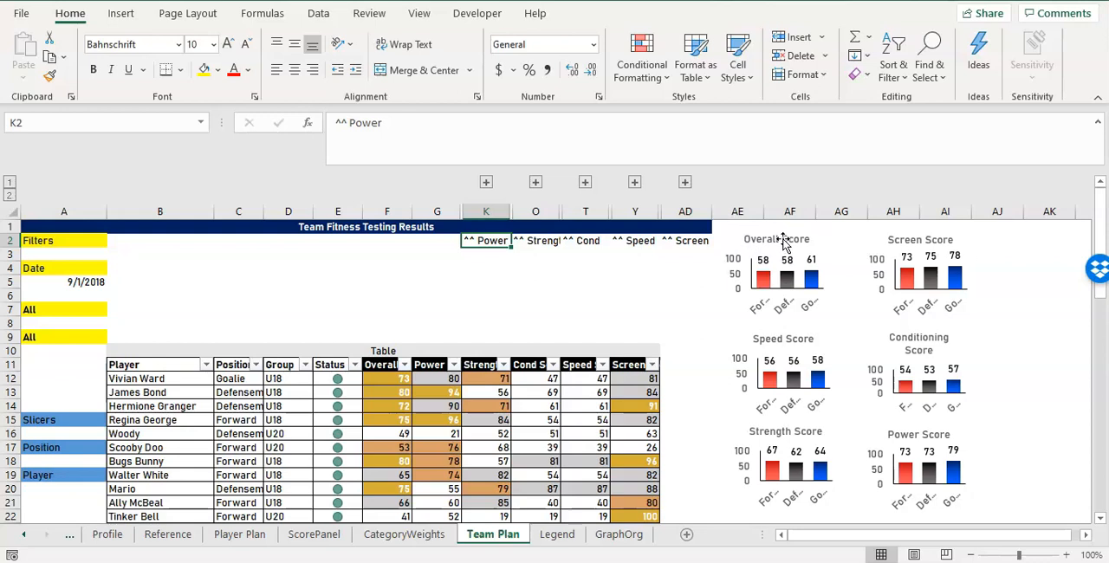
Select all six score charts together and move them across the sheet to columns AM through AR.
left_click(834, 246)
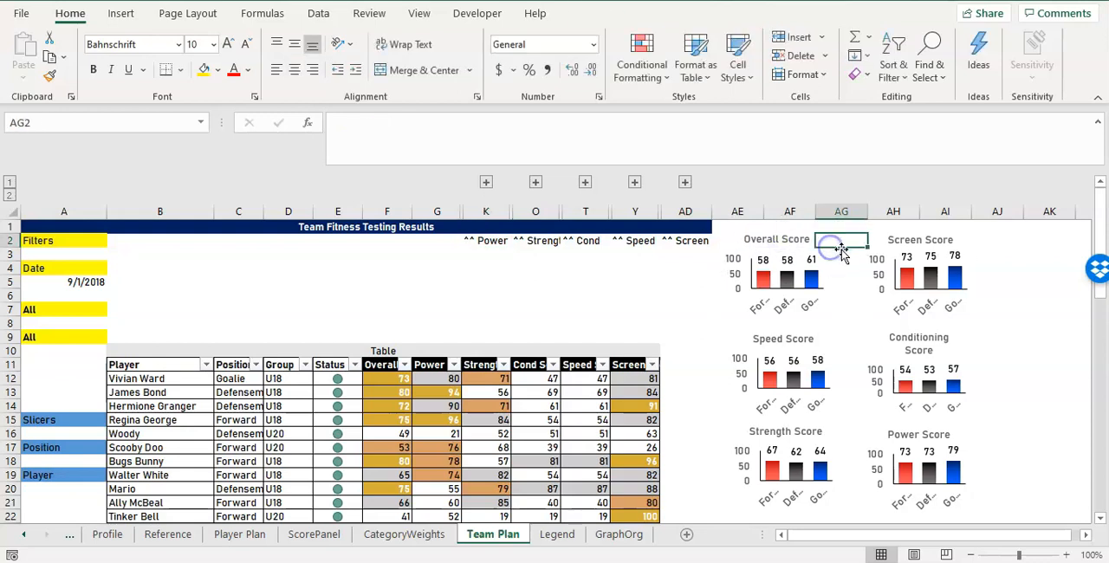
left_click(839, 266)
left_click(901, 299, "ctrl")
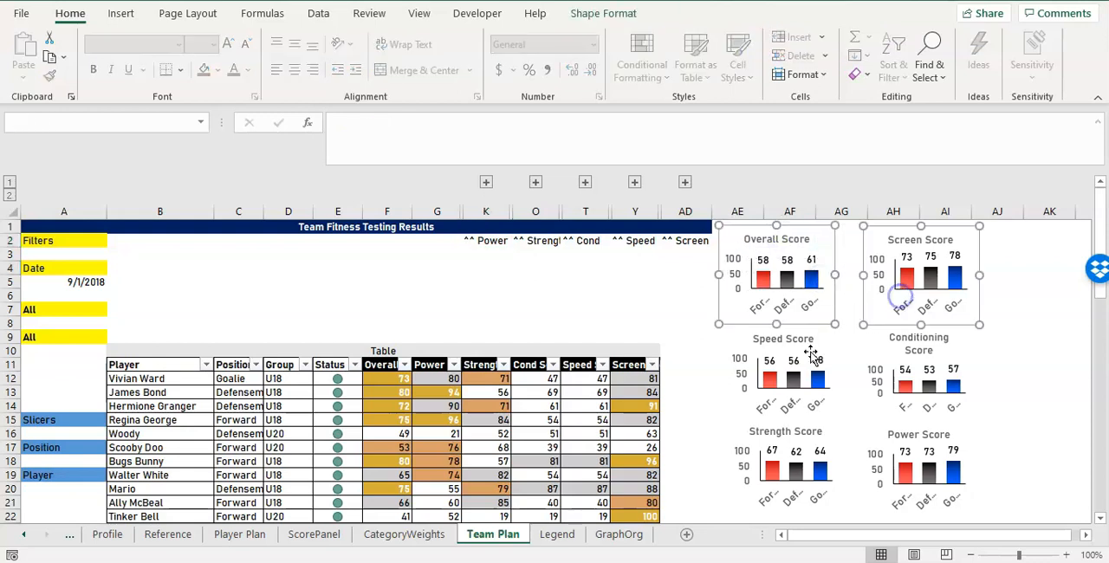
left_click(813, 355, "ctrl")
left_click(909, 367, "ctrl")
left_click(776, 456, "ctrl")
left_click(915, 473, "ctrl")
left_click_drag(979, 450, 1073, 446)
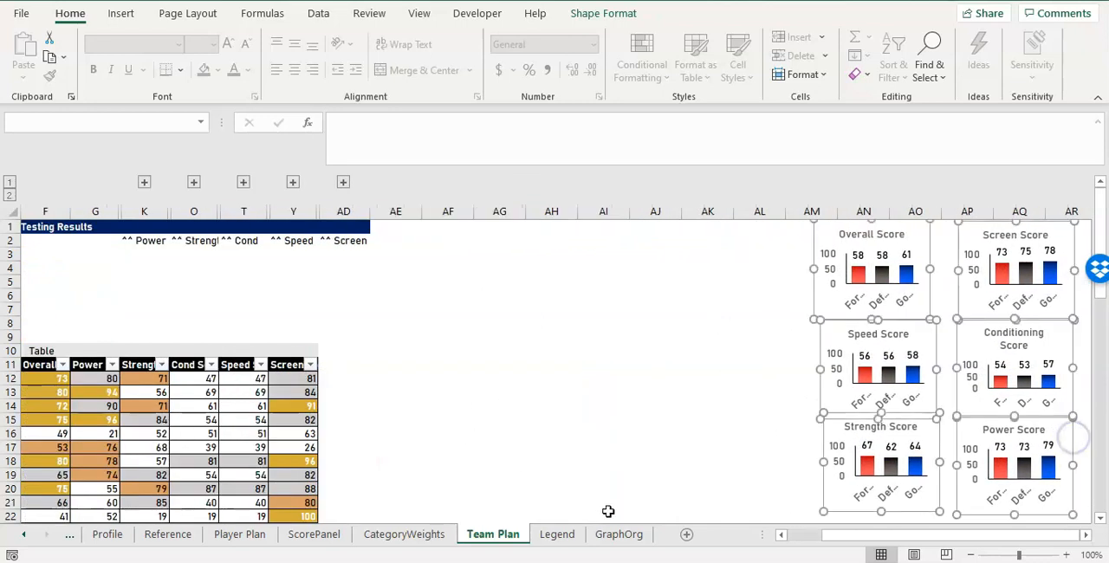
Expand and collapse the Power and Strength column groups in turn to examine their detail columns.
left_click_drag(847, 535, 725, 534)
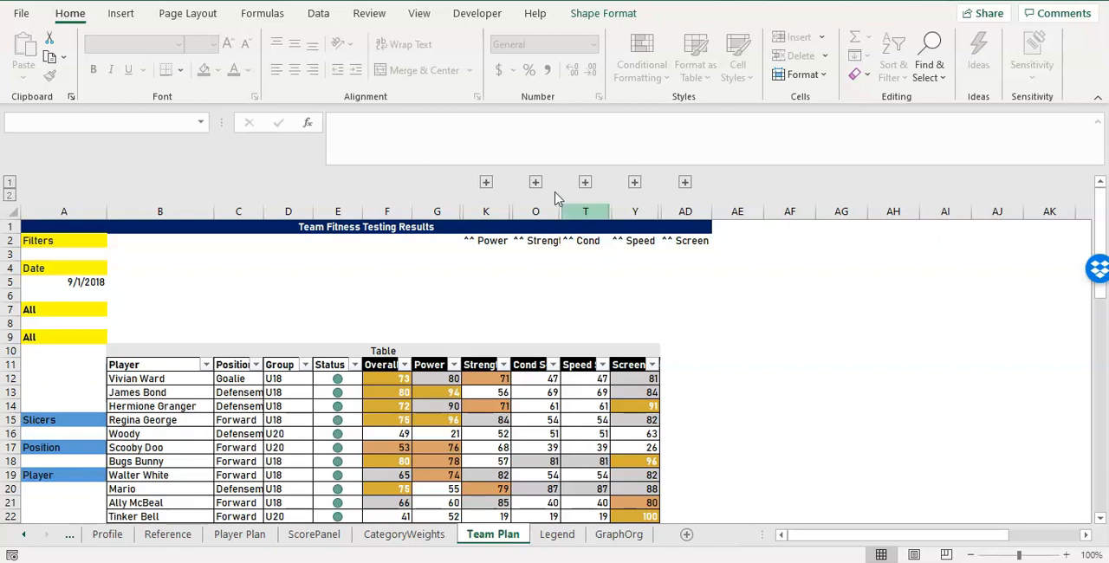
left_click(485, 184)
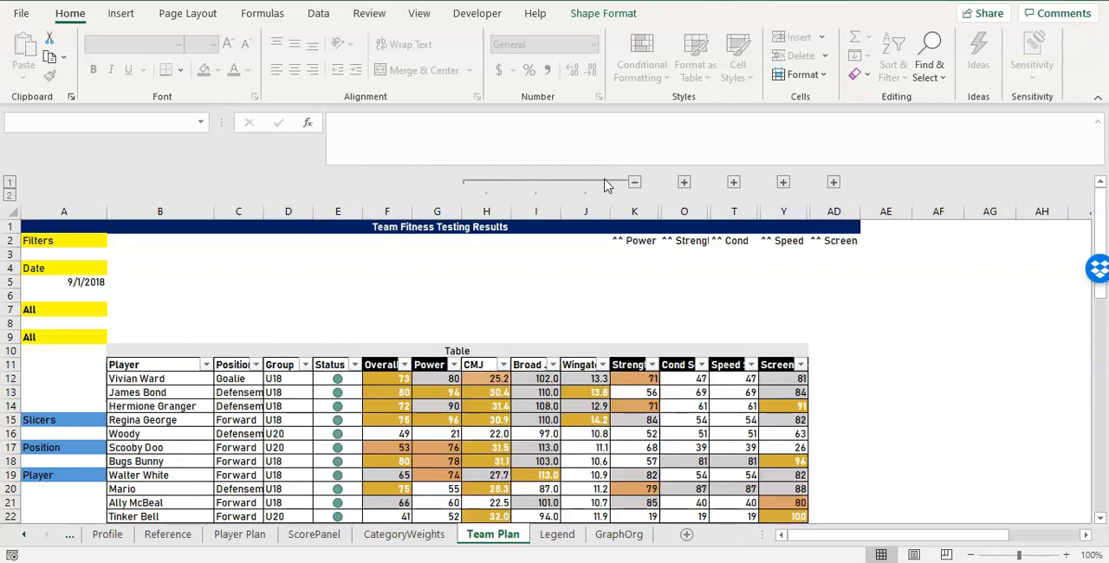
left_click(634, 184)
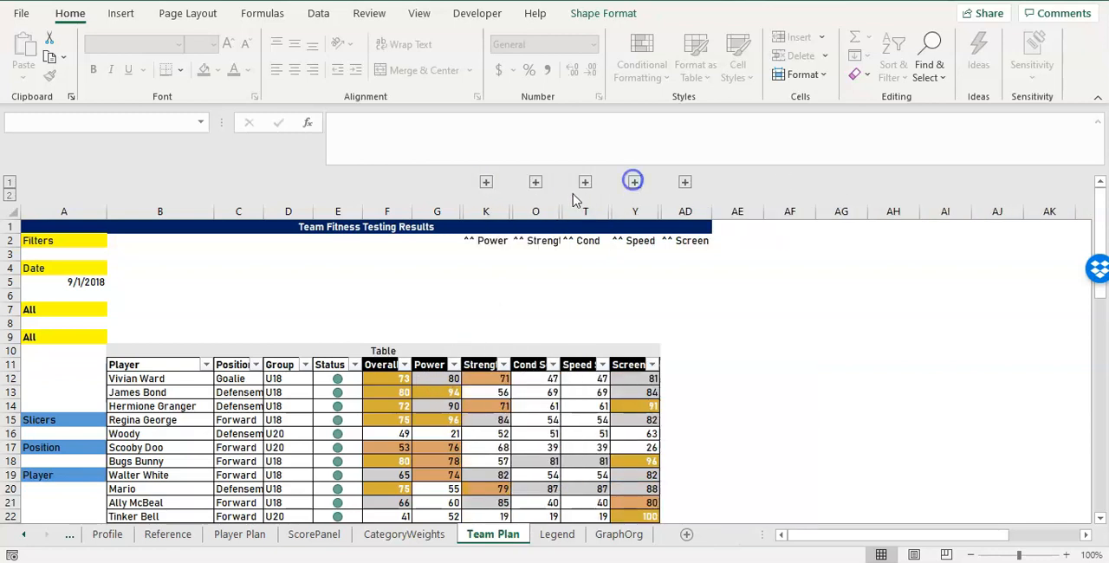
left_click(535, 183)
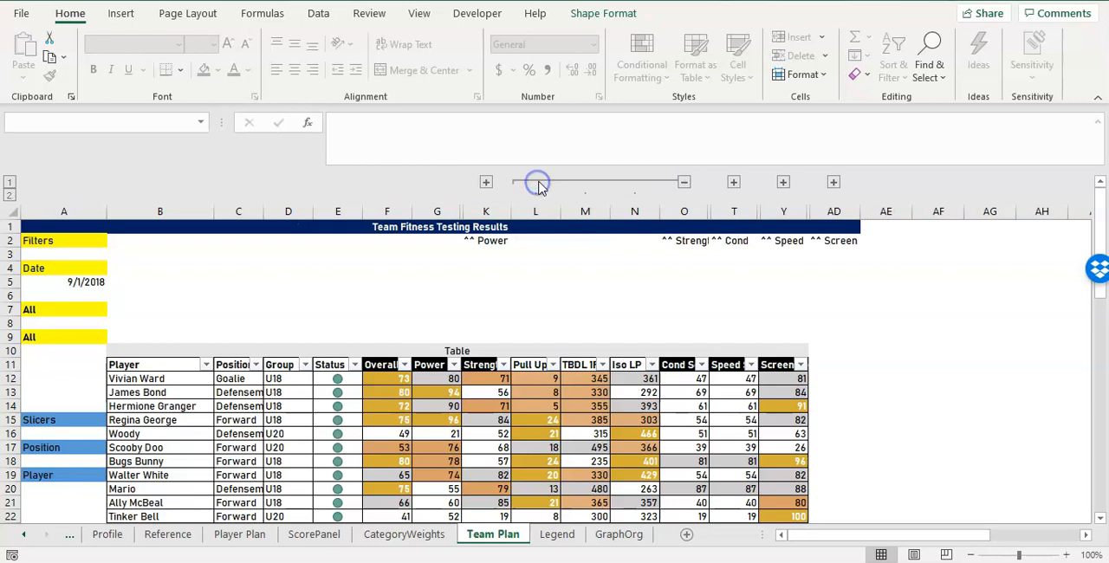
left_click(685, 183)
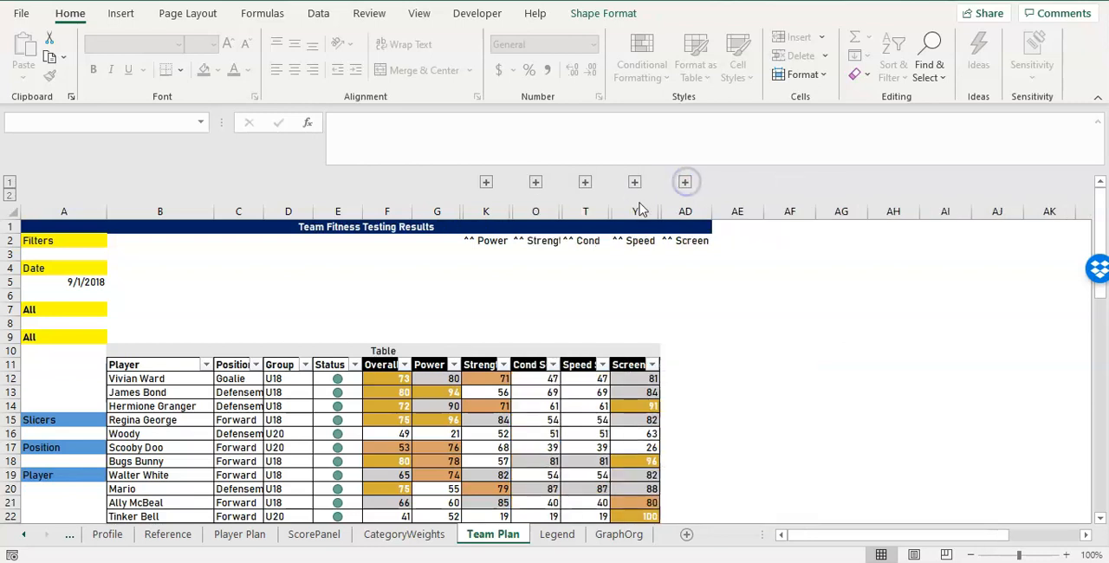
left_click(549, 349)
left_click(712, 364)
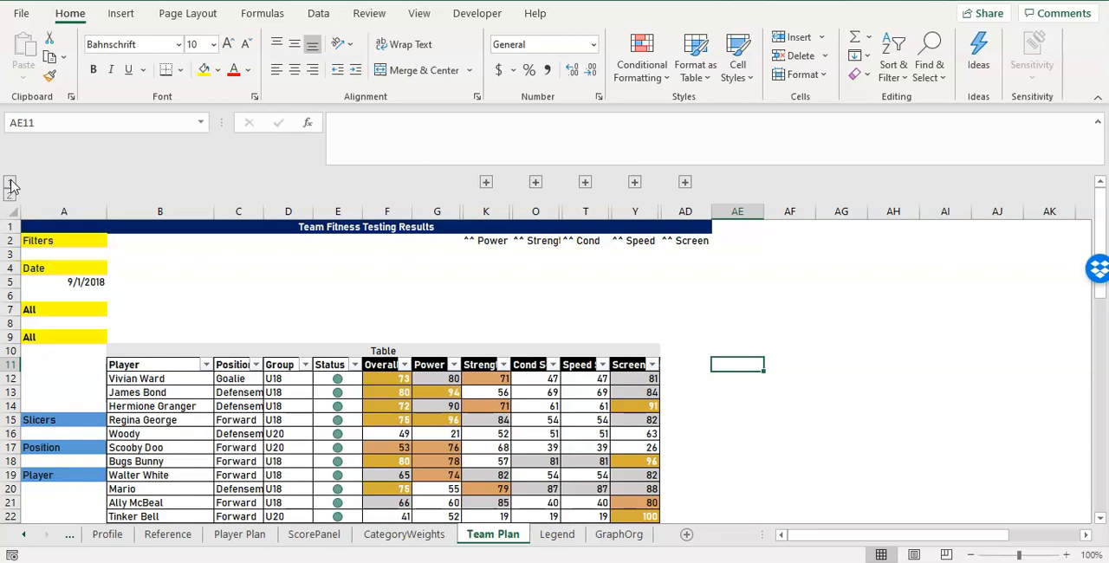
Ungroup columns G through AD to remove the existing column outlines from the results table.
left_click_drag(437, 211, 684, 212)
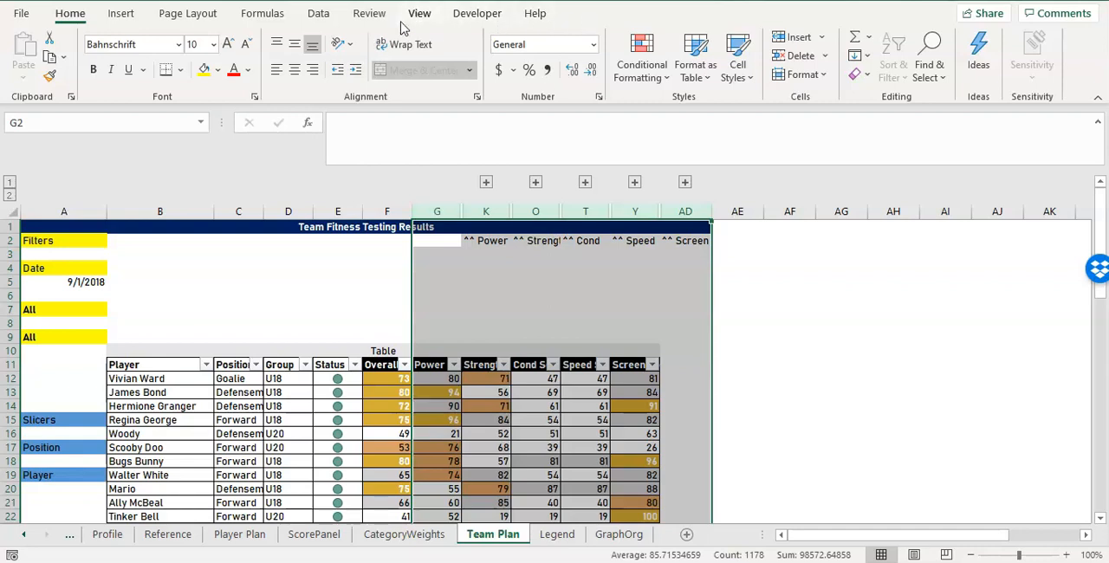
left_click(329, 13)
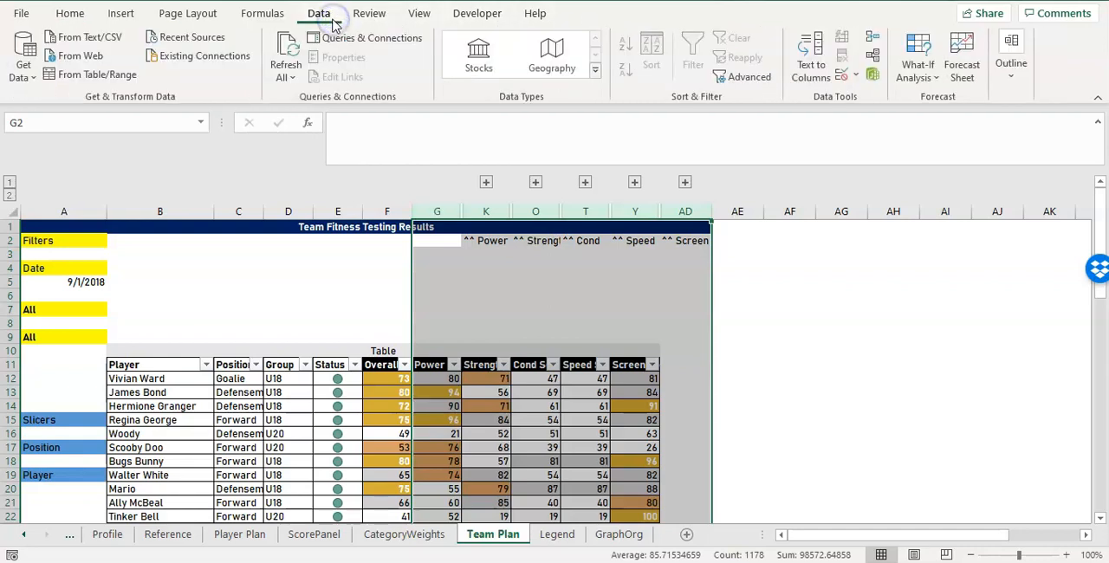
left_click(1011, 80)
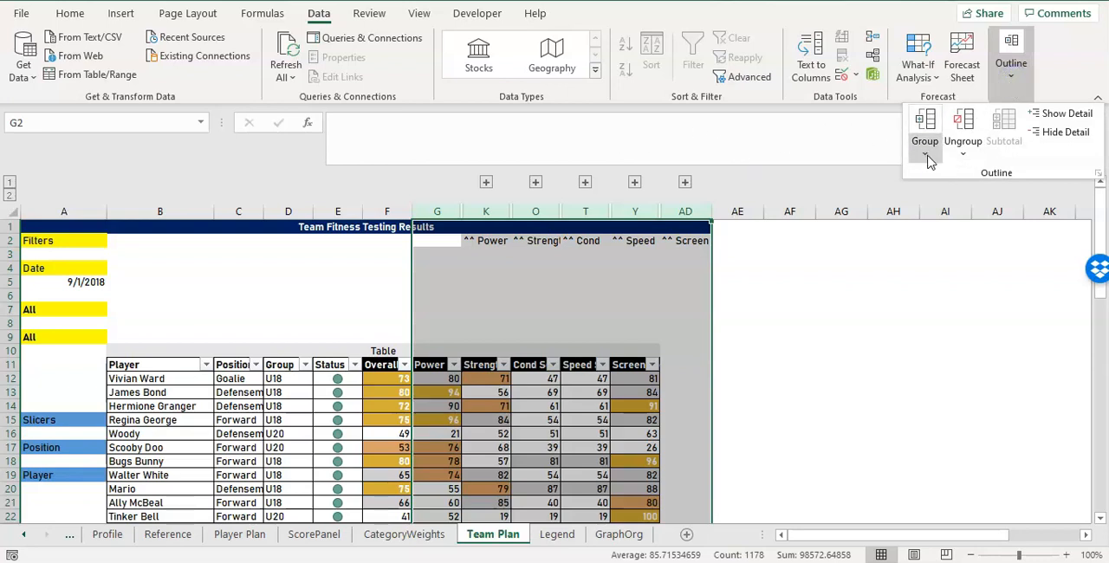
left_click(962, 153)
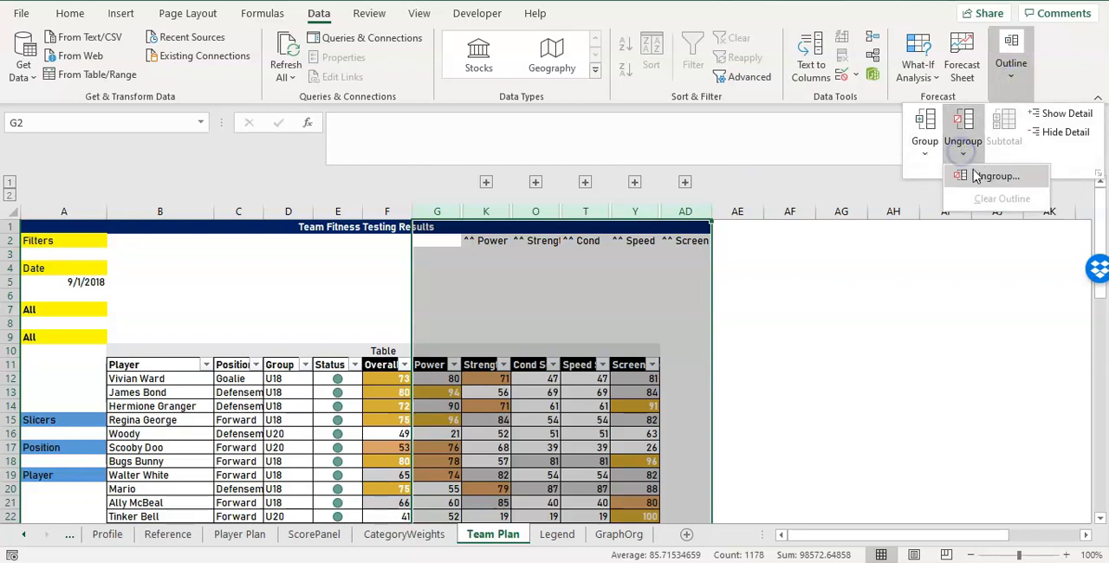
left_click(976, 176)
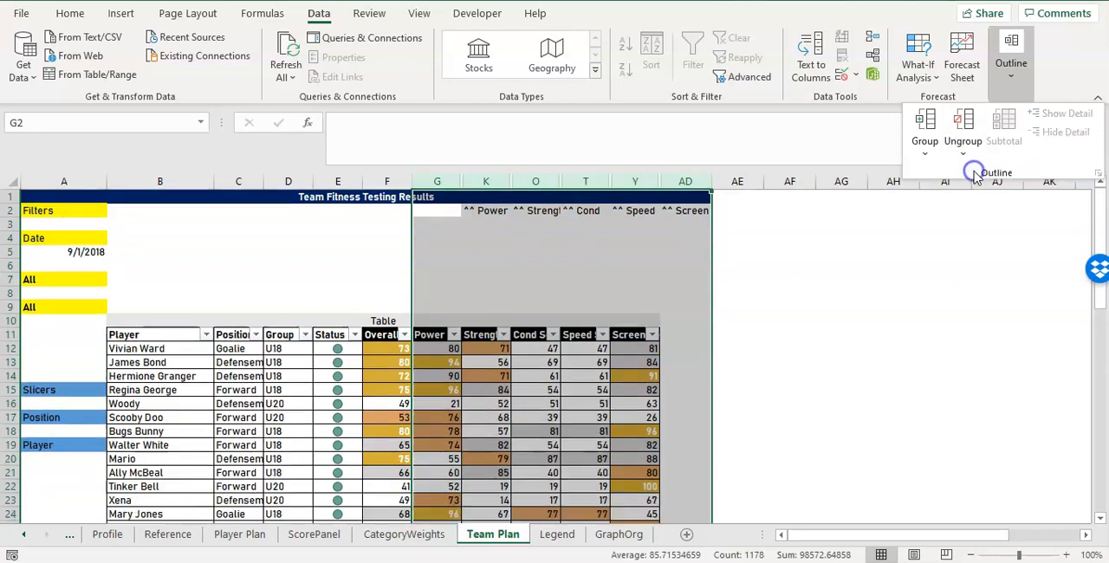
left_click(685, 204)
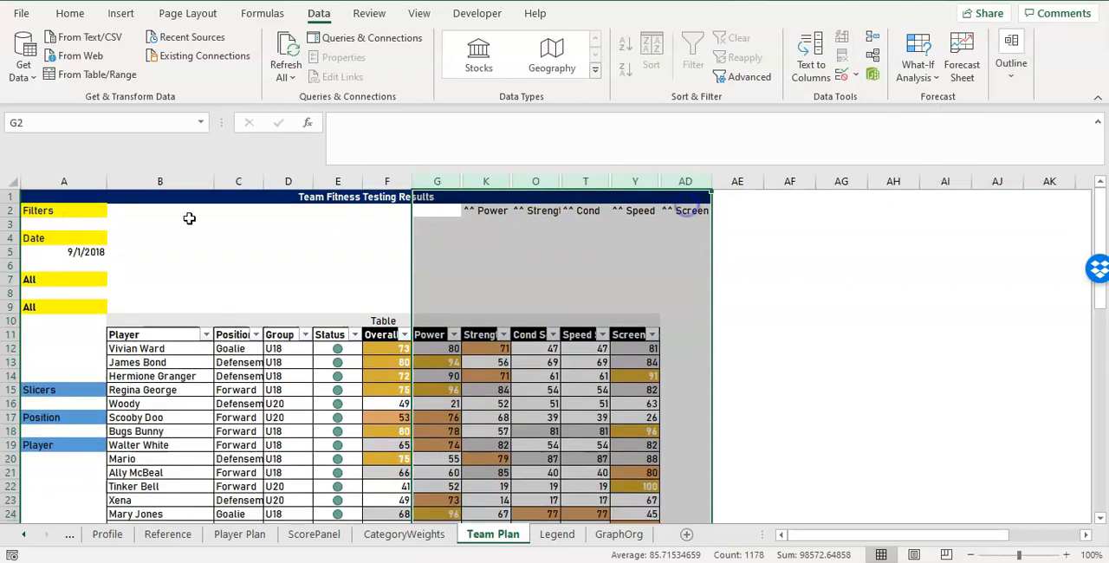
Unhide all hidden columns between G and AD.
left_click(435, 181)
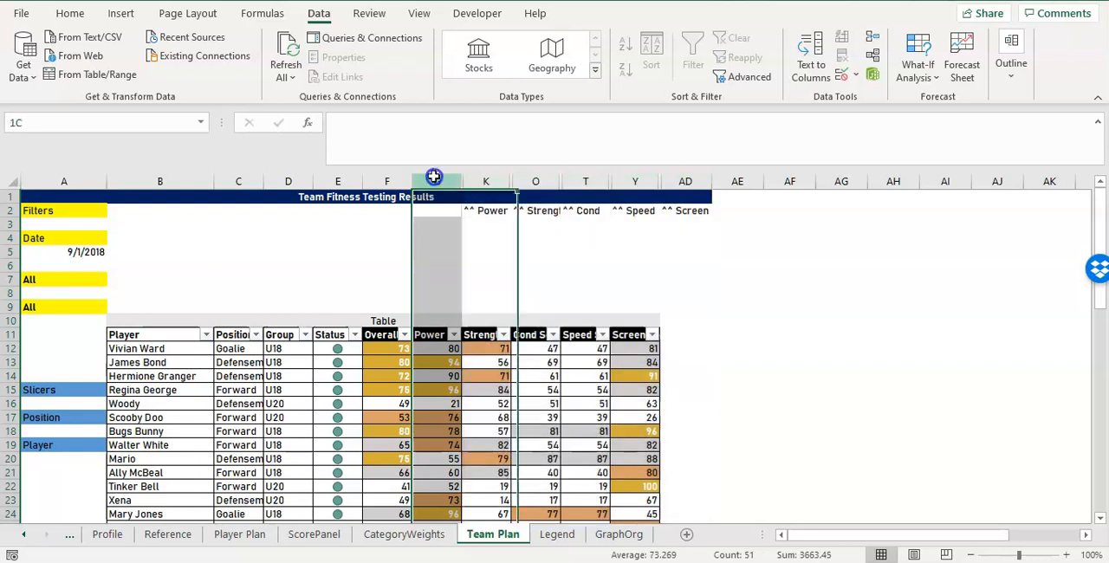
left_click(693, 179, "shift")
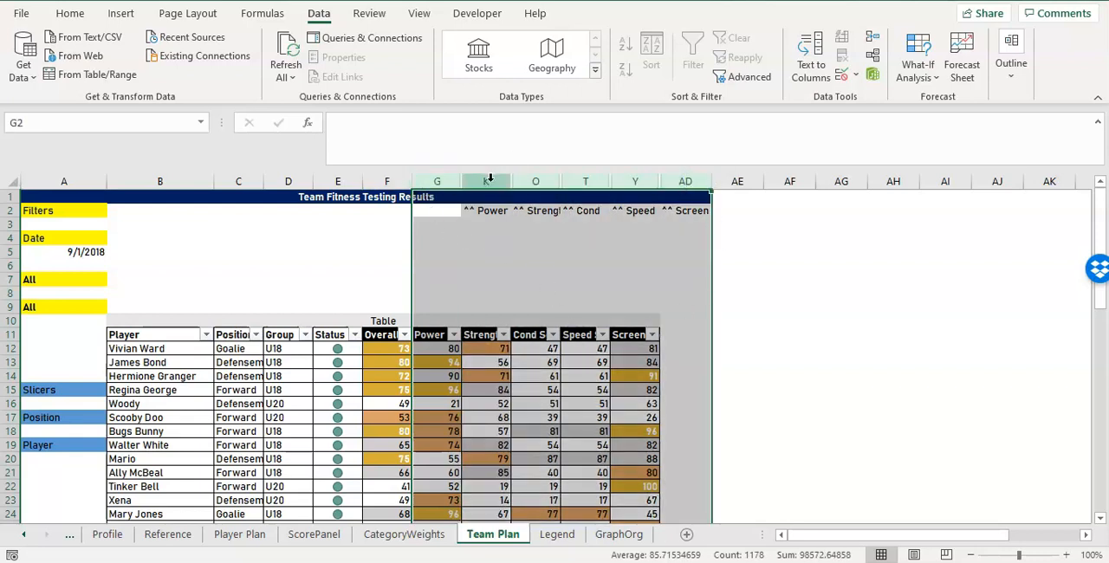
right_click(683, 181)
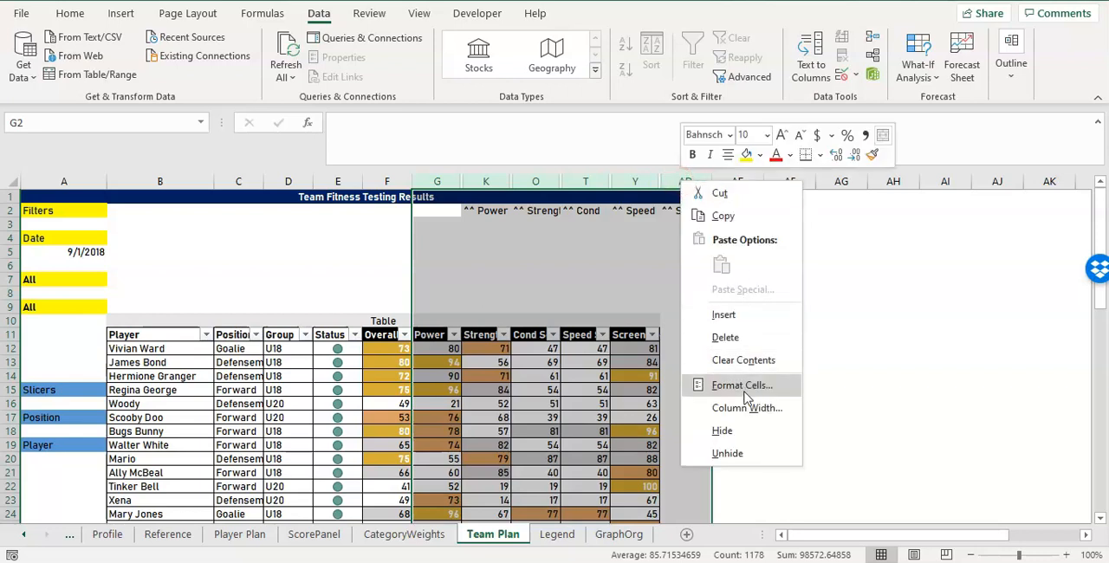
left_click(727, 453)
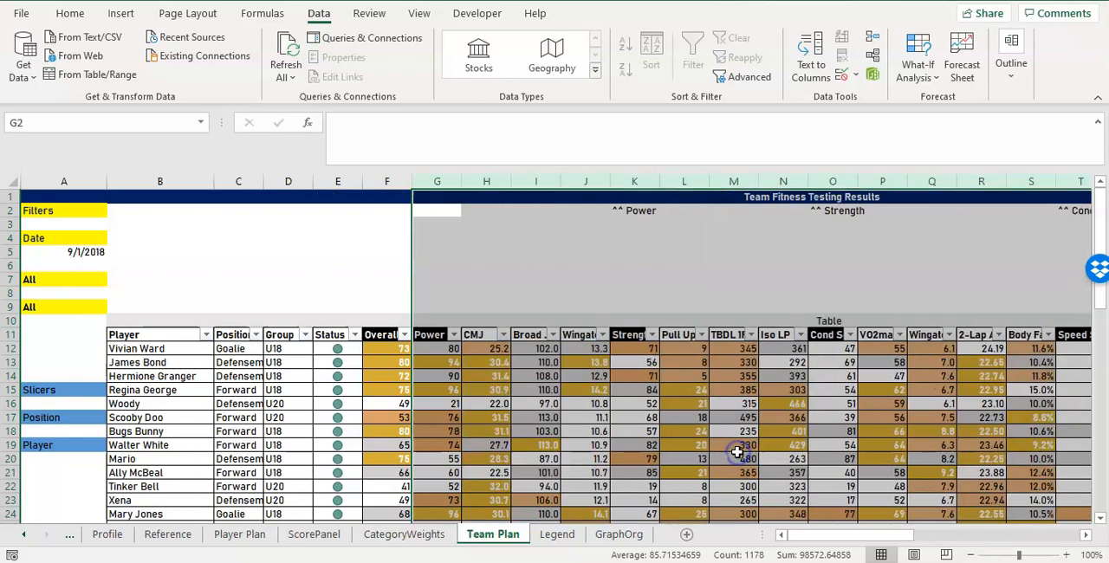
Clear the "^^" category labels from row 2, cells K2 through AD2.
left_click_drag(819, 529, 845, 530)
left_click_drag(292, 211, 944, 209)
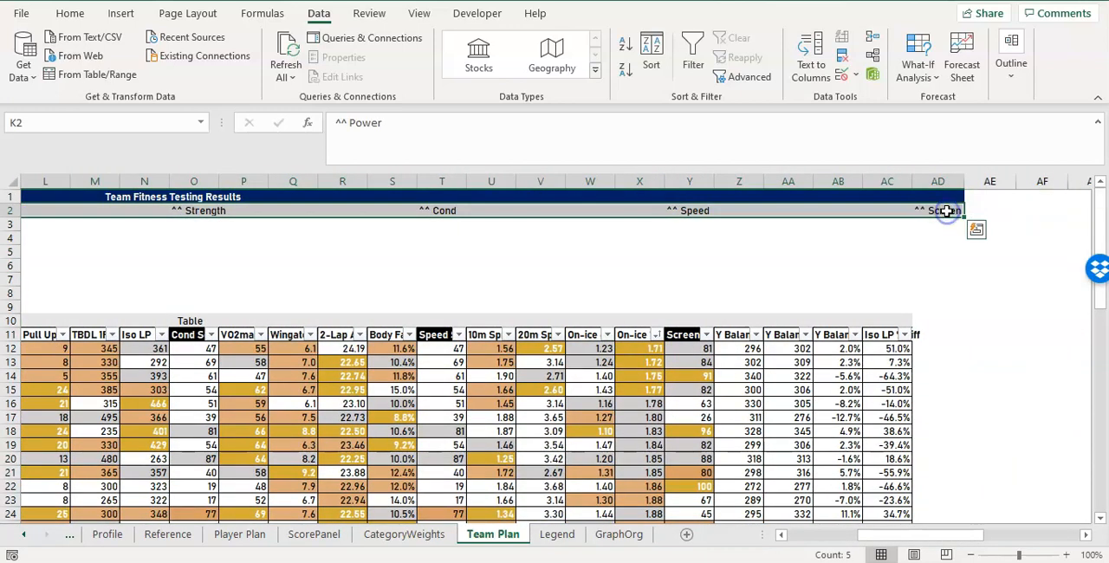
right_click(945, 209)
left_click(887, 287)
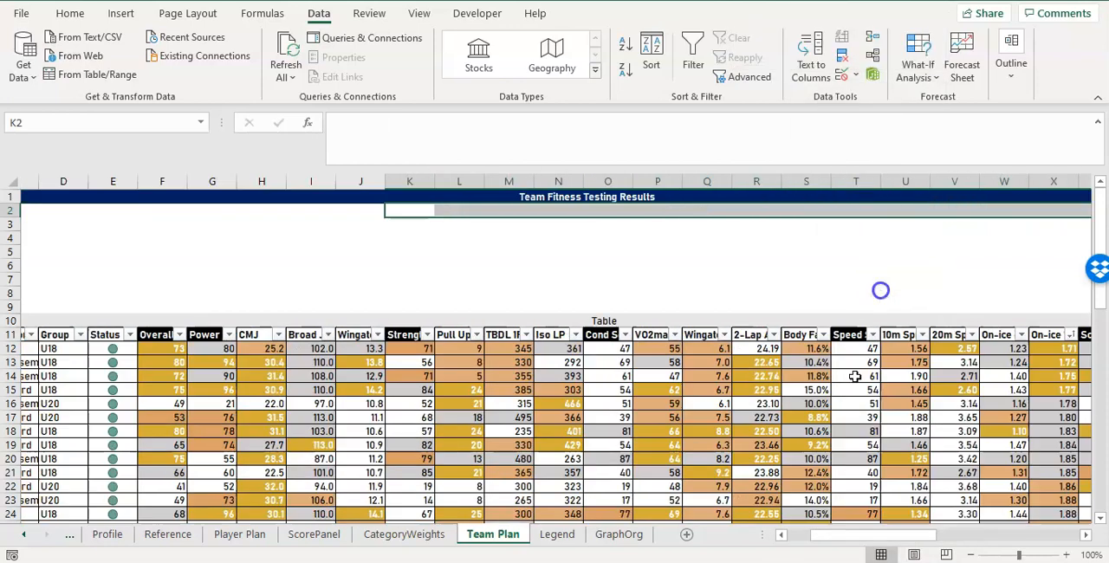
Move the Strength and Cond Score table columns so that they follow the Power column in that order.
scroll(873, 532, "right", 2)
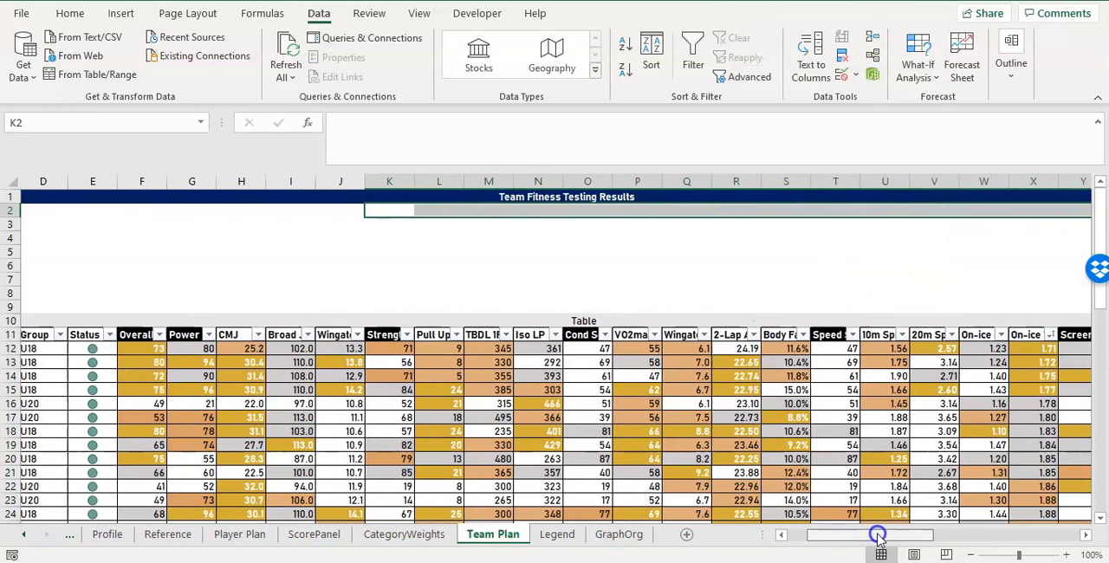
left_click(379, 335)
left_click_drag(387, 341, 232, 334)
left_click(579, 335)
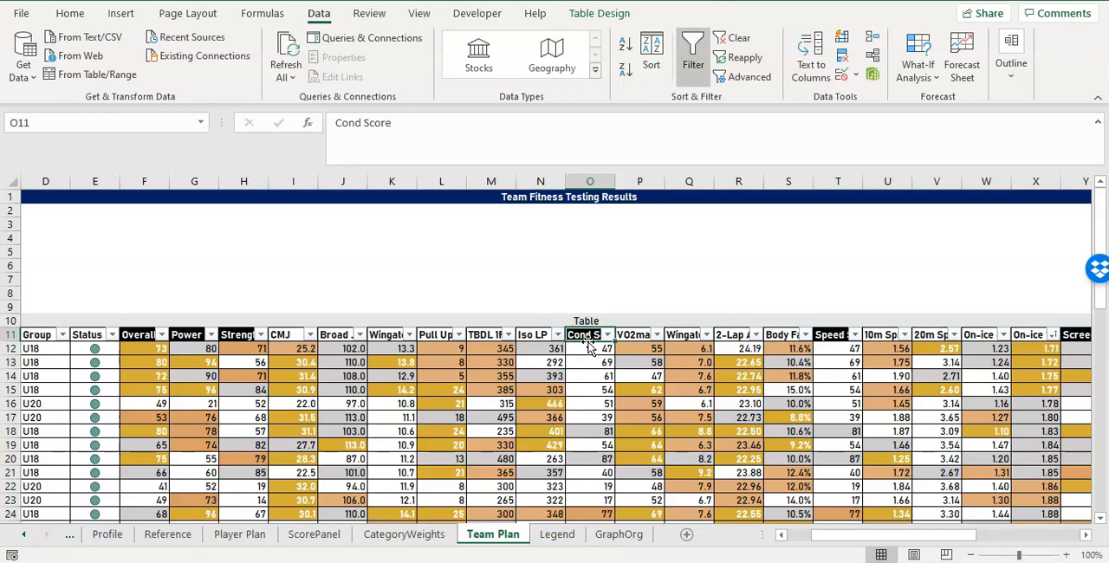
left_click(587, 339)
left_click_drag(589, 343, 263, 345)
Move the Speed Score and Screen Score table columns so that they follow Cond Score in that order.
left_click(830, 336)
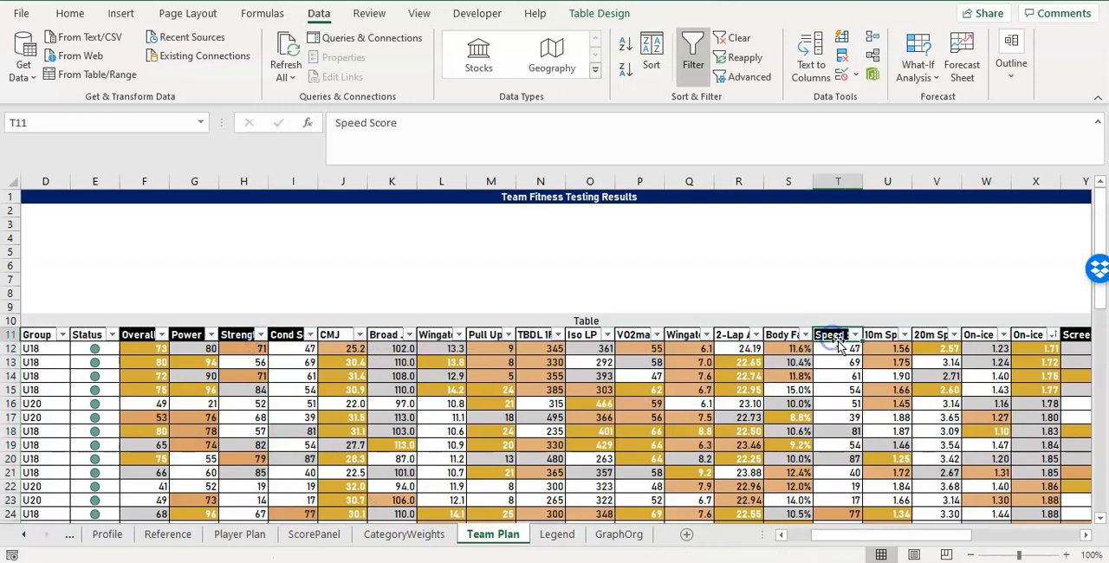
left_click(830, 338)
left_click_drag(830, 338, 303, 345)
left_click(1072, 337)
left_click(1074, 342)
left_click_drag(1074, 342, 543, 423)
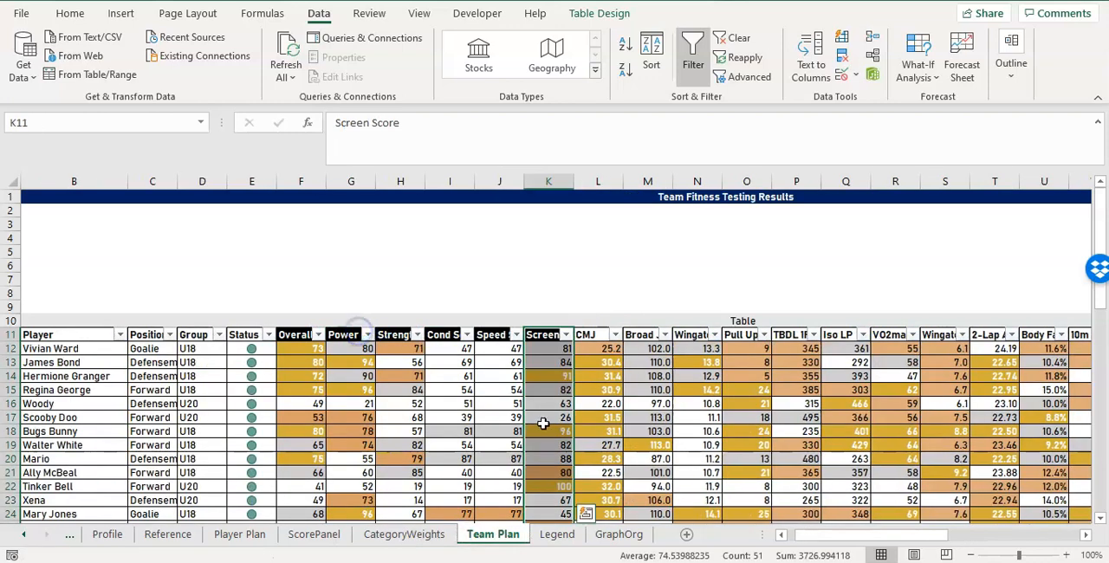
Group all the individual test columns, from CMJ in column L through Iso LP %Diff in column AC.
mouse_move(796, 535)
left_mouse_down()
mouse_move(884, 537)
mouse_move(814, 527)
left_mouse_up()
left_click_drag(407, 350, 1039, 350)
left_click(1028, 350)
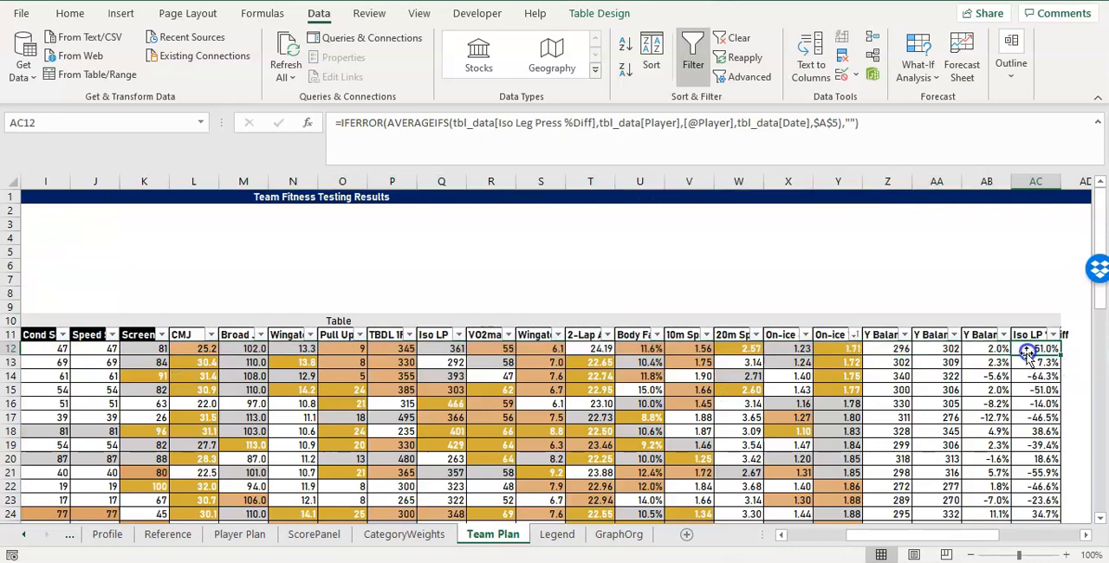
left_click_drag(861, 534, 837, 535)
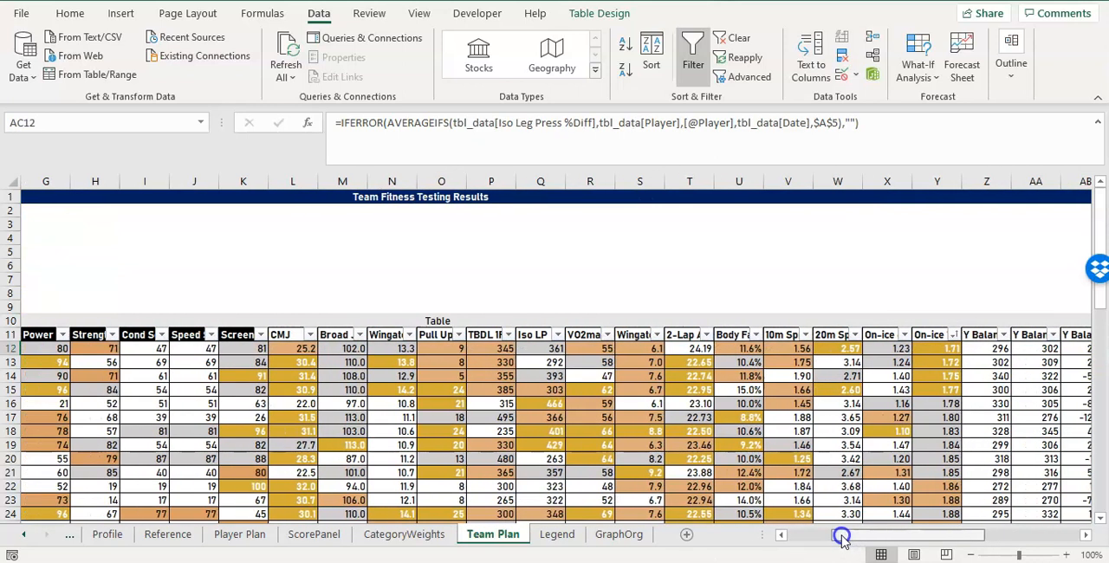
left_click(295, 181)
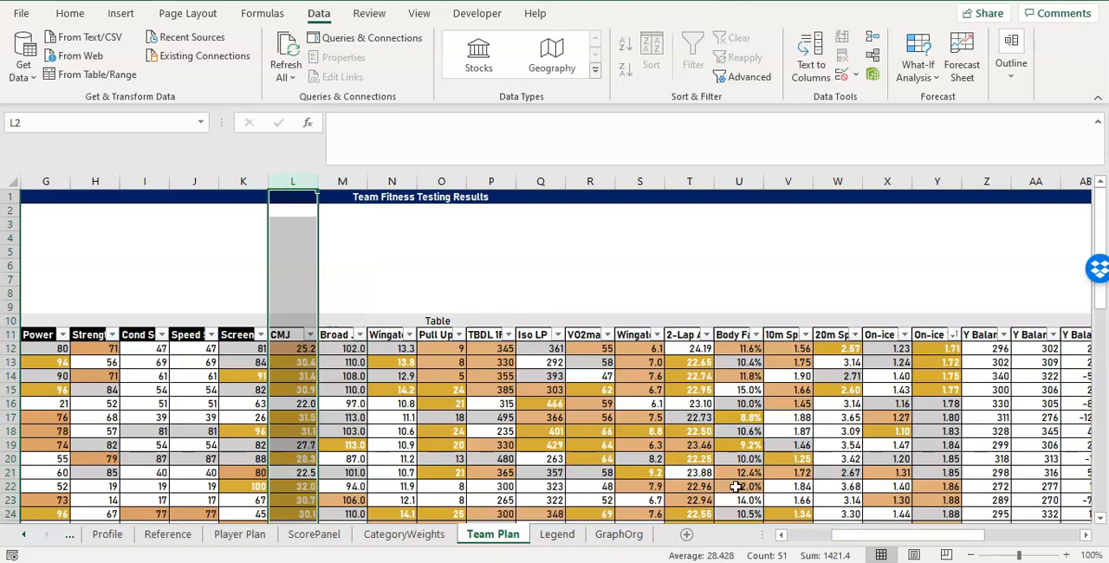
left_click_drag(892, 534, 958, 535)
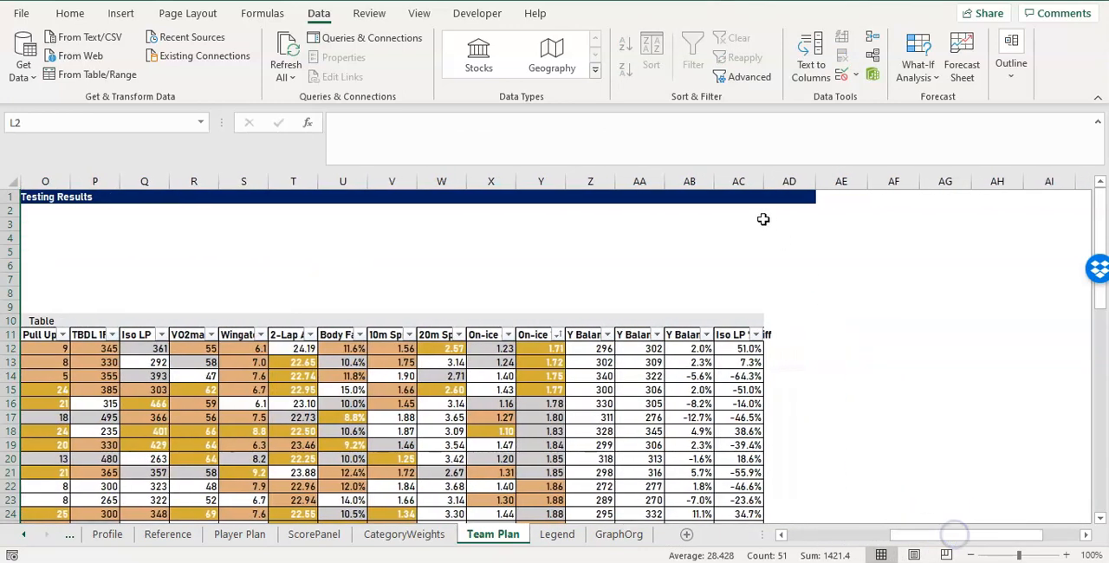
left_click(738, 181, "shift")
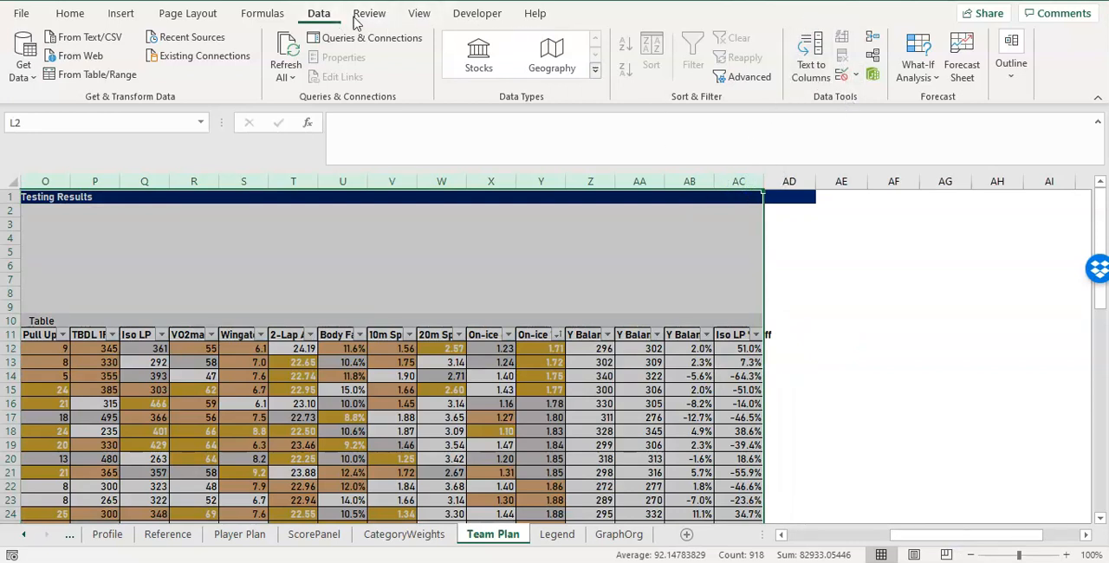
left_click(1010, 62)
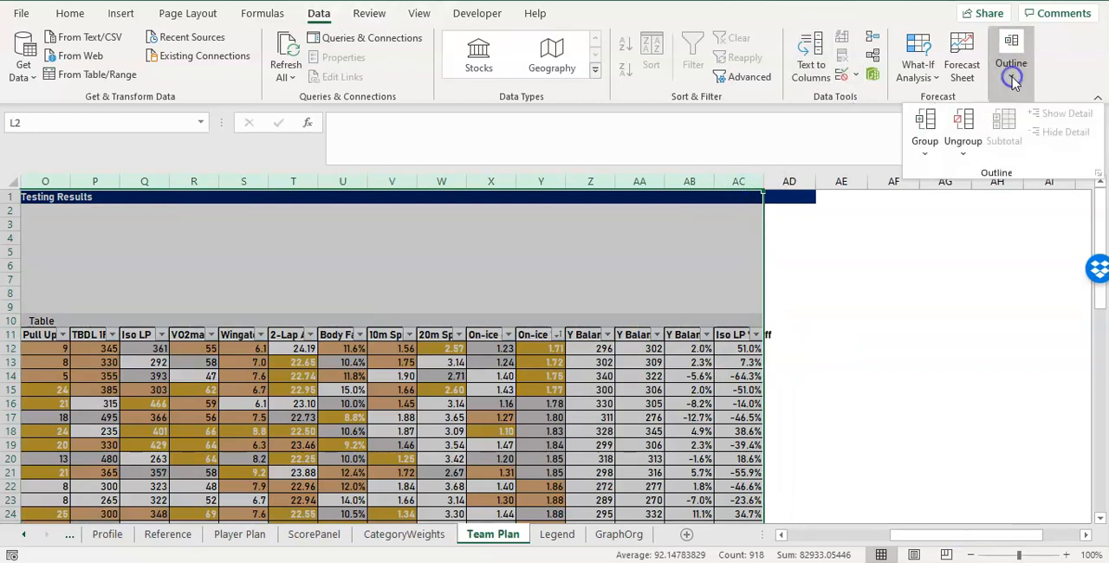
left_click(924, 127)
Test collapsing and expanding the group over columns L through AC, leave it collapsed, and return to the table's first columns.
left_click(473, 183)
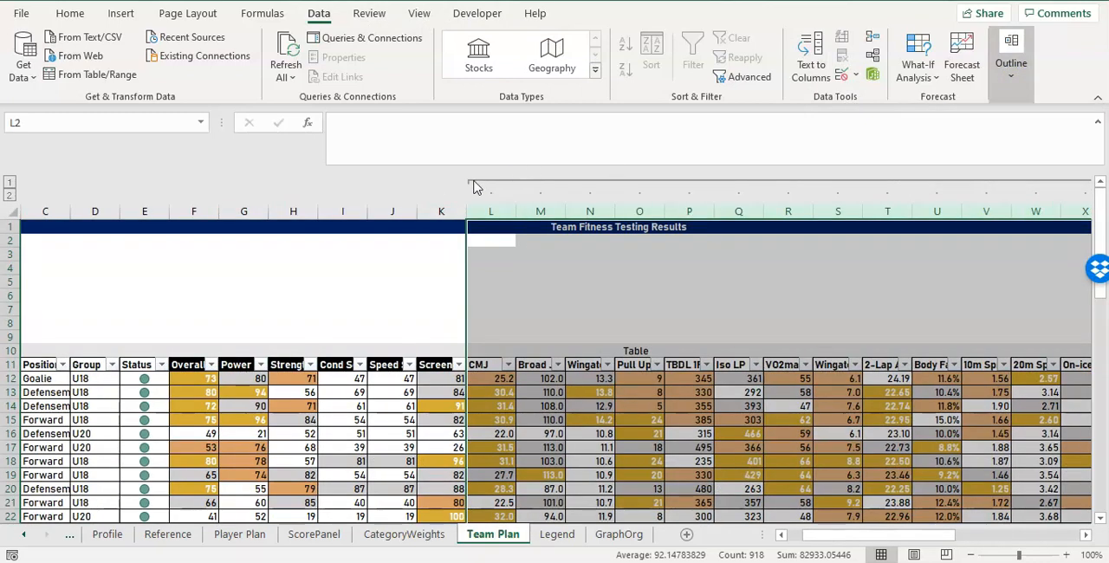
left_click(473, 183)
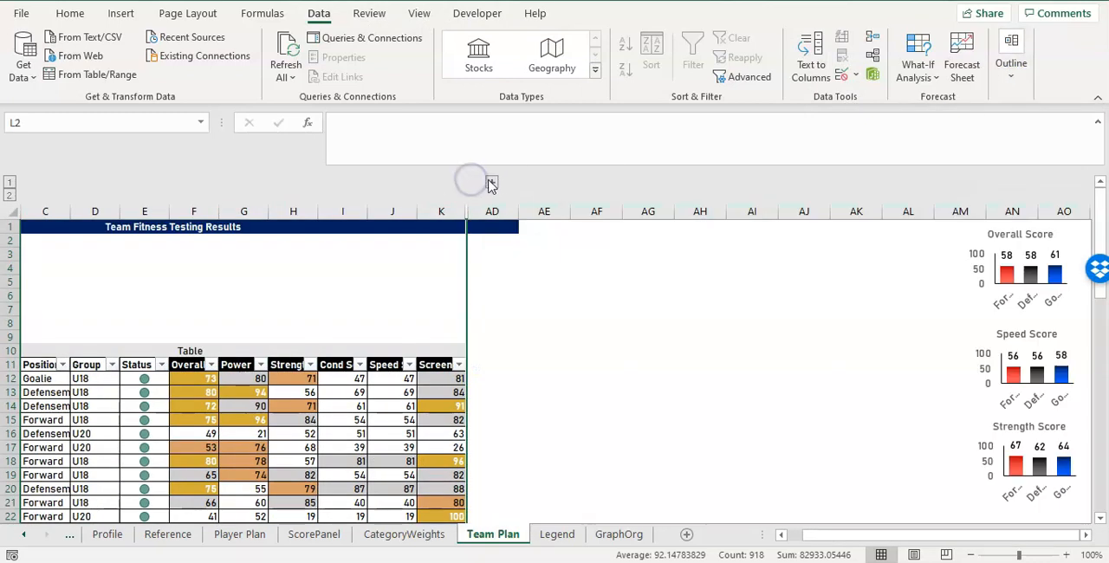
left_click(492, 183)
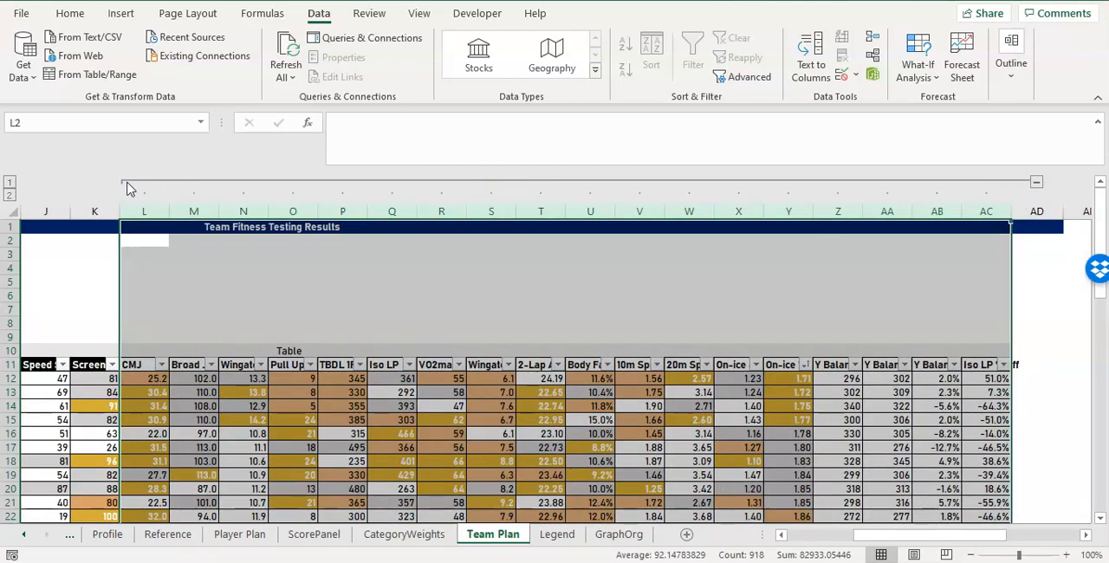
left_click(122, 184)
left_click(199, 321)
left_click_drag(980, 537, 773, 535)
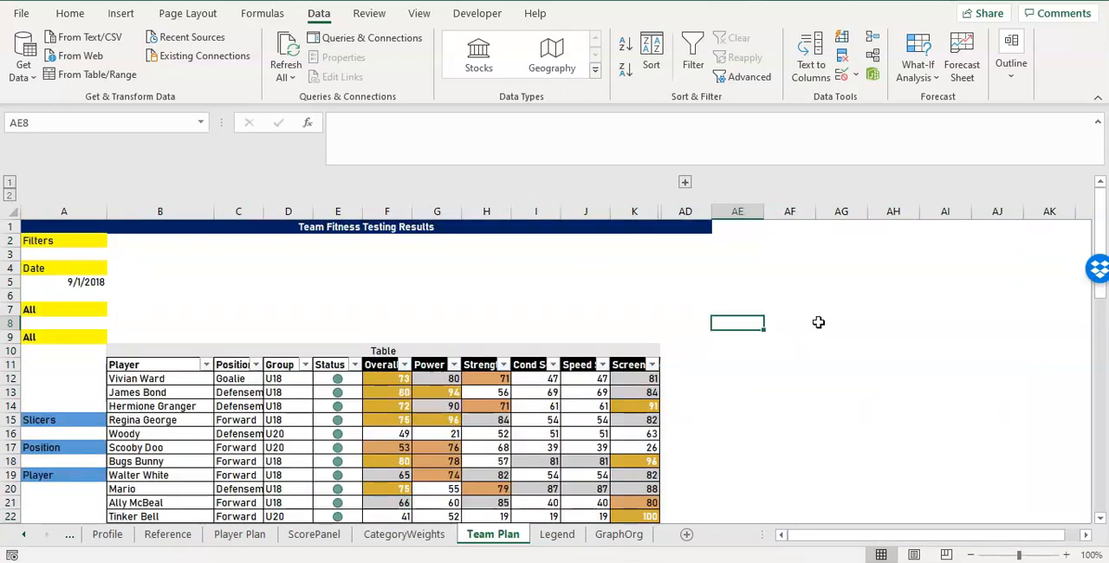
Review the score charts beside the table, the empty area B2:AD9 above it, and the full extent of the team plan.
left_click_drag(800, 531, 864, 534)
left_click_drag(1085, 534, 1087, 532)
left_click(858, 277)
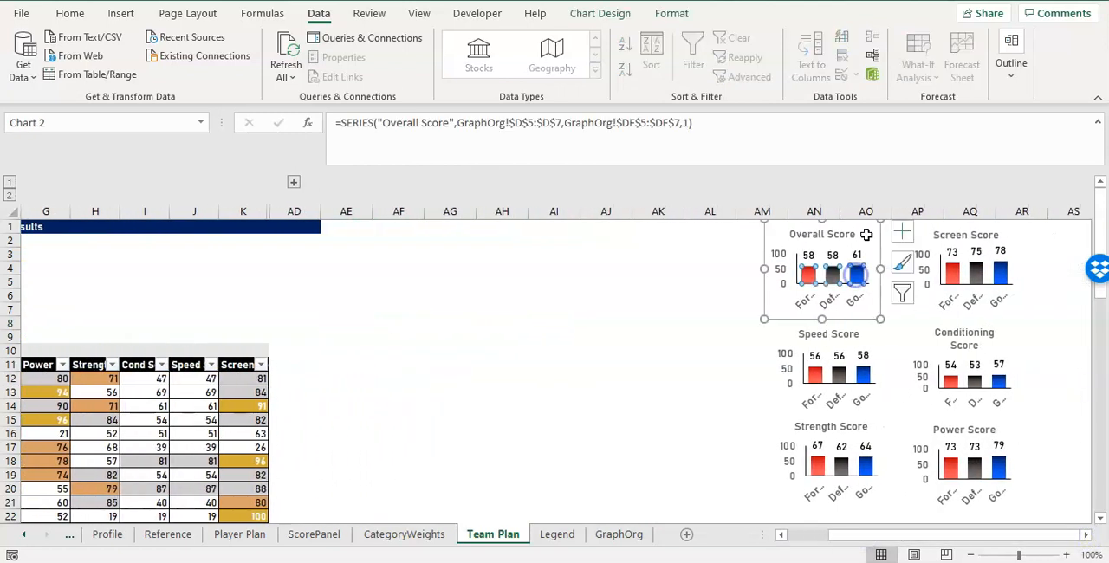
left_click(814, 533)
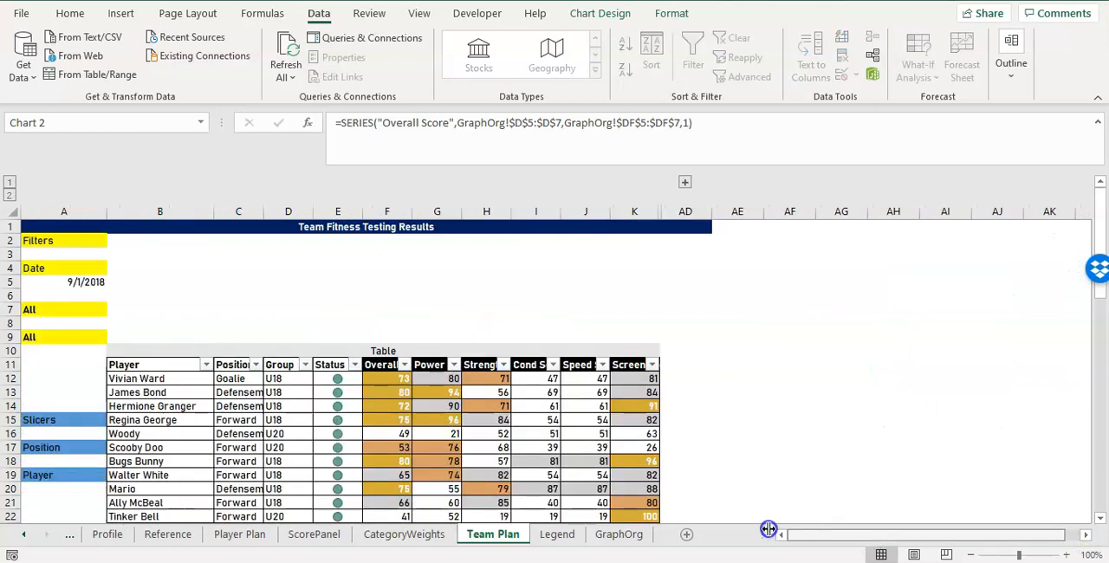
left_click_drag(124, 241, 694, 333)
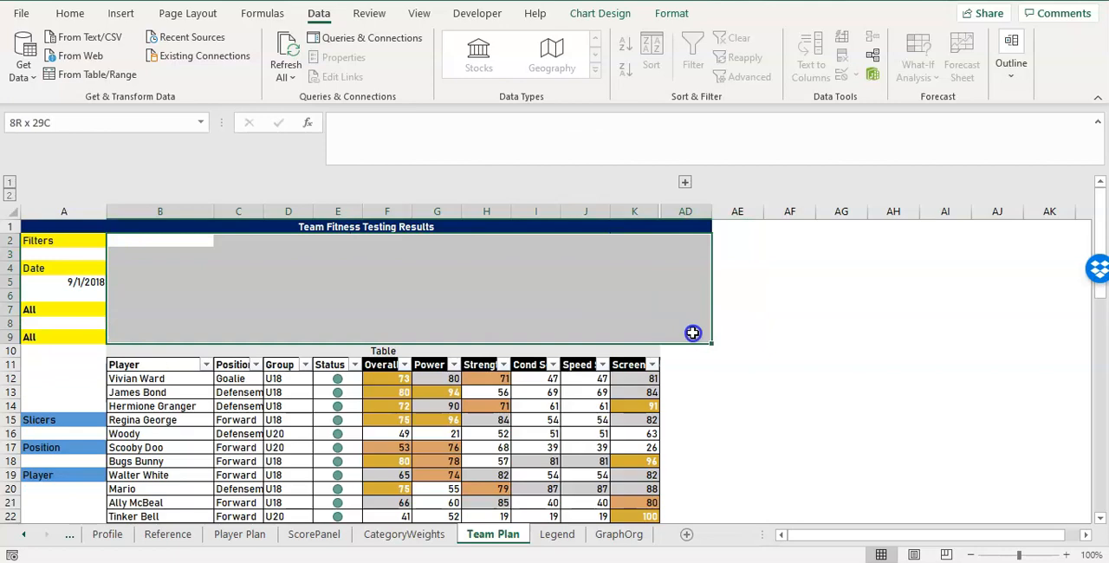
left_click_drag(208, 227, 708, 478)
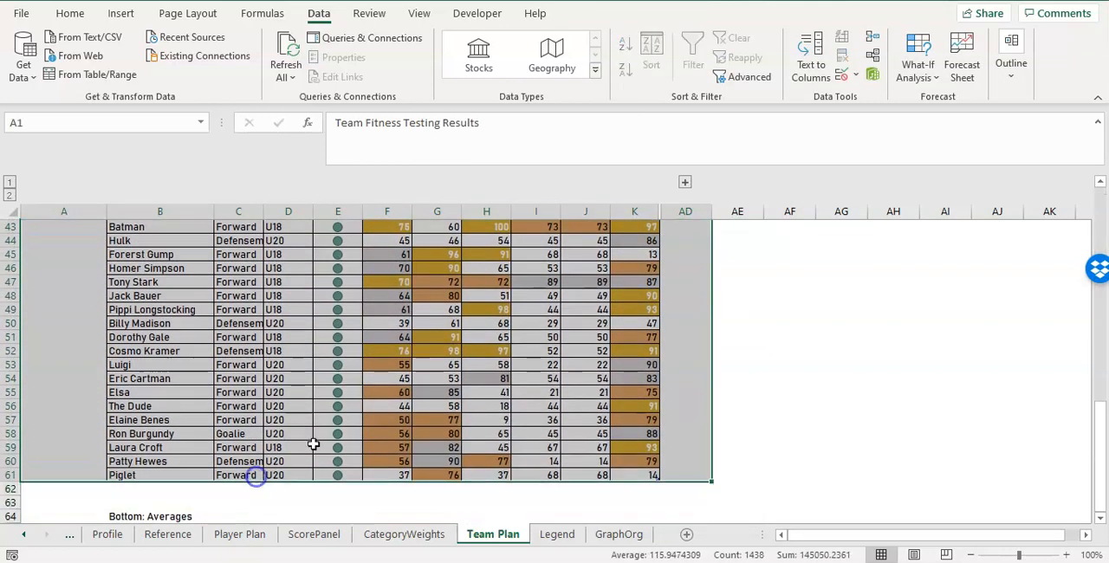
scroll(456, 365, "up", 14)
left_click(585, 229)
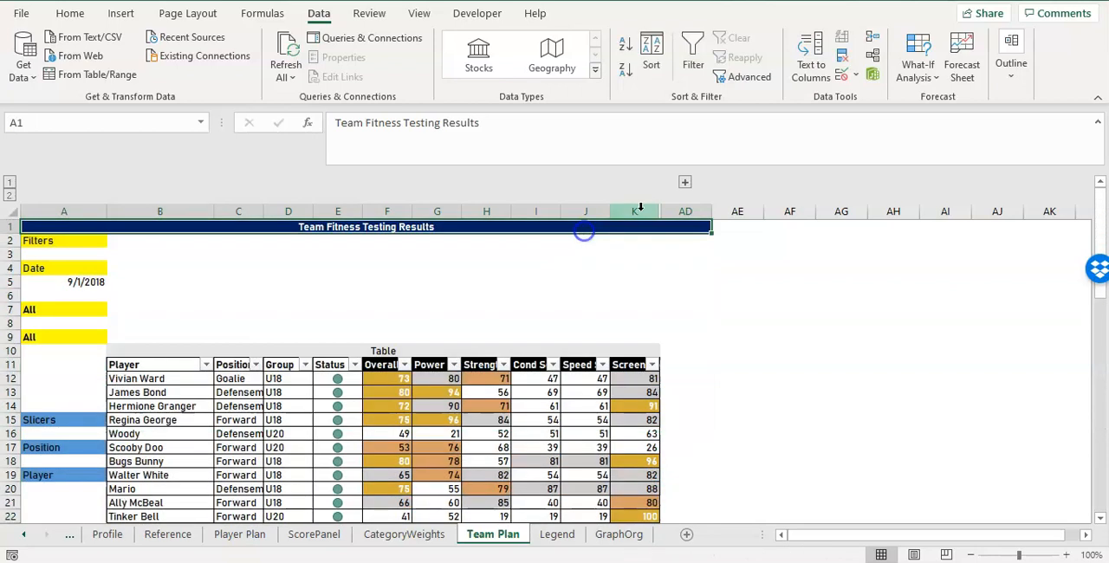
Expand the grouped test columns L through AC to check them, collapse them again, and return to column A.
left_click(685, 183)
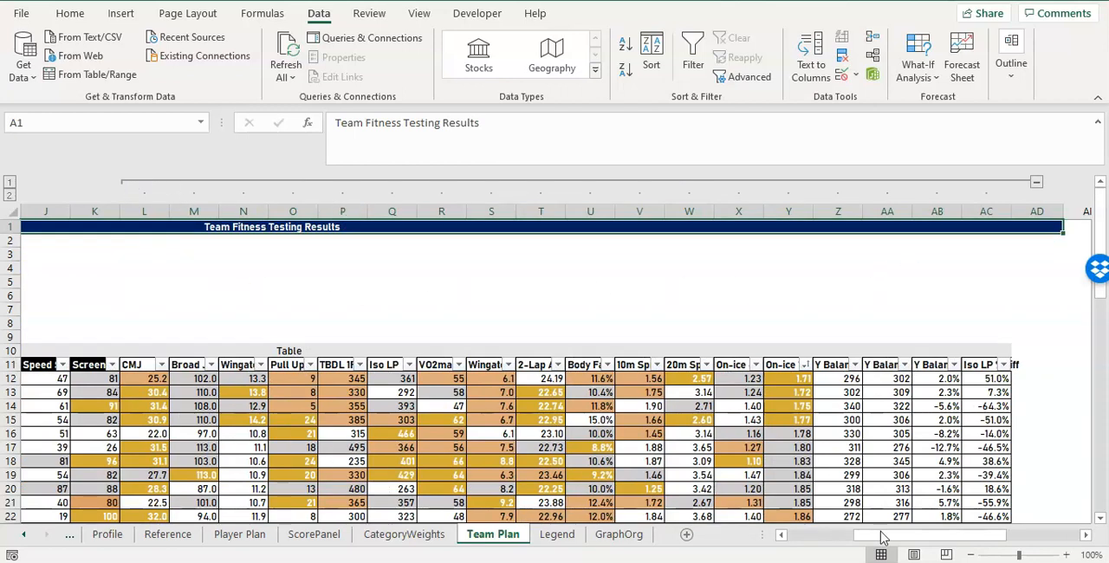
left_click(122, 186)
left_click_drag(878, 526, 737, 534)
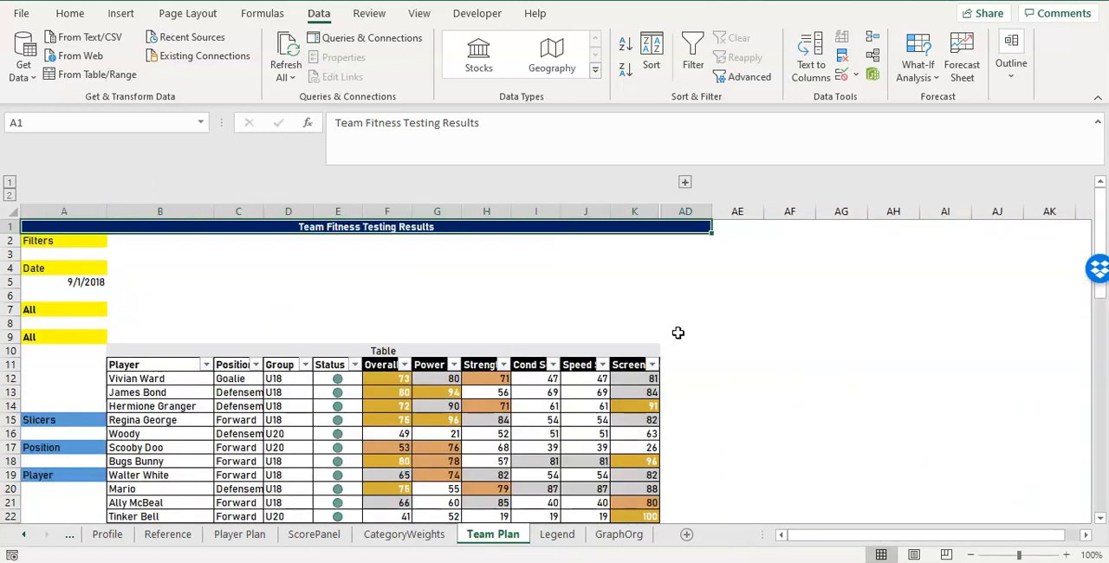
Move the Overall Score chart closer to the table, over columns AH to AJ starting around row 5.
left_click_drag(851, 534, 902, 534)
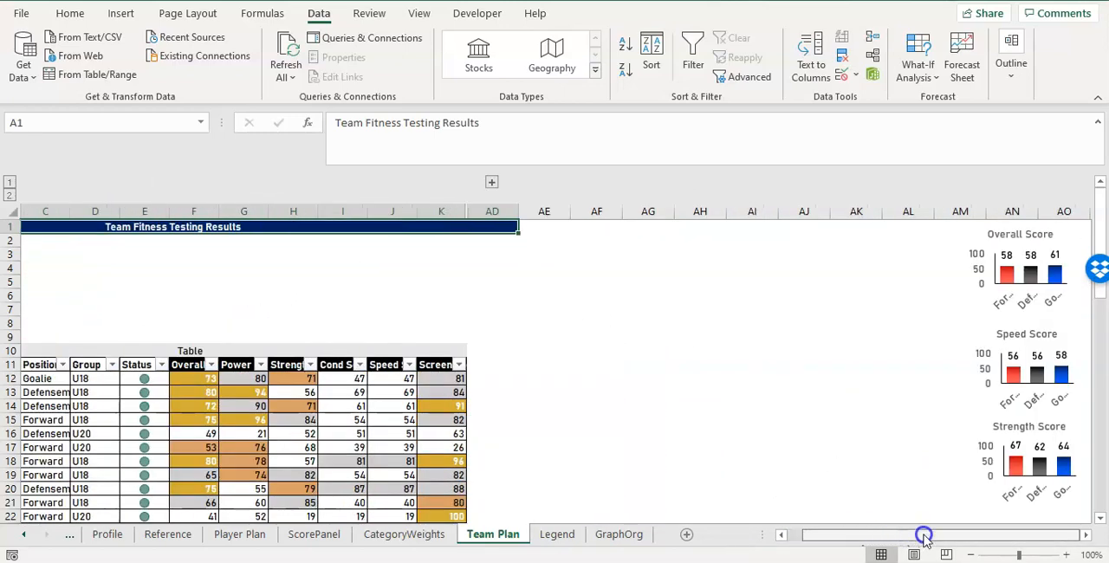
left_click(972, 247)
left_click_drag(958, 255, 688, 311)
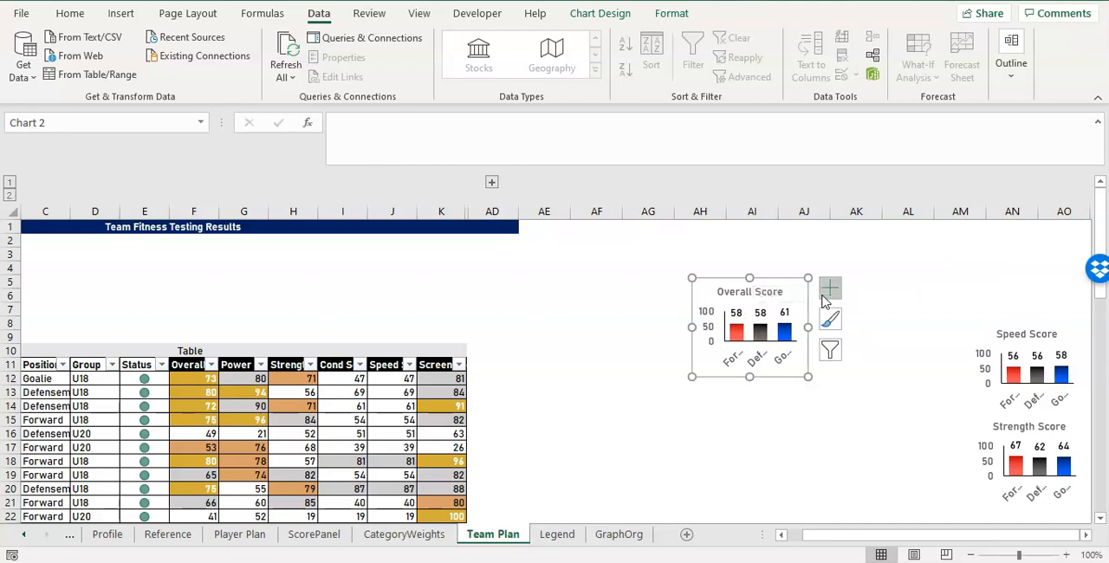
Change the title of the Overall Score chart to OVERALL.
left_click(771, 291)
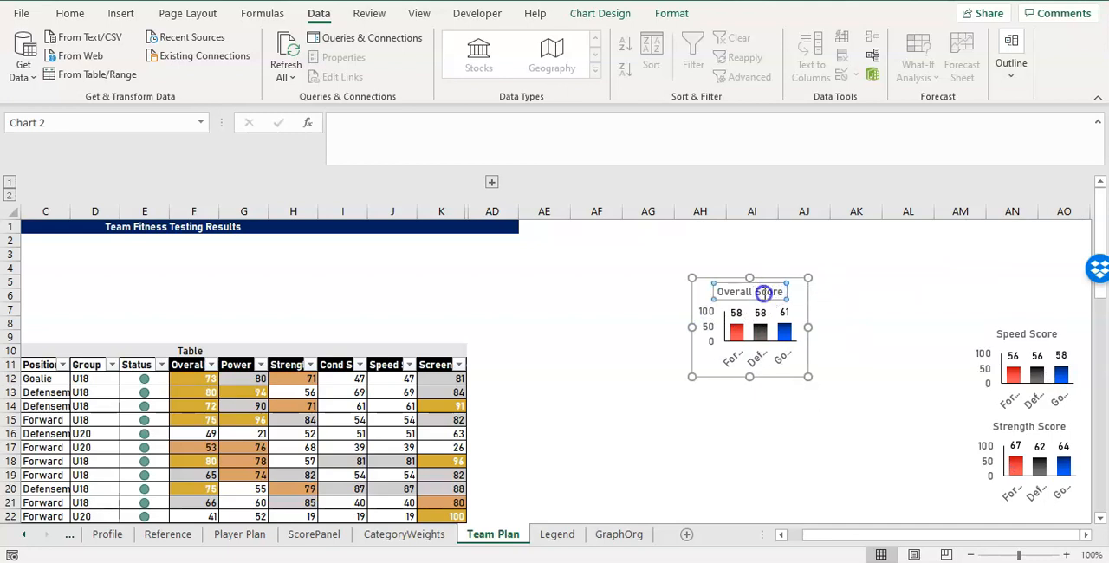
double_click(762, 294)
key("Delete")
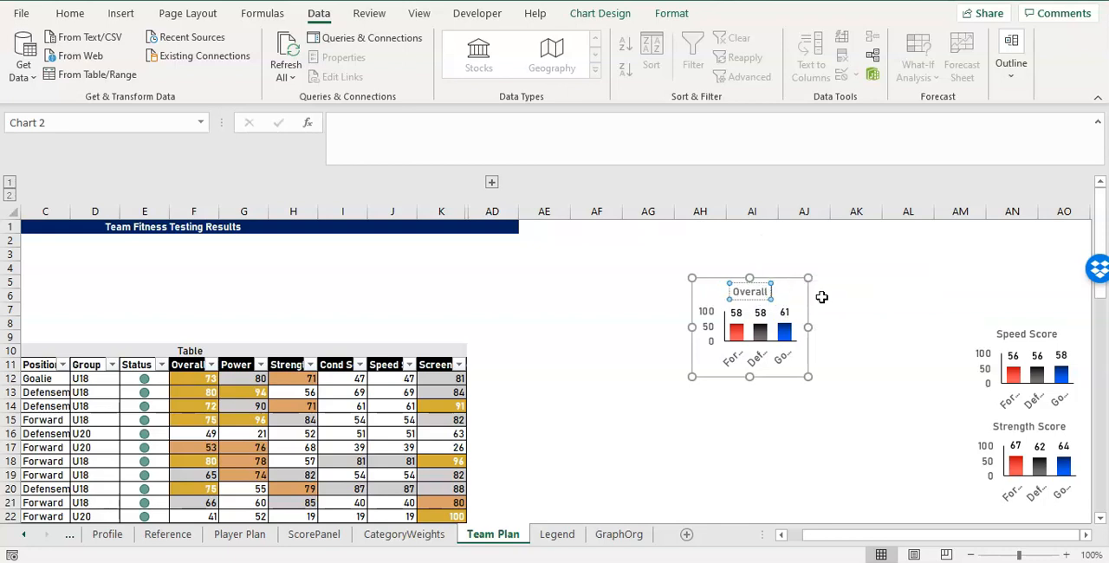
key("BackSpace")
key("BackSpace")
key("BackSpace")
key("BackSpace")
key("BackSpace")
key("BackSpace")
key("BackSpace")
type("OVERALL")
left_click(824, 342)
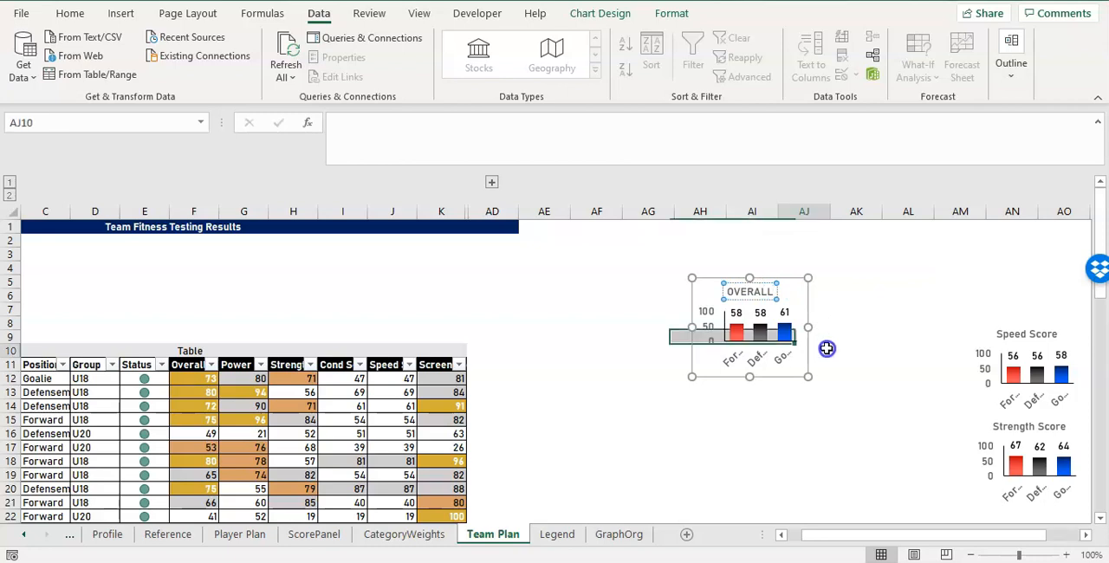
left_click(746, 294)
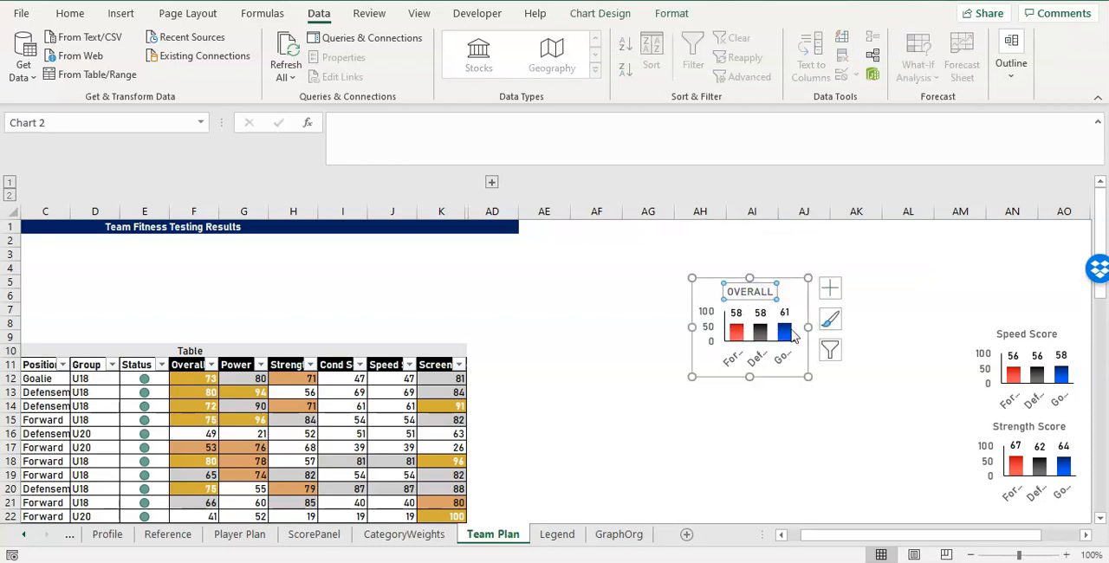
Delete the vertical value axis and the horizontal category axis from the OVERALL chart.
left_click(717, 329)
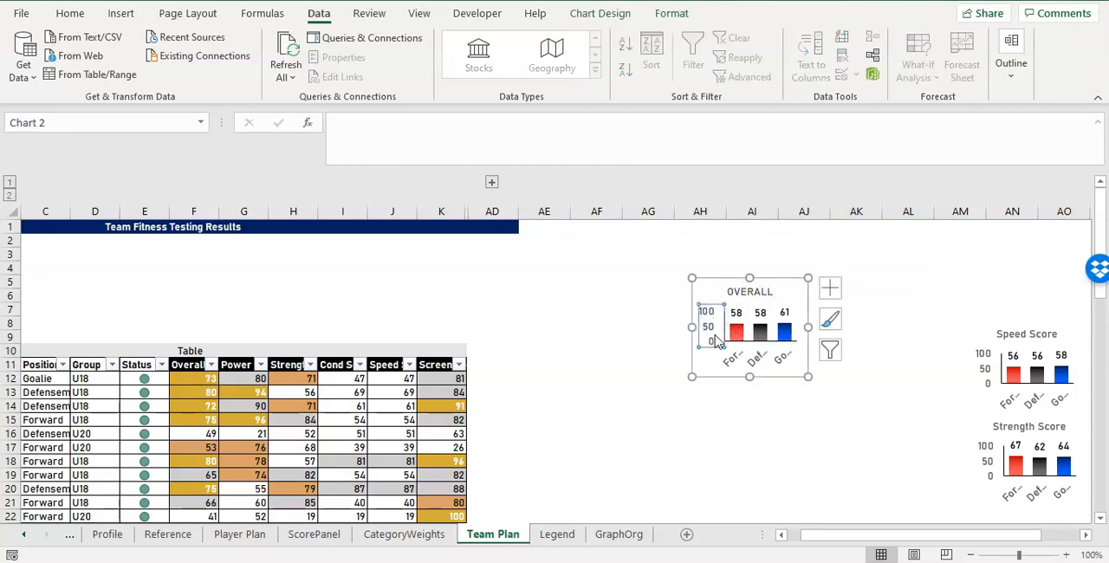
key("Delete")
left_click(757, 359)
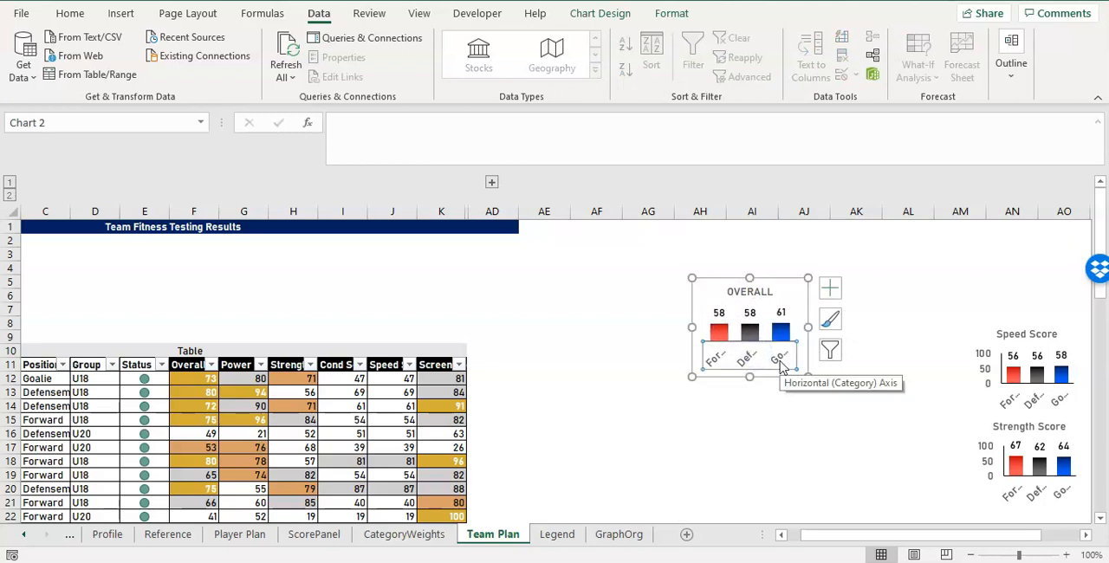
key("Delete")
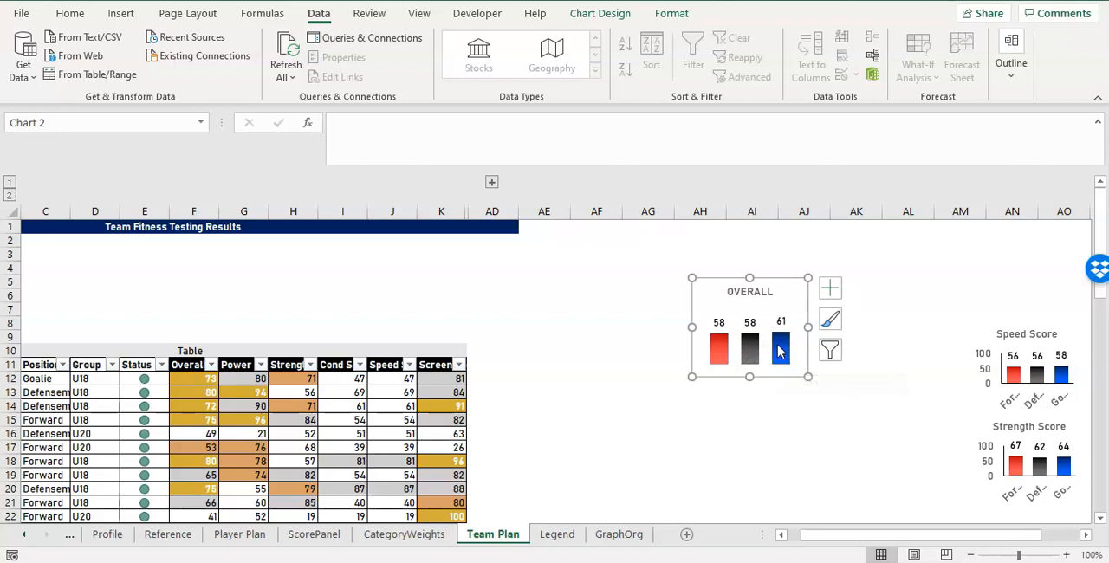
Shift the OVERALL chart slightly closer to the table, with its left edge at the start of column AH.
left_click_drag(883, 537, 906, 535)
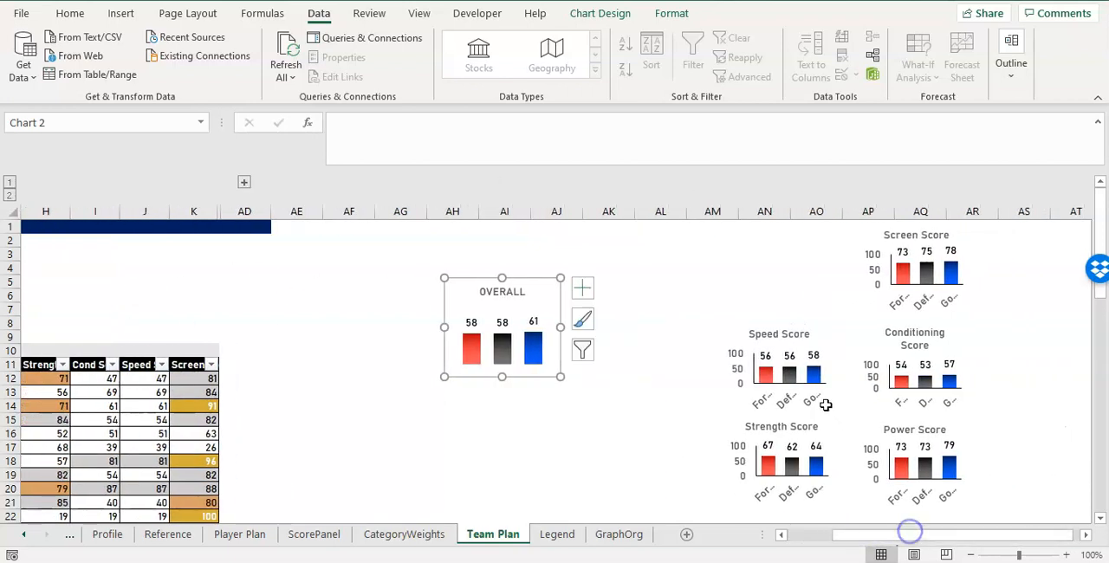
left_click(790, 401)
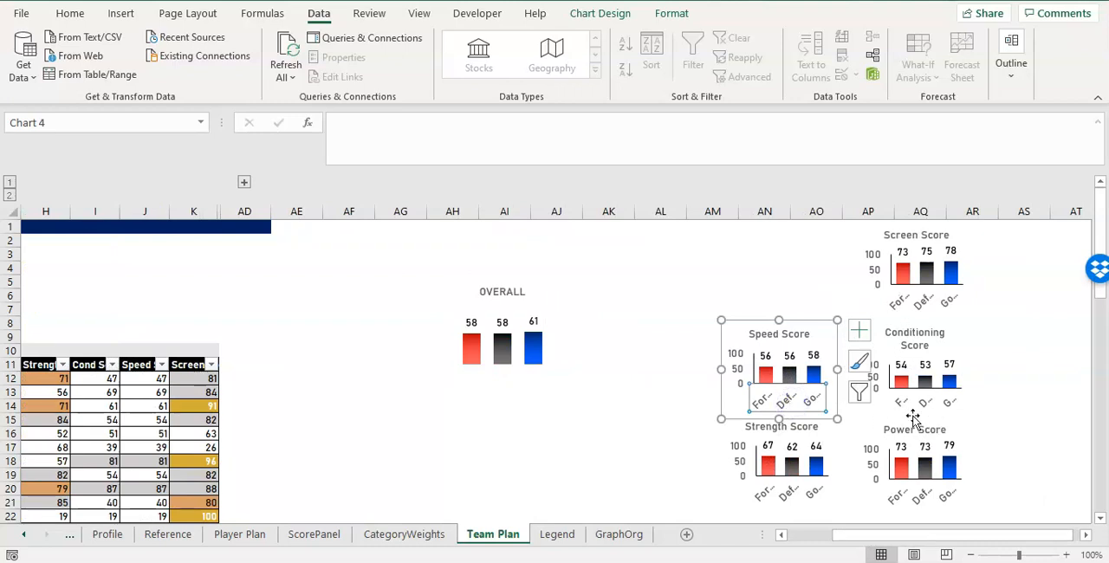
left_click(530, 330)
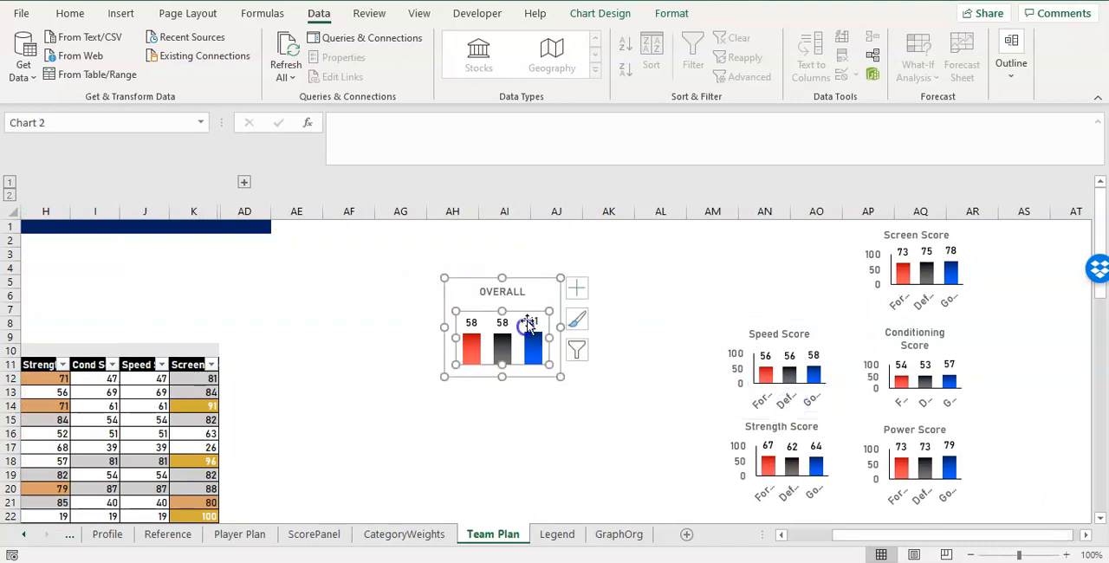
left_click_drag(530, 282, 517, 279)
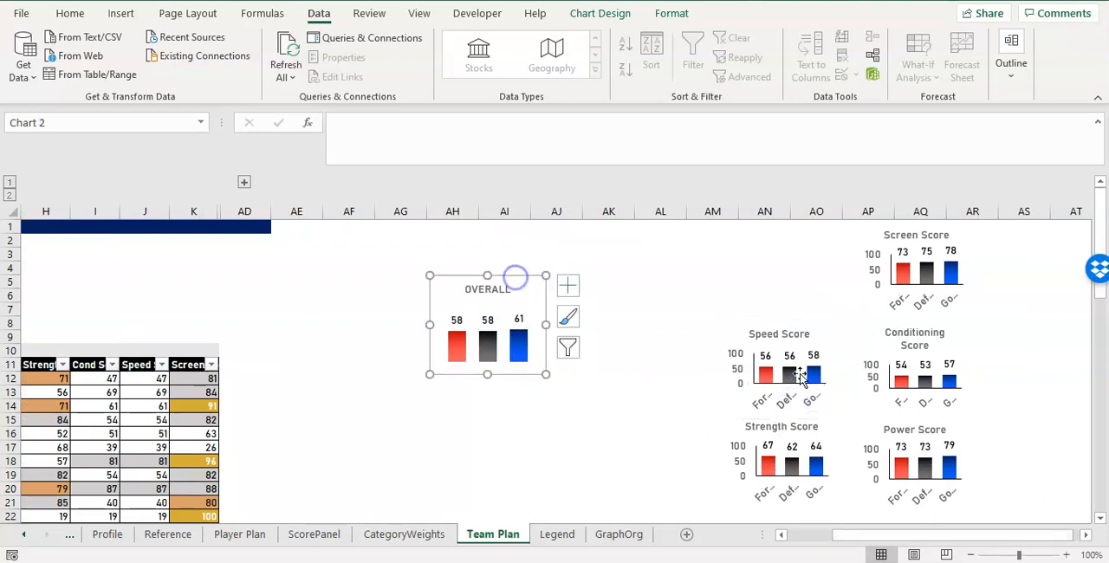
Format the OVERALL chart's data series with a series overlap of -10% and a gap width of 30%.
left_click(486, 351)
right_click(486, 350)
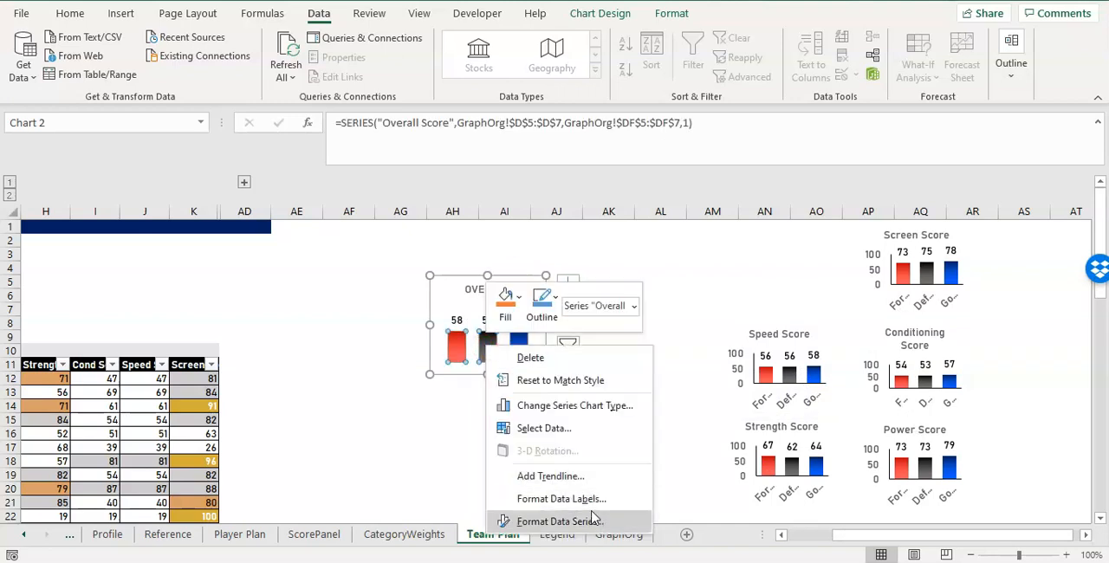
left_click(593, 520)
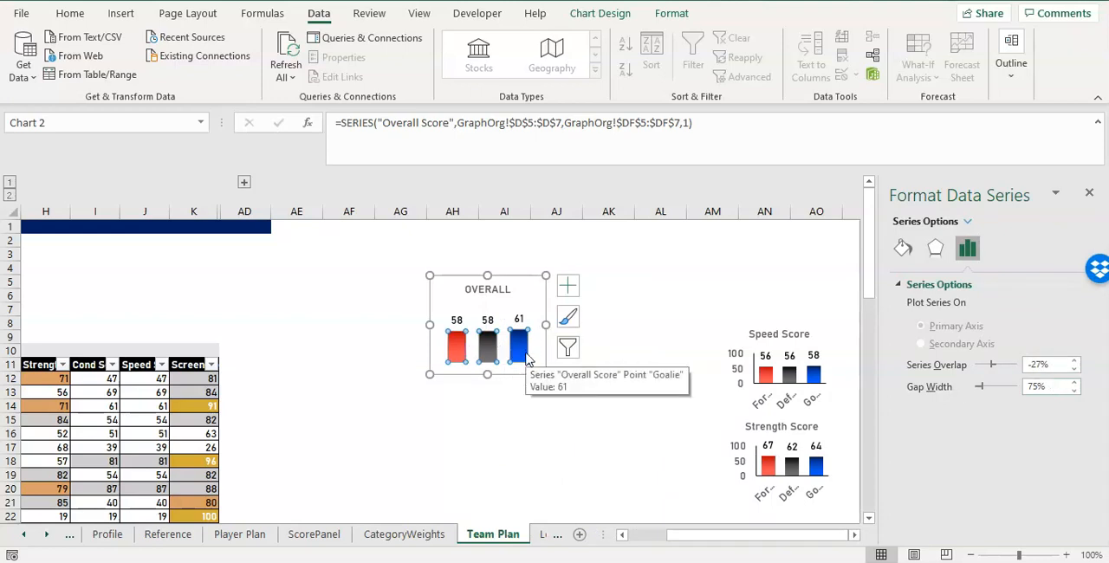
left_click(993, 365)
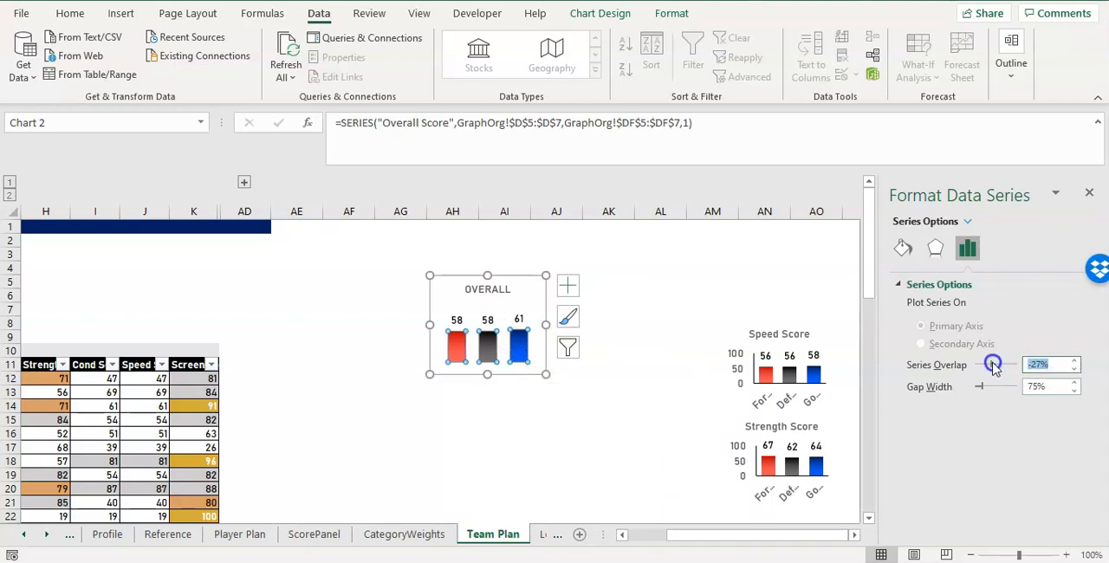
left_click(975, 388)
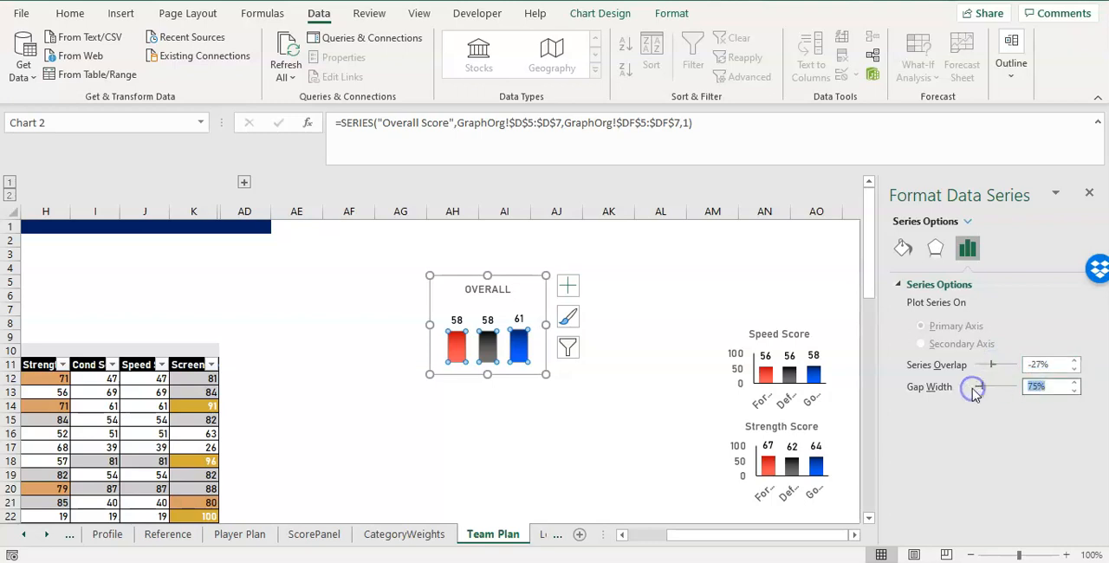
type("50")
key("Return")
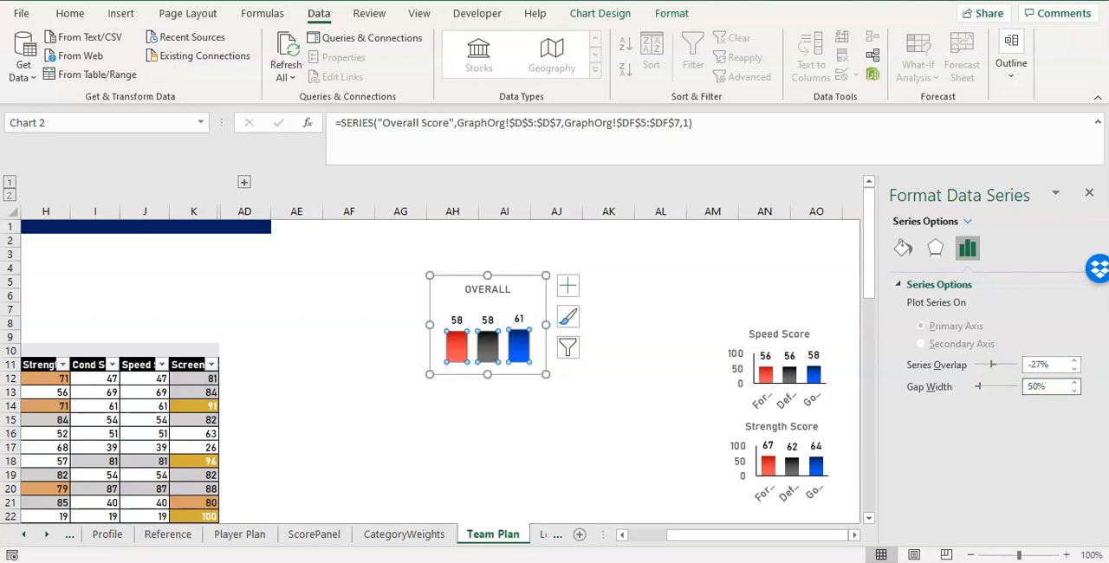
left_click(944, 364)
type("-10")
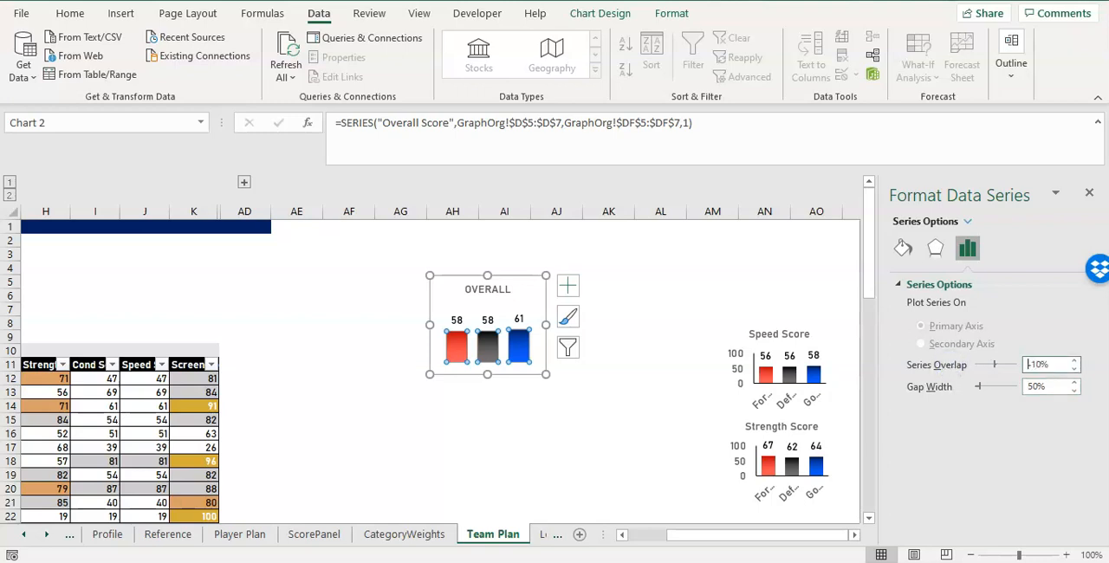
left_click(1012, 387)
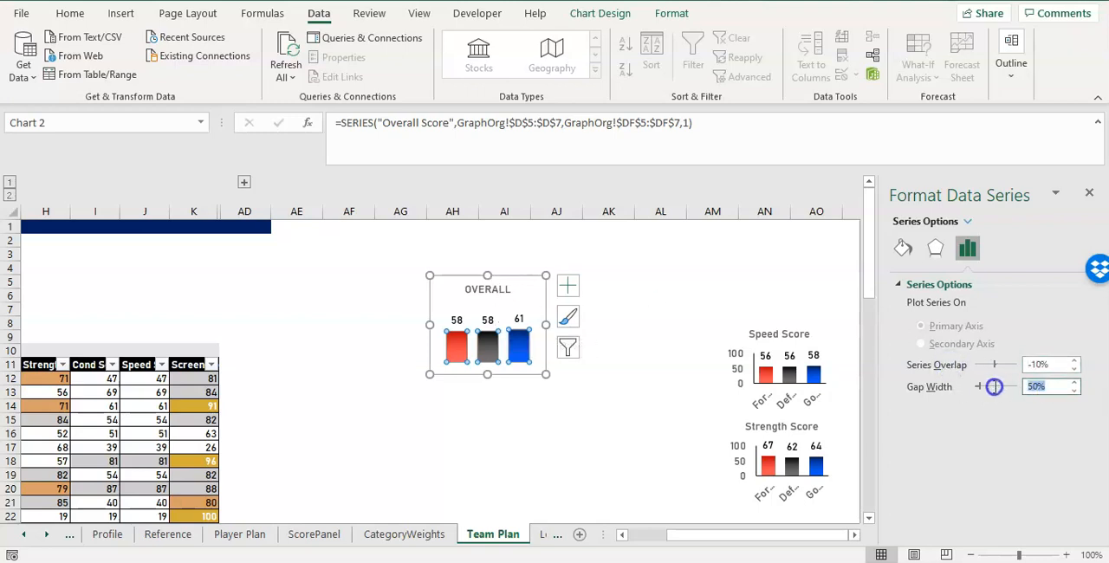
left_click_drag(983, 389, 977, 388)
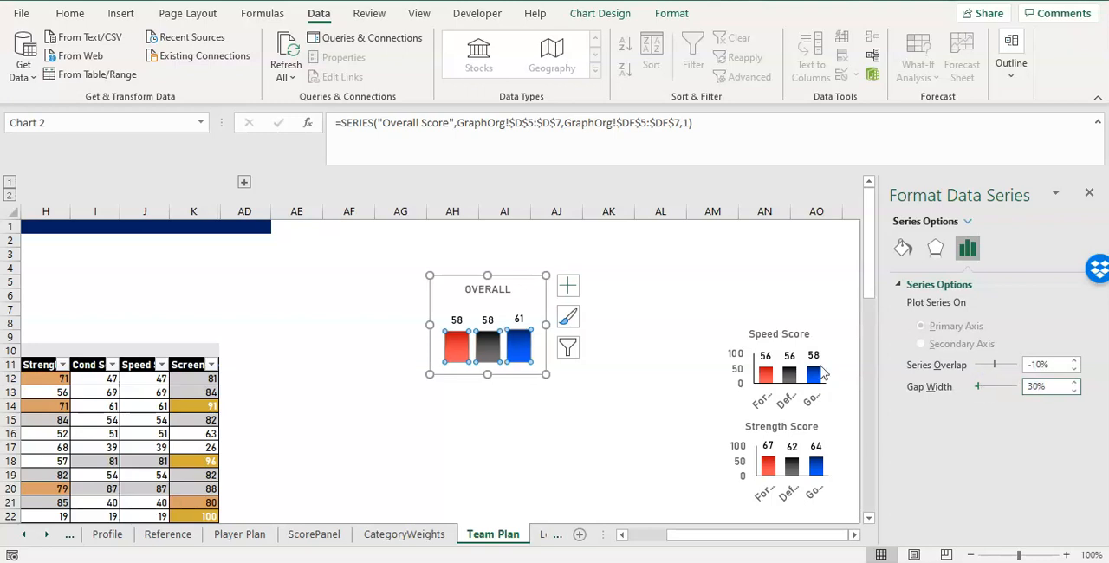
Stretch the OVERALL chart's plot area to both side edges and down to the bottom edge of the chart.
left_click(495, 317)
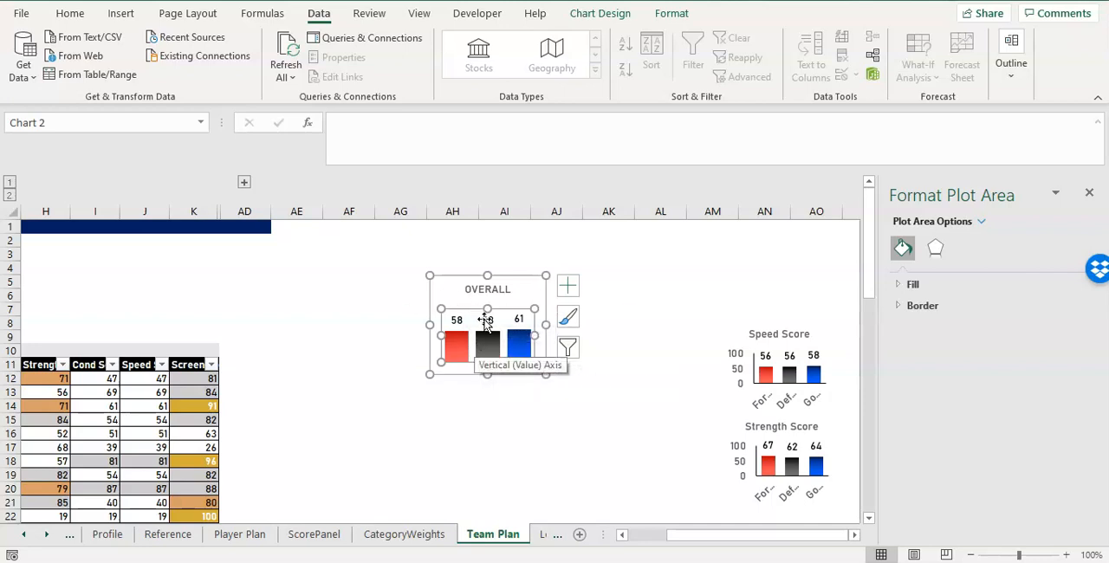
mouse_move(490, 348)
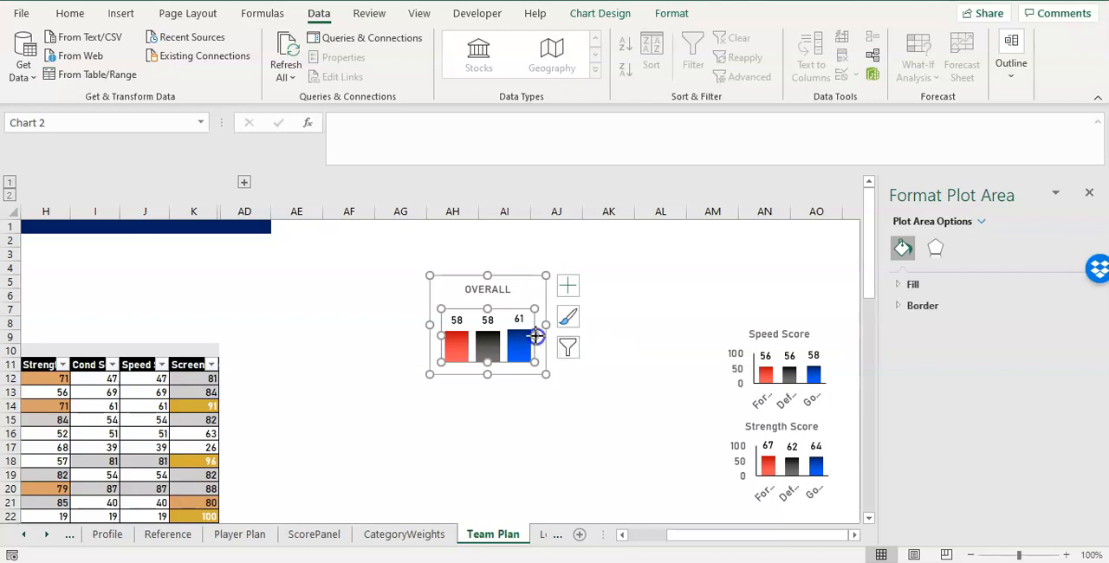
left_click_drag(535, 335, 545, 335)
left_click_drag(441, 335, 413, 335)
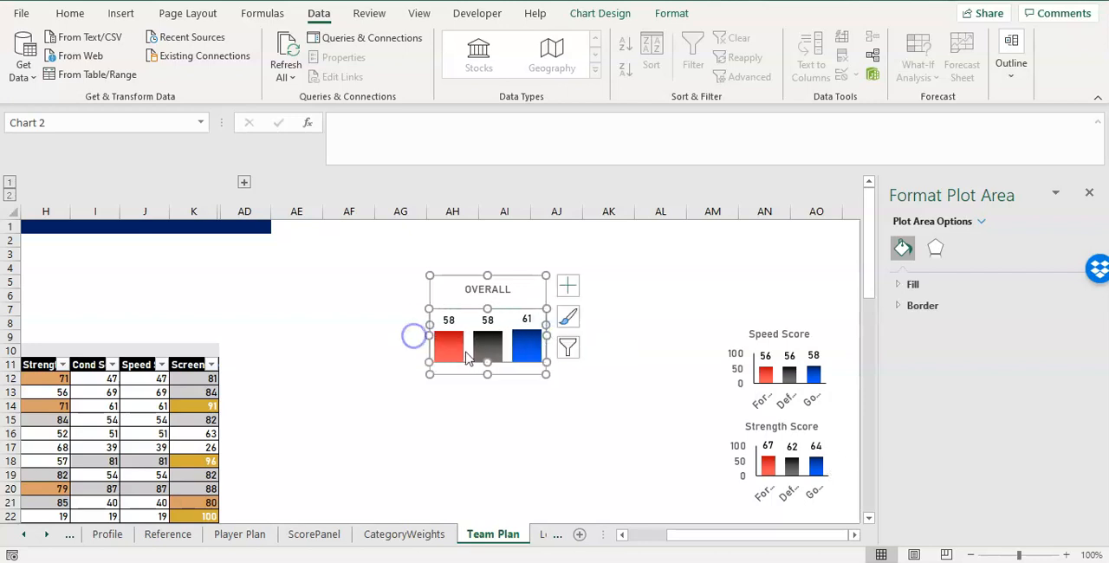
left_click_drag(488, 359, 487, 388)
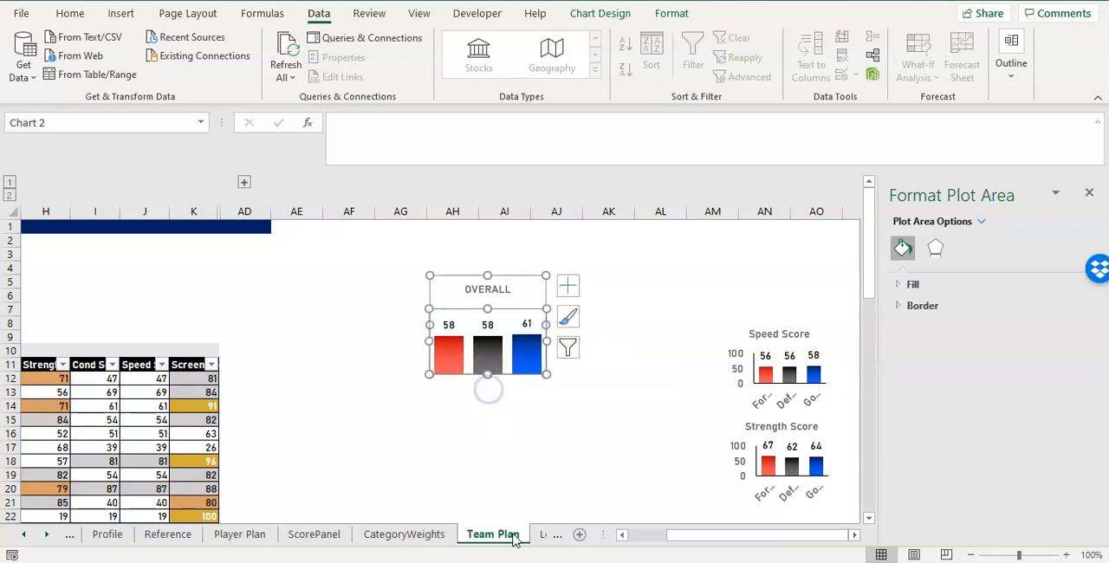
left_click(529, 422)
Move the Speed Score chart next to the OVERALL chart, over columns AL and AM starting around row 5.
left_click(501, 357)
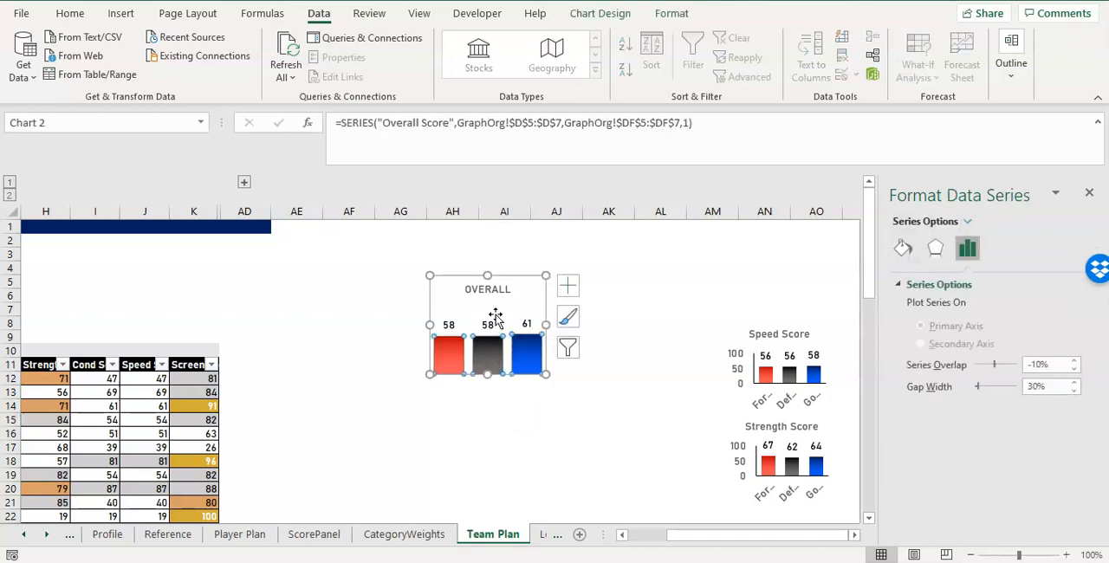
left_click(495, 318)
left_click(526, 277)
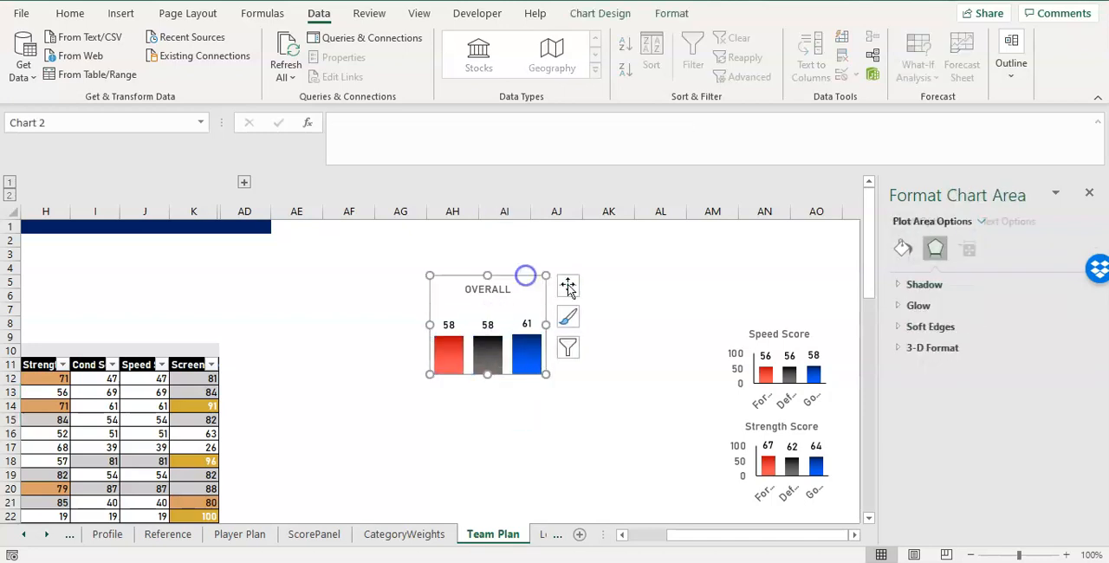
left_click(733, 355)
left_click_drag(750, 322, 643, 277)
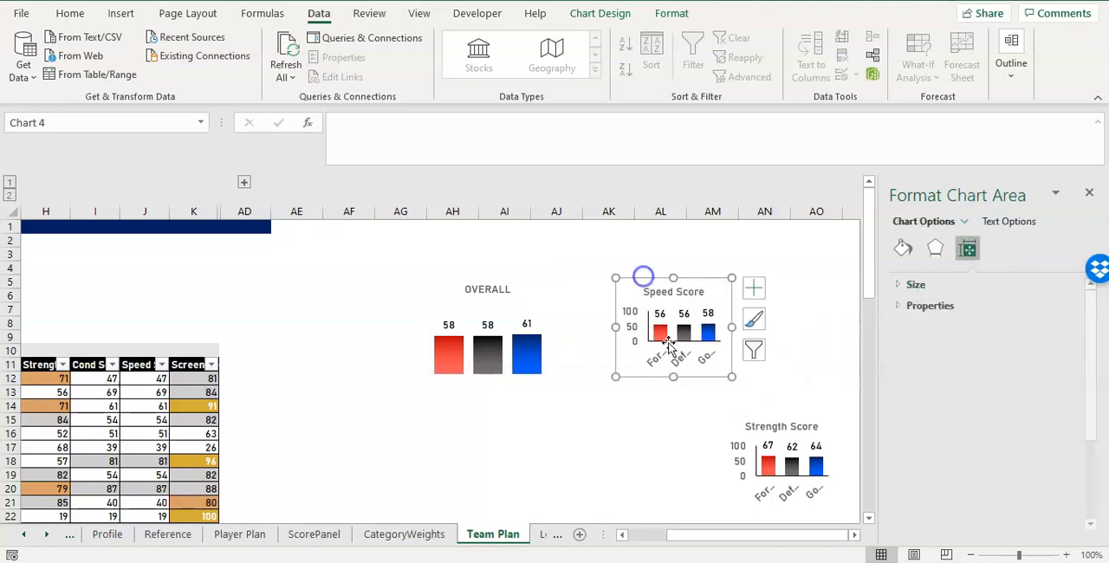
Fill the OVERALL chart's background with the lightest grey tint of the white theme colour.
left_click(527, 350)
left_click(526, 350)
left_click(501, 280)
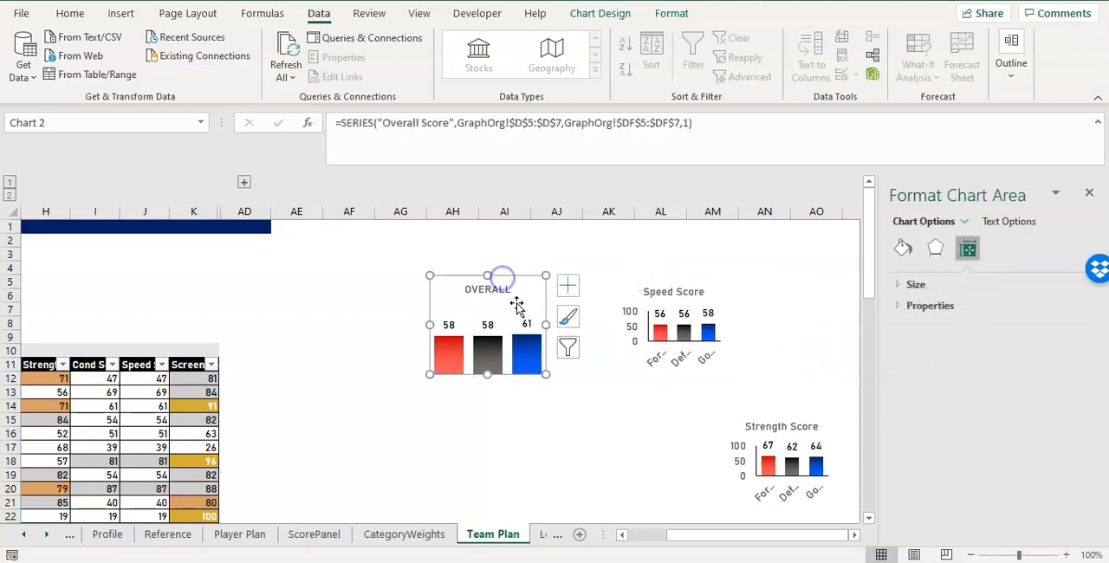
left_click(71, 13)
left_click(219, 69)
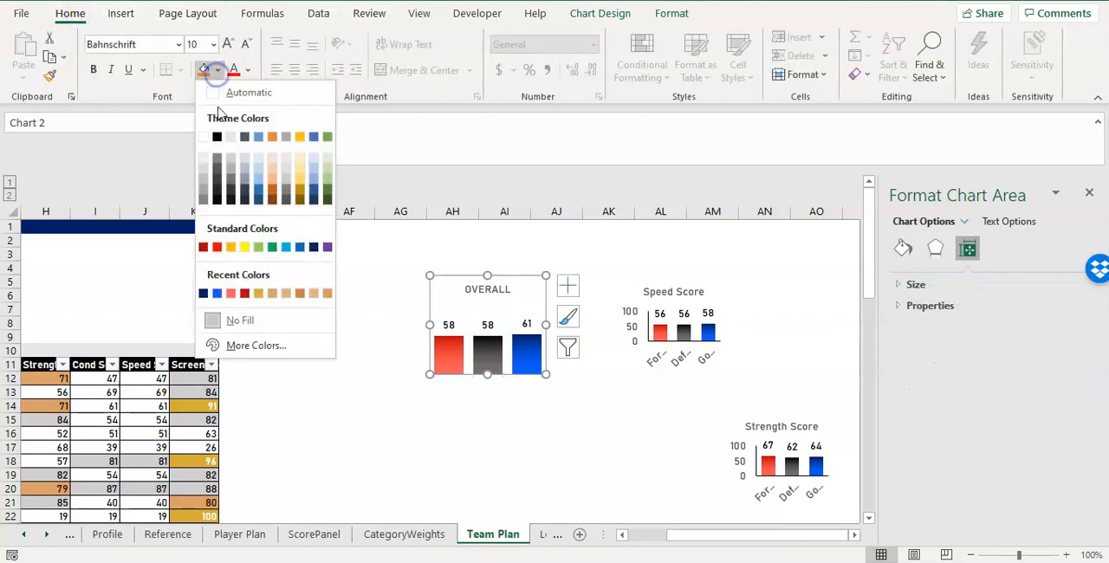
left_click(203, 160)
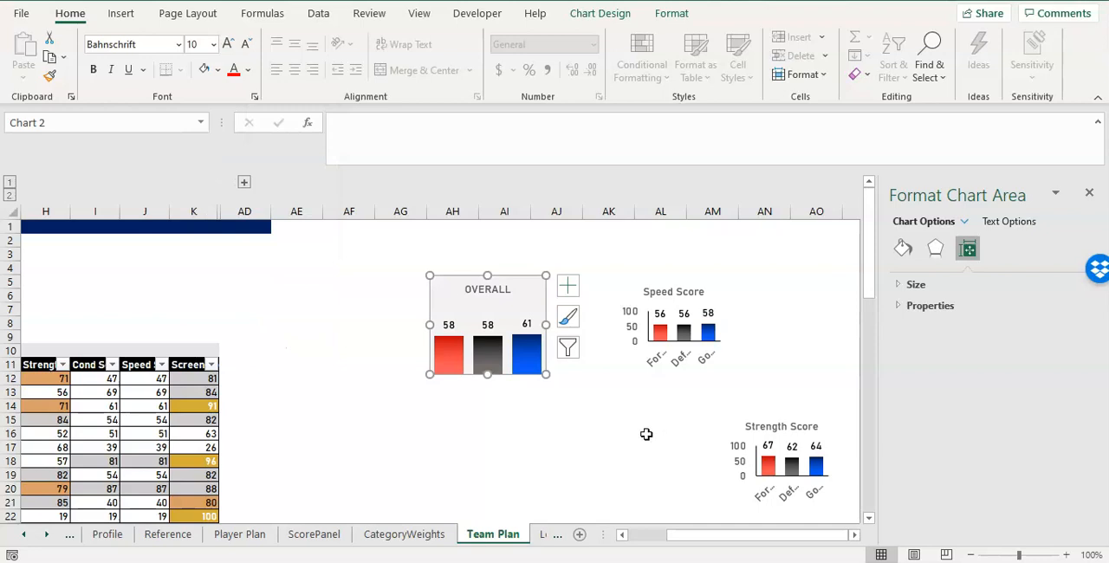
left_click(614, 418)
Zoom the sheet out to 80% and move the OVERALL chart above the table, with its upper edge at row 2 of column B.
left_click_drag(845, 536, 754, 523)
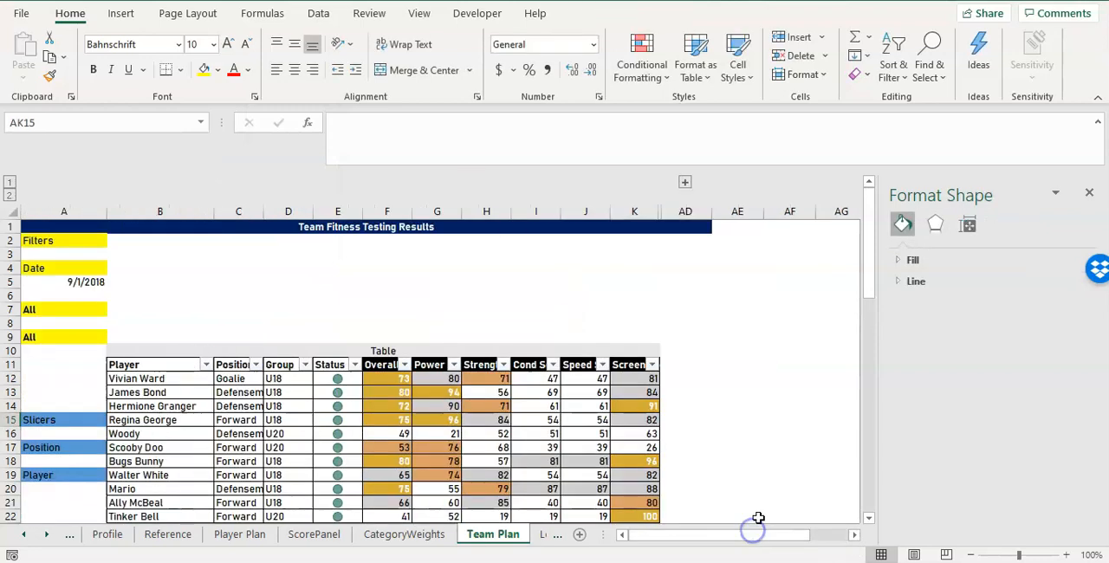
left_click(971, 554)
left_click(971, 555)
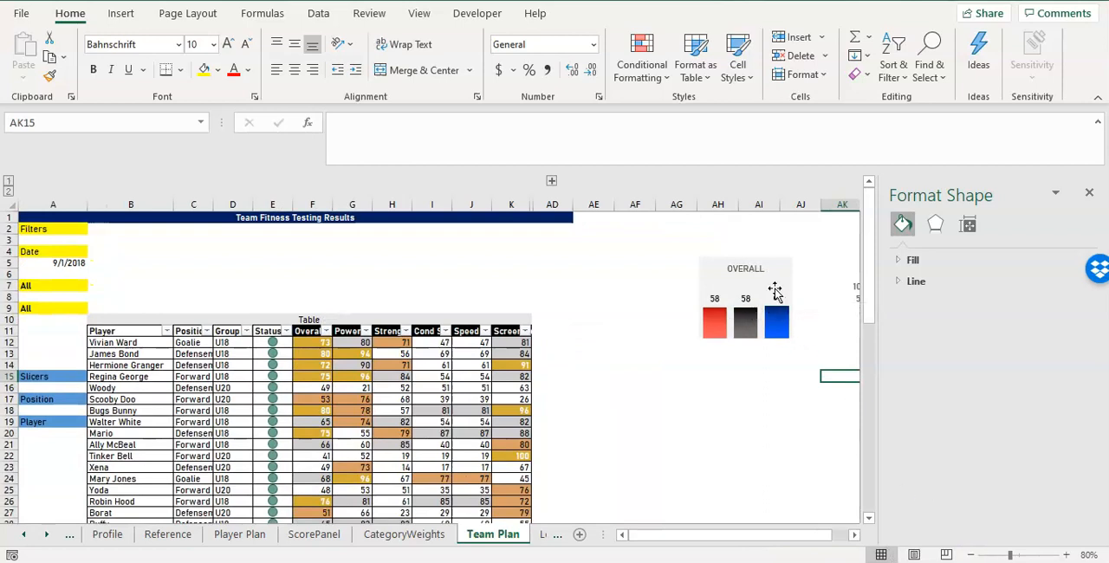
left_click(1088, 192)
left_click(791, 275)
left_click_drag(791, 275, 183, 245)
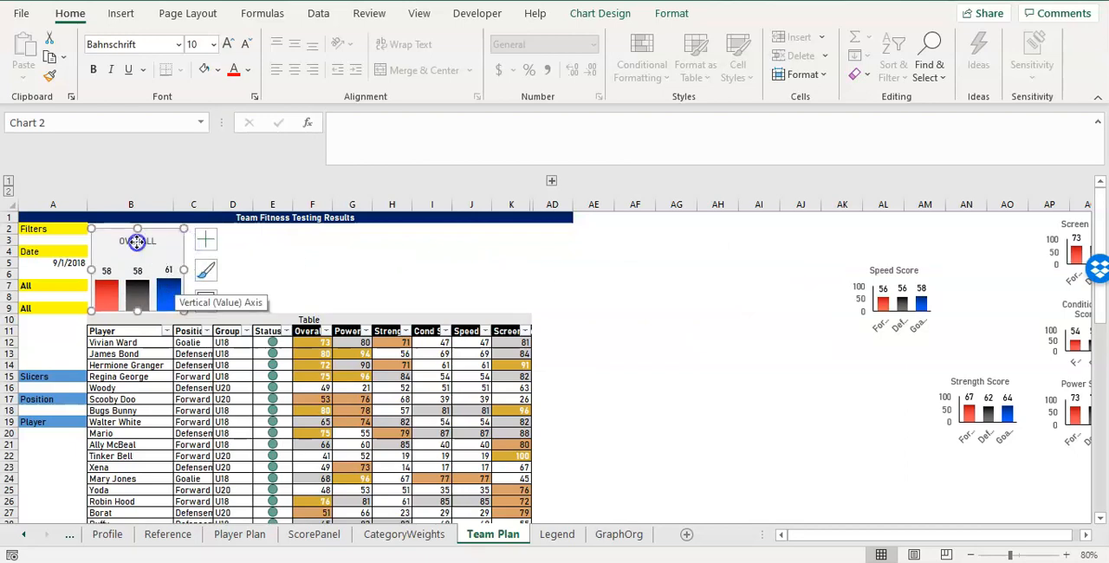
left_click(136, 242)
left_click(649, 279)
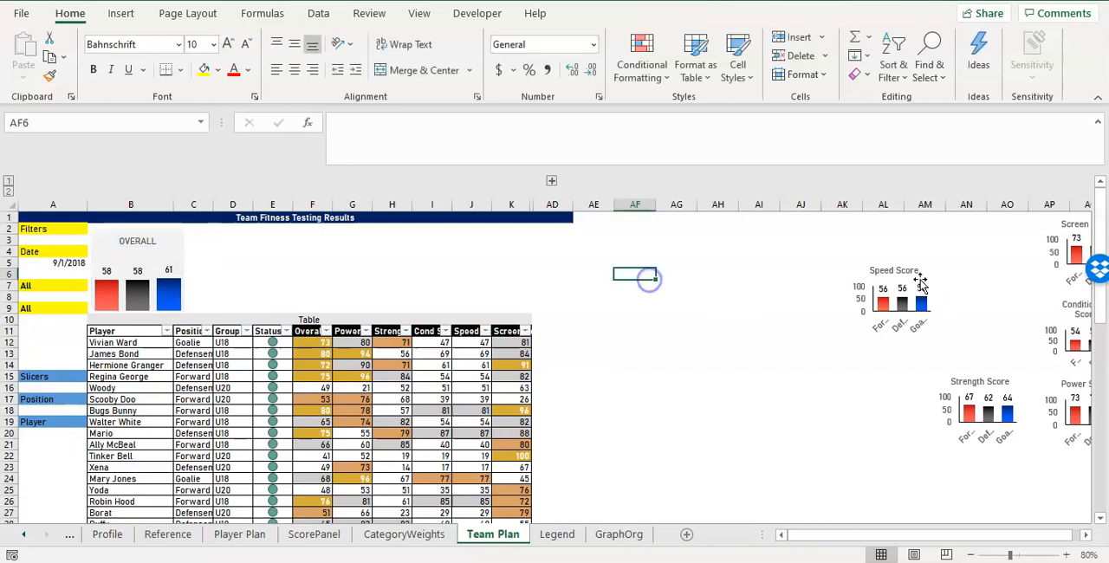
Change the Speed Score chart's title to SPEED.
left_click(902, 270)
triple_click(903, 270)
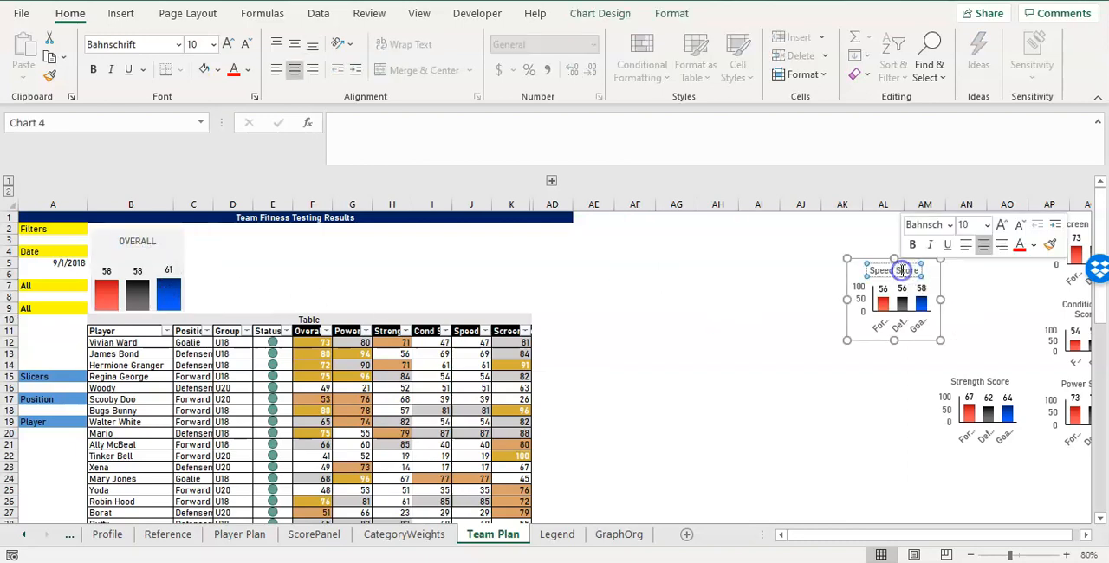
type("SPEED")
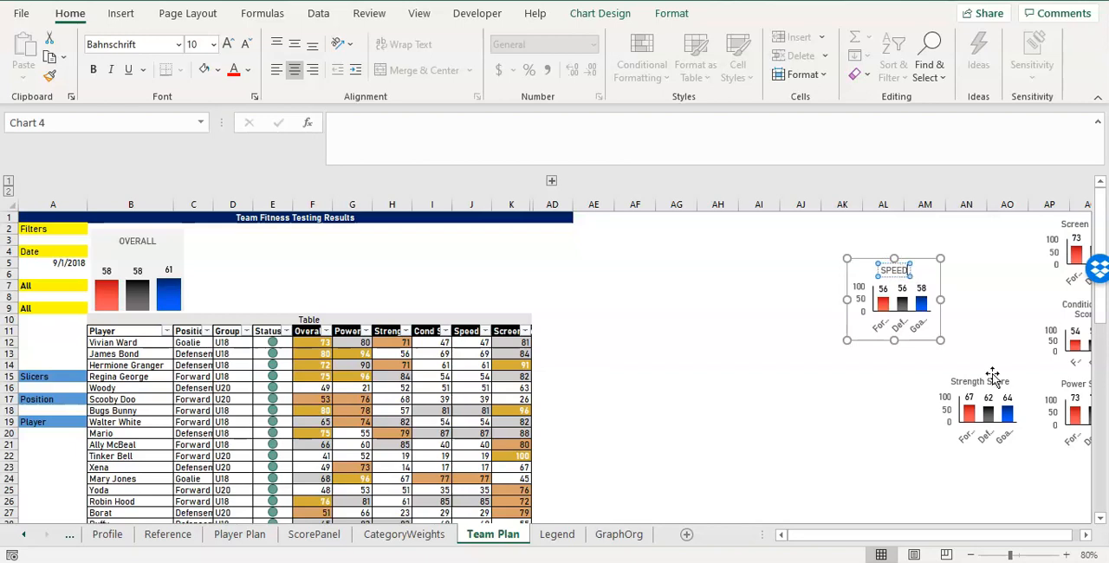
Retitle the Strength Score chart as STRENGTH and move it directly below the SPEED chart.
left_click(991, 378)
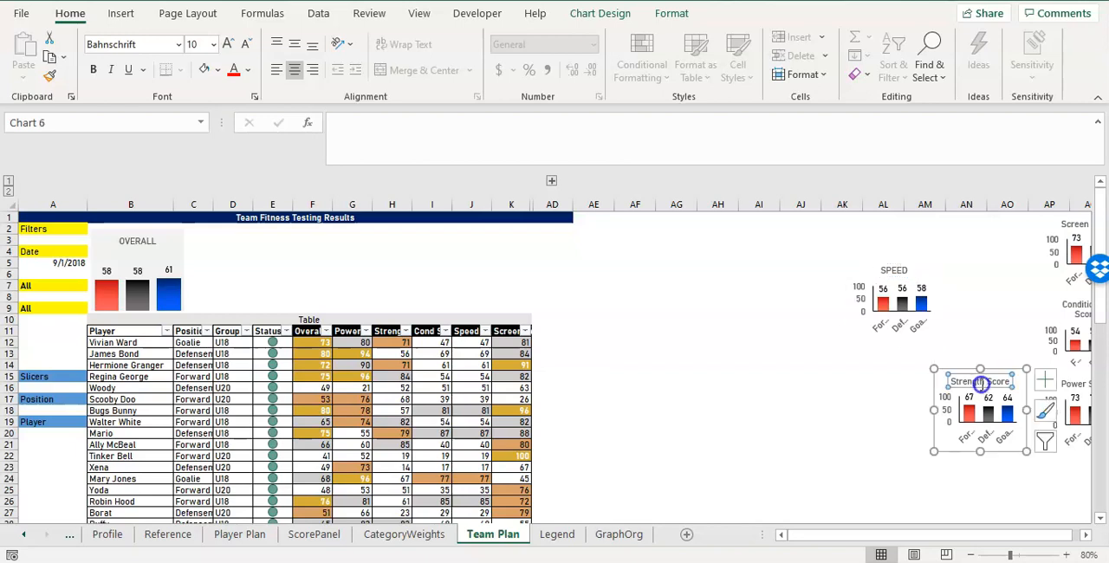
double_click(991, 378)
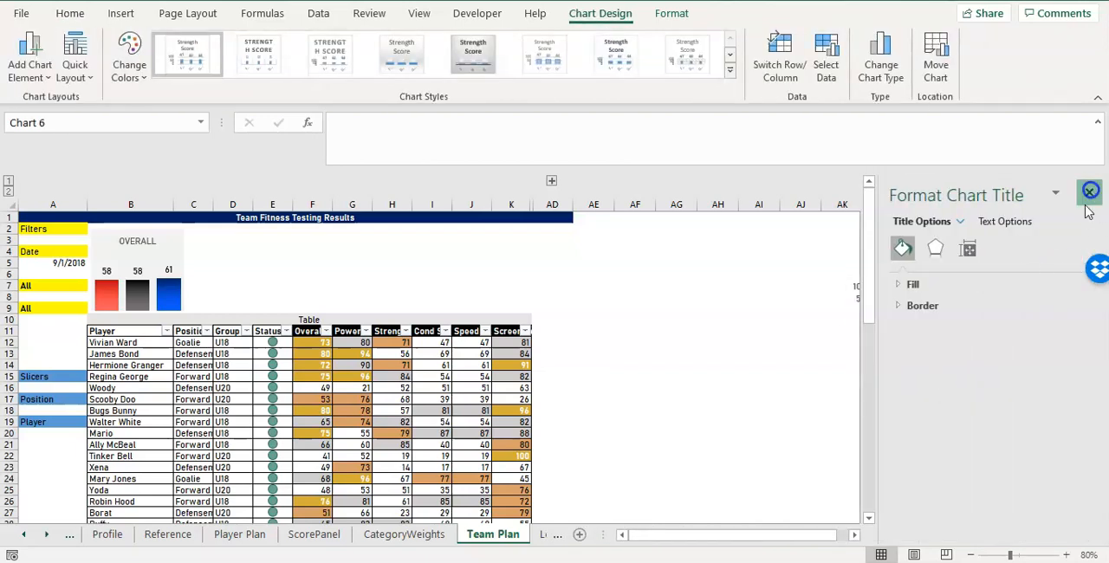
left_click(1089, 192)
triple_click(968, 382)
type("Strength")
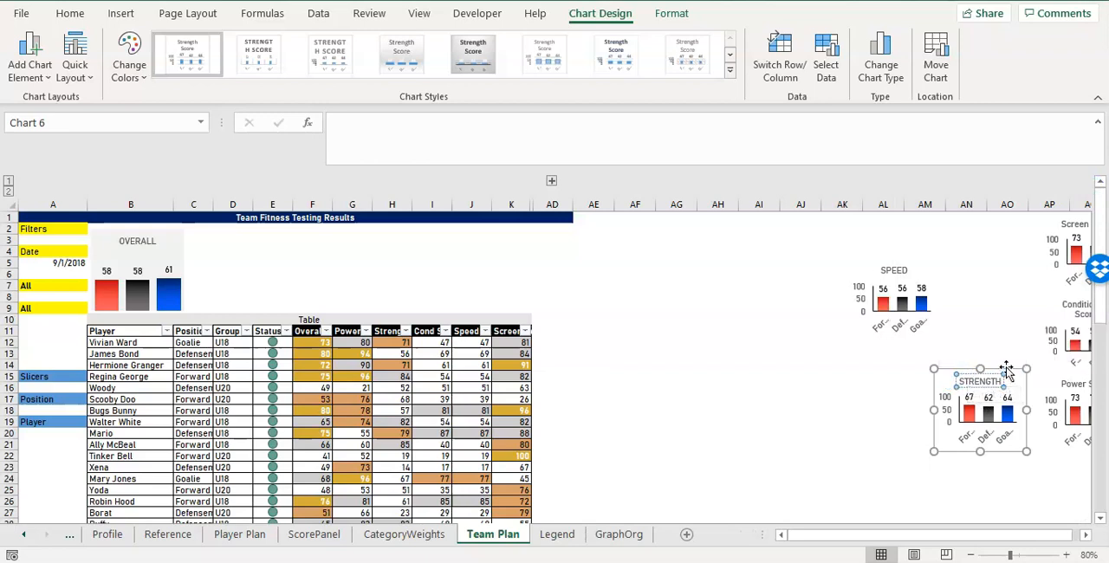
left_click_drag(996, 371, 895, 342)
Move the Screen Score chart below and right of the STRENGTH chart and retitle it SCREEN.
left_click(1047, 239)
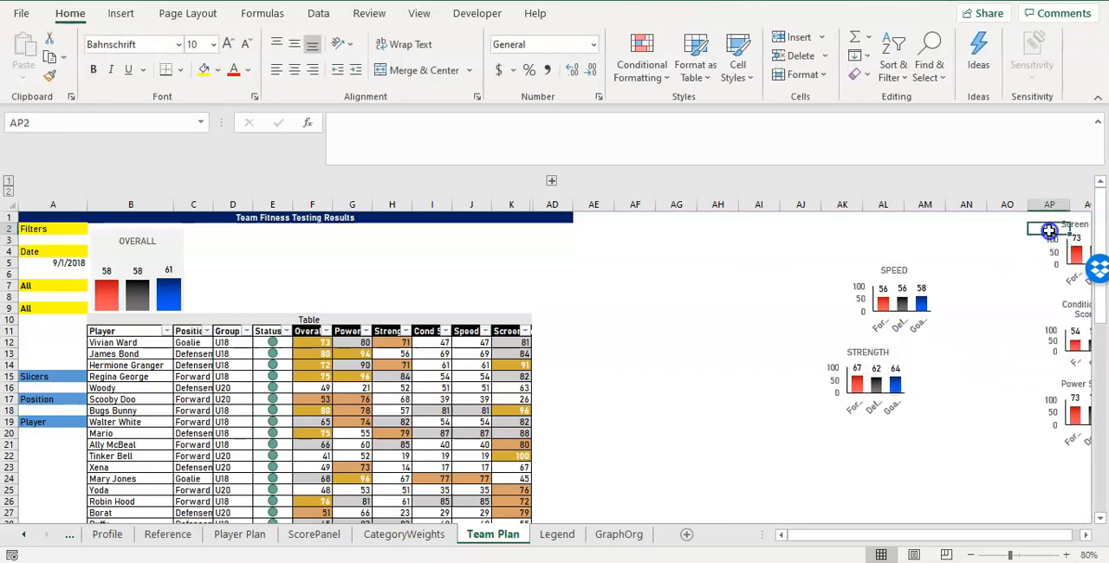
left_click(1049, 232)
left_click_drag(1052, 292, 921, 460)
left_click(962, 414)
type("SCREEN")
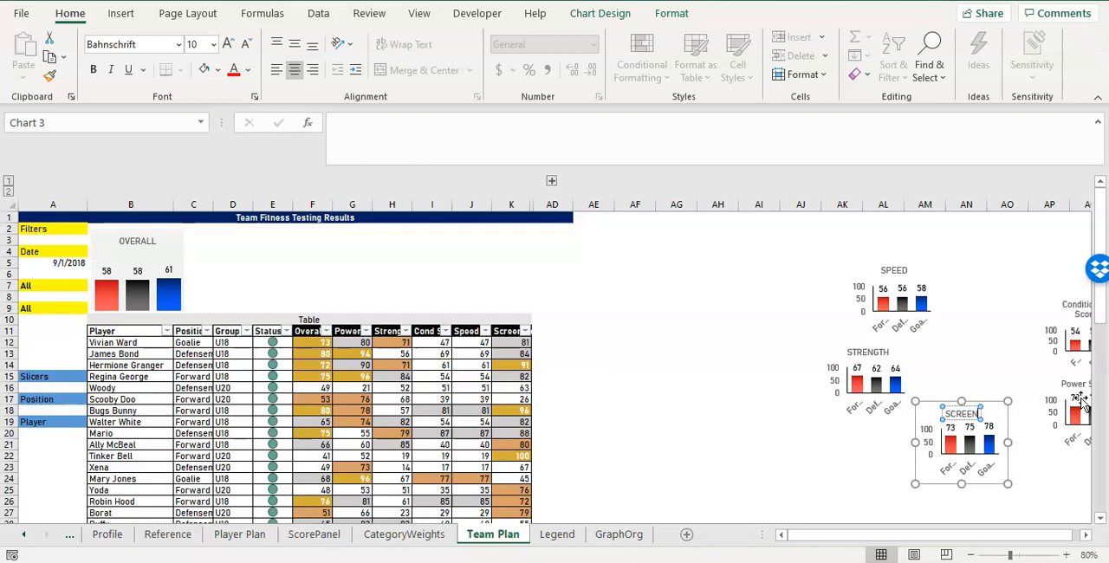
Move the Power Score chart directly above the SCREEN chart and retitle it POWER.
left_click(1080, 400)
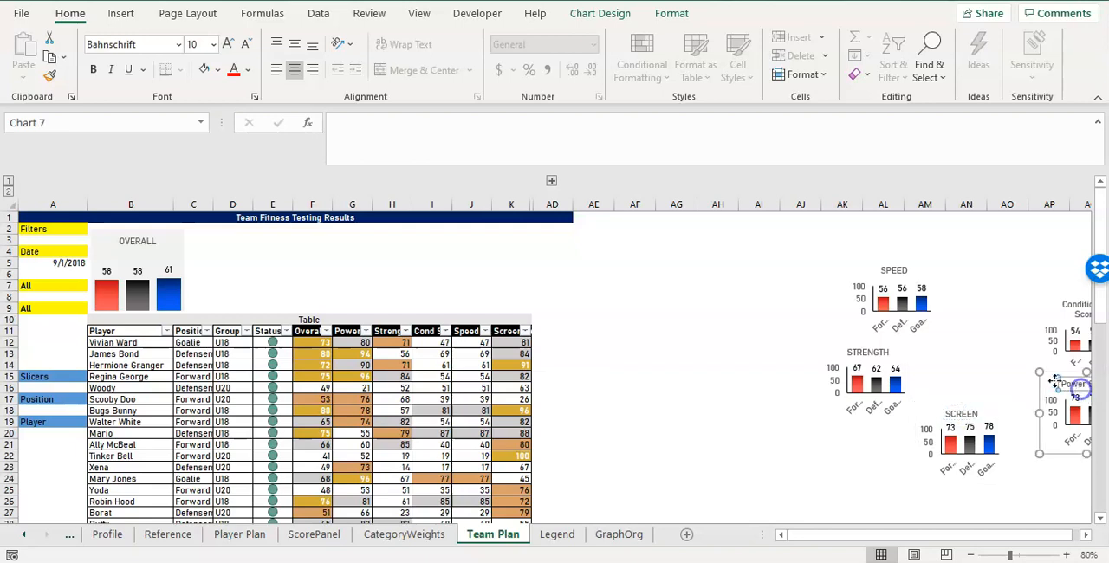
left_click_drag(1049, 378, 956, 329)
triple_click(956, 329)
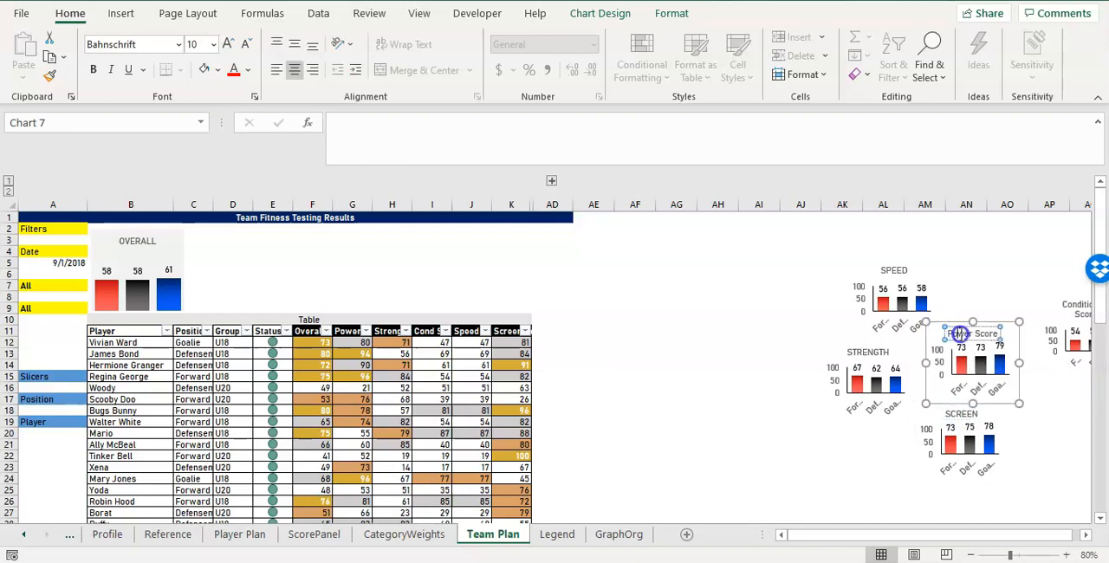
type("POWER")
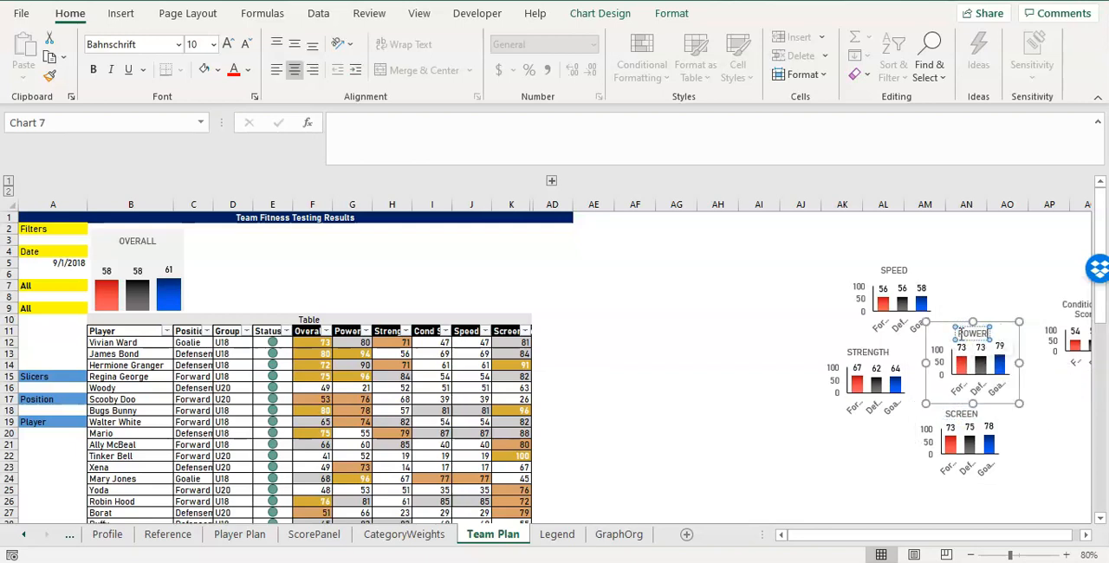
Move the Conditioning Score chart over columns AH and AI from about row 17 and retitle it COND.
left_click(1060, 333)
left_click_drag(1069, 294, 715, 397)
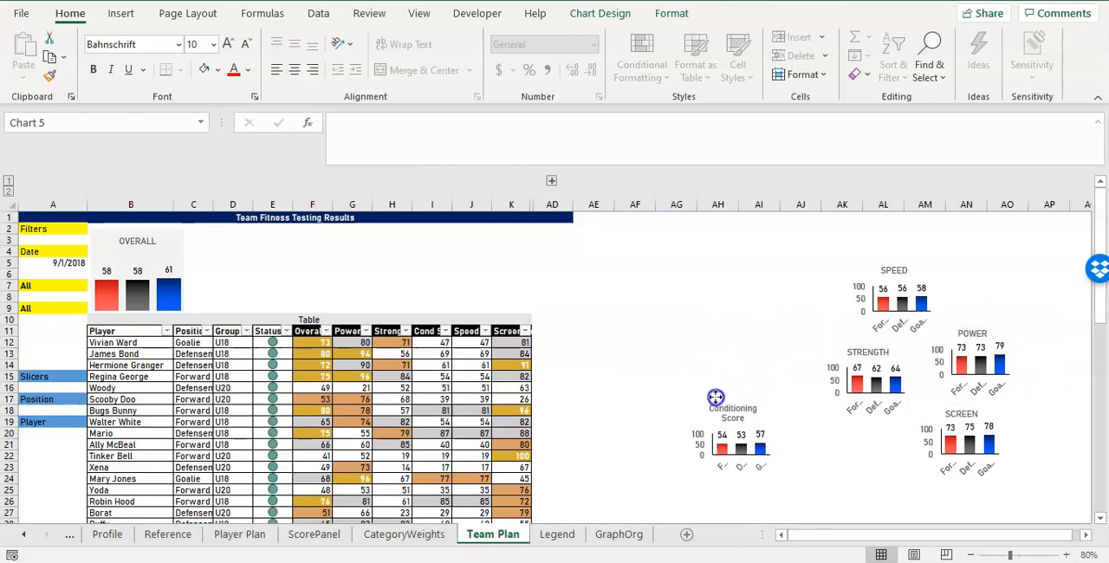
triple_click(730, 408)
type("CO")
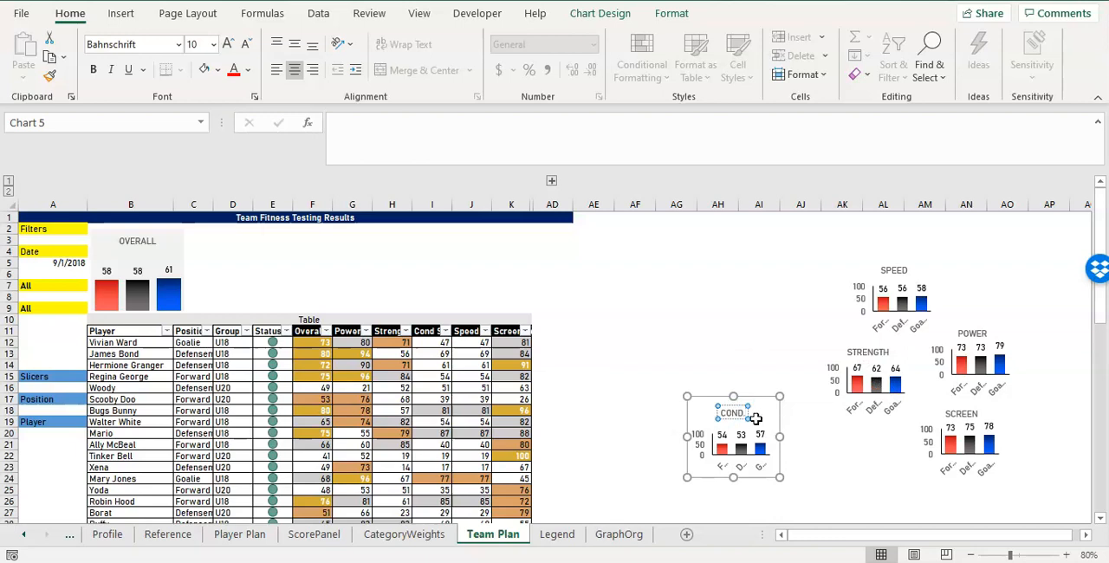
type("ND.")
left_click(757, 356)
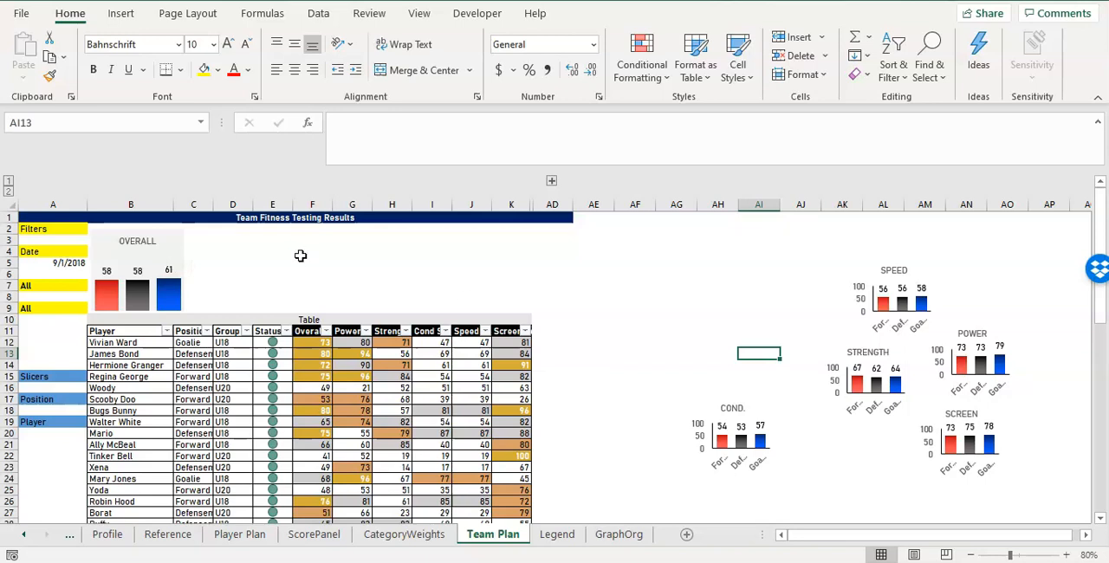
left_click(177, 242)
left_click(666, 357)
left_click(740, 401)
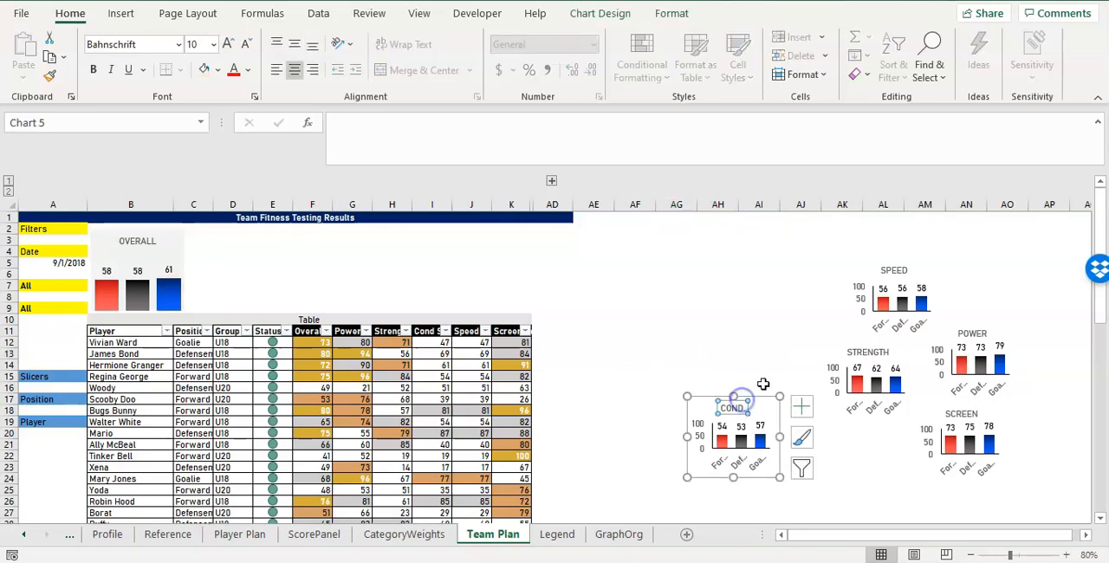
left_click(172, 250)
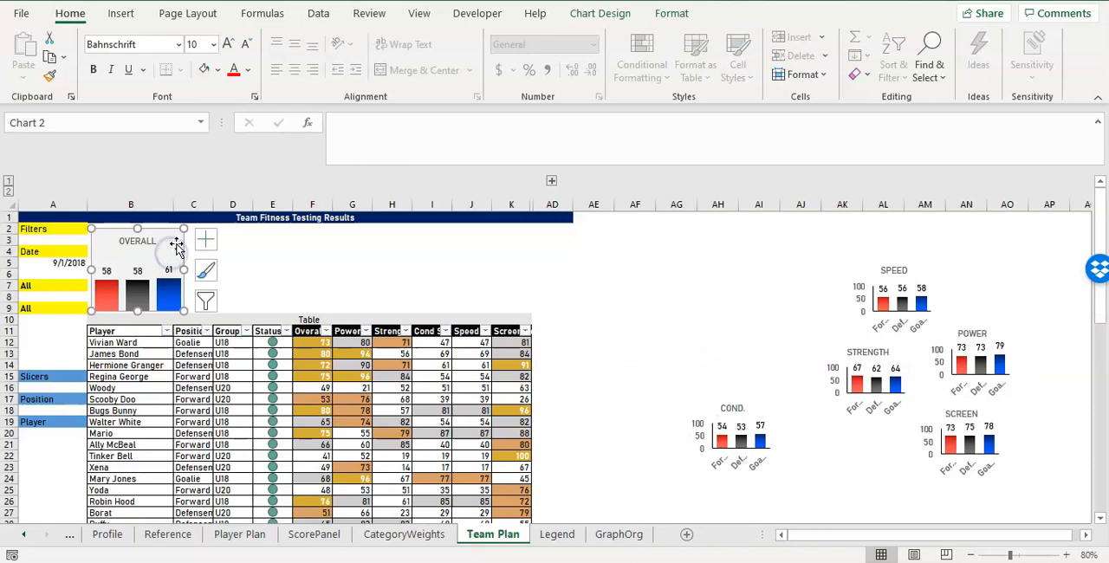
right_click(180, 244)
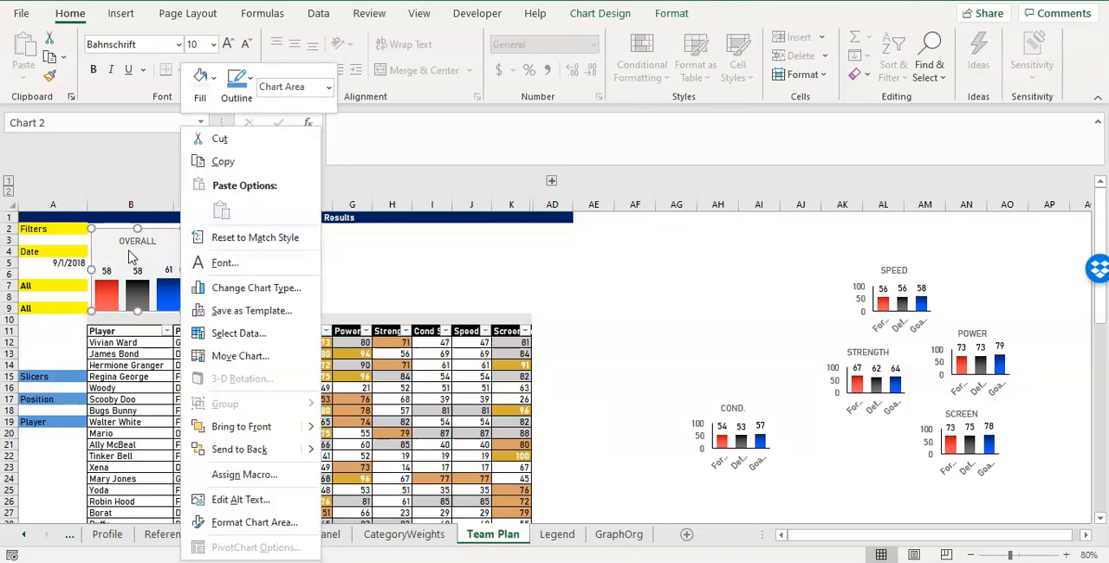
left_click(128, 251)
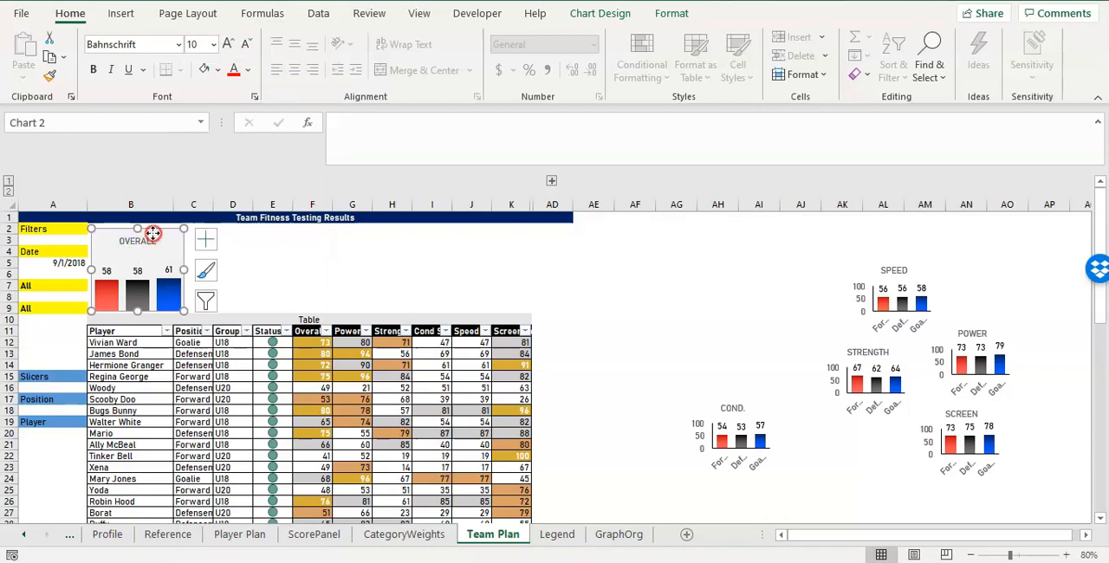
Save the OVERALL chart as a chart template named Fitness Testing Scores.
right_click(152, 233)
left_click(179, 309)
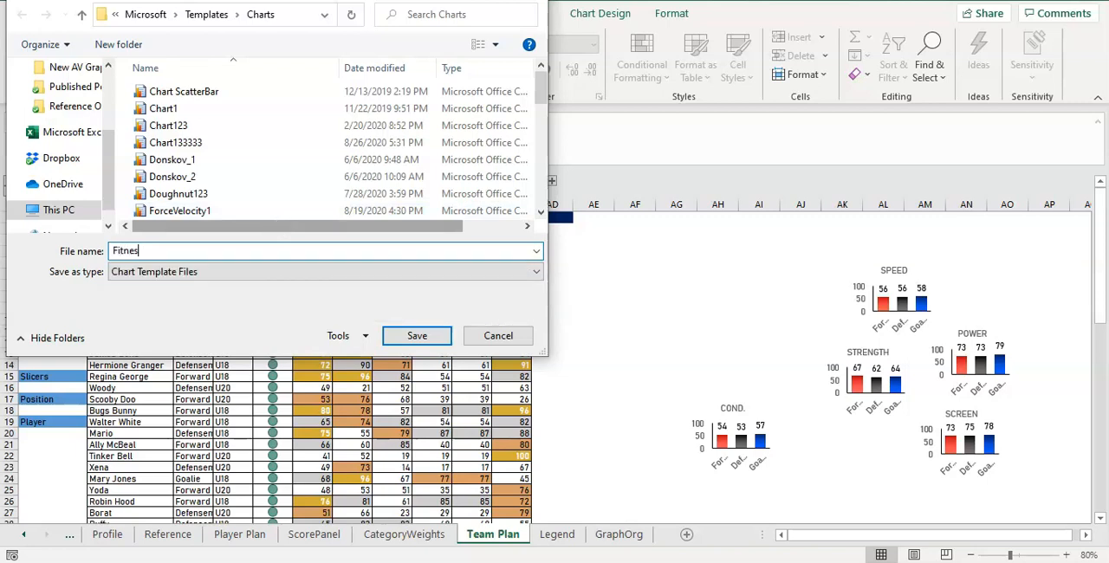
key("Return")
left_click(314, 290)
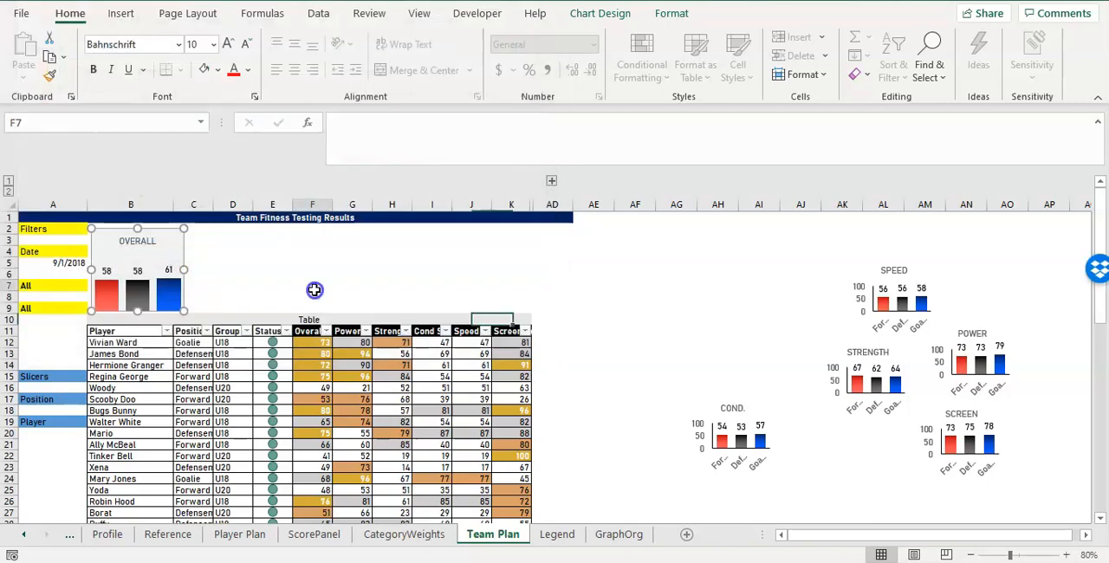
left_click(732, 405)
left_click(733, 407)
left_click(876, 316)
left_click(904, 273)
right_click(931, 263)
key("Escape")
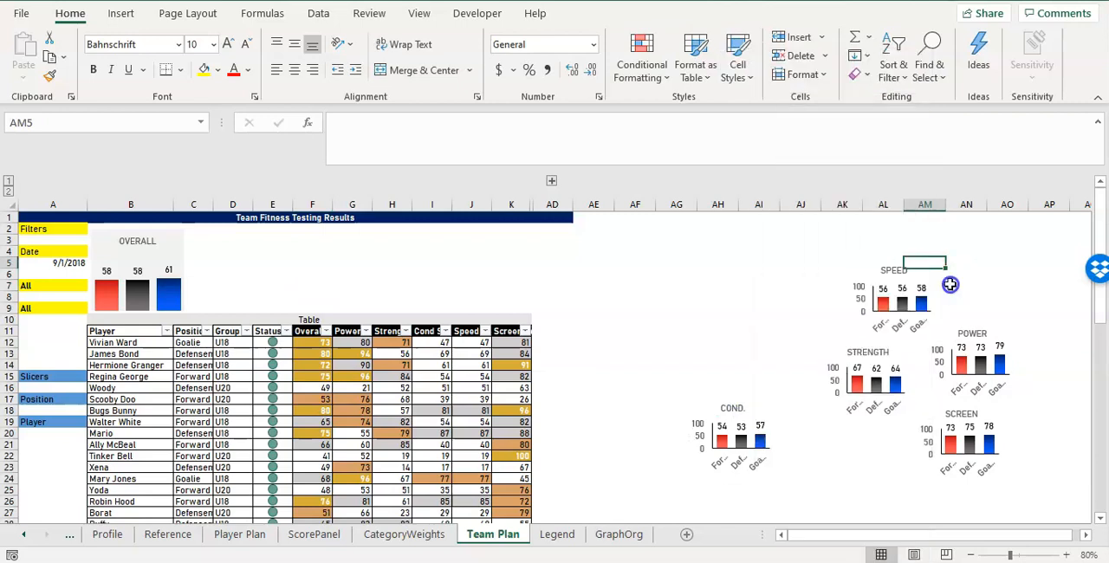
Apply the Fitness Testing Scores template to the SPEED chart and place it above the table, just right of the OVERALL chart.
left_click(925, 281)
left_click(909, 290)
right_click(911, 292)
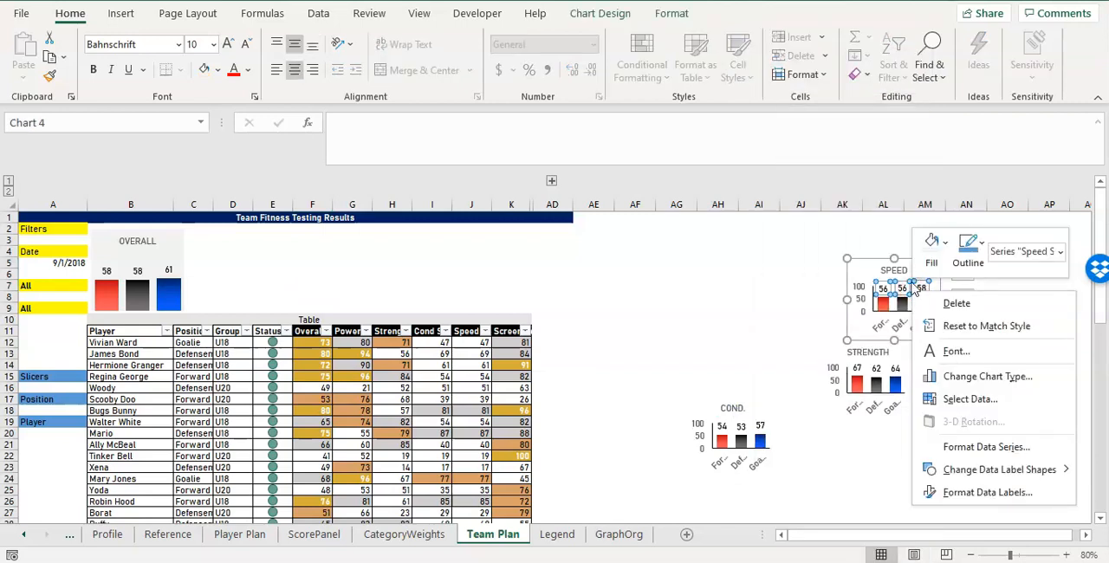
left_click(979, 378)
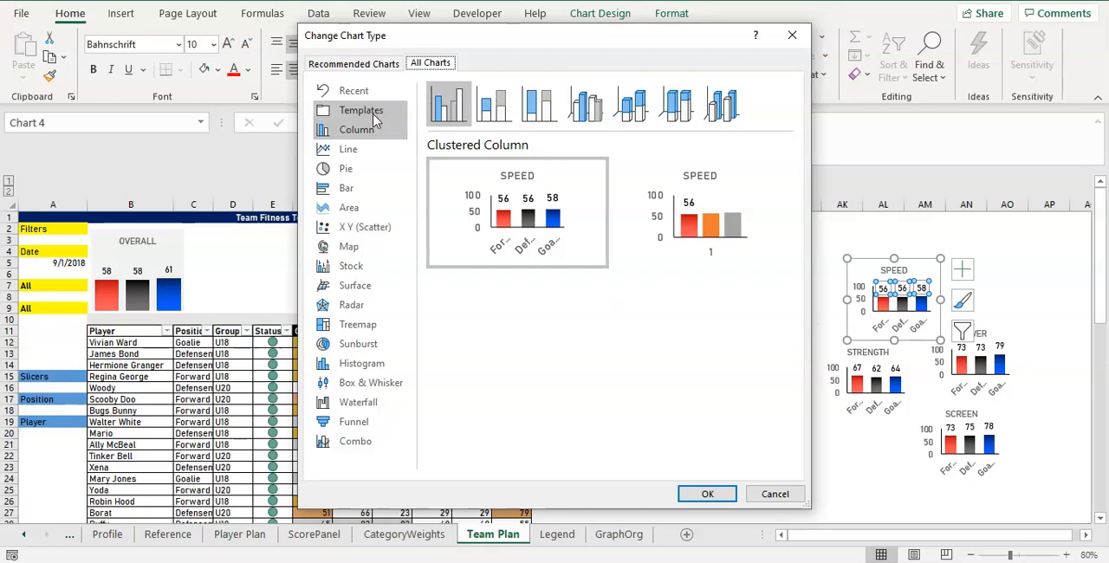
left_click(370, 110)
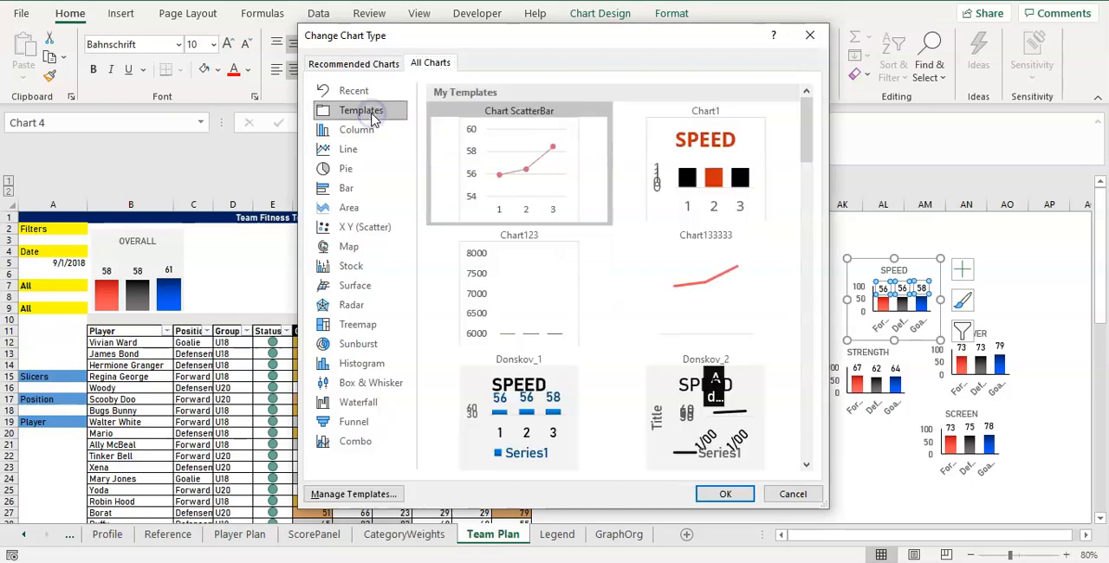
scroll(703, 254, "down", 10)
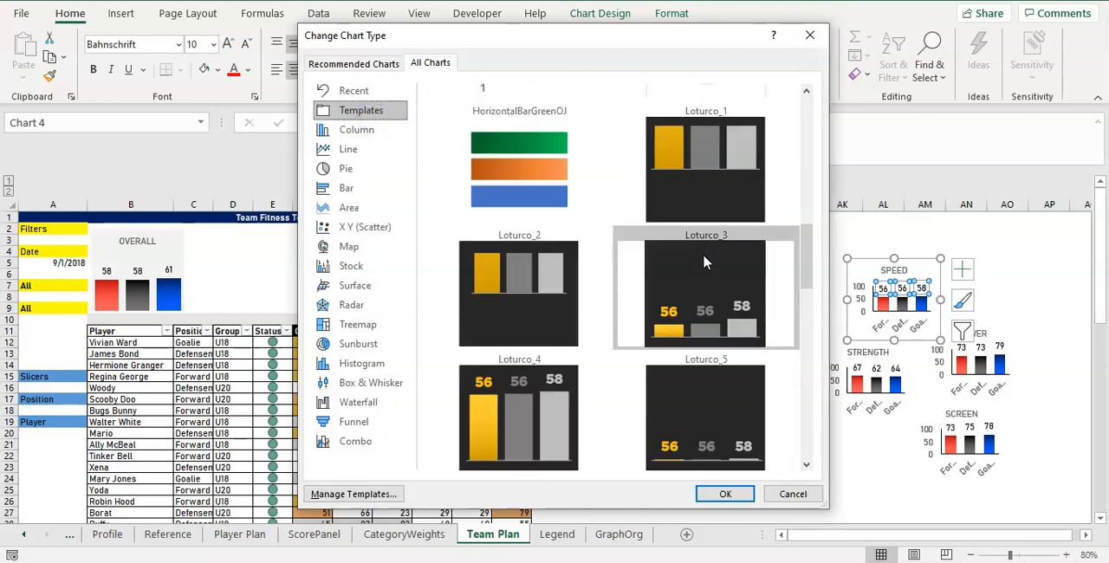
scroll(703, 261, "up", 3)
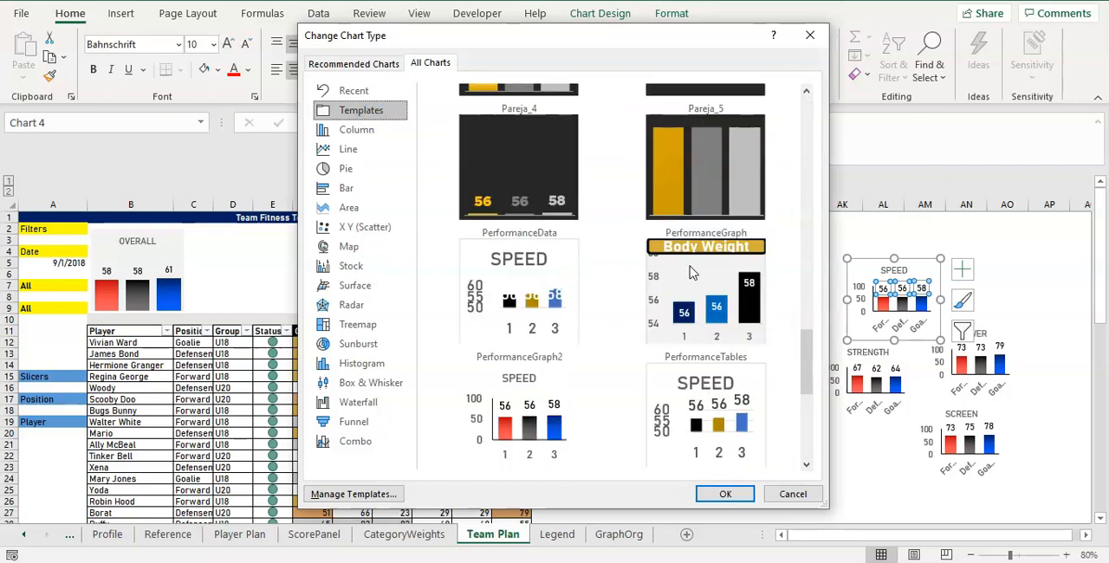
scroll(690, 273, "up", 5)
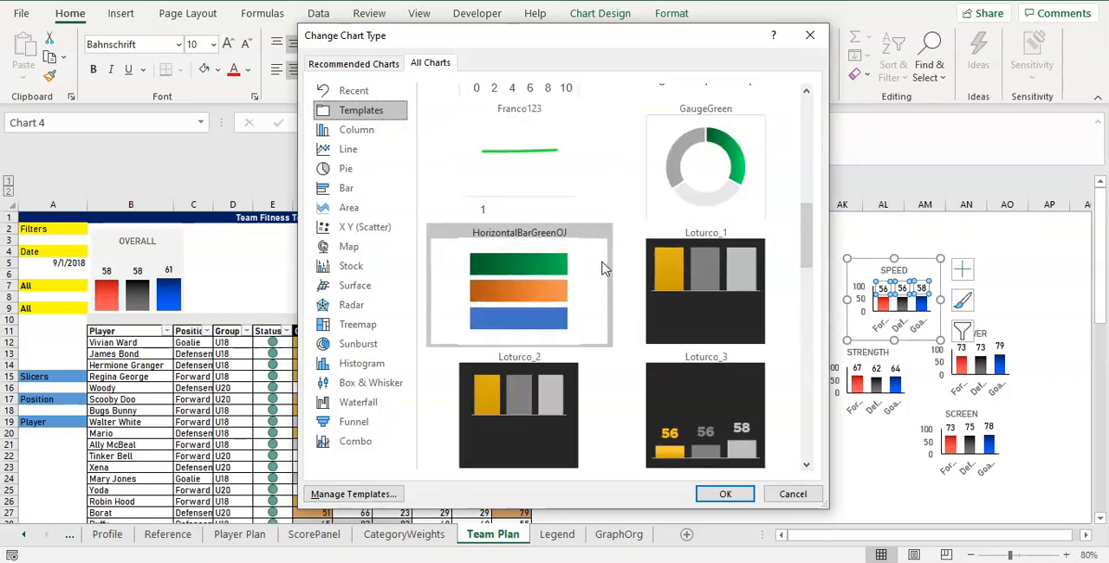
scroll(604, 269, "up", 5)
scroll(567, 374, "down", 1)
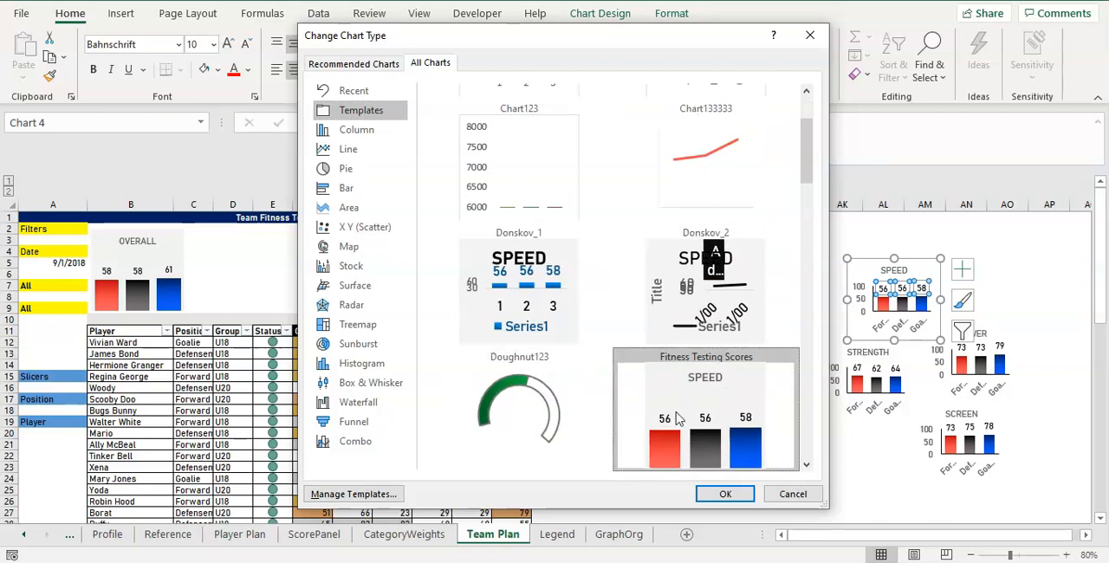
left_click(726, 494)
mouse_move(882, 260)
left_mouse_down()
mouse_move(577, 230)
mouse_move(223, 230)
mouse_move(257, 230)
left_mouse_up()
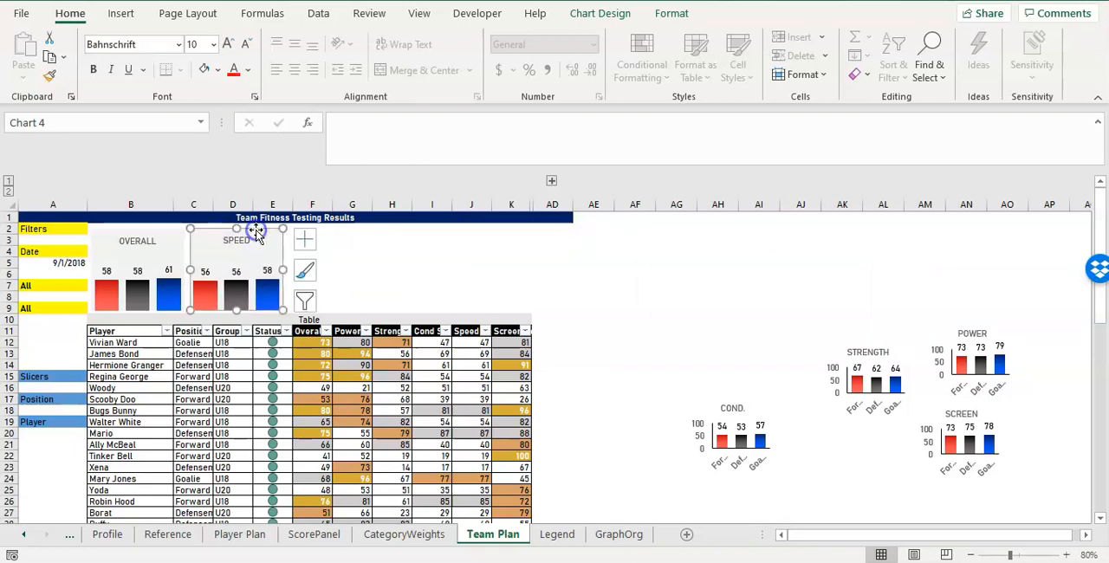
Apply the Fitness Testing Scores chart template to the COND. chart.
left_click(741, 412)
right_click(742, 414)
left_click(787, 328)
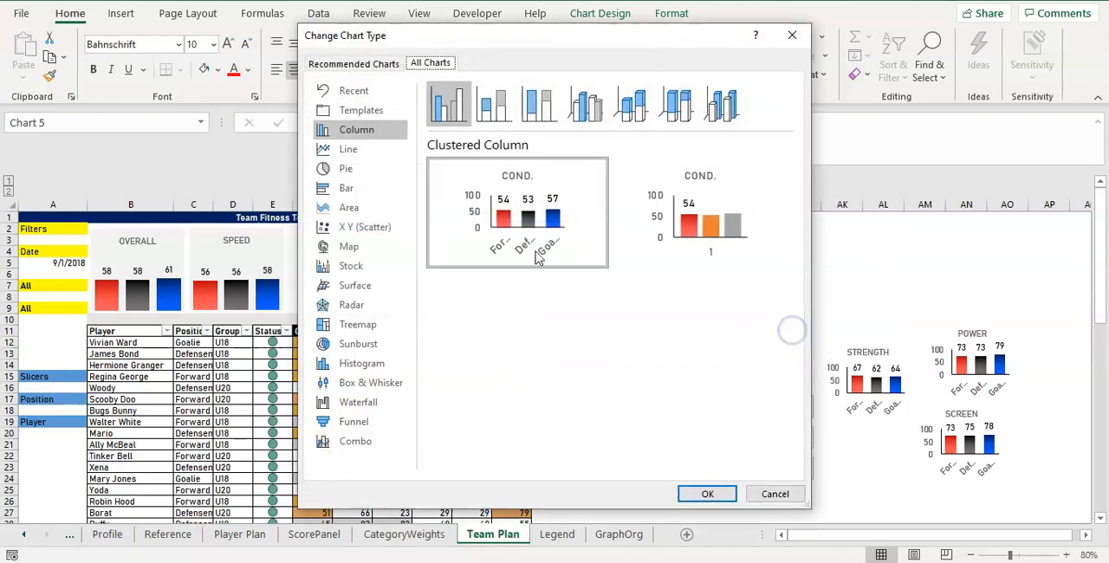
left_click(355, 112)
left_click(559, 305)
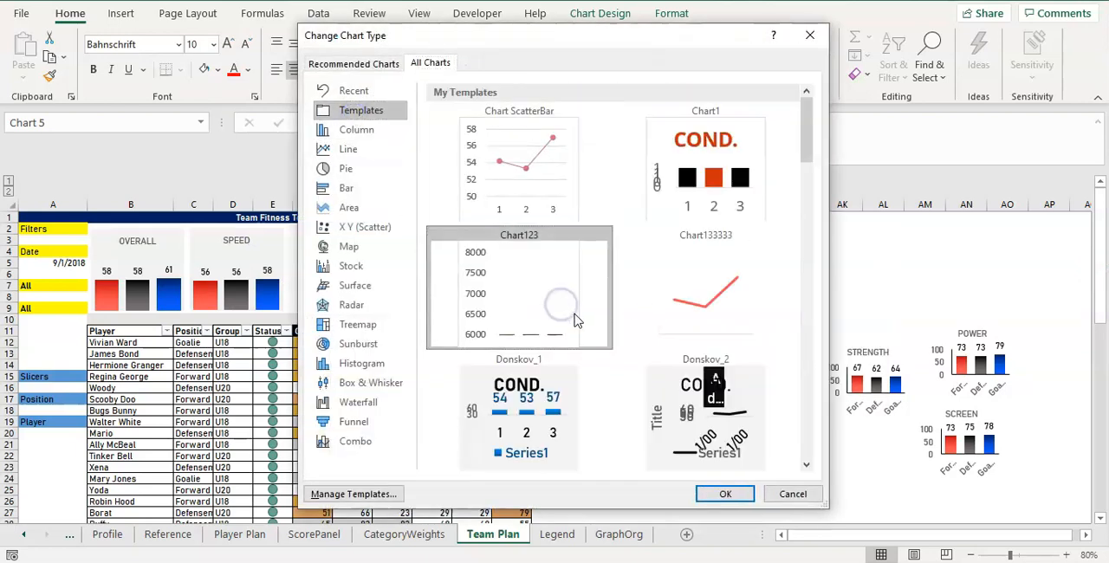
scroll(563, 305, "down", 2)
left_click(723, 398)
left_click(726, 494)
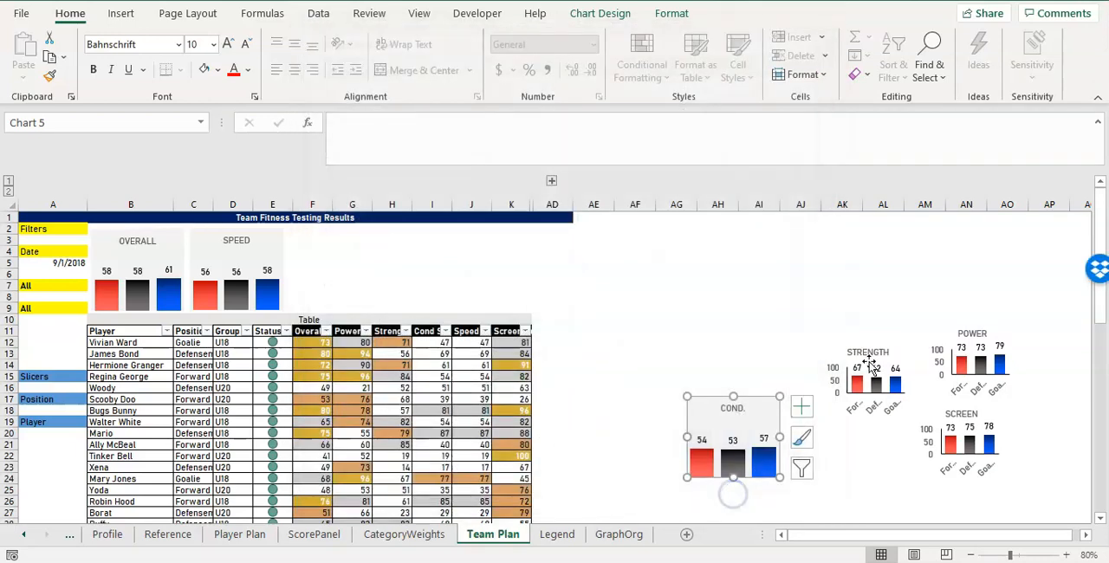
Apply the Fitness Testing Scores chart template to the STRENGTH chart.
right_click(871, 365)
left_click(892, 234)
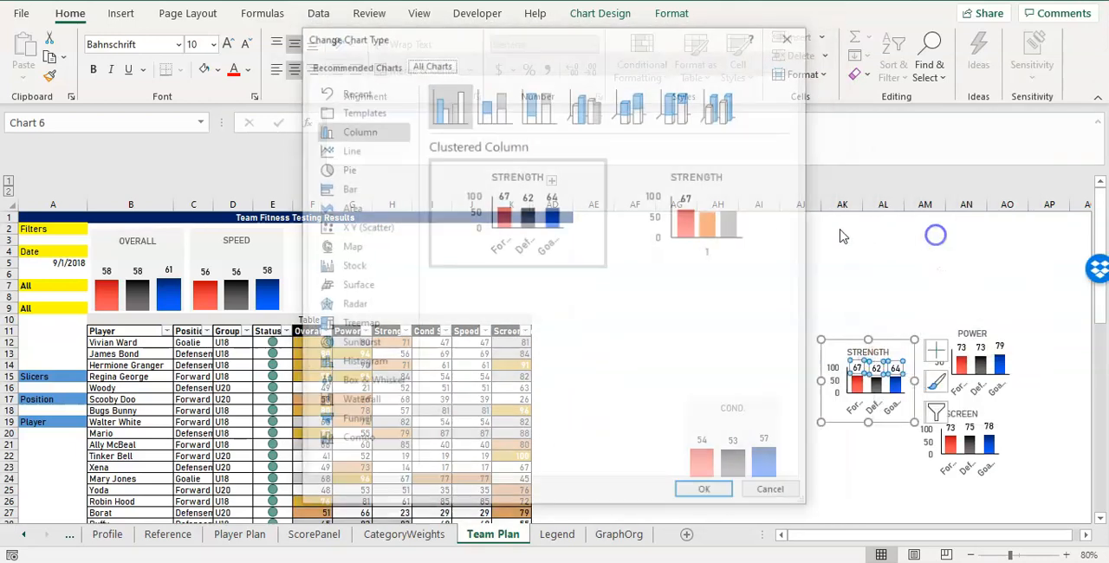
left_click(345, 113)
left_click(532, 326)
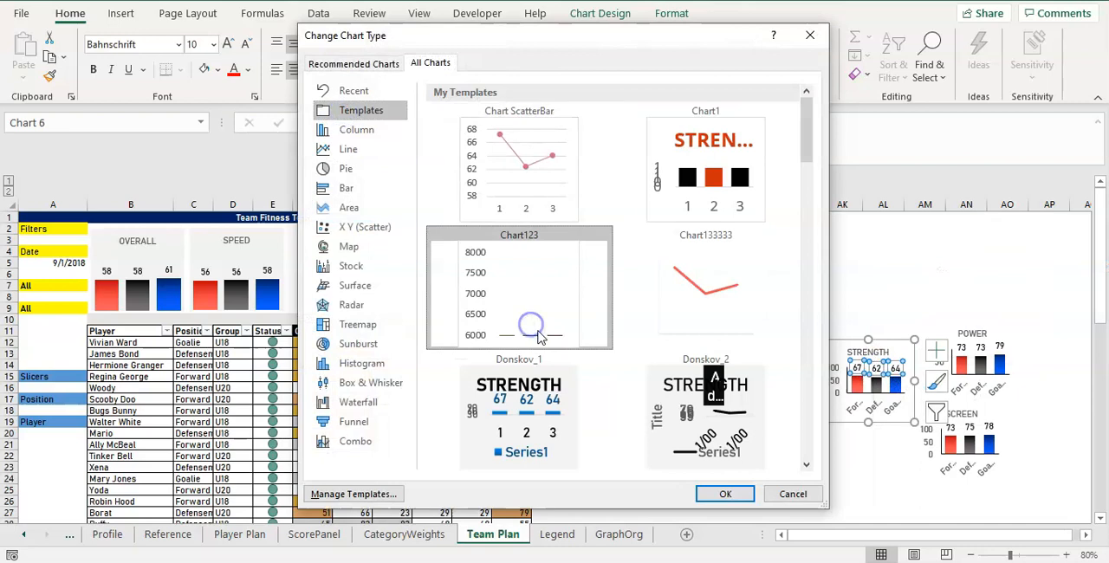
key("f")
left_click(723, 498)
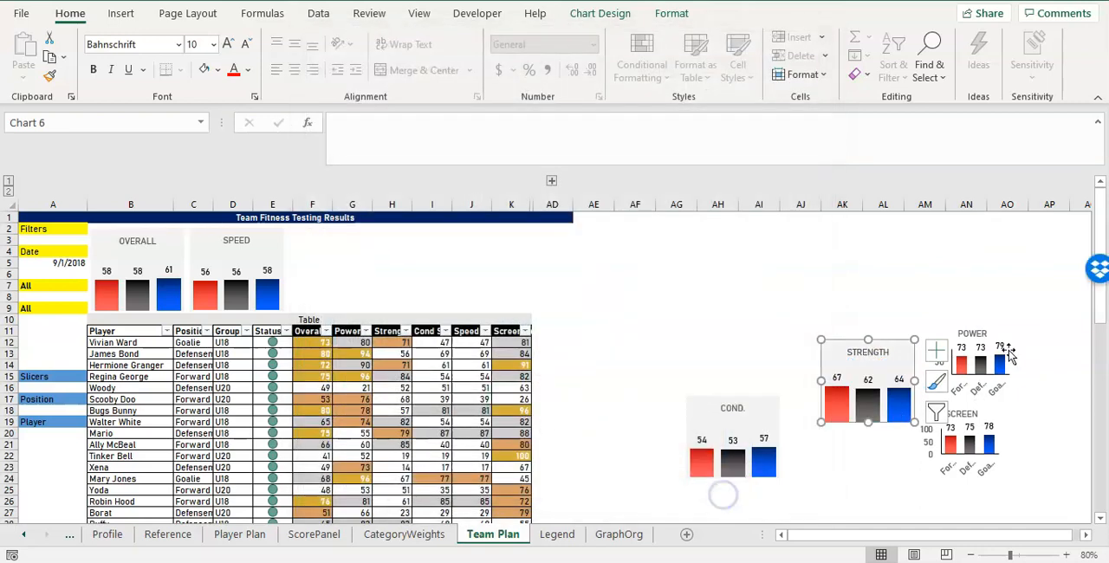
Change the POWER chart's type to the saved Fitness Testing Scores template.
right_click(999, 351)
left_click(892, 220)
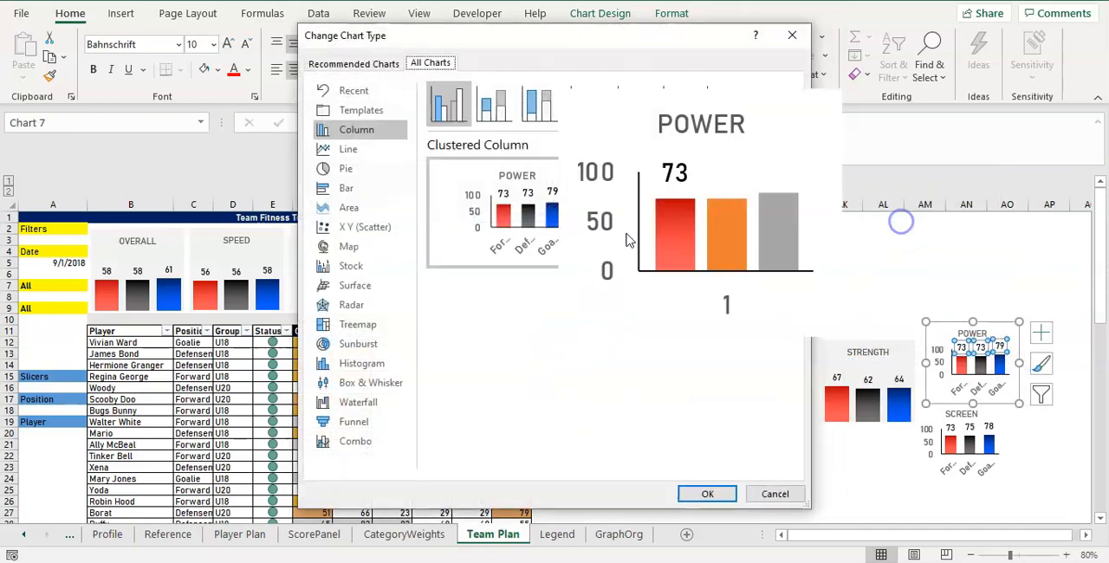
left_click(360, 110)
left_click(511, 273)
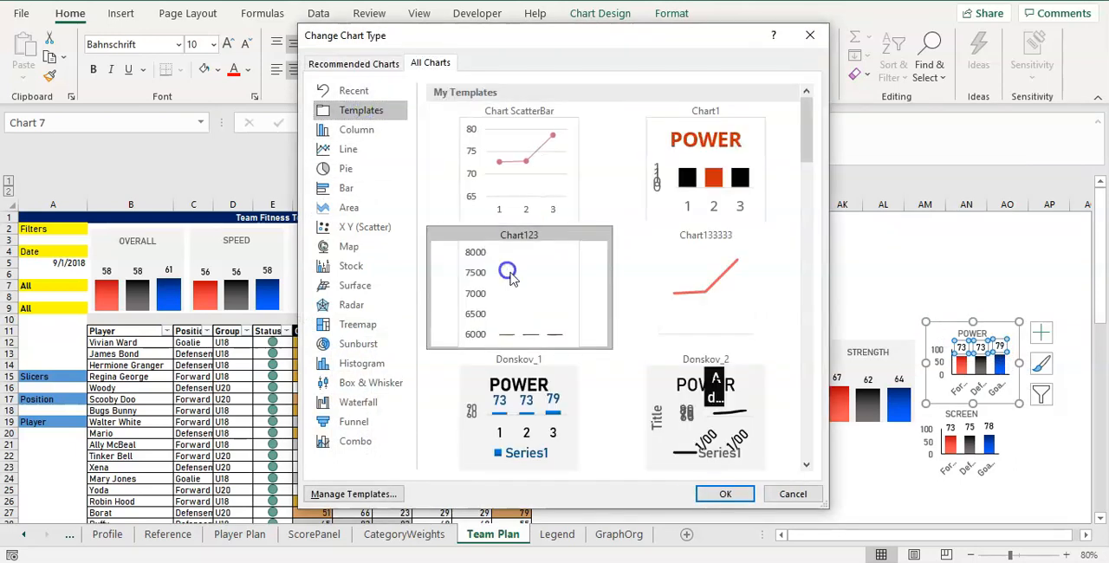
key("f")
left_click(724, 496)
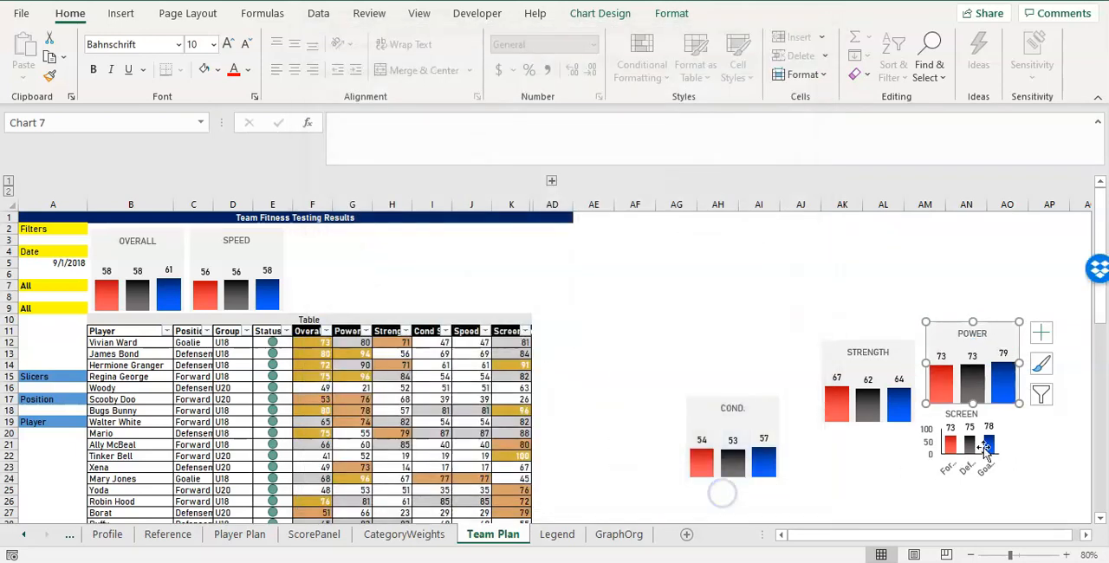
Change the SCREEN chart's type to the saved Fitness Testing Scores template.
right_click(988, 438)
left_click(896, 317)
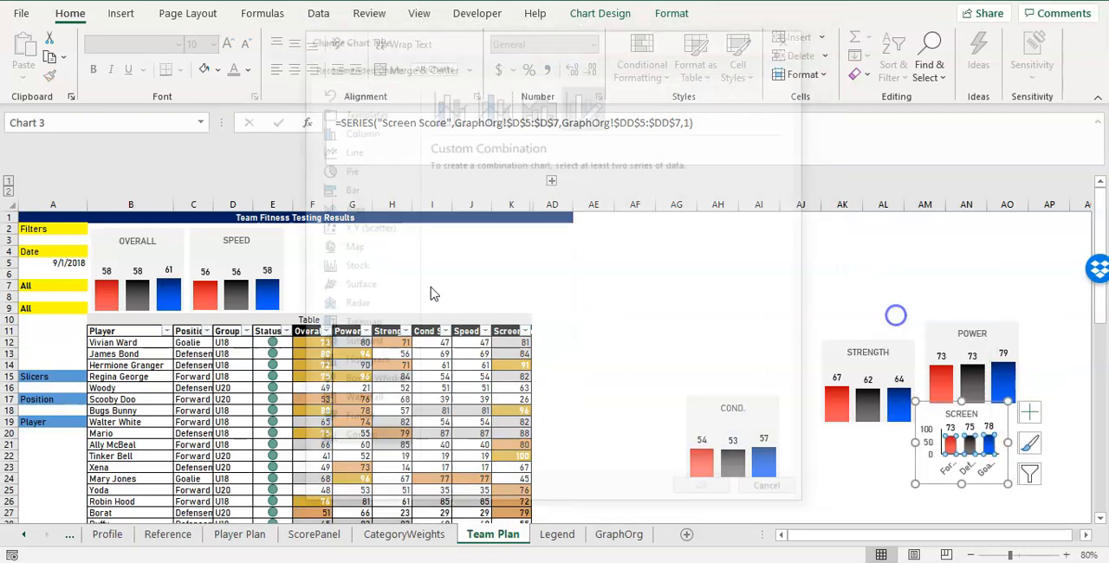
left_click(358, 111)
left_click(507, 338)
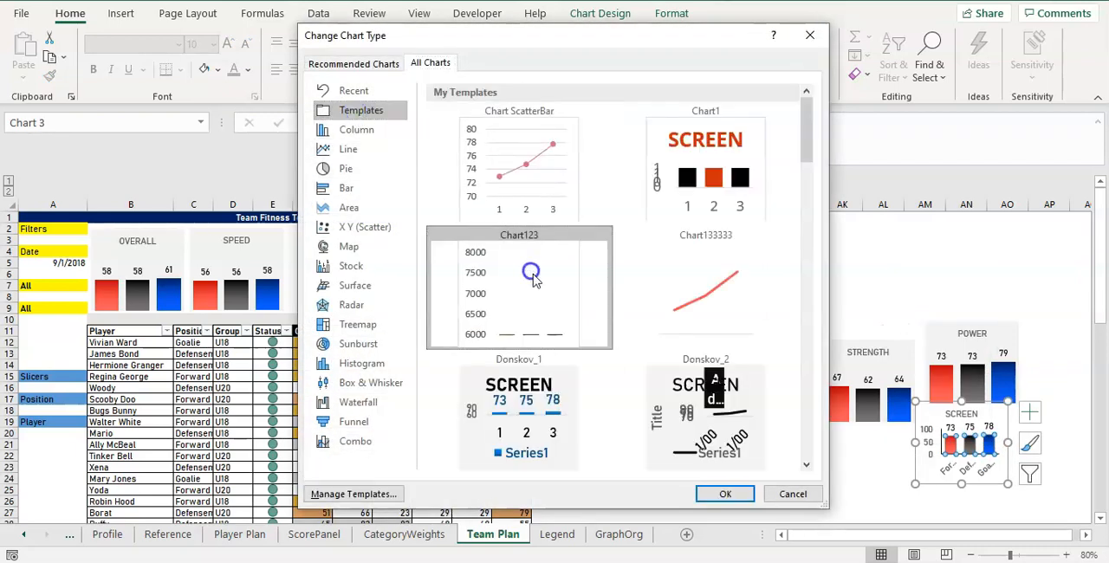
key("f")
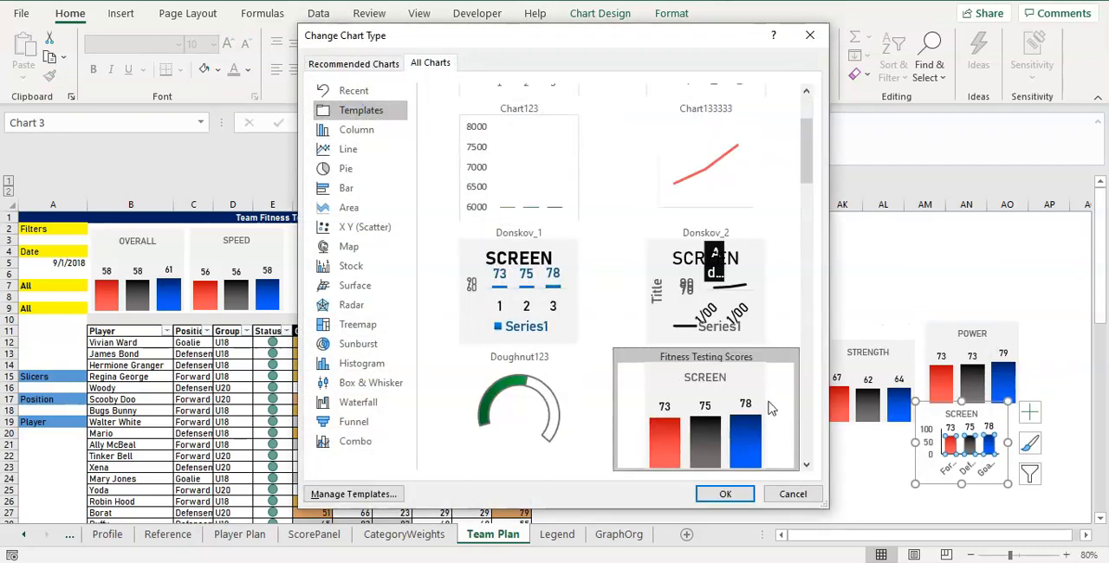
left_click(721, 494)
Move the SCREEN and COND. charts side by side above the table's last columns, and the STRENGTH chart over columns AE to AG.
left_click_drag(936, 407, 466, 227)
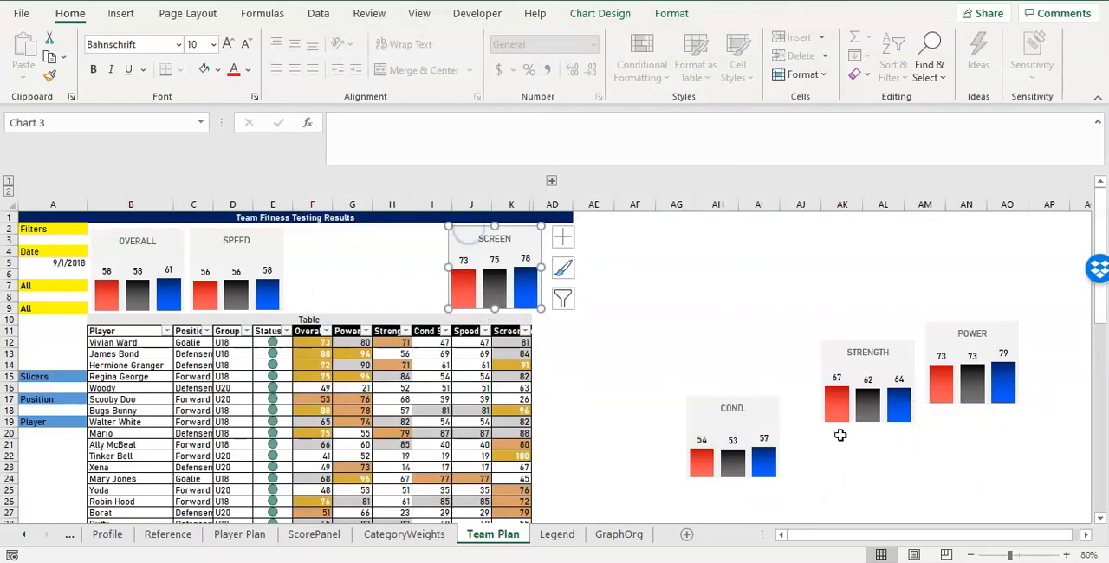
left_click_drag(769, 401, 436, 229)
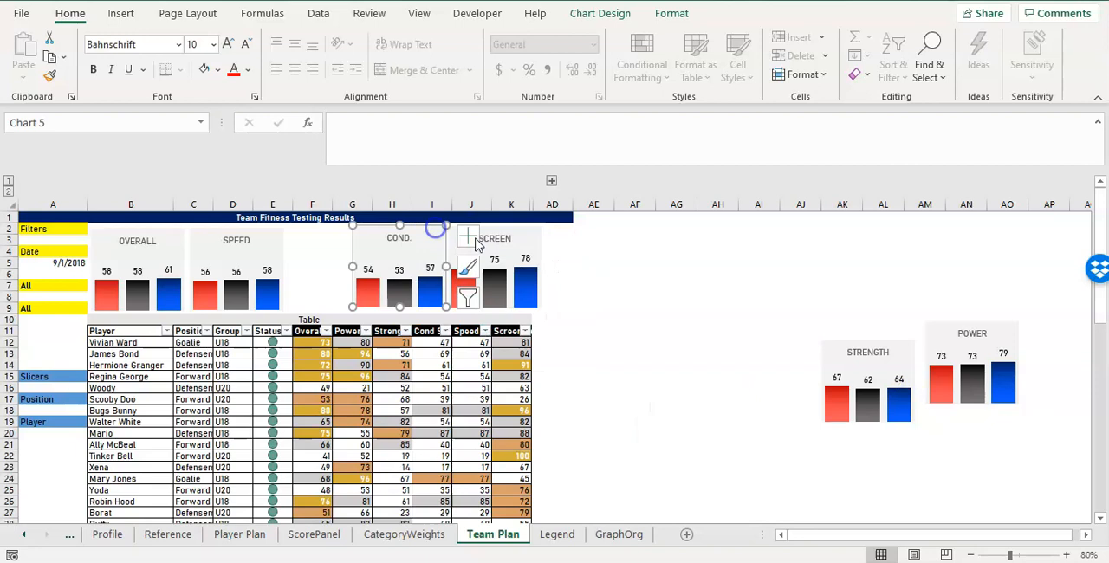
left_click_drag(889, 345, 660, 250)
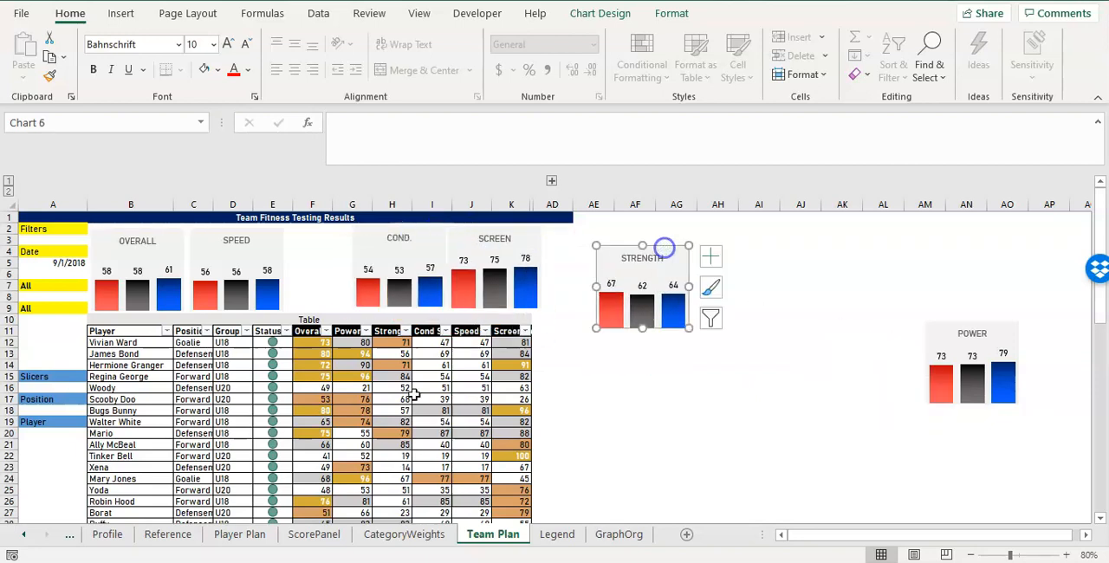
left_click_drag(305, 322, 510, 324)
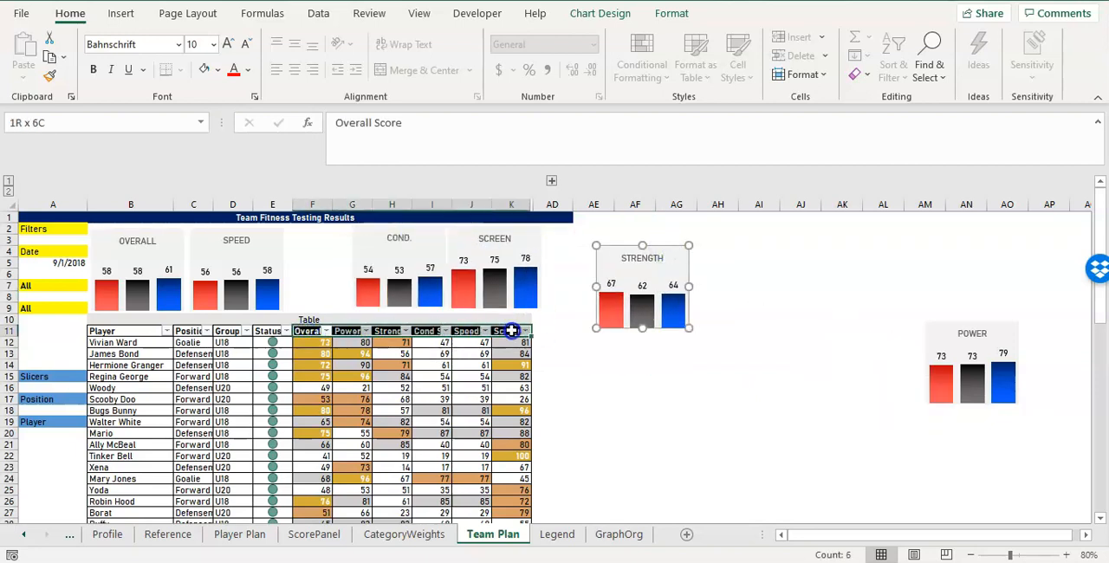
left_click(633, 394)
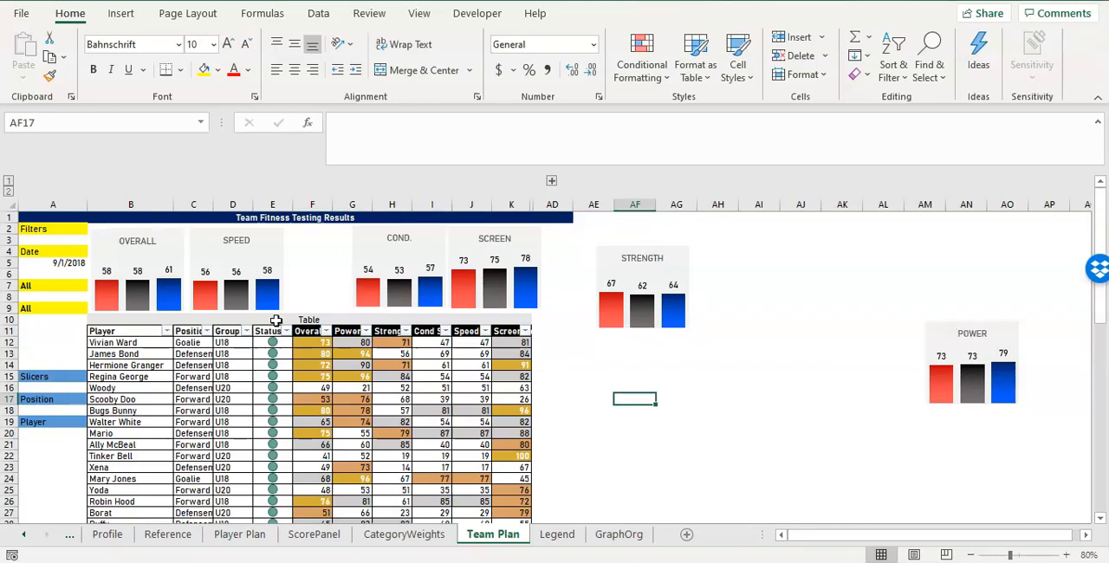
Select all six score charts together and set their height to 1.3 inches.
left_click(175, 237)
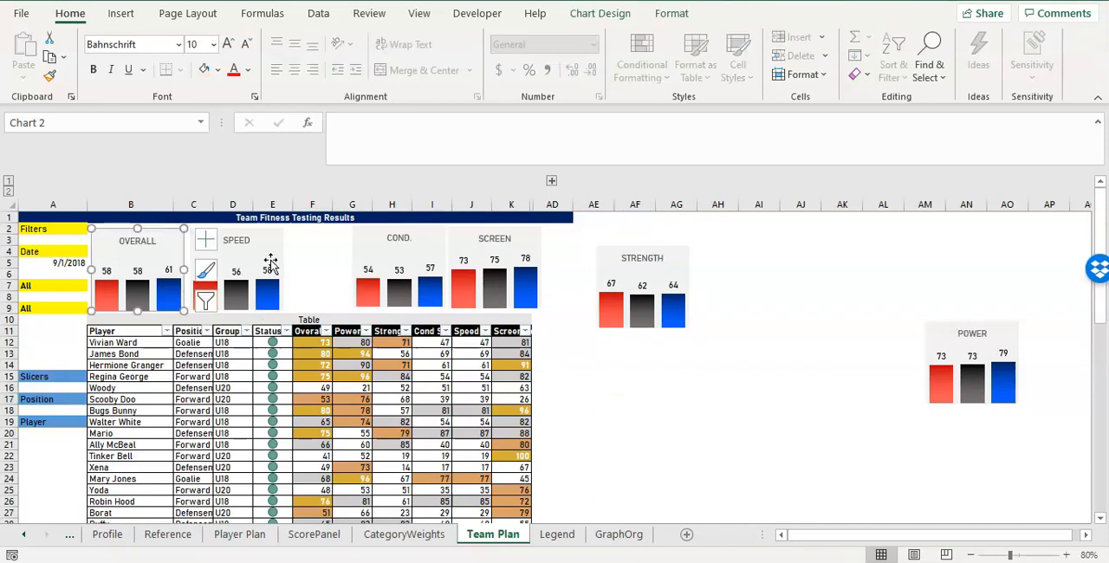
left_click(271, 250, "ctrl")
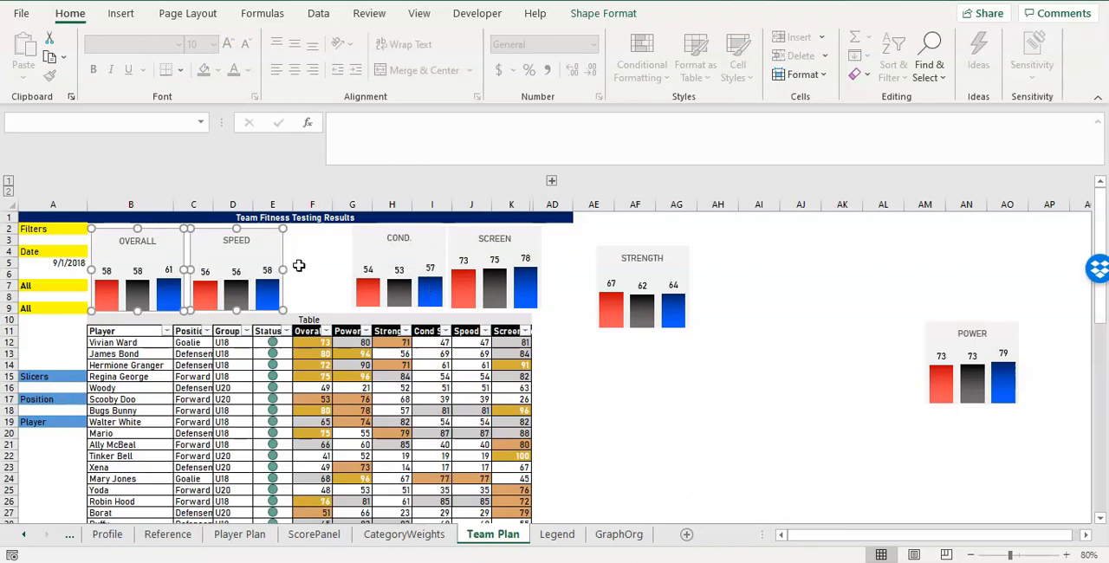
left_click(394, 248, "ctrl")
left_click(506, 252, "ctrl")
left_click(627, 268, "ctrl")
left_click(981, 337, "ctrl")
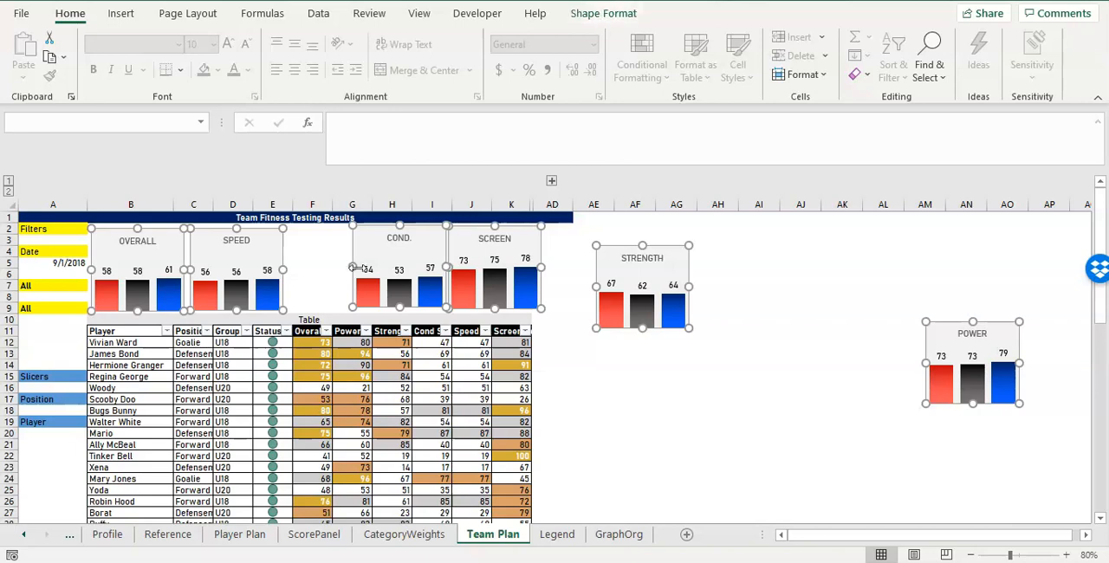
left_click(582, 14)
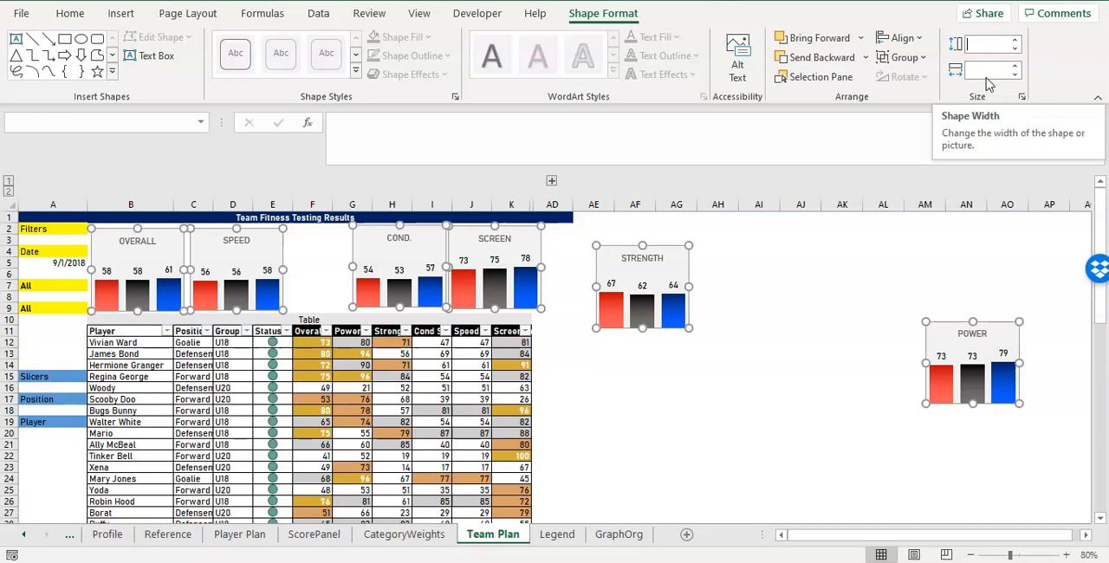
left_click(1011, 49)
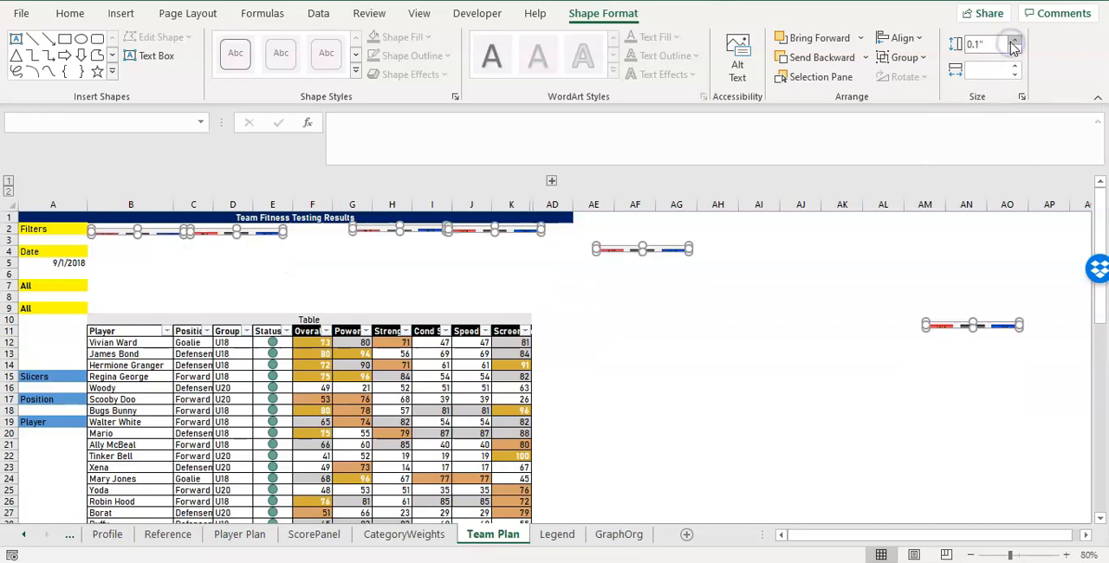
left_click(1013, 41)
left_click(1013, 41)
left_click(1013, 41)
left_click(1012, 41)
left_click(1012, 41)
left_click(1013, 40)
left_click(1012, 41)
left_click(1013, 40)
left_click(1013, 40)
left_click(1013, 41)
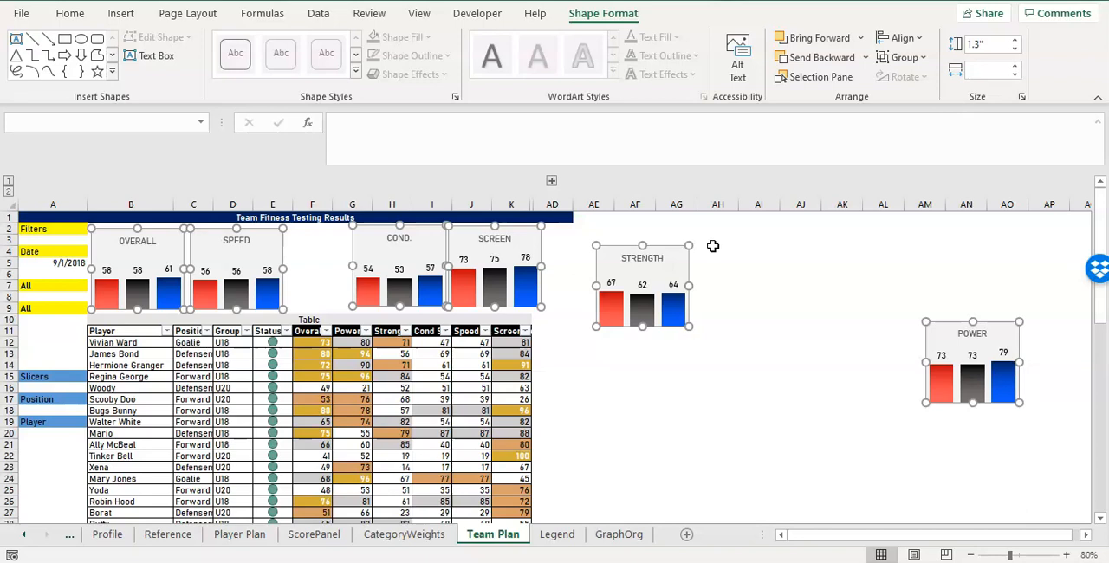
Set the width of the six selected charts to 1.1 inches and deselect them.
left_click(1015, 66)
left_click(1015, 66)
left_click(1015, 65)
left_click(1015, 66)
left_click(1015, 66)
left_click(1015, 65)
left_click(1015, 66)
left_click(1015, 66)
left_click(1015, 66)
left_click(1015, 66)
left_click(1015, 67)
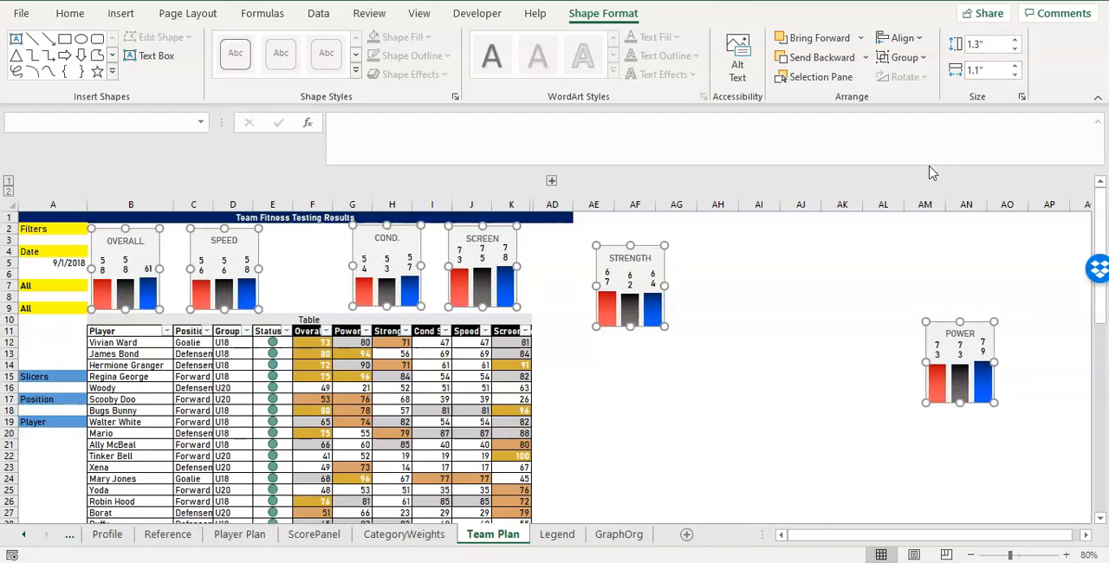
left_click(717, 378)
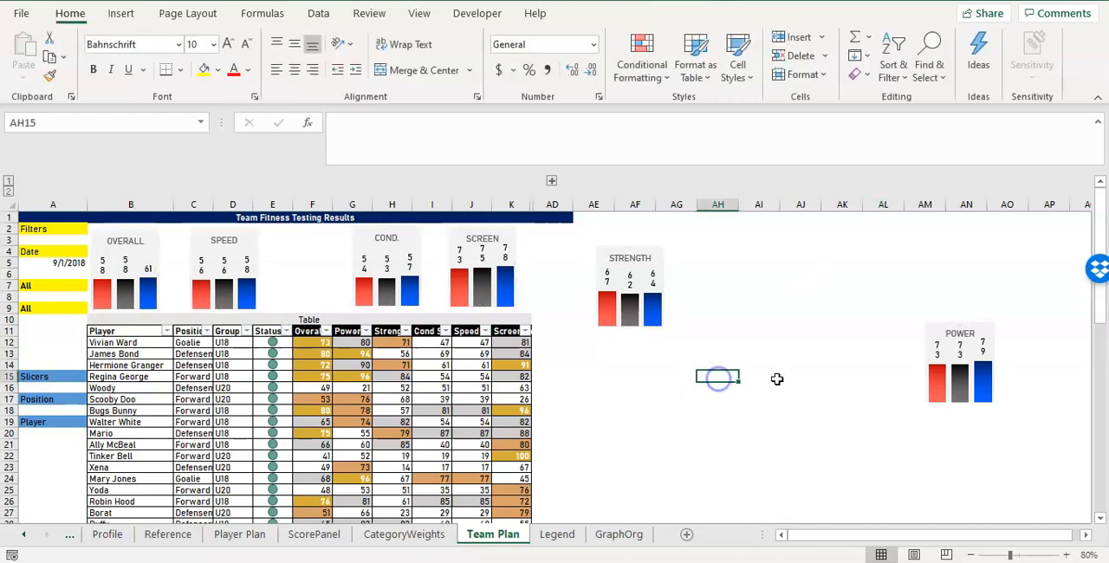
Move the POWER chart over columns AH and AI, beside the STRENGTH chart and at about the same height.
left_click(928, 329)
left_click_drag(927, 324, 779, 277)
key("ctrl+z")
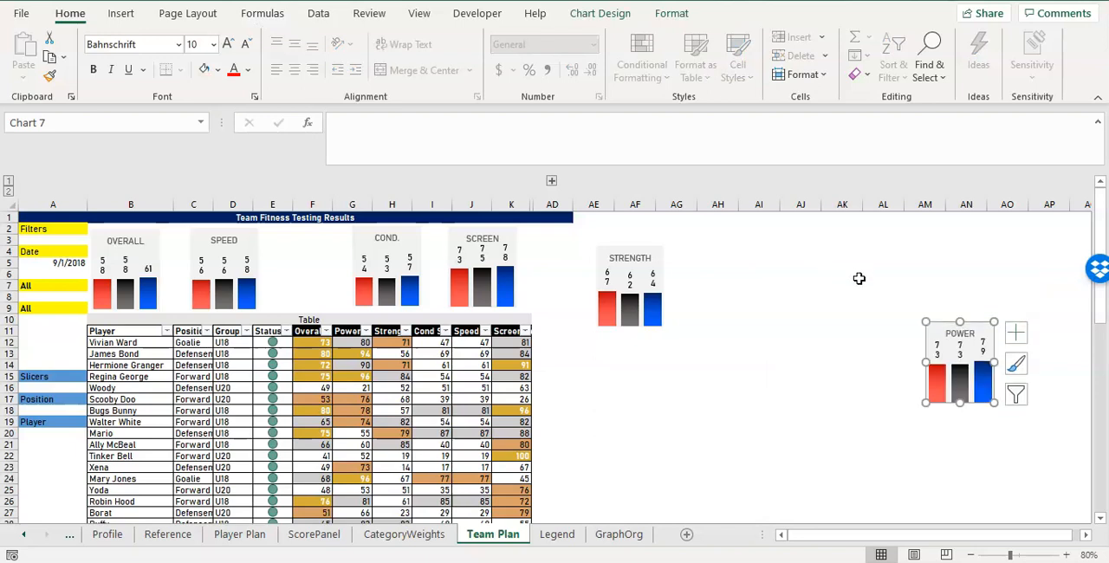
left_click_drag(940, 326, 722, 246)
left_click(133, 273)
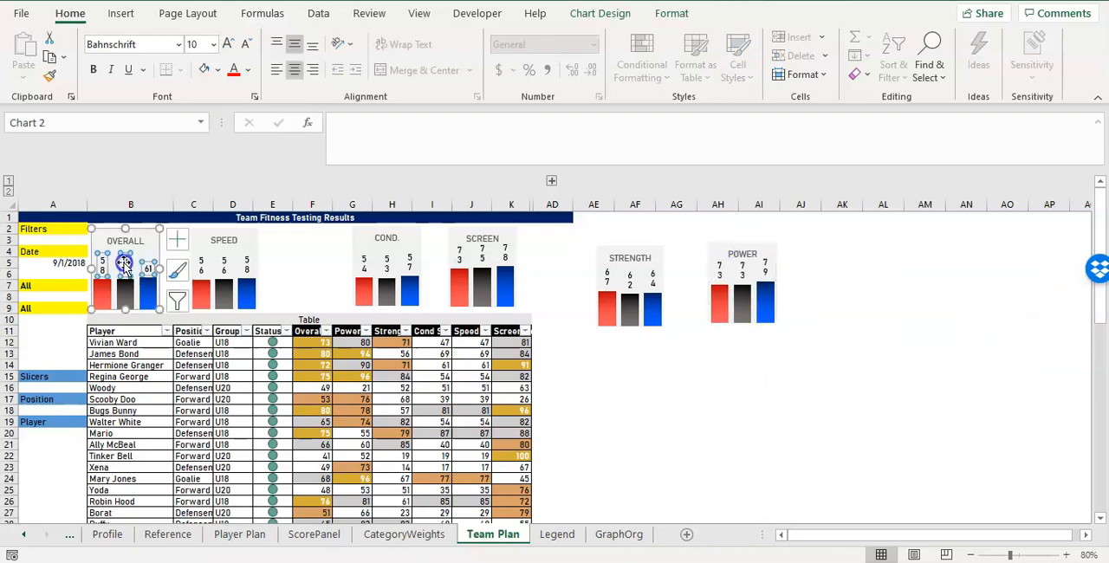
left_click(246, 268)
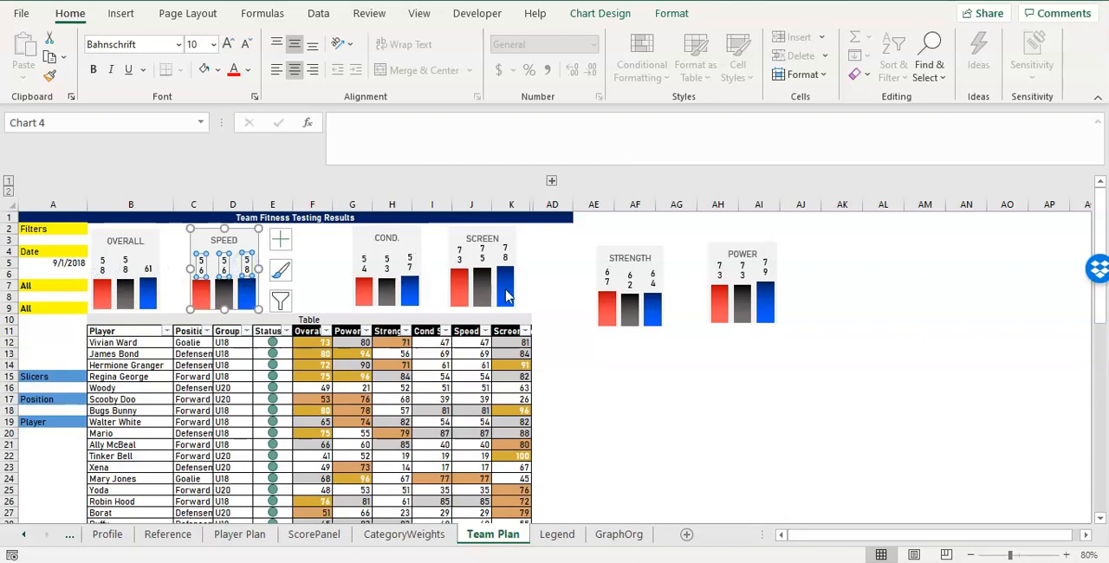
mouse_move(505, 302)
left_click(482, 258)
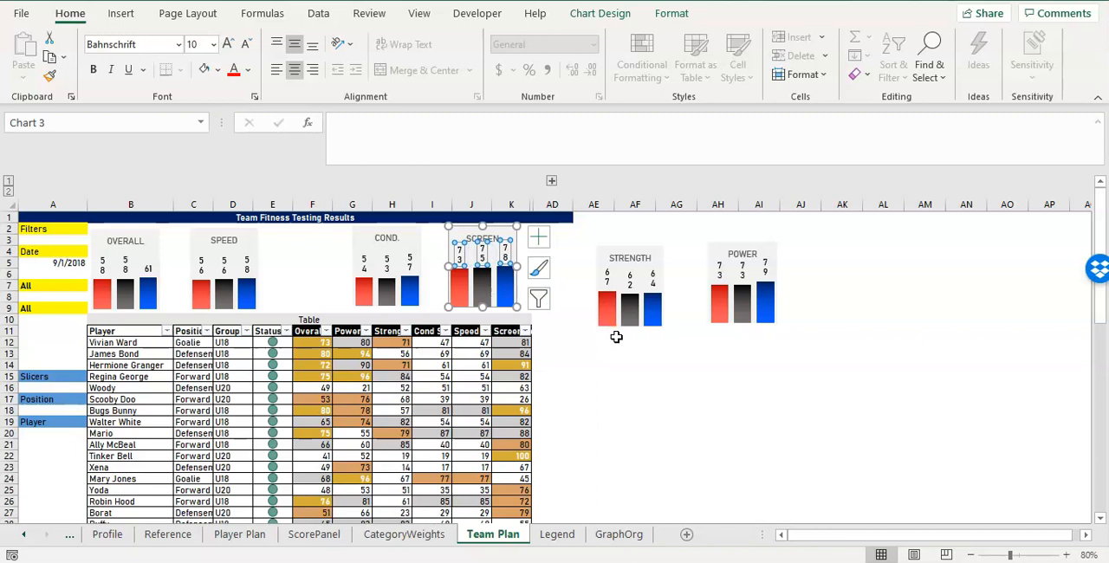
Turn off text wrapping in shape for the OVERALL chart's data labels so each score sits on one line.
left_click(146, 272)
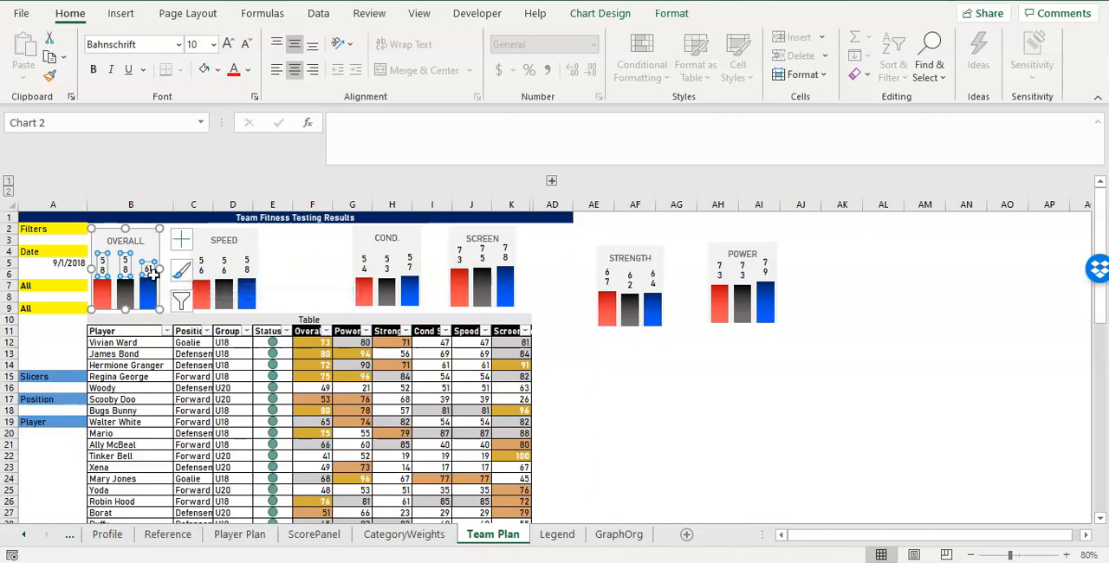
right_click(149, 270)
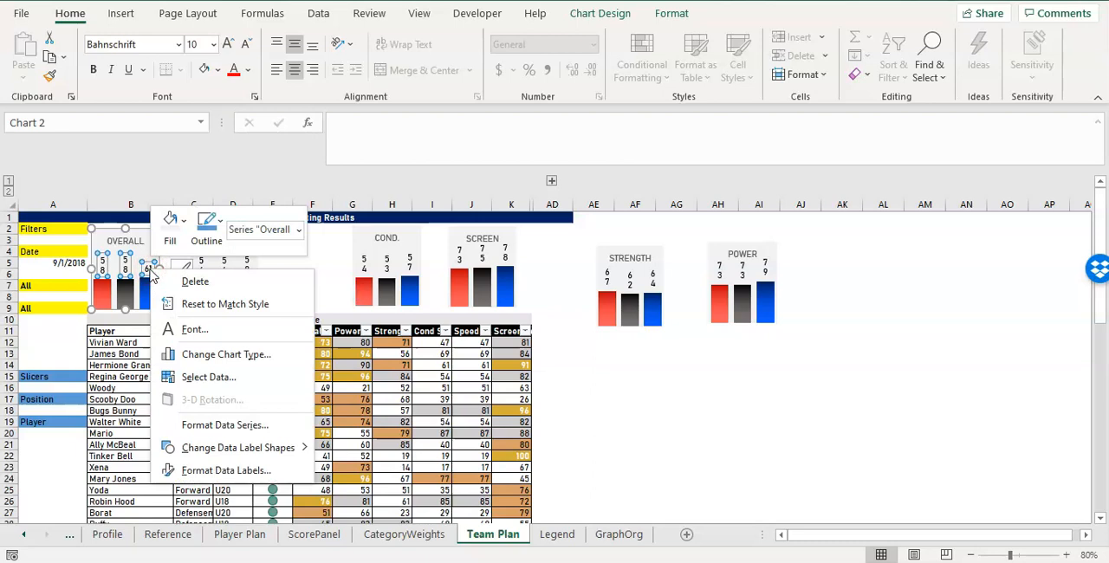
left_click(220, 470)
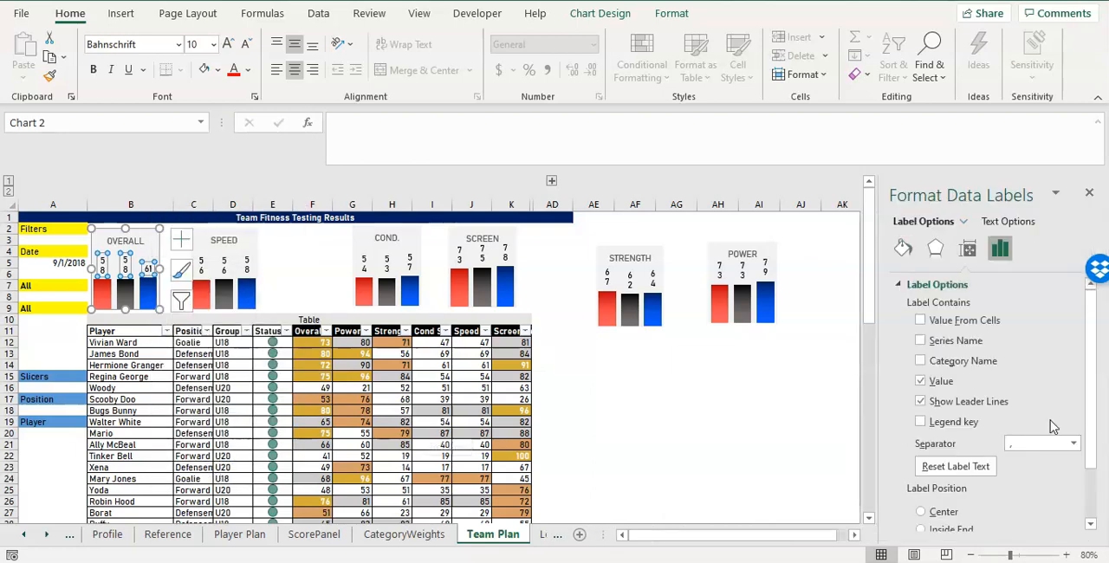
scroll(972, 391, "down", 2)
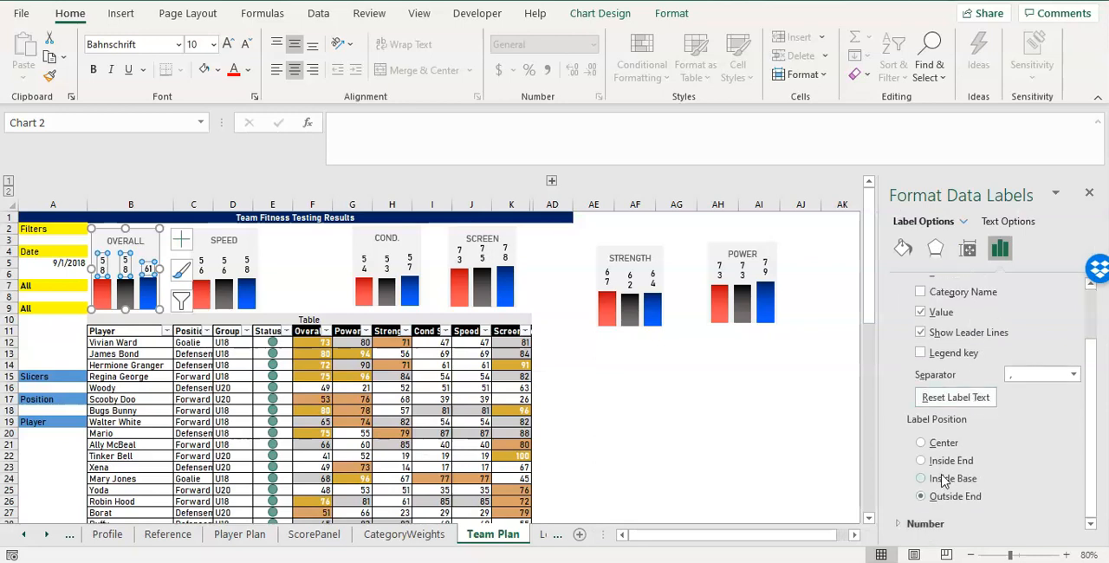
scroll(944, 482, "up", 2)
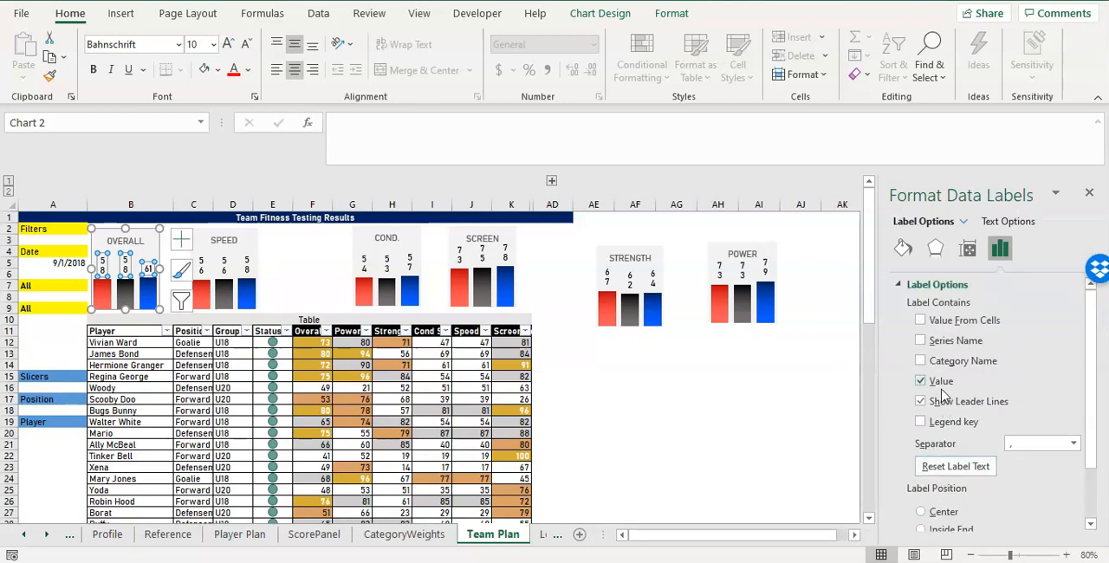
left_click(968, 252)
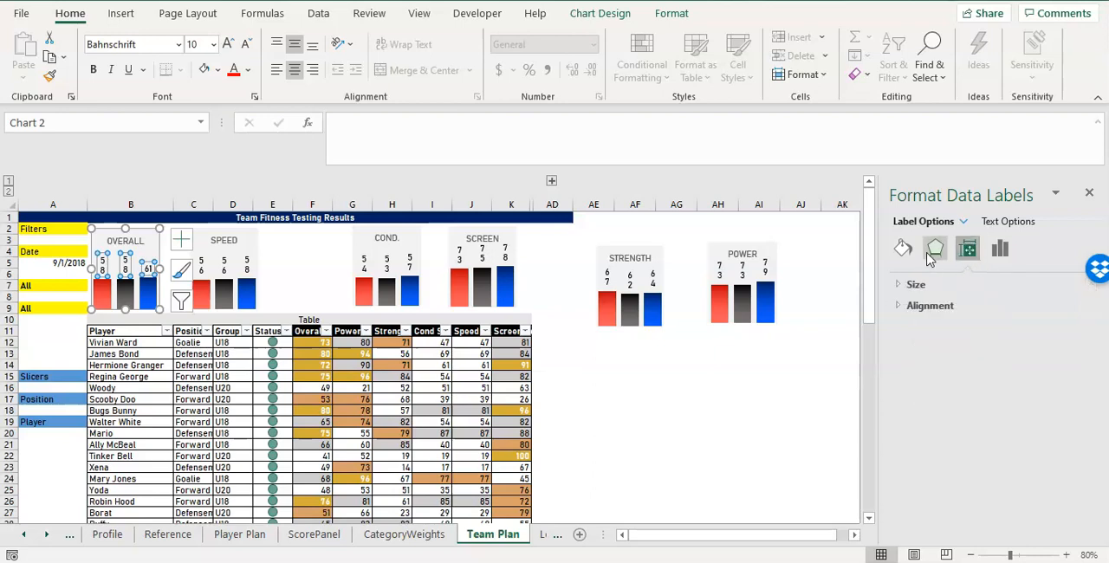
left_click(910, 286)
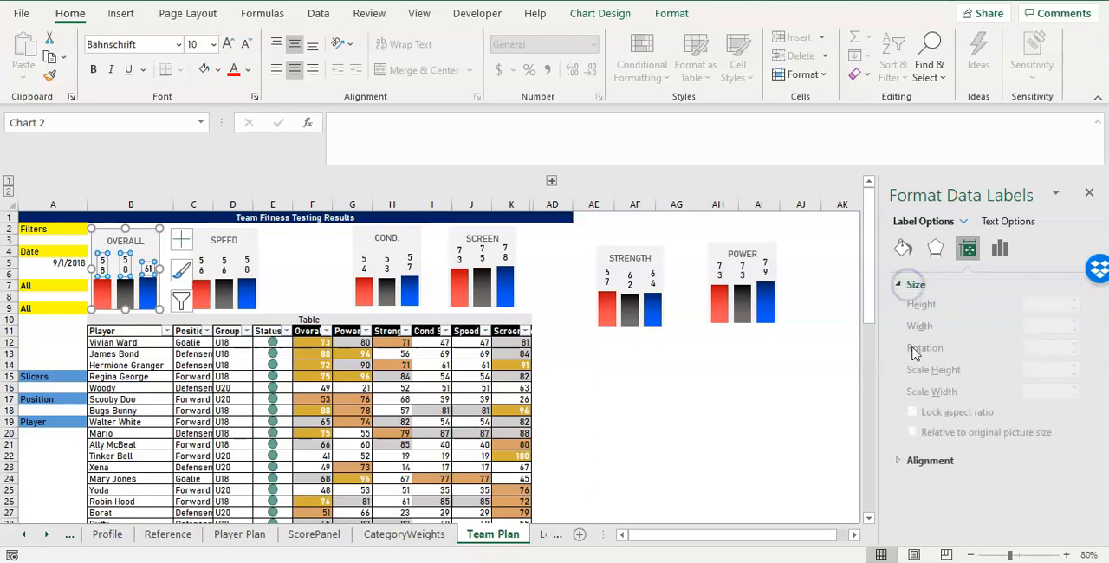
left_click(918, 460)
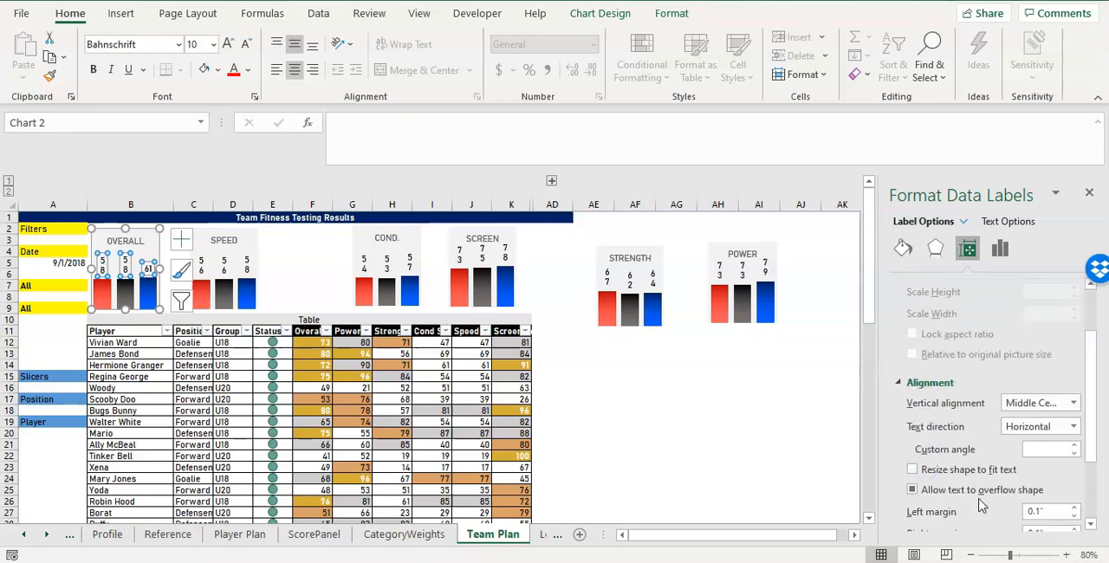
scroll(996, 461, "down", 3)
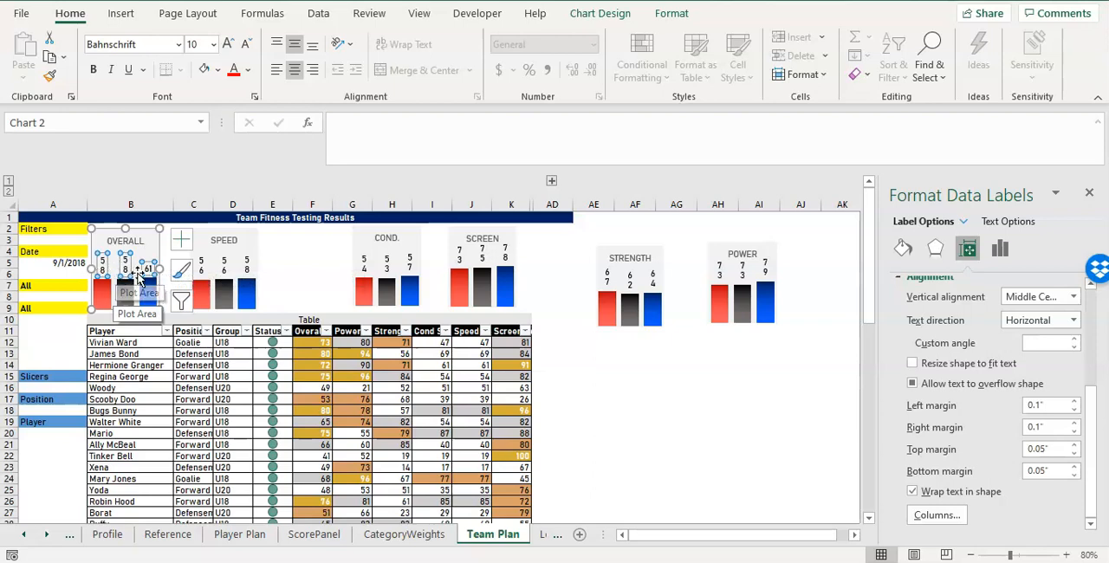
left_click(920, 492)
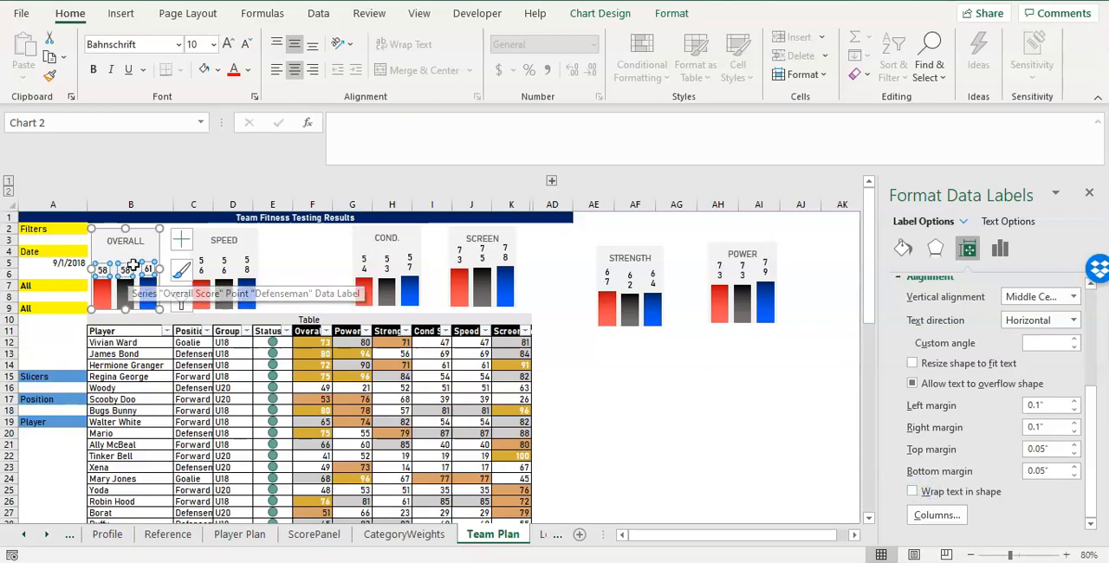
Turn off text wrapping in shape for the data labels of the SPEED and COND. charts.
left_click(223, 268)
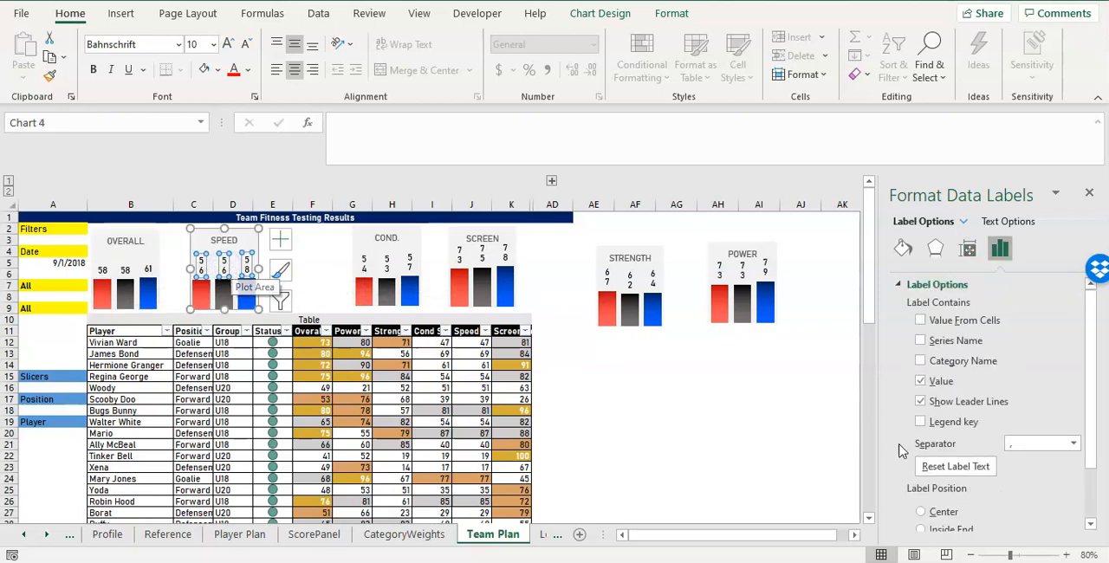
left_click(969, 251)
scroll(944, 390, "down", 5)
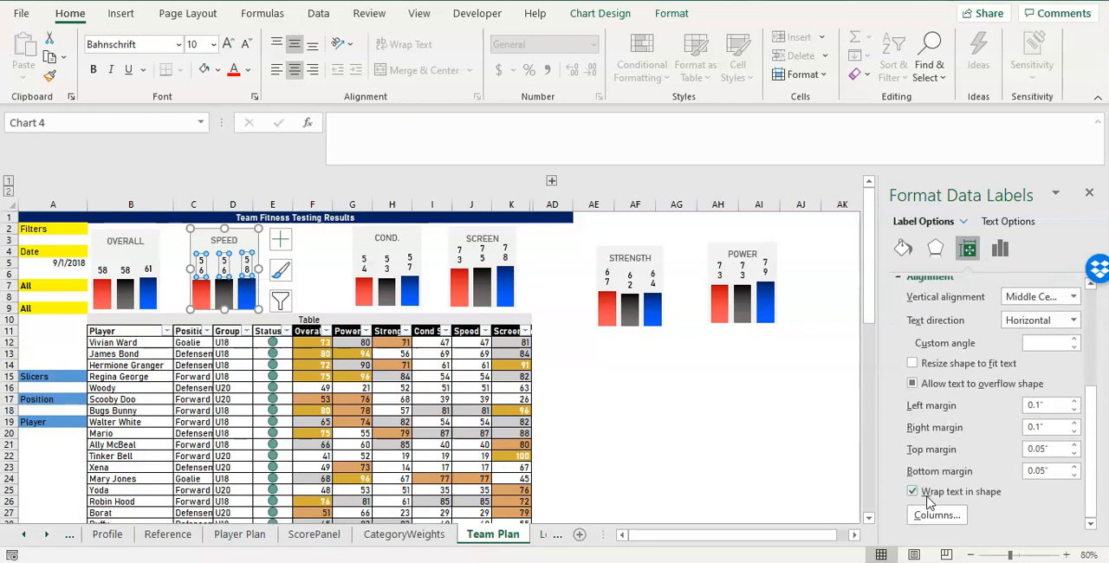
left_click(928, 495)
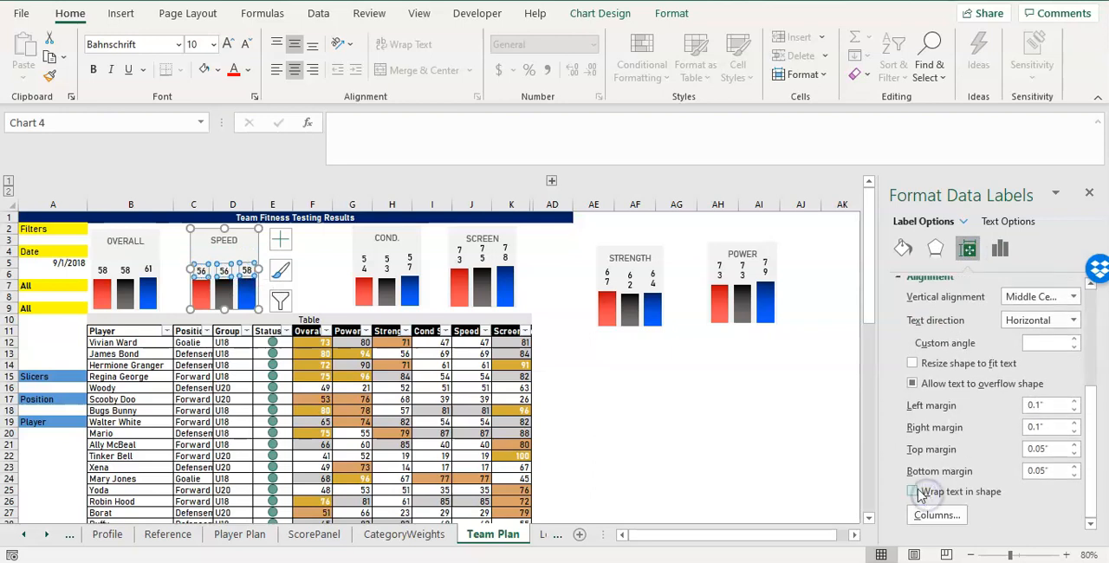
left_click(412, 263)
left_click(413, 262)
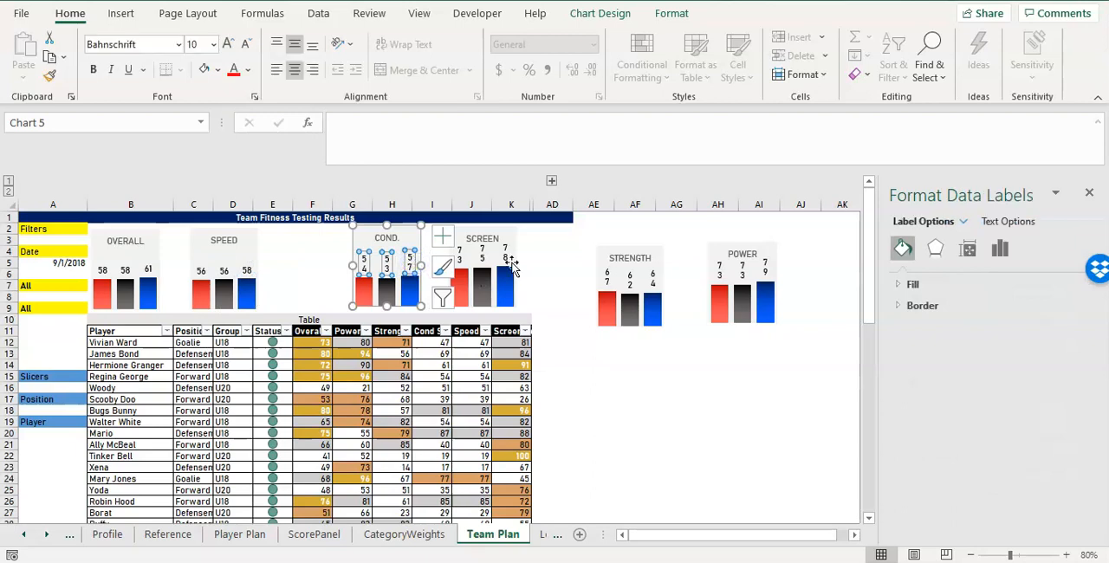
left_click(970, 248)
scroll(944, 390, "down", 5)
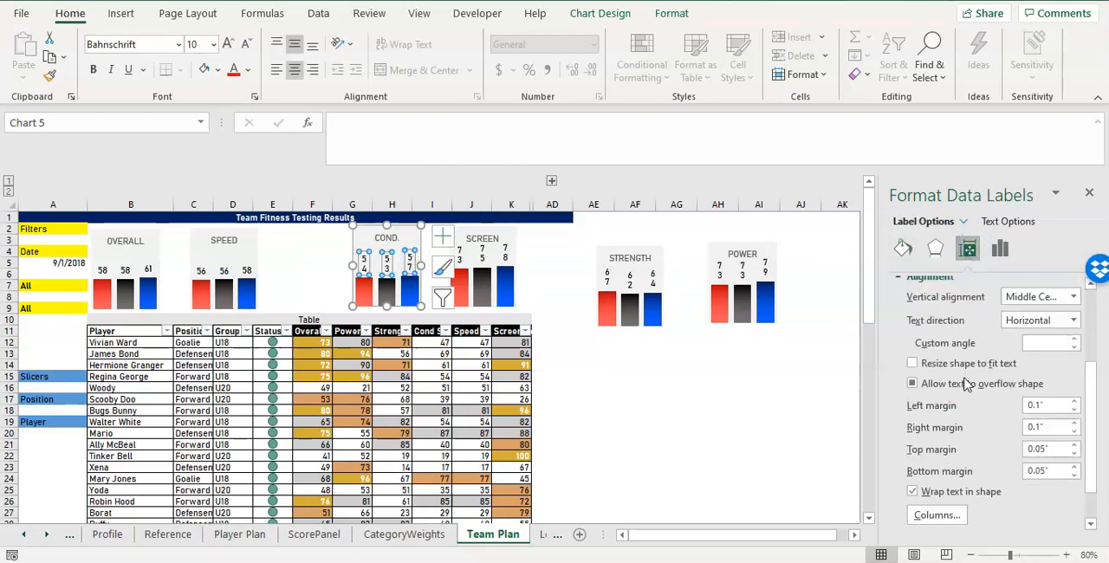
left_click(933, 494)
Turn off text wrapping in shape for the data labels of the SCREEN and STRENGTH charts.
left_click(481, 253)
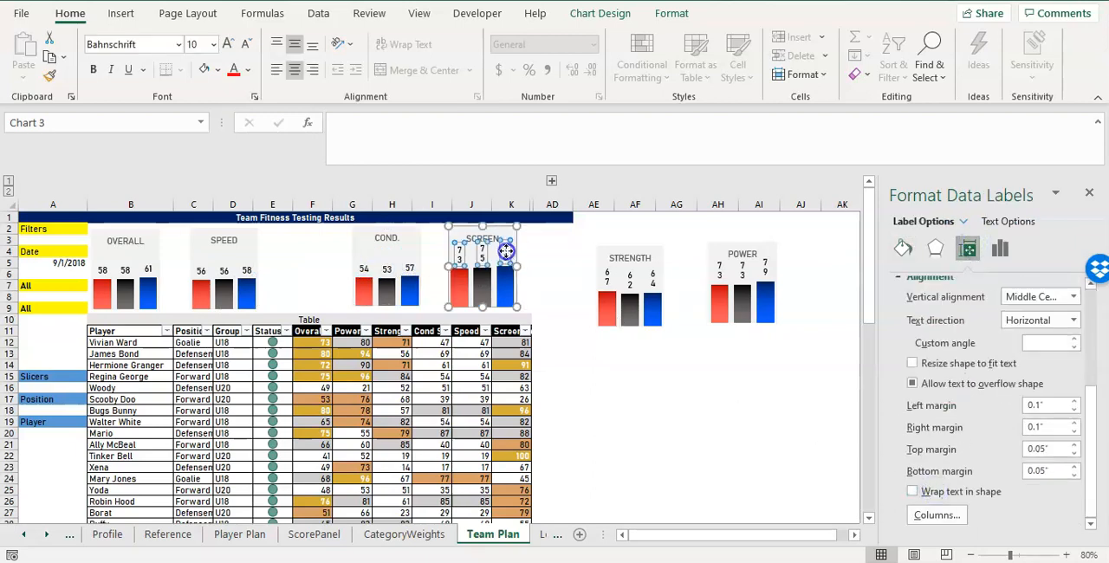
left_click(482, 252)
left_click(967, 249)
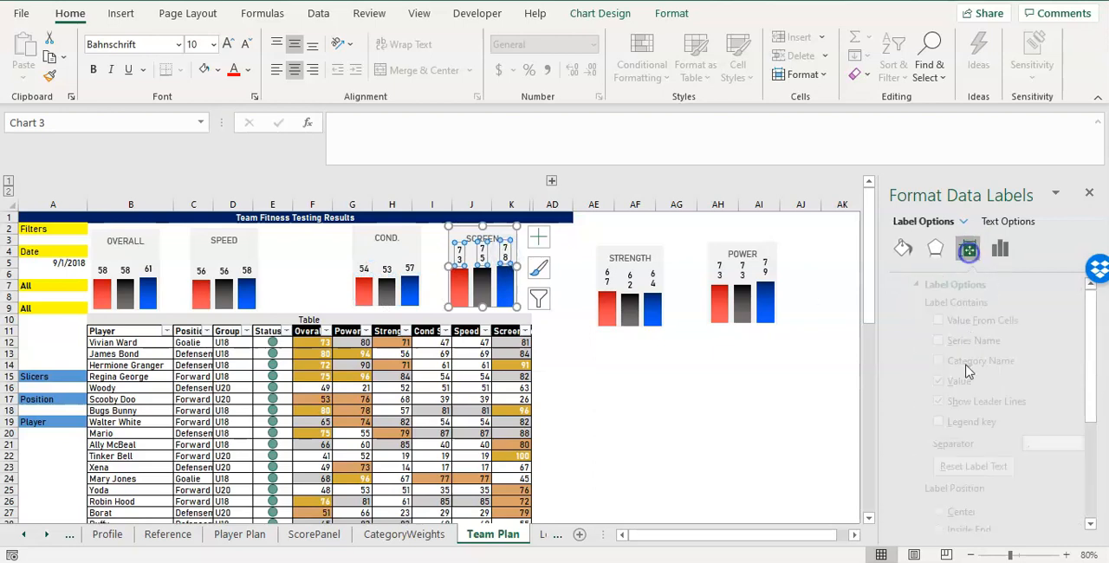
left_click(936, 492)
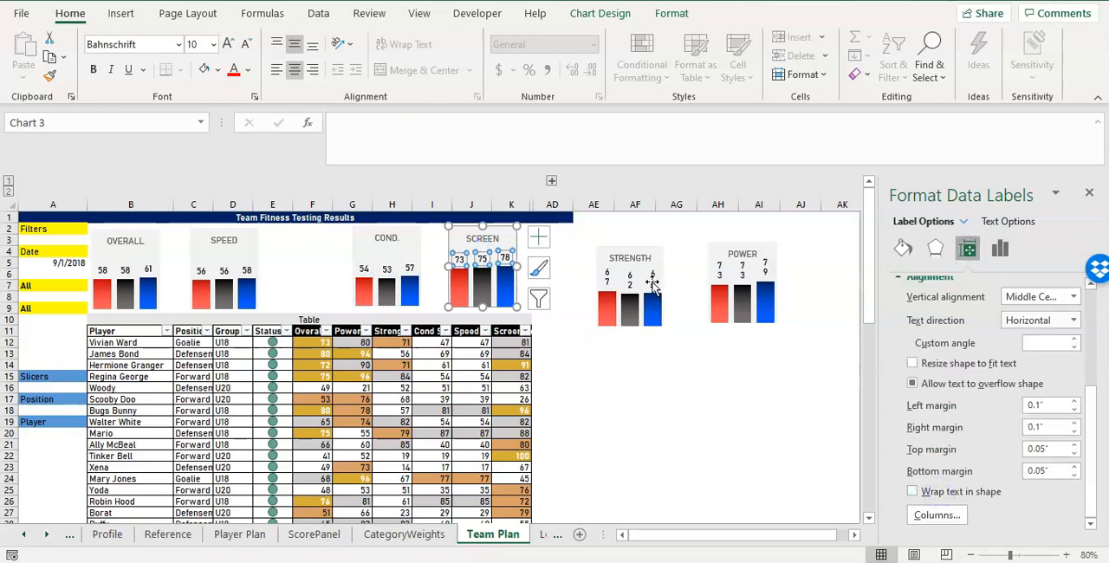
left_click(640, 277)
left_click(968, 248)
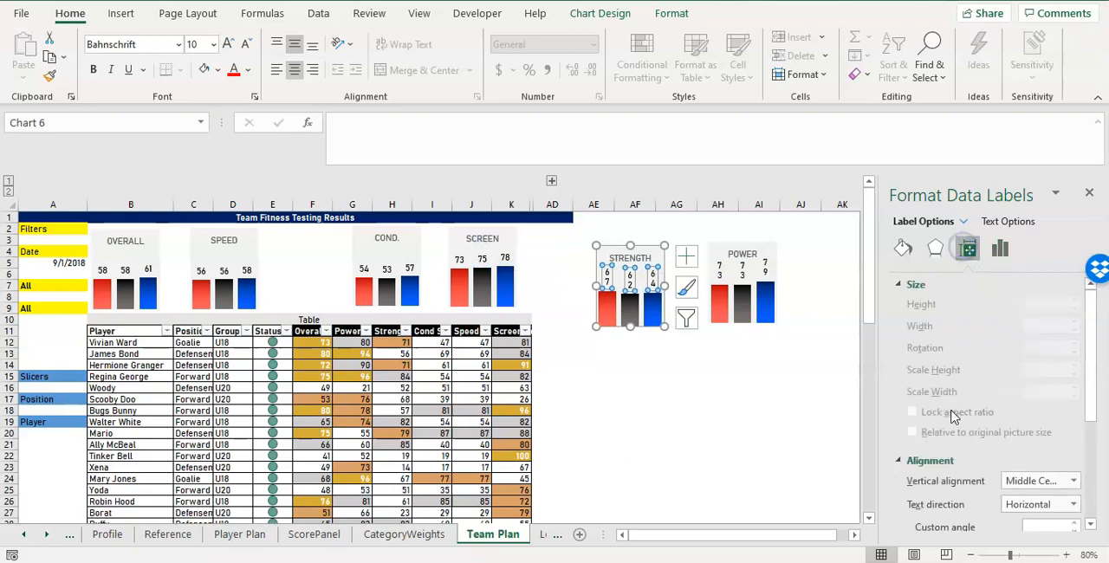
left_click(935, 491)
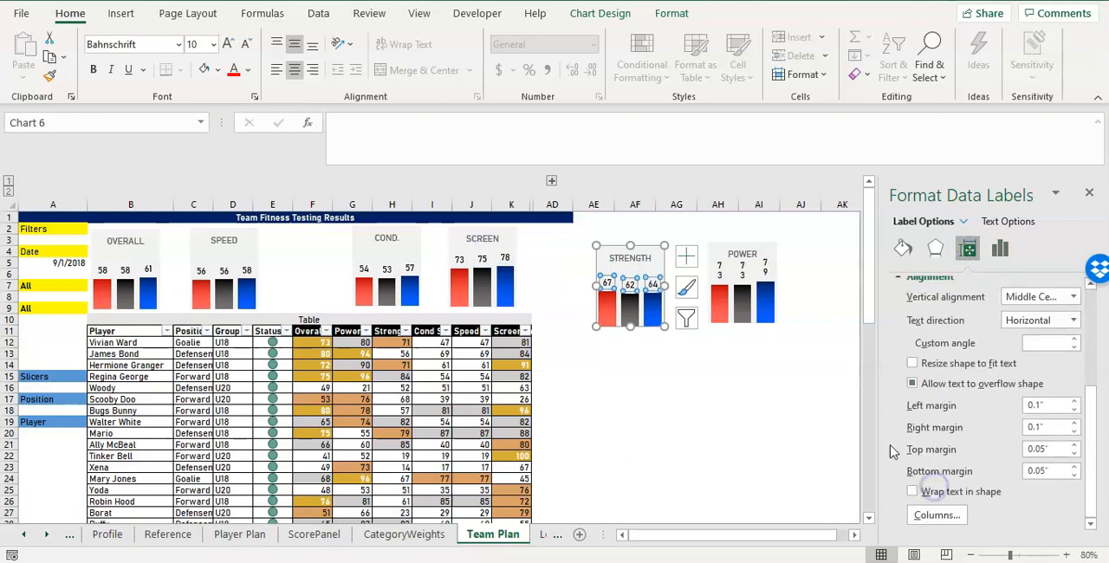
Turn off text wrapping in shape for the POWER chart's data labels and close the label formatting options.
left_click(764, 266)
left_click(762, 264)
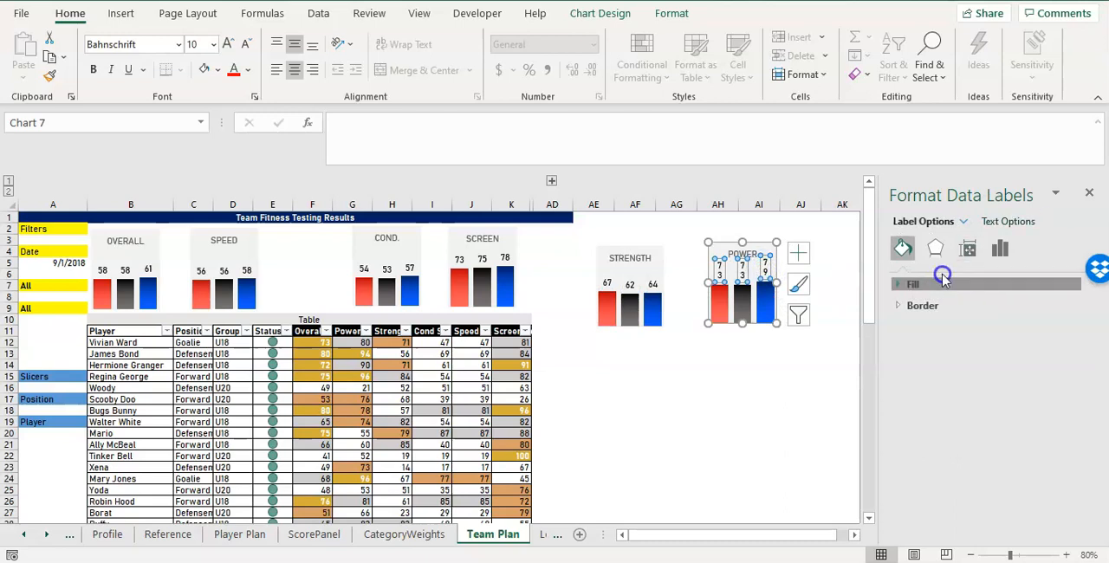
left_click(967, 248)
scroll(934, 340, "down", 4)
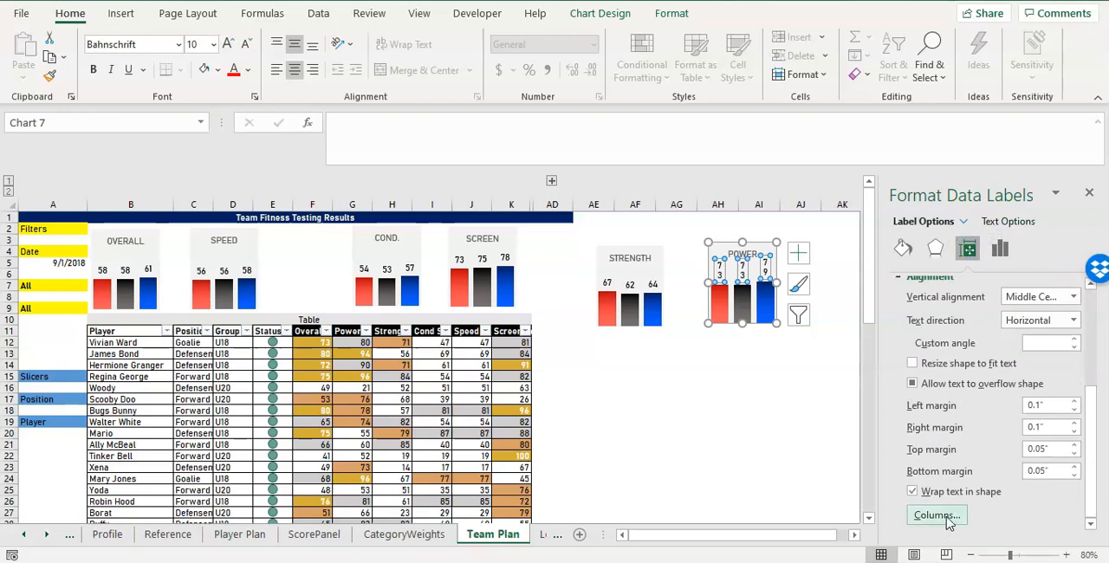
left_click(953, 491)
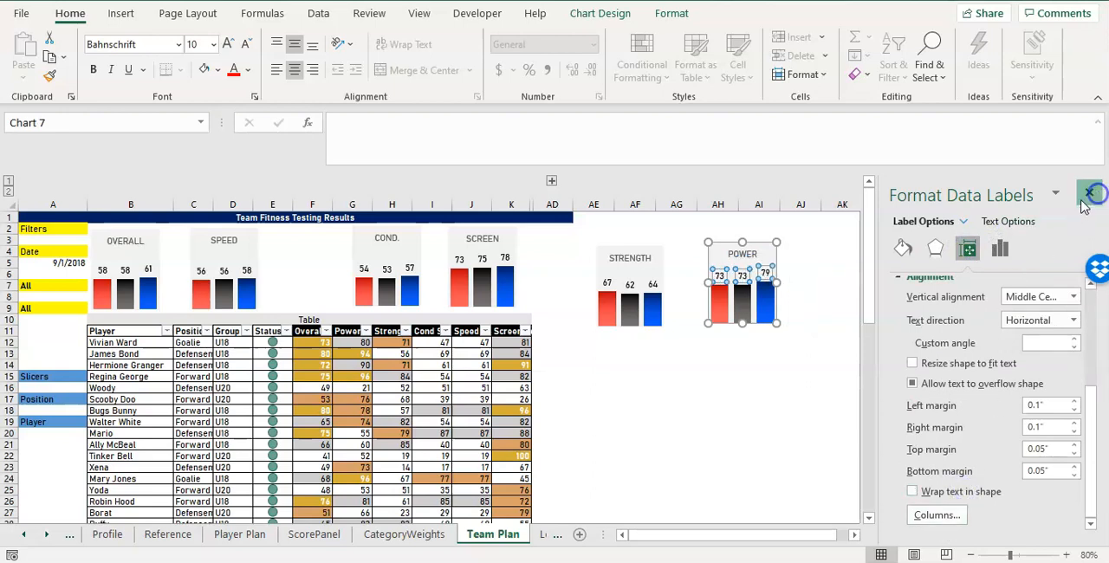
left_click(1089, 192)
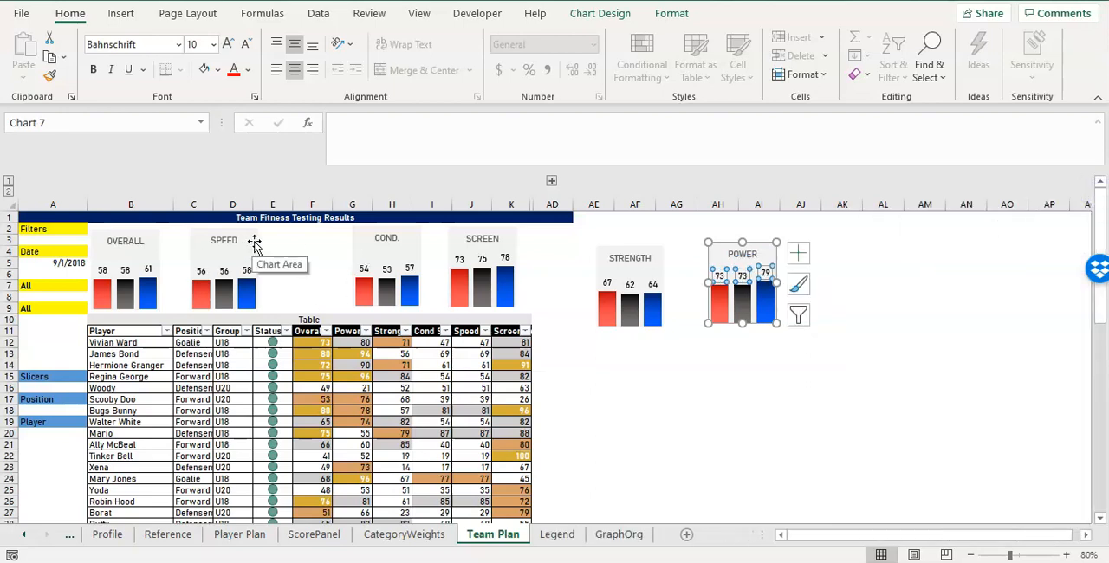
Rearrange the charts in one row above the table in the order OVERALL, POWER, STRENGTH, COND., SPEED, SCREEN.
left_click_drag(774, 252, 217, 237)
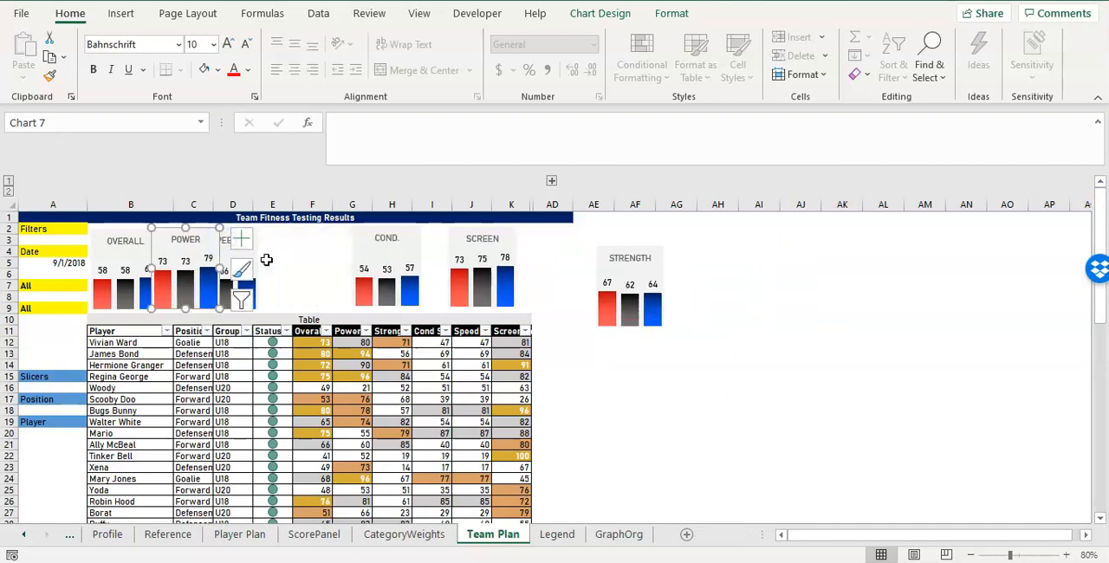
left_click(390, 329)
left_click(424, 329)
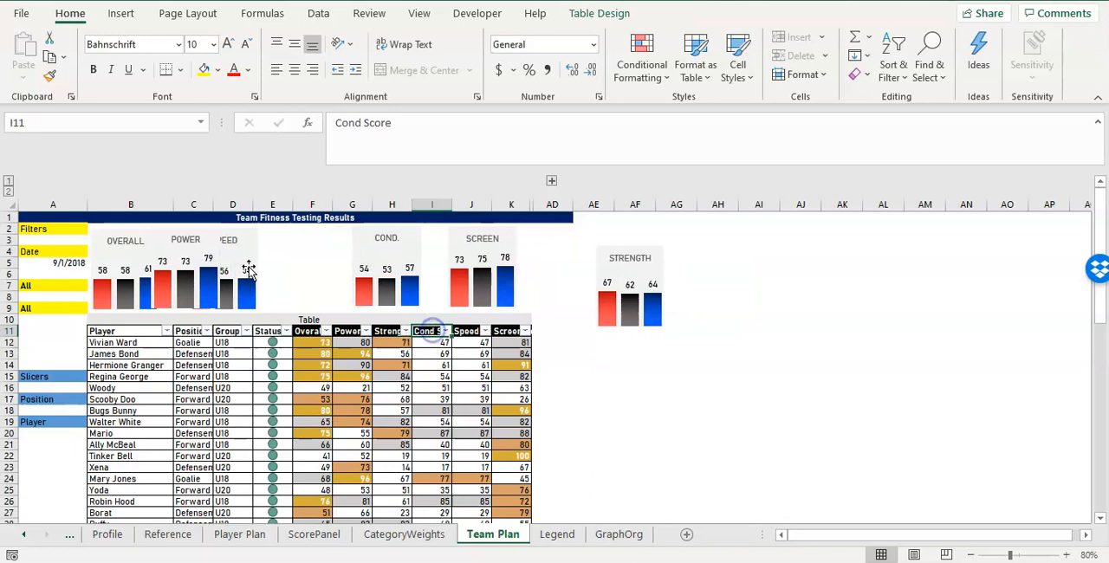
left_click(256, 262)
left_click_drag(256, 261, 518, 246)
left_click_drag(416, 253, 295, 258)
left_click(660, 297)
left_click_drag(611, 250, 365, 247)
left_click_drag(508, 240, 439, 246)
Space the row evenly without overlaps, with SCREEN ending at column K's edge and SPEED, COND., STRENGTH and POWER shifted to match, and deselect.
left_click(507, 251)
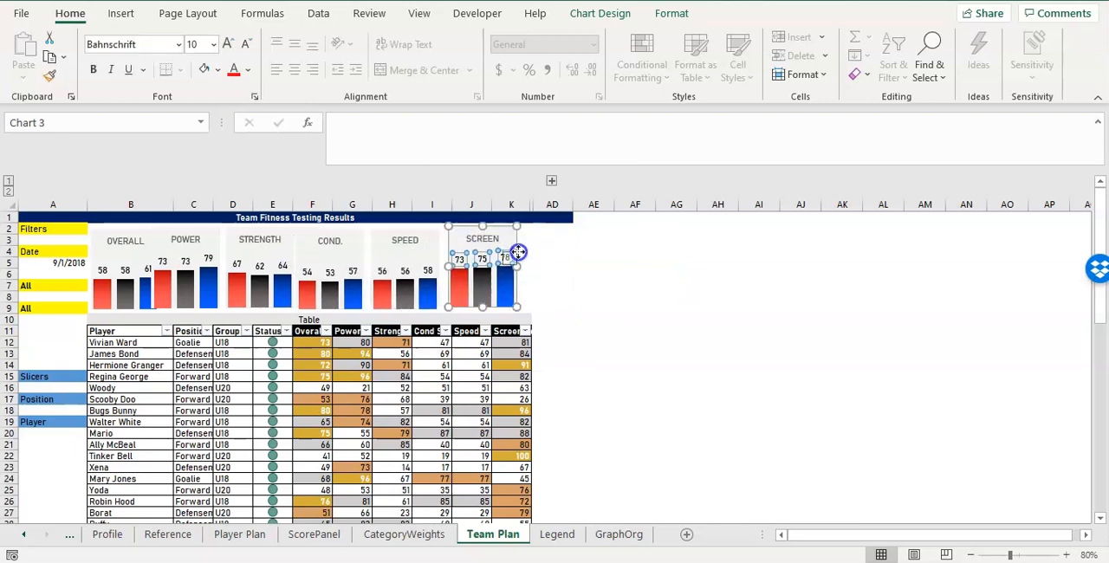
left_click_drag(515, 251, 533, 243)
left_click_drag(436, 242, 454, 241)
left_click_drag(354, 243, 379, 242)
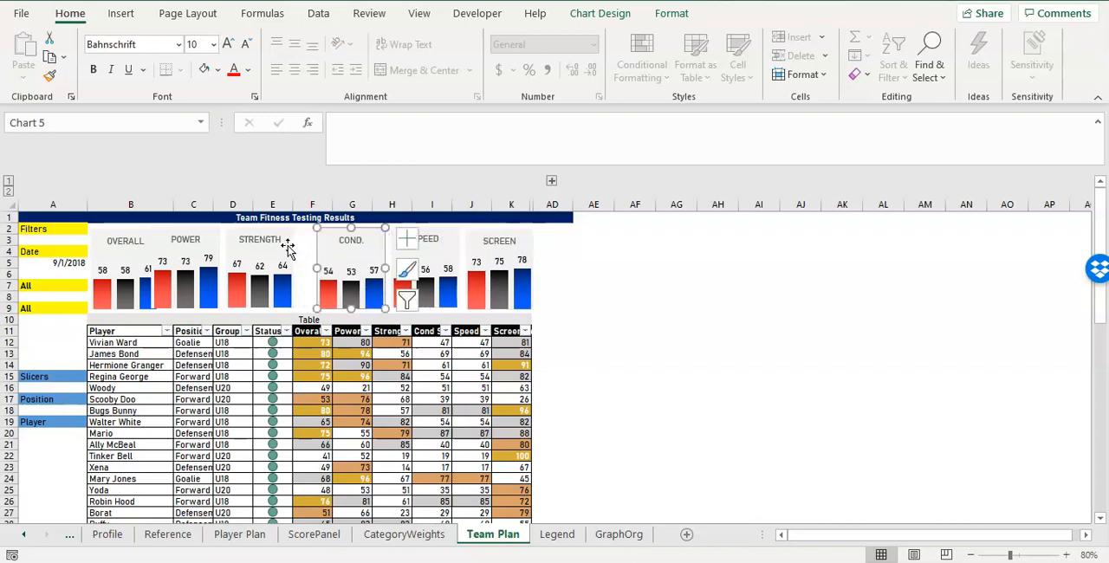
left_click(294, 246)
left_click_drag(294, 246, 307, 247)
left_click_drag(218, 251, 232, 251)
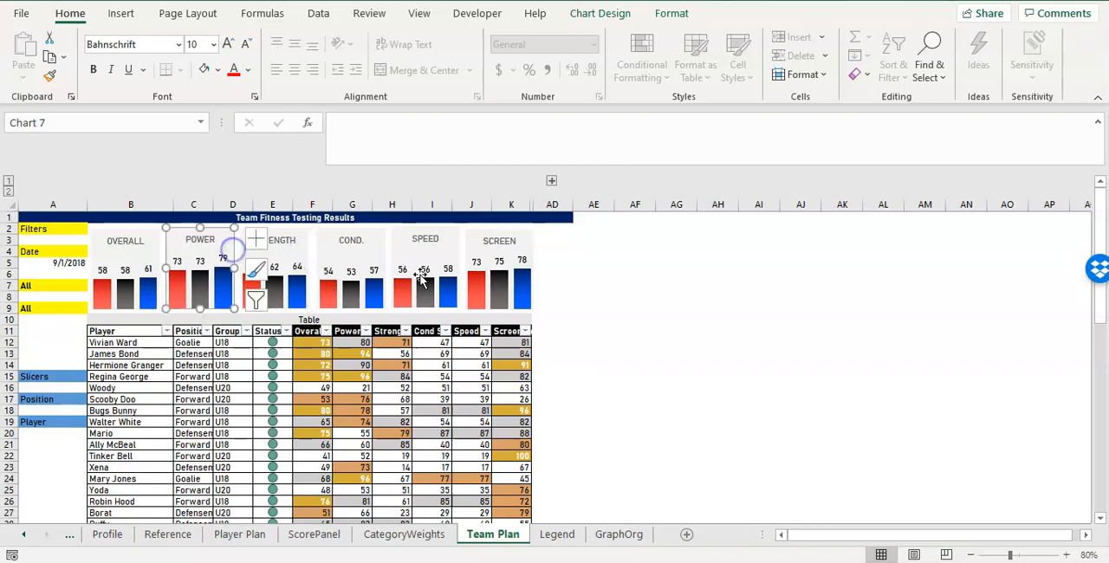
left_click(576, 274)
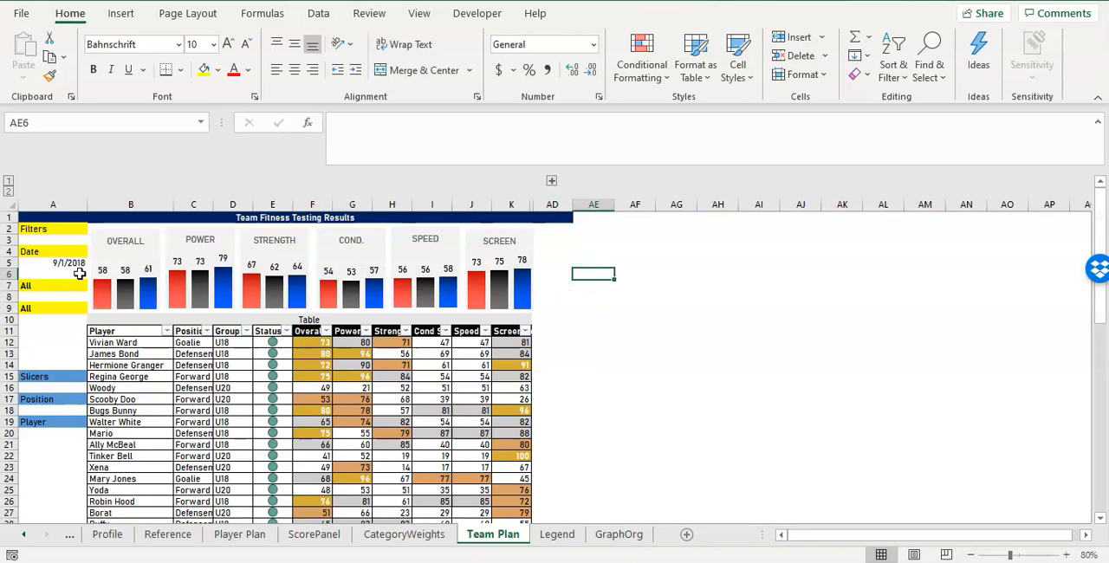
left_click(500, 277)
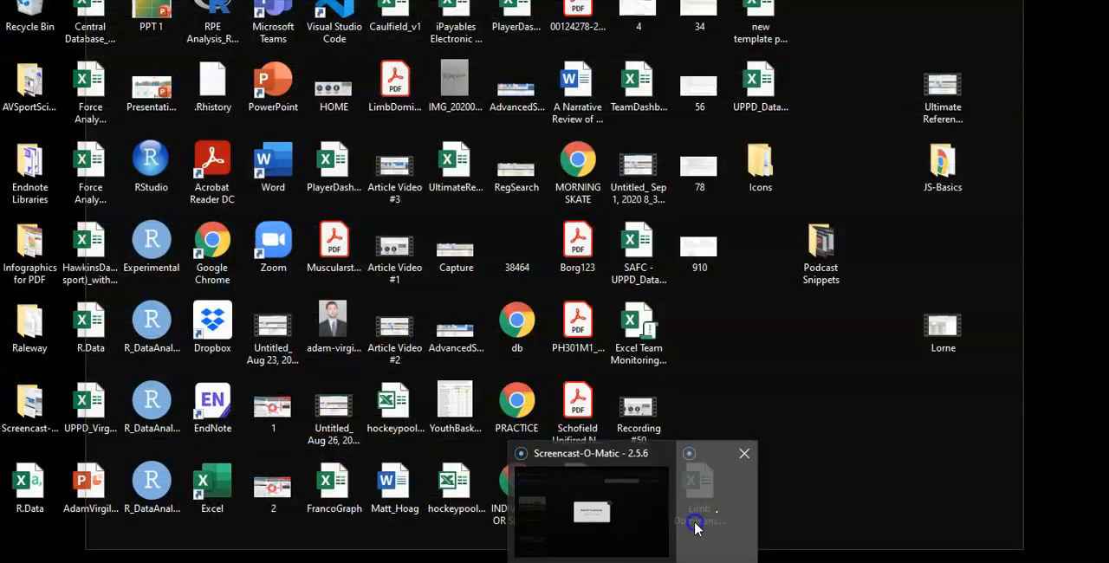
left_click(695, 522)
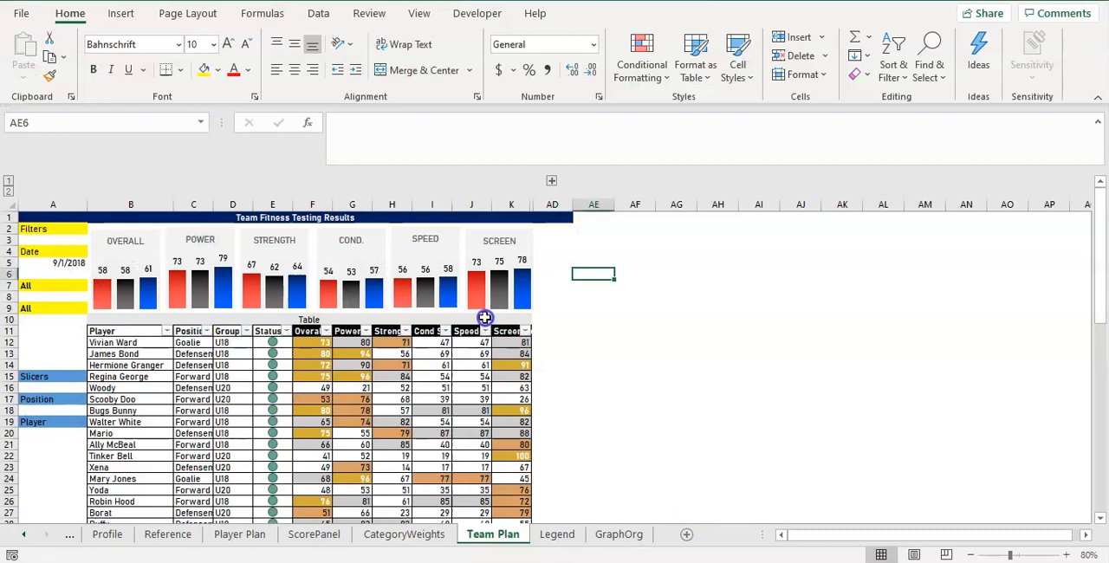
Review the table from its heading down to the "Bottom: Averages" note in cell B64, and return to row 1.
left_click(141, 317)
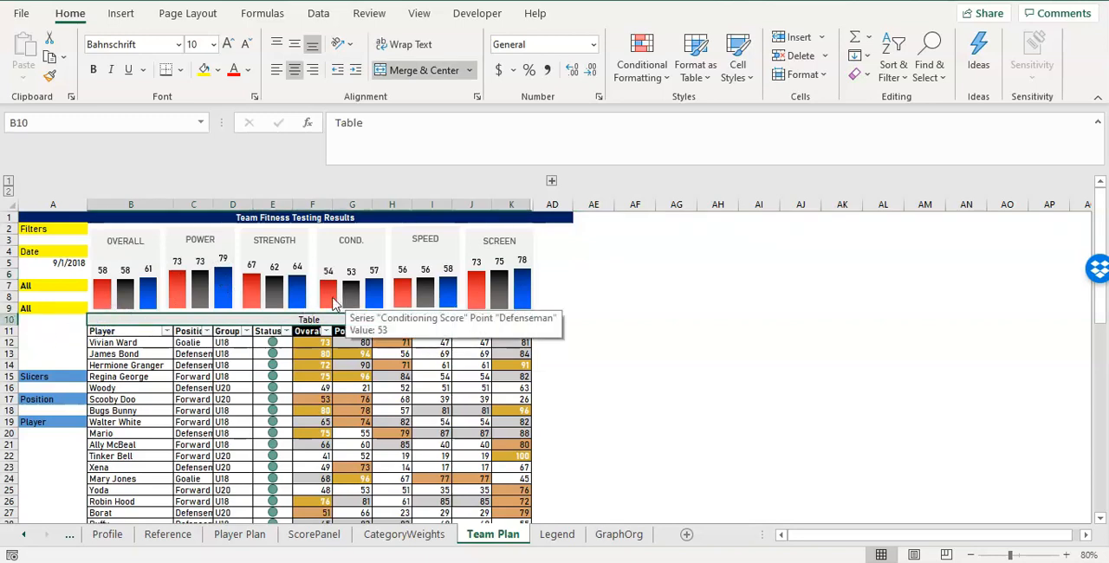
scroll(394, 334, "down", 6)
scroll(392, 352, "down", 9)
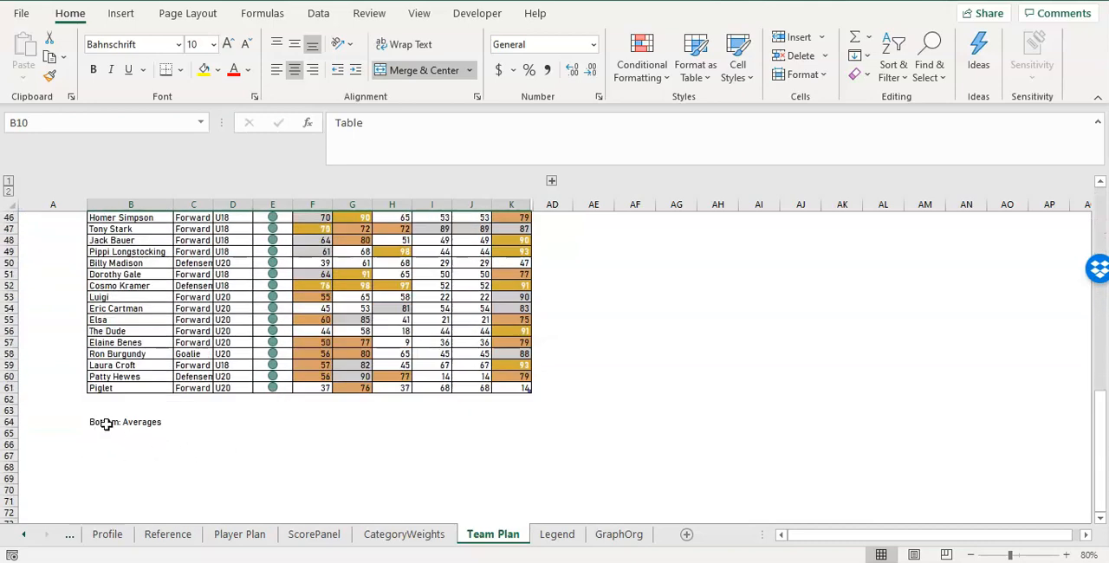
left_click(105, 423)
scroll(144, 416, "up", 15)
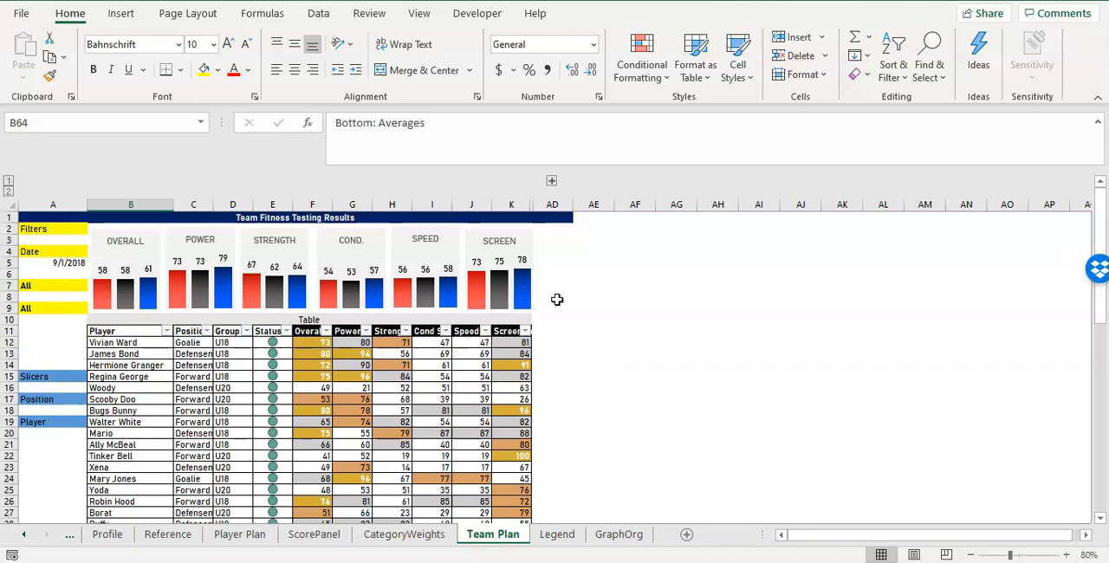
Insert four blank rows above the Table heading row so the heading moves down to row 14.
left_click(10, 319)
right_click(8, 320)
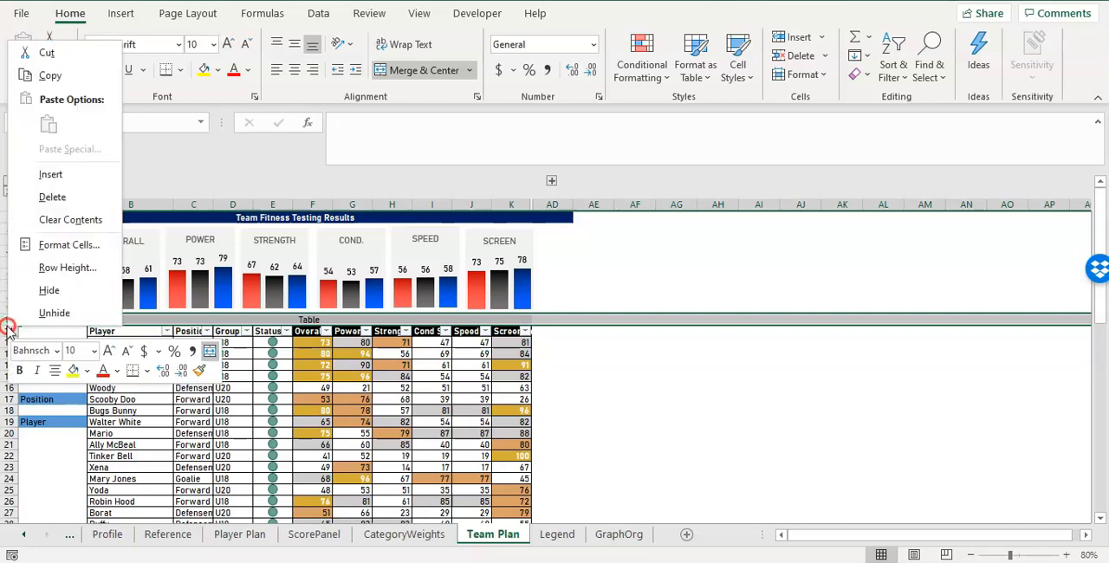
left_click(50, 174)
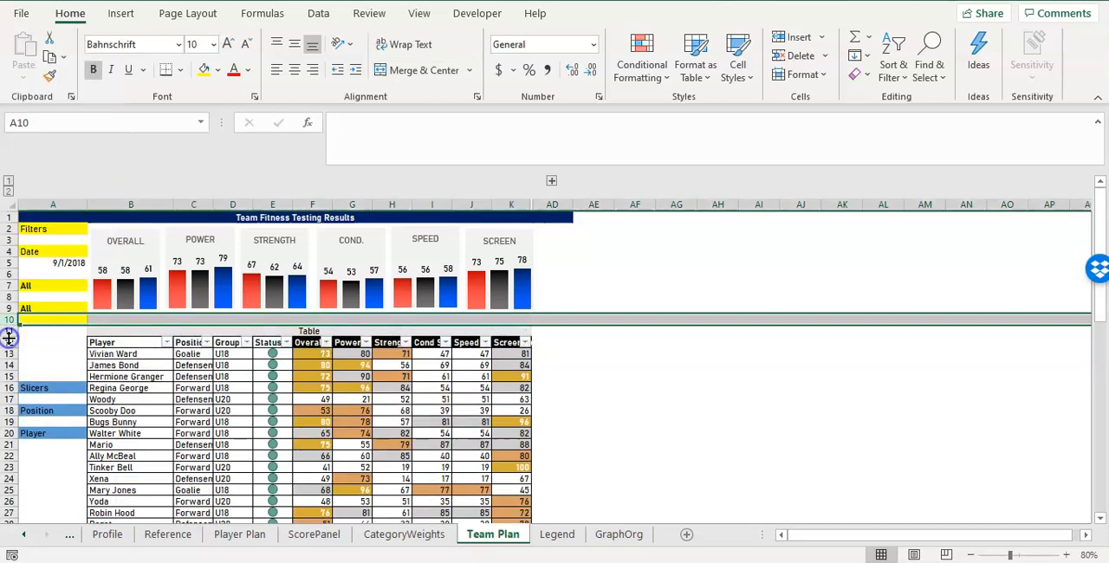
left_click(10, 343)
left_click(9, 331)
right_click(8, 331)
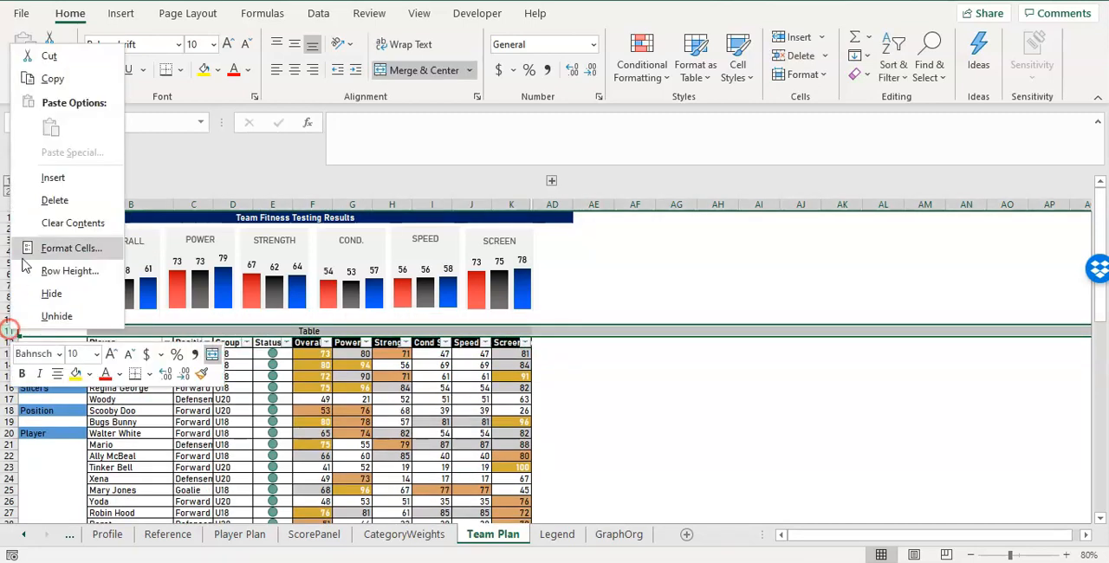
left_click(50, 174)
right_click(8, 329)
left_click(52, 178)
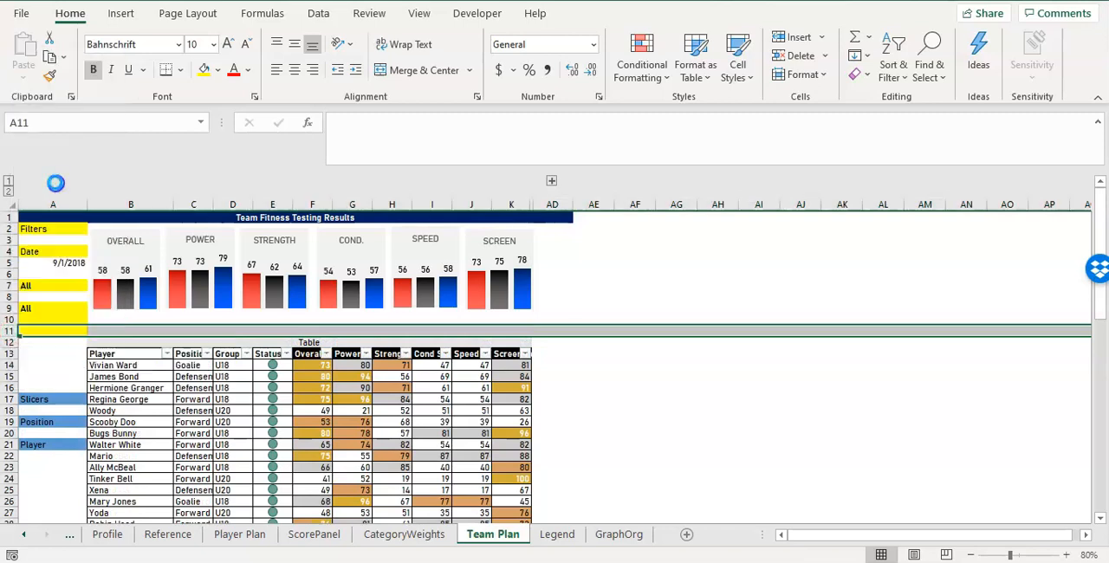
left_click(141, 351)
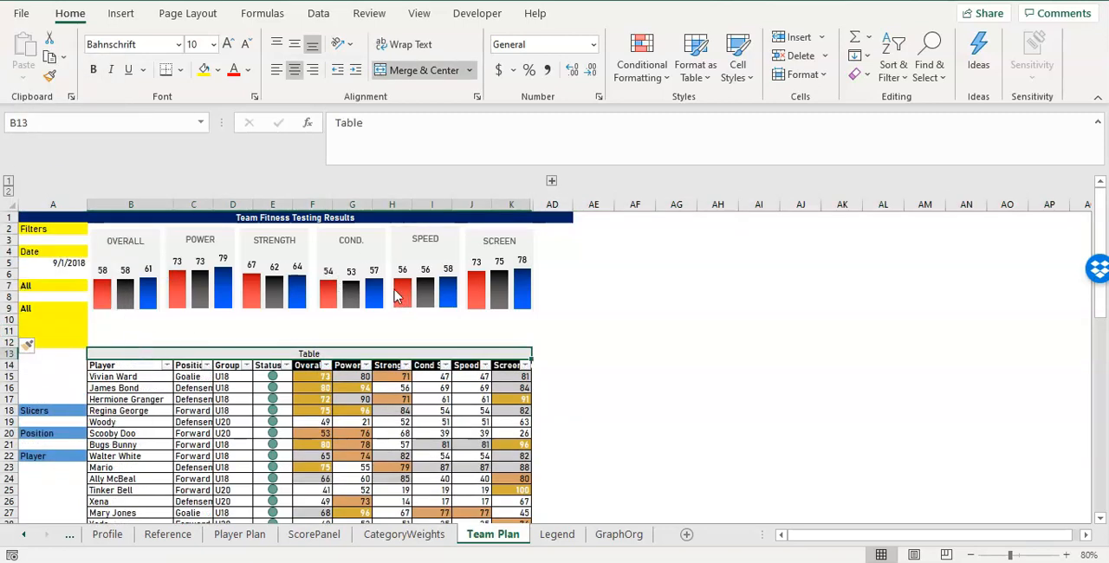
right_click(10, 354)
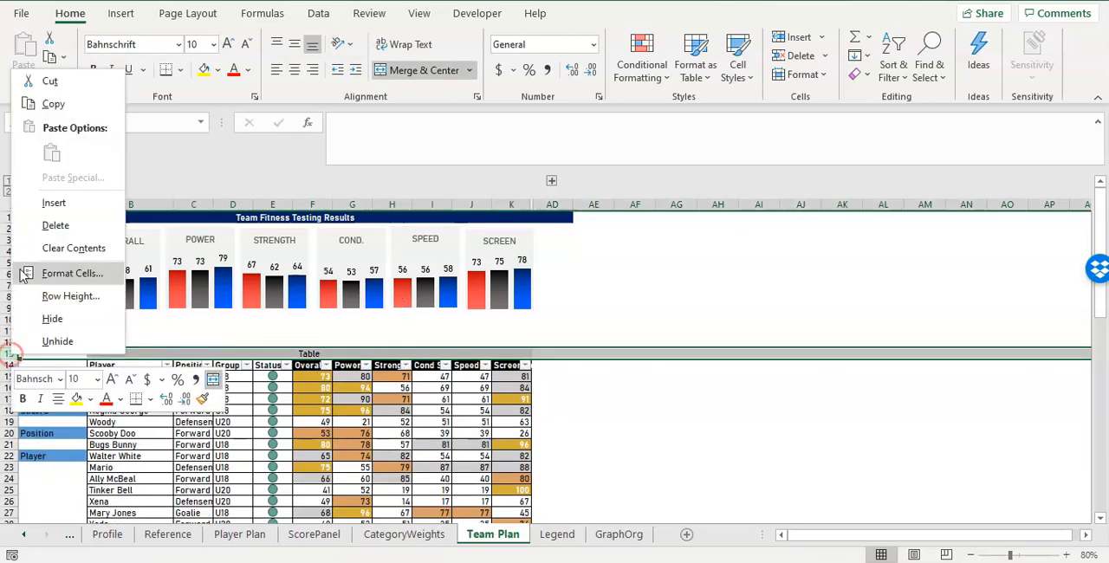
left_click(50, 201)
left_click(369, 319)
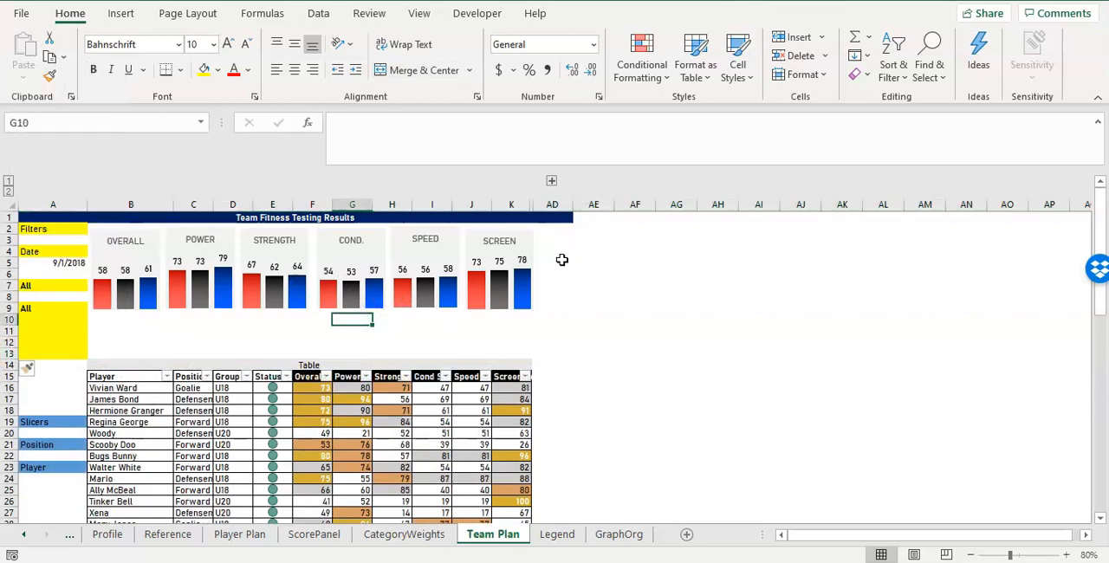
Examine how the SCREEN chart behaves when the grouped columns L to AC are expanded, and collapse them again.
left_click_drag(128, 340, 268, 338)
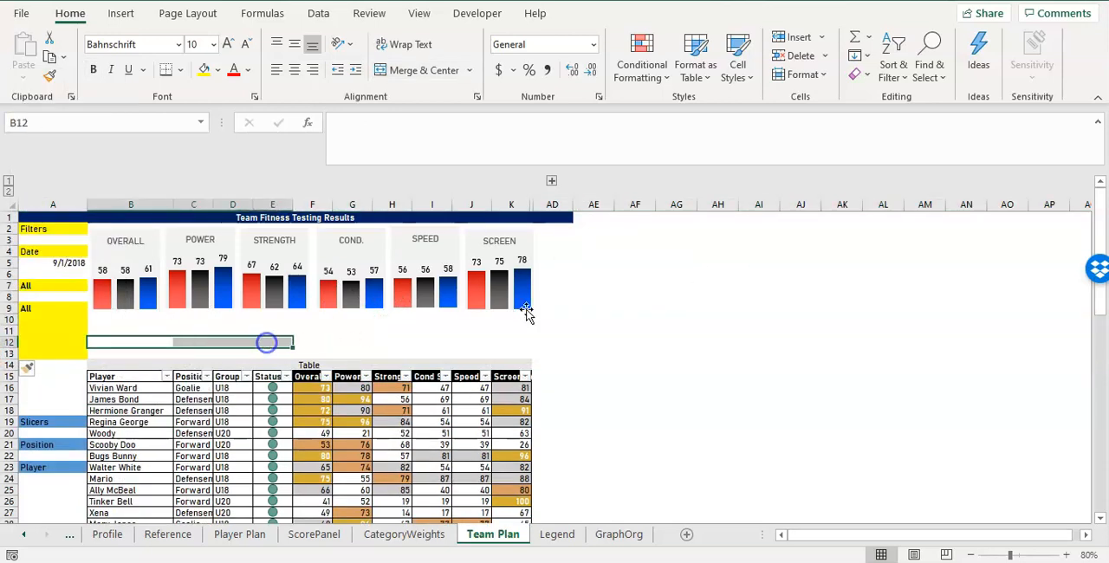
left_click(523, 304)
left_click(512, 340)
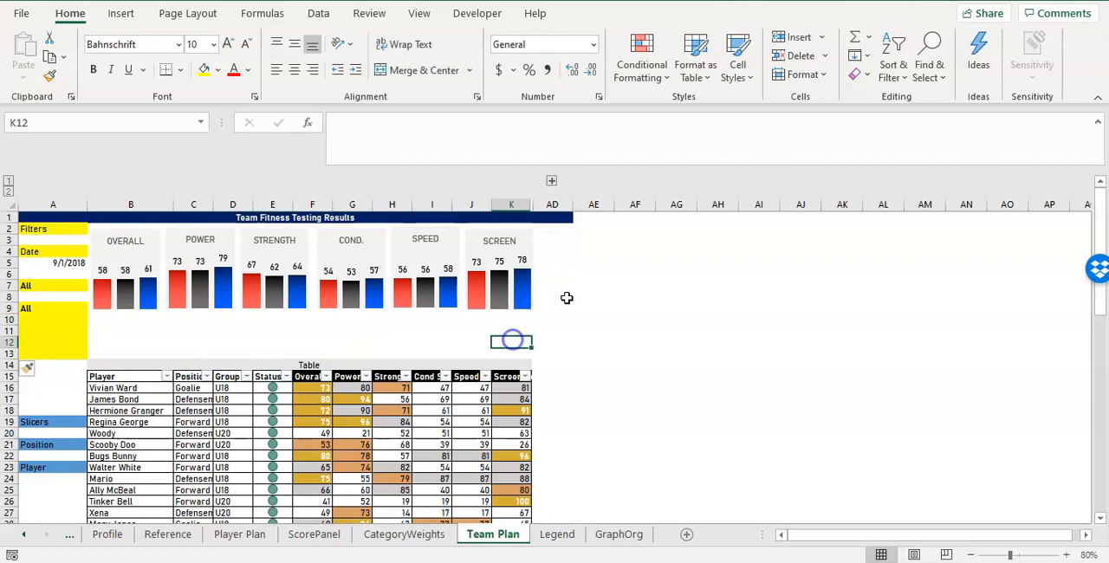
left_click(553, 181)
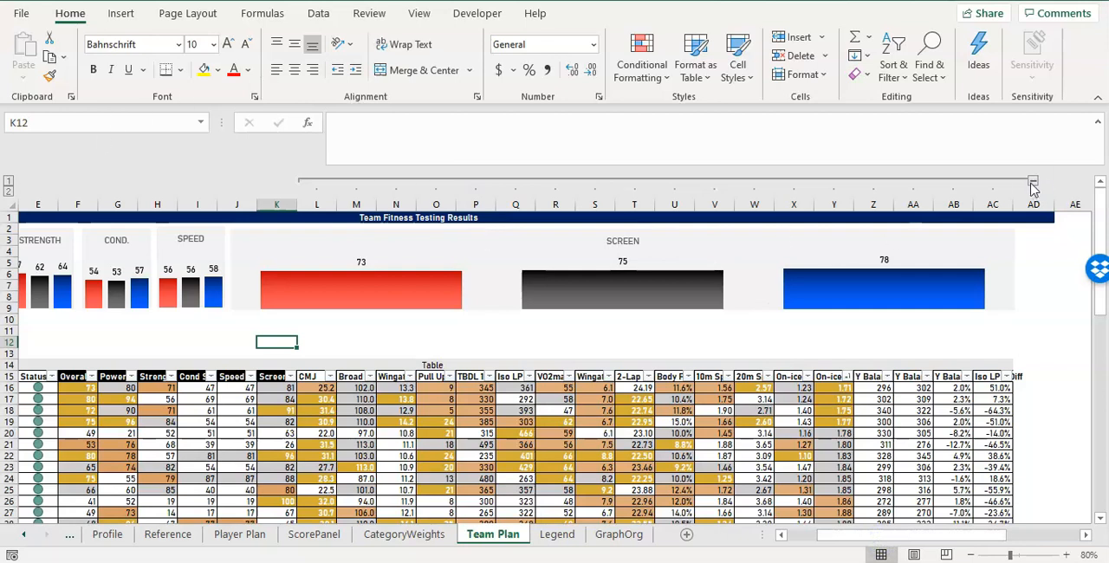
left_click(632, 279)
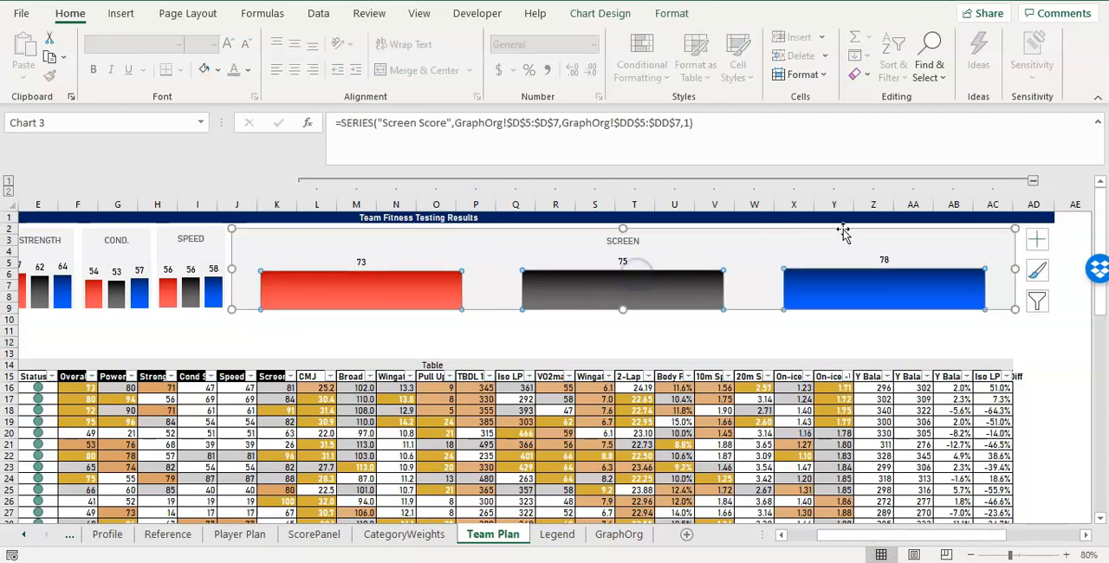
left_click(1032, 182)
left_click(370, 317)
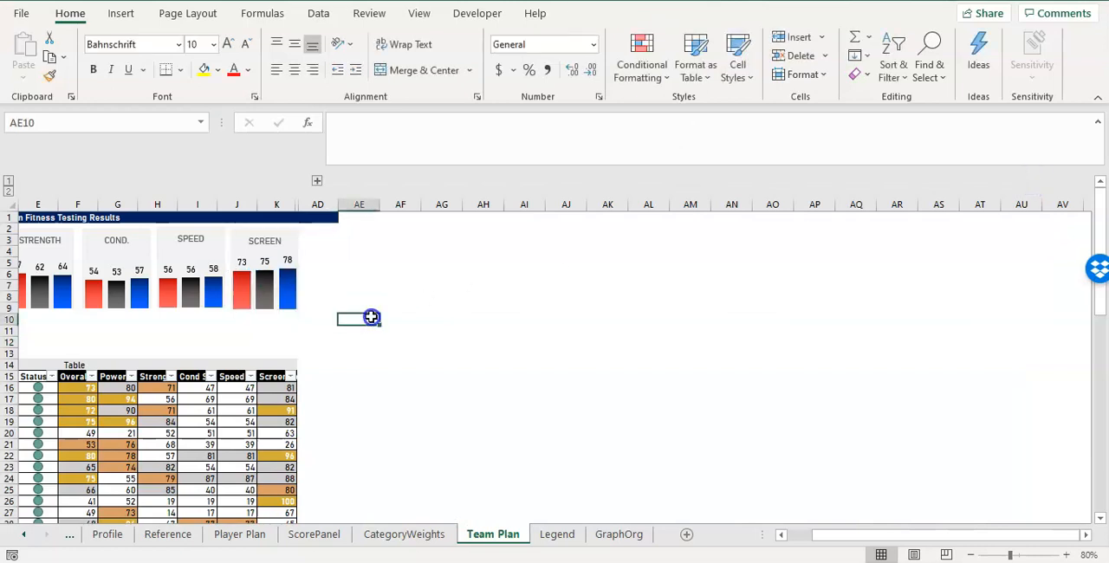
Set the SCREEN chart's properties to Don't move or size with cells and test it by expanding and collapsing the grouped columns.
left_click(295, 243)
right_click(294, 242)
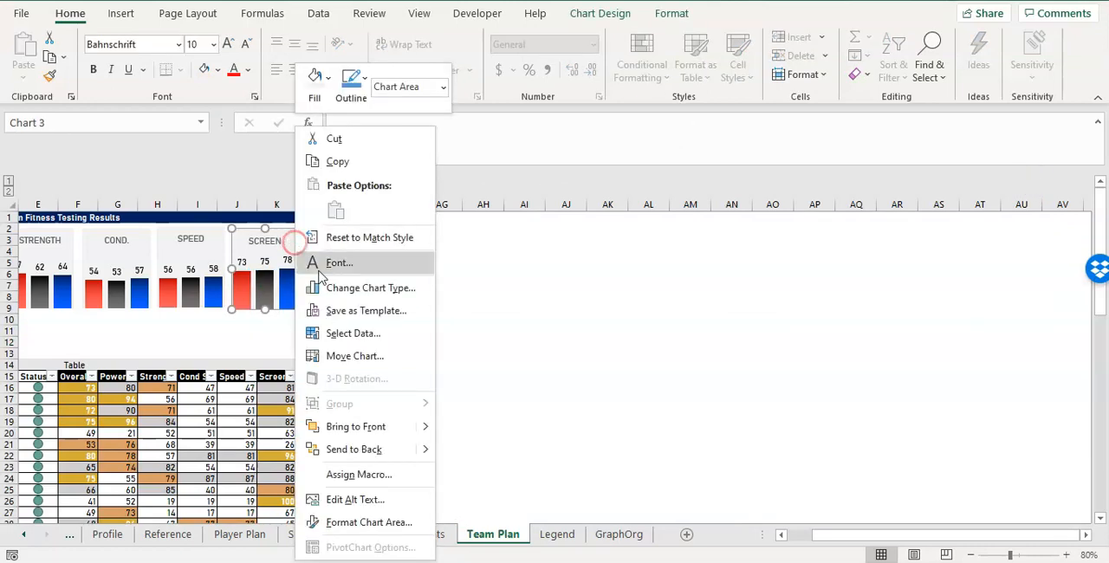
left_click(389, 522)
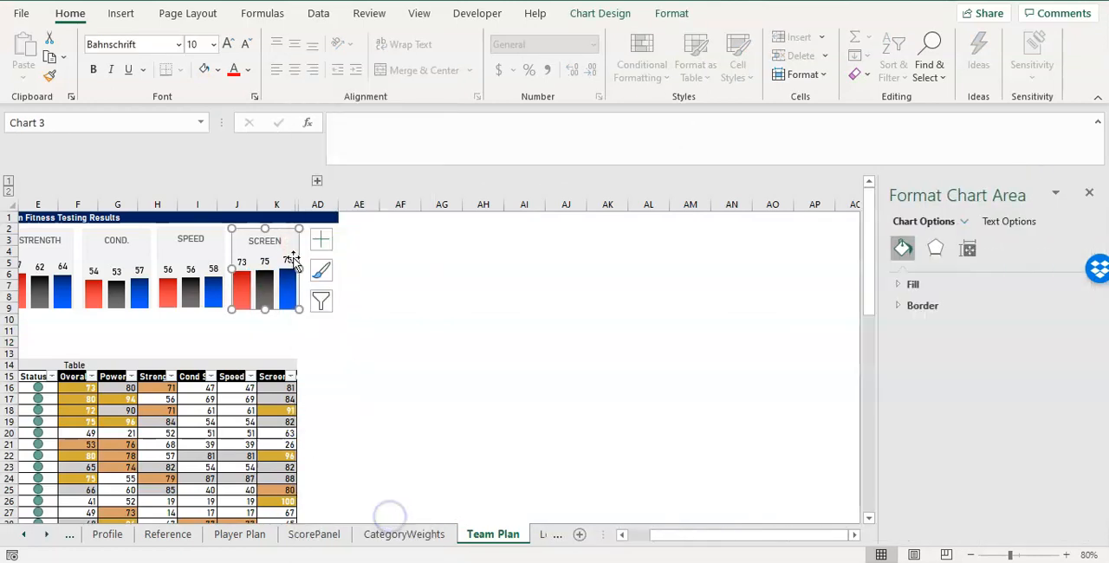
left_click(965, 250)
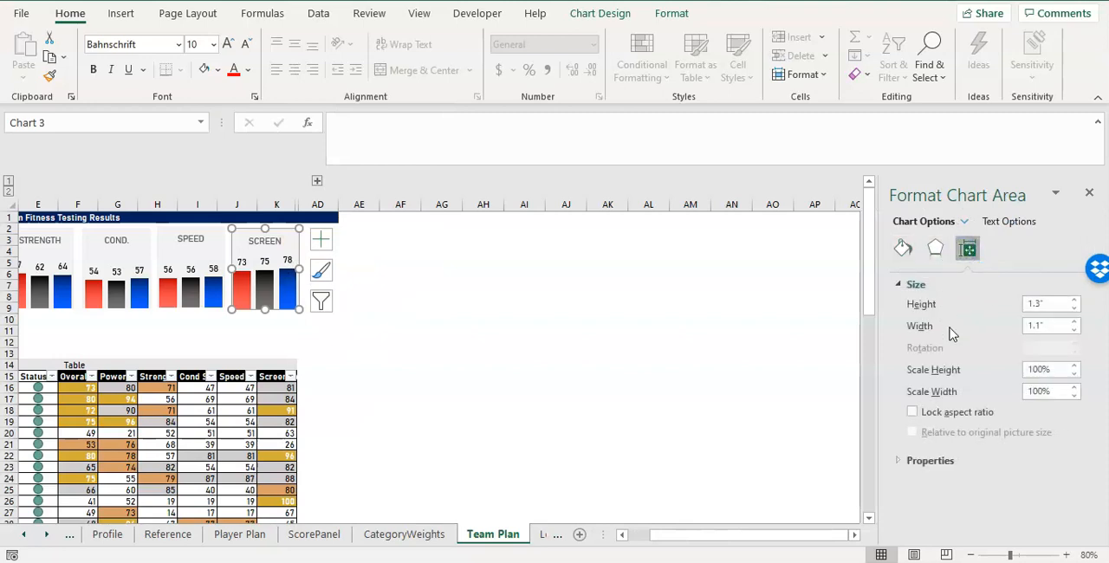
left_click(928, 460)
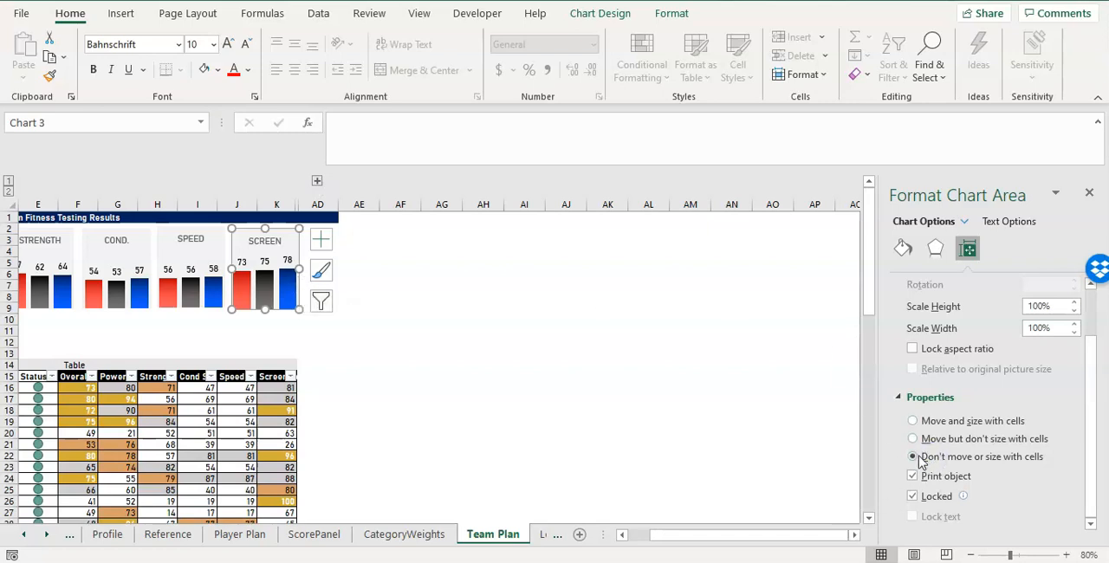
left_click(319, 184)
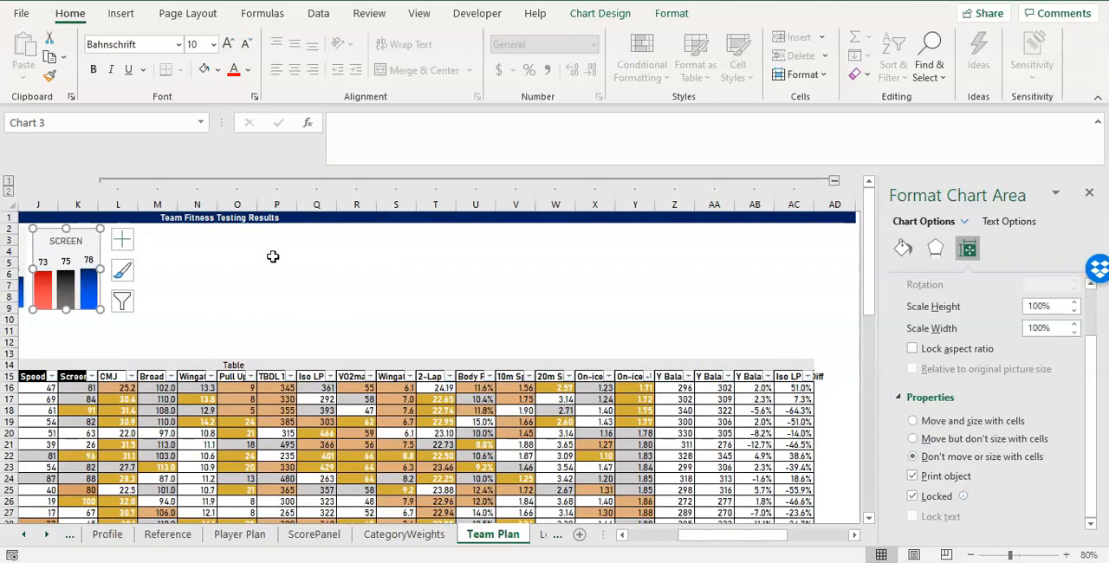
left_click(834, 181)
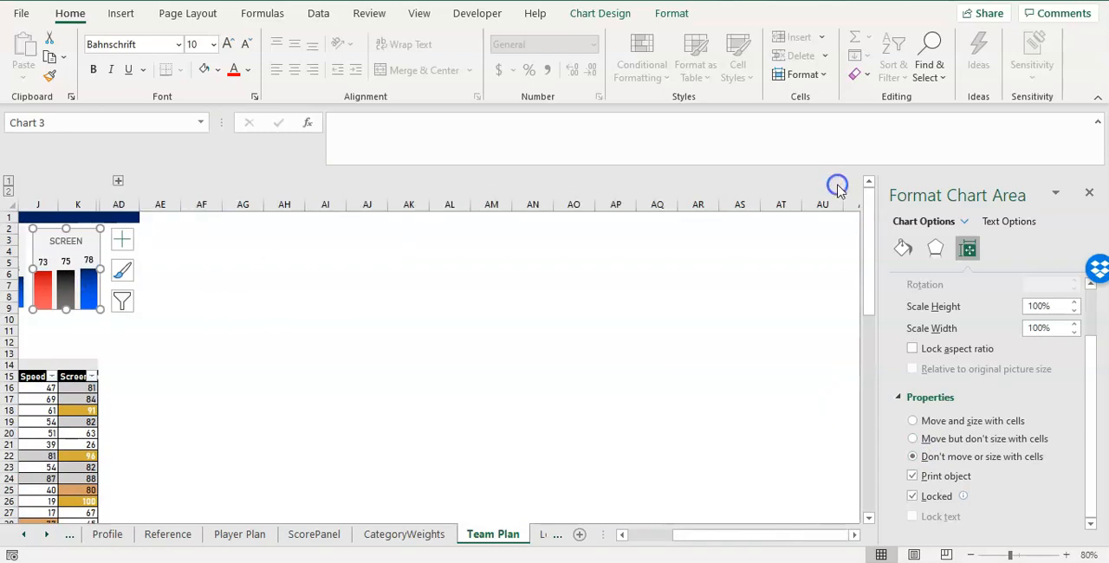
Set the SCREEN chart to Move and size with cells, expand the grouped columns and close the formatting options.
left_click(912, 420)
left_click(119, 182)
left_click(370, 376)
left_click(438, 364)
left_click_drag(737, 535, 664, 536)
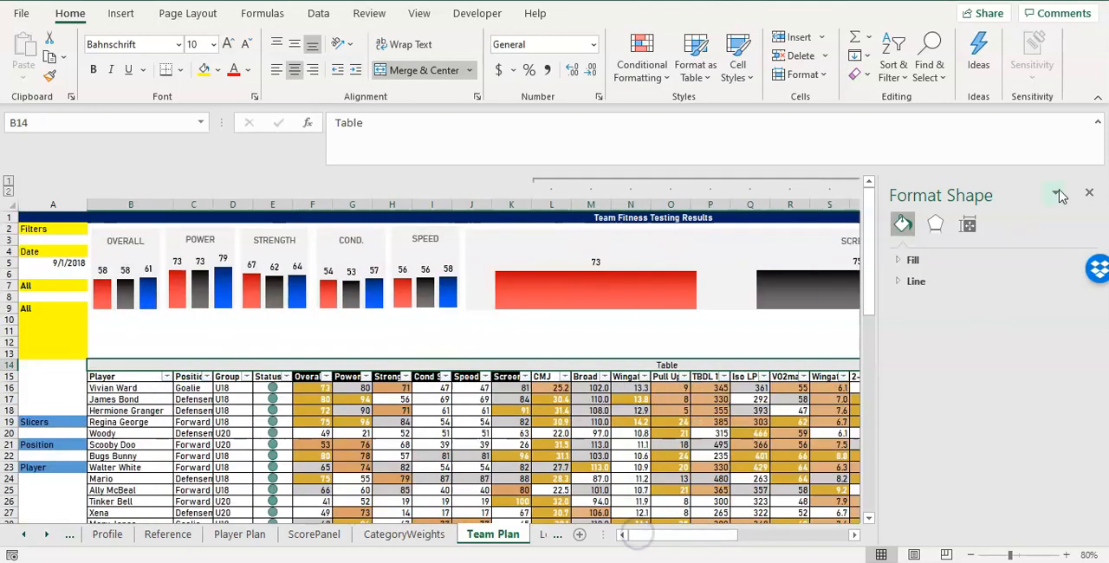
left_click(1088, 192)
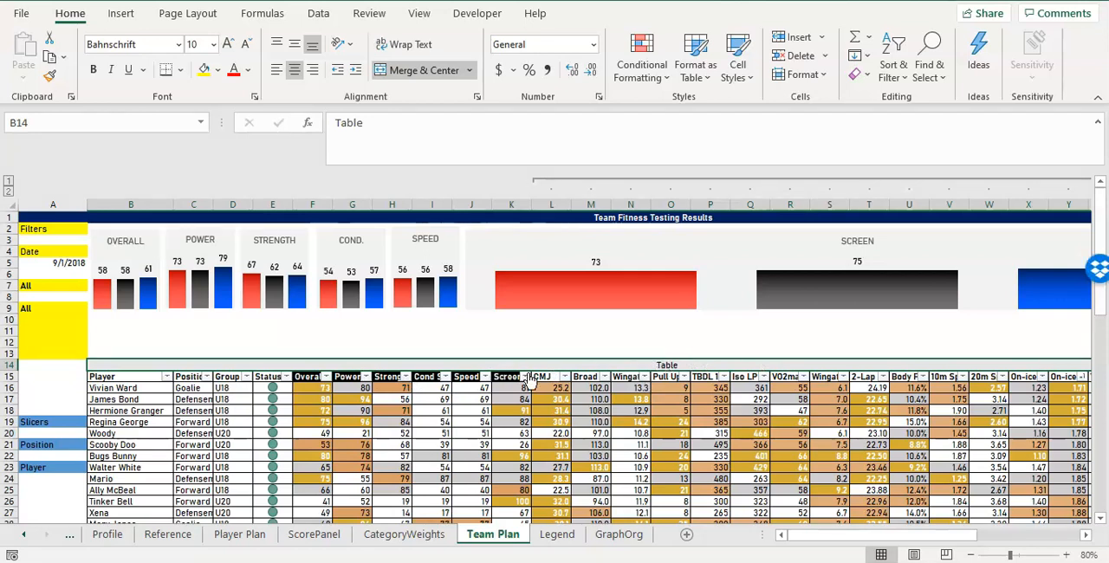
Unmerge the row 14 Table heading, merge and center only B14:K14, and rename it SCORES.
left_click(402, 69)
left_click_drag(108, 365, 506, 363)
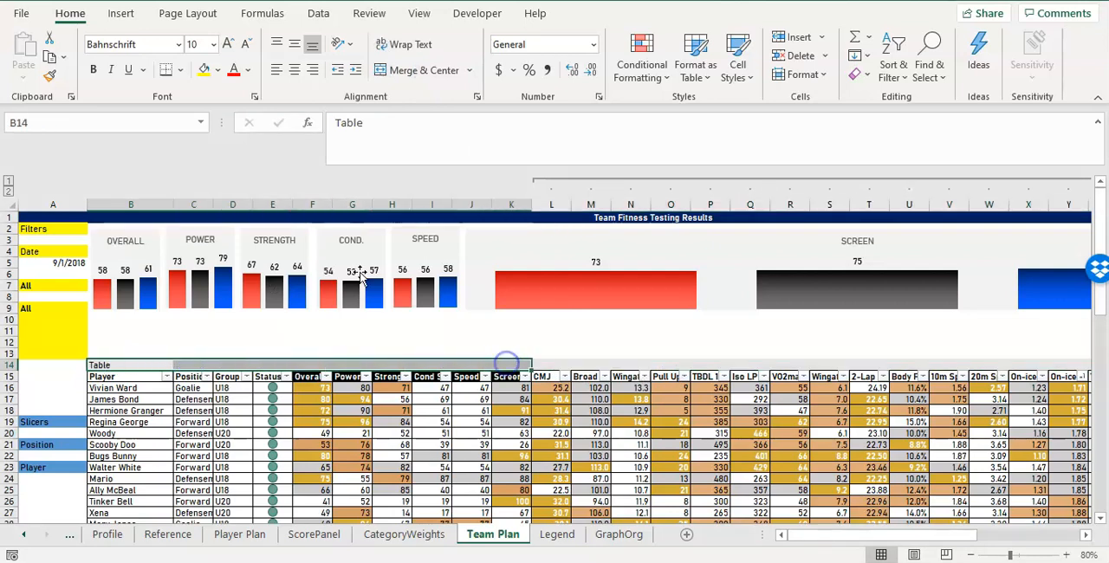
left_click(411, 72)
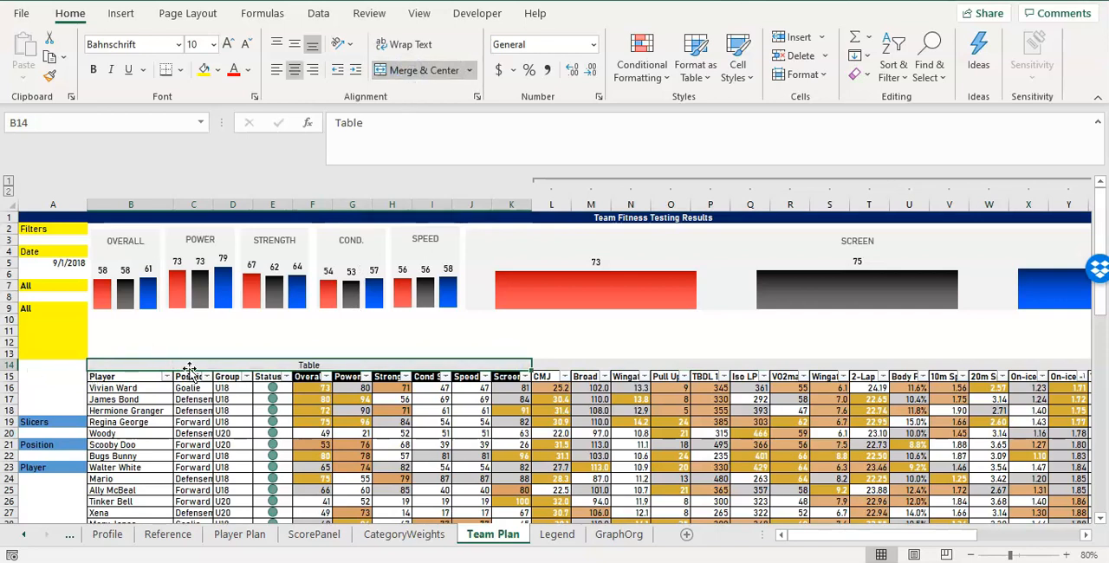
type("SCORES")
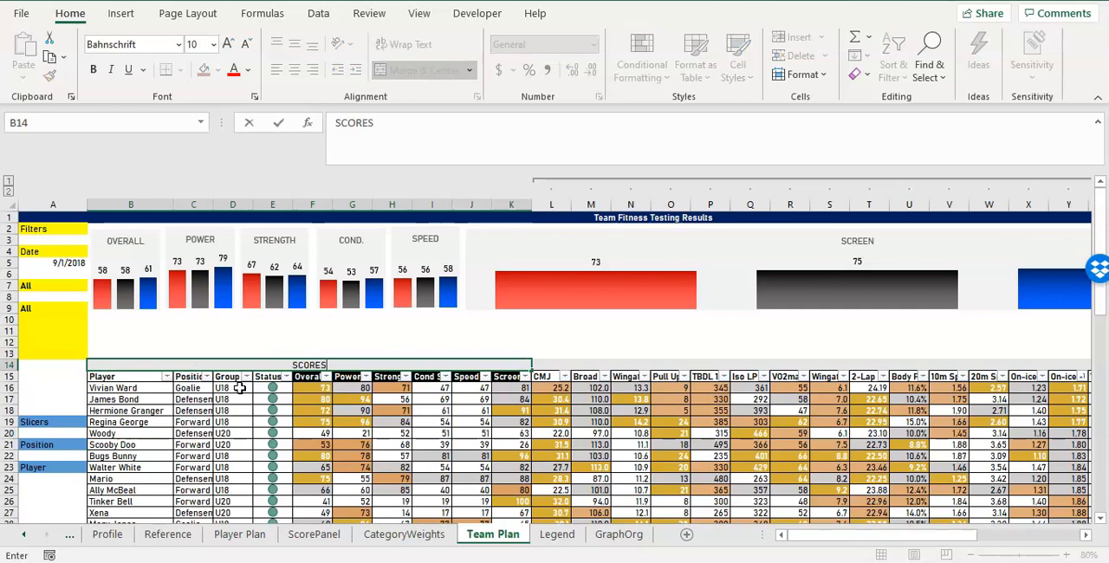
key("Return")
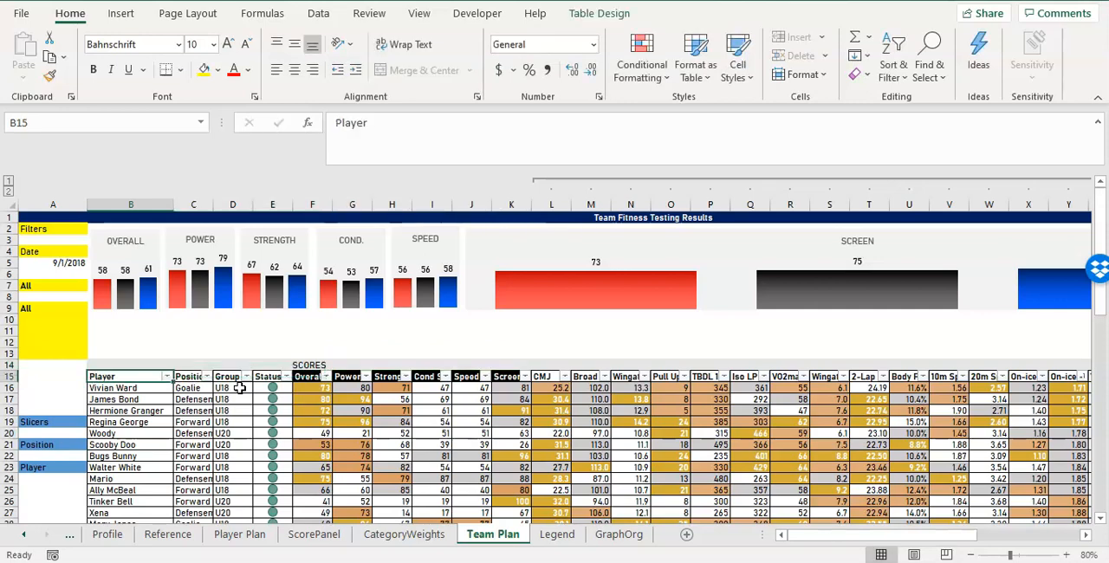
left_click(451, 364)
Remove the fill color from cells L14:AC14 above the test columns.
left_click_drag(549, 364, 923, 361)
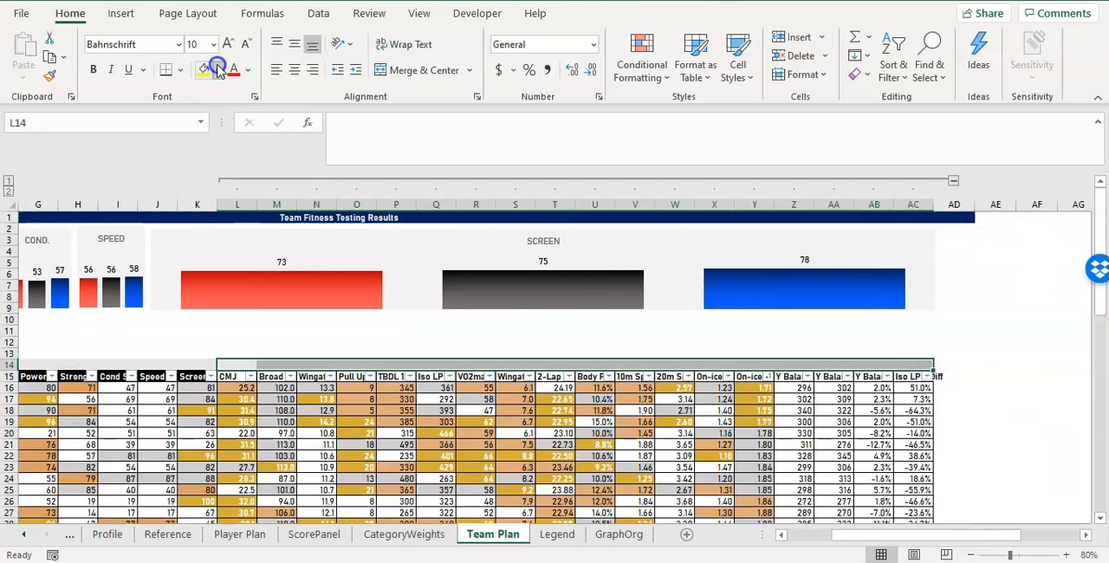
left_click(217, 70)
left_click(232, 294)
left_click(341, 341)
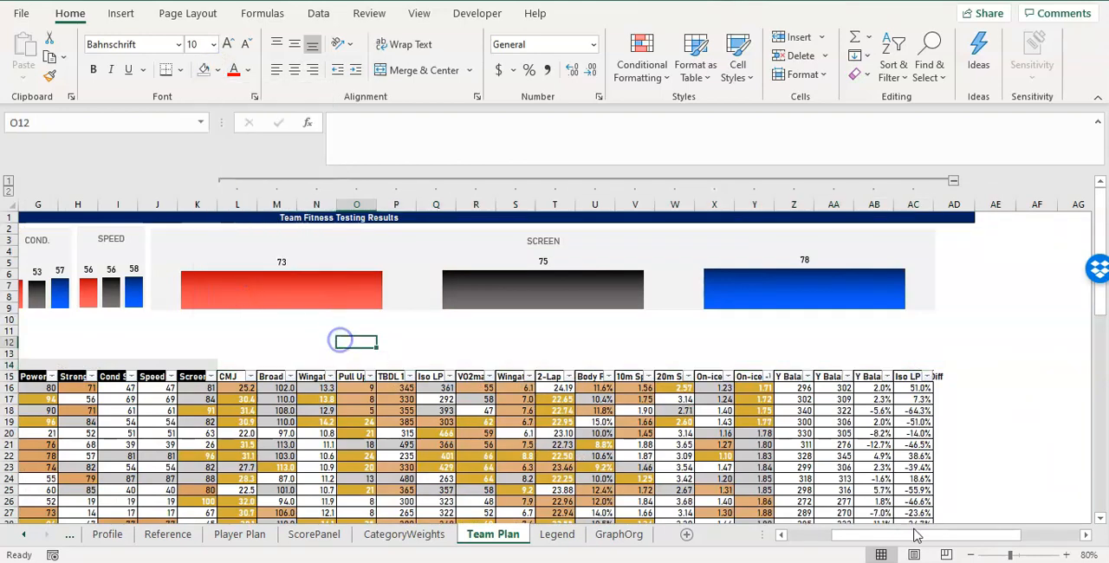
Merge and center cells L14:N14 and enter the heading POWER.
left_click_drag(916, 536, 840, 534)
left_click_drag(551, 365, 641, 368)
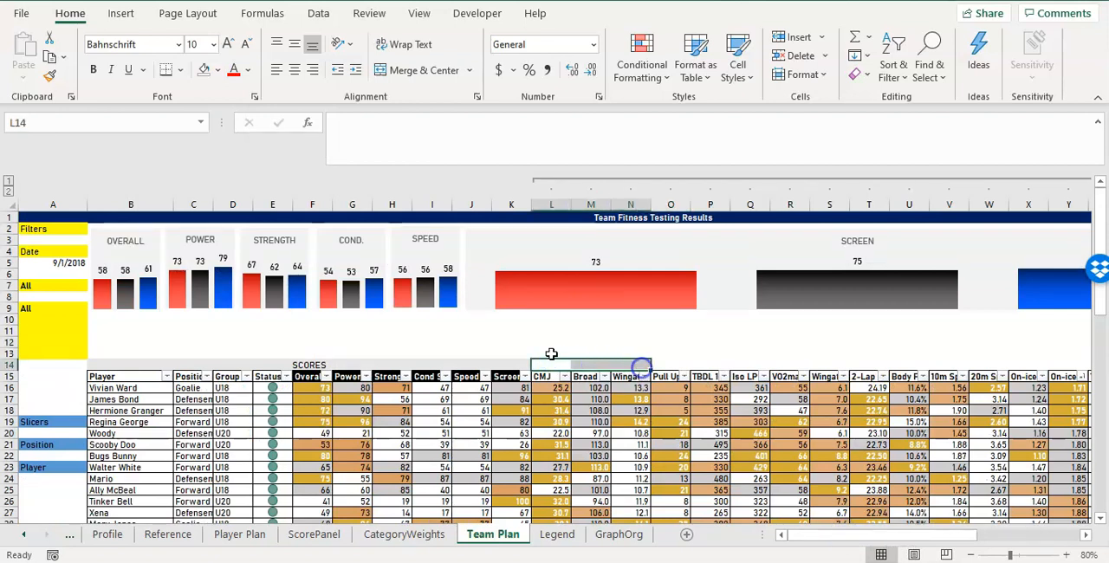
left_click(419, 70)
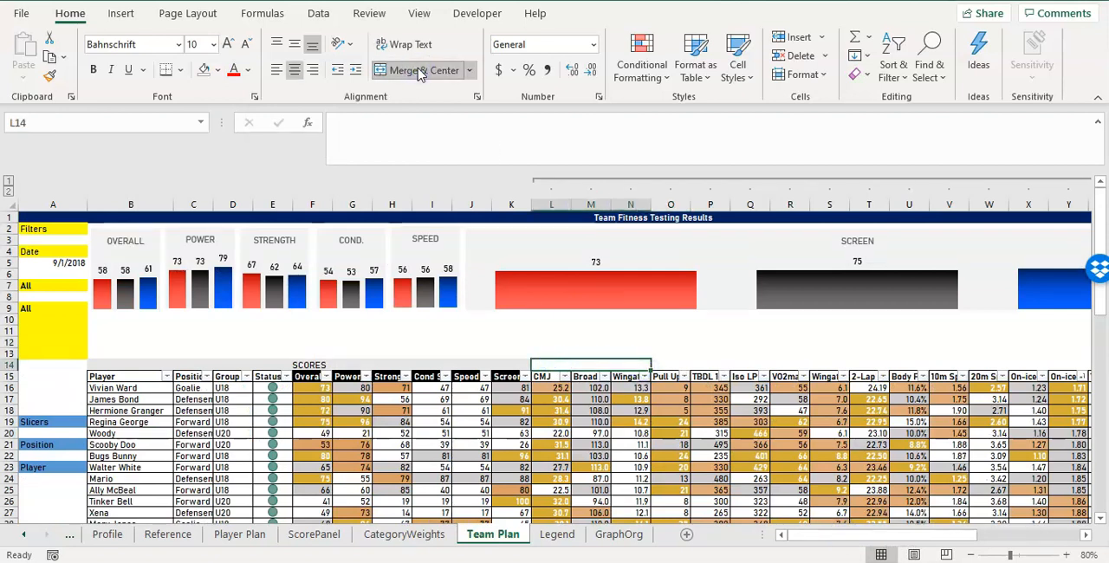
type("poWER")
key("Return")
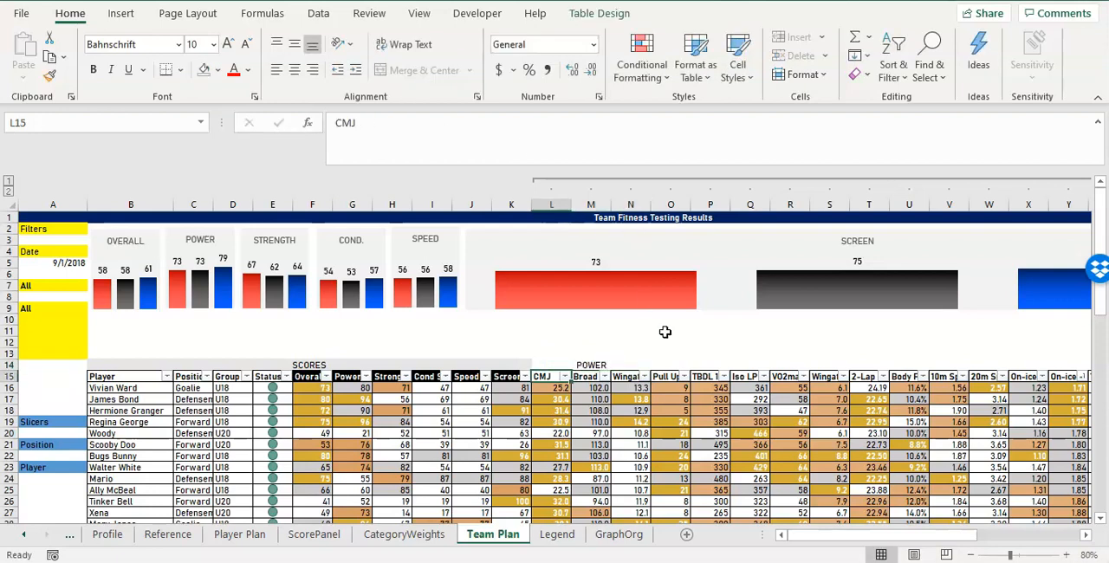
Merge and center cells O14:Q14 and enter the heading STRENGTH.
left_click_drag(674, 361, 750, 362)
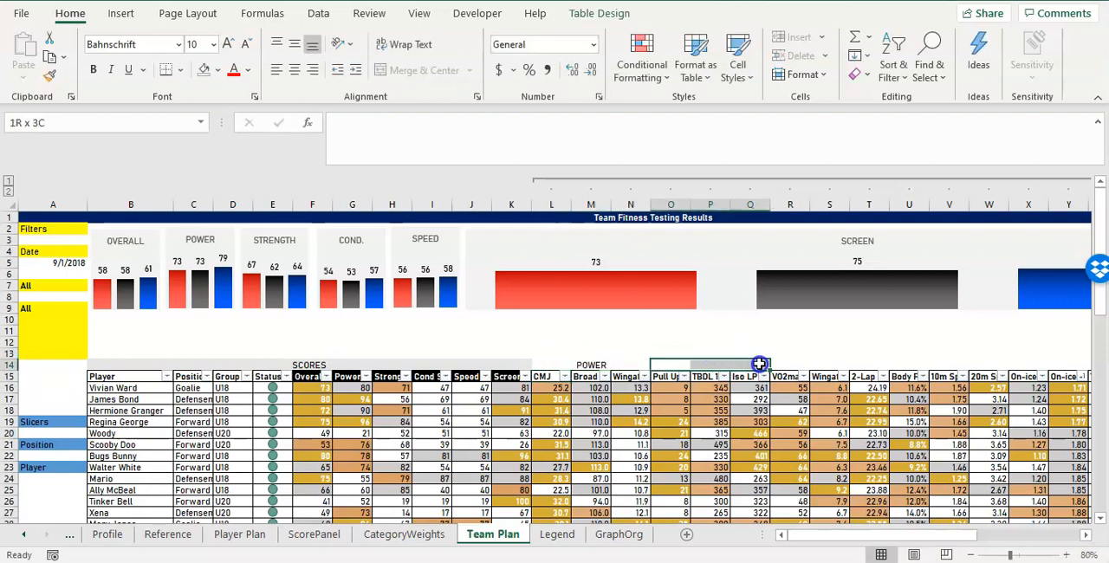
left_click(429, 72)
type("STRENGTH")
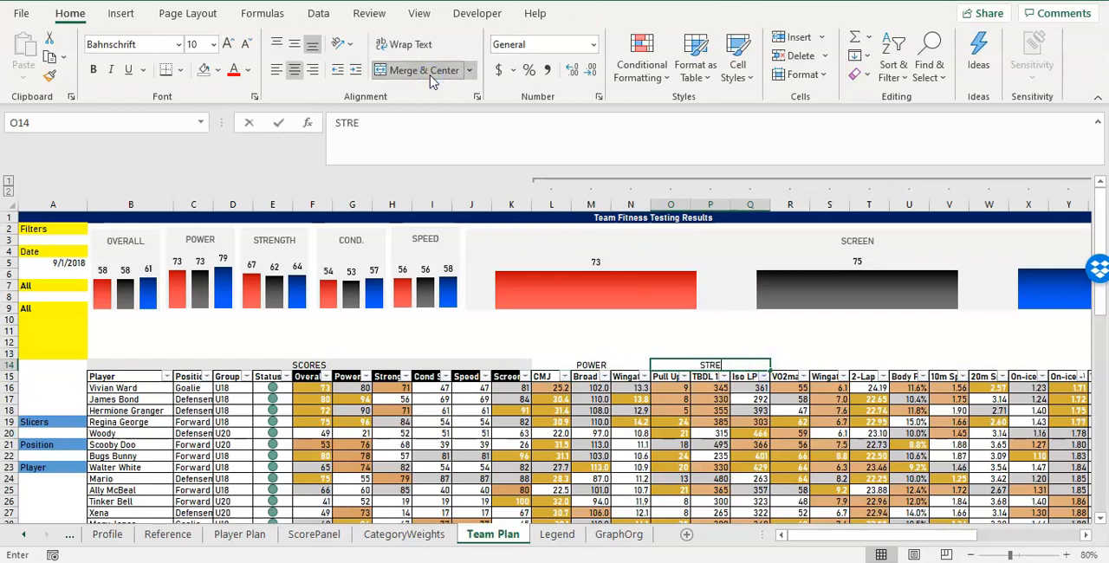
key("Return")
Merge and center cells R14:U14 and enter CONDITIONING+V14:Y14 as the heading.
left_click_drag(782, 364, 899, 363)
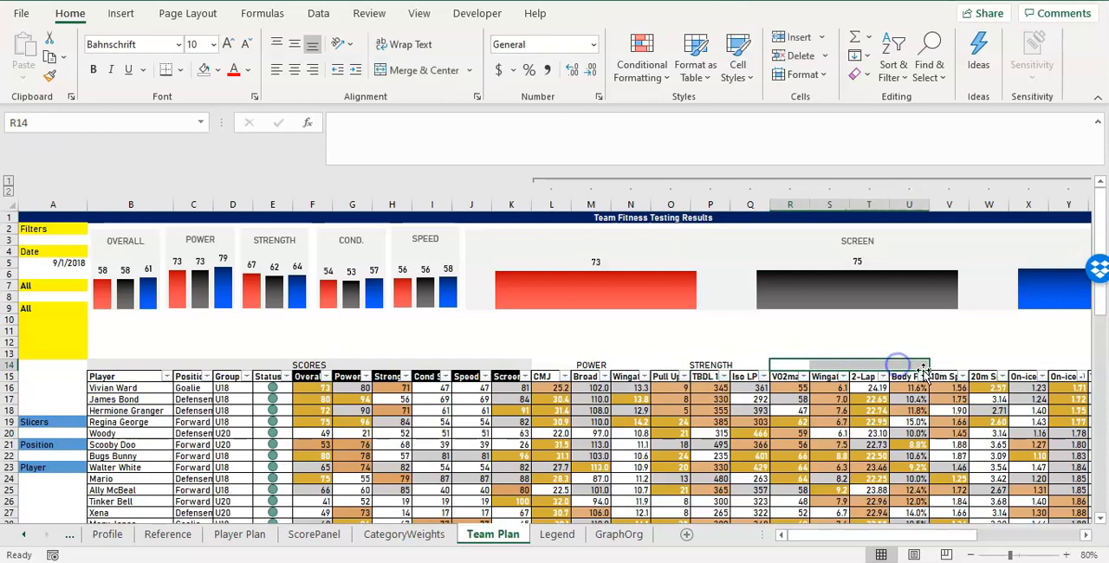
left_click(424, 73)
type("C")
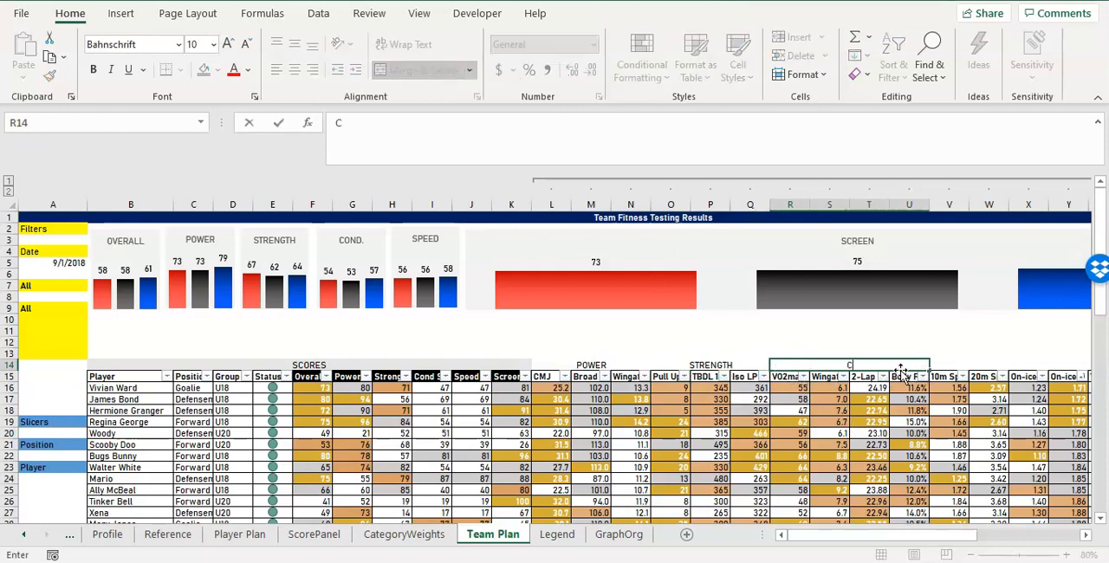
type("ONDITIONI")
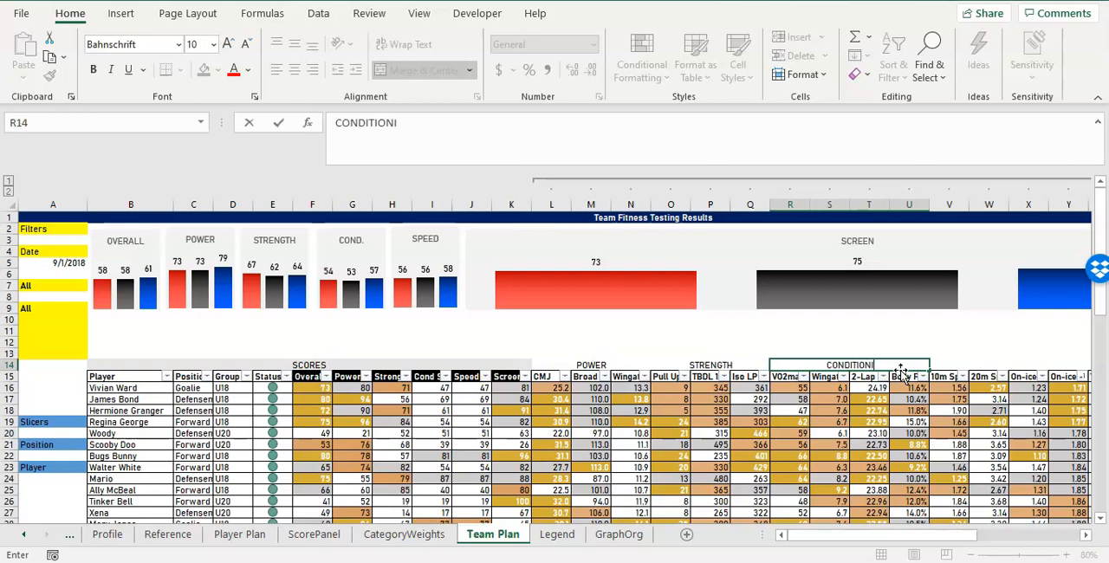
type("NG+")
left_click_drag(944, 365, 913, 365)
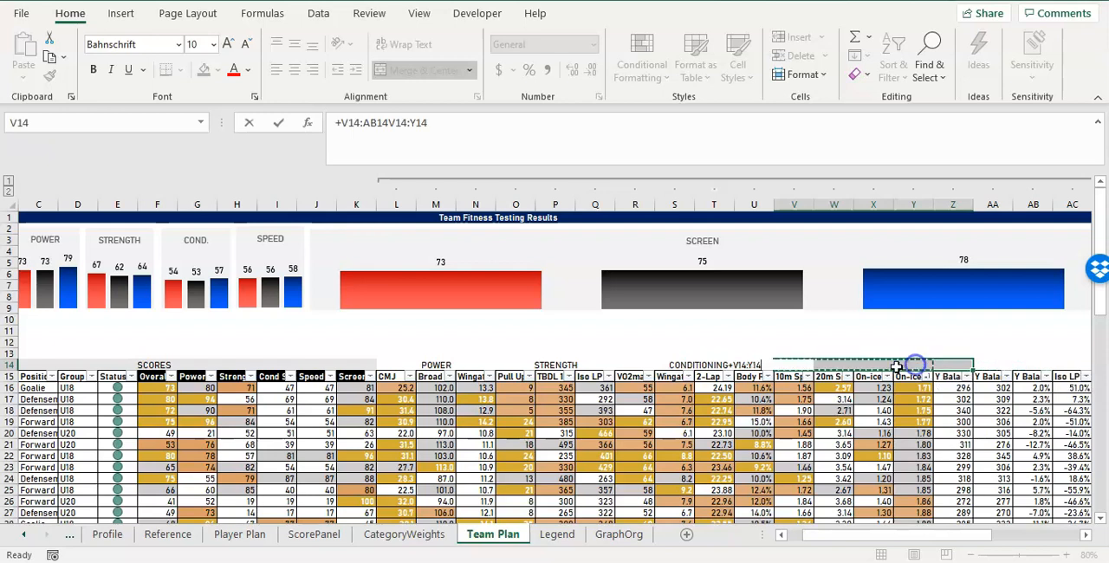
Correct the heading in merged cells R14:U14 to read CONDITIONING.
left_click(753, 342)
left_click(750, 356)
left_click(716, 361)
key("Escape")
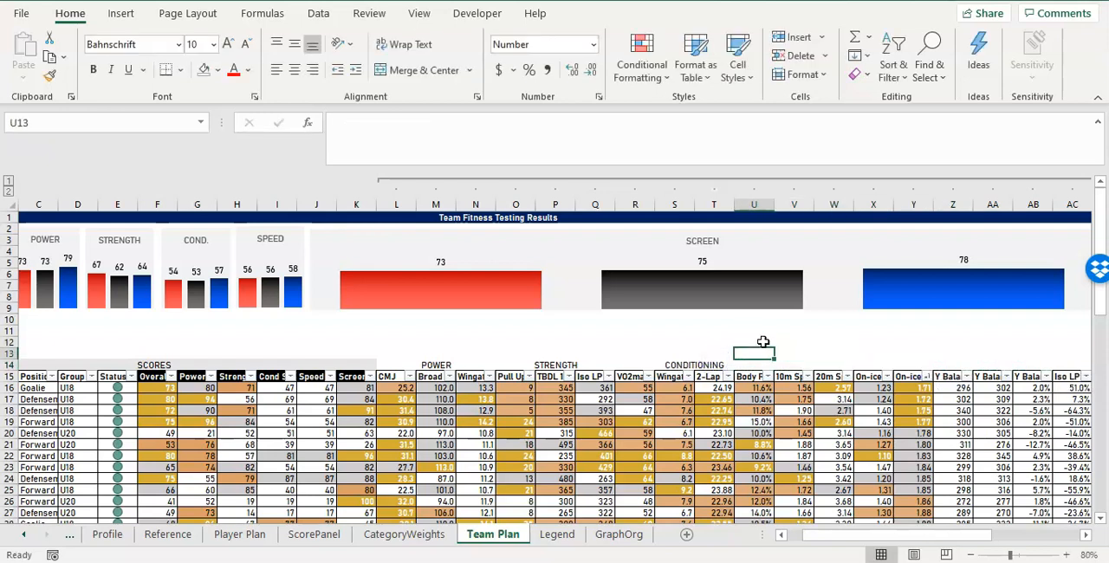
Merge and center cells V14:Y14 and enter the heading SPEED.
left_click(718, 362)
left_click_drag(787, 362, 906, 365)
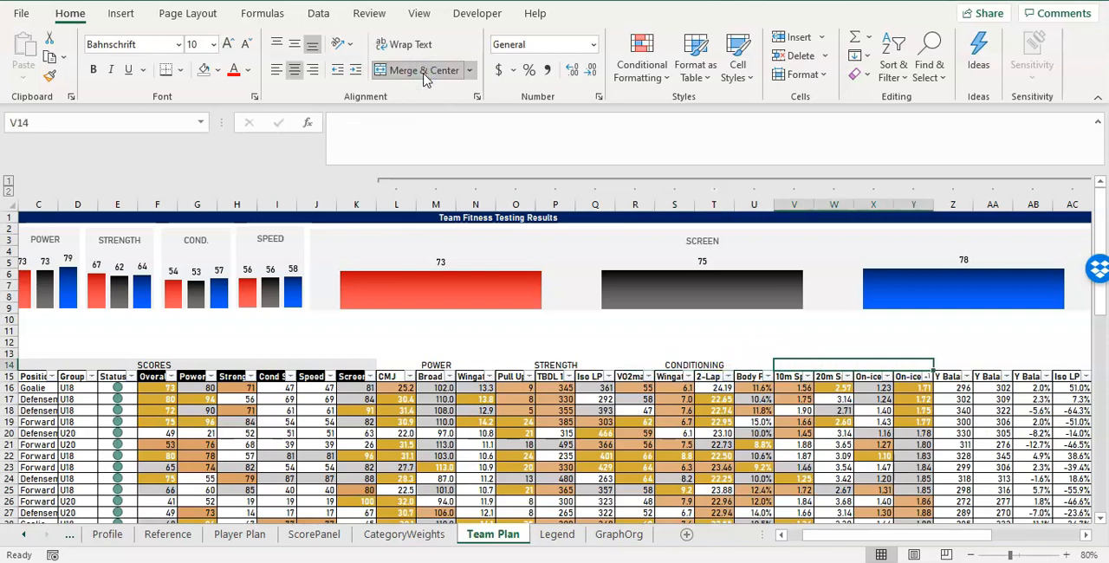
type("SPE")
key("Tab")
Merge and center cells Z14:AC14 and enter the heading SCREEN.
mouse_move(960, 361)
left_mouse_down()
mouse_move(1083, 355)
mouse_move(948, 364)
left_mouse_up()
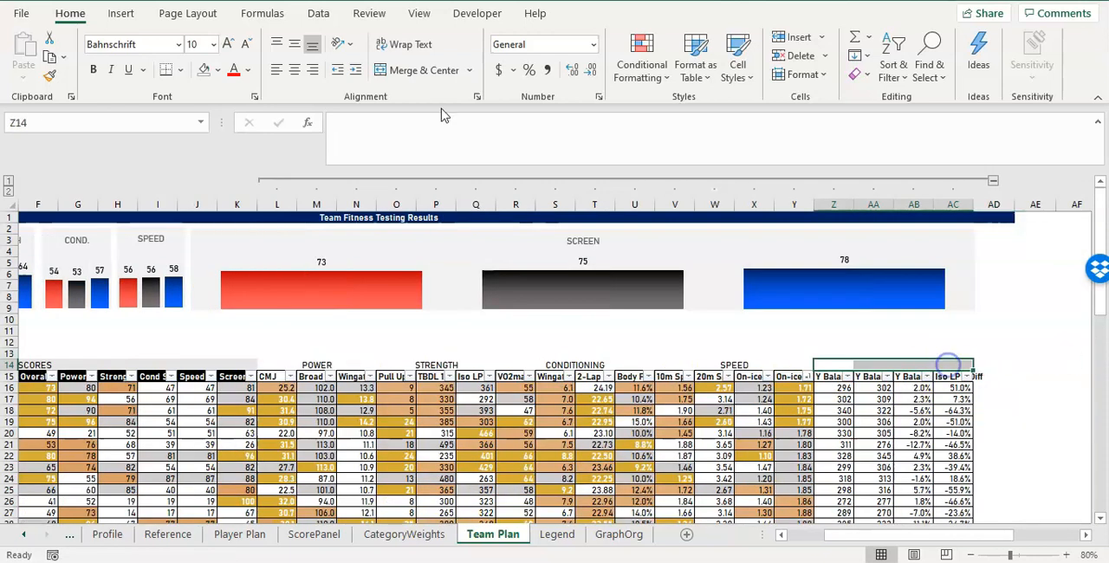
left_click(394, 71)
type("SCREEN")
key("Return")
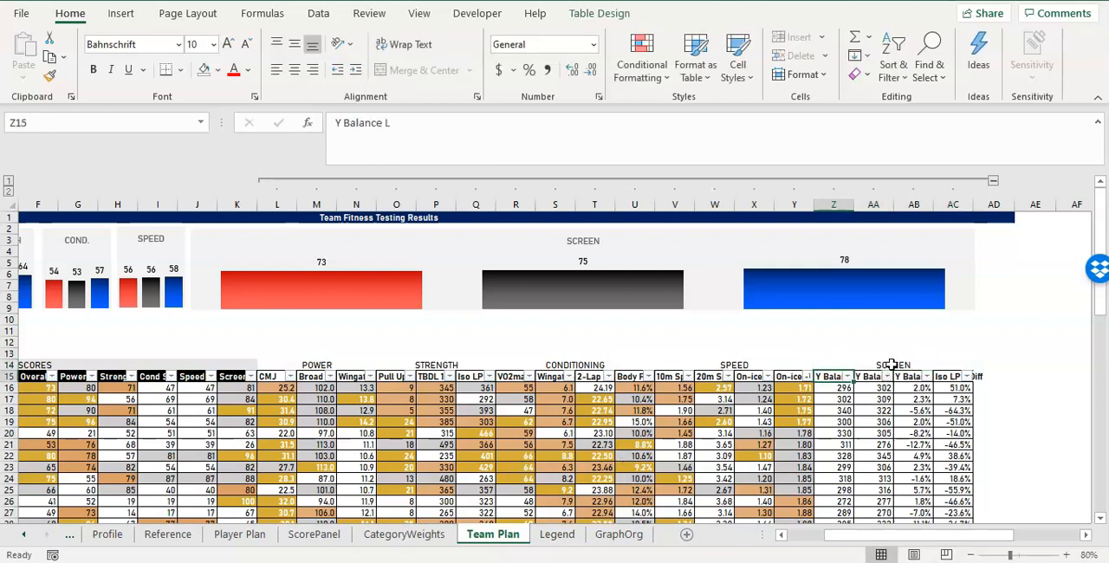
Increase the height of row 14, which holds the merged category headings.
left_click_drag(892, 358, 211, 360)
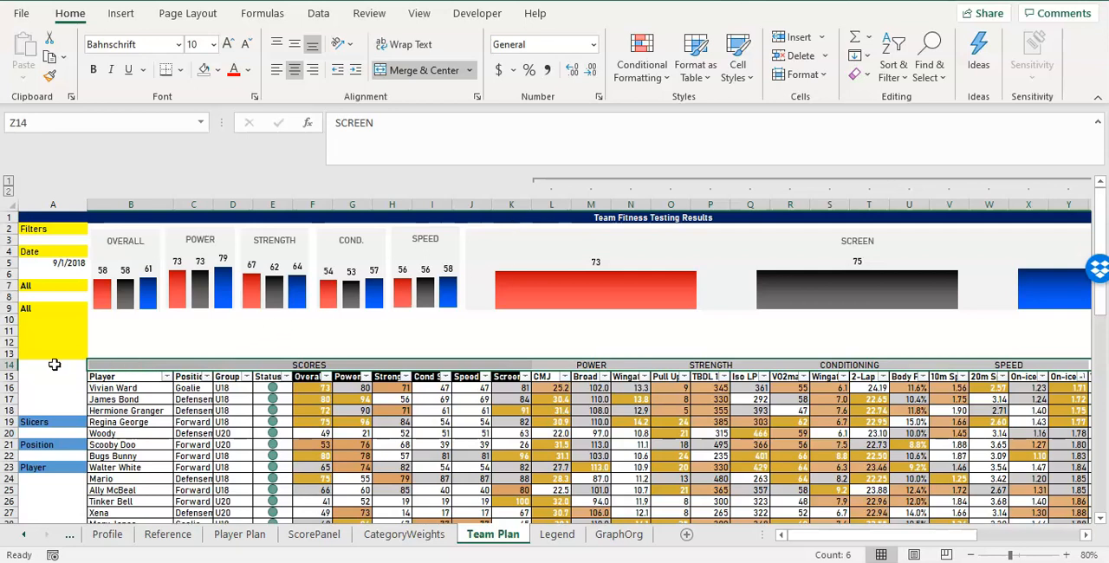
right_click(12, 366)
left_click(72, 304)
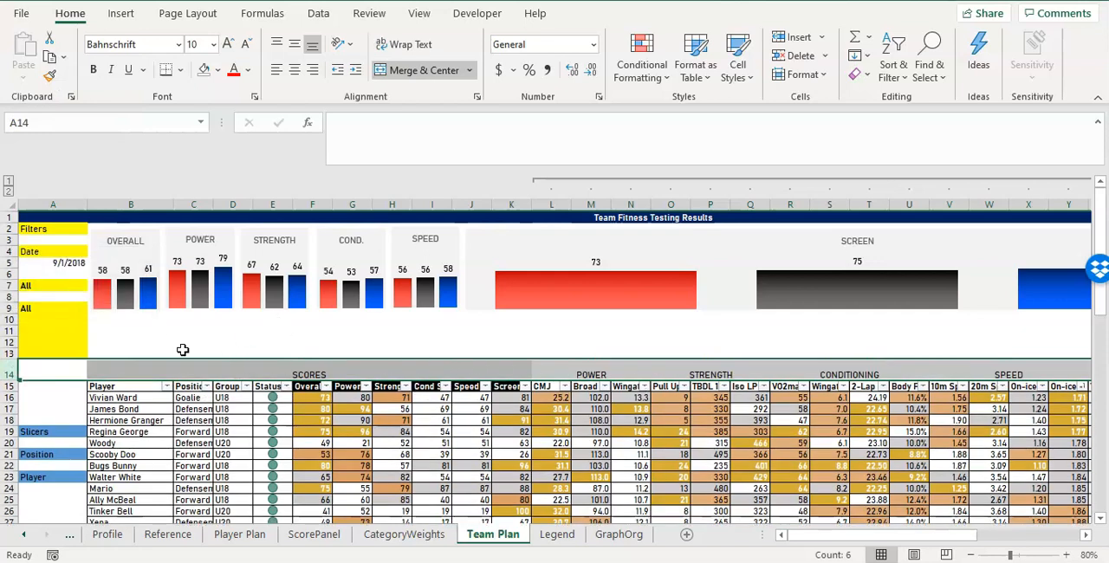
left_click_drag(203, 331, 247, 343)
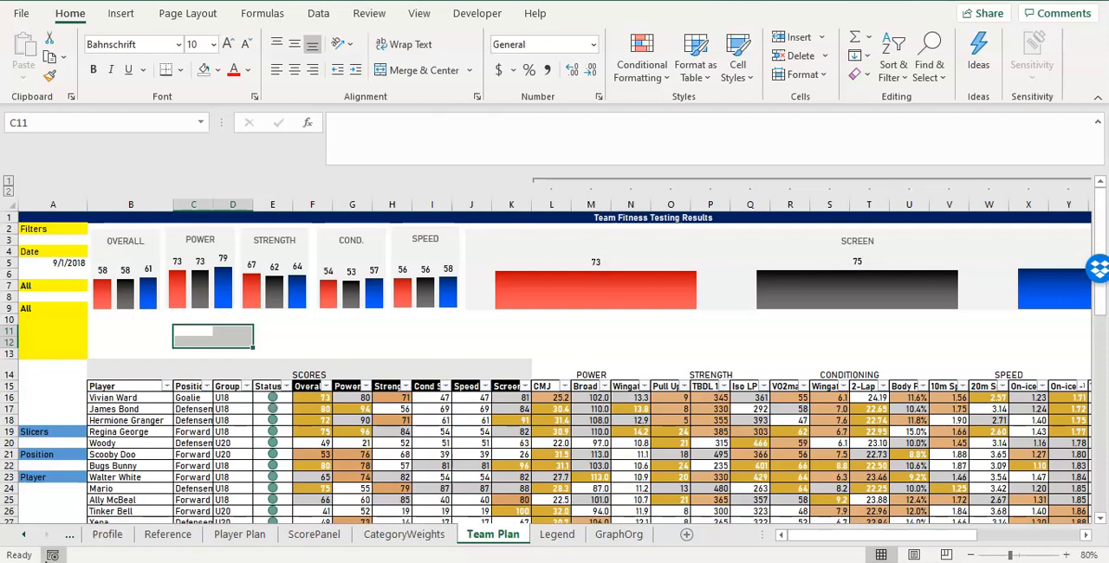
Keep the SCREEN chart's property at Move and size with cells, and collapse the grouped test columns L:AC.
left_click(536, 229)
right_click(574, 233)
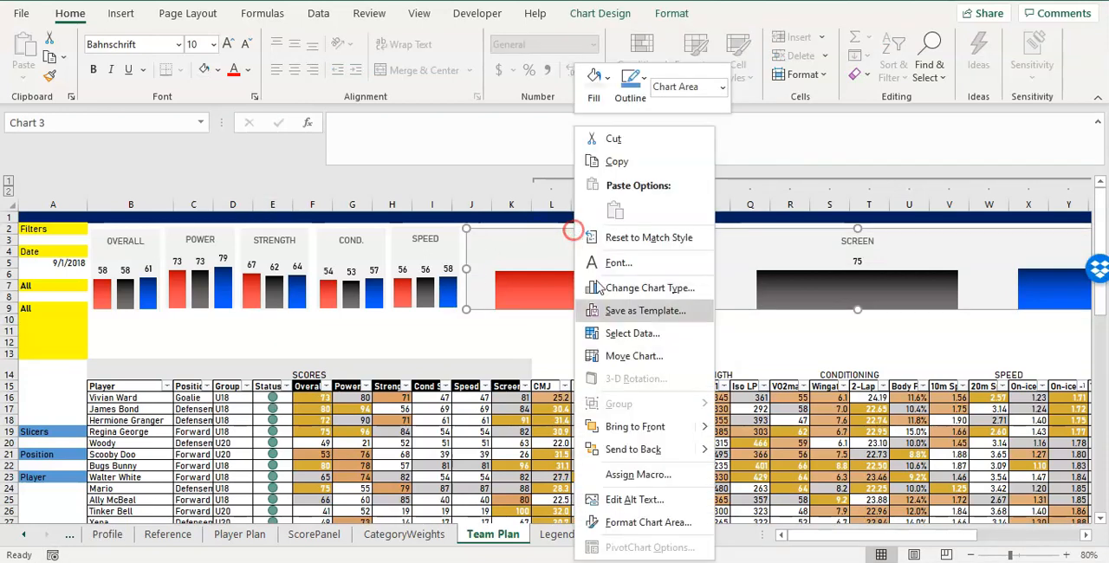
left_click(666, 523)
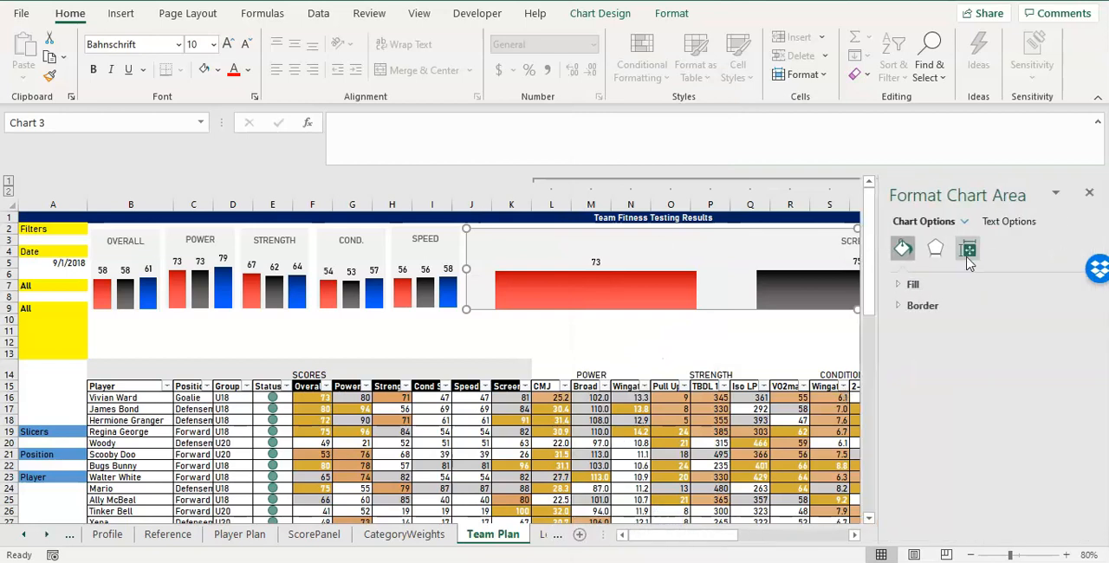
left_click(969, 249)
scroll(957, 459, "down", 2)
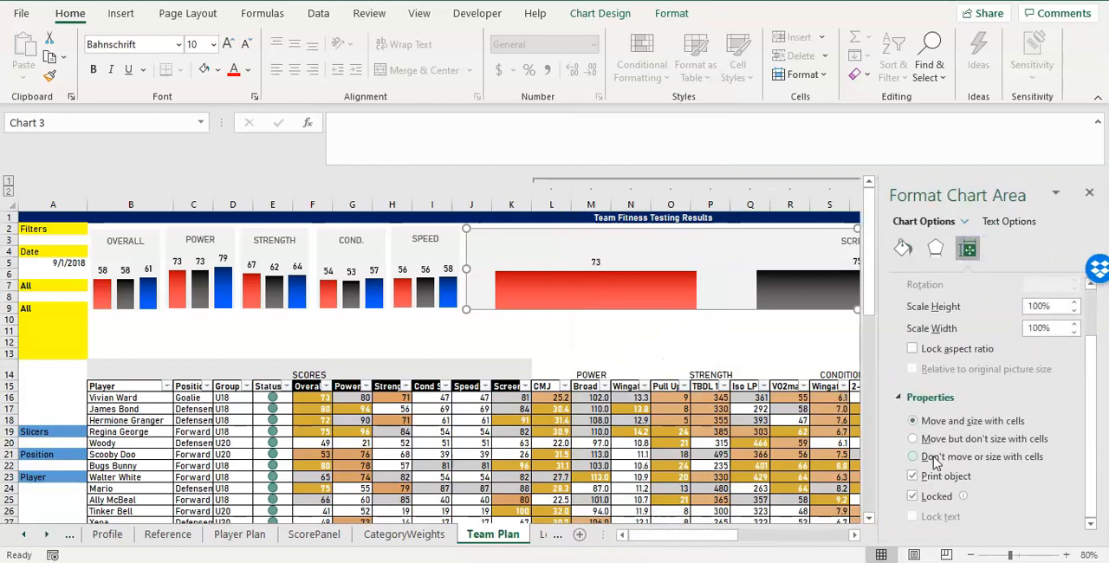
left_click(942, 422)
left_click(1088, 192)
left_click(536, 184)
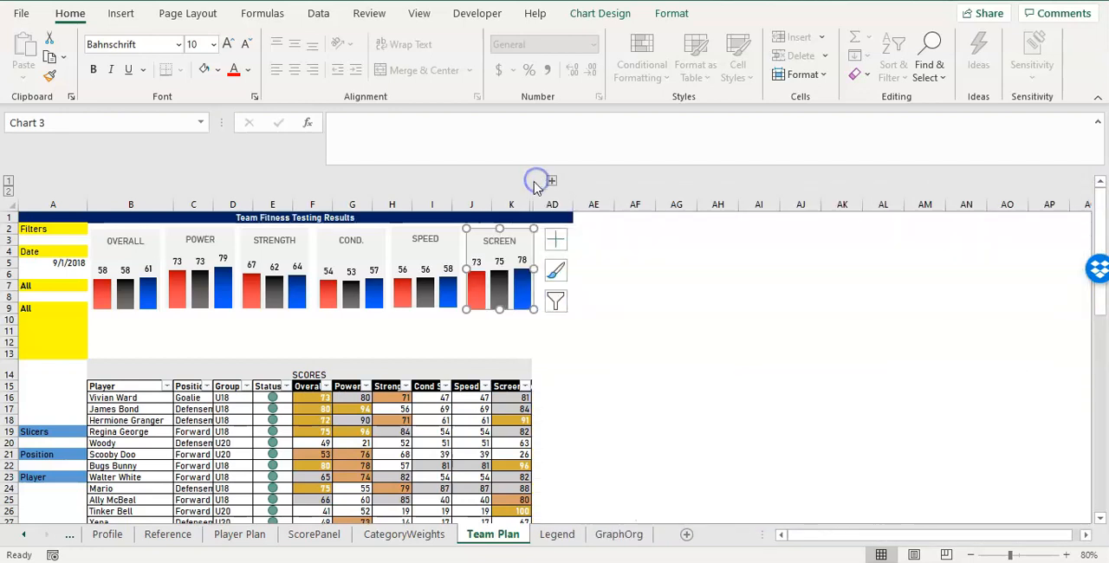
Set the SCREEN chart to Don't move or size with cells, and expand the grouped test columns again.
right_click(518, 252)
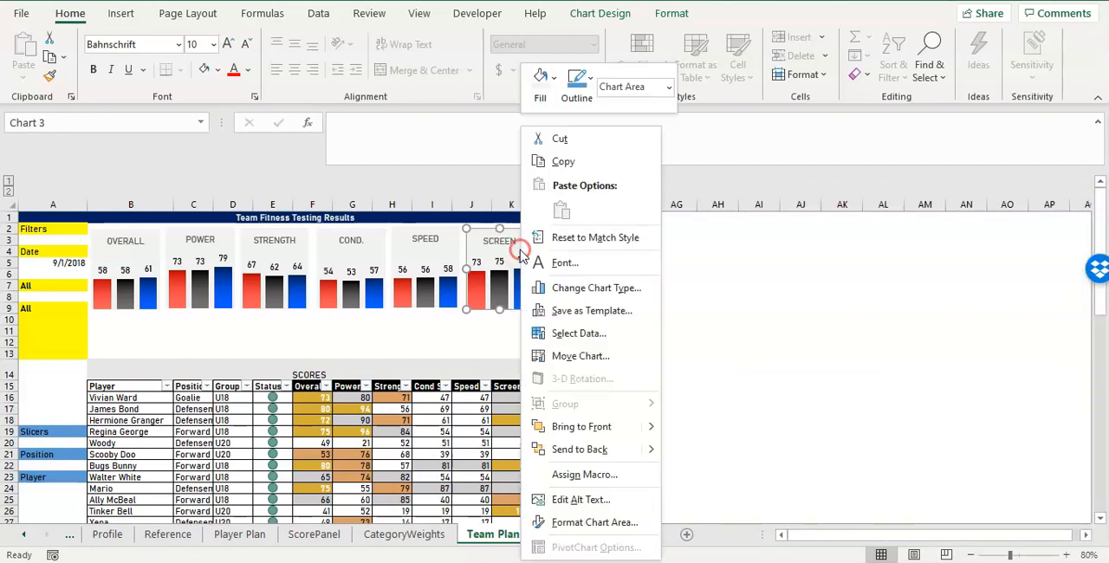
left_click(600, 523)
left_click(967, 248)
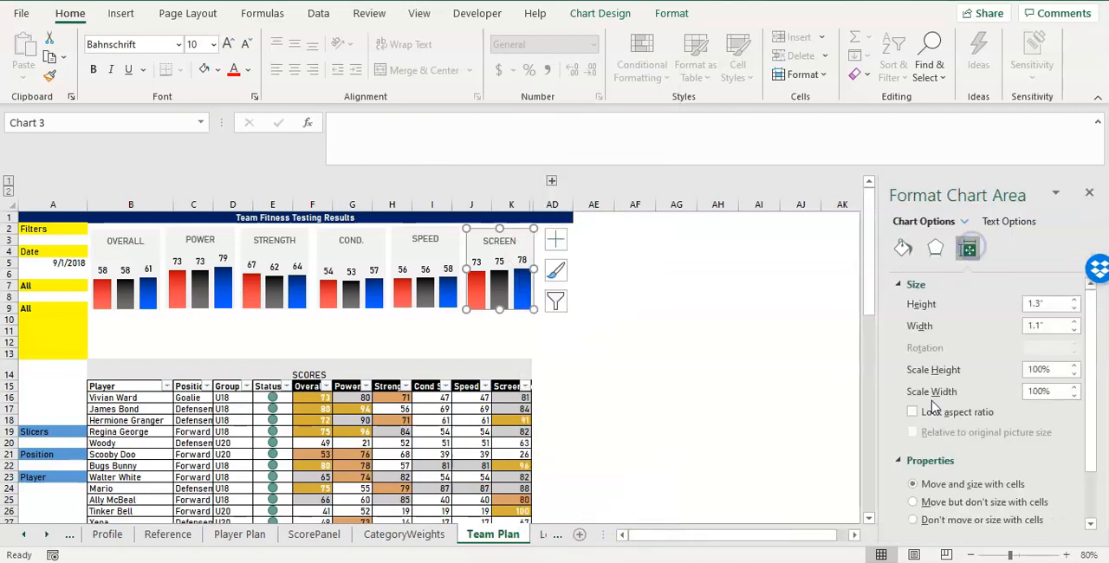
scroll(935, 464, "down", 2)
left_click(935, 461)
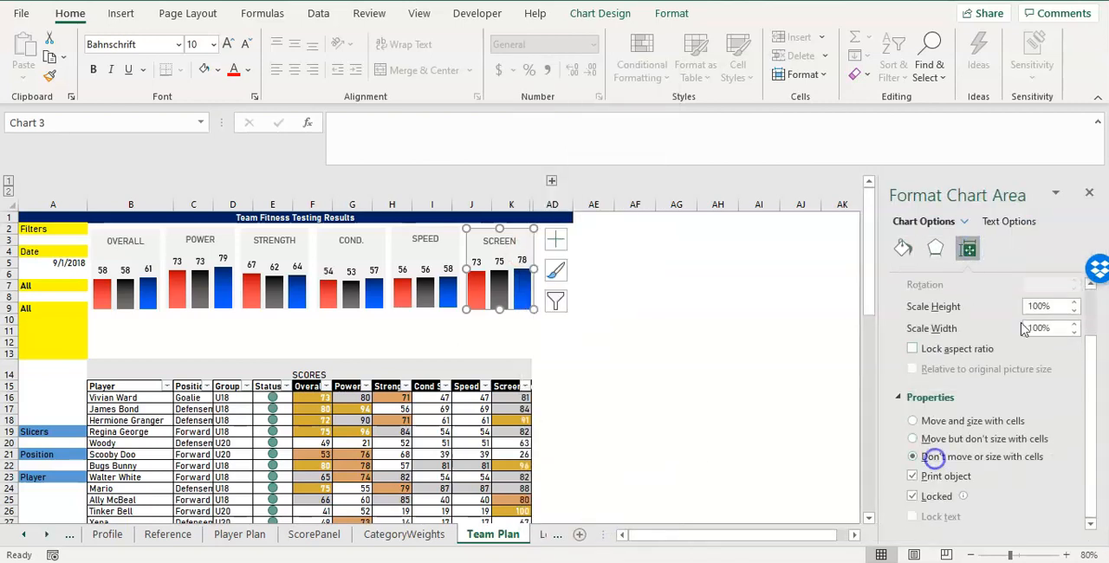
left_click(1089, 192)
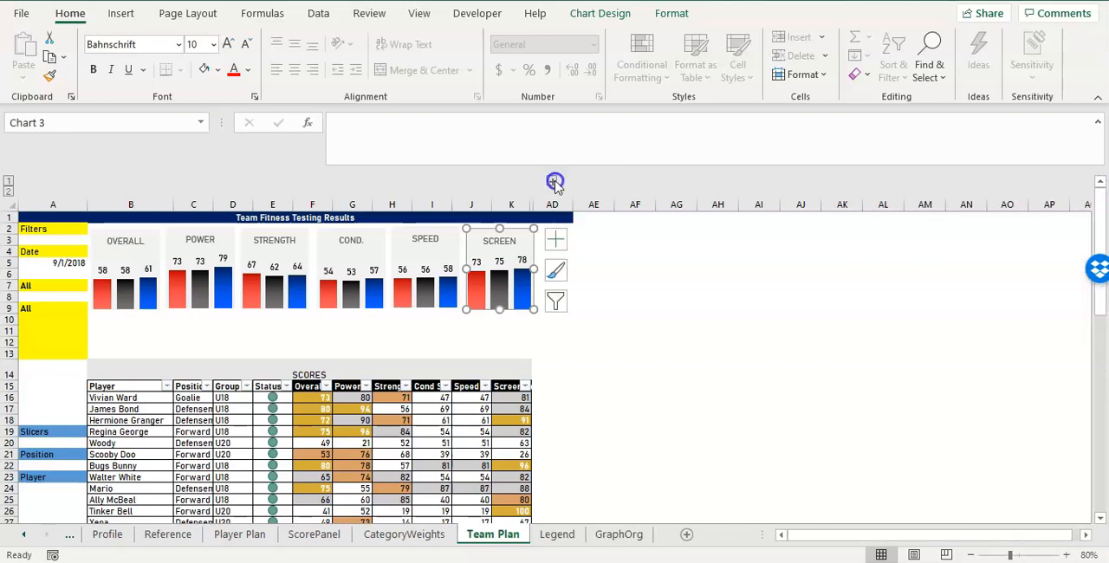
scroll(554, 182, "right", 3)
left_click_drag(349, 249, 1020, 337)
left_click(1029, 342)
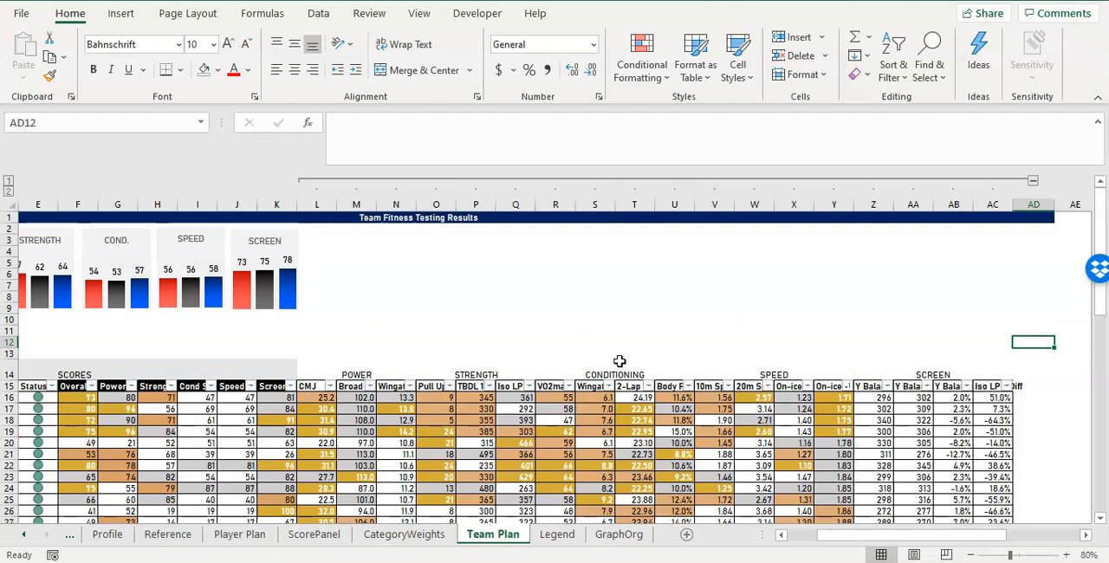
Make the category headings in B14:AC14 bold and align them vertically to the middle.
left_click_drag(870, 535, 858, 535)
left_click(121, 370)
left_click_drag(121, 370, 950, 376)
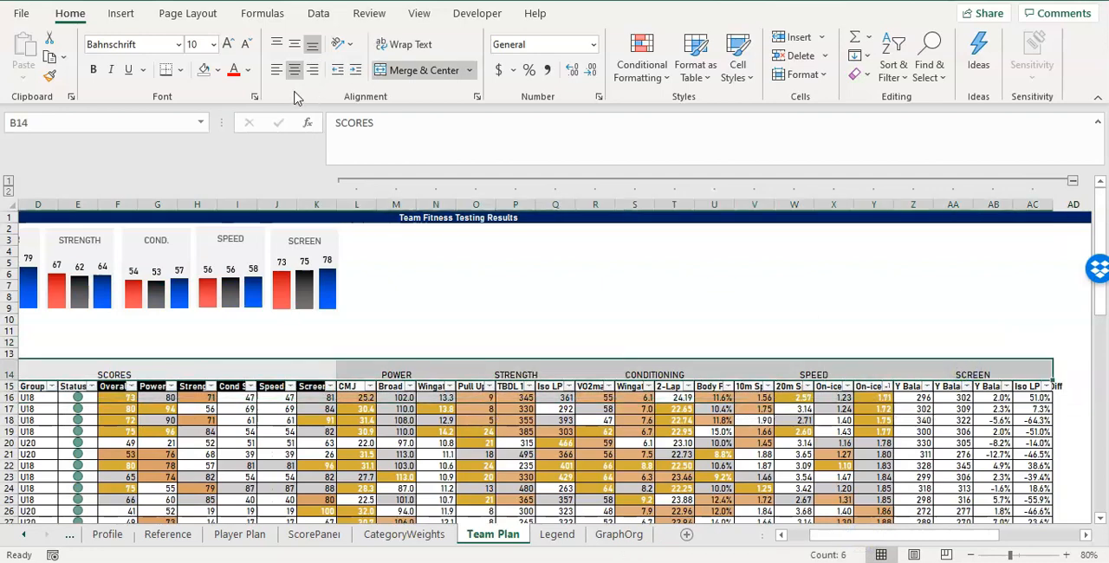
key("ctrl+z")
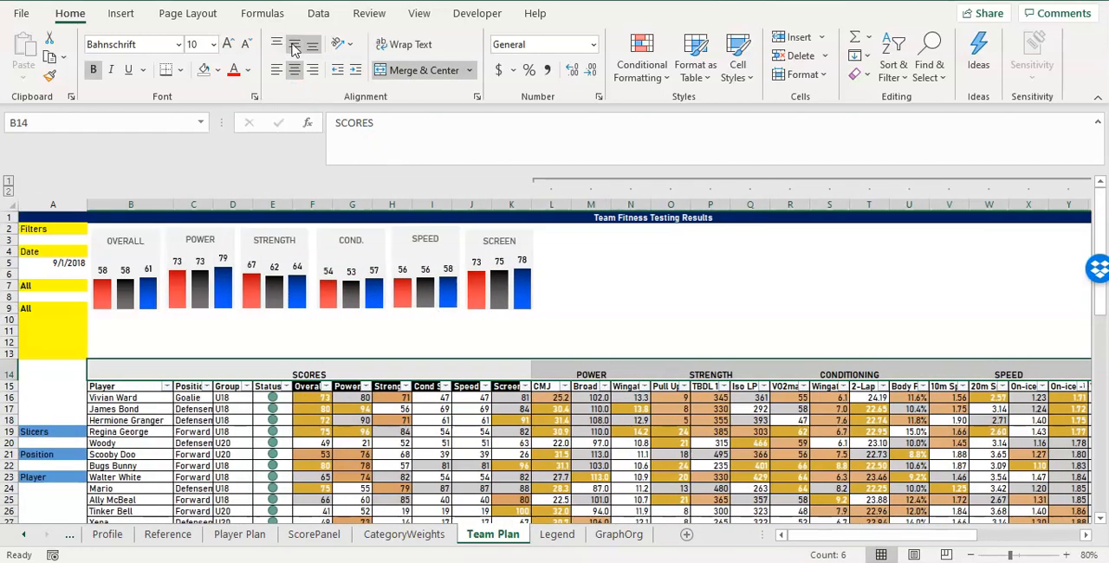
left_click(294, 45)
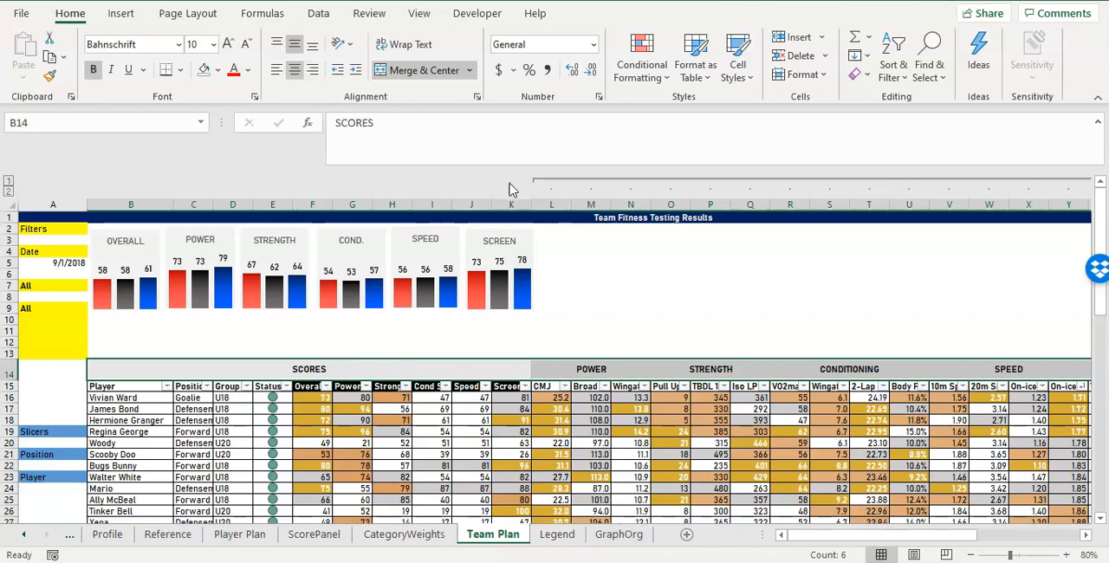
Give the category headings in B14:AC14 a near-black fill and white text.
left_click(217, 71)
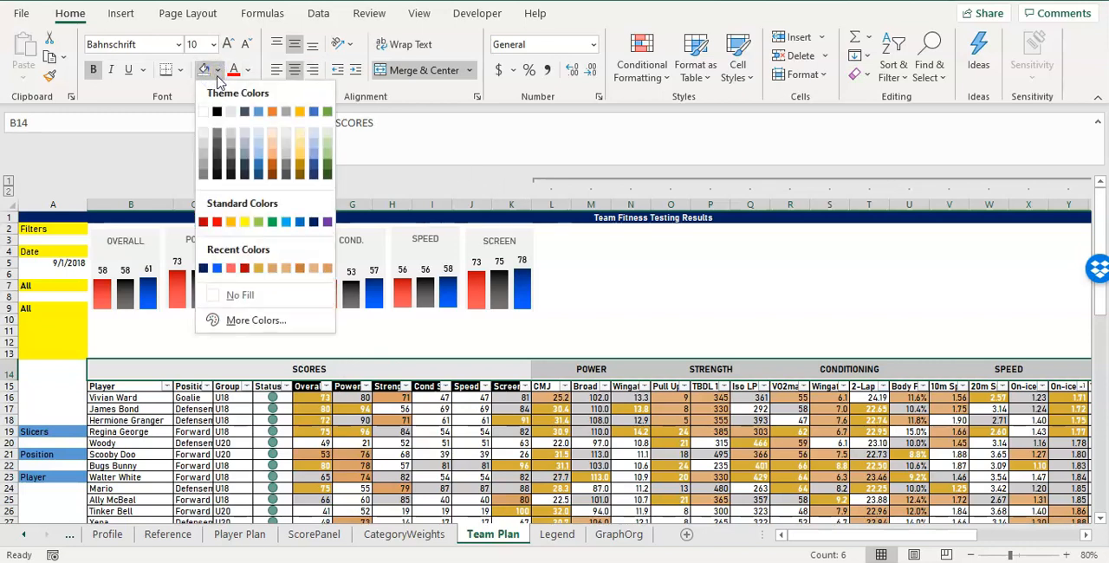
left_click(230, 176)
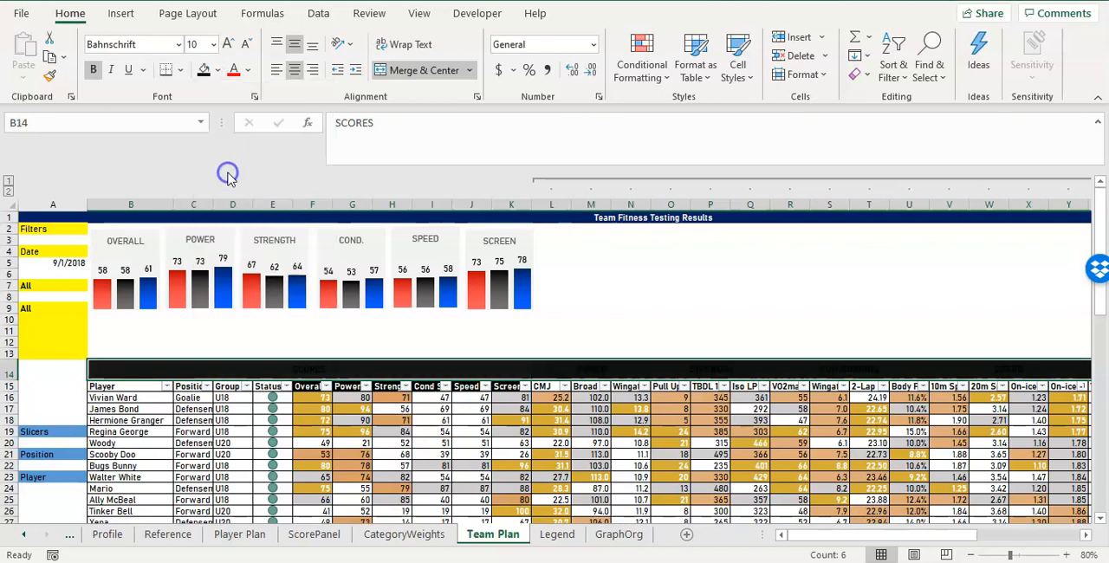
left_click(248, 76)
left_click(234, 136)
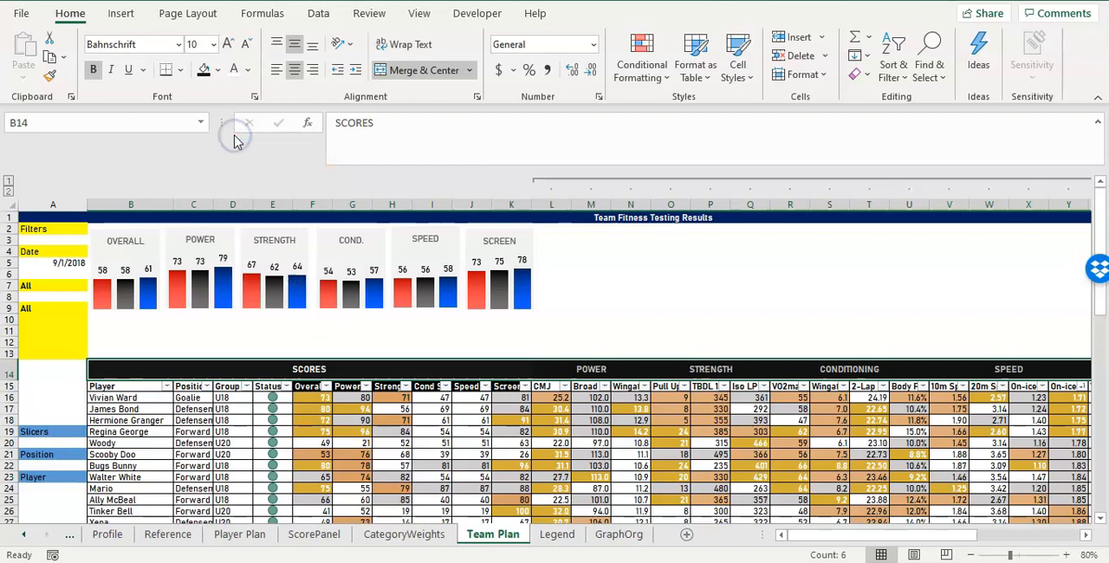
Fill the POWER block L14:N15 with White, Background 1, Darker 5%, and make the POWER heading text black.
left_click(591, 364)
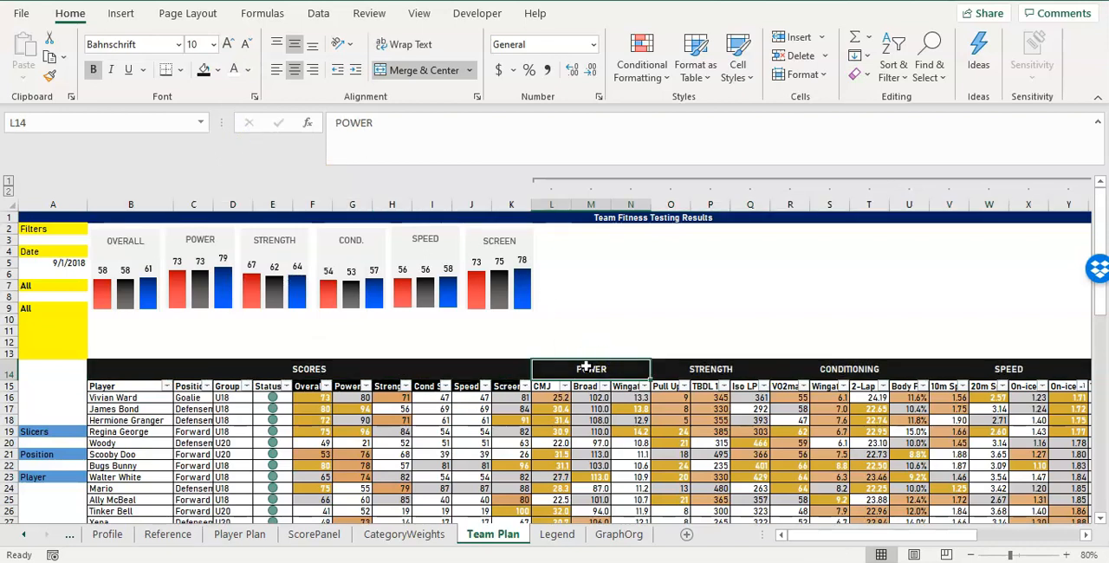
left_click_drag(588, 374, 590, 390)
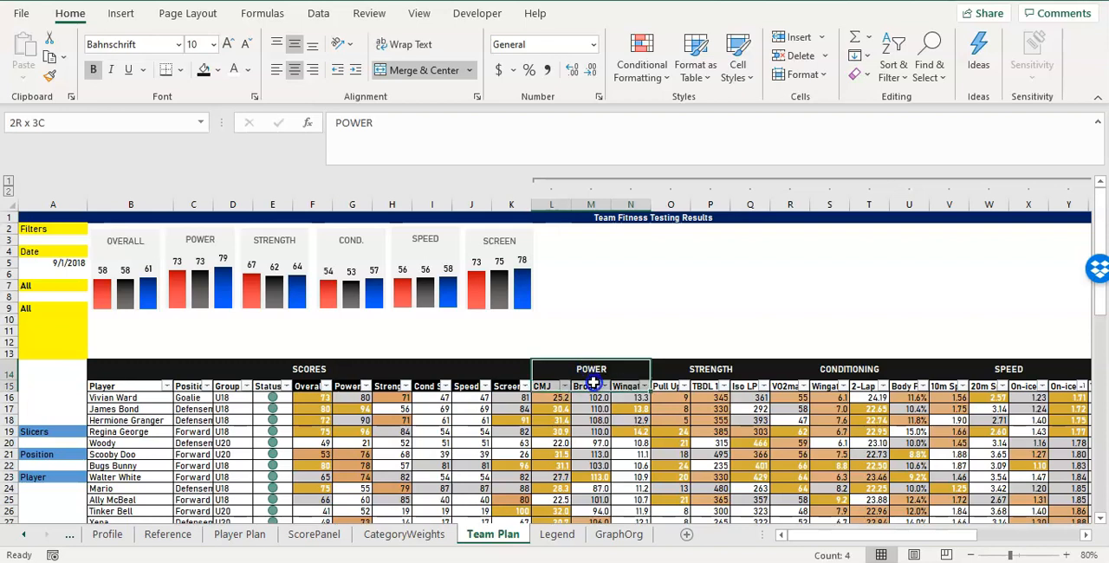
left_click(219, 69)
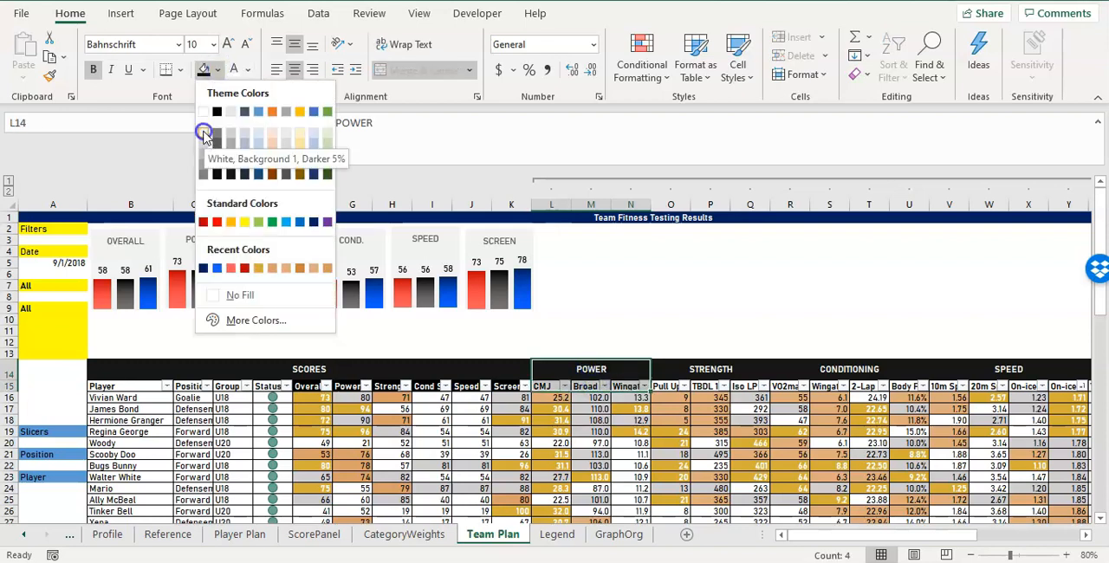
left_click(204, 132)
left_click(247, 69)
left_click(245, 134)
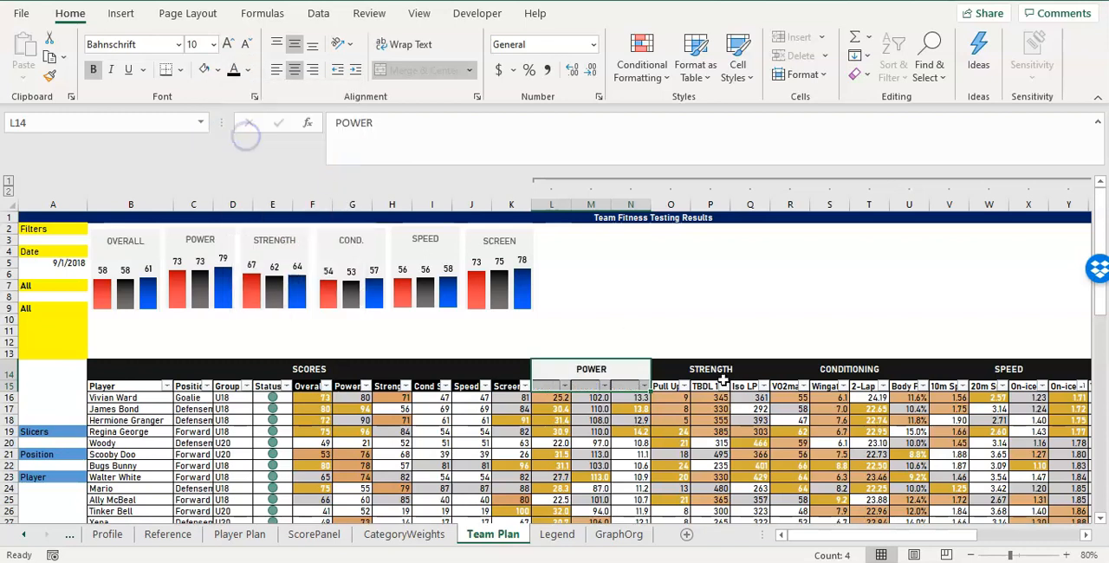
Set the font color of the test headers in L15:N15 and the POWER heading to the darkest black shade.
left_click_drag(541, 386, 638, 384)
left_click(229, 69)
left_click(247, 70)
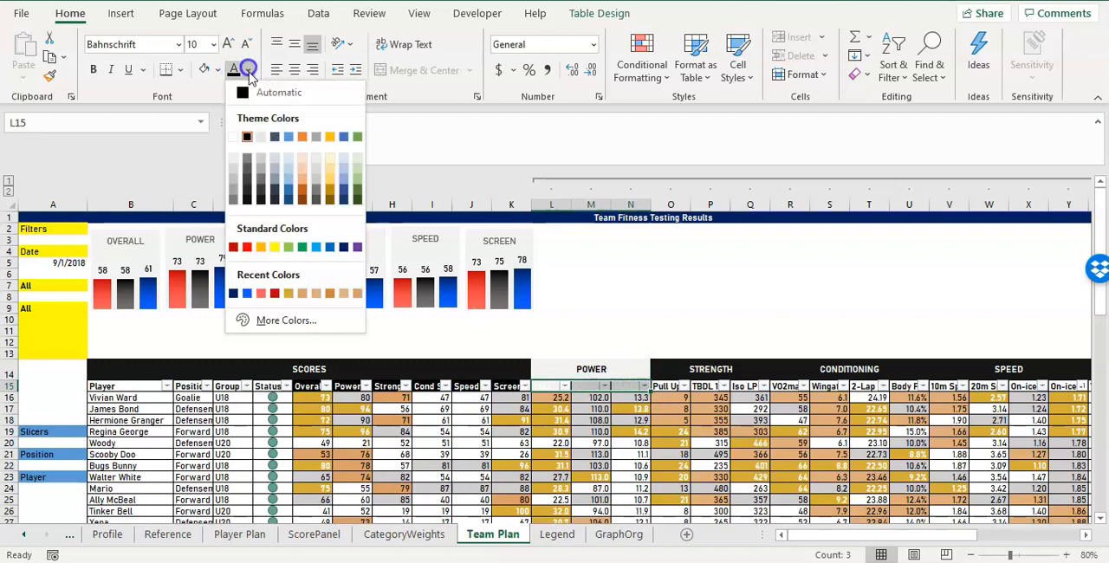
left_click(246, 197)
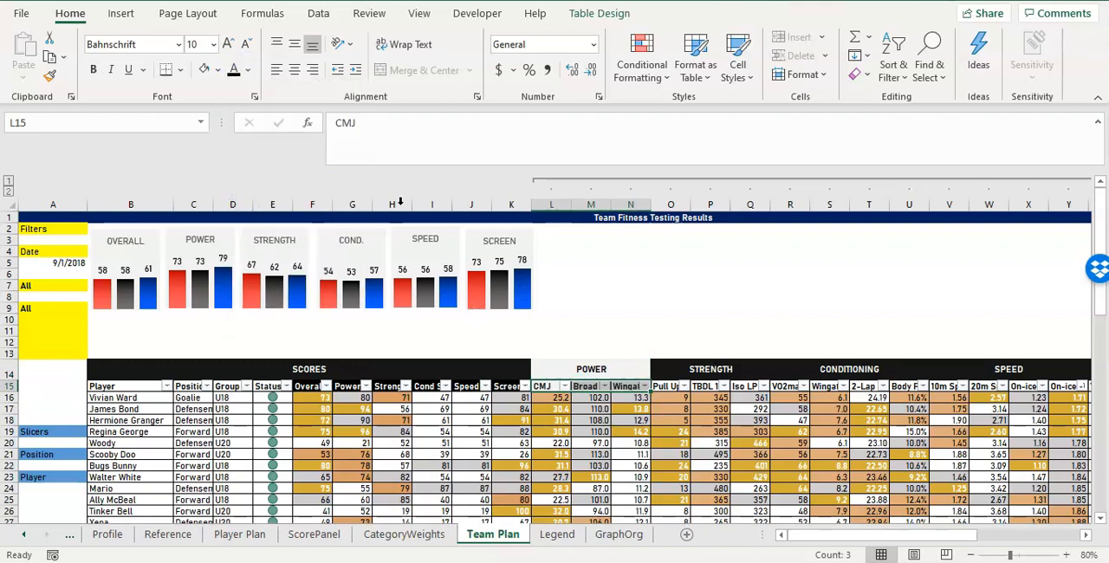
left_click_drag(617, 369, 624, 388)
left_click(231, 70)
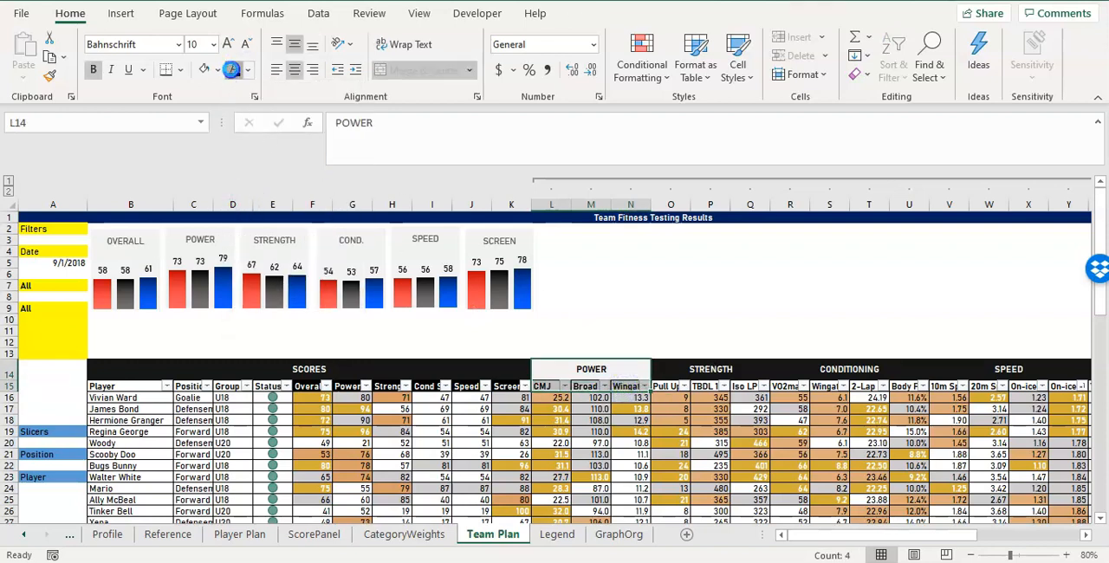
Fill the STRENGTH block O14:Q15 with a slightly darker light gray and apply the near-black font color.
left_click_drag(701, 364, 710, 383)
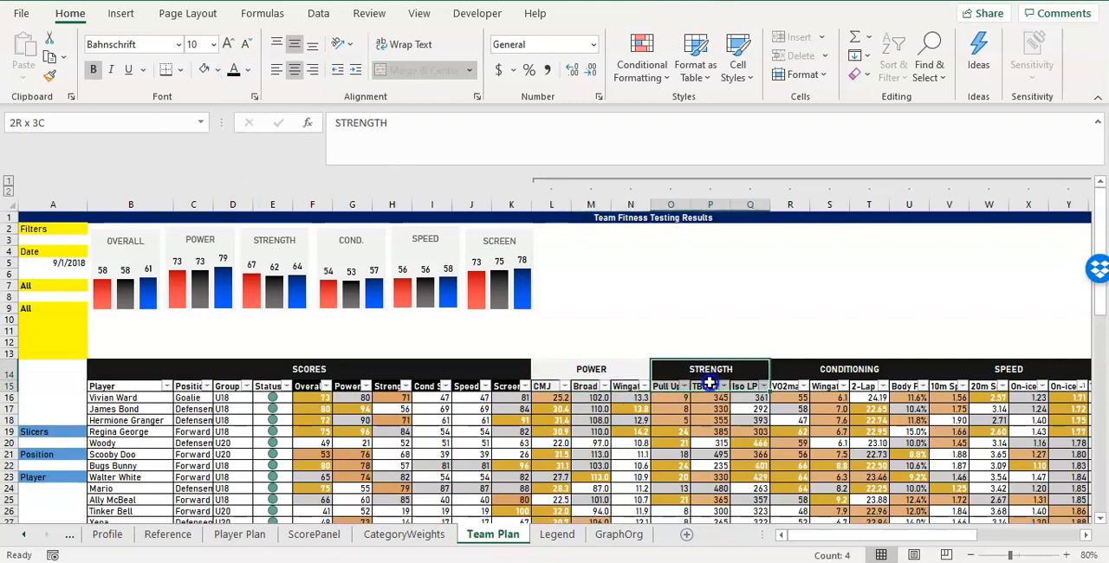
left_click(218, 69)
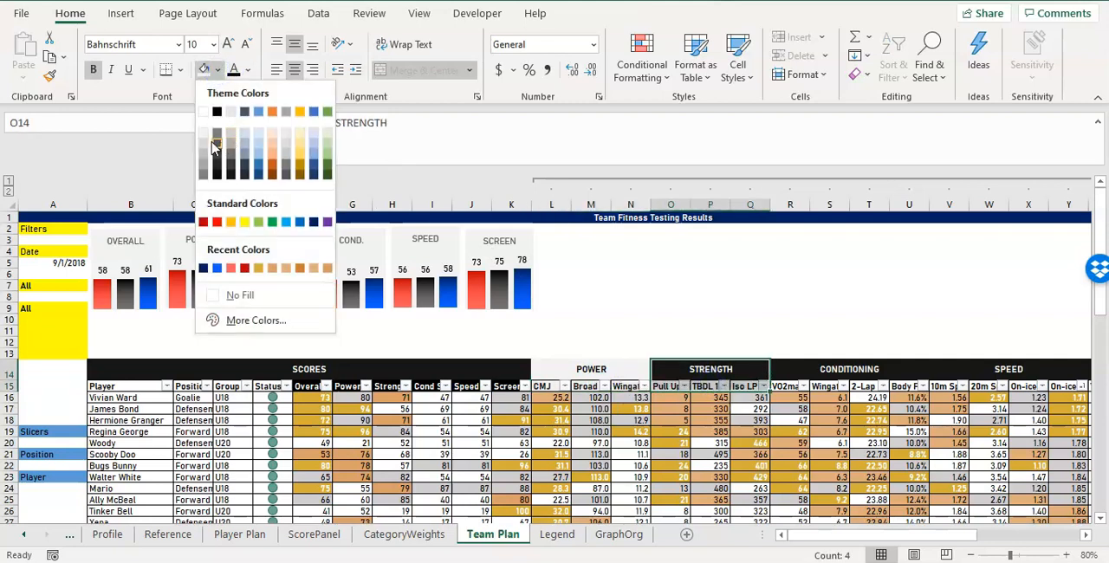
left_click(207, 147)
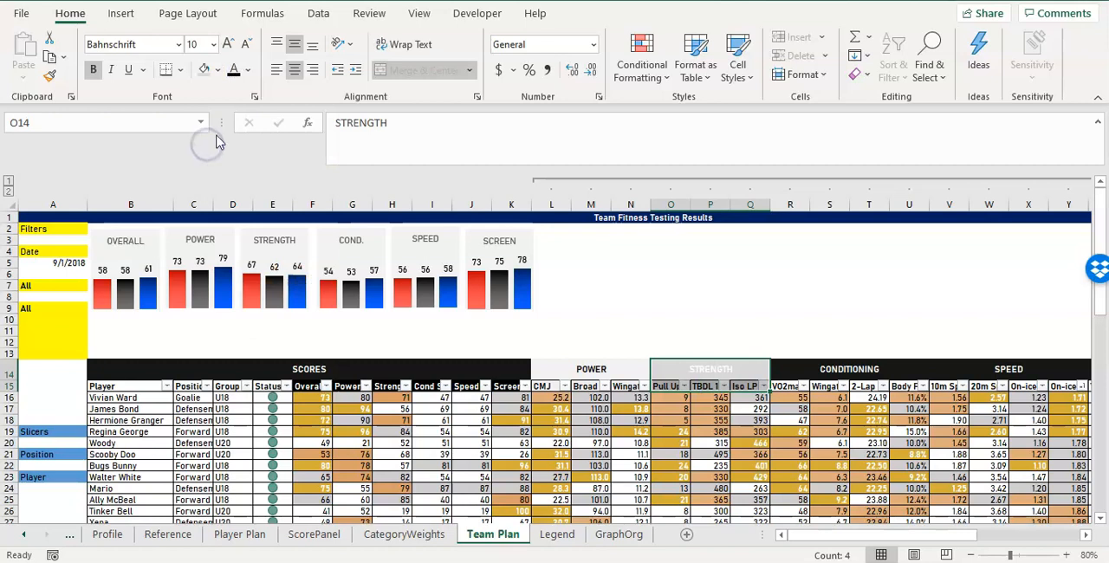
left_click(235, 70)
left_click(736, 296)
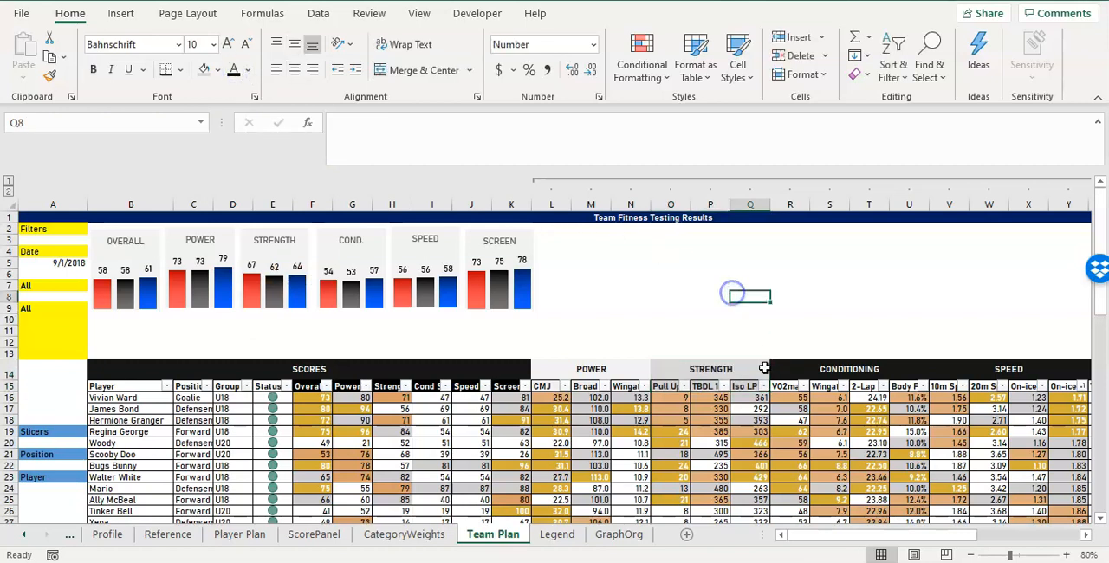
Fill the CONDITIONING block R14:U15 with the lightest gray and apply the near-black font color.
left_click_drag(769, 367, 817, 386)
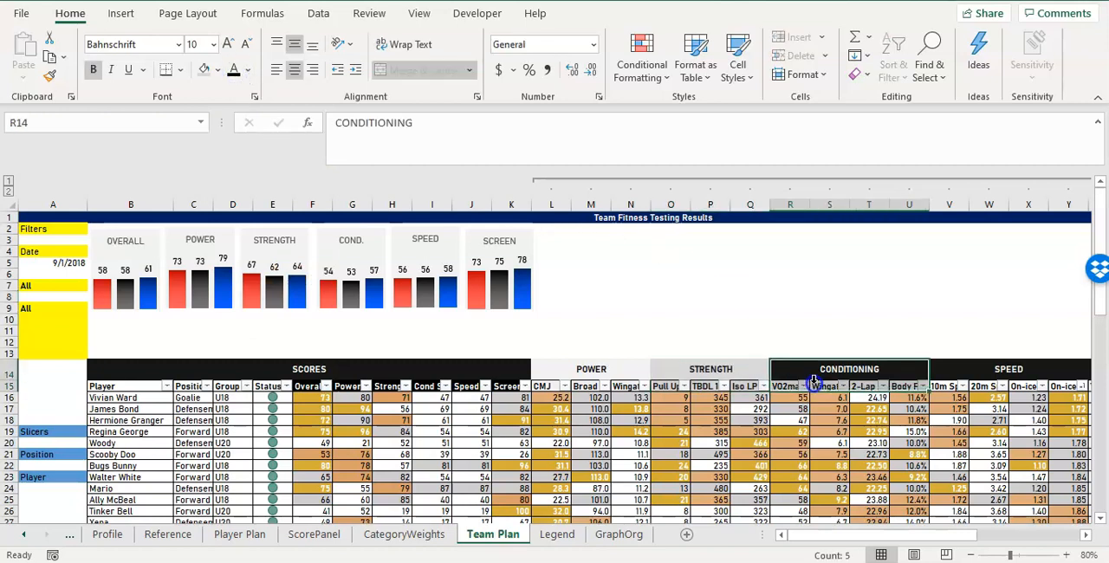
left_click(215, 71)
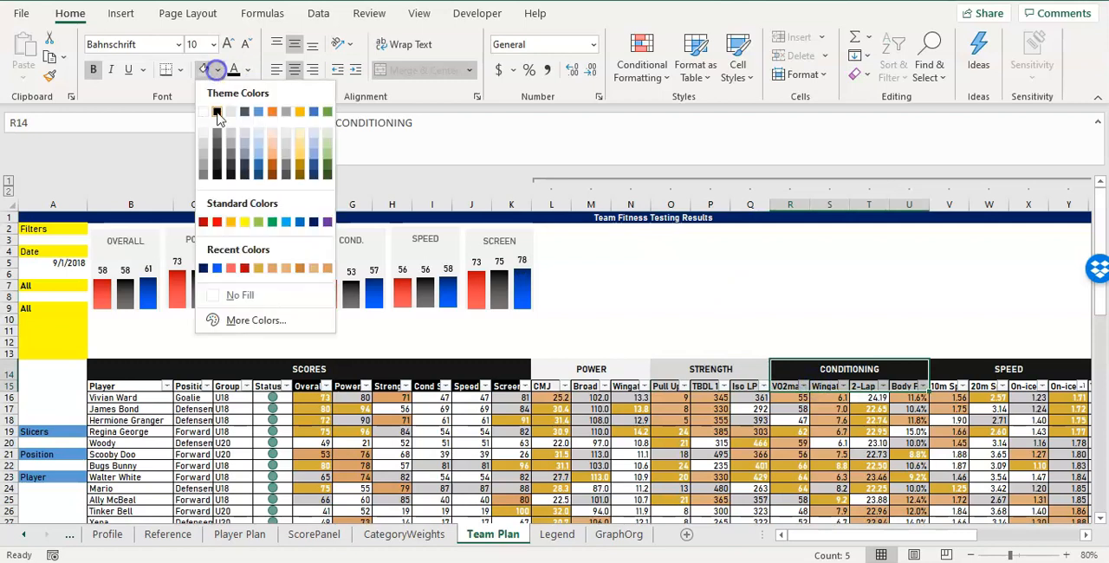
left_click(206, 134)
left_click(234, 71)
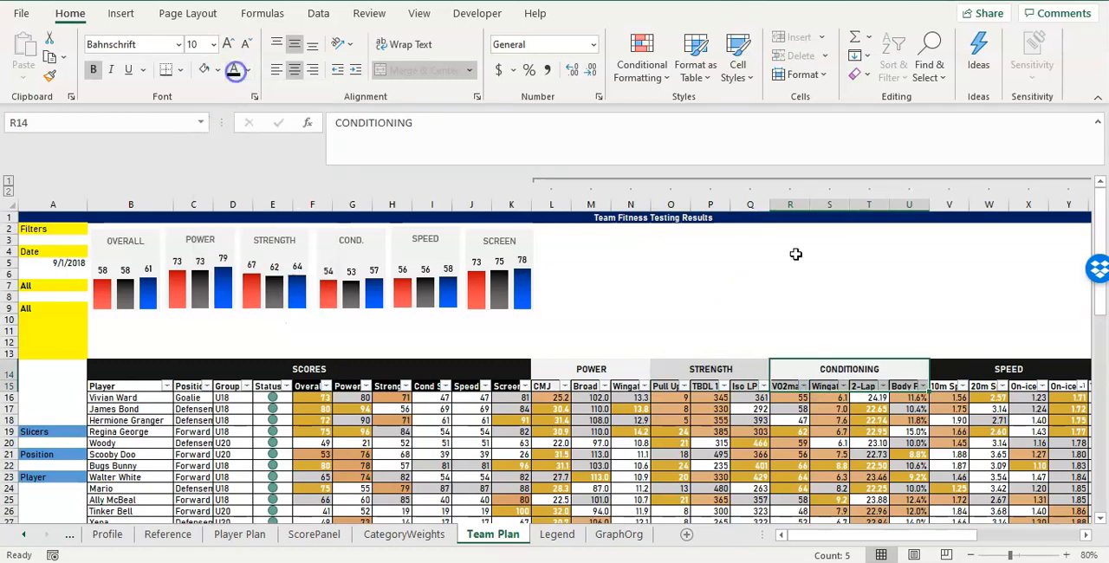
Fill the SPEED block V14:Y15 with a light gray slightly darker than the CONDITIONING block and apply the near-black font color.
left_click_drag(1004, 367, 1011, 382)
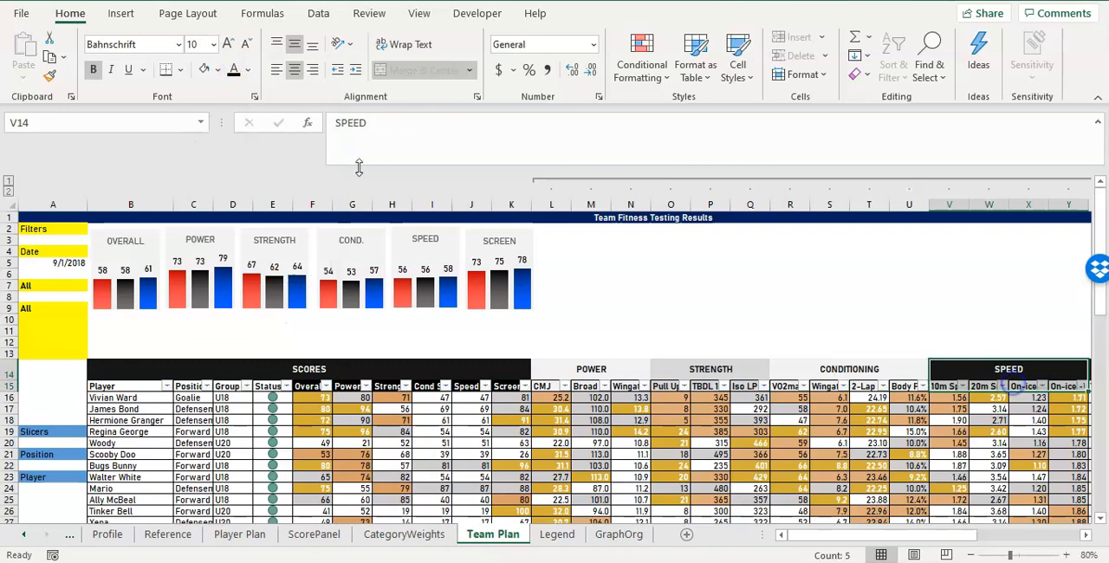
left_click(217, 70)
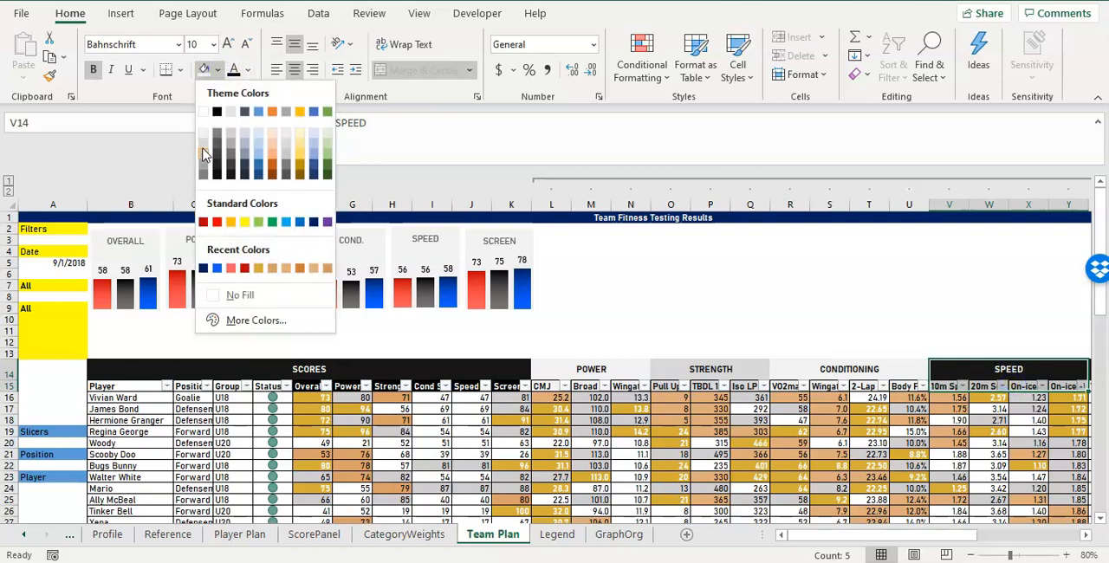
left_click(205, 154)
left_click(234, 71)
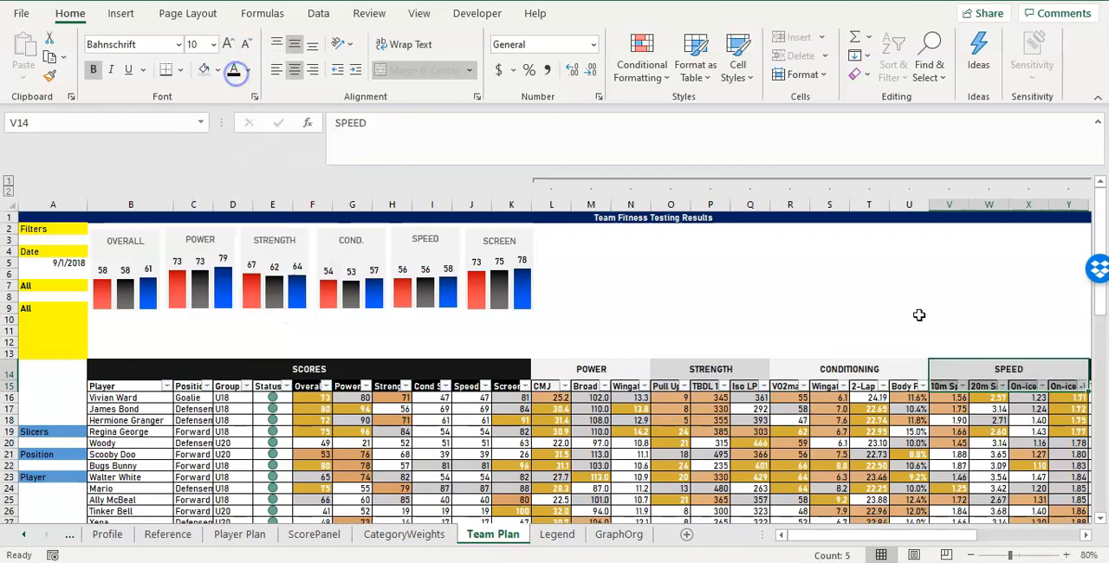
Fill the SCREEN block Z14:AC15 with the lightest gray and apply the near-black font color.
left_click_drag(919, 315, 1093, 317)
left_click(464, 362)
left_click_drag(464, 367, 472, 431)
left_click_drag(995, 370, 998, 389)
left_click(221, 72)
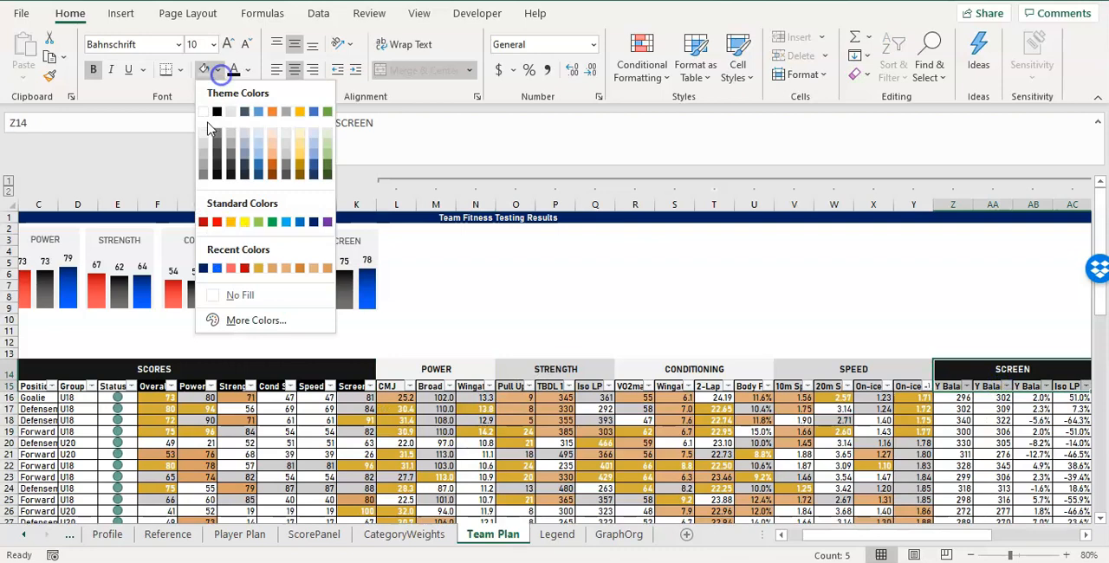
left_click(205, 129)
left_click(234, 70)
left_click(860, 275)
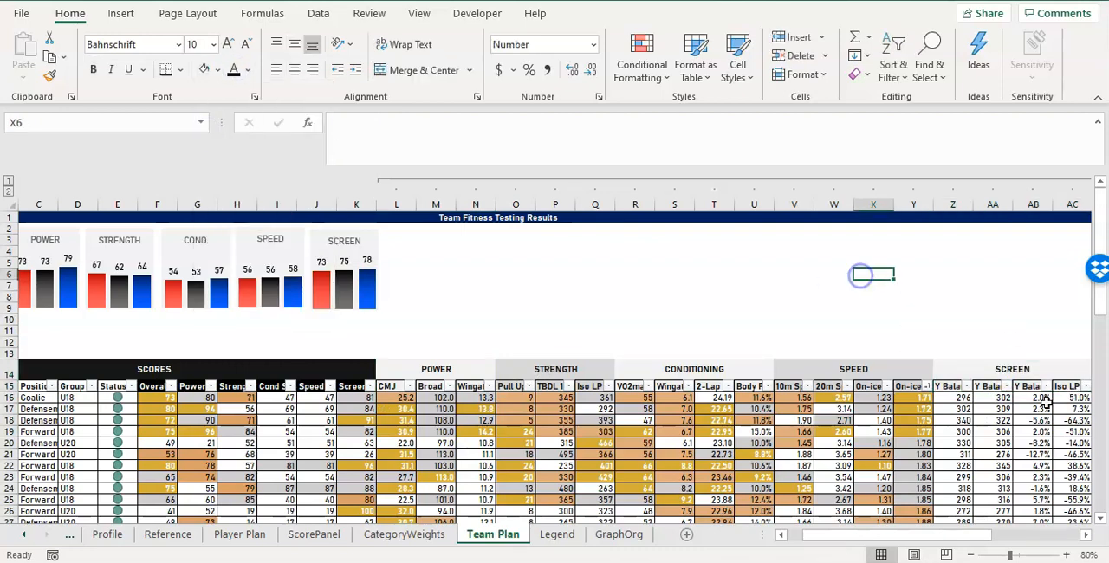
Examine the averages placeholder row below the table and the blank rows 10 to 12 above it as places for averages.
mouse_move(897, 536)
left_mouse_down()
mouse_move(918, 536)
mouse_move(880, 536)
mouse_move(894, 534)
left_mouse_up()
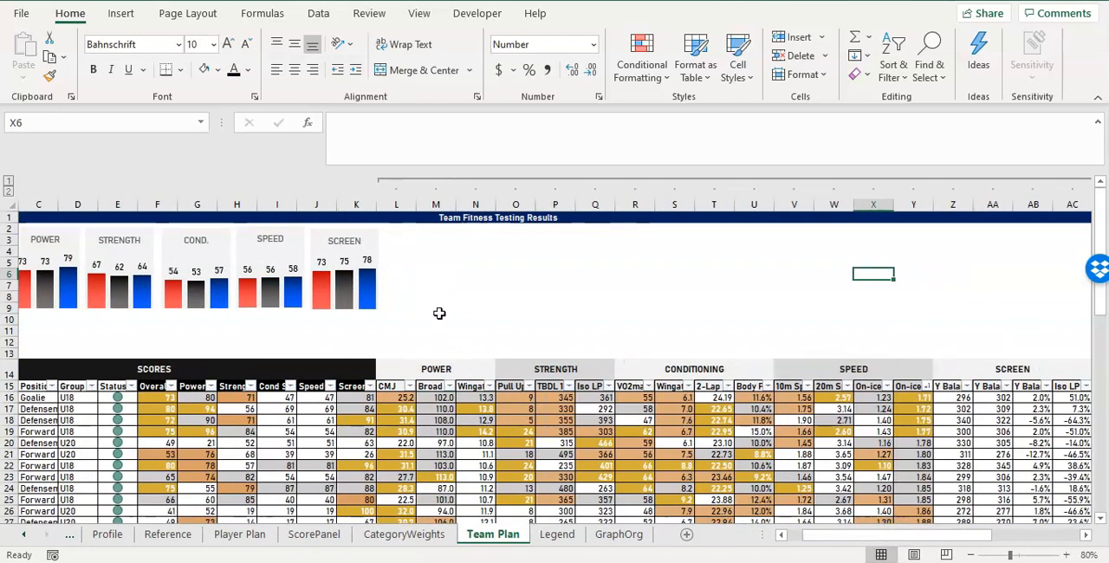
left_click_drag(380, 334, 153, 325)
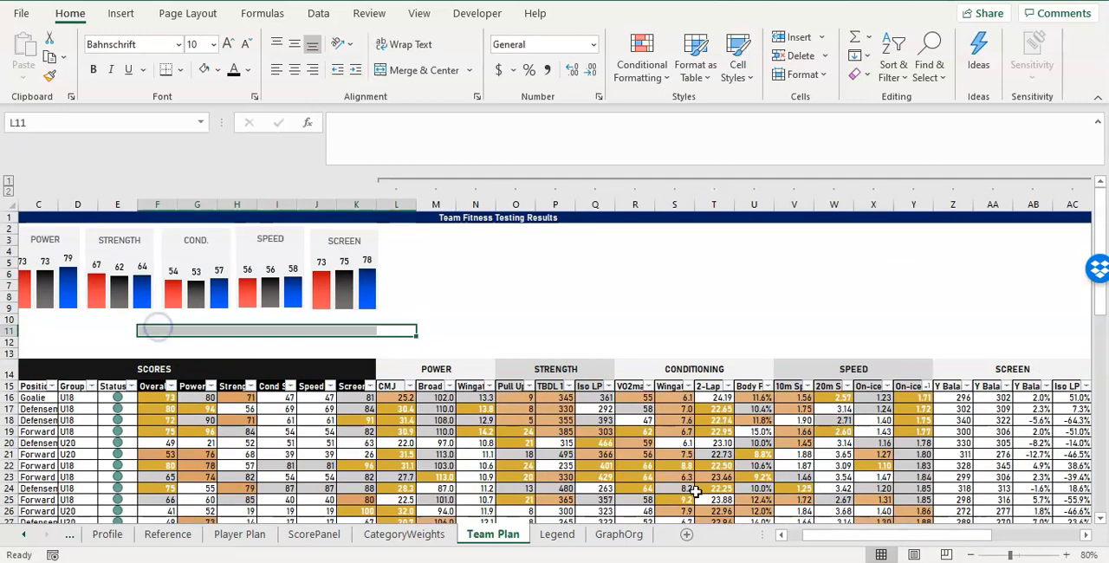
left_click_drag(868, 537, 851, 530)
scroll(656, 356, "down", 18)
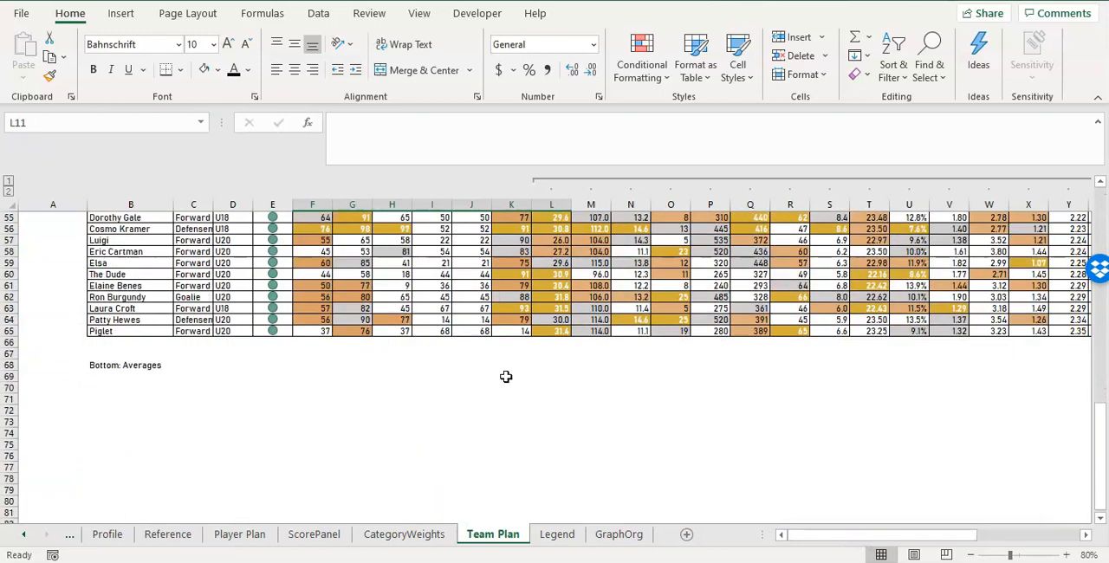
left_click_drag(317, 365, 1042, 371)
scroll(767, 366, "up", 18)
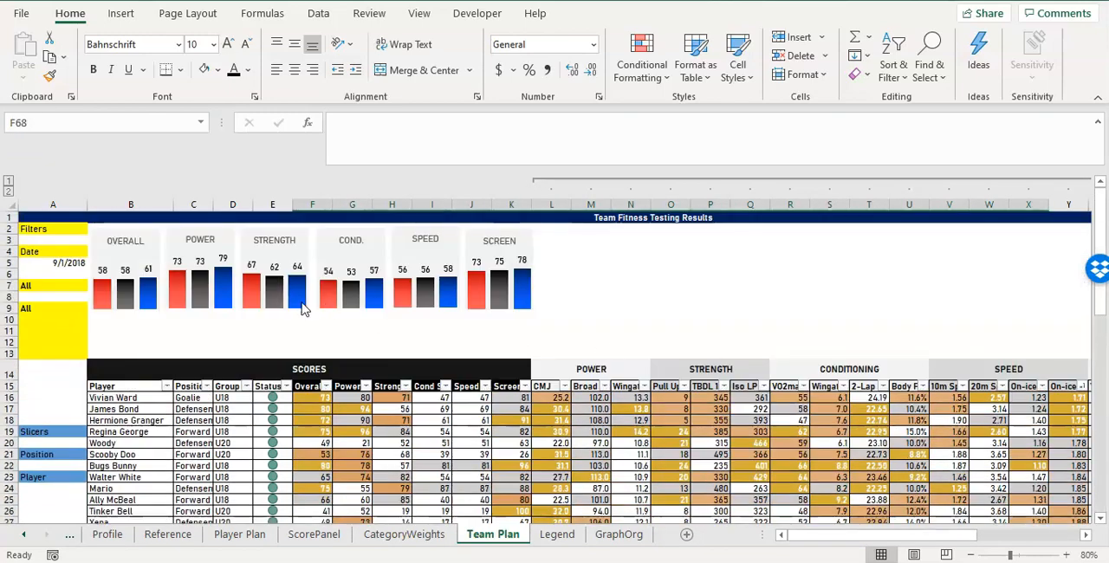
left_click_drag(159, 329, 896, 339)
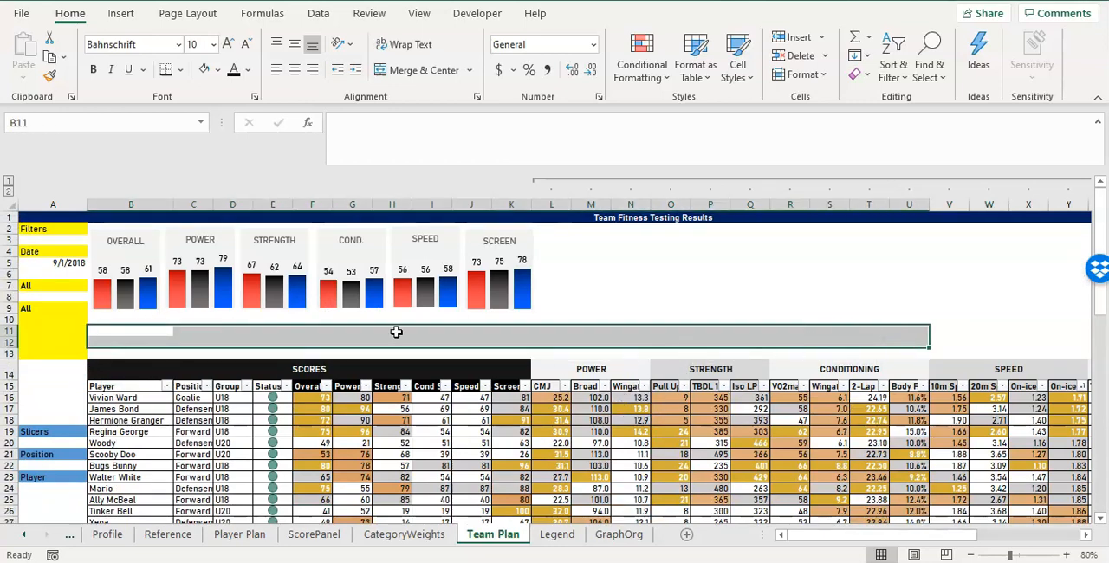
left_click(146, 319)
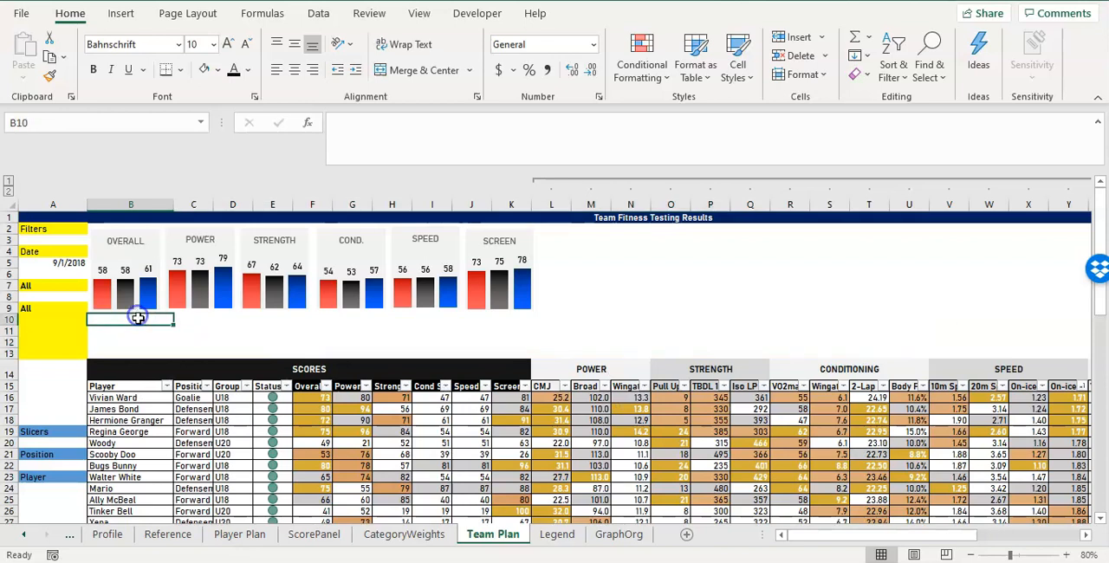
left_click(140, 331)
left_click(143, 342)
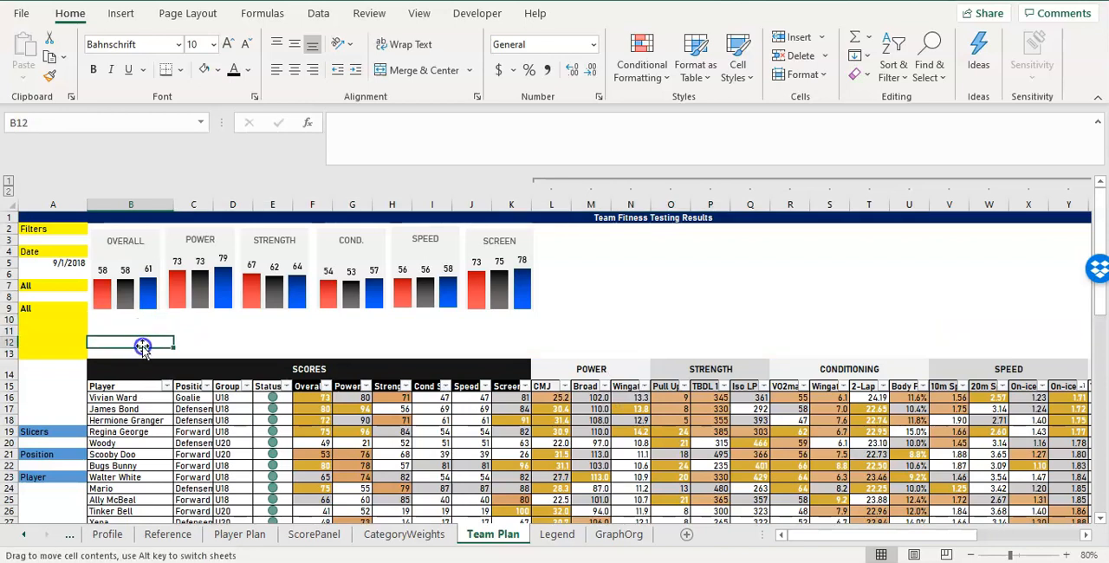
left_click(143, 331)
left_click(144, 319)
left_click(141, 331)
left_click(146, 340)
Enter the position labels Forwards, Defensemen and Goalies in cells B10, B11 and B12.
left_click(136, 321)
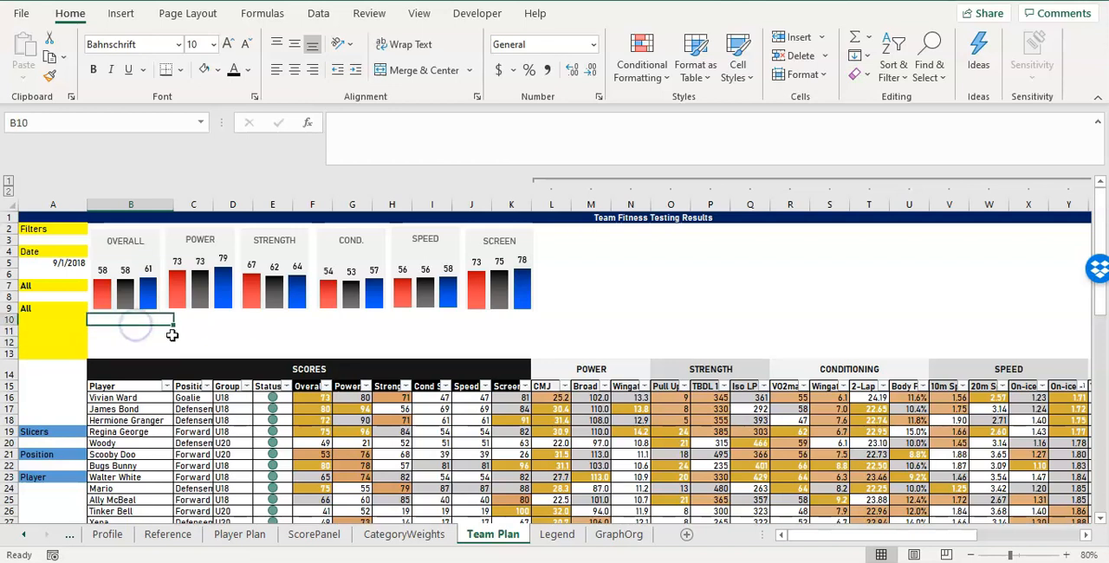
type("f")
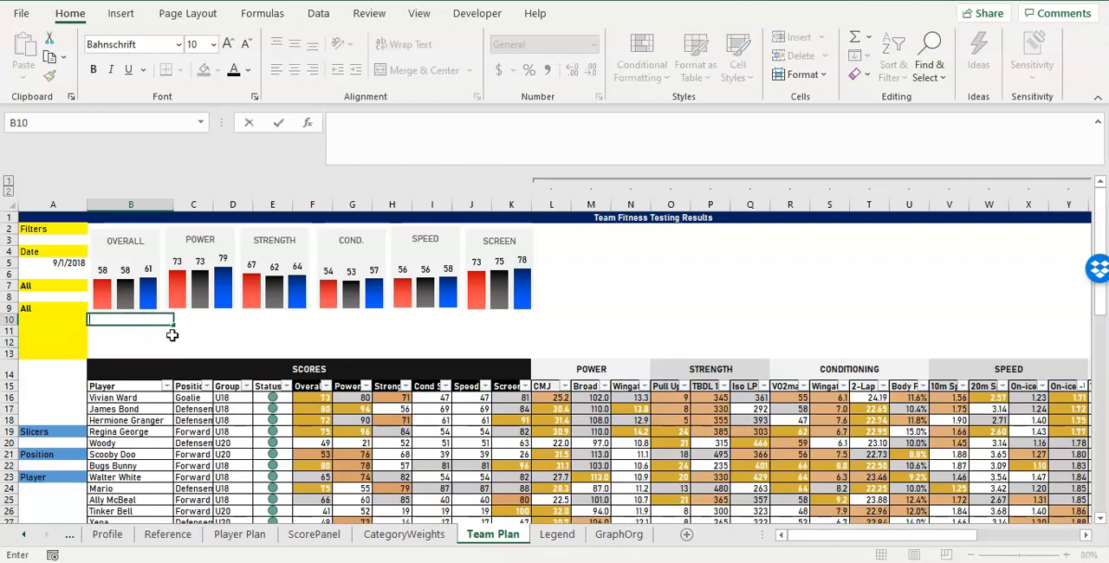
type("orwards")
key("Return")
type("Defensemen")
key("Return")
type("Goalies")
key("Return")
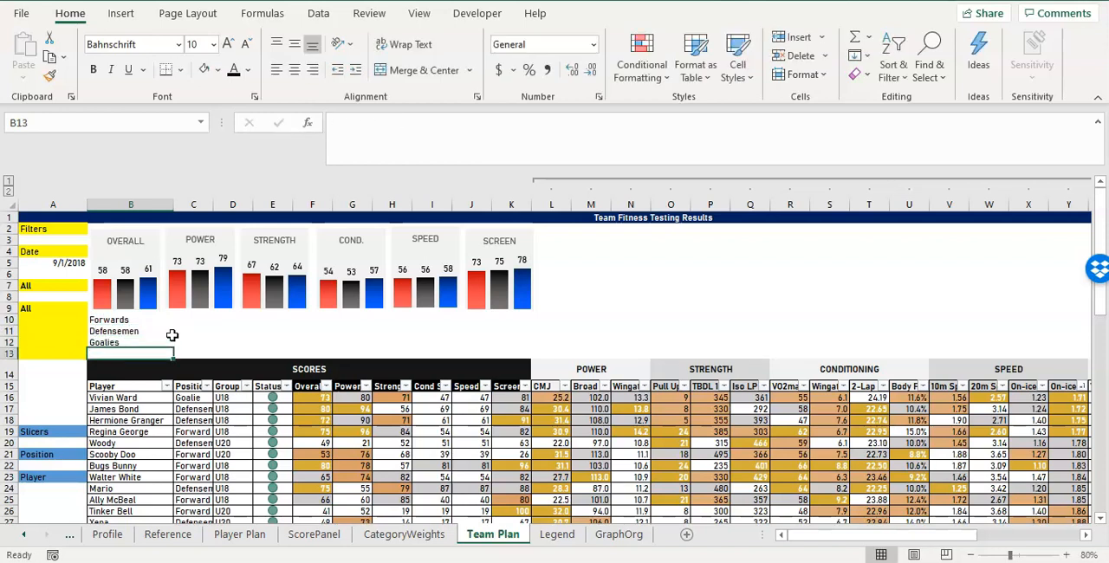
Fill the Forwards cell B10 with the recent coral red, lightened to a paler custom shade.
left_click(130, 321)
left_click(219, 69)
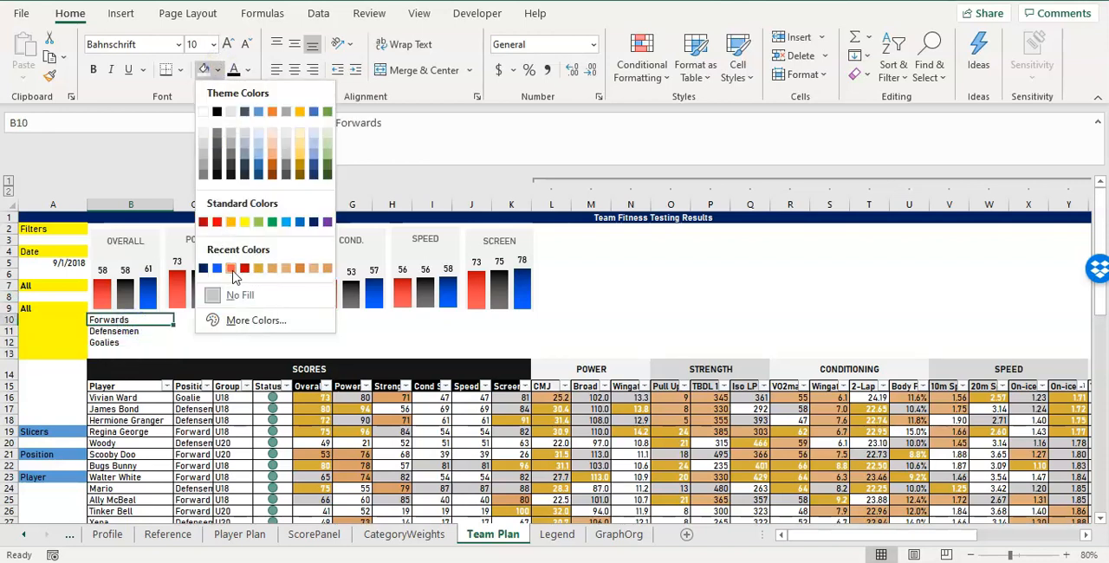
left_click(234, 269)
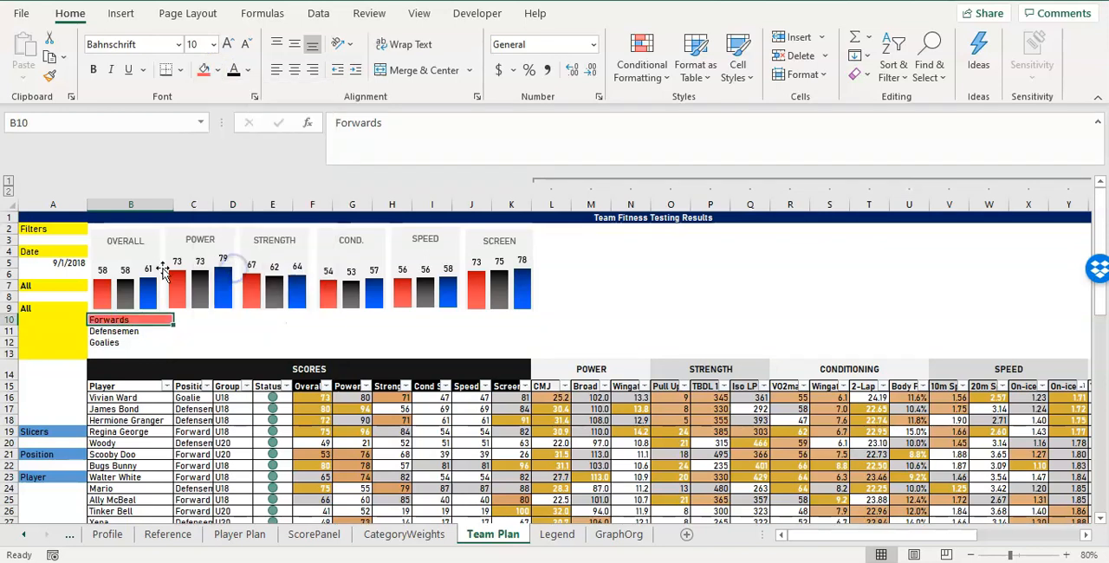
left_click(220, 72)
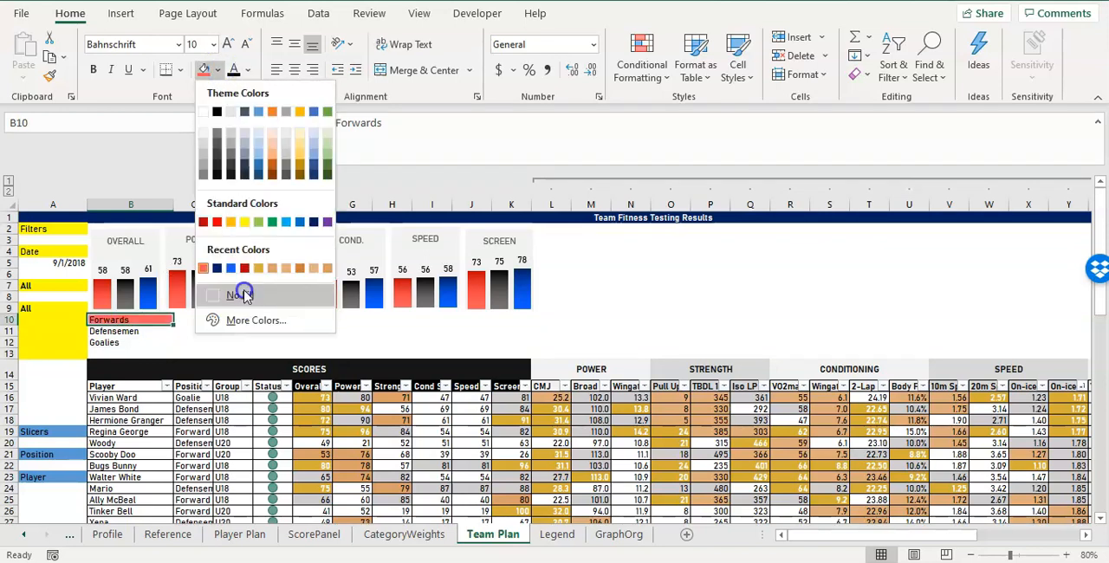
left_click(249, 320)
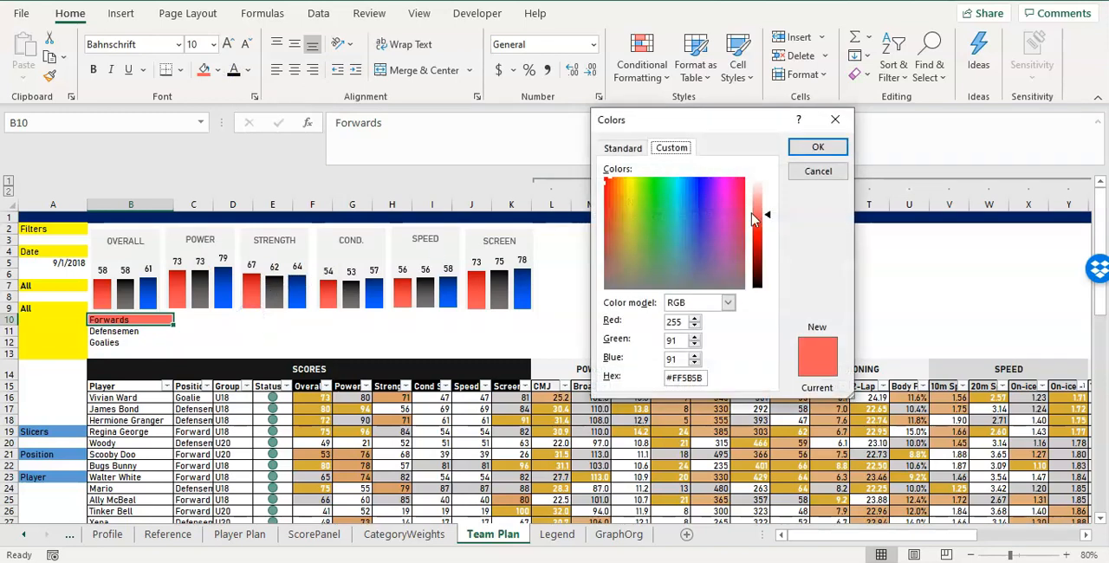
left_click_drag(771, 218, 769, 197)
left_click(817, 148)
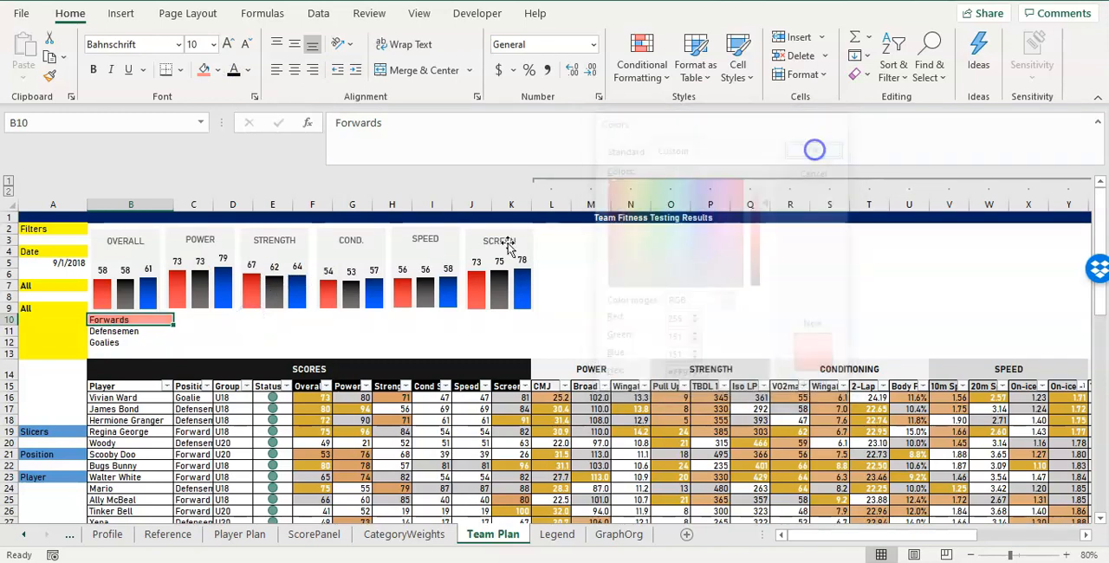
left_click(339, 321)
Fill the Defensemen cell B11 with light gray.
left_click(130, 331)
left_click(215, 71)
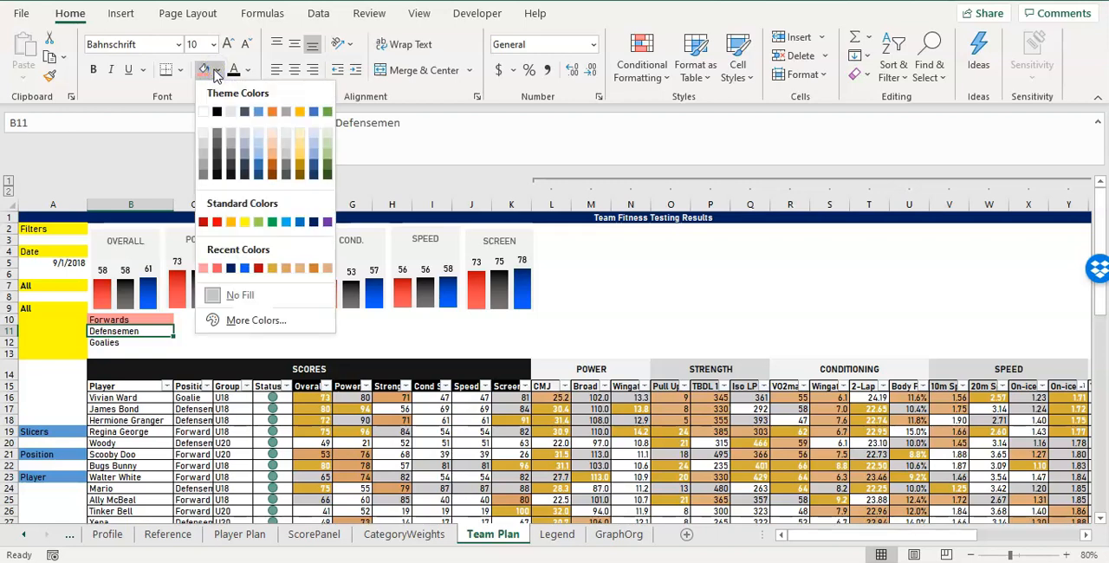
left_click(205, 144)
left_click(193, 340)
Fill the Goalies cell B12 with the custom light blue #79C6FF, lightened from the standard blue.
mouse_move(128, 293)
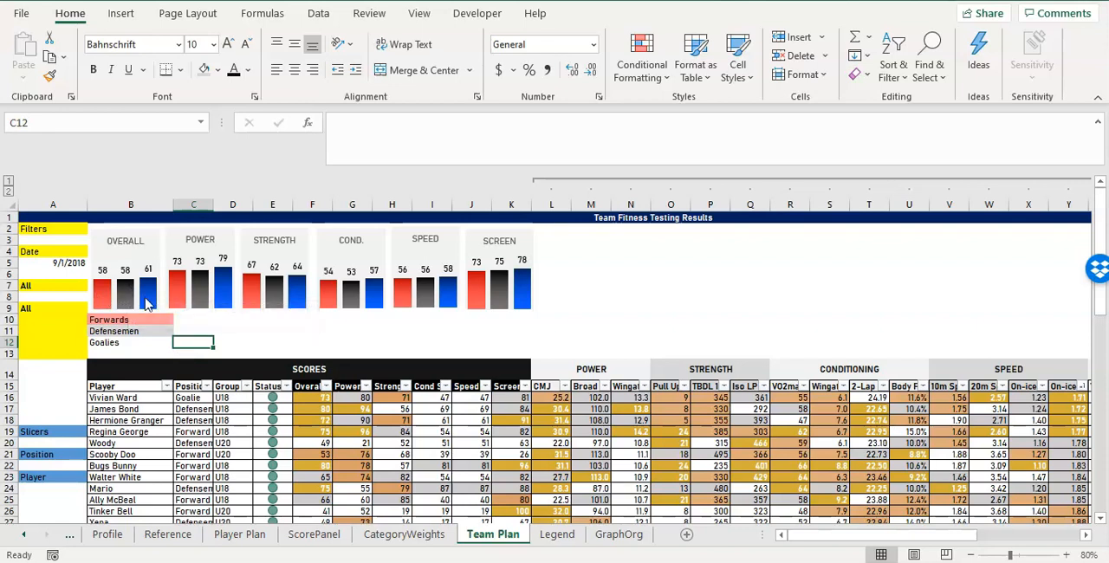
left_click(134, 342)
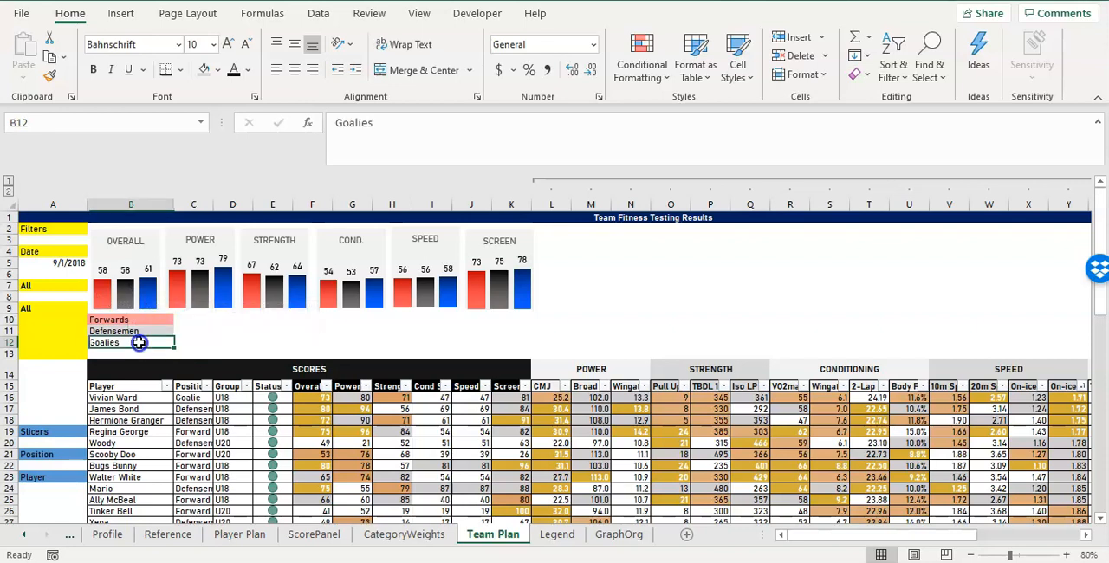
left_click(215, 71)
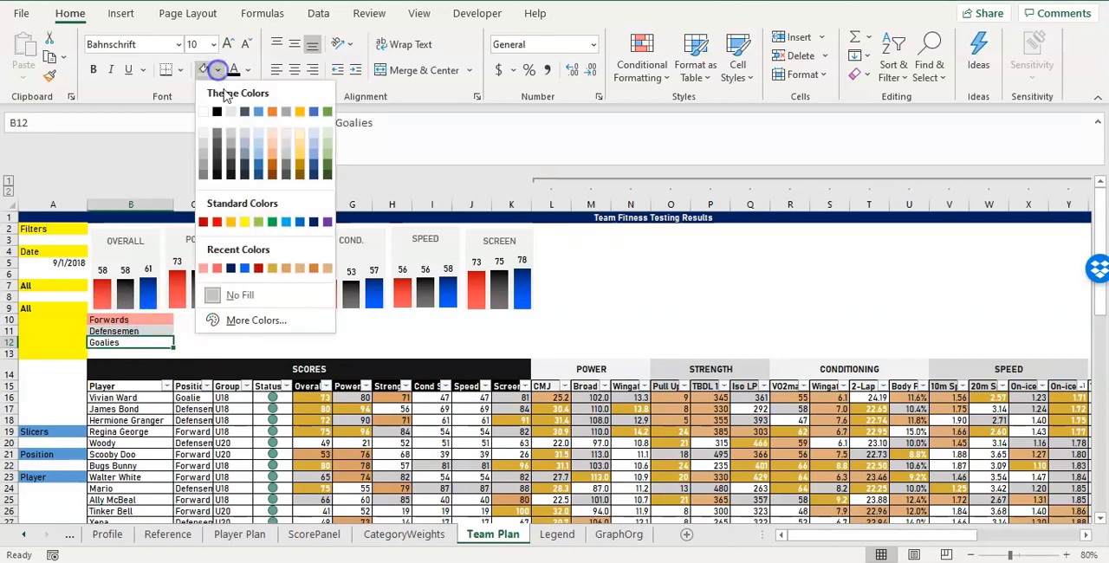
left_click(289, 224)
left_click(218, 70)
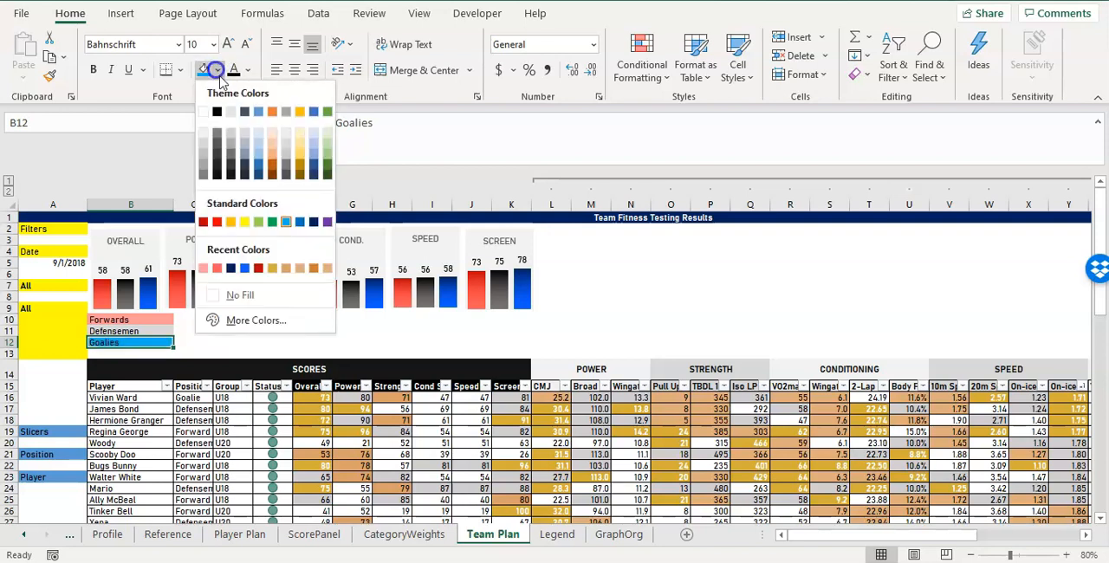
left_click(301, 224)
left_click(217, 71)
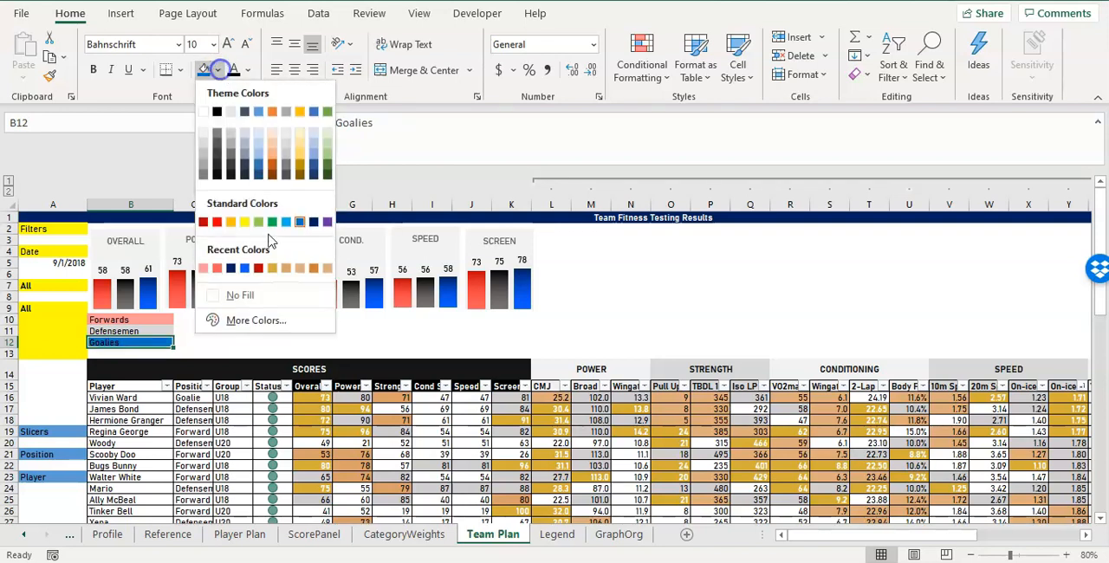
left_click(276, 320)
left_click_drag(772, 249, 769, 208)
left_click(807, 150)
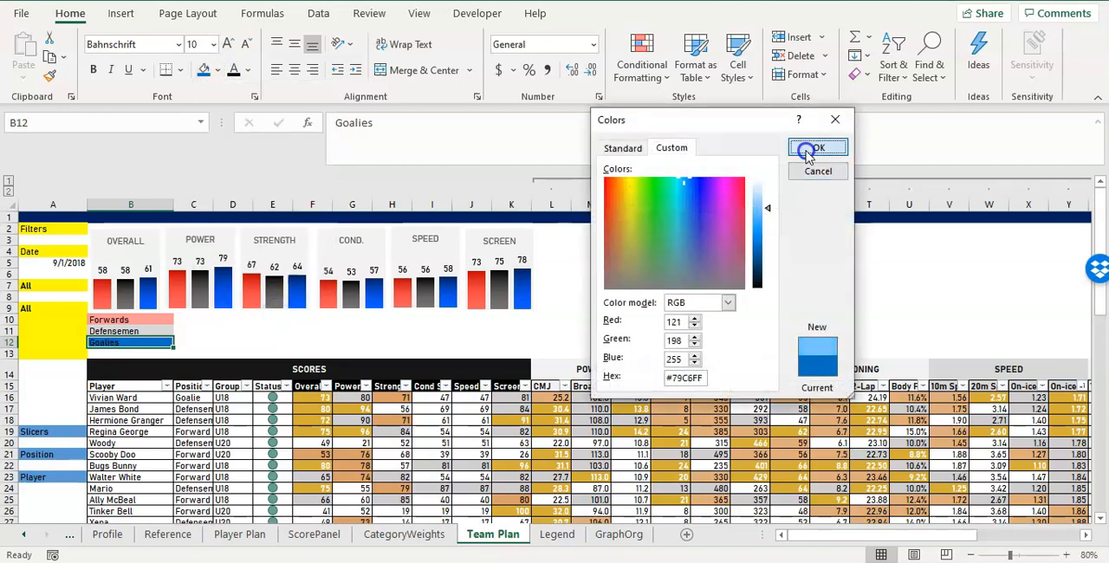
left_click(312, 341)
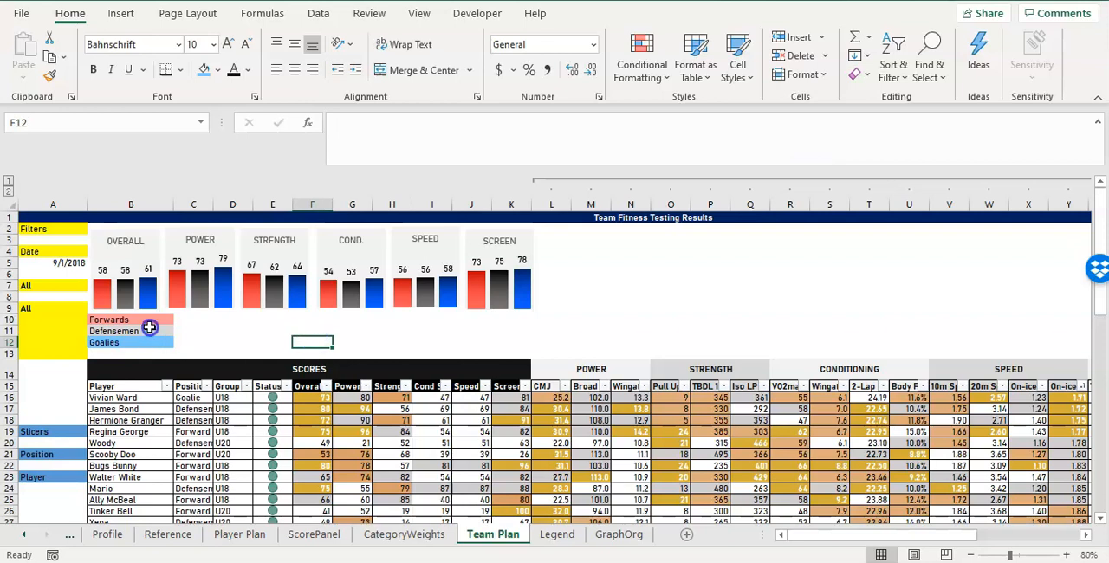
Begin an AVERAGEIFS formula in C10 beside the Forwards label.
left_click(150, 328)
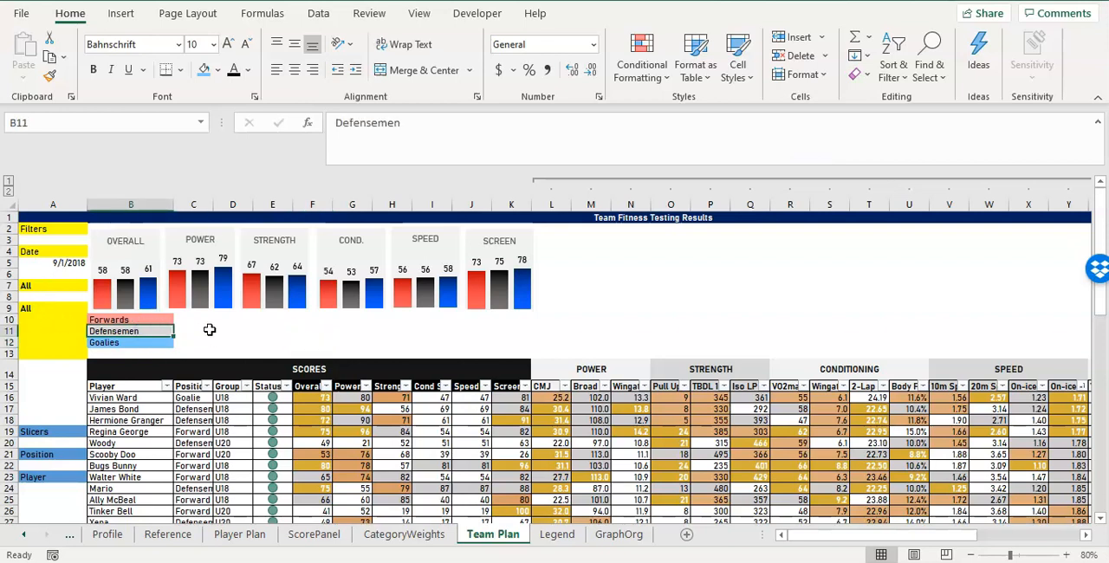
left_click(194, 319)
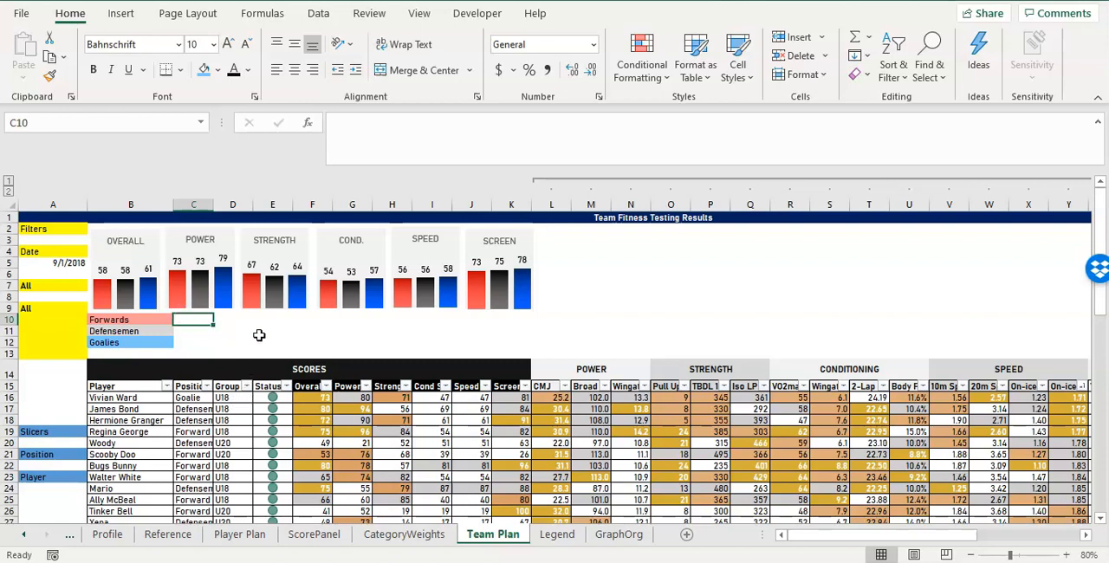
type("=")
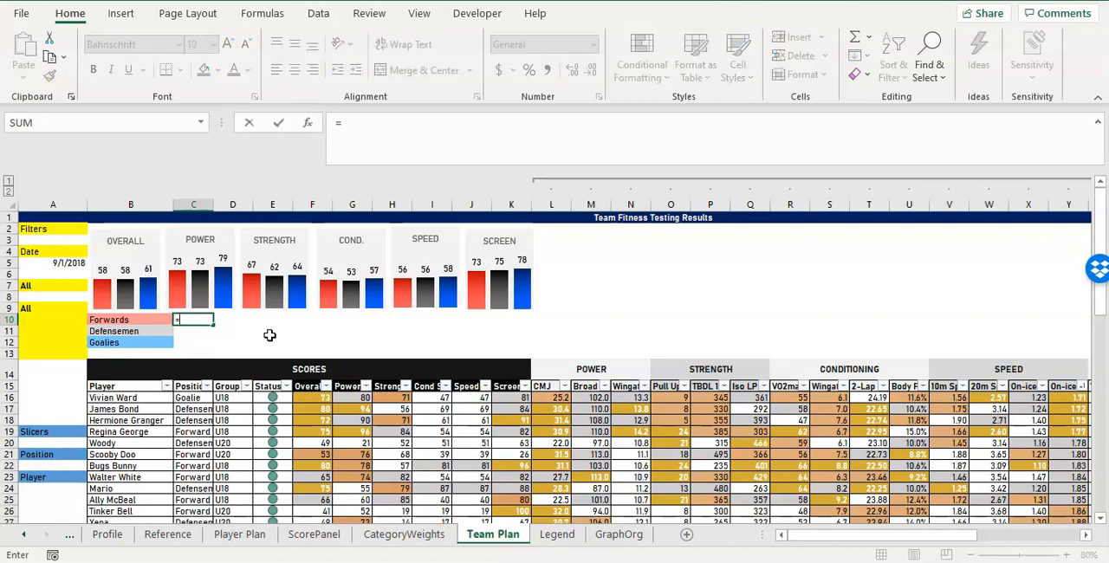
type("AVERAGEIFS(")
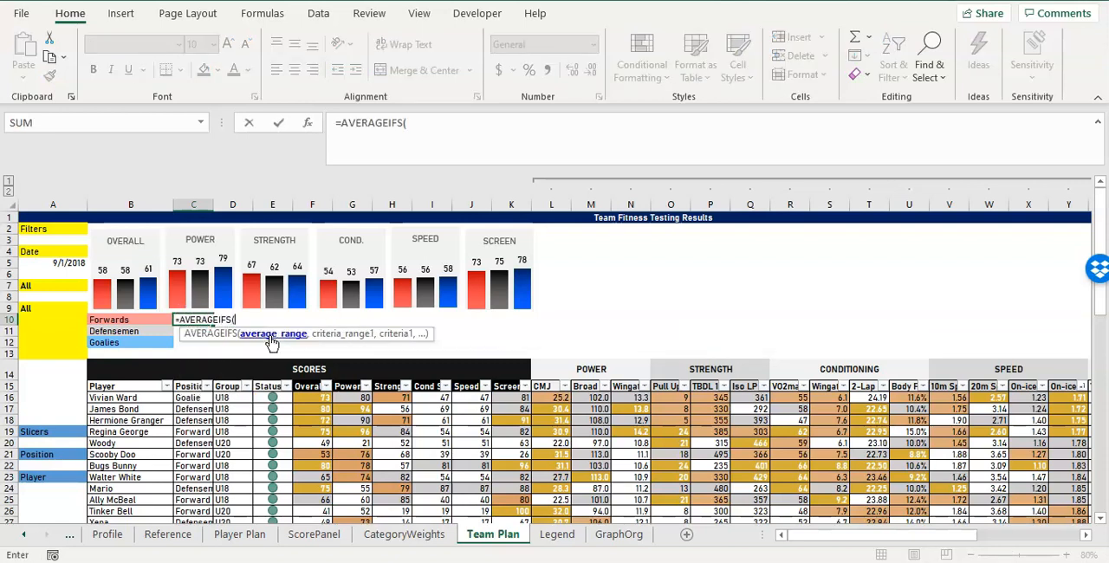
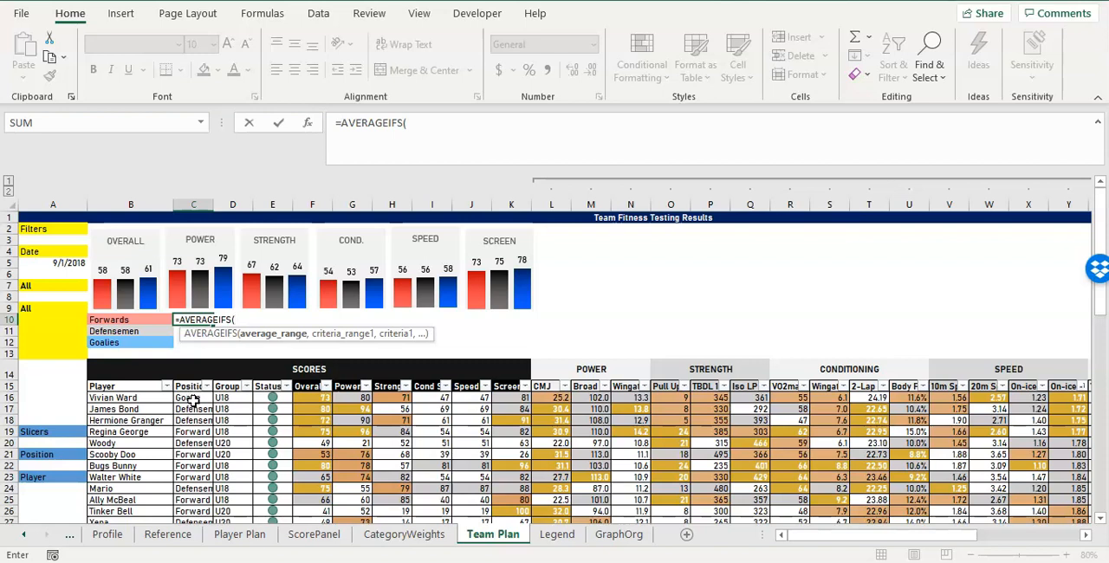
left_click(192, 398)
left_click_drag(192, 397, 210, 496)
left_click(507, 122)
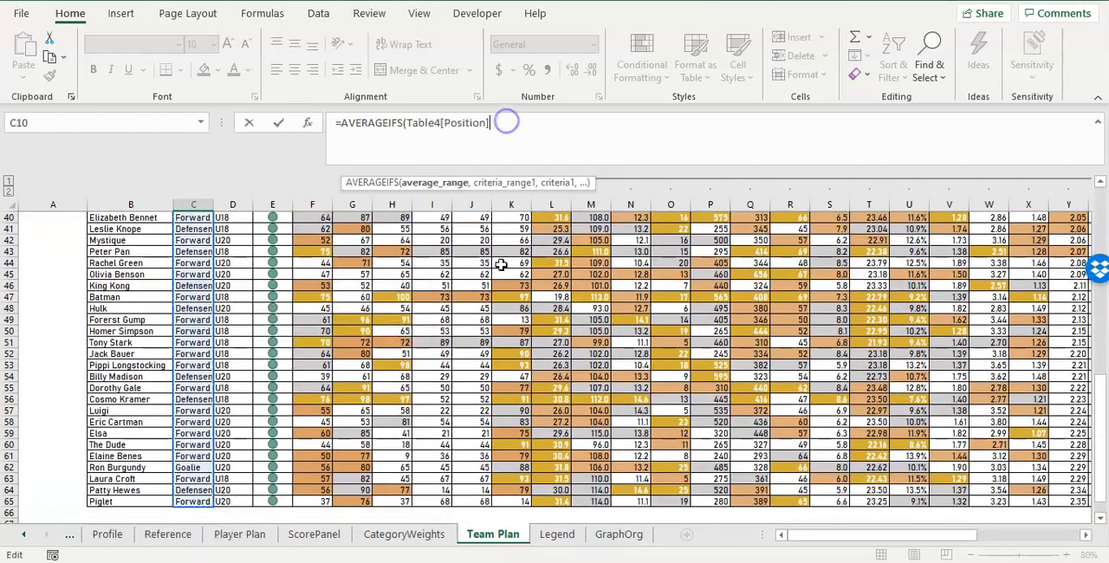
scroll(500, 264, "up", 13)
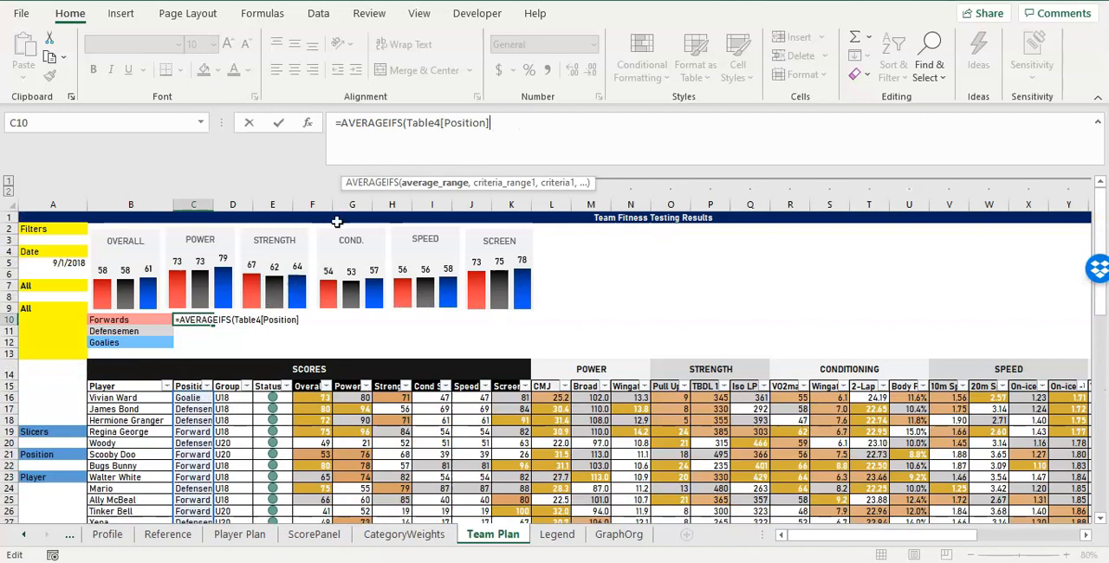
left_click(434, 124)
left_click(489, 126)
key("Escape")
Rename the player table on this sheet as tbl_team.
left_click(274, 444)
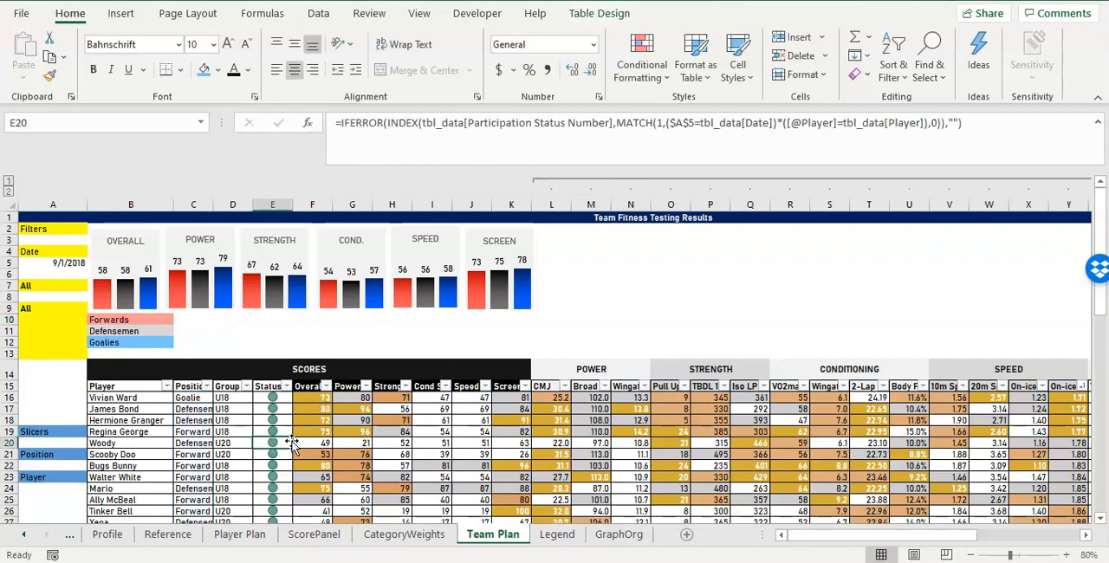
left_click(596, 13)
left_click(43, 57)
type("tbl_team")
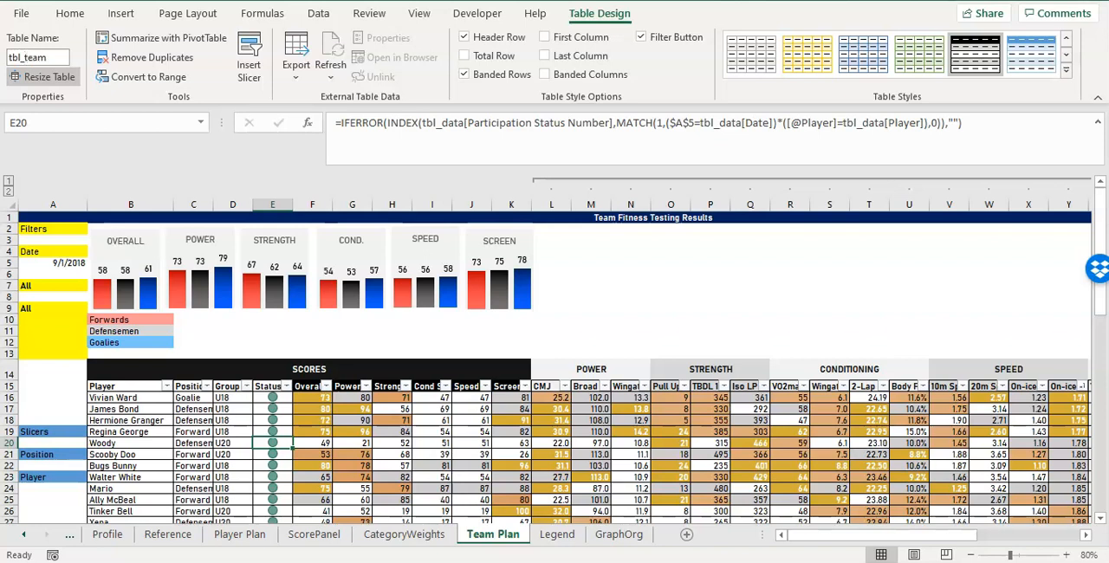
key("Return")
left_click(352, 454)
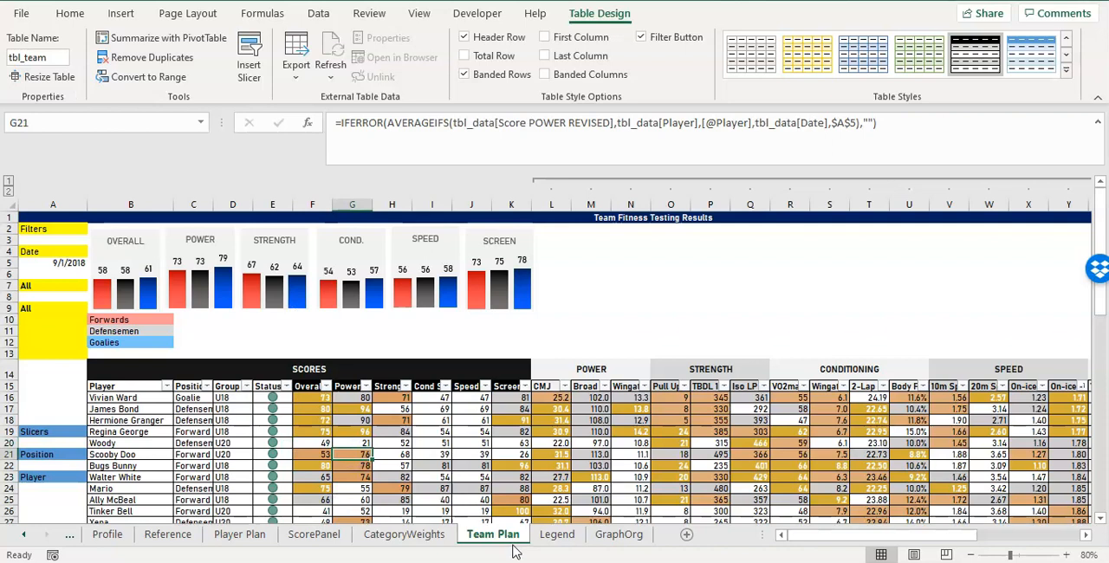
Enter =AVERAGEIFS(tbl_team[Position],tbl_team[Position],"Forward") in cell C10 beside the Forwards label.
left_click(192, 320)
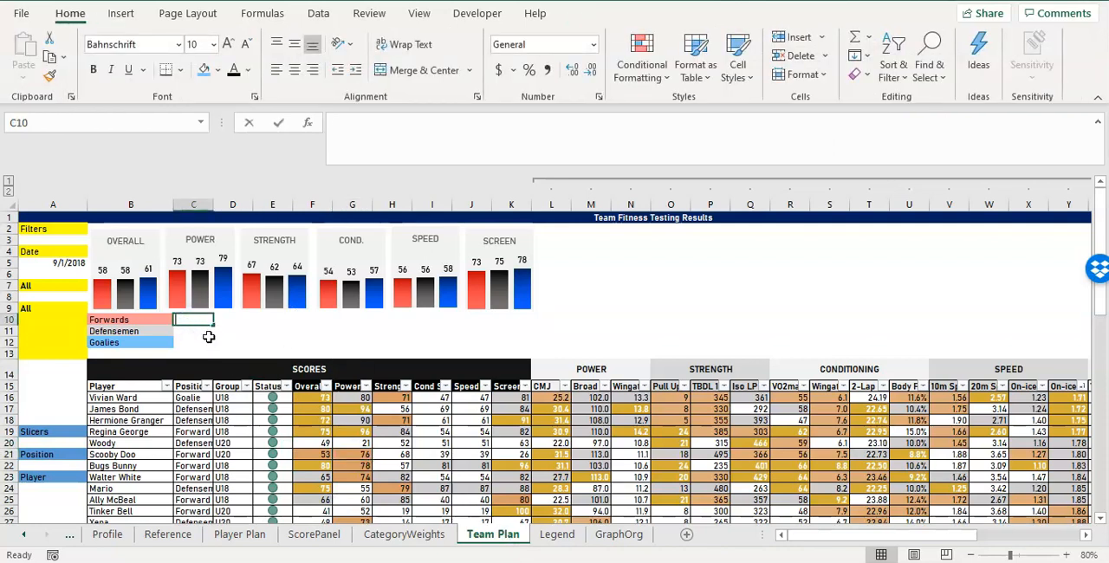
type("=AVERAGEIFS(")
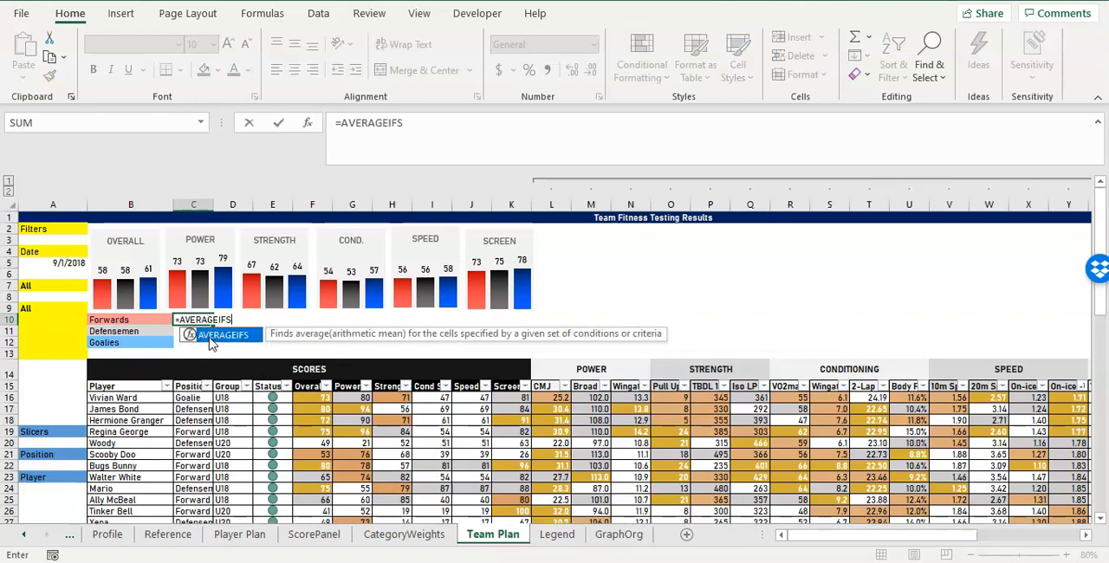
left_click_drag(192, 398, 199, 503)
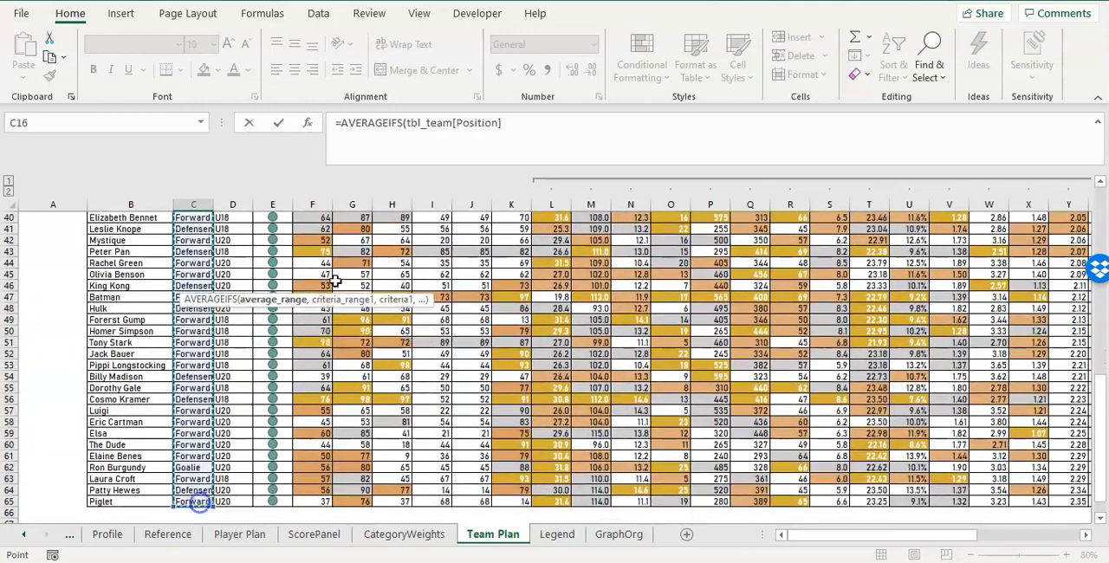
scroll(433, 260, "up", 11)
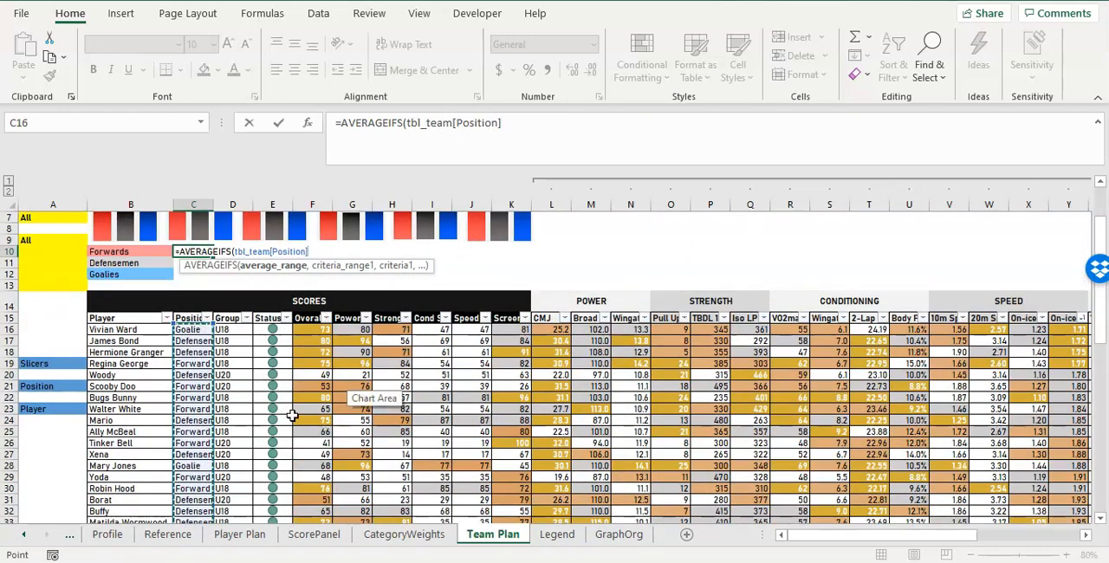
left_click(511, 129)
type(",")
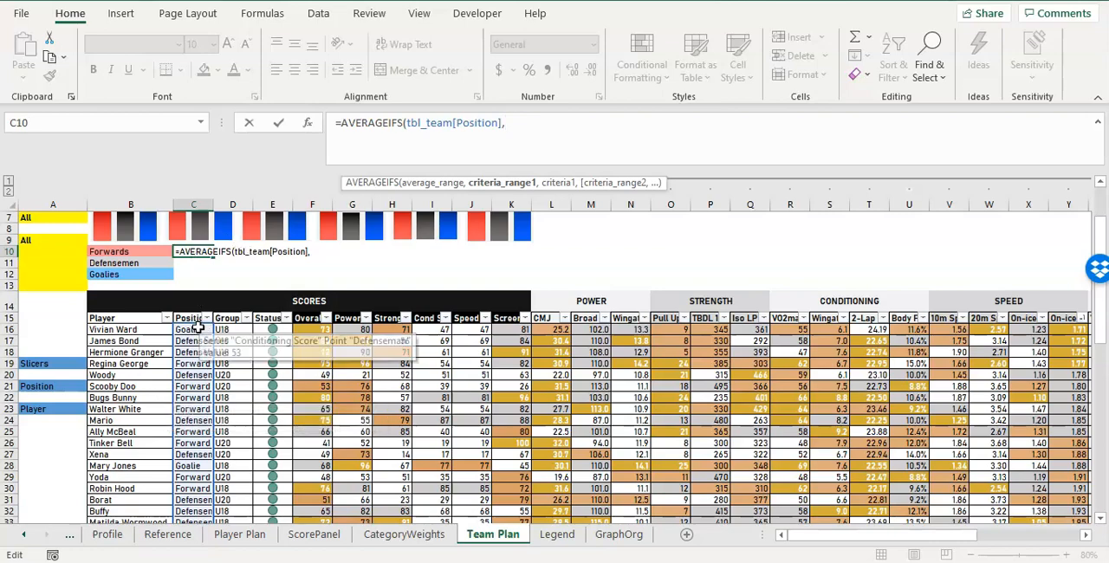
left_click_drag(197, 330, 198, 506)
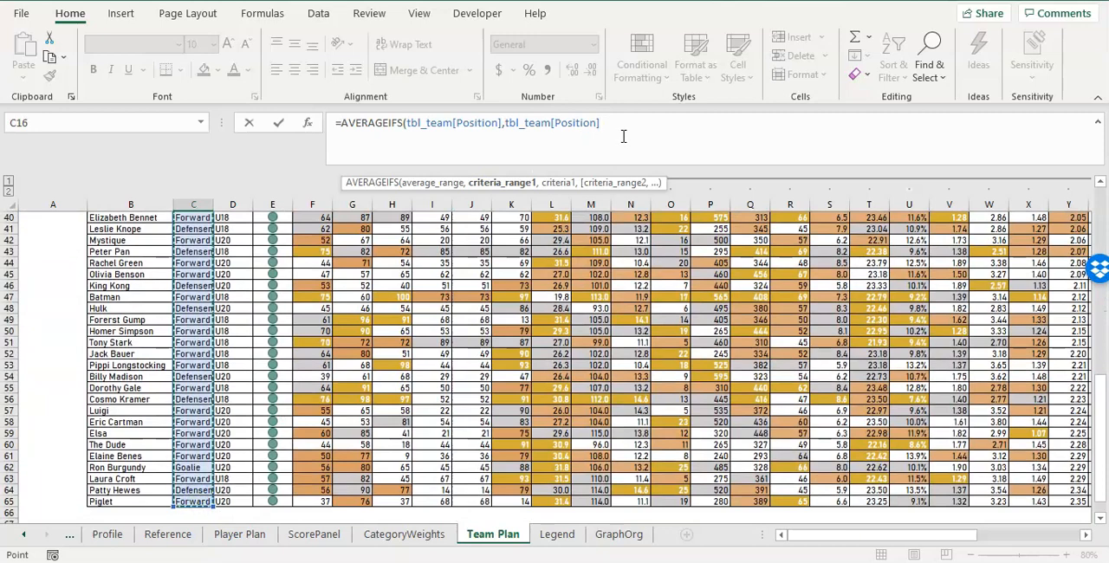
type(",\"Forward")
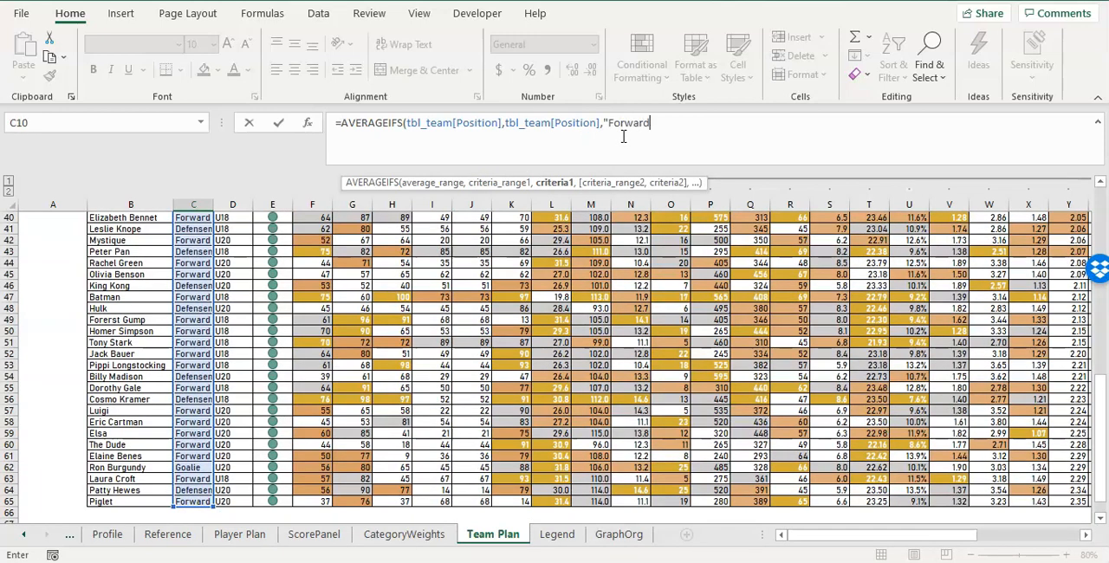
type("\")")
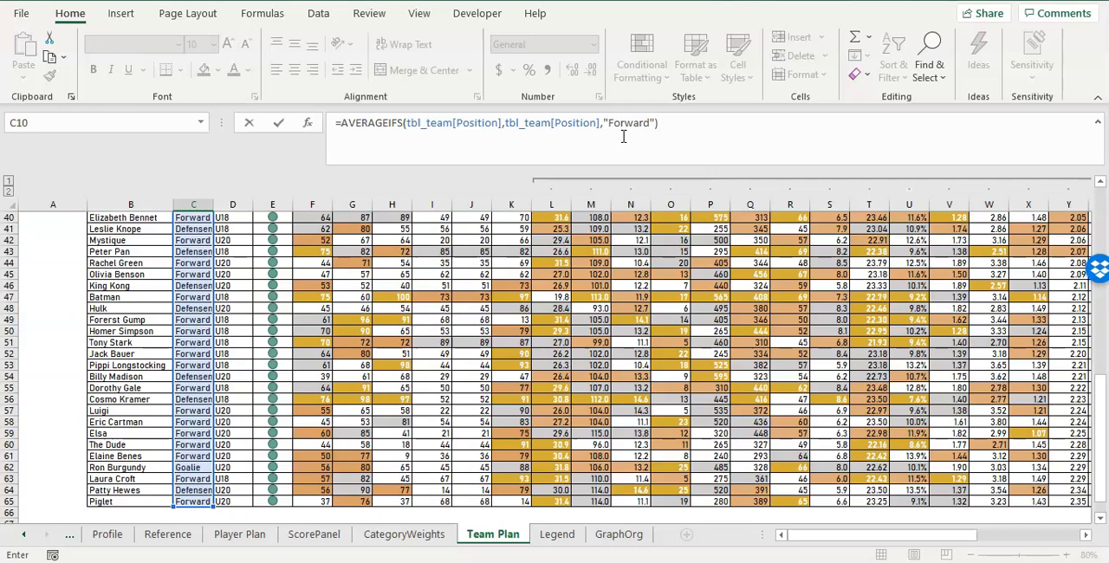
scroll(418, 397, "up", 12)
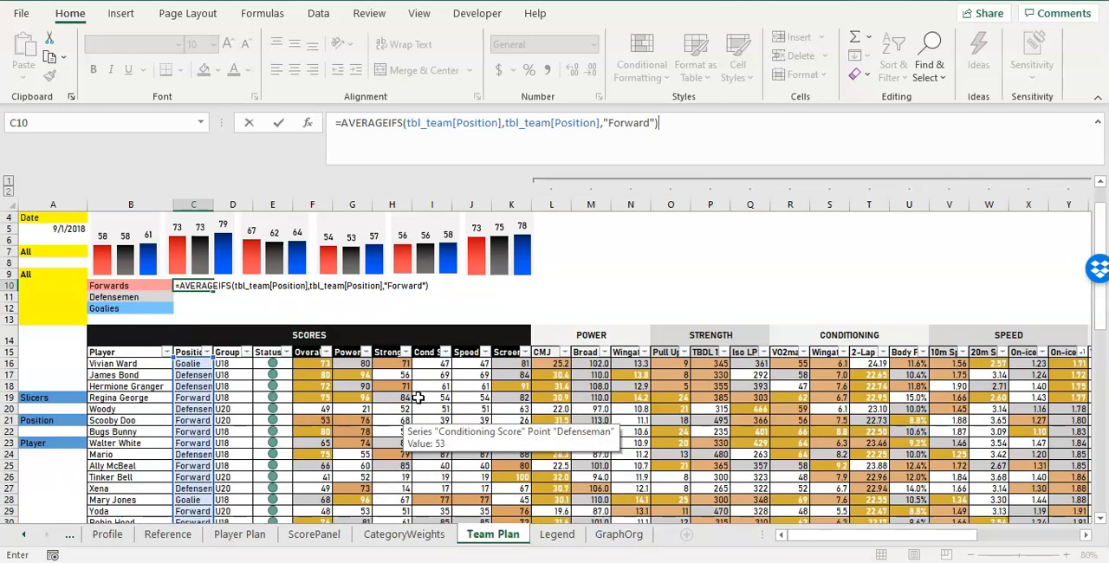
key("ctrl+Return")
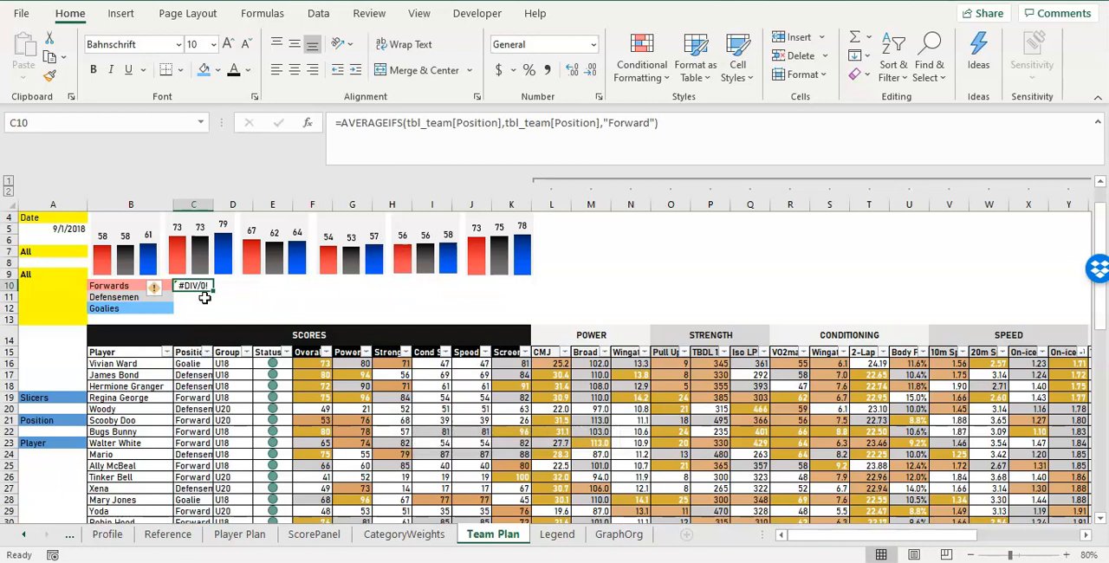
Wrap the C10 formula in IFERROR with an empty string "" as the error value.
left_click(343, 126)
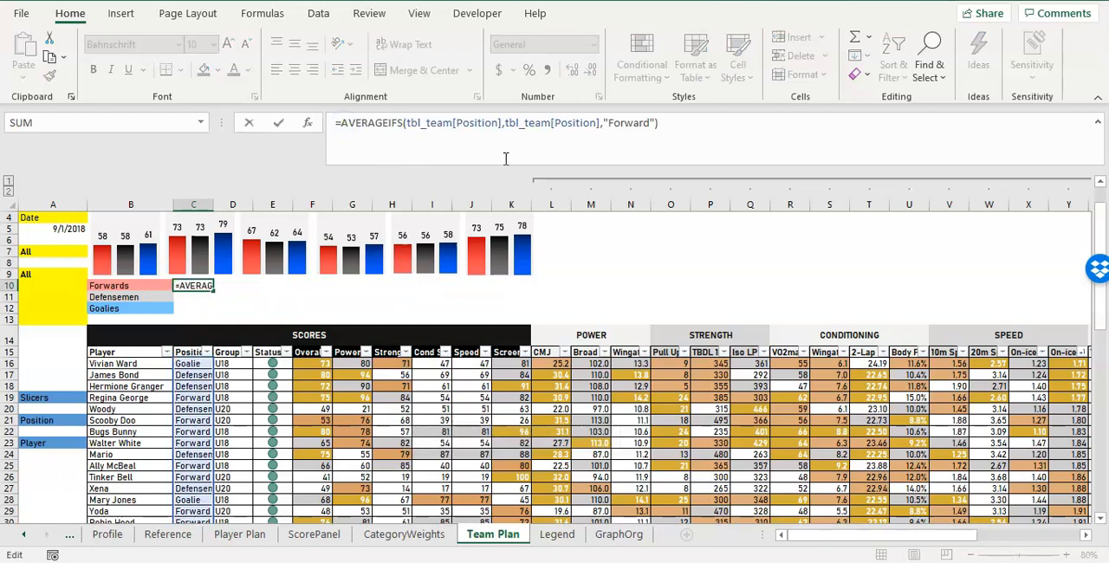
type("IFERR")
key("Tab")
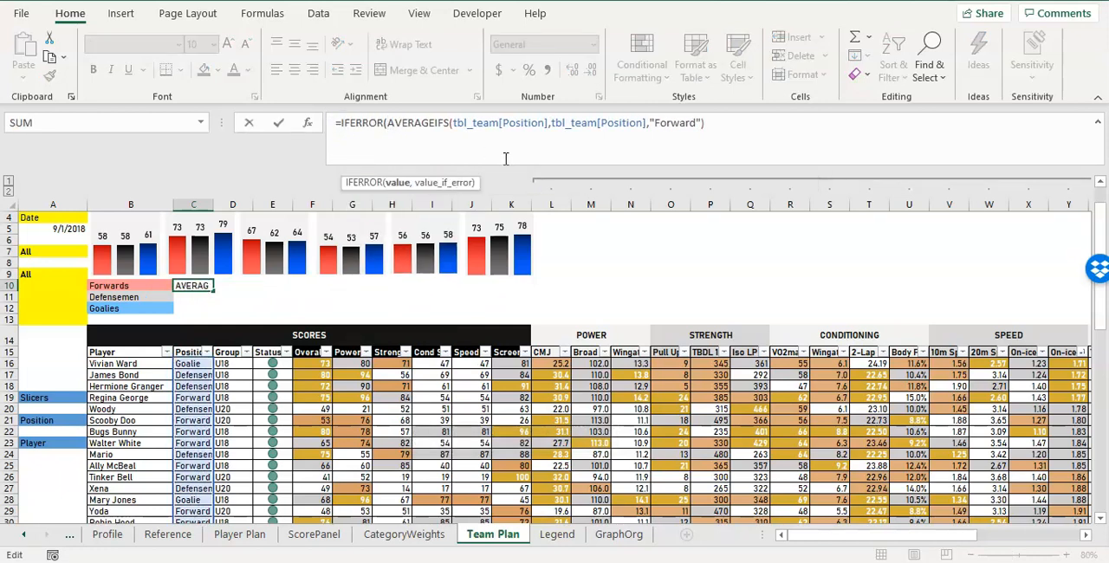
key("End")
type(",\"\")")
key("Return")
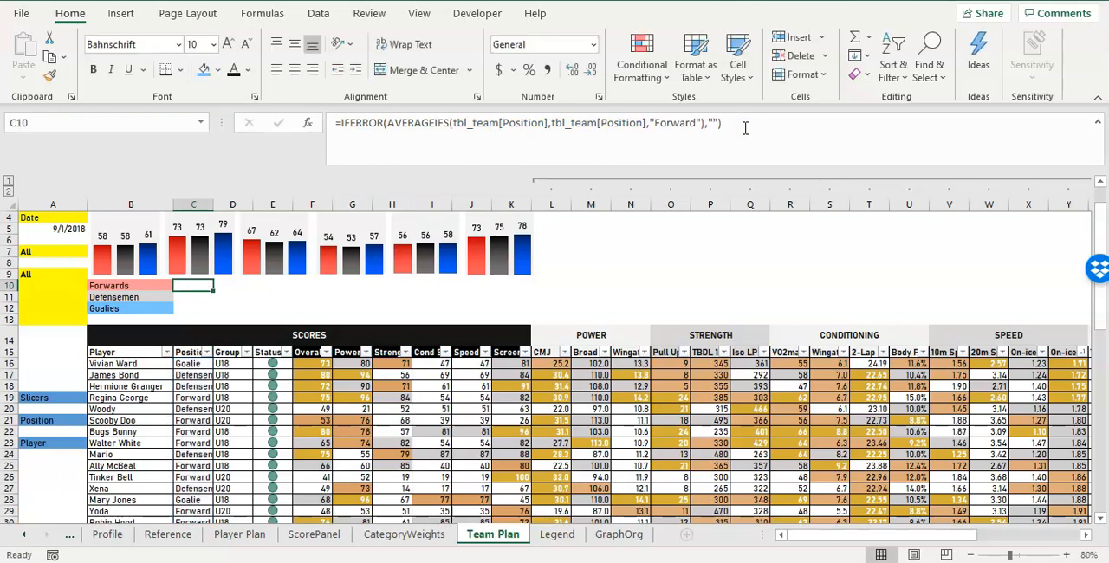
Fill the Forwards formula from C10 across the row to M10.
left_click(546, 123)
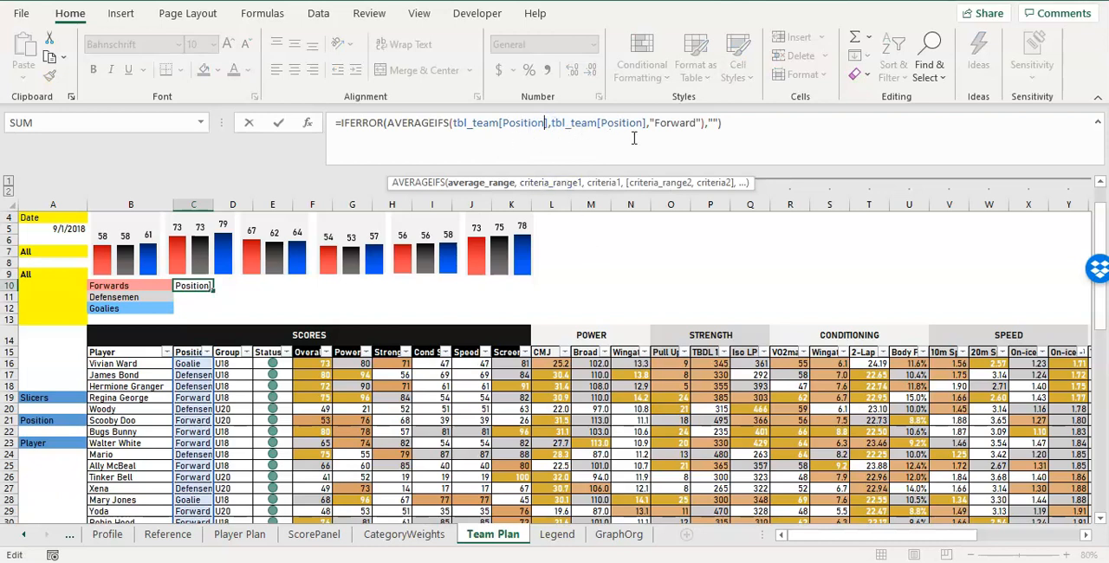
key("Escape")
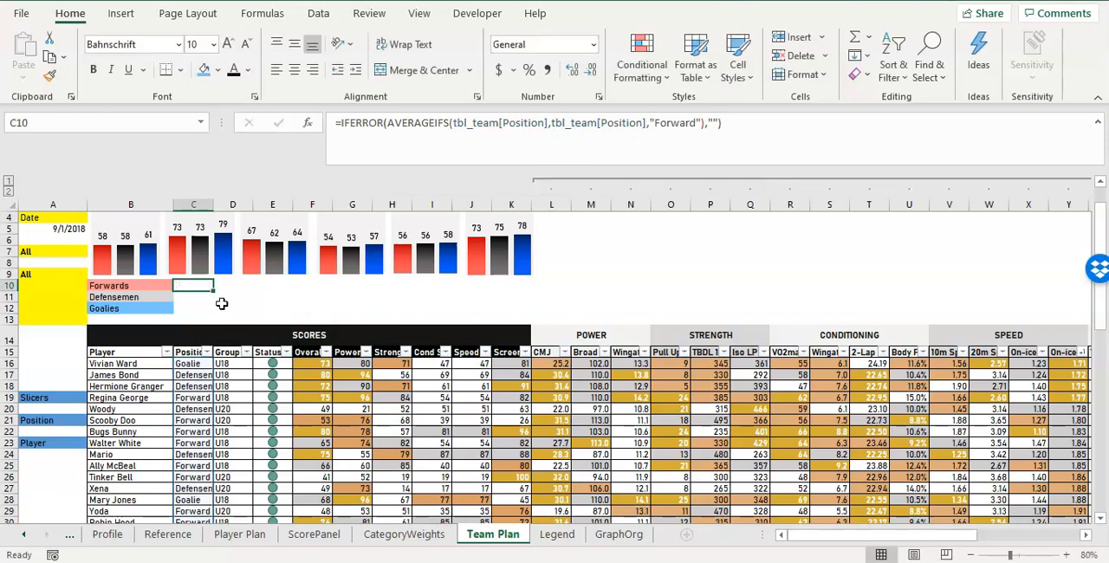
left_click_drag(214, 292, 609, 291)
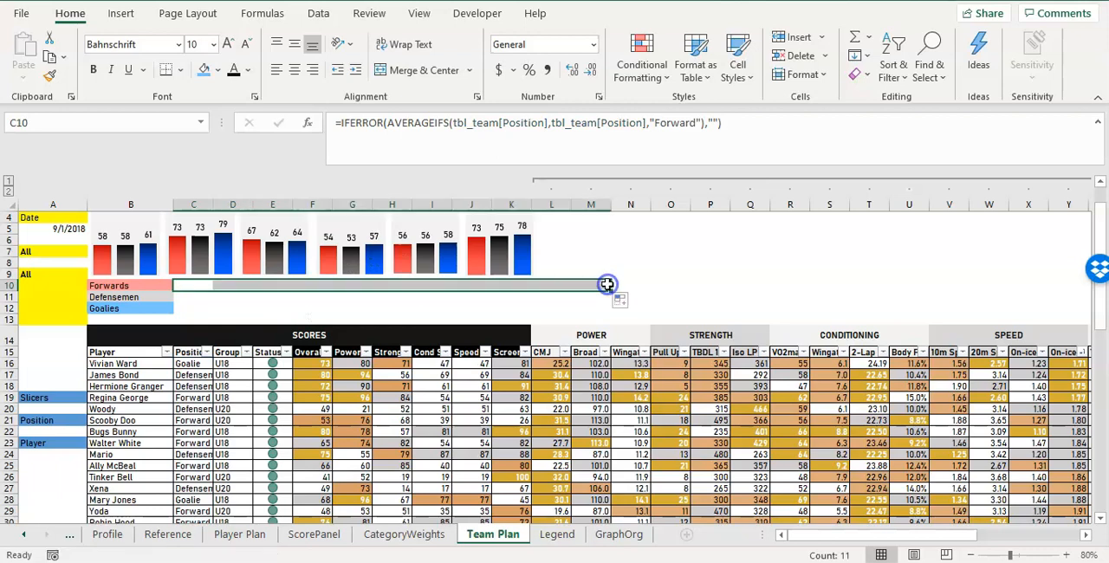
Examine how the average range and criteria range references differ between the Forwards row formulas in C10, D10 and G10.
left_click(232, 285)
left_click(277, 285)
left_click(351, 285)
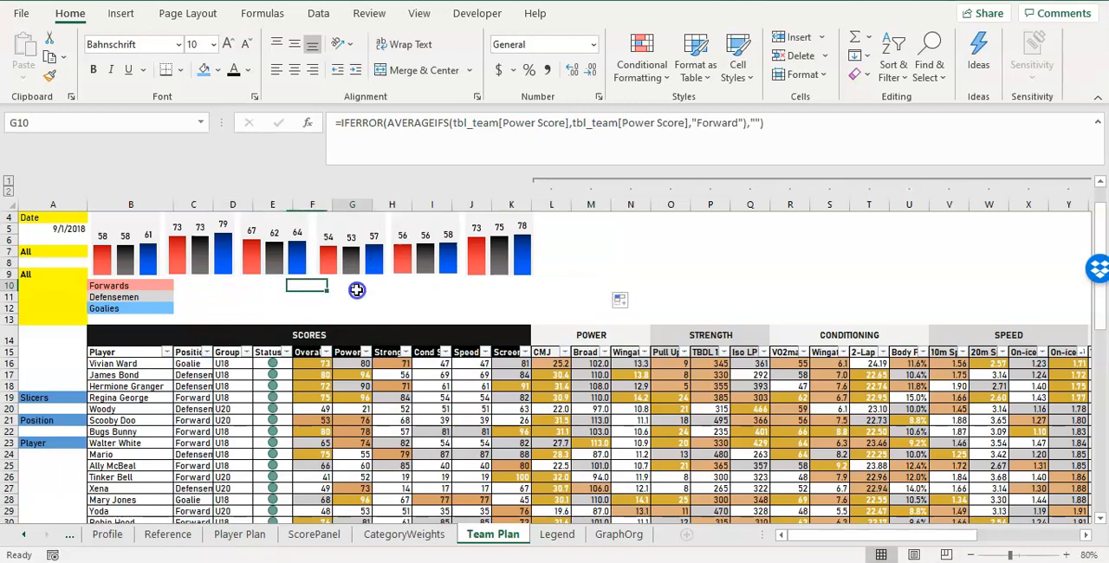
left_click(528, 123)
left_click_drag(505, 126, 596, 125)
left_click(596, 125)
left_click(520, 125)
left_click(624, 123)
left_click(527, 126)
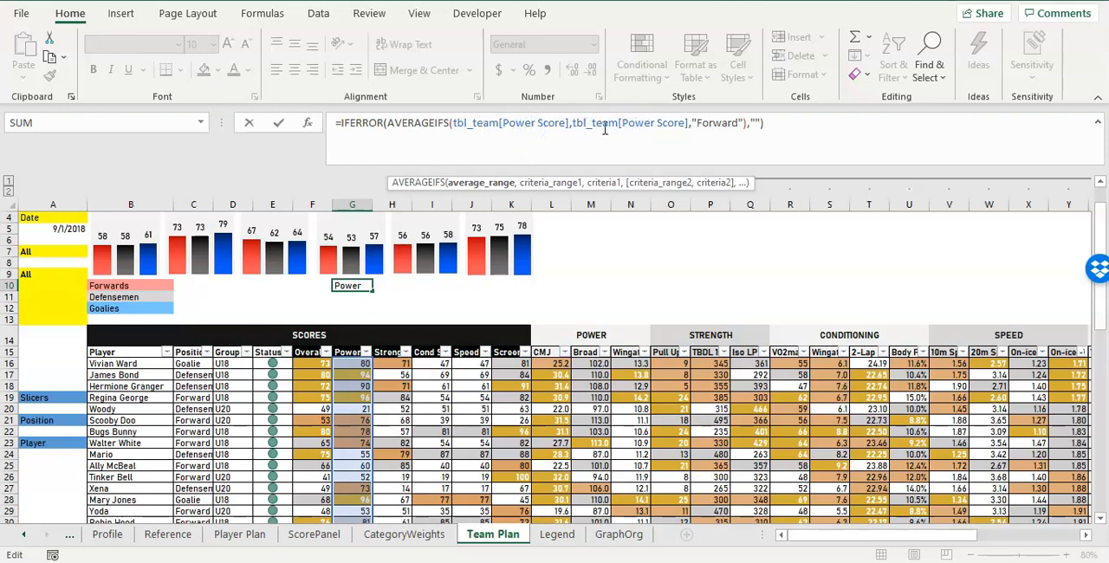
key("Escape")
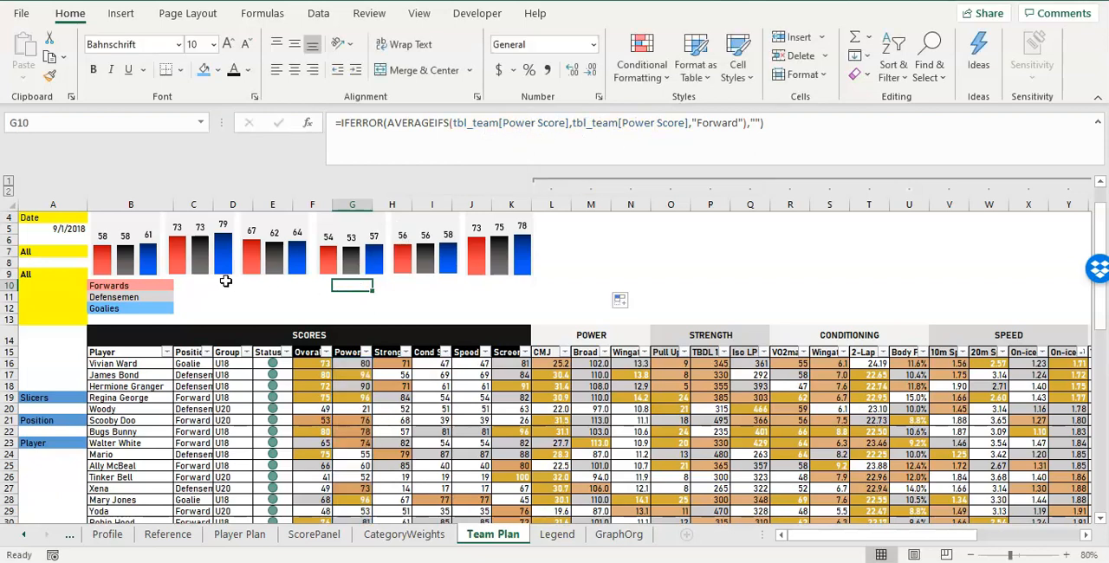
left_click(203, 285)
left_click_drag(245, 285, 431, 286)
left_click(207, 288)
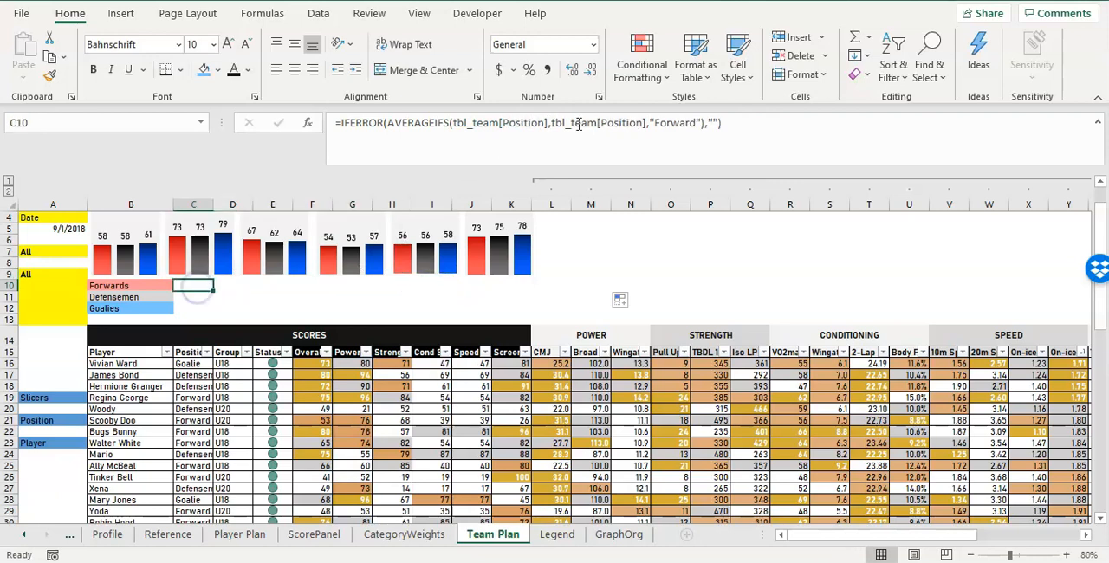
left_click_drag(466, 123, 540, 123)
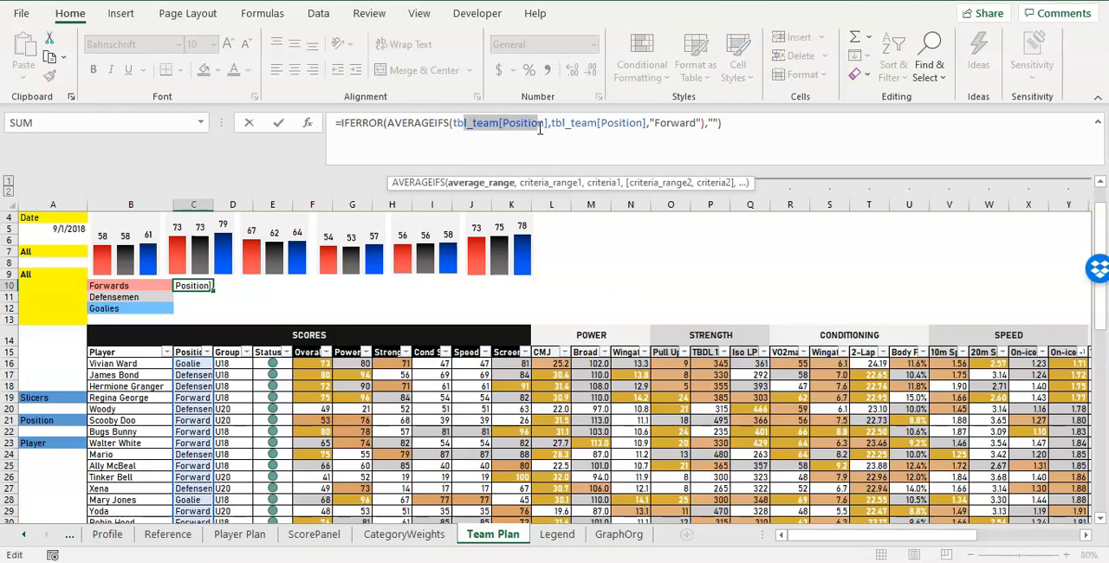
key("Escape")
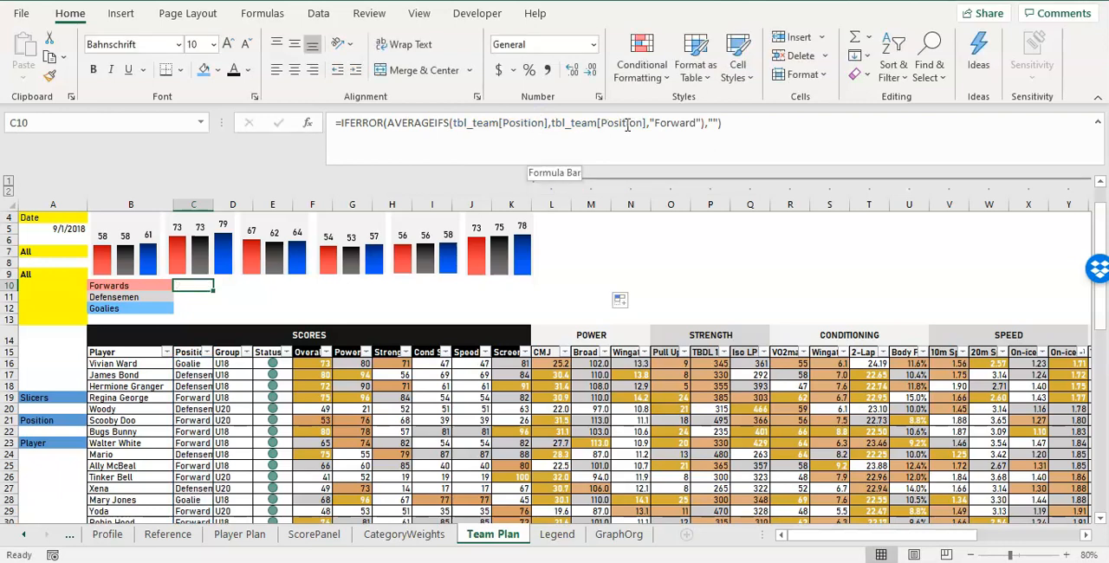
left_click(237, 284)
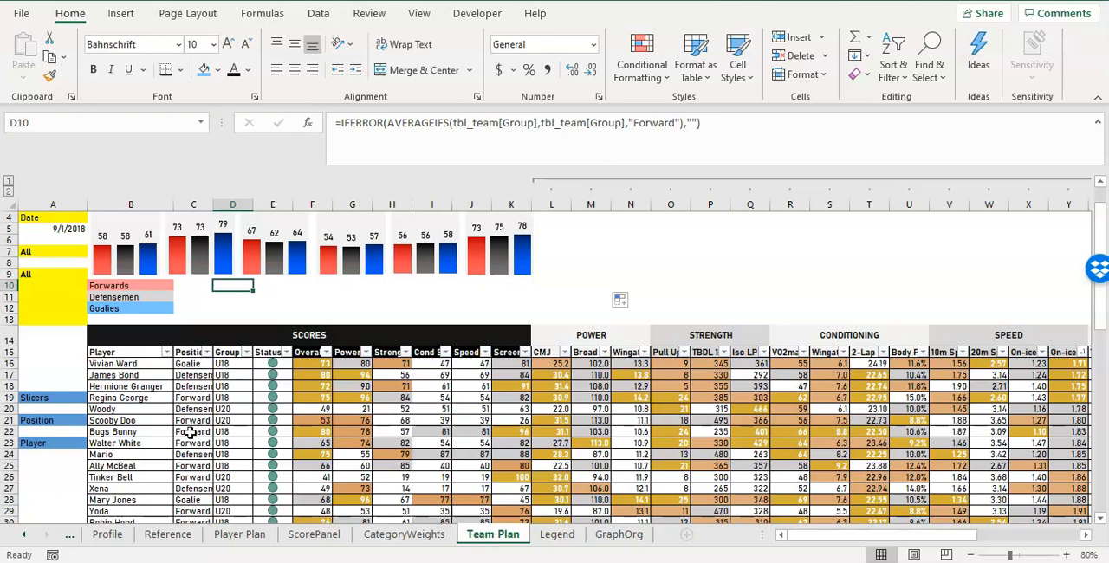
Lock the criteria range in the C10 Forwards formula by changing it to tbl_team[[Position]:[Position]].
left_click(198, 287)
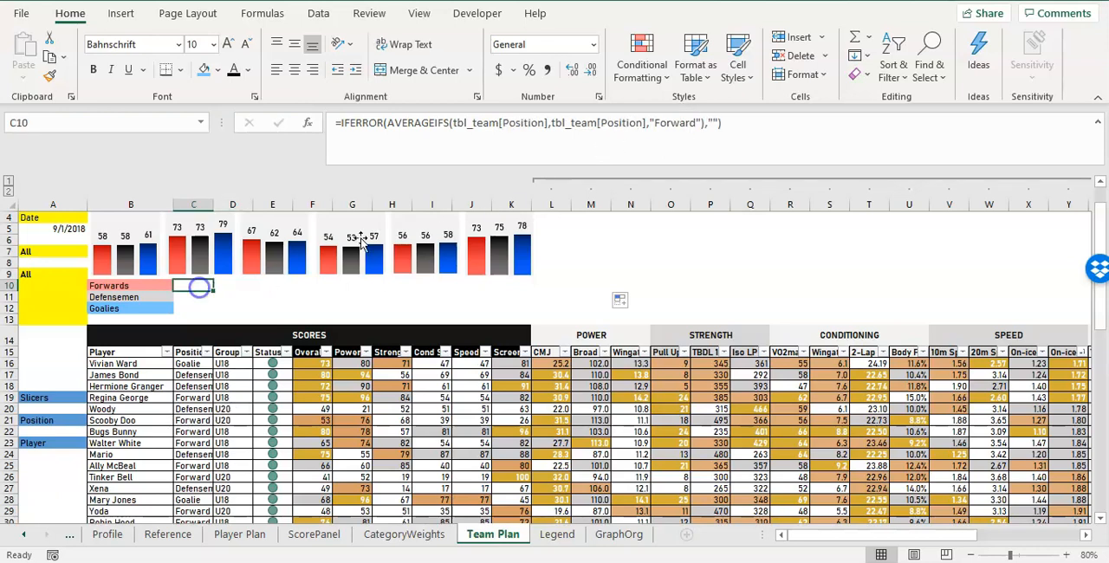
left_click(647, 123)
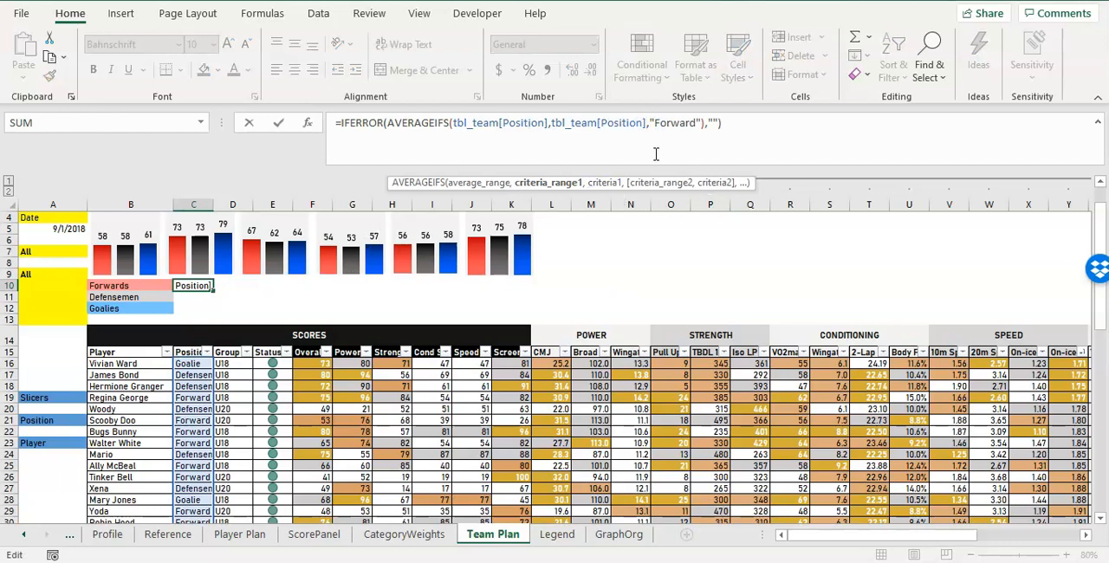
type(",")
type("[Position")
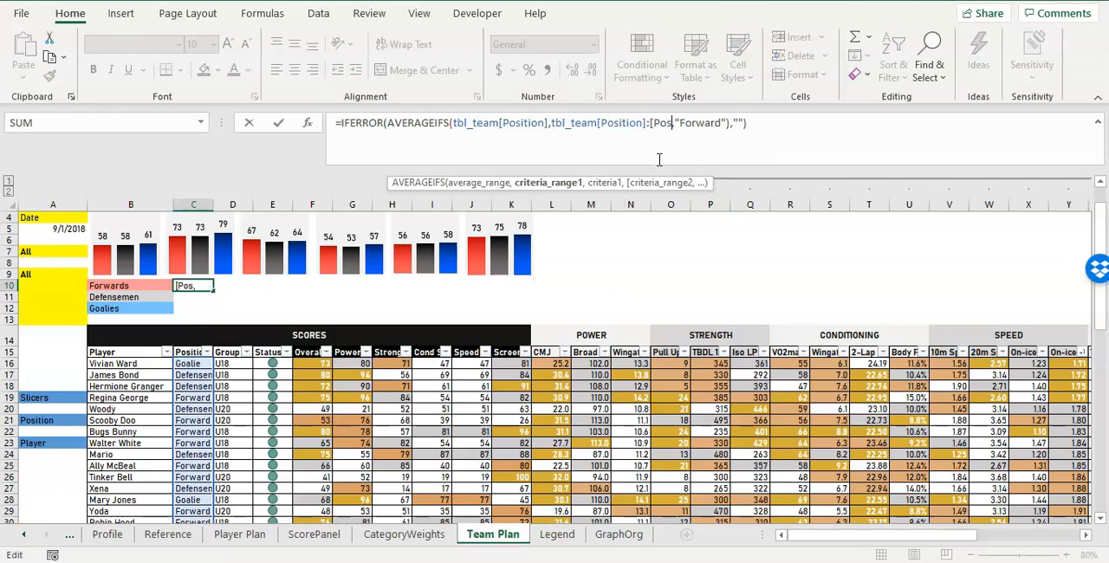
type("]]")
left_click(601, 122)
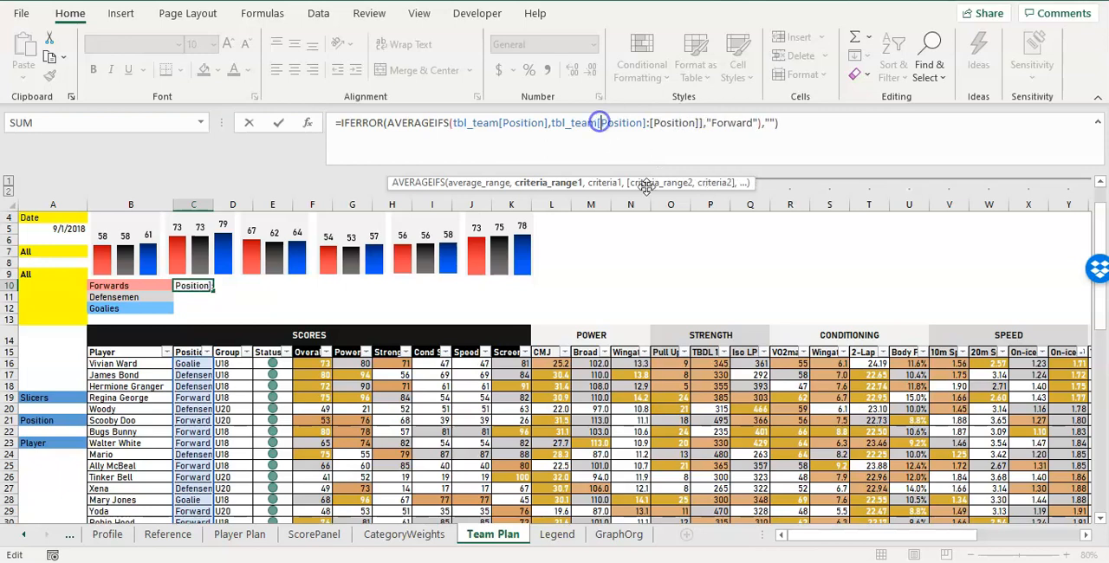
type("[")
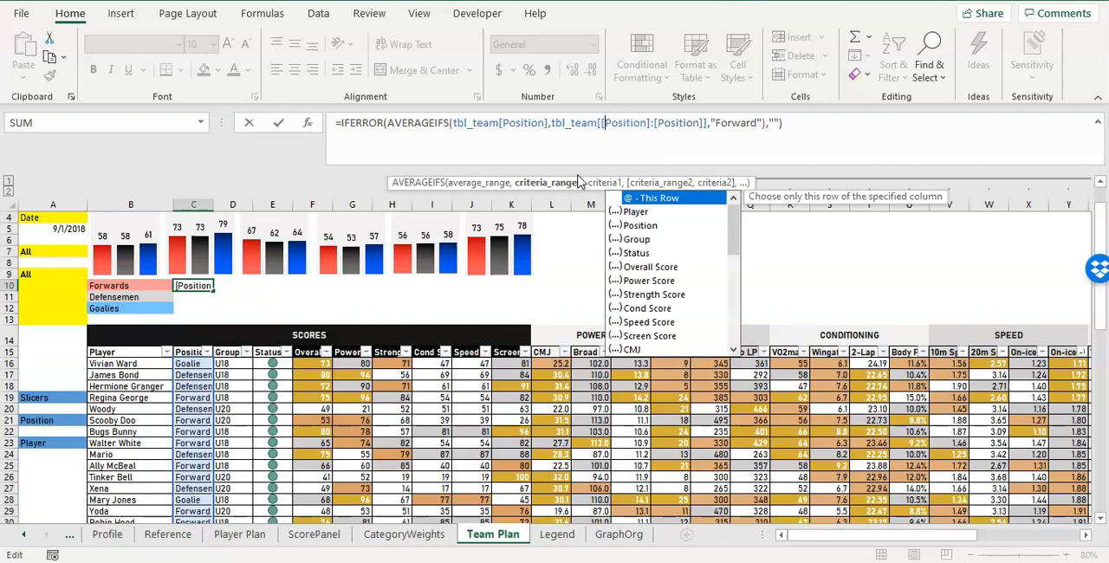
left_click(601, 130)
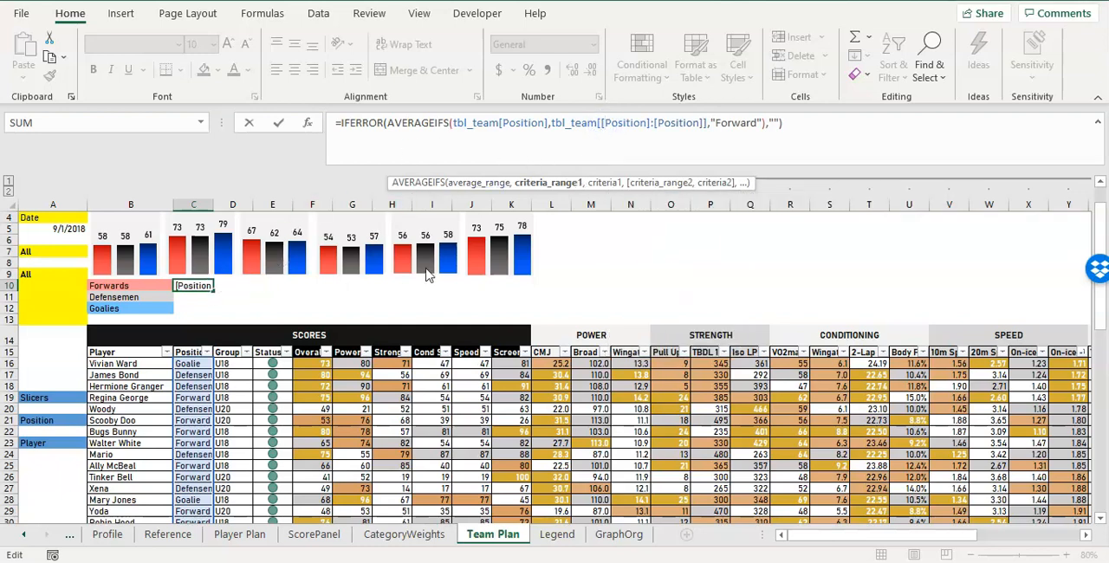
left_click(525, 122)
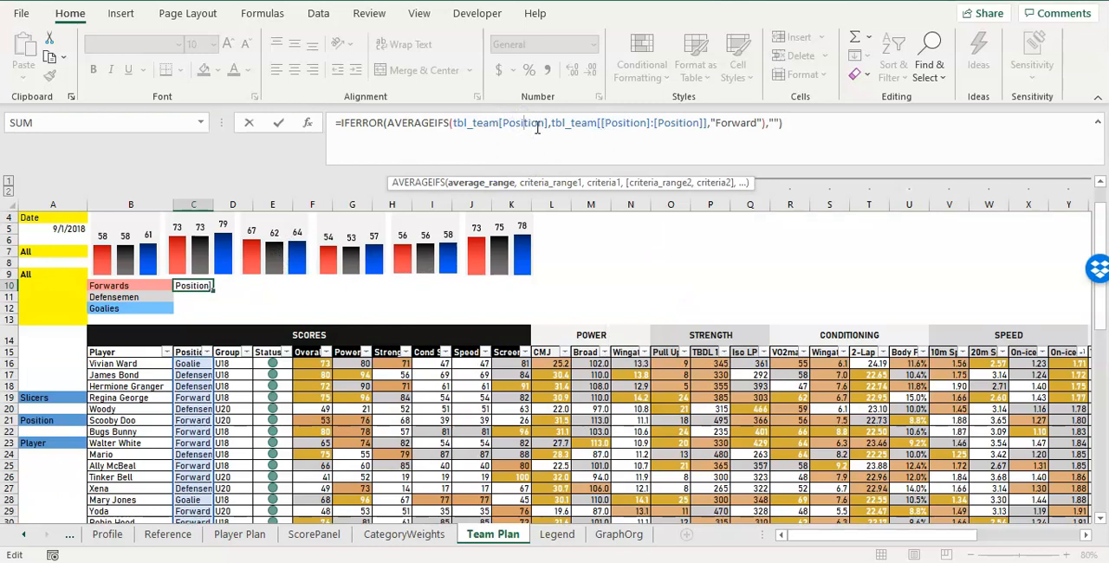
left_click_drag(576, 127, 688, 128)
left_click(689, 130)
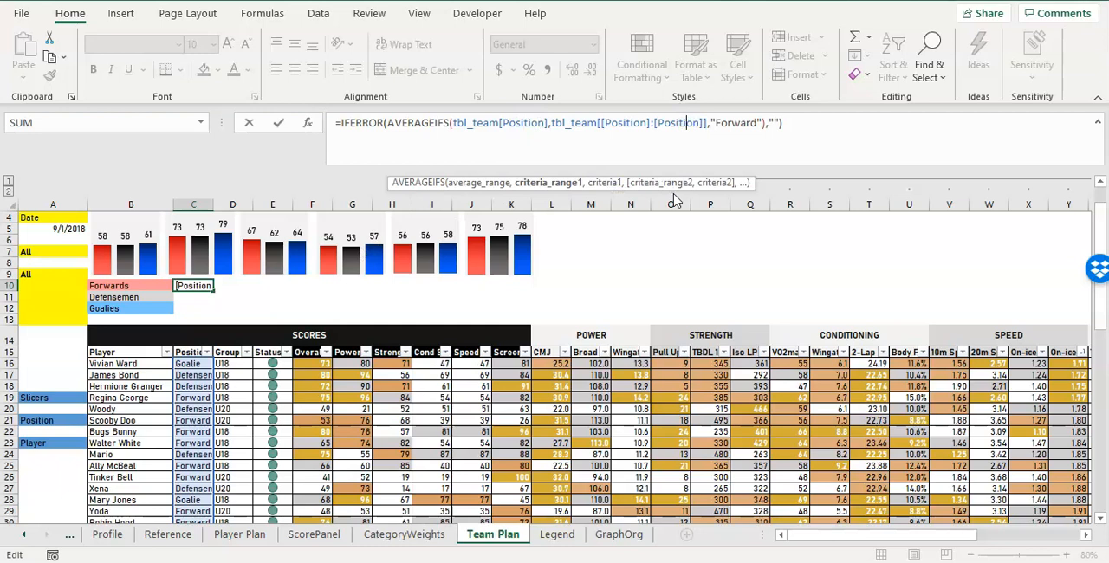
key("Escape")
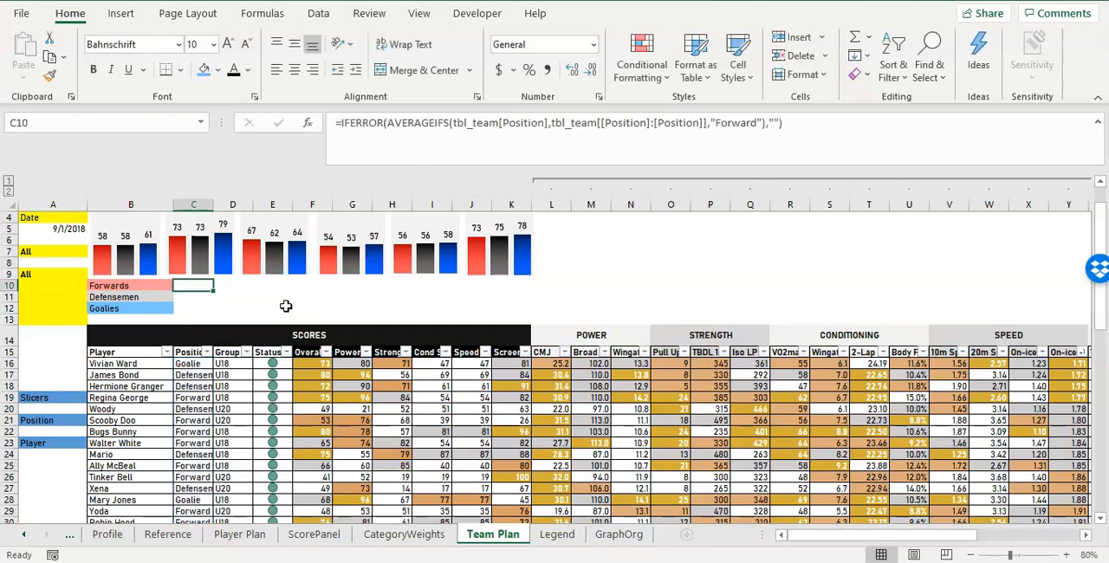
Fill the C10 formula across the row to L10 and check the range references in F10 and E10.
left_click_drag(215, 294, 568, 289)
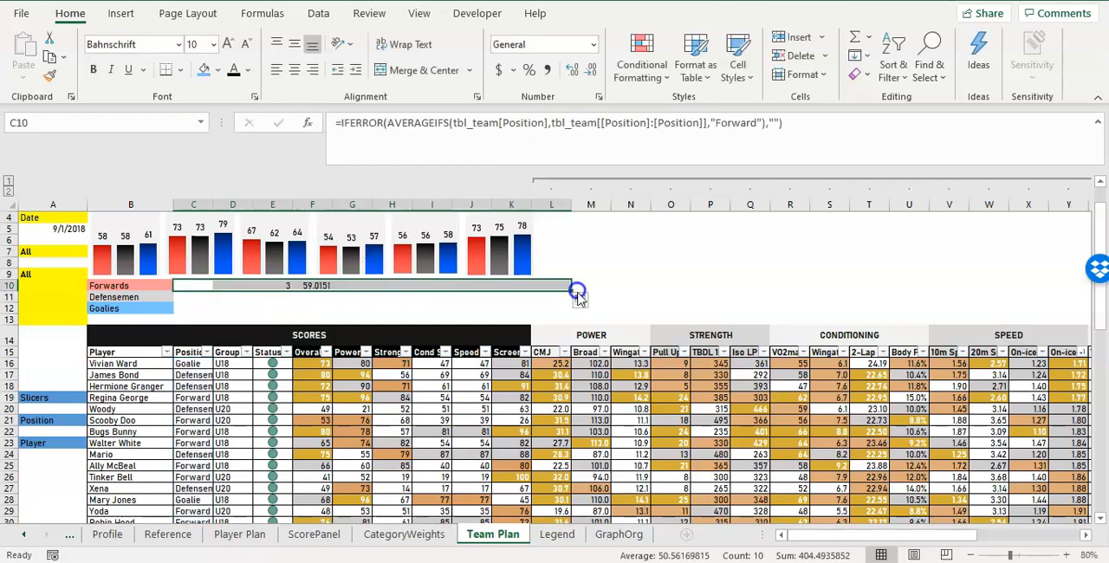
left_click(366, 305)
left_click(319, 288)
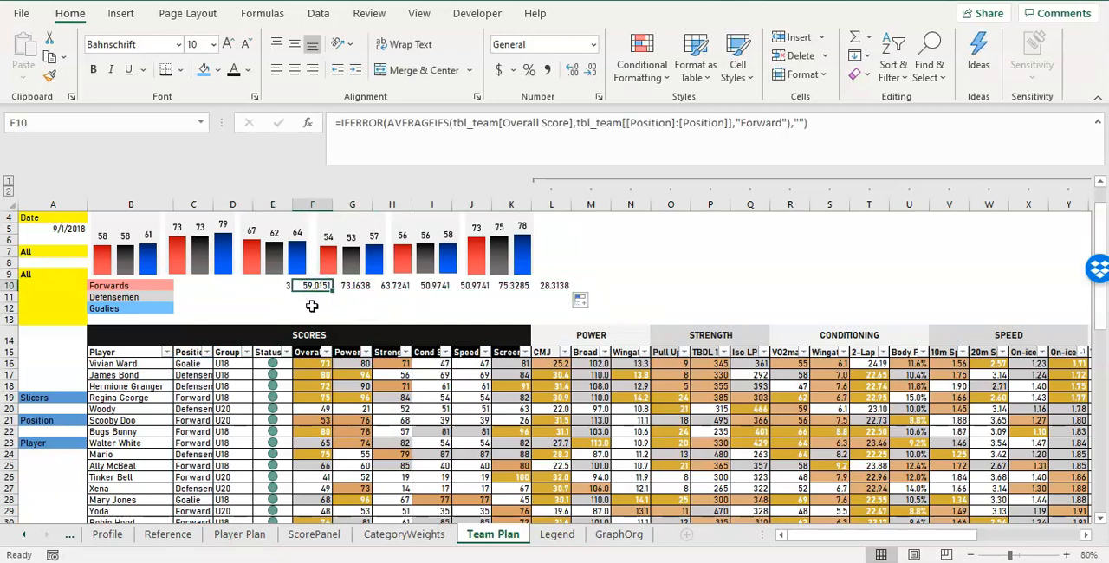
left_click(518, 122)
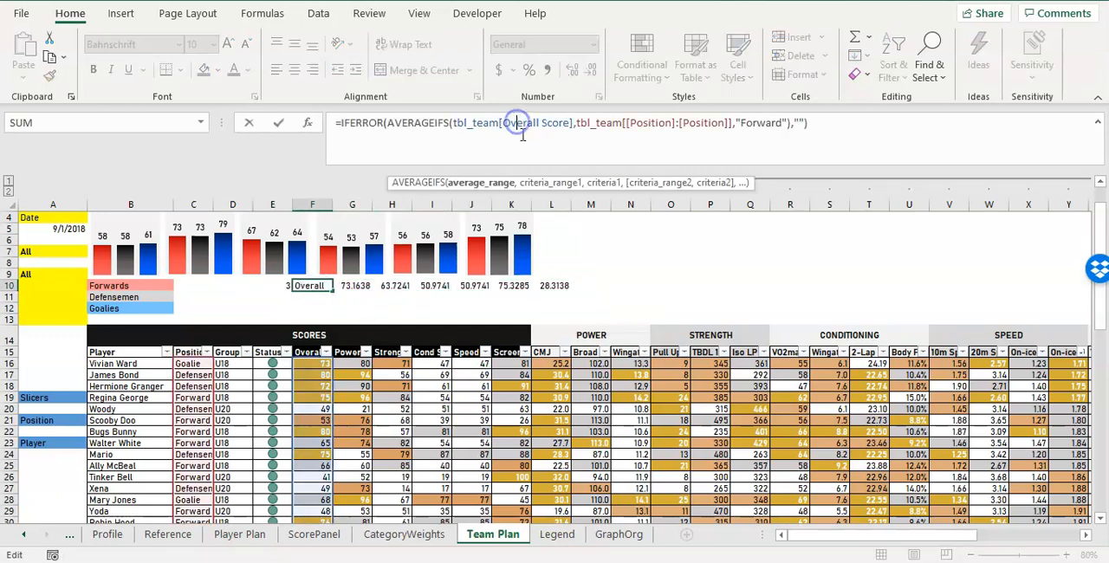
left_click(598, 124)
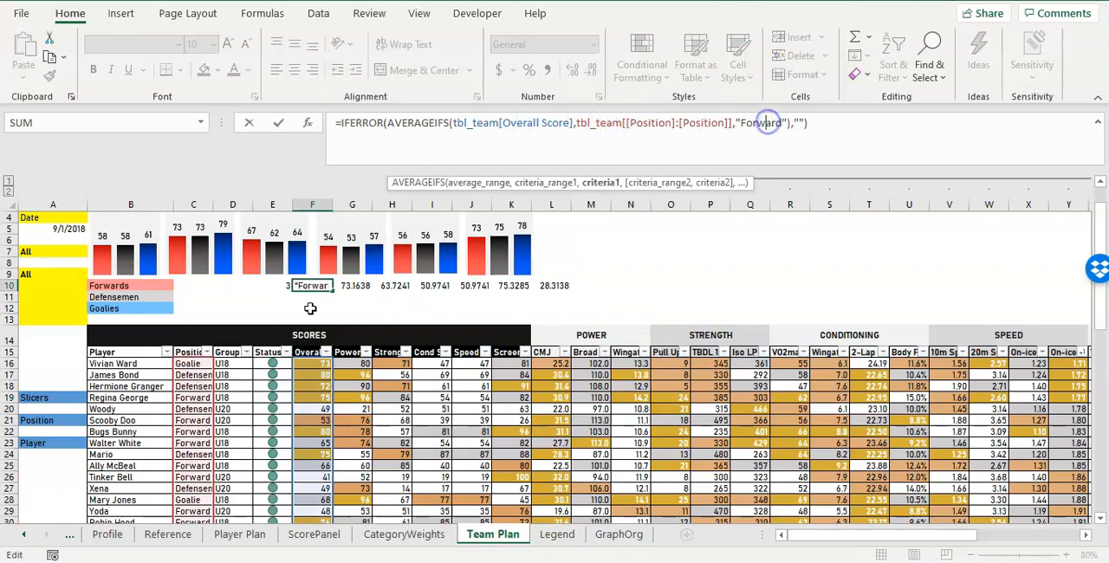
key("Escape")
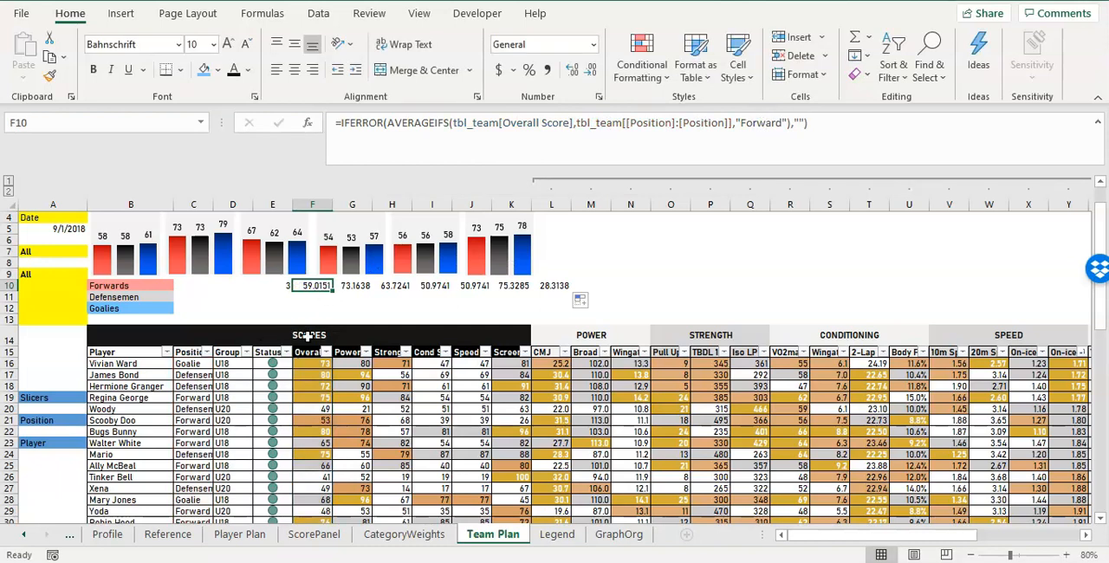
left_click(272, 285)
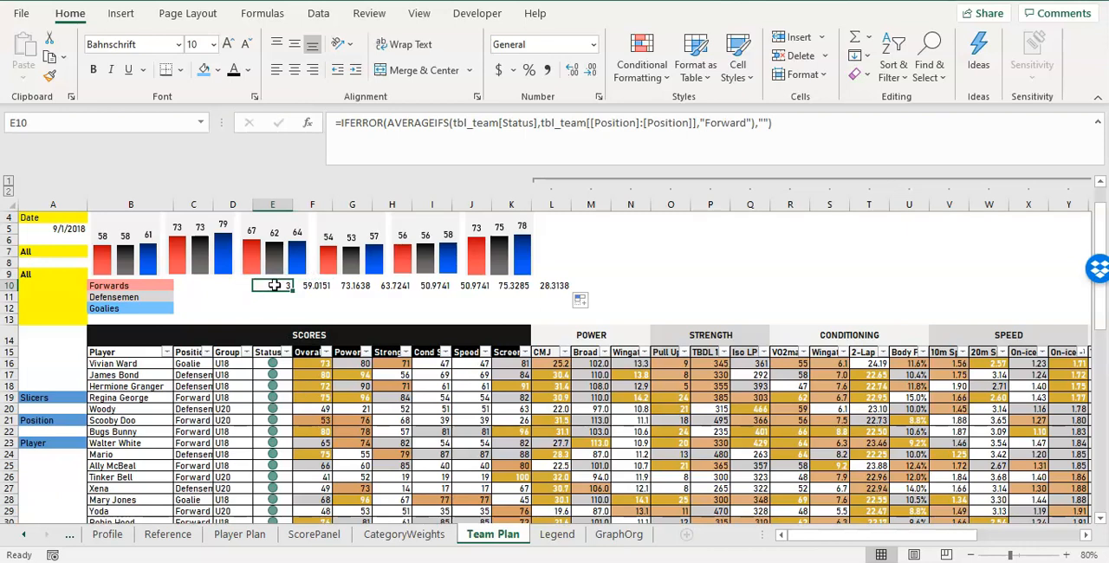
Copy the C10 formula to C11 with "Defenseman" as the criterion, and widen column C to fit the position names.
left_click(189, 284)
key("ctrl+c")
left_click(206, 296)
key("ctrl+v")
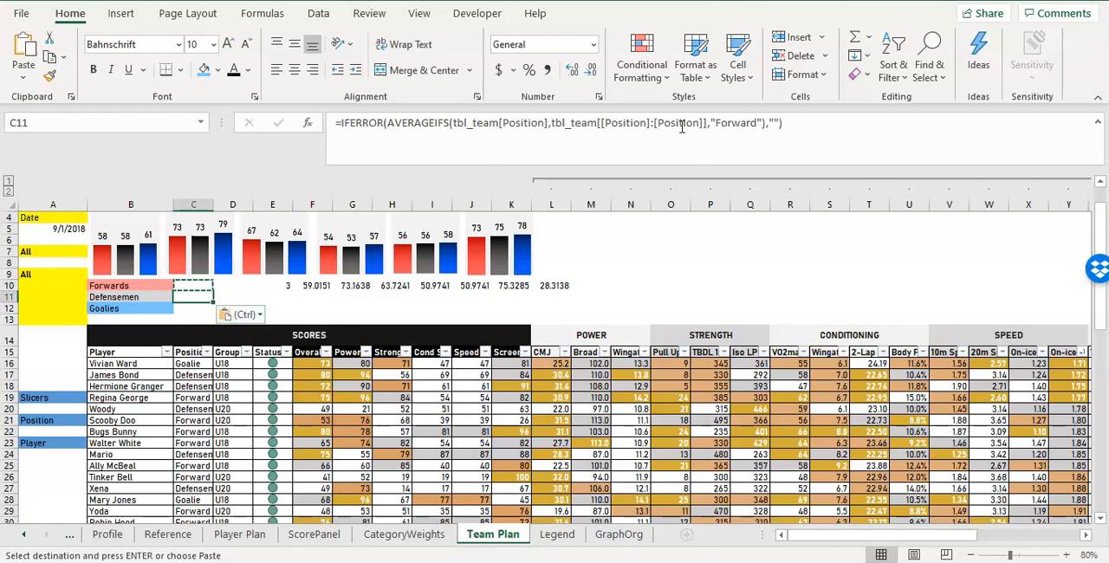
double_click(717, 123)
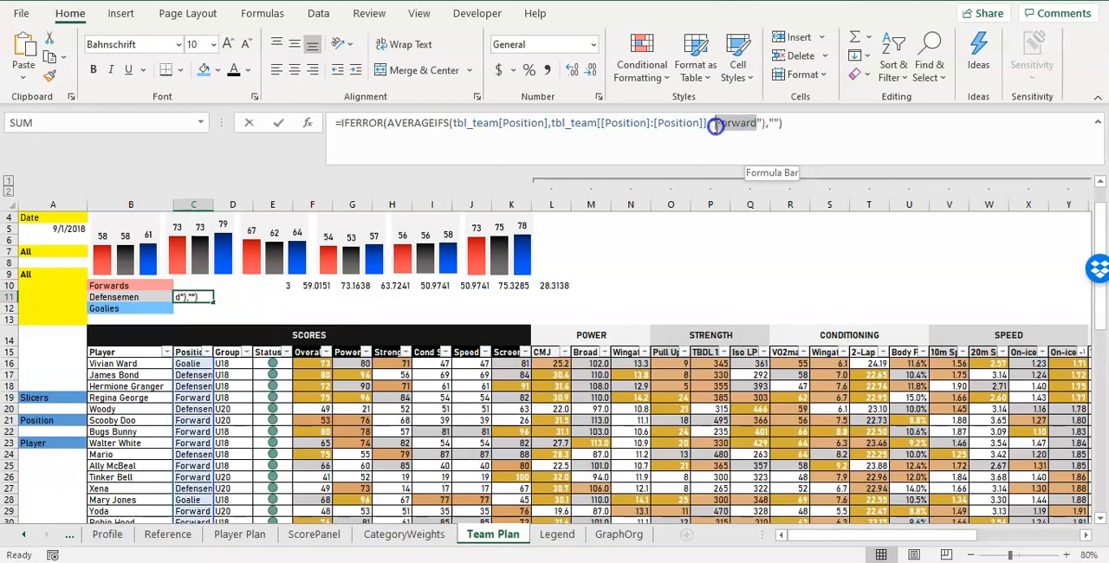
type("Defense")
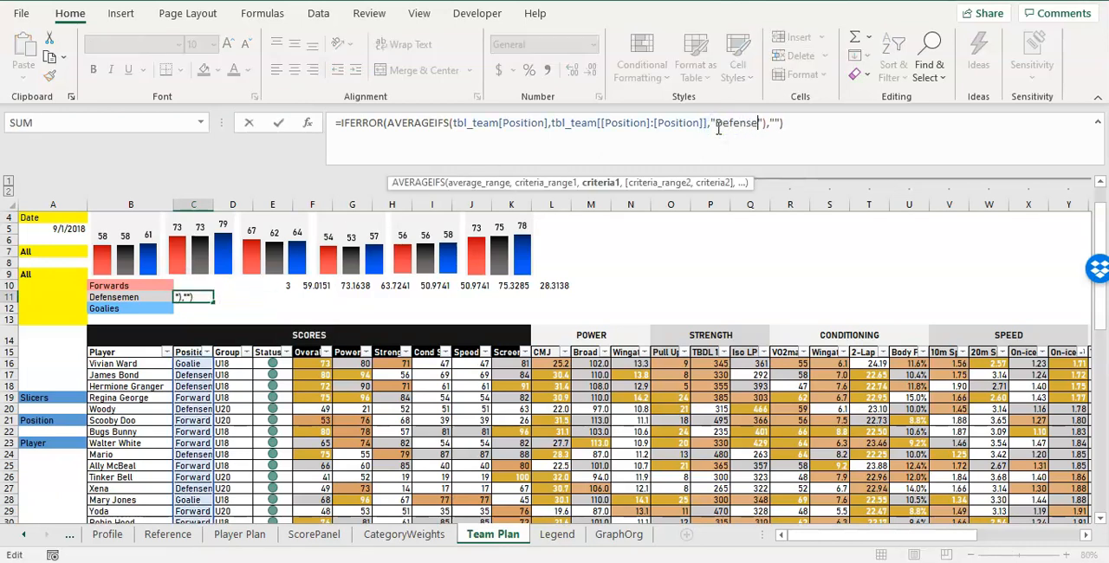
type("man")
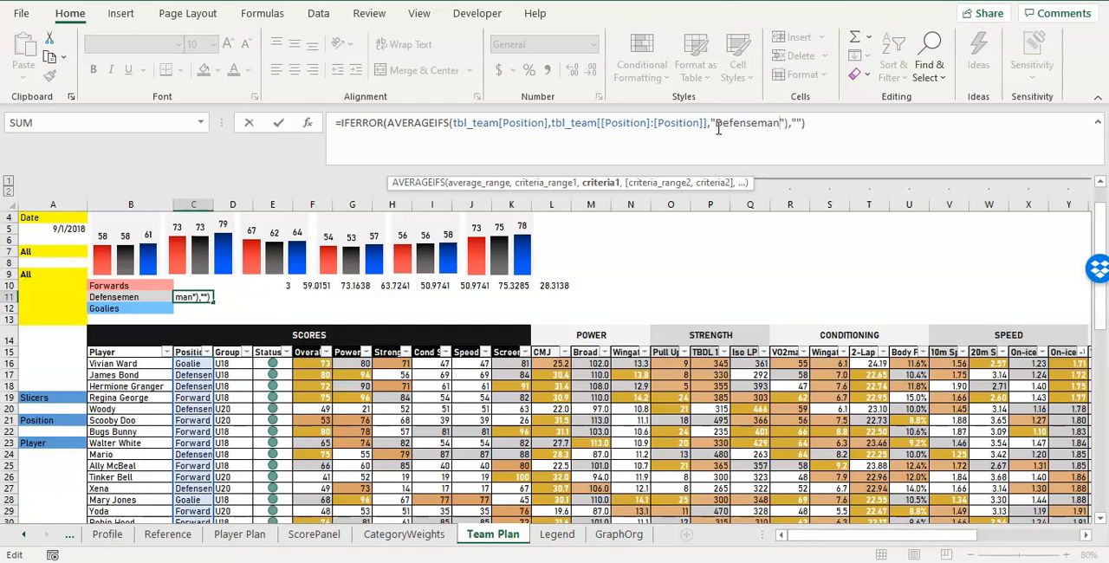
key("ctrl+Return")
left_click_drag(218, 208, 233, 208)
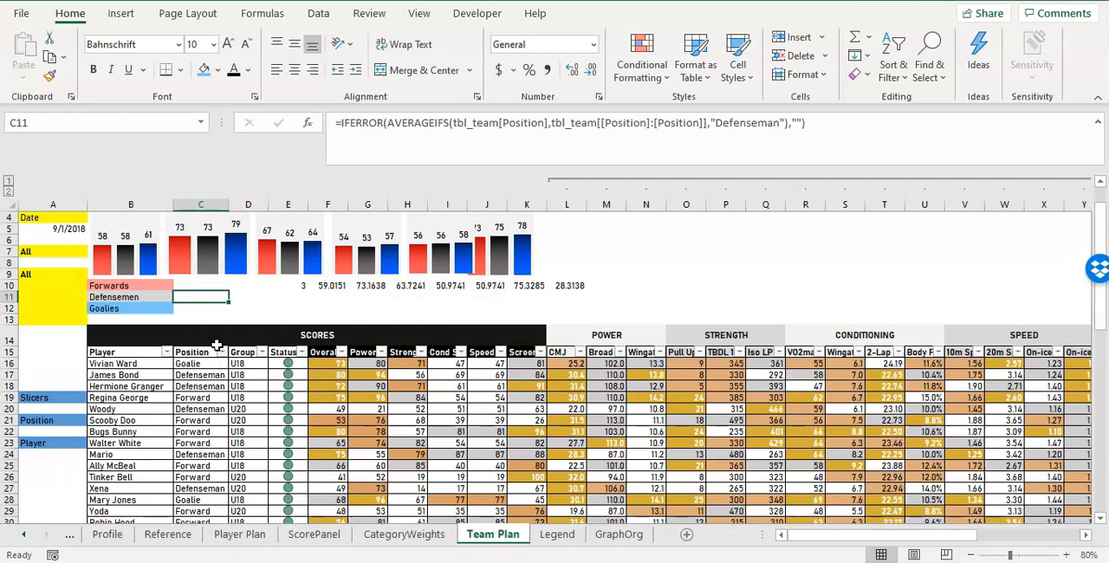
Copy the Defensemen formula from C11 to C12 and change its criterion to "Goalie".
key("ctrl+c")
left_click(212, 308)
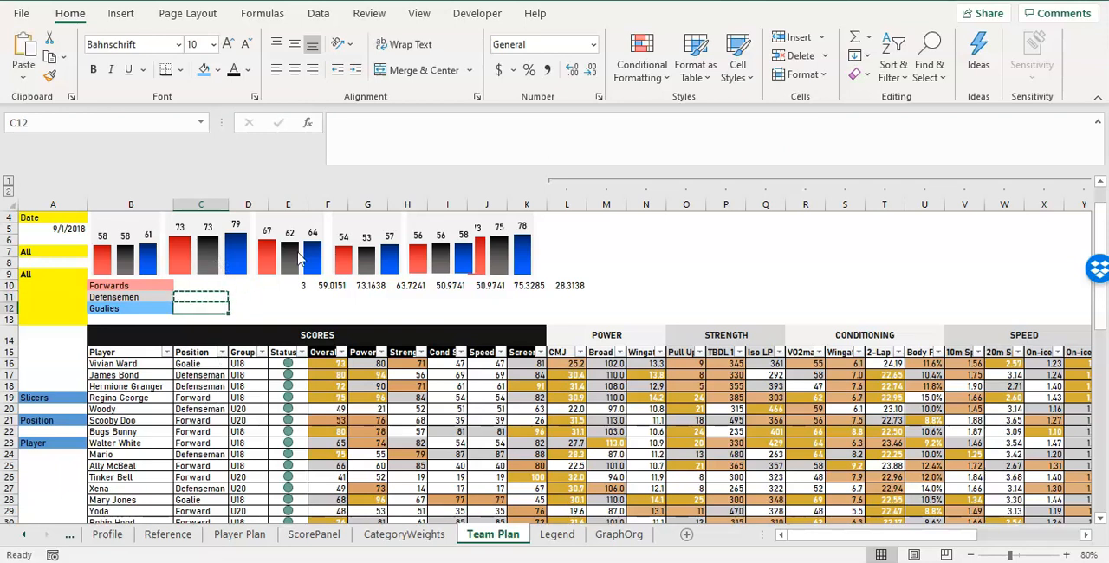
key("ctrl+v")
left_click_drag(777, 127, 715, 125)
type("Goalie")
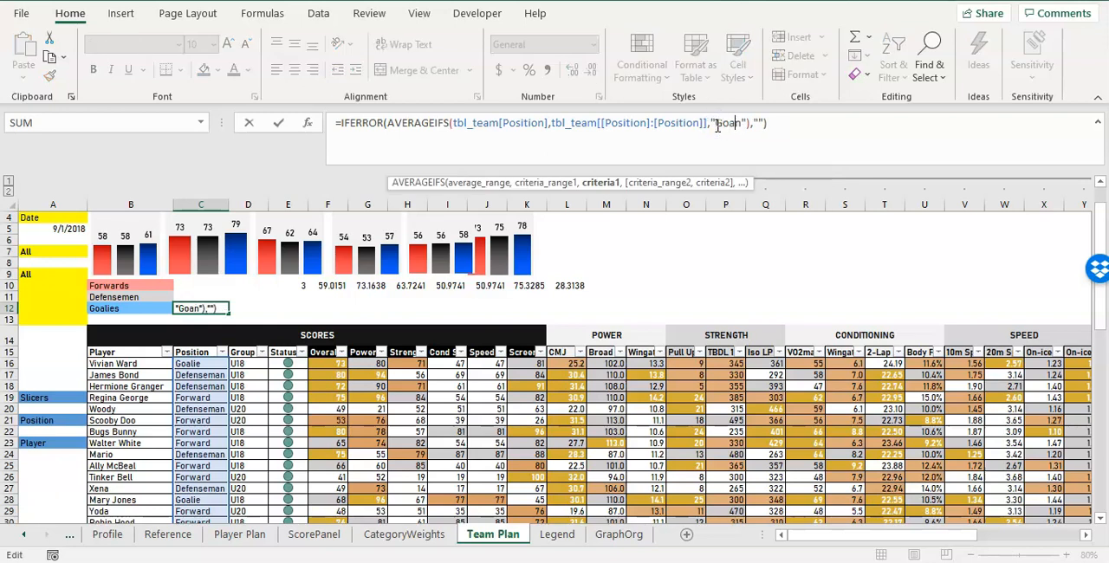
key("Delete")
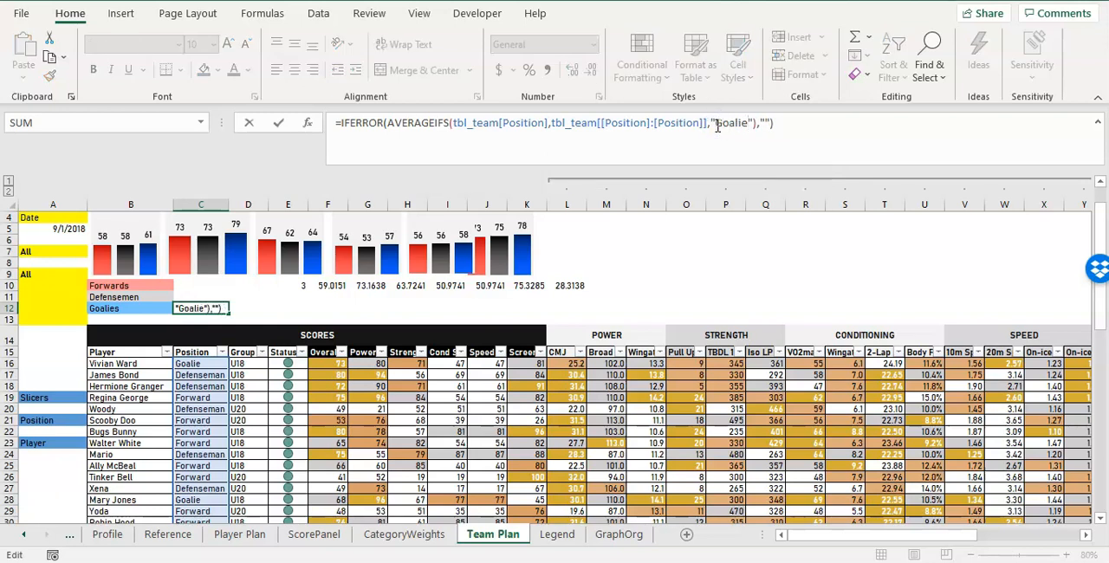
key("Return")
Fill the three position formulas in C10:C12 across to column AC.
left_click_drag(198, 285, 200, 308)
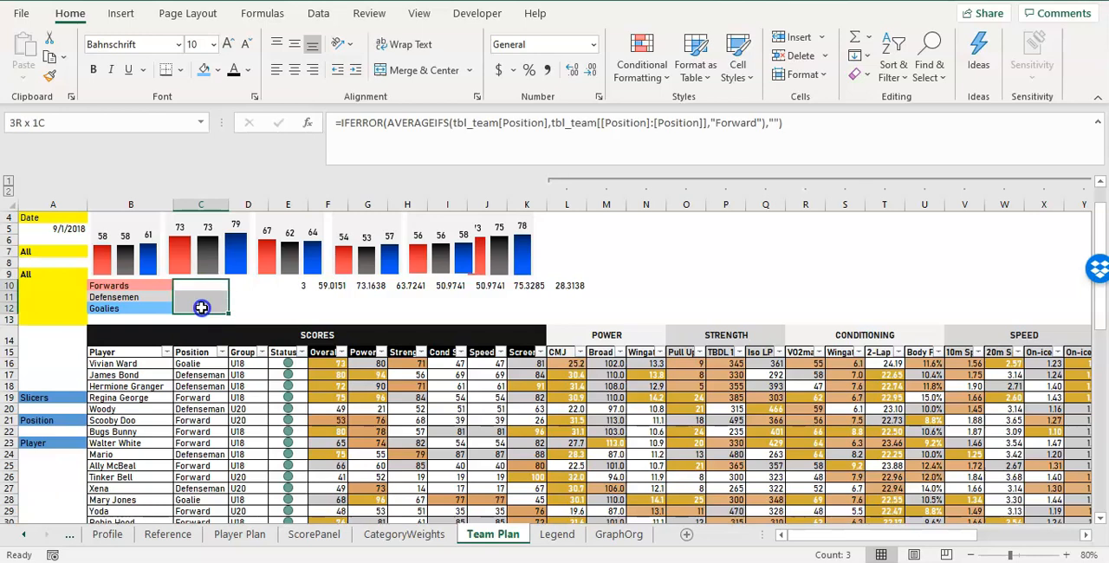
left_click_drag(347, 311, 856, 303)
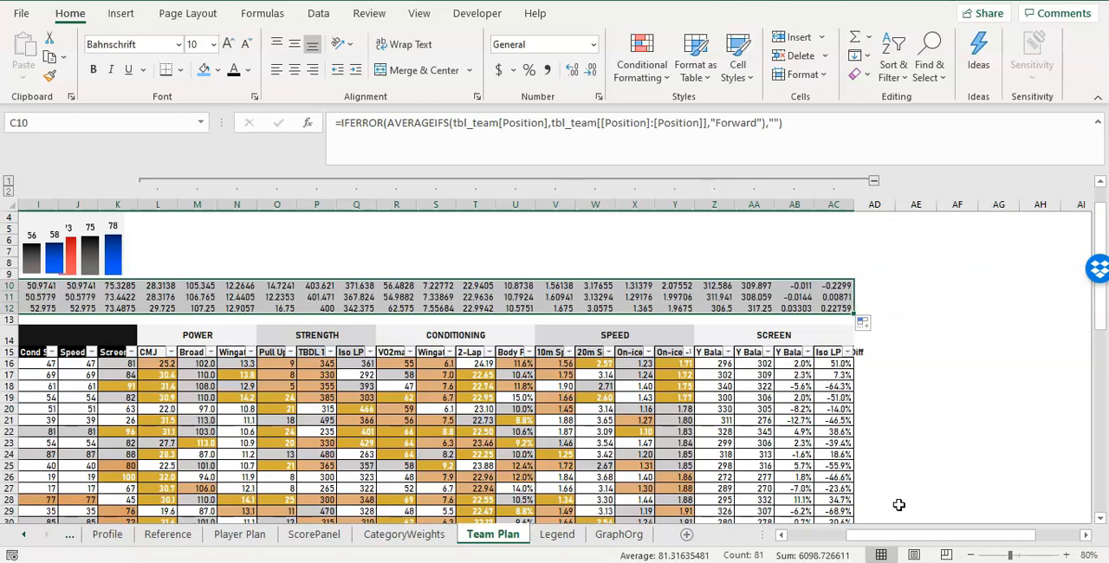
left_click_drag(904, 532, 803, 535)
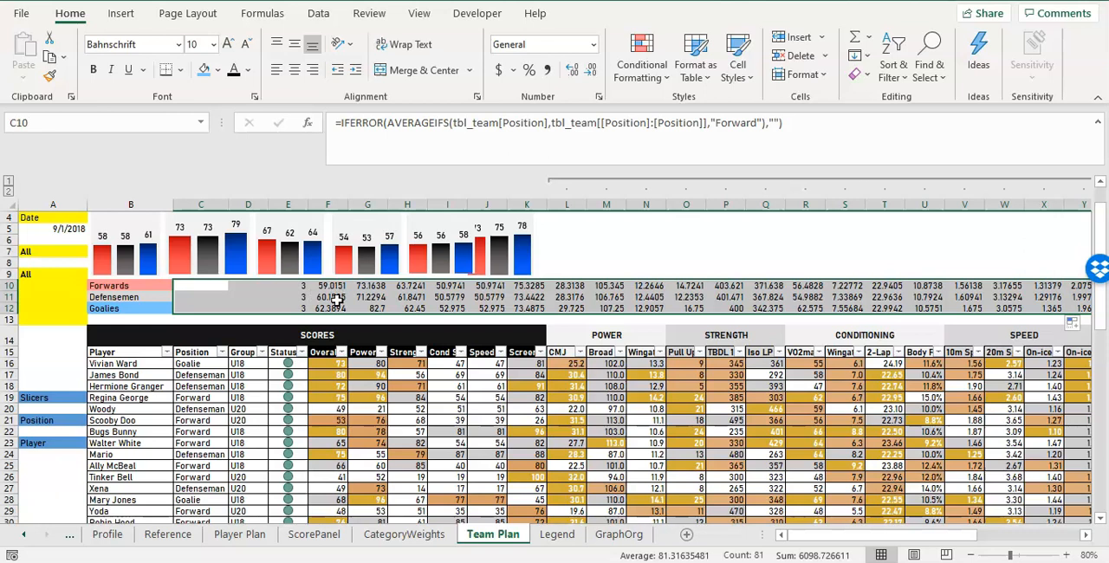
Format the filled averages in C10:AC12 as Number with one decimal place.
left_click(525, 45)
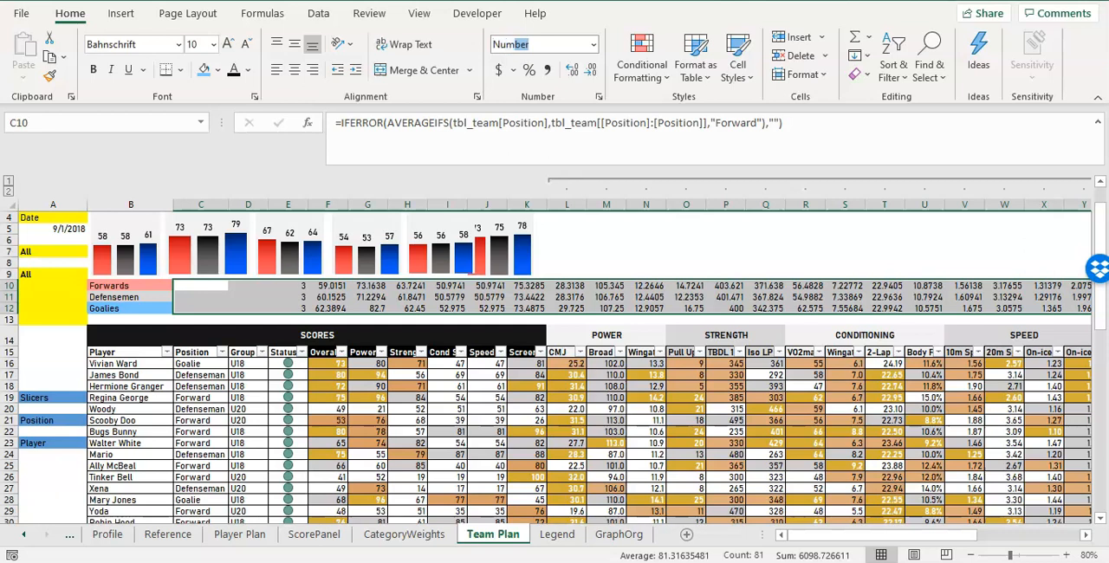
type("Num")
key("Return")
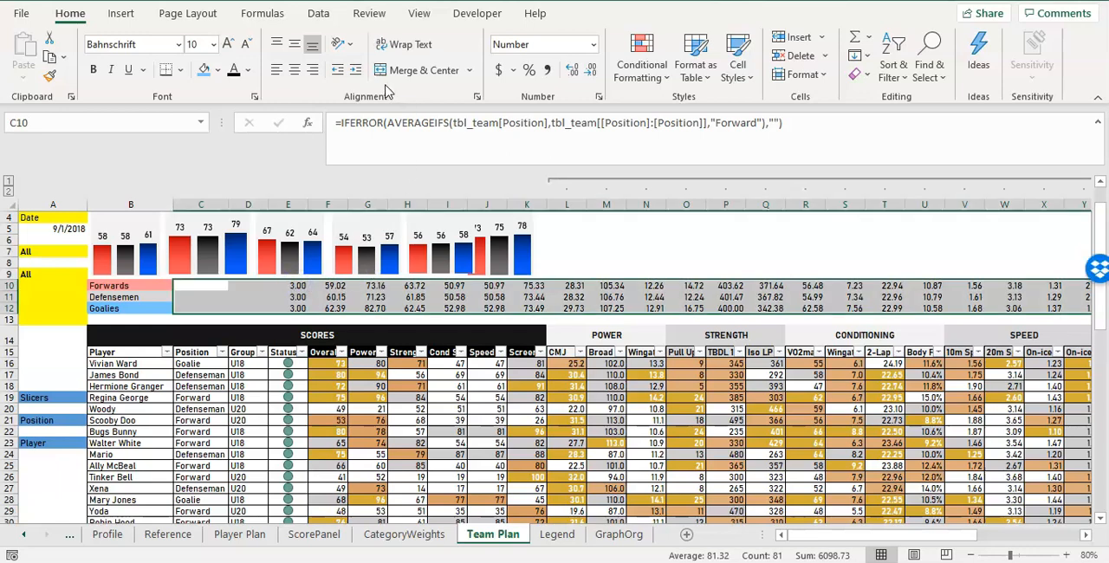
left_click(589, 69)
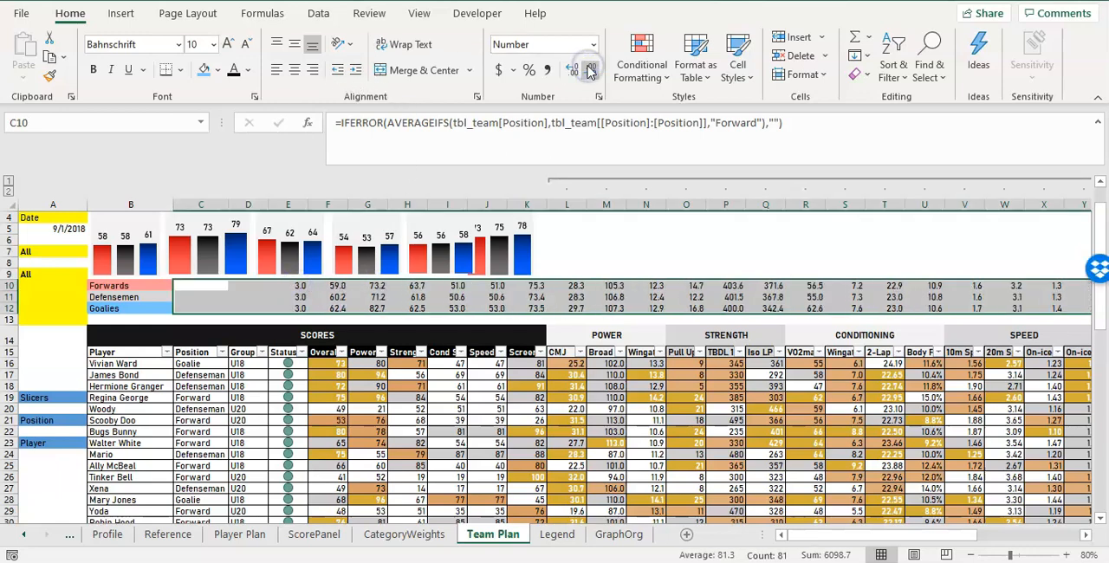
Move the SCREEN chart slightly right so it no longer overlaps the SPEED chart.
scroll(337, 308, "up", 1)
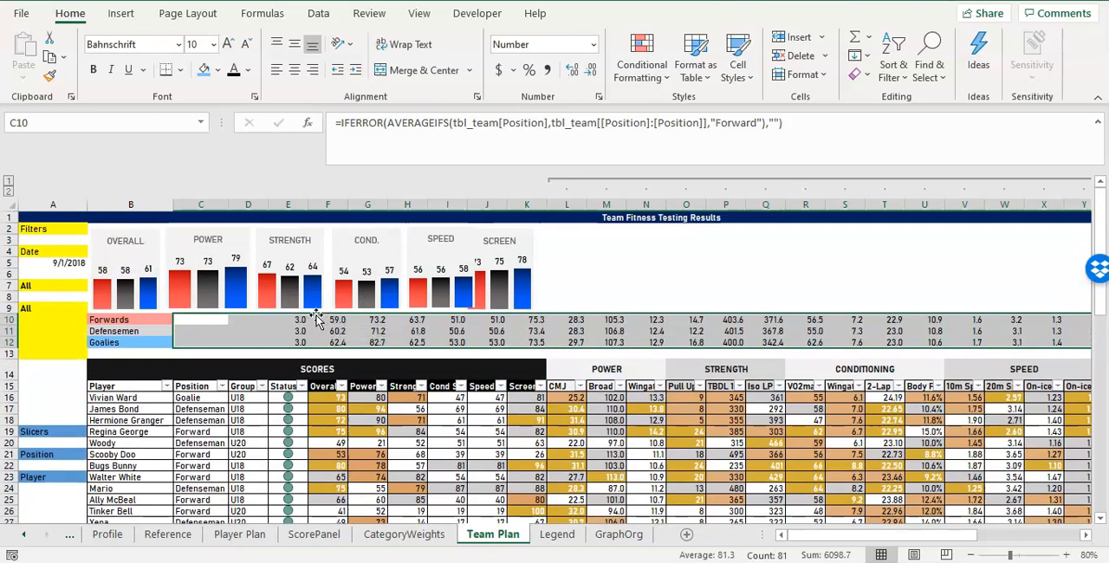
left_click(251, 253)
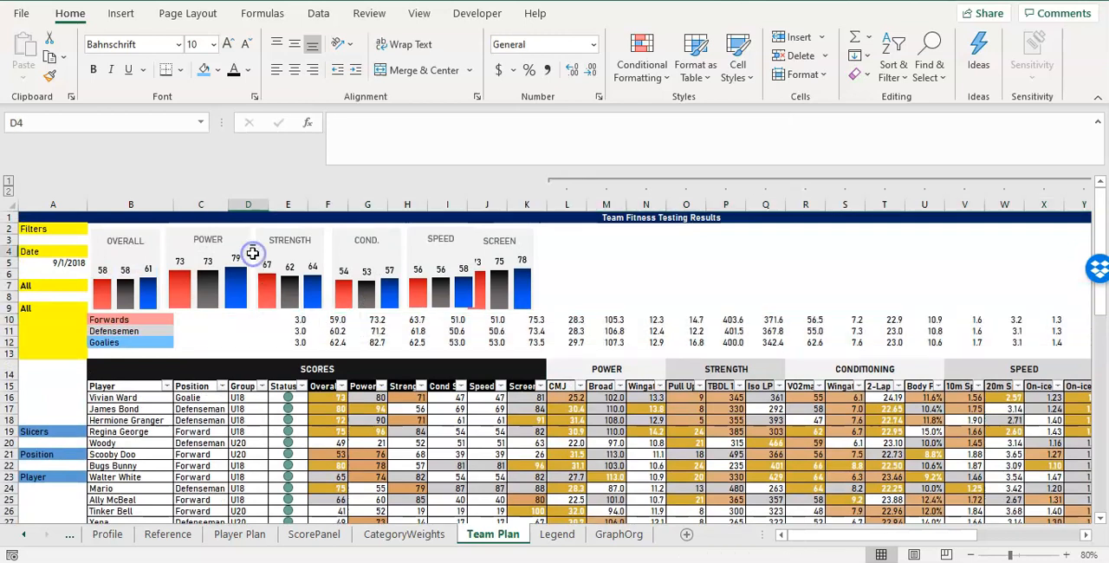
left_click(246, 257)
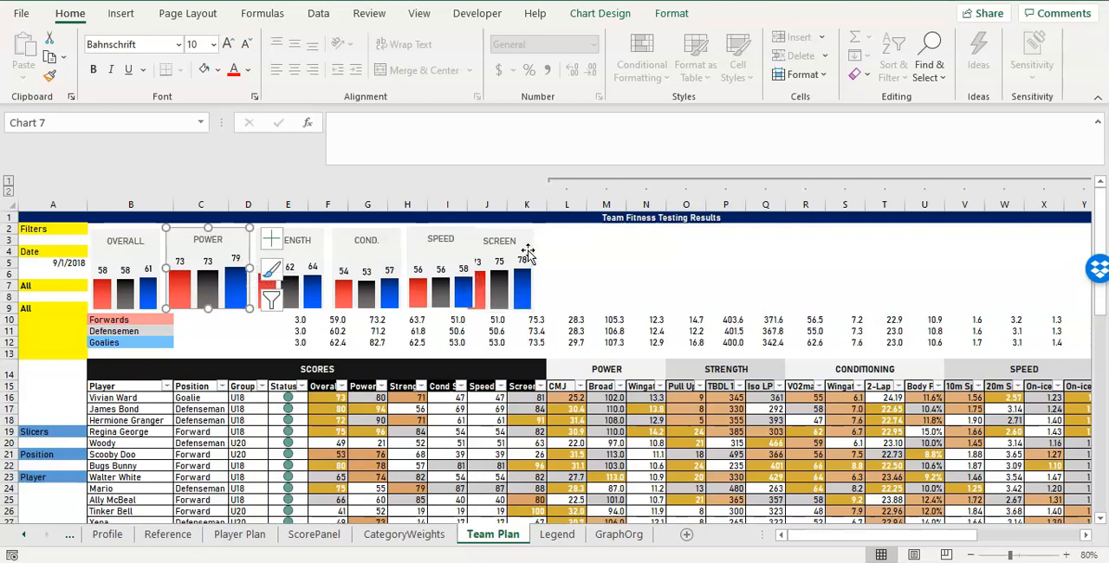
left_click_drag(528, 252, 541, 250)
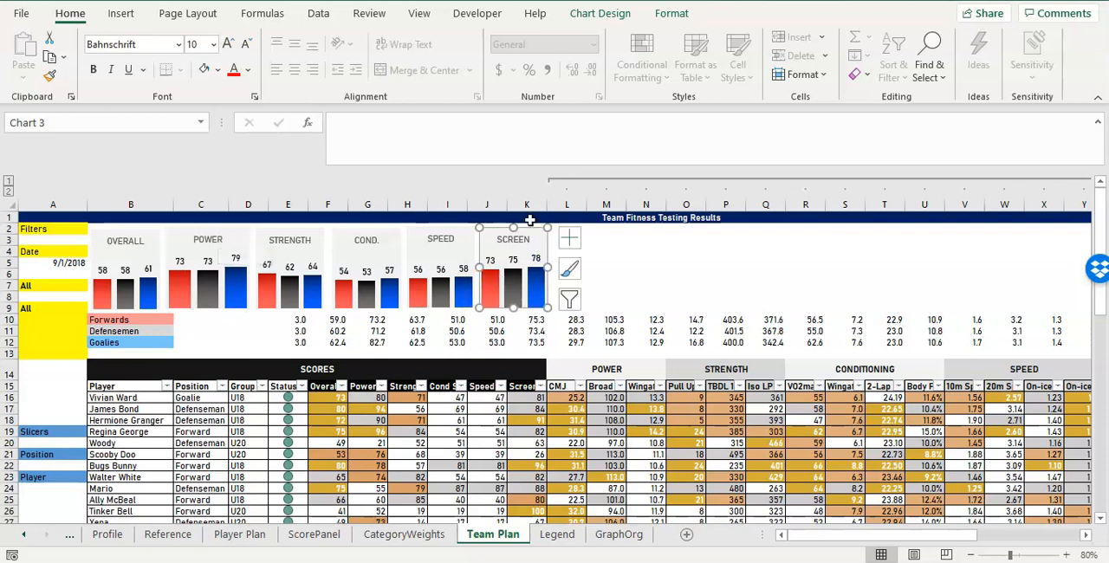
Set all six score charts, OVERALL through SCREEN, to a uniform width of 1.1".
left_click(669, 14)
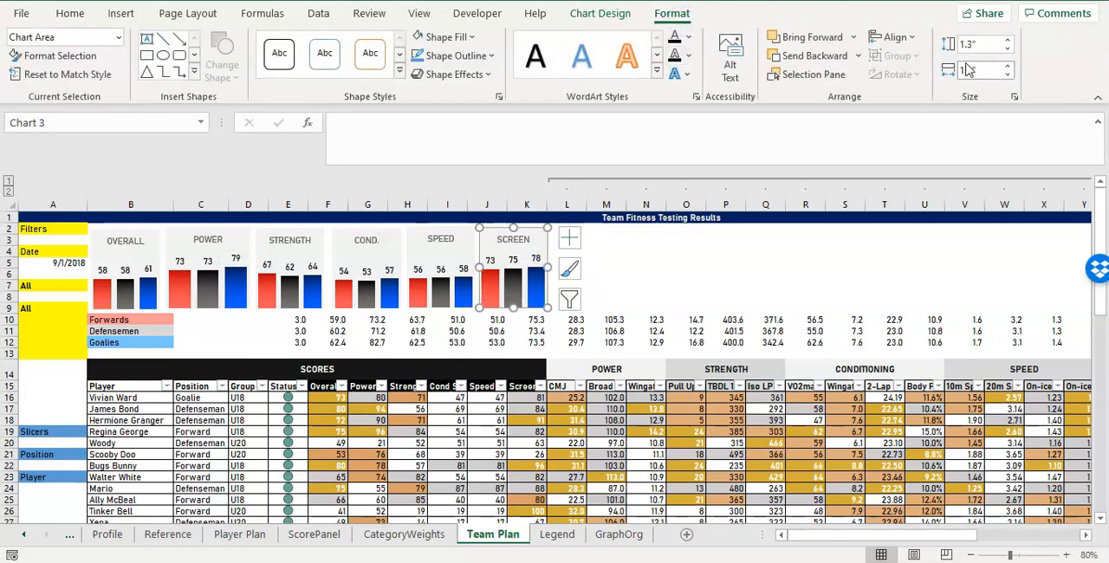
left_click(466, 250, "ctrl")
left_click(386, 250, "ctrl")
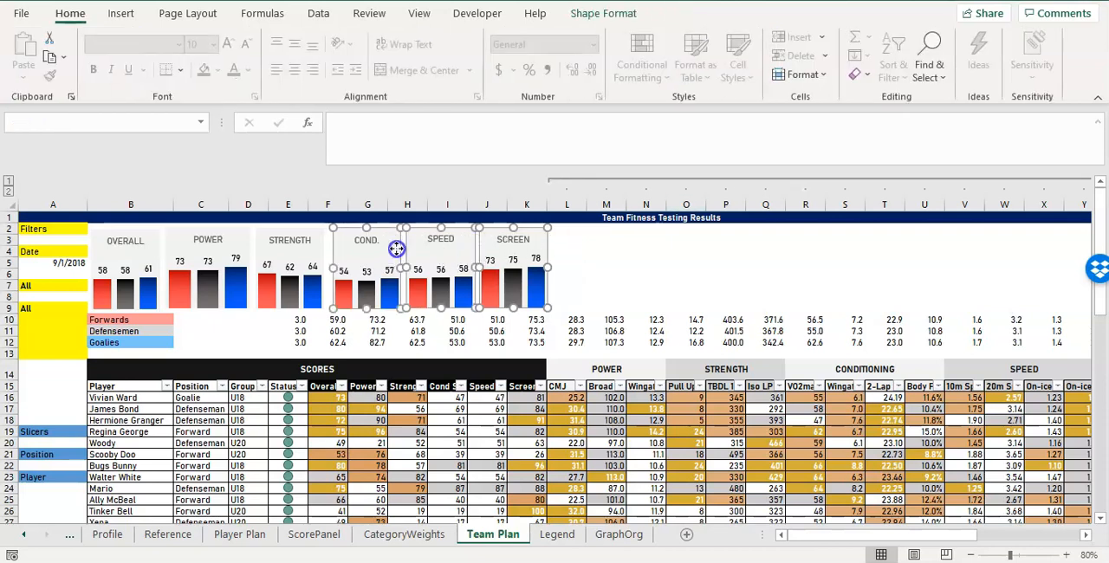
left_click(305, 257, "ctrl")
left_click(231, 245, "ctrl")
left_click(149, 250, "ctrl")
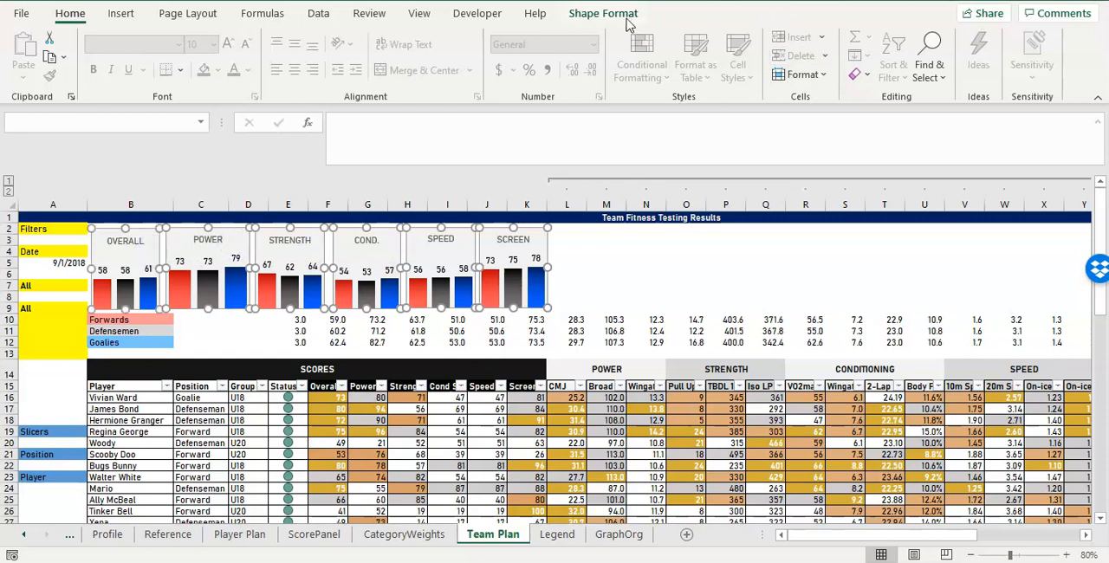
left_click(615, 16)
left_click(980, 46)
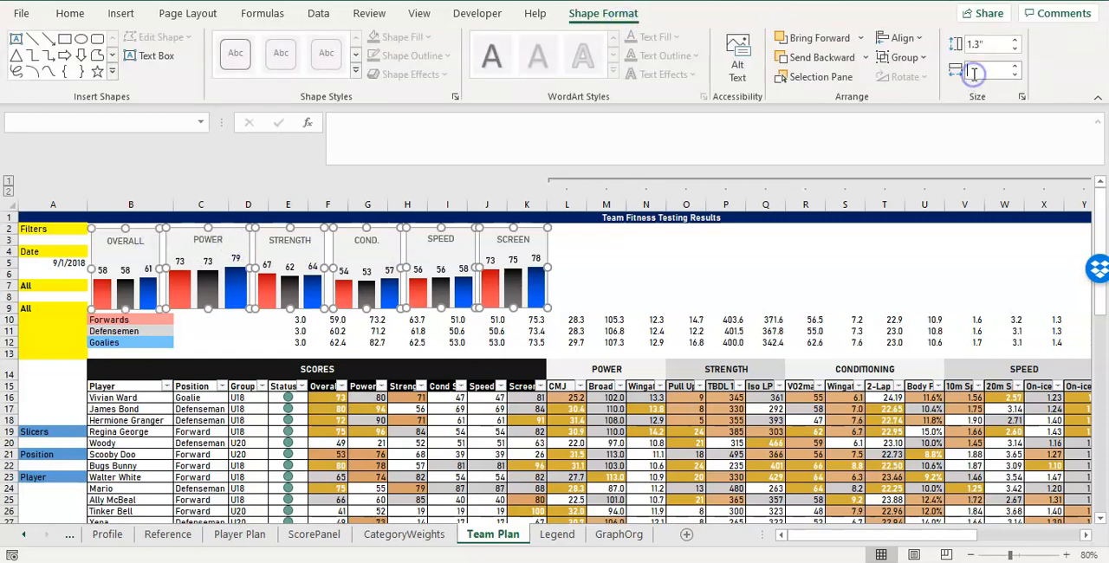
left_click(973, 72)
type("1")
key("Return")
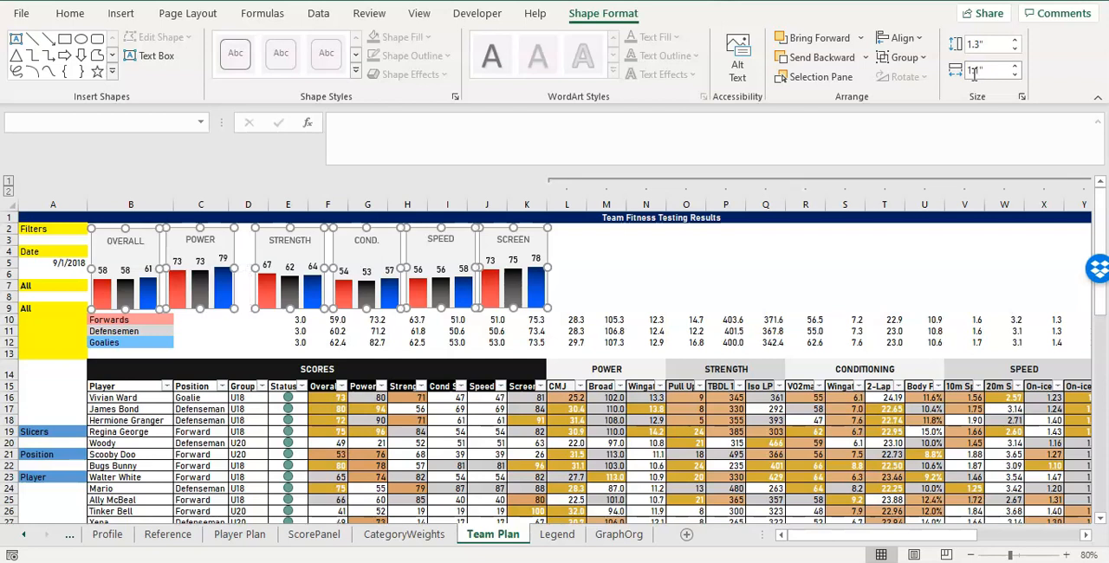
left_click(594, 307)
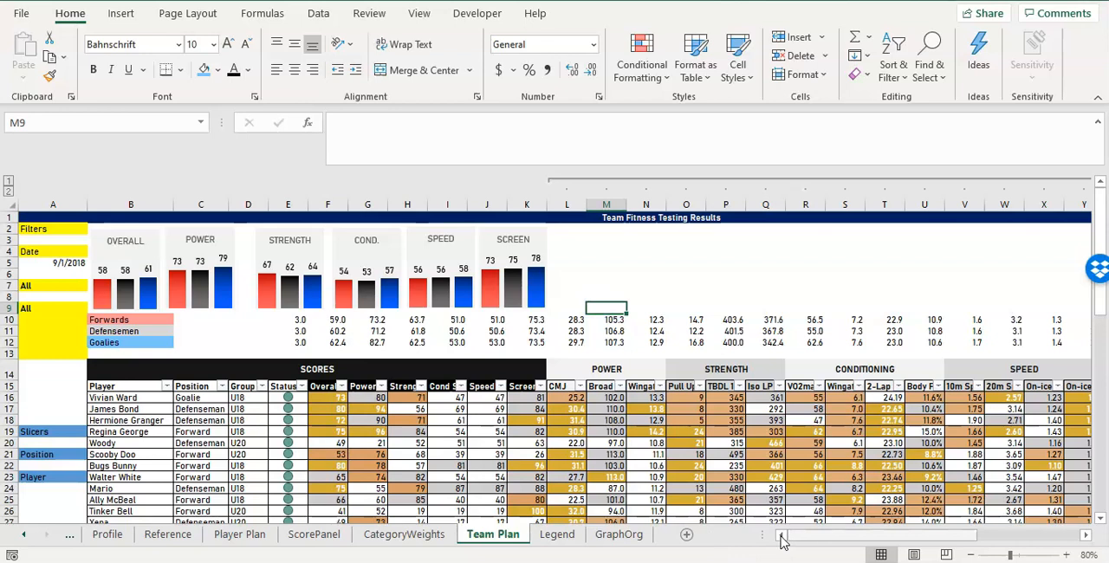
Set the height of title row 1 to 25.
left_click(10, 218)
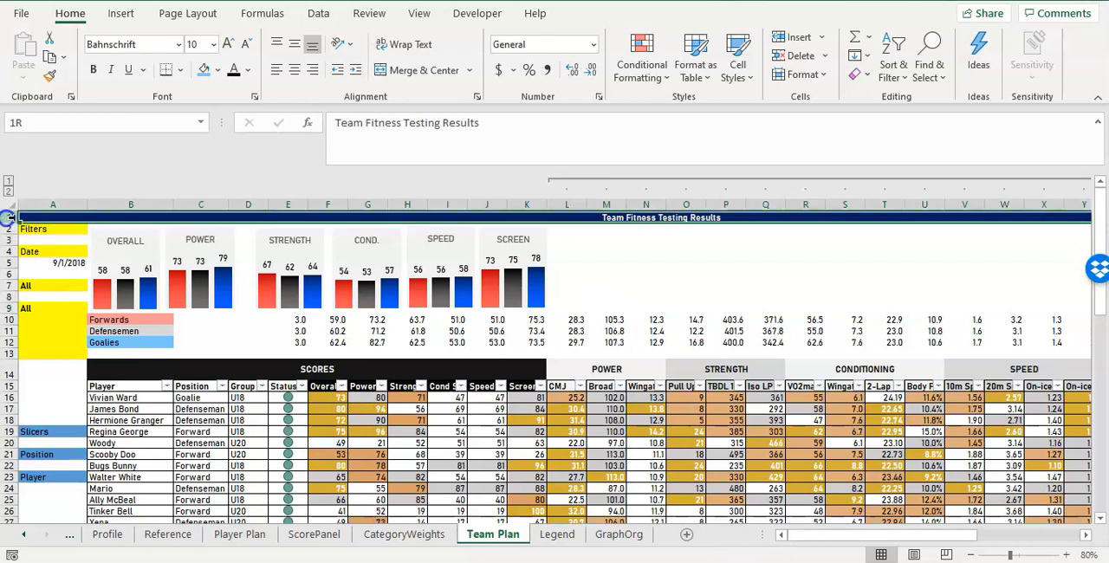
right_click(11, 217)
left_click(63, 445)
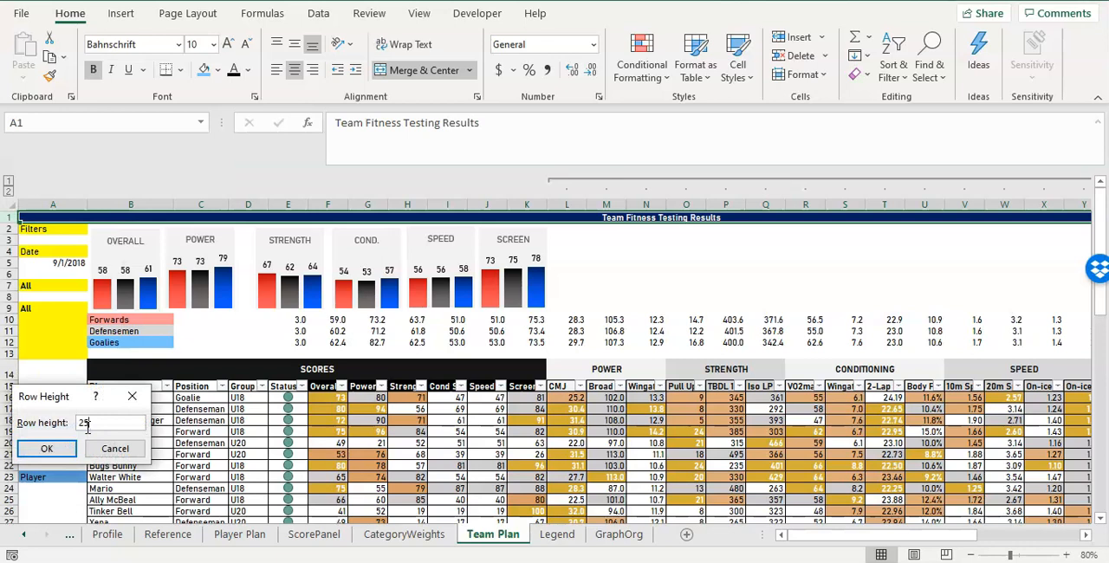
type("25")
key("Return")
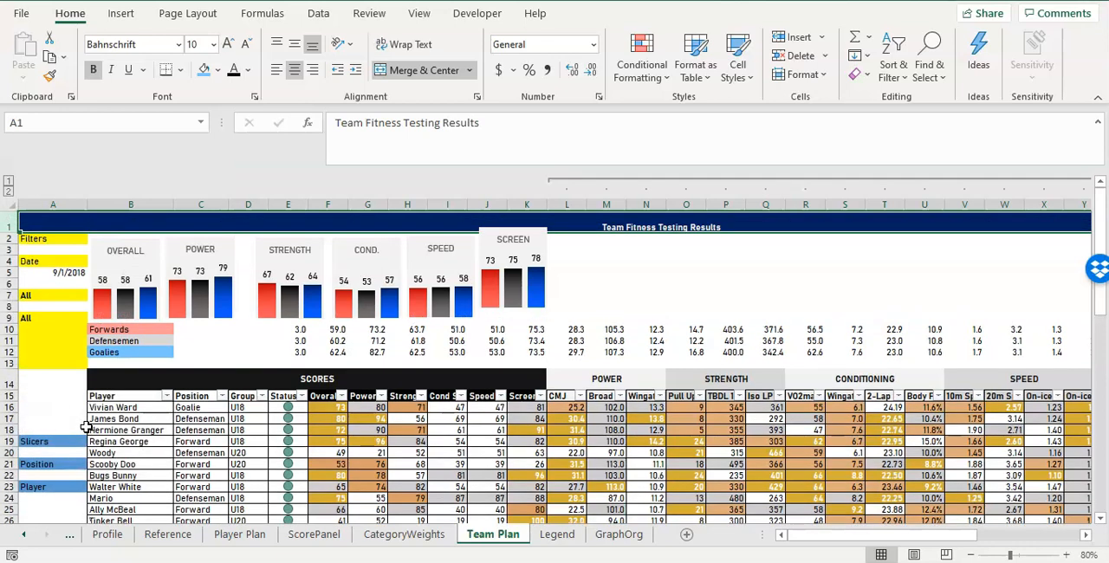
Set the height of rows 2 to 8 behind the charts to 20.
left_click(10, 238)
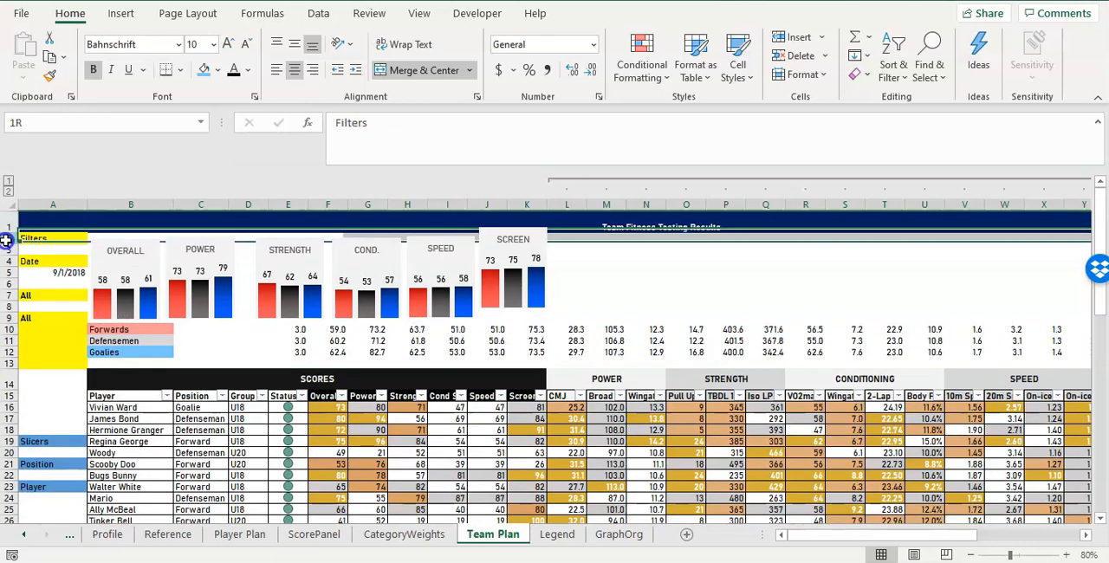
left_click(10, 318, "shift")
left_click(11, 312, "shift")
left_click(10, 307, "shift")
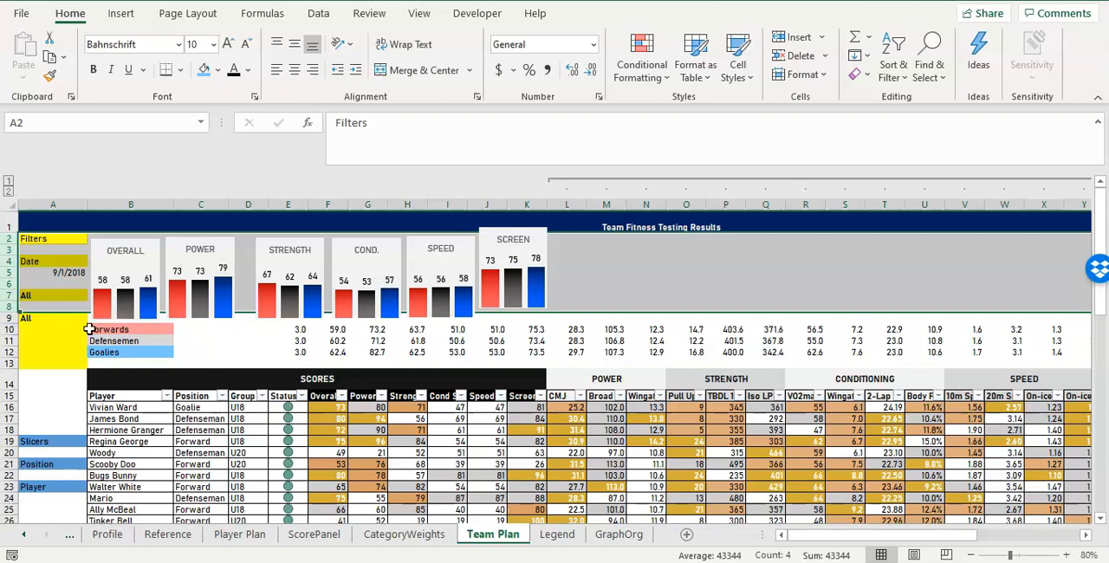
right_click(8, 307)
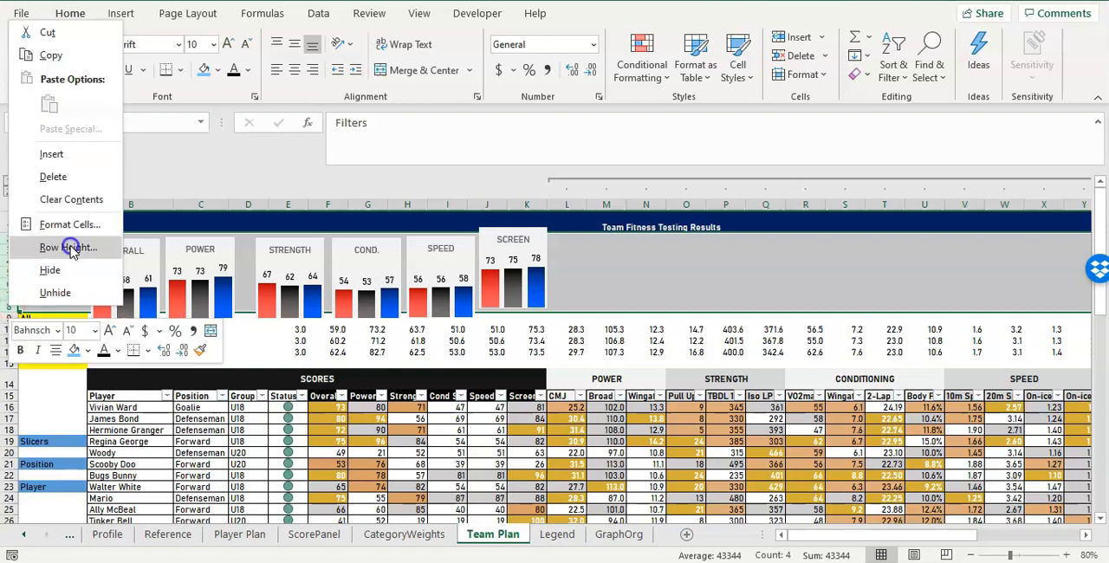
left_click(73, 245)
type("20")
key("Return")
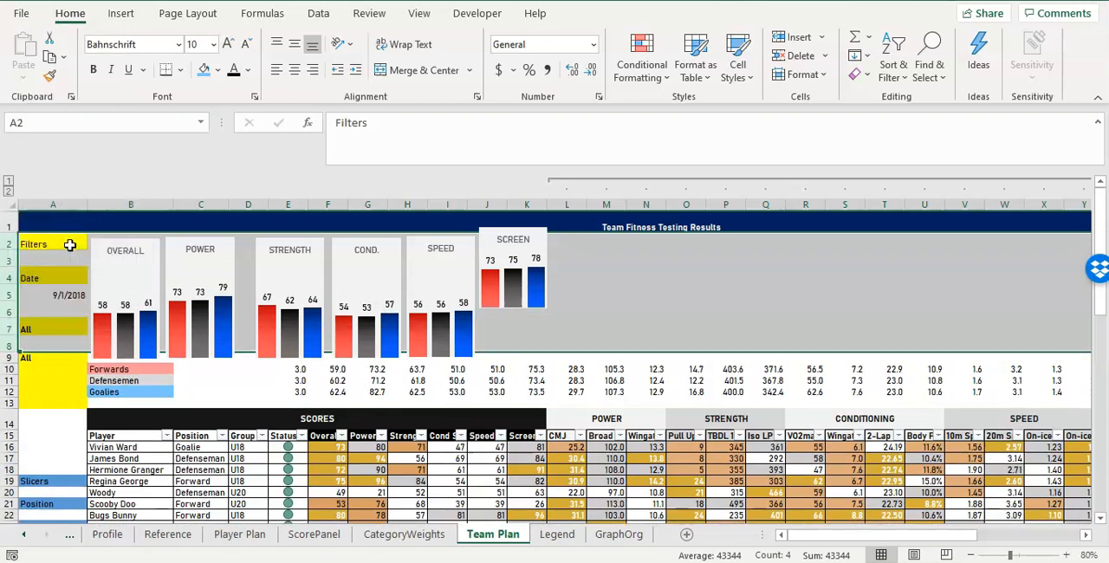
Set the height of row 9, just above the Forwards averages, to 25.
left_click(505, 231)
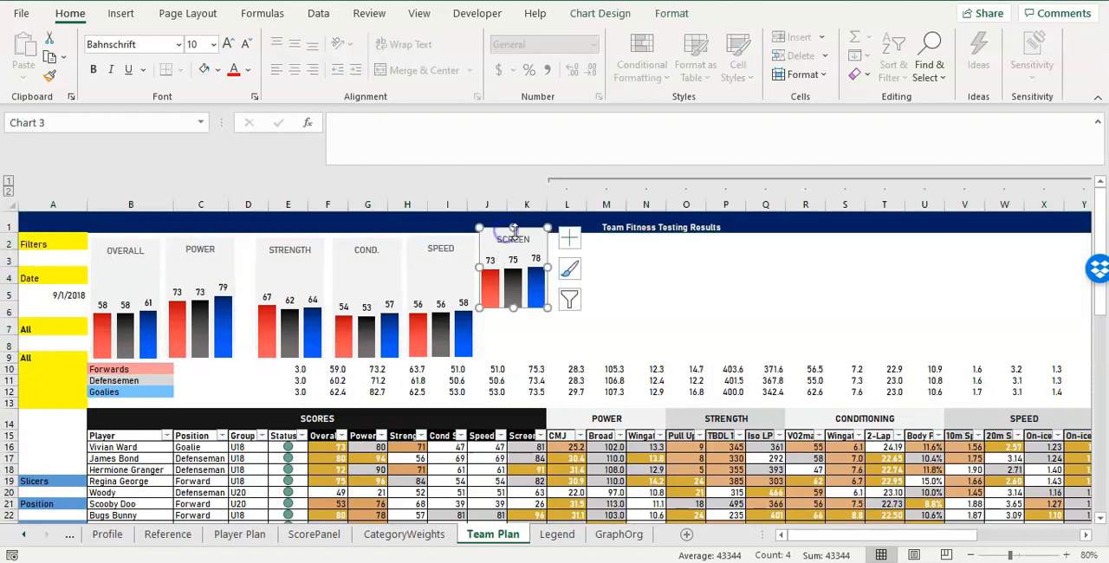
left_click(467, 239)
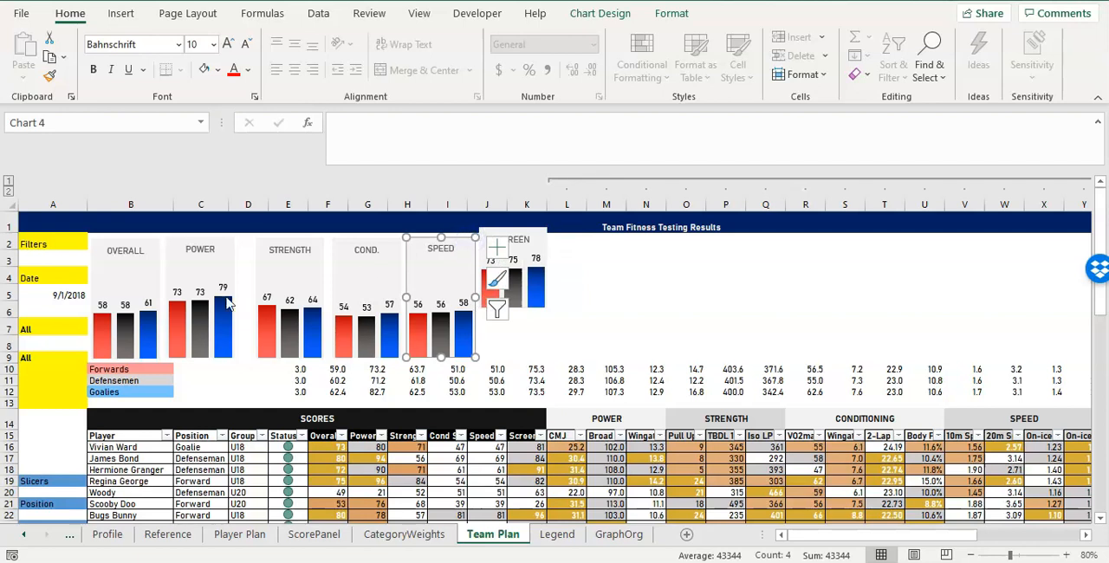
left_click(10, 357)
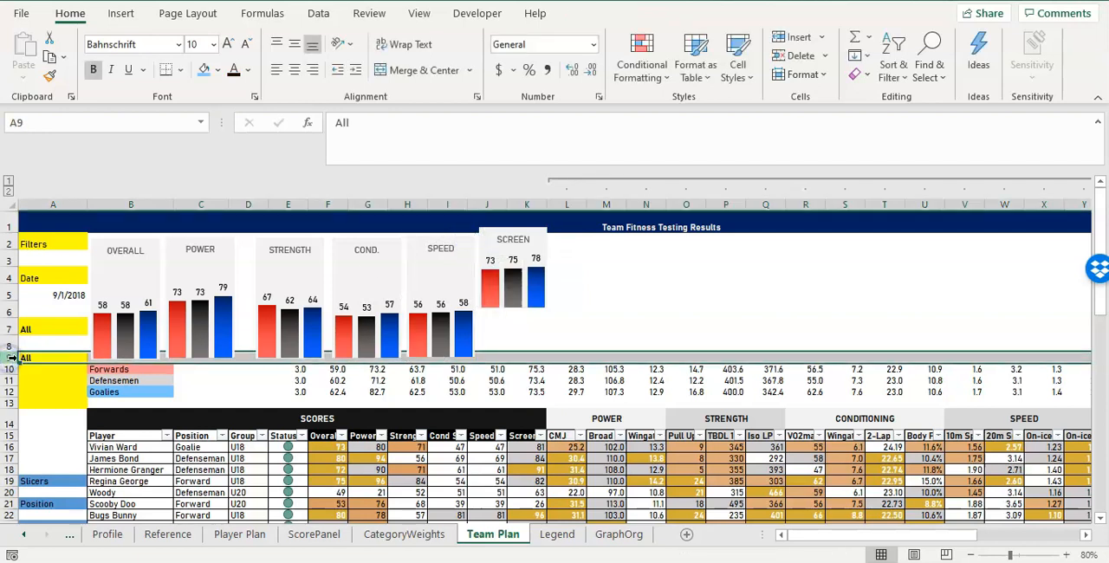
right_click(11, 357)
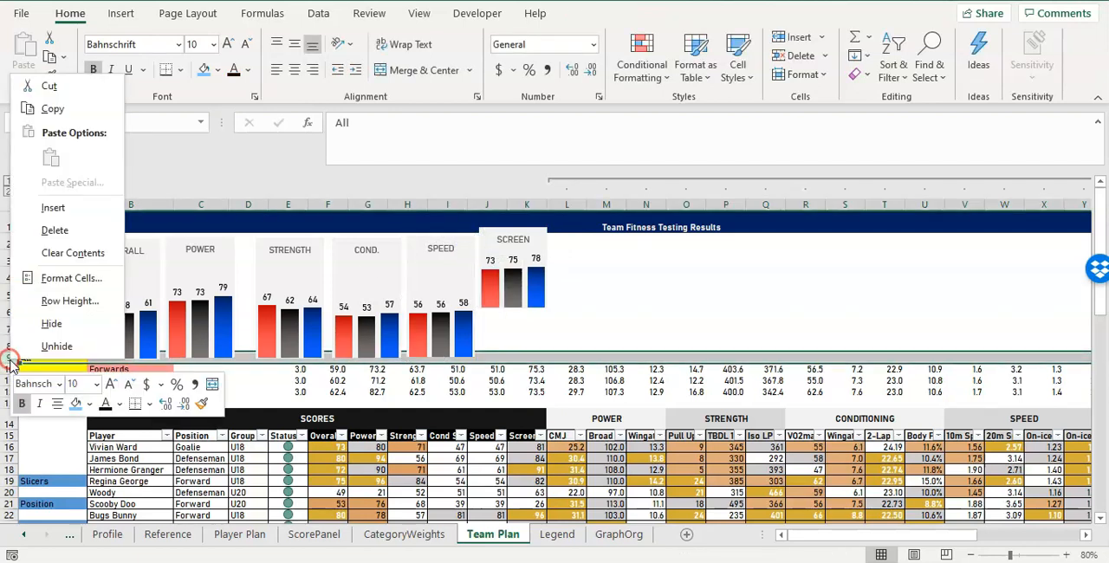
left_click(87, 314)
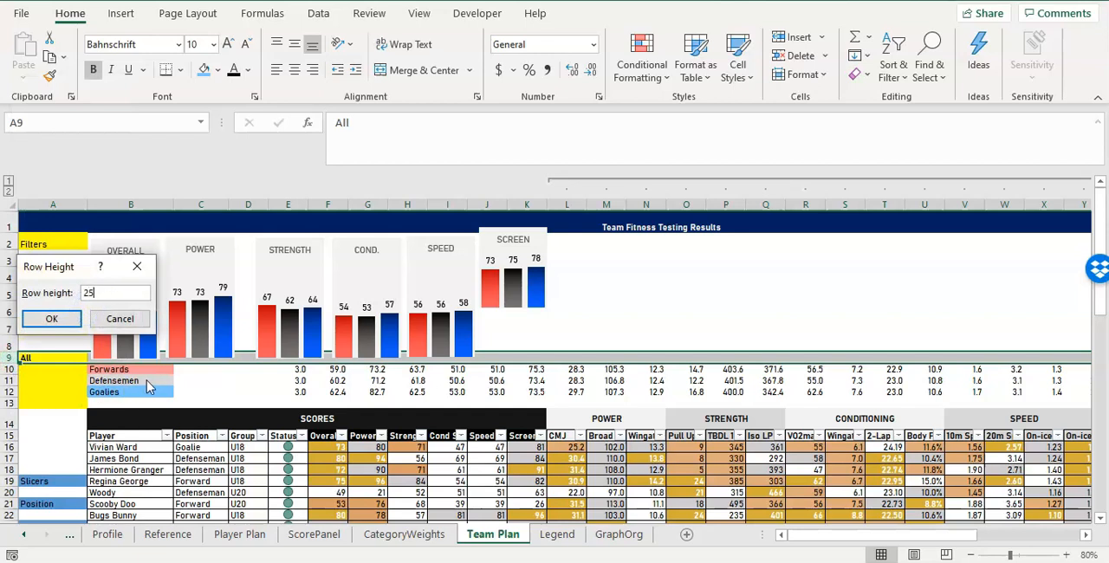
type("25")
key("Return")
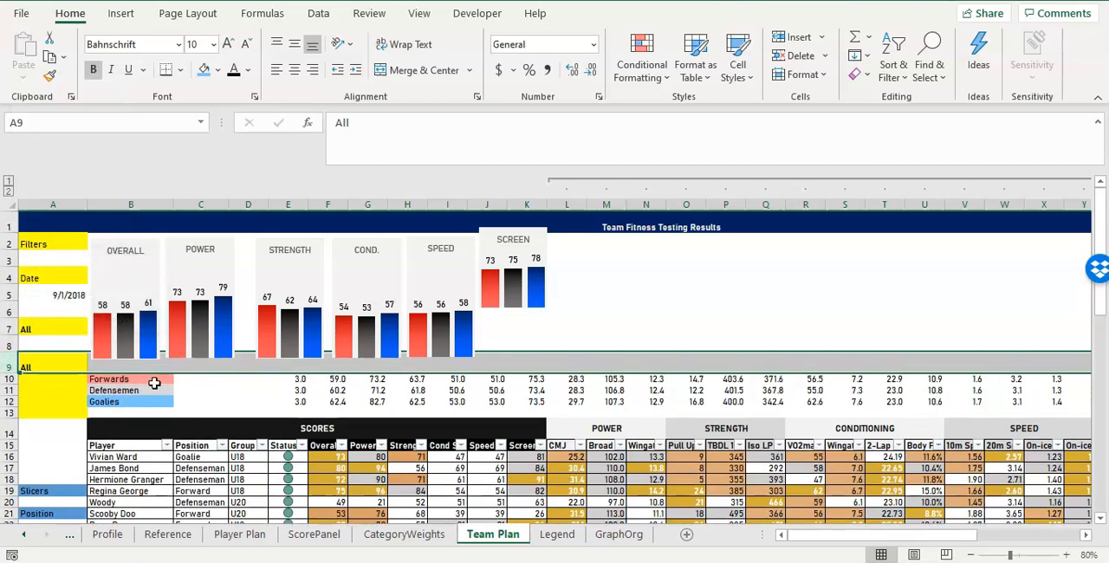
Set the SCREEN chart's height to 1.94" to match the SPEED chart and move it down level with the others.
left_click(147, 251)
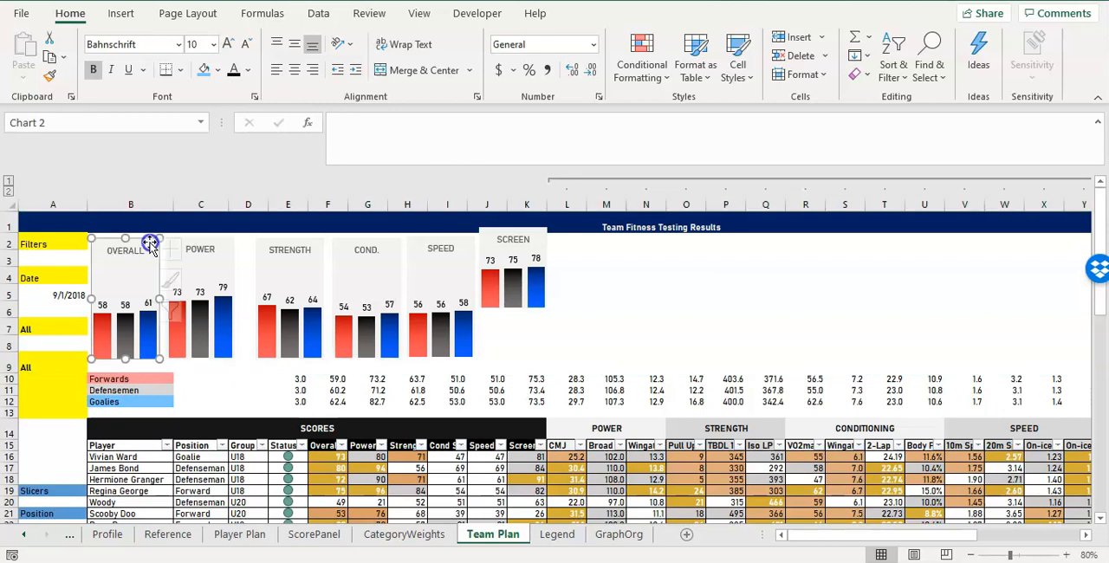
left_click(461, 263)
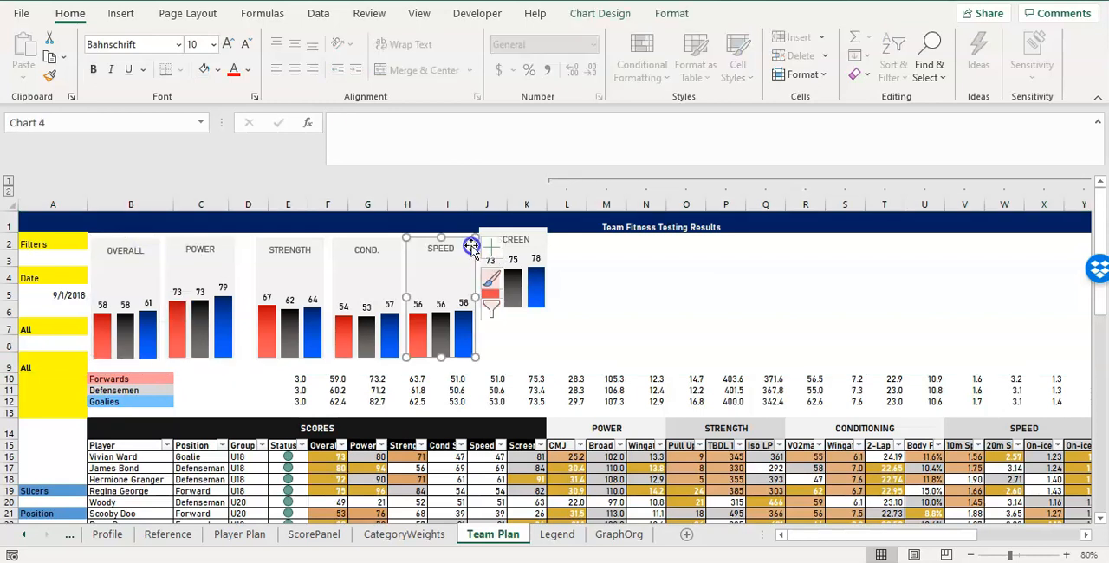
left_click(671, 13)
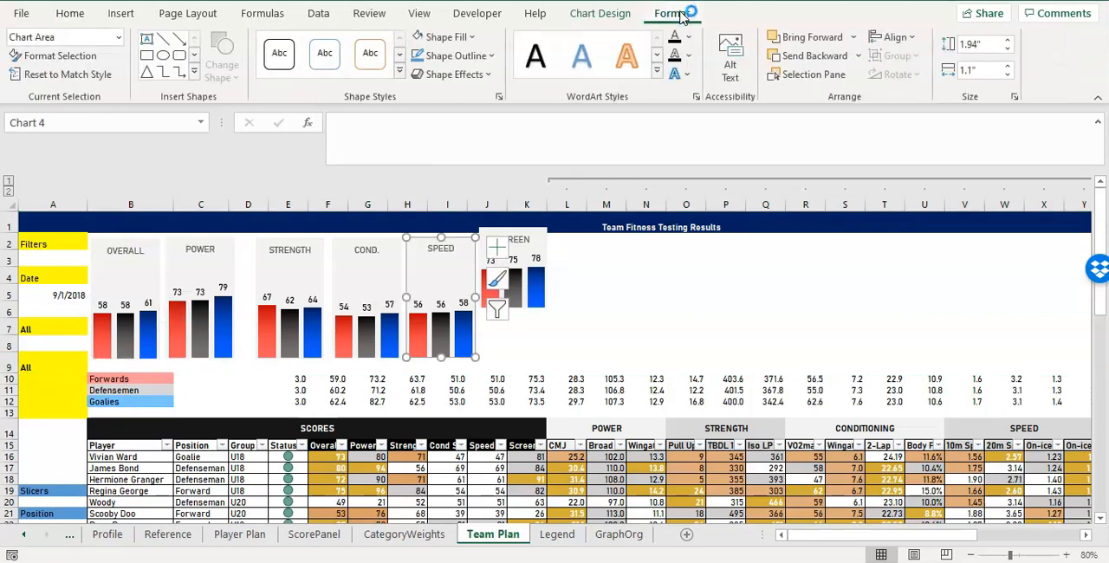
left_click(527, 244)
left_click(968, 43)
type("1")
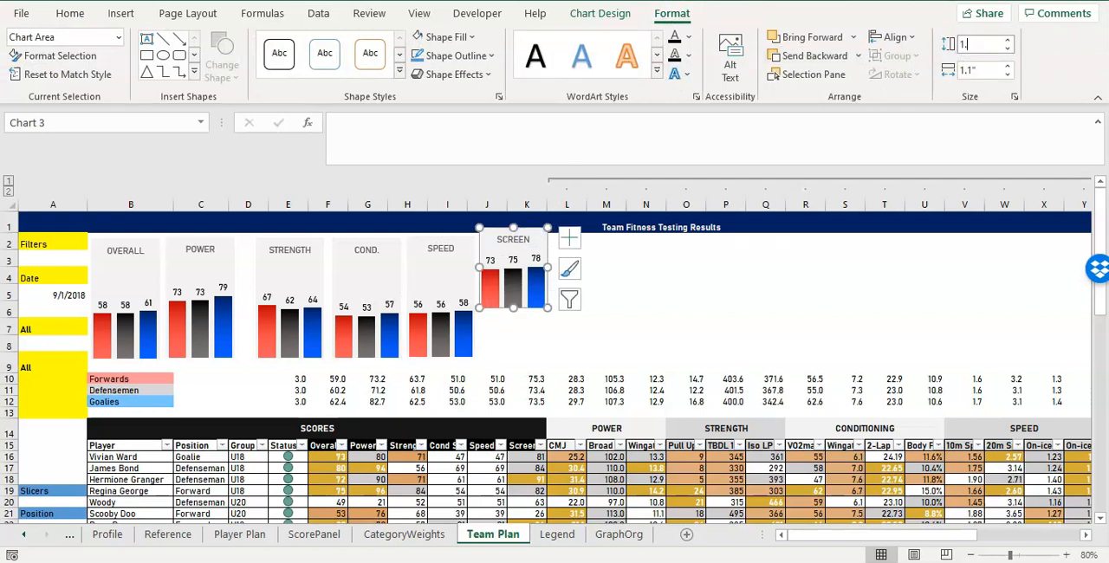
type(".94")
key("Return")
left_click_drag(549, 264, 551, 271)
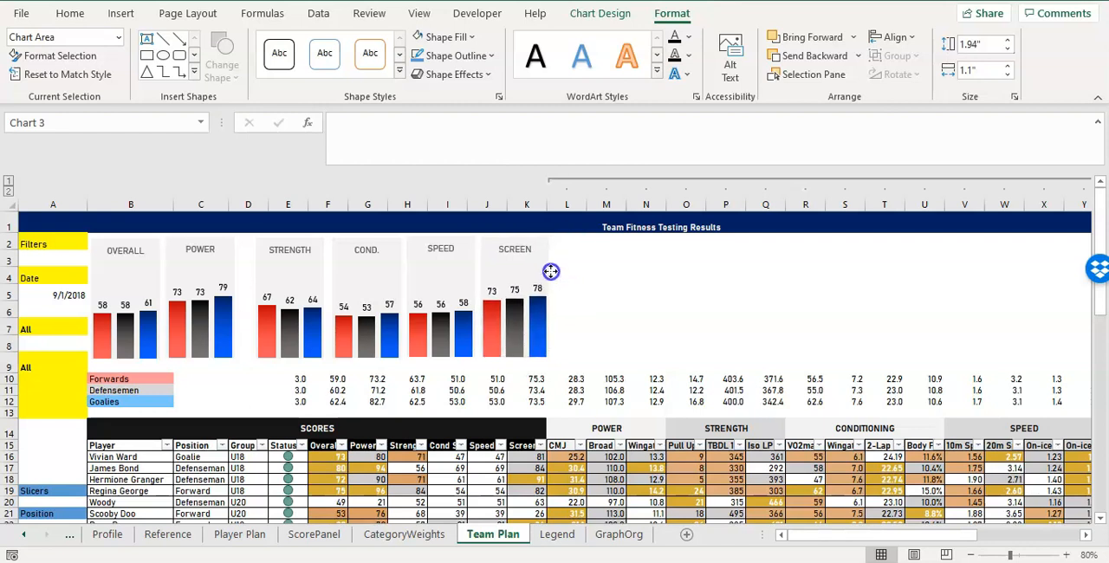
Move the STRENGTH, COND., SPEED and SCREEN charts left to close the gap after the POWER chart.
left_click(315, 258)
left_click_drag(315, 258, 299, 259)
left_click_drag(395, 262, 379, 259)
left_click(473, 272)
left_click_drag(473, 272, 456, 268)
left_click_drag(550, 271, 530, 268)
Shorten all six score charts together so their bottom edges end in row 7.
left_click(410, 267, "ctrl")
left_click(364, 277, "ctrl")
left_click(259, 284, "ctrl")
left_click(201, 287, "ctrl")
left_click(135, 293, "ctrl")
left_click_drag(201, 352, 204, 328)
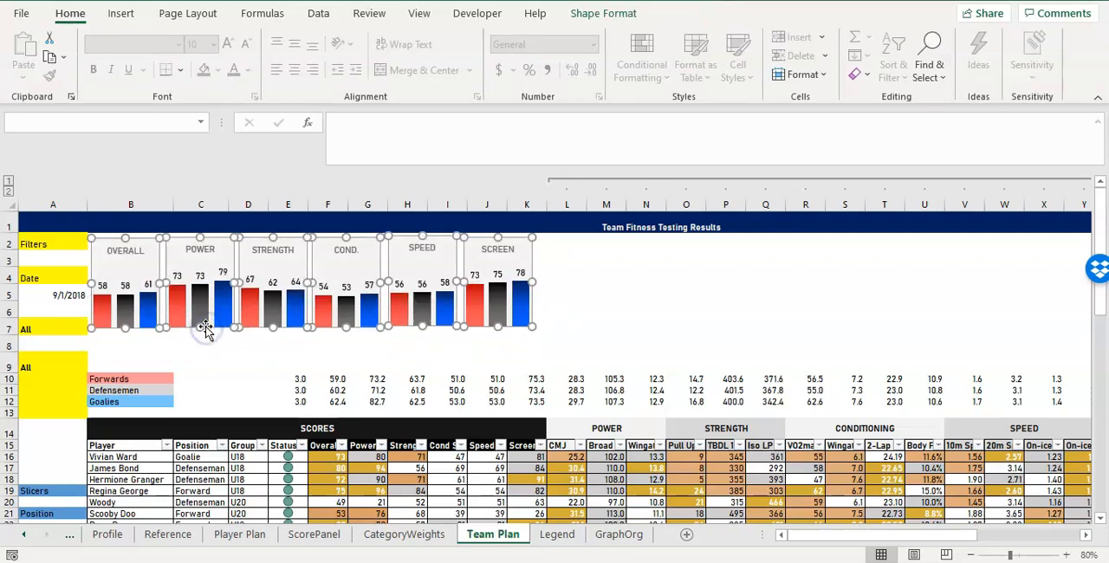
Reselect all six score charts and stretch them slightly taller together, down to the lower edge of row 7.
left_click_drag(121, 360, 904, 367)
left_click(157, 262)
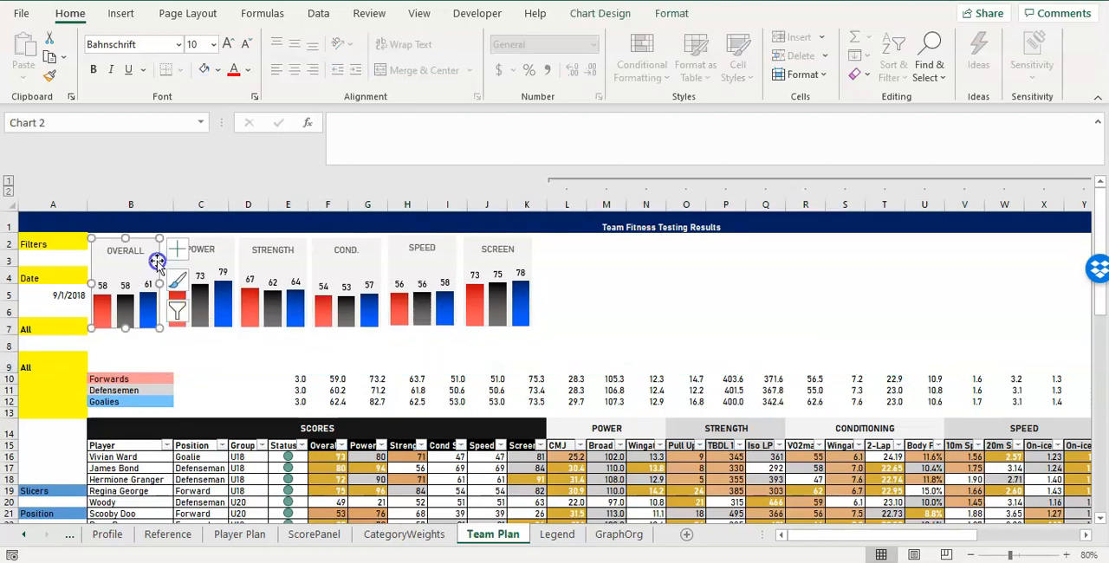
left_click(227, 268, "ctrl")
left_click(293, 281, "ctrl")
left_click(346, 286, "ctrl")
left_click(417, 286, "ctrl")
left_click(501, 279, "ctrl")
left_click_drag(497, 327, 497, 336)
left_click(452, 368)
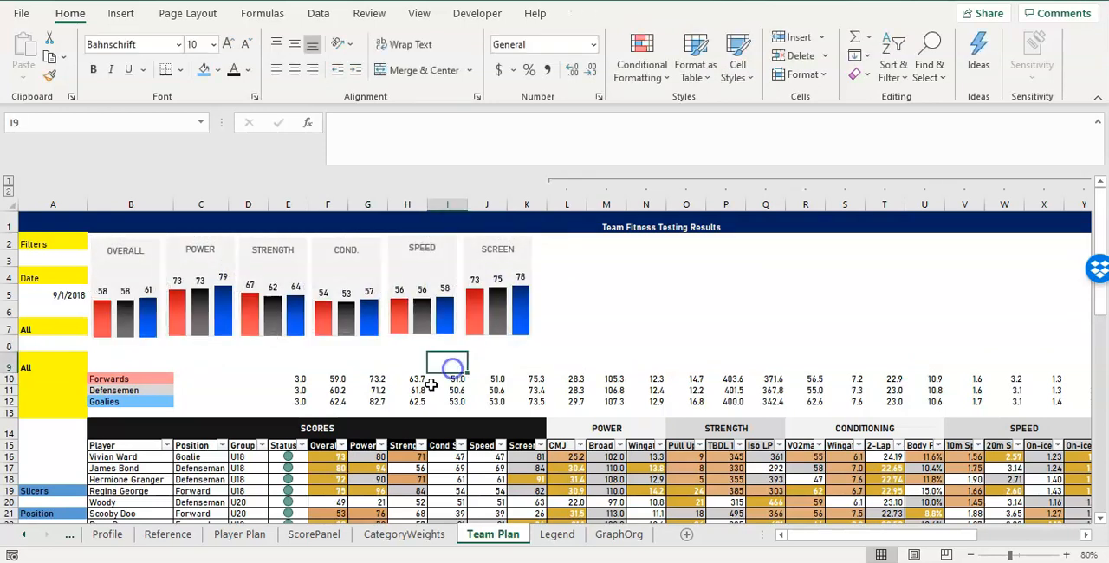
Fill the Forwards row B10:AC10 with the light red used for its label.
left_click(142, 364)
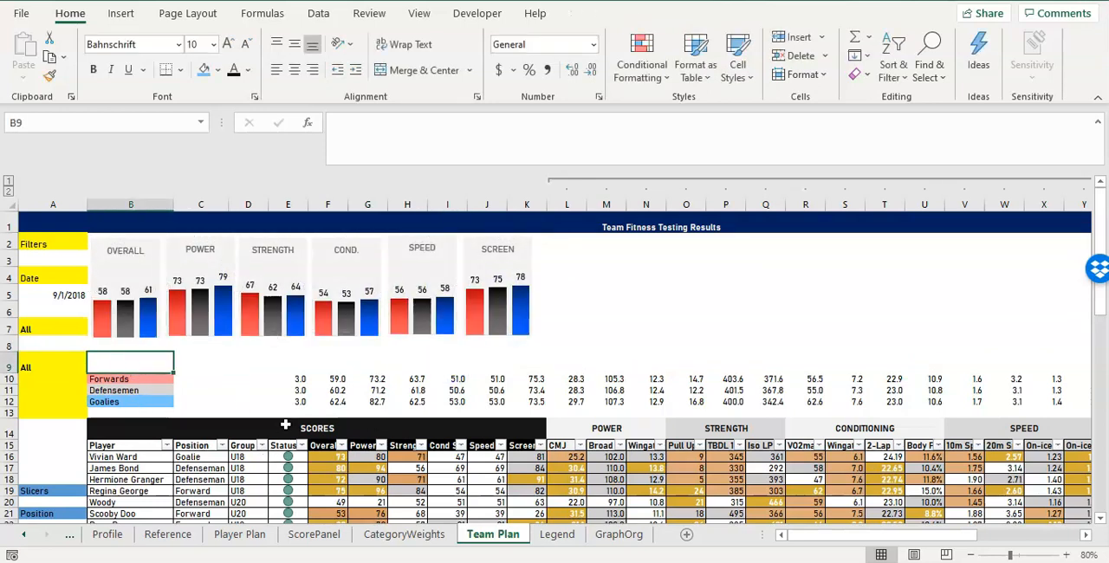
left_click(139, 379)
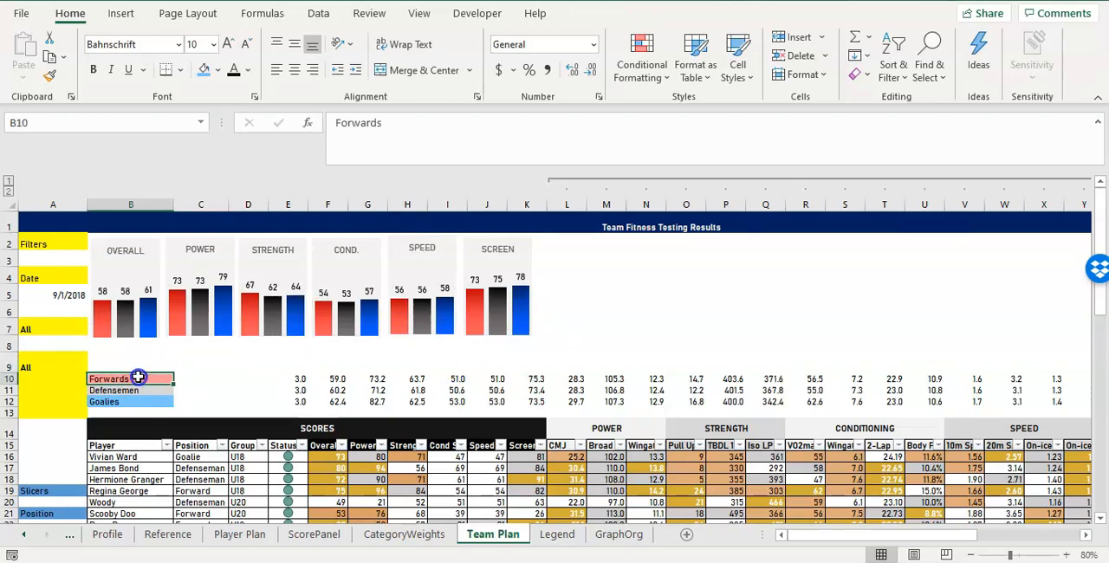
left_click_drag(139, 379, 1046, 377)
left_click(218, 69)
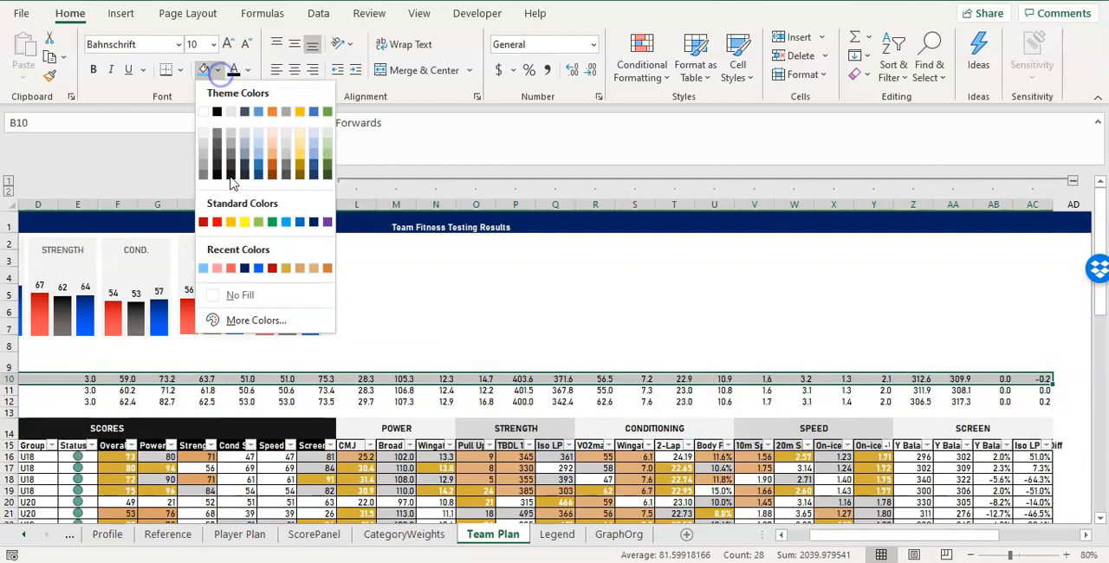
left_click(229, 268)
Fill the Defensemen row B11:AC11 with a light gray theme color.
left_click(134, 390)
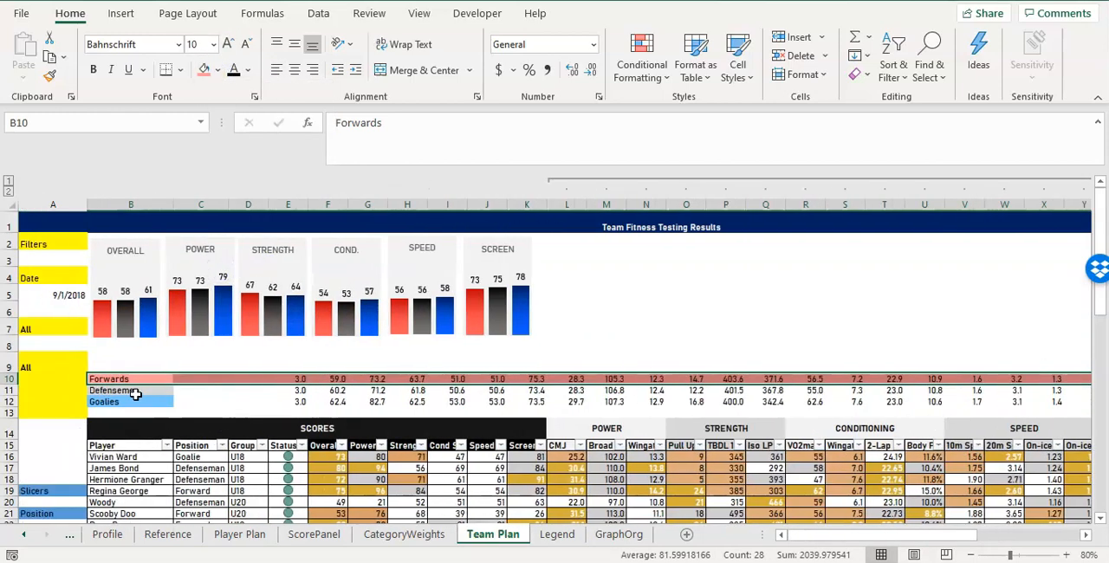
left_click_drag(199, 390, 1002, 390)
left_click(217, 70)
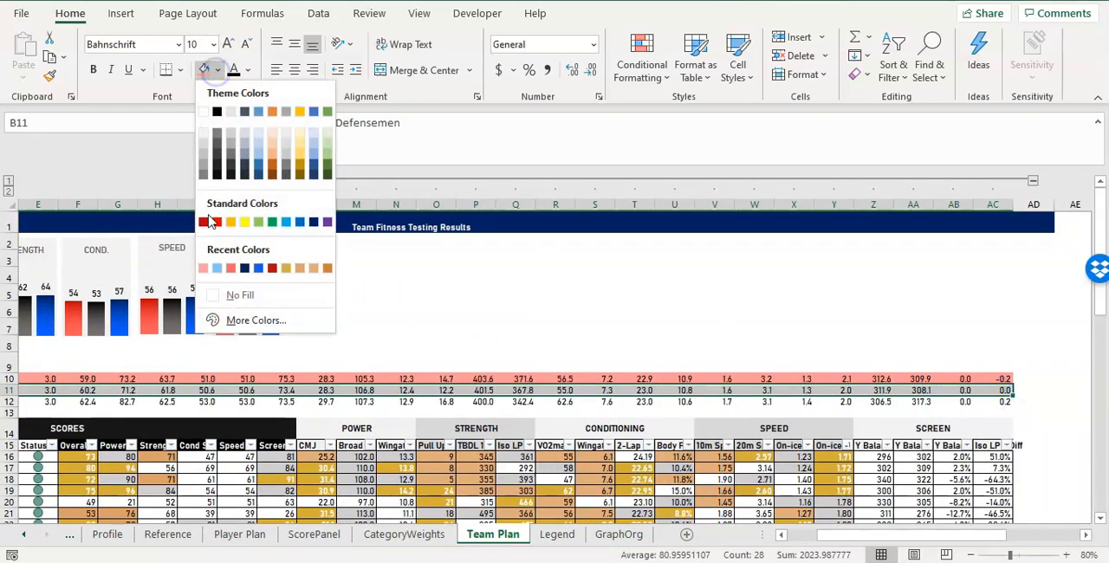
left_click(206, 143)
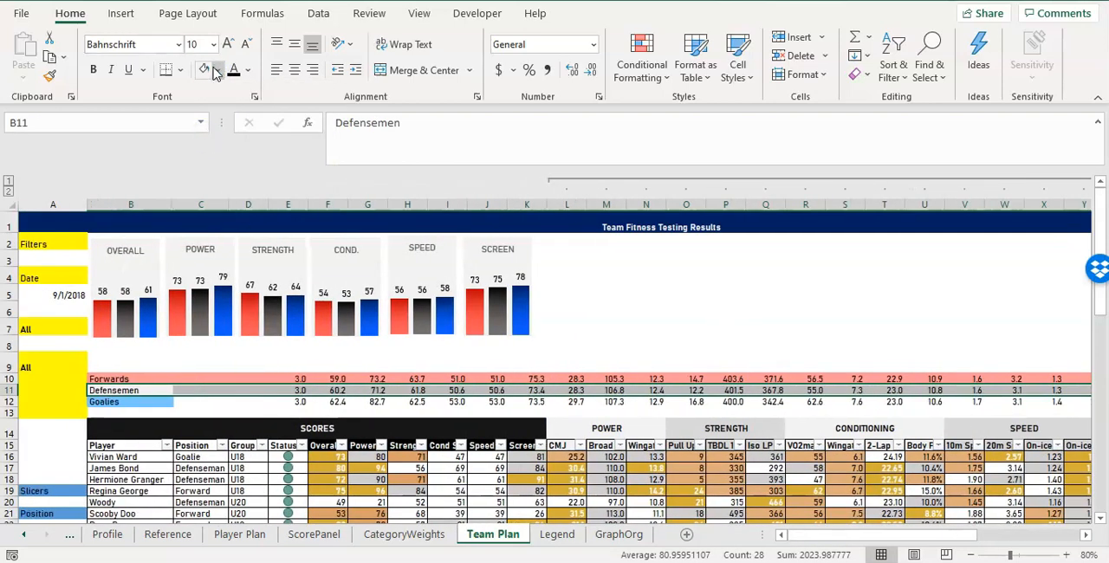
left_click(217, 69)
left_click(203, 145)
left_click(271, 339)
Fill the Goalies row B12:AC12 with the light blue used for its label.
left_click_drag(135, 402, 1010, 406)
left_click(217, 69)
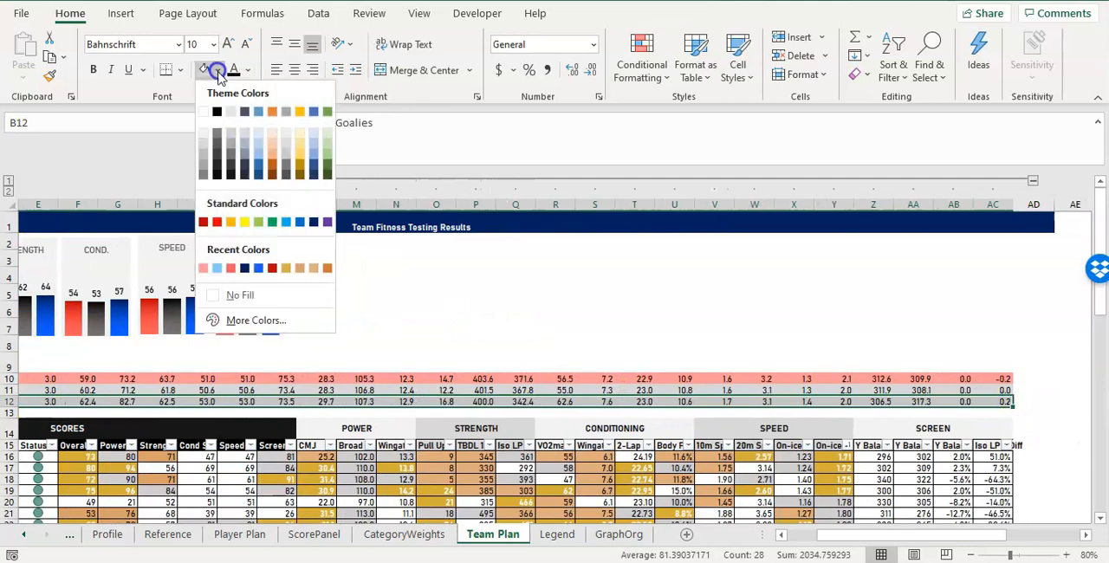
left_click(218, 268)
left_click(419, 379)
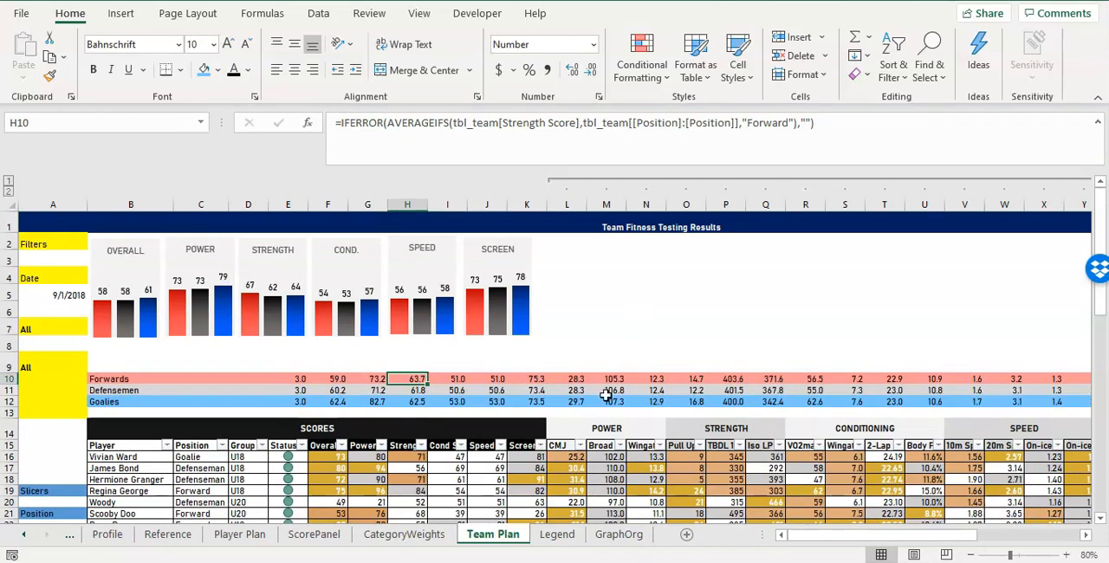
left_click_drag(858, 538, 863, 539)
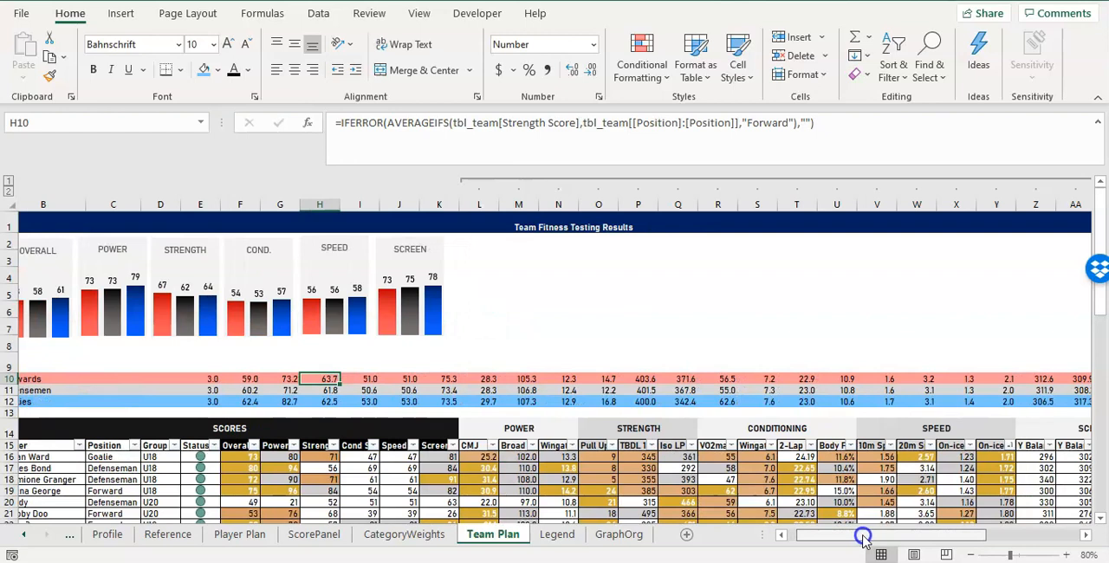
left_click_drag(864, 538, 860, 536)
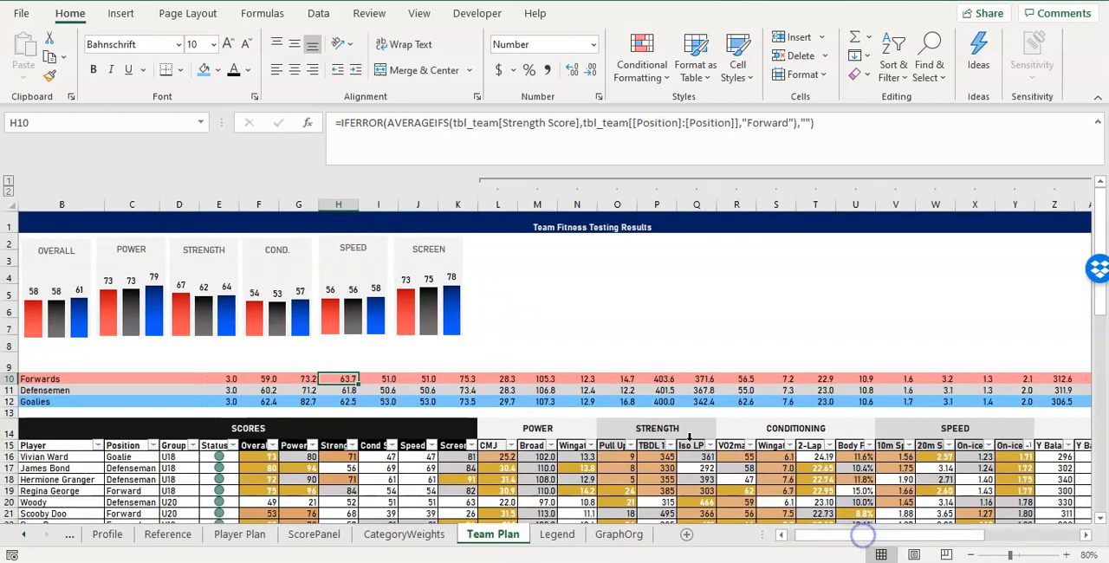
left_click_drag(510, 247, 582, 356)
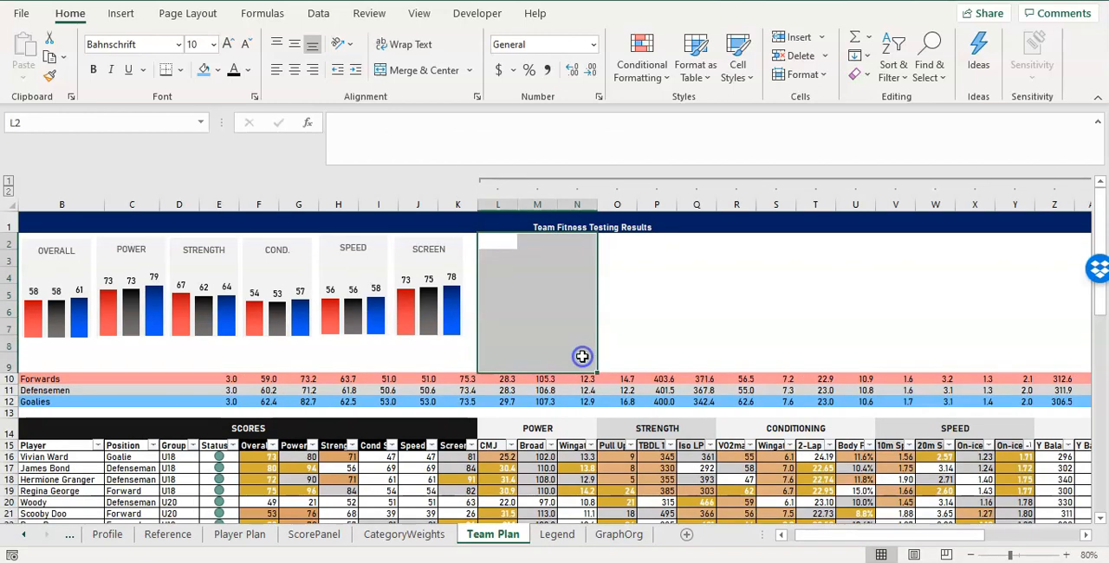
left_click_drag(607, 243, 712, 354)
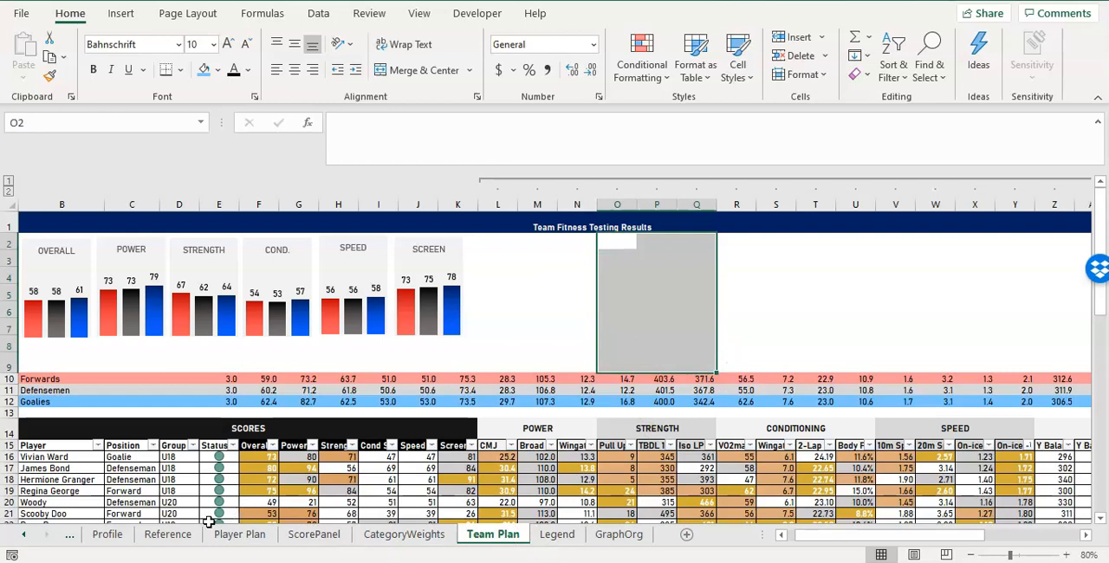
Insert a 1-inch circle shape above the POWER columns, around rows 3 to 7 of columns L to N.
left_click(121, 15)
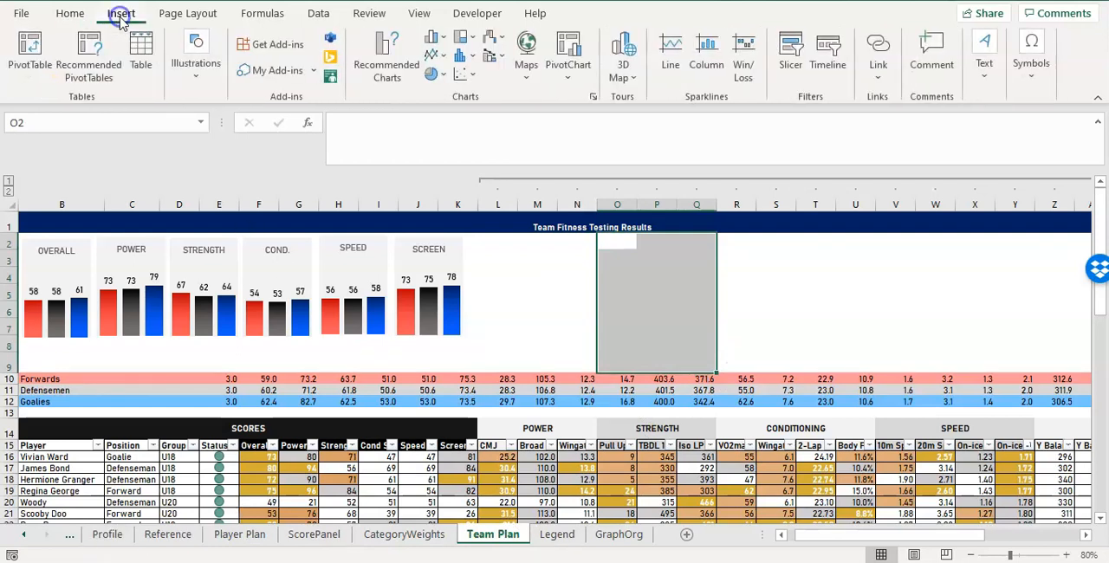
left_click(196, 73)
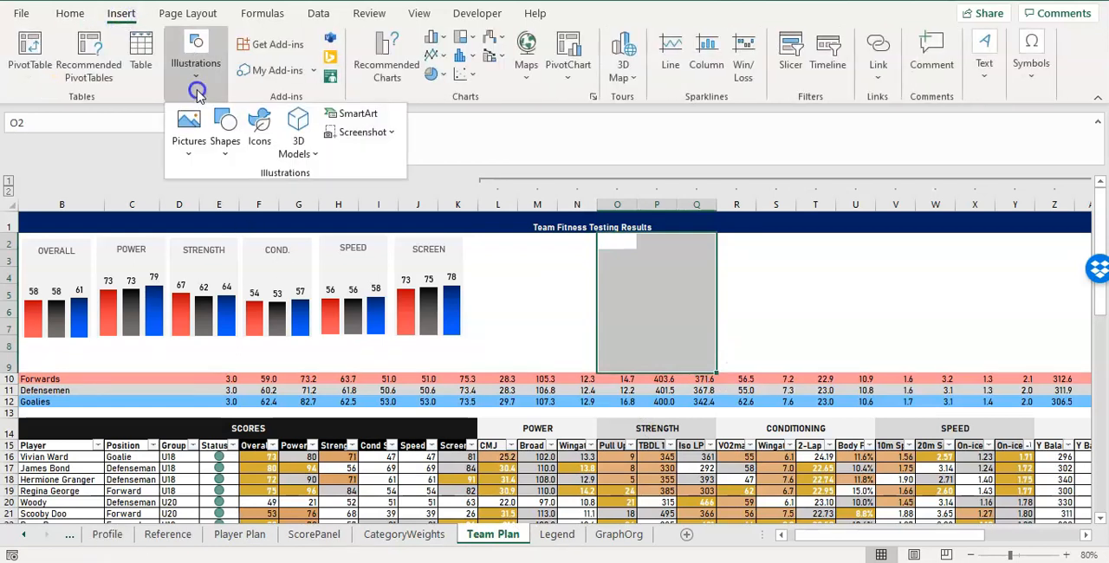
left_click(220, 165)
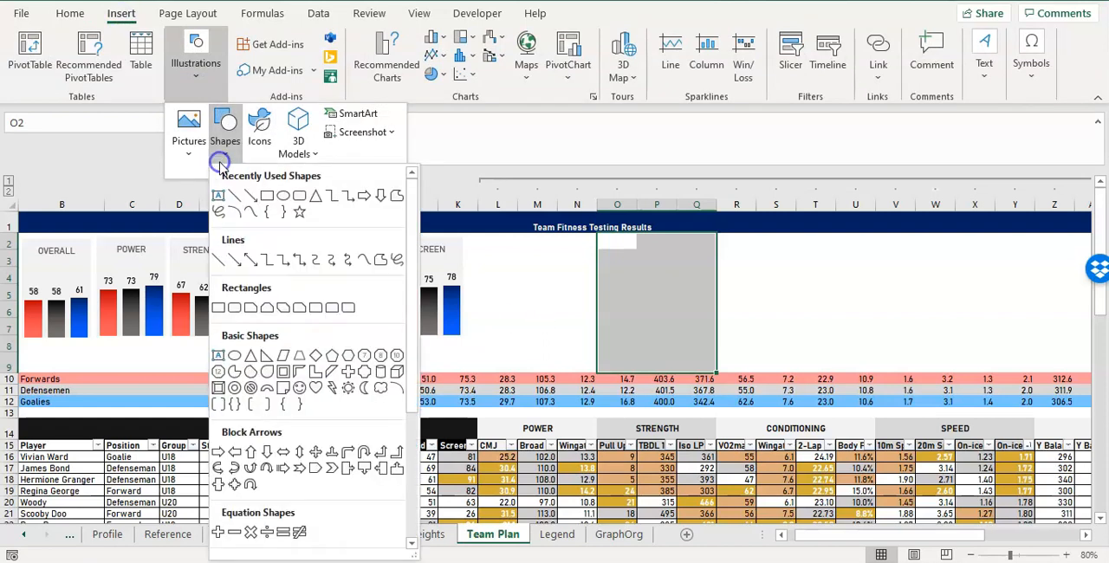
left_click(283, 198)
left_click(530, 272)
left_click_drag(584, 297, 549, 290)
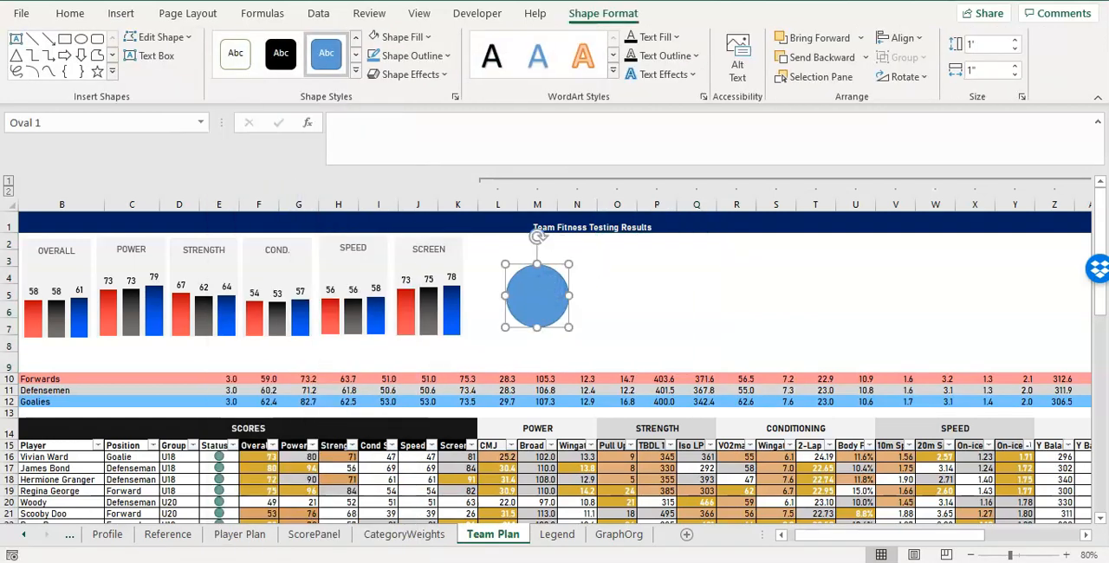
Set the circle's height and width to 1.2" and reposition it above the POWER columns in rows 3 to 7.
key("Escape")
left_click(537, 297)
mouse_move(537, 294)
left_mouse_down()
mouse_move(537, 402)
mouse_move(525, 401)
mouse_move(534, 401)
mouse_move(529, 285)
mouse_move(638, 278)
mouse_move(653, 424)
mouse_move(643, 268)
mouse_move(531, 282)
left_mouse_up()
left_click(602, 13)
left_click(983, 47)
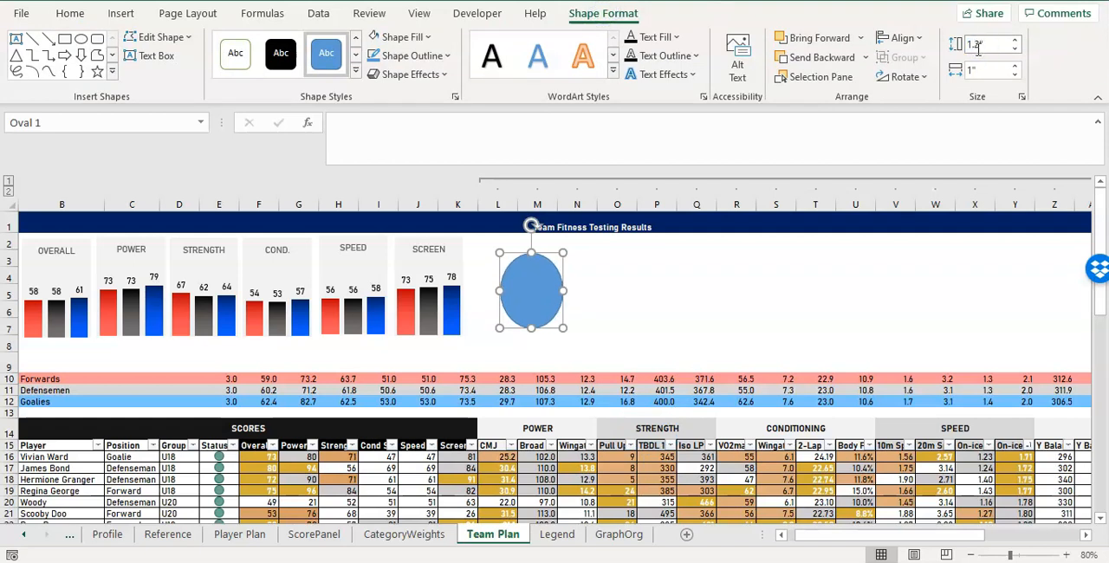
left_click(992, 67)
type("1")
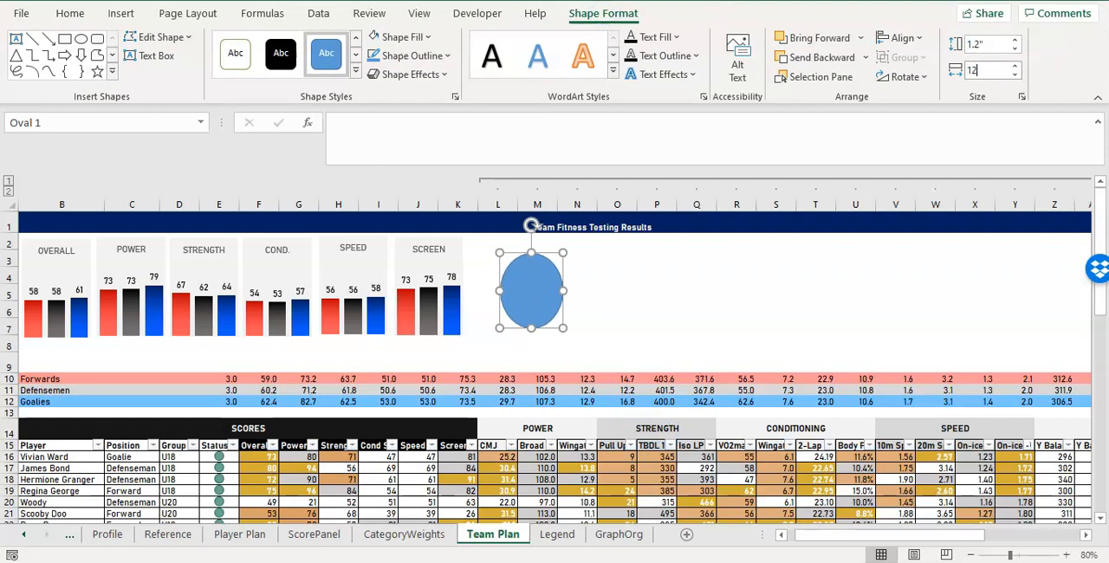
type(".2")
key("Return")
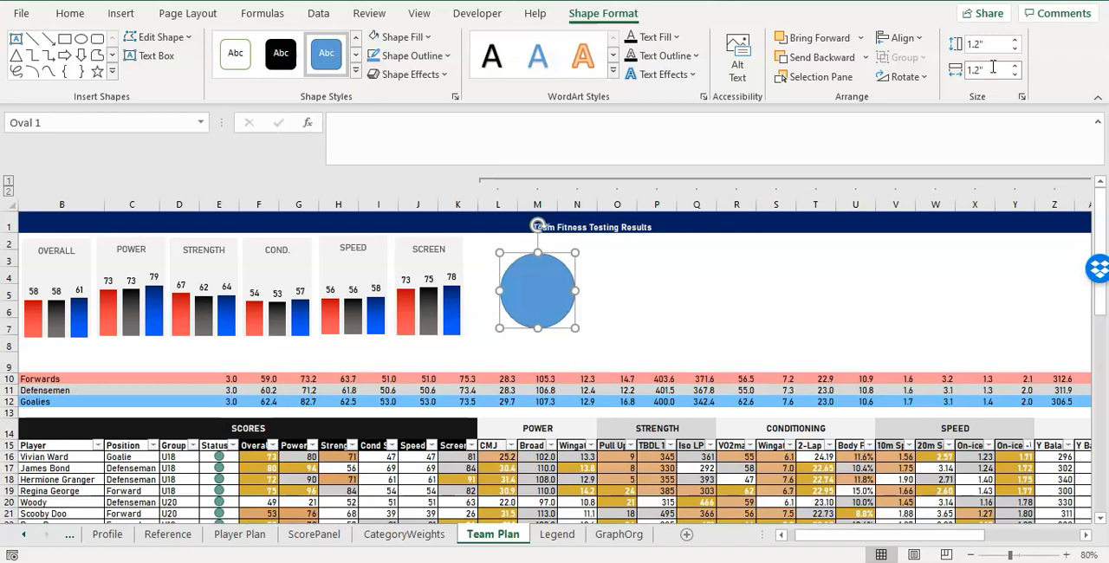
left_click_drag(546, 282, 535, 283)
Fill the circle with a near-black gray theme color and remove its outline.
left_click(414, 36)
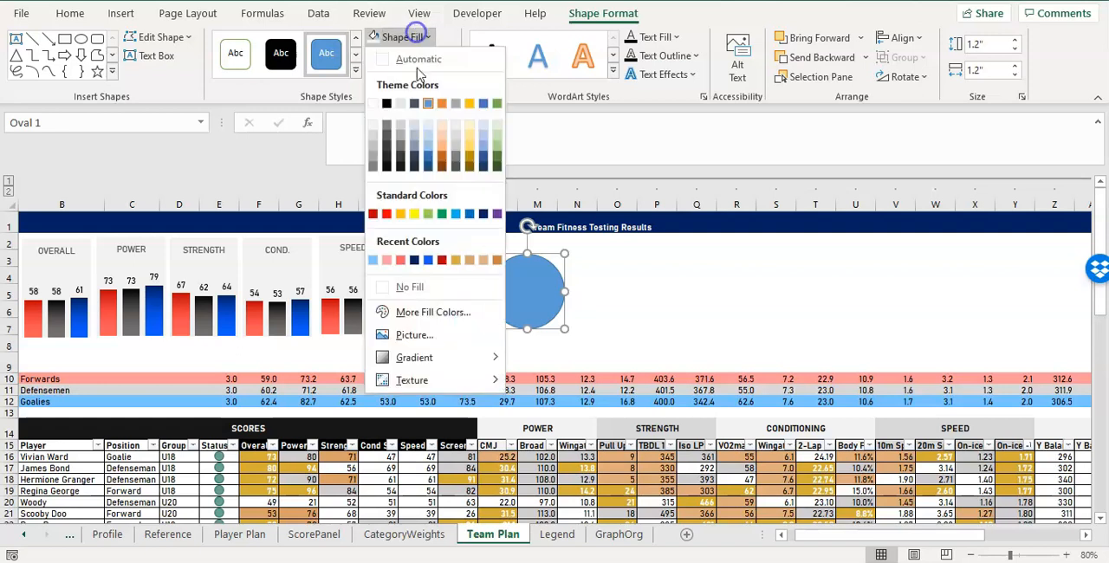
left_click(400, 169)
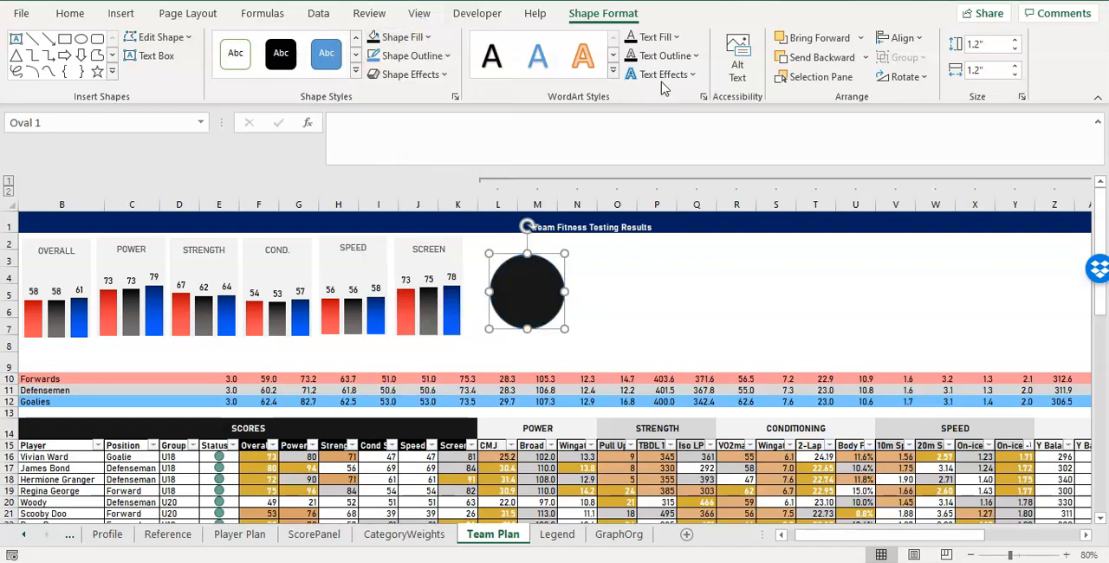
left_click(399, 55)
left_click(419, 305)
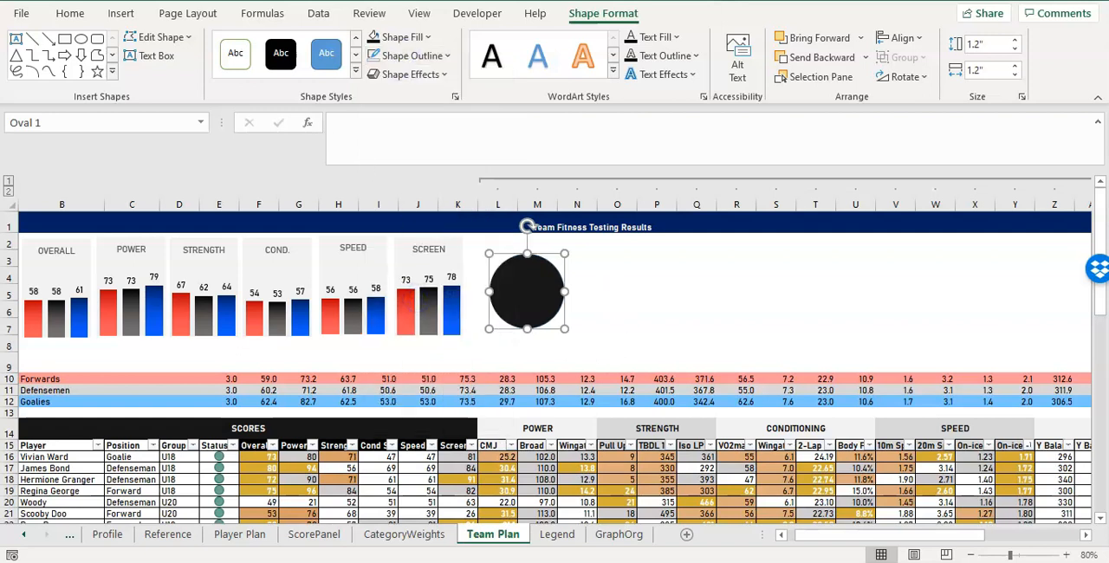
Search the icon library for "lightni" and select the solid lightning bolt icon.
left_click(123, 14)
left_click(201, 86)
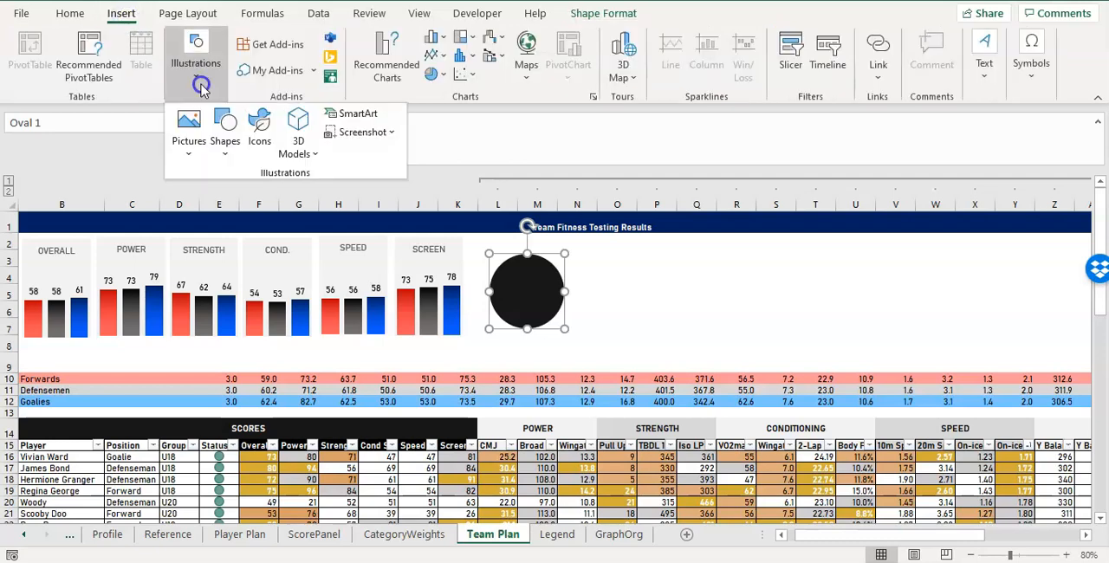
left_click(258, 128)
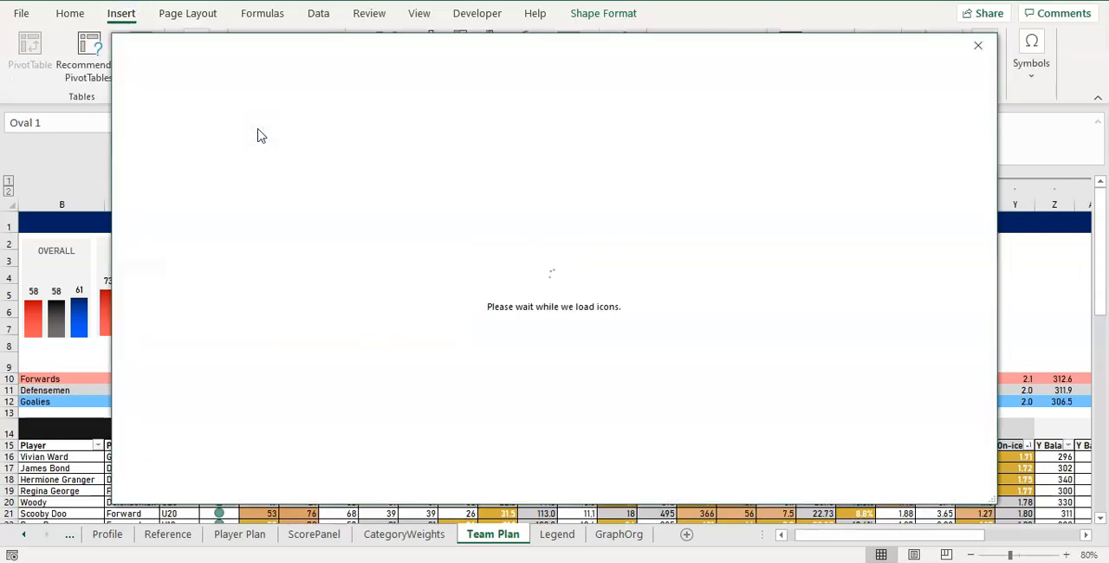
left_click_drag(347, 44, 379, 69)
left_click_drag(454, 72, 429, 39)
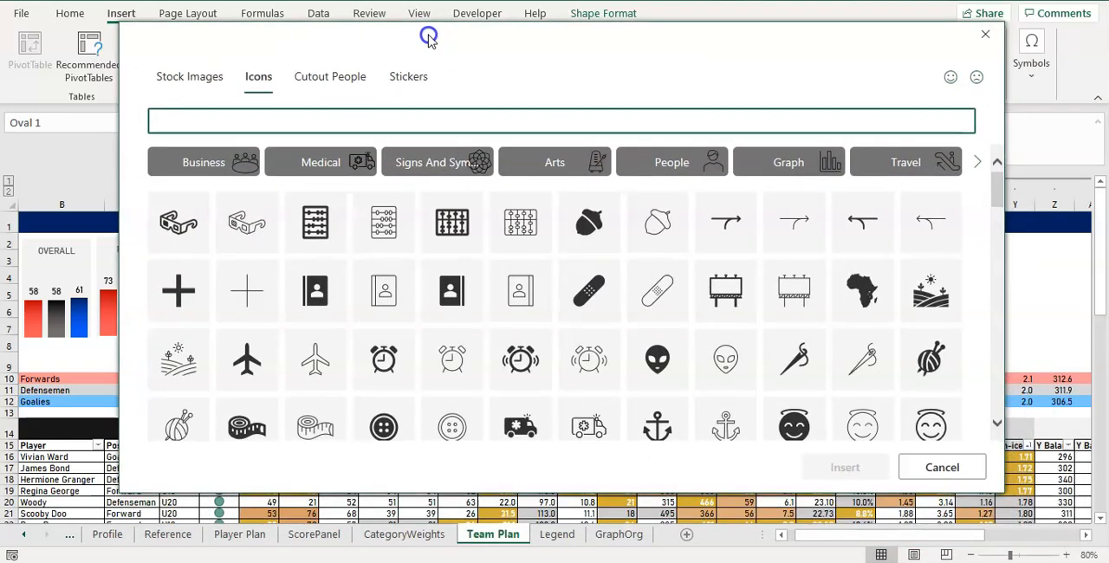
left_click(420, 123)
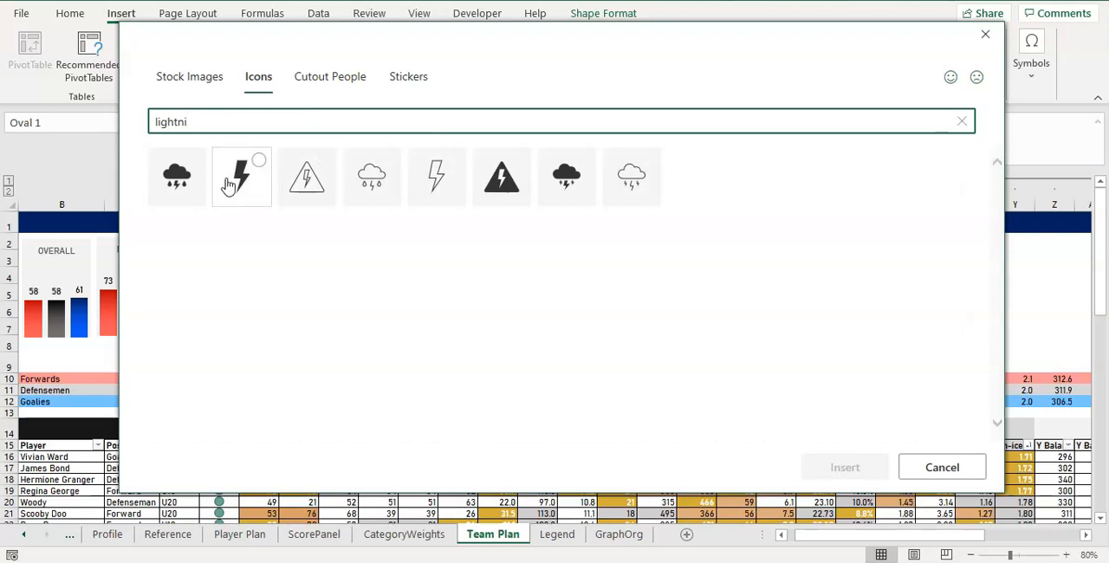
left_click(228, 184)
Search the icons for "dumbb" and add the solid dumbbell to the selection.
double_click(222, 121)
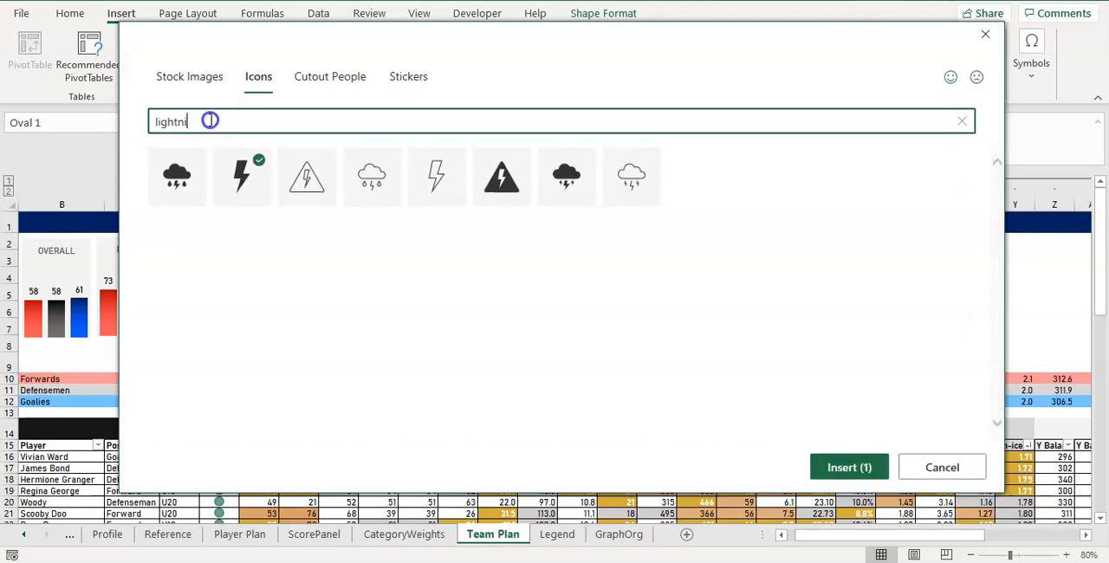
left_click_drag(299, 38, 336, 54)
type("dumbb")
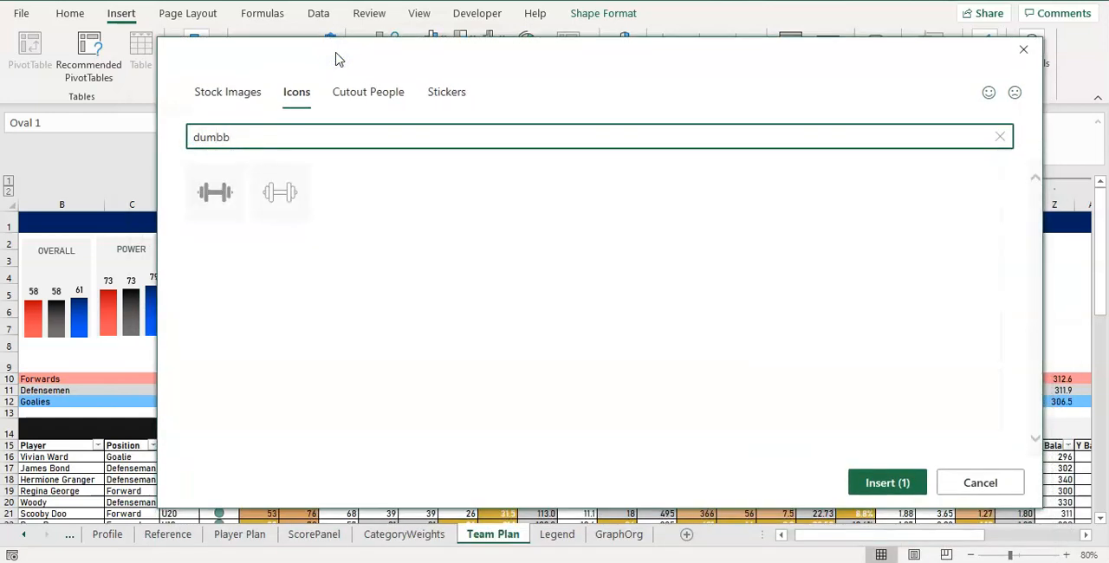
left_click(228, 196)
Search the icons for "battery" and add the solid battery with minus and plus signs to the selection.
mouse_move(380, 52)
left_mouse_down()
mouse_move(389, 501)
mouse_move(382, 129)
mouse_move(364, 43)
left_mouse_up()
left_click_drag(260, 131, 138, 134)
type("battery")
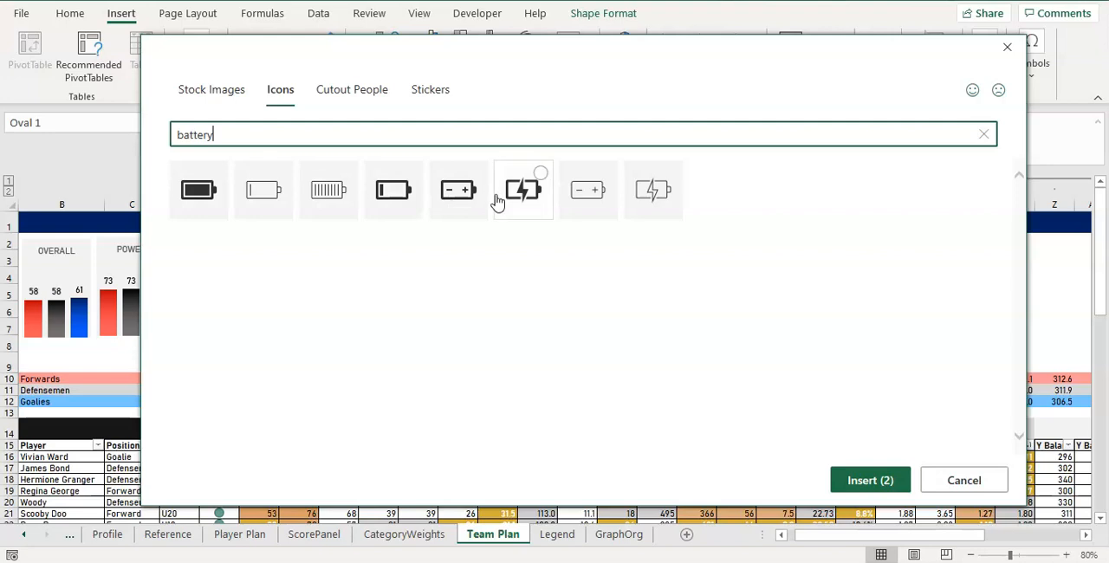
left_click(465, 205)
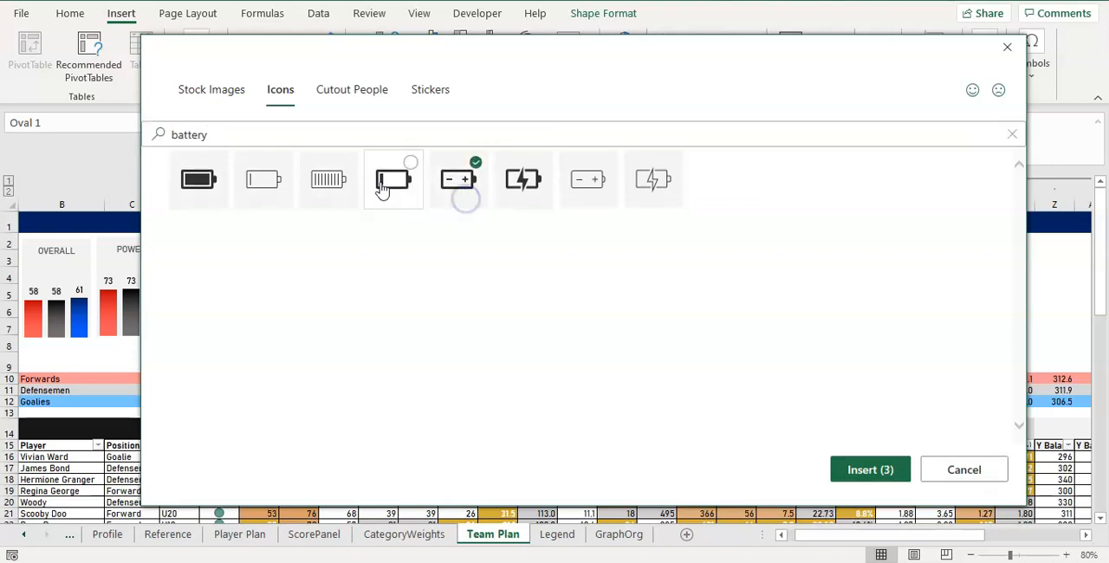
Search the icons for "clock" and add the solid stopwatch to the selection.
mouse_move(524, 54)
left_mouse_down()
mouse_move(517, 306)
mouse_move(485, 542)
mouse_move(534, 60)
left_mouse_up()
left_click_drag(342, 122, 125, 119)
type("clock")
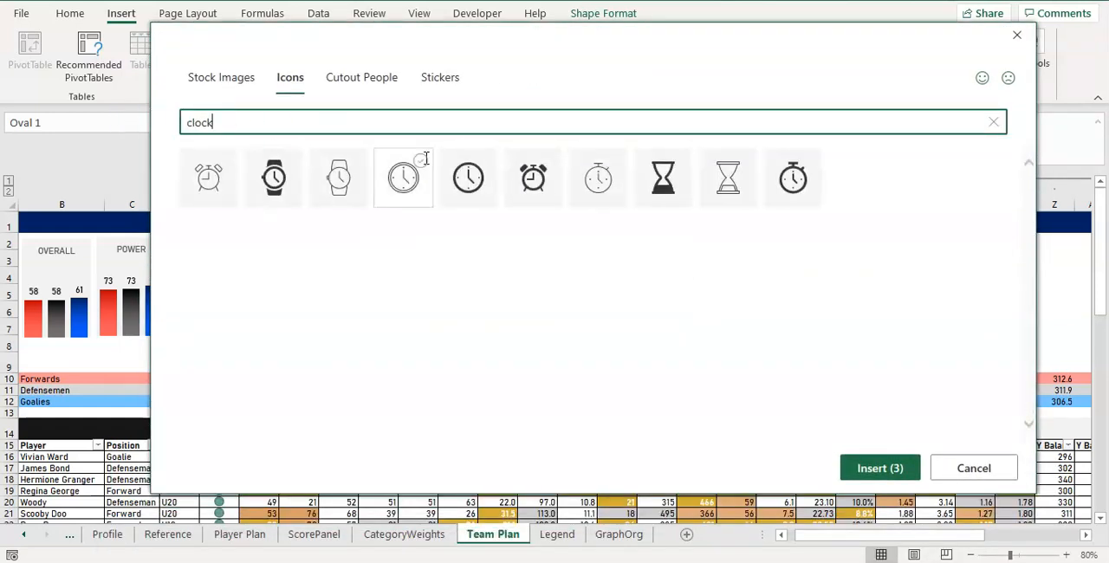
left_click(795, 189)
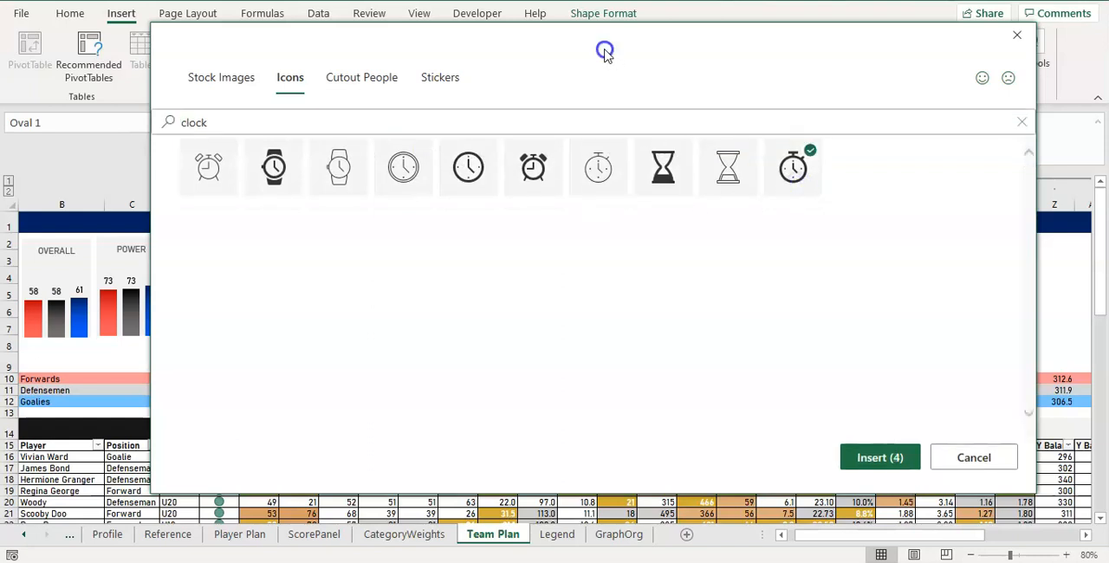
left_click(423, 121)
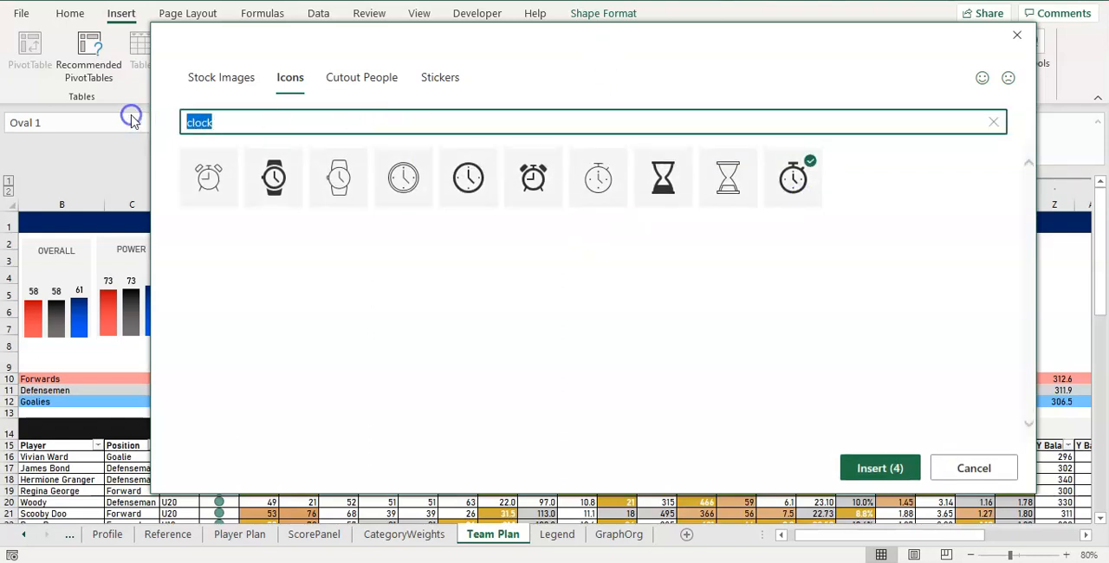
type("symm")
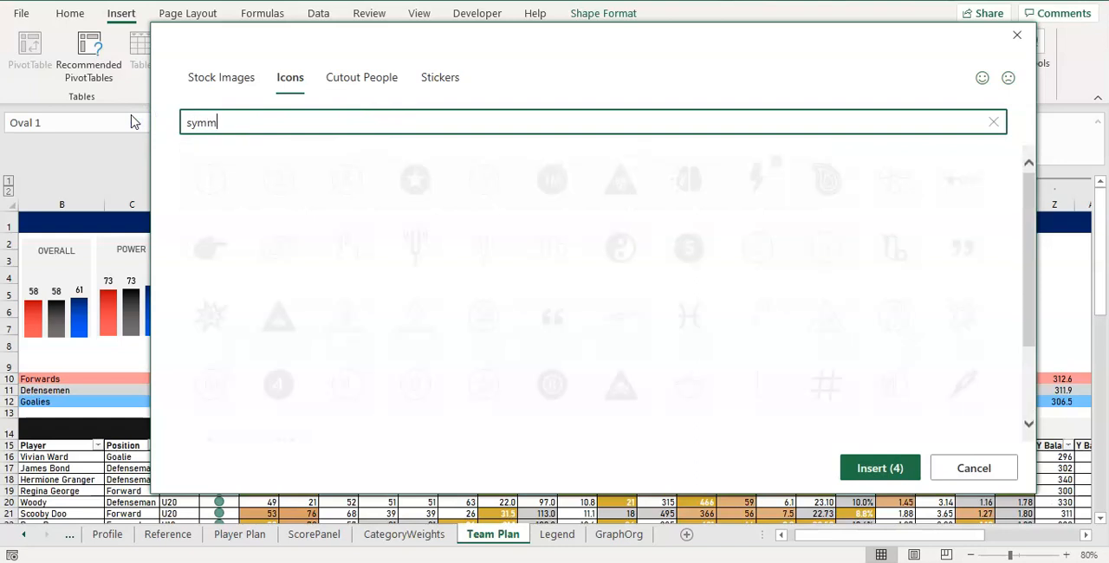
key("BackSpace")
key("BackSpace")
key("BackSpace")
Search the icons for "balance", add the solid balance scales, and insert all five selected icons.
type("bala")
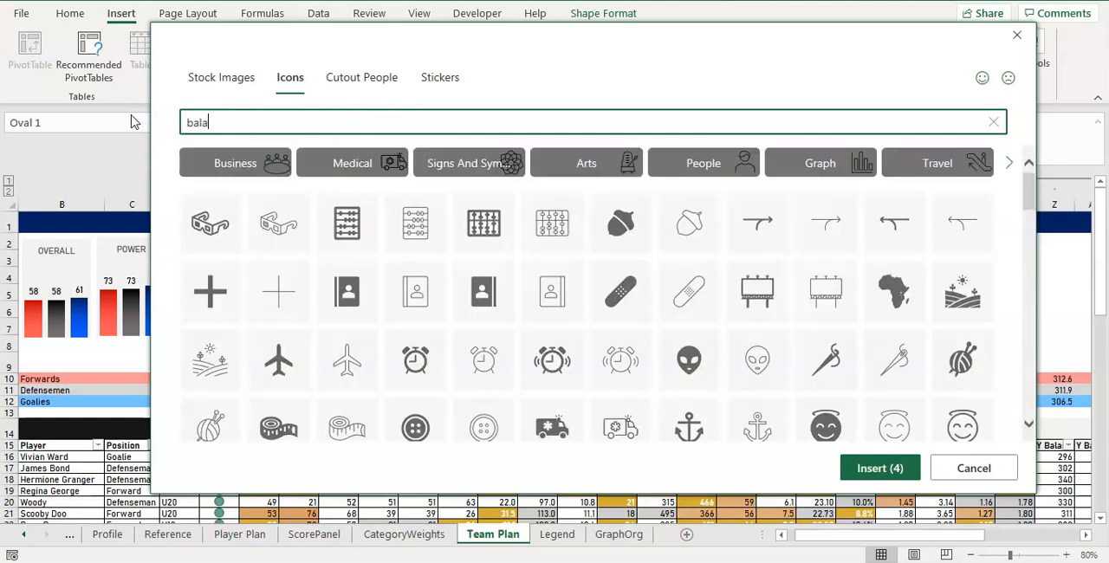
type("nce")
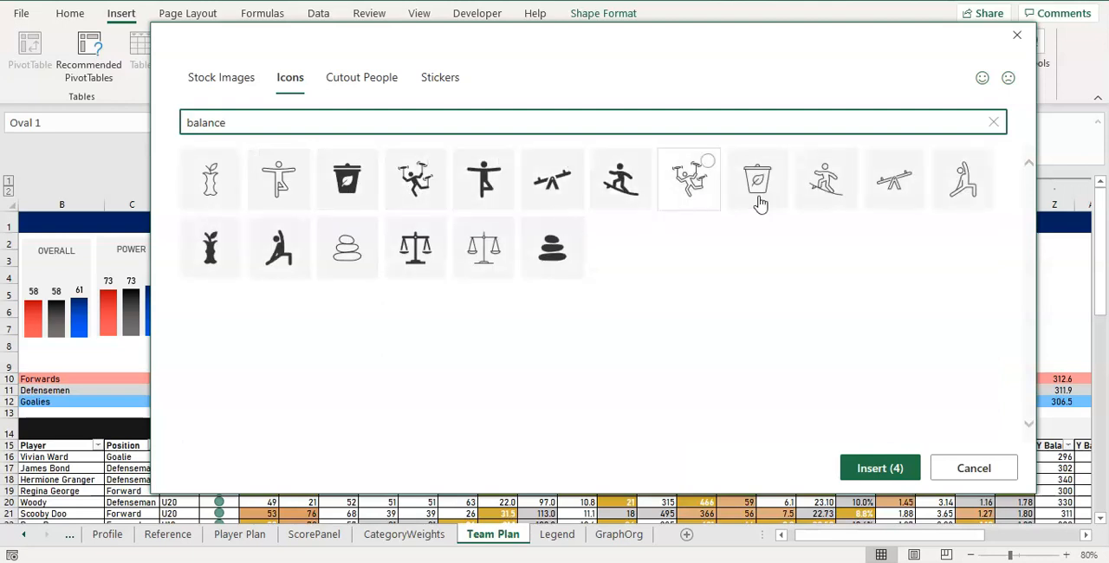
left_click(407, 253)
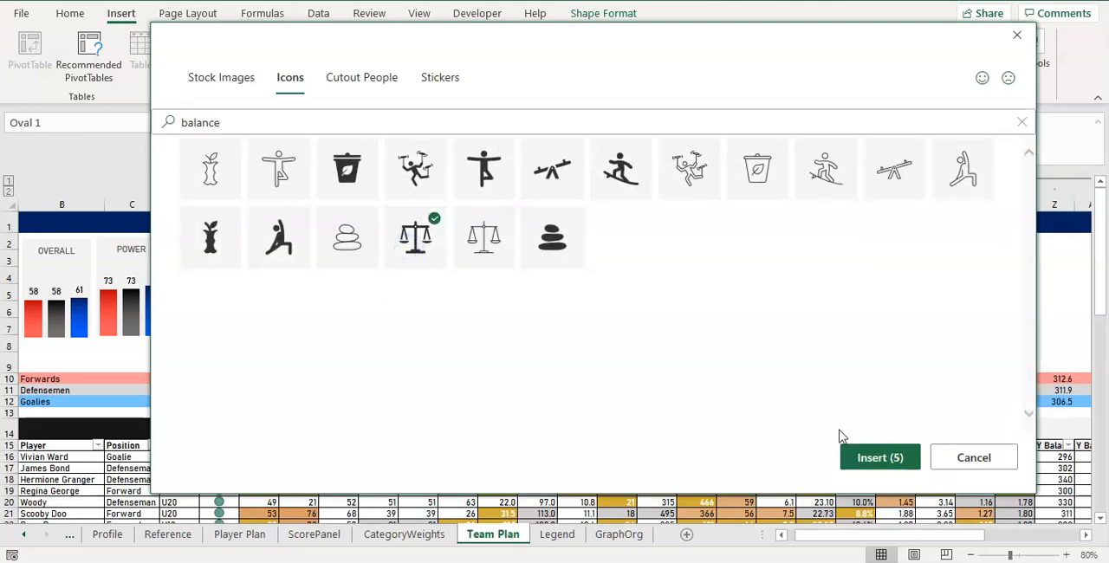
left_click(861, 466)
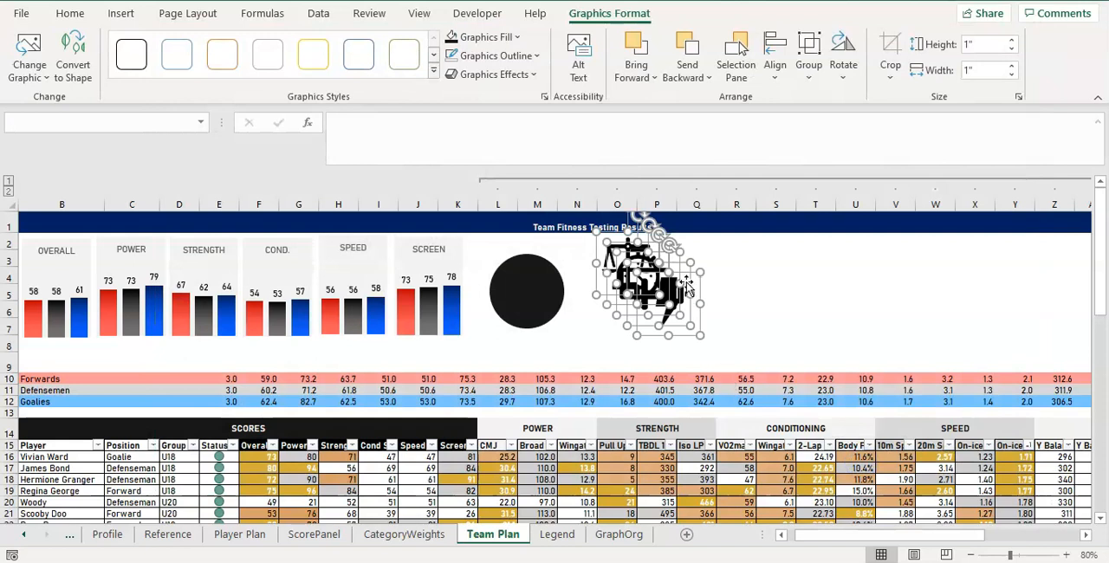
Move the five stacked icons away from the circle to about columns R to U and fill them with the lightest gray theme color.
left_click_drag(685, 282, 831, 308)
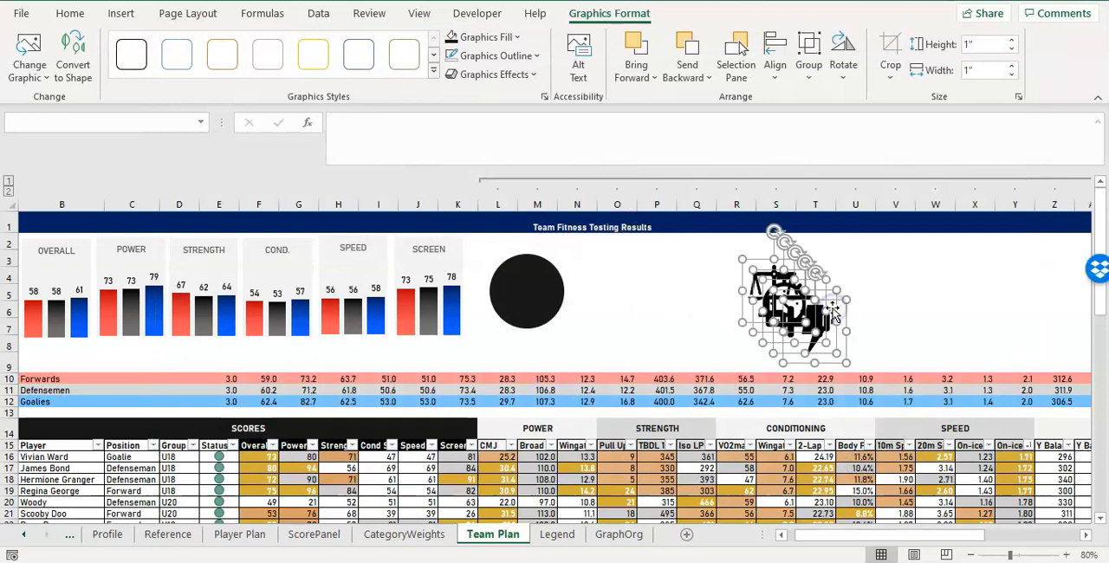
left_click(485, 37)
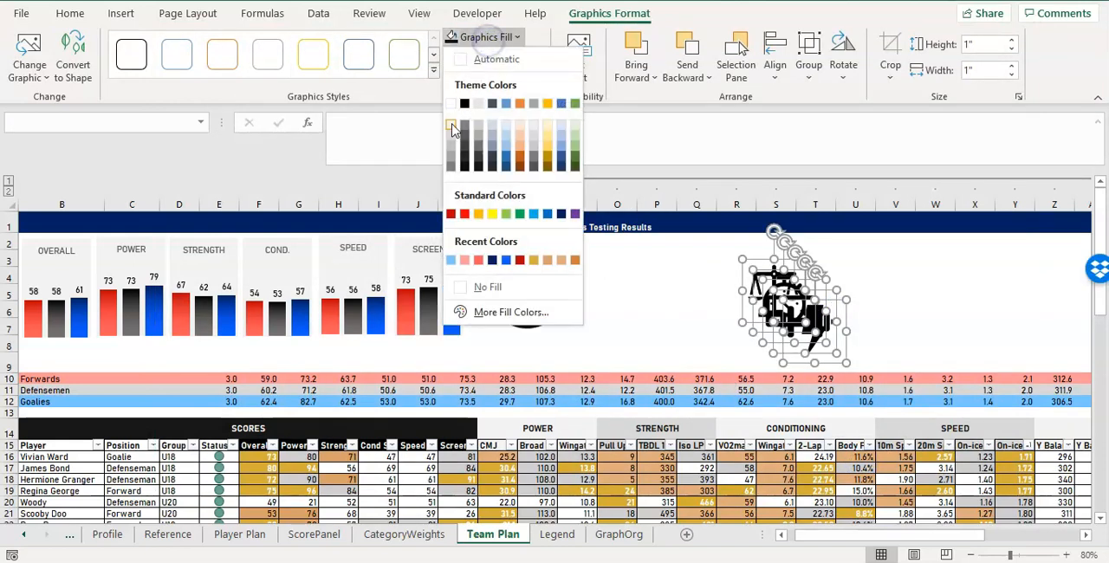
left_click(489, 58)
left_click(684, 293)
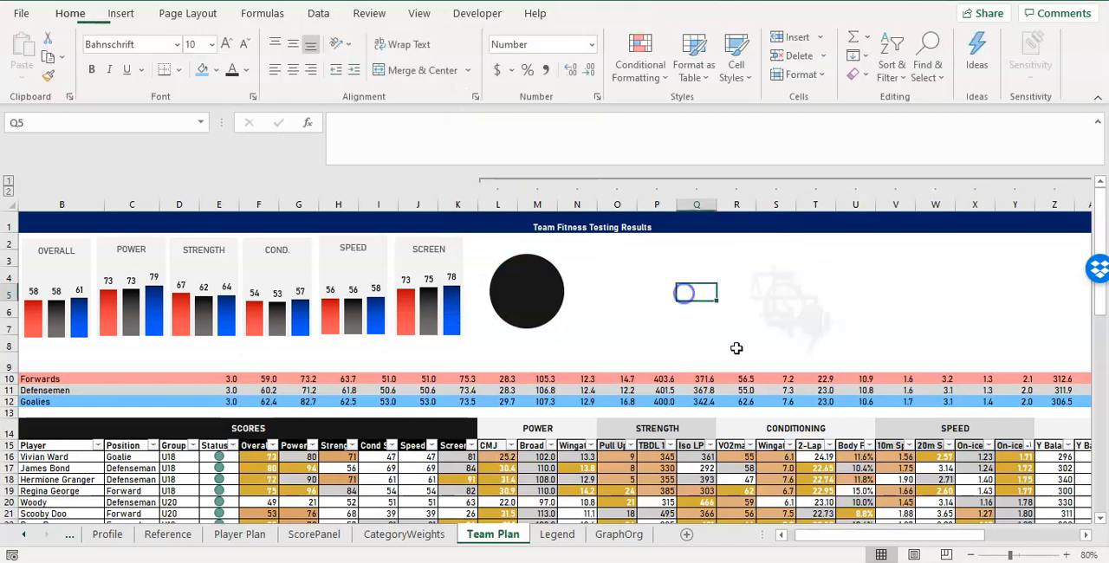
Separate the scales and dumbbell from the stacked icons and place the lightning bolt on the black circle.
left_click(732, 291)
left_click(516, 284)
left_click(792, 287)
left_click(811, 325)
left_click(856, 315)
left_click(804, 320)
left_click_drag(803, 320, 841, 257)
left_click_drag(867, 316, 530, 292)
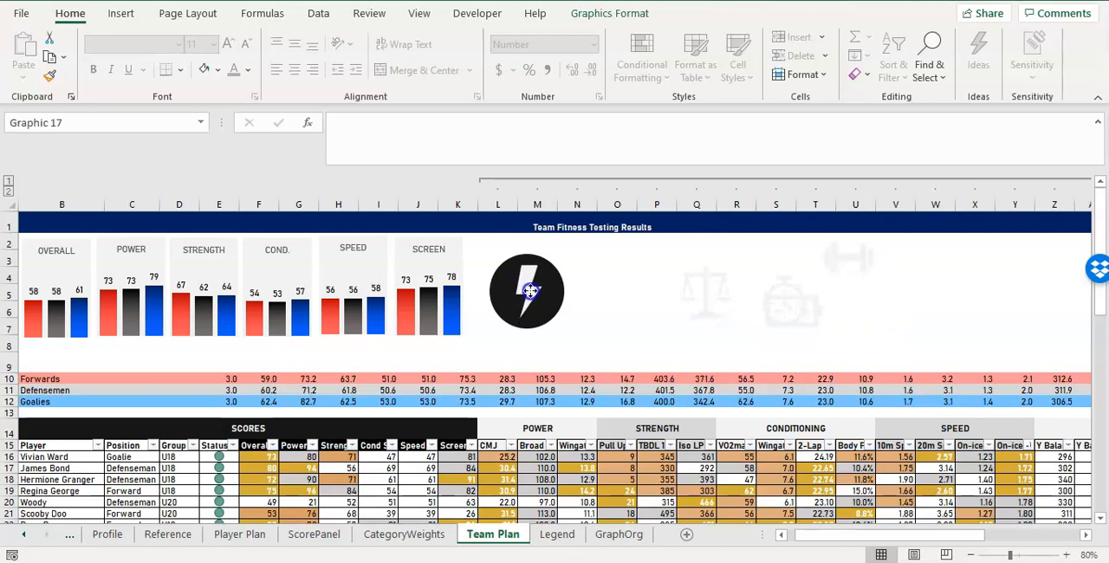
Center the lightning bolt on the black circle above Power and convert the bolt graphic to a shape.
left_click(609, 13)
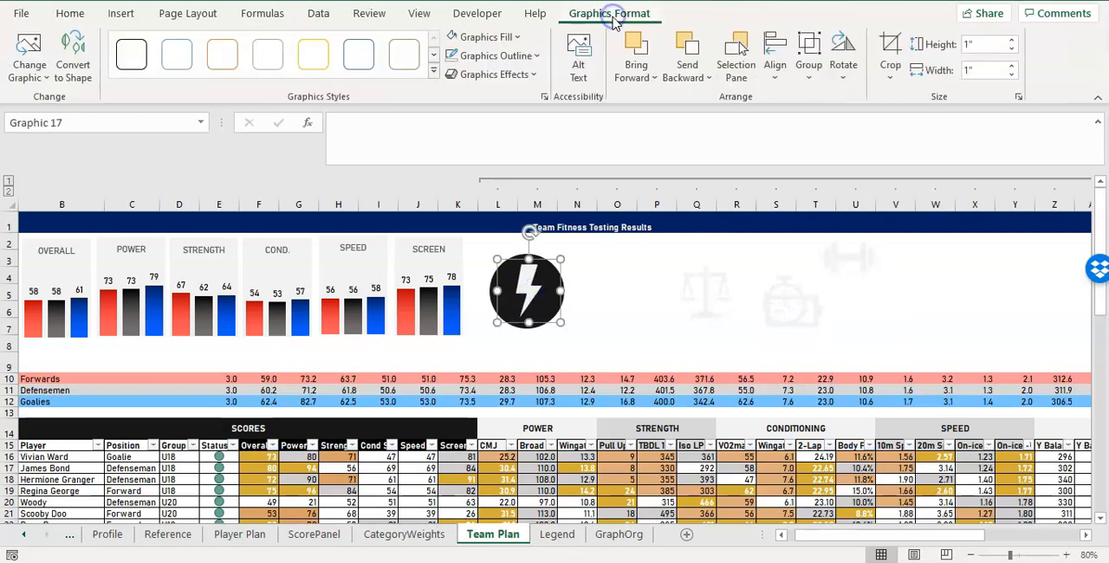
left_click_drag(536, 282, 534, 282)
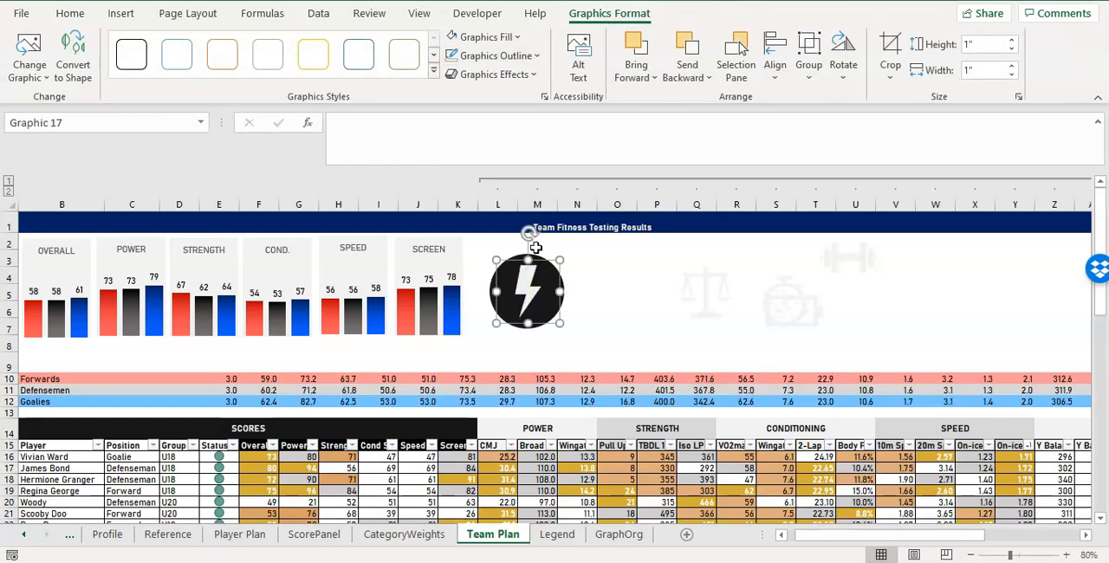
left_click(559, 291, "shift")
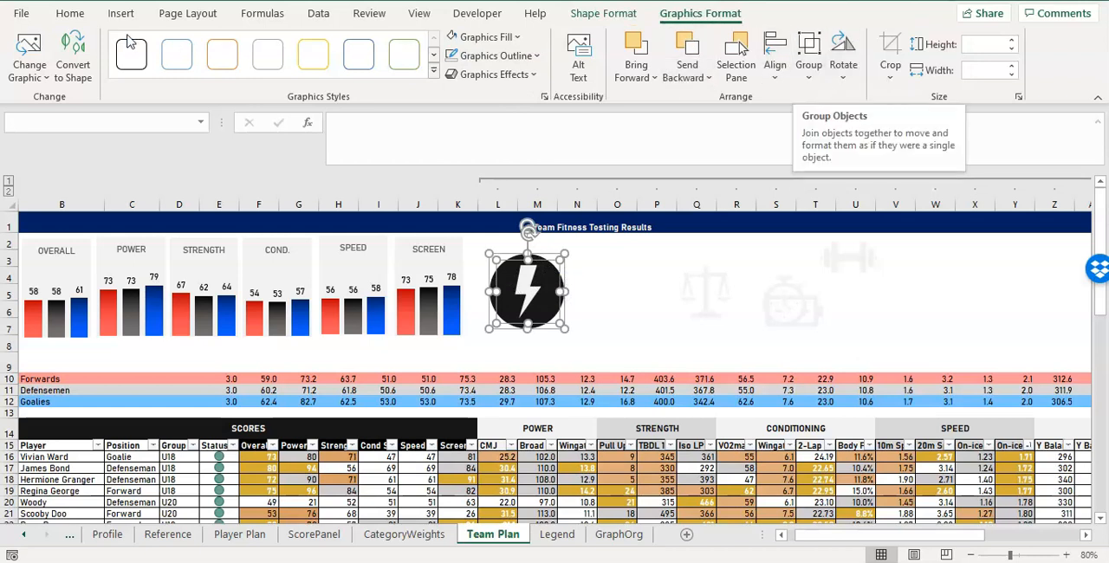
left_click(72, 54)
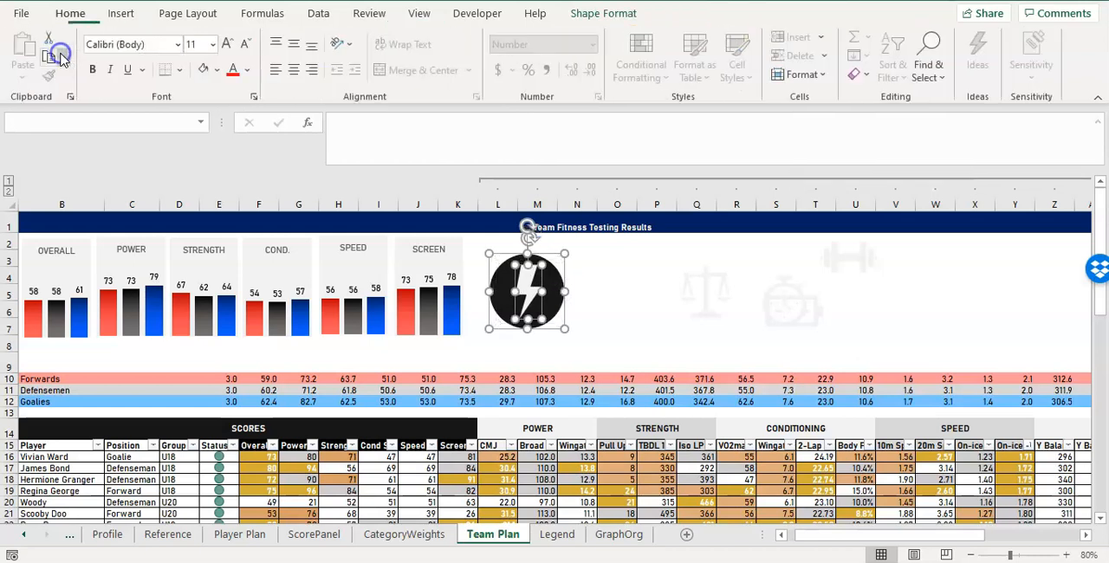
Copy the black circle with its lightning bolt and place the copy above the Strength columns.
left_click(598, 280)
left_click(519, 278)
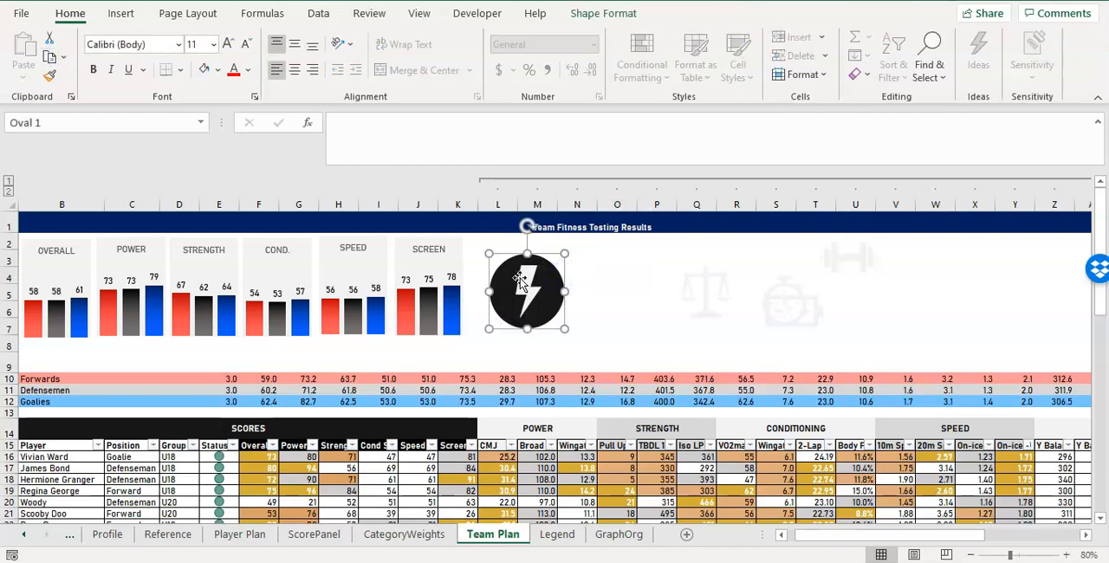
left_click(531, 283, "ctrl")
key("ctrl+c")
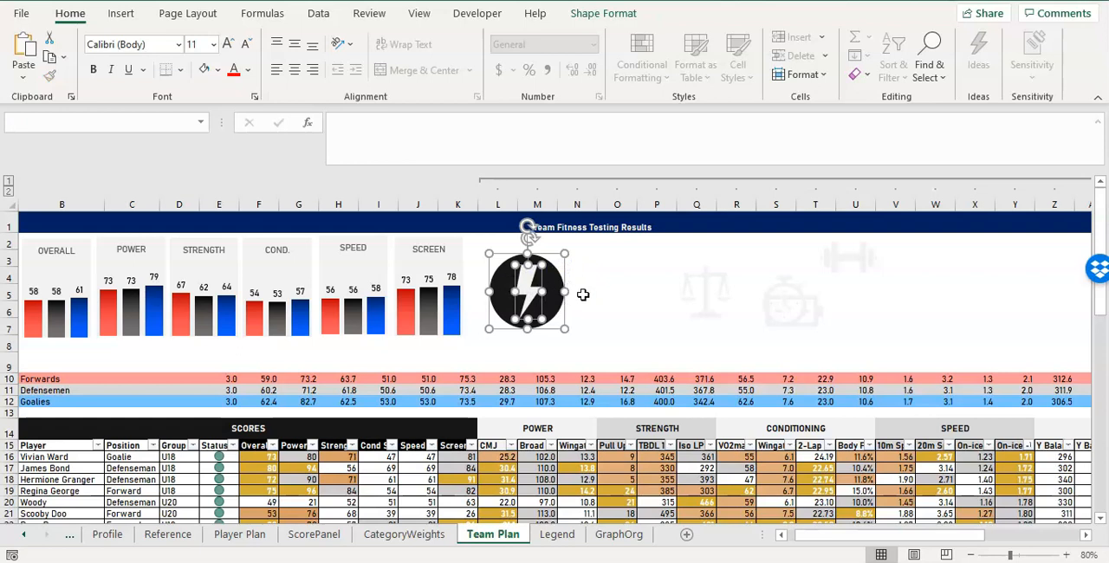
key("ctrl+v")
left_click_drag(560, 296, 676, 282)
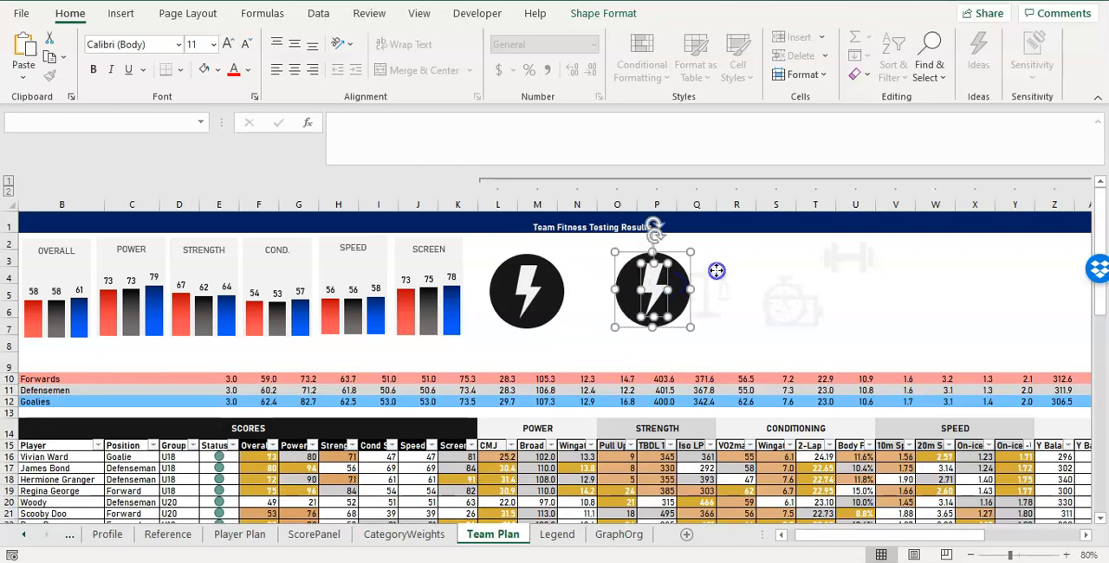
left_click(716, 271)
Delete the lightning bolt from the copied badge above Strength, keeping its black circle.
left_click(662, 283)
key("Delete")
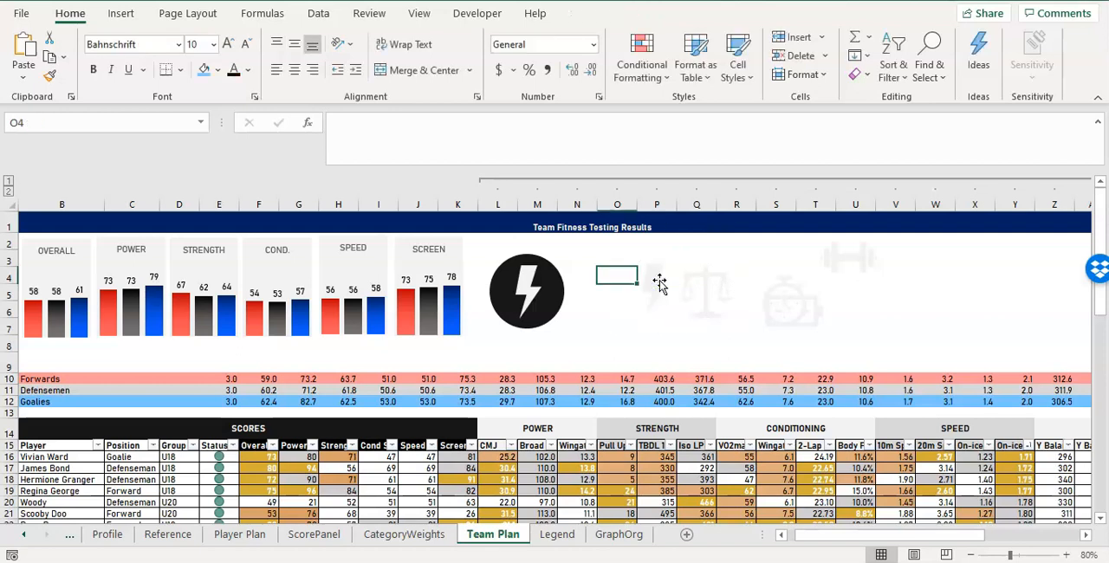
key("ctrl+z")
left_click(724, 238)
left_click(654, 279)
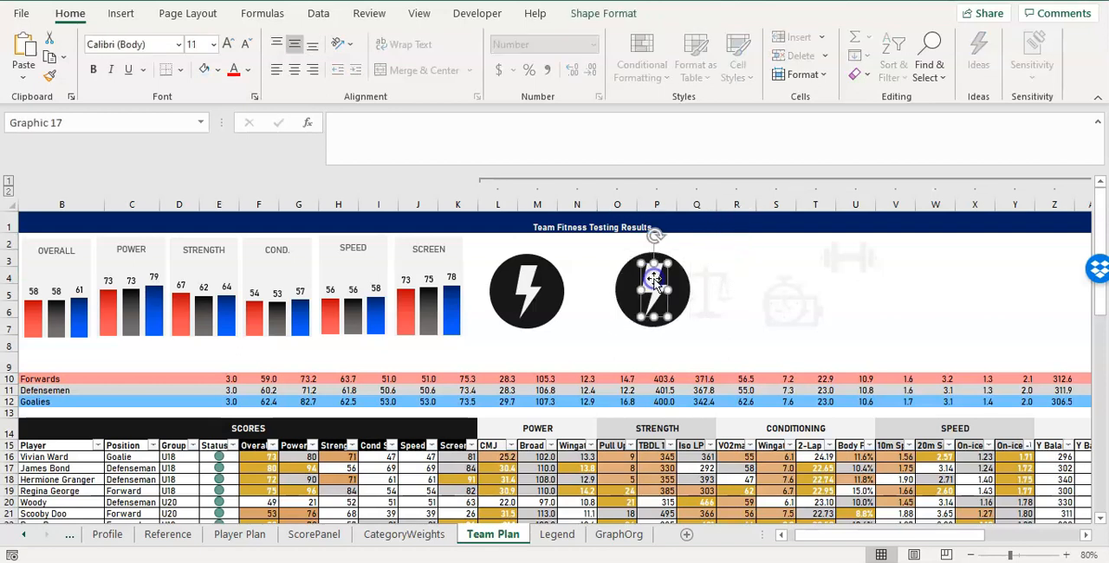
key("Delete")
Separate the battery from the stopwatch and try placing the dumbbell on the Strength circle.
left_click_drag(789, 315, 841, 309)
left_click_drag(868, 260, 696, 284)
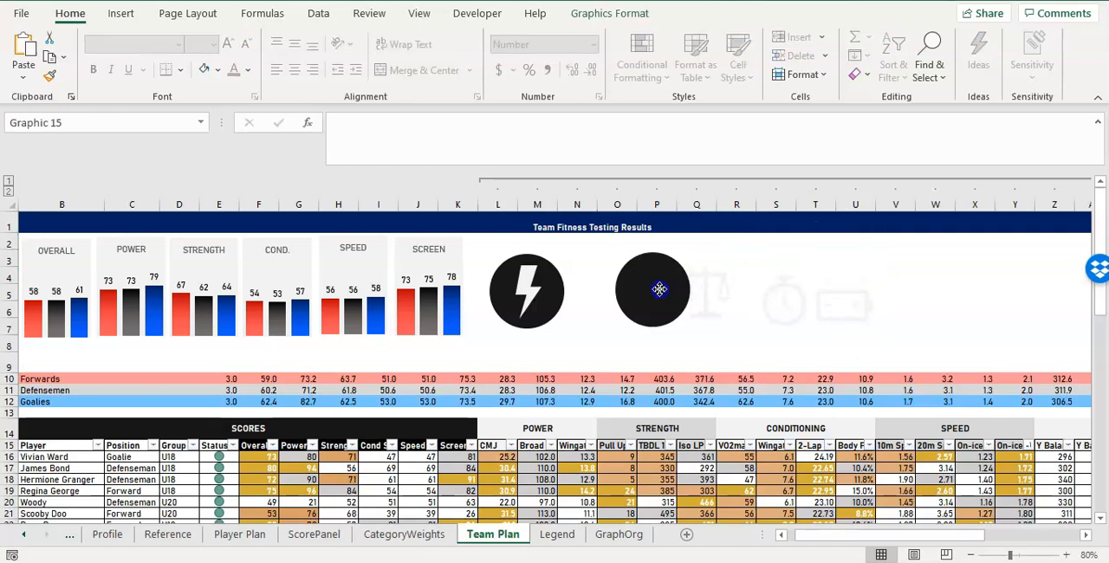
left_click_drag(653, 294, 879, 265)
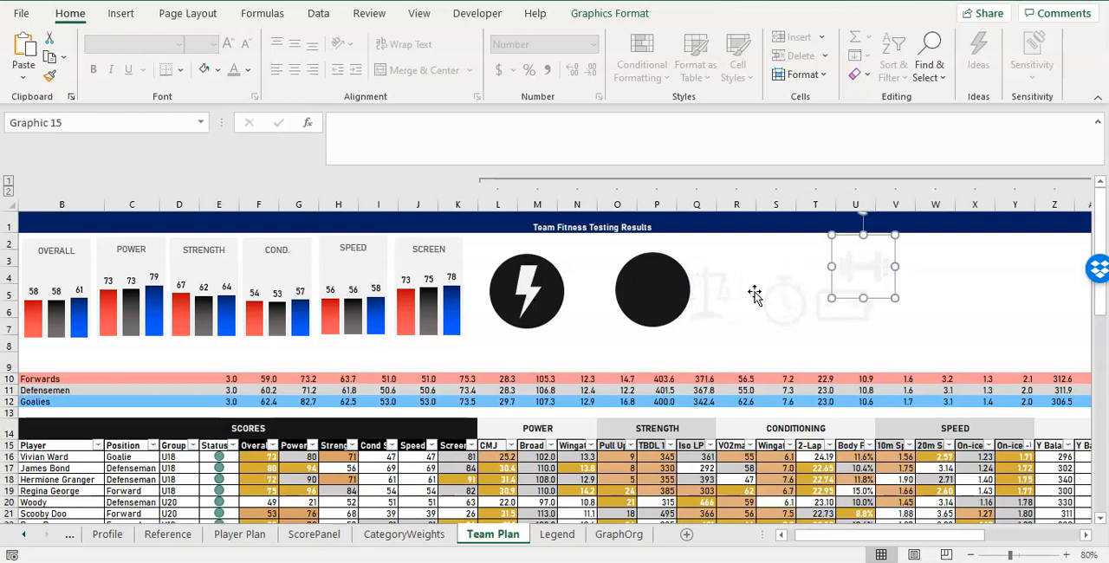
Bring the dumbbell icon to the front and place it on the Strength circle.
left_click(663, 290)
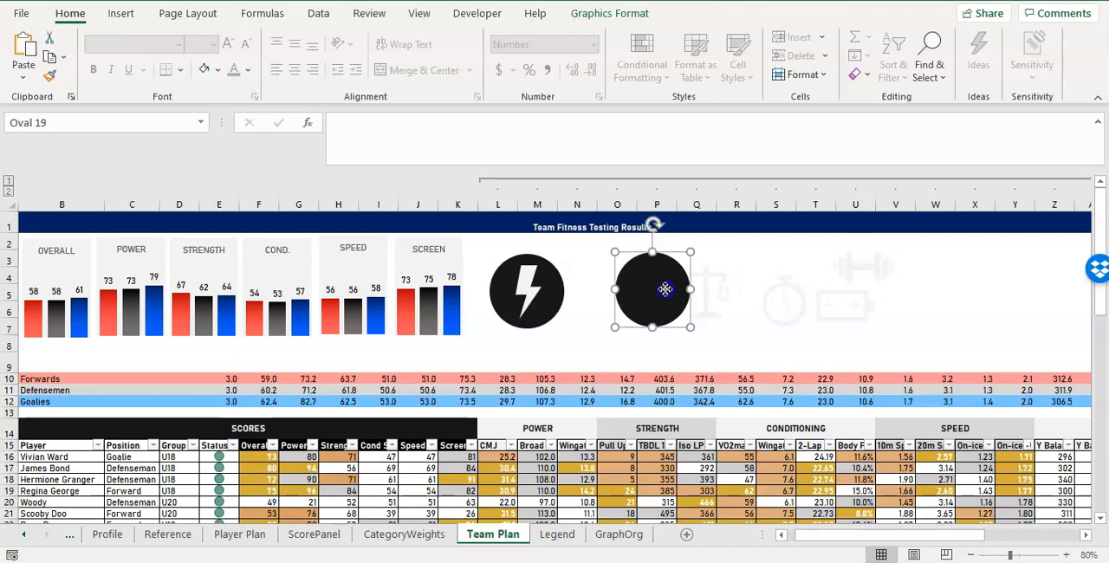
left_click(857, 269)
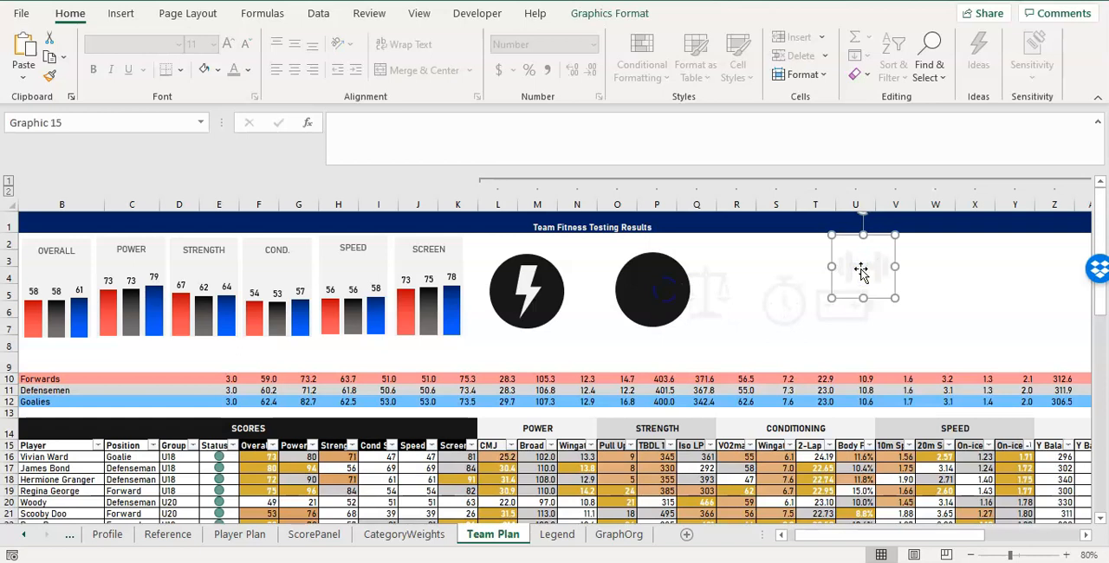
right_click(860, 271)
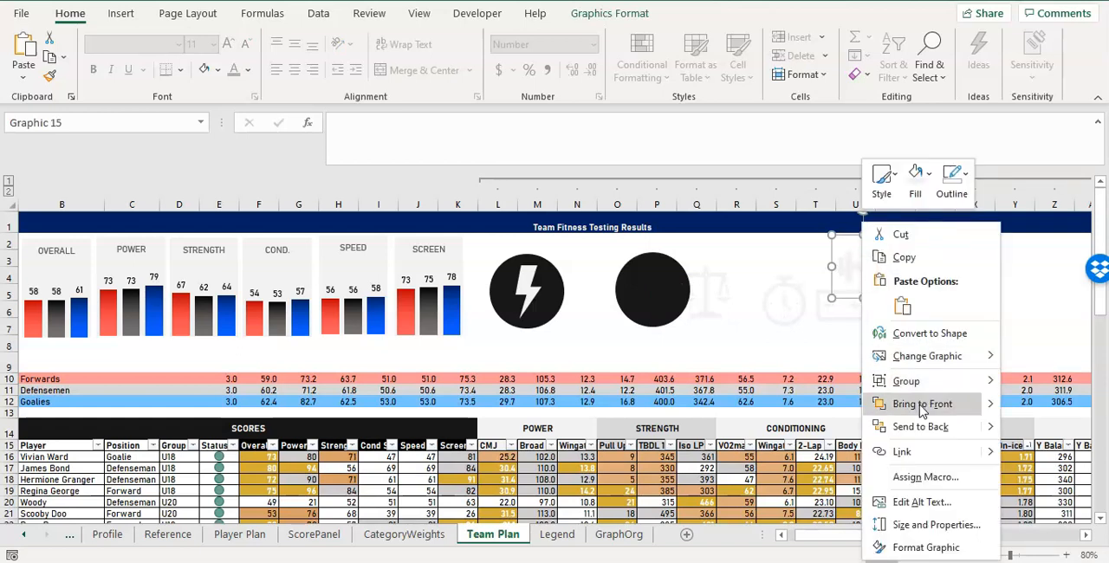
left_click(921, 407)
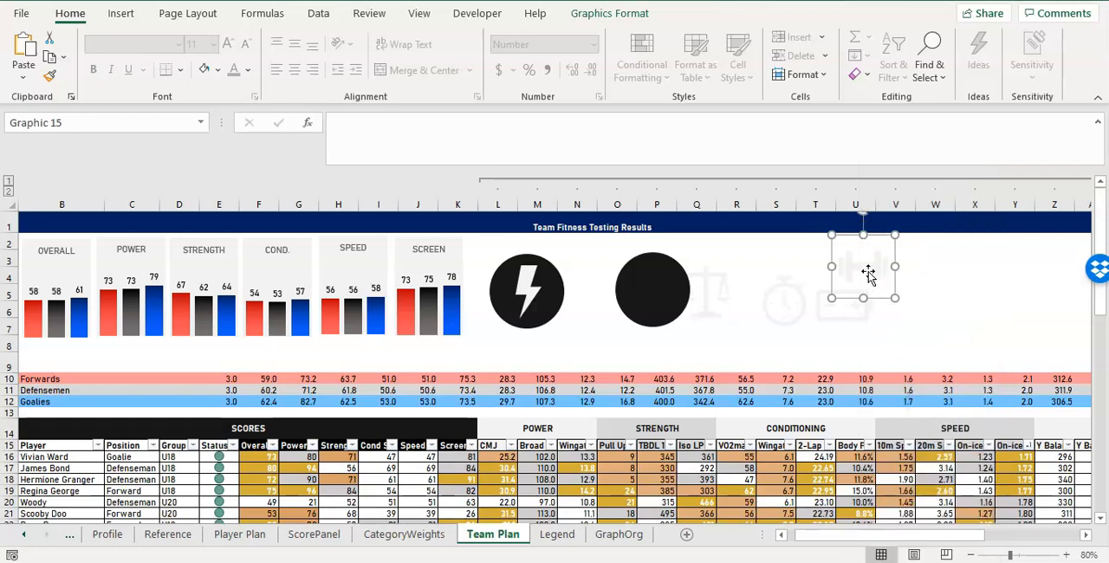
left_click_drag(867, 271, 660, 293)
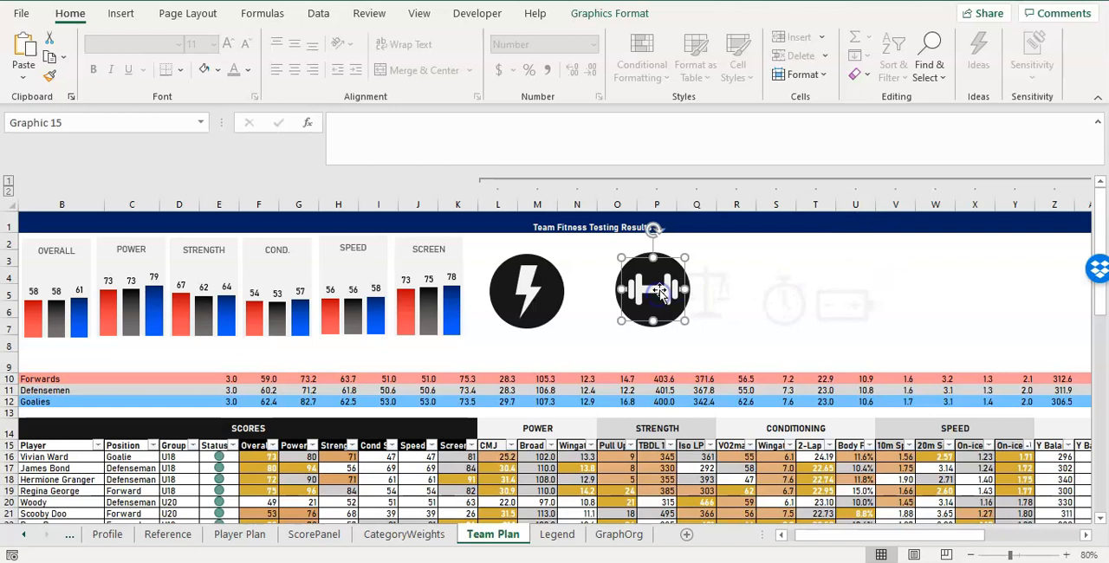
Copy the dumbbell badge above the Conditioning columns and move the scales, stopwatch and battery to about columns Z to AC.
left_click(691, 288, "shift")
left_click_drag(728, 289, 926, 269)
left_click(725, 293)
left_click(790, 298, "ctrl")
left_click_drag(790, 298, 1005, 309)
left_click(755, 263)
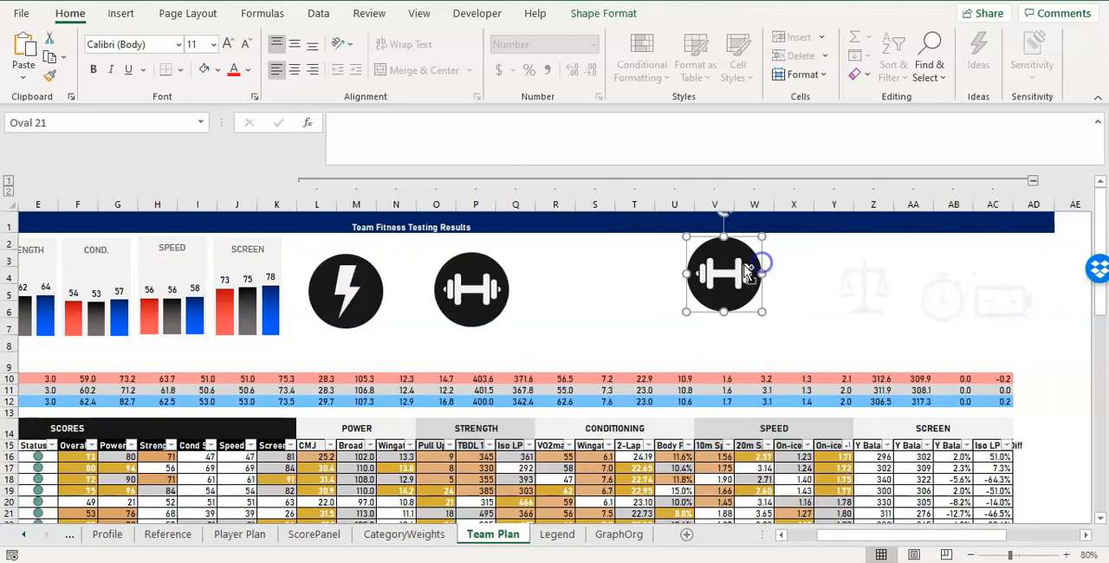
left_click_drag(733, 274, 614, 290)
Bring the battery icon to the front and put it in place of the dumbbell on the Conditioning circle.
left_click(886, 302)
left_click(1000, 307)
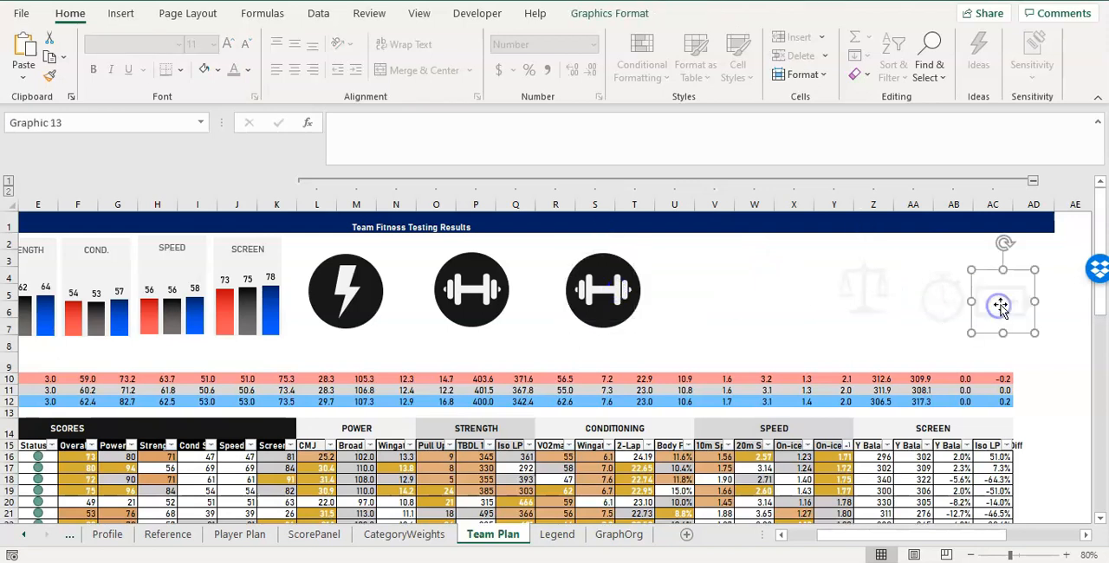
right_click(1001, 307)
left_click(921, 401)
left_click_drag(595, 285, 755, 272)
key("Escape")
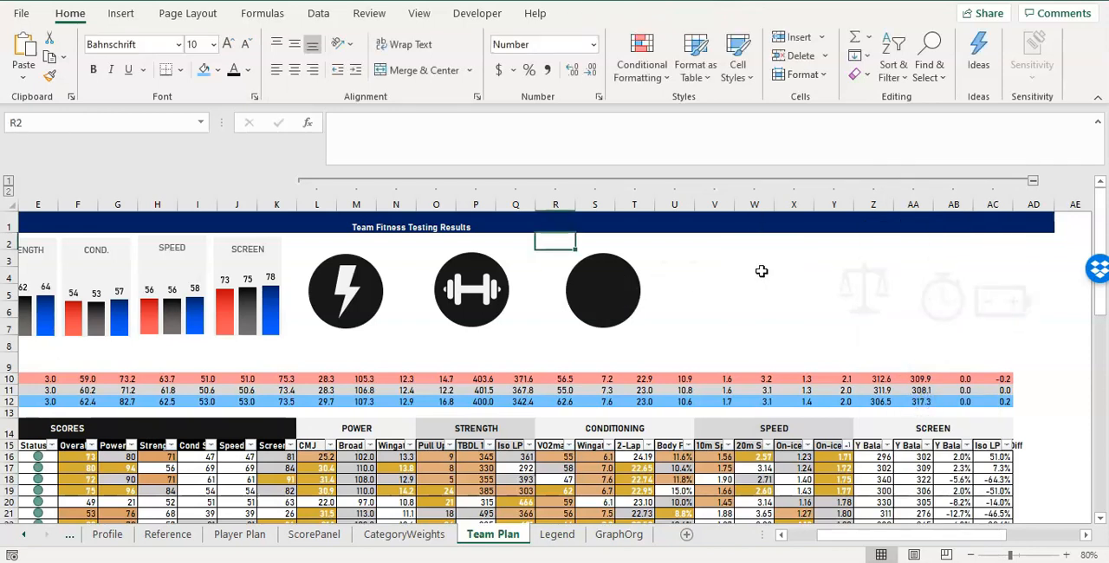
left_click_drag(1000, 302, 605, 291)
Resize the battery icon to 0.9" by 0.9" and recenter it on the Conditioning circle.
left_click(682, 312)
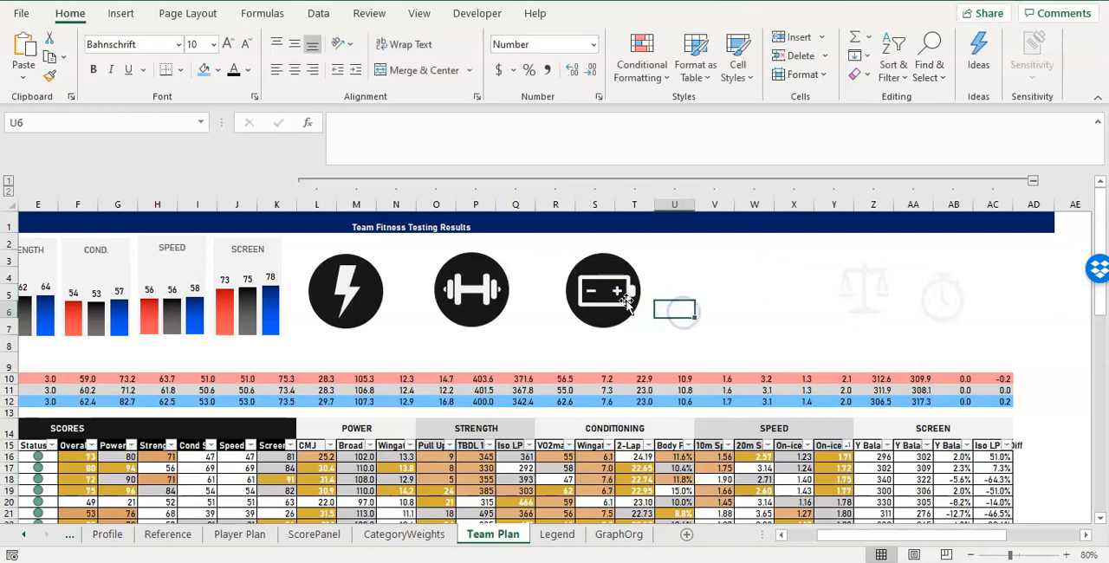
left_click(620, 292)
left_click(621, 17)
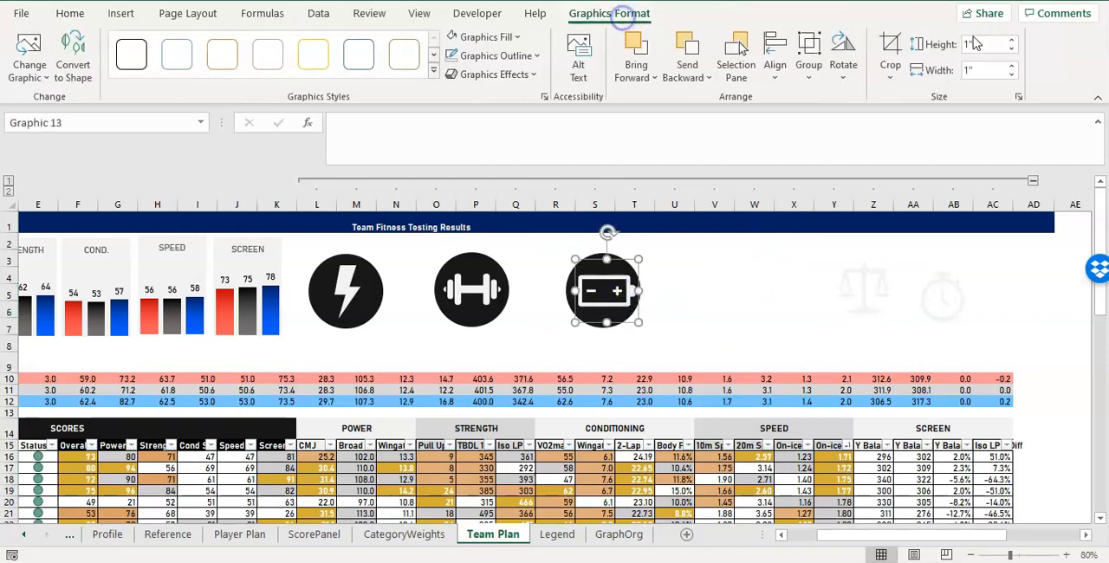
left_click(693, 285)
left_click(611, 297)
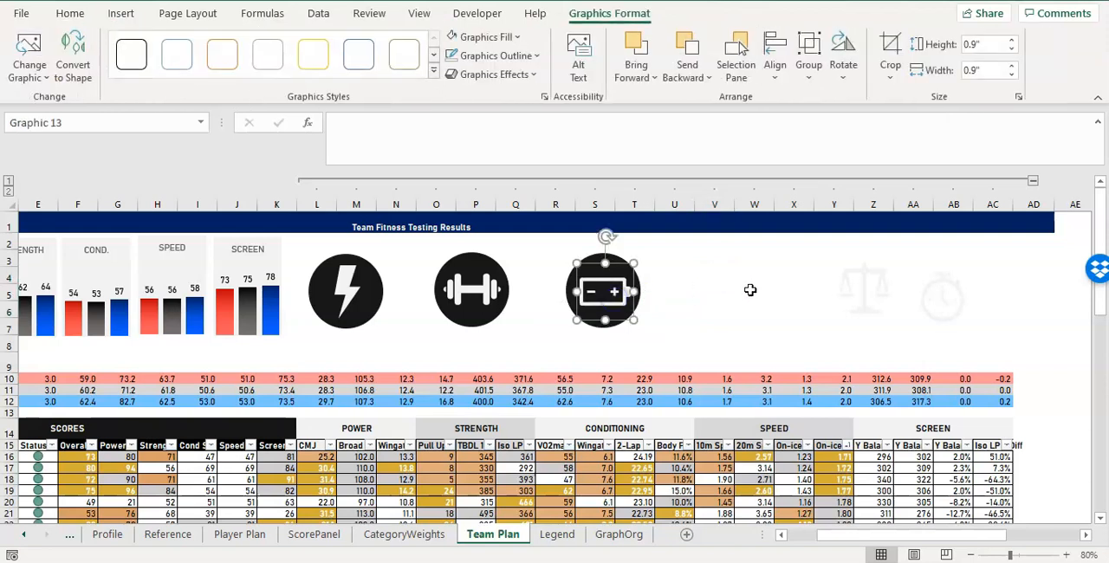
Duplicate the battery badge above the Speed columns and delete the battery from the copy.
left_click(638, 274, "ctrl")
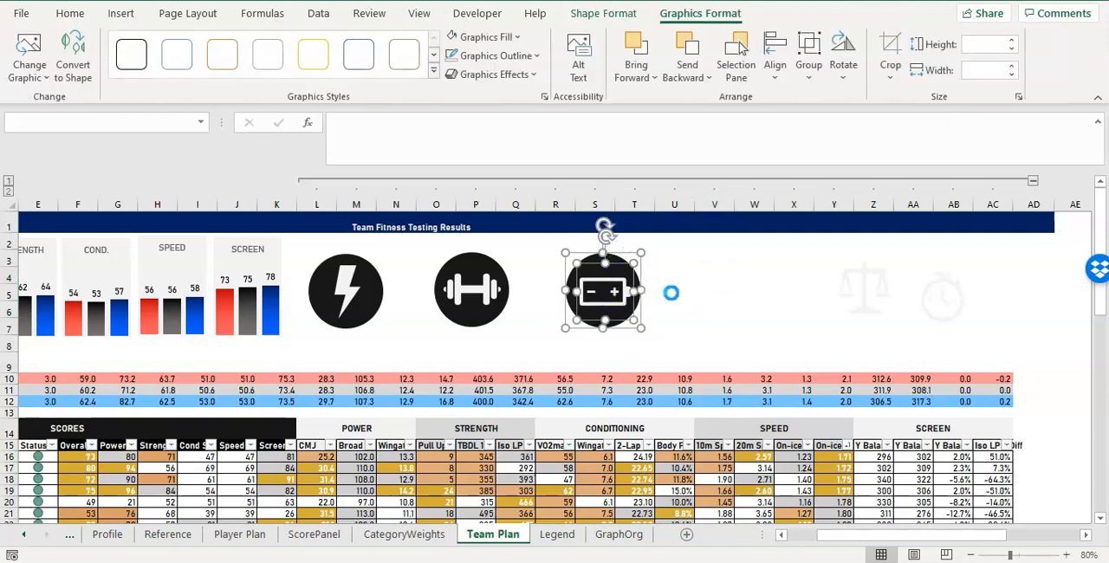
left_click_drag(615, 292, 774, 294)
left_click(829, 295)
left_click(763, 293)
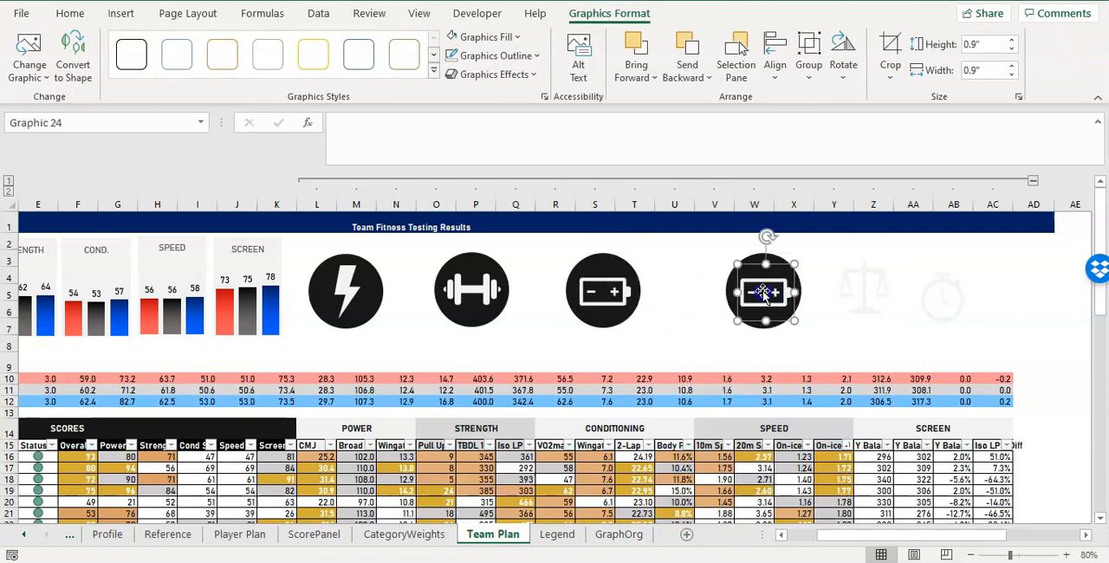
key("Delete")
Bring the stopwatch icon to the front and place it on the Speed circle.
left_click(941, 293)
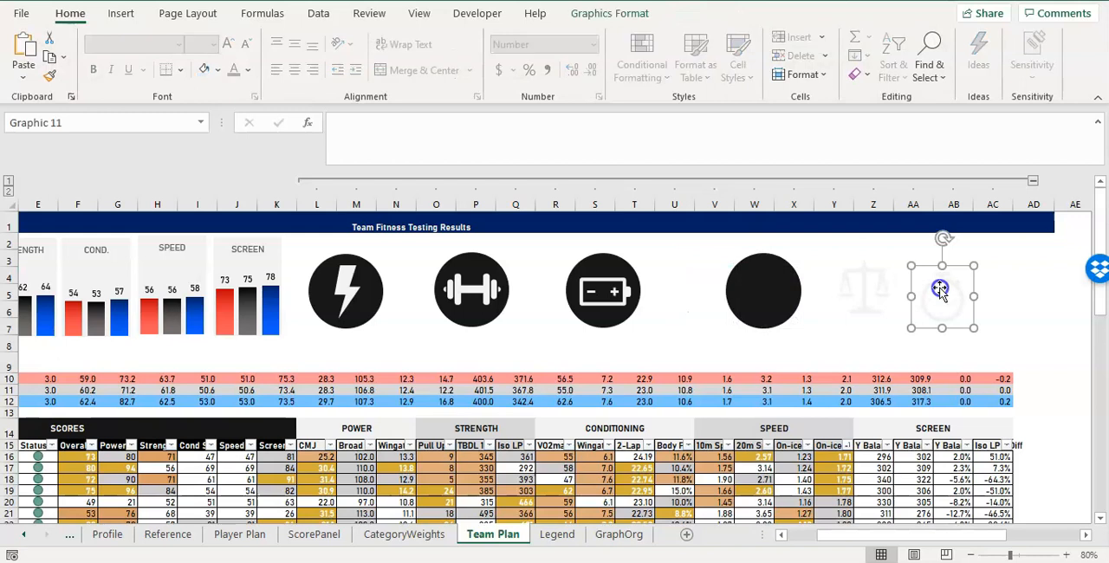
right_click(940, 292)
left_click(1005, 400)
left_click_drag(951, 296, 771, 291)
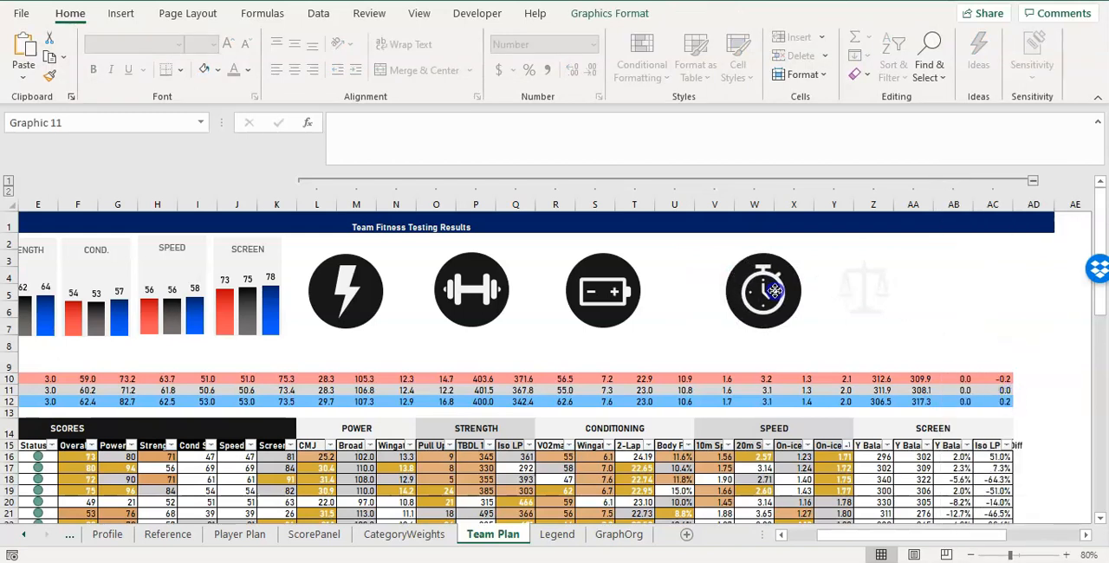
Duplicate the stopwatch badge above the Screen columns and delete the stopwatch from the copy.
left_click(798, 305, "ctrl")
key("ctrl+d")
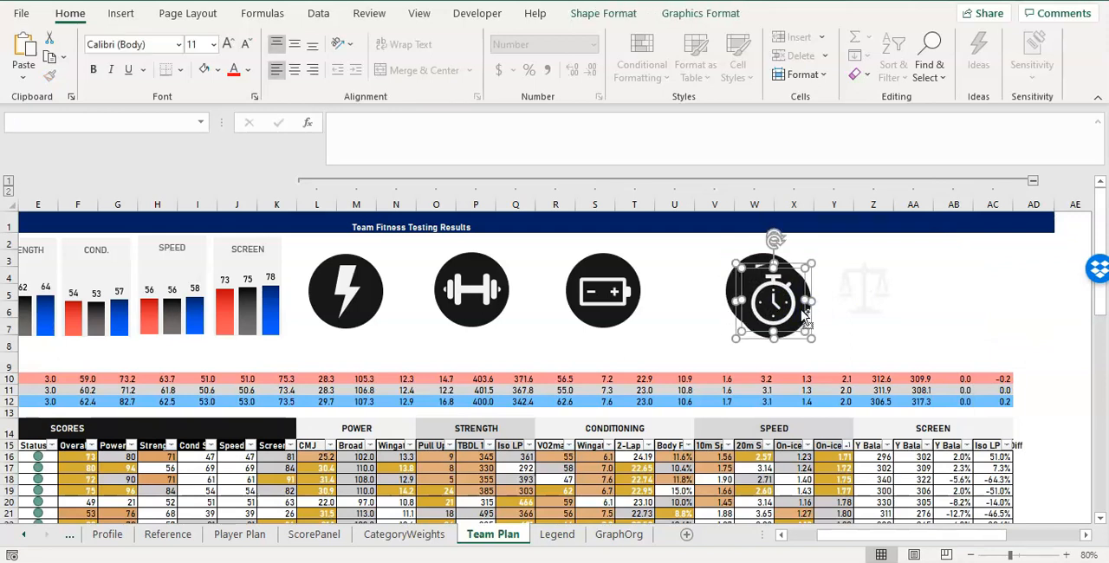
left_click_drag(786, 303, 942, 299)
left_click(942, 293)
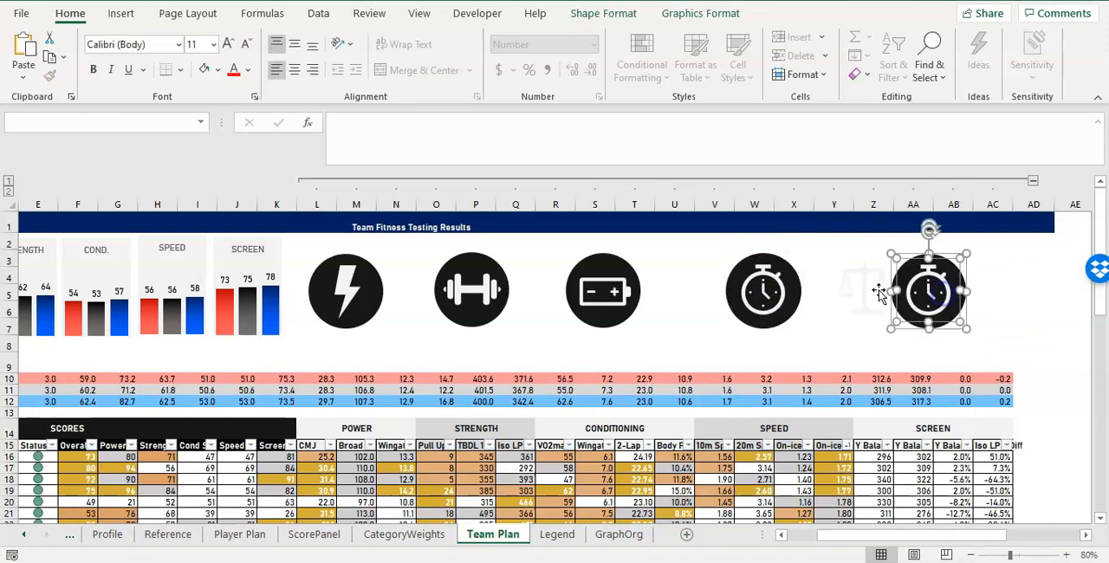
key("Delete")
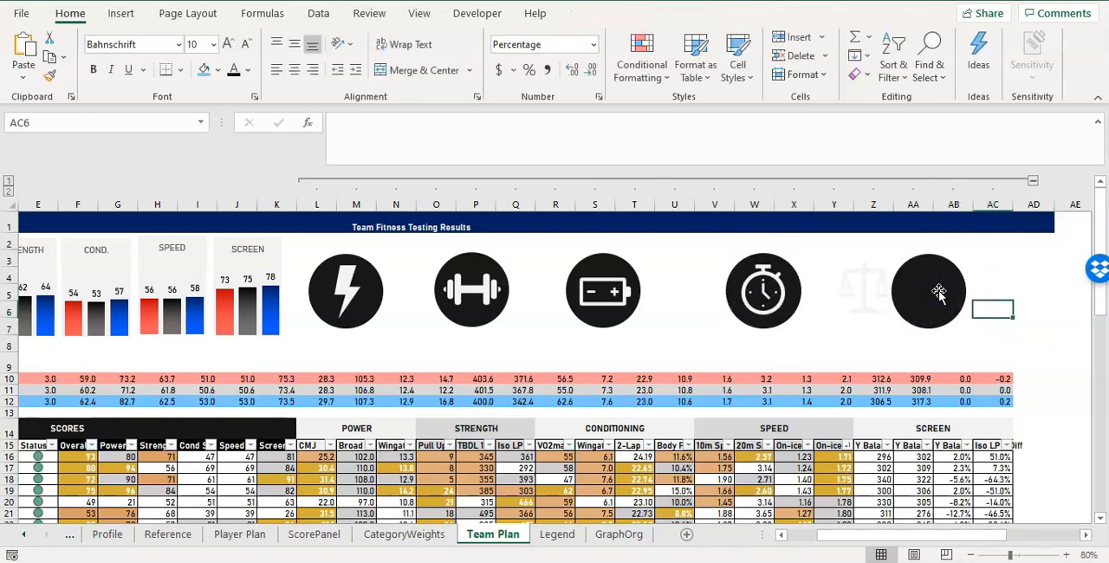
Bring the balance scales icon to the front and place it on the Screen circle.
left_click(858, 289)
right_click(859, 290)
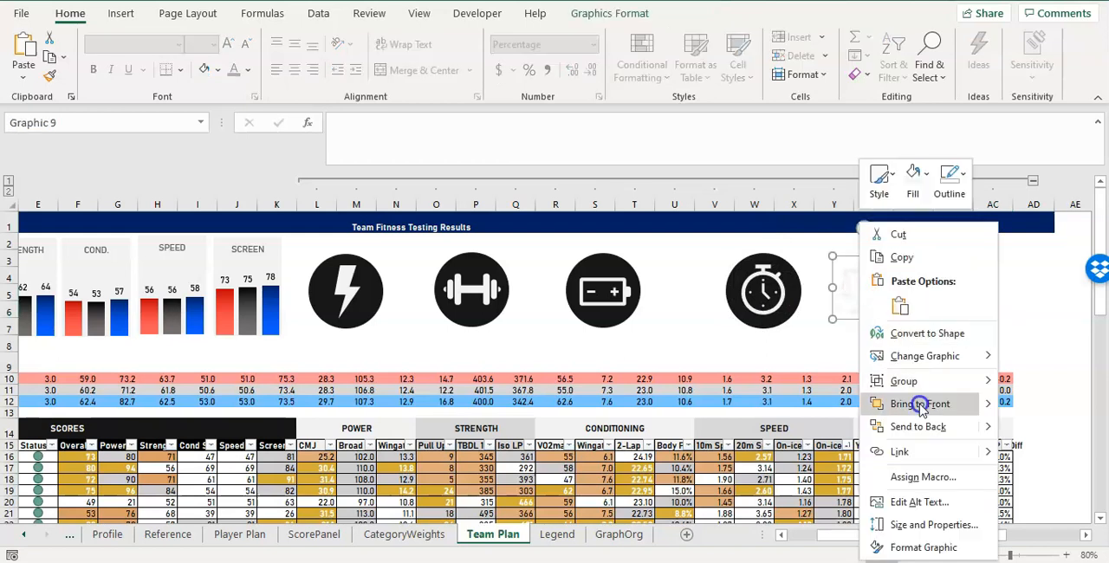
left_click(917, 398)
left_click_drag(865, 296, 930, 296)
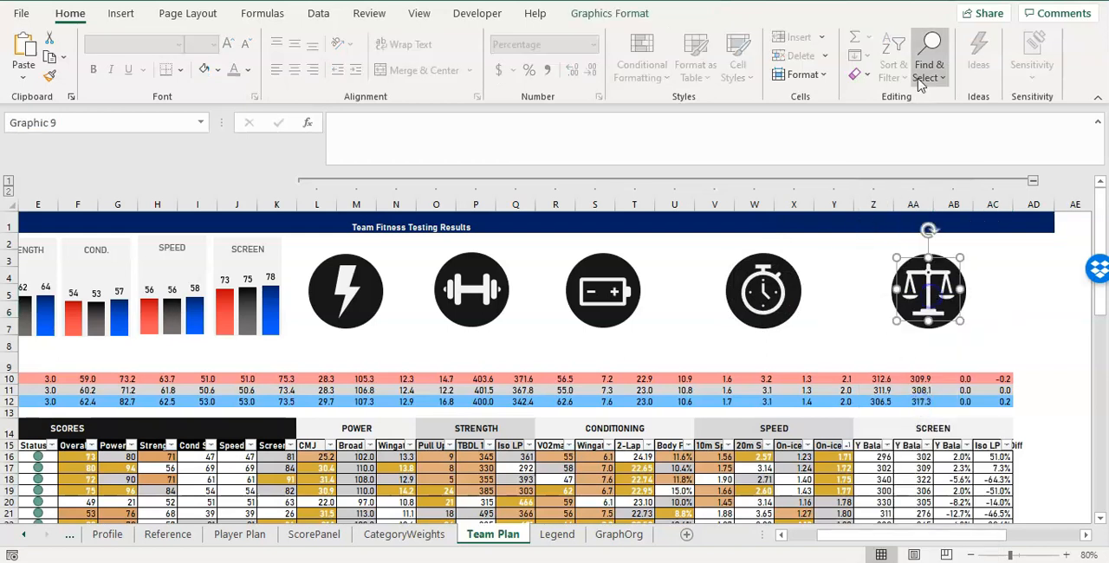
Resize the scales icon to 0.9" by 0.9" and center the scales and battery icons on their circles.
left_click(633, 13)
left_click(1011, 49)
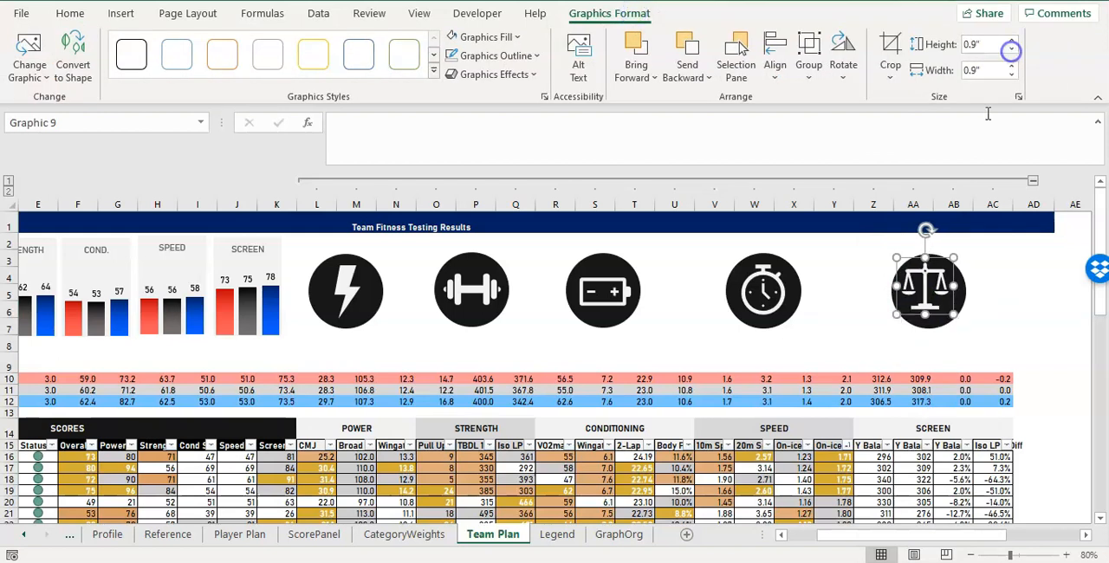
left_click_drag(932, 285, 935, 288)
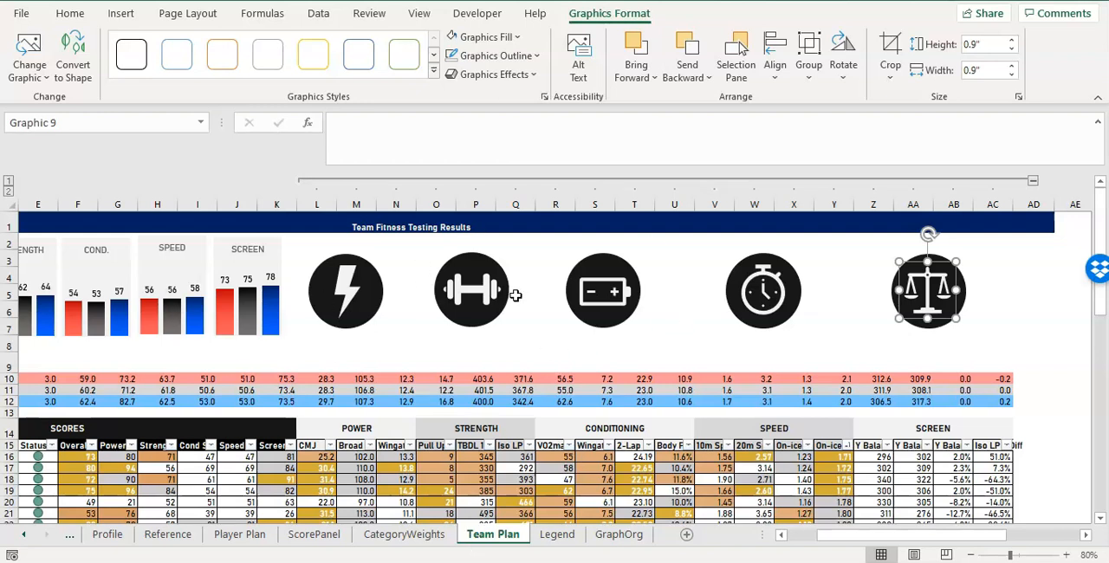
left_click_drag(611, 293, 611, 291)
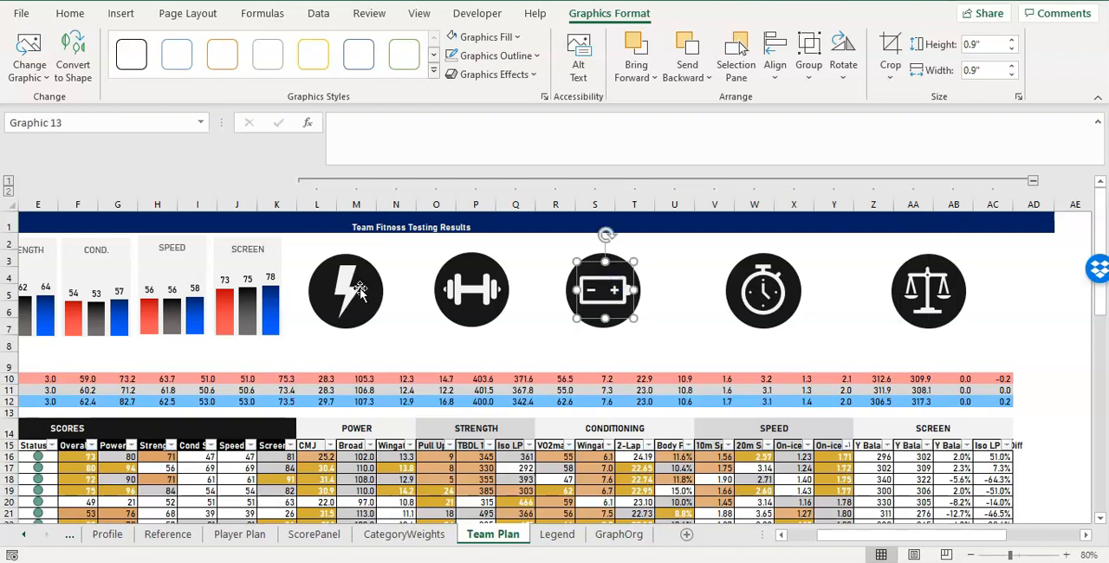
left_click(470, 291)
left_click(592, 299, "ctrl")
left_click(770, 297, "ctrl")
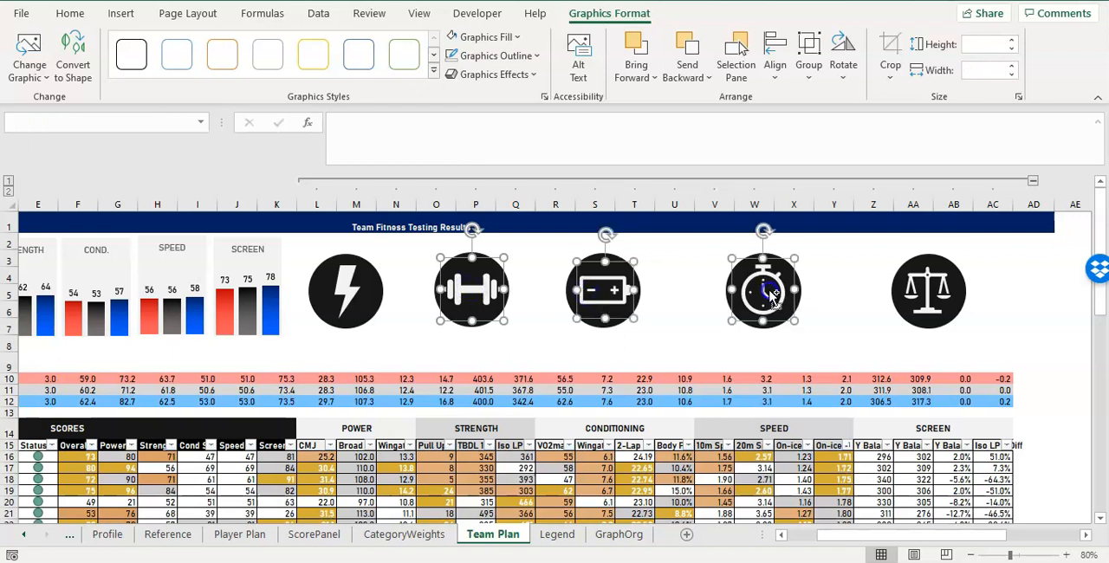
left_click(919, 297, "ctrl")
left_click(76, 67)
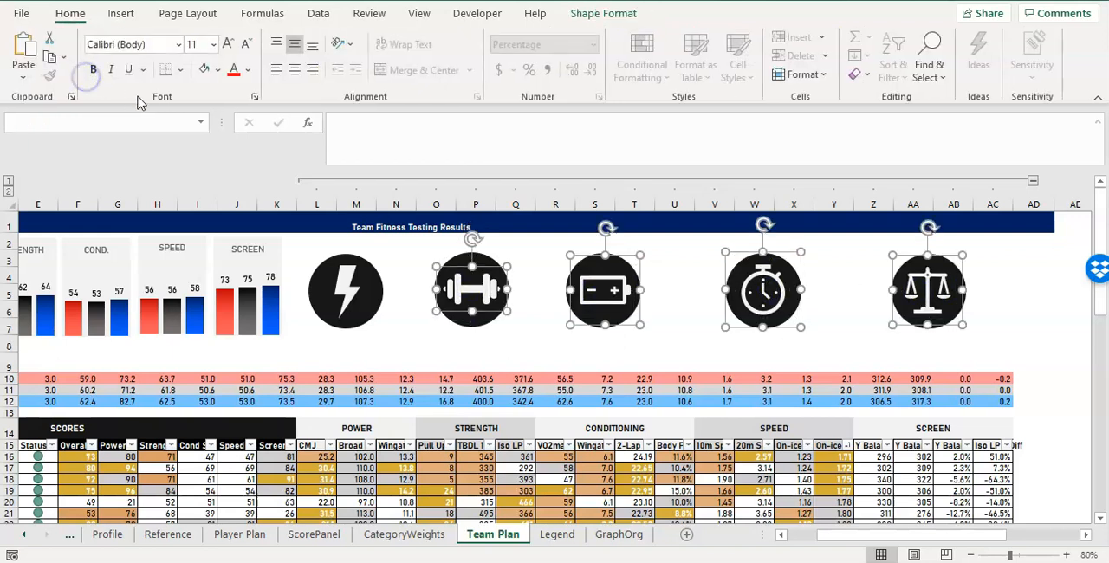
left_click(654, 304)
left_click(619, 288)
left_click(613, 291)
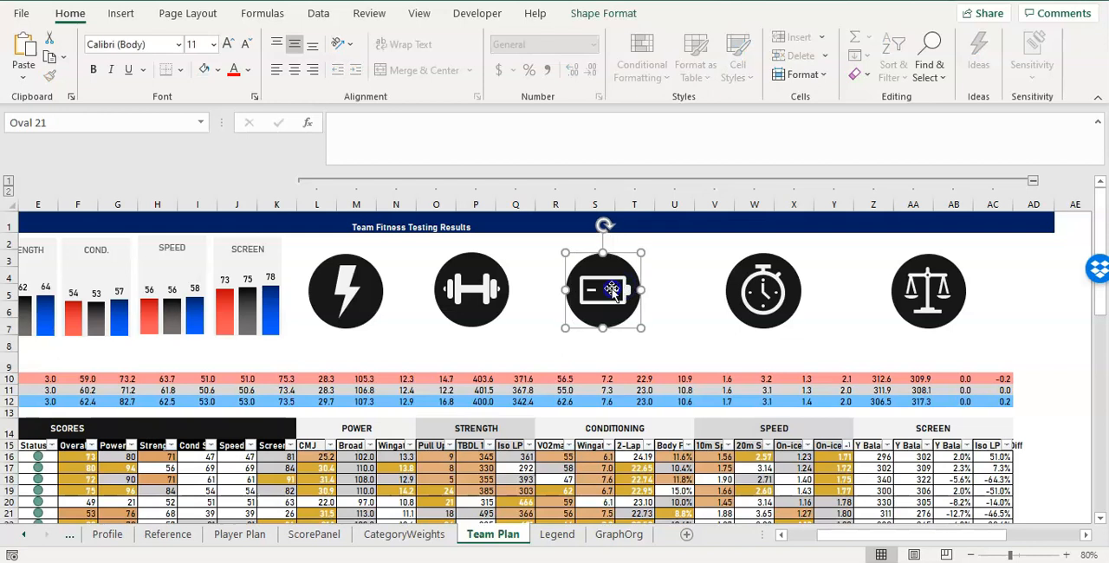
left_click(935, 264)
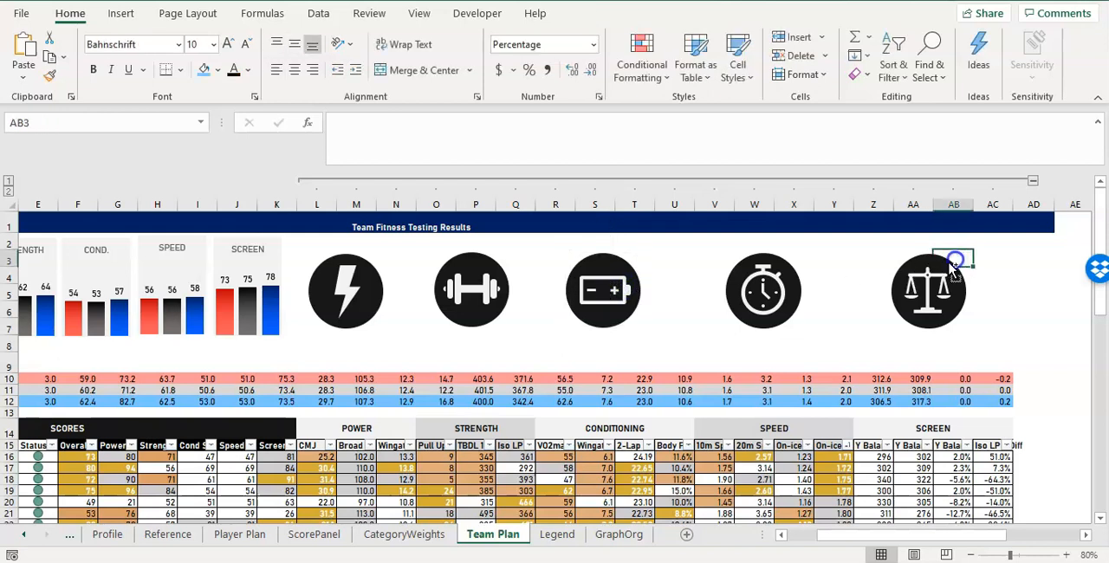
left_click(942, 284)
left_click(946, 263)
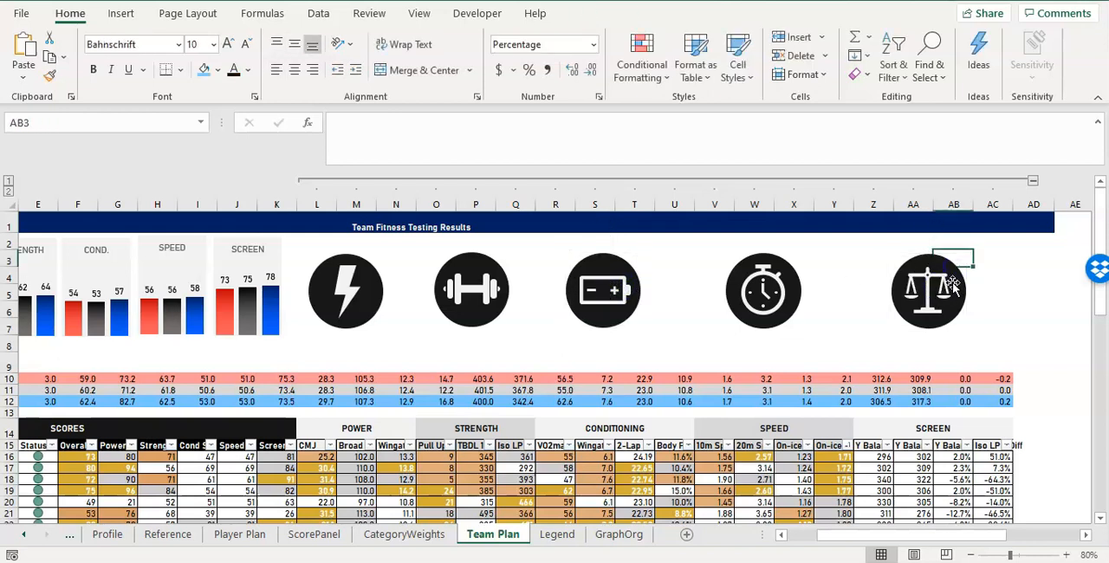
left_click(944, 288)
left_click(935, 295)
left_click(925, 296)
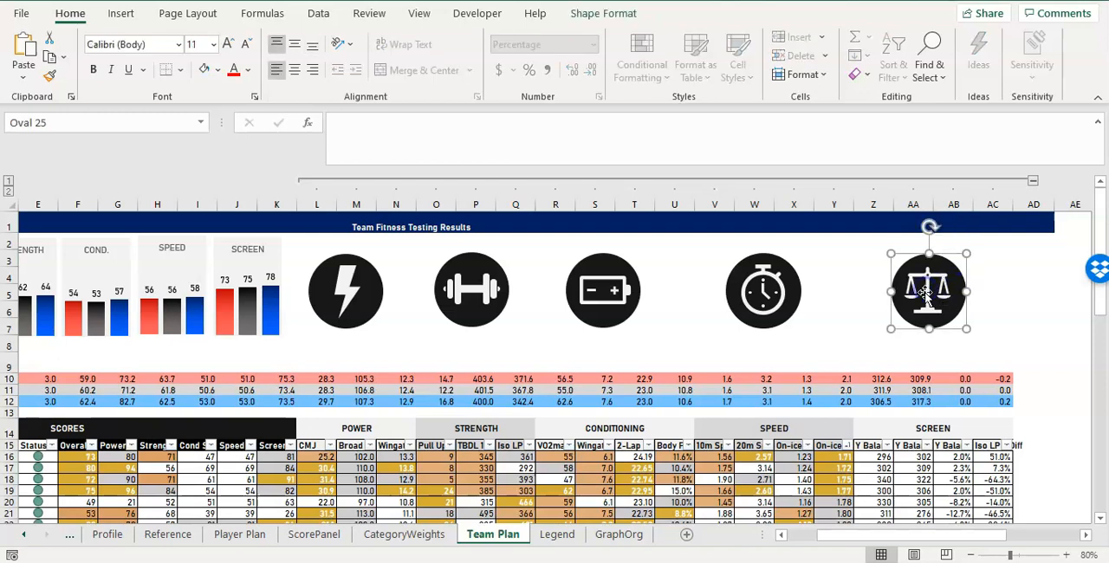
left_click(774, 295, "ctrl")
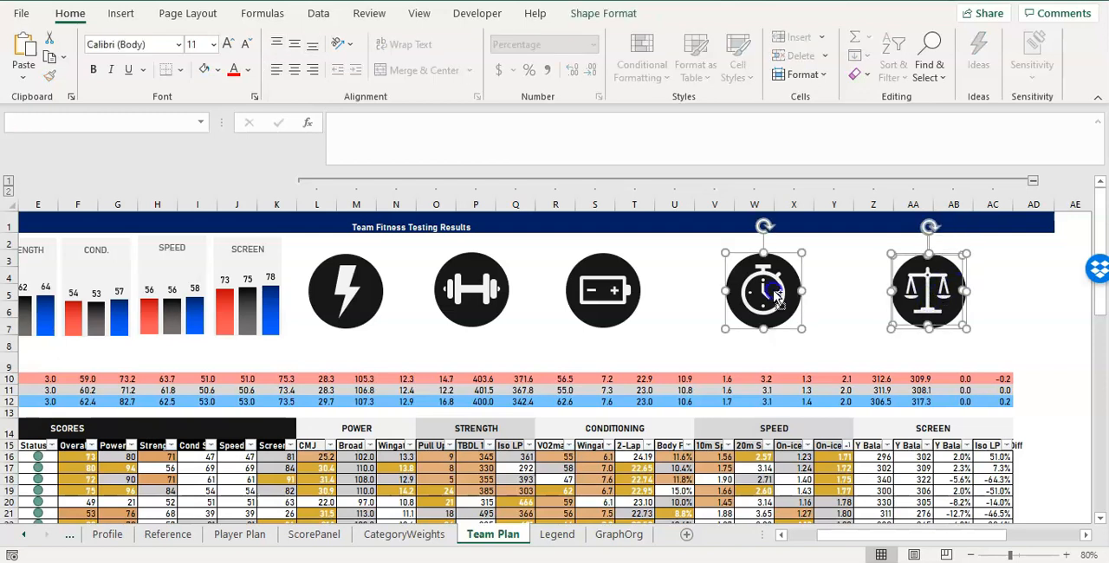
left_click(764, 294, "ctrl")
left_click(789, 286, "ctrl")
left_click(769, 286, "ctrl")
left_click(747, 288, "ctrl")
left_click(754, 290, "ctrl")
left_click(773, 297, "ctrl")
left_click(622, 289, "ctrl")
left_click(613, 294, "ctrl")
left_click(609, 300, "ctrl")
left_click(612, 308, "ctrl")
left_click(608, 324, "ctrl")
left_click(610, 331, "ctrl")
left_click(606, 327)
left_click(607, 292)
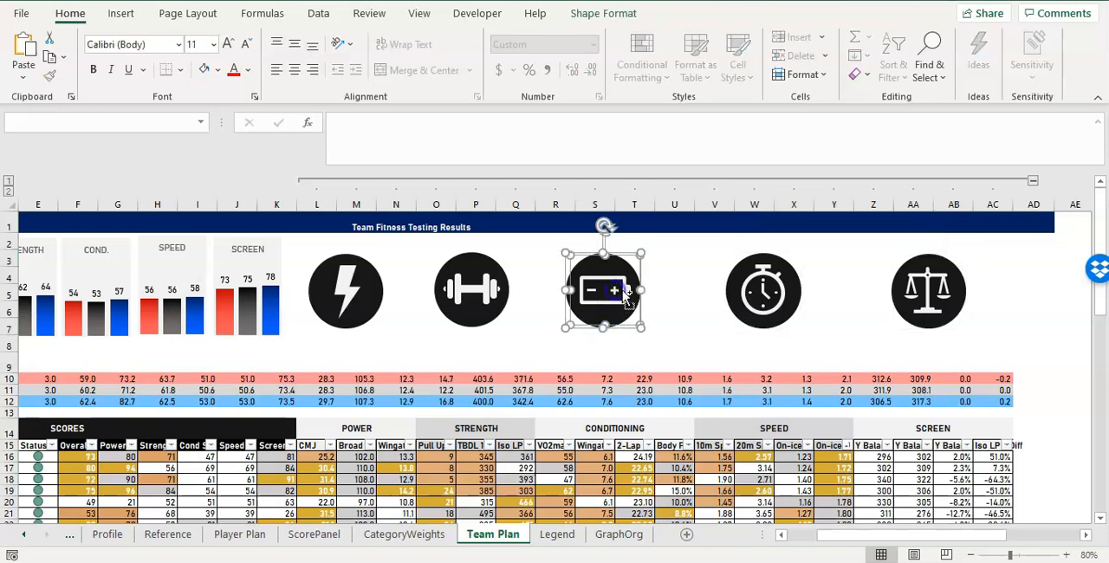
left_click(766, 295, "ctrl")
left_click(769, 293, "ctrl")
left_click(774, 286, "ctrl")
left_click(771, 285, "ctrl")
left_click(953, 277, "ctrl")
left_click(685, 293)
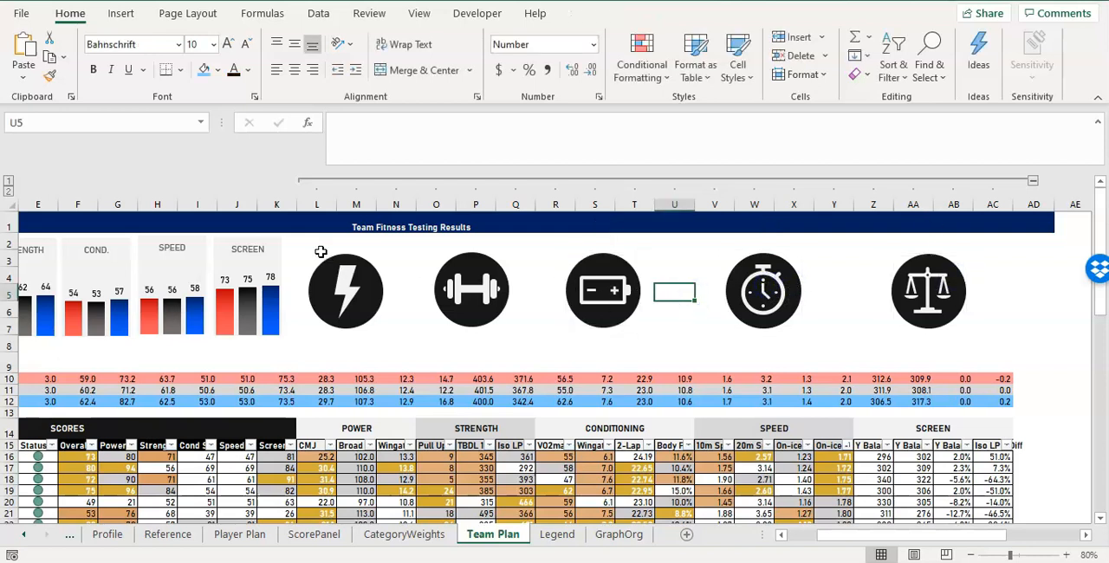
Select every object on the sheet using Go To Special with the Objects option.
left_click_drag(321, 251, 1048, 348)
left_click(928, 65)
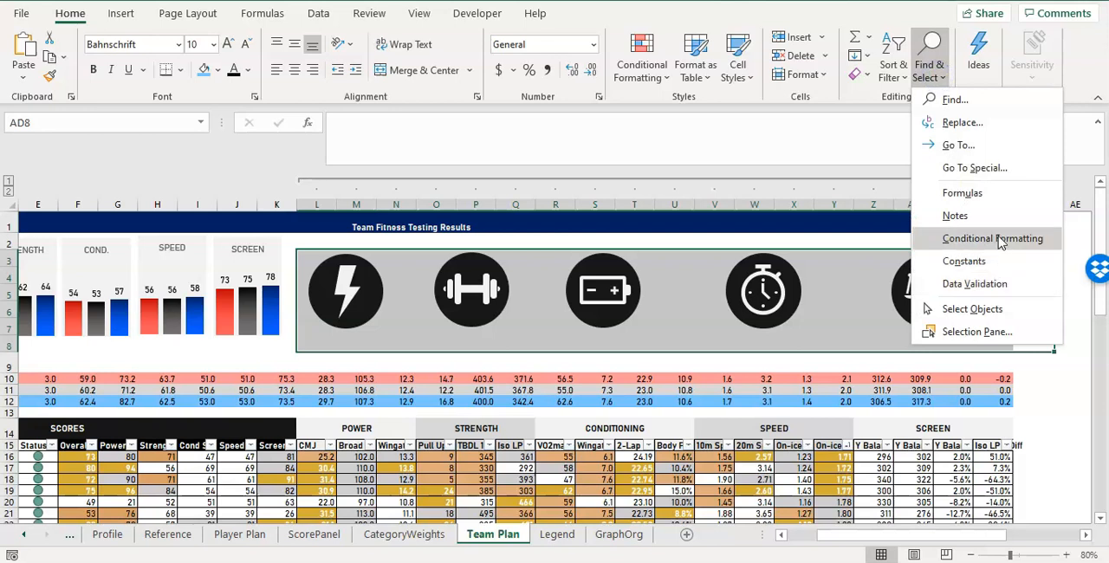
left_click(990, 167)
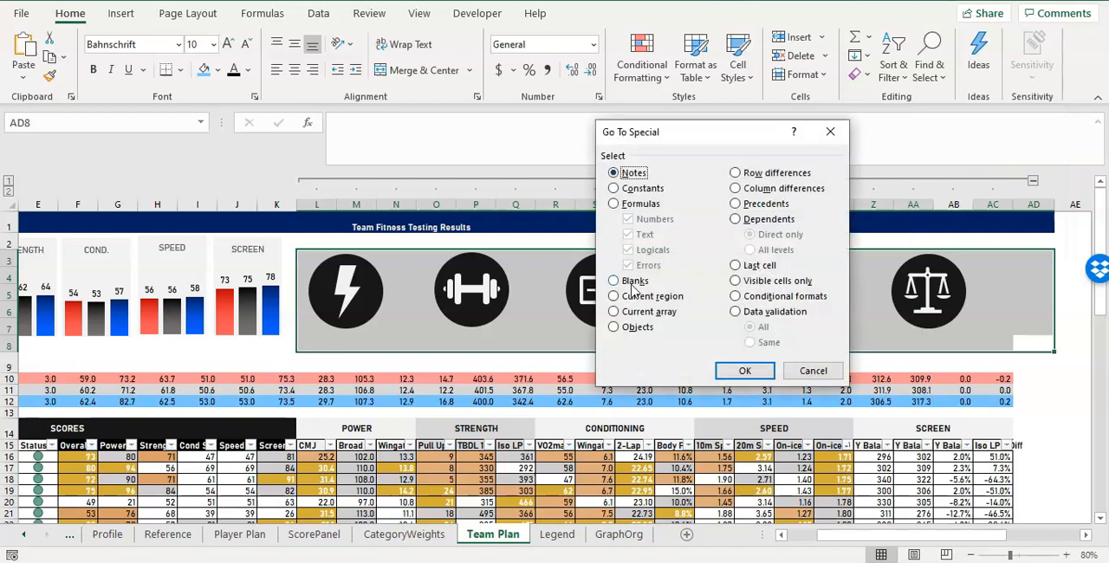
left_click(637, 329)
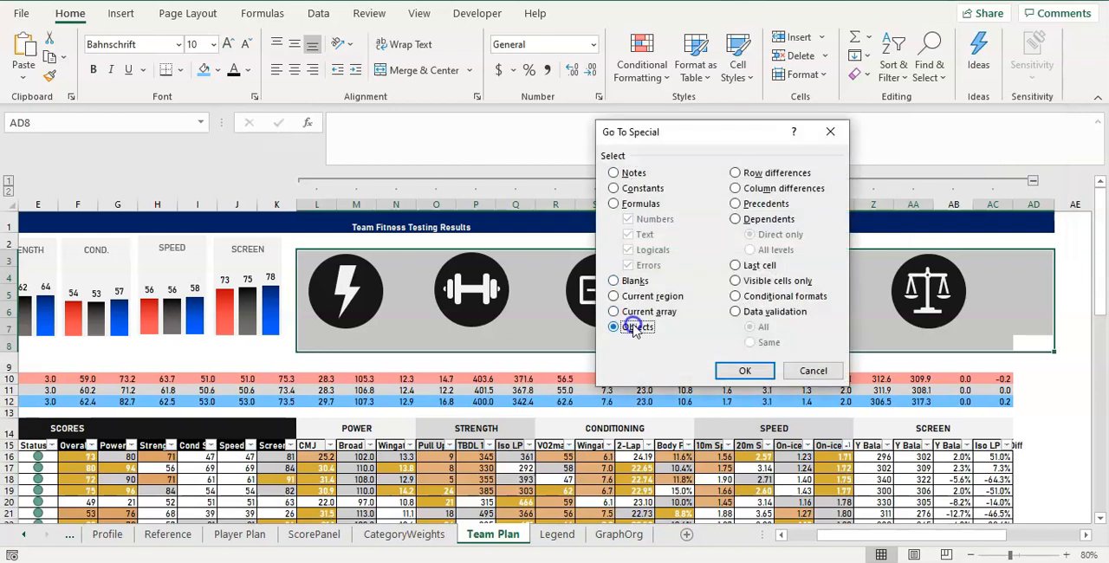
left_click(745, 371)
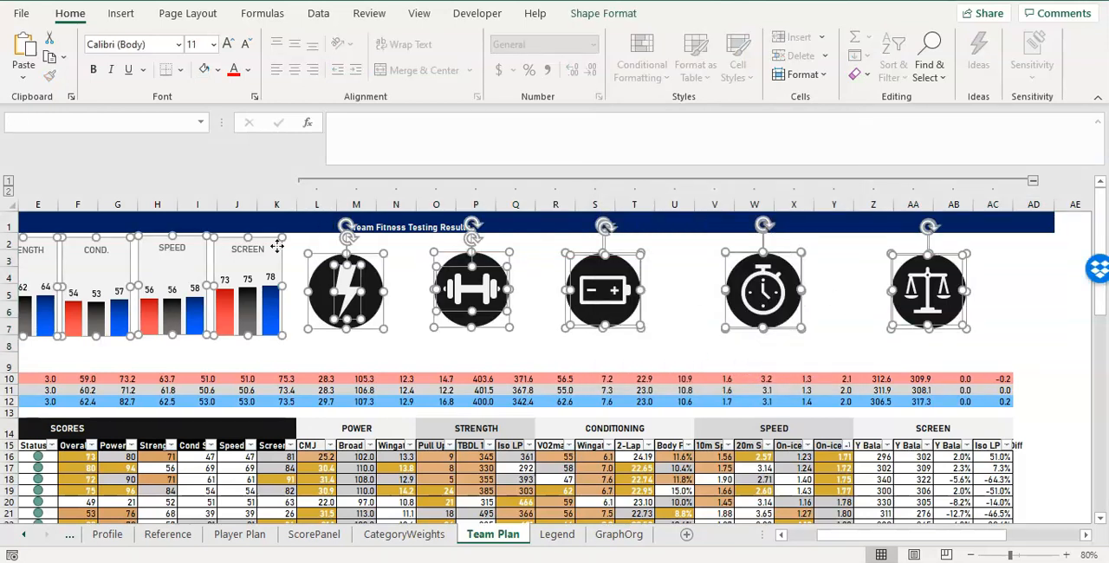
Remove the six score charts, Overall through Screen, from the selection so only the icon badges stay selected.
left_click_drag(824, 537, 761, 530)
left_click(481, 260, "ctrl")
left_click(435, 264, "ctrl")
left_click(357, 266, "ctrl")
left_click(289, 268, "ctrl")
left_click(213, 268, "ctrl")
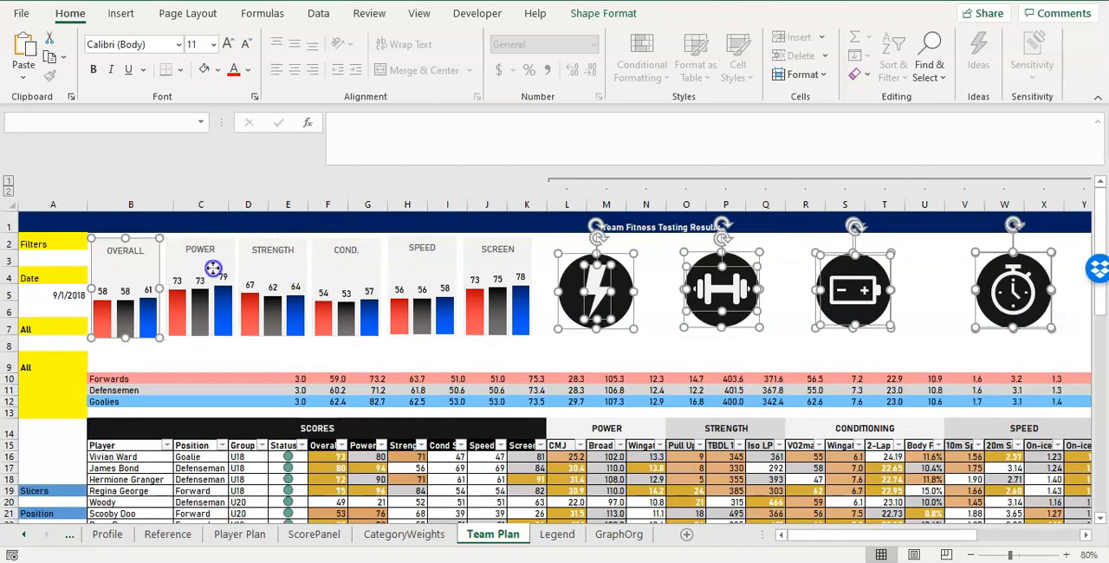
left_click(141, 265, "ctrl")
left_click_drag(788, 539, 844, 538)
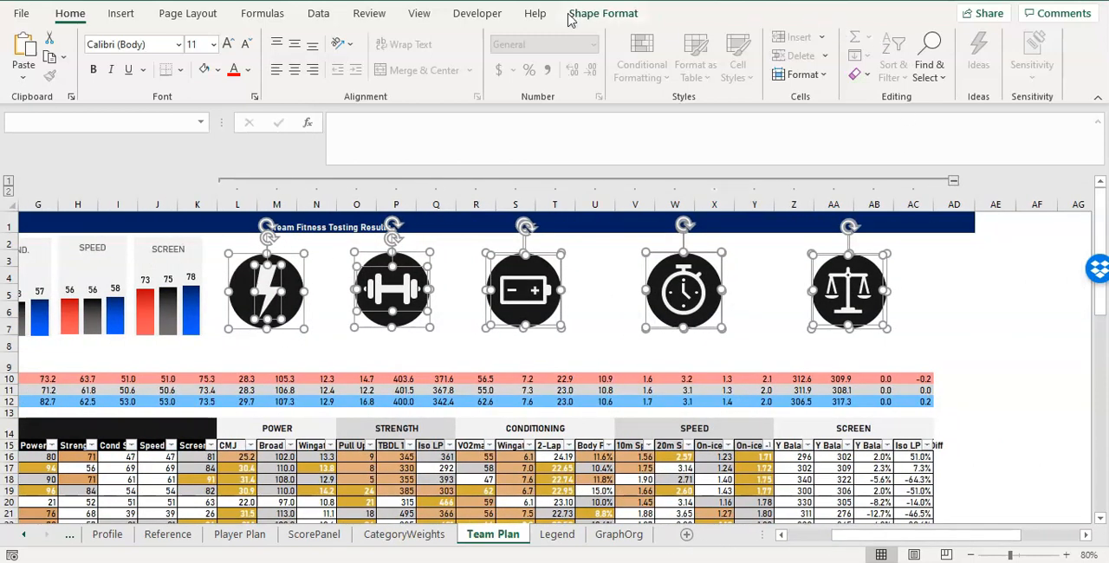
left_click(318, 13)
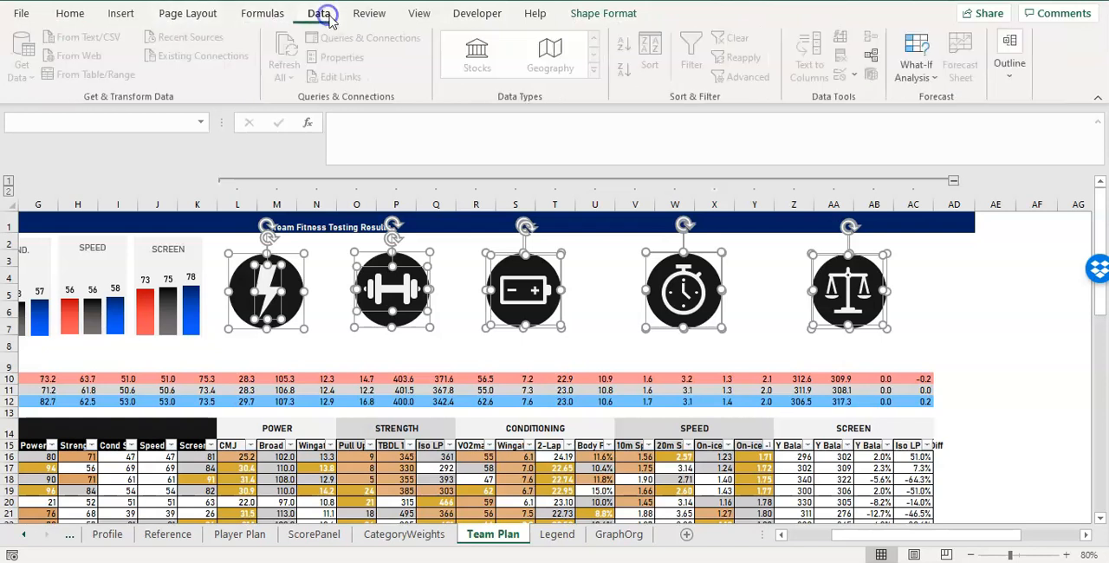
left_click(1020, 74)
left_click(1004, 80)
left_click(1004, 80)
left_click(1005, 80)
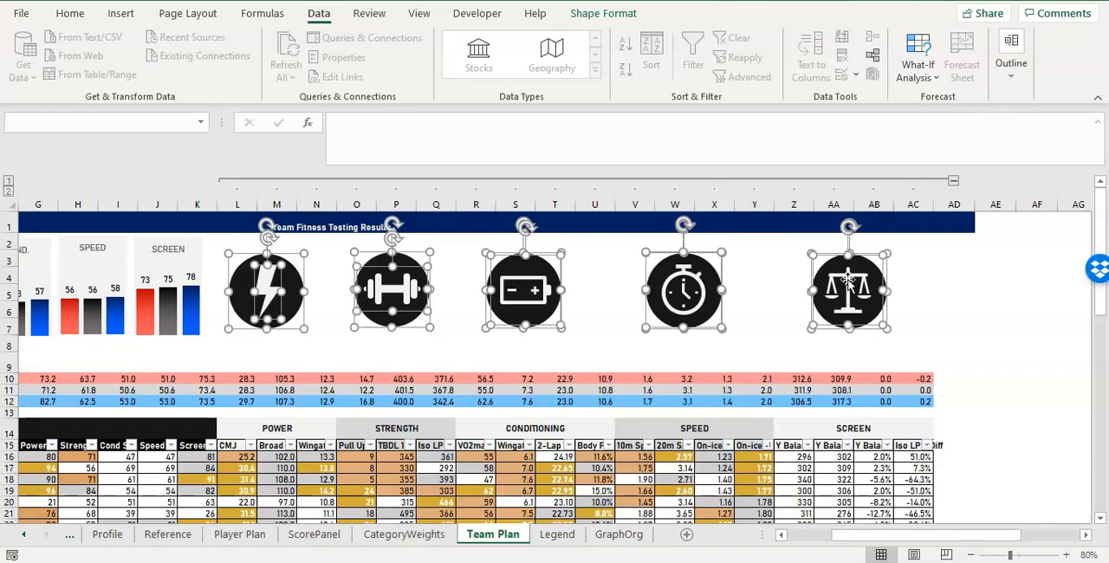
left_click_drag(848, 278, 859, 278)
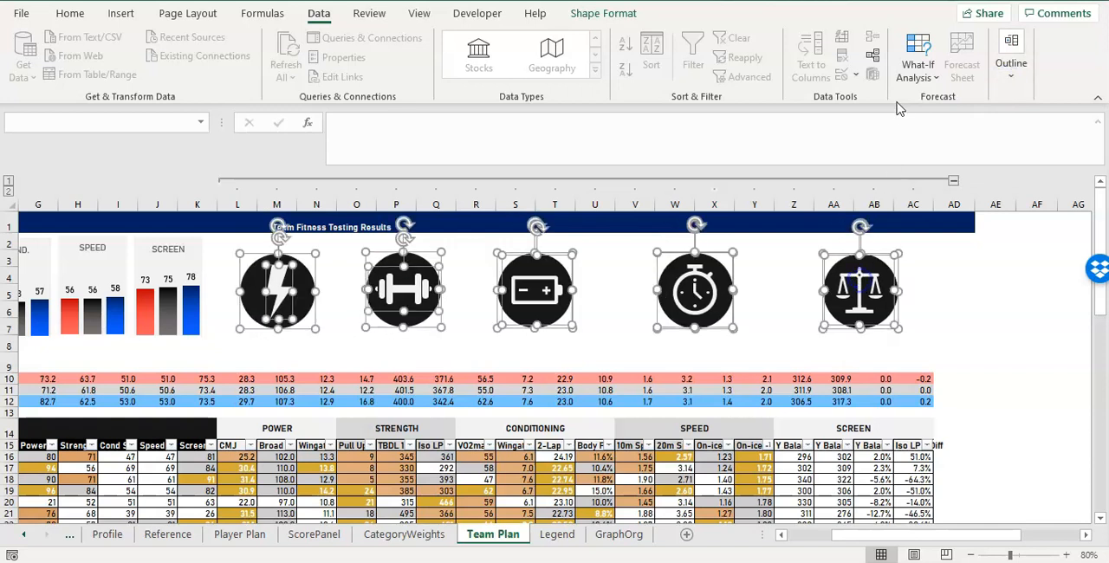
left_click(1011, 65)
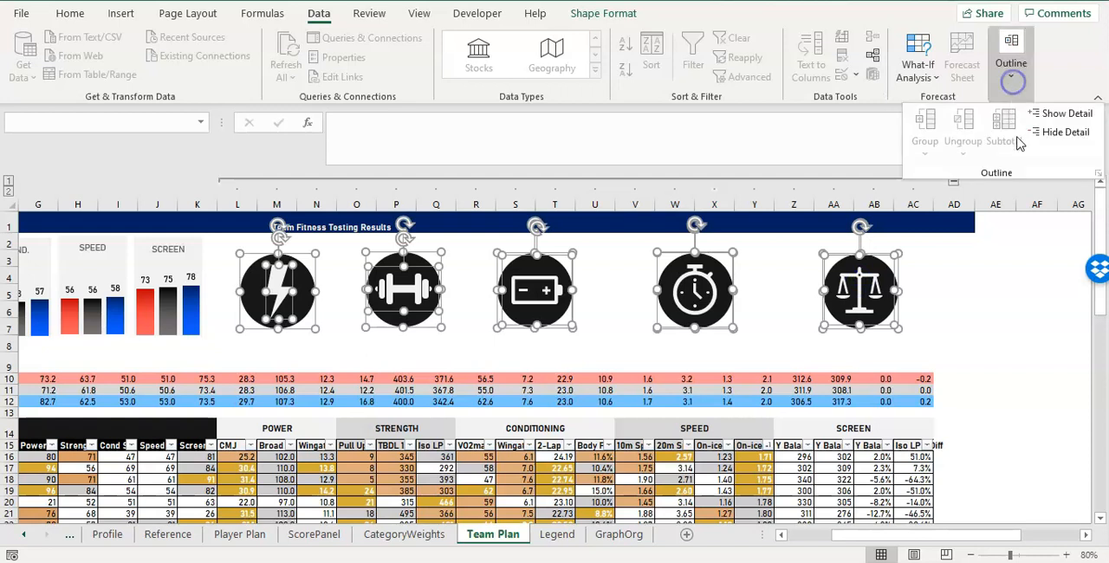
left_click(953, 296)
left_click(861, 286)
left_click(875, 289)
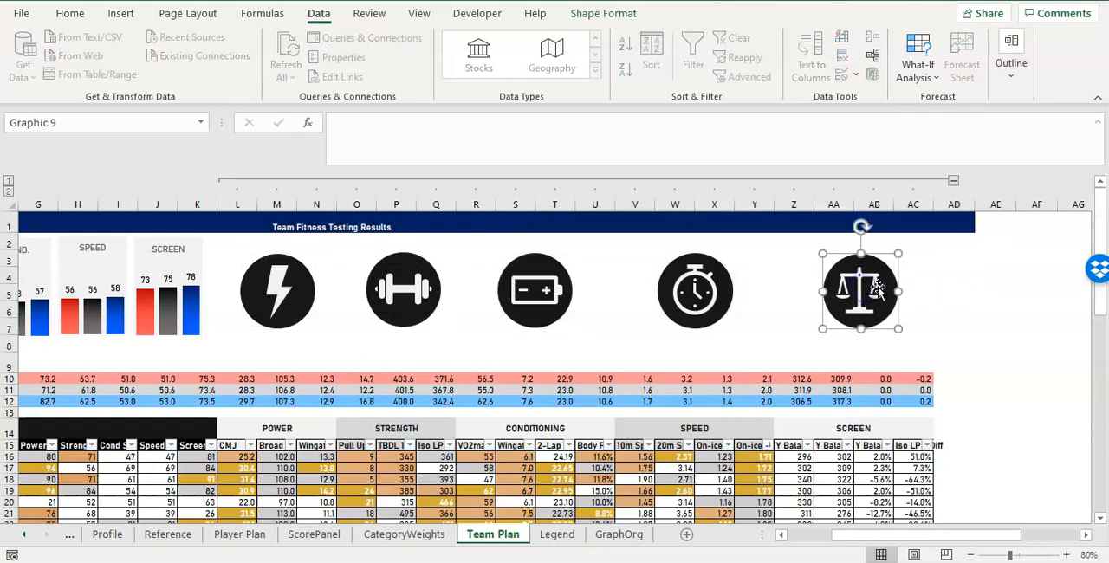
left_click(1003, 80)
left_click(999, 87)
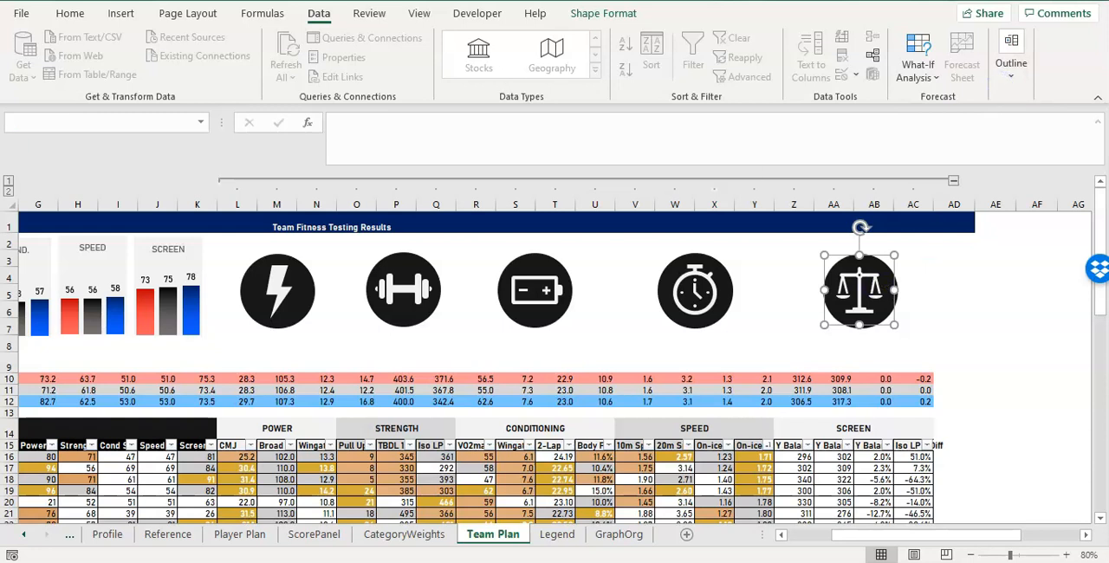
key("ctrl+z")
left_click(76, 14)
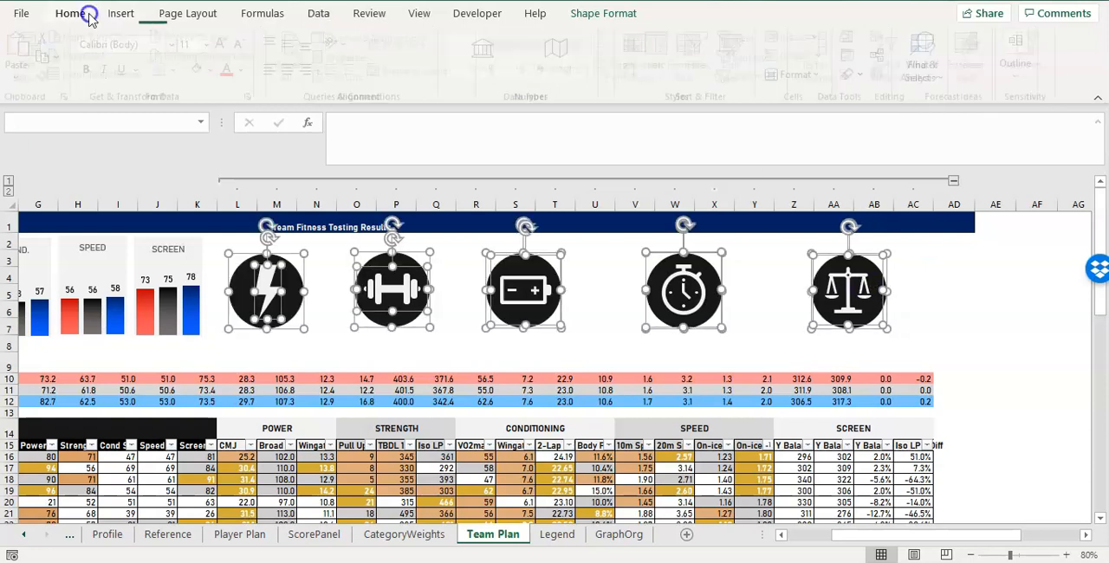
left_click(927, 74)
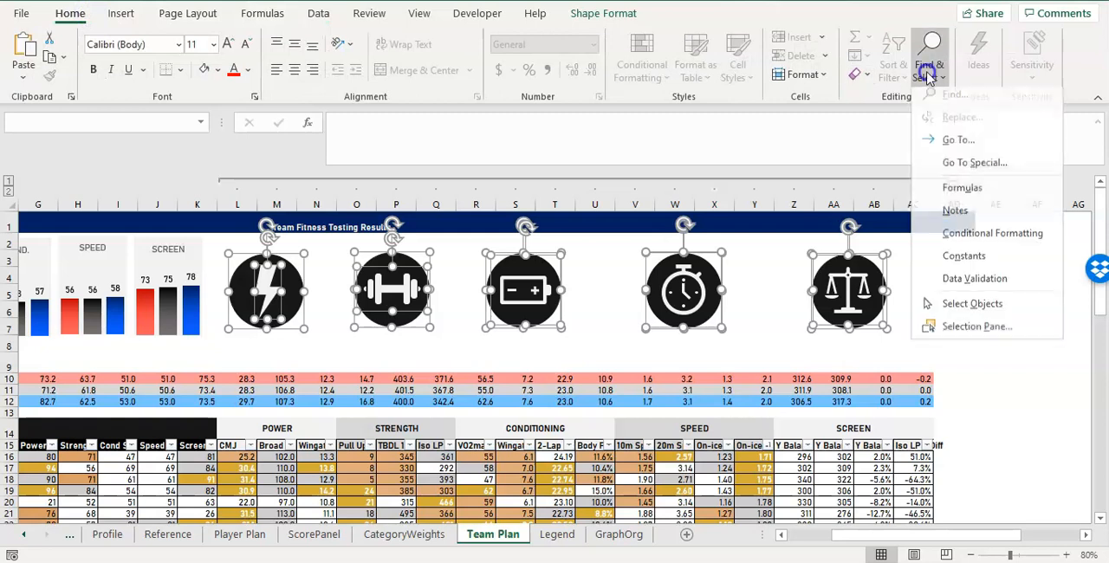
left_click(928, 77)
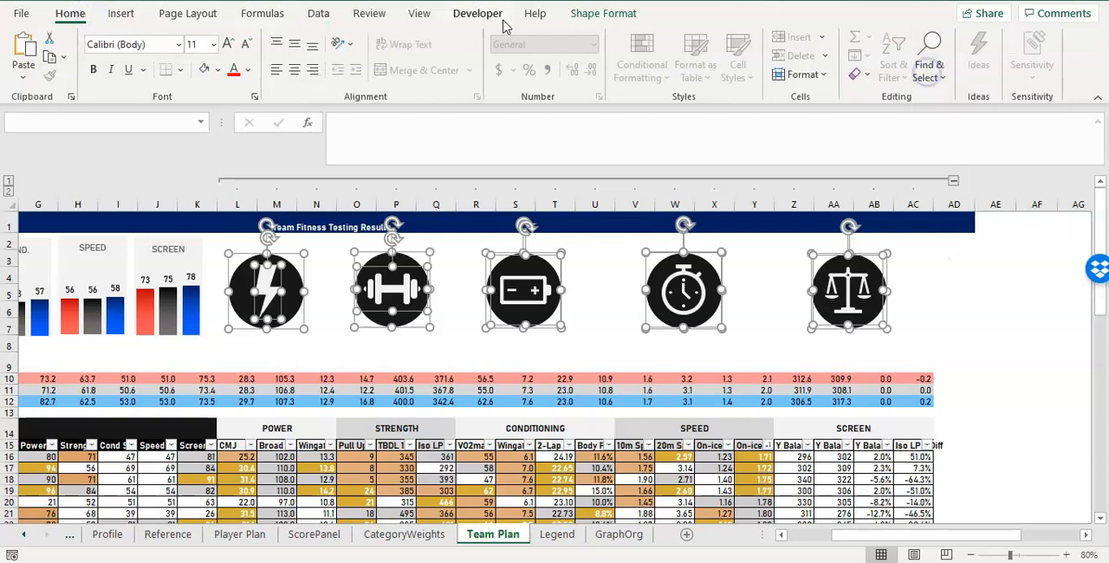
Group the selected circles and icons into one object and nudge the group slightly right and up.
left_click(577, 14)
left_click(904, 57)
left_click(905, 58)
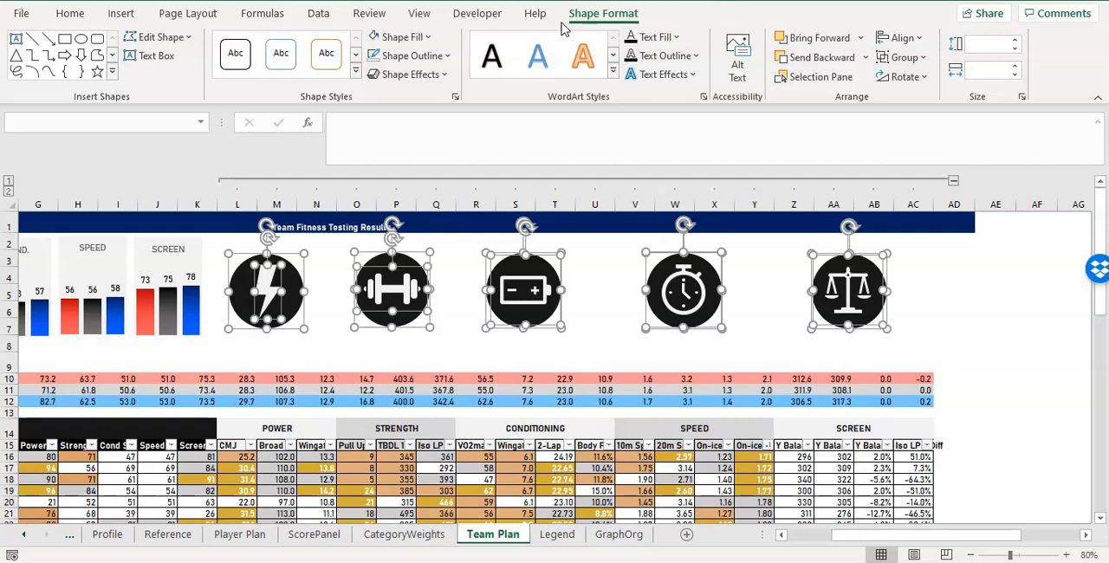
left_click(534, 13)
left_click(601, 14)
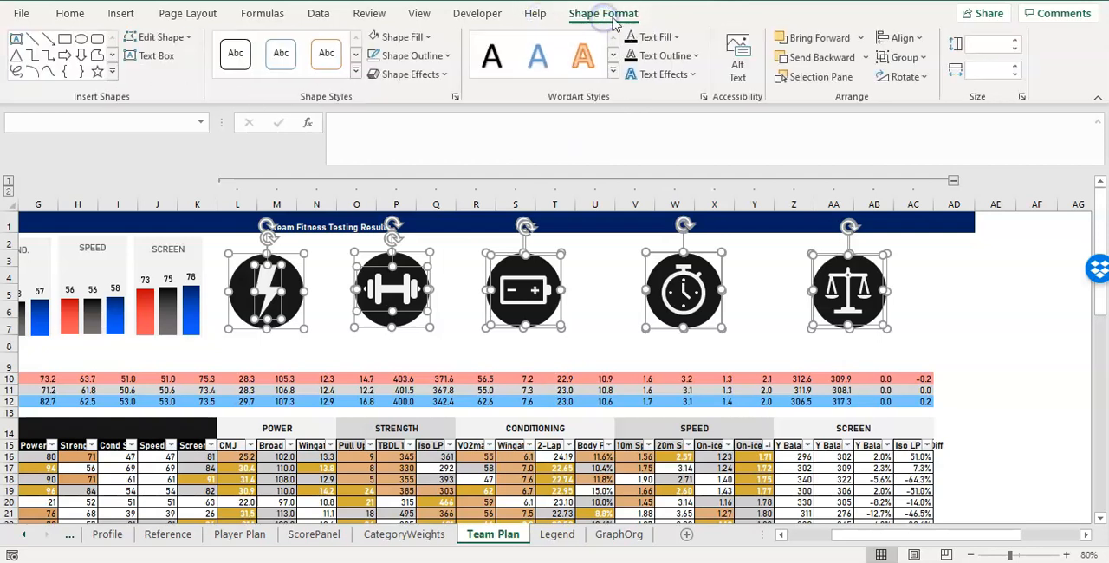
left_click(910, 57)
left_click(922, 77)
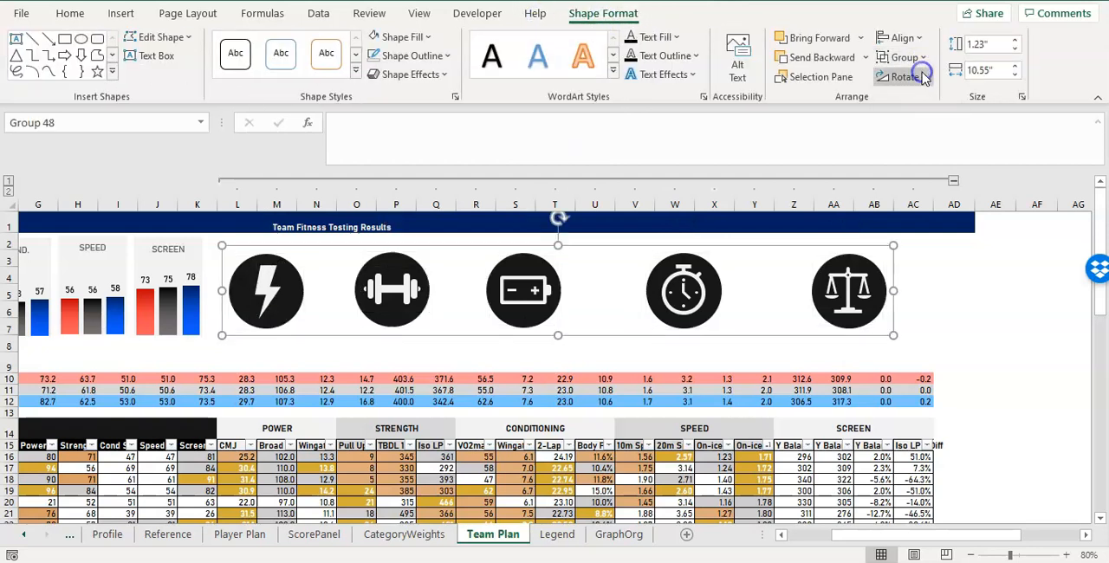
mouse_move(741, 249)
left_mouse_down()
mouse_move(836, 241)
mouse_move(733, 241)
mouse_move(780, 240)
mouse_move(745, 246)
left_mouse_up()
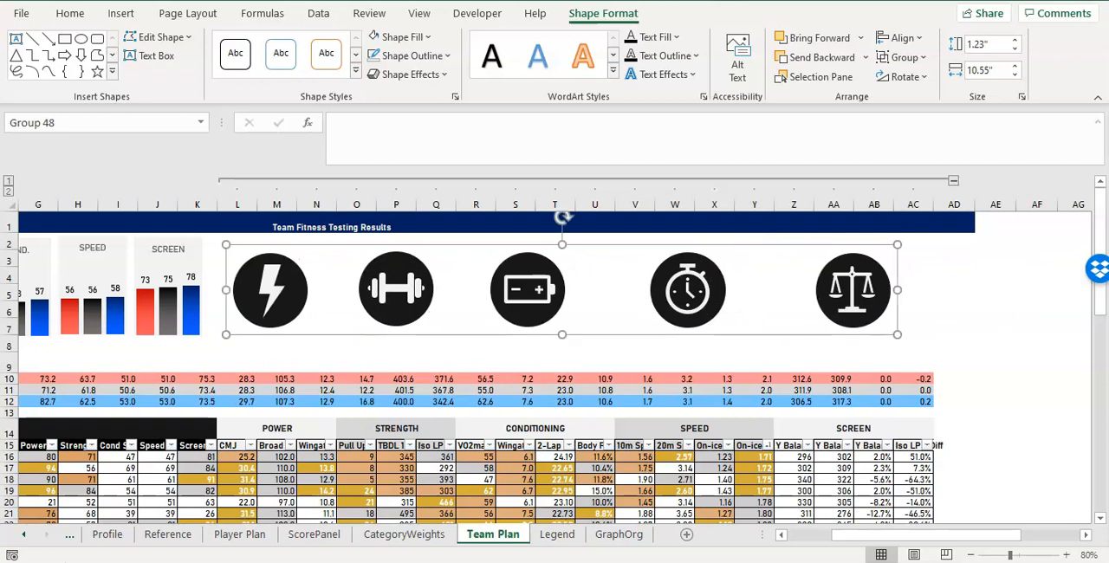
left_click(213, 339)
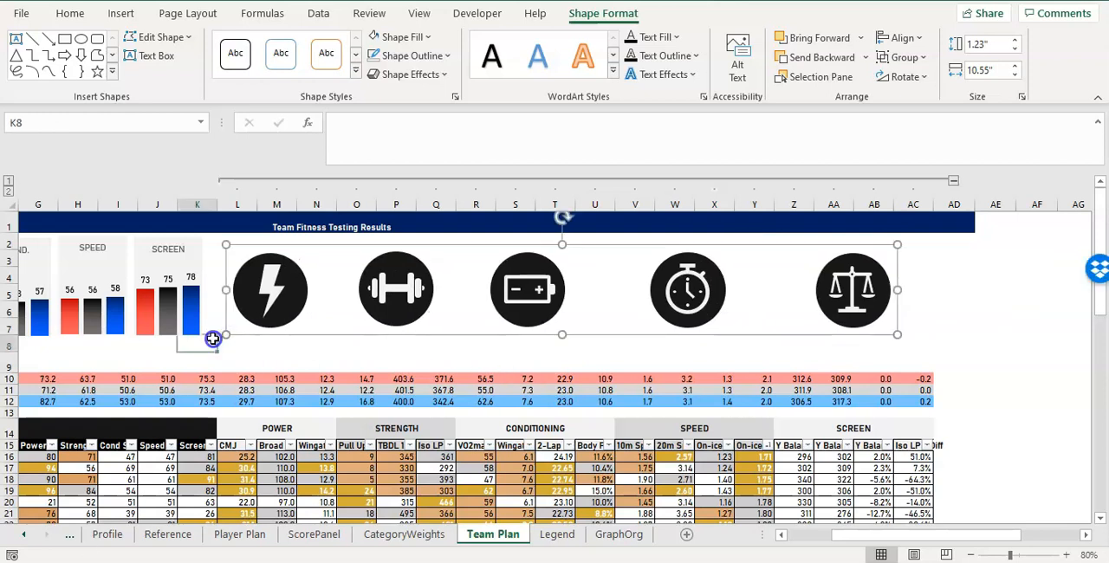
Copy the POWER header from row 14 into row 8 under the lightning badge, starting at L8.
left_click_drag(841, 535, 787, 537)
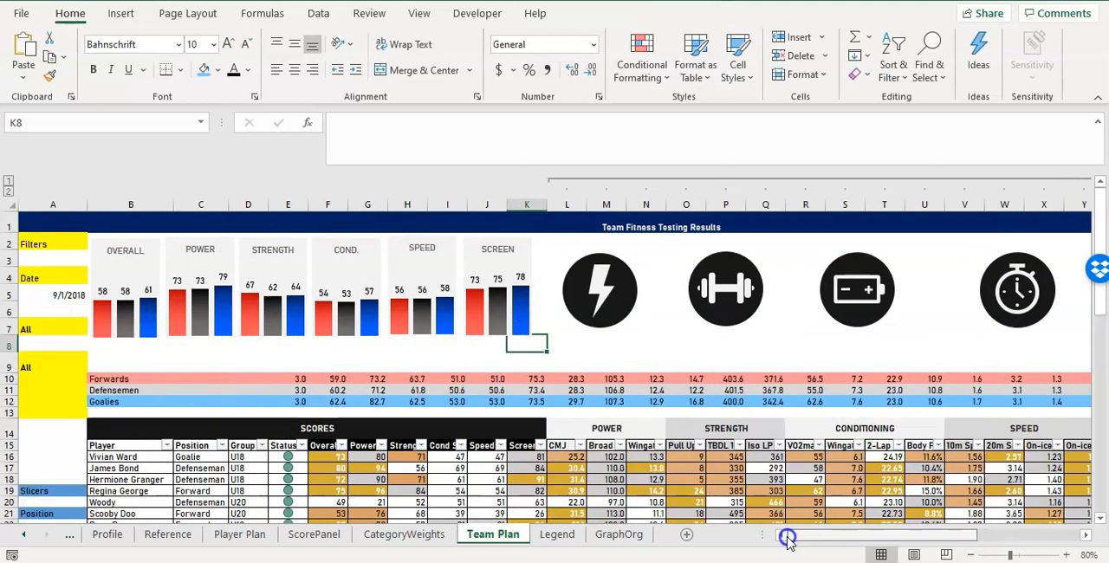
left_click(8, 346)
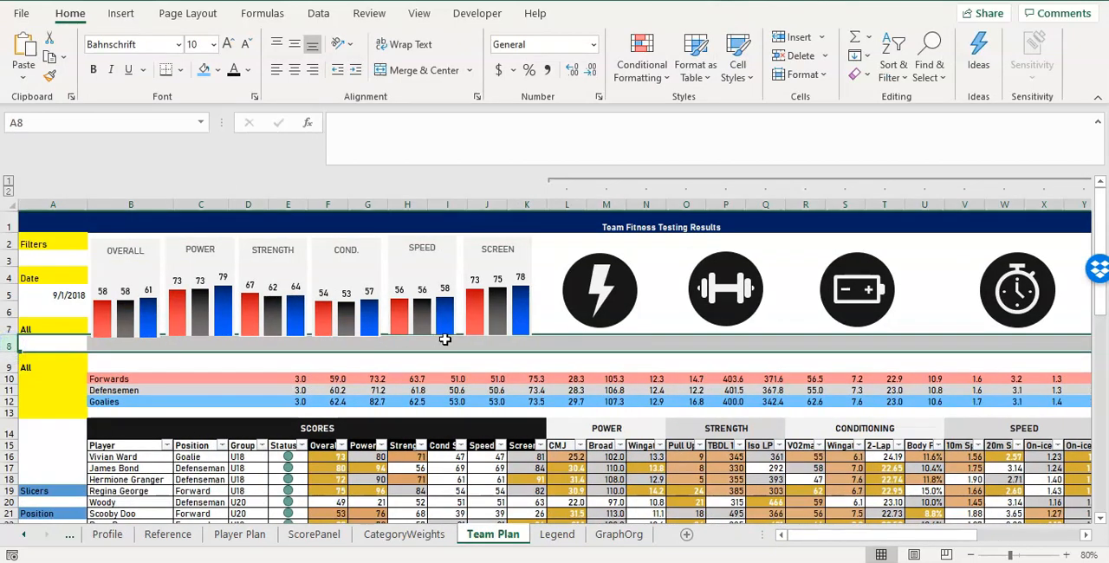
left_click(561, 344)
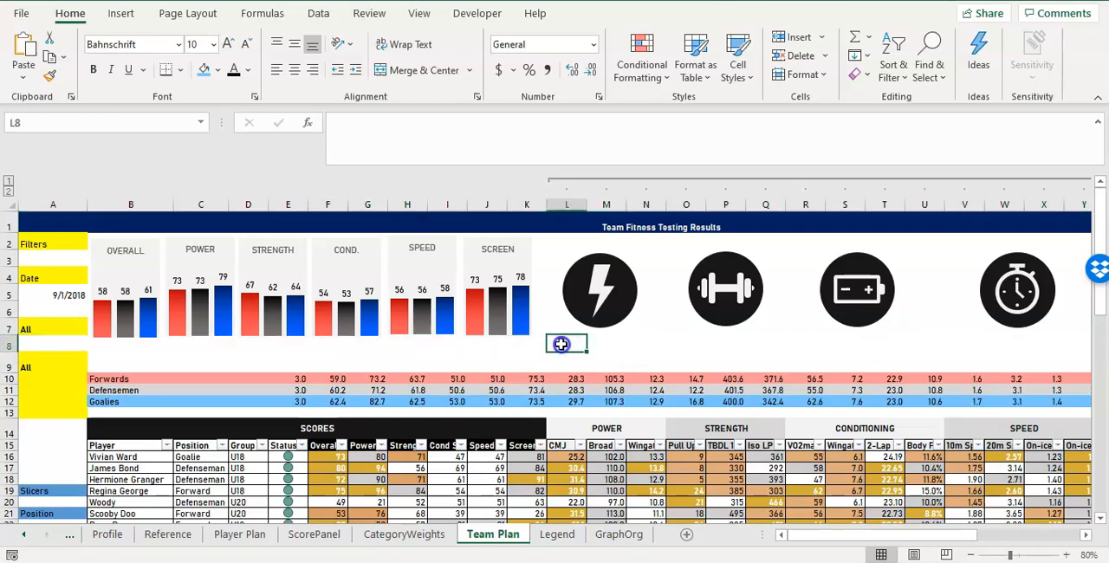
left_click_drag(562, 344, 638, 343)
left_click(612, 428)
key("ctrl+c")
left_click(566, 346)
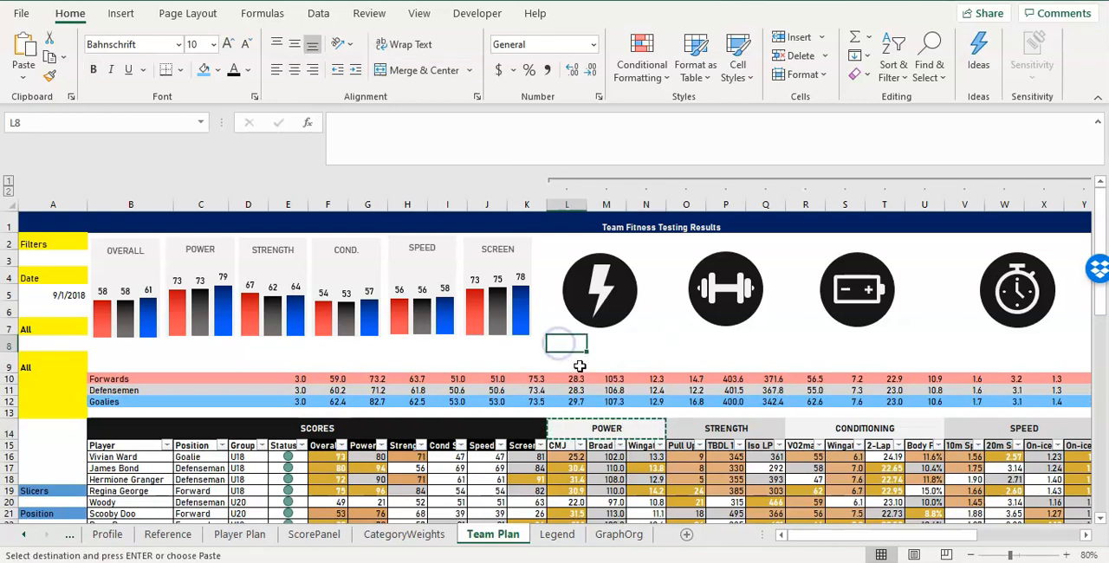
key("ctrl+v")
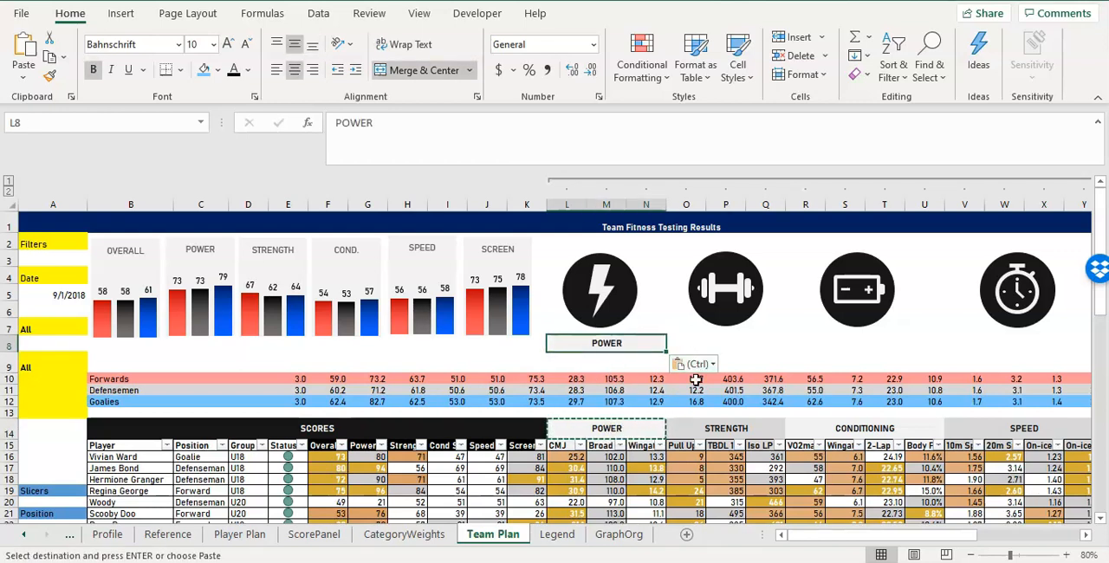
Copy the STRENGTH and CONDITIONING headers from row 14 into row 8 under their badges, starting at O8 and R8.
left_click(702, 426)
key("ctrl+c")
left_click(708, 346)
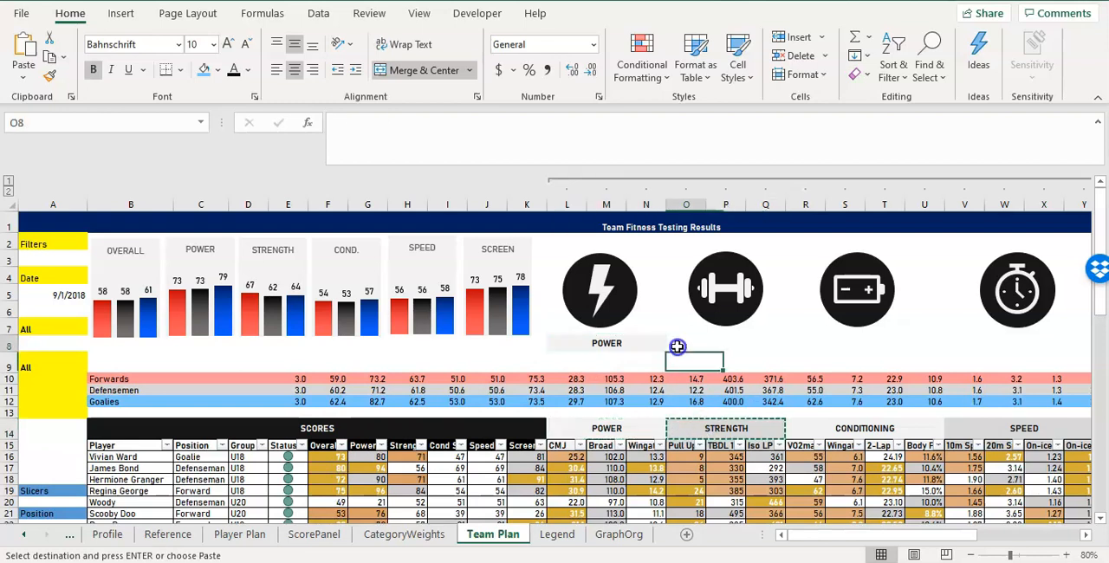
key("ctrl+v")
left_click(814, 427)
key("ctrl+c")
left_click(810, 348)
key("ctrl+v")
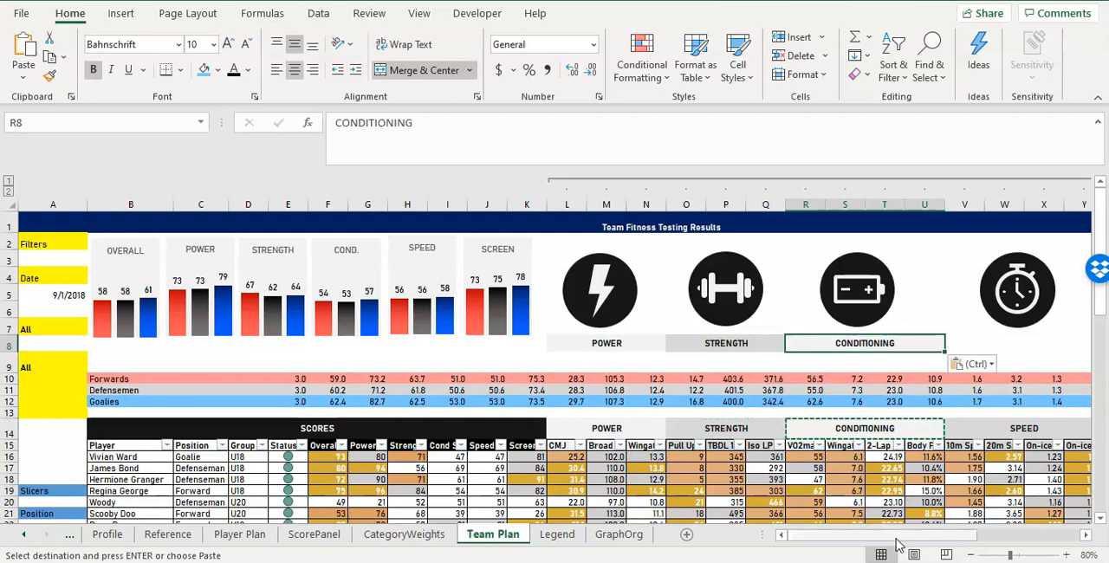
Copy the SPEED and SCREEN headers from row 14 into row 8 under the stopwatch and scales badges, starting at V8 and Z8.
left_click_drag(901, 534, 924, 535)
left_click(727, 432)
key("ctrl+c")
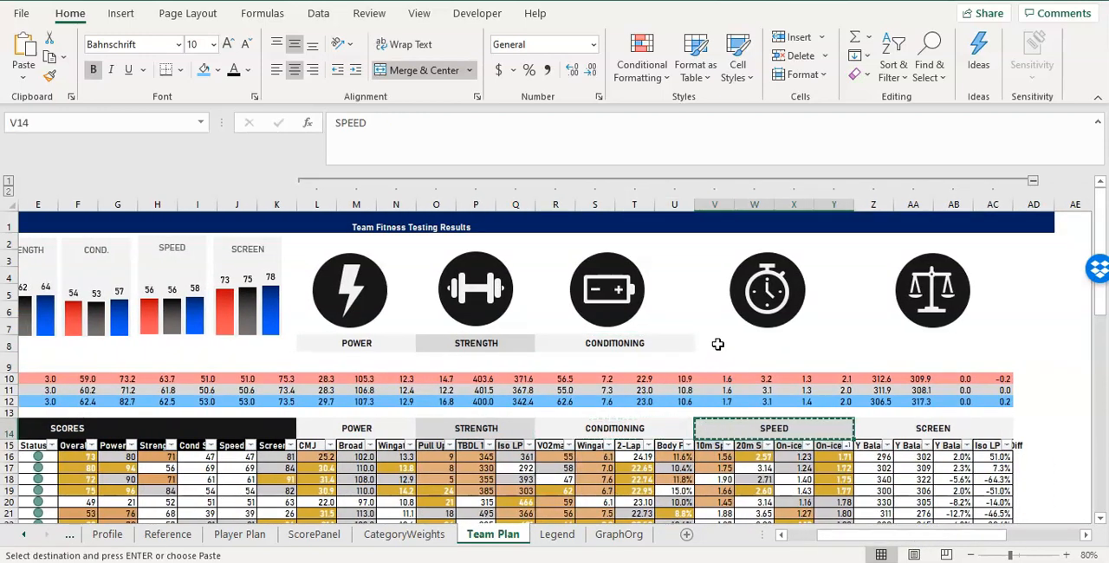
left_click(712, 344)
key("ctrl+v")
left_click(873, 425)
key("ctrl+c")
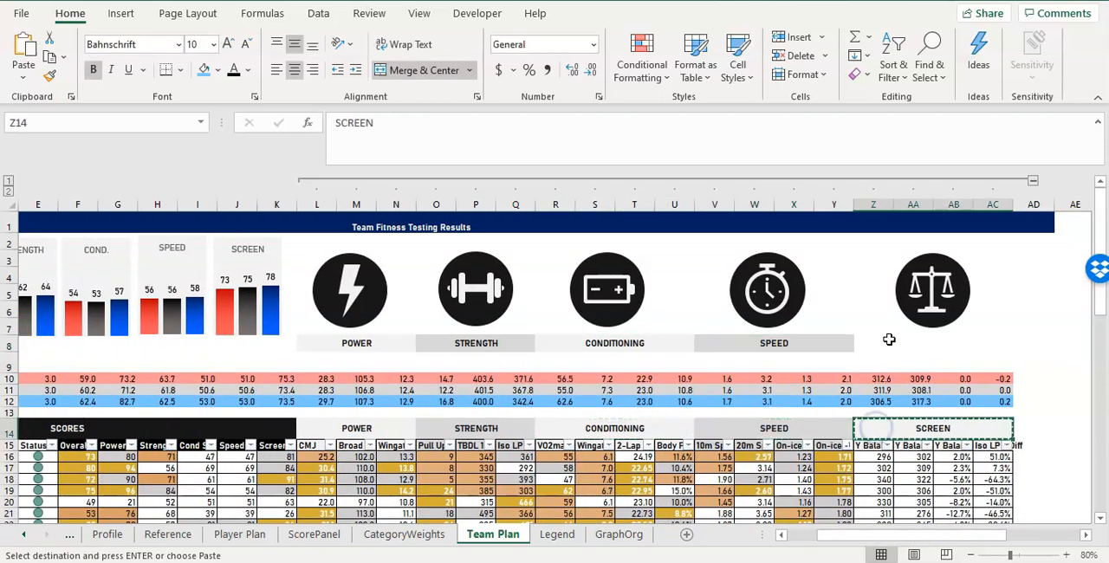
left_click(888, 343)
key("ctrl+v")
left_click(988, 379)
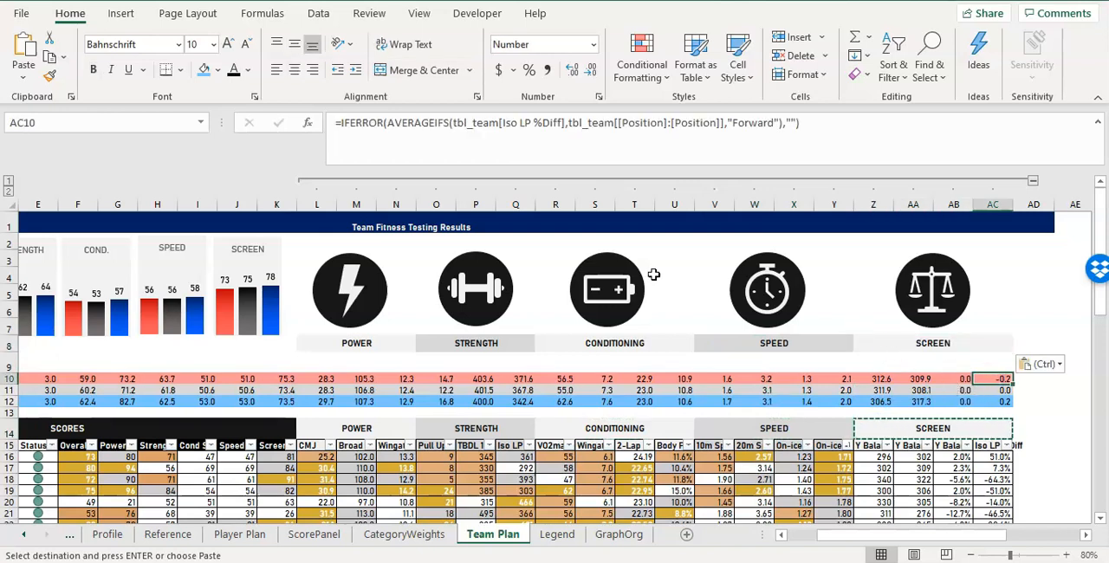
Copy the table headings F15:AC15, from Overall Score to Iso LP %Diff, into row 9 starting at F9.
left_click(367, 276)
left_click(325, 363)
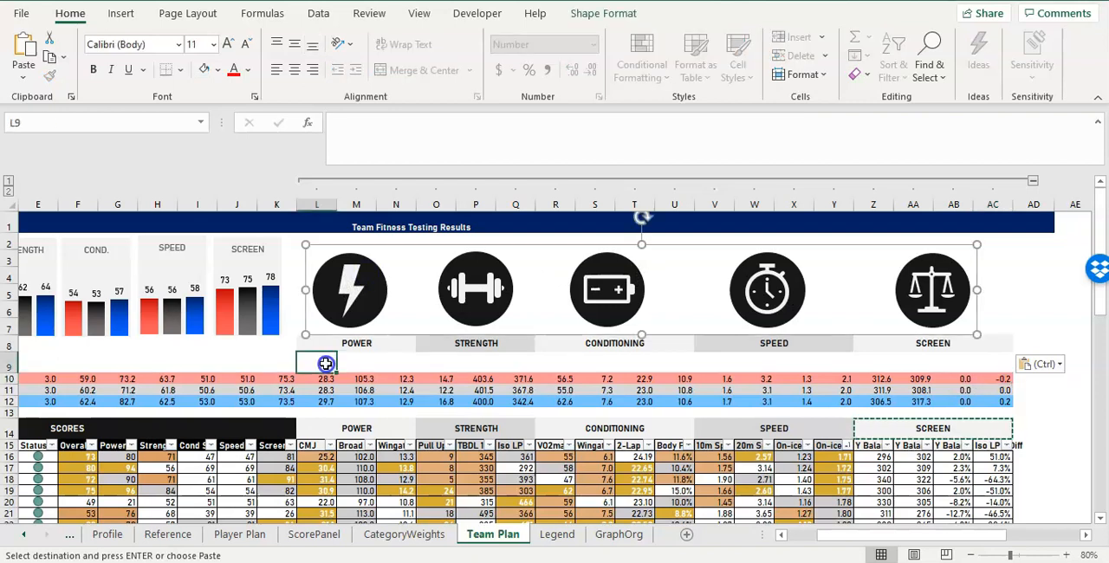
left_click_drag(312, 445, 953, 445)
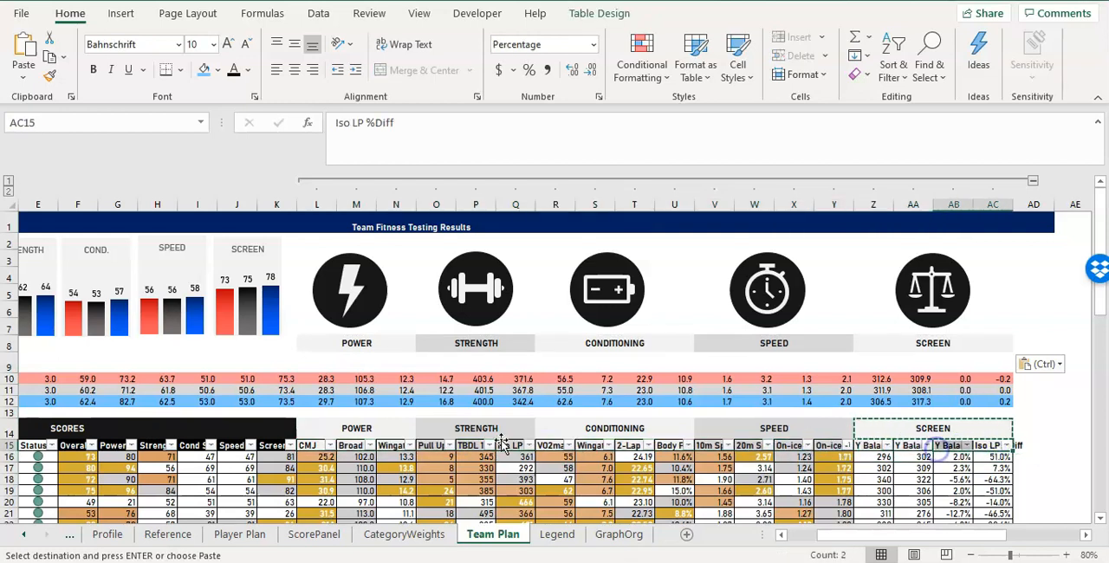
left_click_drag(76, 445, 990, 445)
key("ctrl+c")
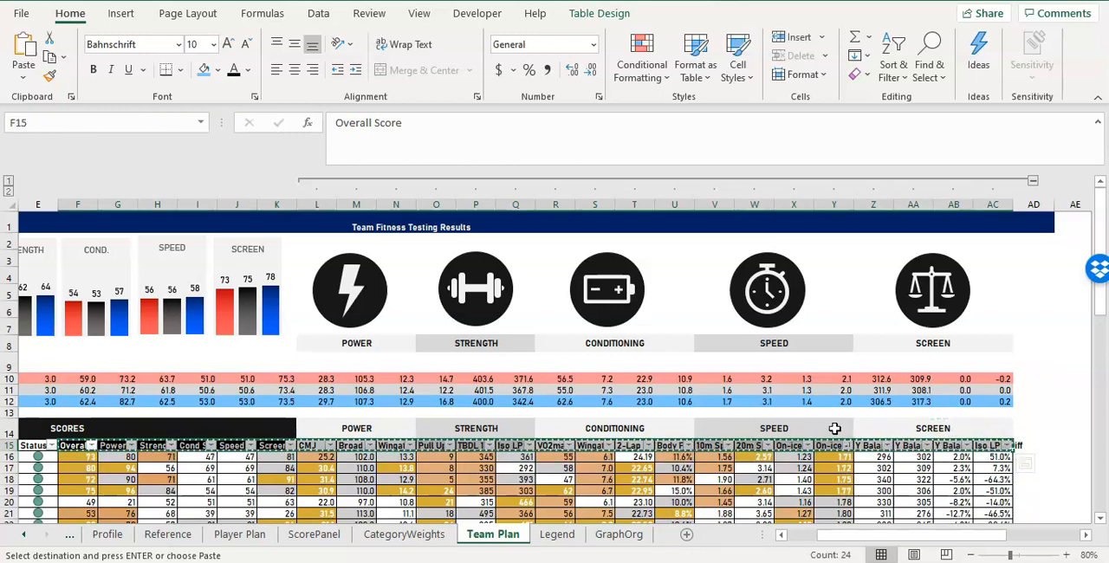
left_click(79, 365)
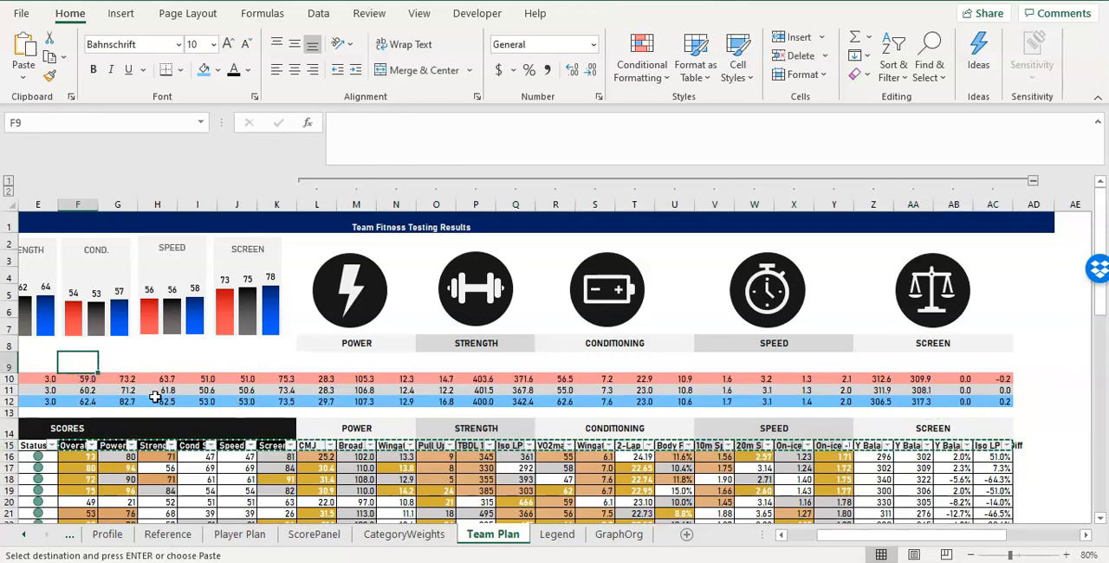
key("ctrl+v")
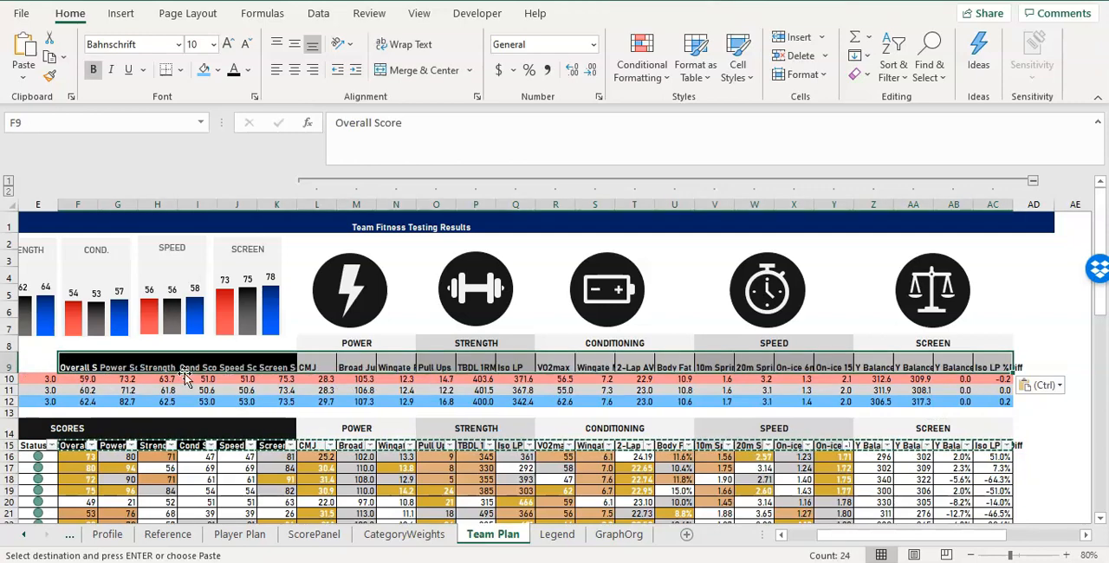
Format the headings in F9:AC9 with no borders, centred vertically and horizontally, and with wrapped text.
left_click(181, 78)
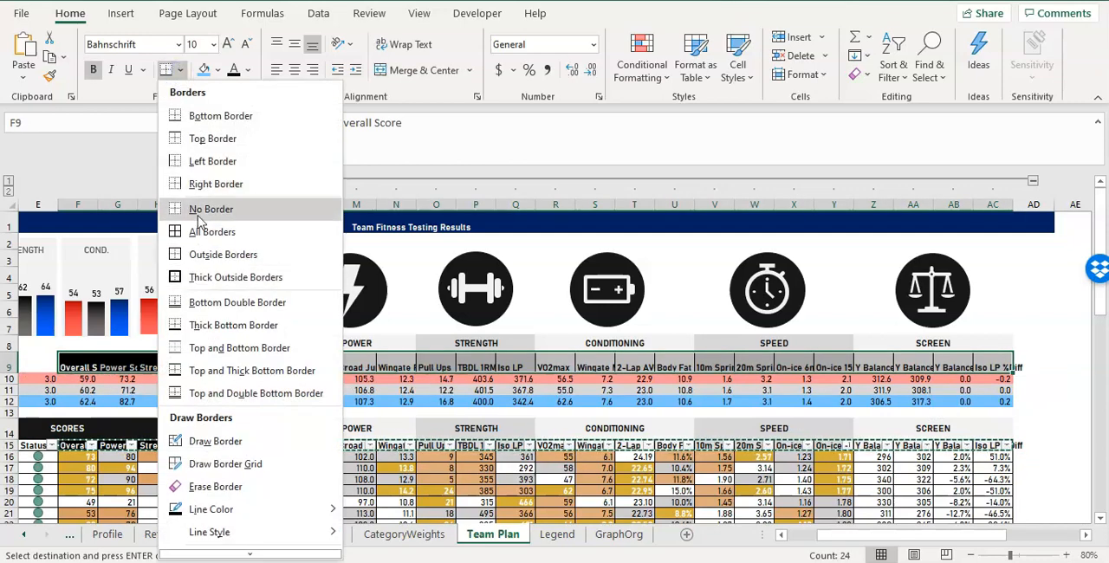
left_click(195, 213)
left_click_drag(79, 368, 1002, 361)
left_click(286, 44)
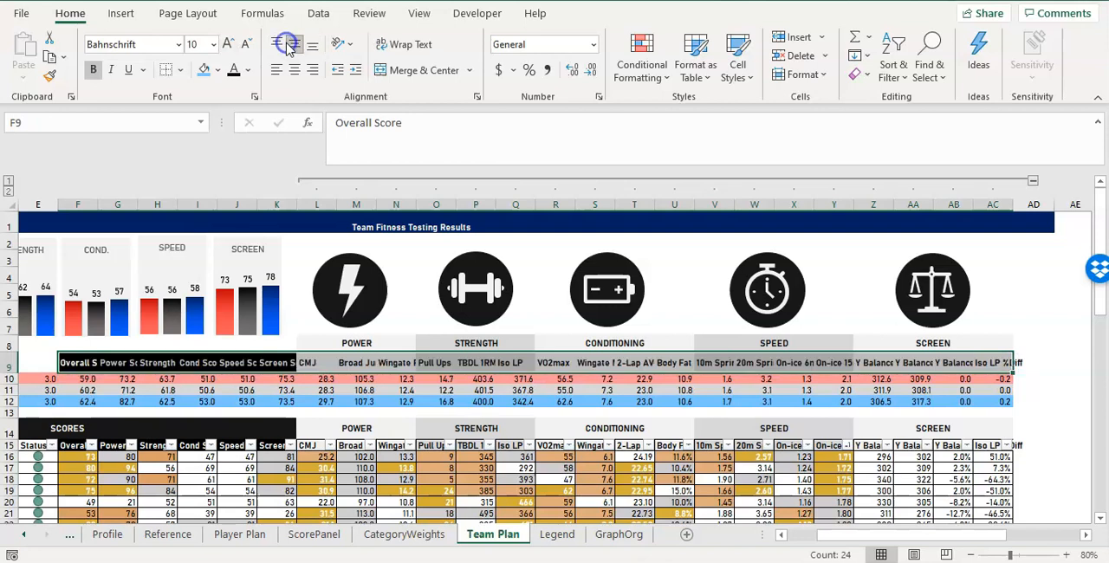
left_click(299, 71)
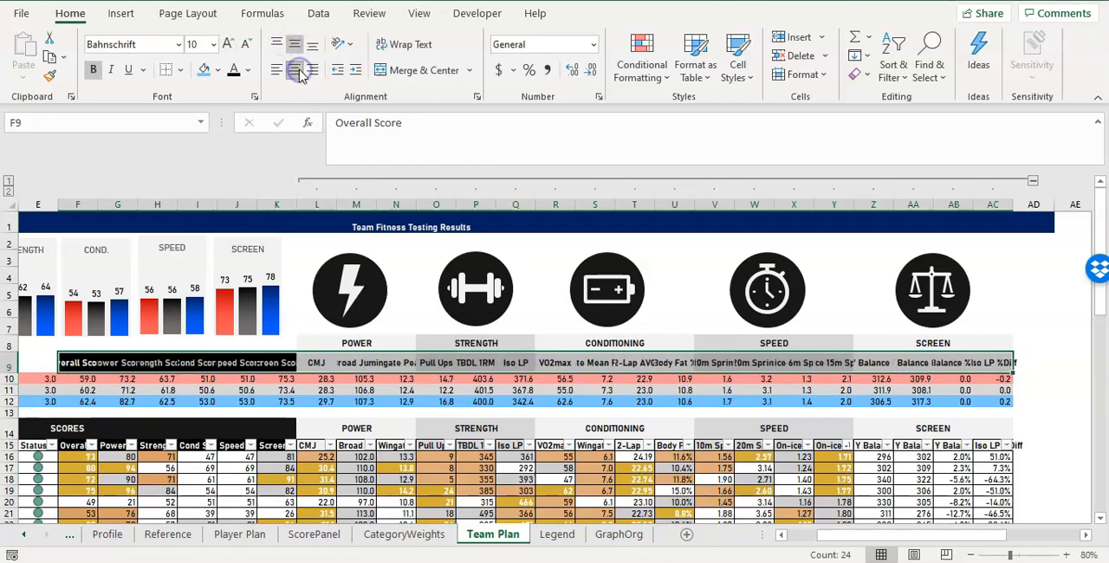
left_click(400, 44)
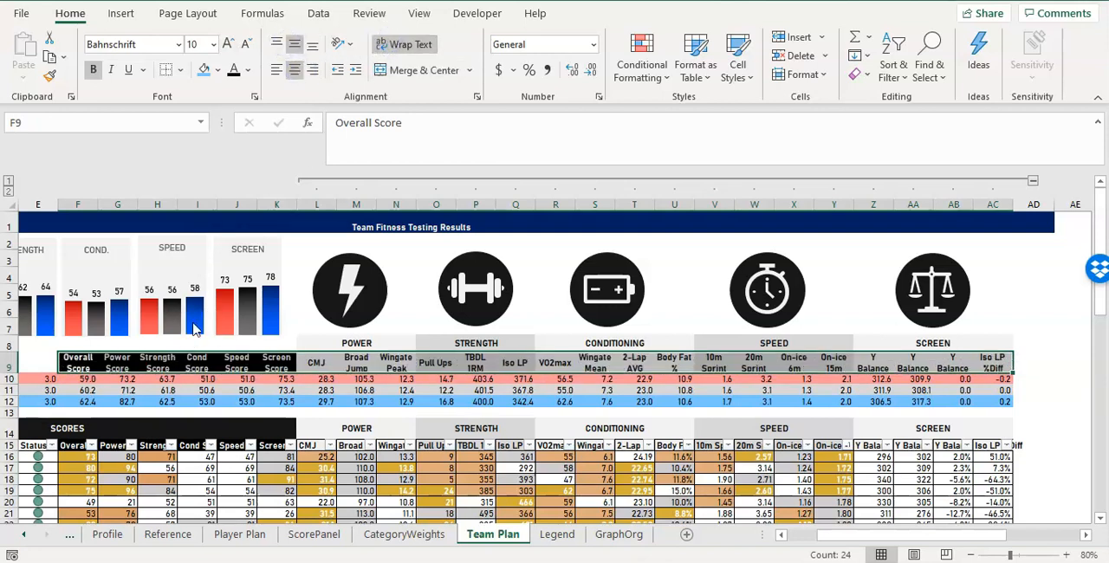
Rename the score headings in F9:K9 as OVRLL, POWER, STR, COND, SPEED and SCREEN.
left_click(92, 362)
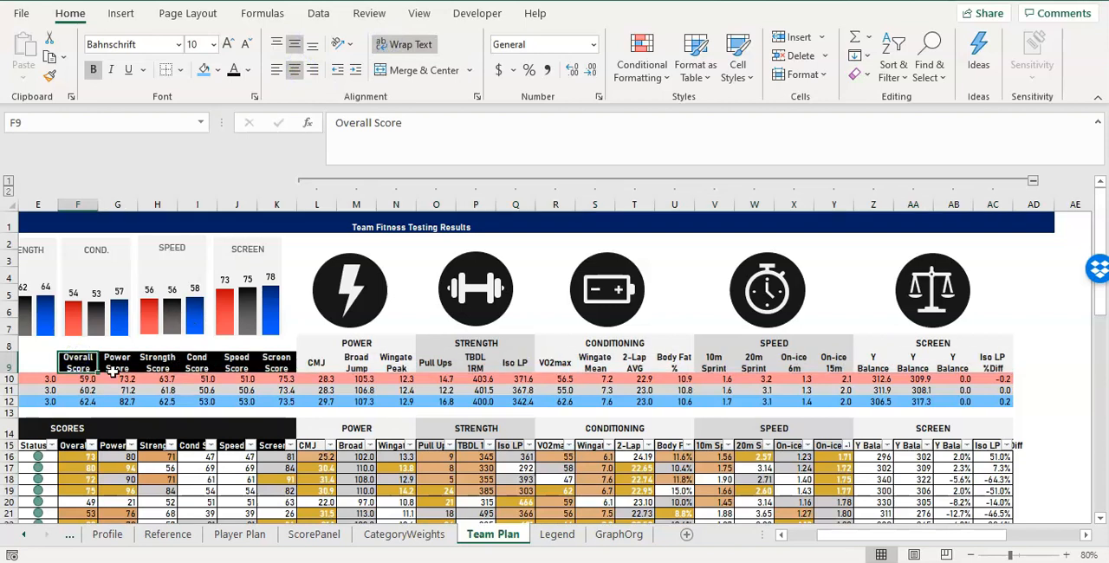
type("OVRLL")
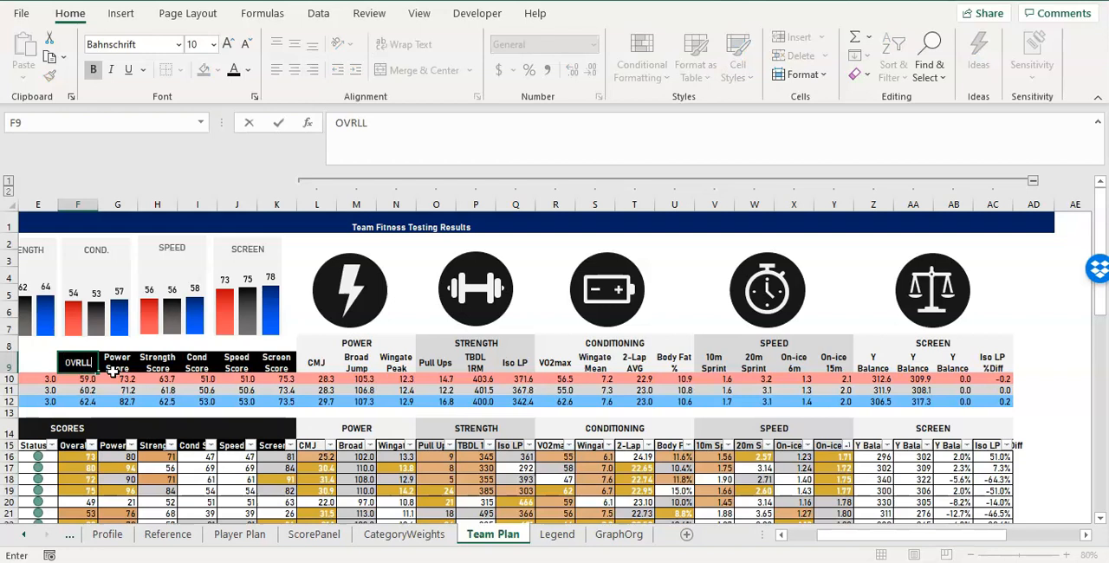
left_click(114, 372)
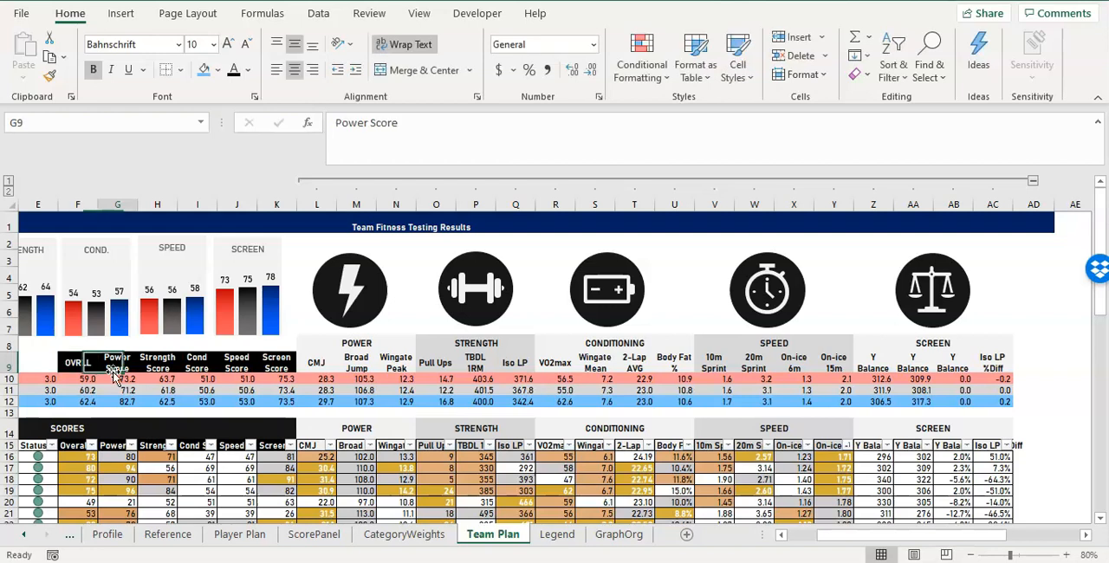
type("POWE")
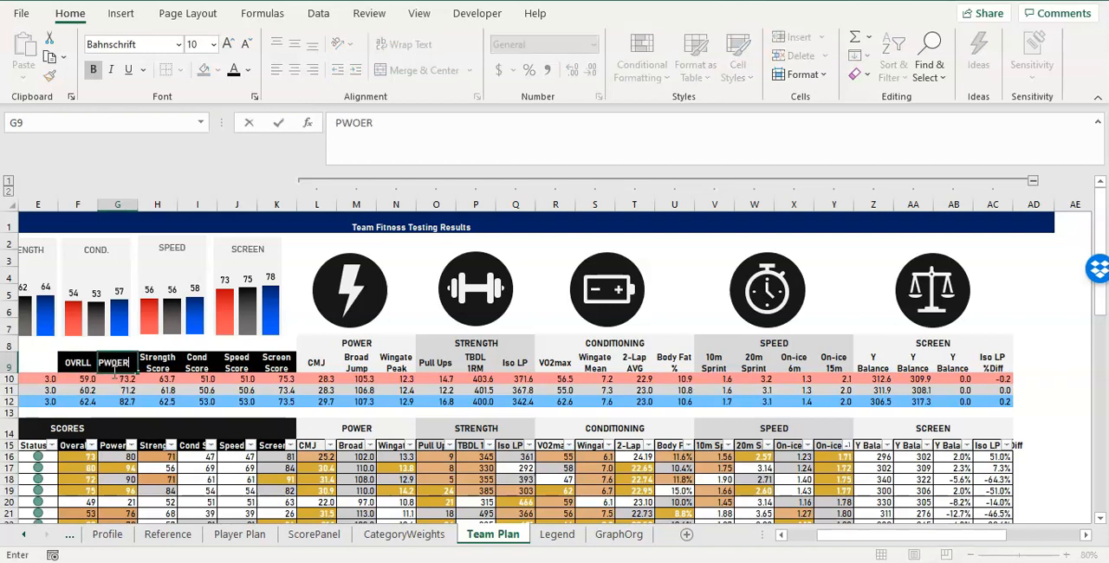
type("R")
key("Tab")
type("S")
key("Tab")
type("COND")
key("Tab")
type("PEED")
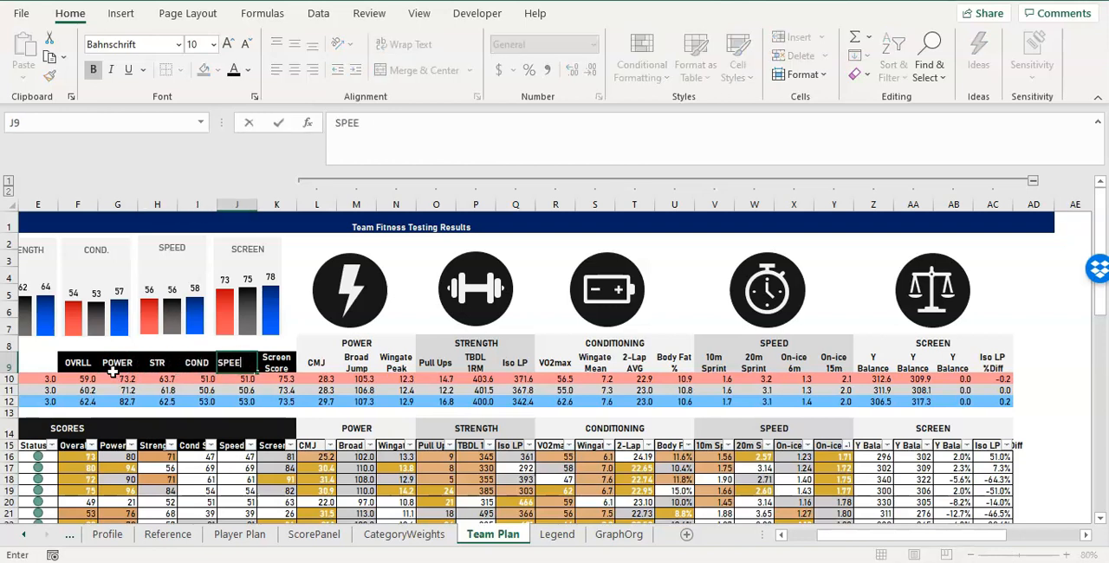
key("Tab")
type("SCREEN")
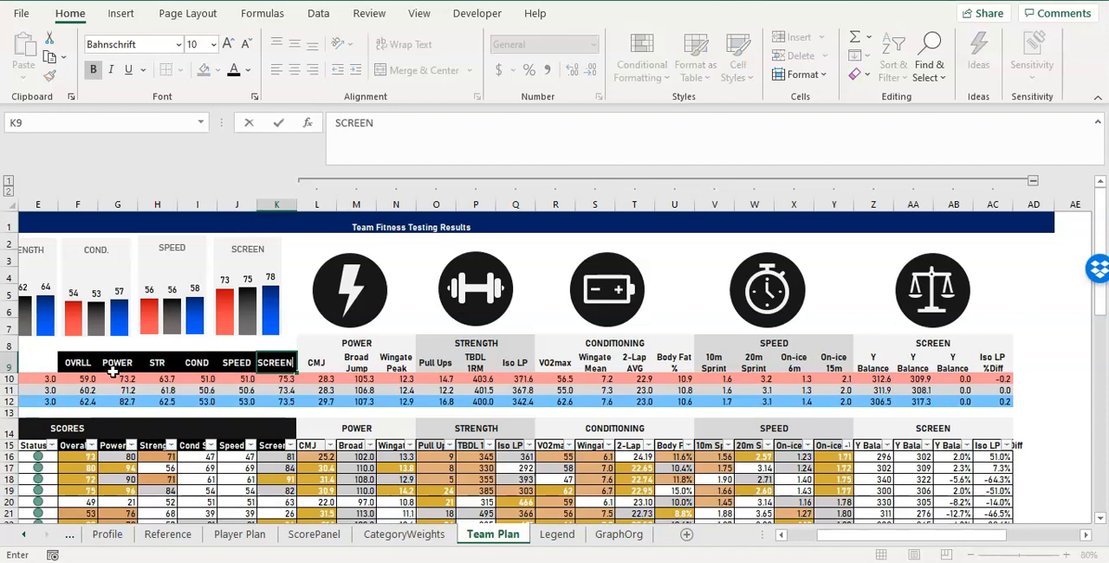
key("Tab")
Shorten the power test headings to BROAD in M9 and PEAK PWR in N9, leaving CMJ as it is.
key("Tab")
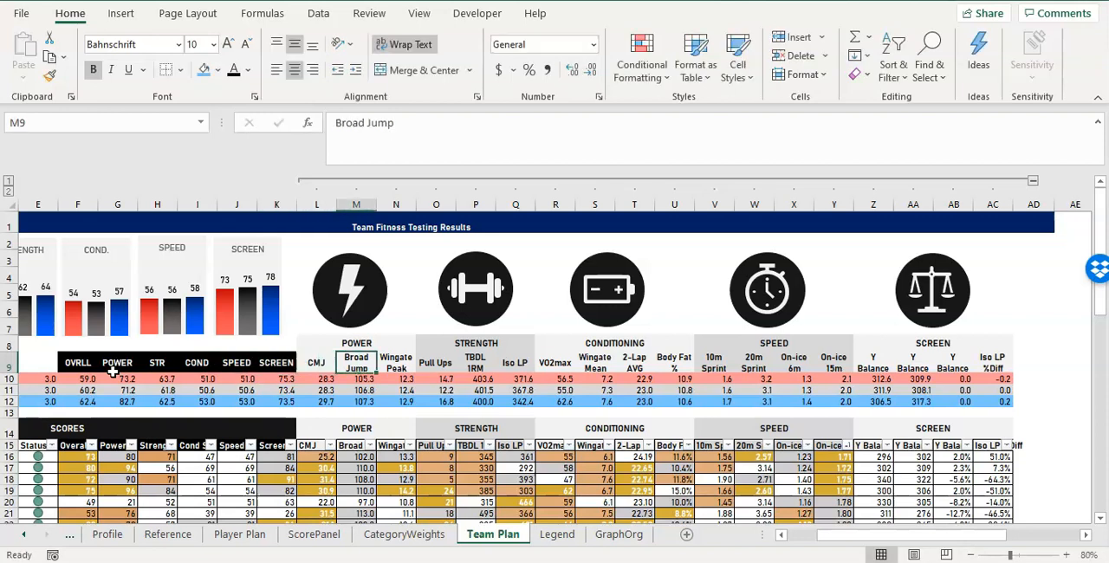
type("BROAD")
key("Tab")
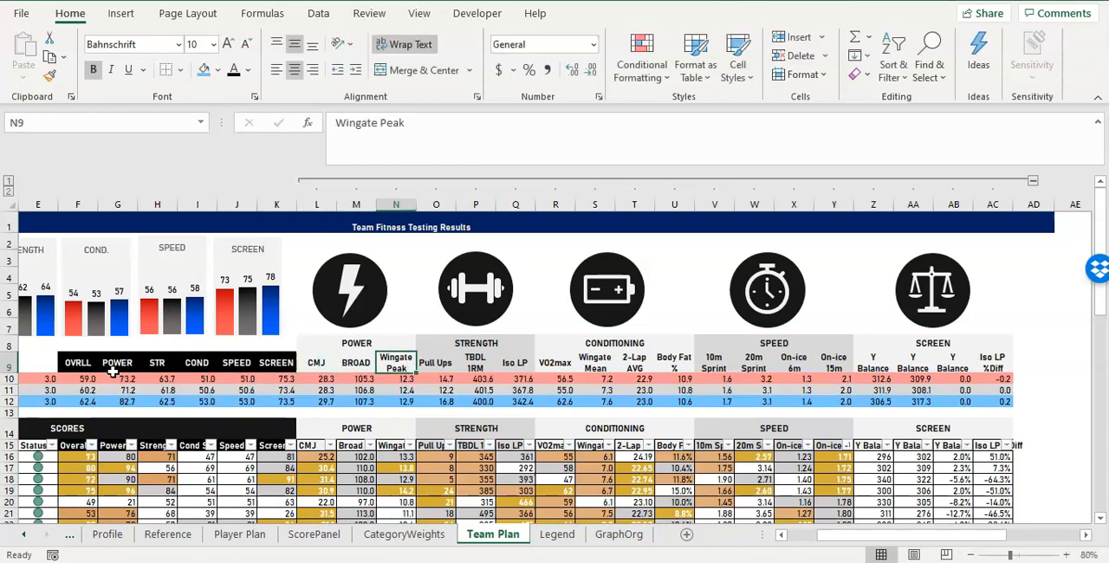
type("PEAK PWR")
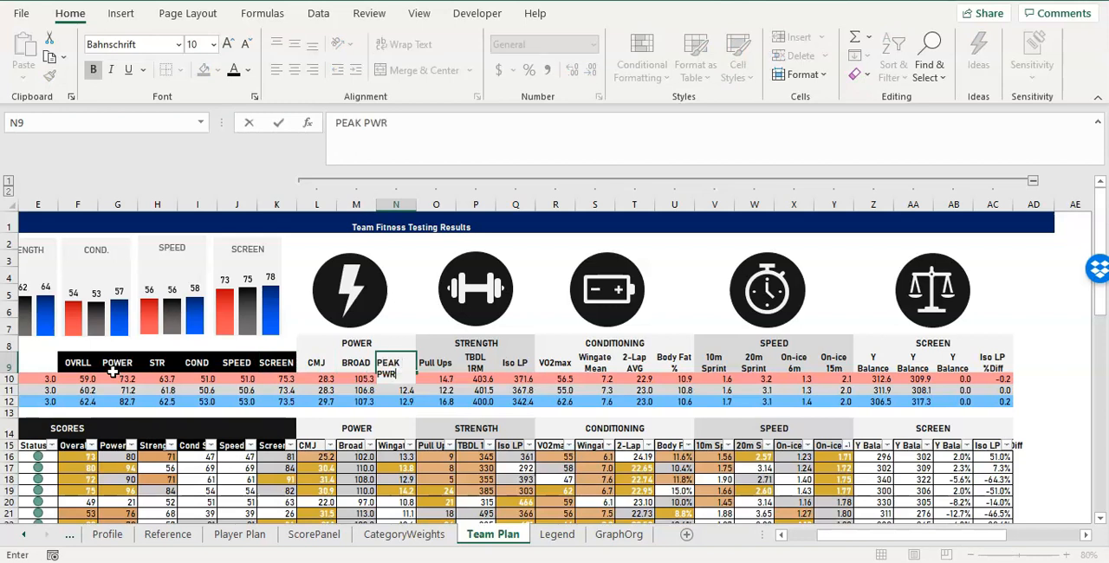
key("Tab")
Change the strength headings to PULL UPS in O9 and ISO LP in Q9, skipping TBDL 1RM.
type("PULL UPS")
key("Tab")
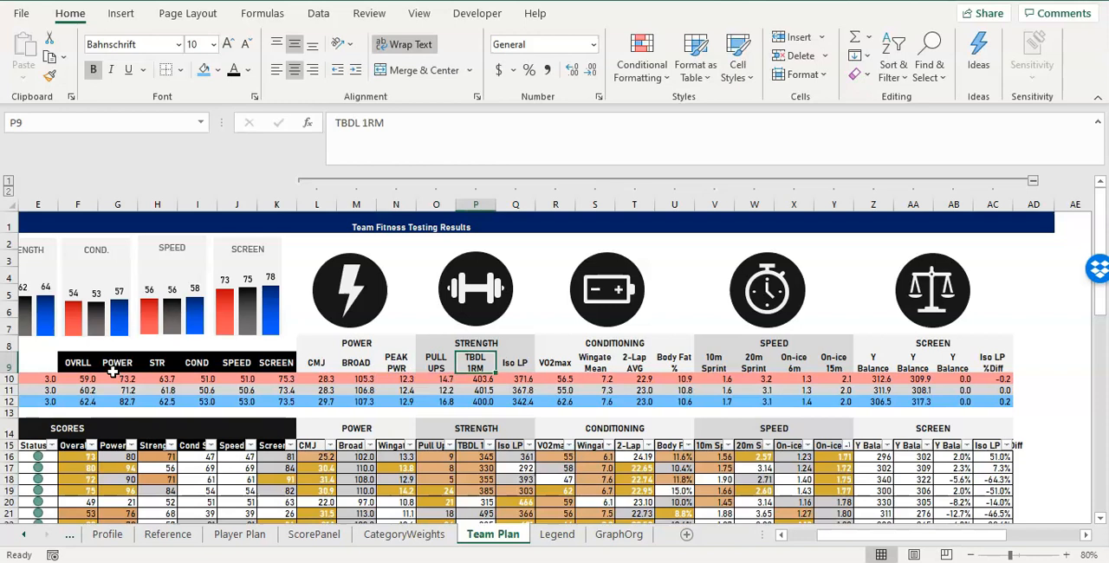
key("Tab")
type("ISO LP")
key("Tab")
Rename the conditioning headings in R9:U9 as VO2, MEAN PWR, 2-LAP AVG and BF%.
type("V")
key("Tab")
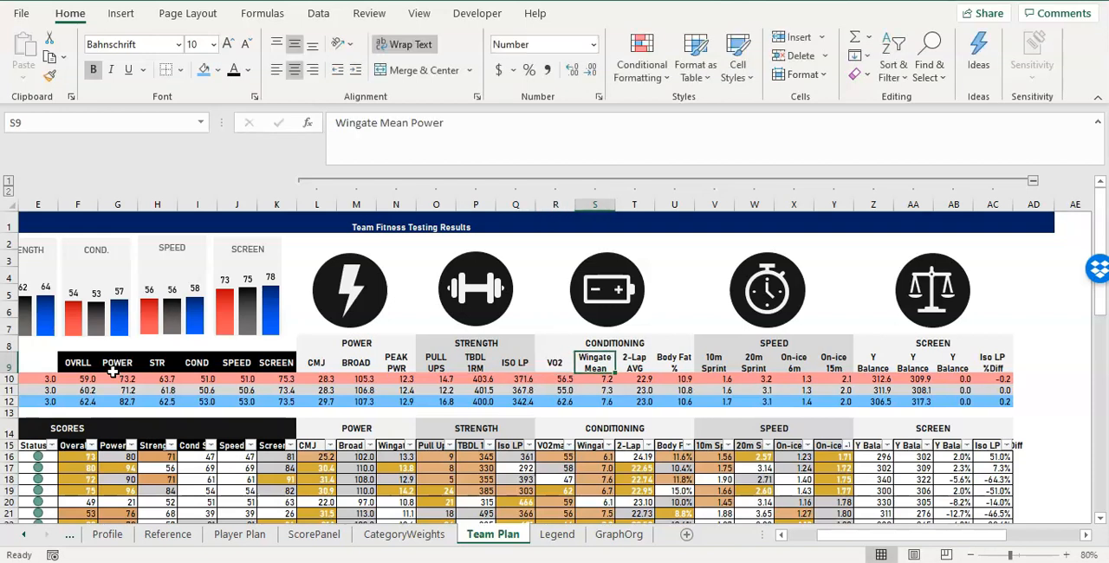
type("MEAN PWR")
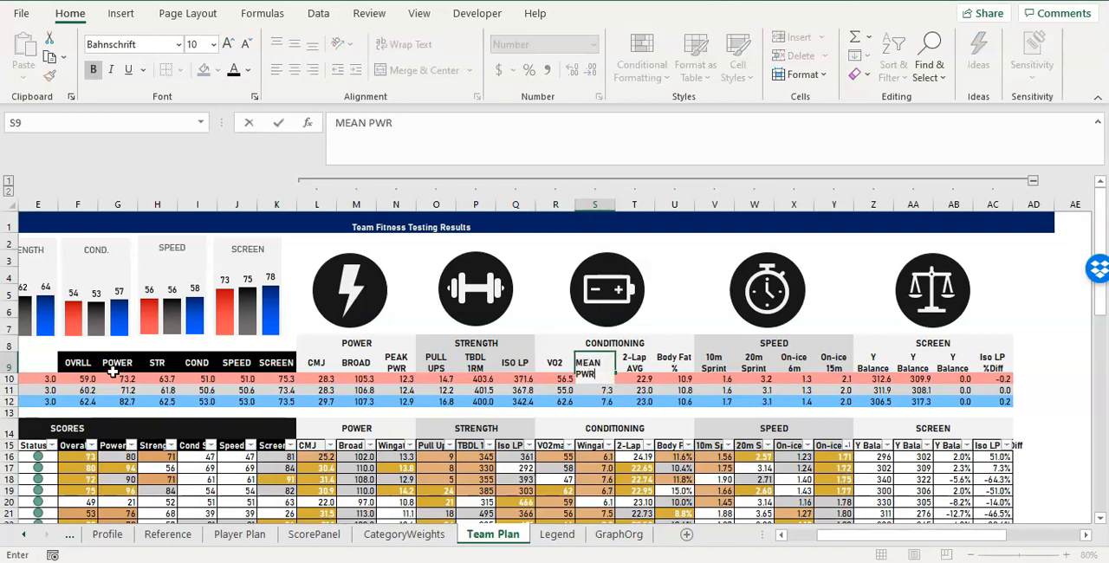
key("Tab")
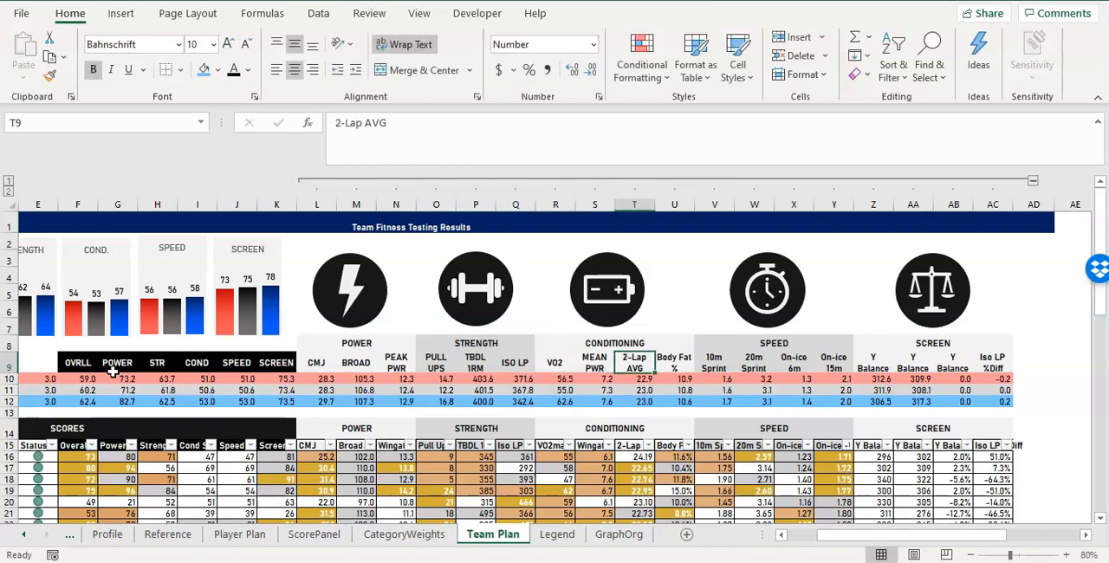
type("2-LAP AVG")
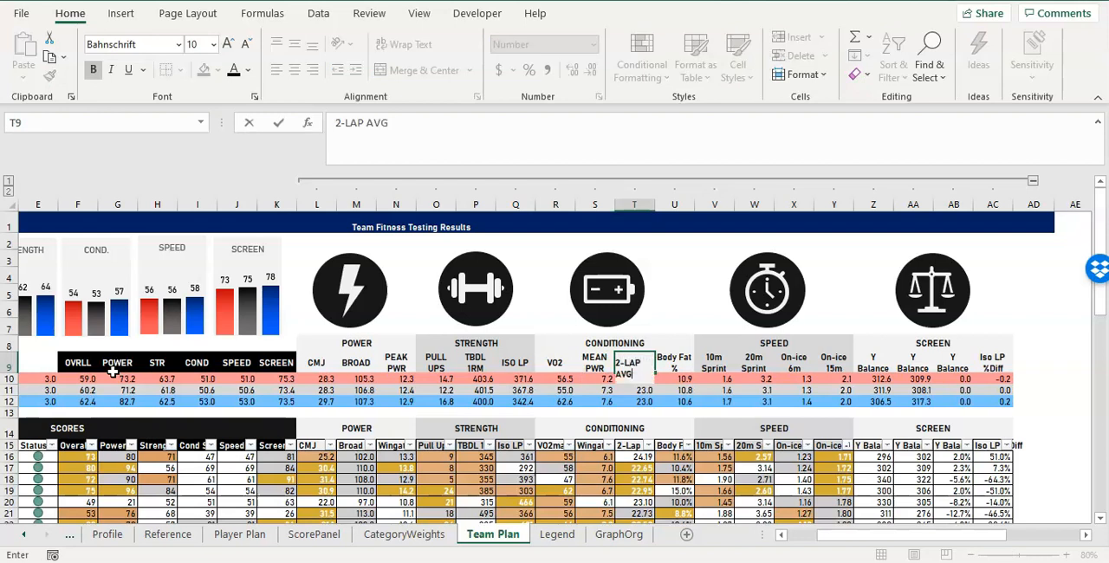
key("Tab")
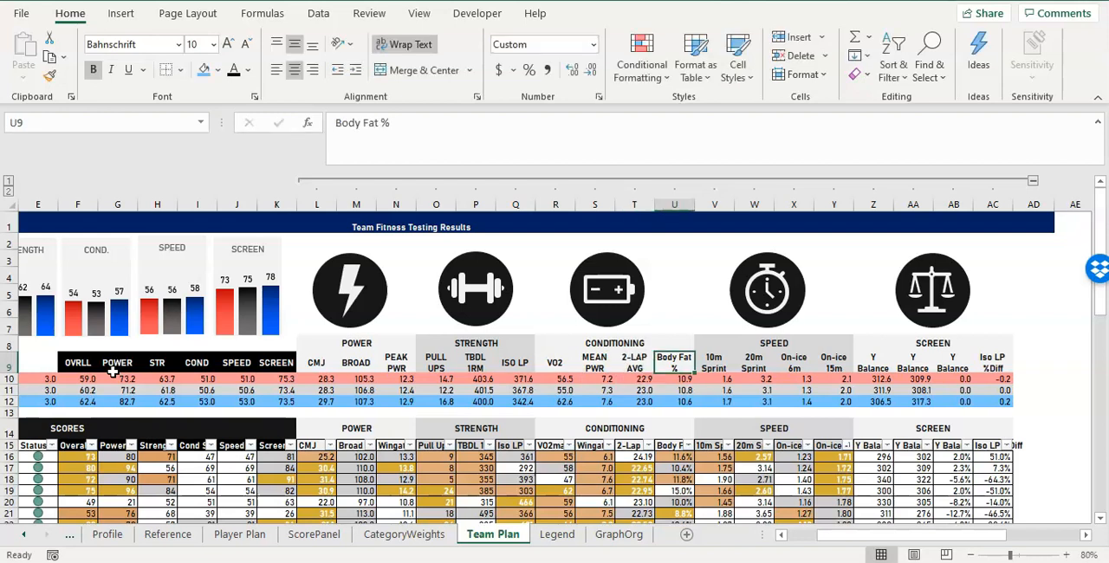
type("BF%")
key("Tab")
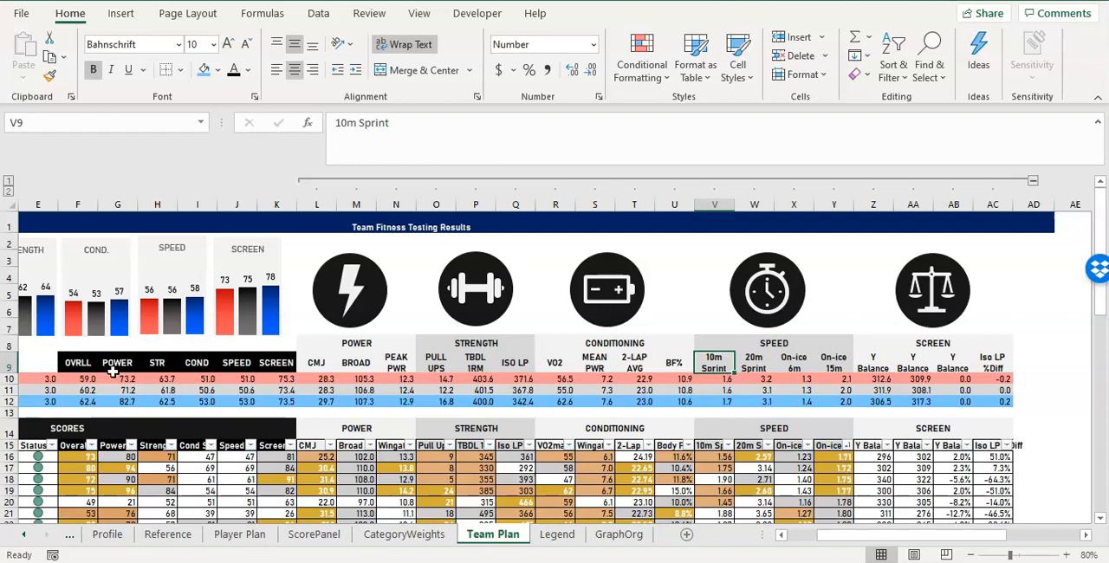
Rename the speed headings in V9:Y9 as 10M, 20M, ON-ICE 6M and ON-ICE 15M.
type("10M SPRINT")
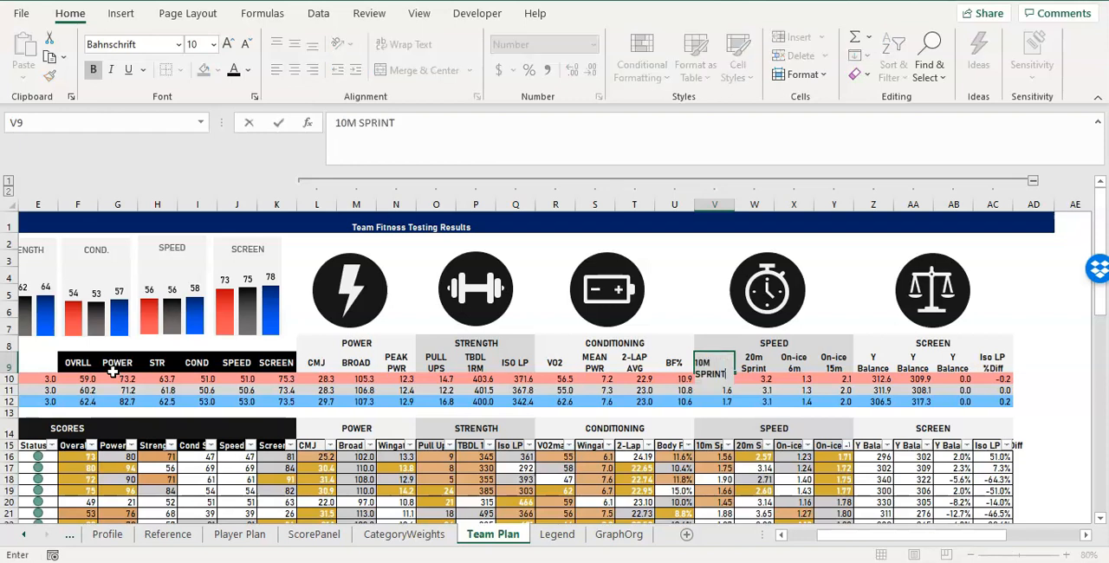
key("Tab")
type("20")
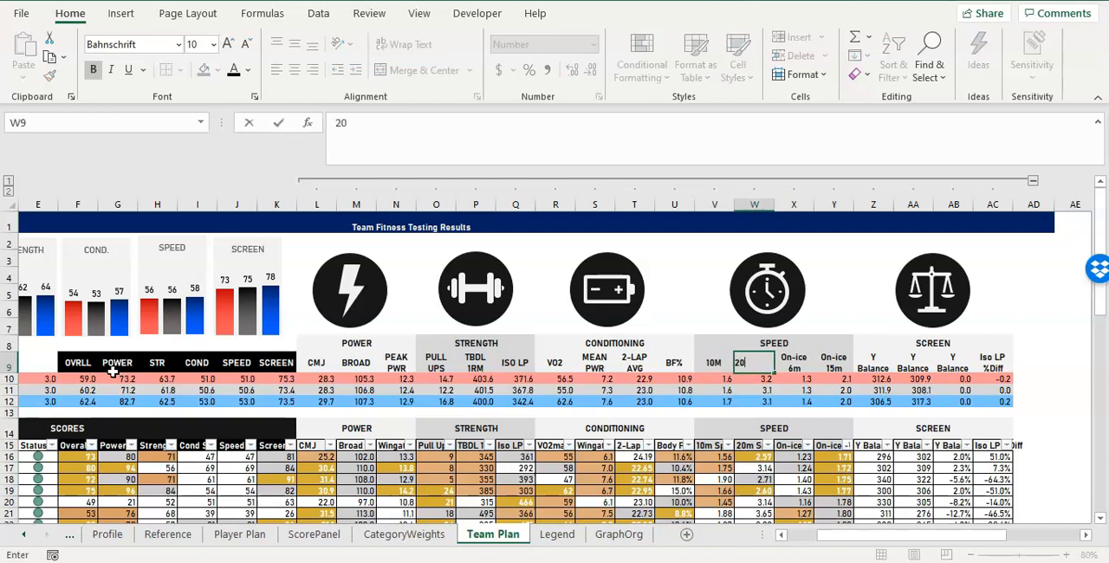
type("M")
key("Tab")
type("ON")
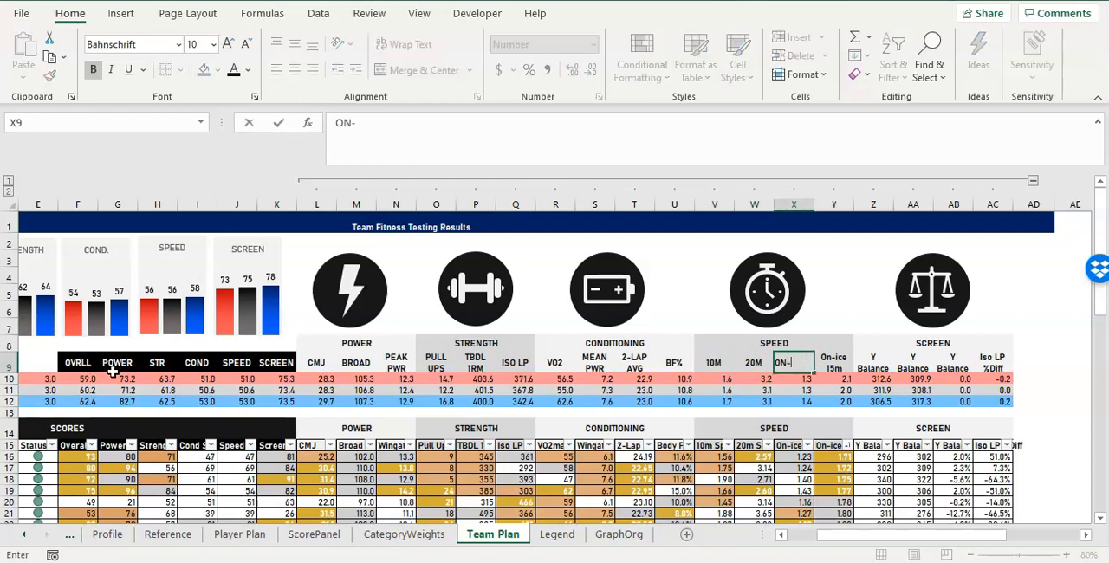
type("-ICE 6M")
key("Tab")
type("ON-ICE 15M")
key("Tab")
Rename the first two balance headings as YBAL L in Z9 and YBAL R in AA9.
type("Y")
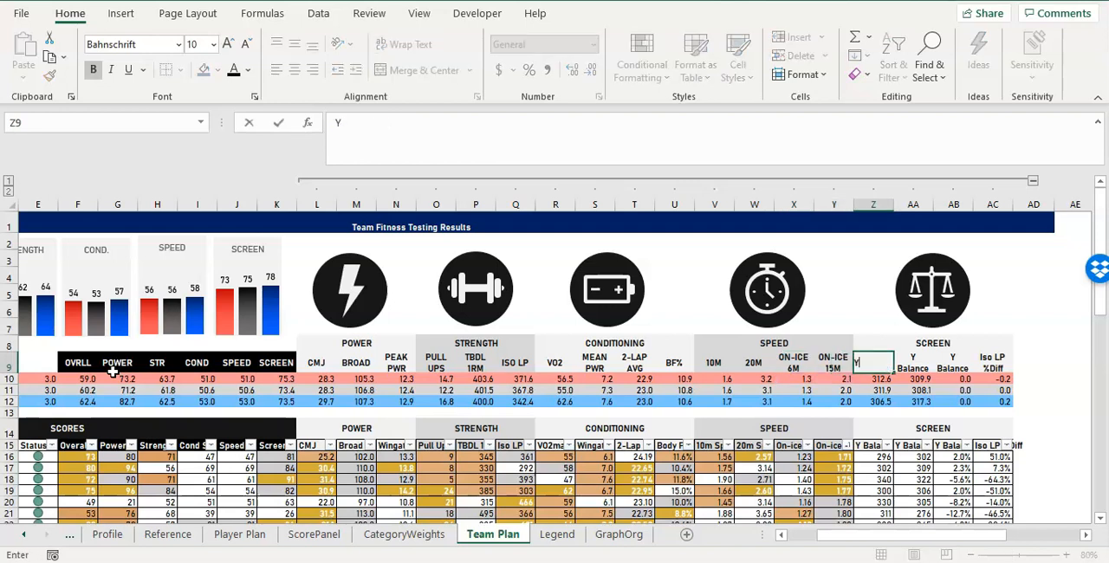
type("BAL L")
key("Tab")
type("YBAL R")
key("Tab")
Change the third balance heading in AB9 to YBAL % DIFF.
type("YB")
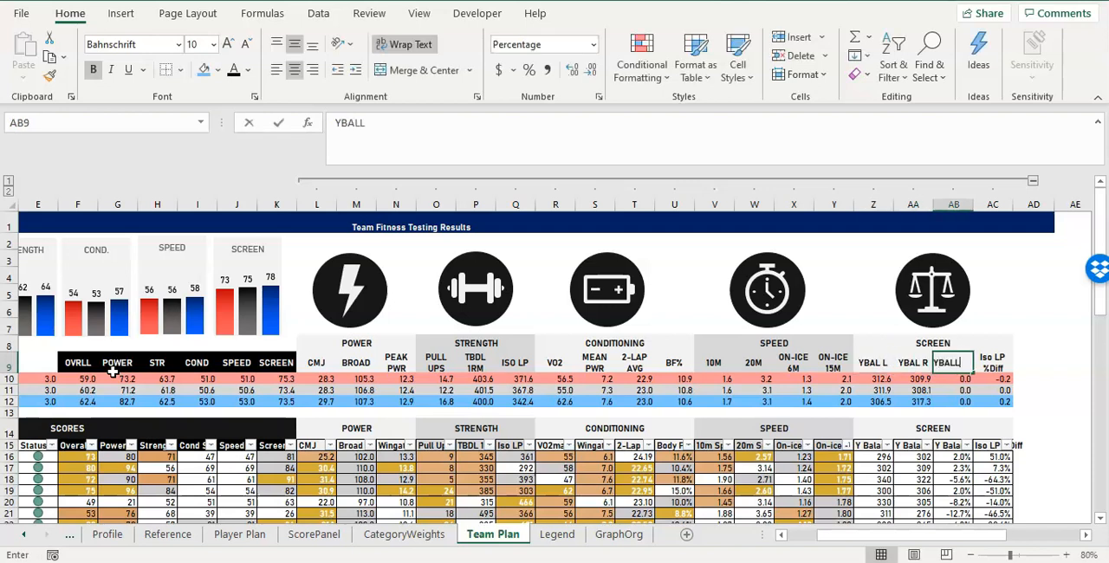
type("ALL")
key("BackSpace")
type("DIFF")
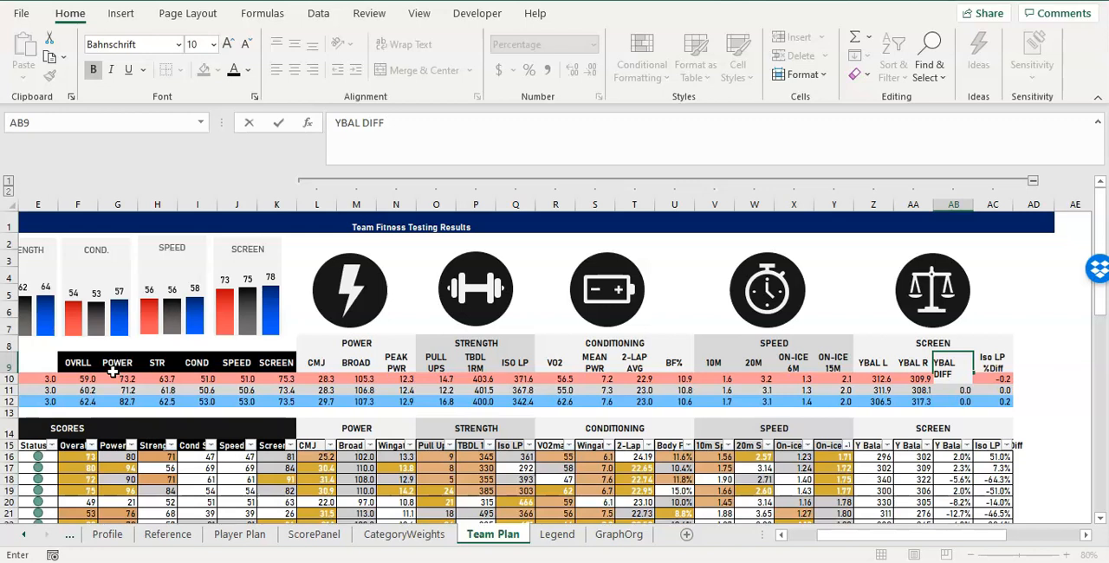
key("BackSpace")
key("BackSpace")
key("BackSpace")
type("% DIFF")
key("Tab")
Change the last screen heading in AC9 to ISO LP % DIFF.
type("I")
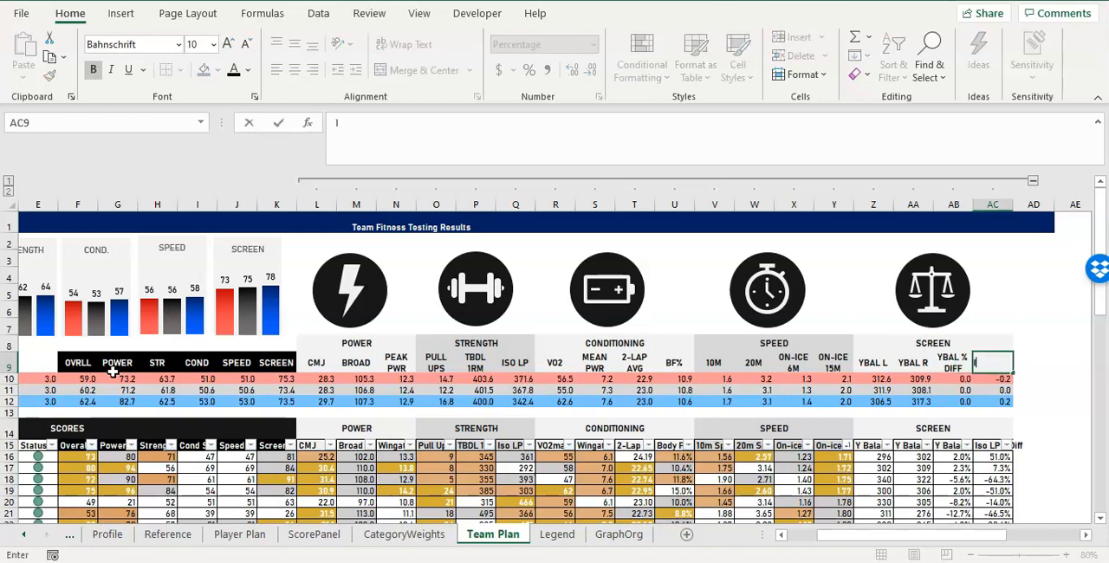
type("SO LAP %")
key("BackSpace")
key("BackSpace")
key("BackSpace")
type("P % DIFF")
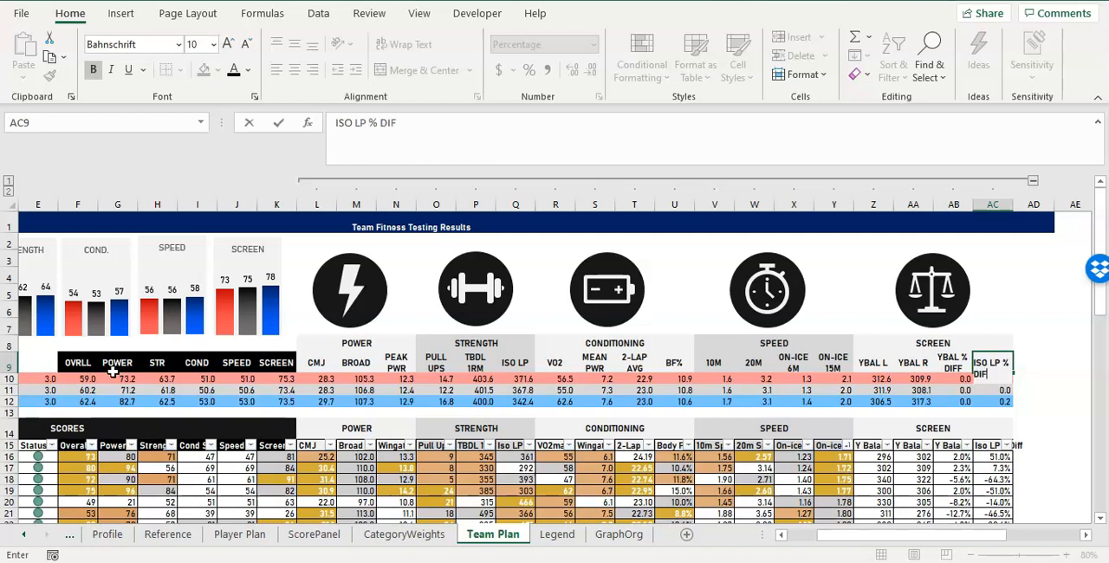
key("Return")
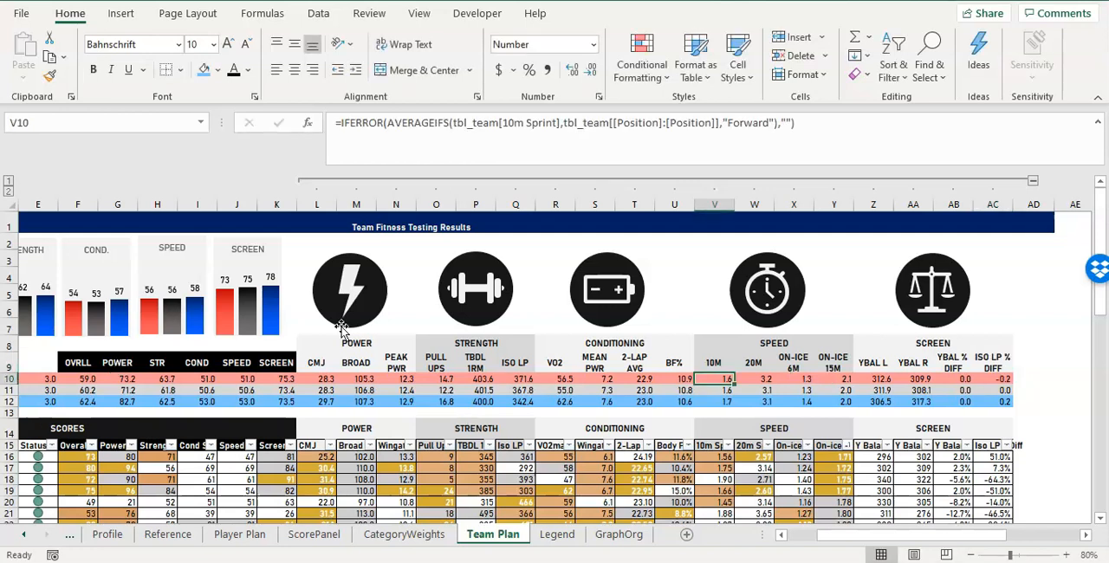
Fill the category and test headings in L8:AC9 with medium grey and set their text to light grey.
left_click(428, 359)
left_click_drag(357, 350, 356, 361)
left_click(357, 362)
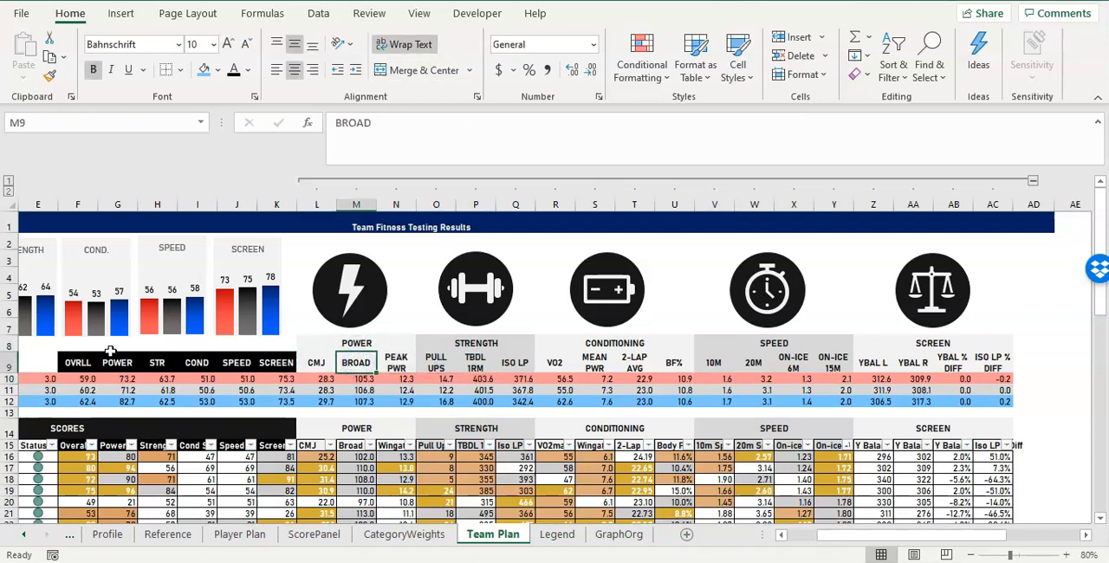
left_click_drag(82, 364, 993, 351)
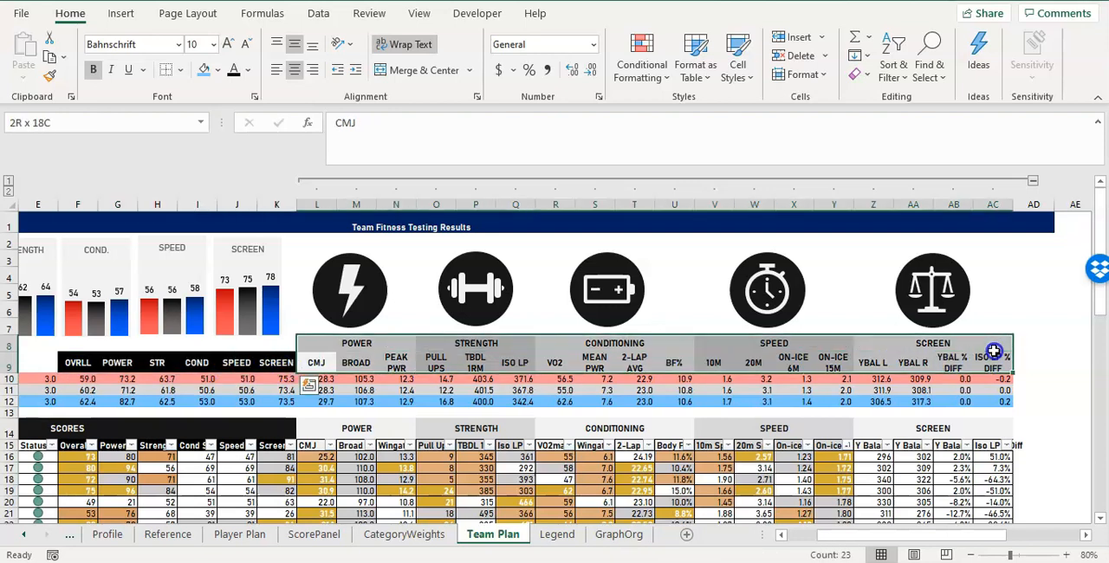
left_click(217, 70)
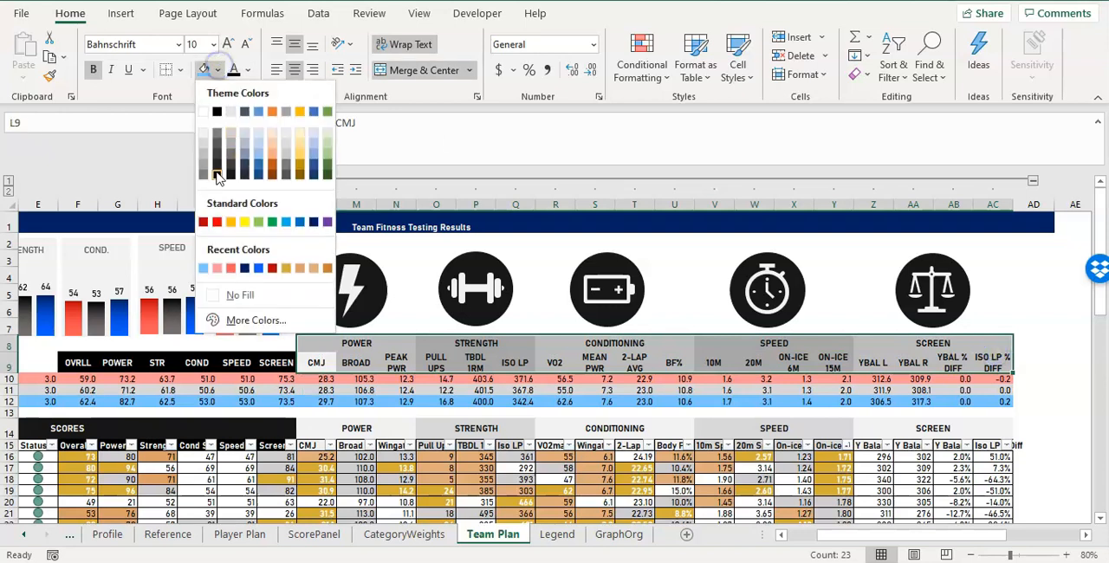
left_click(203, 167)
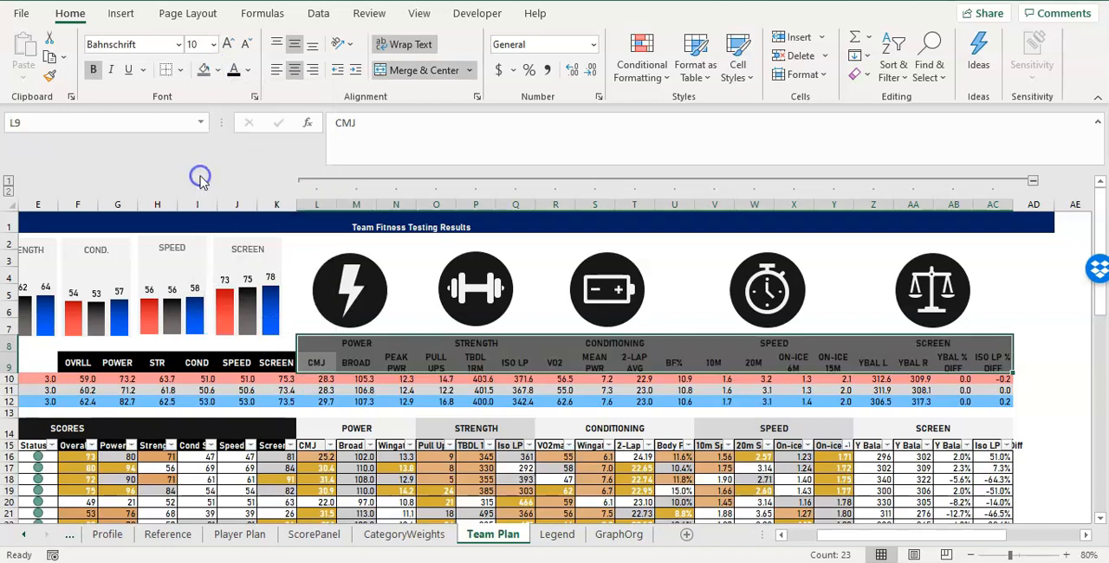
left_click(247, 70)
left_click(228, 139)
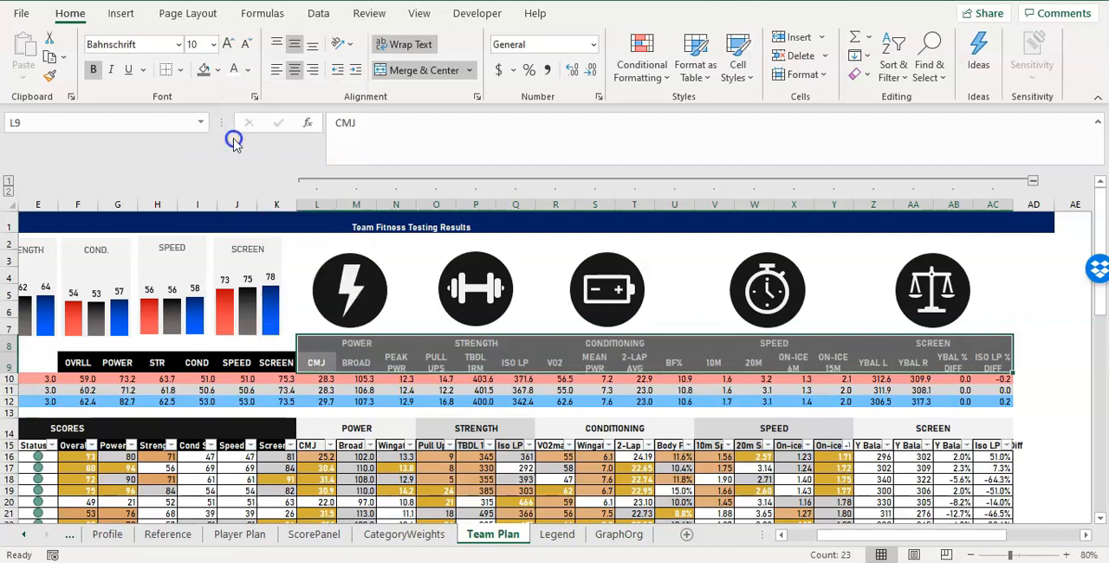
left_click(424, 342)
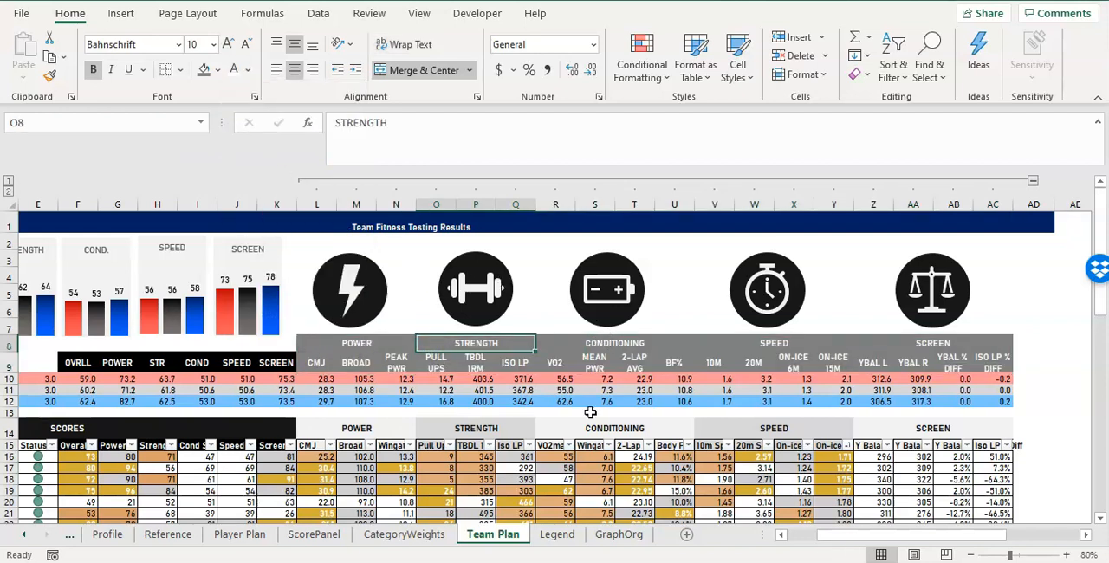
left_click_drag(841, 537, 817, 535)
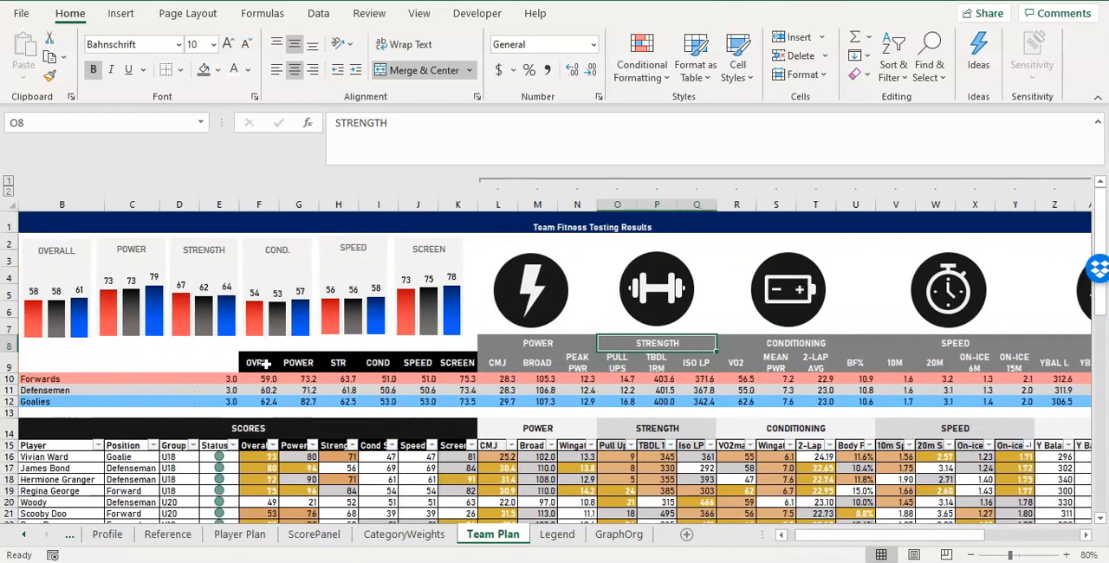
left_click(488, 344)
left_click_drag(451, 343, 272, 342)
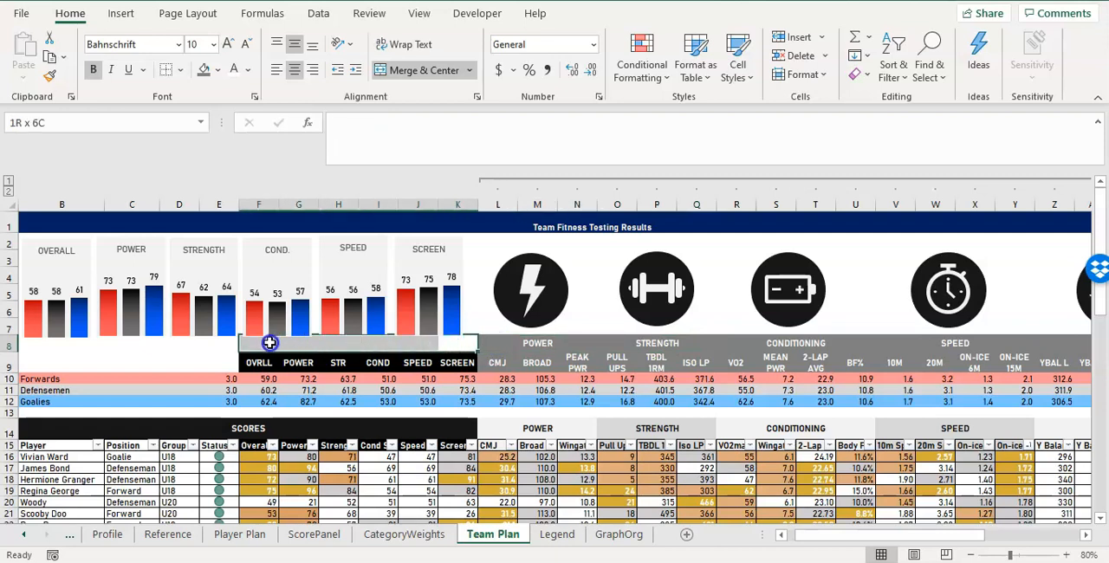
left_click_drag(270, 343, 263, 348)
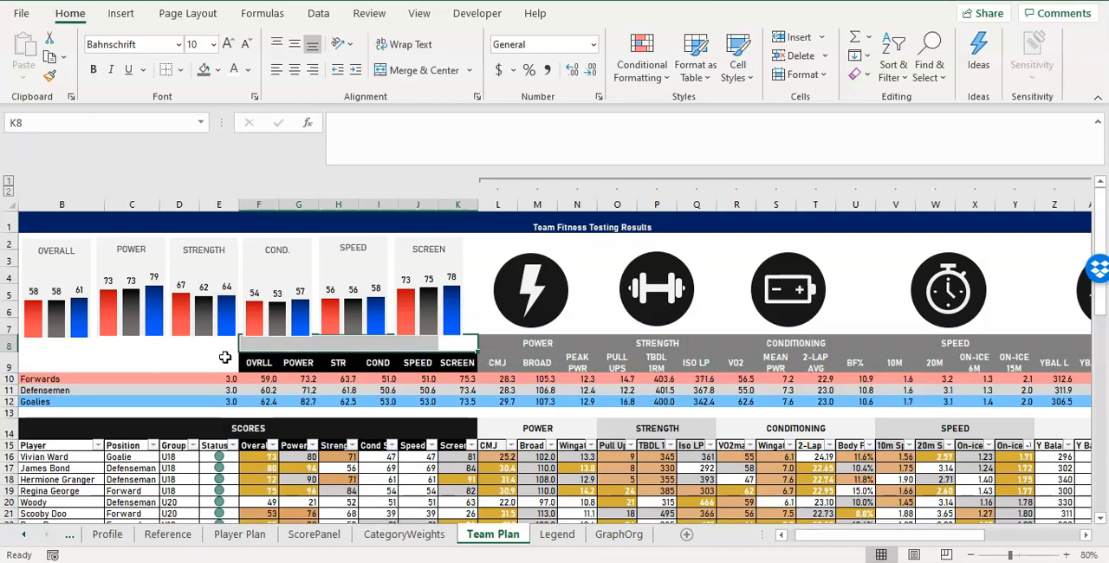
left_click(72, 391)
left_click_drag(137, 379, 126, 403)
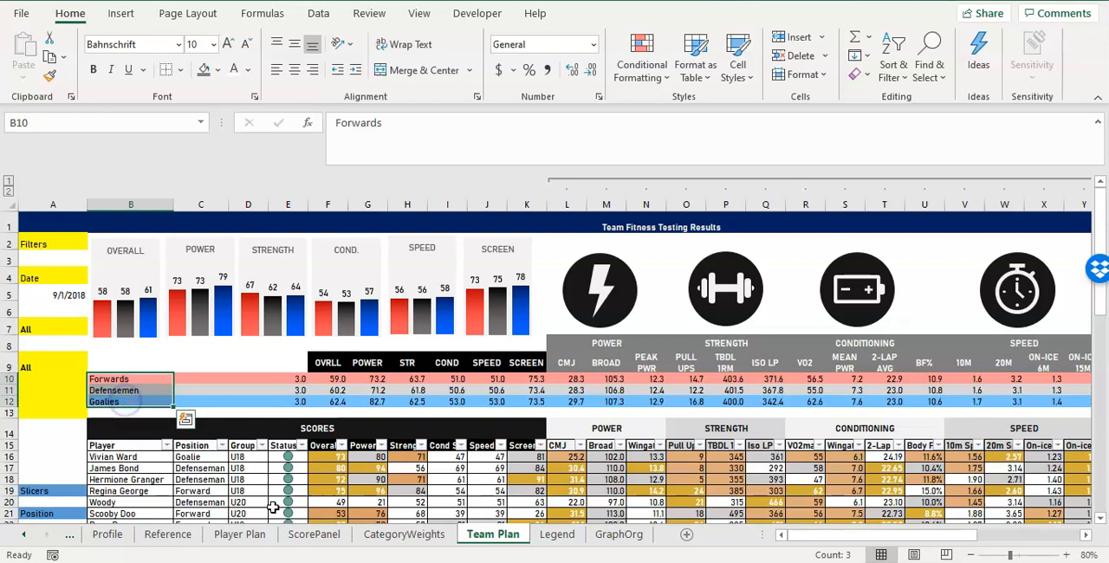
Merge and center B9:E9 above the position names and enter the title TABLE AVERAGES BY POSITION.
left_click(236, 358)
left_click_drag(100, 365, 290, 354)
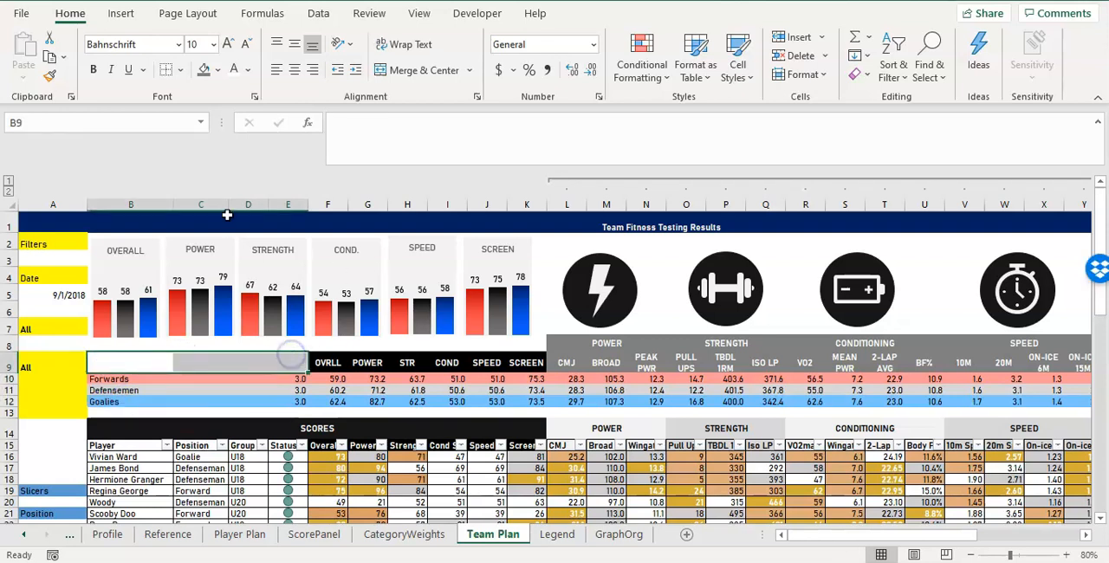
left_click(433, 74)
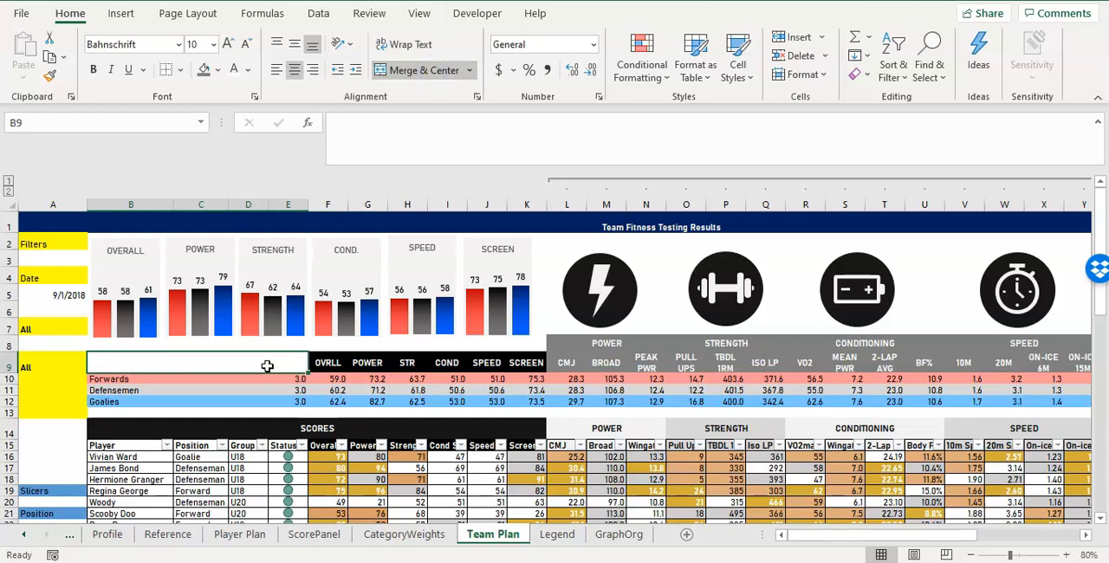
type("TABLE AVERAGES BY POSITION")
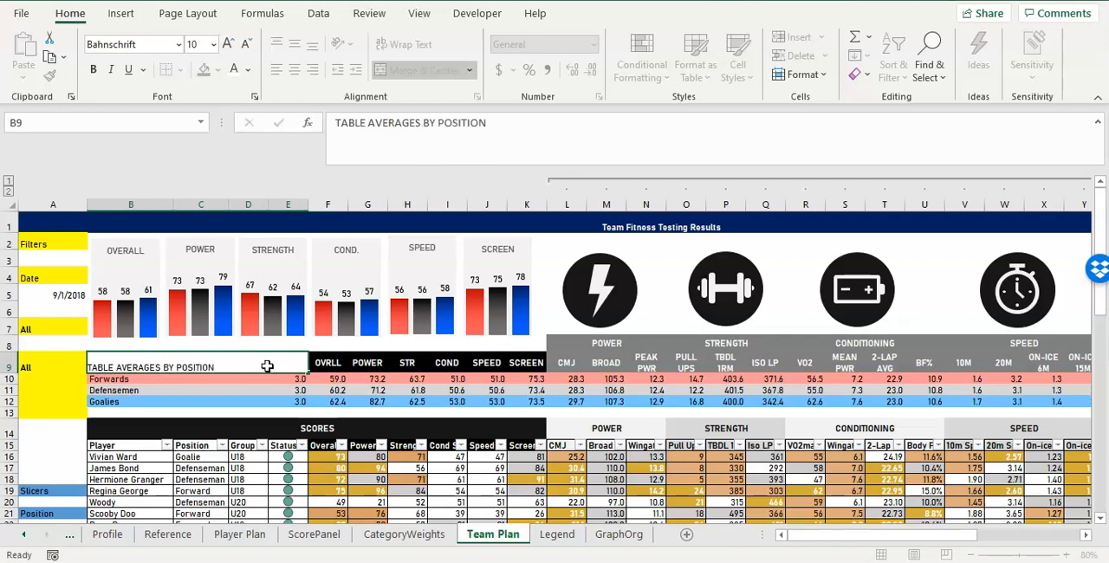
key("Return")
Copy the black heading formatting of OVRLL in F9 onto the title cell B9, keeping its text.
left_click(268, 367)
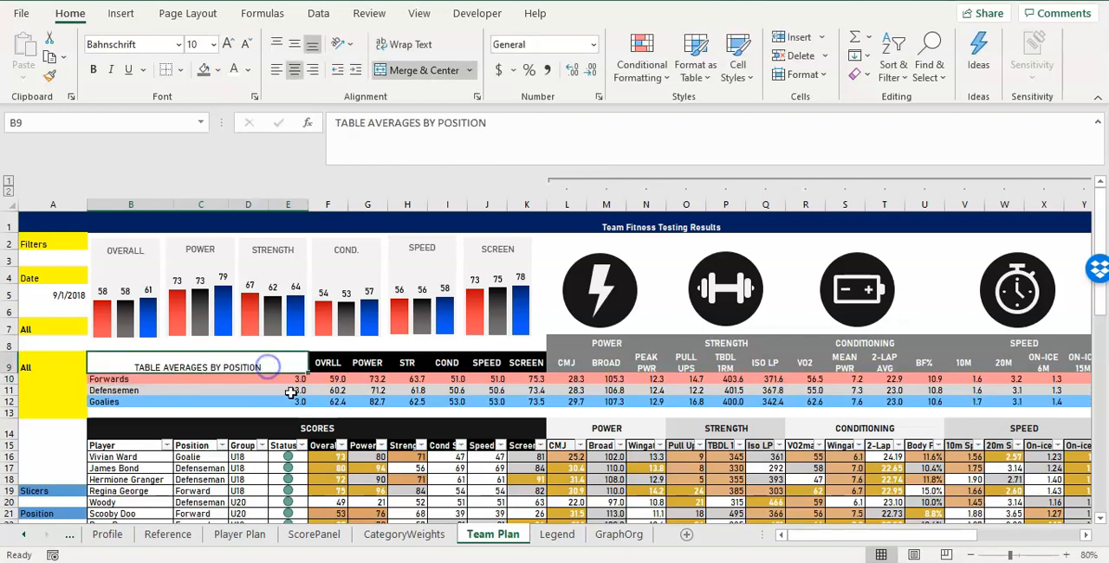
left_click(333, 349)
left_click(331, 361)
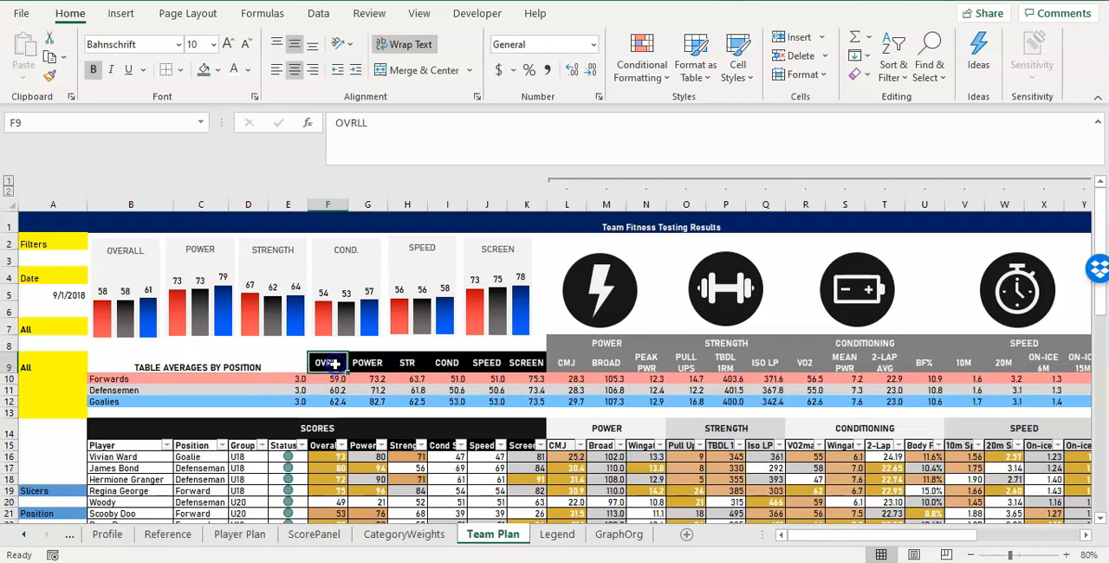
key("ctrl+c")
left_click(268, 364)
right_click(266, 362)
left_click(404, 165)
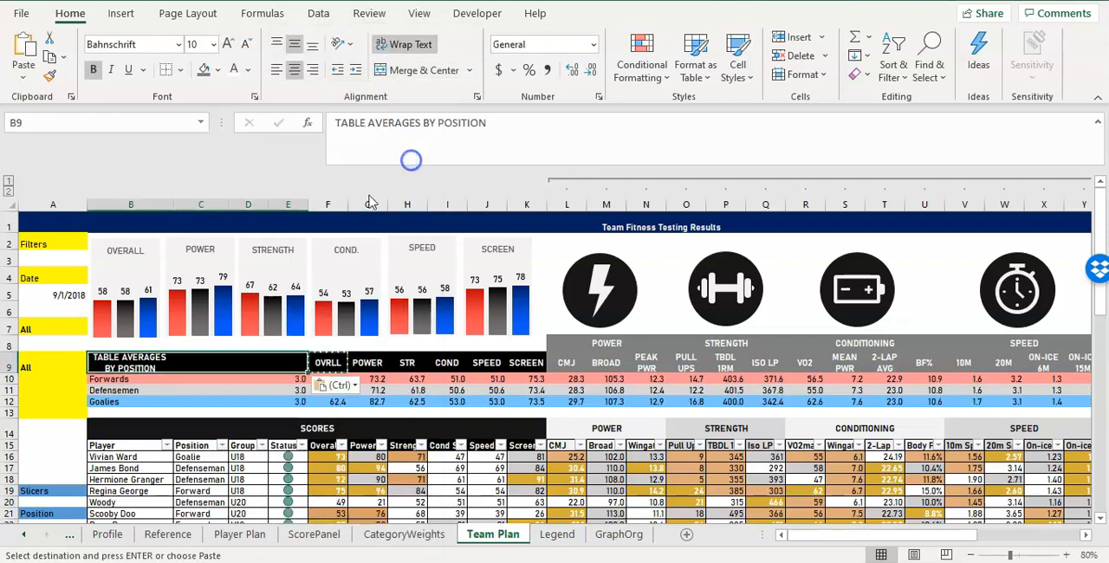
Center the title vertically and horizontally, and merge B9:E9 into one cell again.
left_click(313, 45)
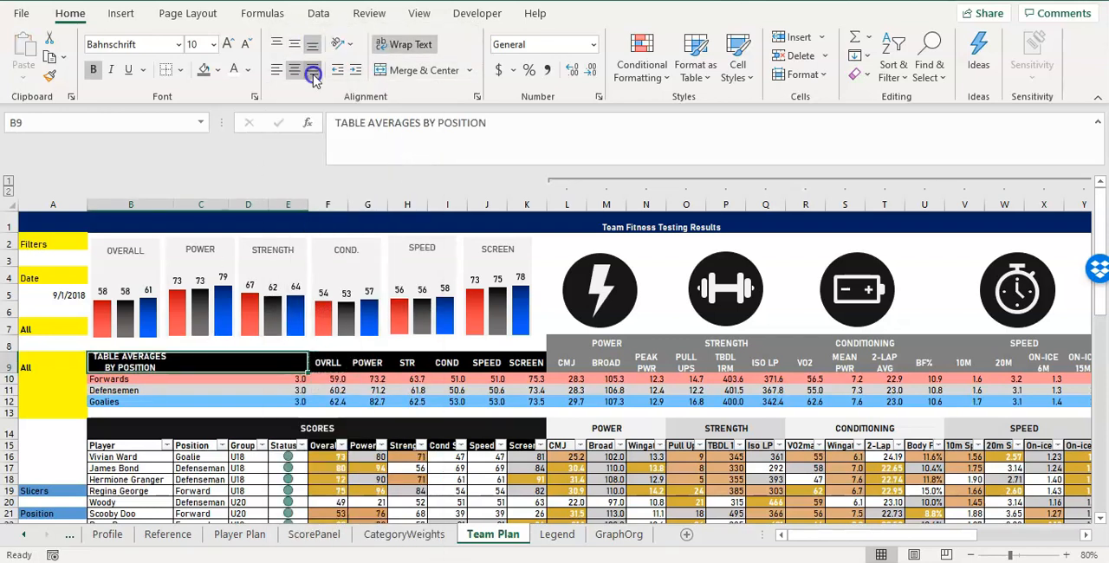
left_click(295, 70)
left_click(295, 43)
left_click(112, 364)
left_click_drag(112, 364, 284, 371)
left_click(394, 73)
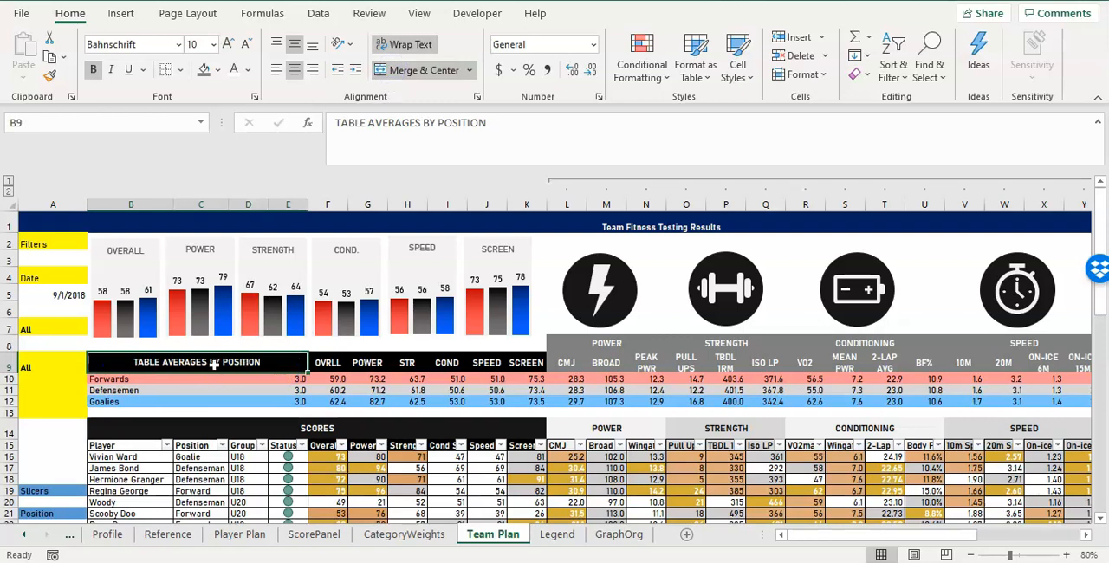
Left-align the TABLE AVERAGES BY POSITION title in its merged cell.
left_click(378, 366)
left_click(262, 362)
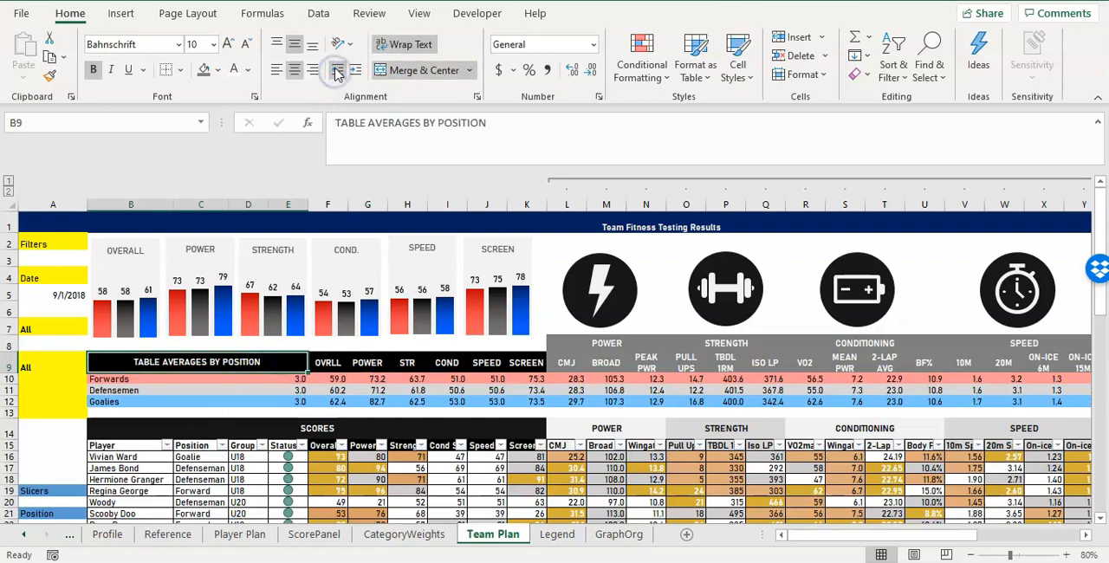
left_click(276, 69)
left_click(153, 377)
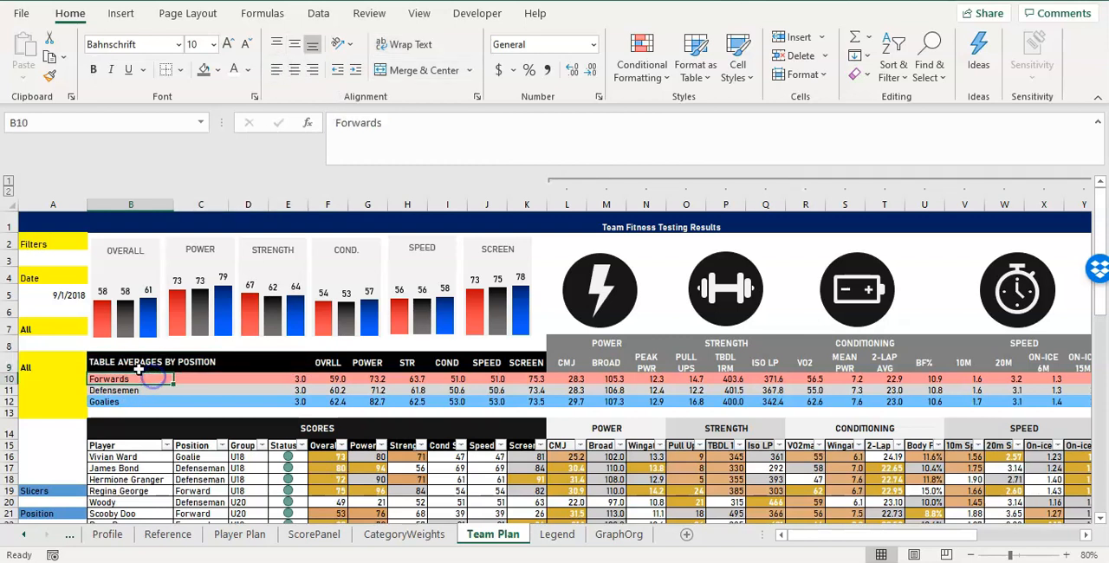
left_click(221, 357)
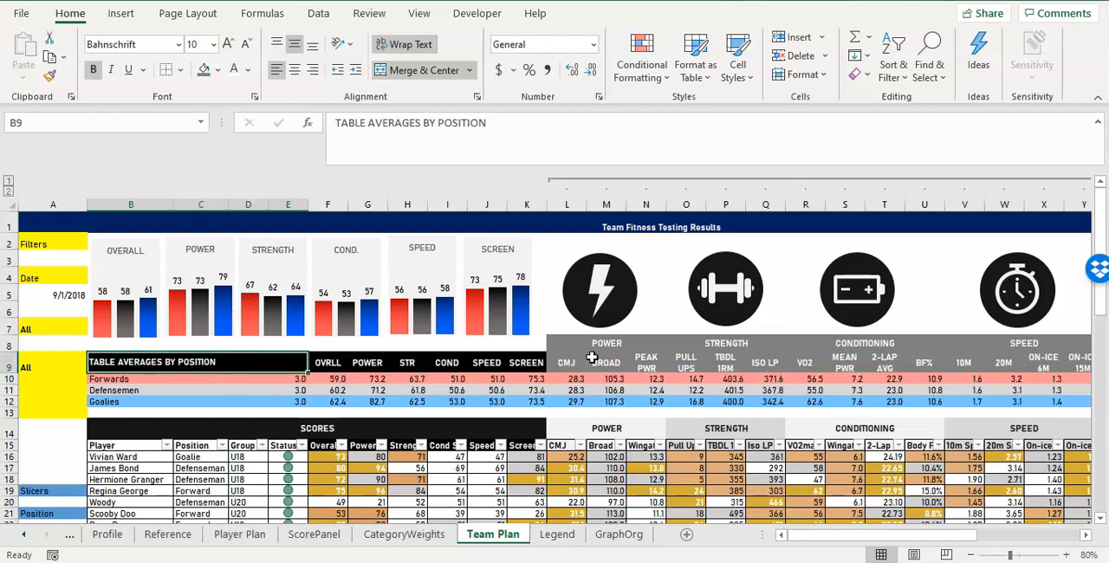
Select all six score charts together and stretch their lower edges down to the row 9 headings.
left_click(503, 314)
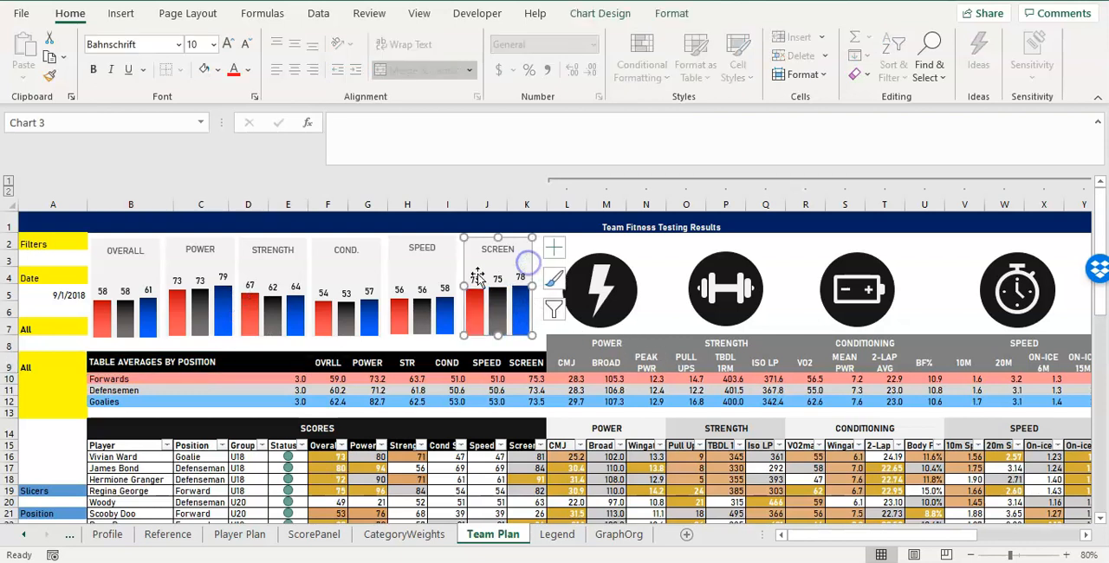
left_click(446, 279, "ctrl")
left_click(354, 293, "ctrl")
left_click(278, 297, "ctrl")
left_click(215, 298, "ctrl")
left_click(155, 304, "ctrl")
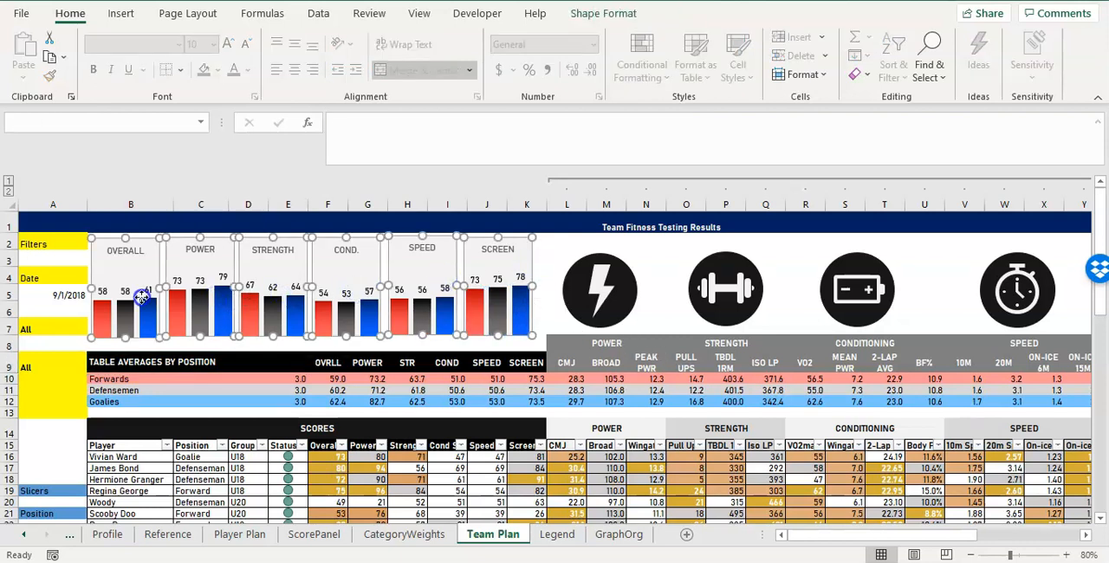
left_click_drag(124, 344, 124, 349)
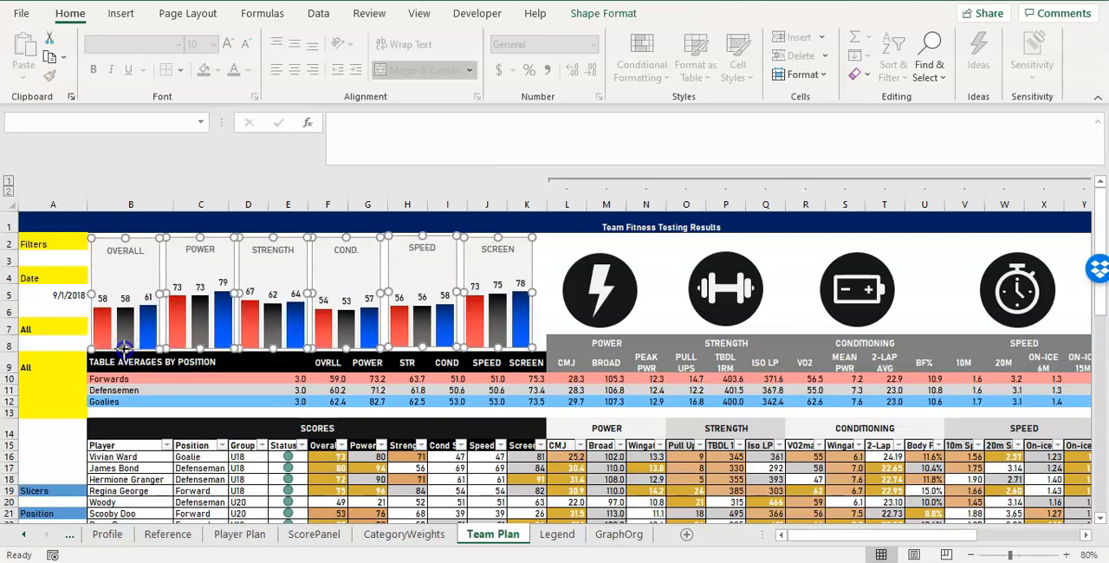
left_click(725, 362)
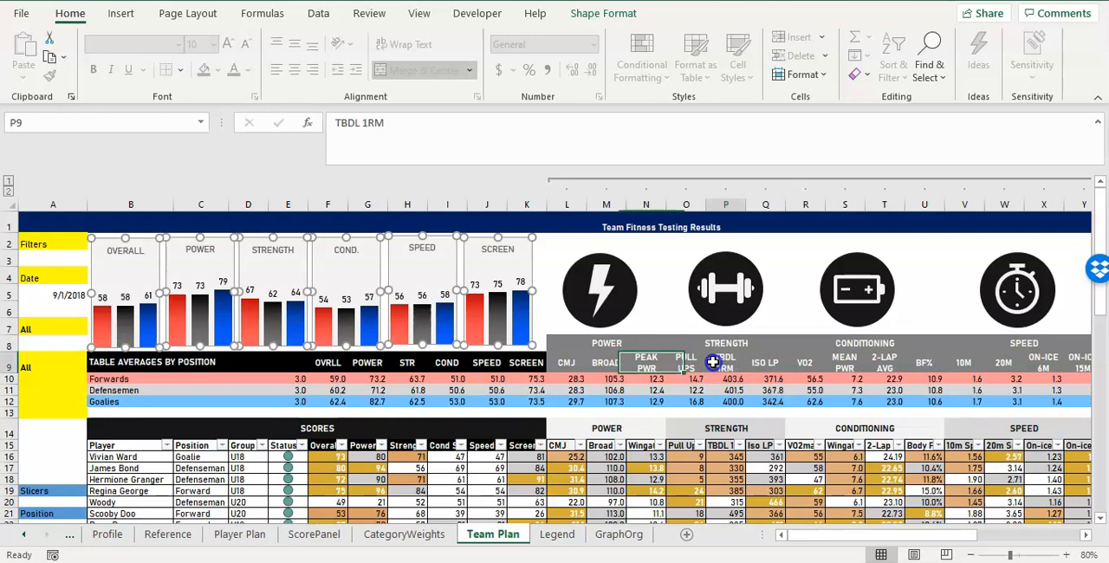
Apply thick outside borders around the whole power block, L2:N65.
left_click(591, 246)
left_click_drag(568, 244, 635, 475)
left_click(179, 69)
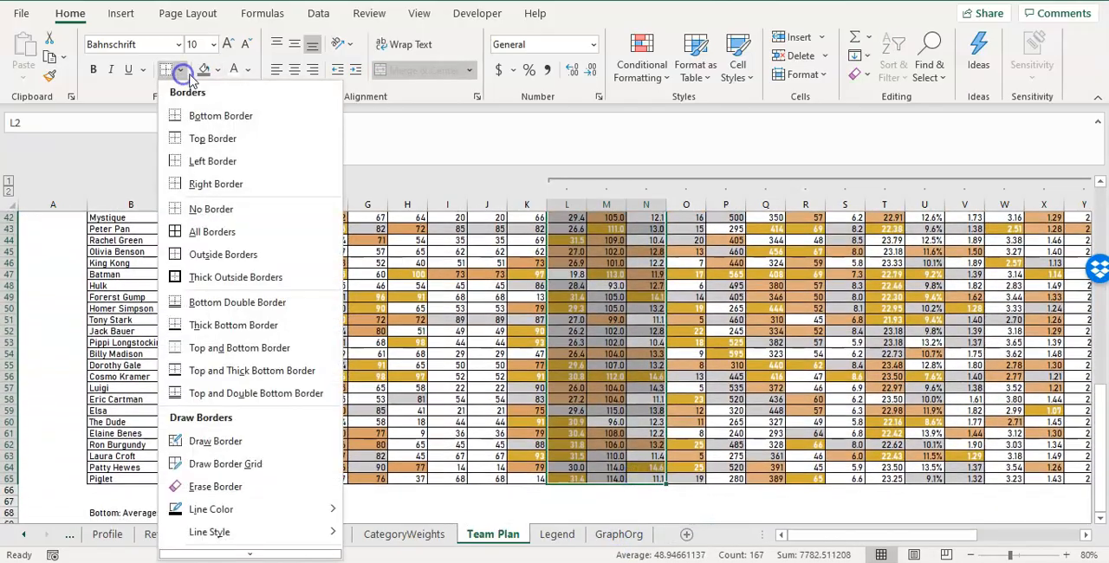
left_click(210, 279)
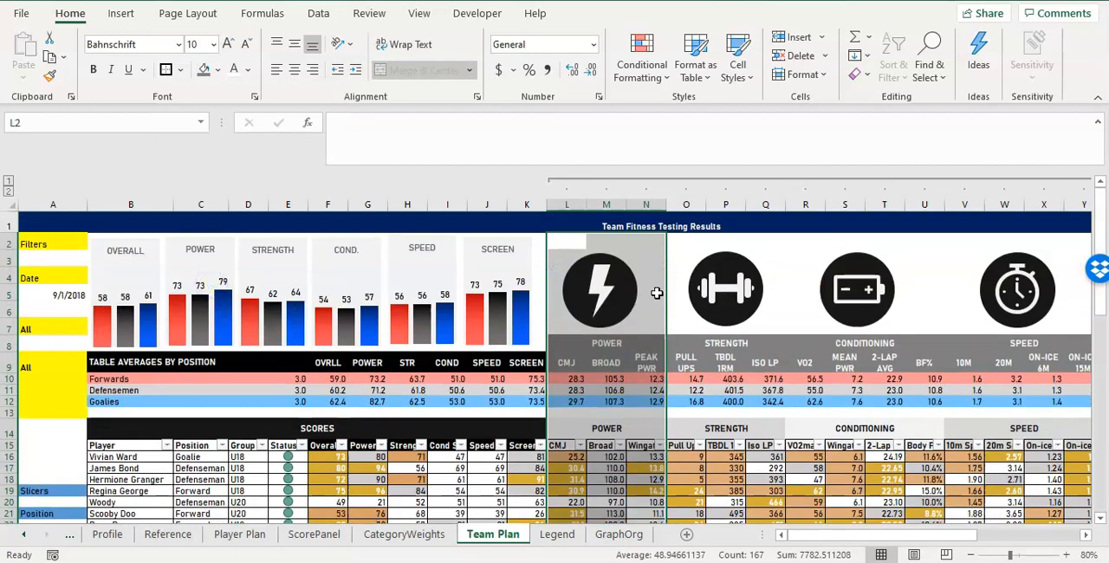
left_click(649, 255)
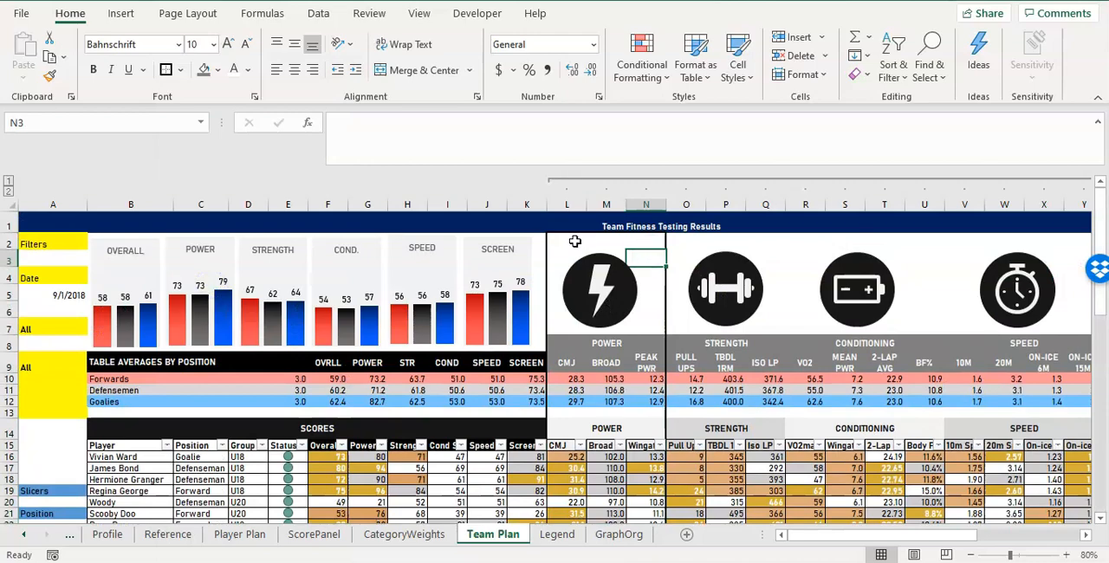
Change the border line color to medium grey for the power block L2:N65.
left_click_drag(575, 239, 638, 492)
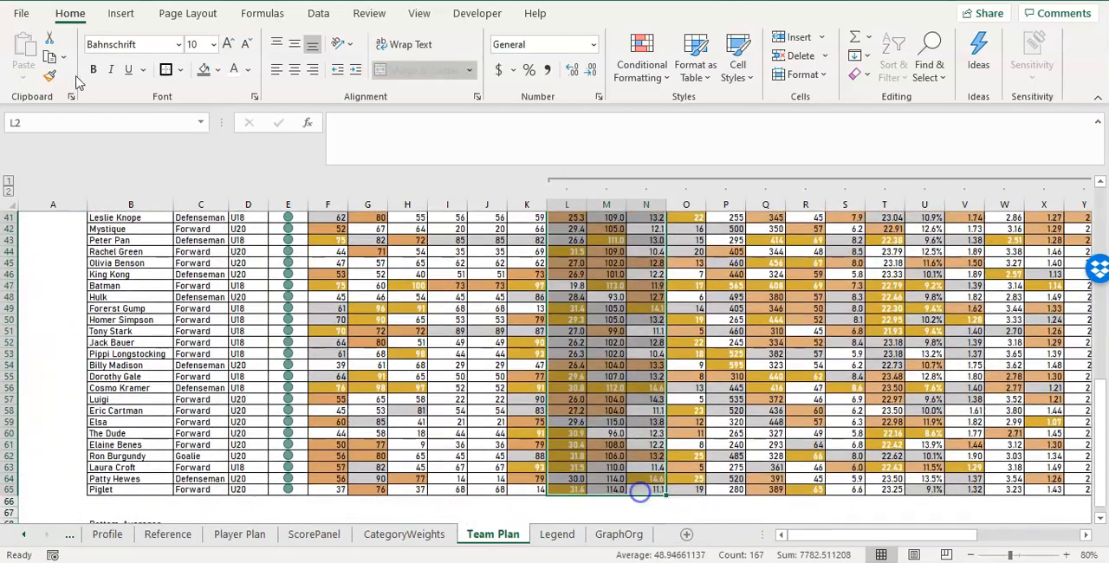
left_click(180, 69)
mouse_move(228, 511)
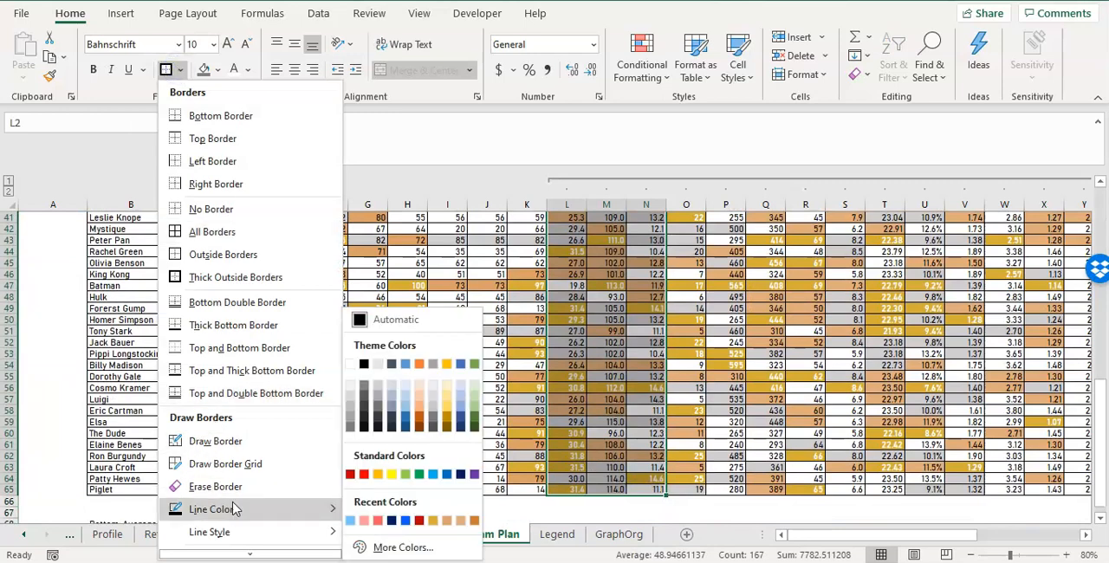
left_click(351, 428)
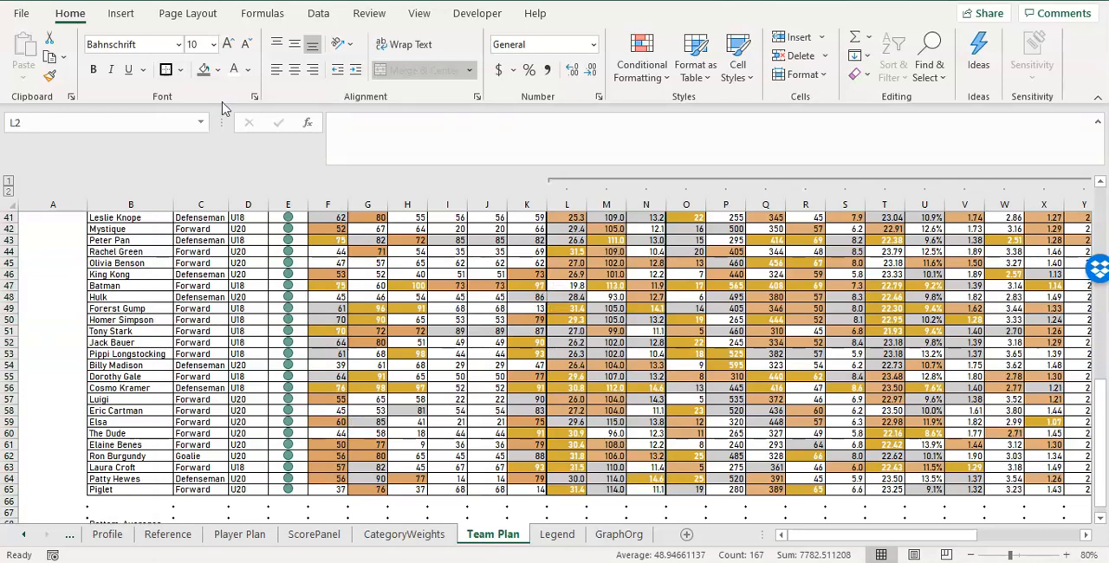
Leave border drawing mode and try to clear the stray line under cell N66.
key("Escape")
left_click(639, 508)
left_click(684, 504)
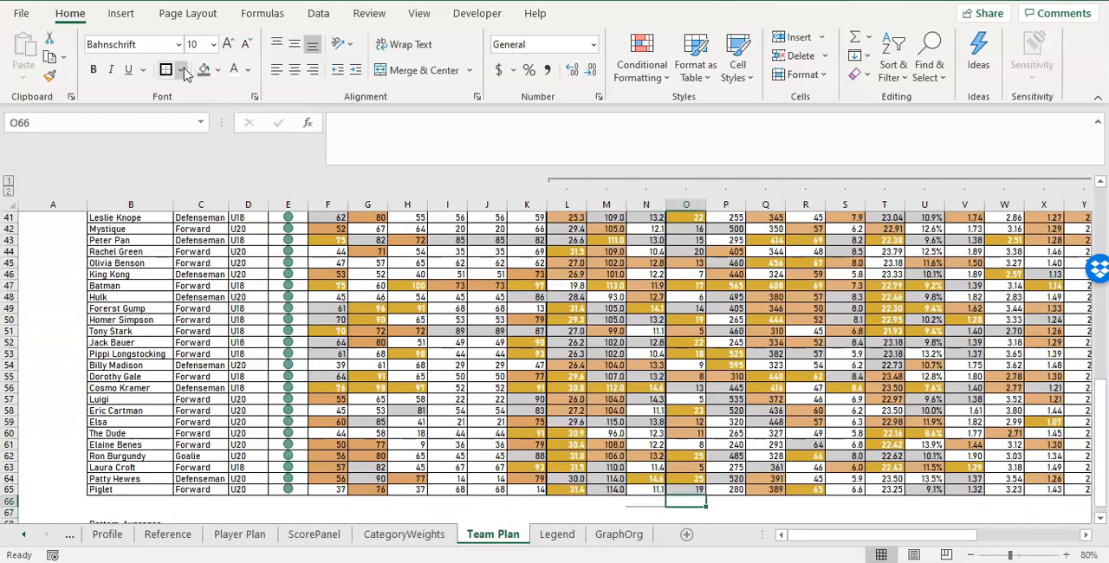
left_click_drag(674, 500, 647, 501)
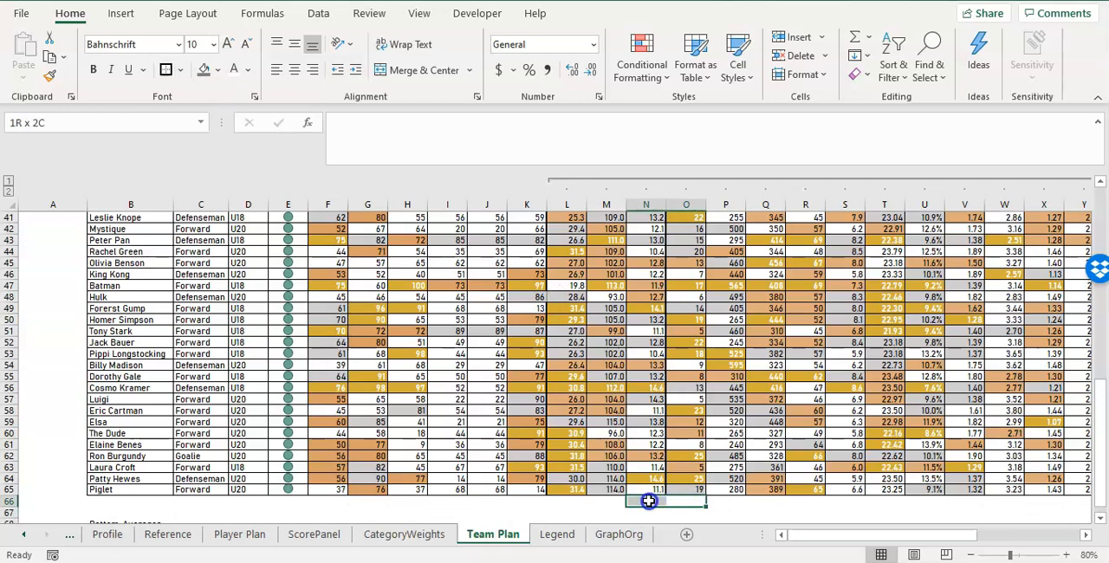
left_click(645, 506)
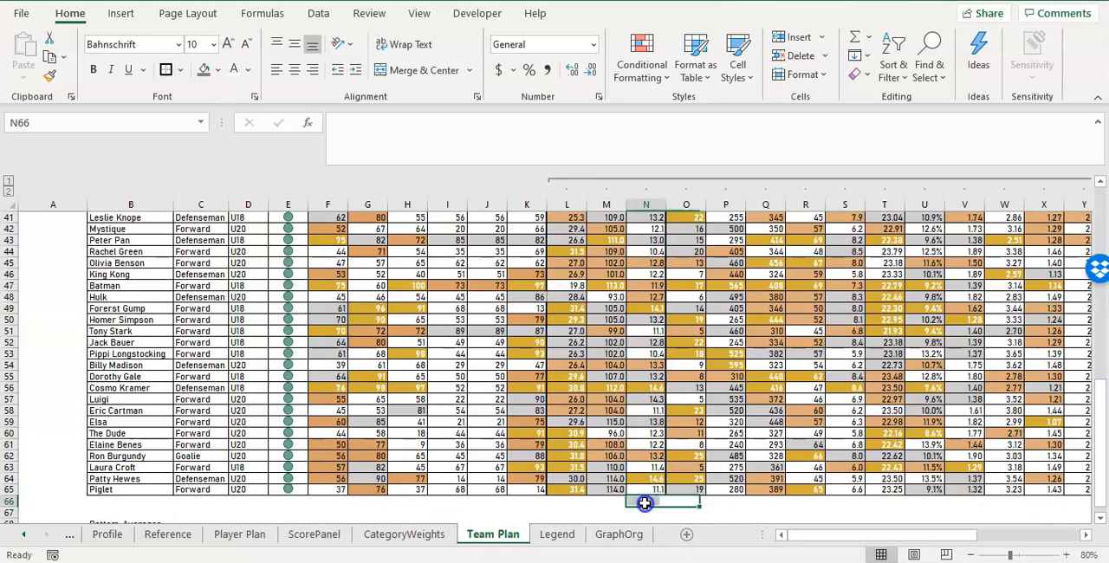
left_click(180, 70)
key("Escape")
left_click(675, 433)
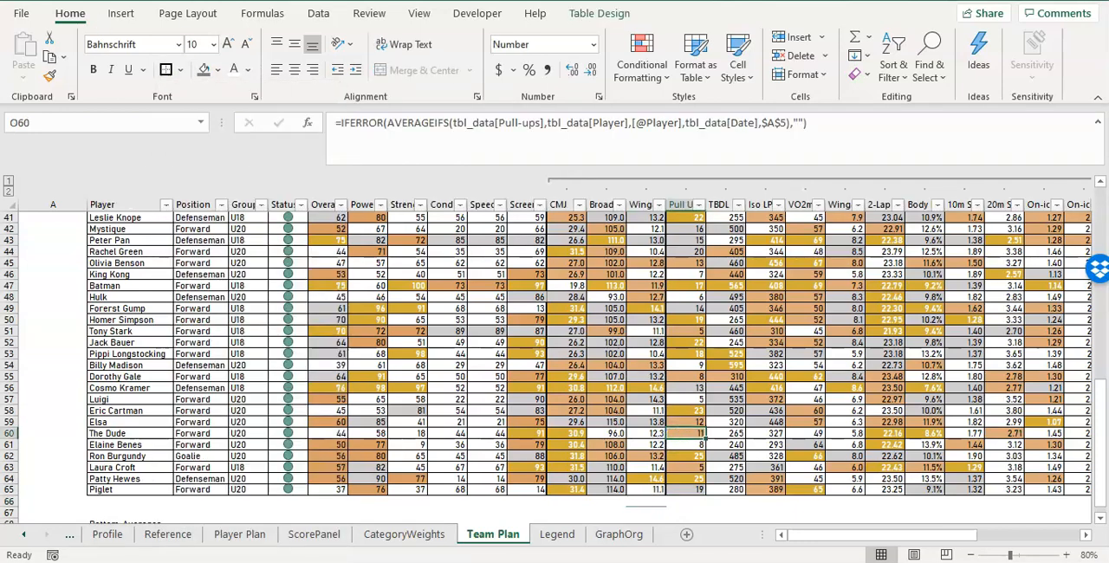
Reselect the power block L2:N65 and reapply the thick outside border around it.
left_click_drag(629, 429, 606, 34)
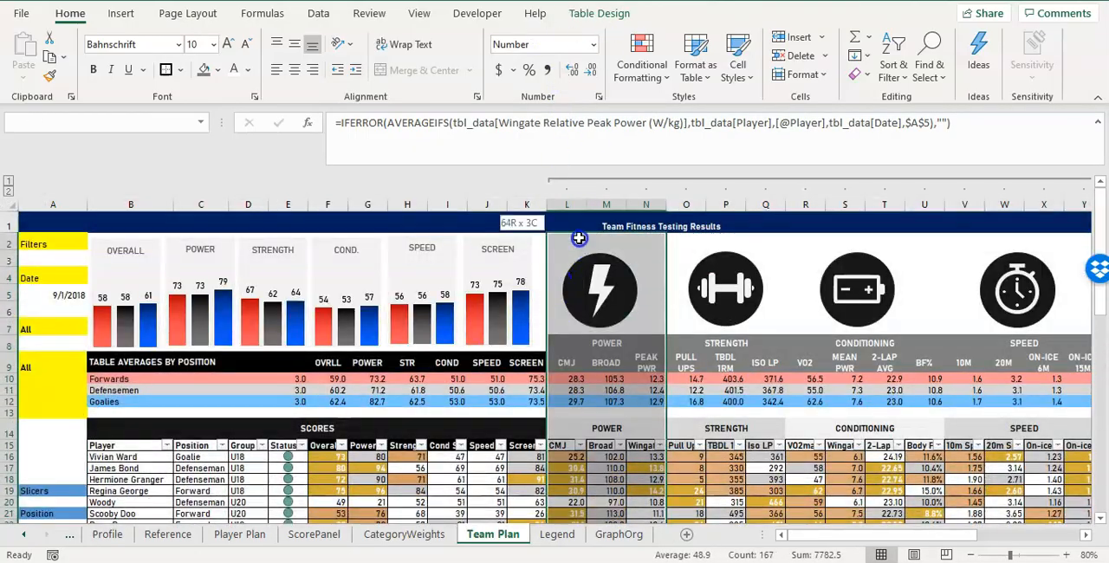
scroll(598, 415, "down", 15)
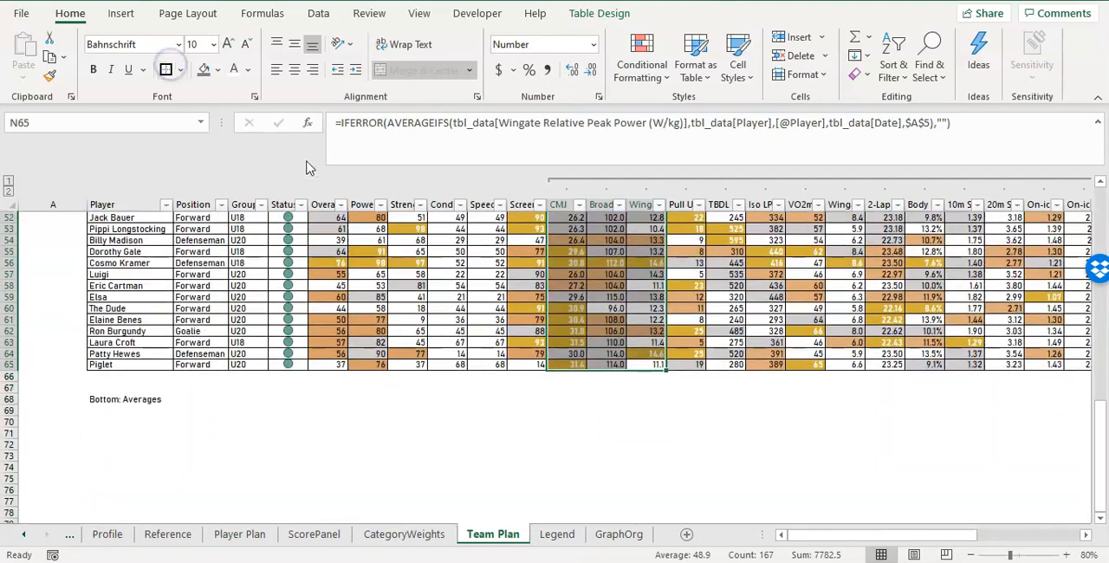
left_click(598, 440)
scroll(667, 394, "up", 7)
scroll(667, 394, "up", 10)
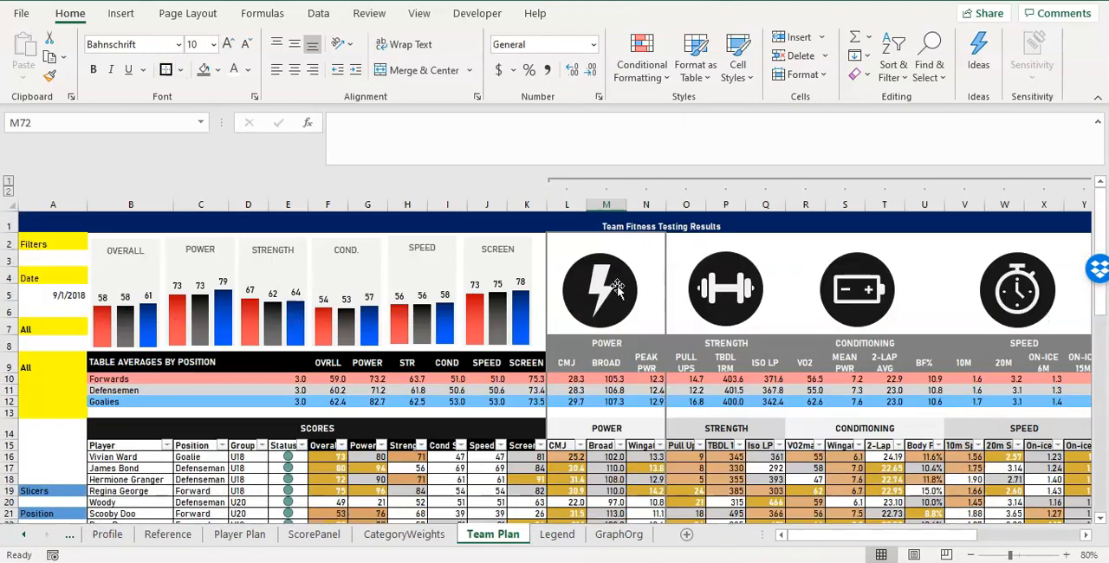
Apply thick outside borders around the strength block O2:Q65 and the conditioning block R2:U65.
left_click_drag(684, 241, 757, 466)
left_click(166, 70)
scroll(844, 274, "up", 15)
left_click_drag(844, 273, 896, 474)
left_click(165, 69)
scroll(213, 95, "up", 14)
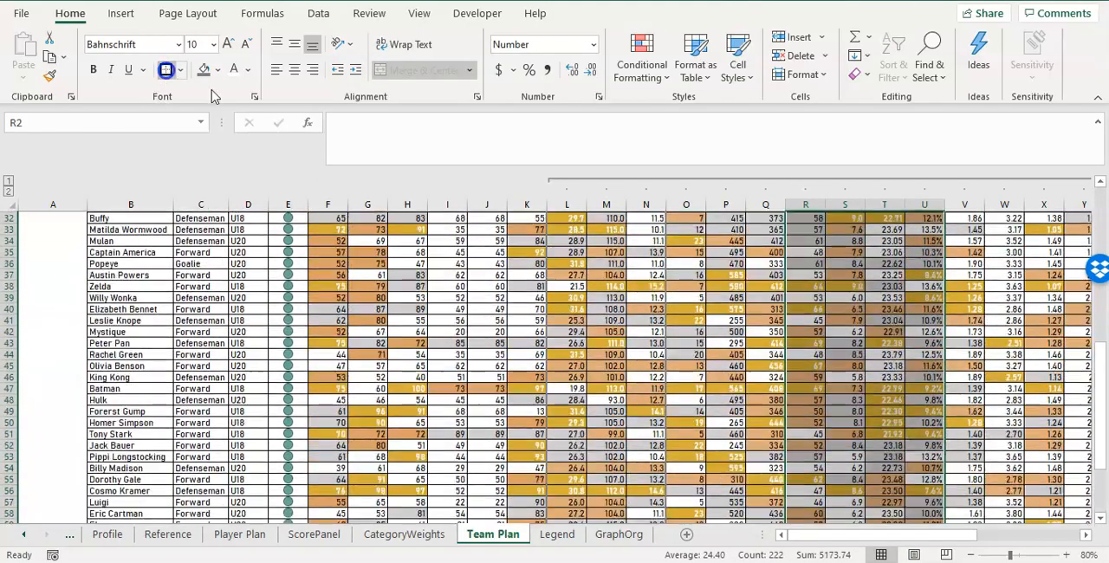
Apply thick outside borders around the speed block V2:Y65 and the screen block Z2:AC65.
left_click_drag(964, 244, 804, 466)
scroll(805, 456, "up", 14)
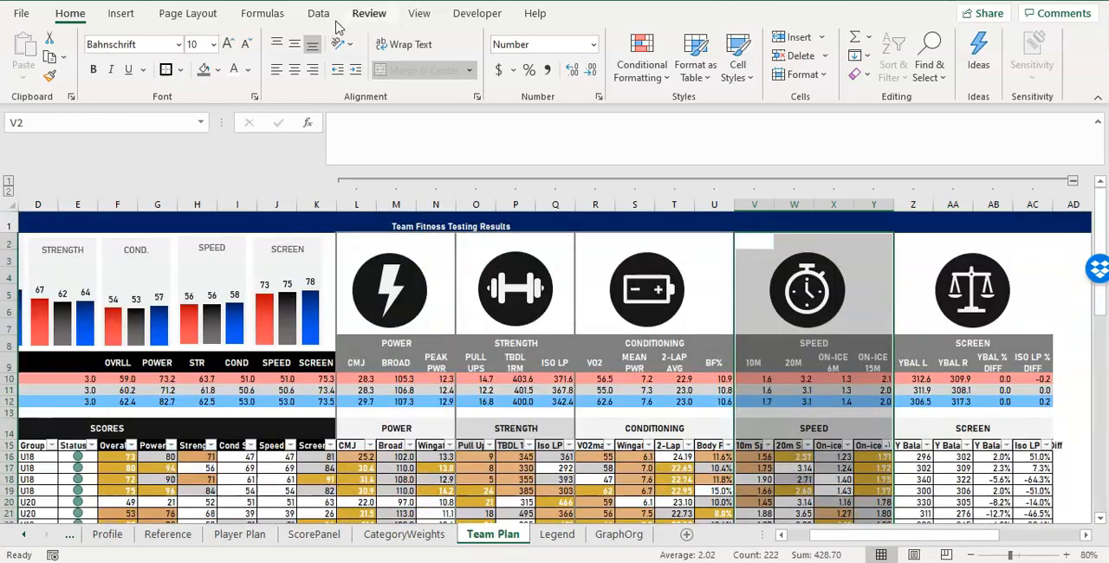
left_click_drag(899, 240, 1027, 475)
left_click(166, 70)
scroll(348, 467, "up", 14)
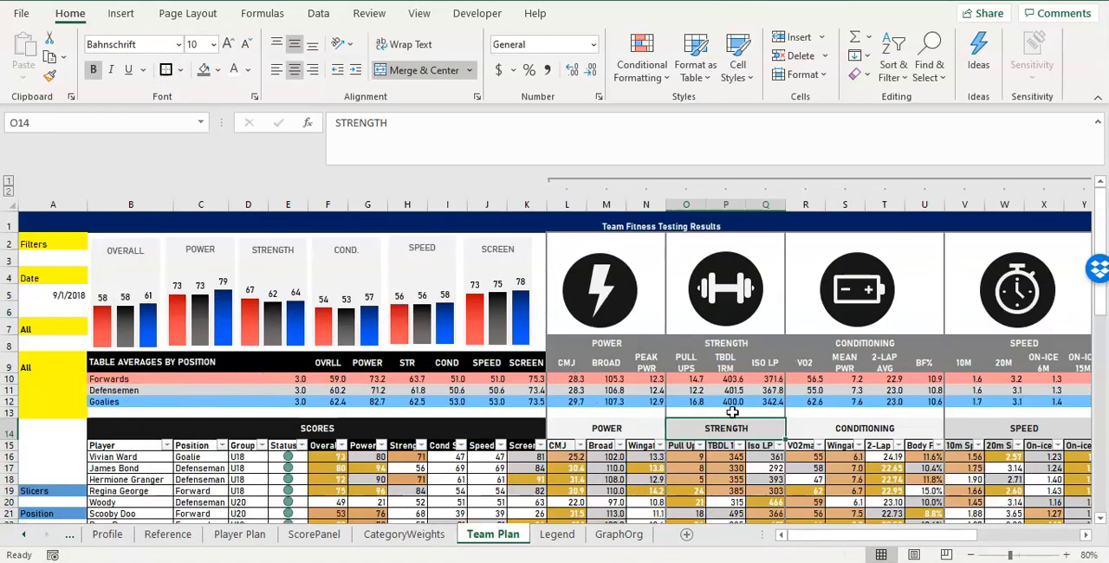
Apply a thick outside border around the scores block from its row 14 heading down through the player rows.
left_click_drag(799, 538, 811, 535)
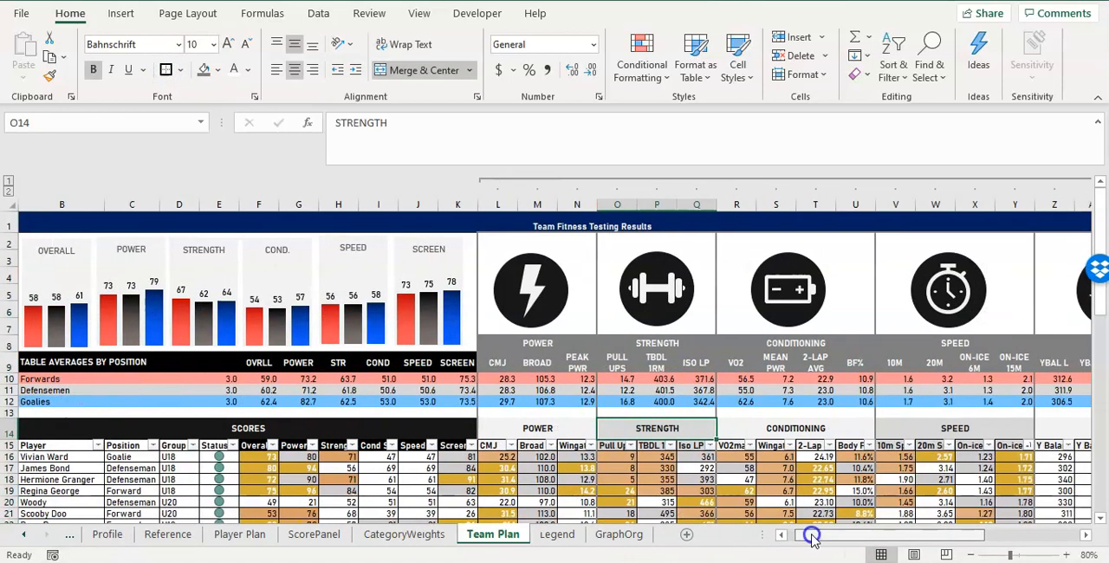
left_click(487, 421)
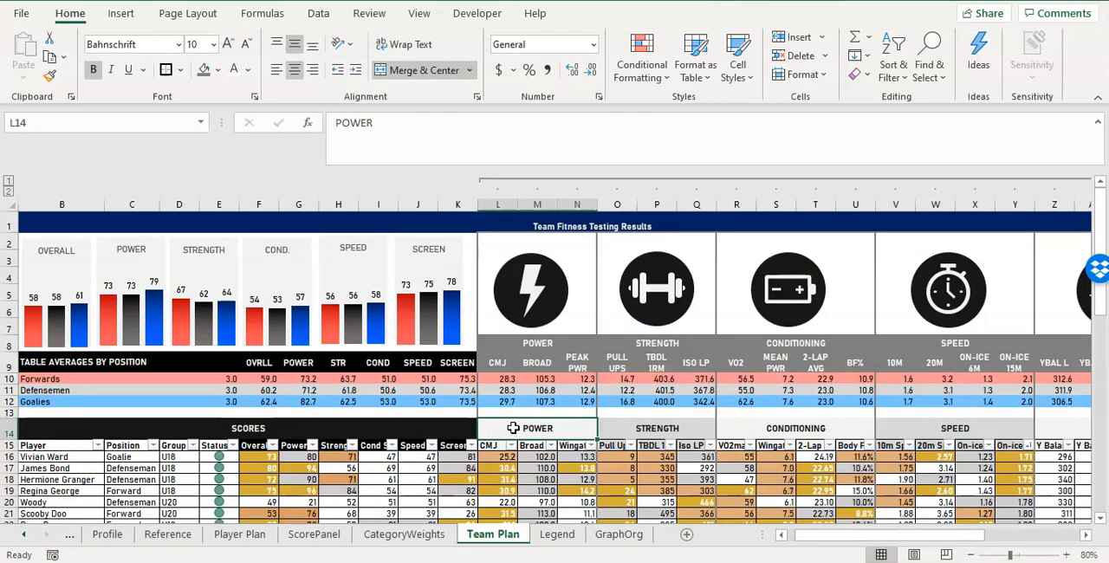
left_click_drag(437, 429, 410, 482)
left_click(164, 69)
Try thick outside borders around the power and strength columns from their row 14 headings down to the last player.
scroll(558, 348, "up", 13)
left_click_drag(524, 374, 503, 497)
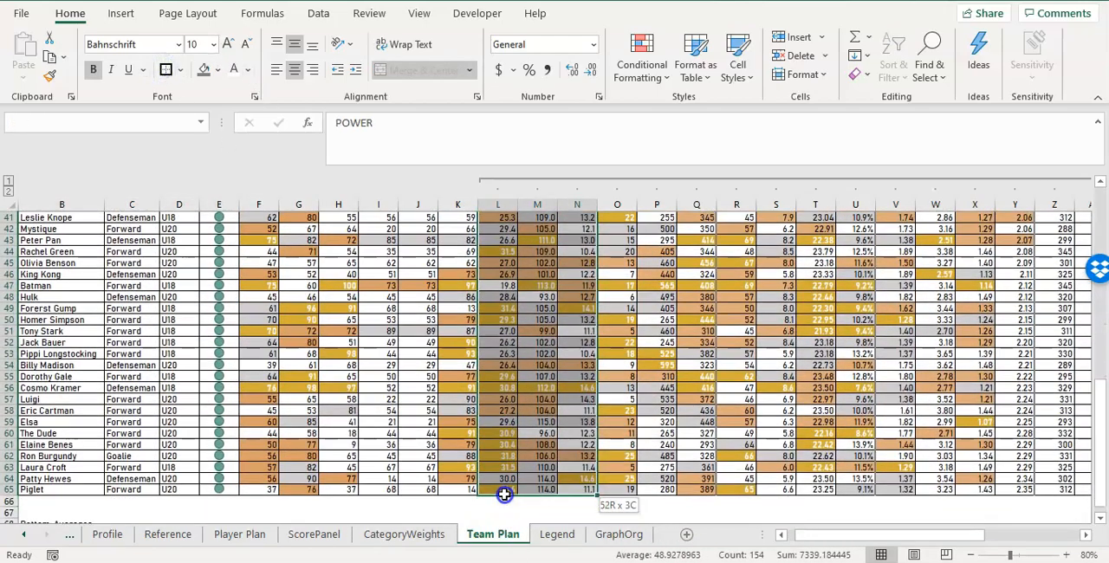
left_click(165, 69)
scroll(703, 338, "up", 12)
left_click_drag(652, 375, 671, 517)
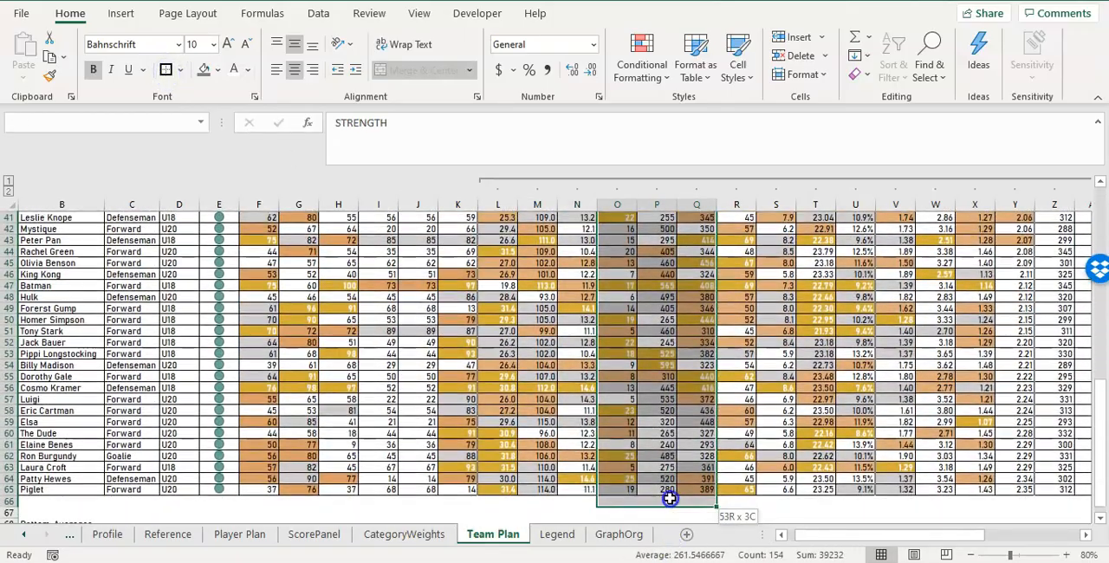
left_click(164, 71)
Try a thick outside border around the conditioning columns R14:U65, continuing with the speed columns from row 14.
scroll(554, 363, "up", 12)
left_click_drag(774, 373, 804, 490)
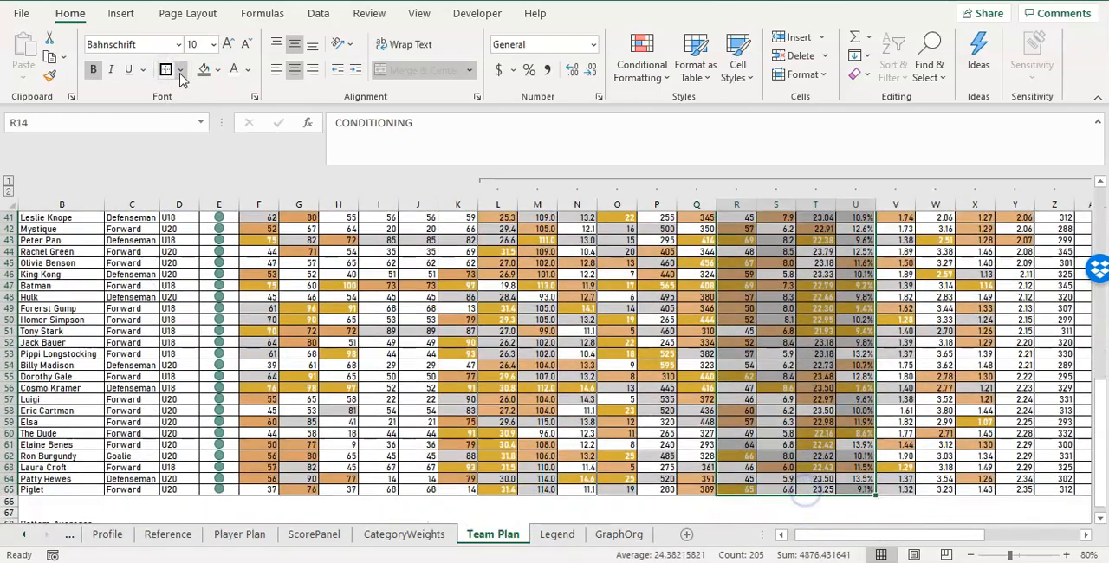
scroll(780, 389, "up", 12)
left_click_drag(904, 368, 996, 377)
left_click(617, 310)
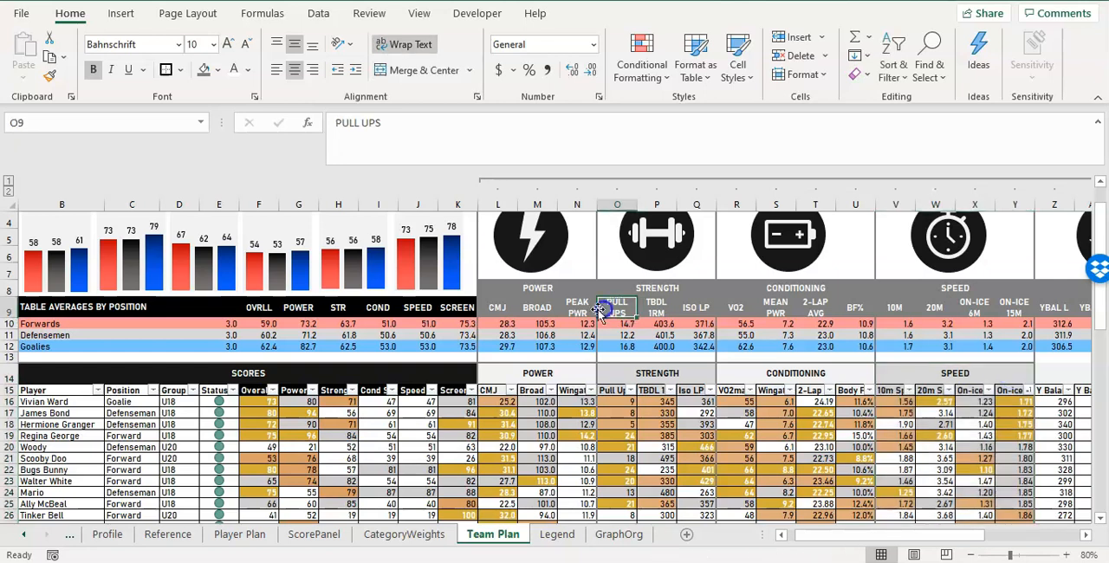
left_click(673, 355)
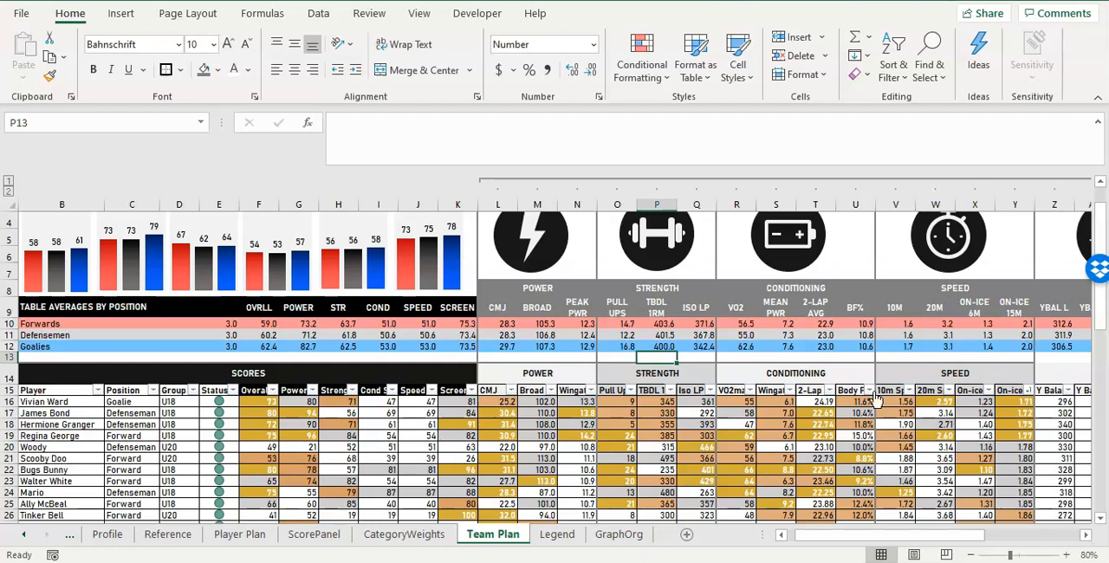
Undo the latest border changes back to the power columns L14:N65.
key("ctrl+z")
key("ctrl+z")
key("ctrl+z")
key("ctrl+z")
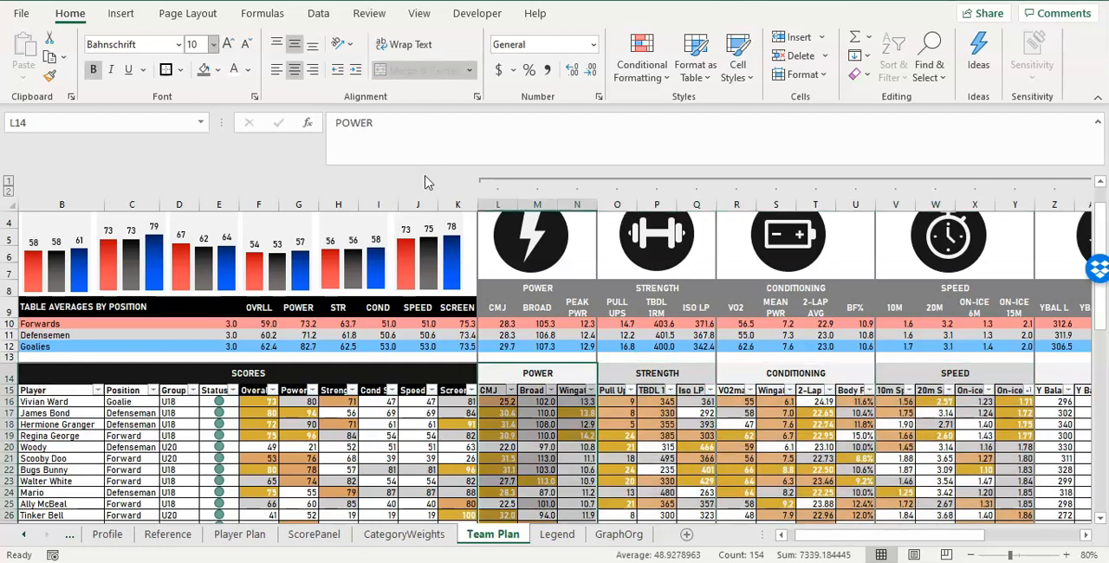
Fill the averages table's row 9 test headings, F9:AC9, with dark grey.
left_click(582, 292)
scroll(567, 302, "up", 1)
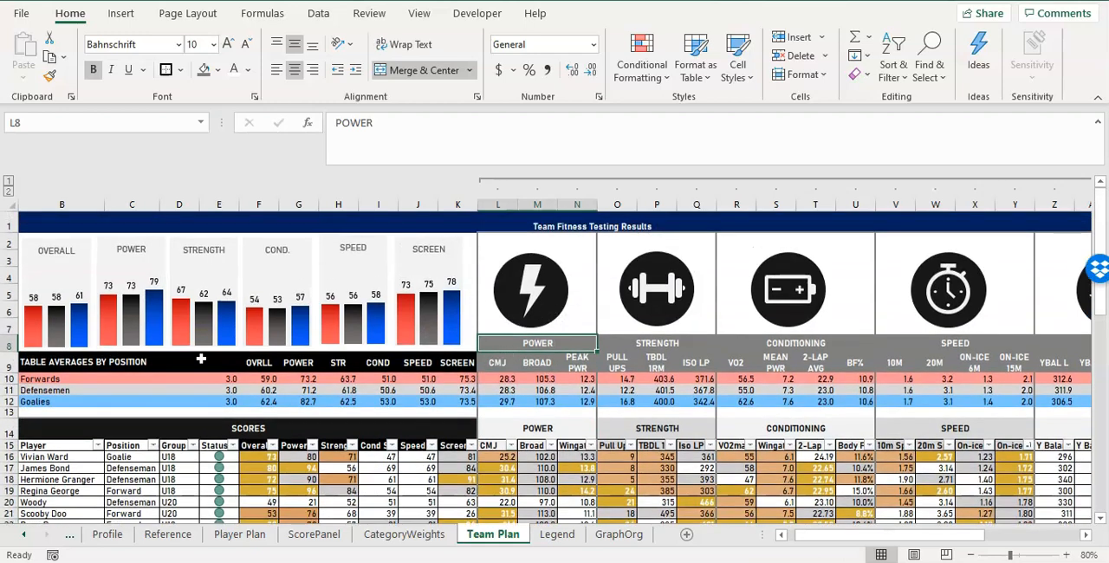
left_click_drag(247, 362, 986, 365)
left_click(217, 69)
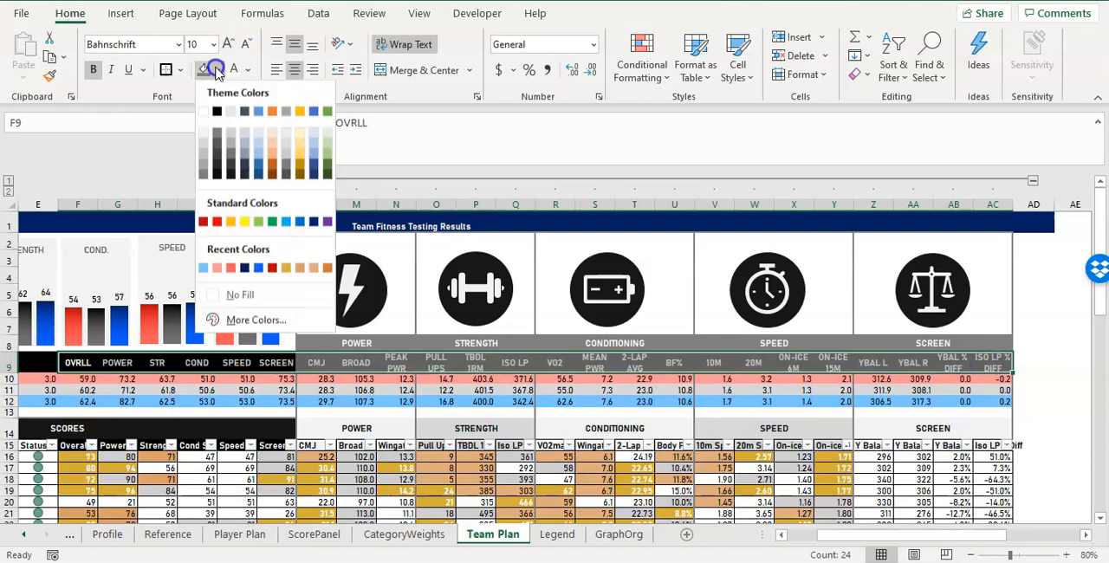
left_click(231, 165)
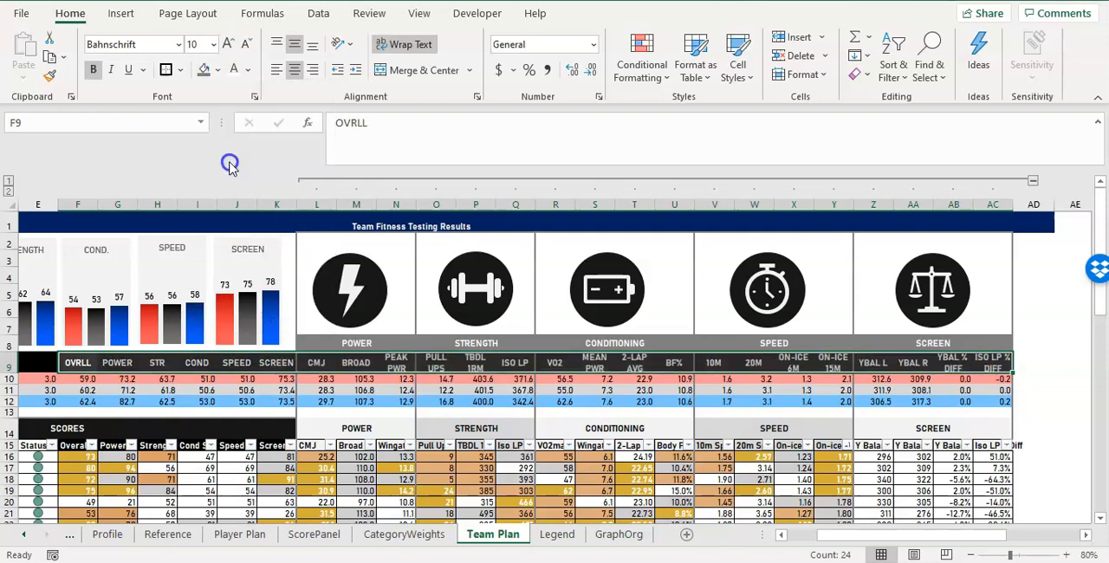
left_click(217, 69)
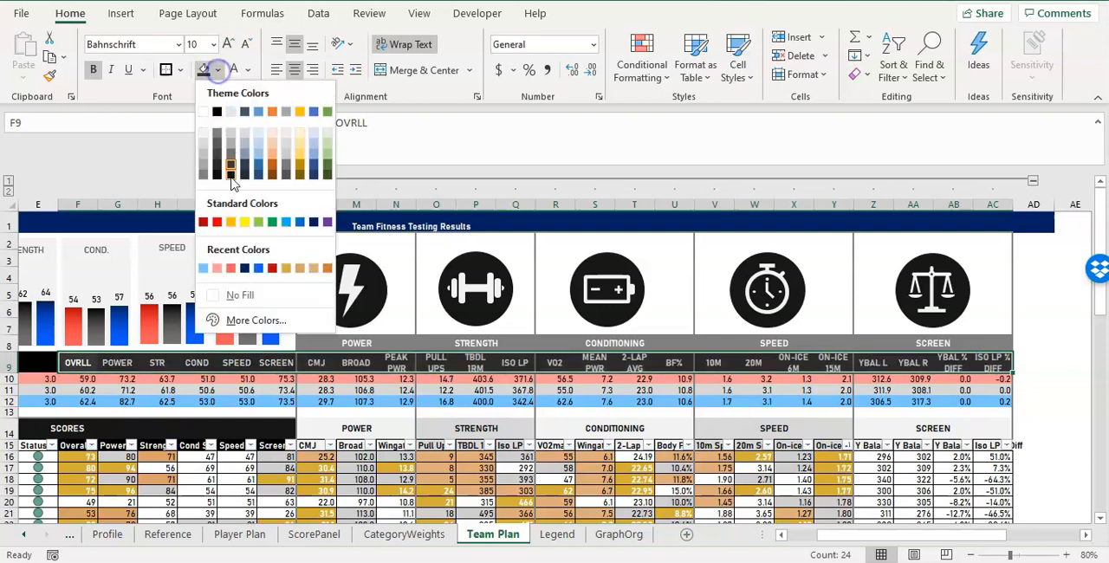
left_click(219, 167)
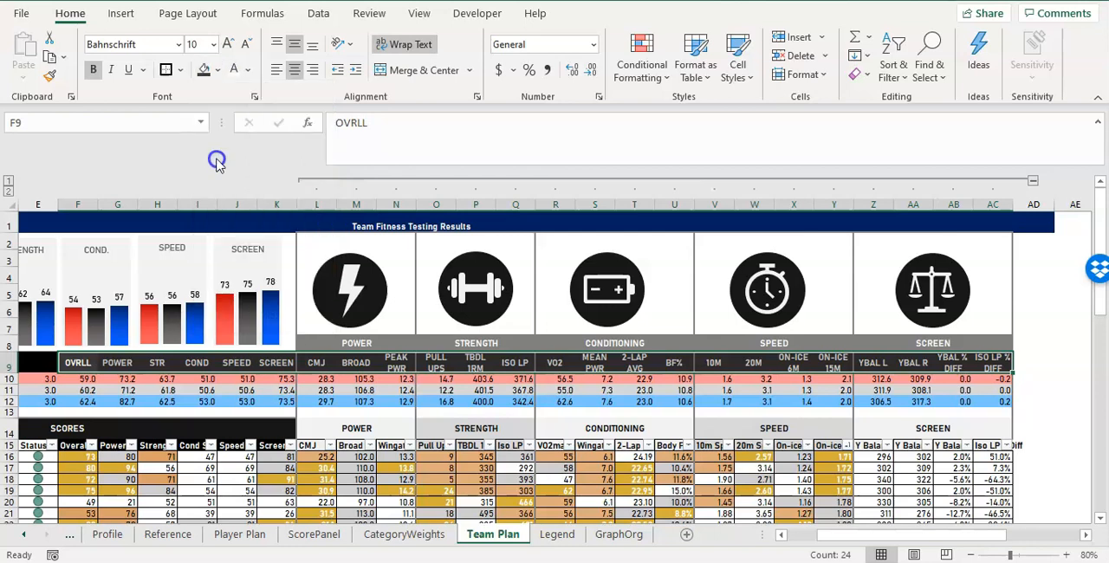
Fill the row 8 category headings from POWER to SCREEN, L8:AC8, with the near-black shade.
left_click(330, 328)
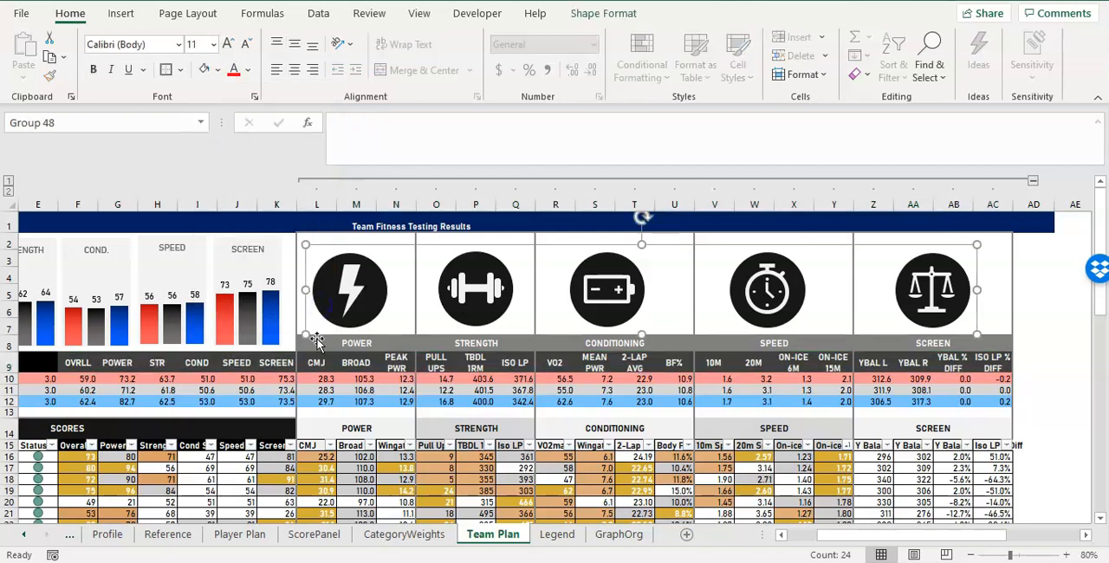
left_click_drag(317, 344, 980, 346)
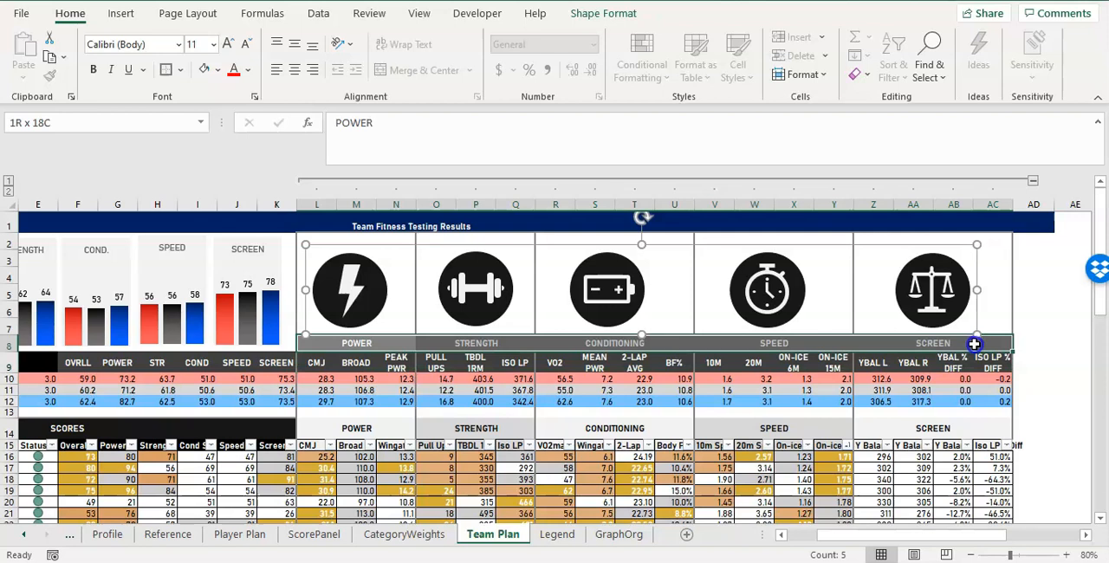
left_click(217, 70)
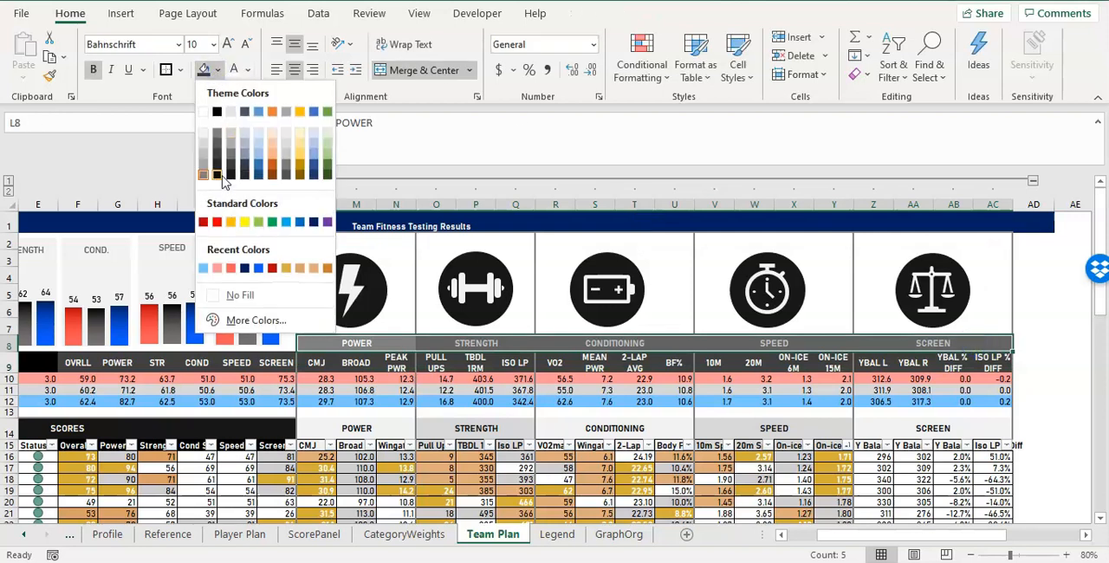
left_click(217, 175)
left_click(400, 410)
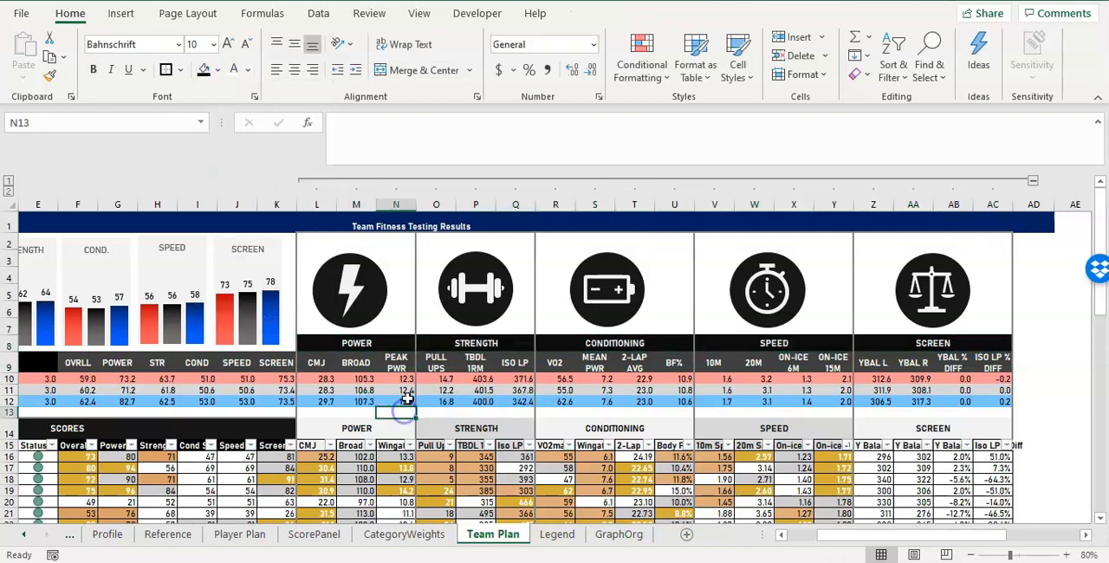
Examine the size and cell-placement properties of the grouped category icons in Format Shape.
left_click(377, 277)
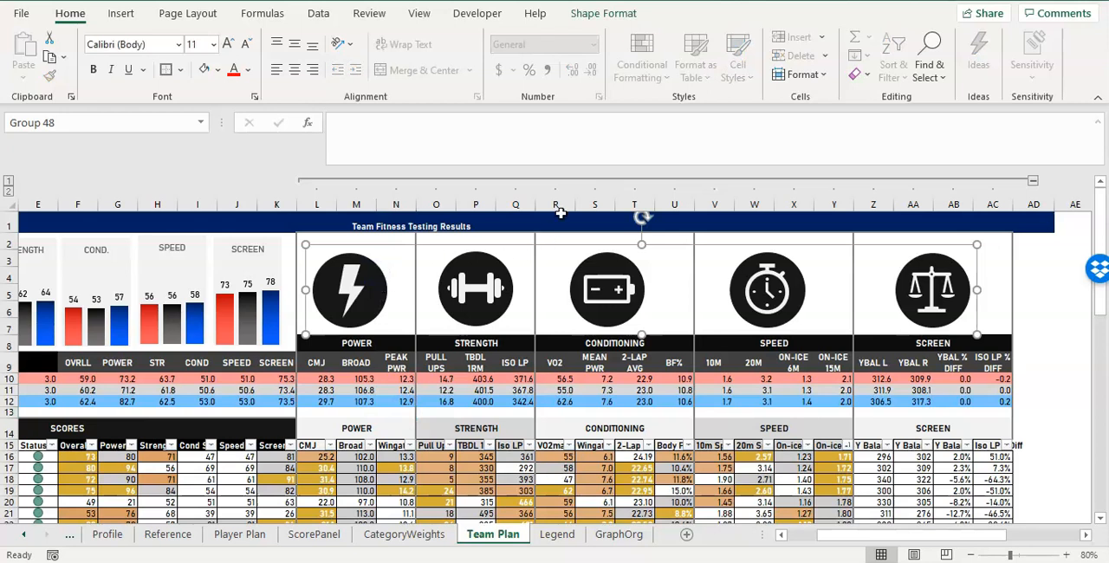
left_click(597, 15)
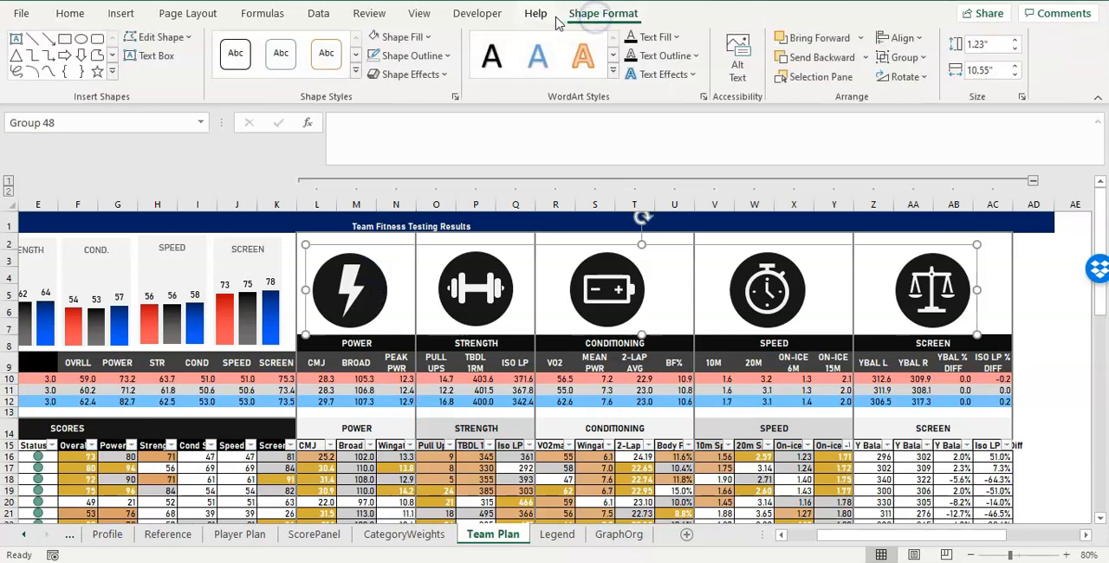
left_click(65, 14)
left_click(582, 13)
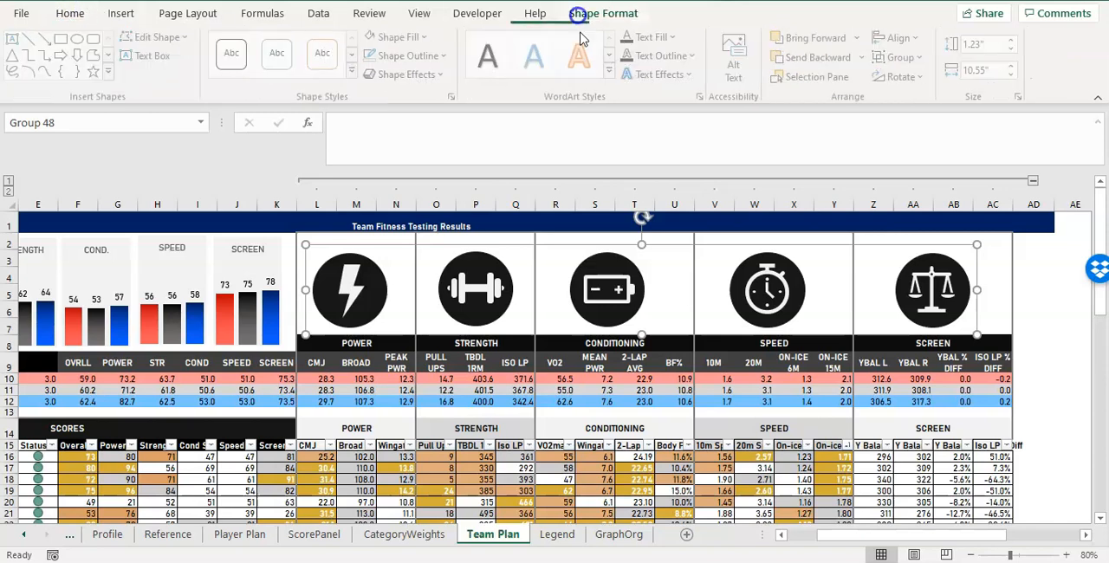
right_click(683, 247)
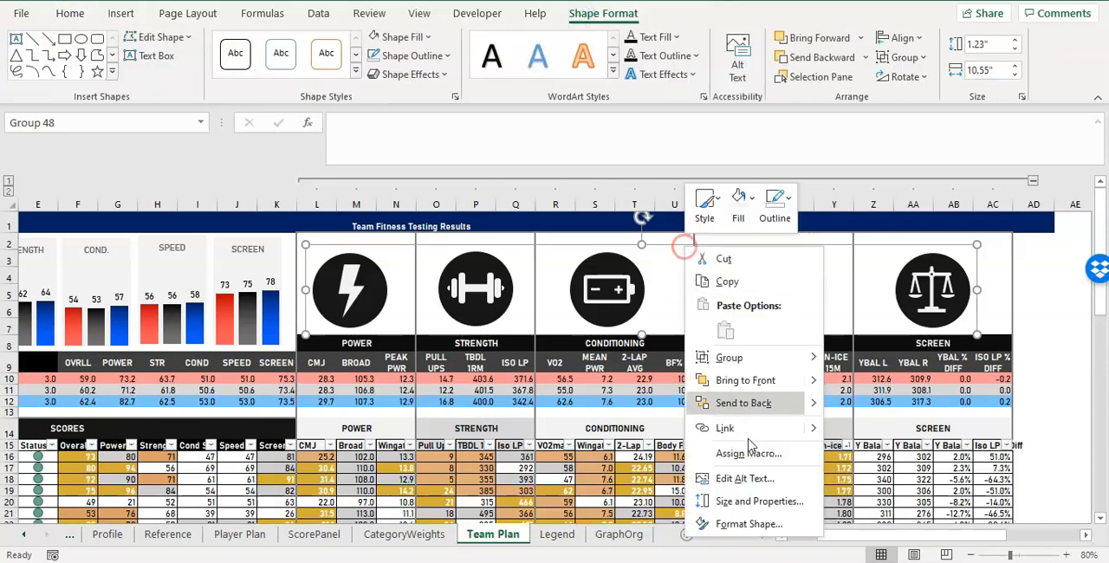
left_click(755, 524)
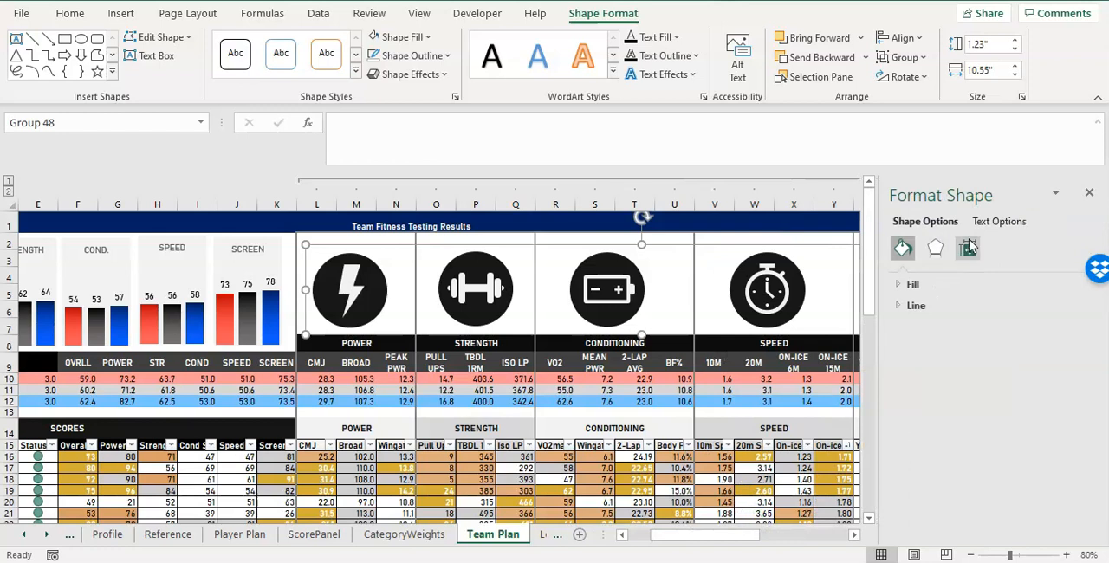
left_click(968, 248)
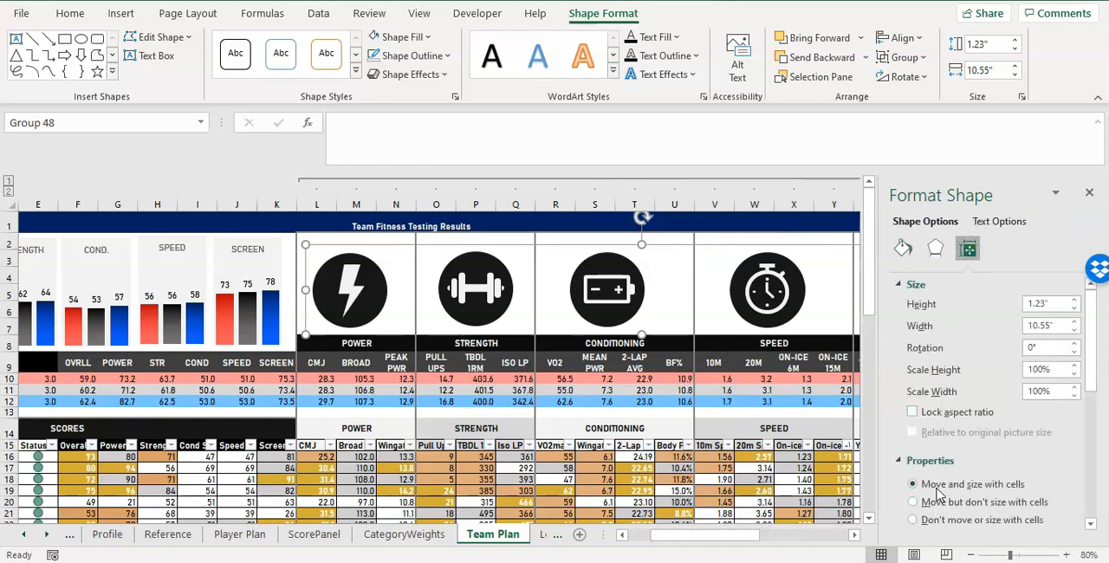
left_click(1091, 195)
Move the grouped category icons slightly up and to the right, and select the dumbbell shape within the group.
left_click_drag(873, 248, 877, 244)
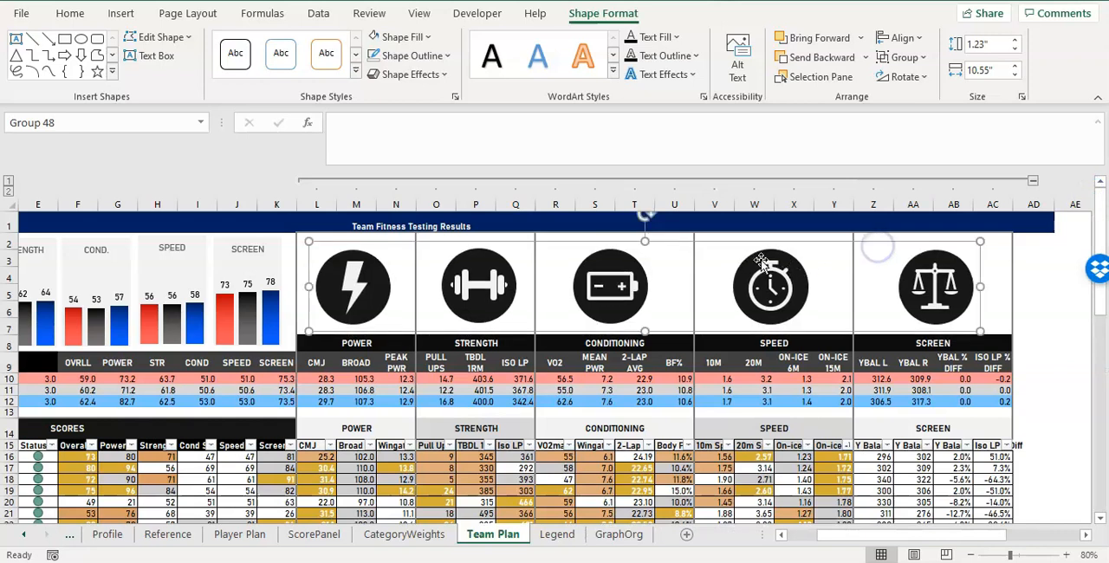
left_click(492, 279)
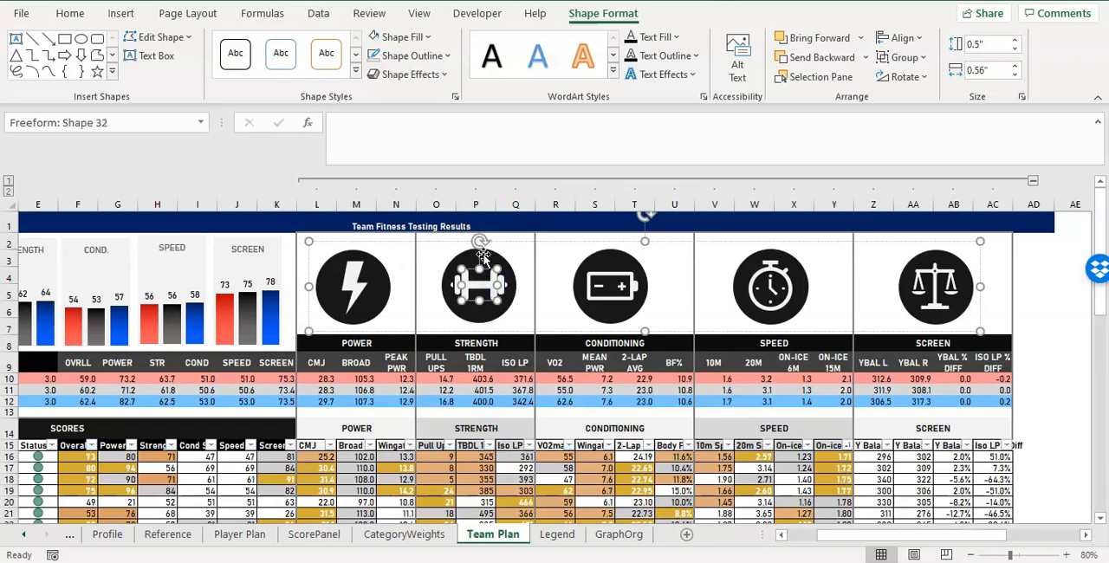
Ungroup the category icons above the POWER to SCREEN headings into separate shapes.
left_click(562, 243)
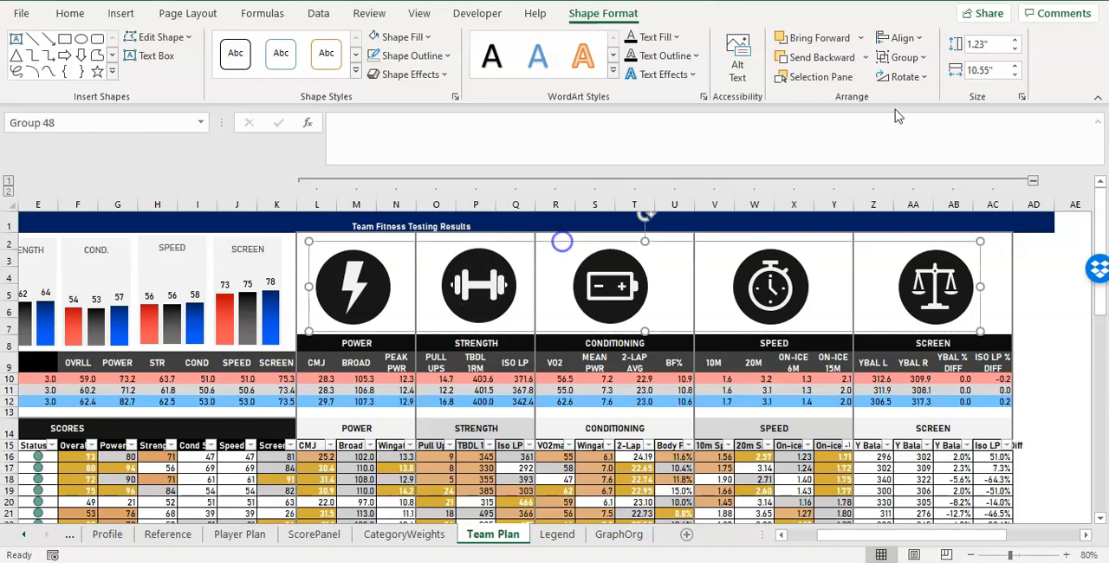
left_click(905, 58)
left_click(923, 120)
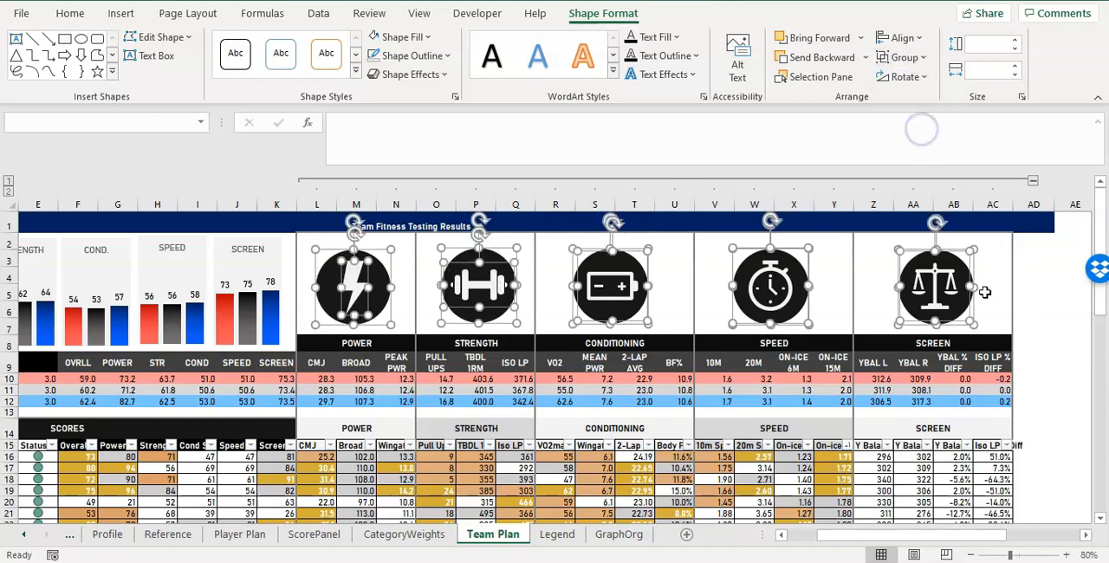
left_click(981, 243)
Shift the scales icon slightly up and left in the SCREEN block, and nudge the stopwatch icon slightly up in the SPEED block.
left_click(953, 264)
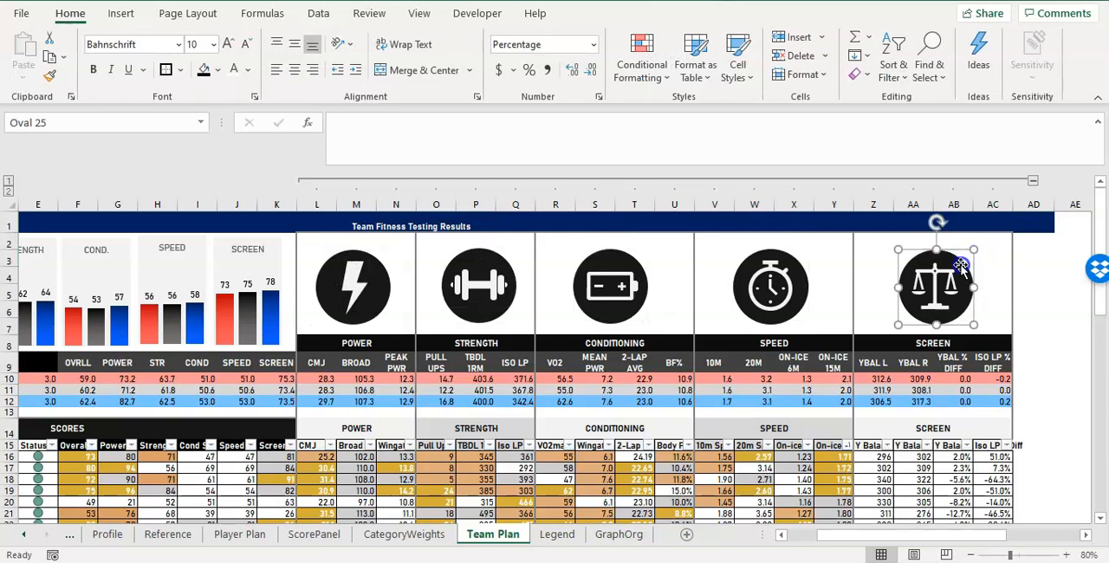
left_click_drag(953, 275, 948, 273)
left_click(791, 274)
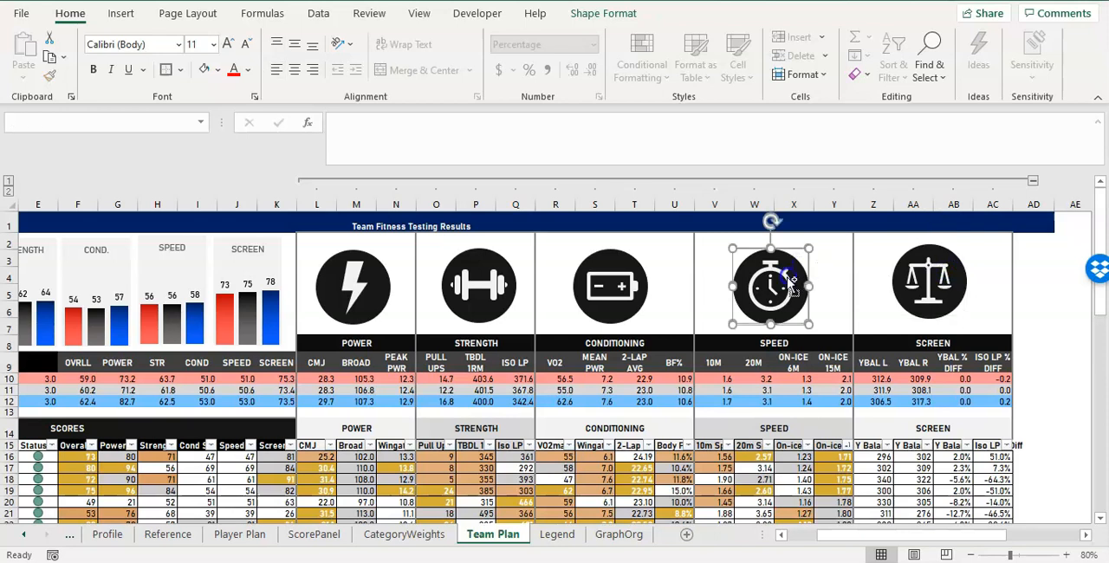
left_click_drag(773, 280, 775, 274)
left_click(631, 275)
left_click_drag(615, 286, 615, 286)
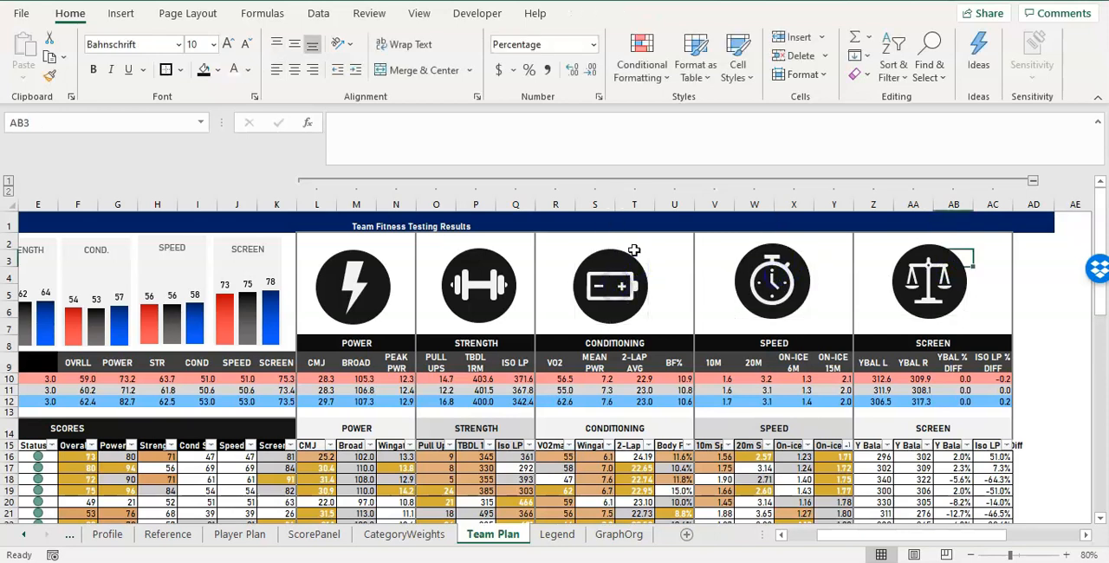
Reposition the battery, dumbbell and lightning icons slightly higher, centering each within its CONDITIONING, STRENGTH or POWER block.
left_click(633, 257)
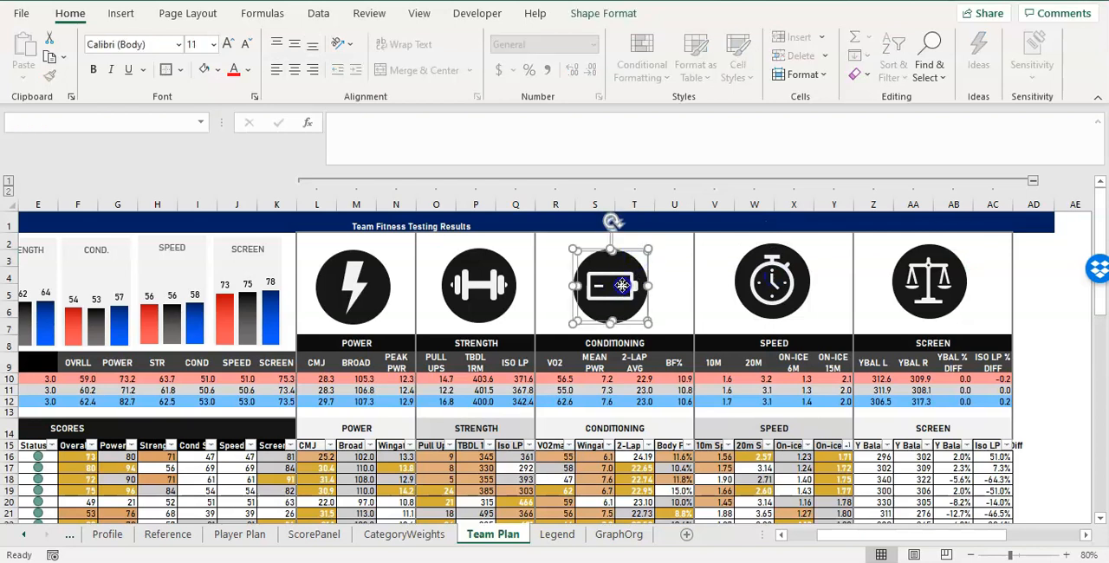
left_click_drag(622, 293, 619, 289)
left_click_drag(513, 285, 481, 284)
left_click(543, 285)
left_click(381, 284)
left_click(356, 283, "shift")
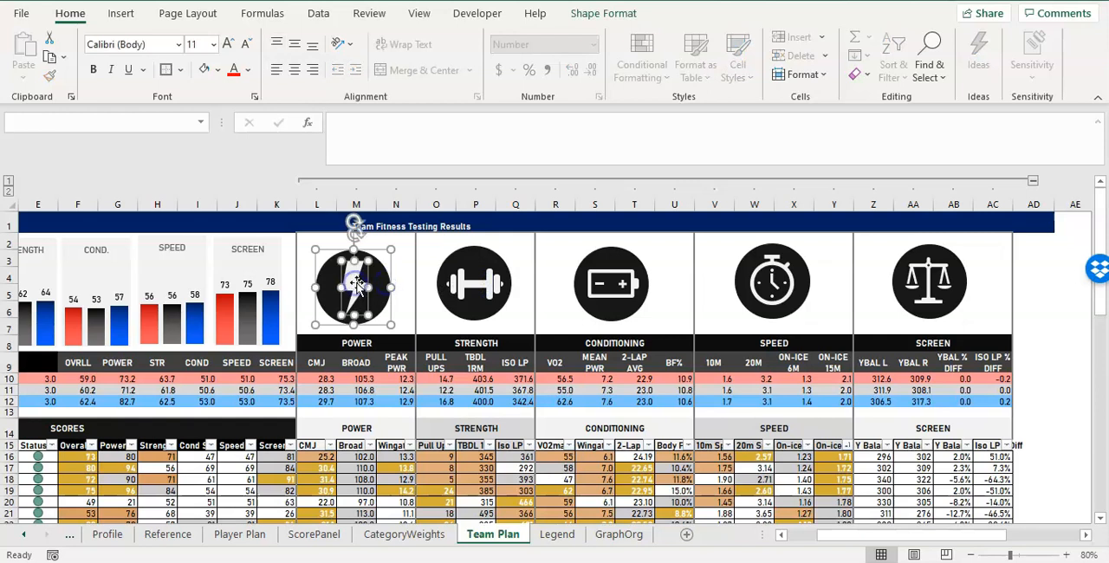
left_click_drag(356, 283, 356, 277)
left_click(552, 324)
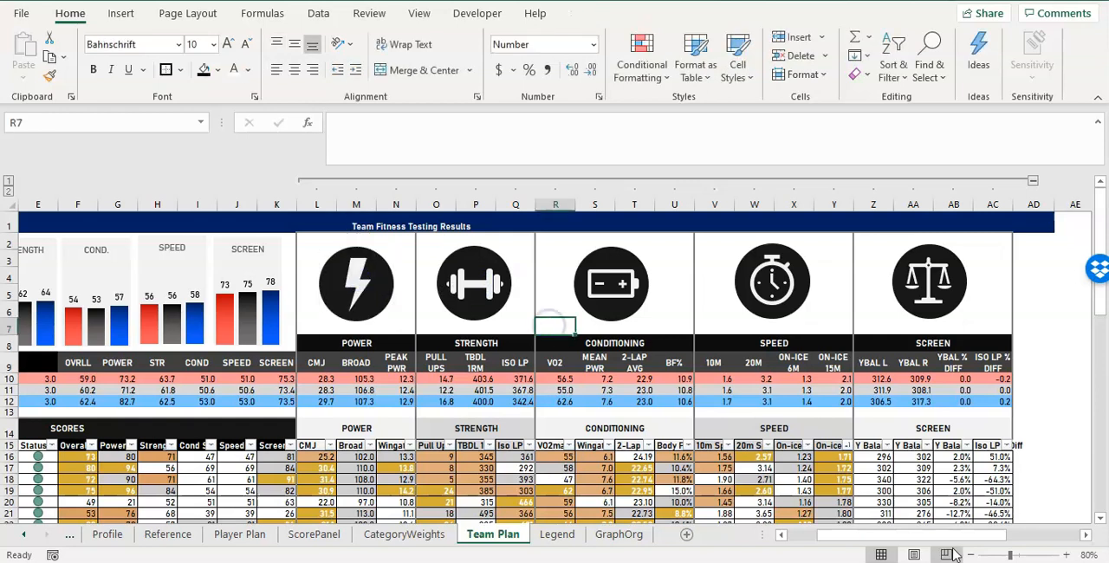
Middle-align the row 1 title vertically and change its text to "FITNESS TESTING RESULTS: TEAM OVERVIEW".
left_click_drag(933, 540, 901, 537)
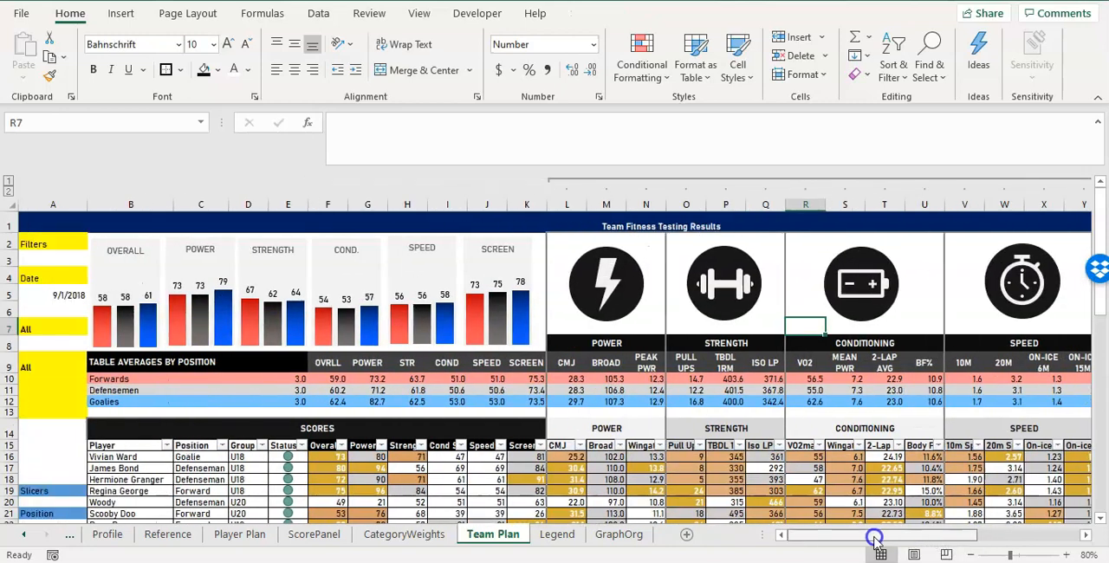
key("ctrl+Home")
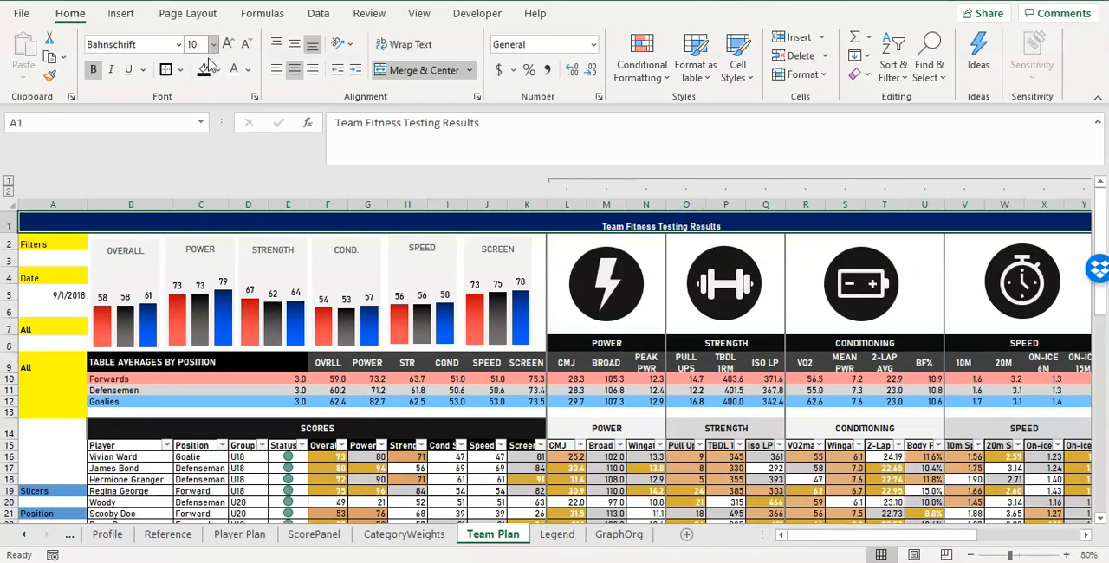
left_click(294, 43)
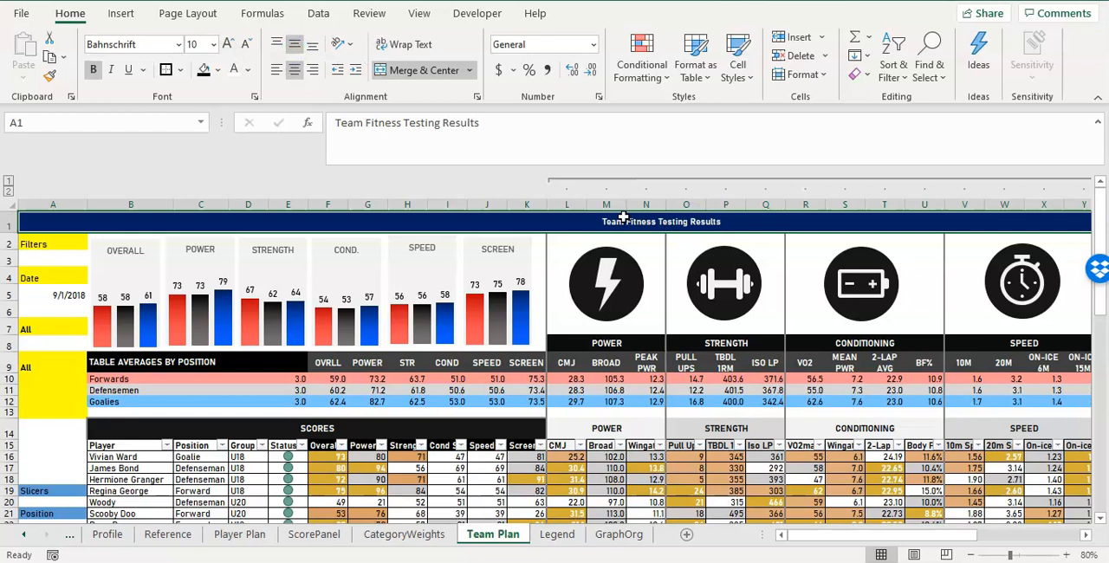
type("filters")
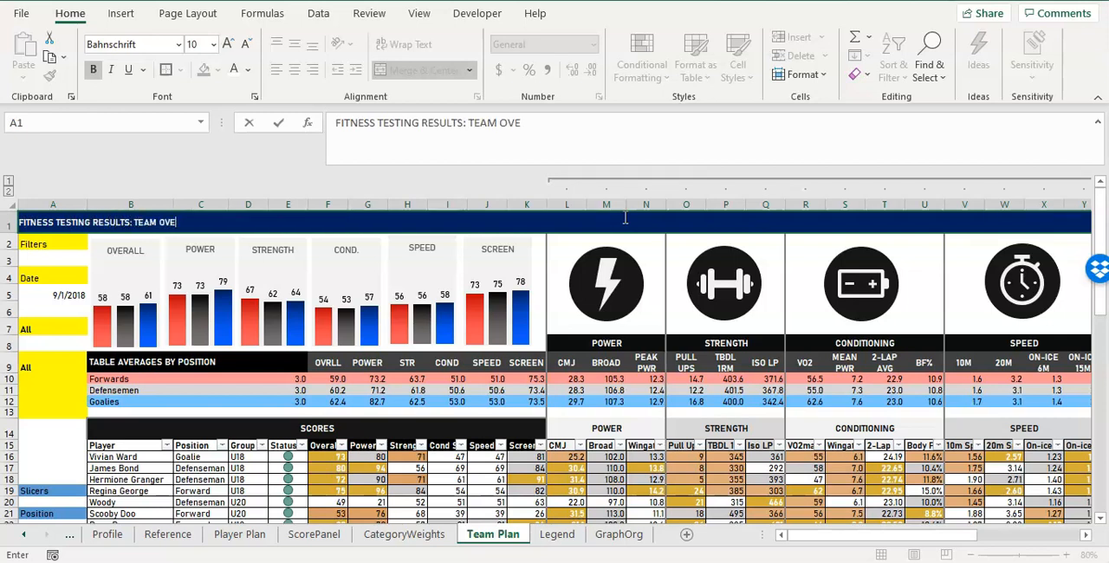
type("W")
key("Return")
Set the row 1 title's font size to 14.
left_click(623, 218)
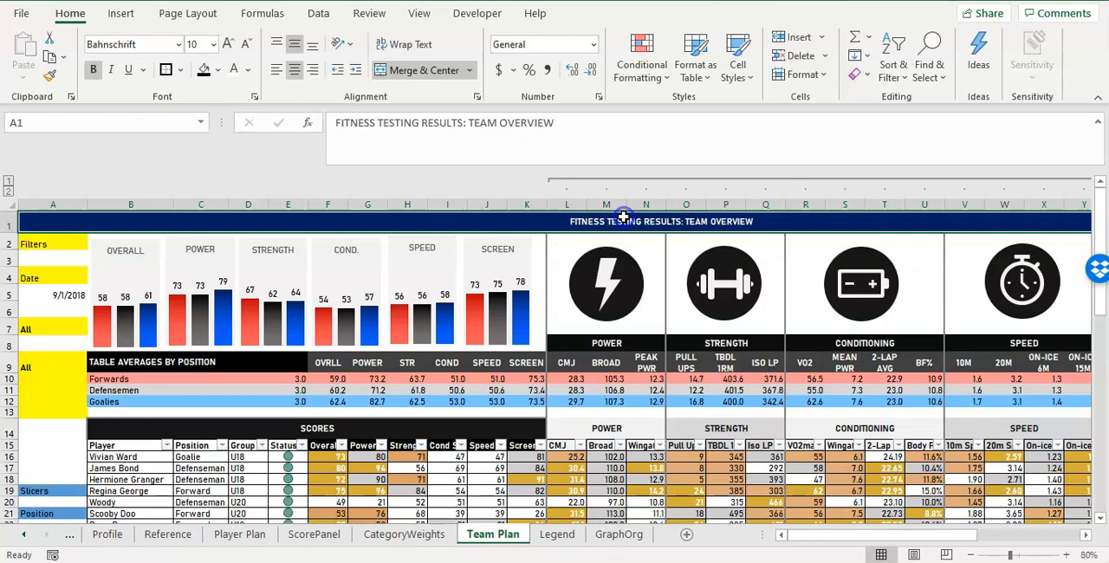
type("14")
key("Return")
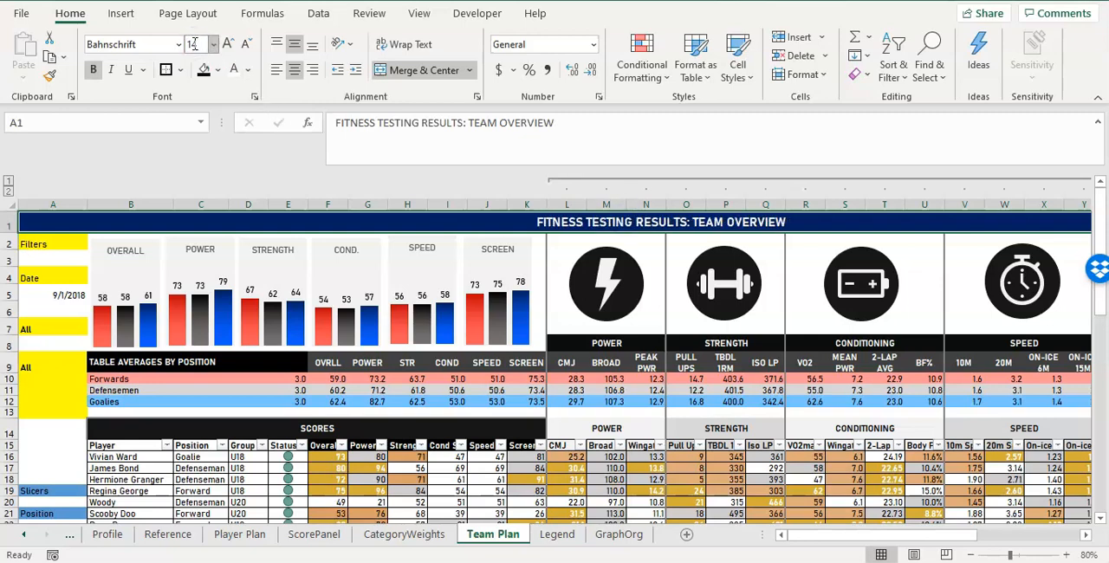
Collapse the grouped test-result columns L:AC, briefly expanding them to check the outline toggle.
left_click_drag(815, 536, 837, 535)
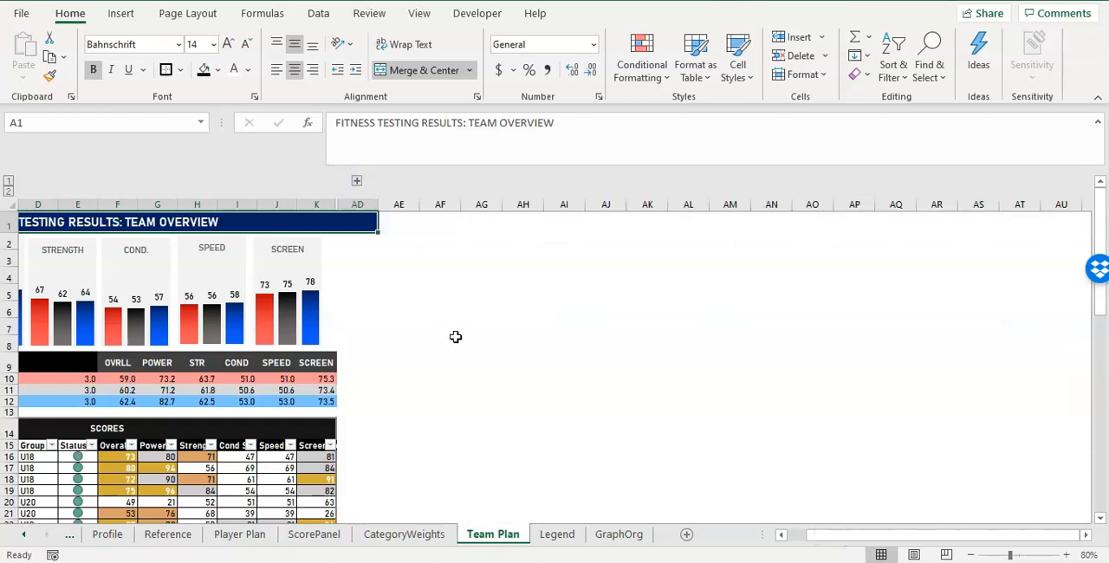
left_click(470, 348)
left_click_drag(819, 536, 783, 534)
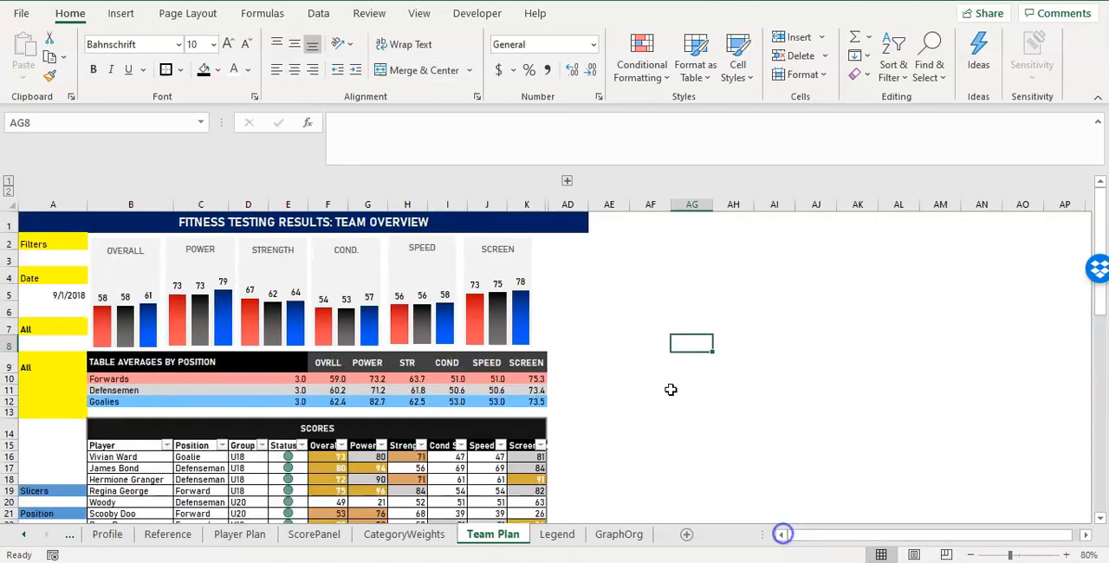
left_click(566, 184)
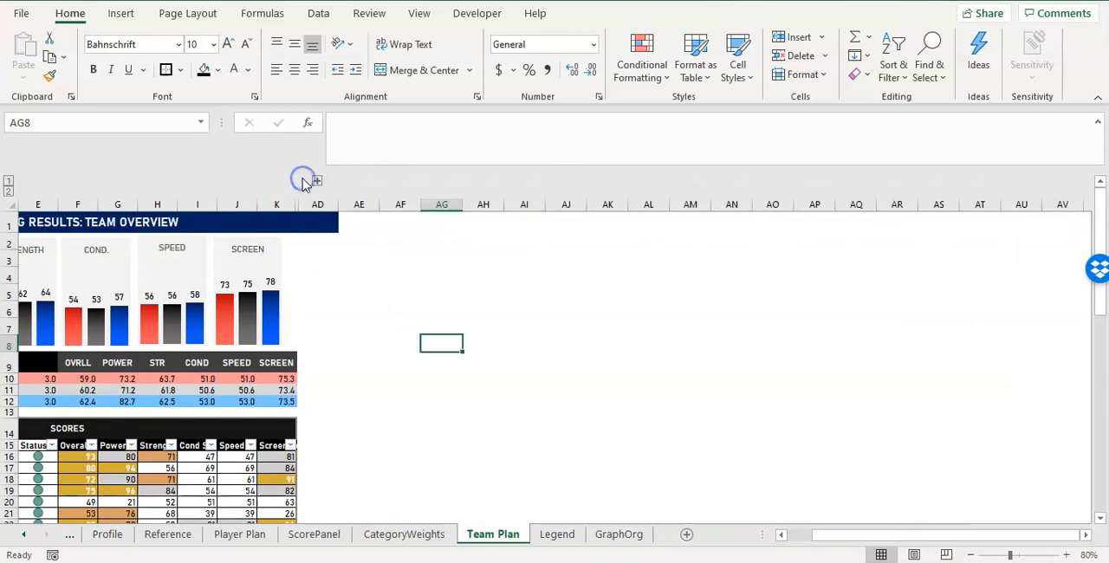
left_click_drag(832, 532, 626, 525)
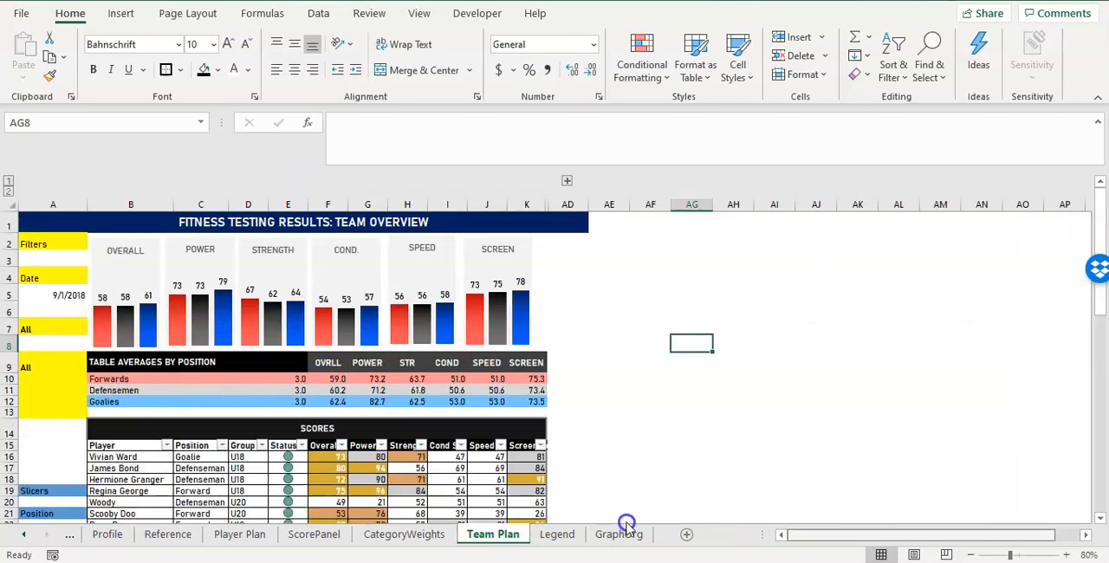
Delete the leftover "Bottom: Averages" note from cell B68 below the player table.
scroll(616, 519, "down", 12)
scroll(312, 407, "down", 4)
left_click(131, 434)
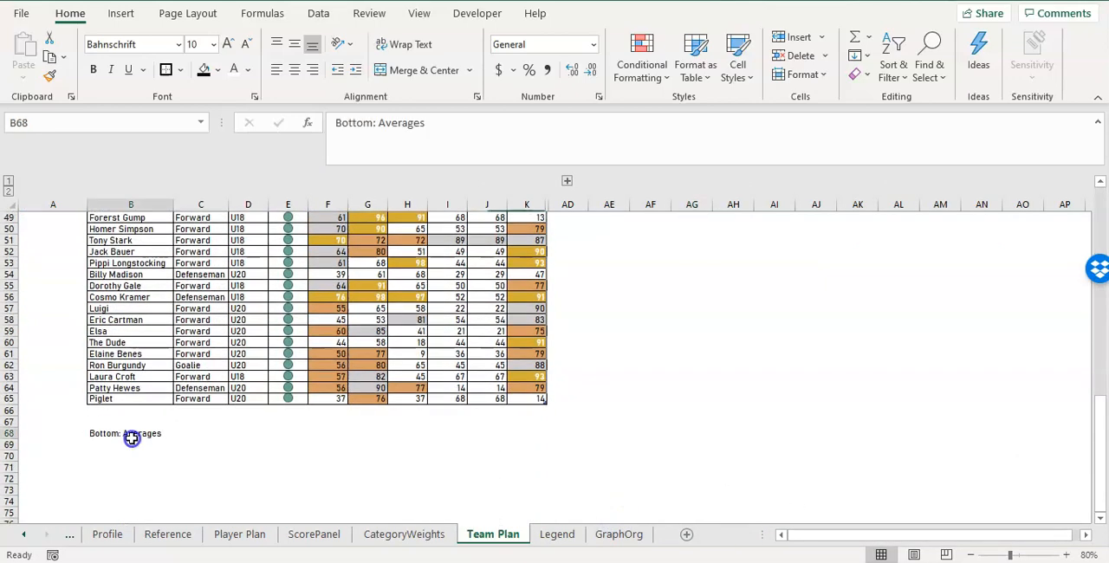
key("BackSpace")
key("Return")
scroll(134, 440, "up", 16)
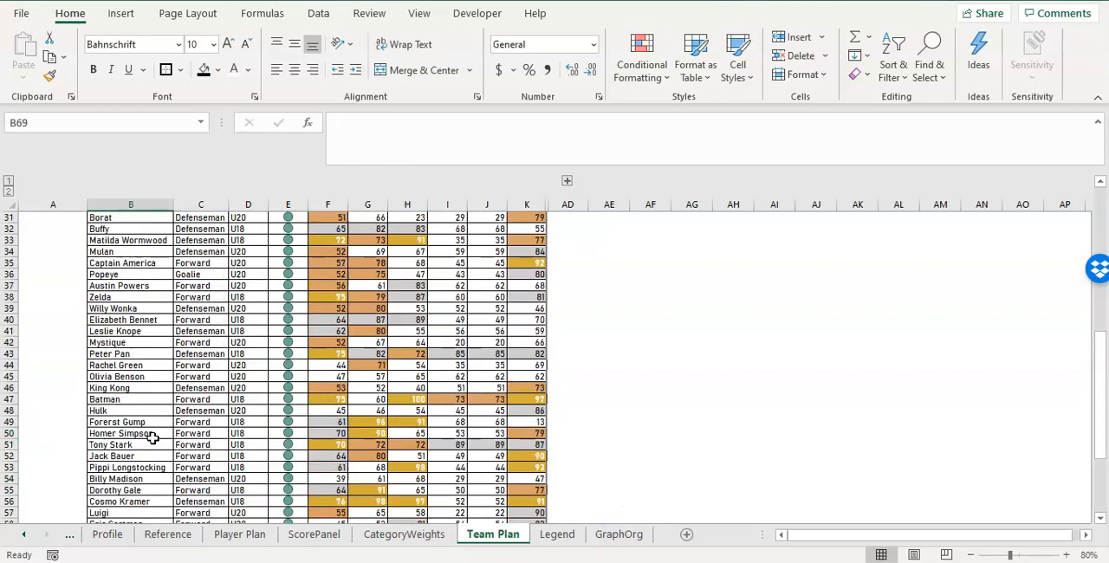
left_click_drag(331, 382, 394, 429)
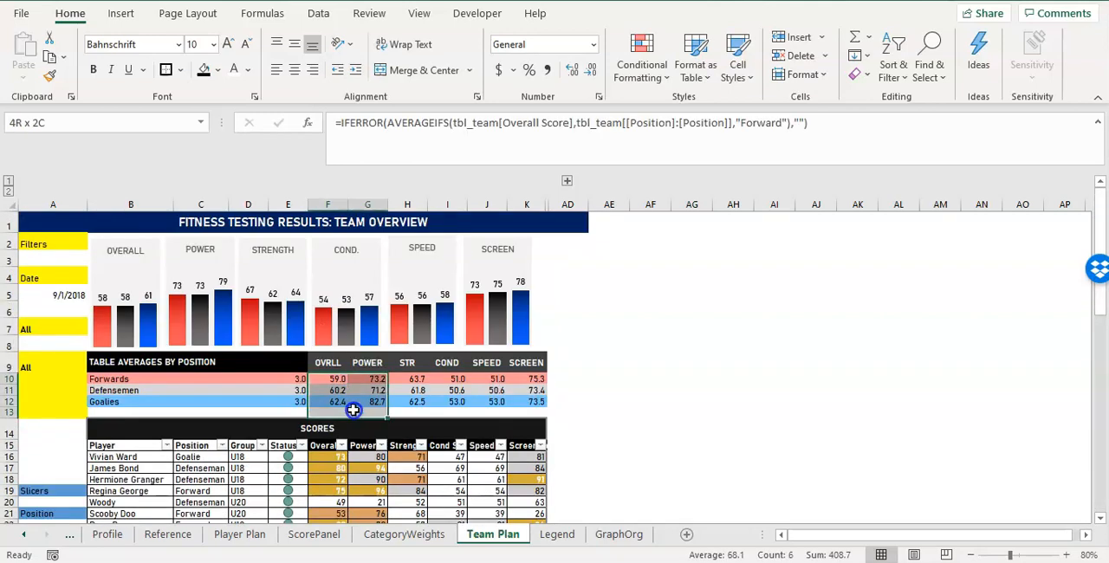
left_click(447, 390)
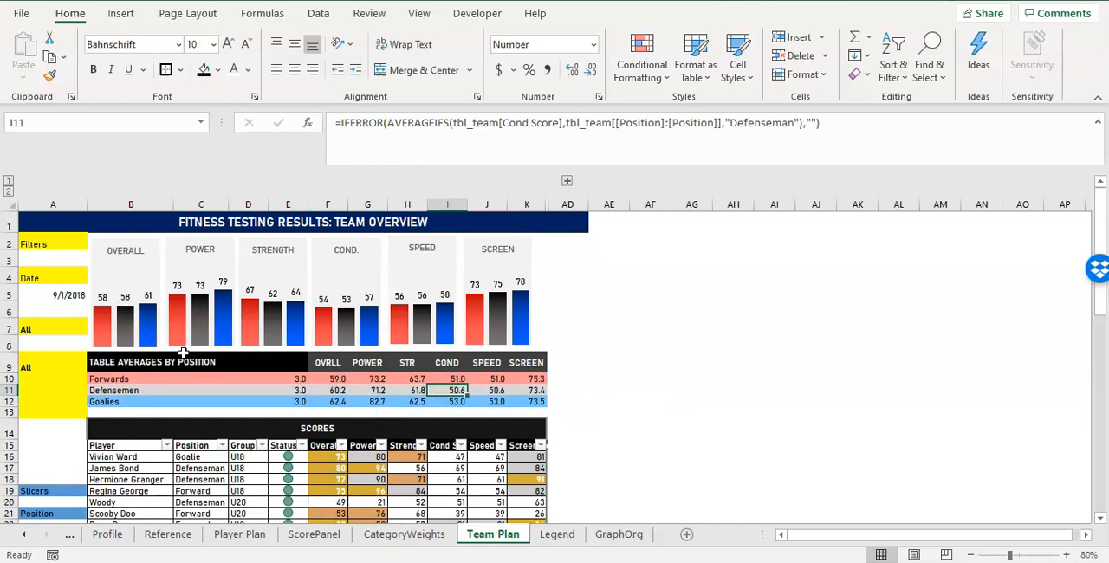
scroll(198, 373, "down", 3)
scroll(198, 388, "up", 3)
Insert three new columns between the filter column A and the Player column.
left_click(119, 204)
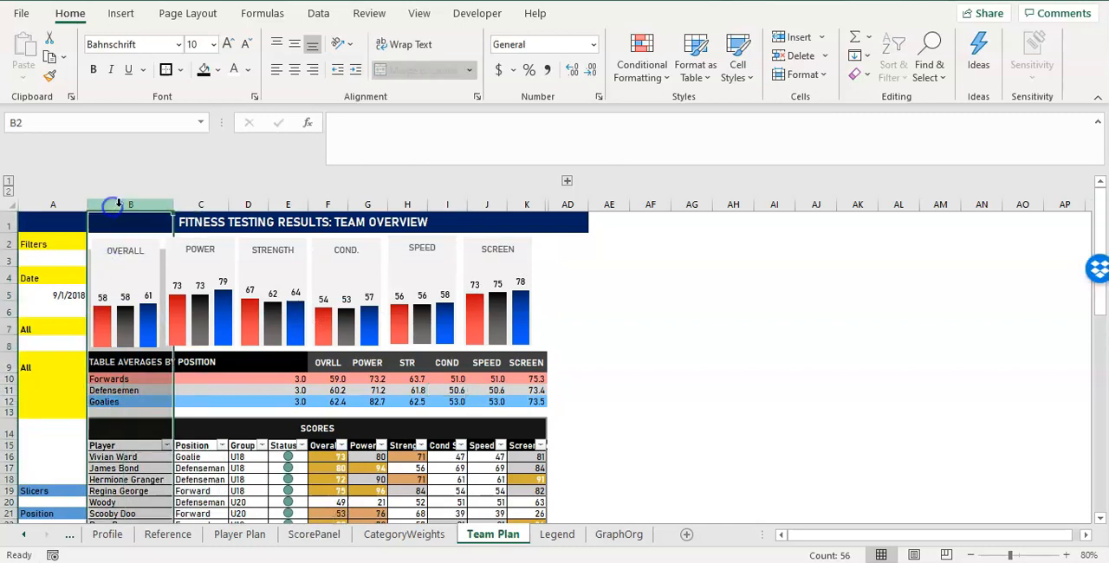
right_click(118, 204)
left_click(162, 339)
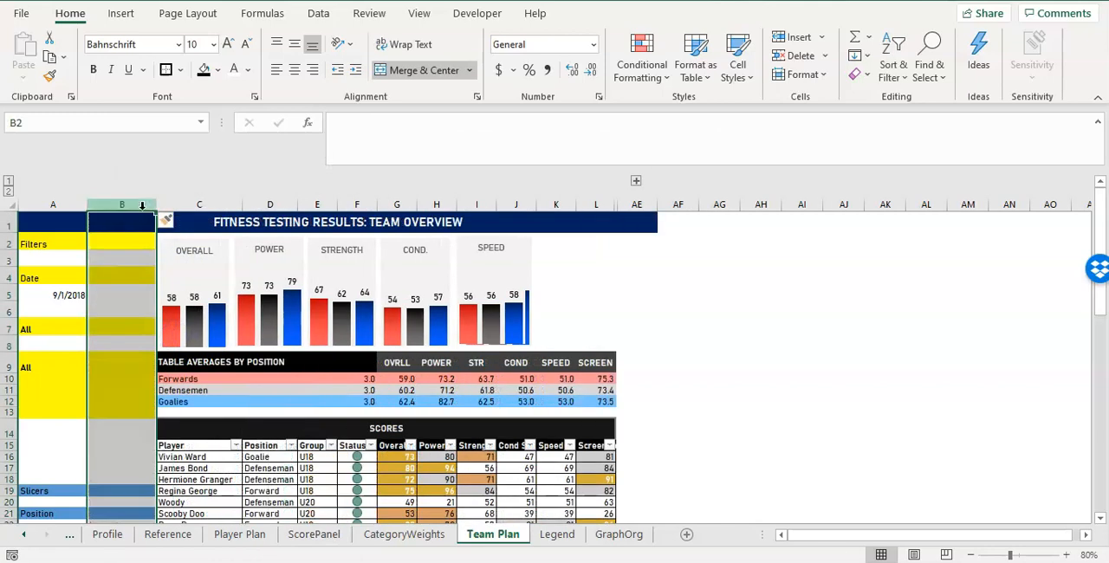
right_click(142, 204)
left_click(197, 338)
right_click(193, 206)
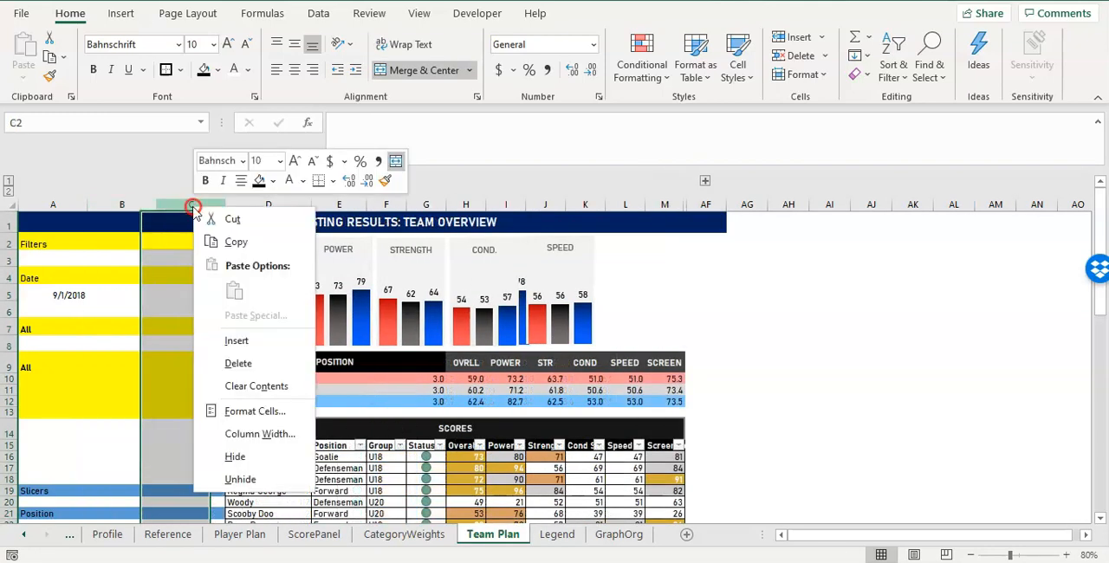
left_click(237, 340)
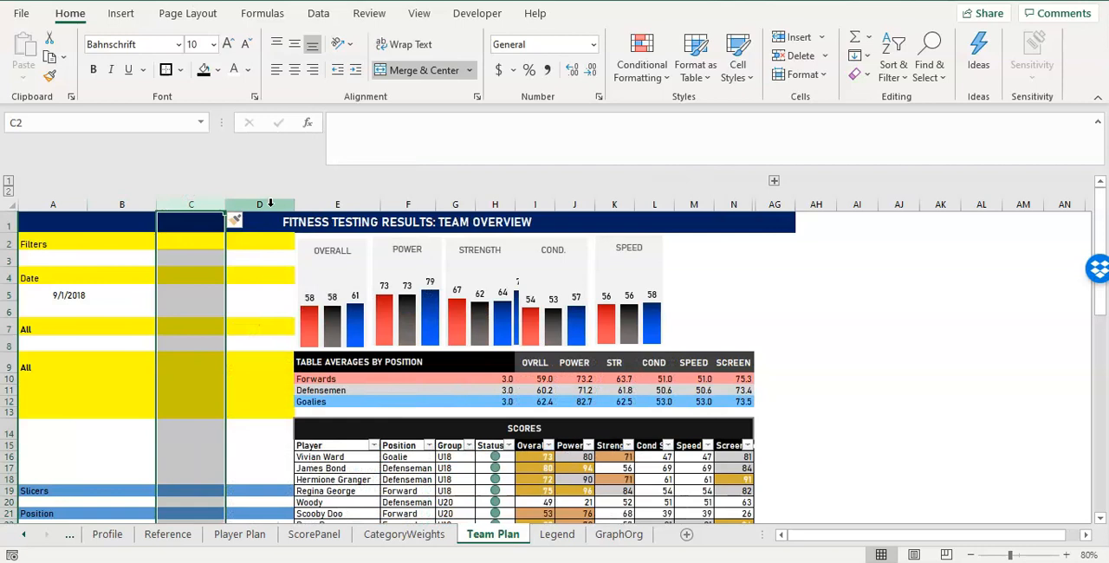
left_click(270, 202)
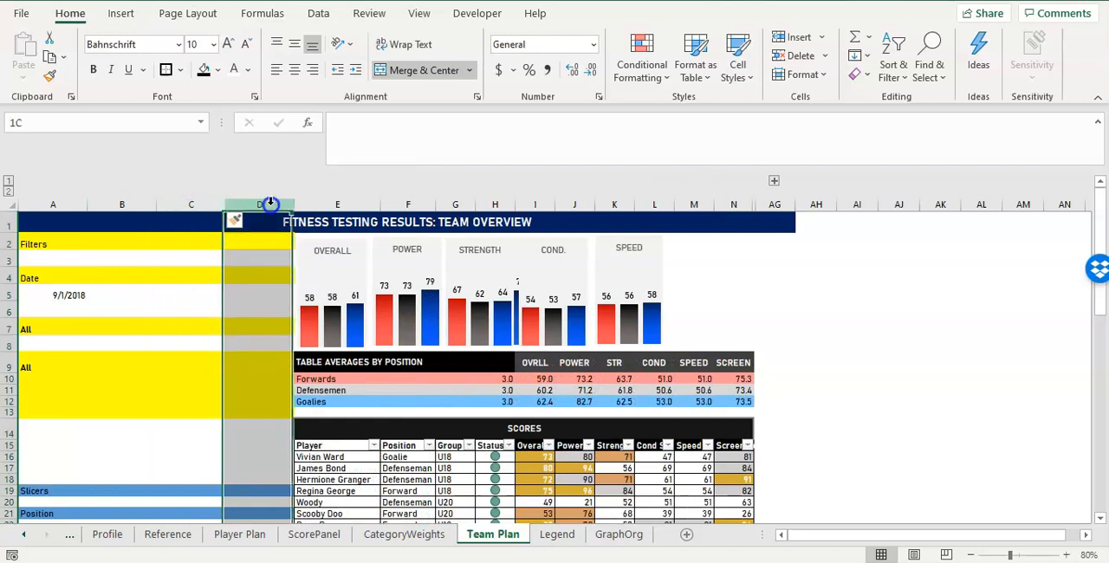
left_click_drag(130, 204, 260, 205)
right_click(122, 205)
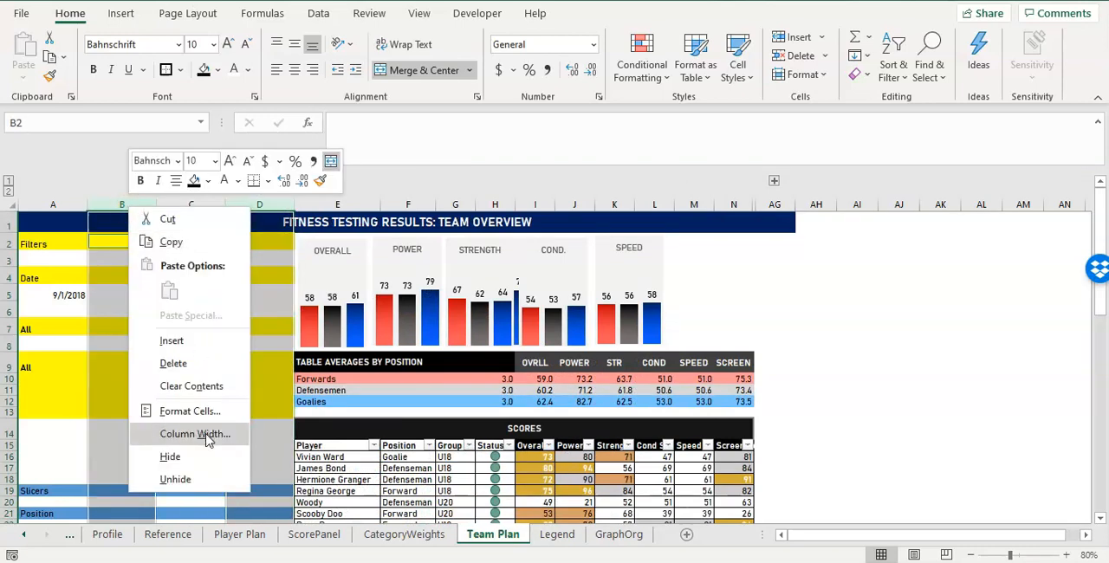
key("Escape")
left_click(120, 217)
Set the width of the new columns B and D to 5.
left_click(122, 205)
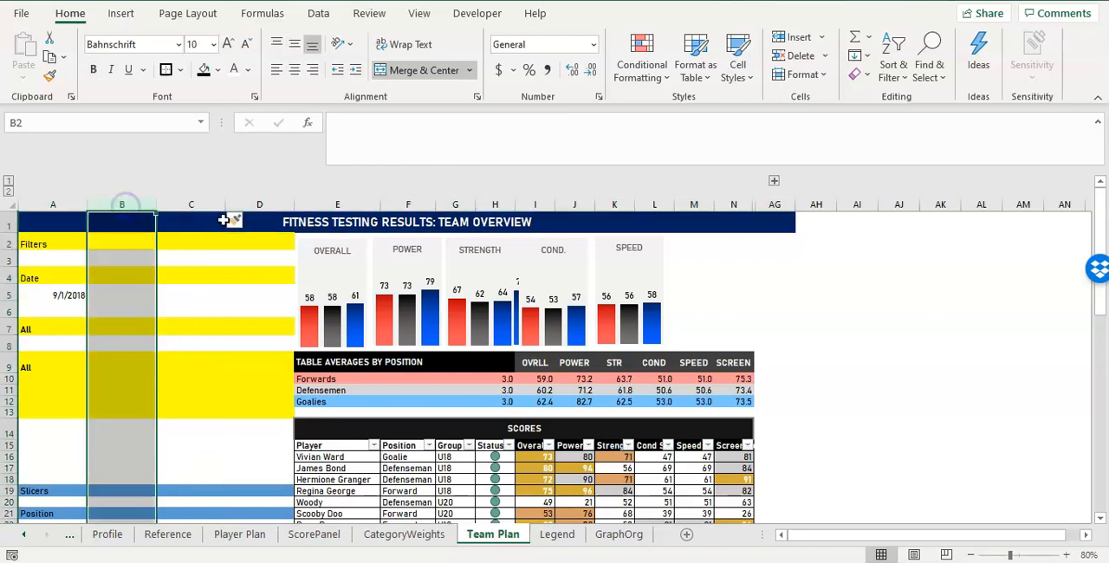
left_click(262, 205)
right_click(263, 206)
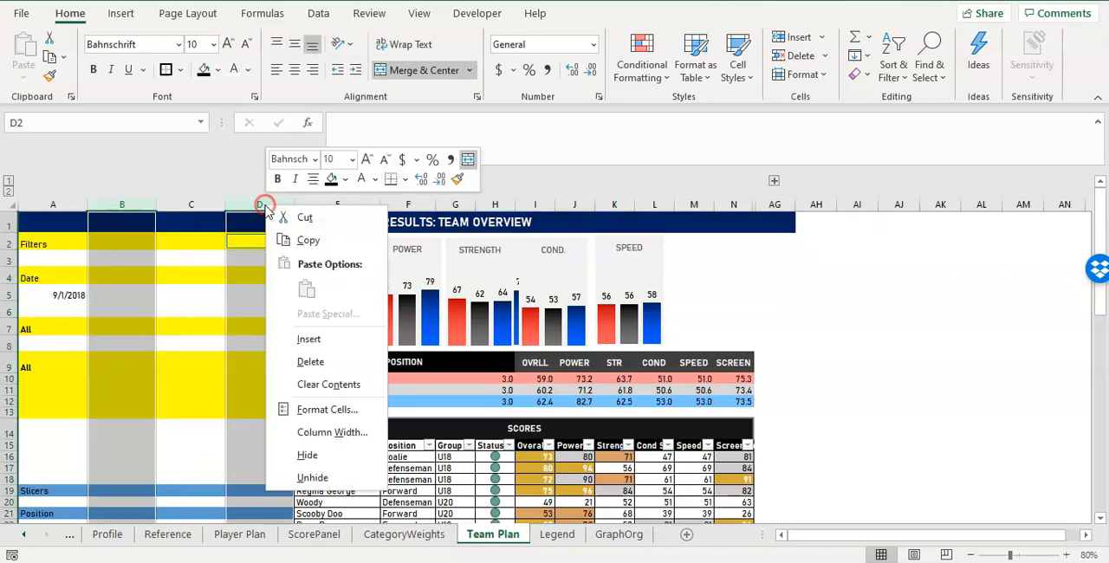
left_click(324, 433)
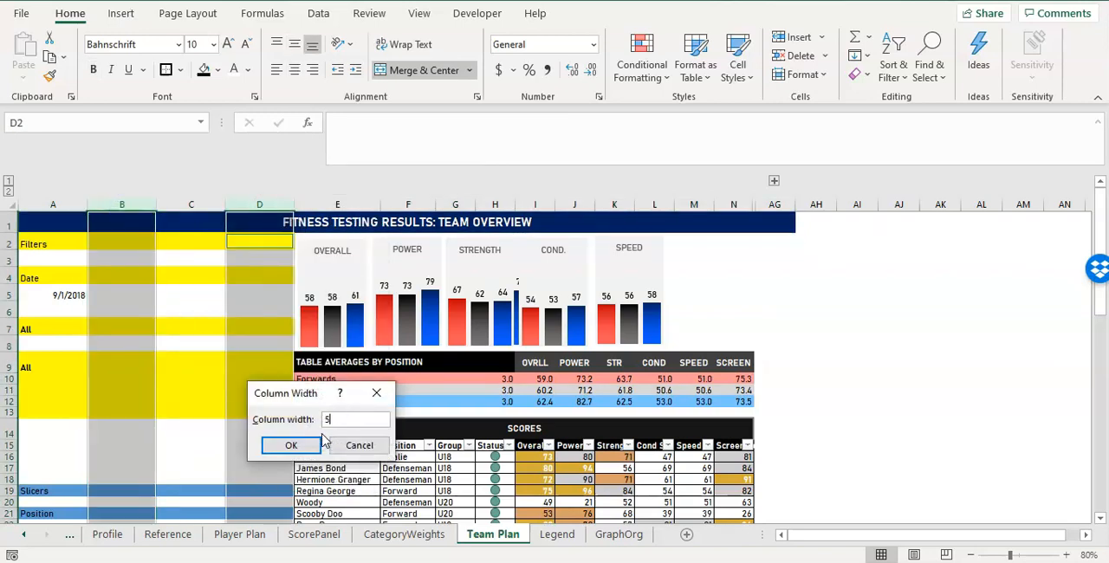
left_click(318, 442)
left_click(131, 261)
Remove the yellow and blue cell fills from the narrow spacer columns B and D.
left_click_drag(98, 205, 191, 204)
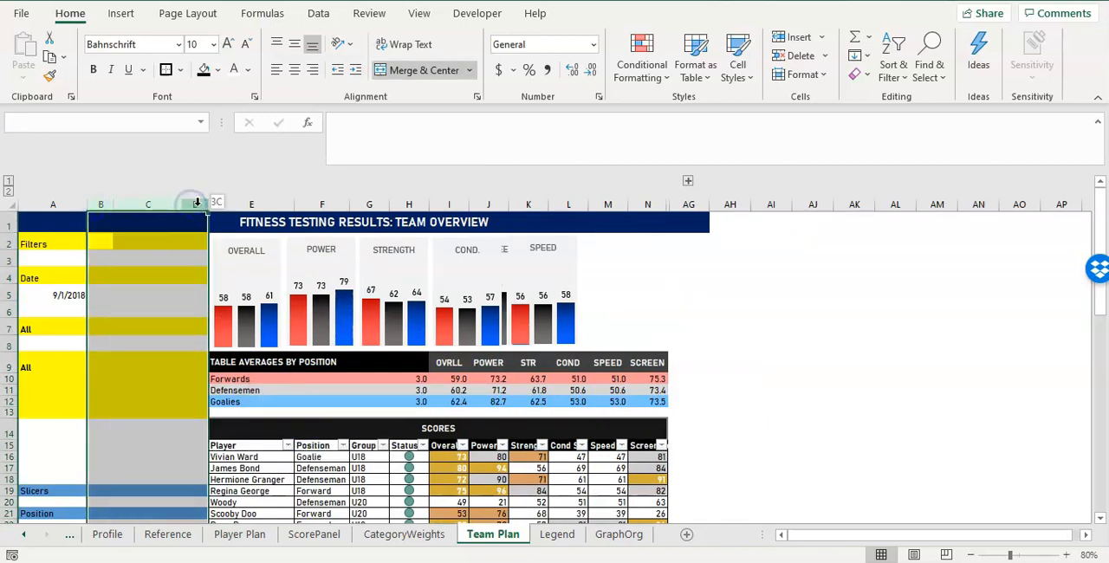
left_click(193, 204)
left_click(102, 204, "ctrl")
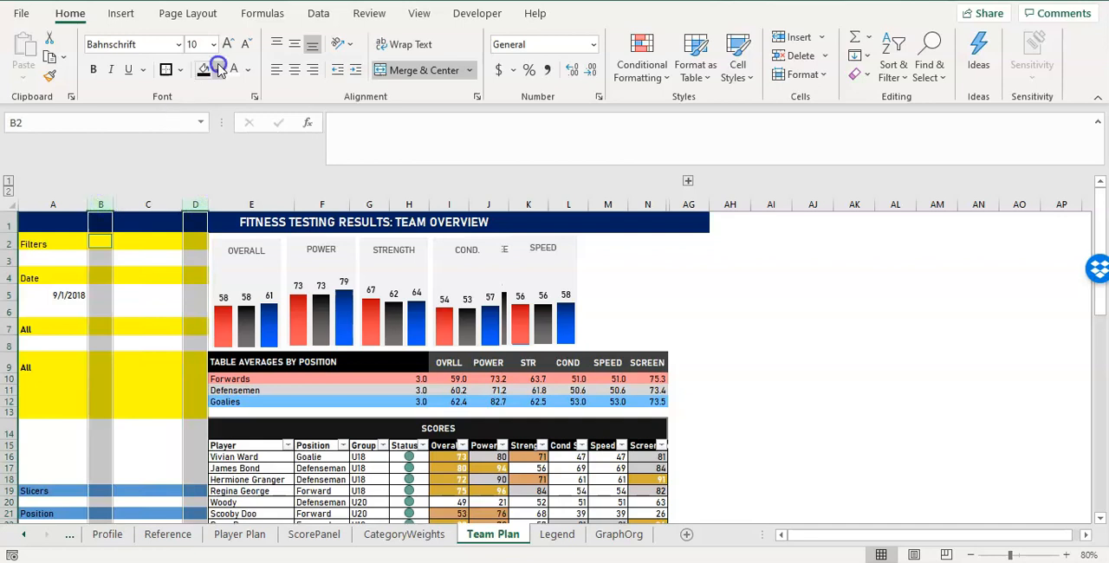
left_click(218, 69)
left_click(246, 296)
left_click(140, 319)
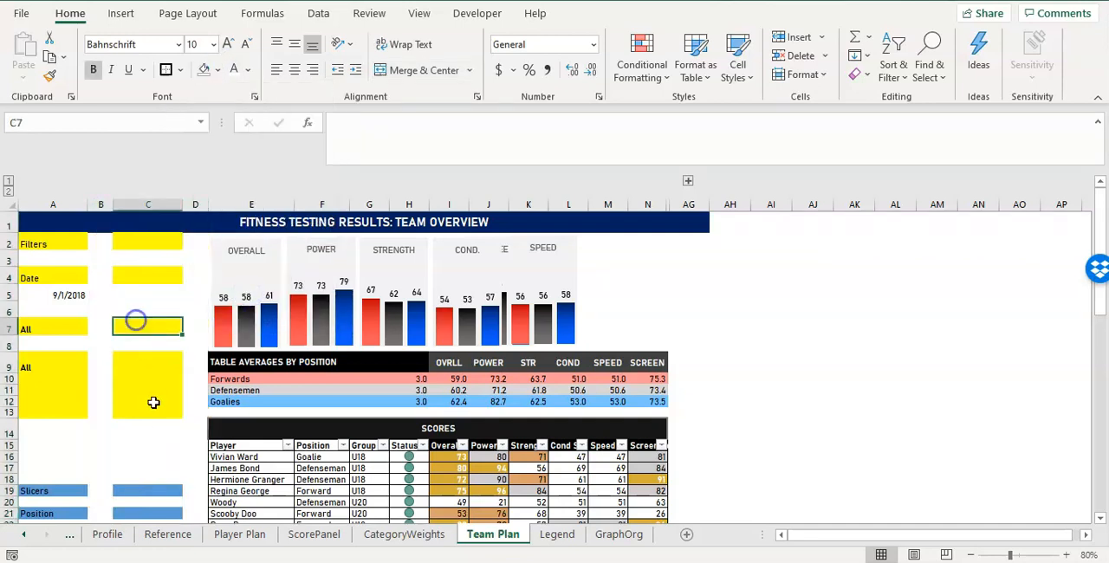
Unmerge the title FITNESS TESTING RESULTS: TEAM OVERVIEW, move it to E1, and merge and centre it across E1:N1.
left_click(170, 222)
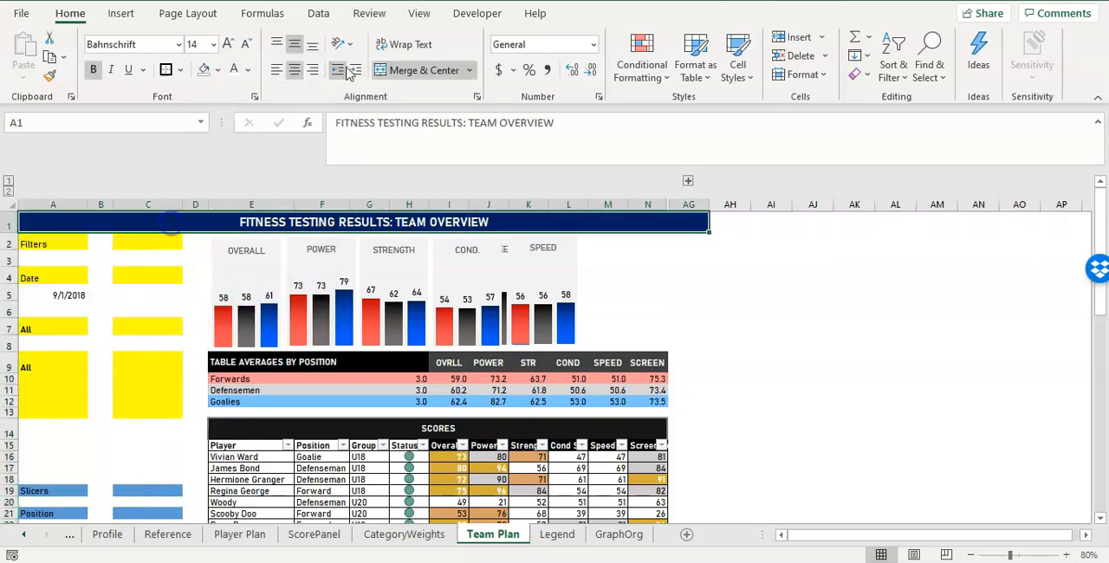
left_click(394, 69)
left_click(34, 225)
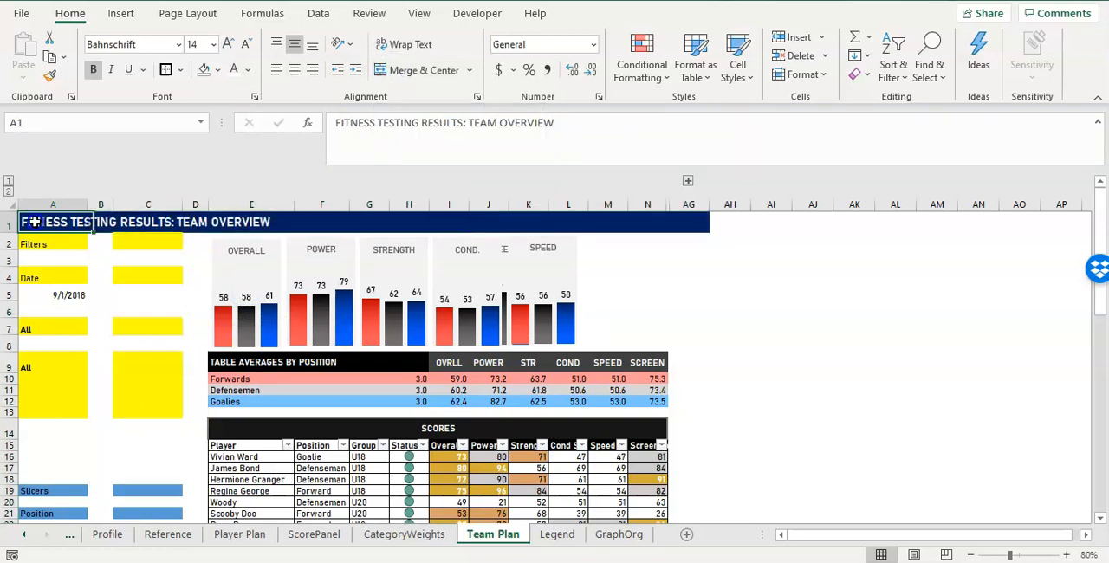
left_click_drag(40, 234, 663, 222)
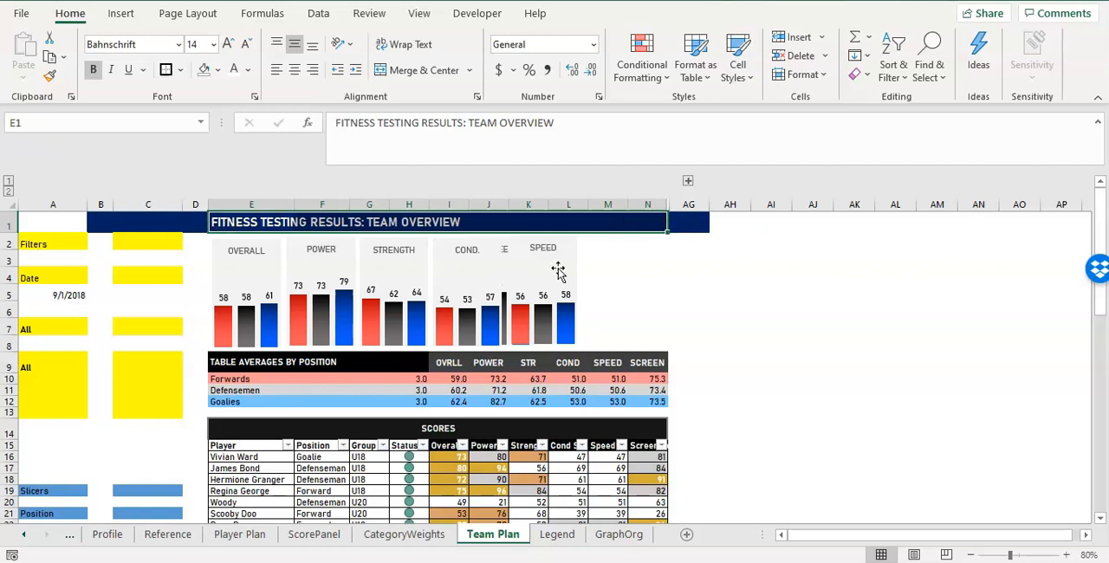
left_click(420, 70)
Remove the navy fill from cells B1:D1 beside the title.
left_click_drag(102, 222, 188, 221)
left_click(202, 70)
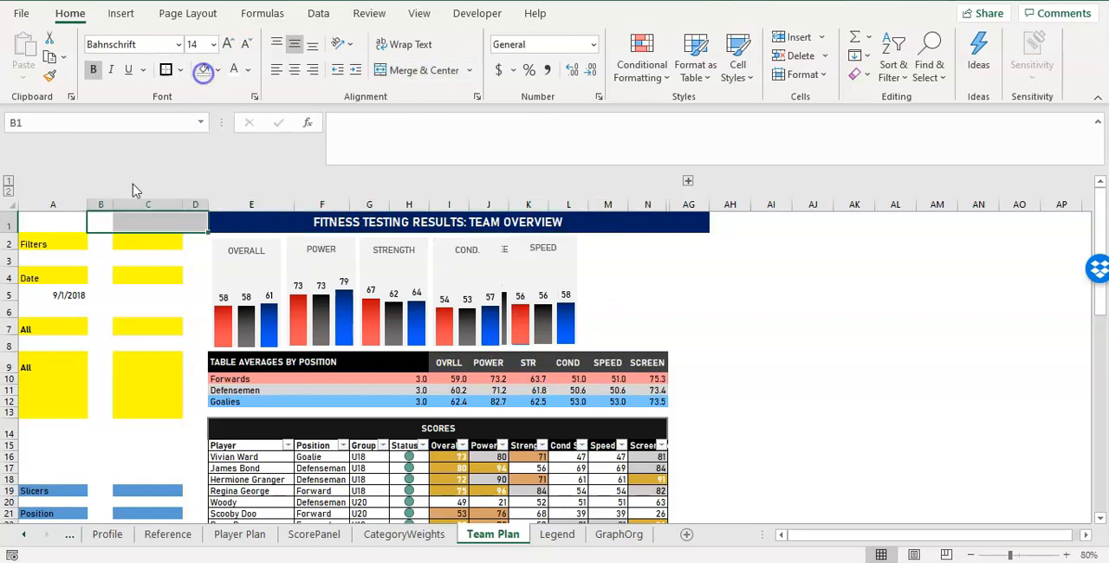
left_click(100, 258)
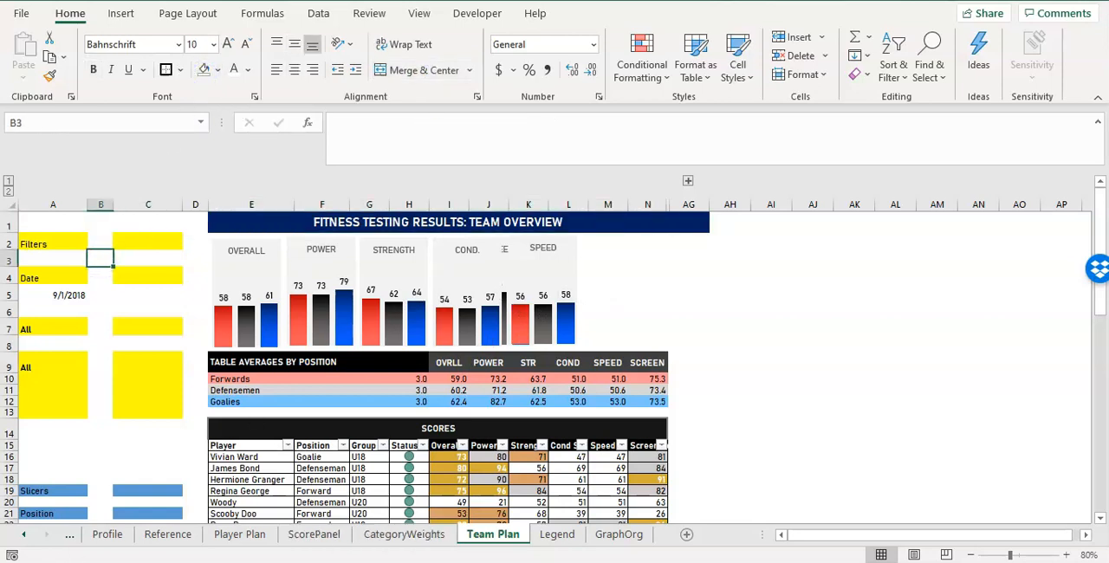
left_click(61, 222)
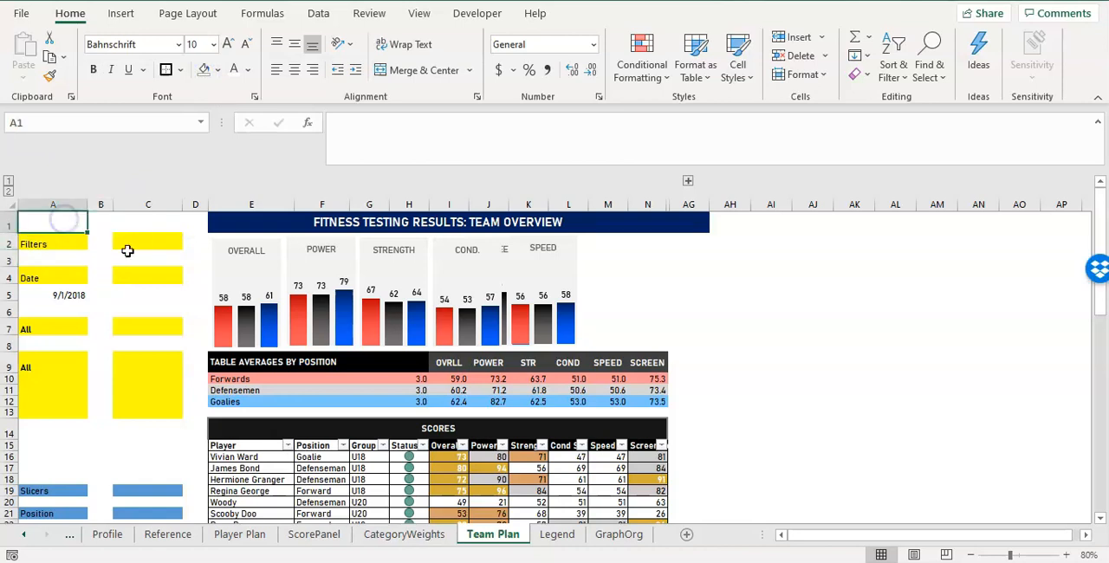
left_click(136, 223)
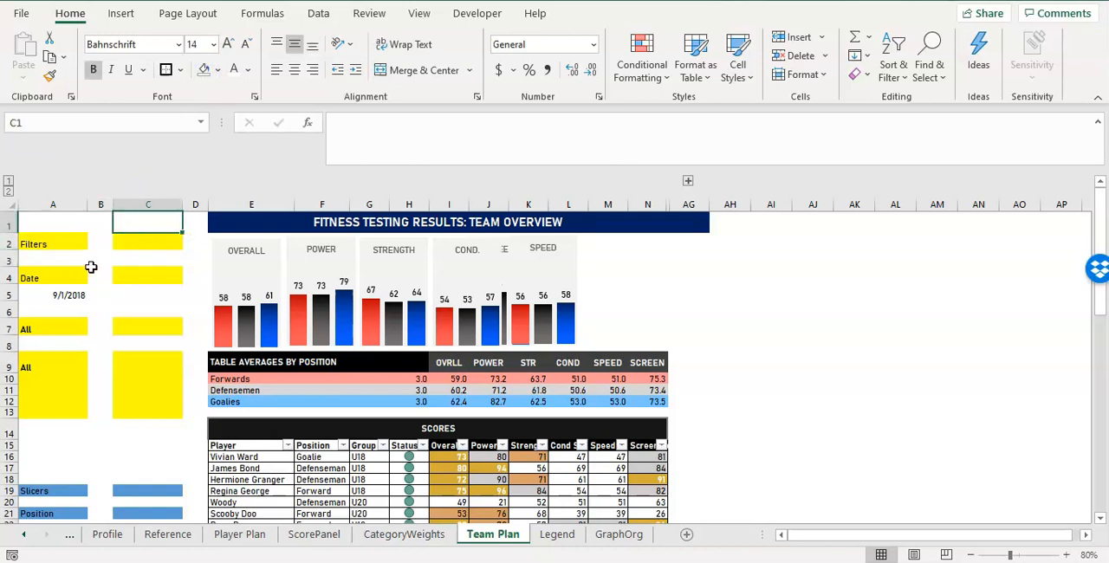
scroll(49, 435, "down", 1)
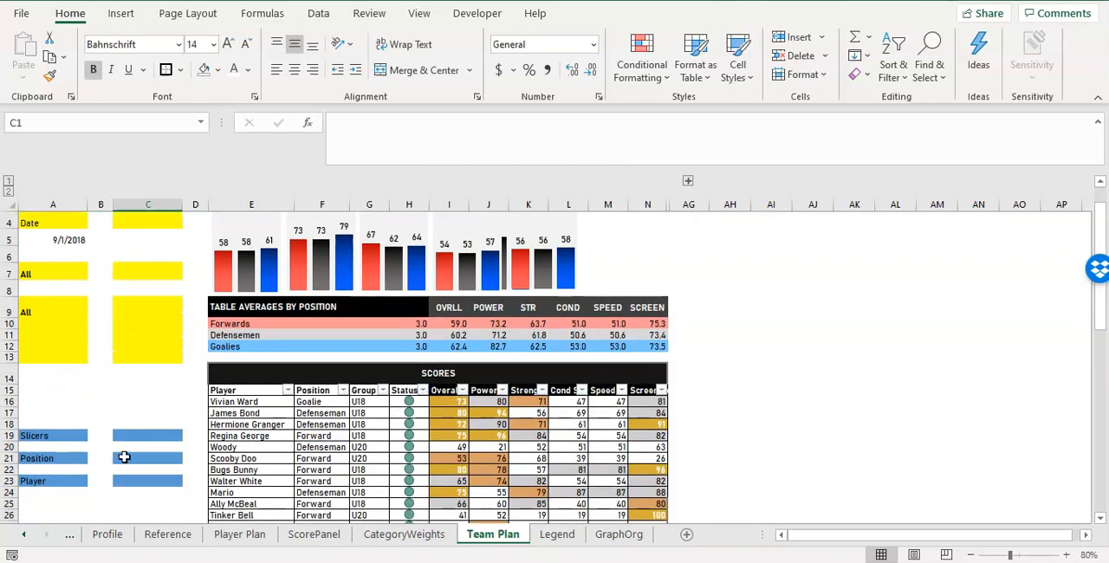
left_click(353, 422)
scroll(129, 387, "up", 1)
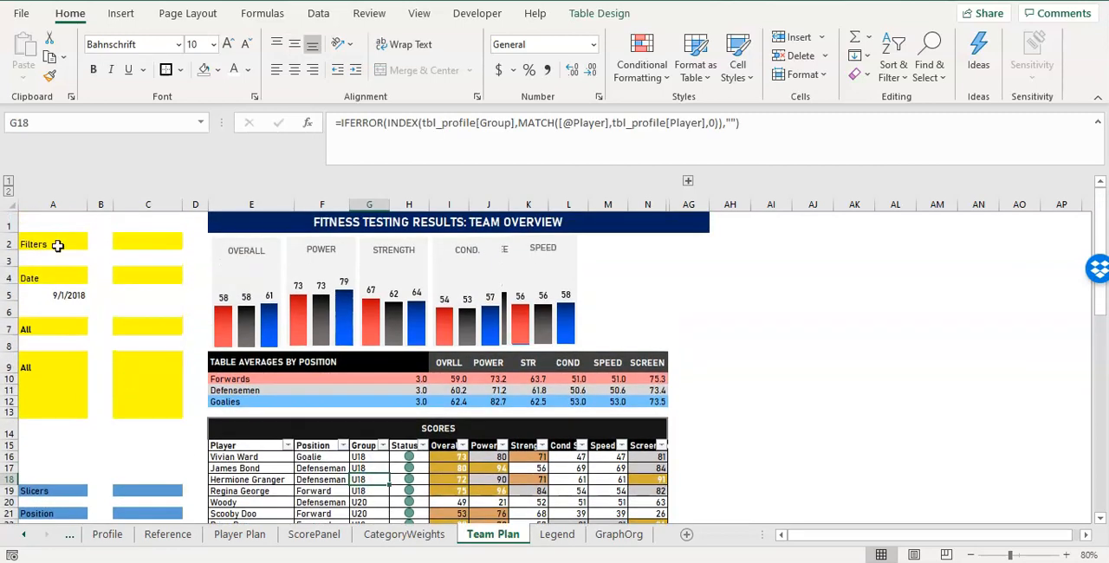
left_click(58, 331)
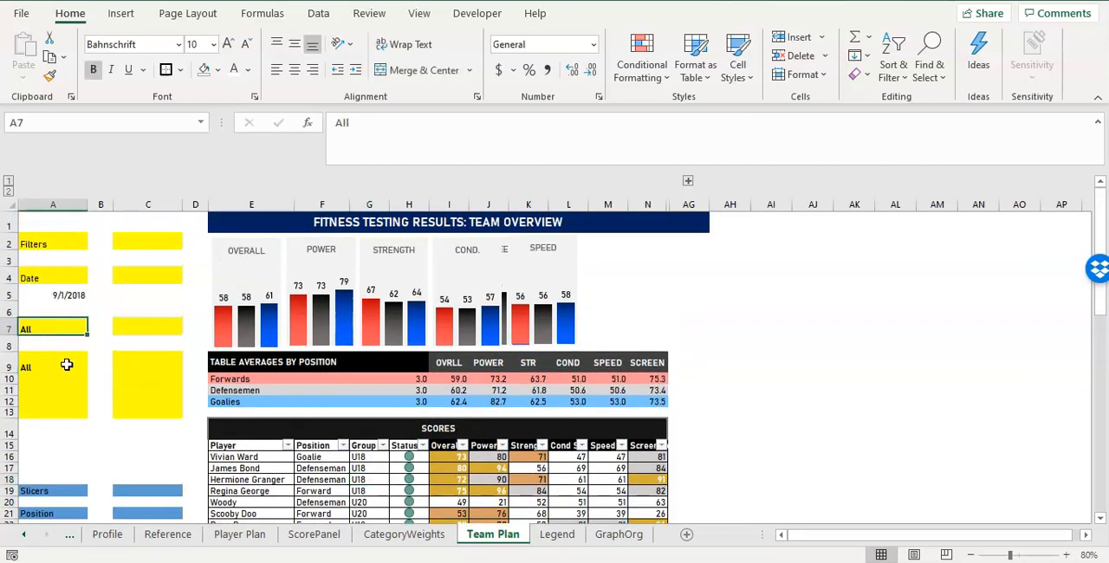
left_click(67, 365)
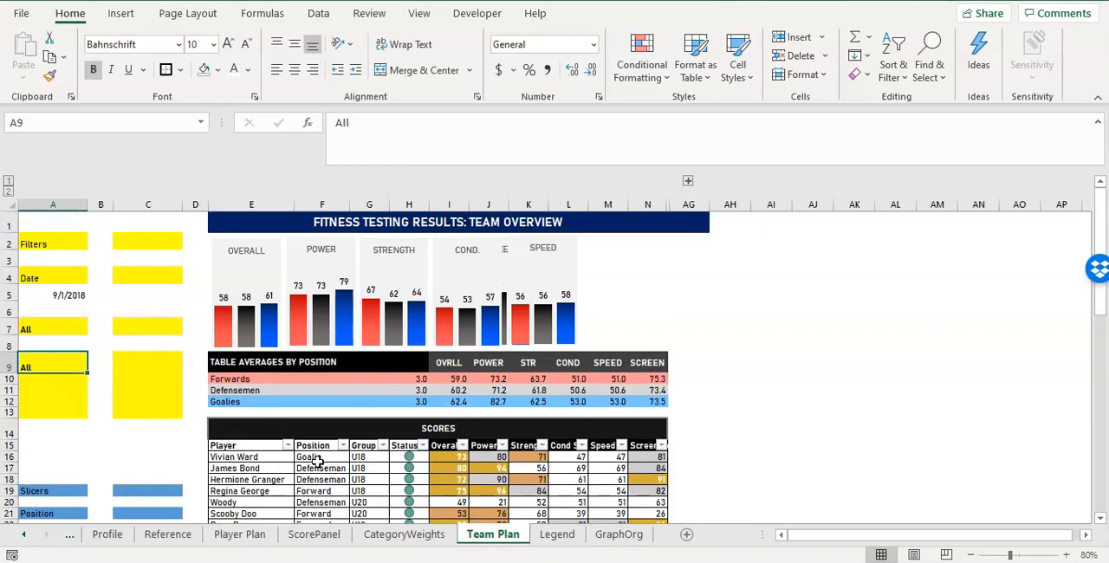
left_click(42, 227)
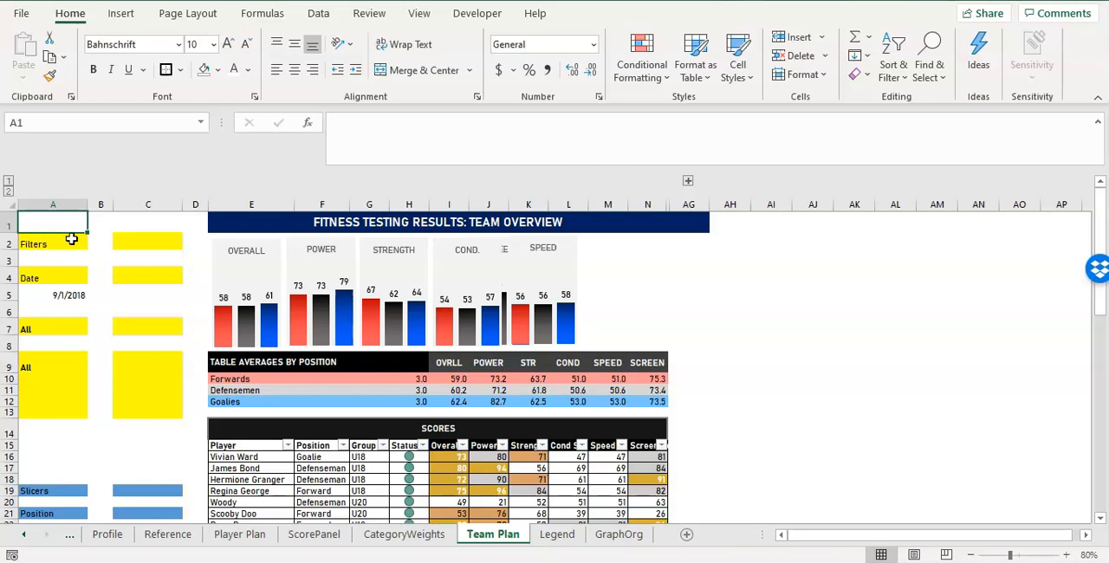
left_click(64, 278)
left_click(64, 294)
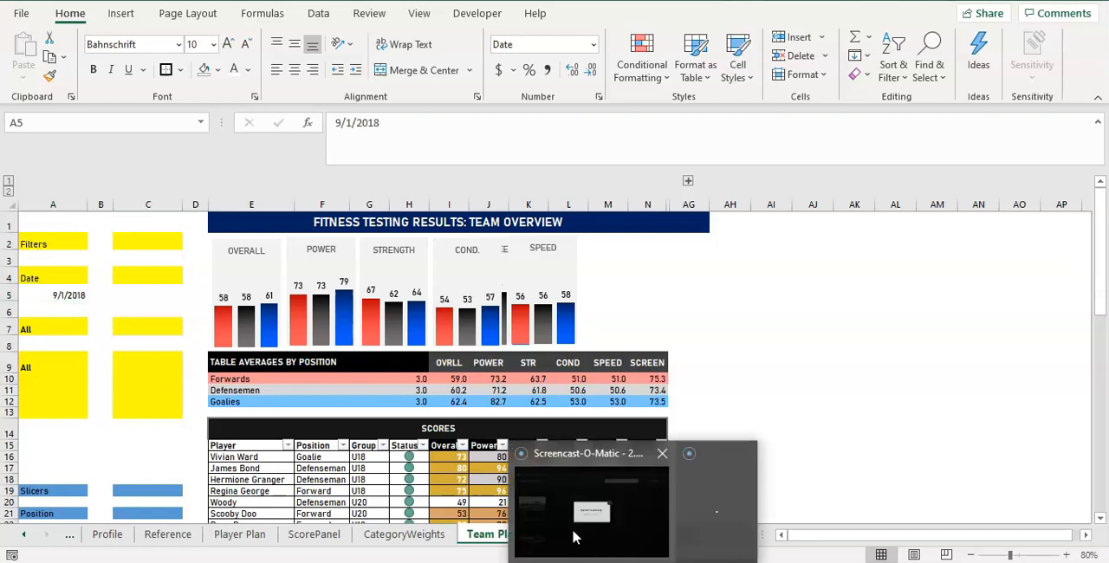
mouse_move(681, 550)
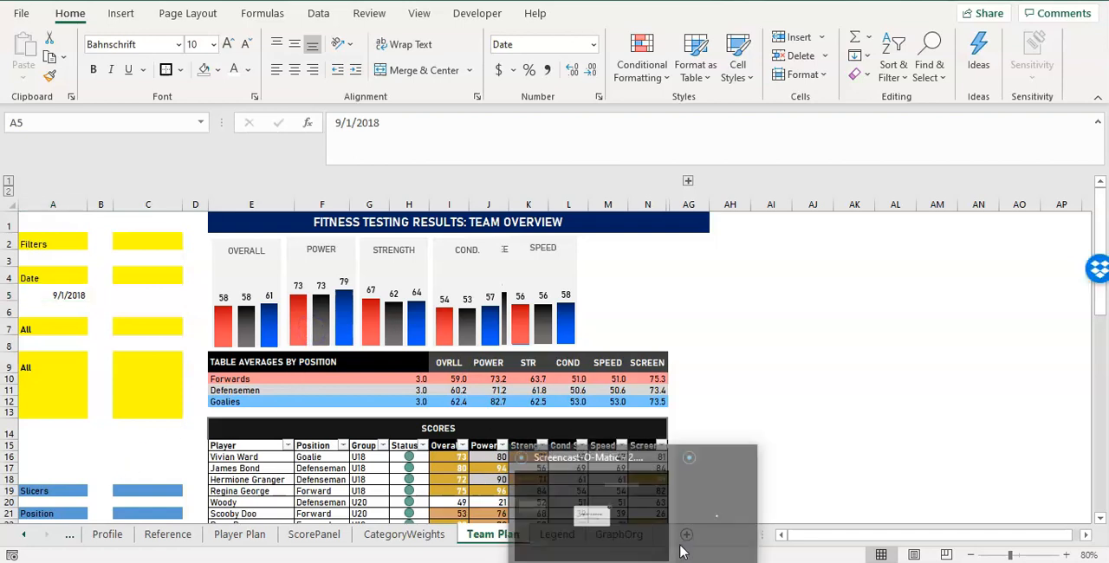
left_click(707, 527)
left_click(73, 222)
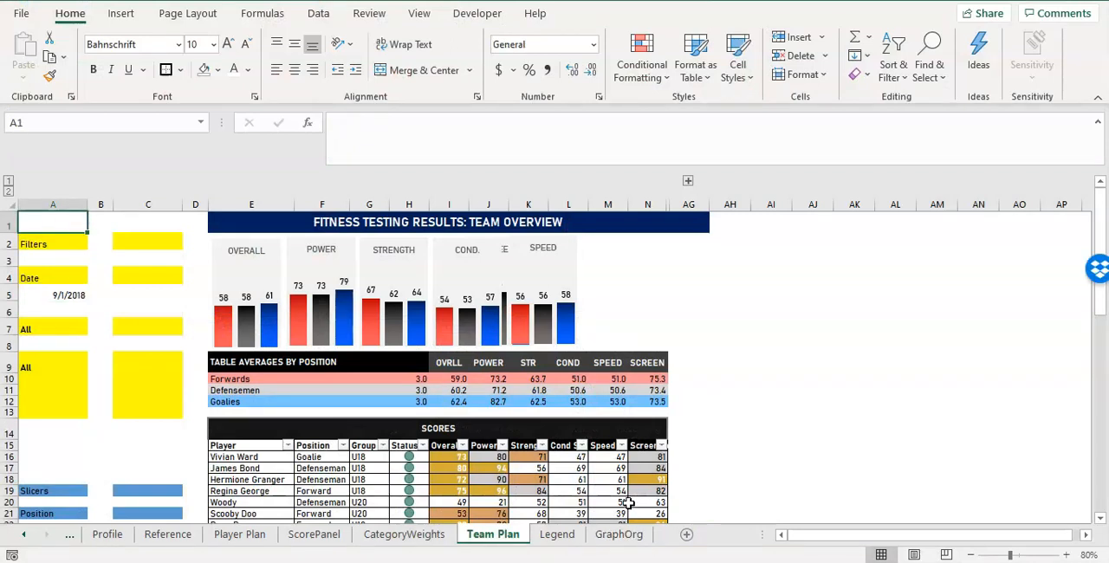
left_click(56, 328)
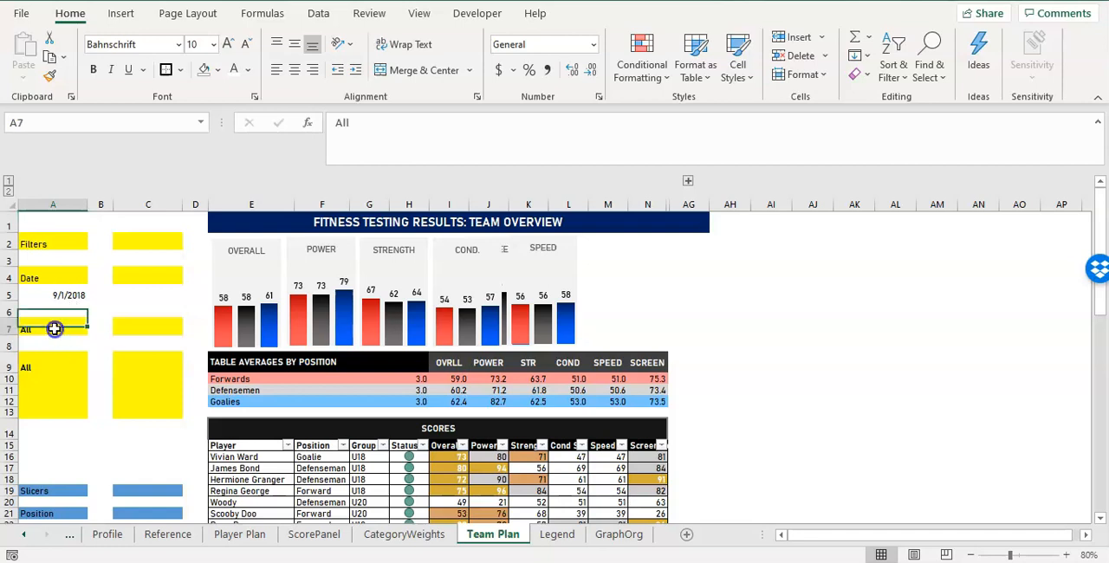
left_click(54, 358)
left_click(56, 332)
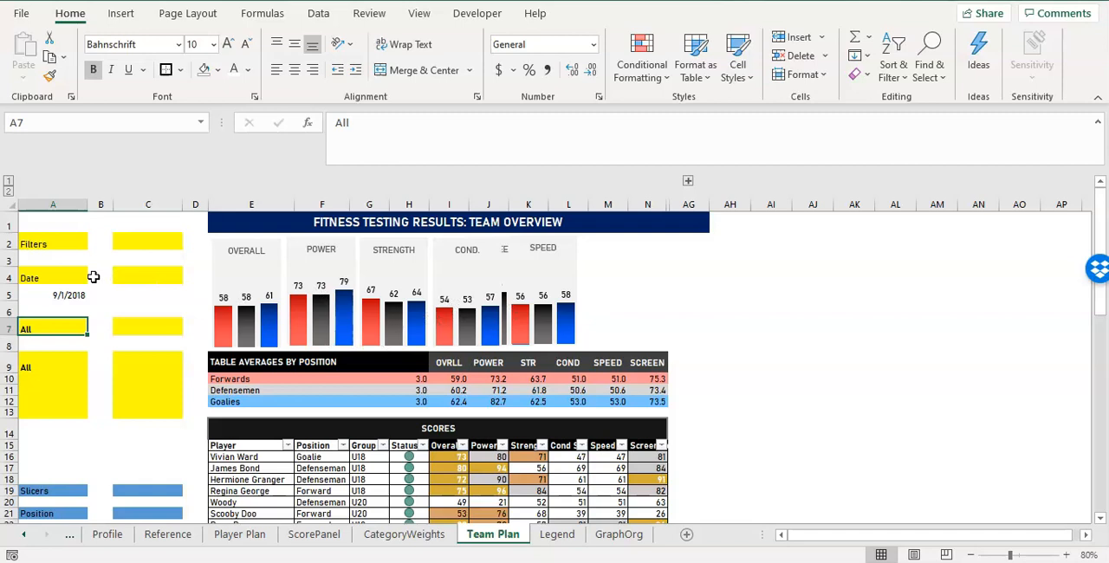
Enter the headings TABLE DATE in cell A1 and GRAPH GROUPS in cell C1.
left_click(47, 227)
type("ta")
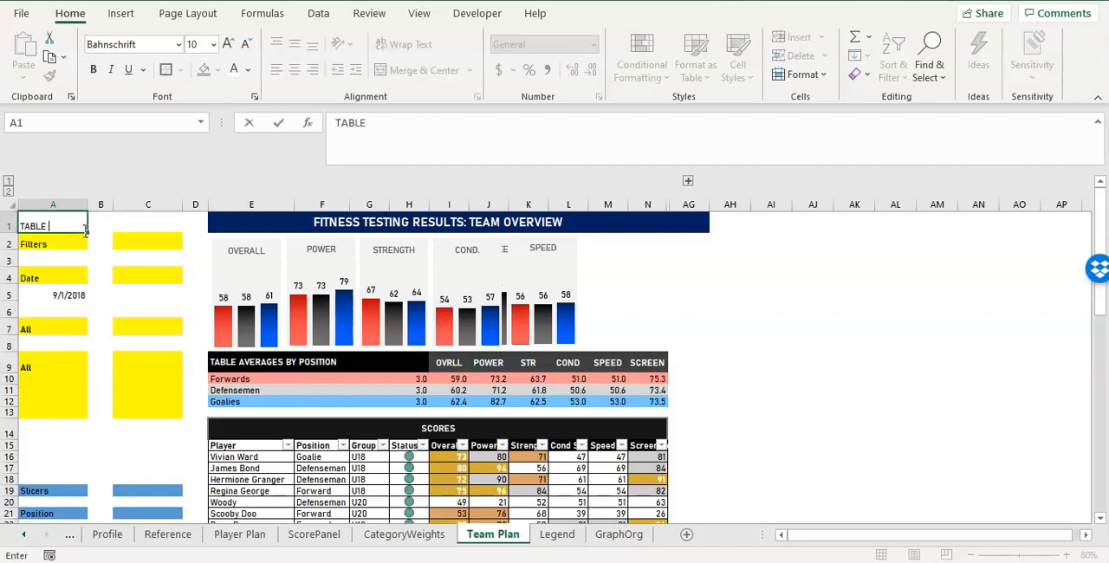
key("Return")
left_click(153, 217)
type("G")
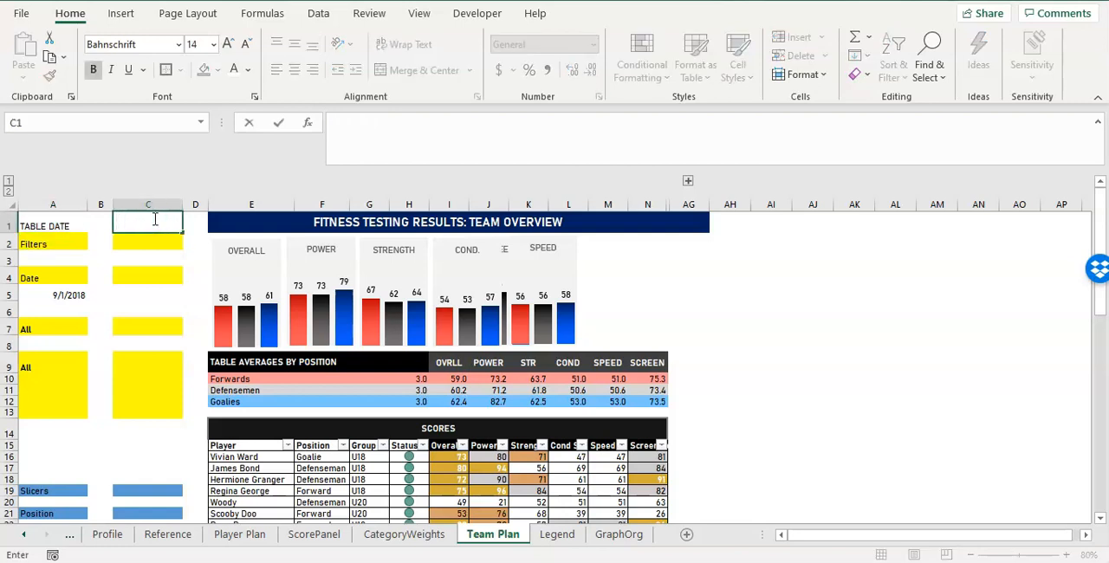
type("RAPH GROUPS")
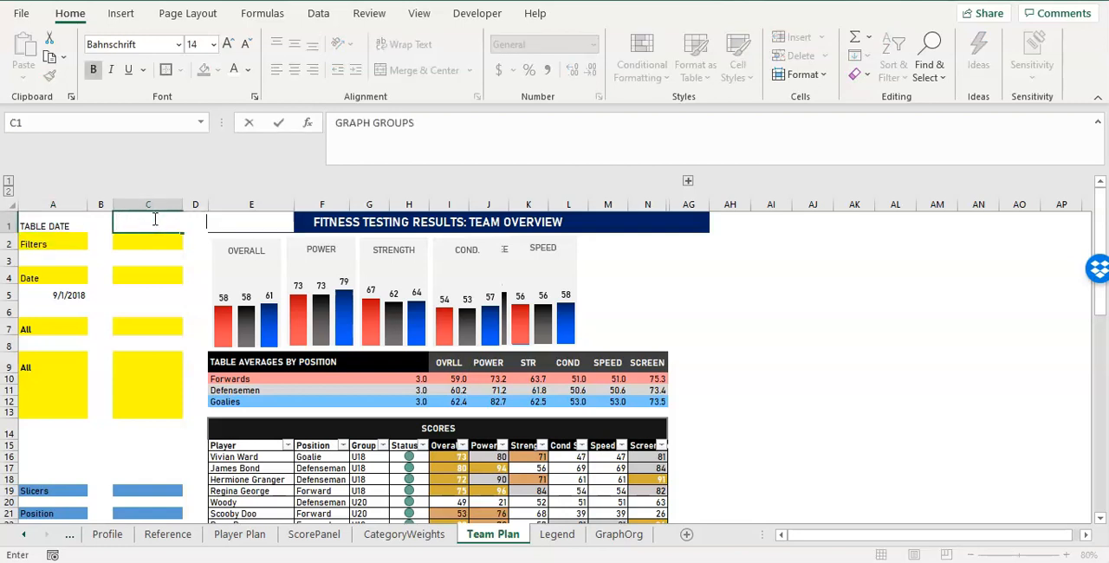
key("Return")
Format the GRAPH GROUPS heading in C1 with black text at font size 10.
left_click(153, 219)
left_click(247, 71)
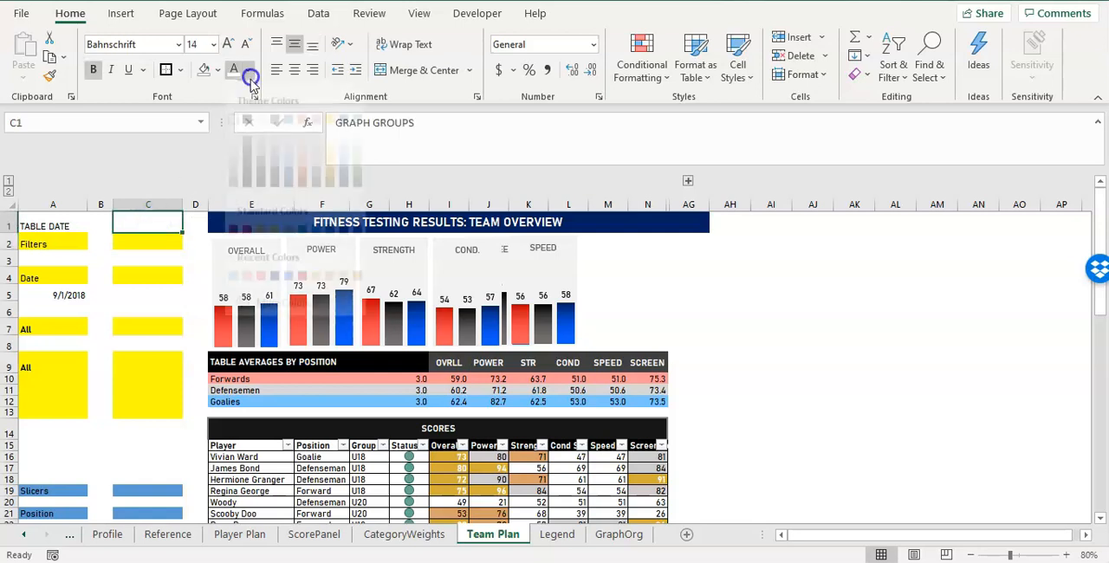
left_click(248, 129)
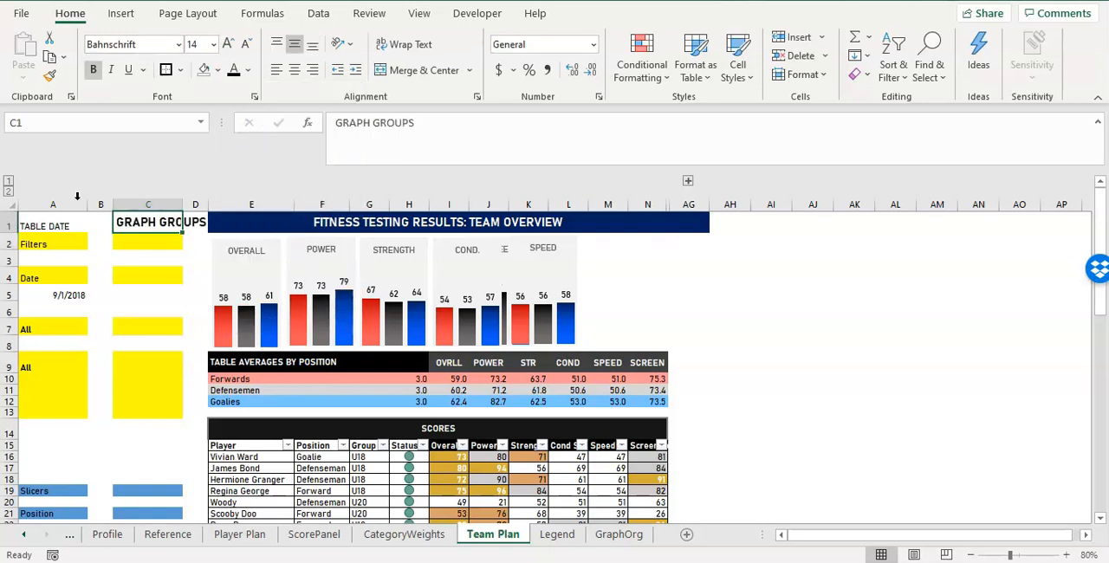
left_click(59, 226)
left_click(160, 222)
left_click(192, 45)
type("10")
key("Return")
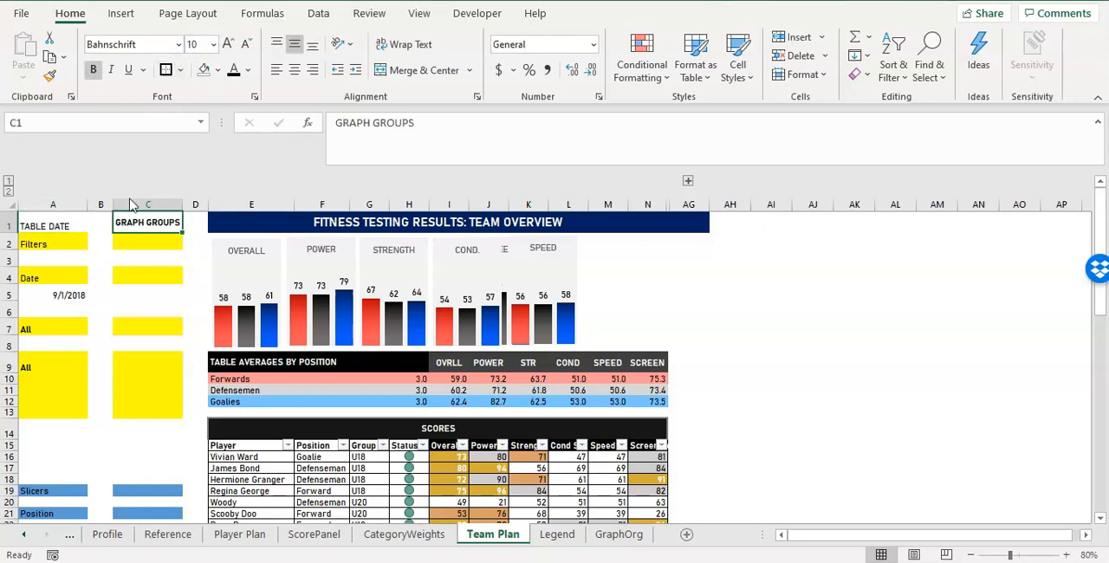
Make the TABLE DATE heading in A1 bold and centre it horizontally and vertically.
left_click(53, 226)
key("ctrl+b")
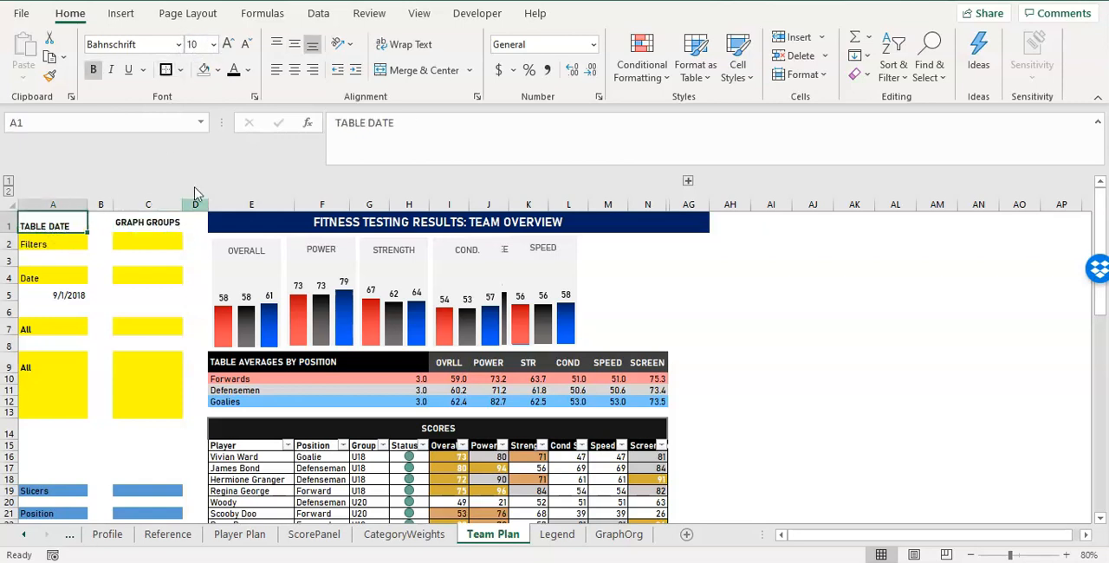
left_click(293, 69)
left_click(293, 44)
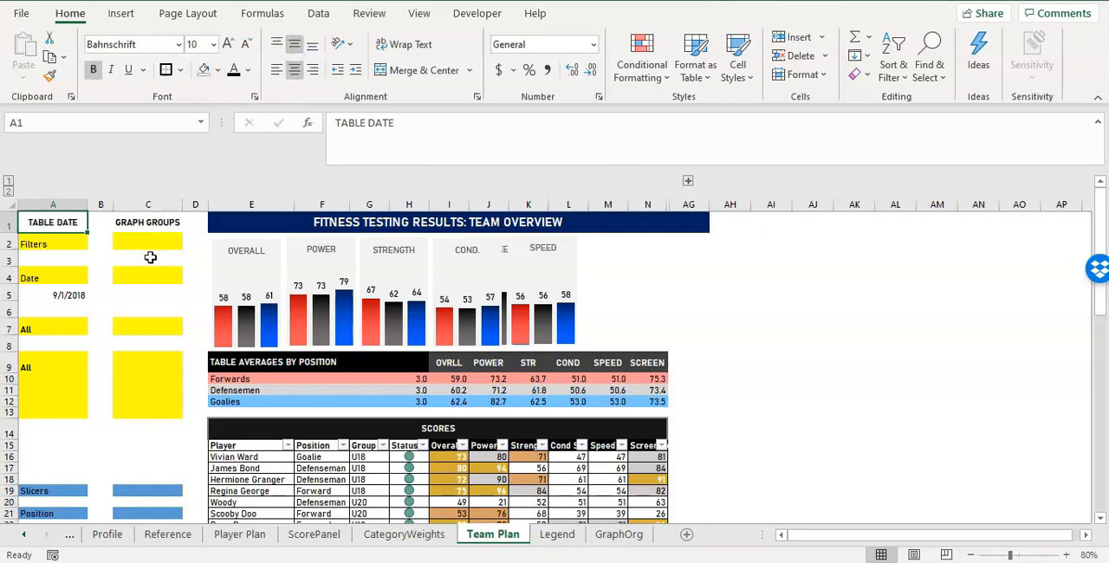
Move the All filter cell from A7 to C2 under the GRAPH GROUPS heading.
left_click(148, 246)
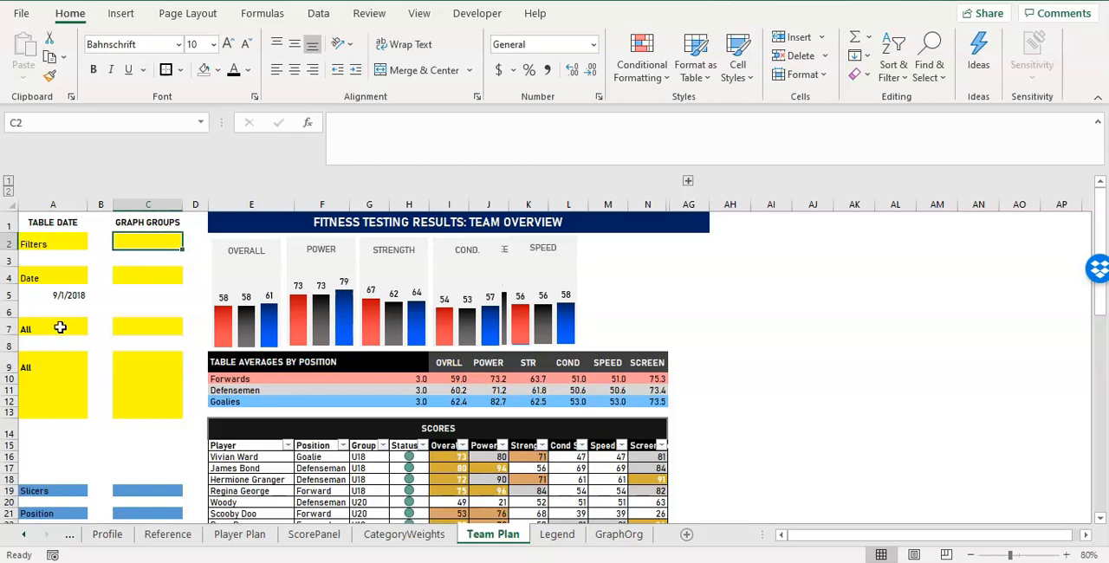
left_click(68, 322)
left_click_drag(69, 322, 151, 243)
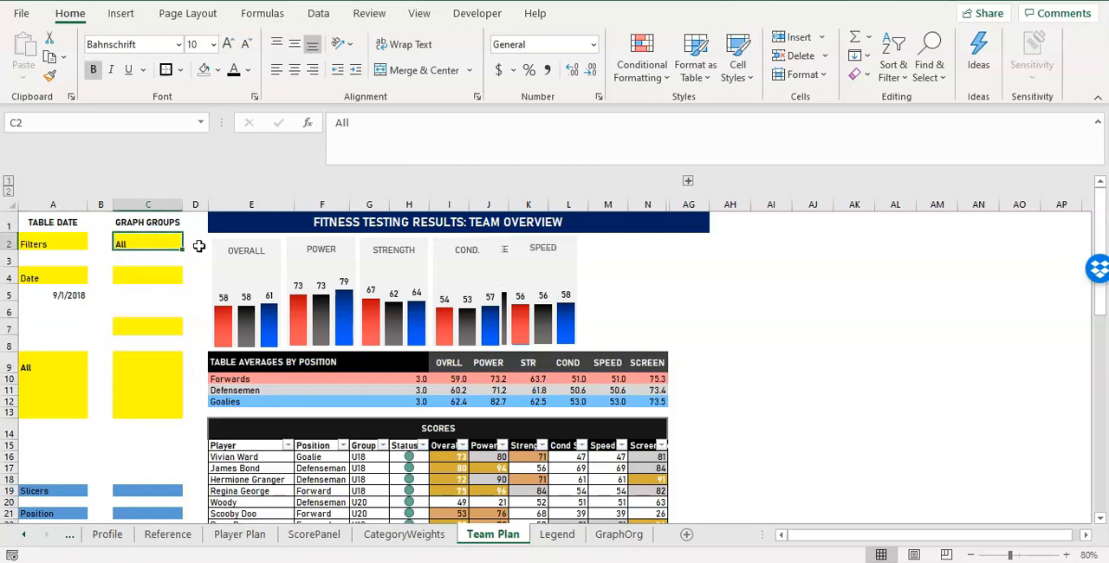
Test the graph group filter in C2 with the value U18.
type("U18")
key("Return")
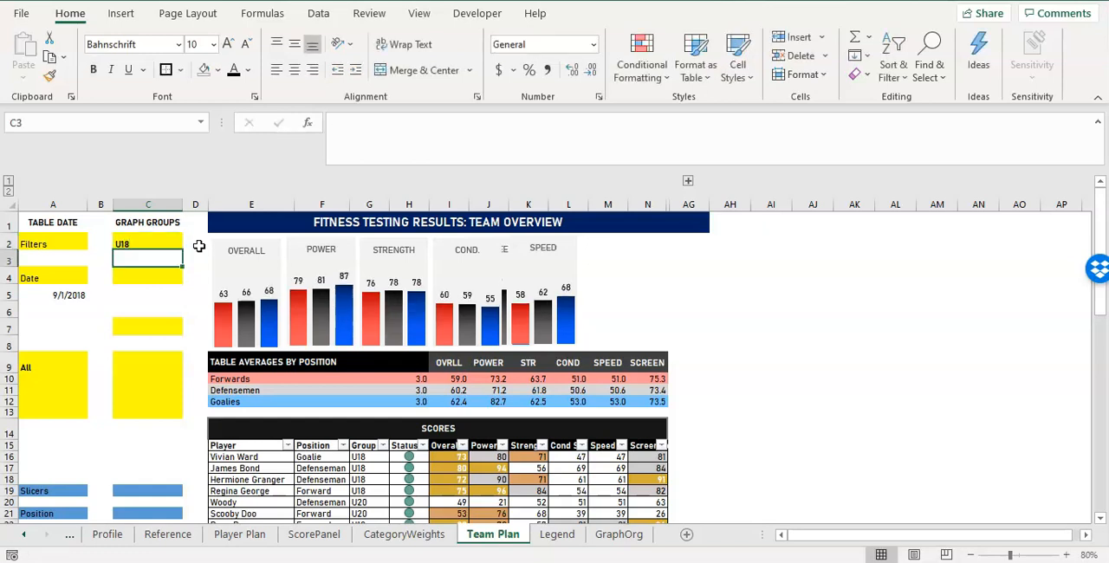
key("Up")
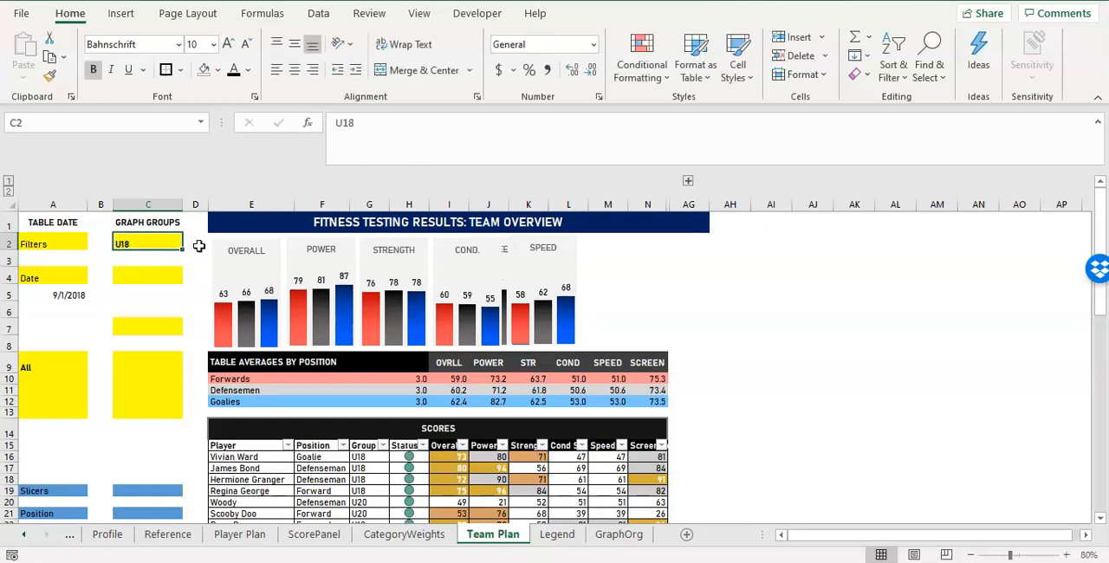
Try Training Camp as the graph group in C2 and undo that entry.
type("Tra")
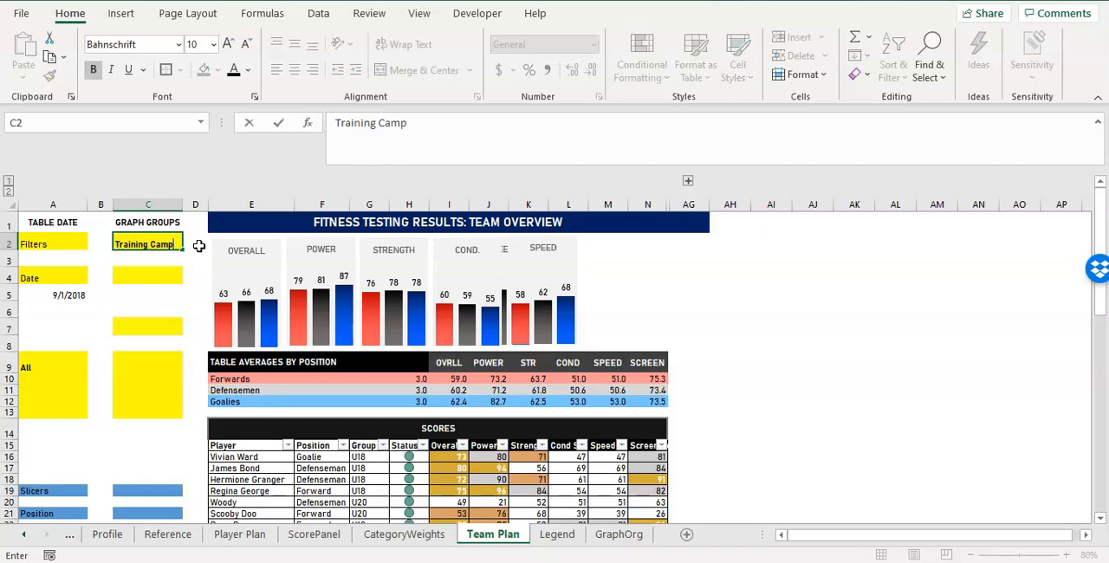
type("ining Camp")
key("ctrl+Return")
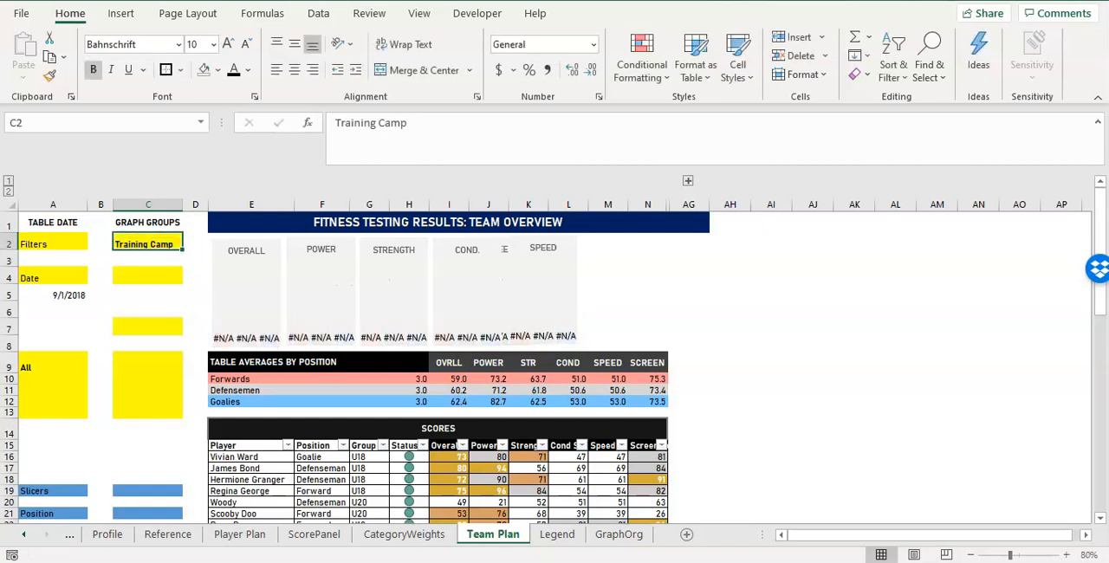
key("ctrl+z")
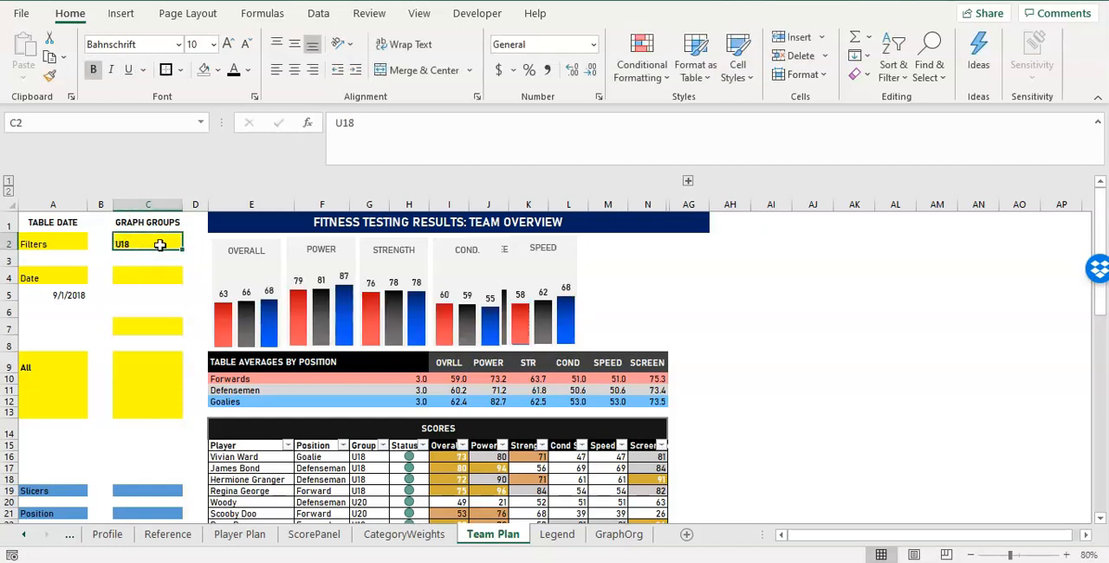
Set the graph group filter in C2 to All.
type("All")
key("Return")
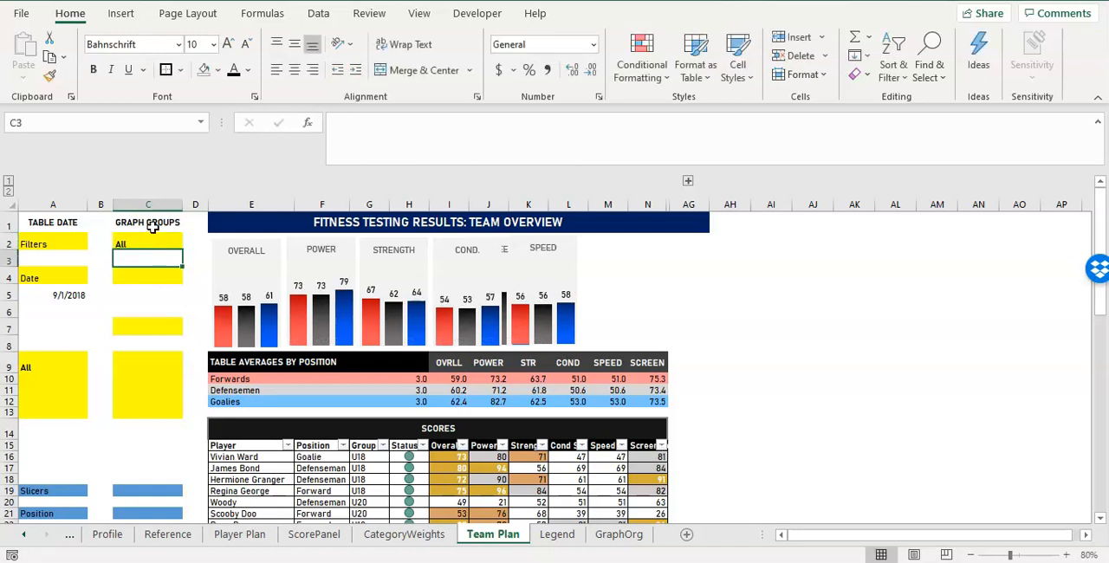
Copy the GRAPH GROUPS heading from C1 into cell C3.
left_click(152, 227)
key("ctrl+c")
left_click(161, 262)
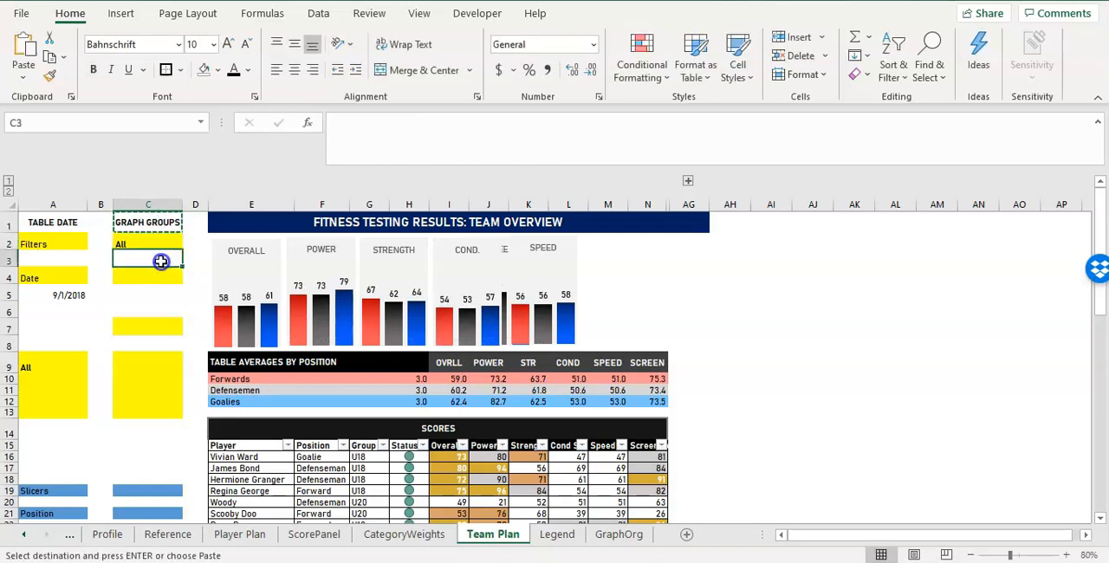
key("ctrl+v")
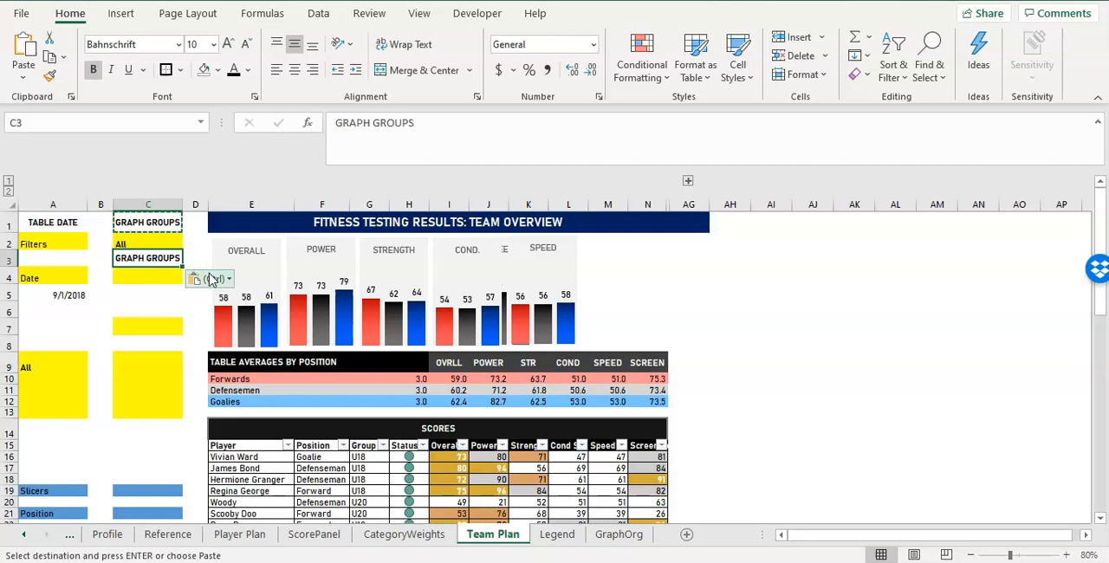
Change the heading in C3 to GRAPH CAMPS and move the All filter value from A9 to C4.
type("gr")
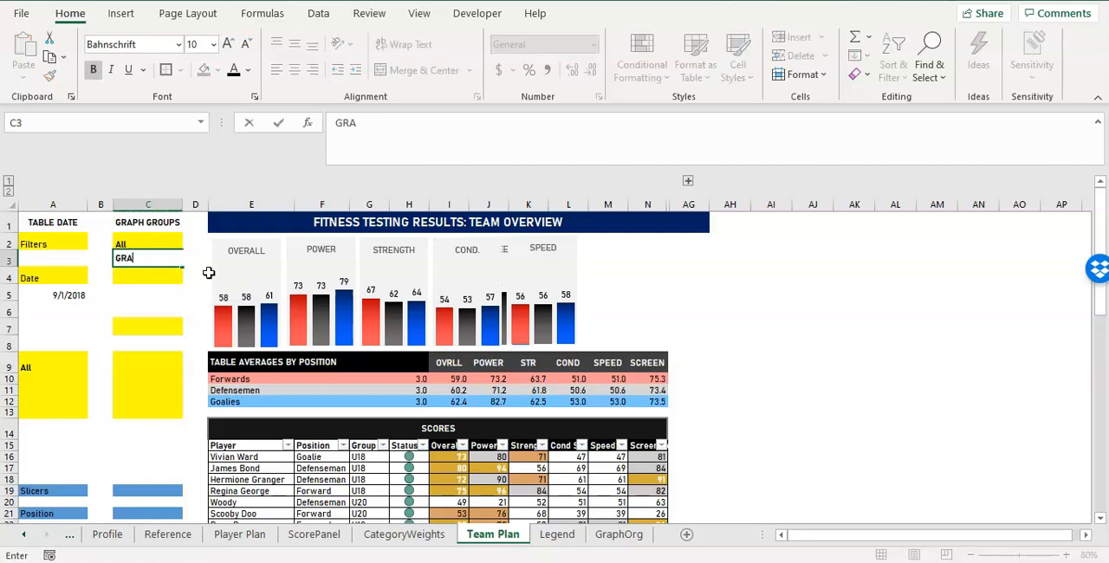
type("APH CAMPS")
key("Return")
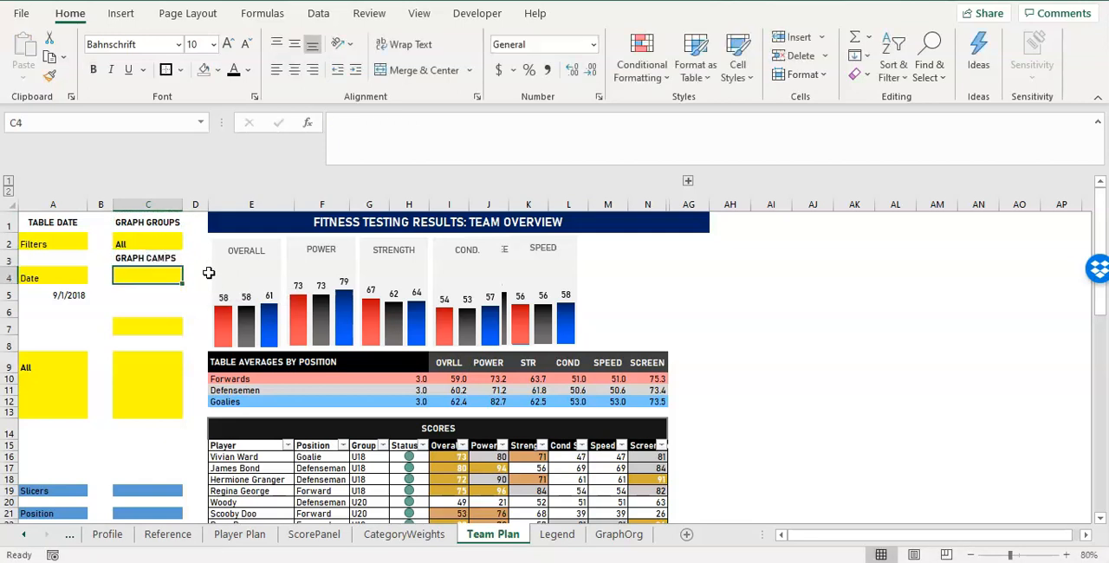
left_click(33, 353)
left_click_drag(35, 352, 149, 278)
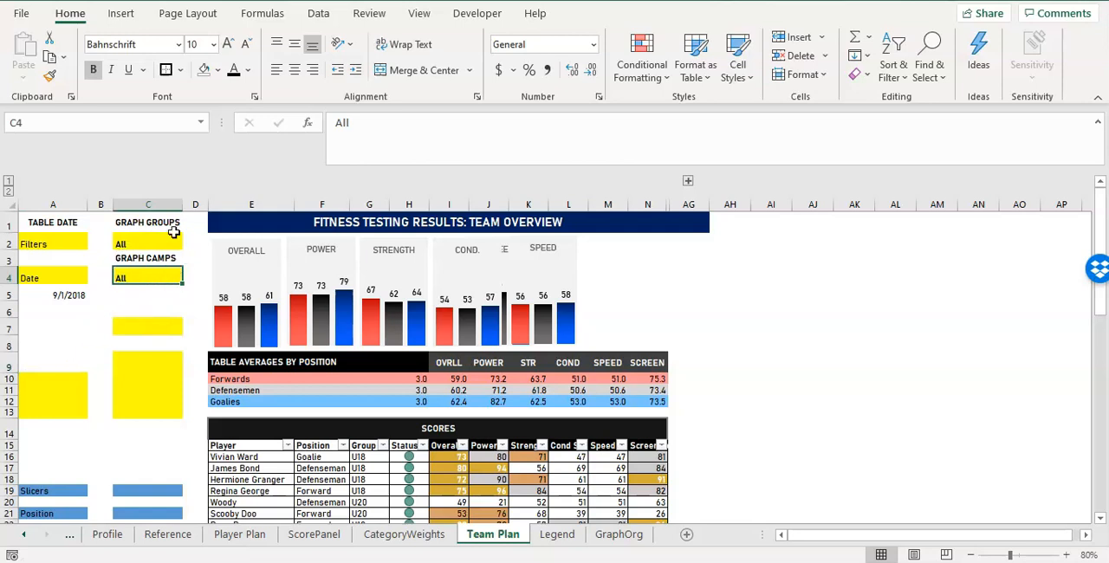
left_click(148, 258)
Delete the Filters and Date labels in A2 and A4 and remove the yellow fill from both cells.
left_click(68, 242)
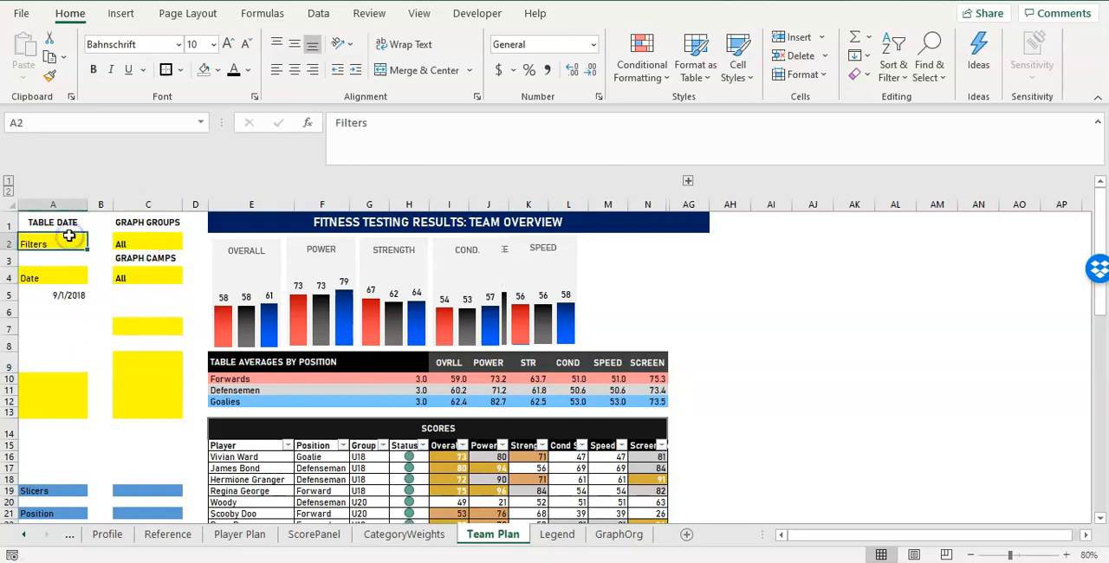
left_click(206, 71)
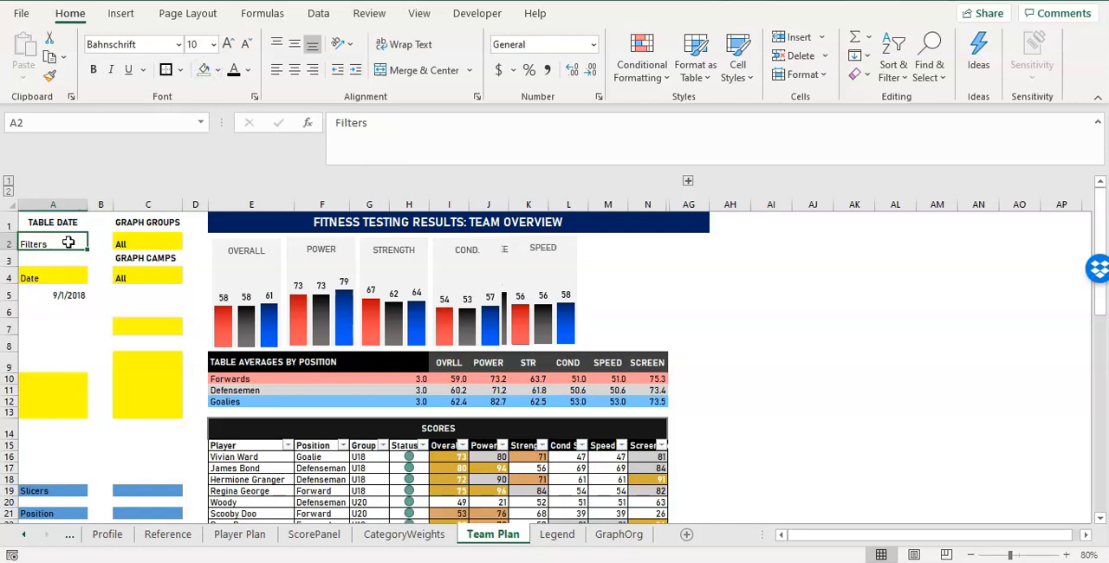
key("BackSpace")
key("Return")
left_click(59, 282)
key("BackSpace")
key("Return")
left_click(67, 278)
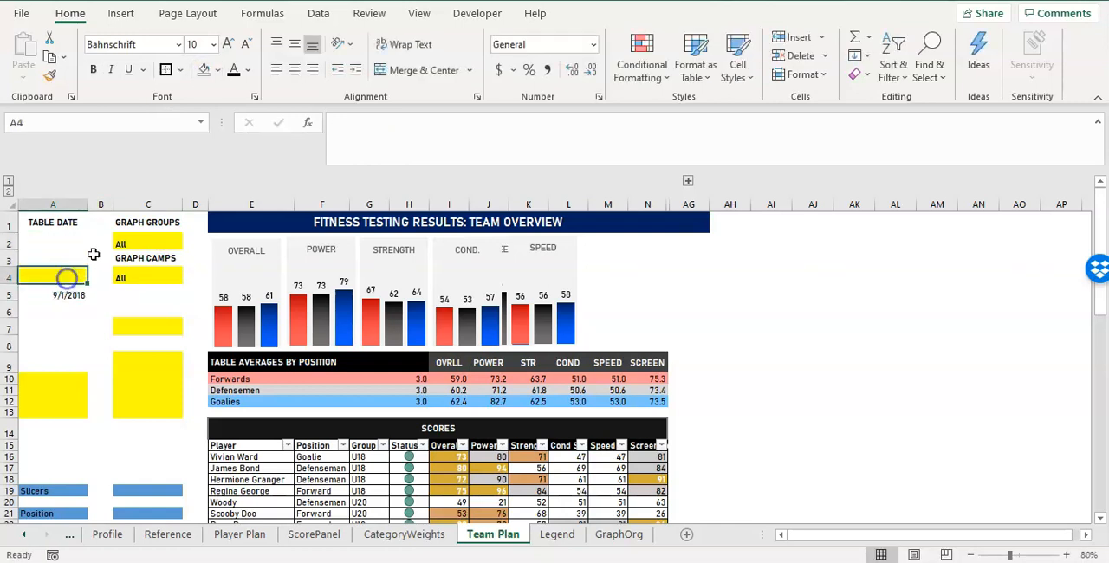
left_click(202, 74)
Move the 9/1/2018 date from A5 to A2 and remove the yellow fill from A6:C14.
left_click(75, 288)
left_click_drag(78, 288, 79, 242)
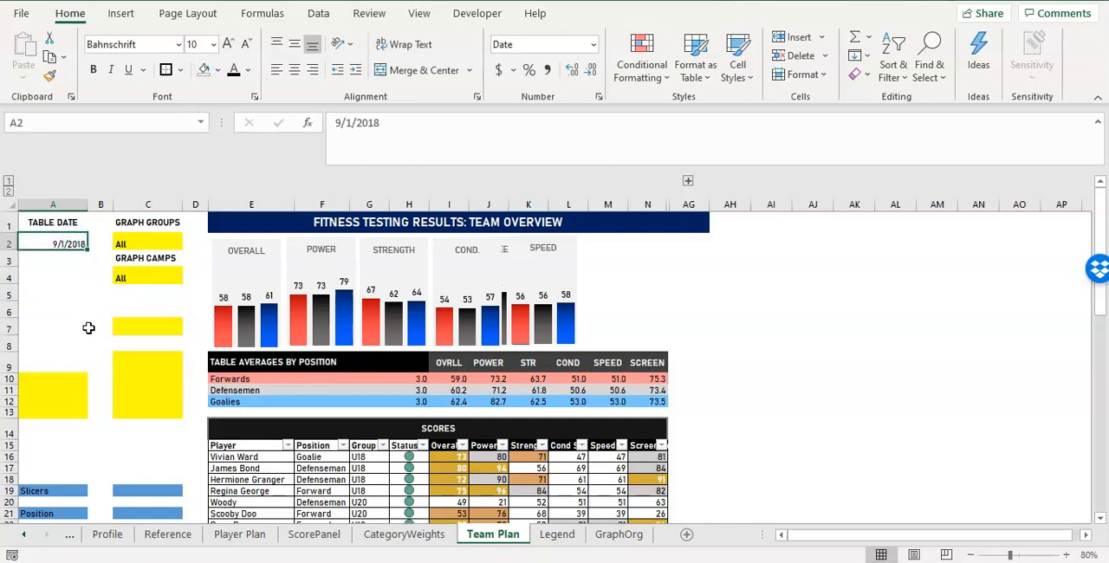
left_click_drag(60, 310, 173, 421)
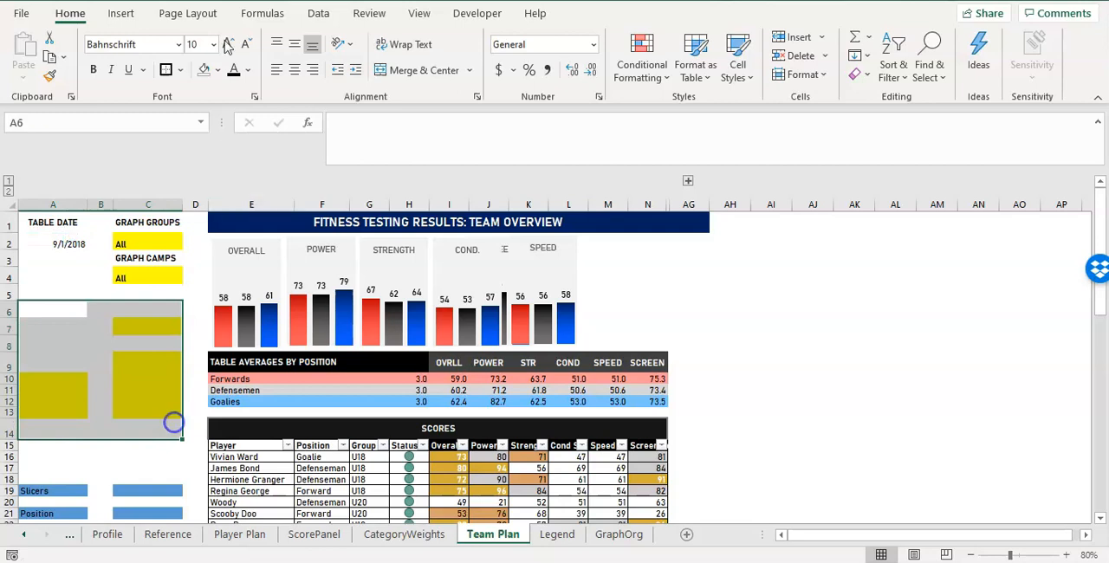
left_click(203, 70)
left_click(95, 378)
Examine the remaining slicer labels in A18:C24 and compare the graph filter cells with the charts and scores table.
scroll(104, 399, "down", 2)
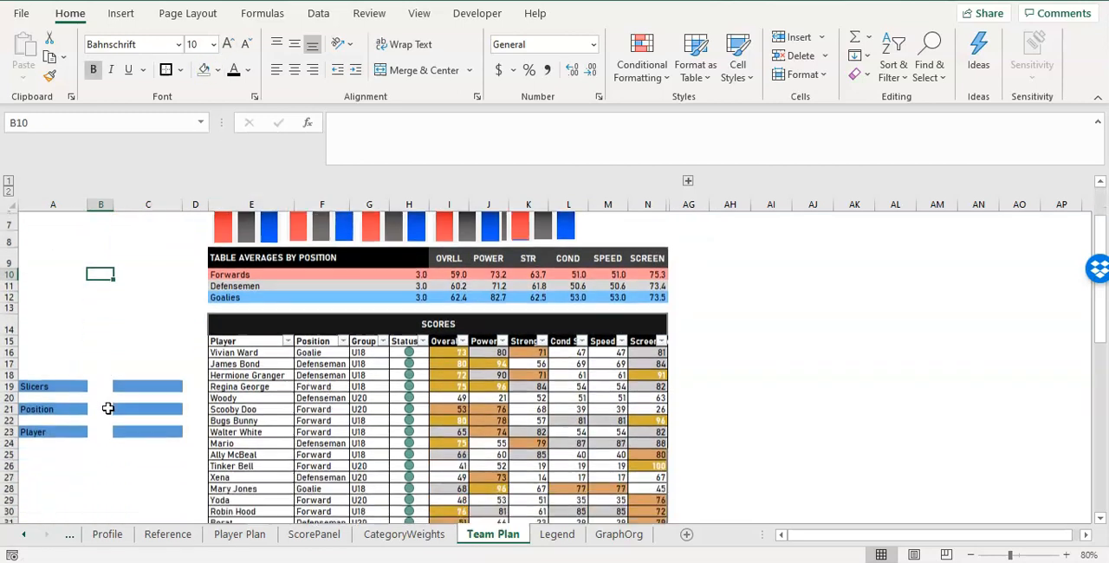
scroll(119, 394, "up", 2)
scroll(135, 453, "down", 1)
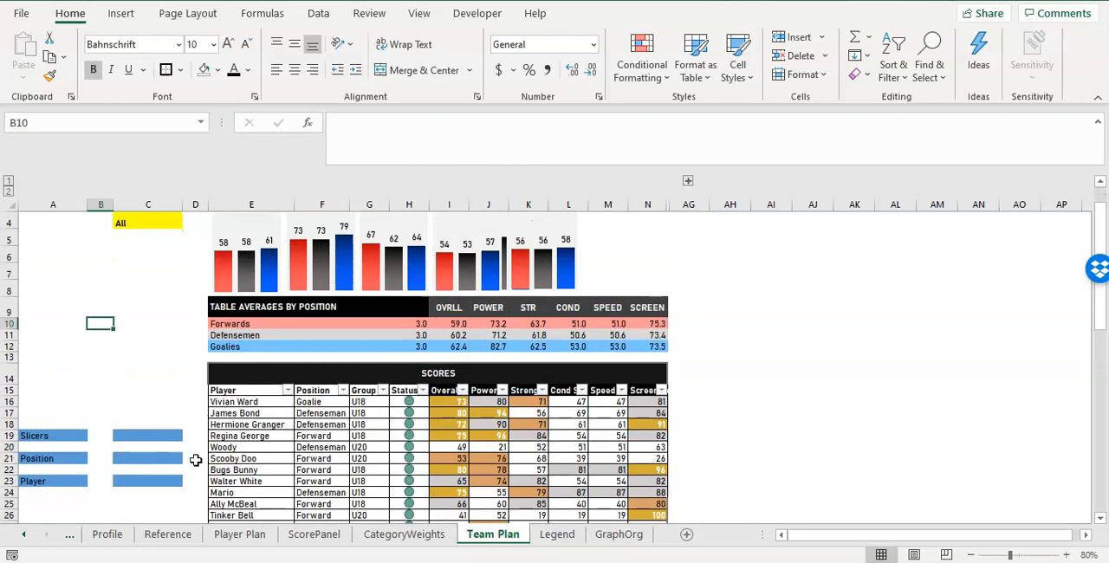
left_click_drag(26, 425, 149, 490)
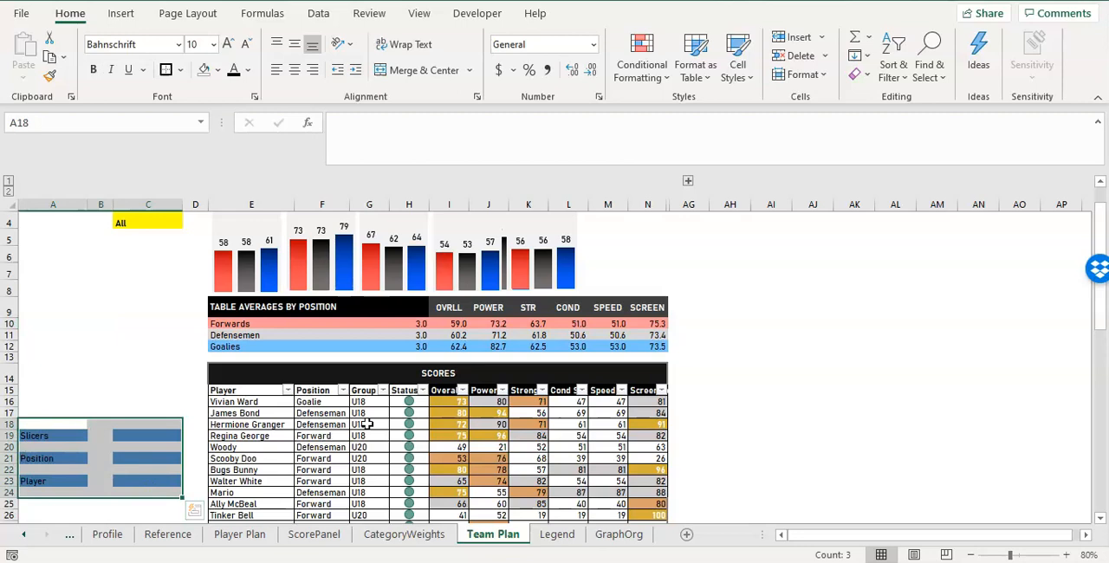
scroll(199, 372, "up", 1)
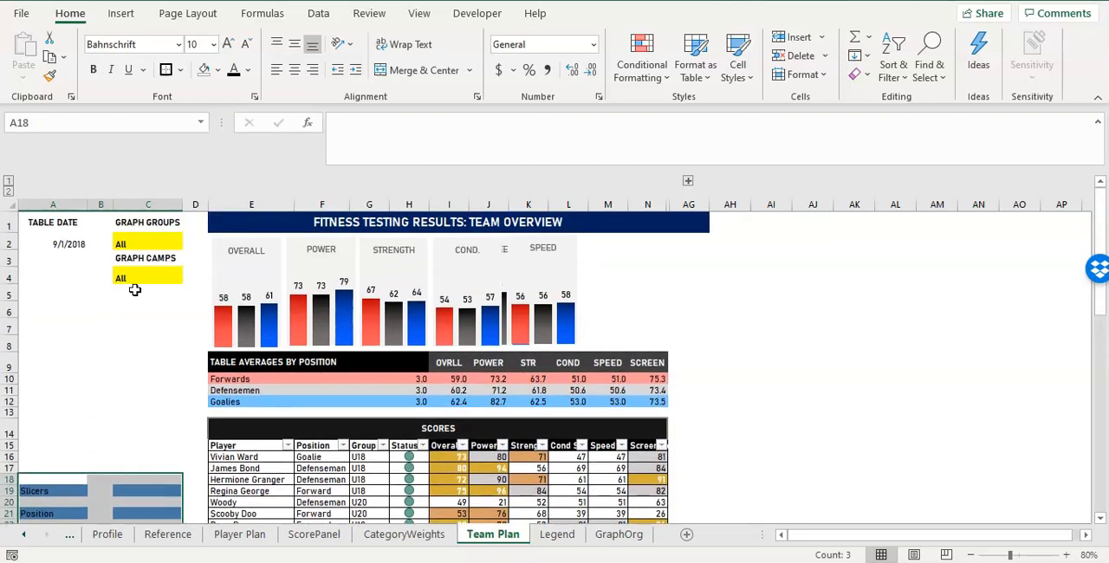
left_click(139, 276)
left_click(144, 241)
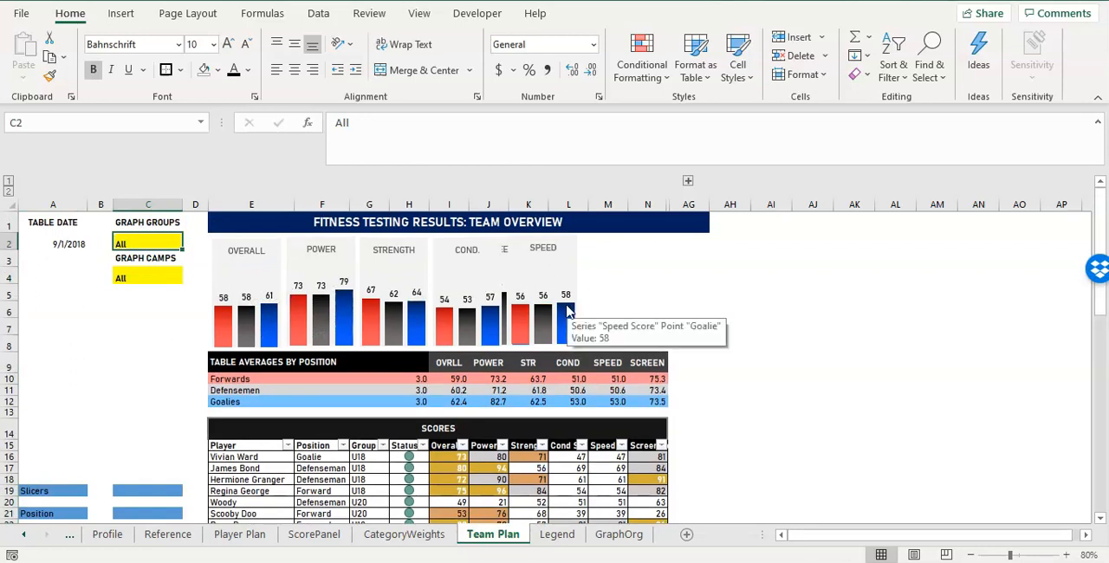
scroll(567, 312, "down", 1)
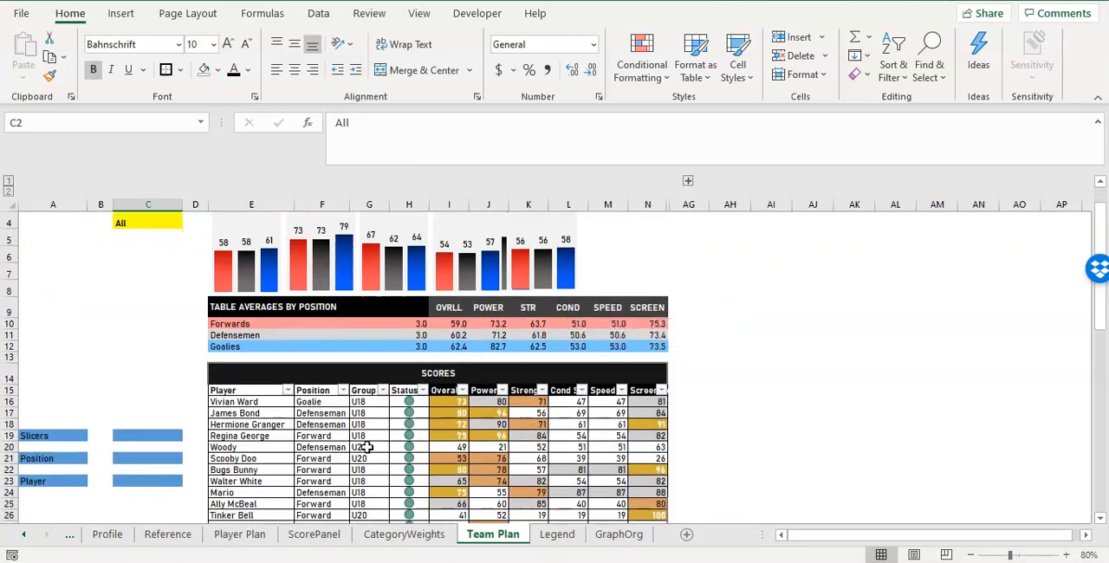
scroll(367, 446, "up", 1)
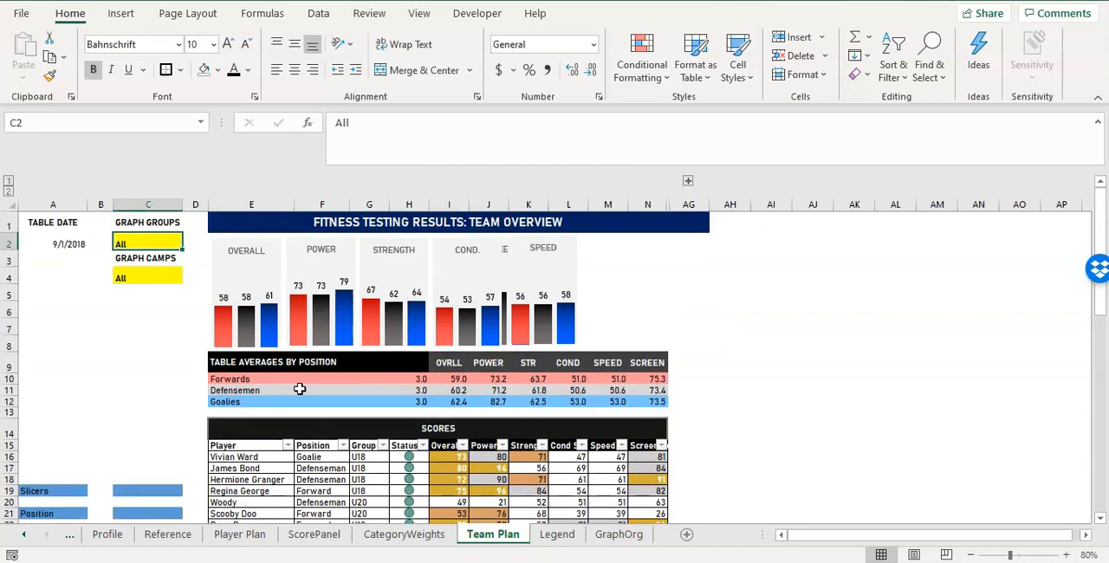
left_click(372, 466)
scroll(338, 425, "down", 1)
scroll(321, 405, "up", 1)
Test the graph group filter in C2 with u18 and set it back to All.
left_click(154, 236)
type("u18")
key("Return")
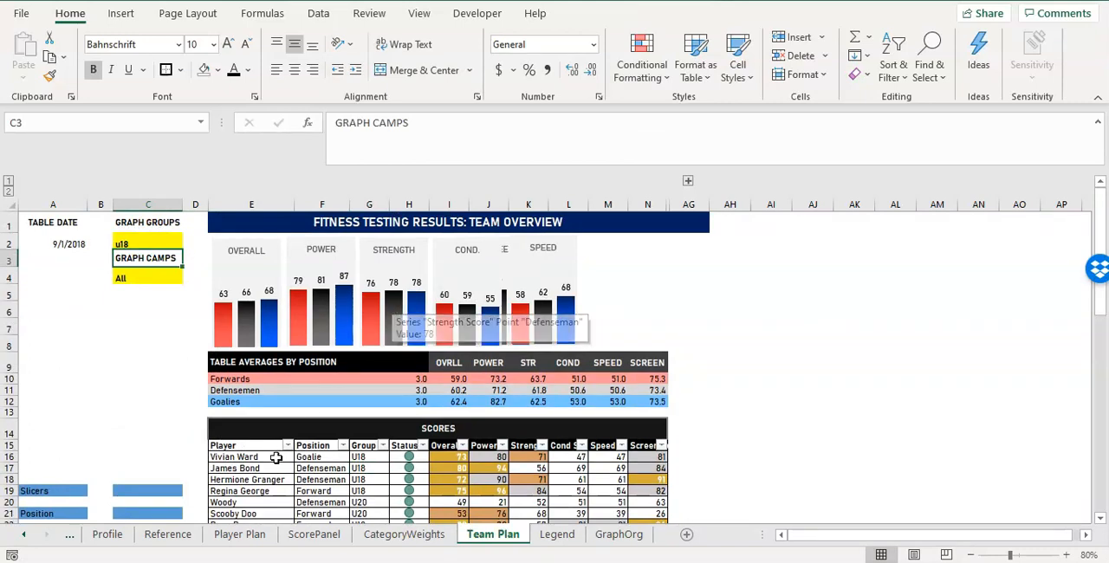
scroll(362, 467, "down", 2)
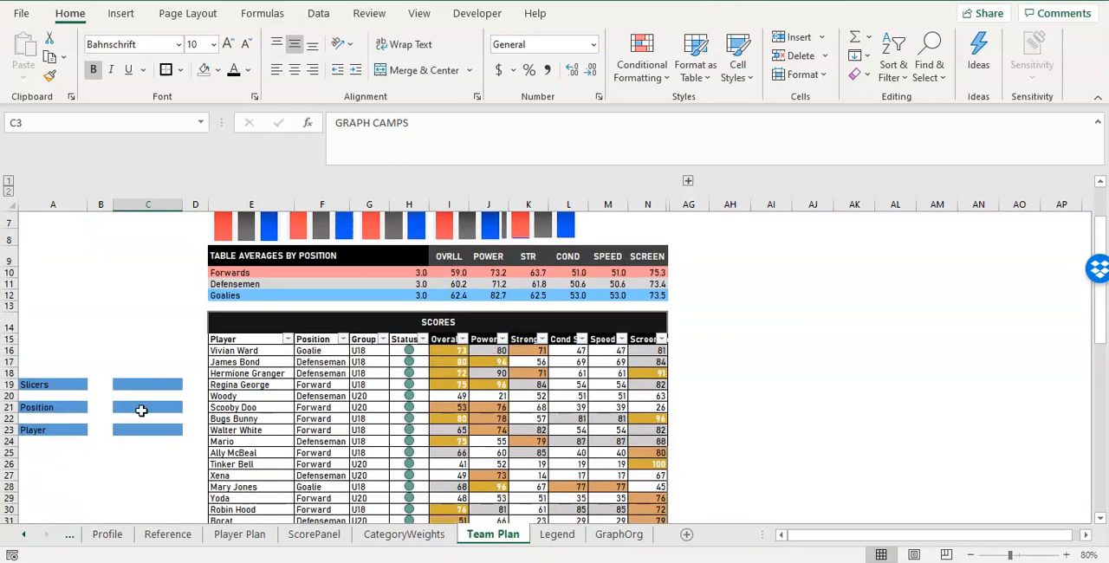
scroll(405, 395, "up", 2)
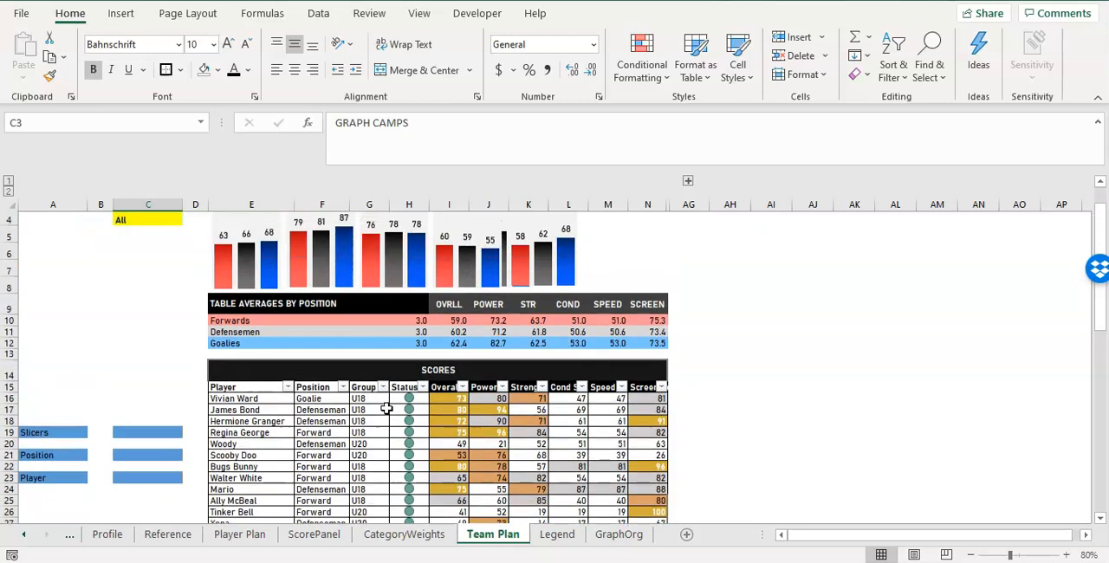
left_click(154, 243)
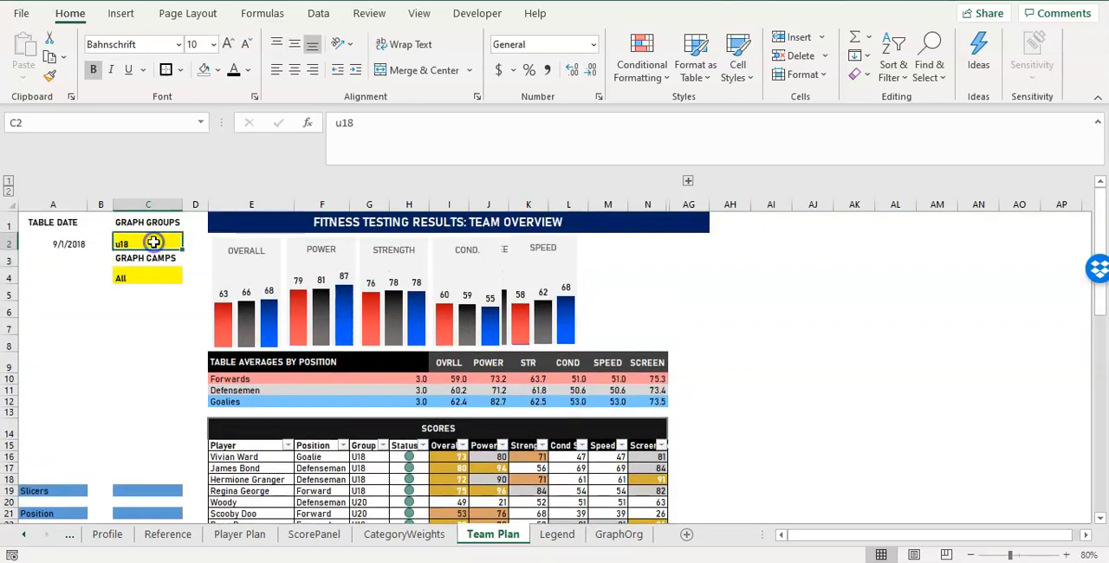
type("All")
key("Return")
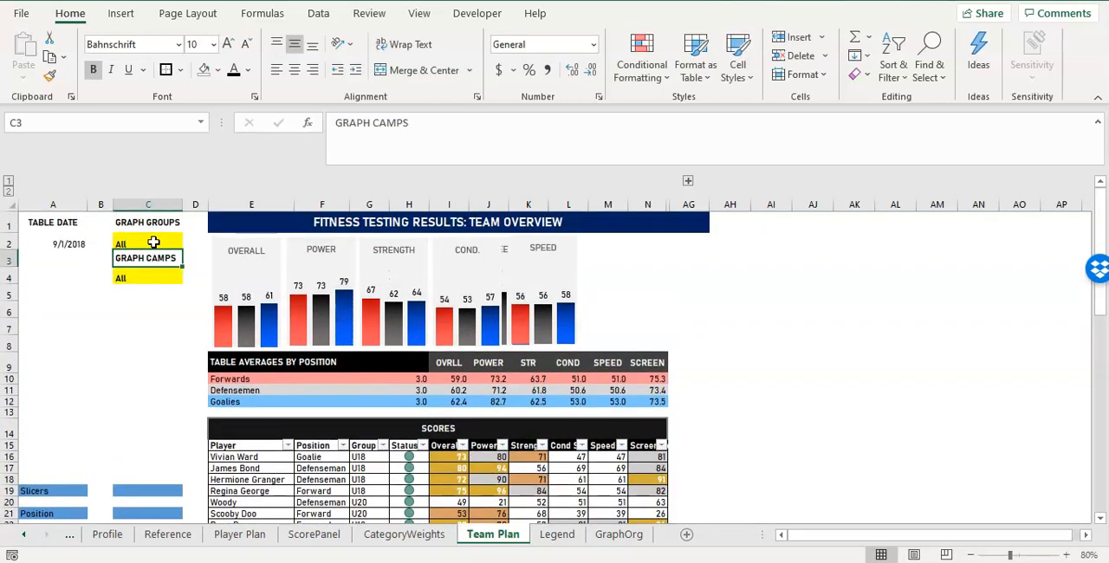
left_click(154, 244)
left_click(141, 273)
left_click(129, 223)
left_click(143, 259)
left_click(142, 274)
left_click(60, 245)
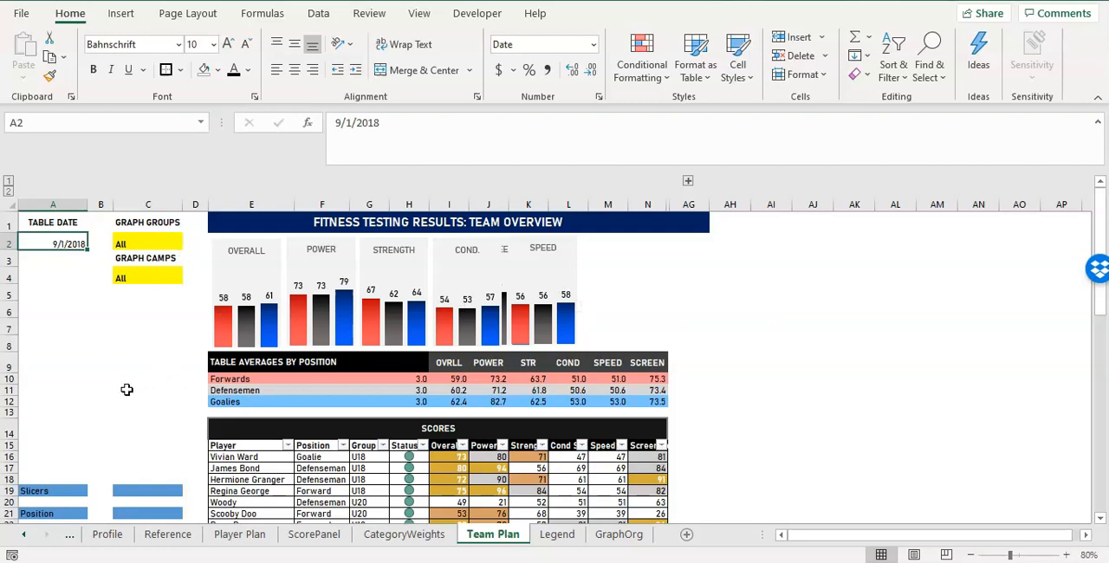
Clear the contents and the blue fill of the old slicer label block A18:C24.
scroll(127, 389, "down", 2)
left_click_drag(41, 377, 162, 440)
right_click(163, 440)
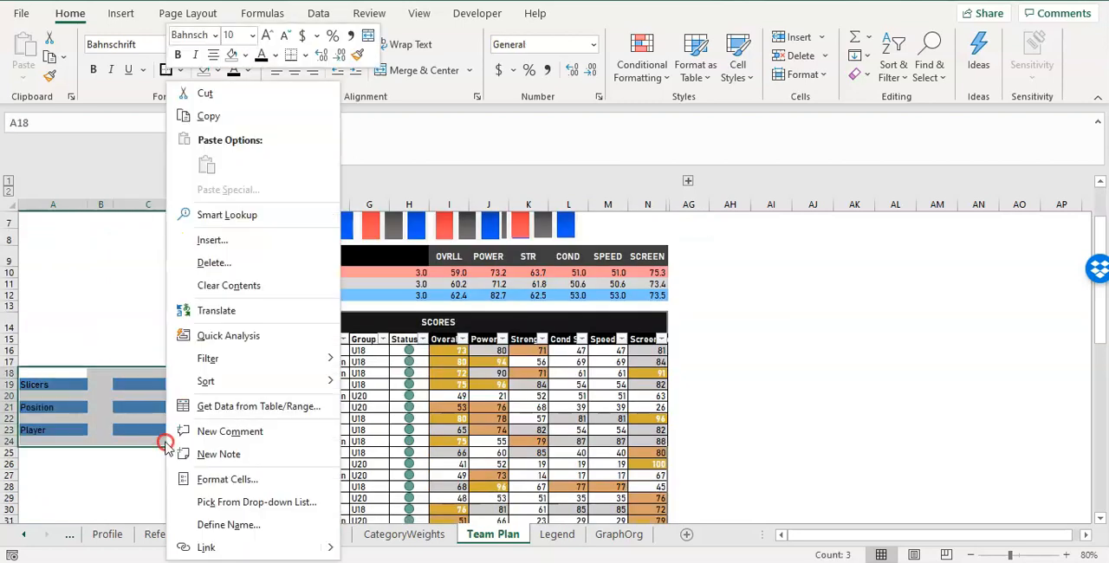
left_click(255, 285)
left_click(202, 70)
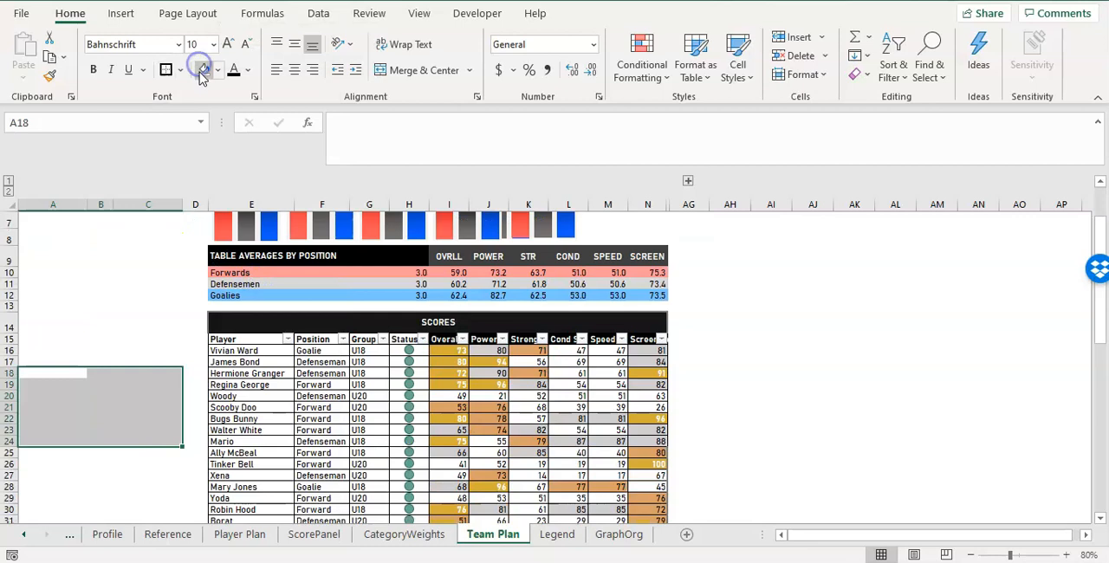
left_click(129, 340)
Insert slicers for the Player, Position and Group fields of the scores table.
scroll(136, 339, "up", 2)
left_click(286, 490)
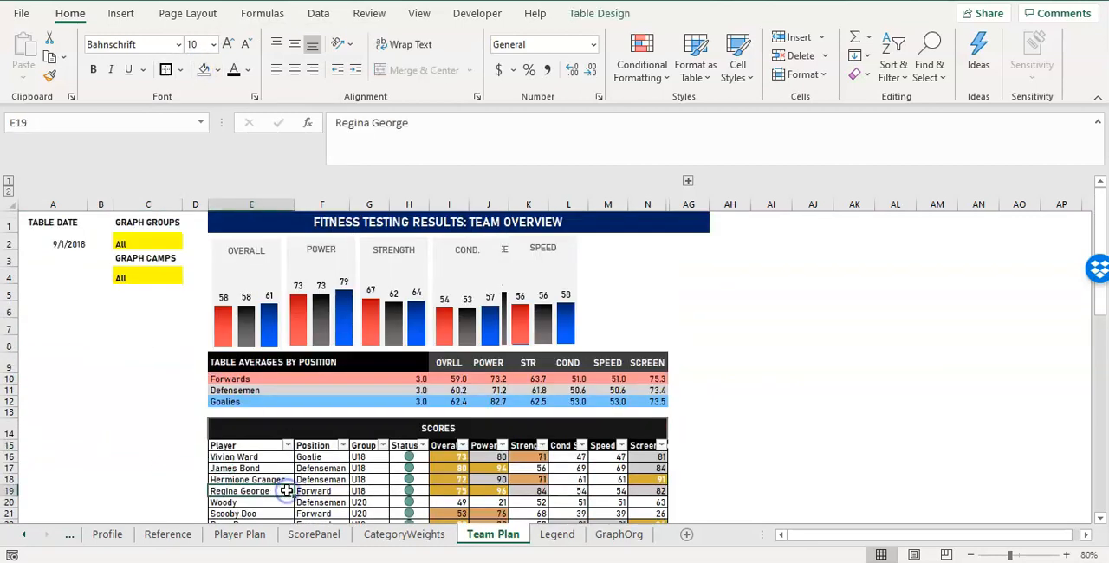
left_click(127, 19)
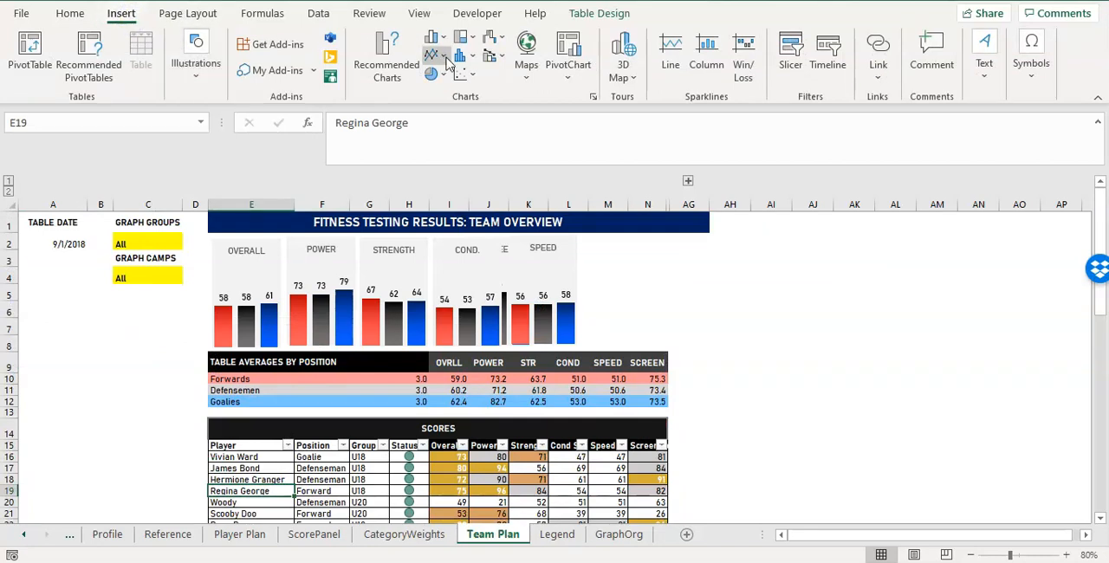
left_click(795, 69)
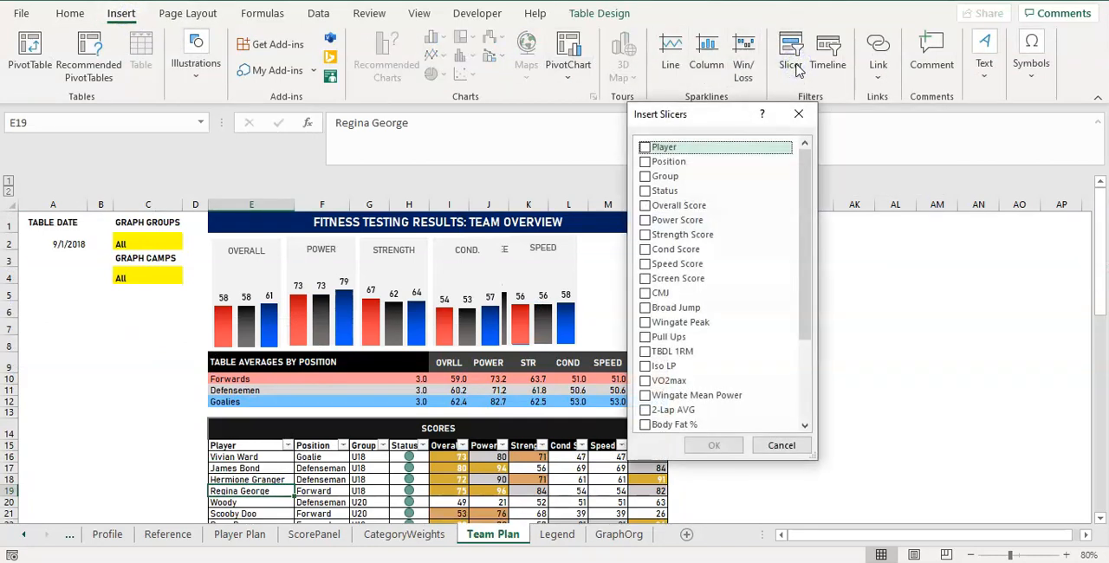
left_click(646, 148)
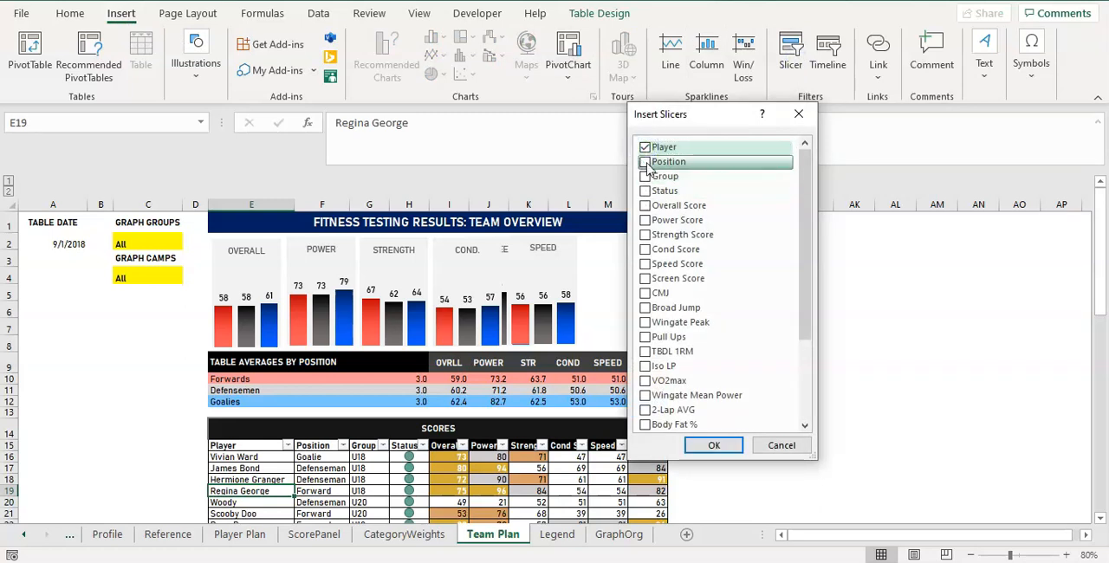
left_click(645, 162)
left_click(646, 176)
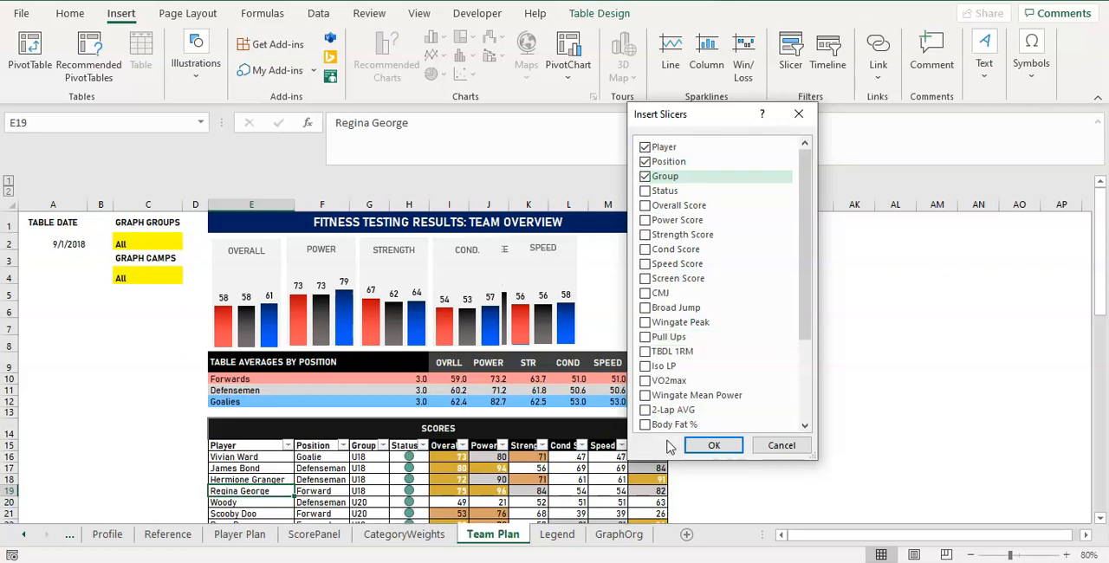
left_click(693, 443)
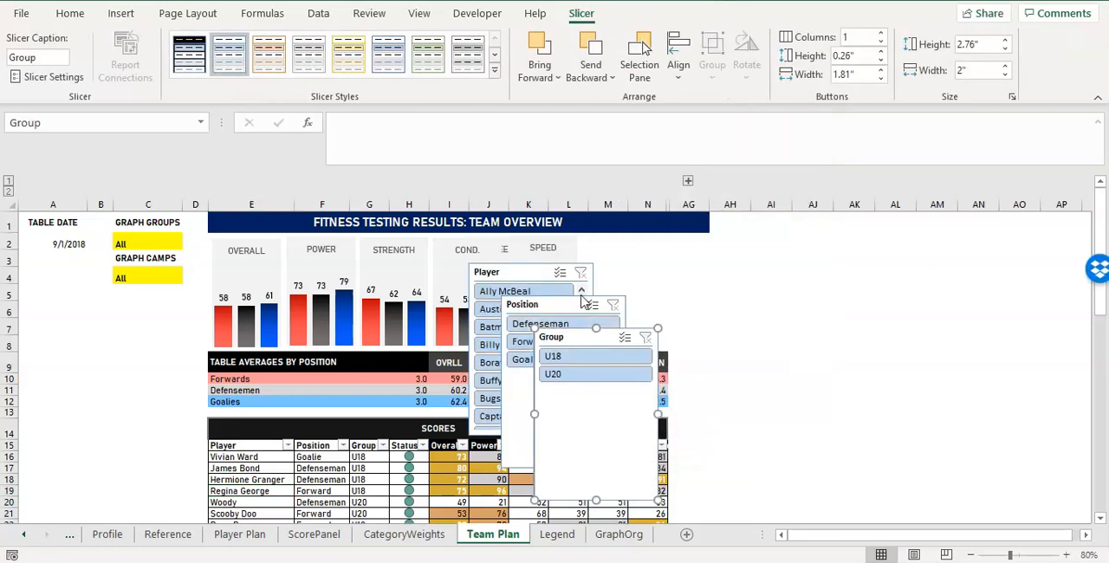
Arrange the Player, Position and Group slicers side by side over columns AG to AP beside the dashboard.
left_click_drag(528, 272, 741, 266)
left_click_drag(560, 309, 876, 263)
left_click_drag(562, 336, 978, 251)
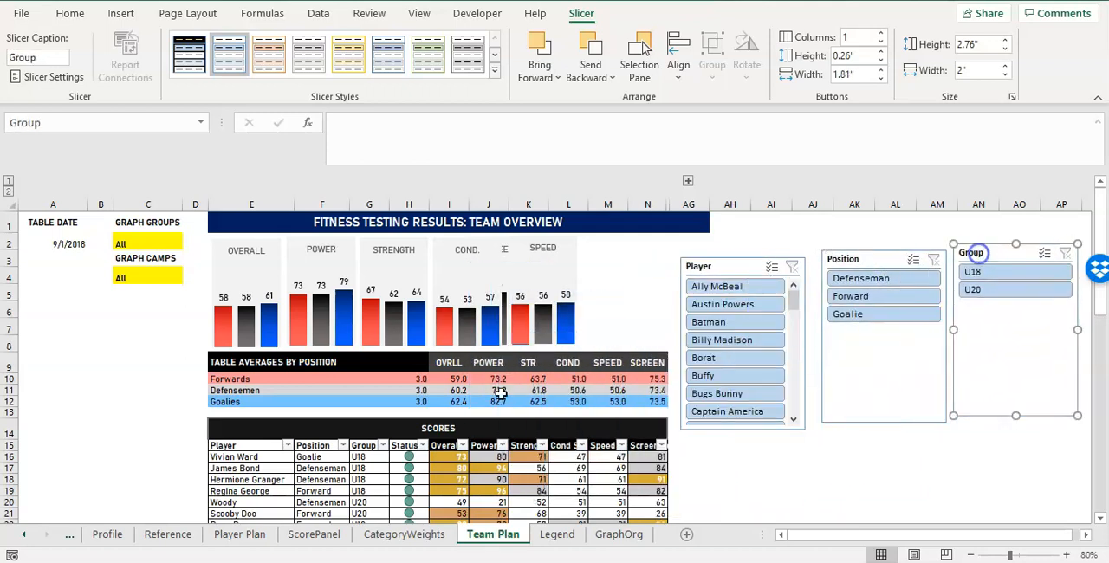
Examine the formulas behind a player's power score and the forward and defenseman averages for power and strength.
left_click(488, 474)
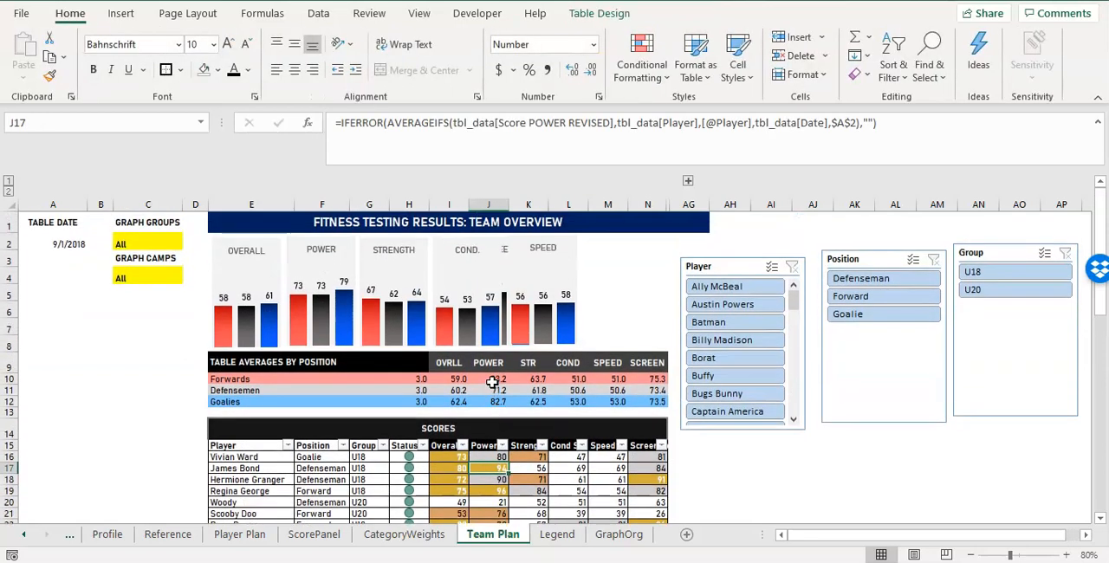
left_click(491, 380)
left_click_drag(491, 380, 517, 391)
left_click(515, 391)
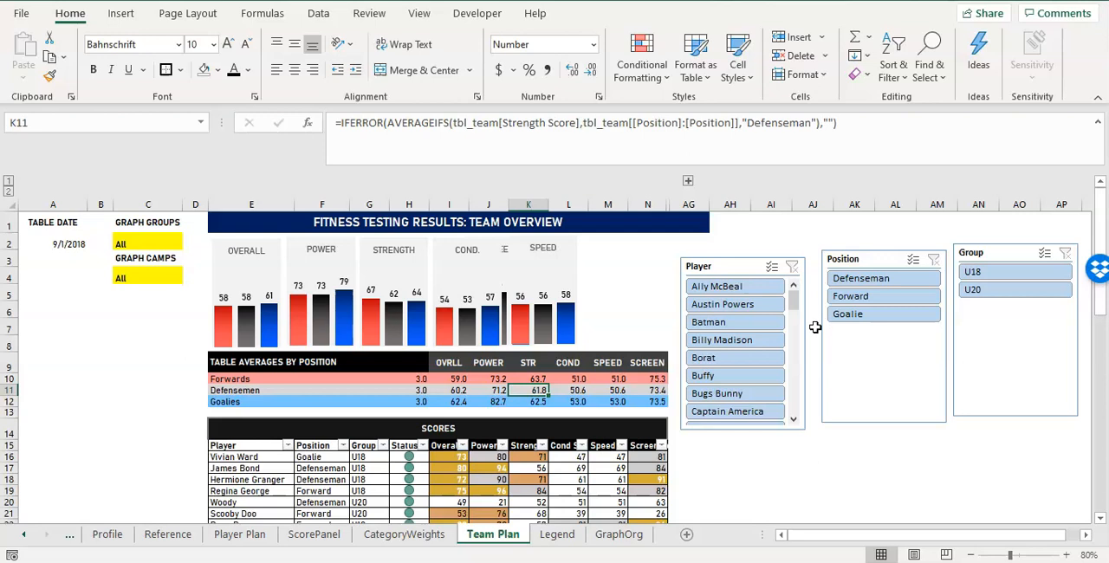
left_click(485, 379)
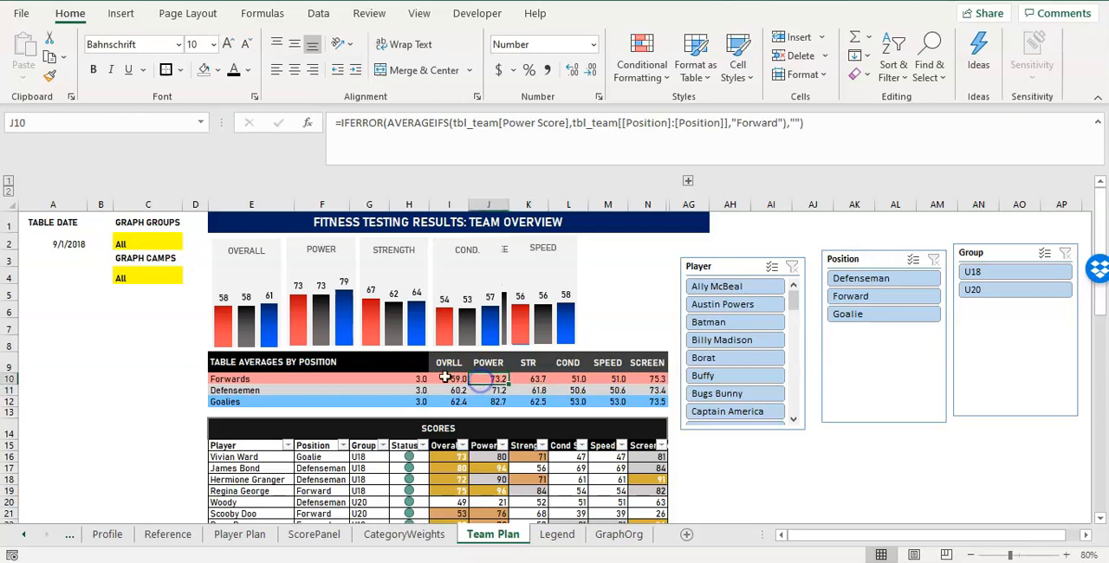
left_click(536, 381)
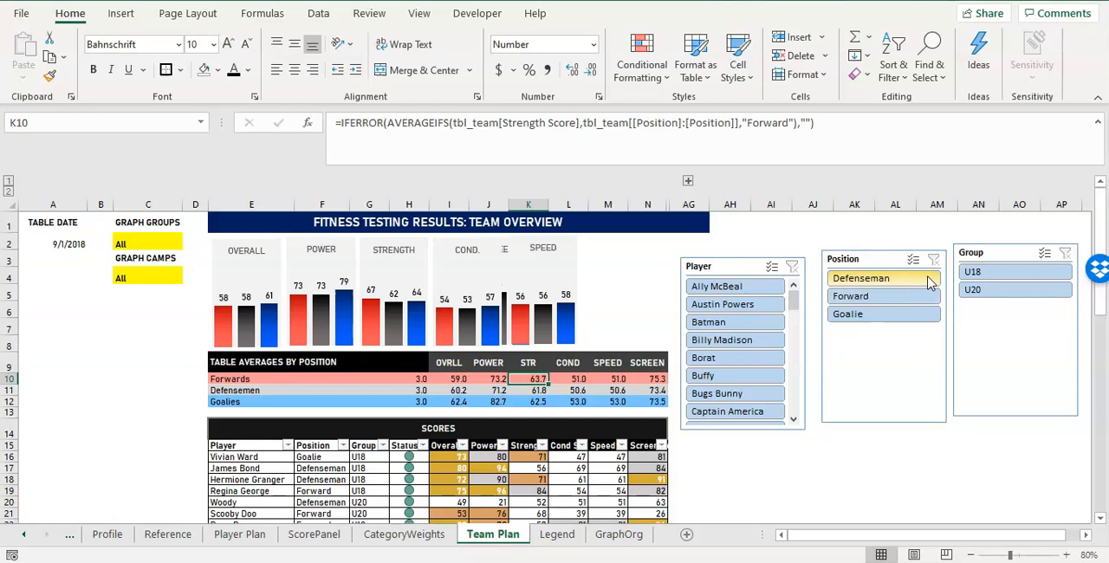
Filter the scores table to the U18 group with the Group slicer, review the filtered rows, and clear the filter.
left_click(976, 275)
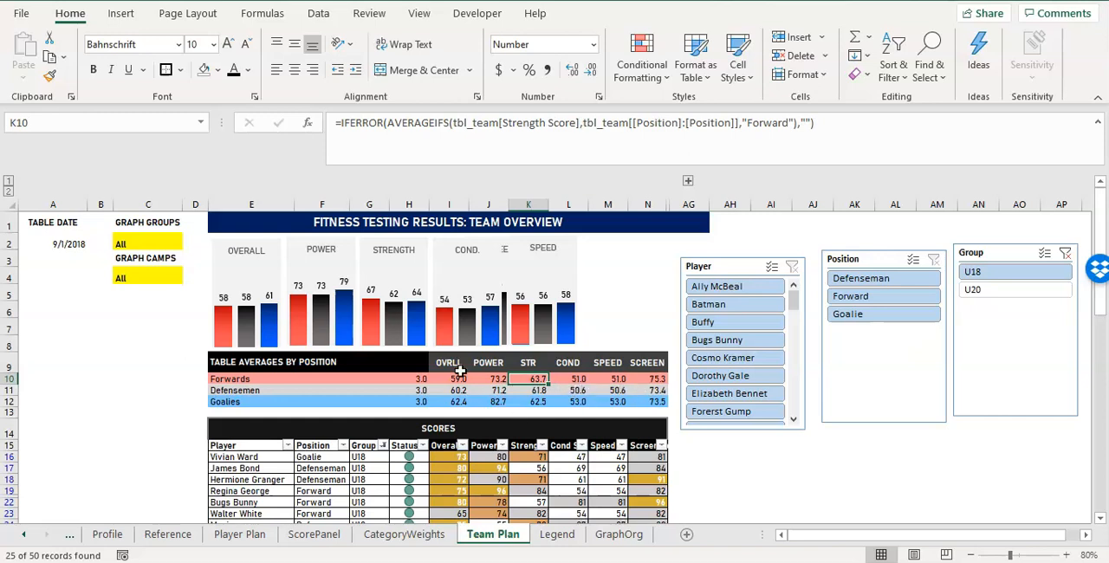
left_click(1065, 252)
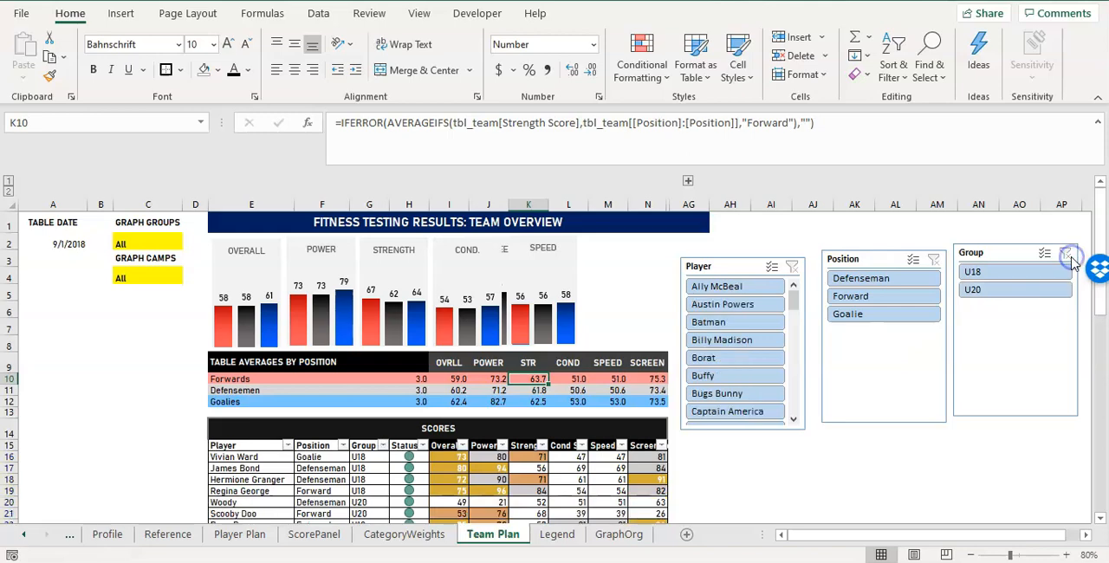
left_click(1022, 271)
scroll(585, 406, "down", 6)
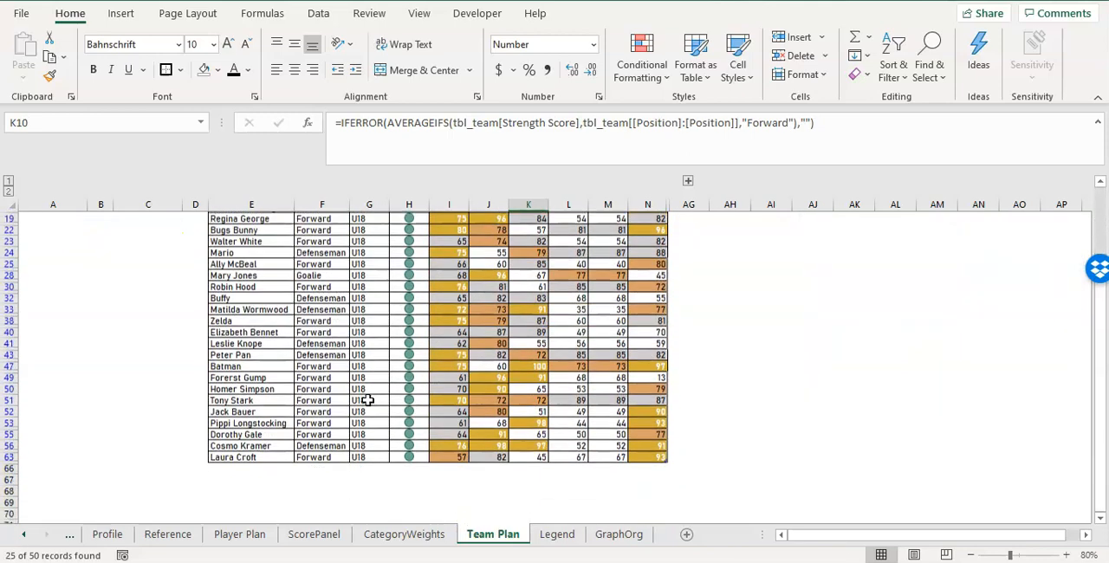
scroll(368, 403, "up", 4)
scroll(368, 403, "up", 1)
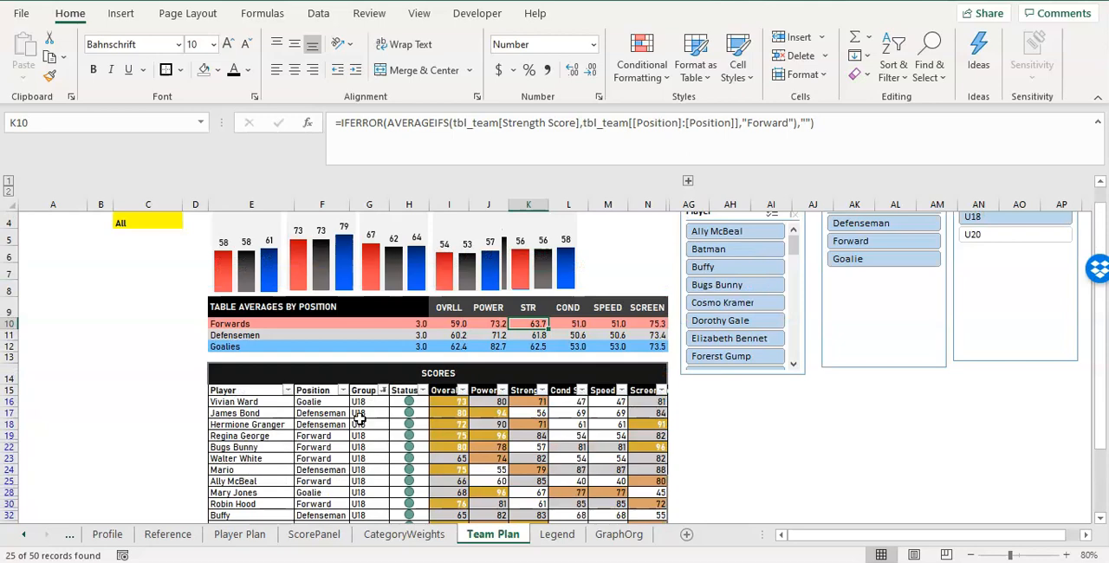
scroll(359, 418, "down", 3)
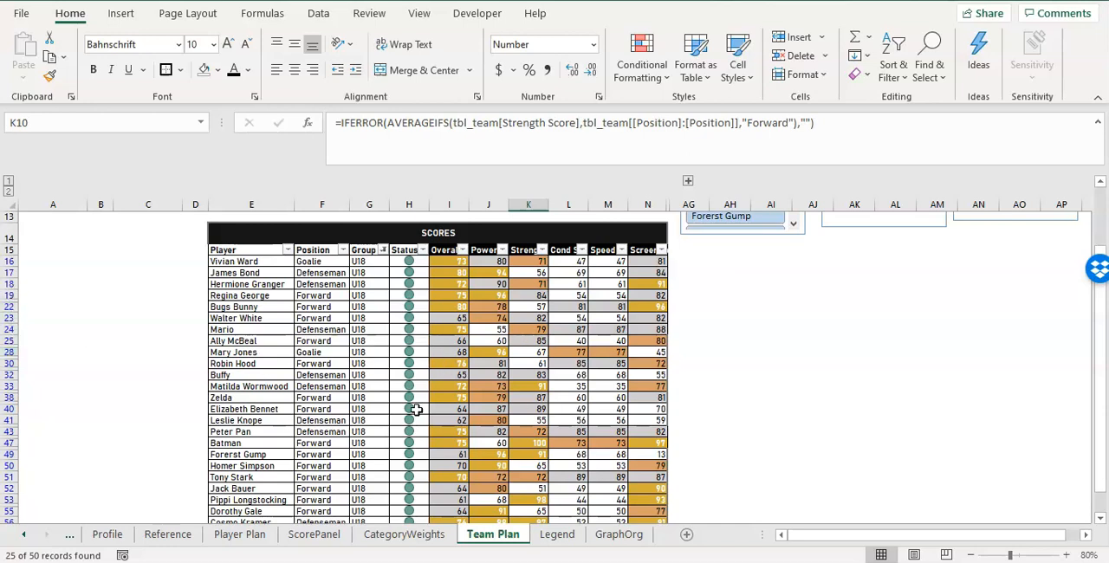
scroll(394, 355, "up", 5)
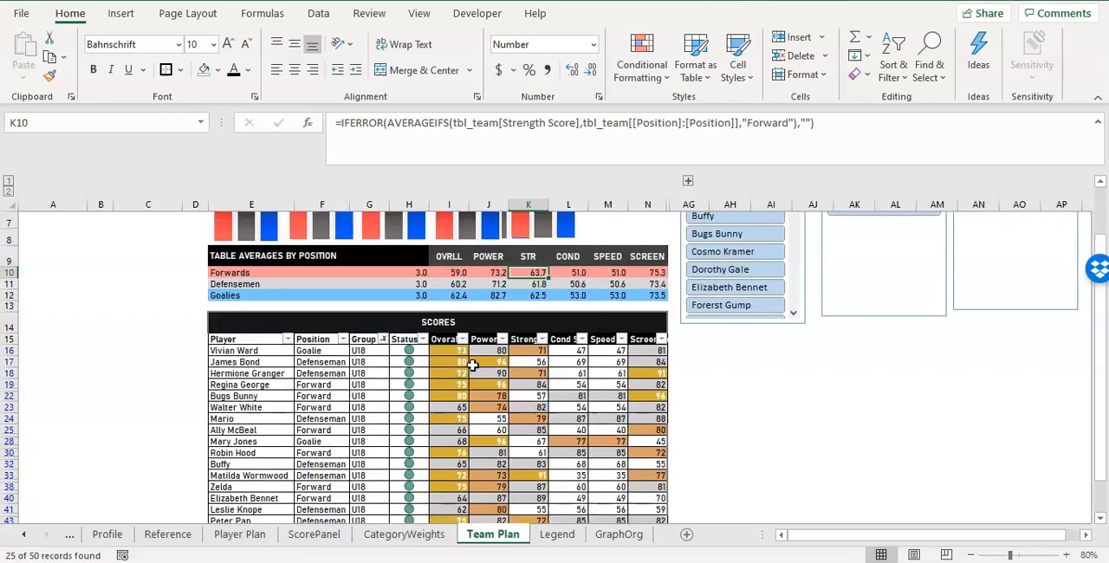
left_click(1065, 252)
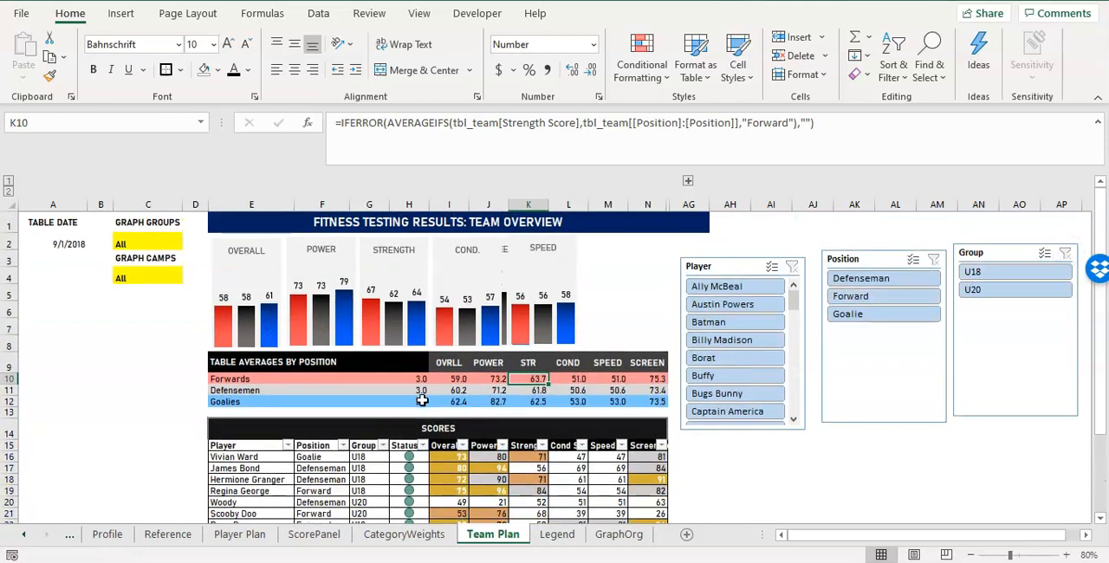
Widen column F slightly to give the Position entries of the scores table more room.
scroll(87, 418, "down", 5)
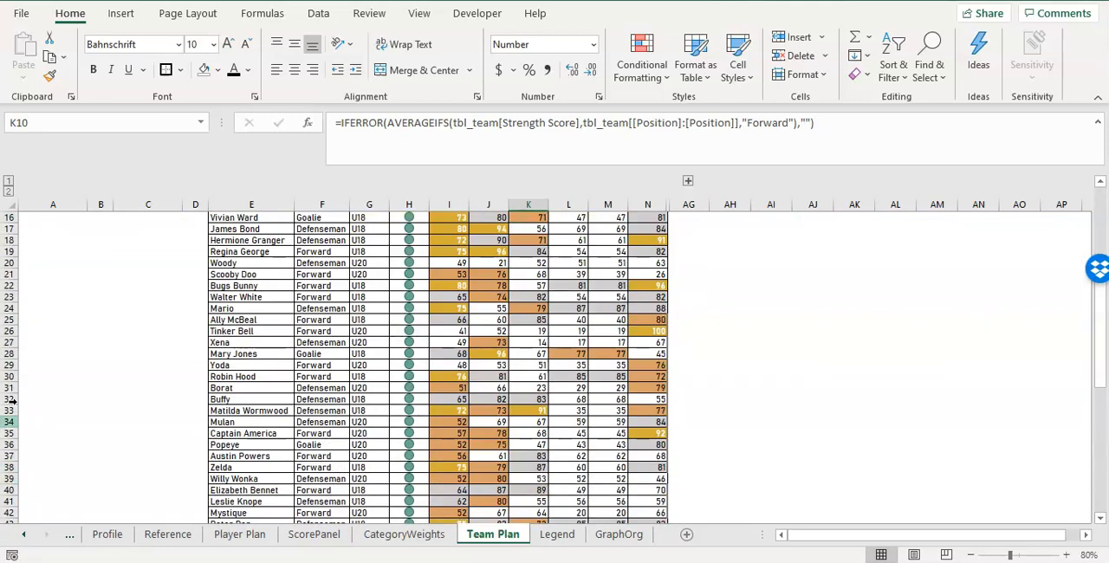
scroll(346, 373, "up", 3)
scroll(323, 366, "up", 2)
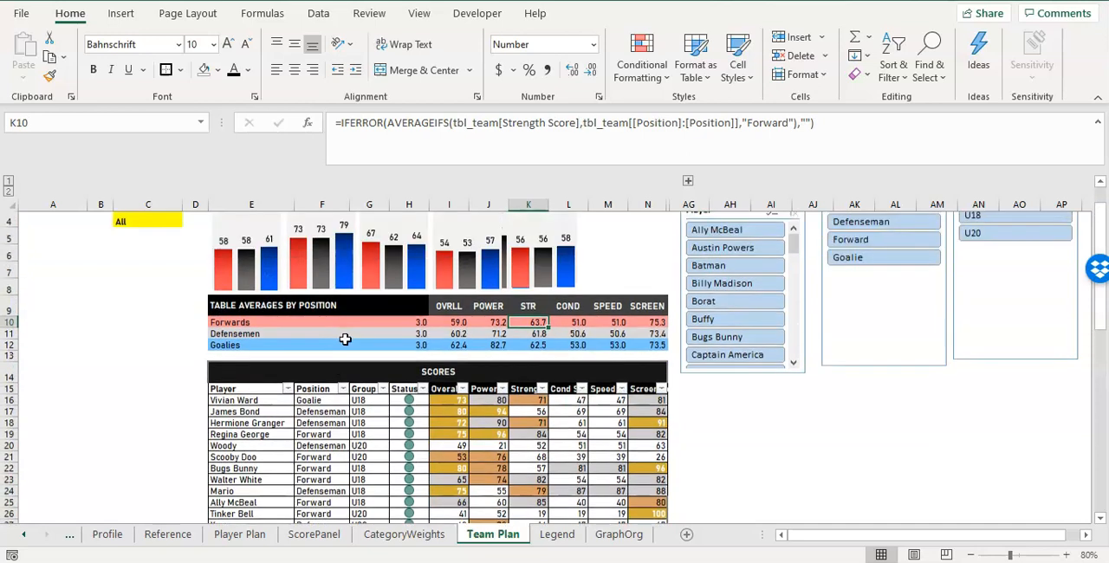
left_click_drag(347, 204, 354, 202)
left_click(354, 201)
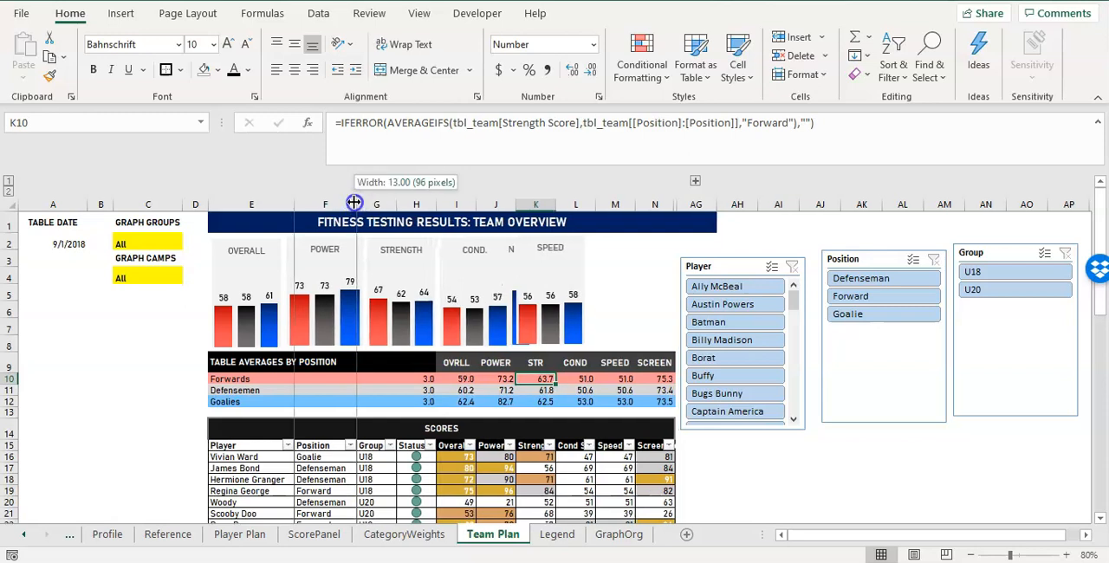
Try the black slicer style on the Player slicer and switch it back to the light blue style.
left_click(753, 271)
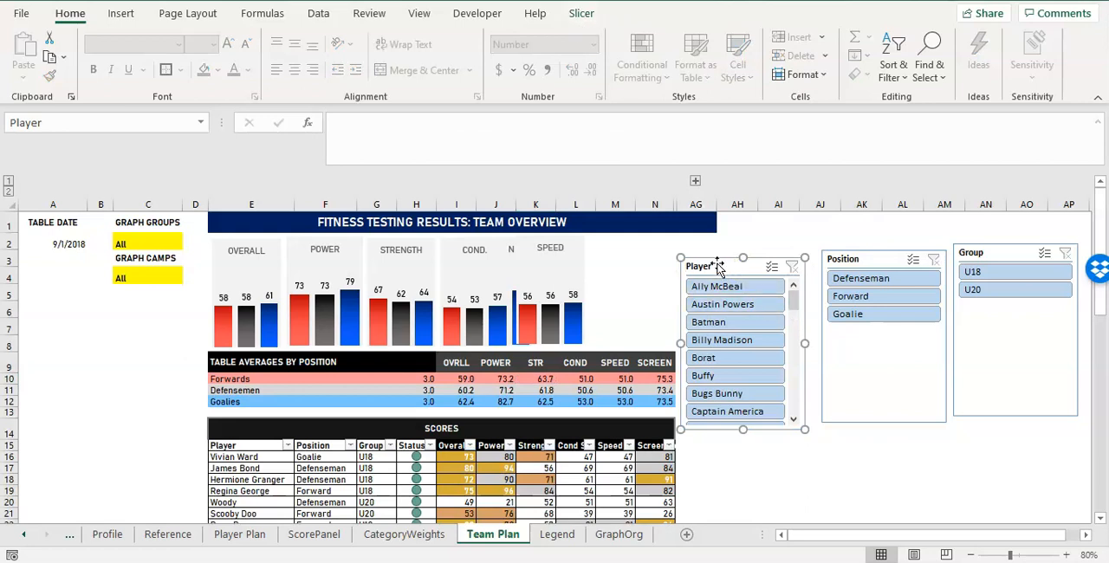
left_click(578, 17)
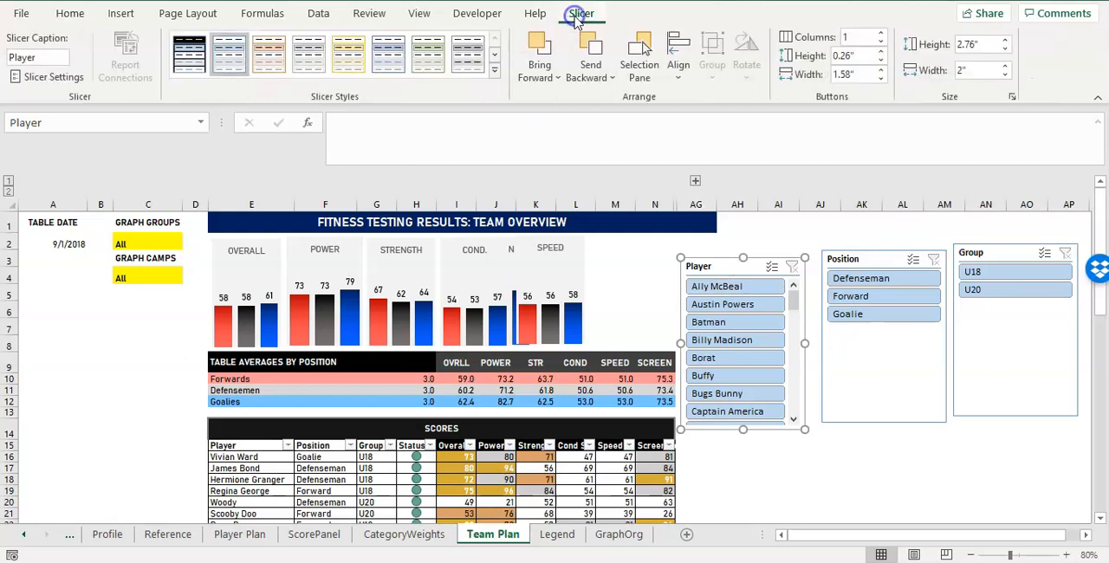
left_click(193, 71)
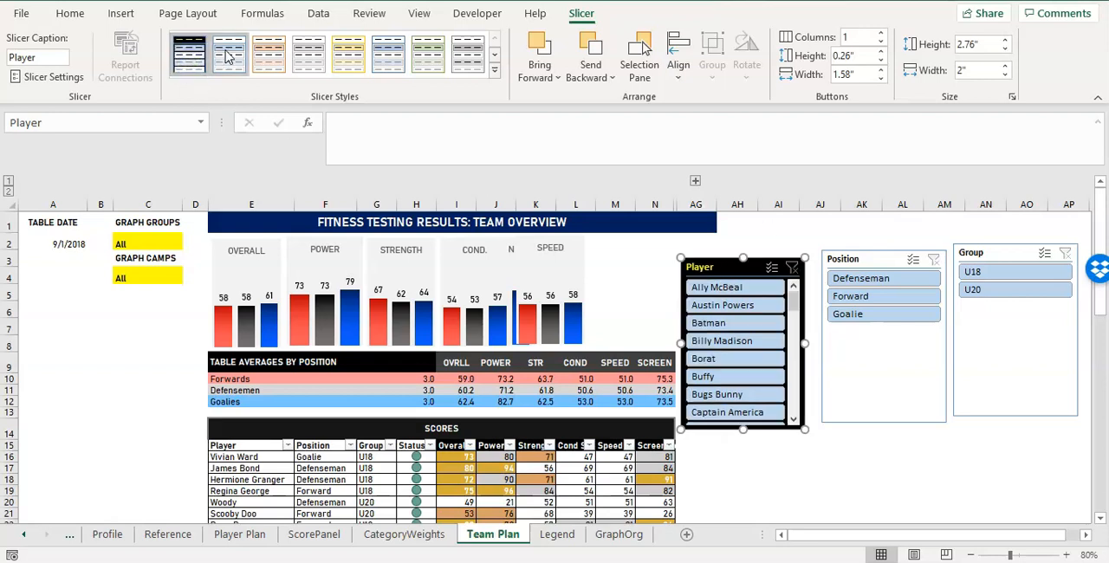
left_click(228, 55)
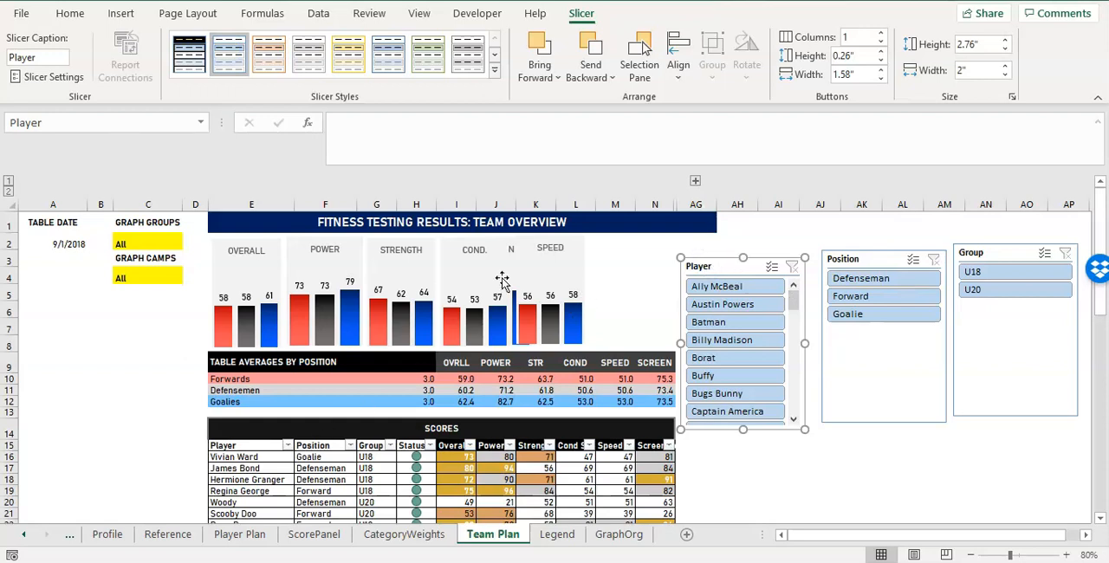
left_click(537, 379)
left_click(742, 272)
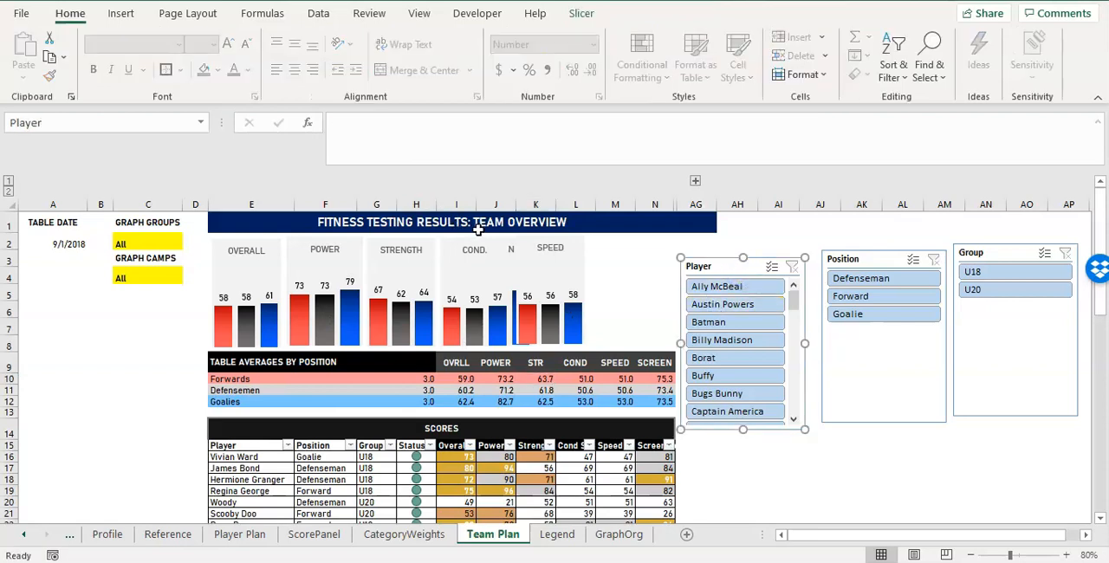
Fill the SCORES banner in row 14 with the darkest shade of the black theme colour.
left_click(388, 420)
left_click(351, 362)
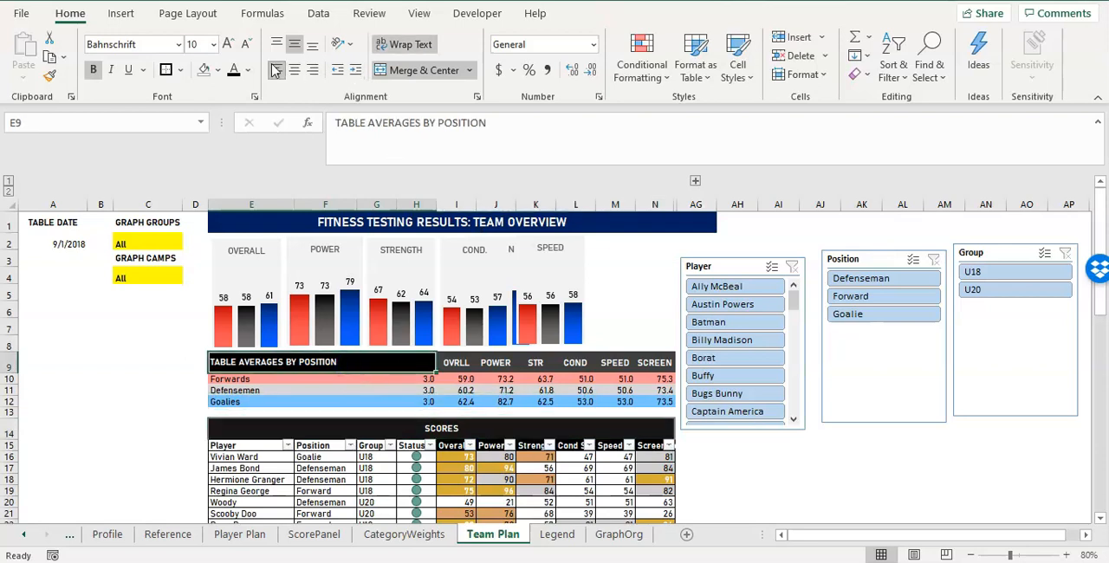
left_click(383, 427)
left_click(217, 70)
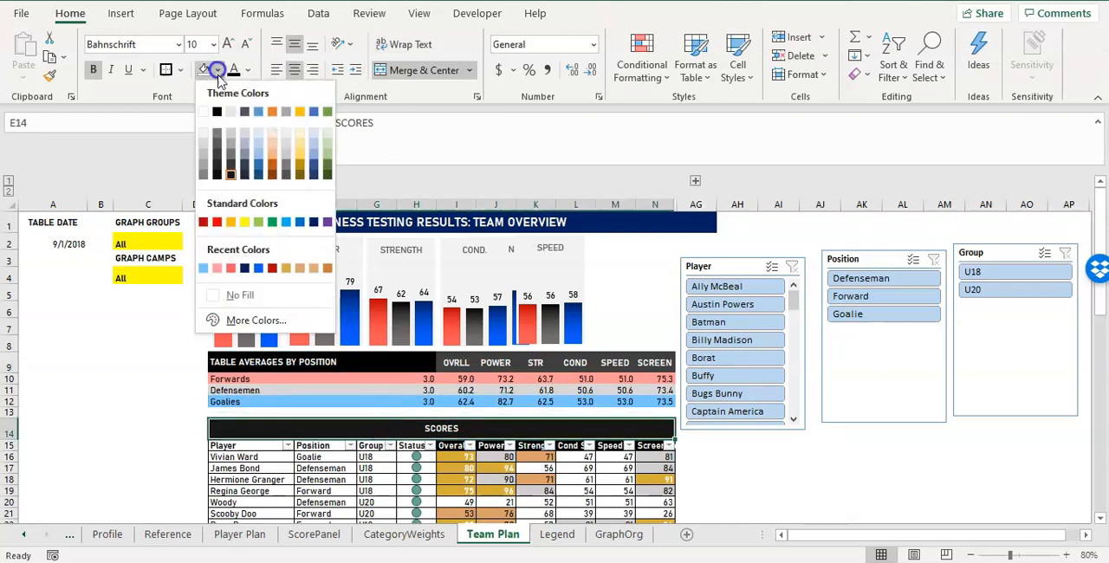
left_click(219, 173)
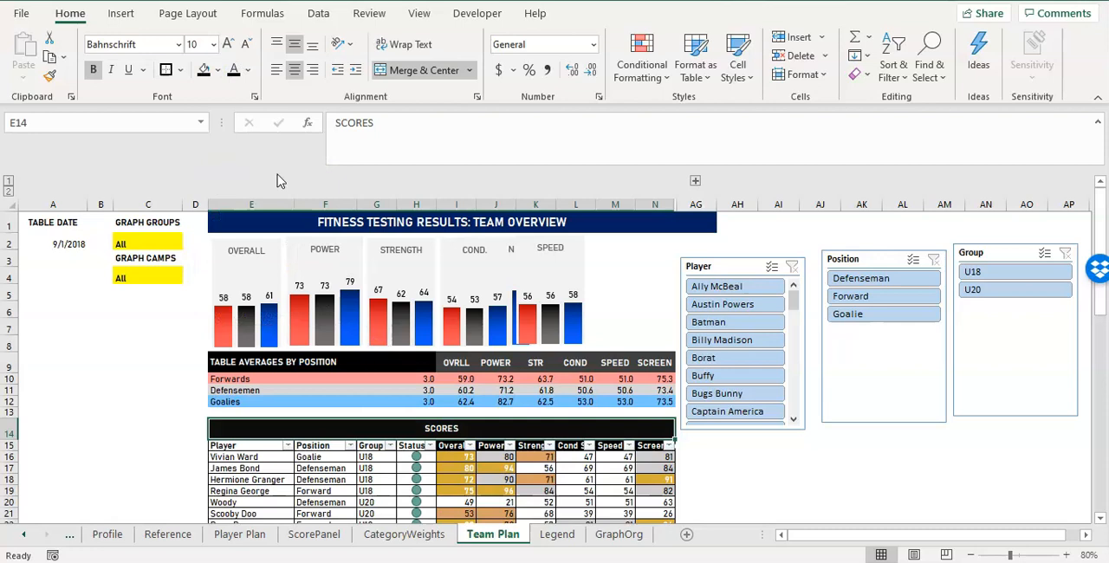
left_click(374, 364)
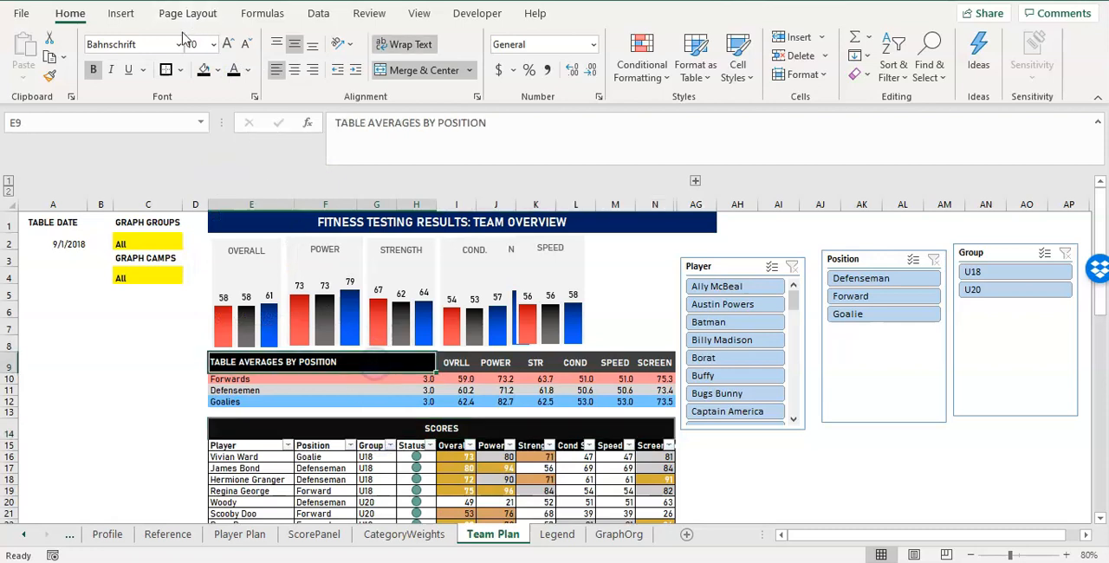
left_click(433, 421)
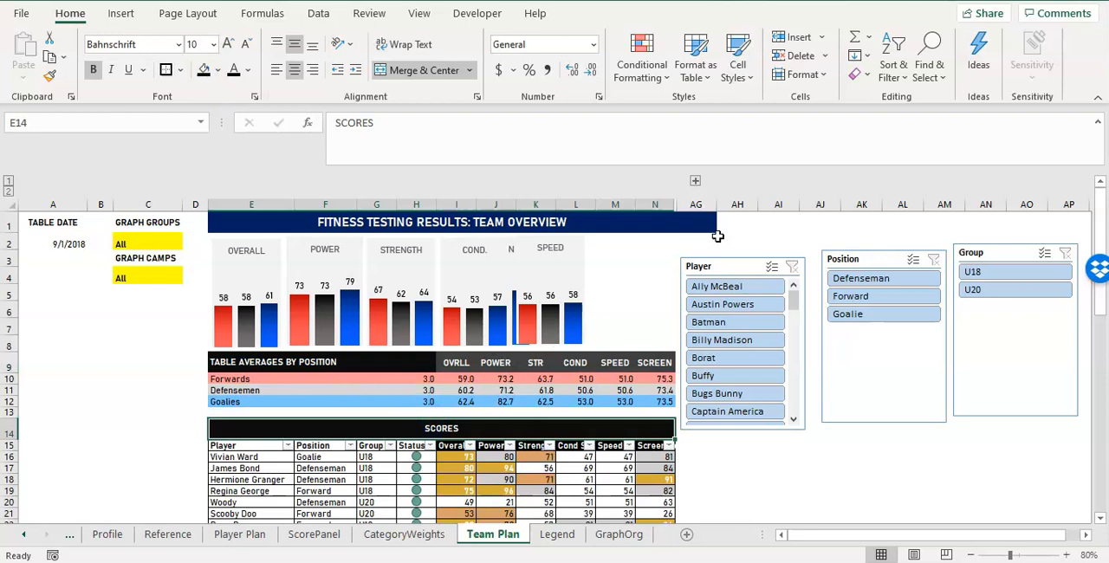
Duplicate the Player slicer's light blue style and name the copy Team Fitness Slicer.
left_click(735, 262)
left_click(578, 13)
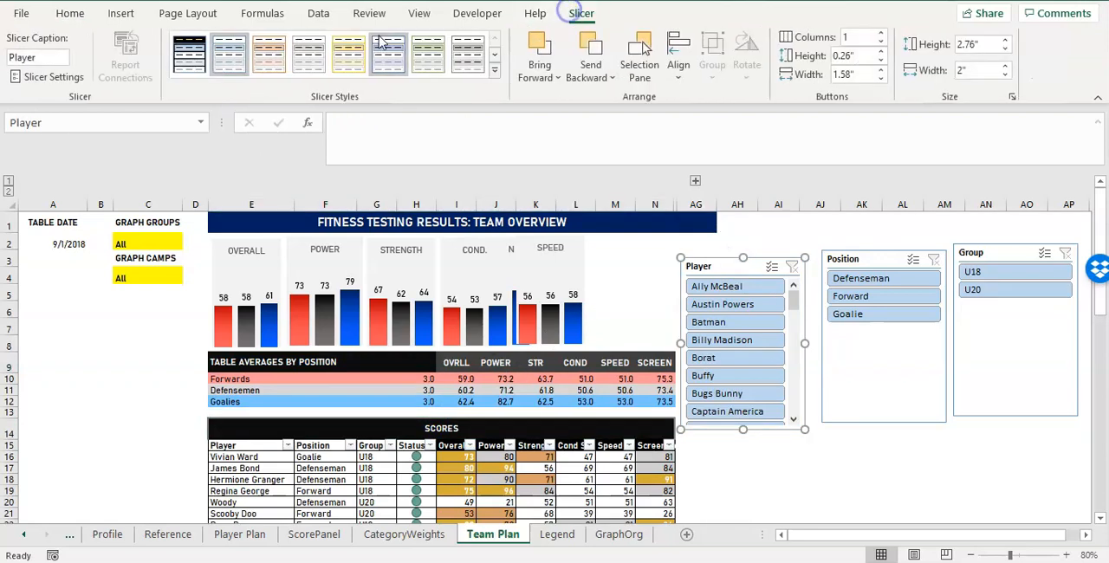
right_click(226, 55)
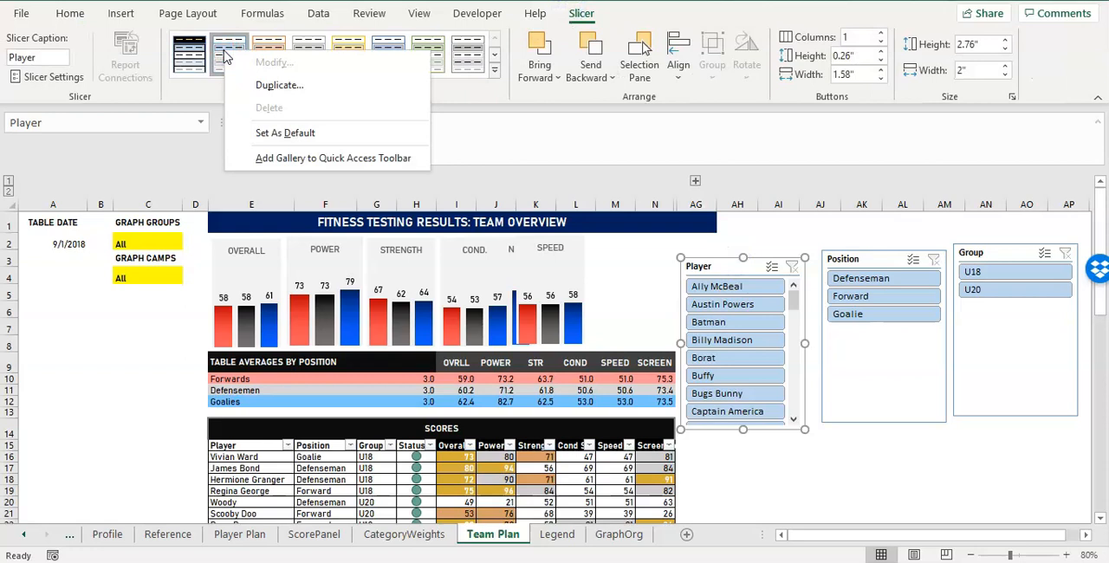
left_click(266, 86)
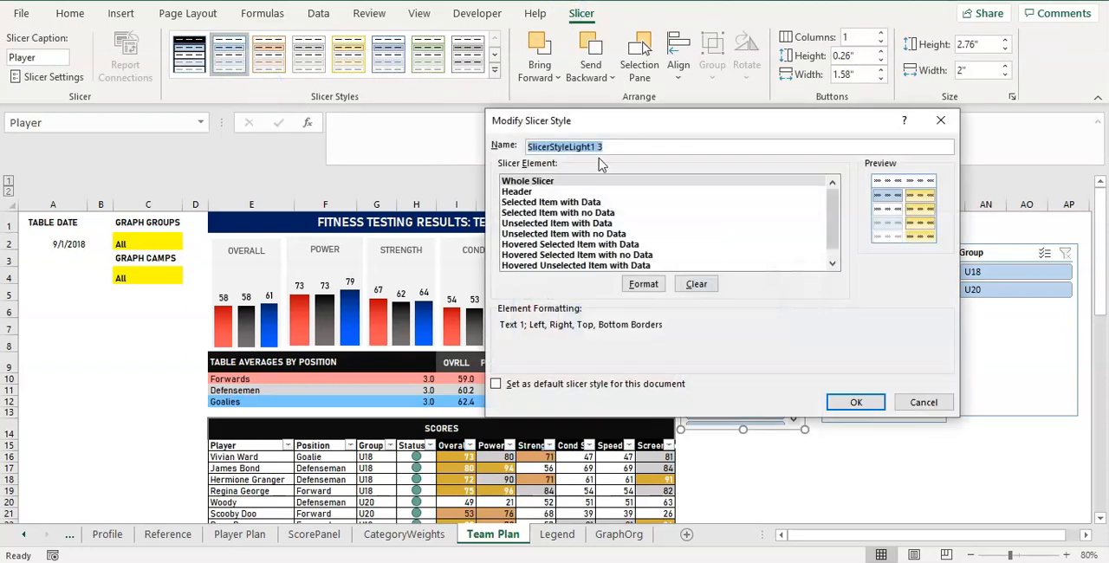
type("Fitness Slicer")
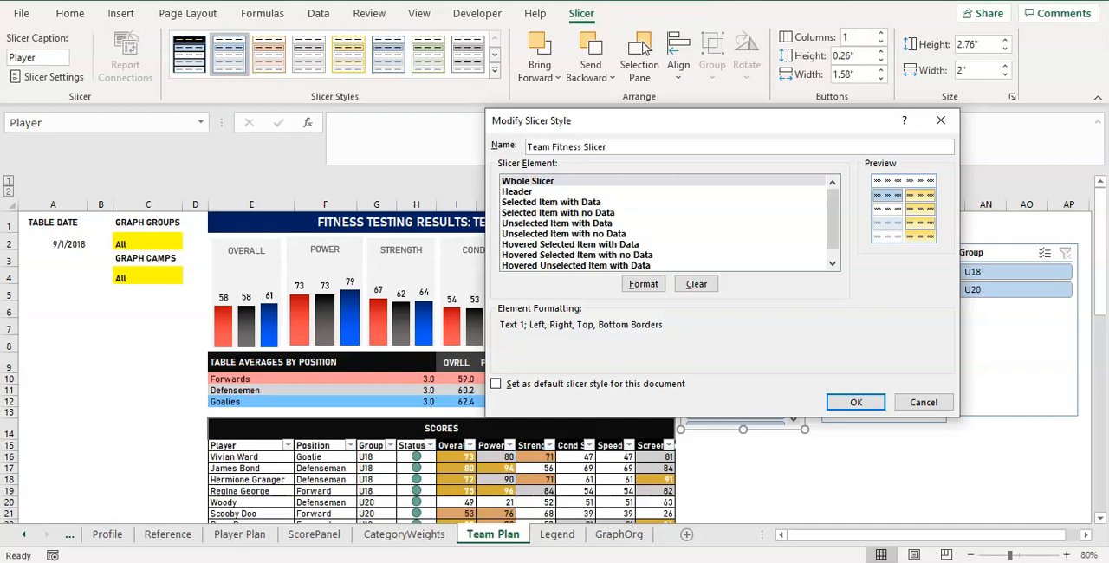
left_click_drag(731, 120, 448, 87)
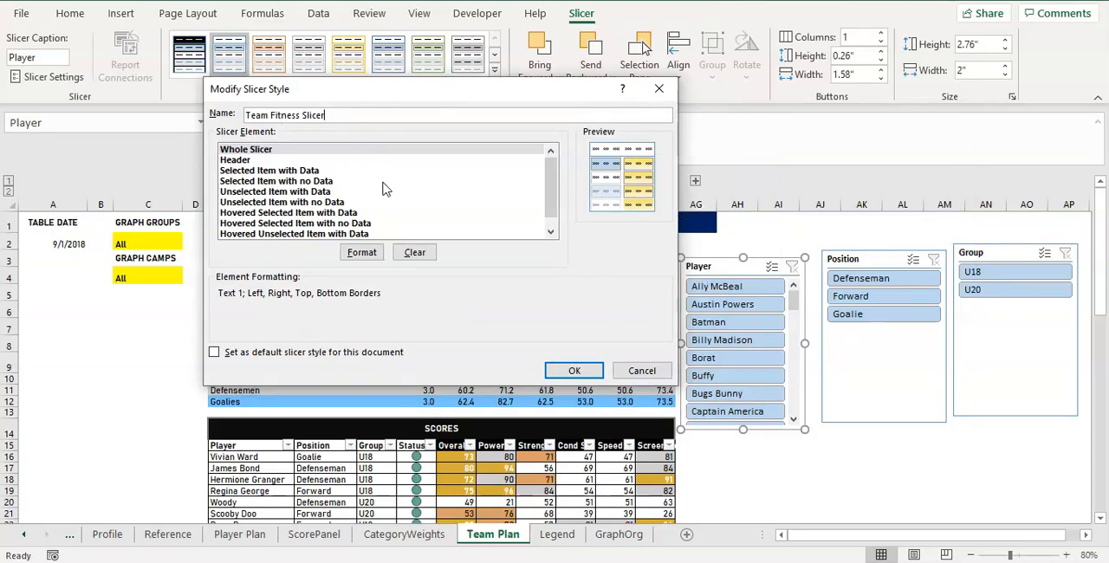
Format the style's Whole Slicer element with the Bahnschrift font and a very light grey fill.
left_click(365, 254)
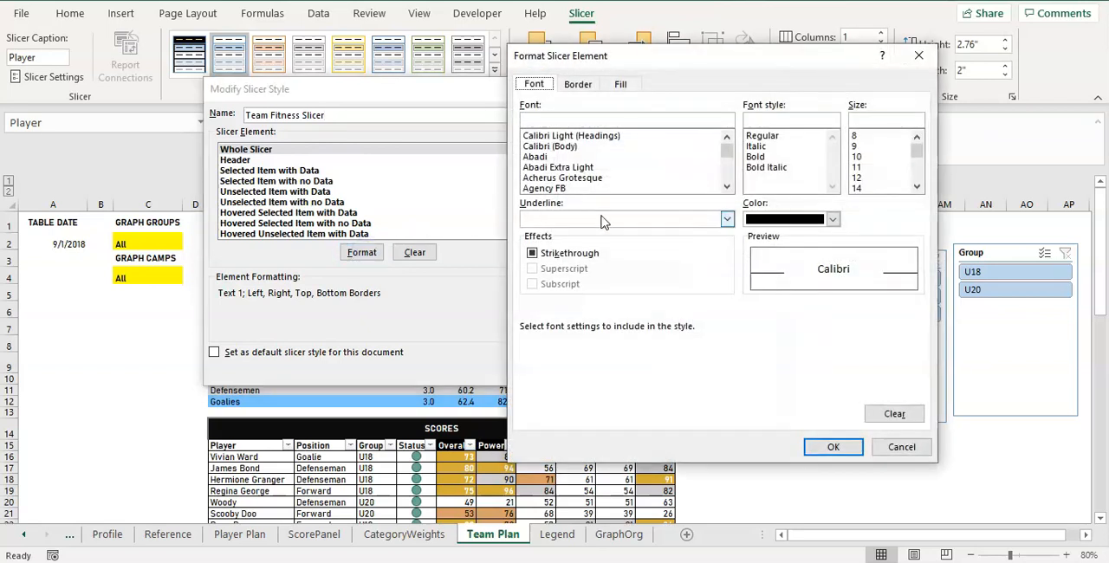
left_click(729, 183)
left_click(729, 183)
left_click(728, 184)
left_click(728, 183)
left_click(729, 183)
left_click(724, 174)
left_click(723, 174)
left_click(723, 174)
scroll(643, 182, "up", 1)
left_click(576, 146)
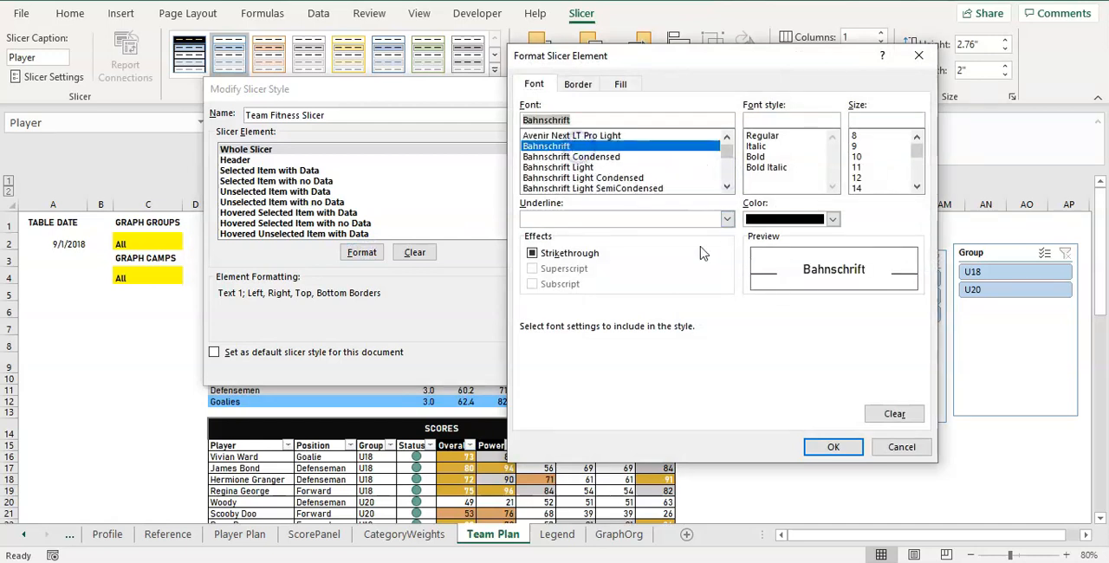
left_click(621, 84)
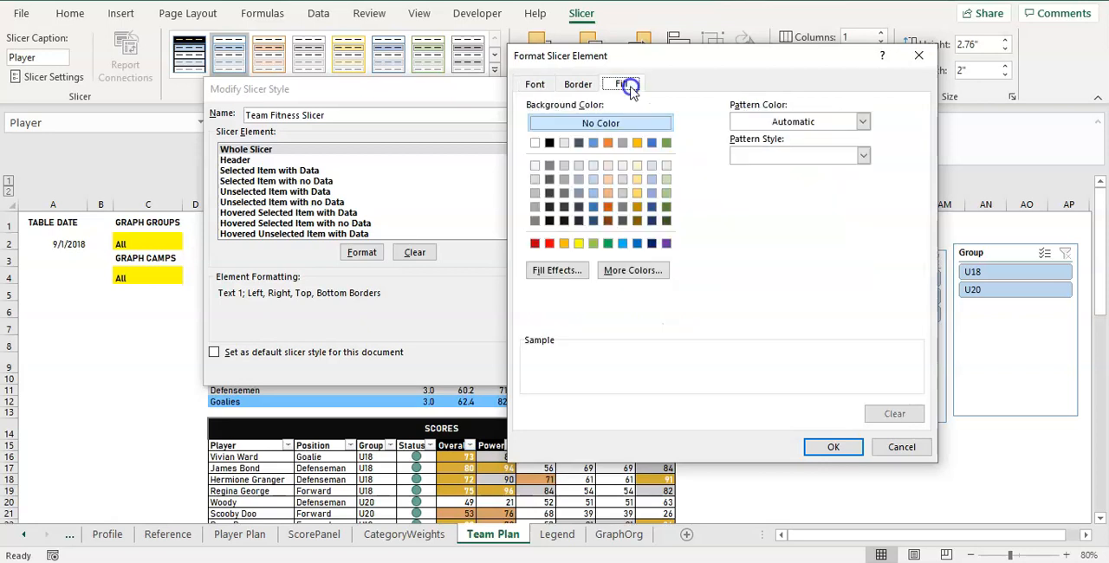
left_click(535, 166)
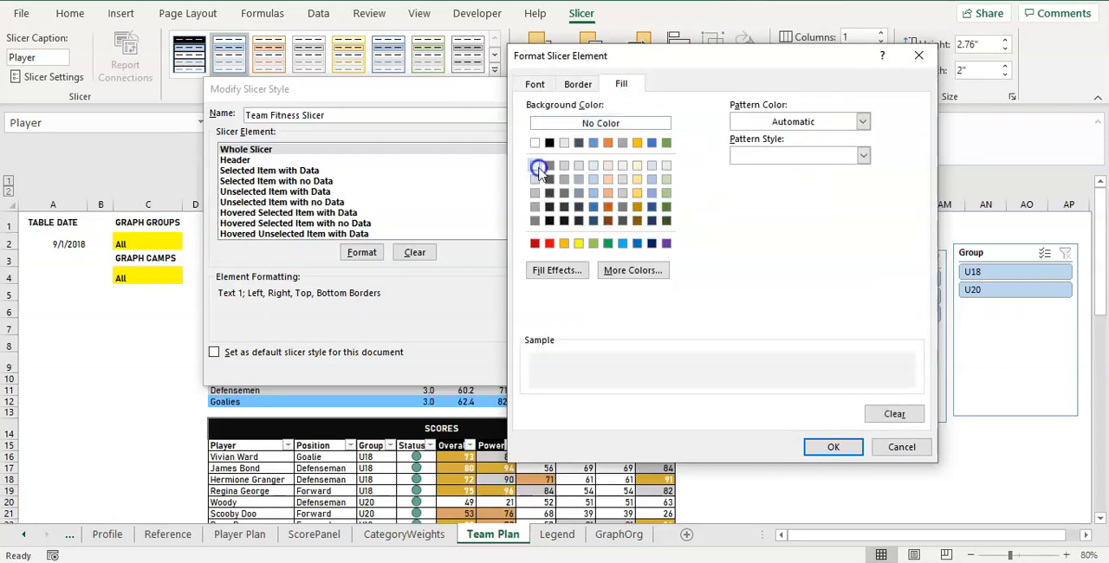
left_click(832, 446)
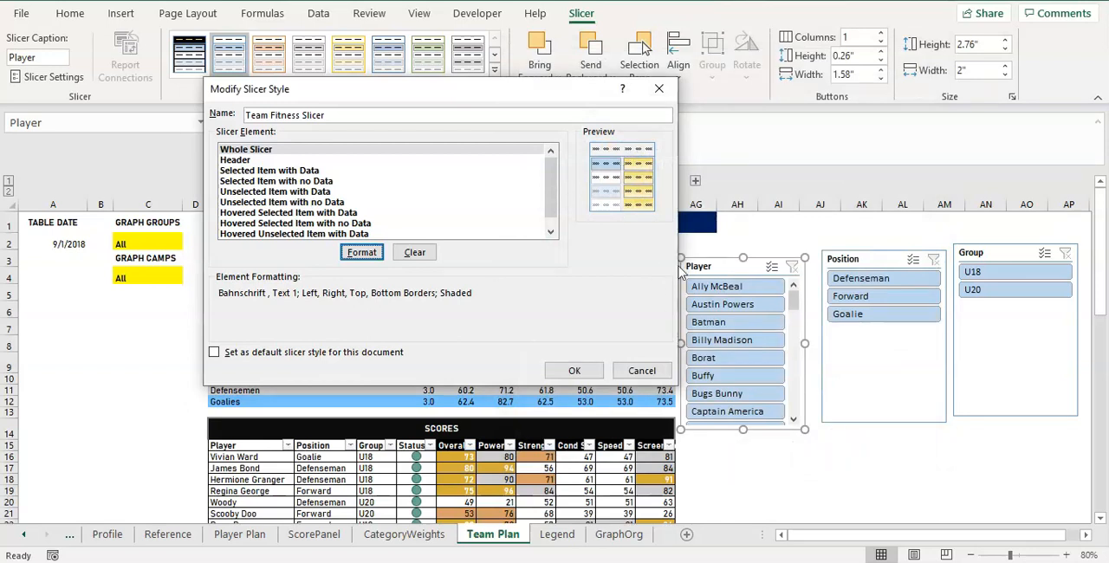
Fill the Header element of the Team Fitness Slicer style with the standard dark blue colour.
left_click(323, 161)
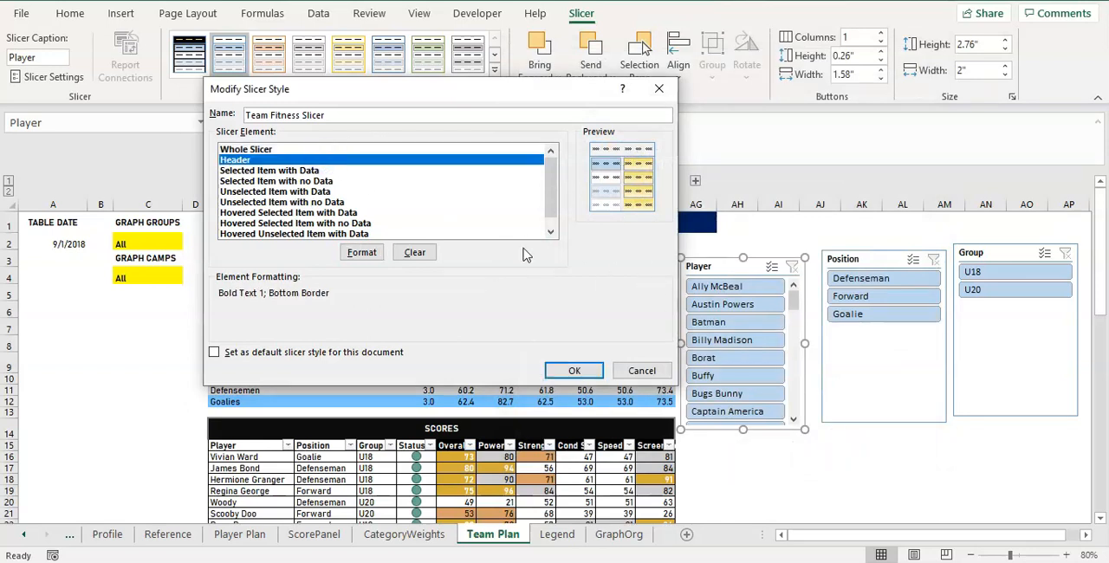
left_click(361, 252)
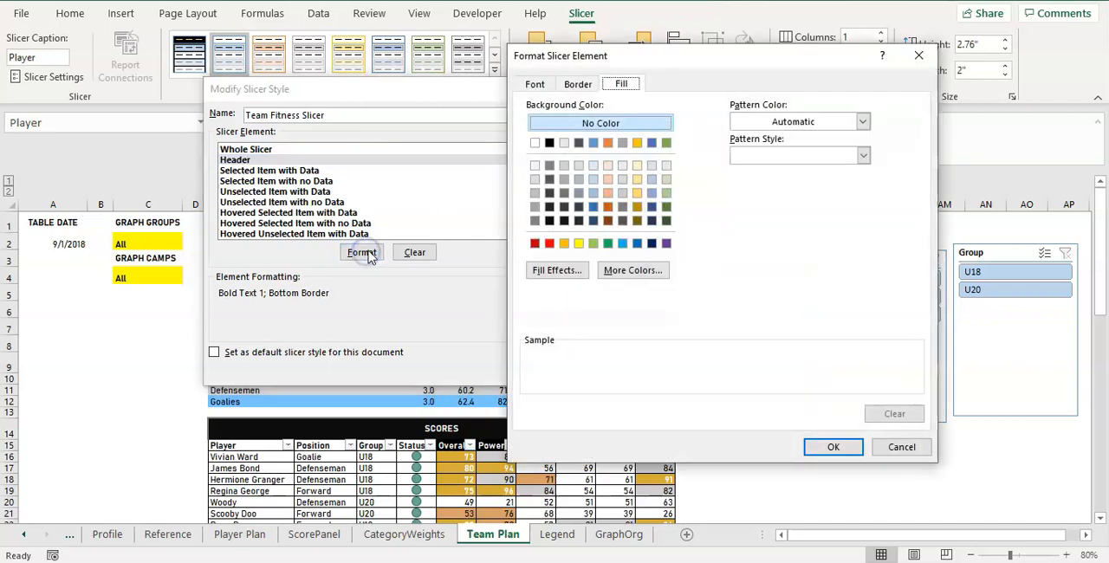
left_click(654, 243)
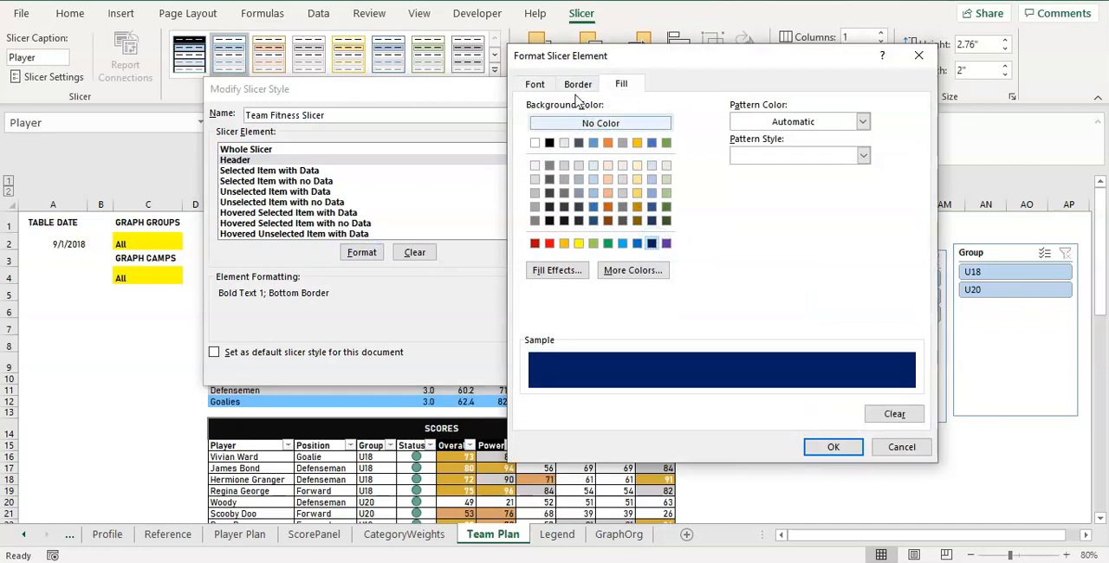
Set the Header element's font to Bahnschrift in white and accept the header formatting.
left_click(537, 85)
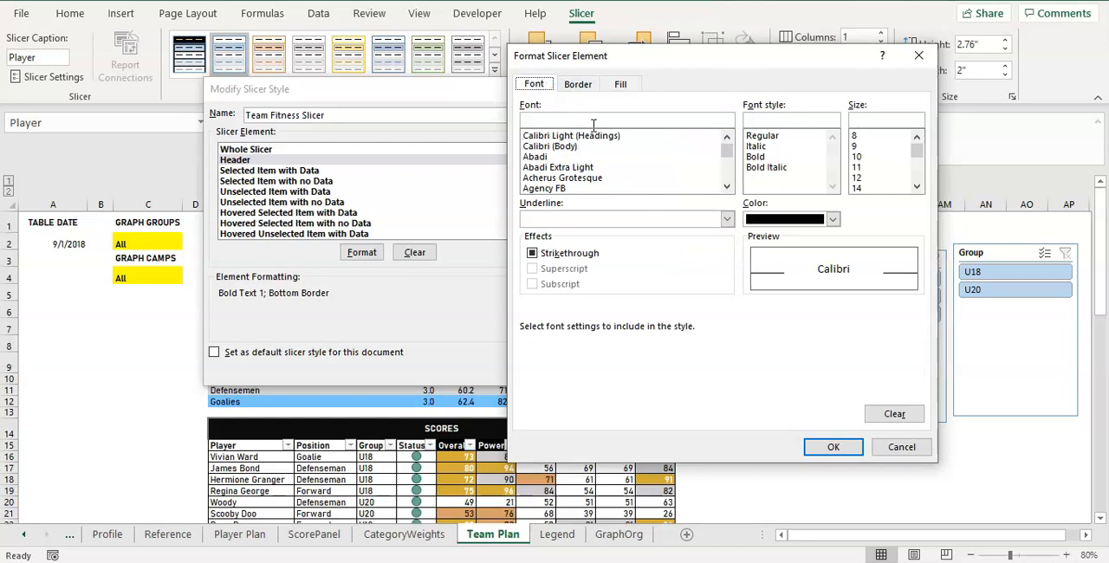
left_click(725, 185)
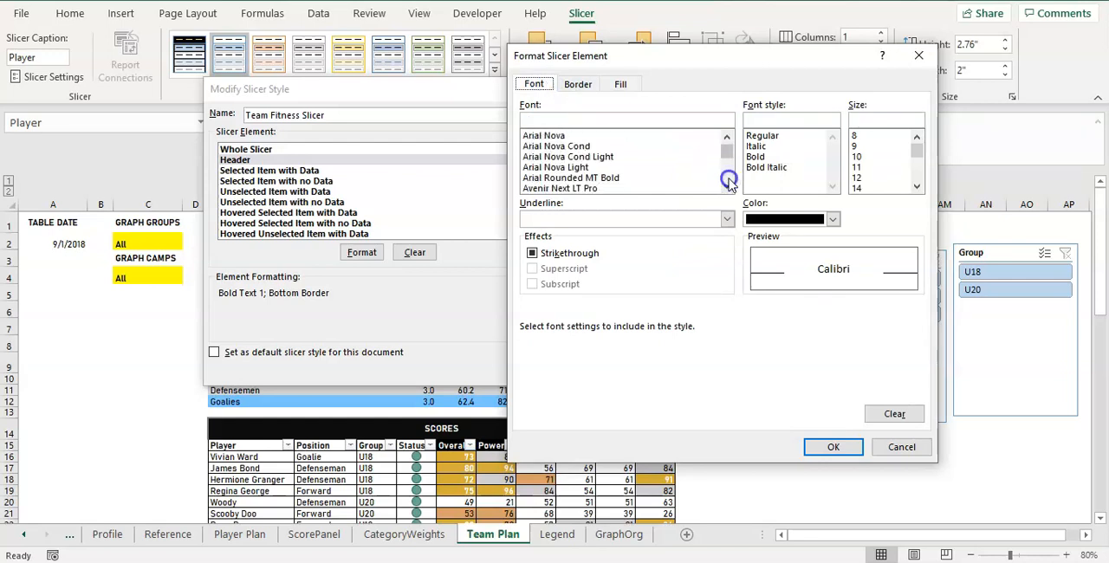
left_click(726, 136)
left_click(726, 136)
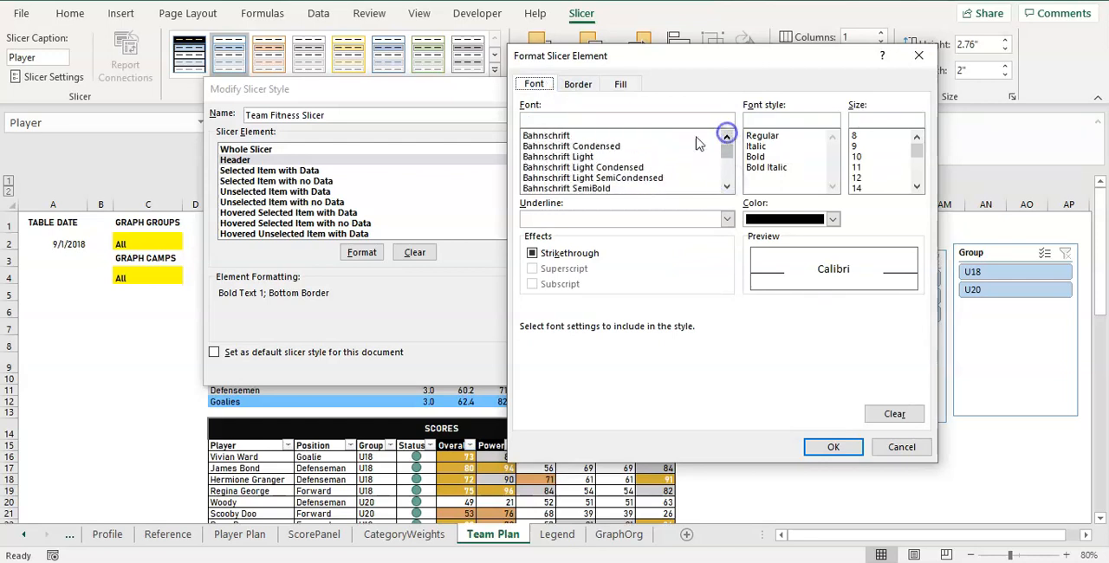
left_click(610, 137)
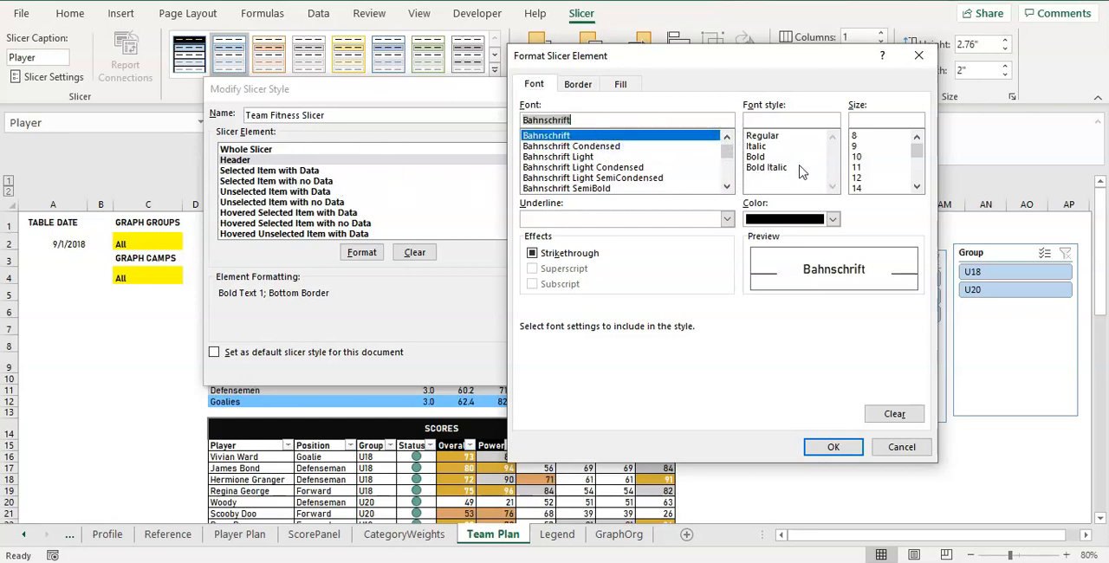
left_click(804, 220)
left_click(804, 222)
left_click(803, 221)
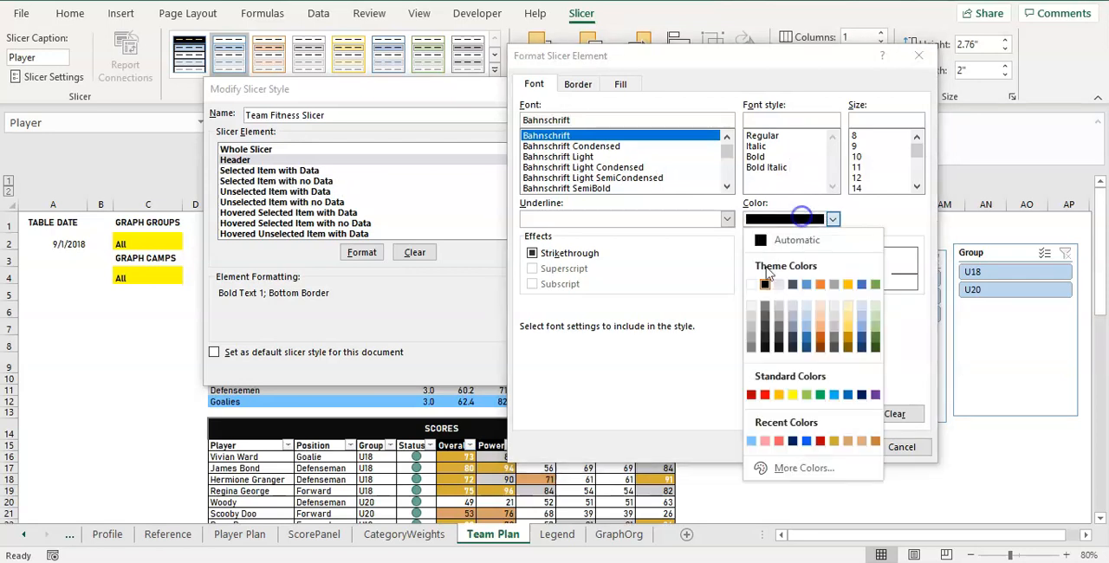
left_click(756, 284)
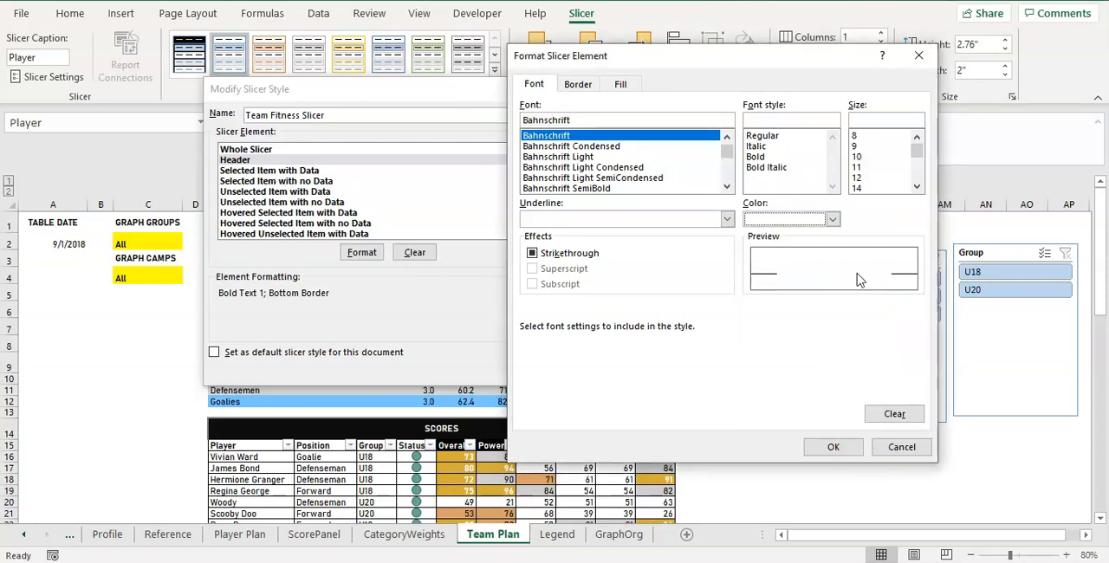
left_click(836, 450)
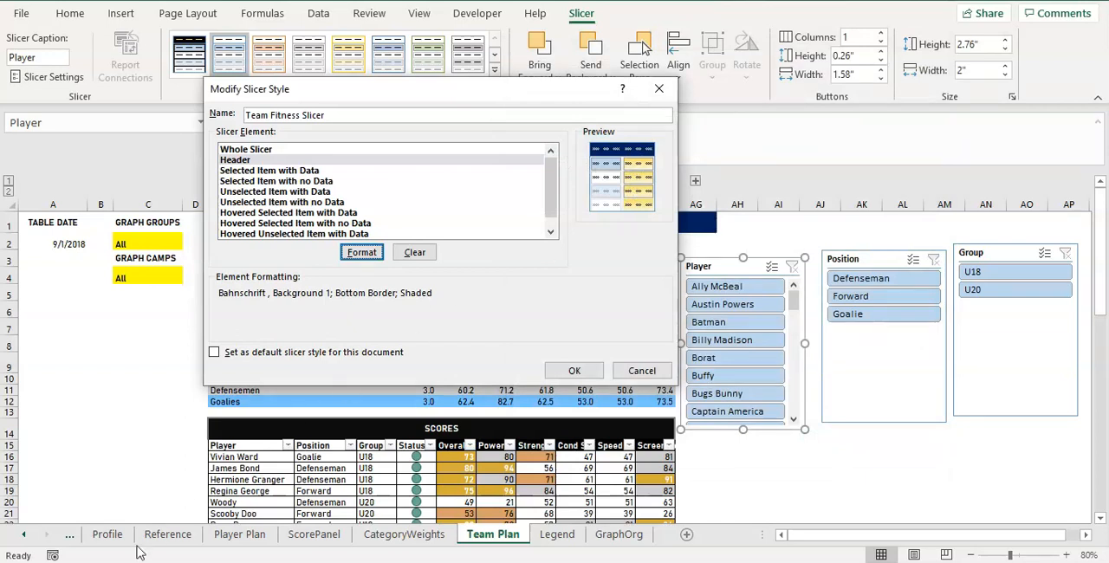
Fill the style's Selected Item with Data element with a dark grey shade of the black theme colour.
left_click(351, 171)
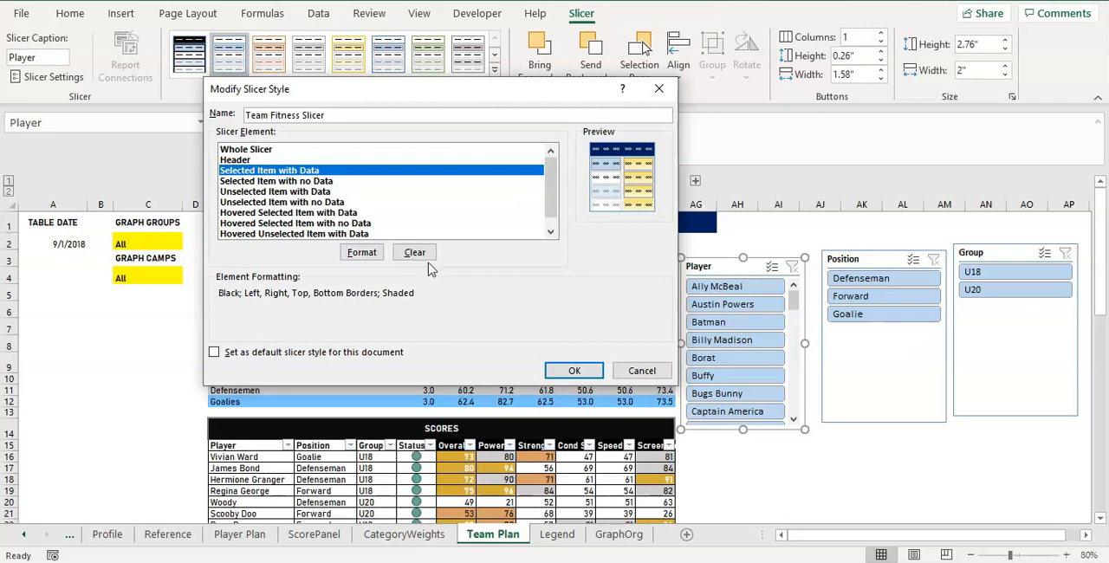
left_click(367, 253)
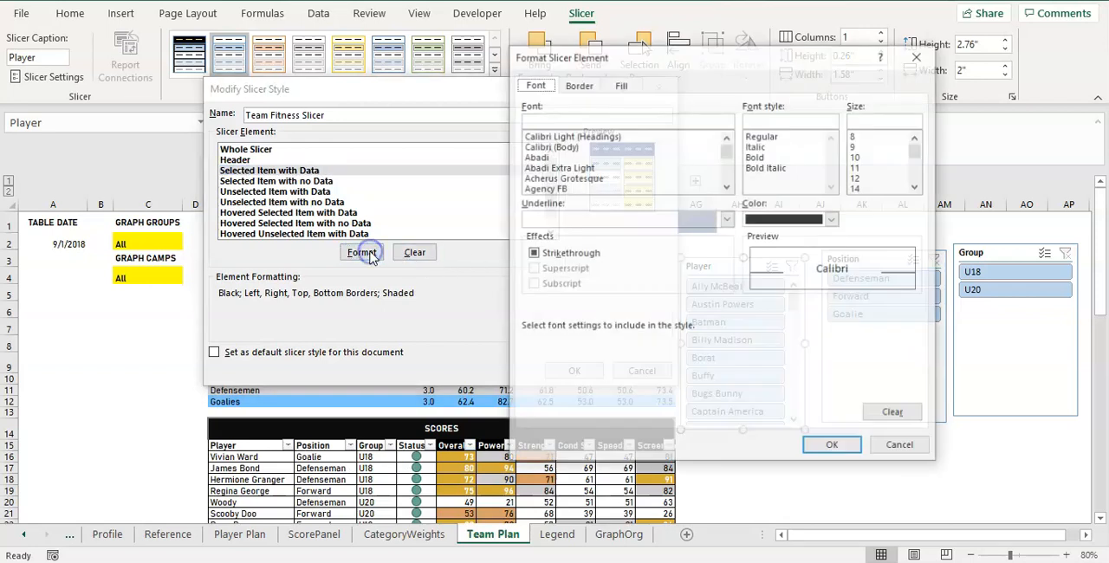
left_click(621, 85)
left_click(554, 167)
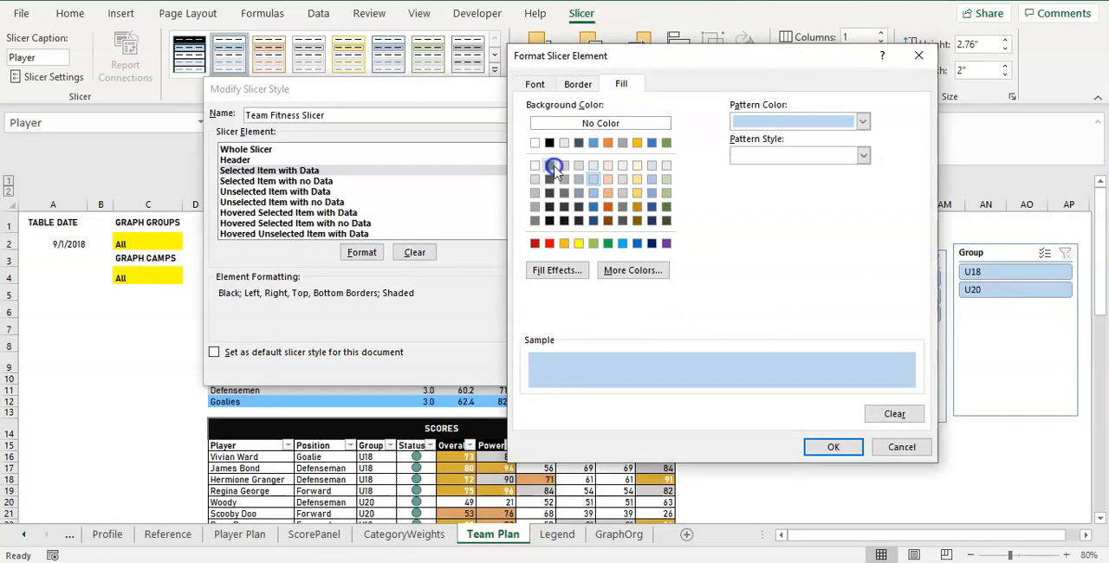
left_click(550, 179)
left_click(549, 166)
left_click(549, 180)
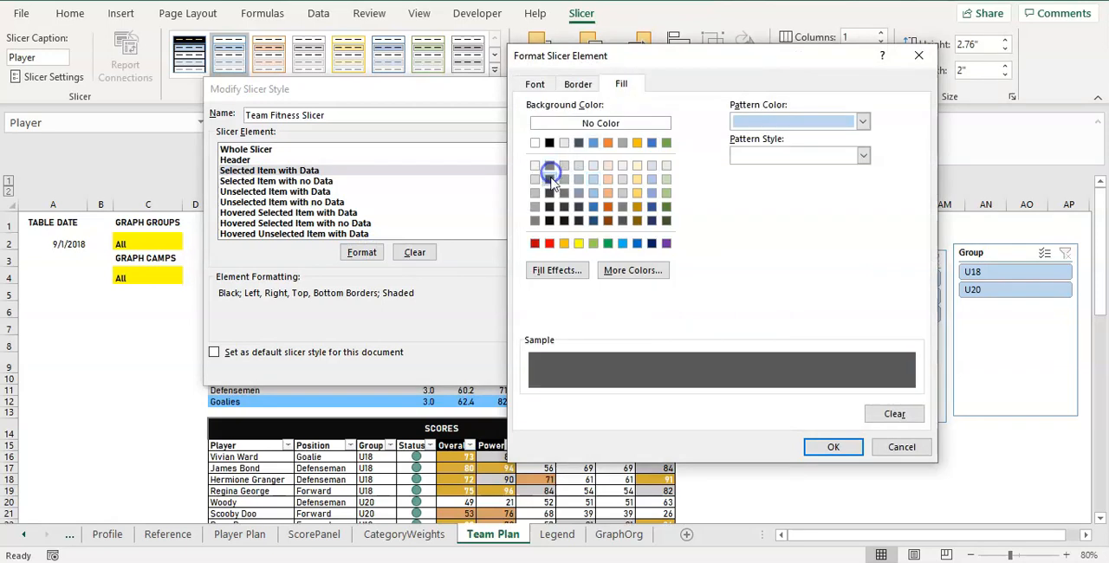
left_click(829, 446)
left_click(620, 141)
Set the Selected Item with Data element's font colour to white and accept its formatting.
left_click(534, 84)
left_click(786, 218)
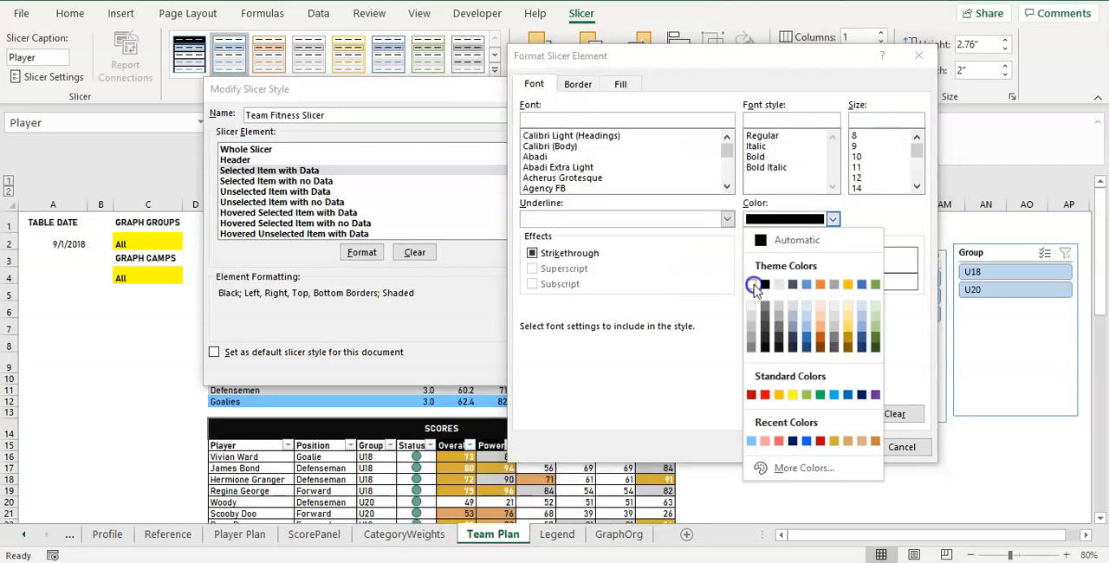
left_click(750, 284)
left_click(829, 447)
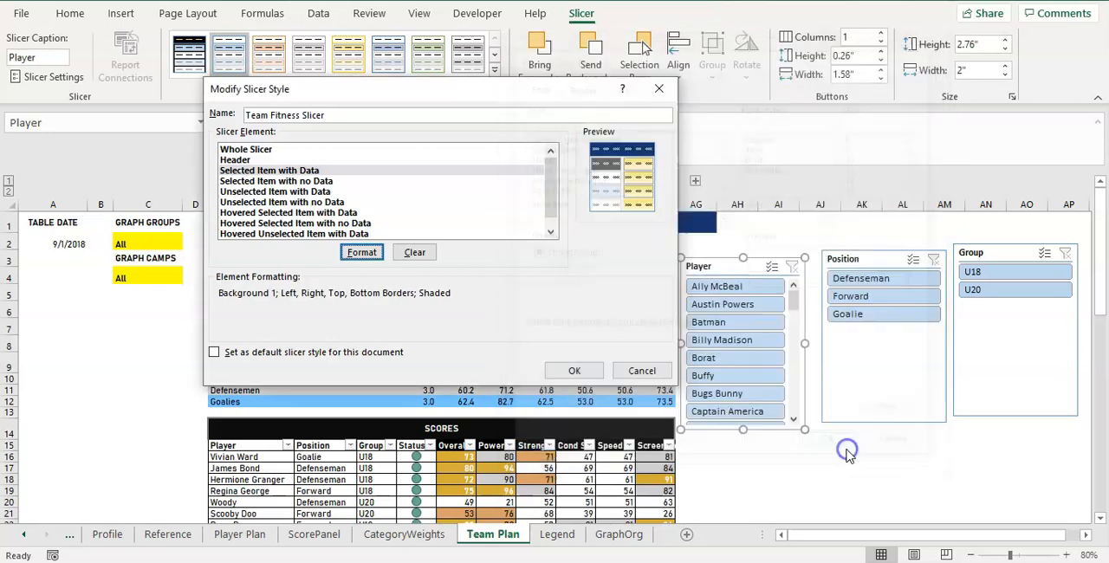
Fill the style's Unselected Item with Data element with a light grey shade of the white theme colour.
left_click(310, 182)
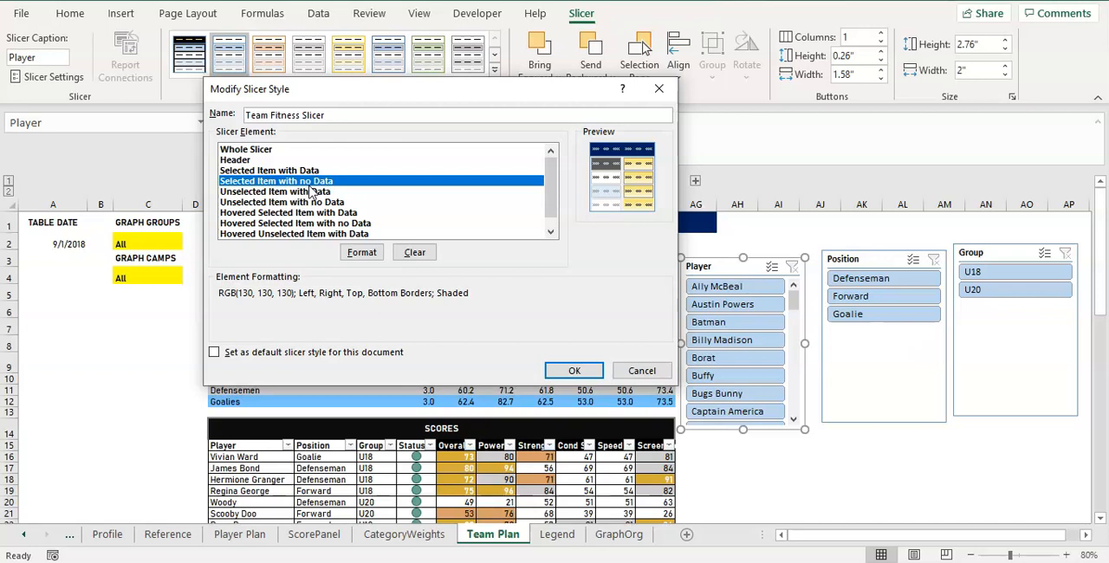
left_click(327, 193)
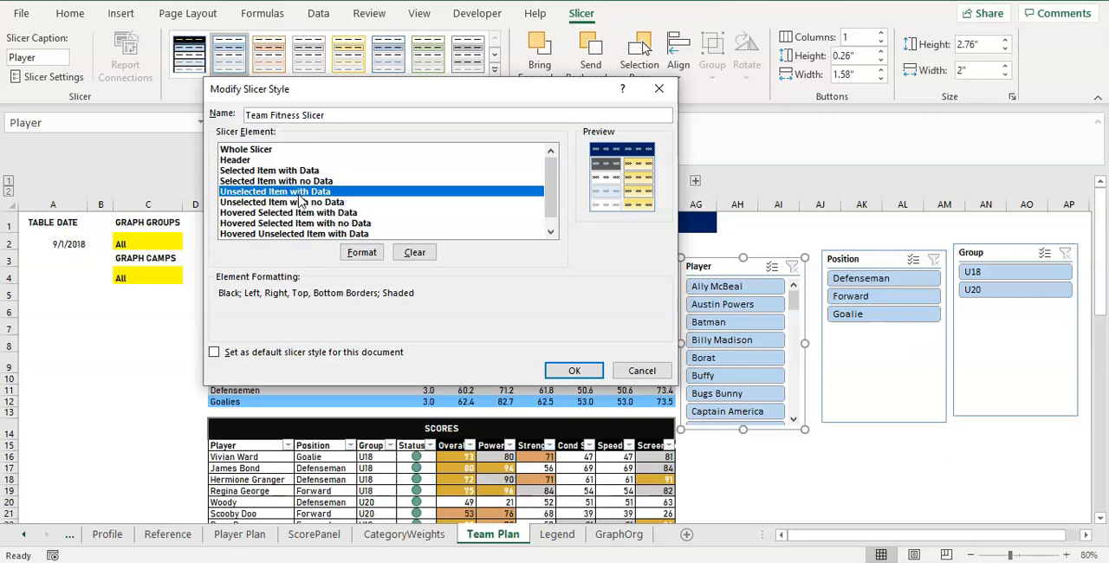
left_click(362, 252)
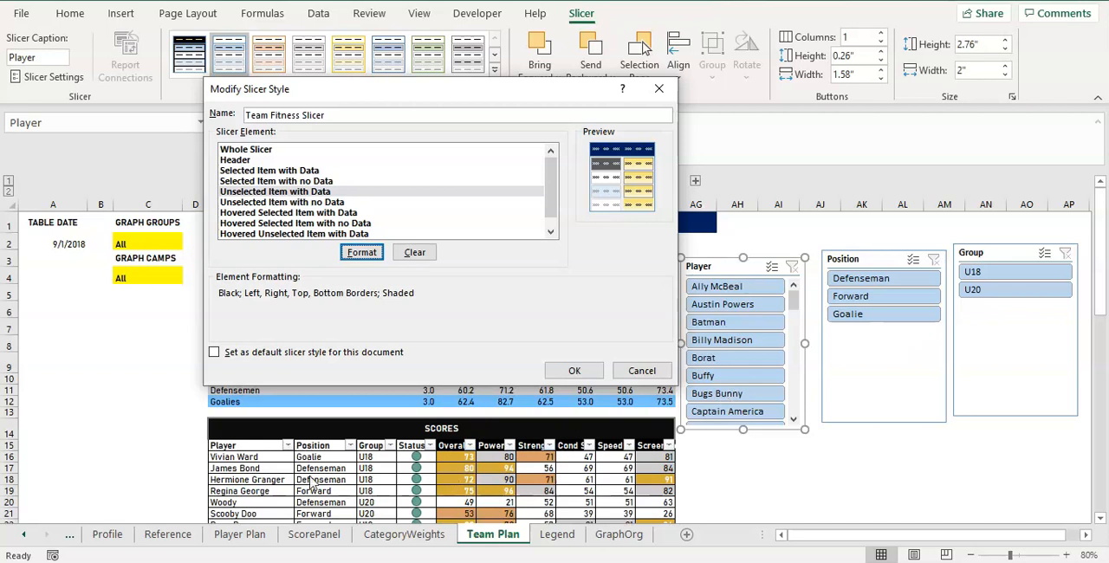
left_click(355, 254)
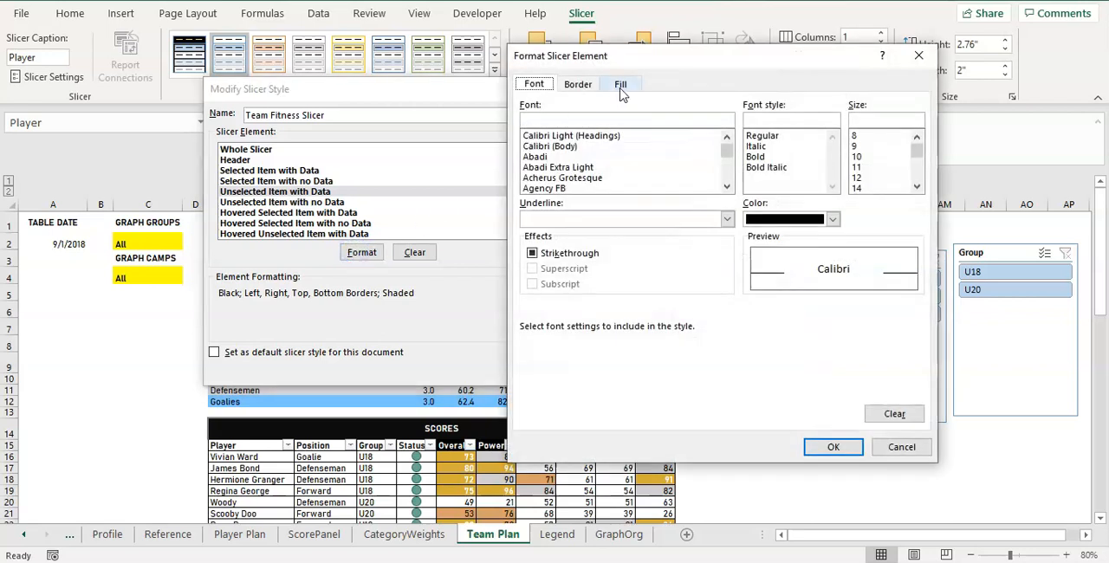
left_click(620, 85)
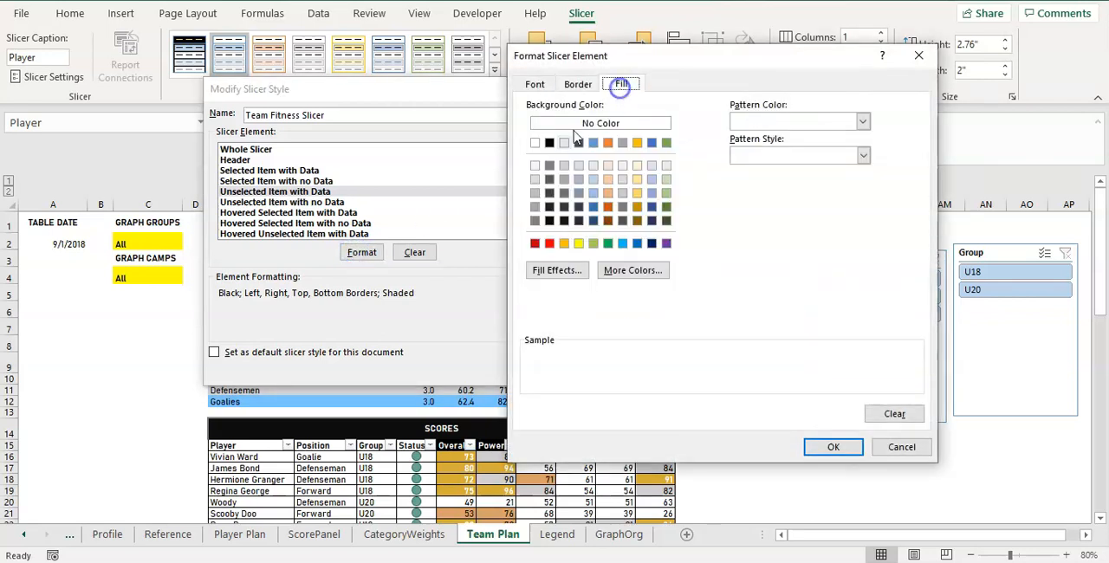
left_click(534, 177)
left_click(536, 166)
left_click(535, 176)
left_click(831, 446)
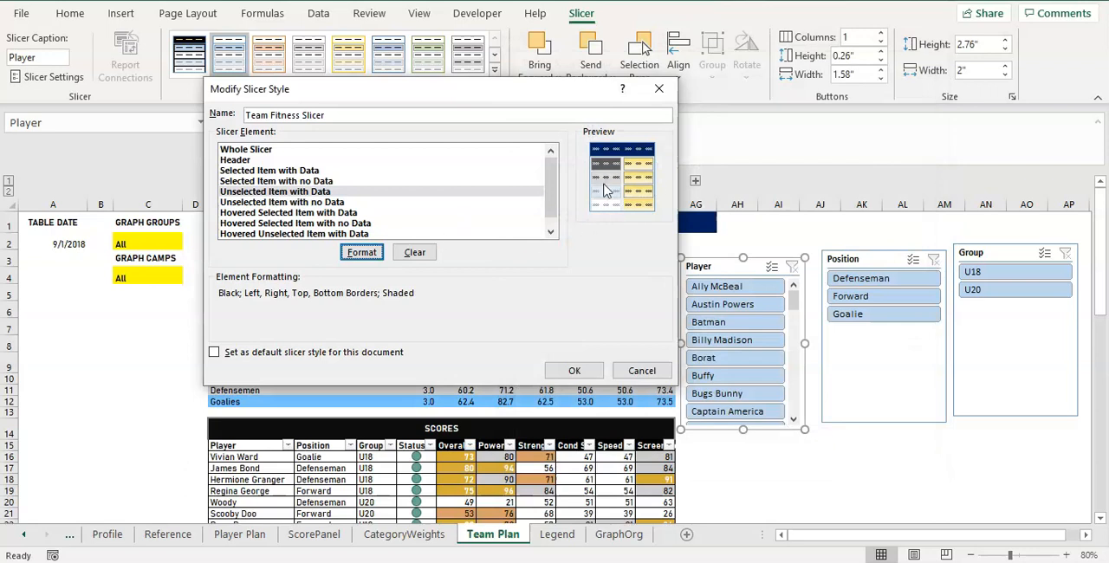
Review the unselected no-data and hovered item elements and save the Team Fitness Slicer style.
left_click(296, 202)
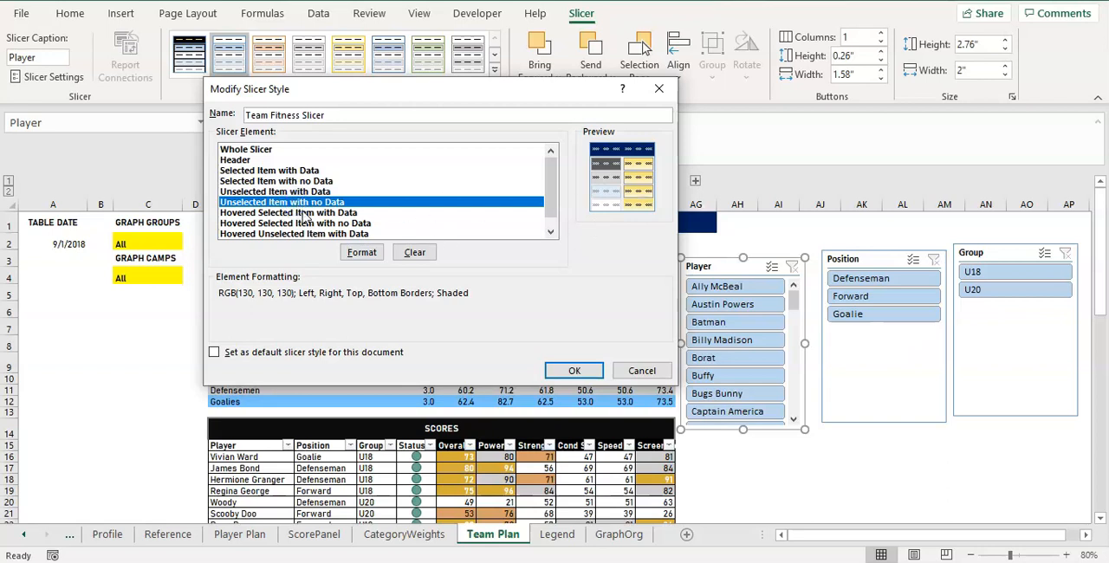
left_click(303, 213)
left_click(298, 224)
left_click(307, 234)
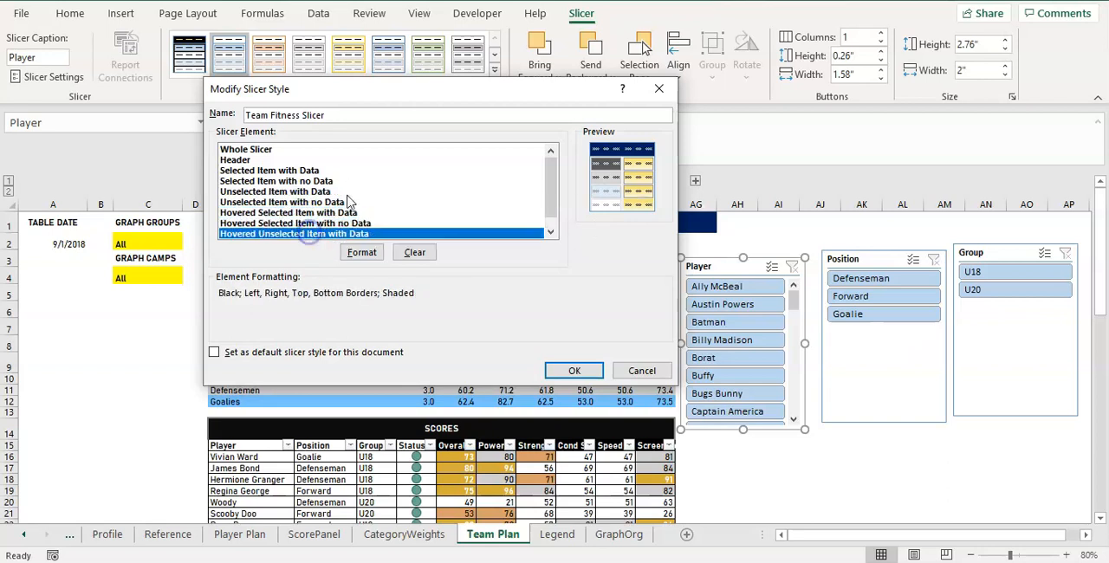
left_click(575, 370)
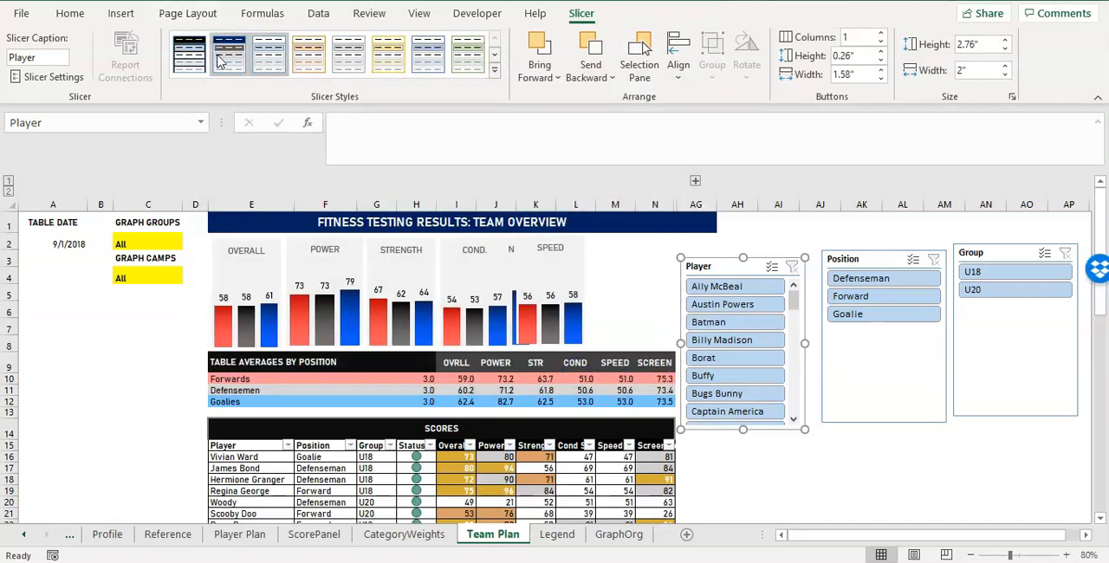
Apply the Team Fitness Slicer style to the Player, Position and Group slicers.
left_click(224, 67)
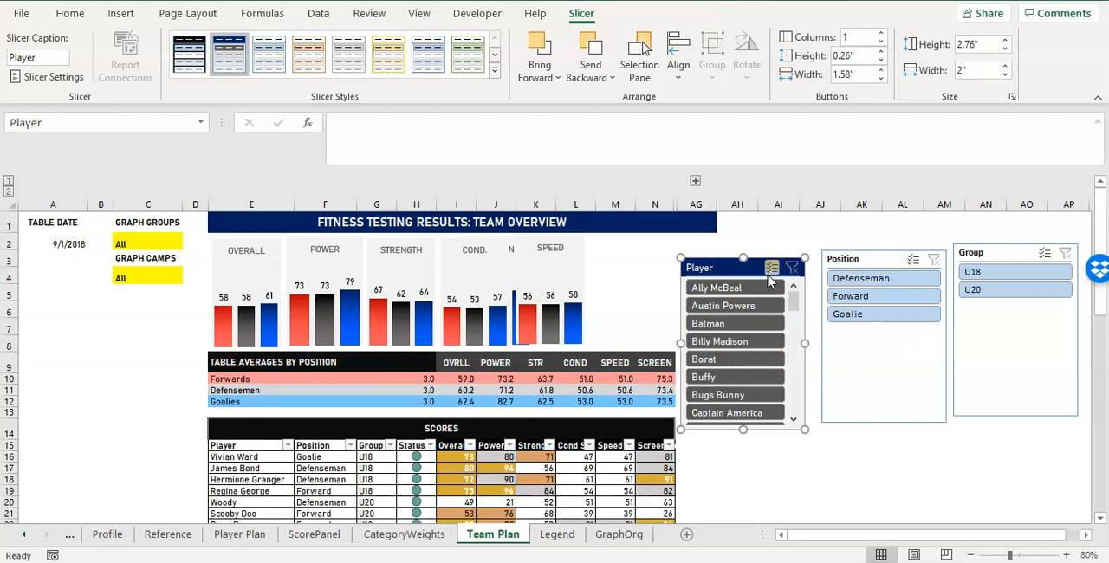
left_click(841, 253)
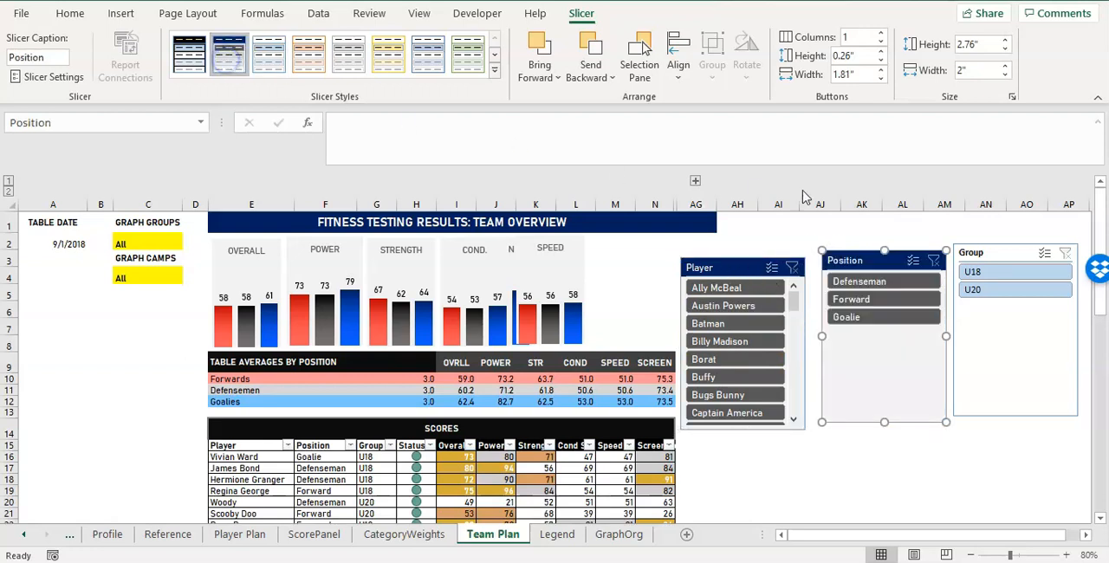
left_click(996, 254)
left_click(232, 46)
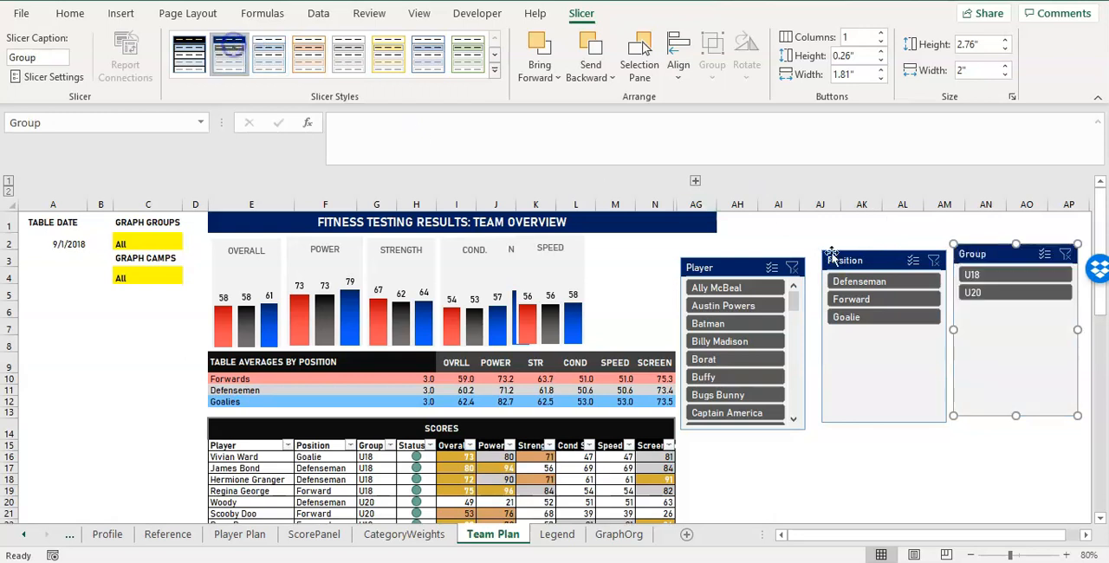
Move the Group and Player slicers so their top edges line up with the Position slicer.
left_click_drag(979, 250, 977, 257)
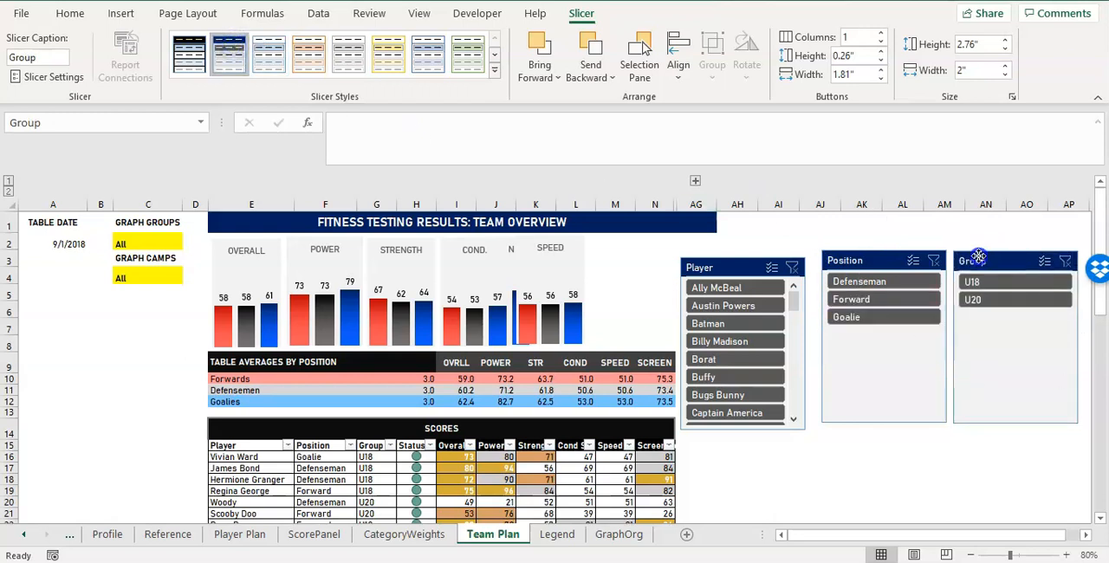
left_click(847, 452)
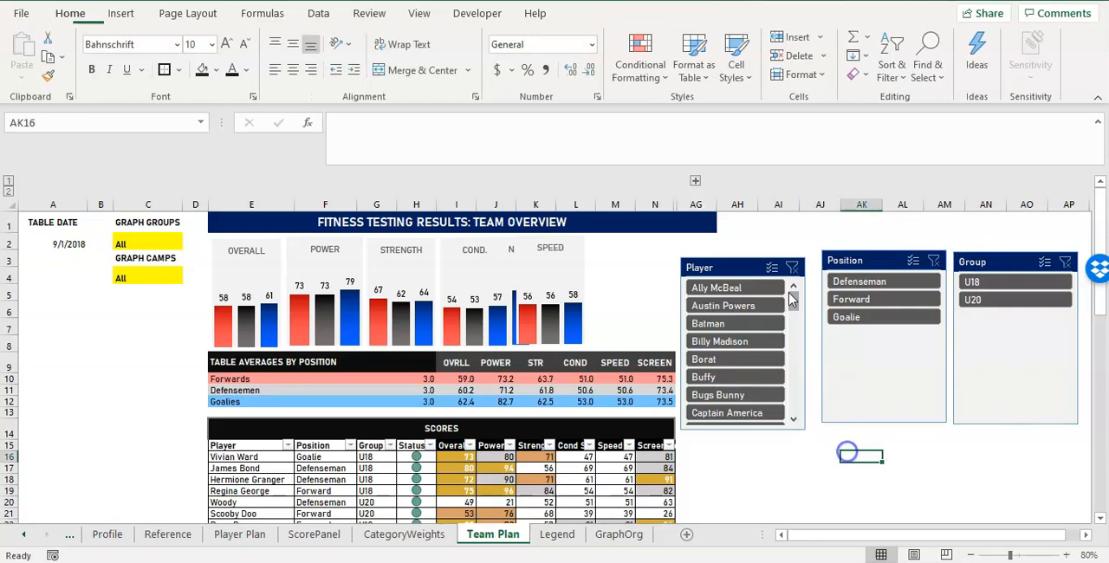
left_click(747, 264)
left_click_drag(747, 265, 755, 257)
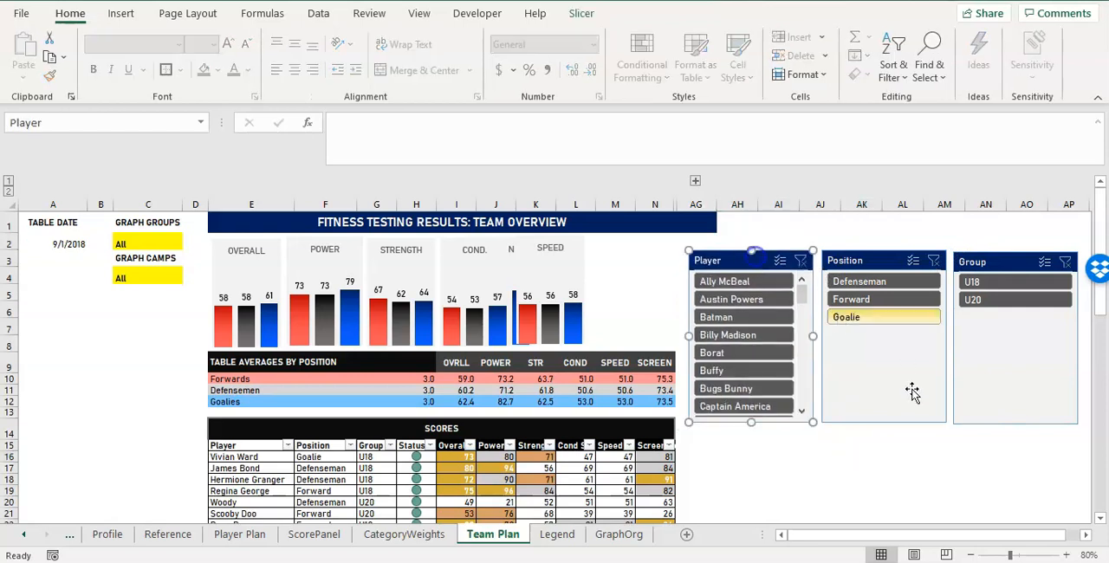
left_click(843, 451)
Modify the Team Fitness Slicer style so the Whole Slicer element has a medium grey outline border.
left_click(749, 263)
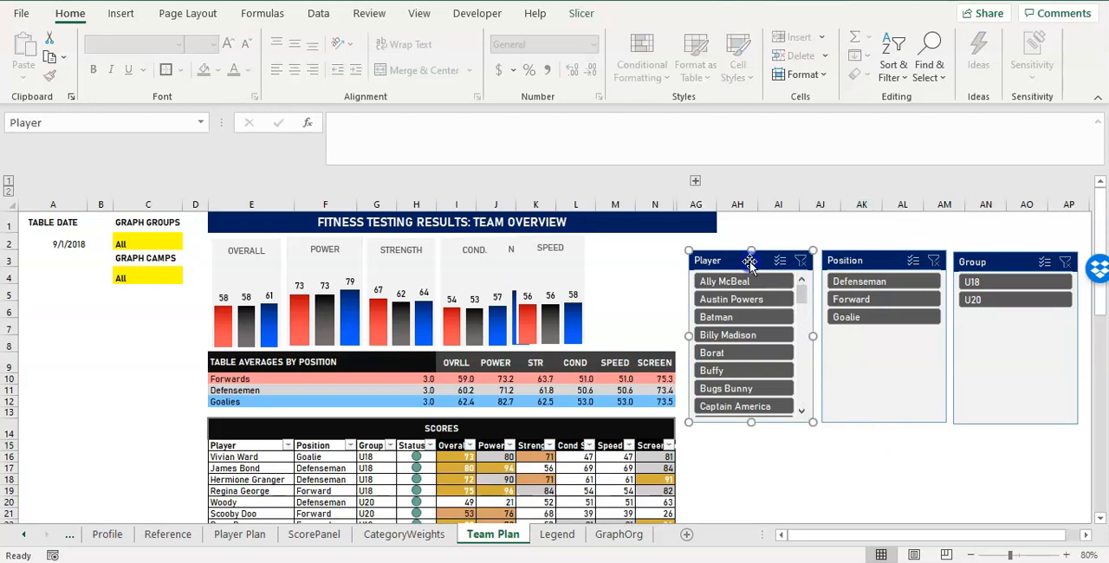
left_click(582, 13)
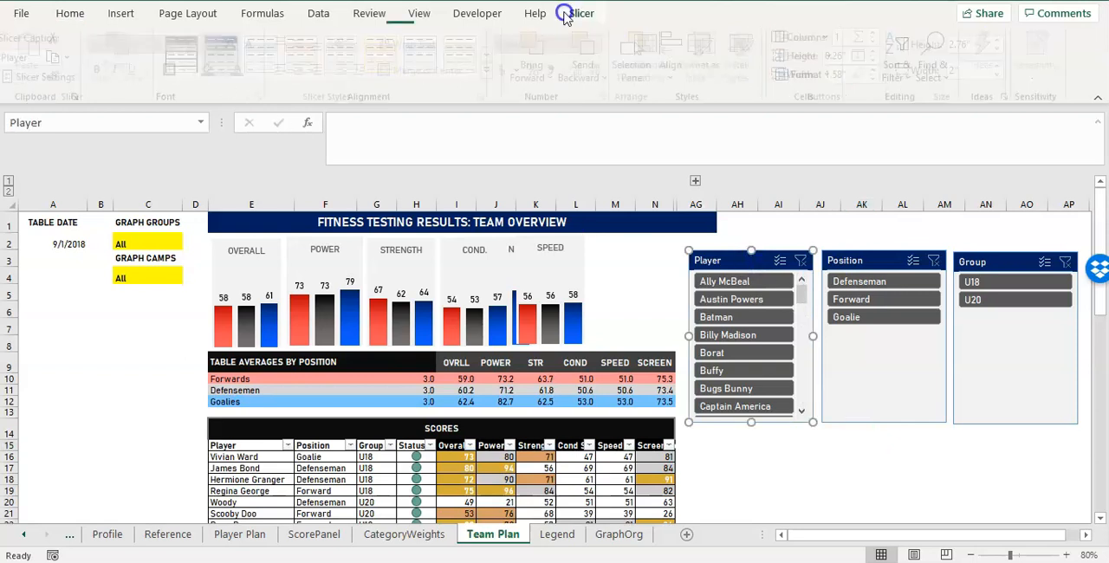
right_click(229, 52)
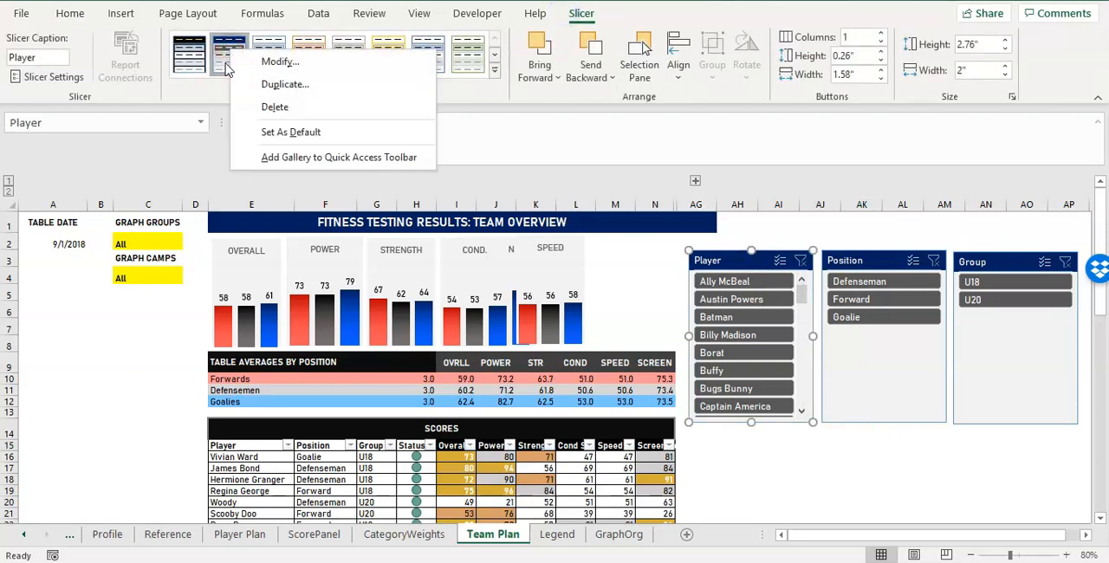
left_click(227, 68)
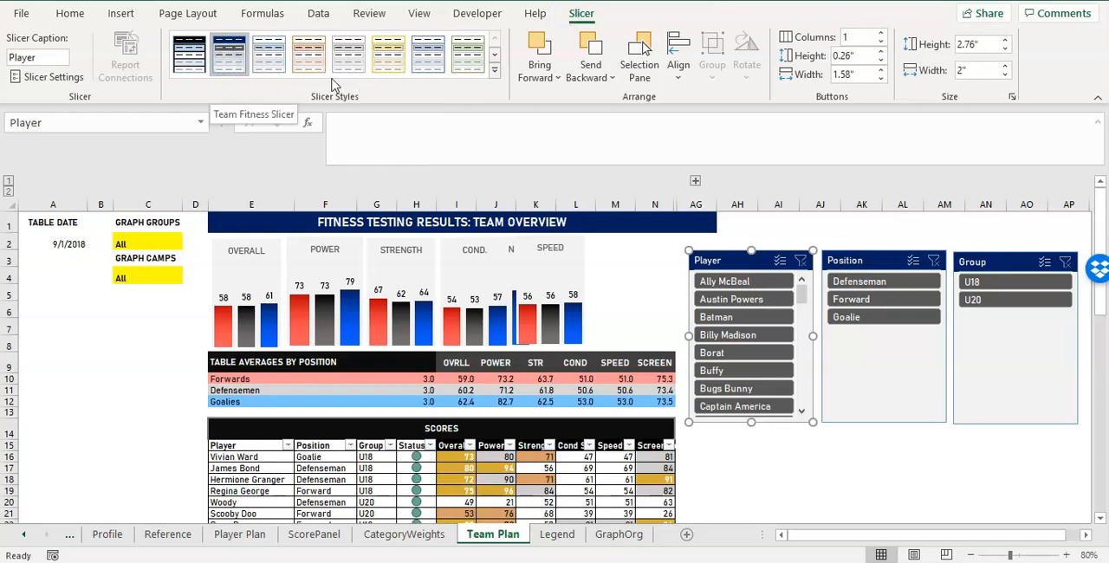
right_click(225, 49)
left_click(251, 58)
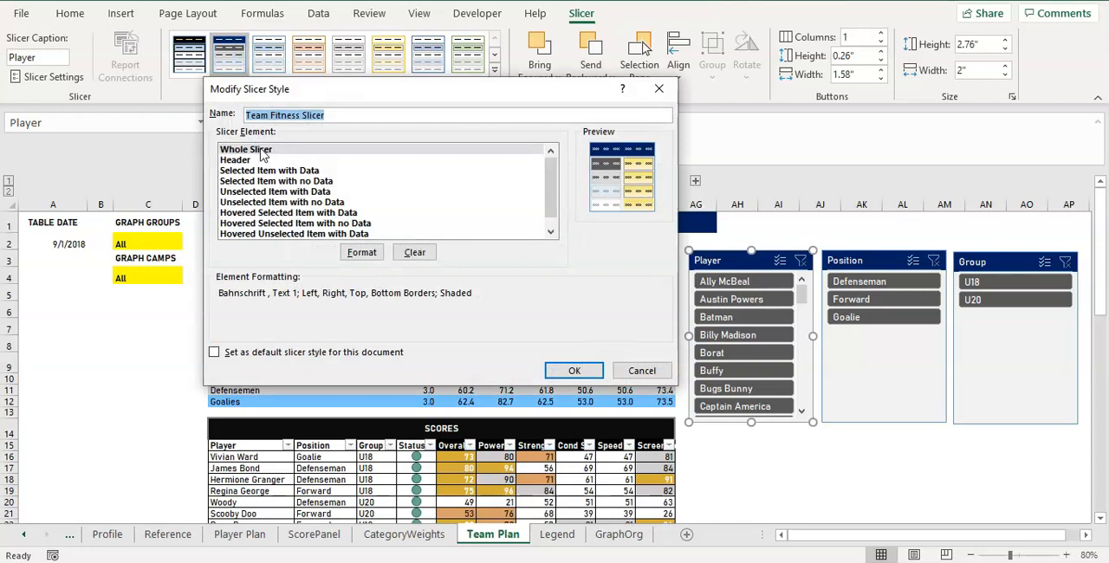
left_click(360, 254)
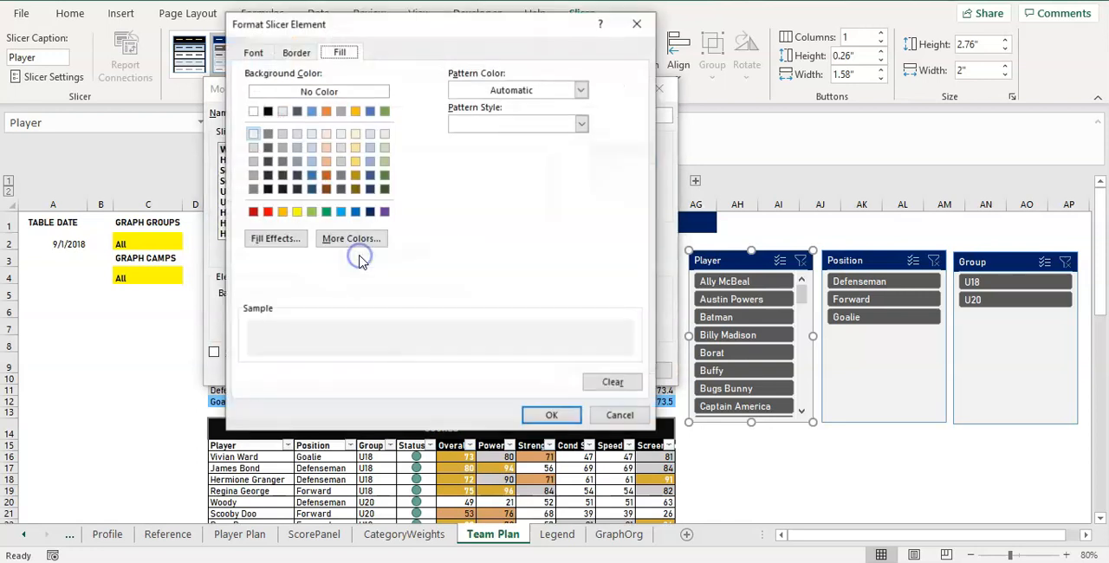
left_click(295, 52)
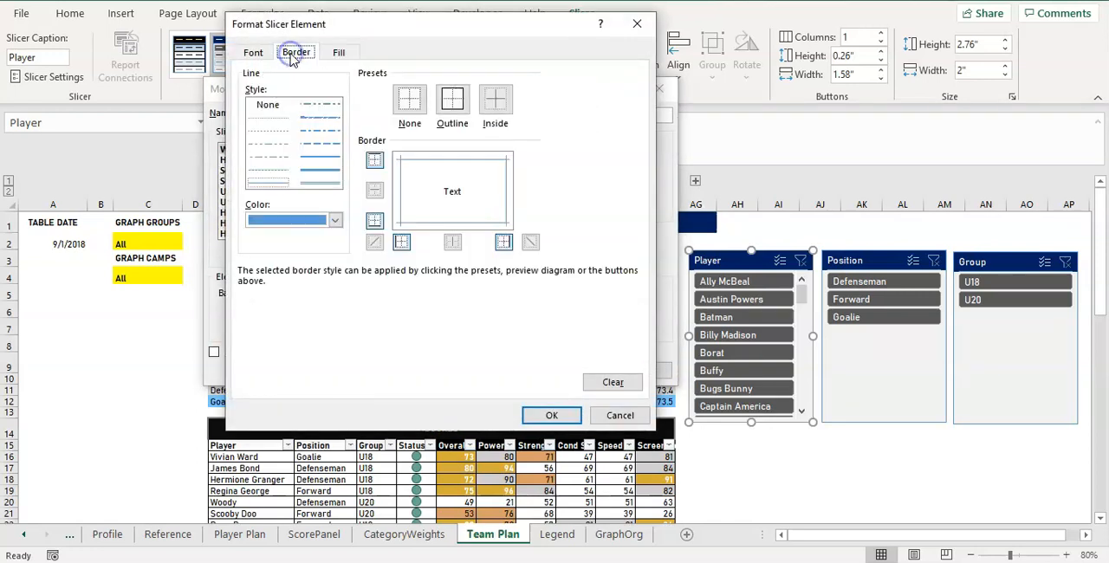
left_click(335, 222)
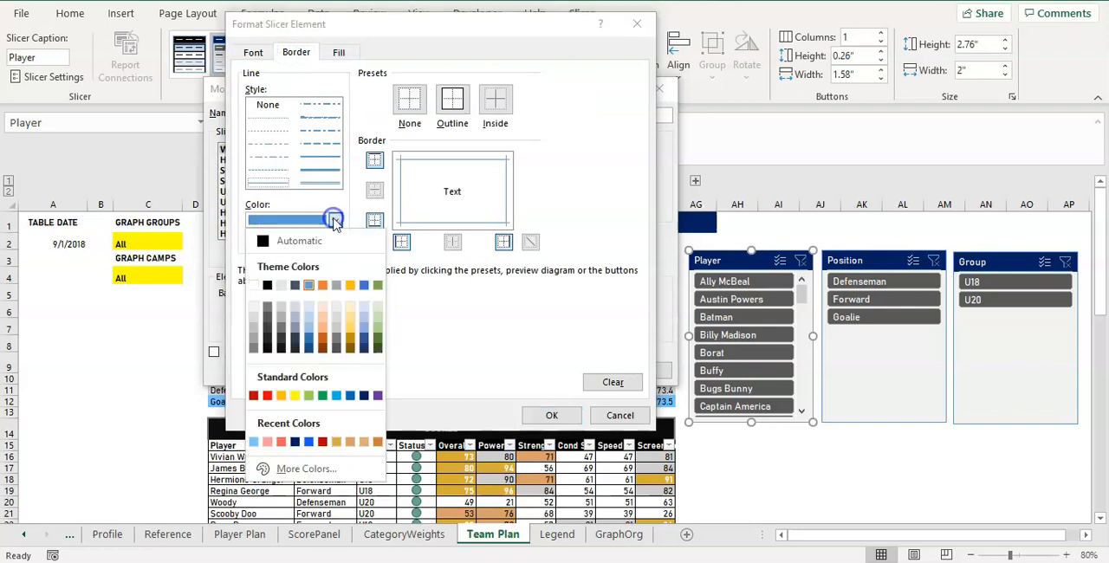
left_click(254, 330)
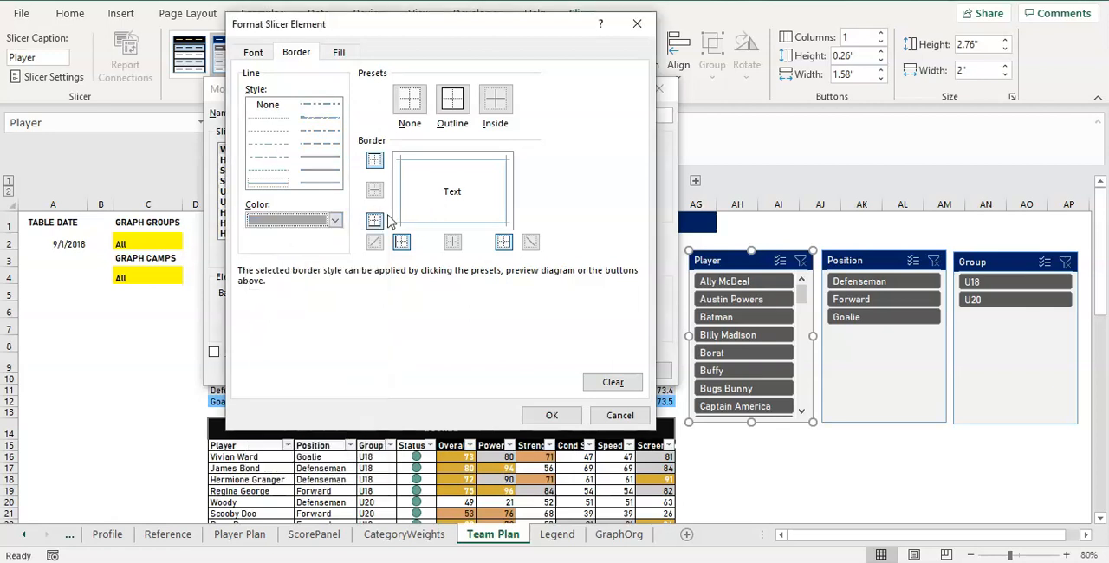
left_click(450, 106)
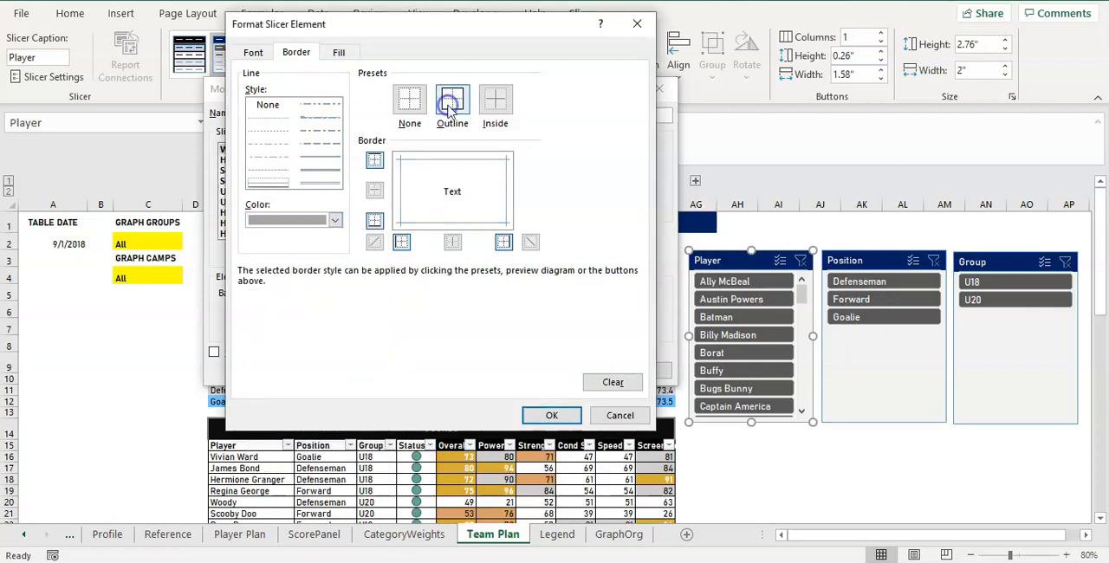
left_click(559, 413)
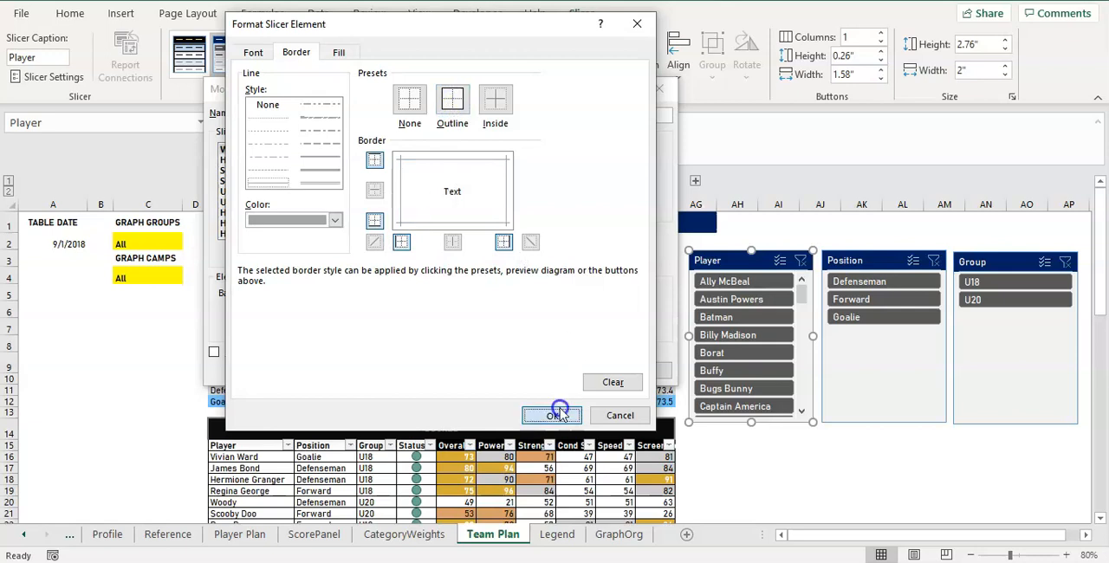
left_click(559, 372)
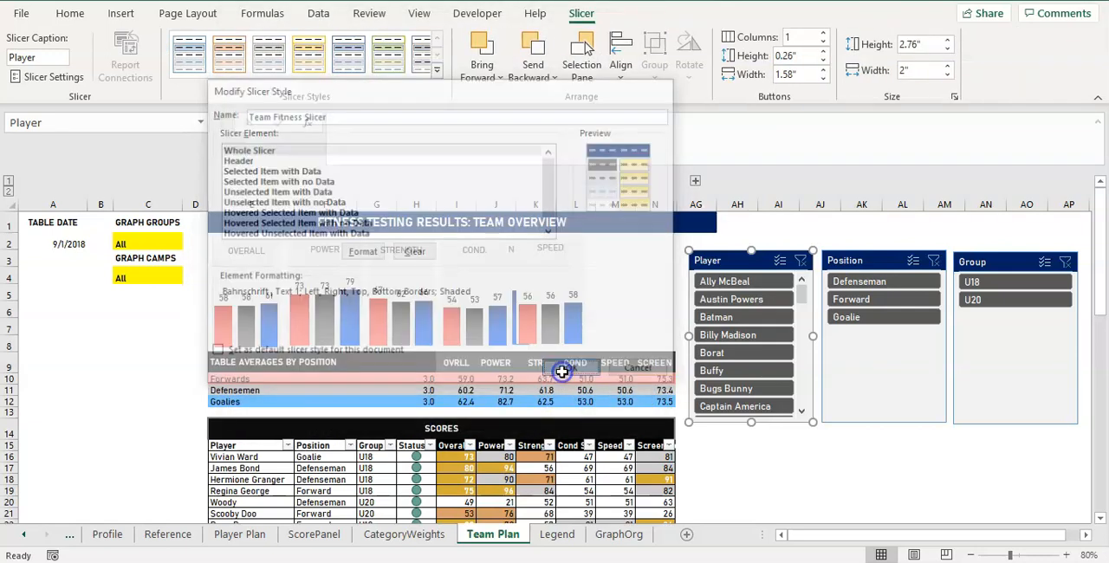
left_click(834, 435)
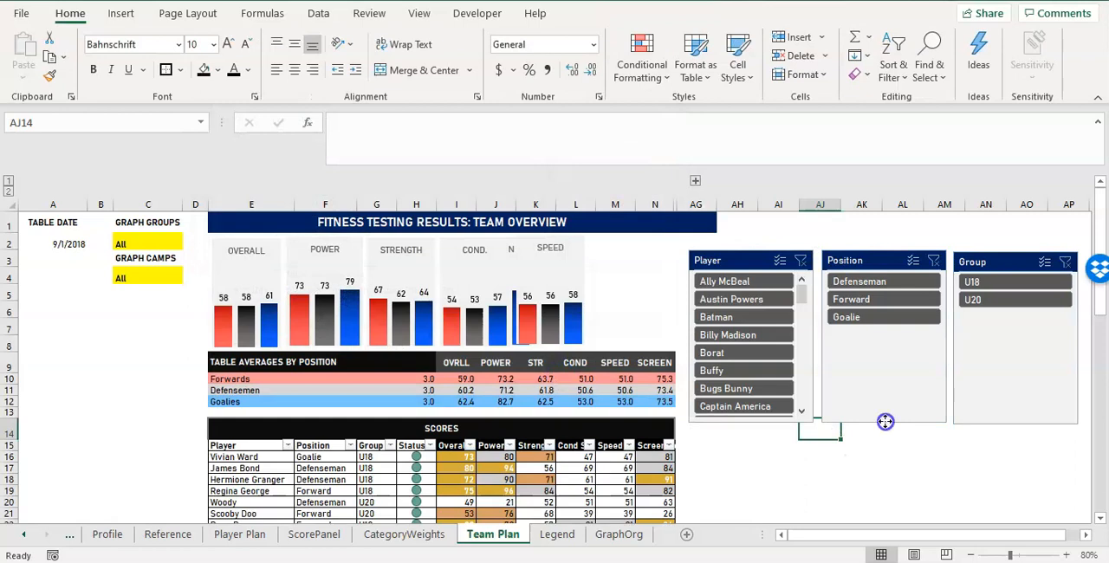
left_click(883, 422)
left_click(885, 432)
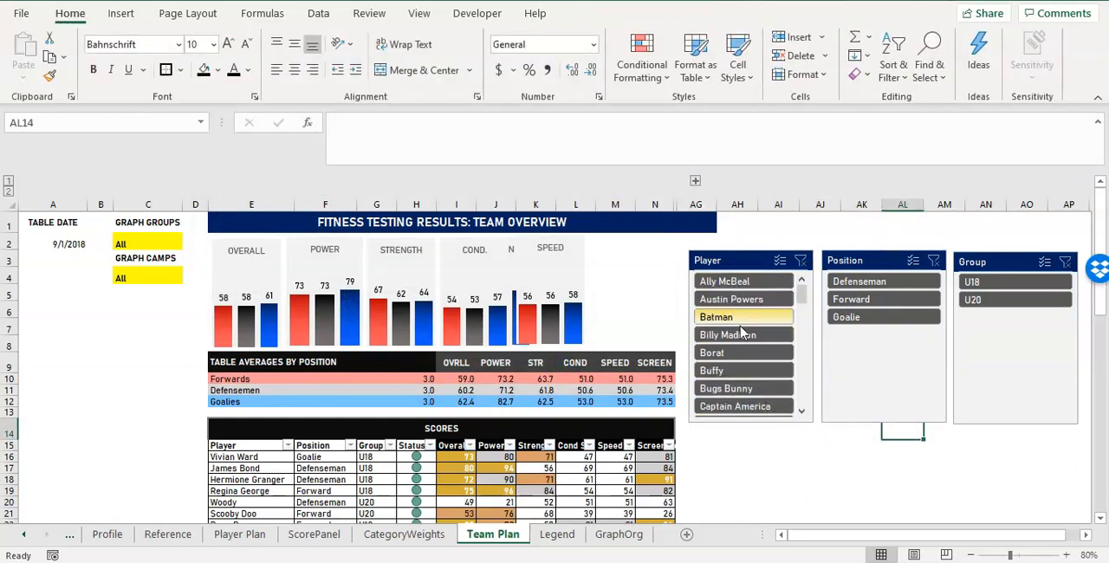
Filter the scores table to Defenseman with the Position slicer and check the Player slicer's items with no data.
left_click(730, 268)
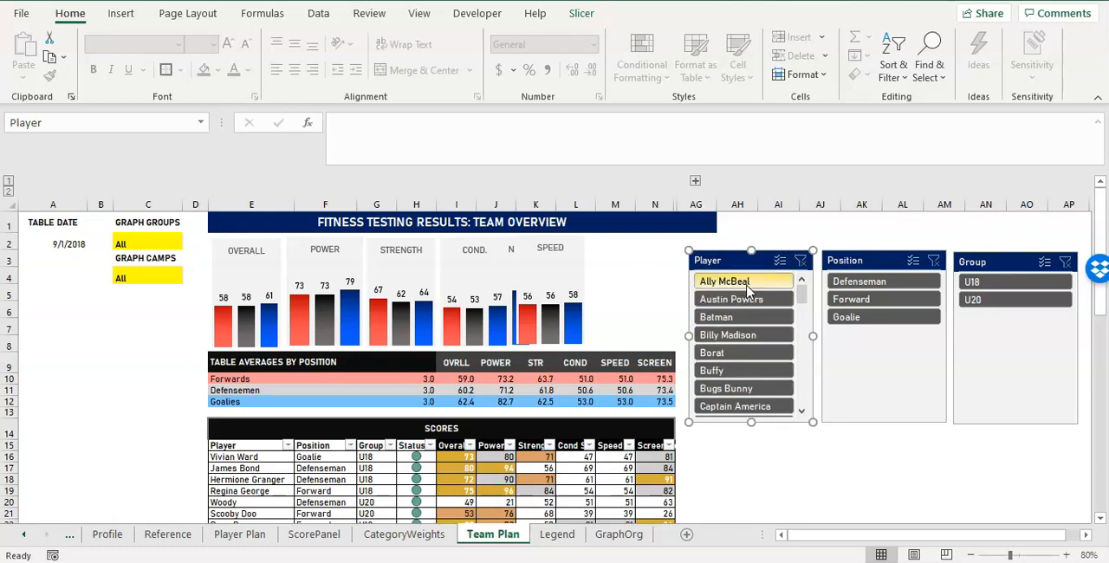
left_click(866, 285)
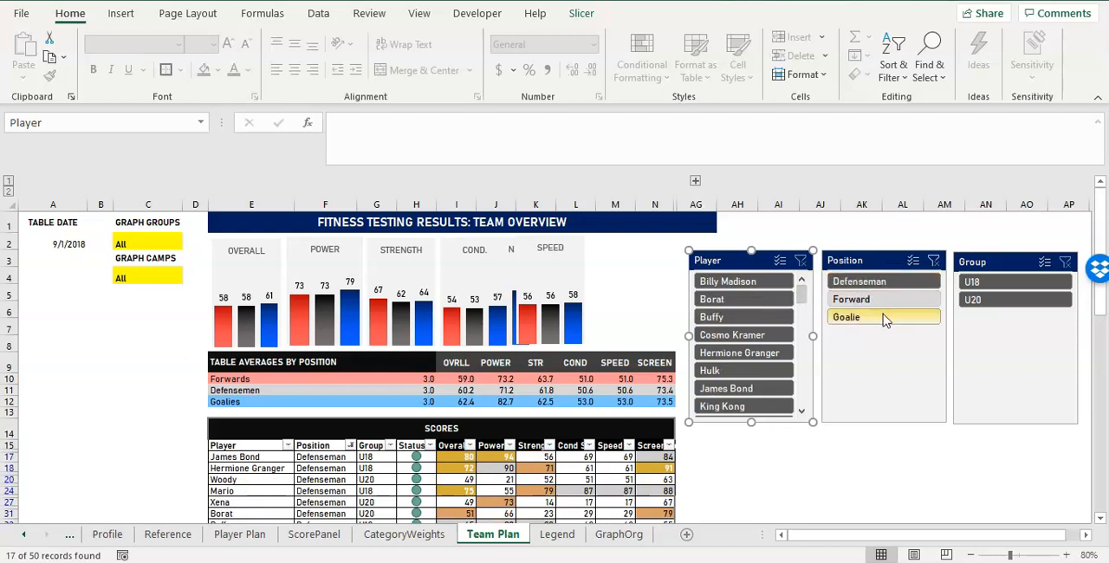
left_click_drag(803, 298, 806, 321)
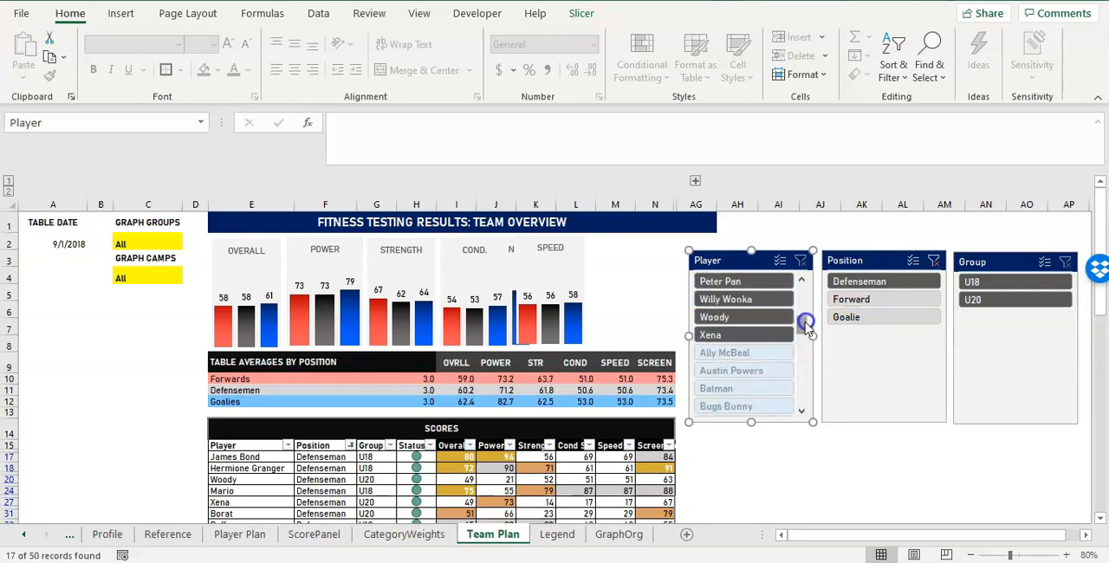
Try filtering by the first no-data player in the Player slicer and clear that player filter.
left_click(744, 355)
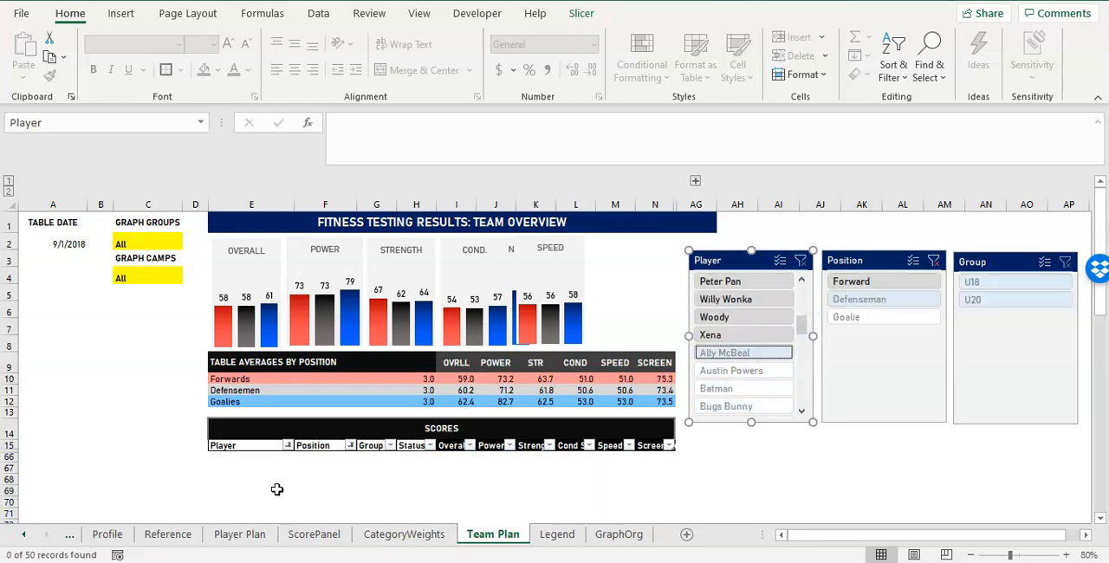
left_click(799, 261)
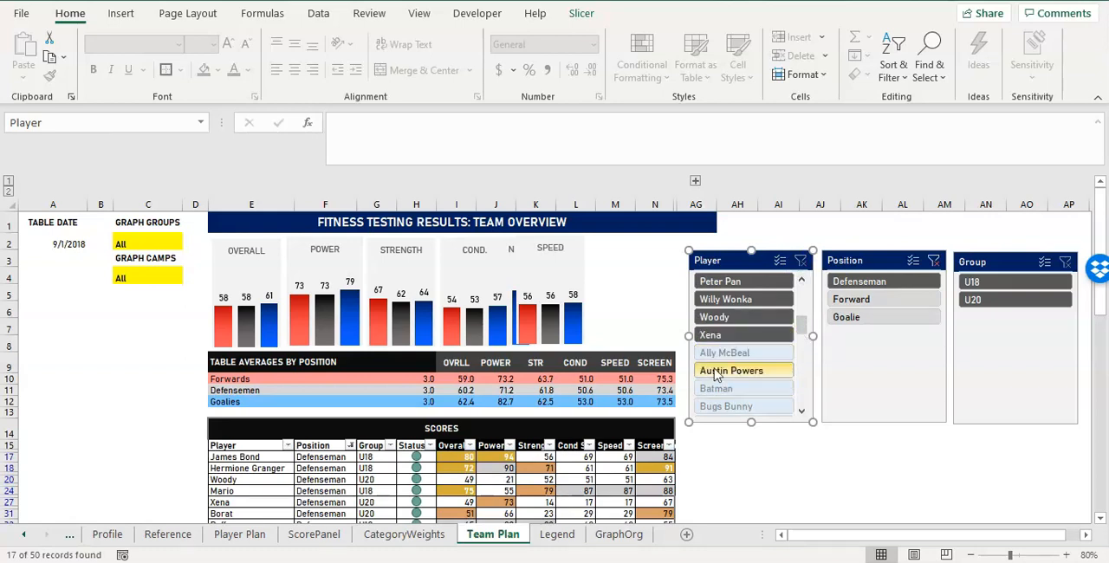
mouse_move(799, 321)
left_mouse_down()
mouse_move(800, 287)
mouse_move(798, 327)
left_mouse_up()
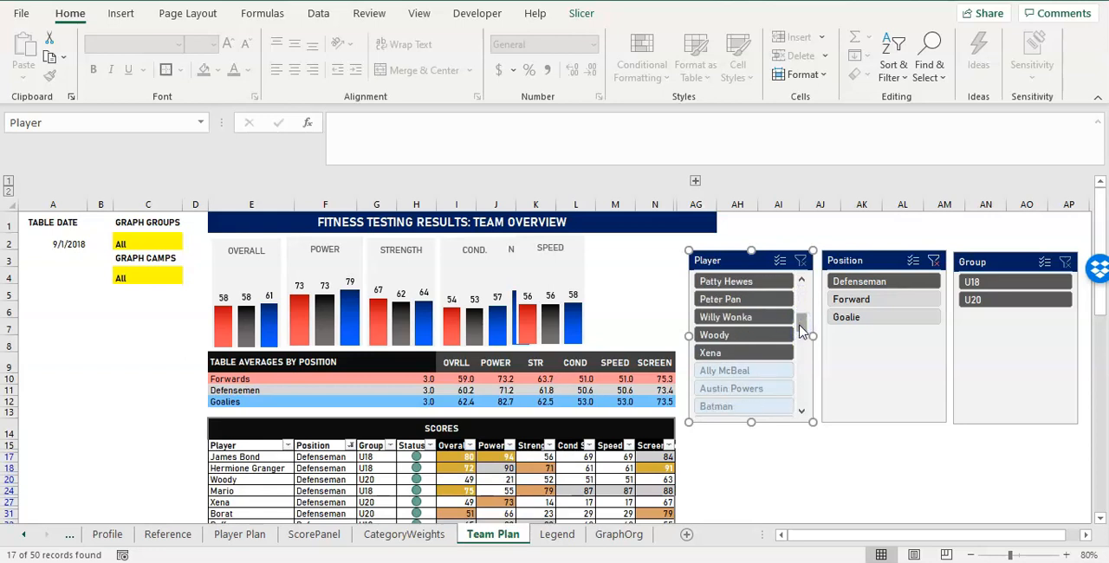
Open the Player slicer's settings and select its header caption text.
right_click(734, 263)
right_click(734, 263)
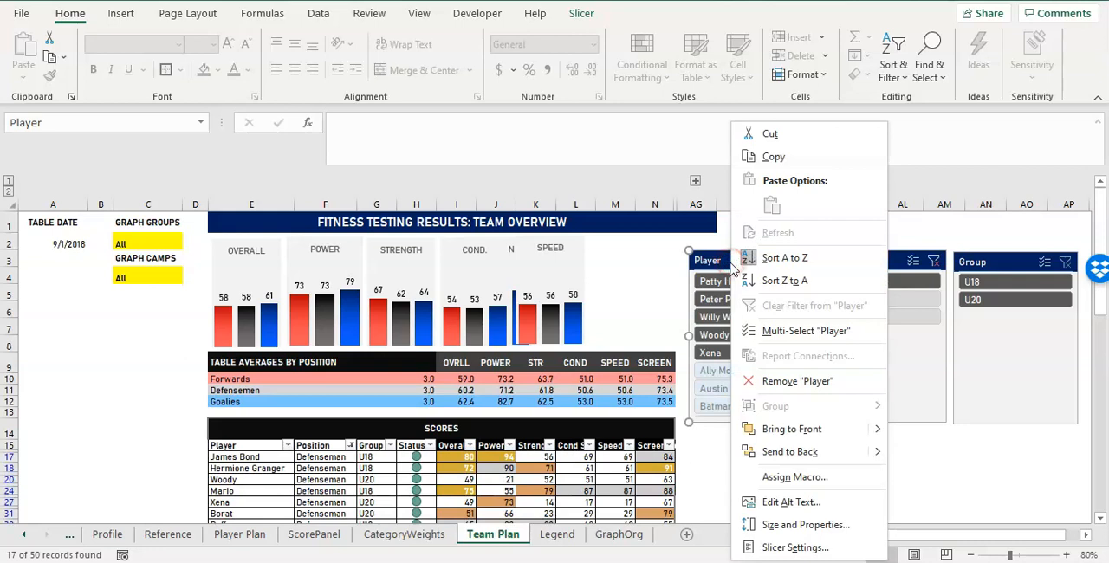
left_click(820, 544)
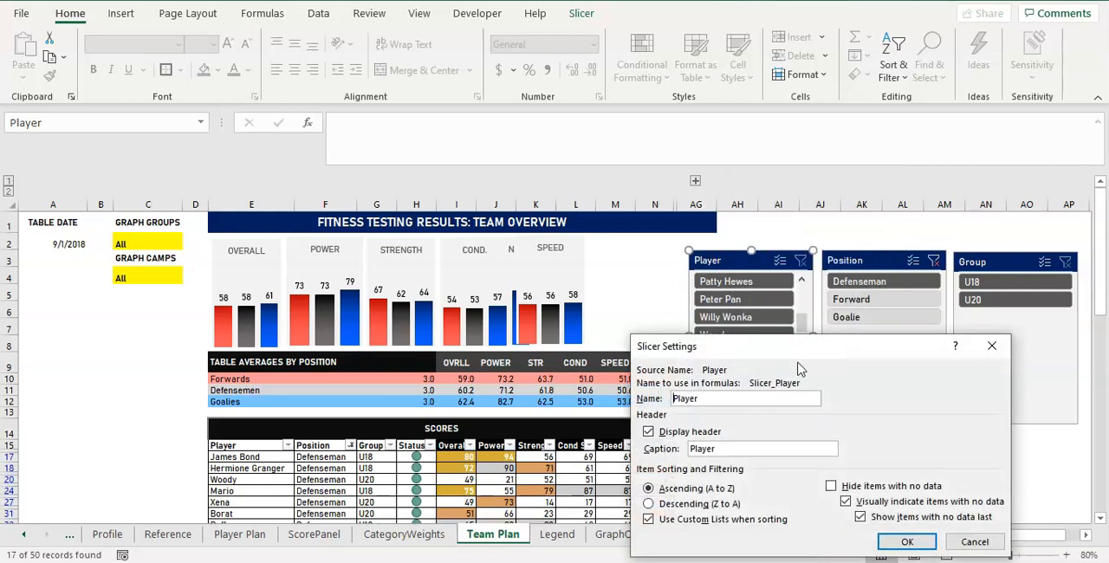
left_click_drag(791, 355, 705, 314)
left_click_drag(641, 407, 606, 407)
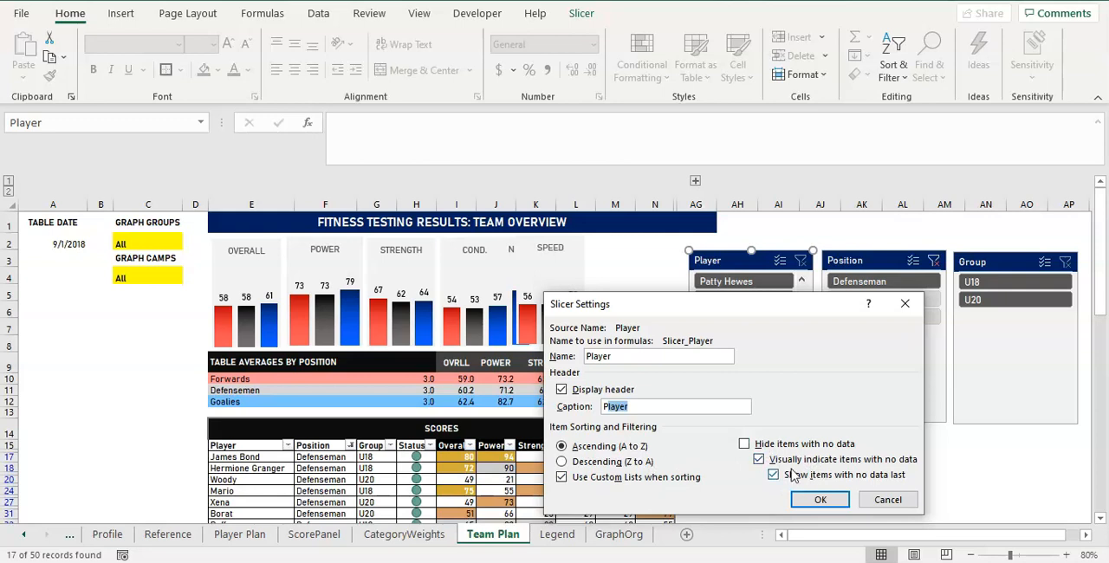
Set the Player slicer to hide items with no data.
left_click(744, 444)
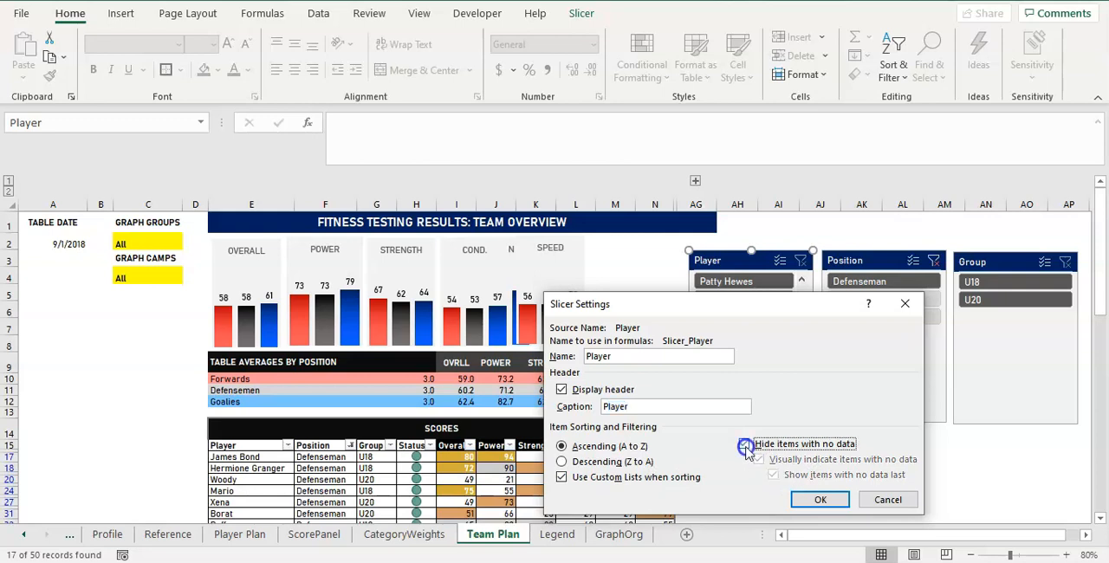
left_click_drag(746, 312, 490, 293)
left_click(564, 478)
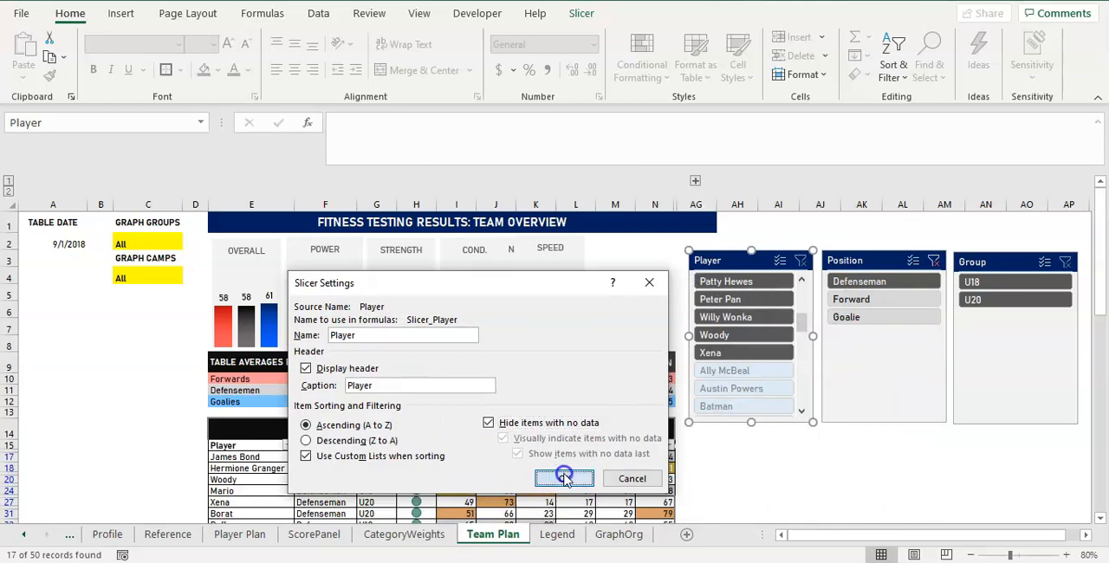
Test the Player slicer's list with the position filtered to Forward and clear the Position slicer's filter.
left_click_drag(804, 372, 799, 416)
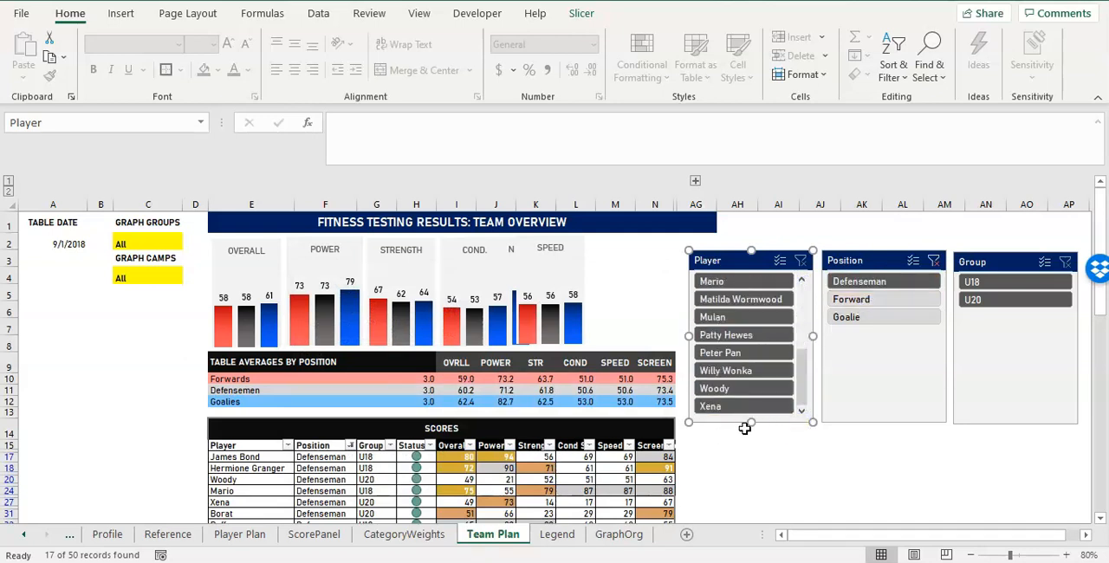
left_click(849, 299)
left_click_drag(801, 346, 805, 407)
left_click(933, 260)
left_click_drag(801, 346, 799, 398)
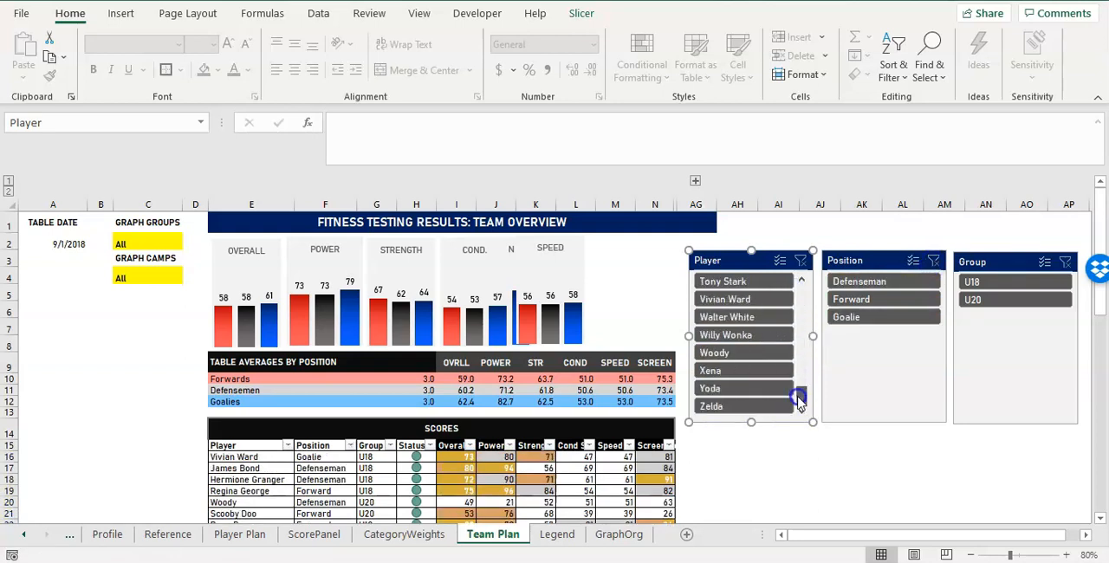
Set the Position slicer to hide items with no data and shorten its header caption to Pos.
right_click(857, 260)
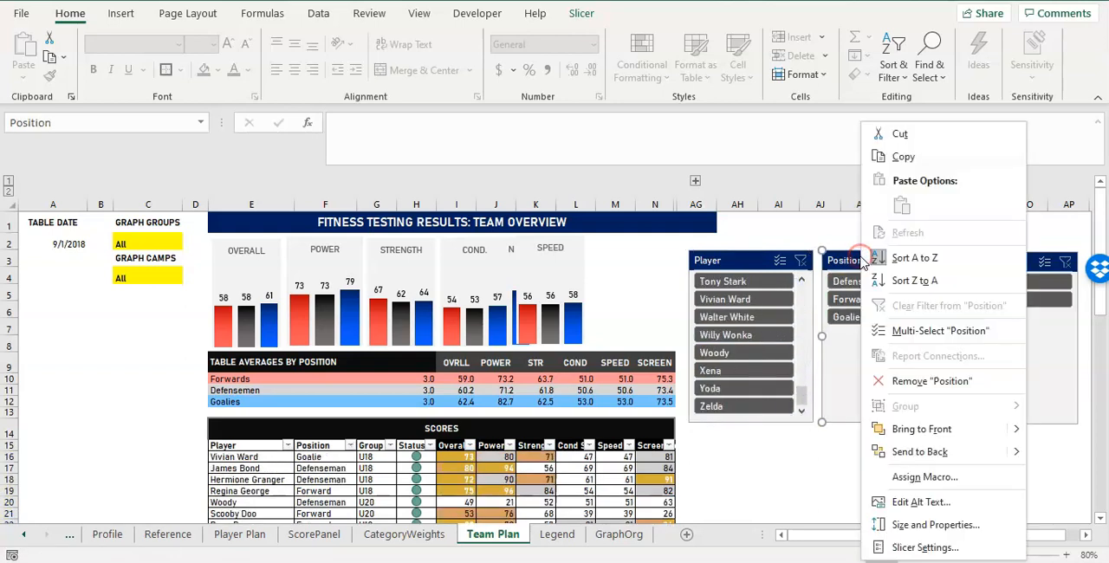
left_click(938, 543)
left_click(933, 486)
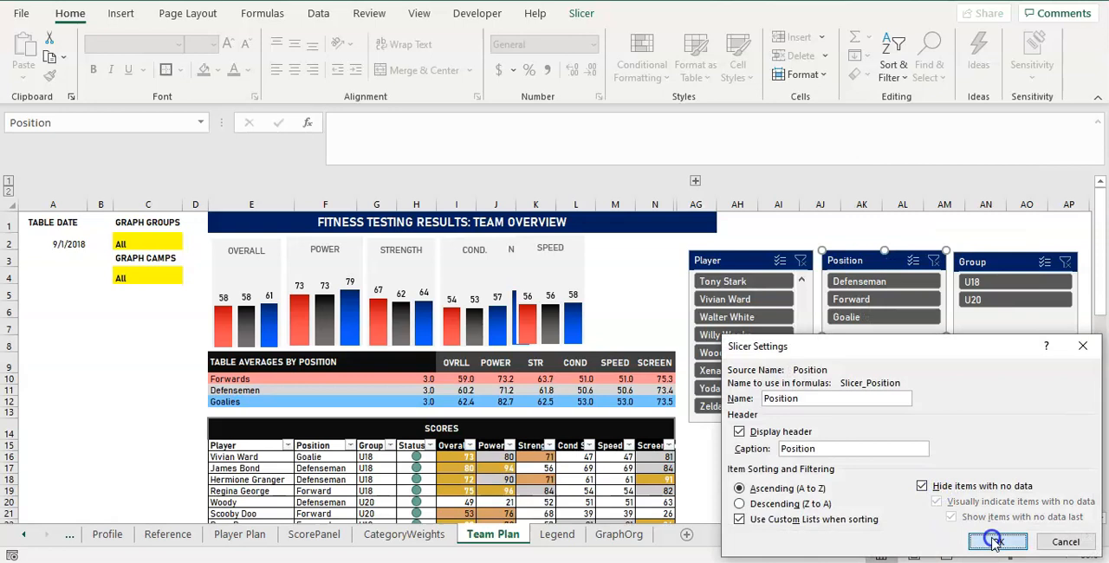
left_click_drag(818, 448, 762, 442)
type("Pos")
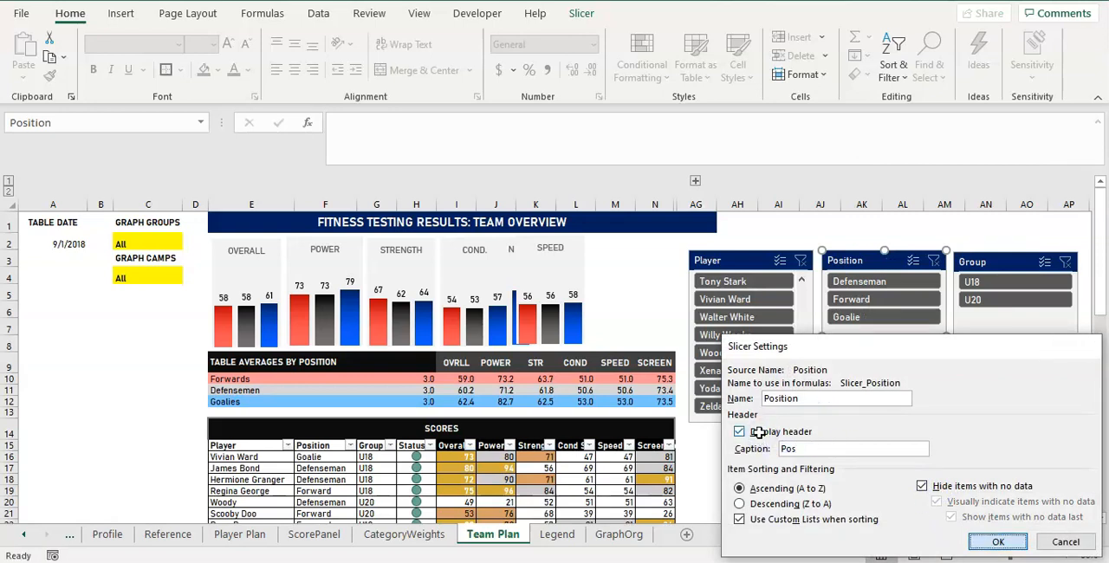
left_click(998, 542)
Set the Group slicer to hide items with no data.
left_click(989, 260)
right_click(992, 258)
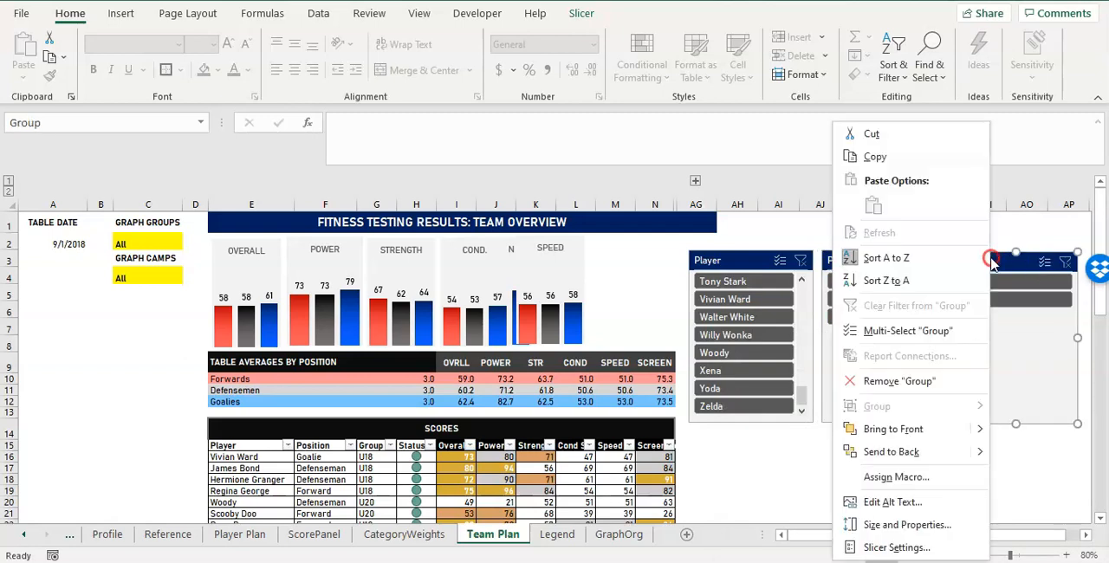
left_click(895, 547)
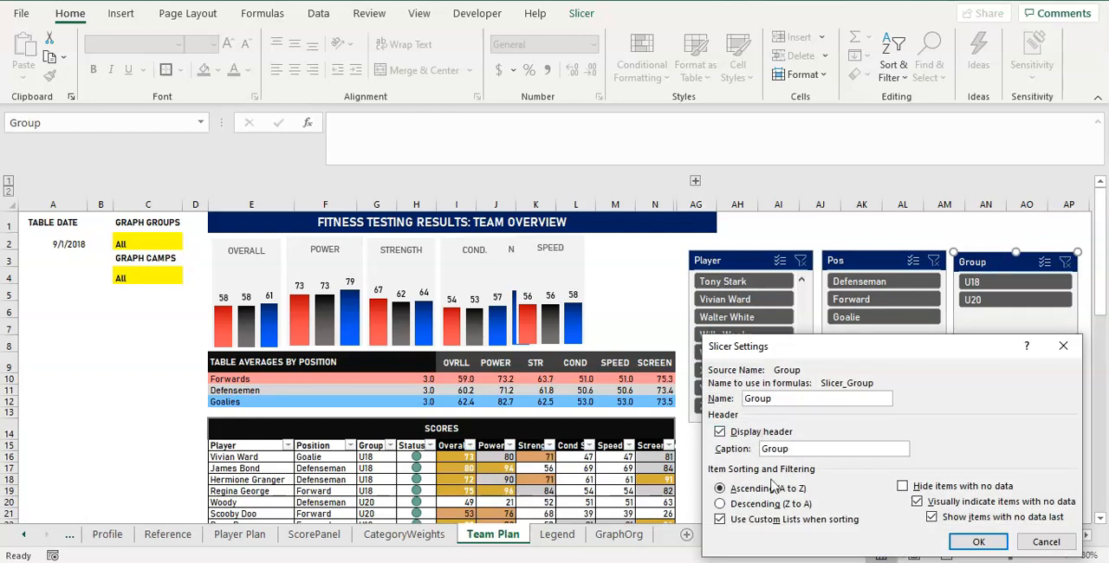
left_click(902, 487)
left_click(977, 541)
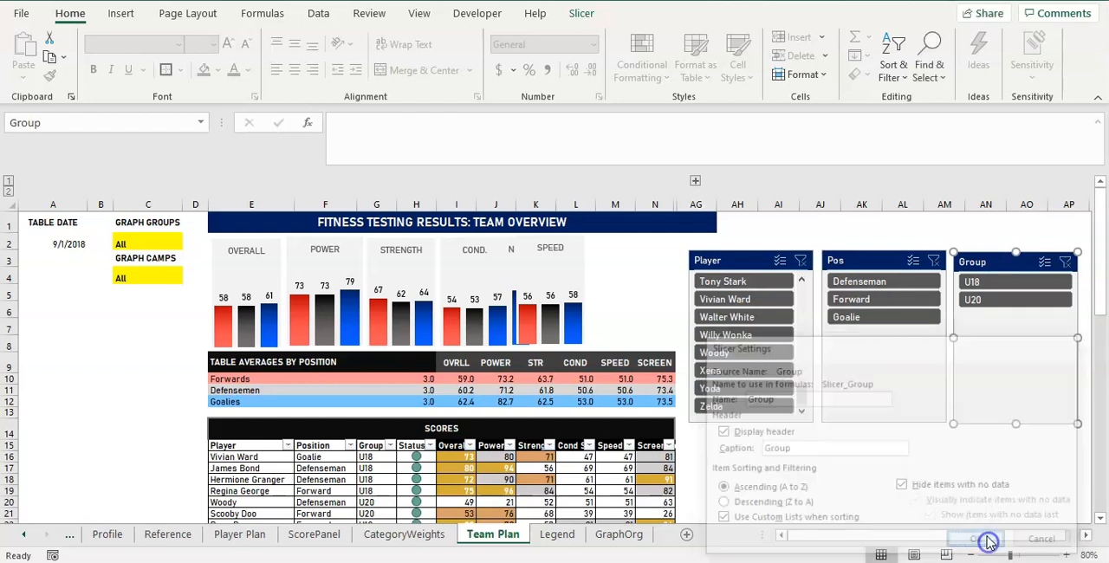
left_click(848, 256)
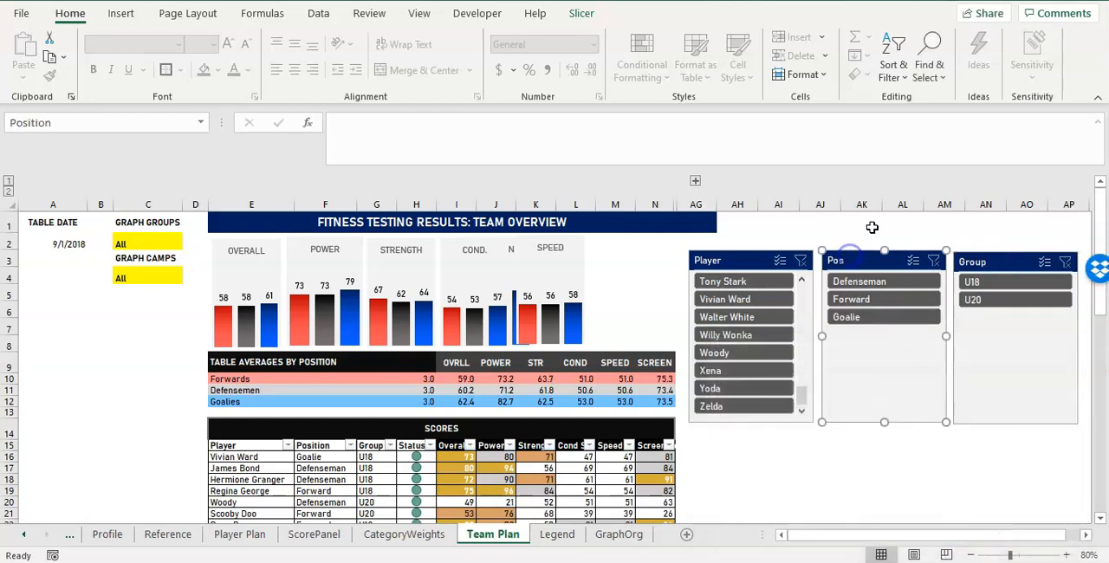
left_click(756, 252)
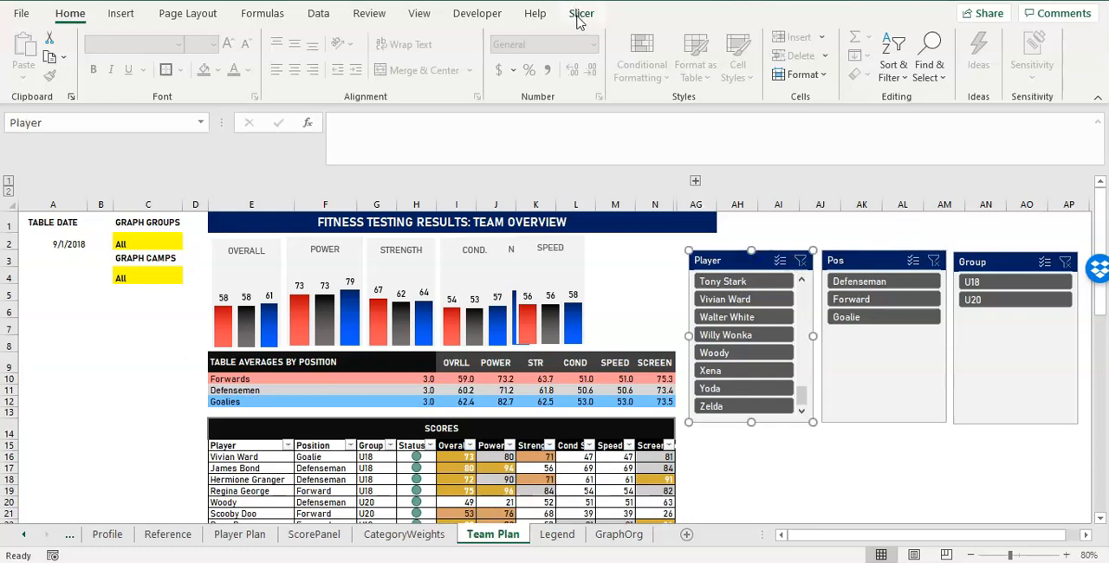
left_click(738, 239)
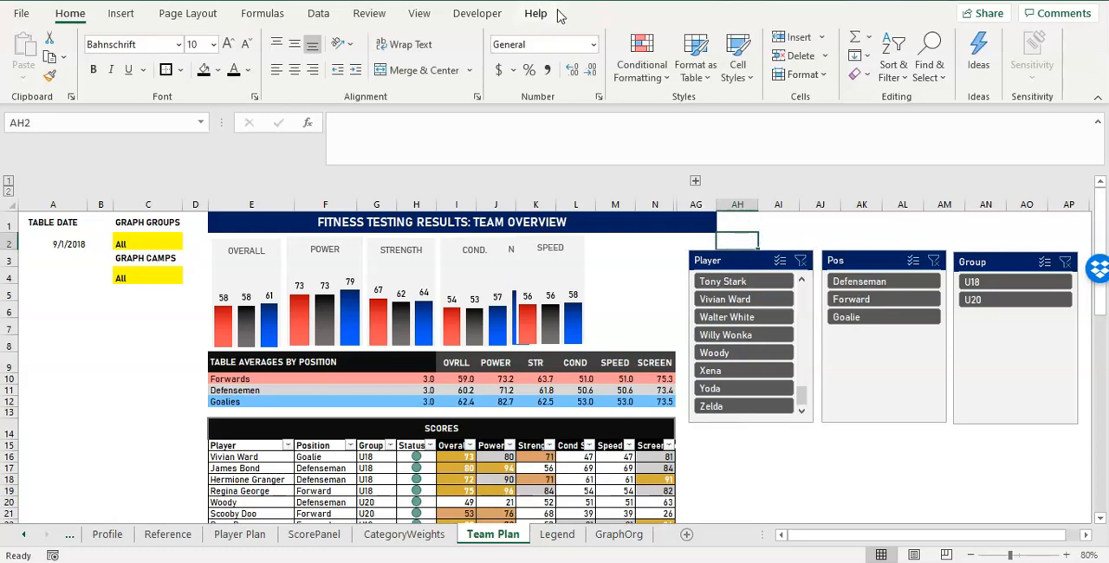
Move the Player slicer into columns A to D beside the score tables and enlarge it to about 6.2 inches high by 3.02 inches wide.
left_click(720, 268)
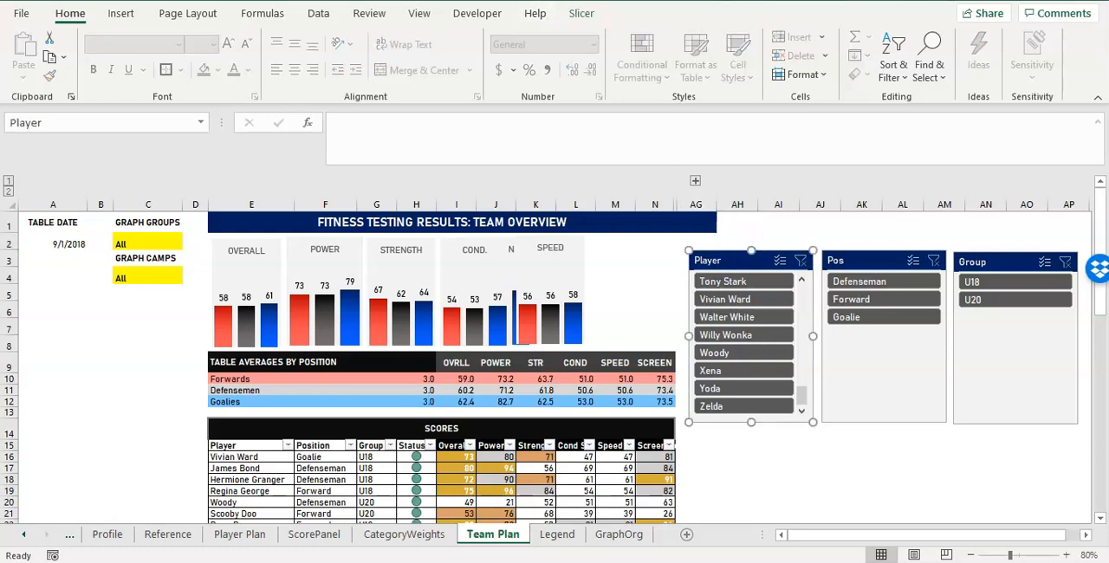
left_click(586, 12)
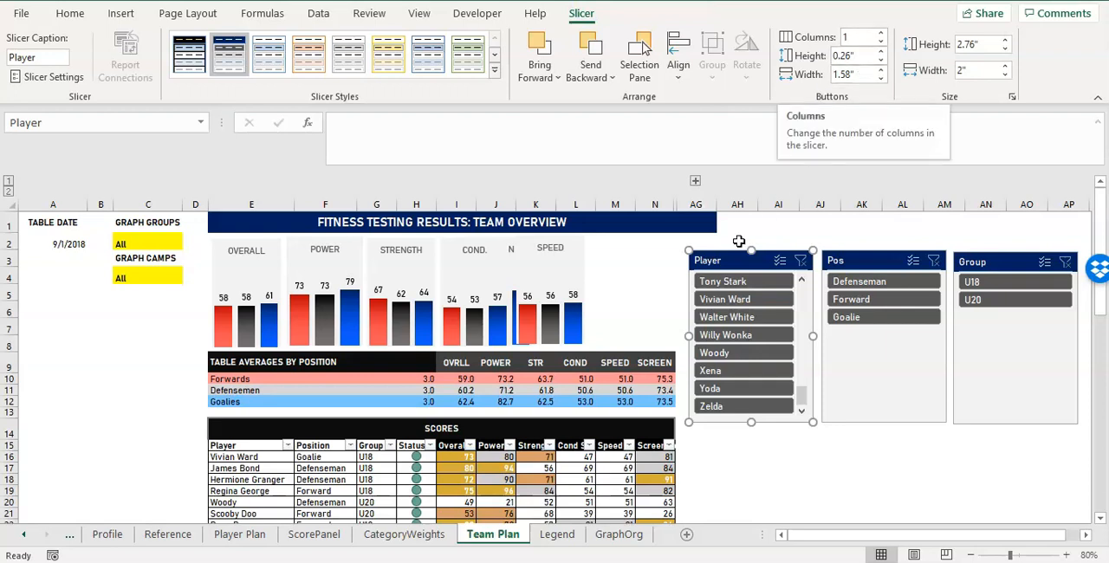
left_click_drag(721, 263, 61, 334)
left_click_drag(152, 408, 206, 407)
left_click_drag(29, 409, 19, 409)
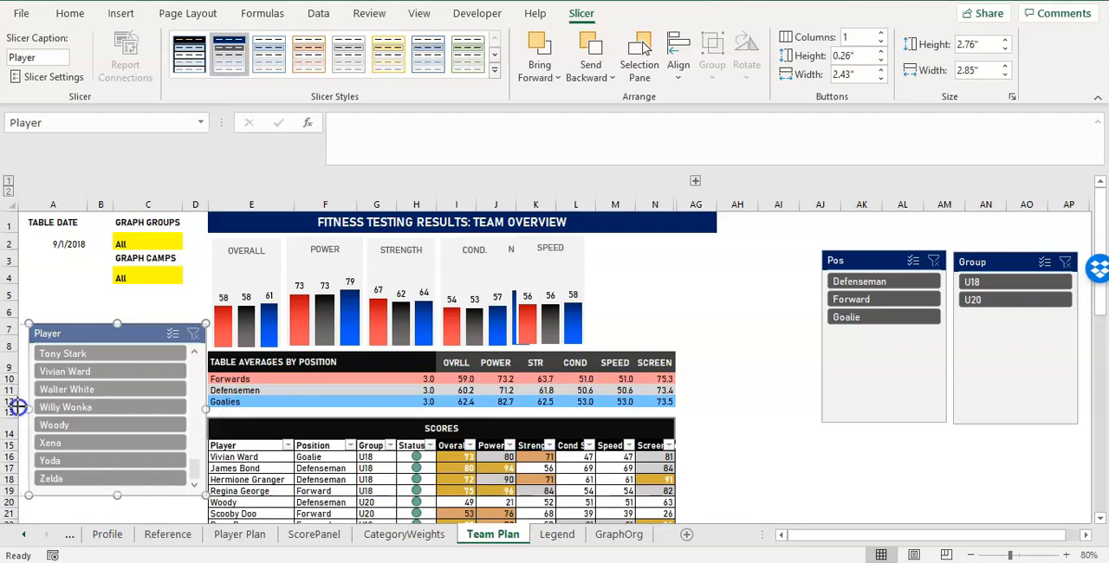
left_click_drag(81, 329, 81, 328)
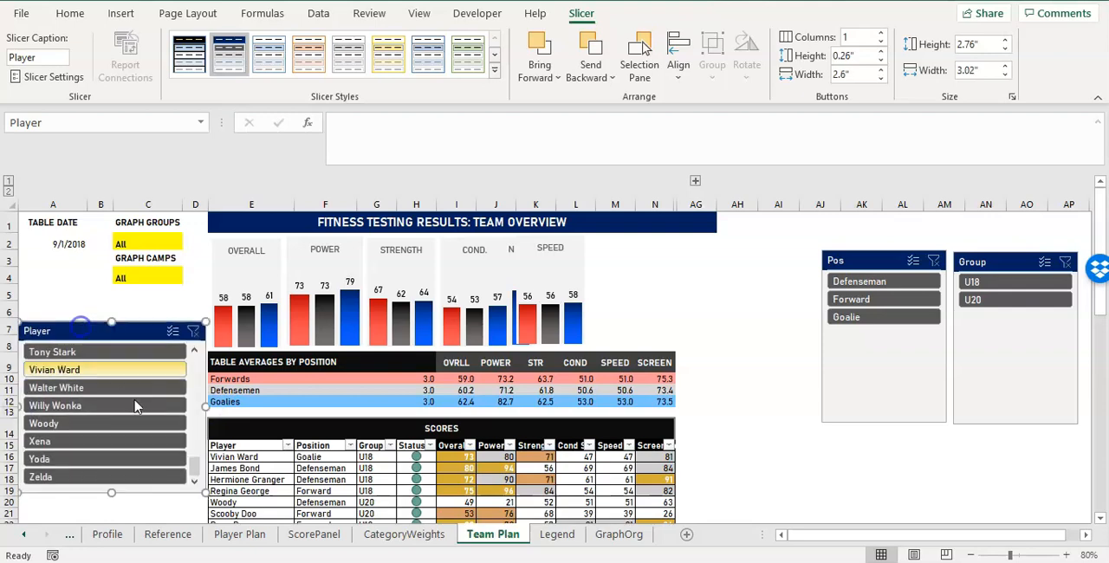
mouse_move(113, 497)
left_mouse_down()
mouse_move(107, 519)
mouse_move(106, 484)
mouse_move(101, 499)
left_mouse_up()
scroll(104, 381, "up", 10)
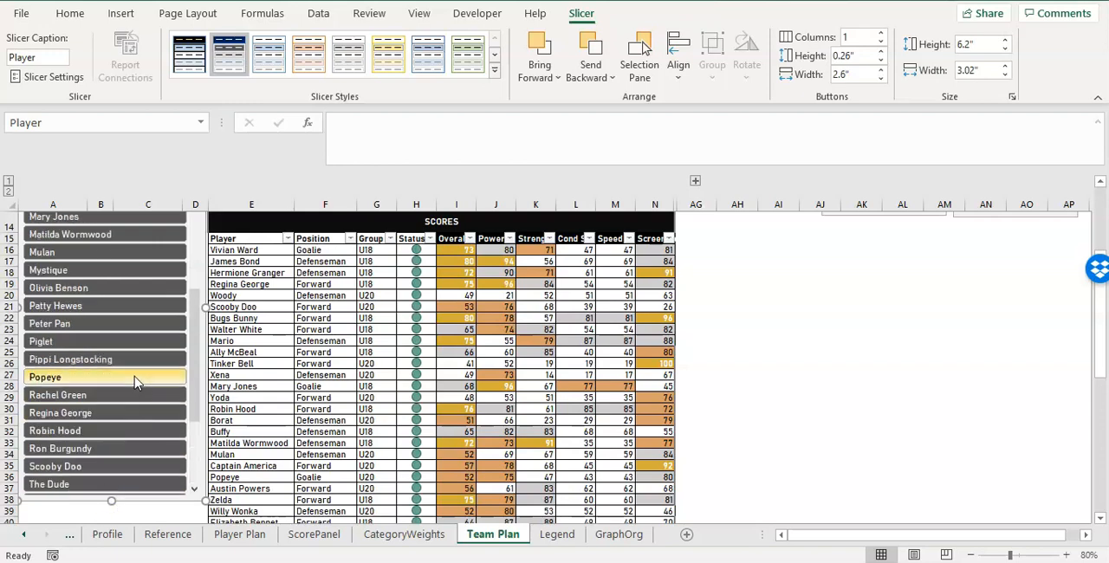
left_click(833, 352)
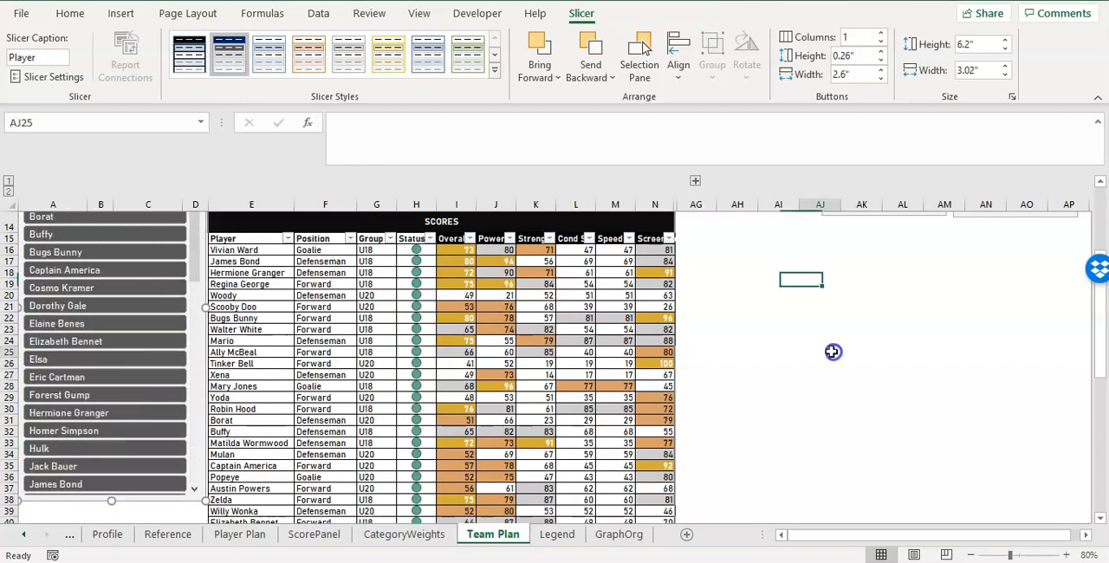
scroll(834, 352, "up", 3)
Arrange the Player slicer's buttons in 3 columns and check how the full player list fits.
left_click(122, 248)
left_click(124, 258)
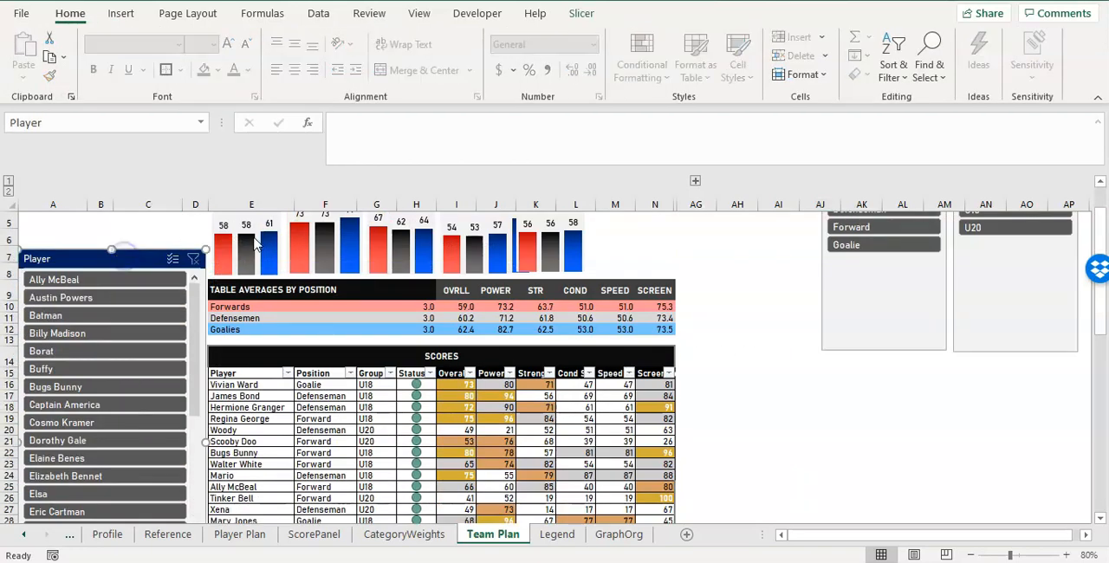
left_click(581, 14)
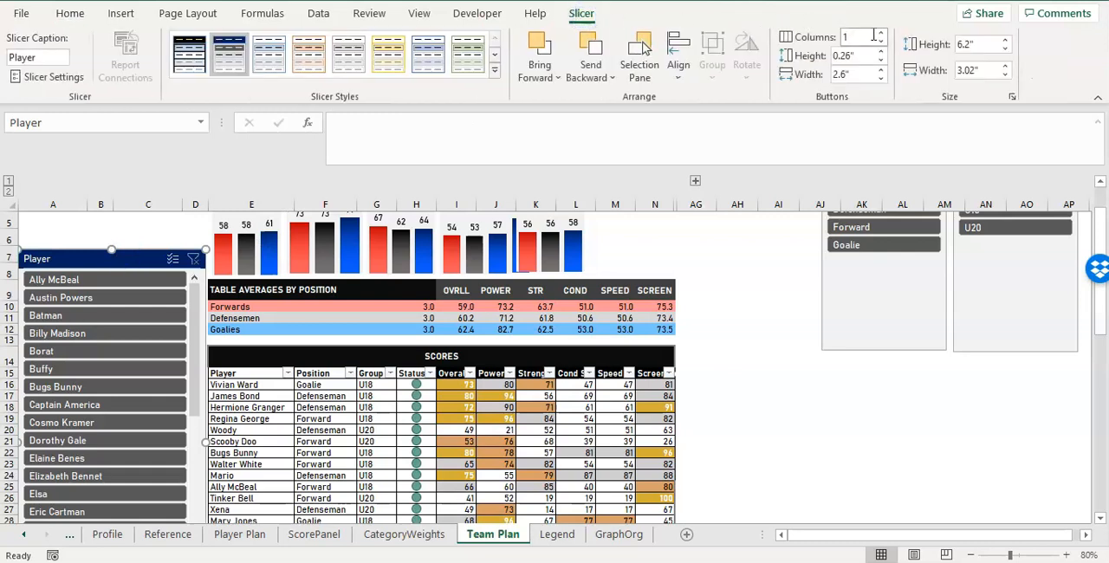
left_click(881, 32)
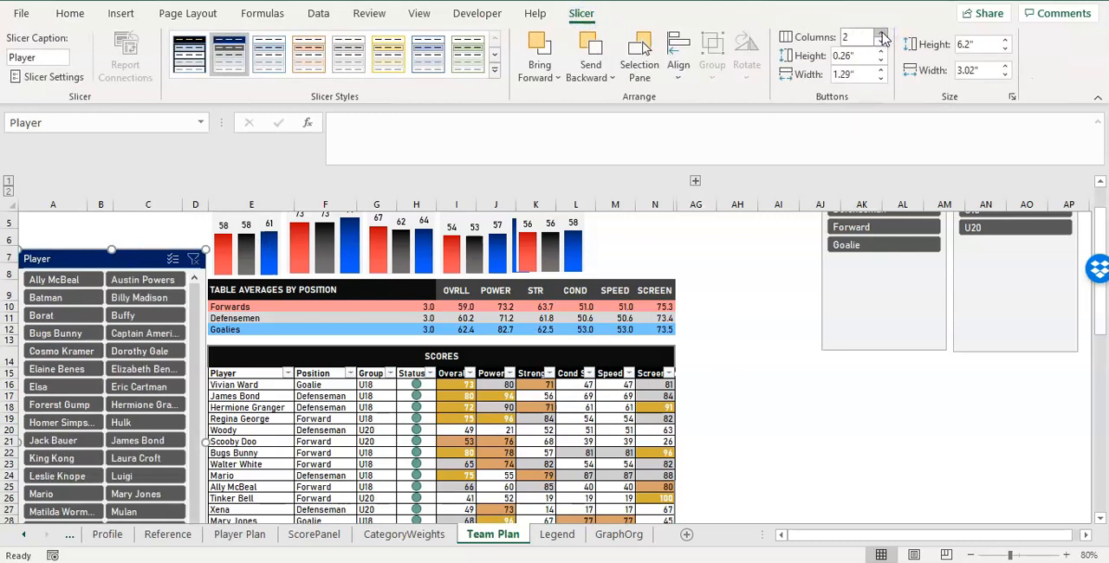
left_click(881, 33)
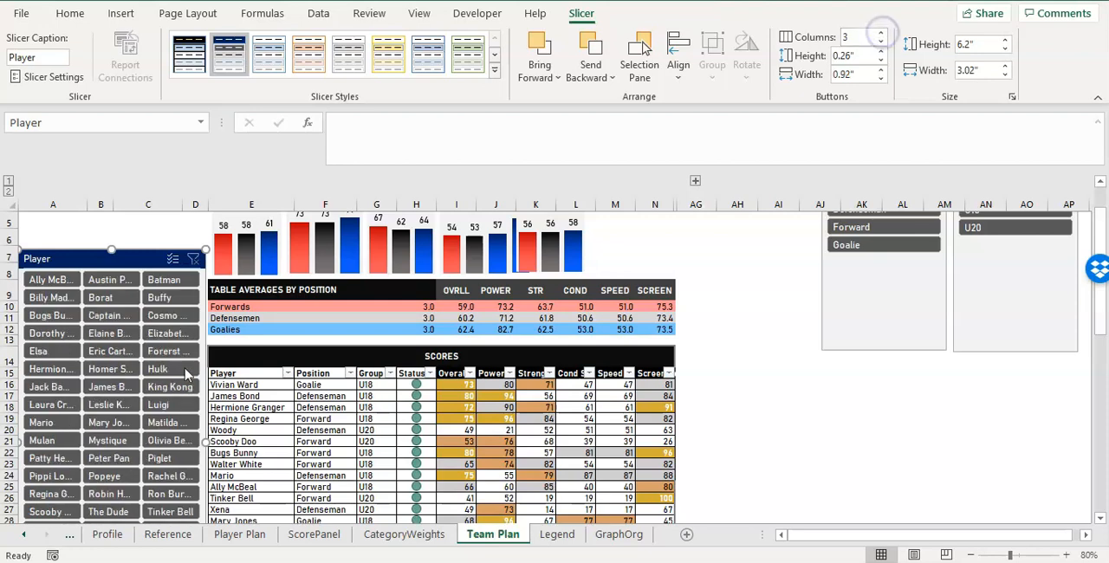
left_click(268, 341)
scroll(267, 341, "down", 2)
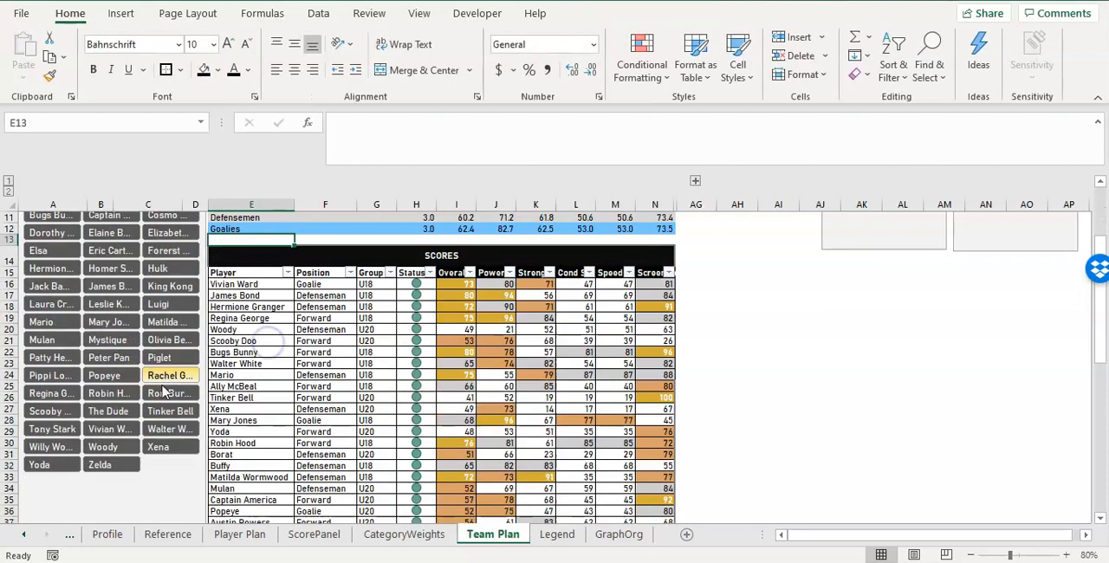
left_click(160, 479)
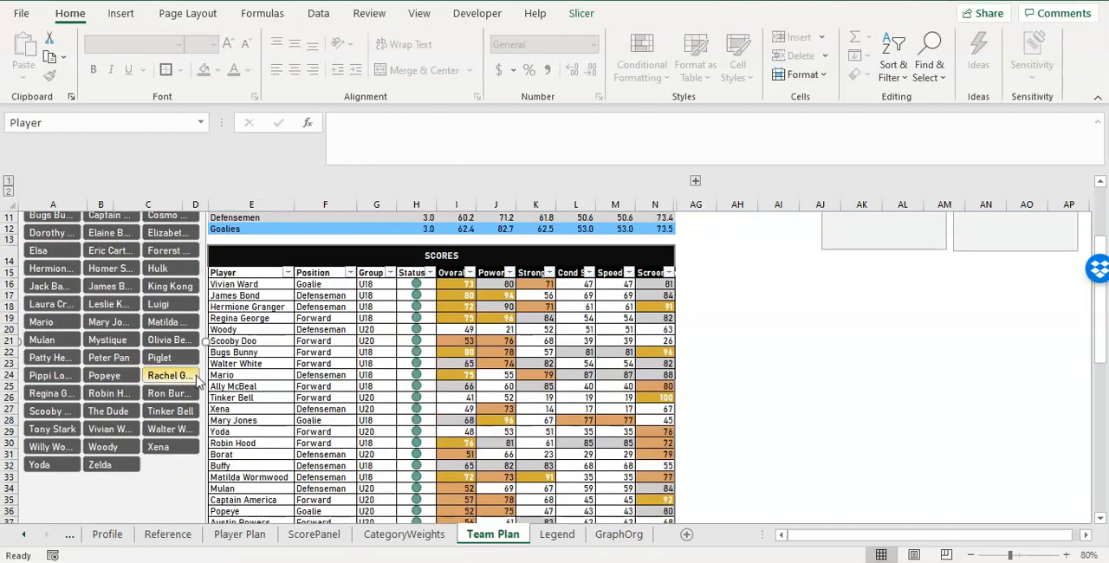
left_click(723, 329)
scroll(718, 324, "up", 4)
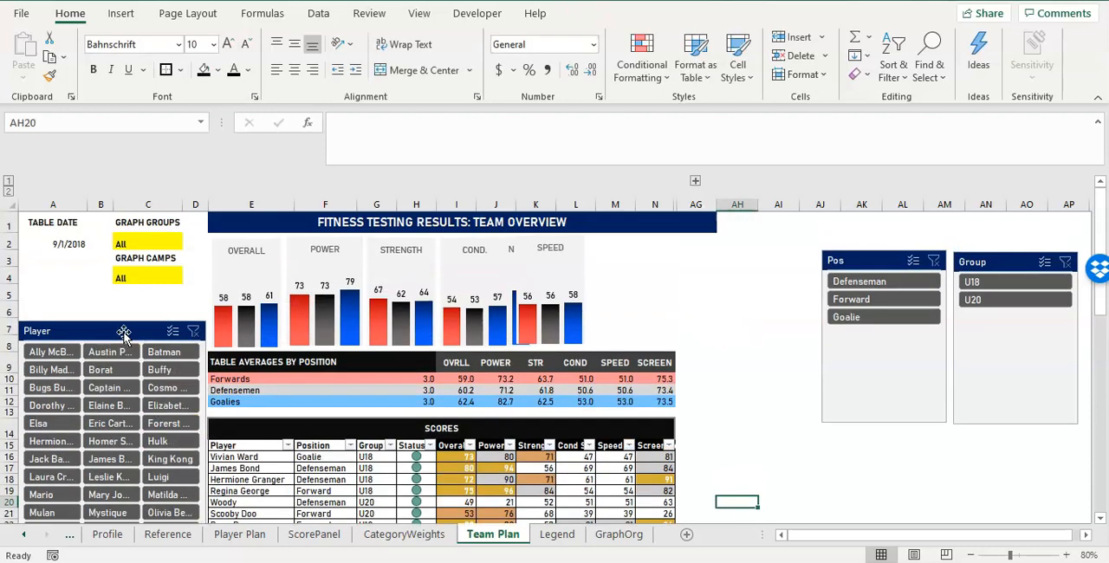
Move the Player slicer down to about row 12 and shift the Pos slicer slightly closer to the tables.
left_click_drag(123, 334, 143, 405)
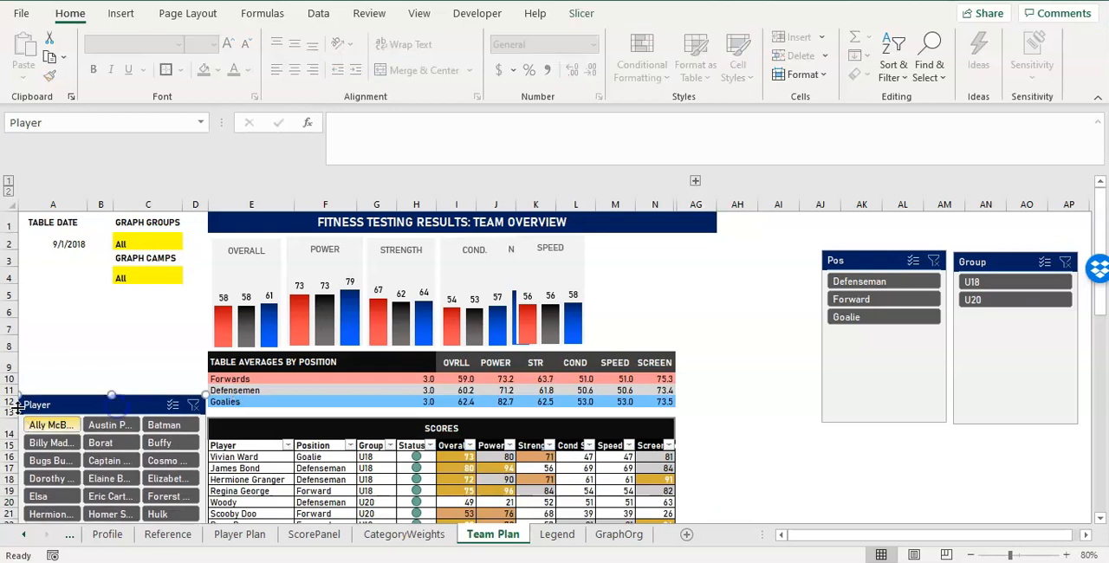
left_click_drag(862, 261, 831, 283)
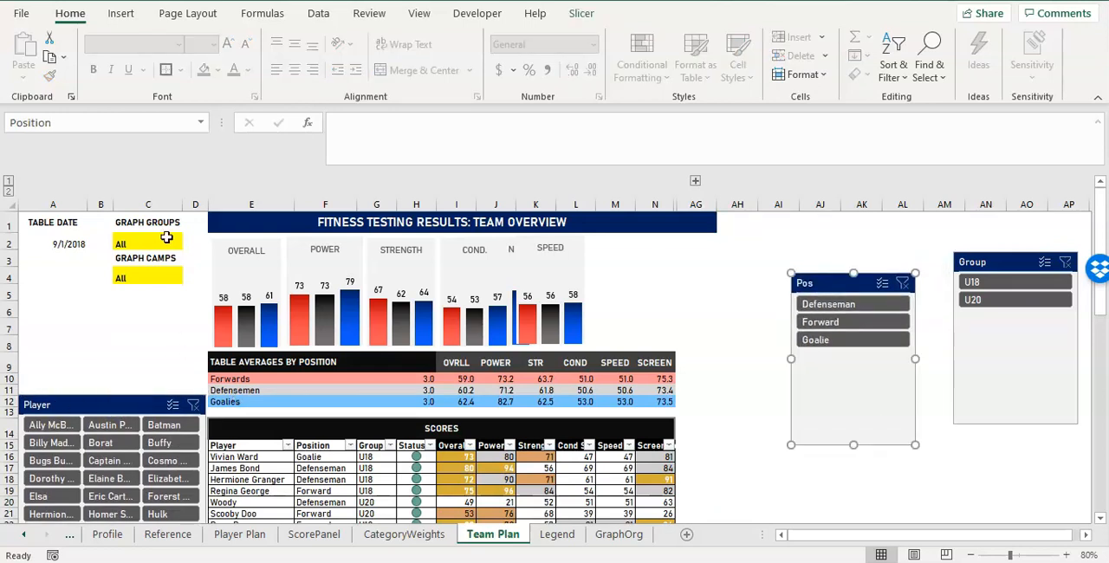
left_click_drag(69, 225, 161, 279)
left_click(161, 277)
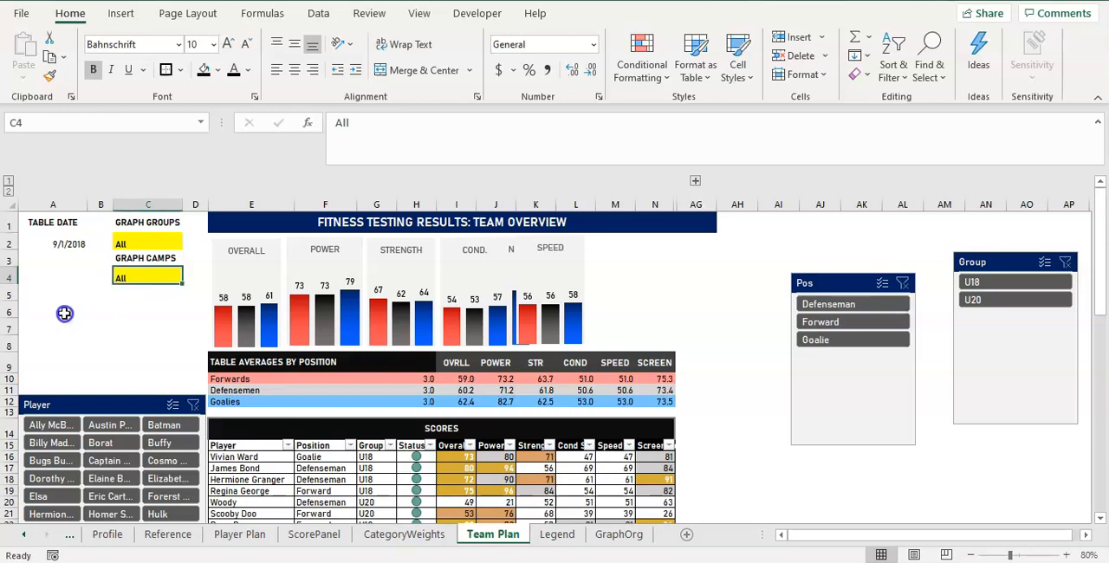
Merge and center cells A6:C6 and enter the title TABLE SLICERS.
left_click(63, 305)
left_click_drag(48, 309, 172, 310)
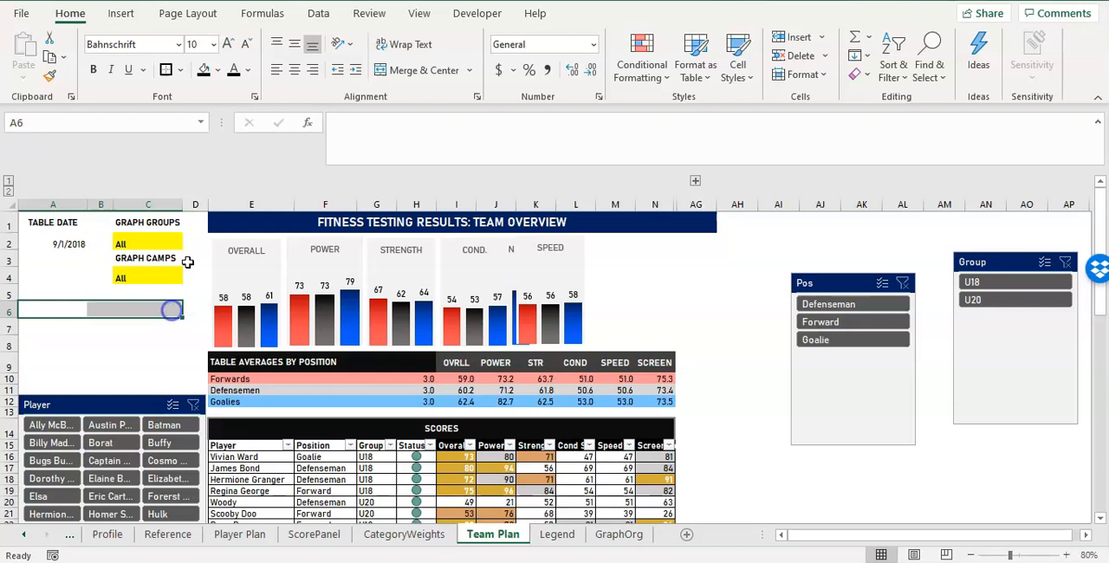
left_click(409, 70)
type("t")
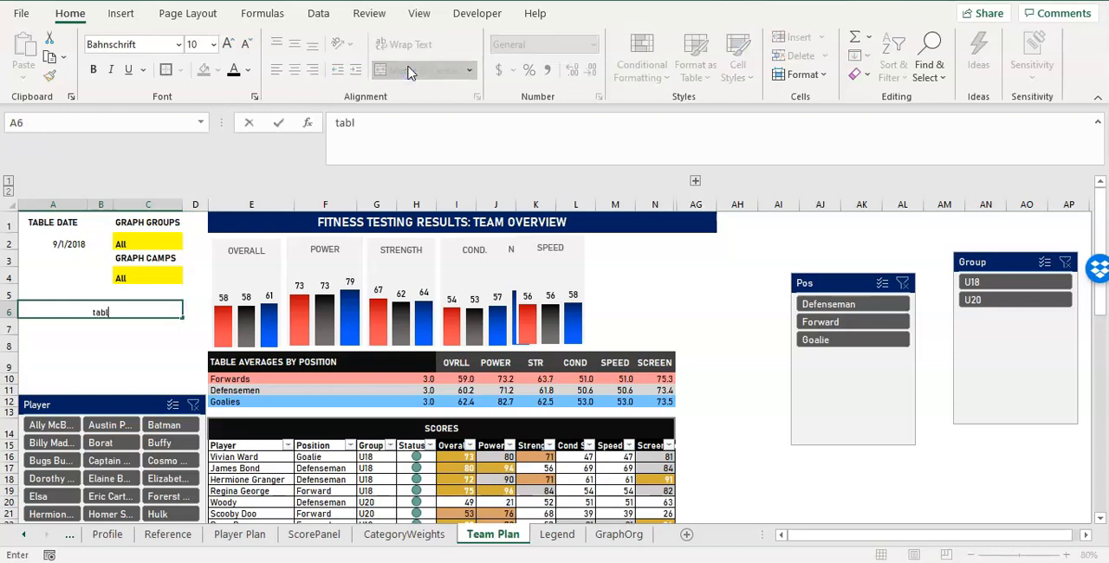
type("ABLE SLICE")
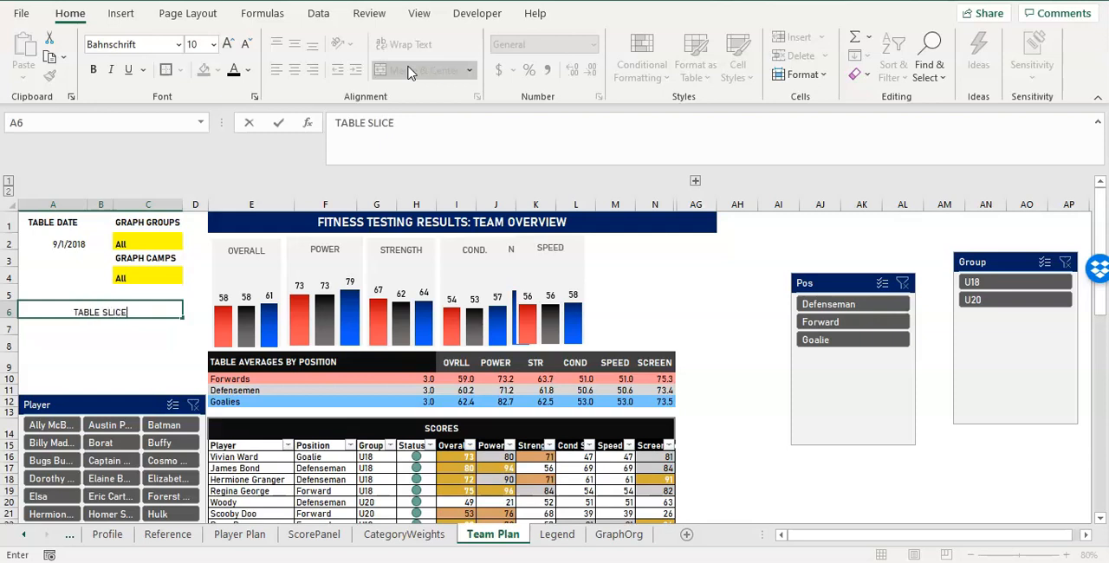
type("R")
key("Return")
key("Up")
type("TABLE SLICERS")
key("Return")
Make the TABLE SLICERS title bold, center it vertically and set its font size to 12.
key("Up")
key("ctrl+b")
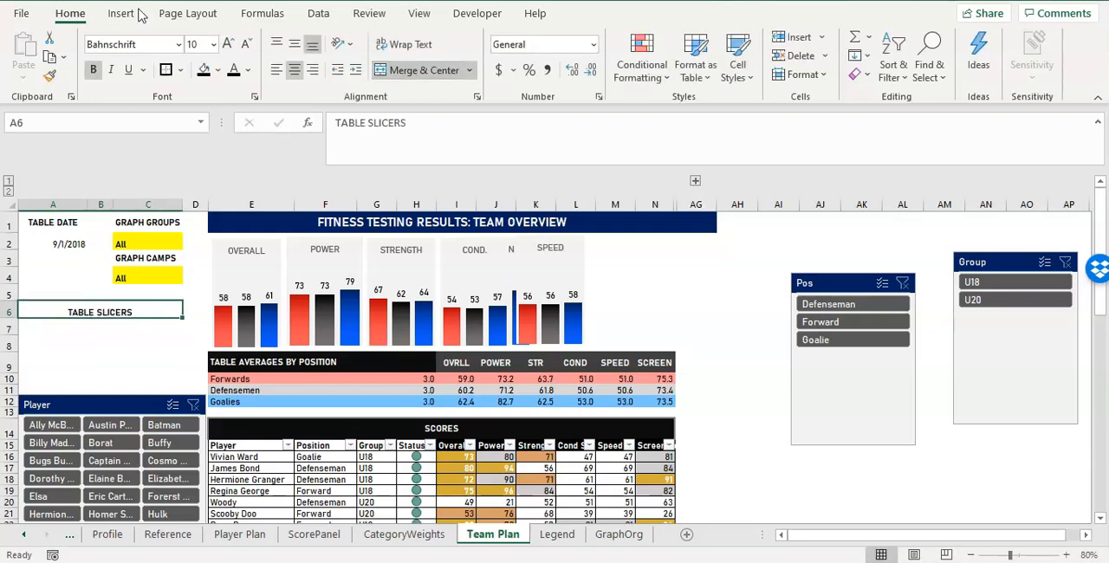
left_click(295, 44)
left_click(192, 44)
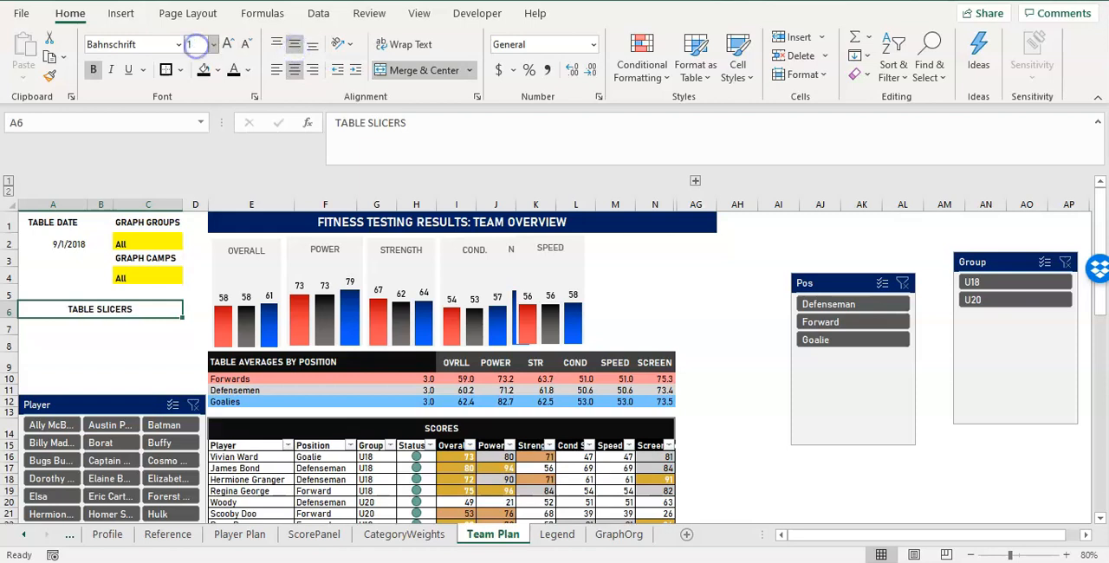
type("14")
key("Return")
left_click(201, 47)
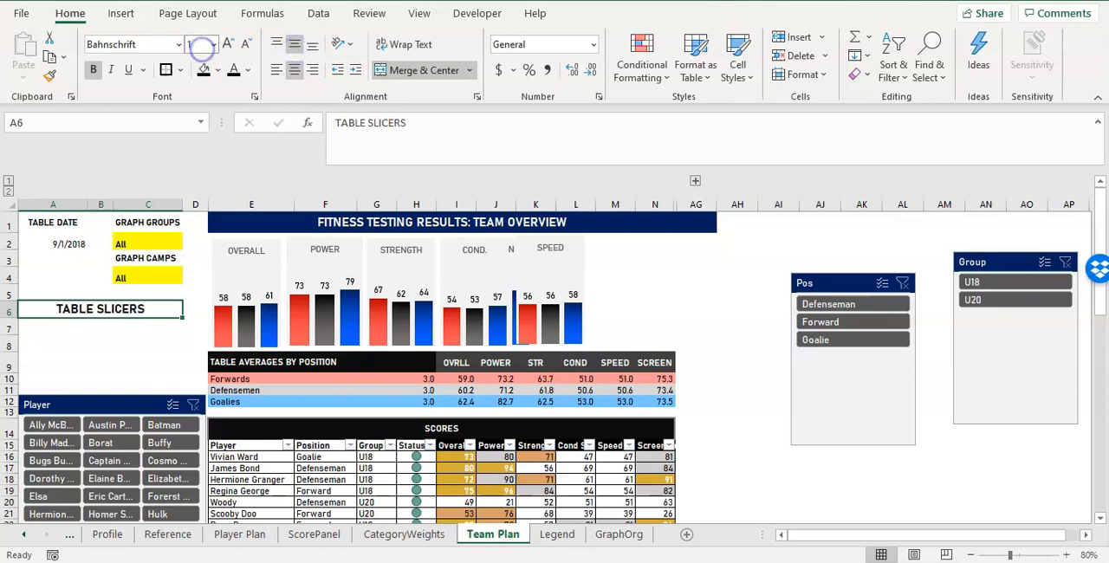
type("12")
key("Return")
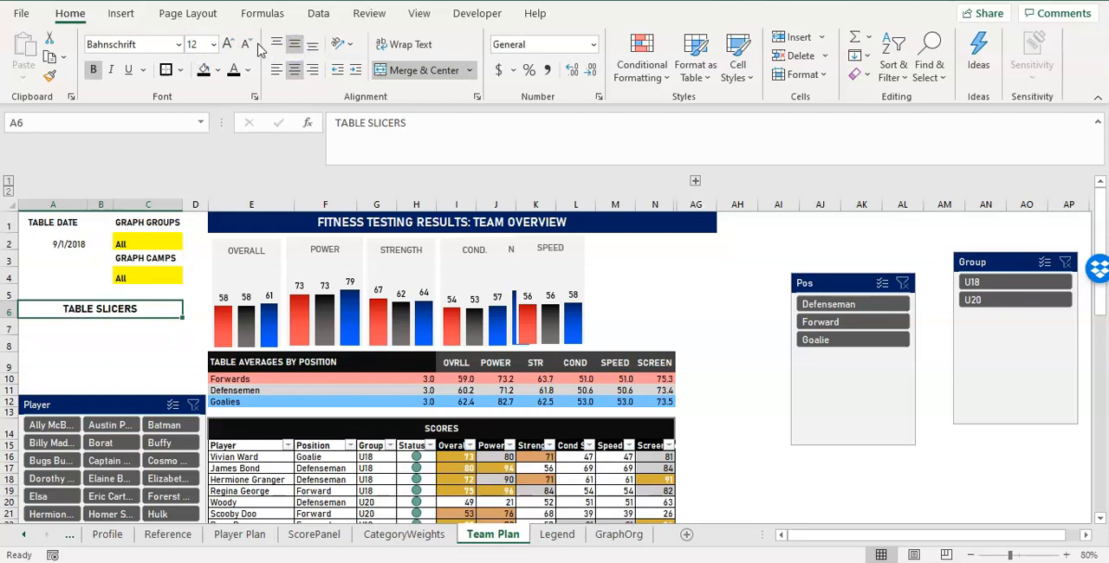
Give the TABLE SLICERS title and the TABLE DATE label a dark blue fill with white text.
left_click(220, 70)
left_click(243, 267)
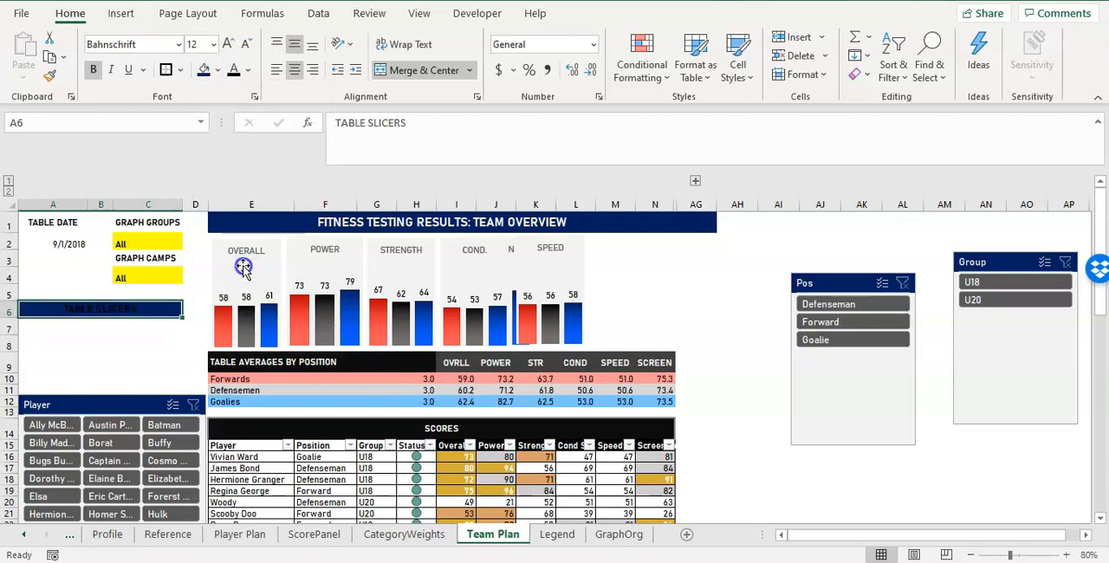
left_click(247, 71)
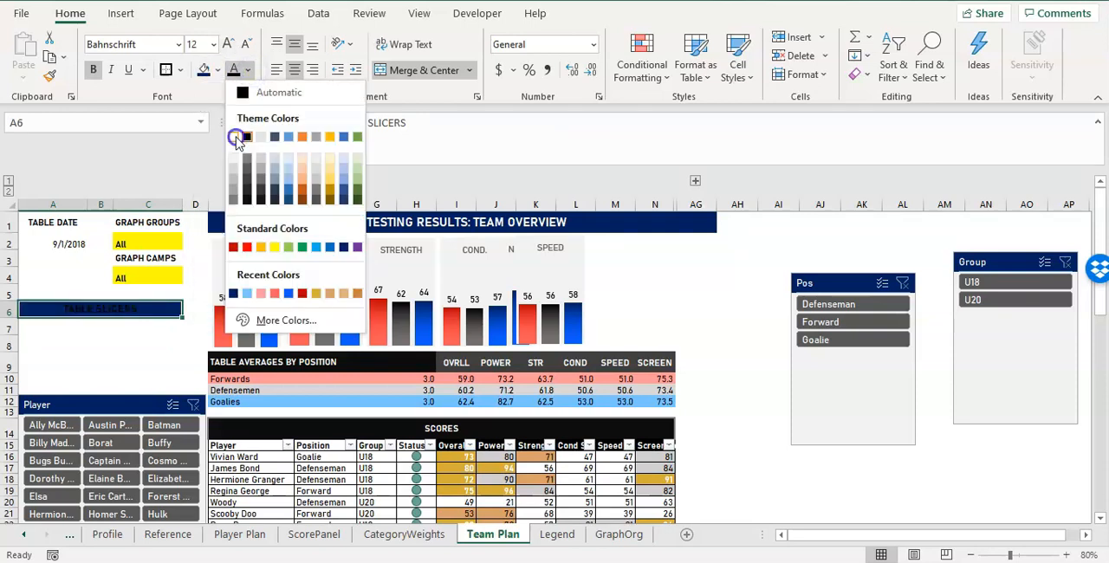
left_click(235, 136)
left_click(55, 223)
left_click(204, 70)
left_click(235, 71)
Give the GRAPH GROUPS and GRAPH CAMPS labels in C1 and C3 a red fill with white text.
left_click(149, 223)
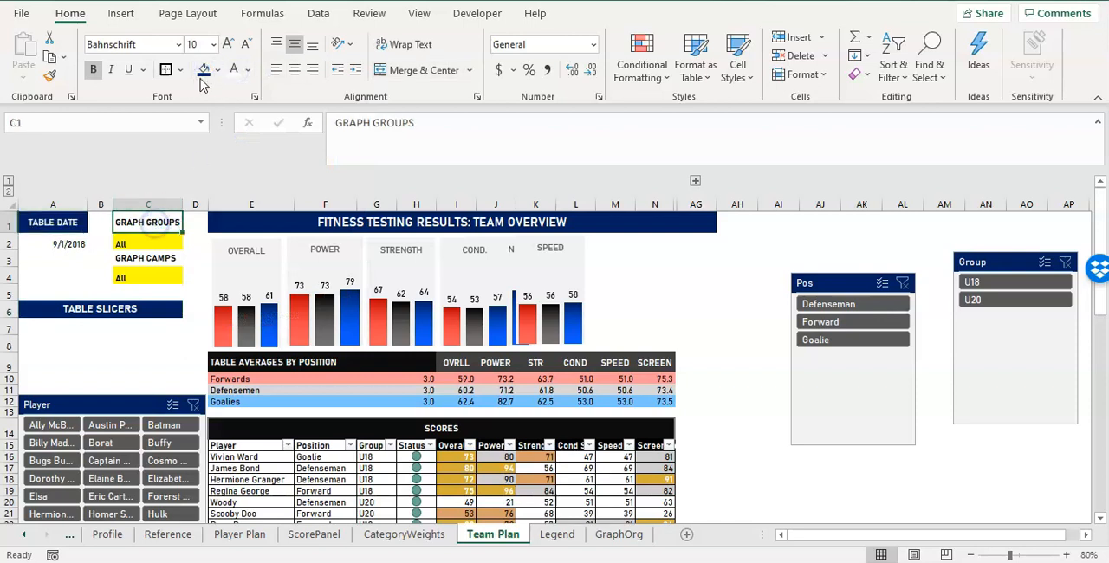
left_click(216, 70)
left_click(217, 221)
left_click(233, 69)
left_click(147, 258)
left_click(204, 71)
left_click(233, 69)
left_click_drag(160, 223, 156, 260)
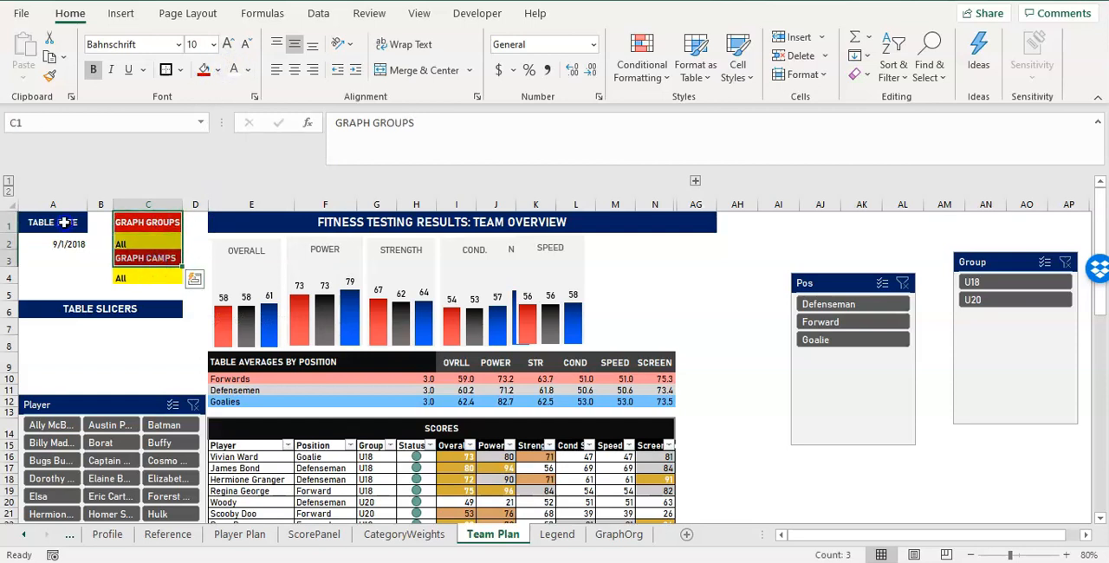
left_click(61, 223)
left_click(65, 305)
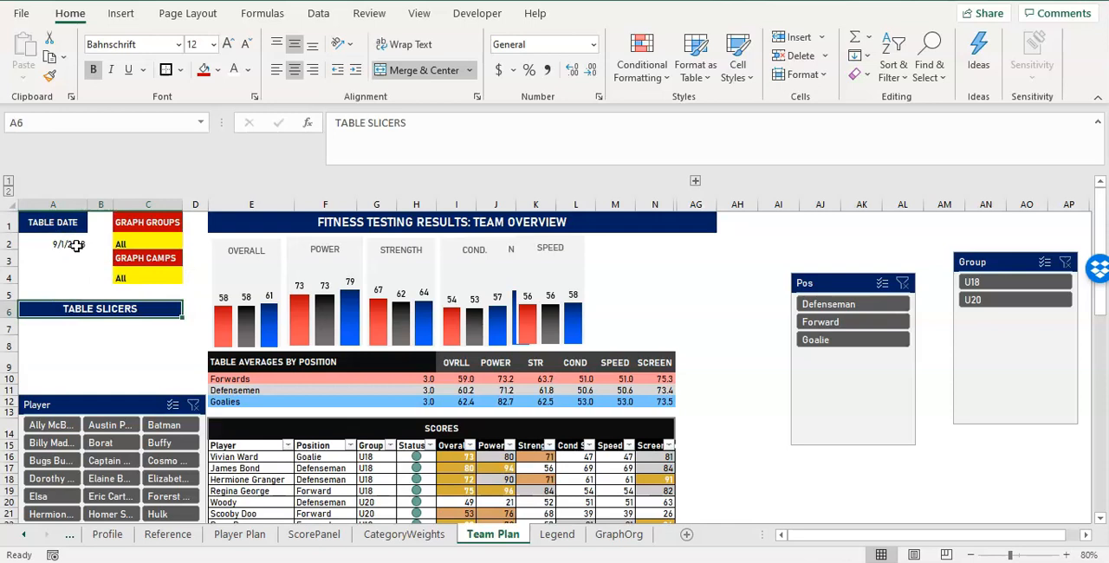
Center the date in A2 and the All values in C2 and C4 both horizontally and vertically.
left_click(77, 245)
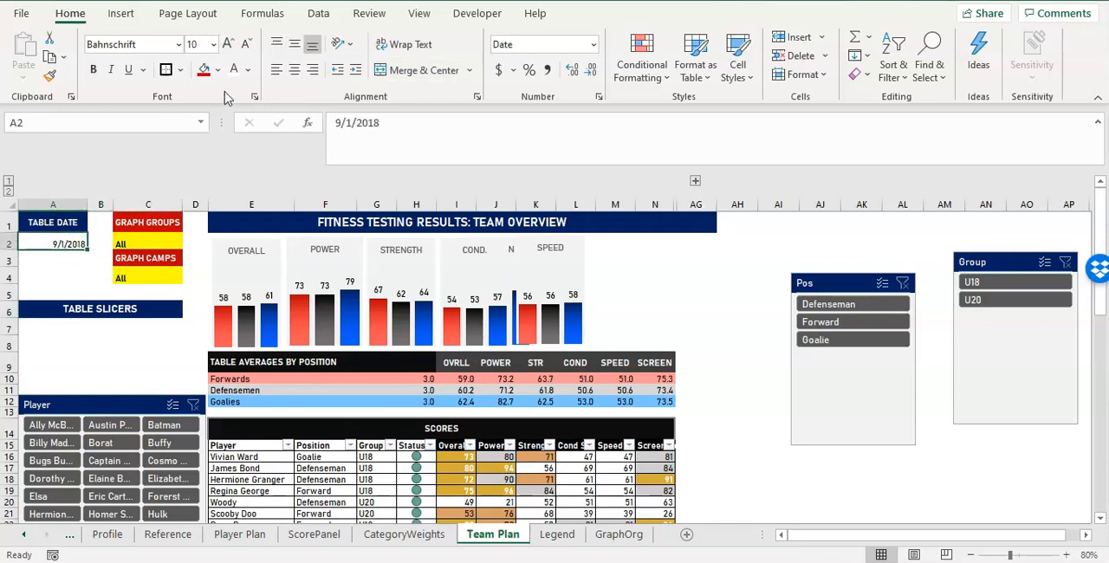
left_click(294, 69)
left_click(294, 44)
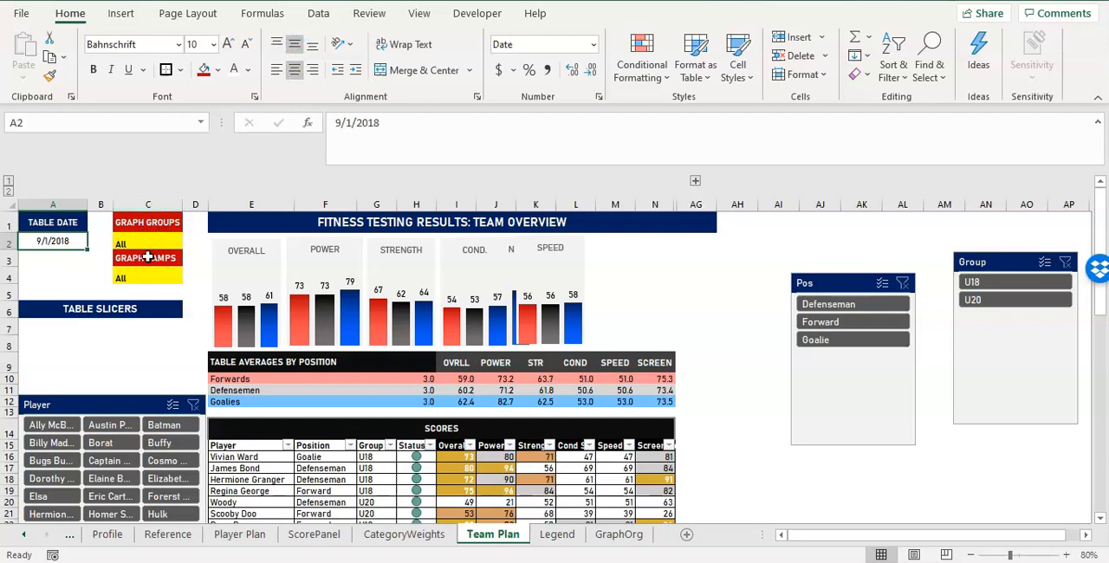
left_click(147, 244)
left_click(294, 69)
left_click(295, 44)
left_click(147, 278)
left_click(294, 69)
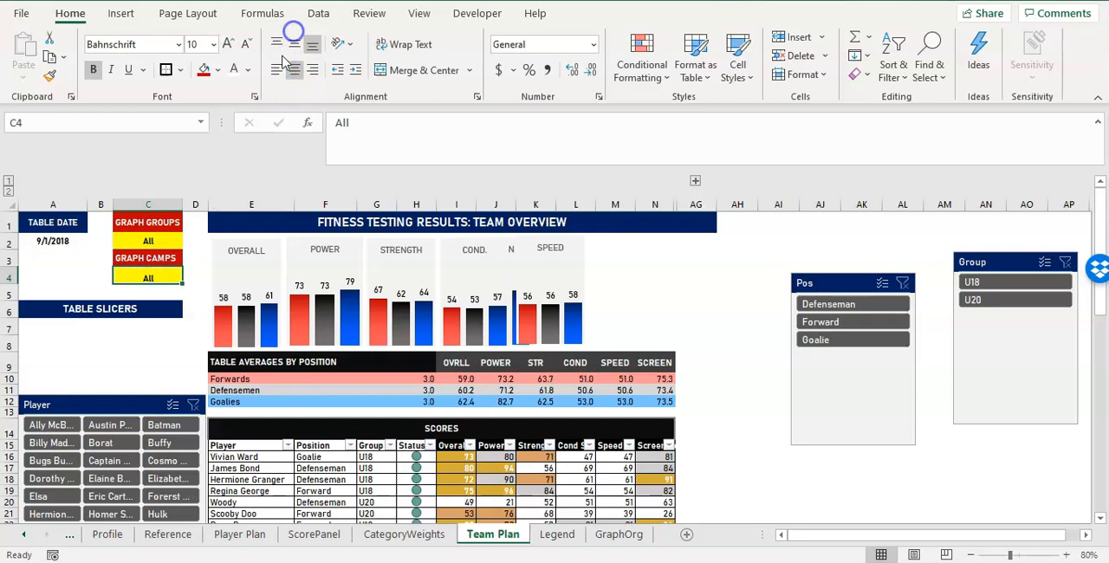
left_click(295, 44)
Give the value cells A2, C2 and C4 a dark gray fill with white text.
left_click(125, 243, "ctrl")
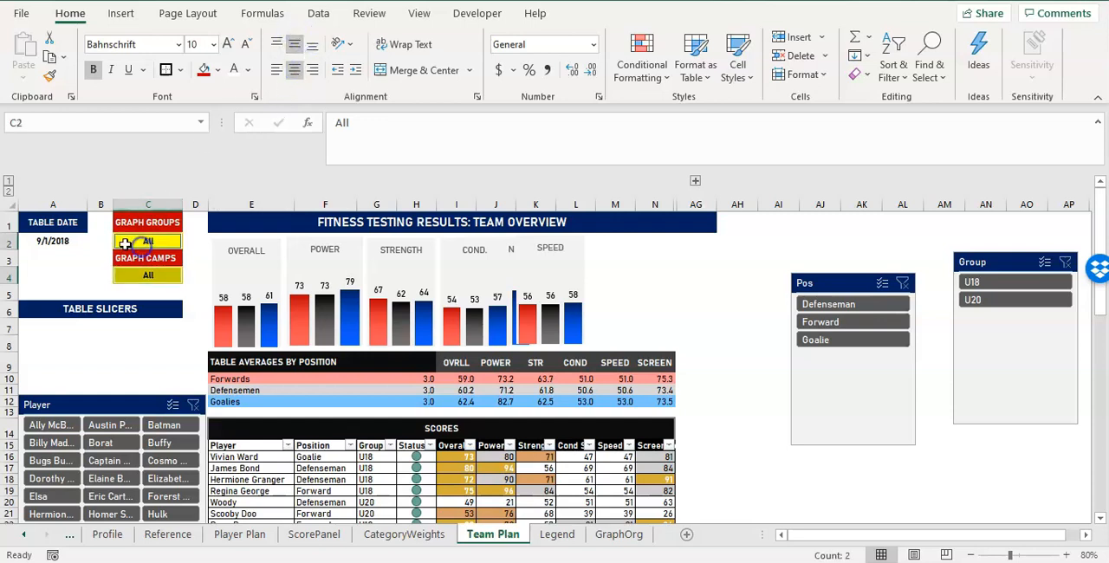
left_click(69, 242, "ctrl")
left_click(217, 70)
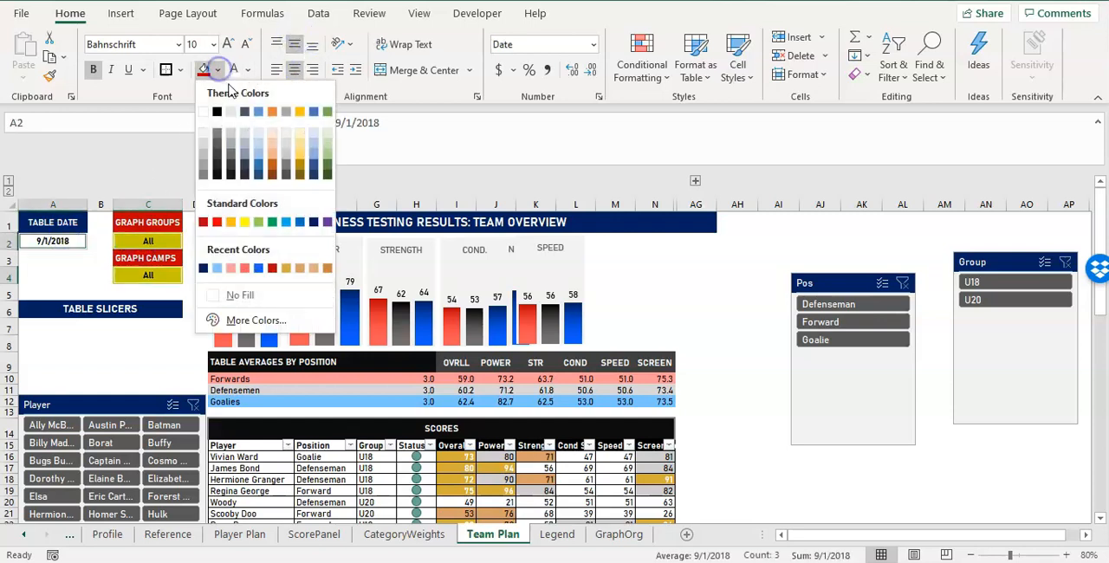
left_click(229, 158)
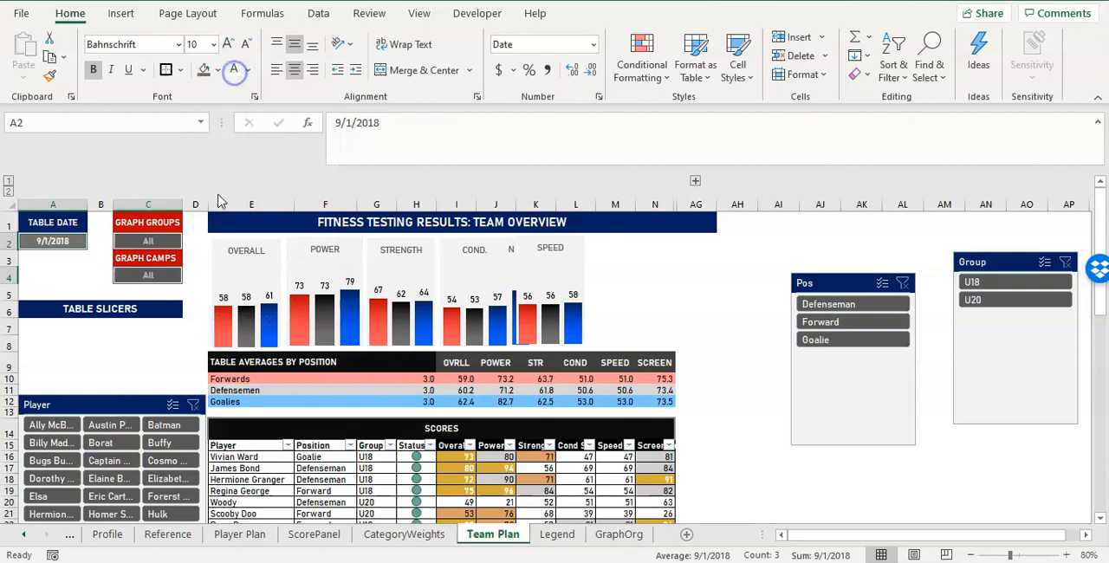
left_click(78, 292)
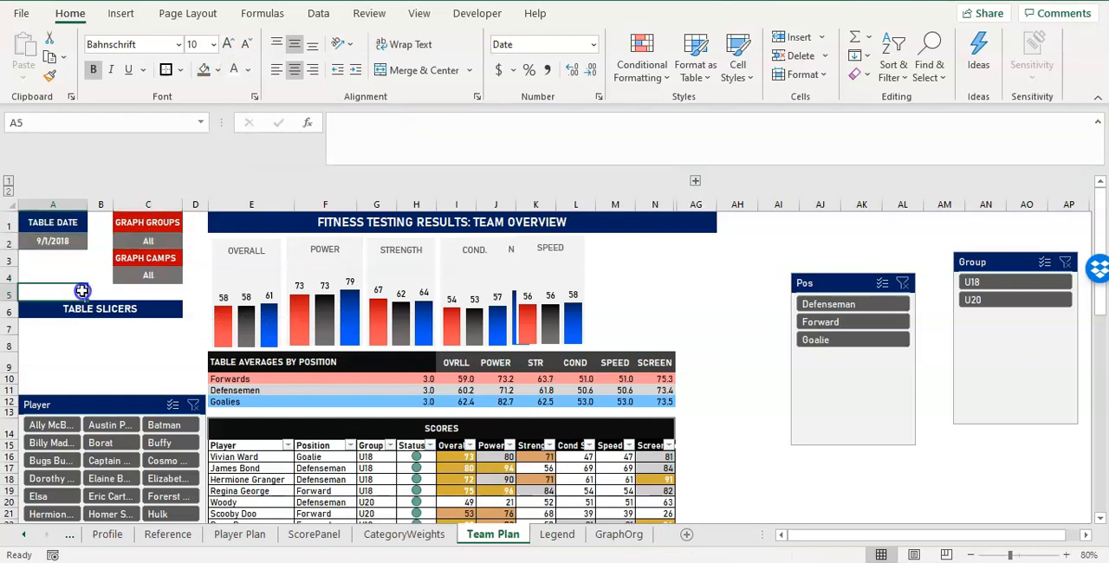
Move the Player slicer down to about row 17 and shorten the Pos slicer to about 1.6 inches high.
left_click(121, 403)
left_click(161, 238)
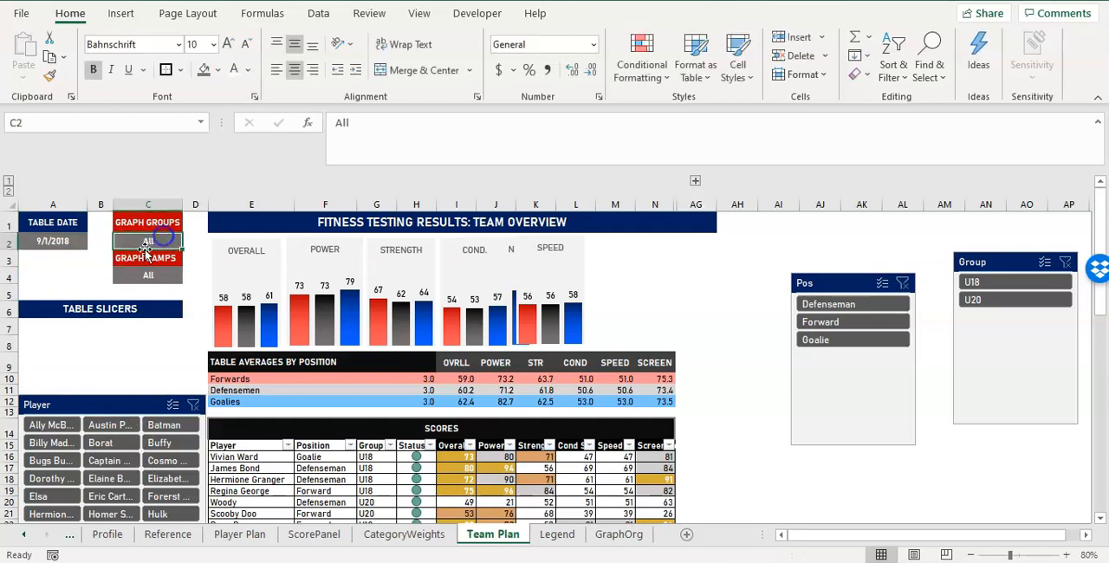
left_click(118, 406)
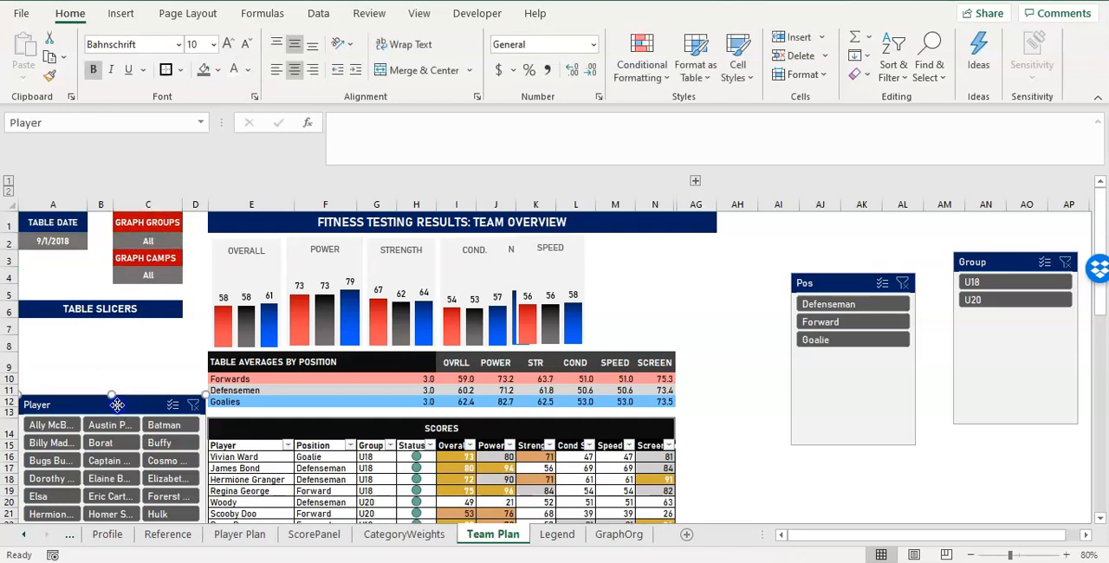
left_click_drag(117, 405, 117, 482)
left_click(804, 282)
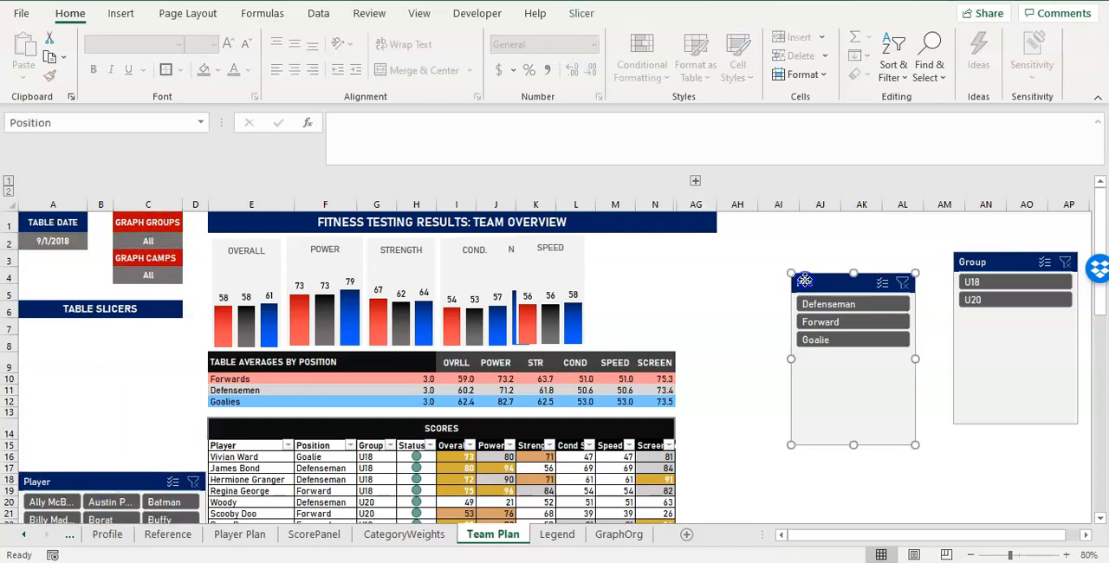
left_click_drag(854, 443, 854, 373)
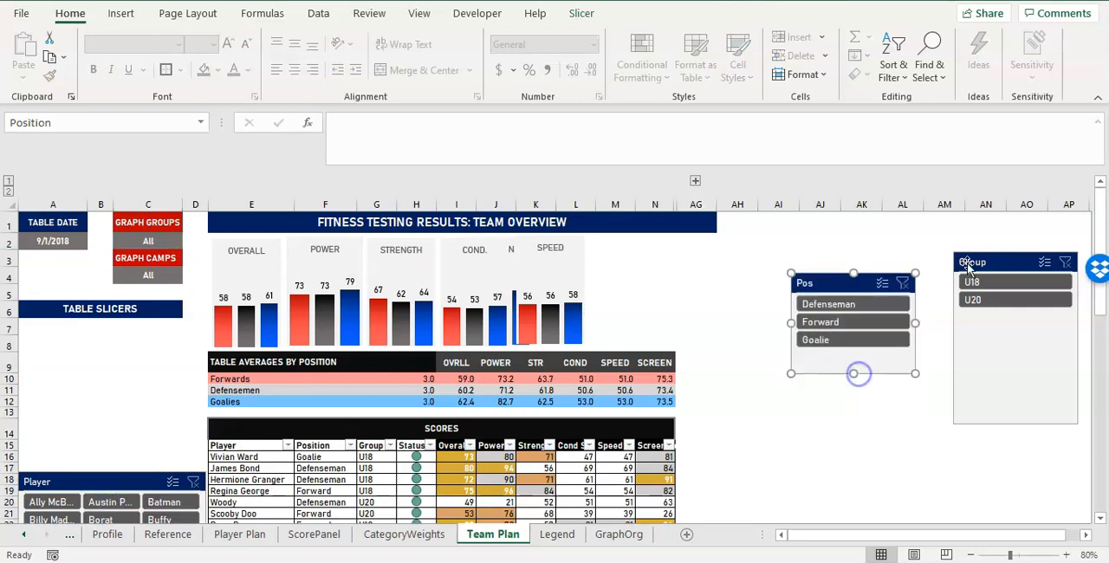
Set the Group slicer to 2 columns, shrink it to about 0.77 by 1.55 inches and place it under the TABLE SLICERS title.
left_click_drag(980, 260, 525, 279)
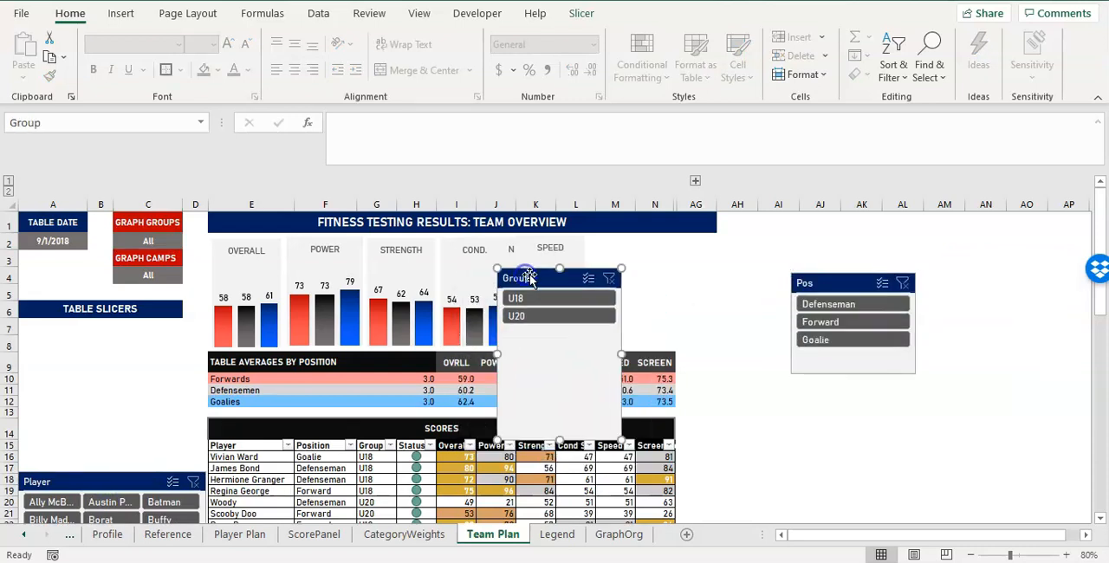
left_click(581, 13)
left_click(880, 33)
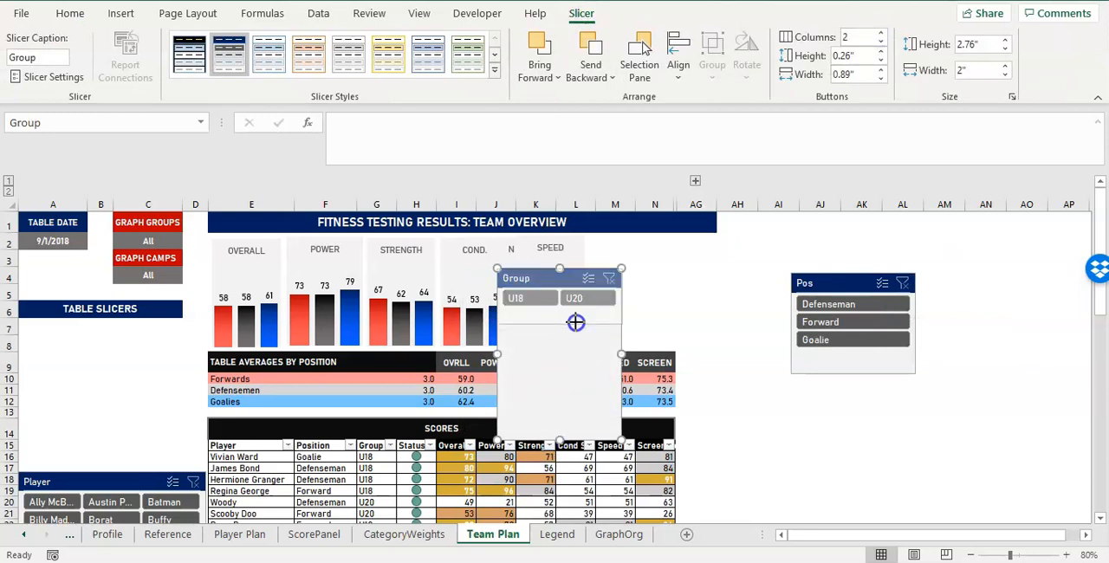
left_click_drag(575, 317, 576, 318)
left_click_drag(570, 273, 115, 353)
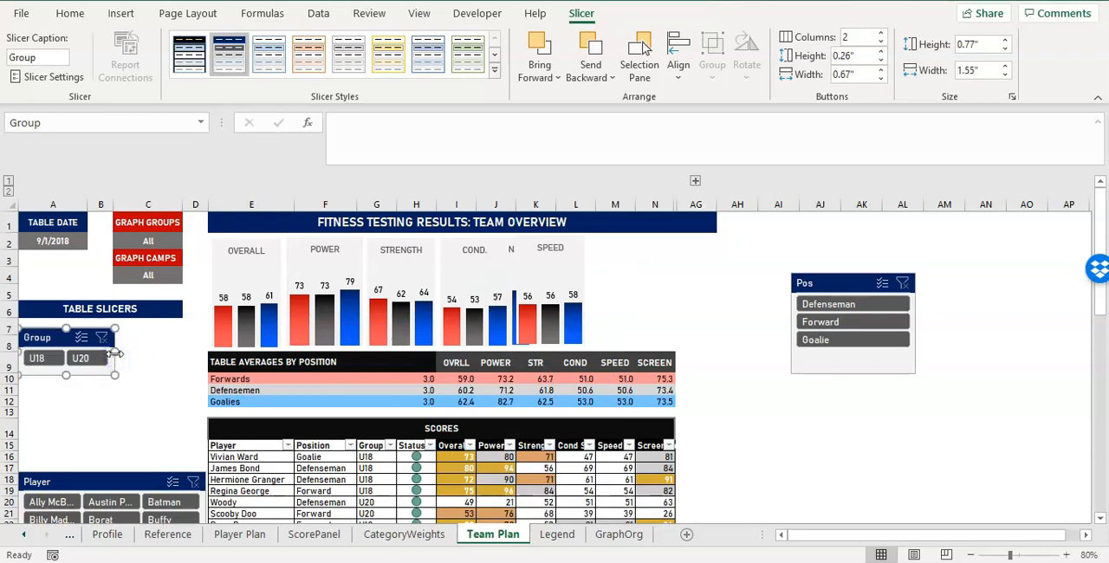
Move the Pos slicer beside the Group slicer and arrange its buttons in 3 columns.
left_click_drag(810, 282, 173, 331)
left_click(856, 38)
type("3")
key("Return")
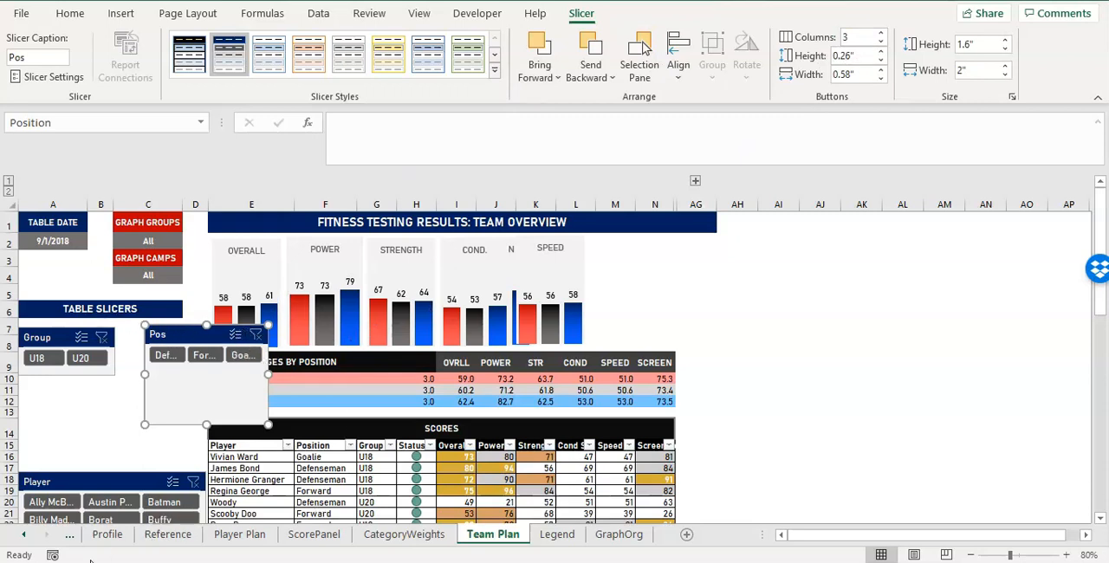
Raise the Group slicer slightly, set it to 1 column, and make it taller and narrower to fit both buttons within columns A and B.
left_click(61, 333)
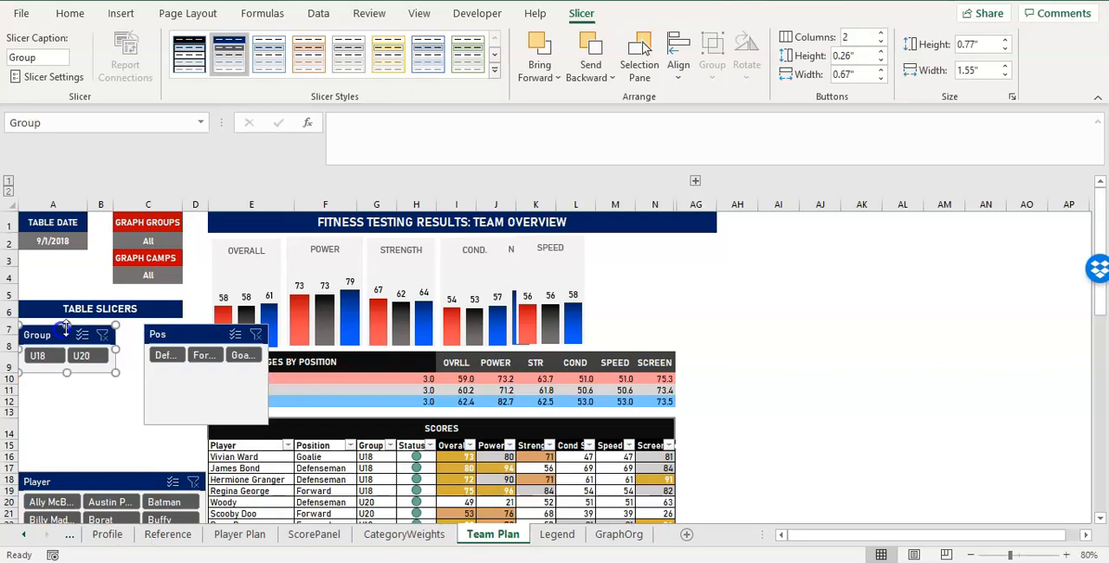
left_click(880, 43)
left_click_drag(67, 372, 67, 389)
left_click_drag(115, 356, 93, 356)
Move the Pos slicer right next to the Group slicer, set it to 1 column and narrow it to about 1.38 inches.
left_click_drag(175, 334, 131, 334)
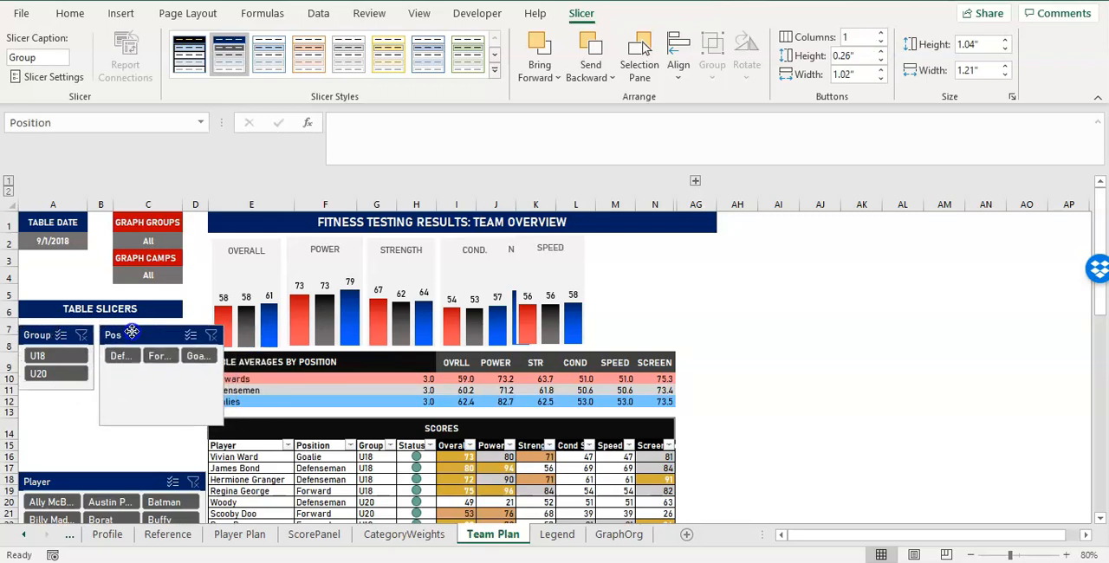
left_click(880, 43)
left_click(879, 43)
left_click_drag(222, 371, 185, 373)
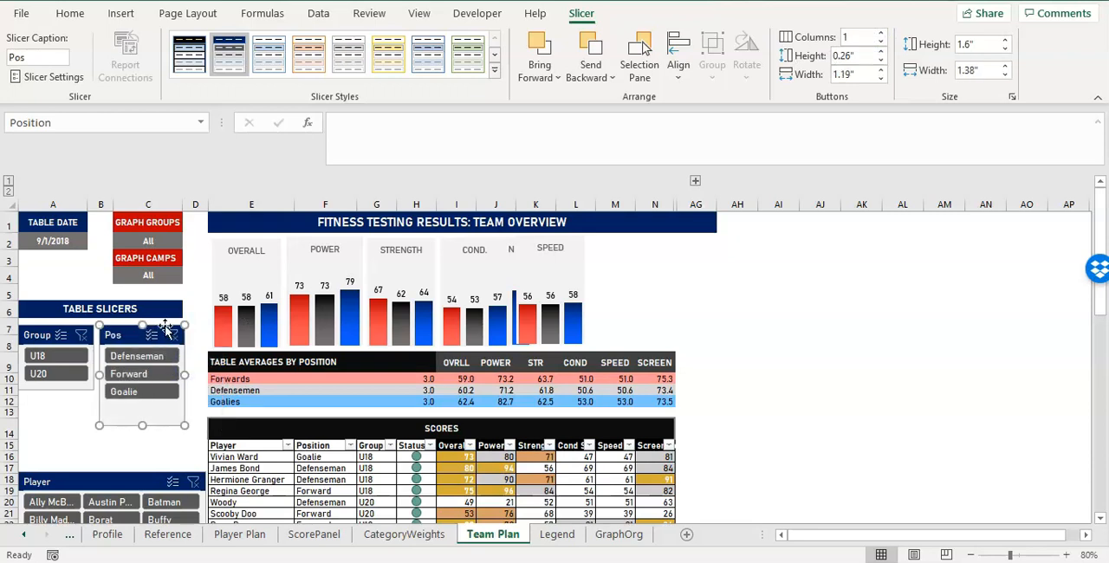
Nudge the Pos slicer into line with the title and adjust the Pos and Group slicers to end level at about row 12.
left_click_drag(166, 323, 164, 322)
left_click_drag(136, 424, 144, 404)
left_click(55, 390)
left_click_drag(55, 390, 56, 405)
Move the Player slicer up directly beneath the Group and Pos slicers and arrange its buttons in 2 columns.
left_click(101, 427)
left_click_drag(111, 472, 108, 411)
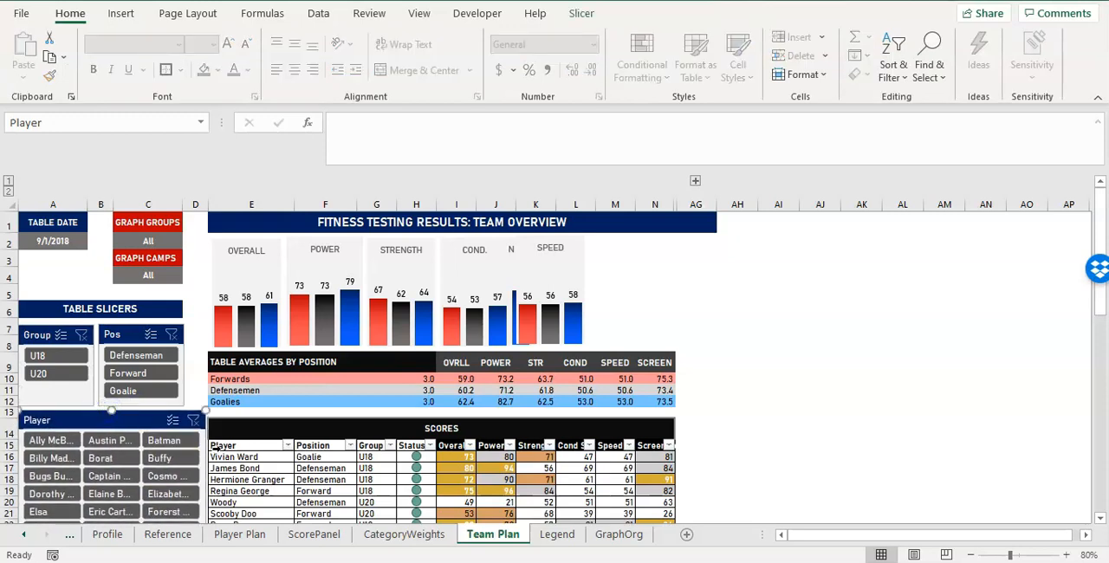
left_click(581, 13)
left_click(880, 42)
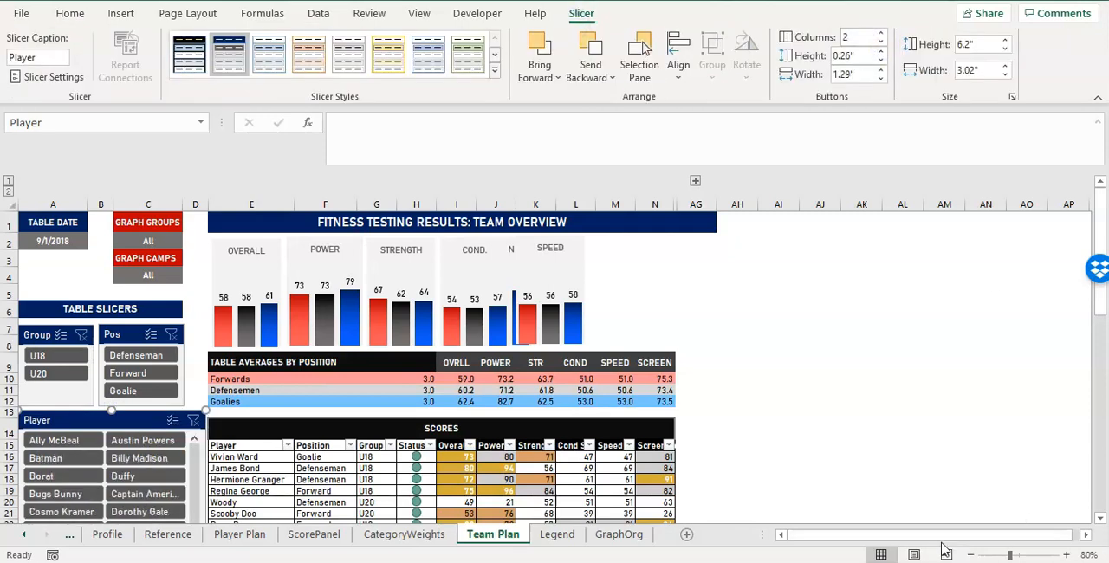
Narrow the Player slicer so its edge lines up with the Pos slicer, leaving column D clear beside the score table.
left_click(980, 342)
scroll(871, 351, "down", 2)
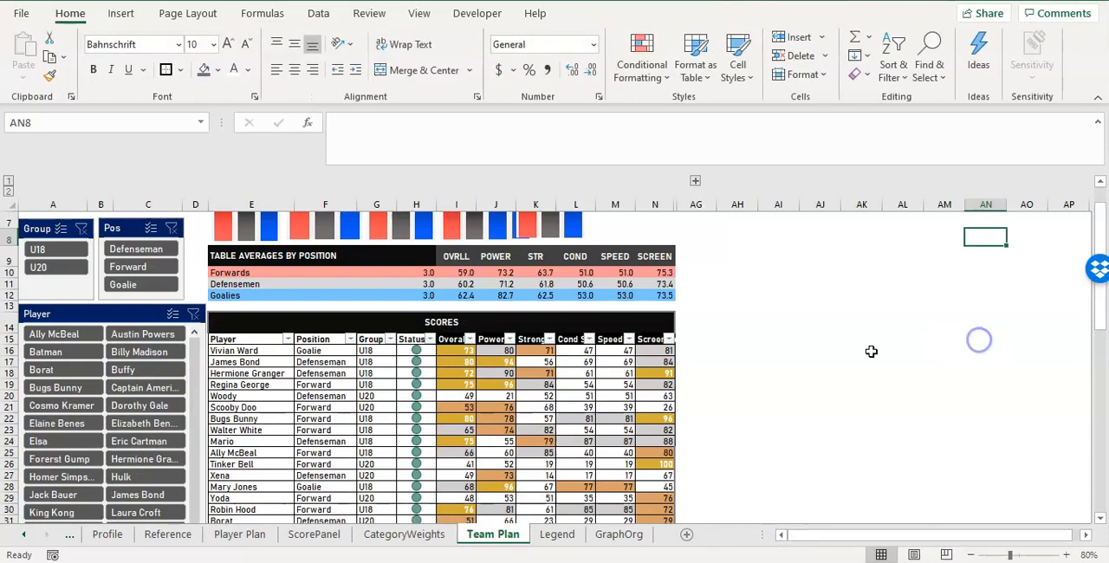
left_click(202, 359)
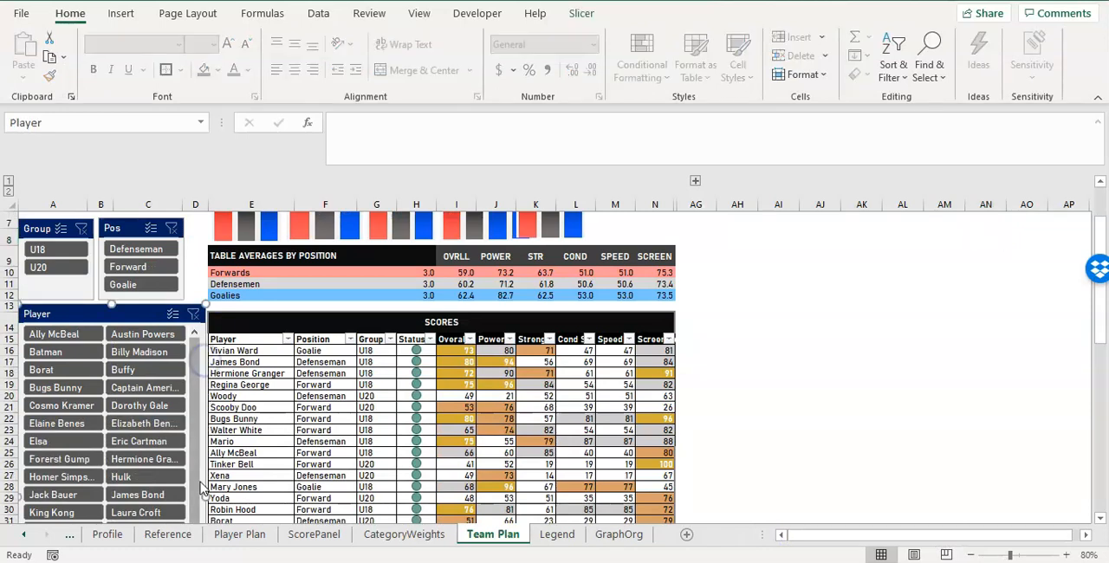
left_click_drag(199, 494, 186, 490)
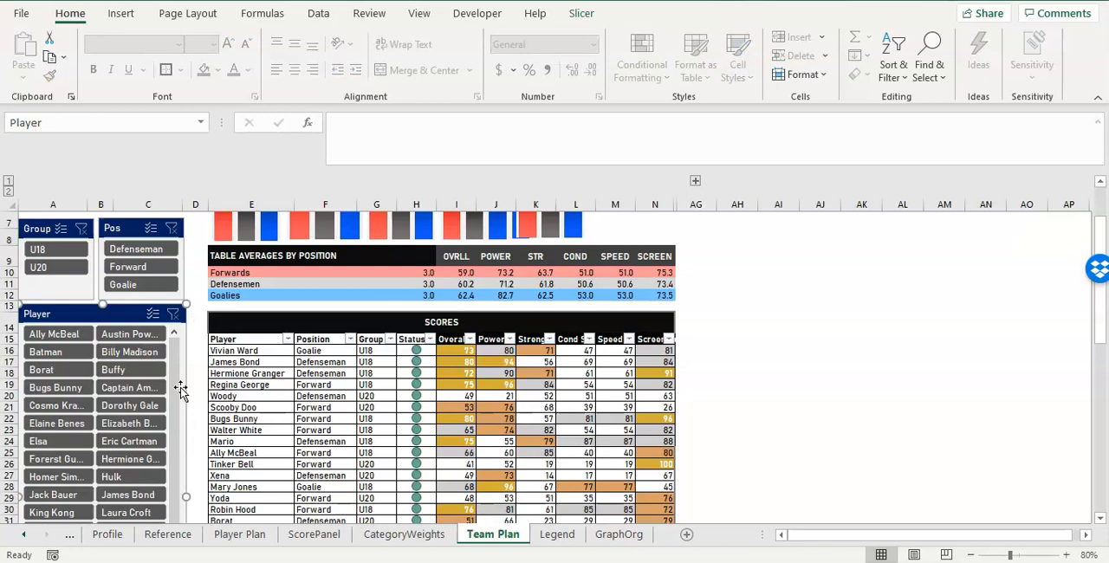
left_click(202, 305)
left_click(194, 373)
Shorten the Player slicer from its lower edge so it ends at about row 33.
scroll(208, 374, "down", 5)
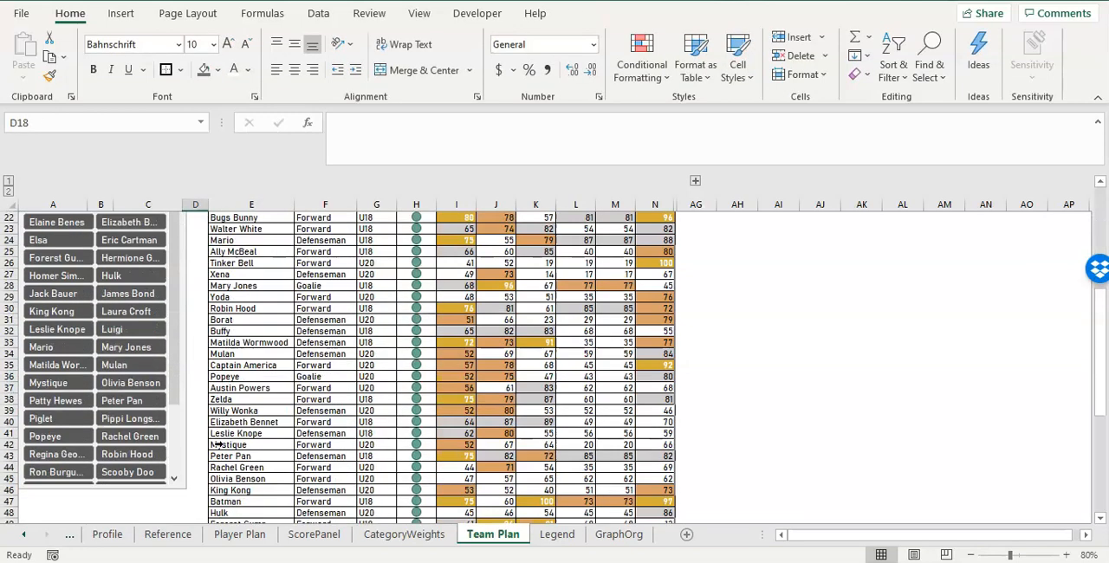
scroll(188, 464, "down", 2)
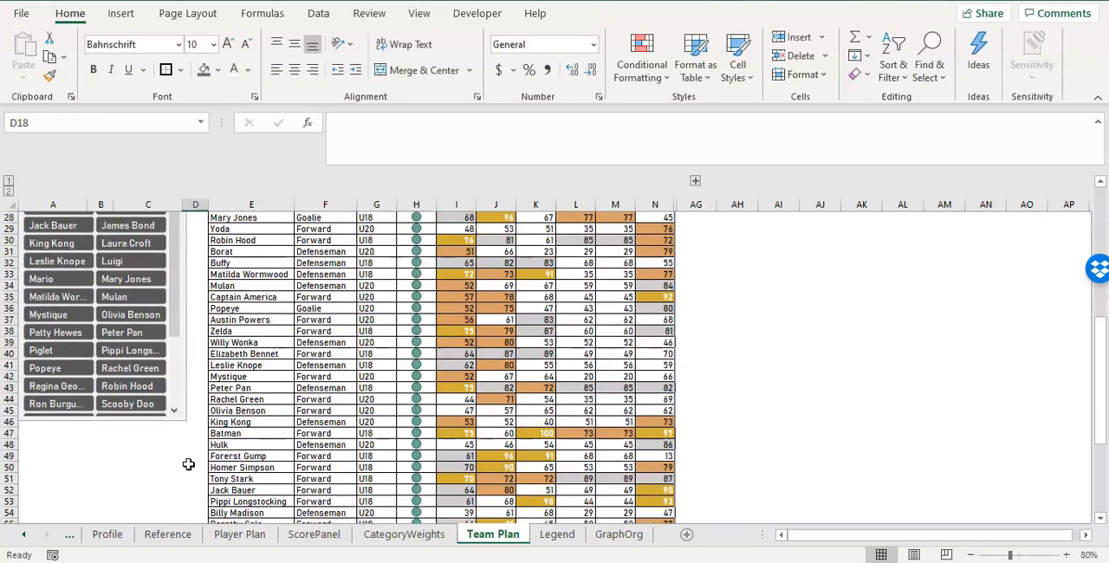
left_click(126, 422)
left_click_drag(103, 421, 116, 274)
left_click(192, 353)
scroll(184, 379, "up", 5)
scroll(185, 378, "up", 1)
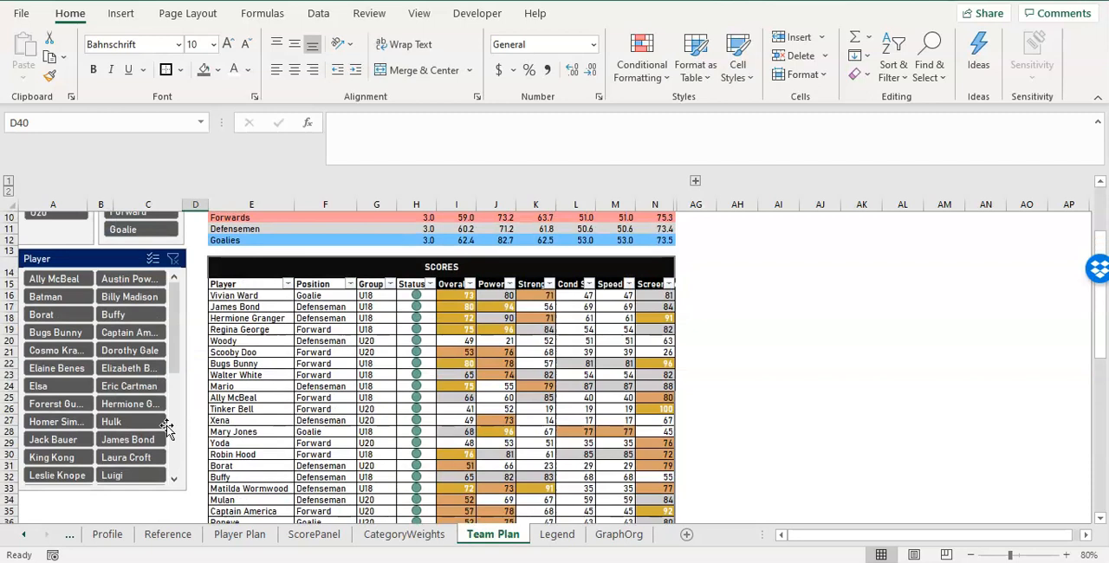
Shorten the Player slicer from its lower edge so it ends at about row 26.
left_click(105, 487)
left_click_drag(99, 460, 102, 417)
left_click(208, 409)
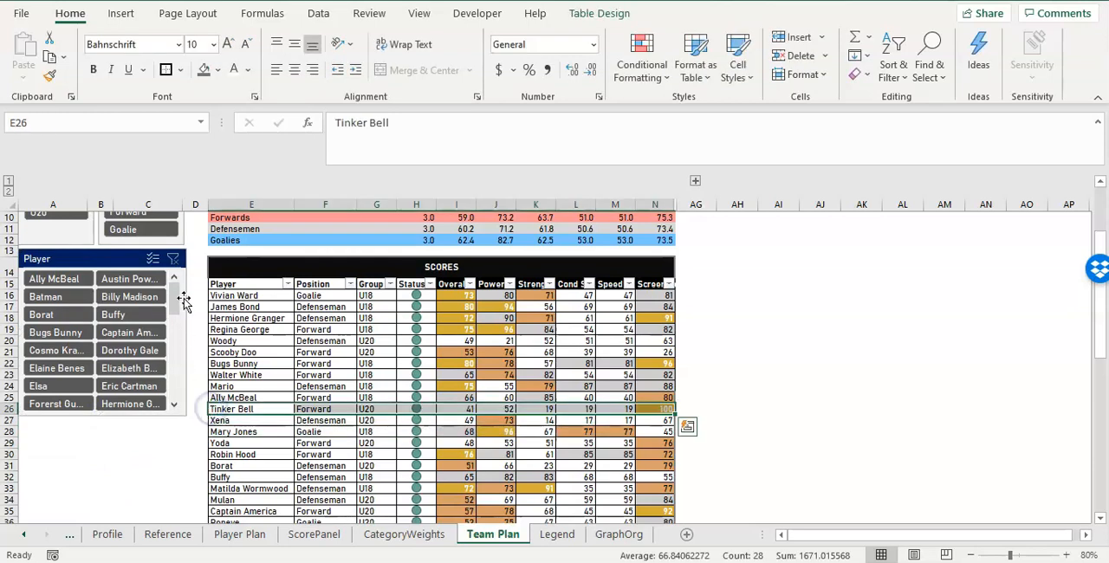
Filter the score table to Defenseman and lengthen the Player slicer until all the defensemen's buttons fit without scrolling.
scroll(180, 315, "up", 3)
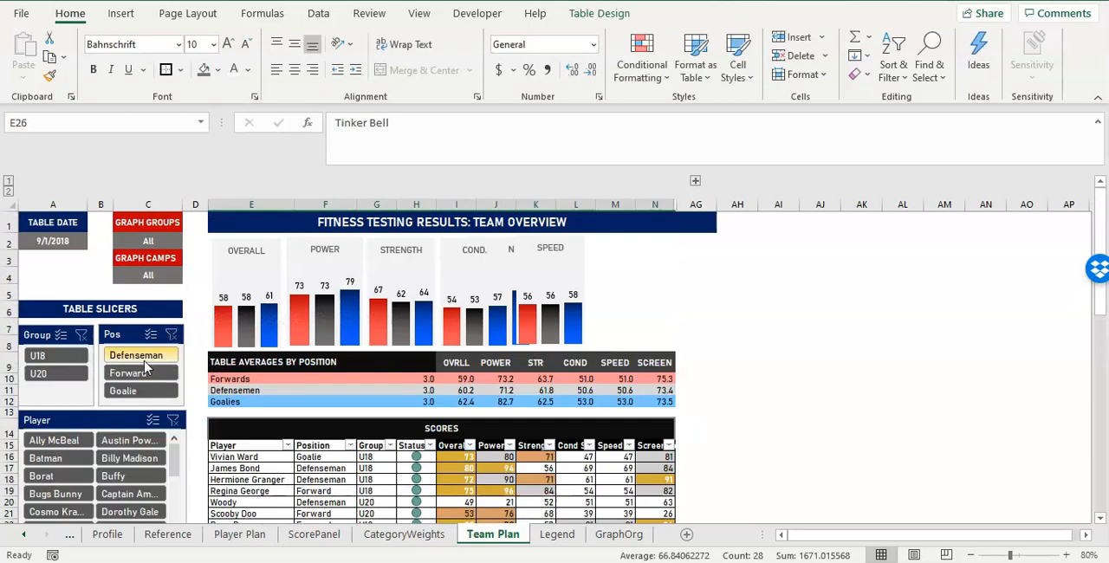
left_click(143, 362)
scroll(240, 374, "down", 2)
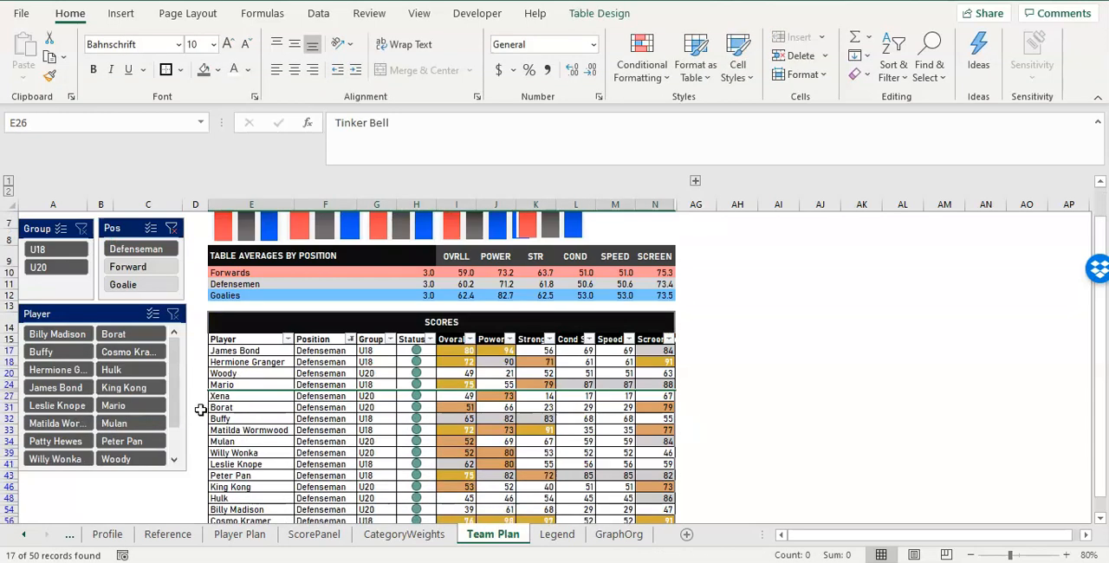
left_click_drag(173, 405, 171, 322)
left_click(98, 473)
left_click_drag(99, 471, 101, 497)
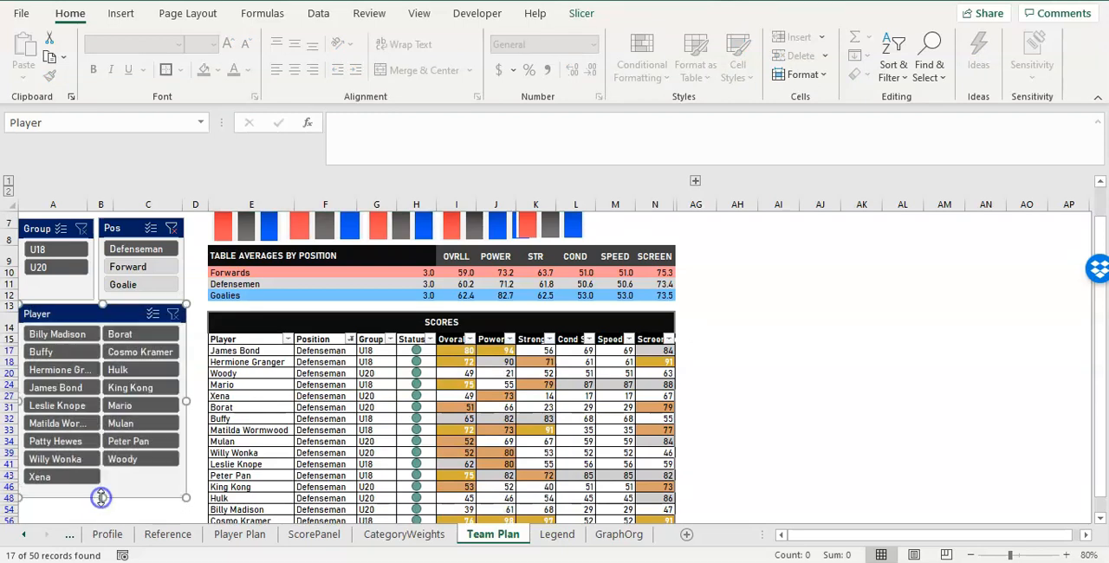
Filter the score table to group U18, and clear both the Pos and Group slicer filters.
left_click(63, 251)
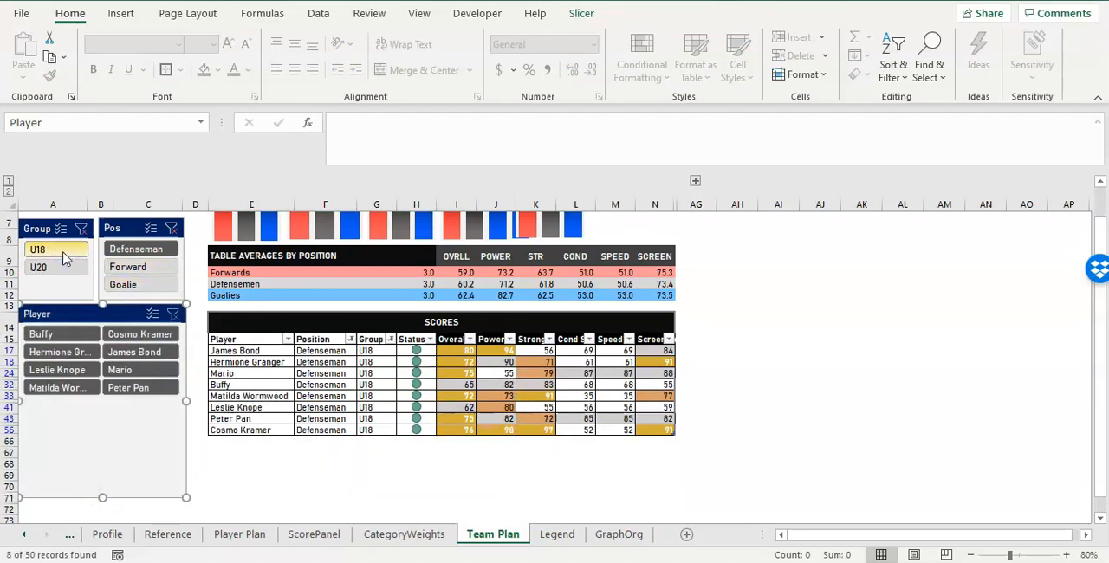
left_click(171, 228)
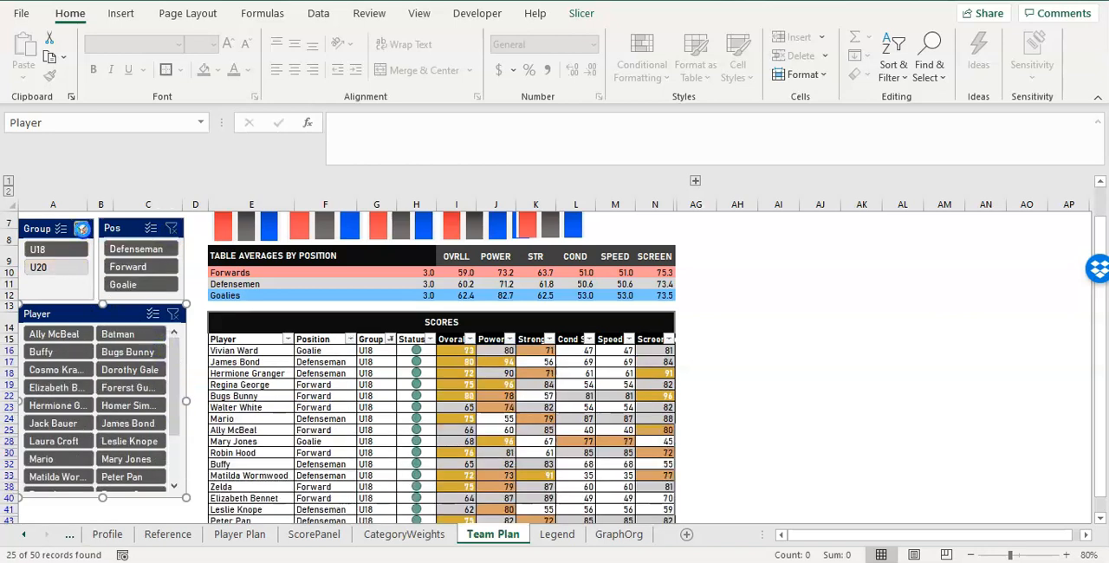
left_click(81, 229)
mouse_move(174, 362)
left_mouse_down()
mouse_move(174, 452)
mouse_move(173, 364)
left_mouse_up()
Move the SPEED chart off the SCREEN chart and place the SCREEN chart at the end of the chart row above column N.
left_click(779, 330)
scroll(779, 336, "up", 2)
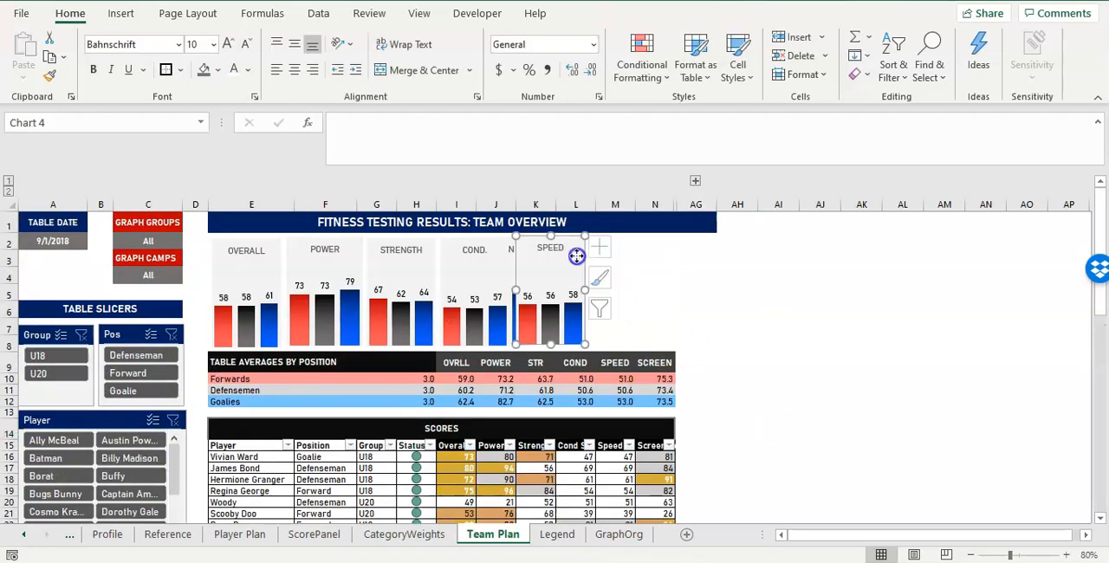
left_click_drag(575, 252, 611, 252)
left_click_drag(527, 271, 675, 262)
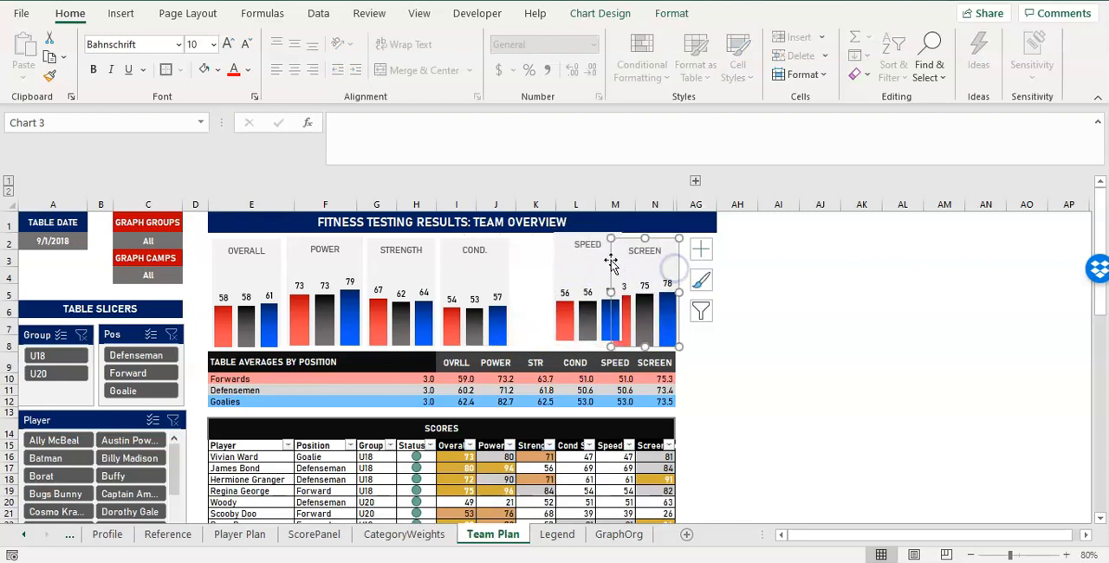
Reposition the SPEED, COND. and STRENGTH charts side by side before the SCREEN chart, level and without overlaps.
left_click(574, 240)
mouse_move(575, 240)
left_mouse_down()
mouse_move(550, 245)
mouse_move(580, 242)
left_mouse_up()
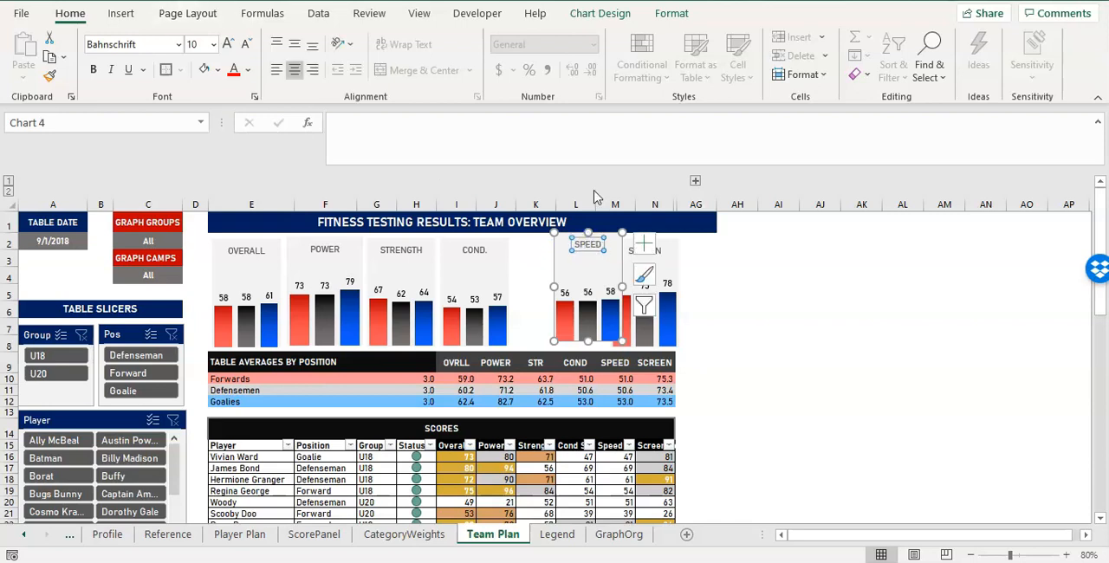
left_click_drag(624, 282, 601, 282)
left_click_drag(509, 279, 527, 280)
left_click_drag(426, 279, 450, 276)
Nudge the OVERALL, POWER, STRENGTH, COND. and SPEED charts so all six charts are roughly evenly spaced from column E to N.
left_click(359, 279)
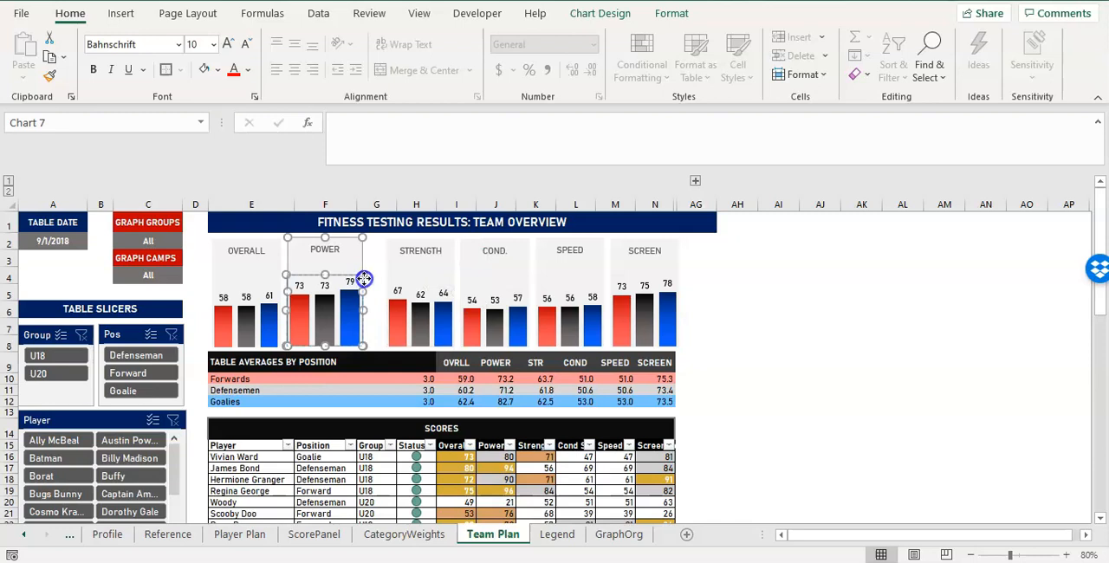
left_click_drag(363, 263, 377, 265)
left_click_drag(279, 273, 277, 271)
left_click_drag(361, 253, 350, 252)
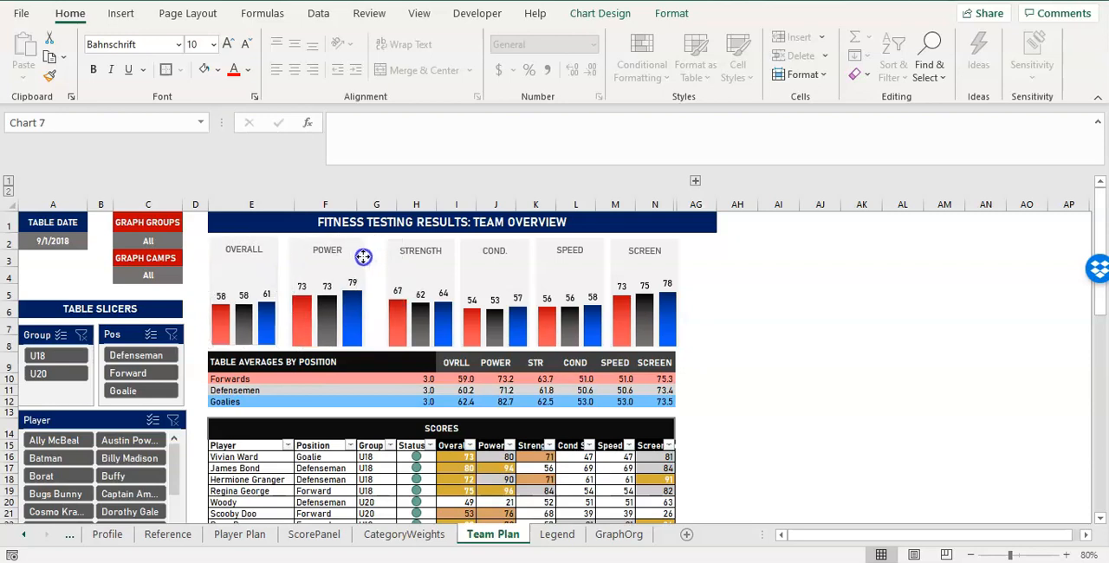
left_click_drag(445, 252, 438, 255)
left_click_drag(524, 260, 516, 260)
left_click_drag(600, 255, 596, 260)
left_click(735, 302)
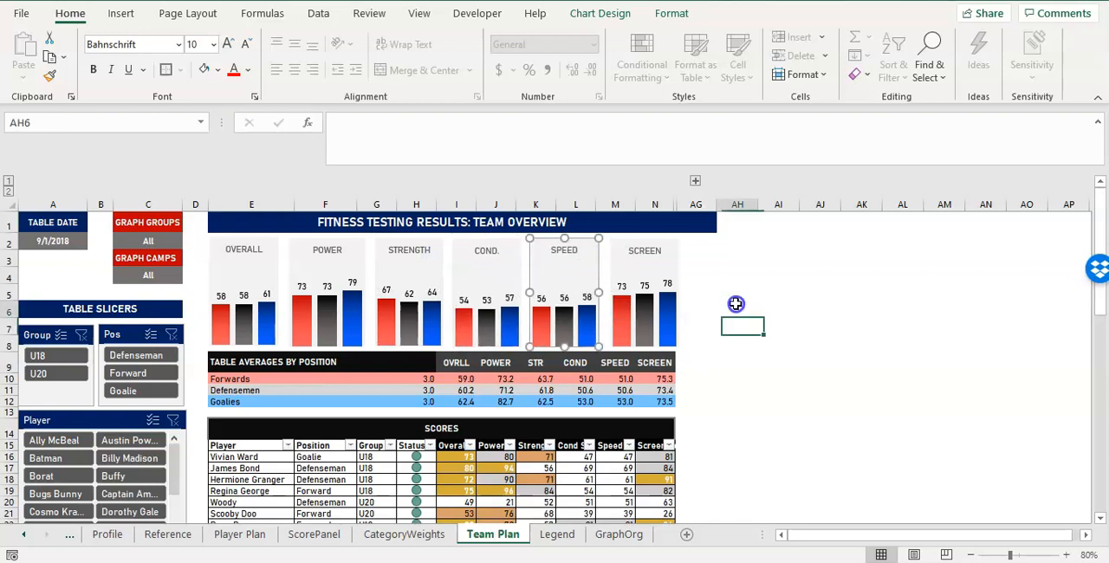
Remove the dark blue fill from cell AG1 so the title band ends with the table.
left_click(696, 226)
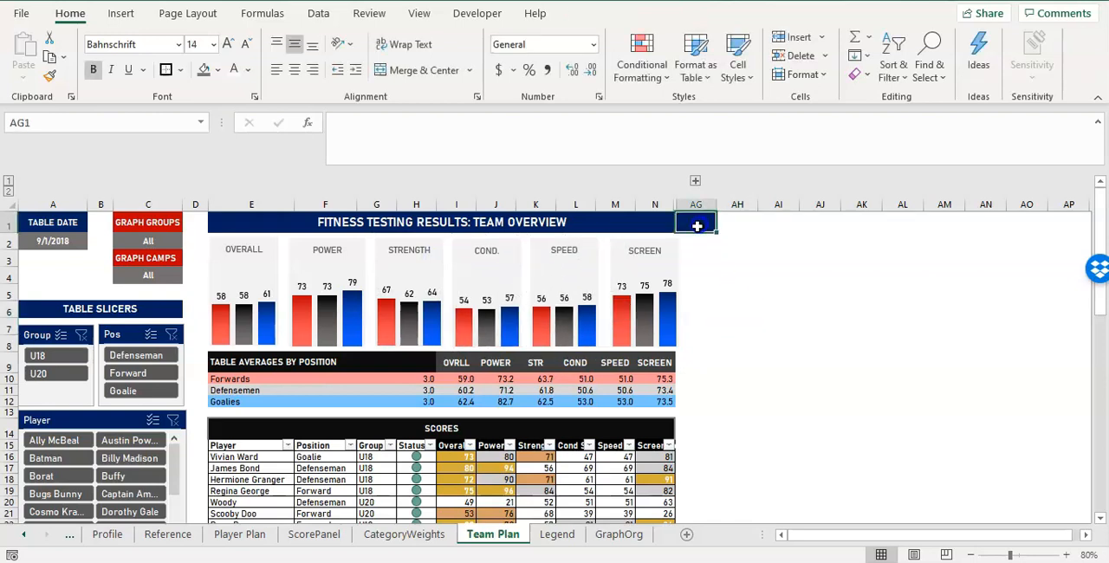
left_click(217, 69)
left_click(235, 296)
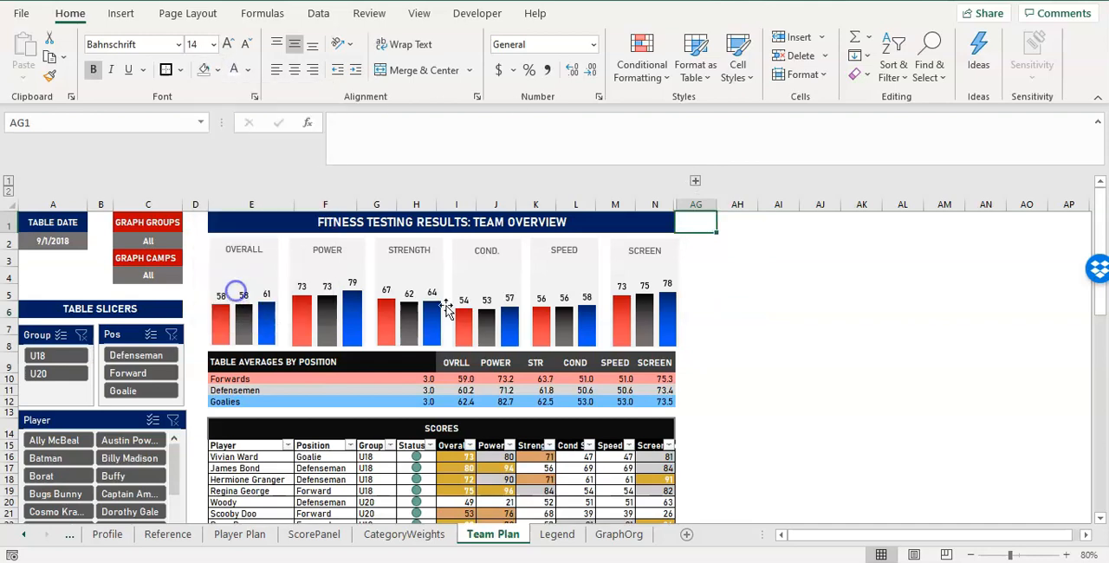
left_click(817, 304)
Toggle the grouped columns O to AF open and closed, and nudge the SCREEN and SPEED charts to keep SCREEN within column N.
left_click(695, 180)
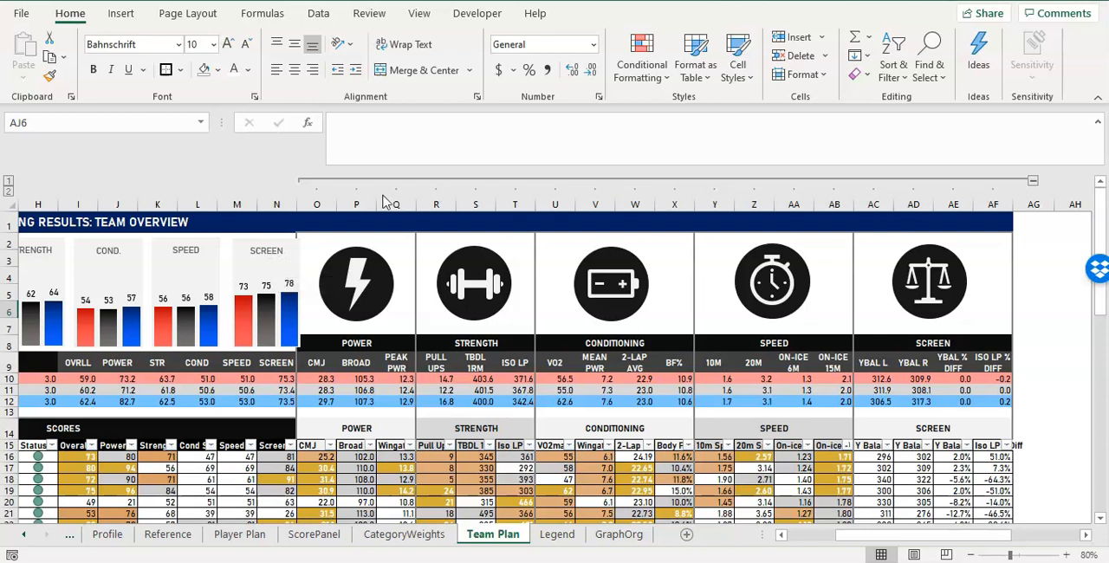
left_click(303, 184)
left_click(295, 267)
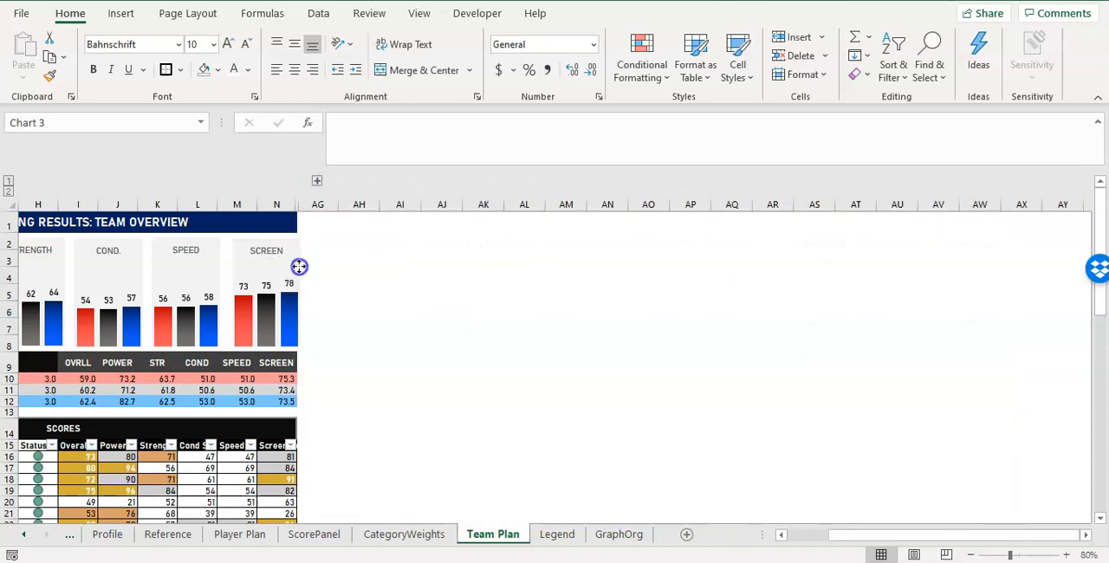
left_click(283, 202)
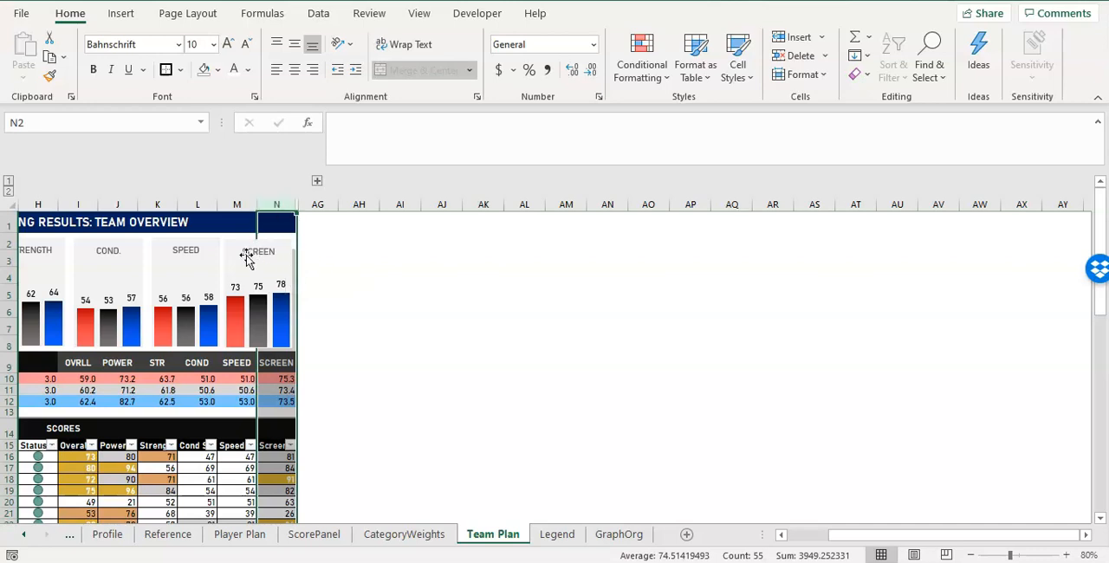
left_click_drag(212, 255, 207, 255)
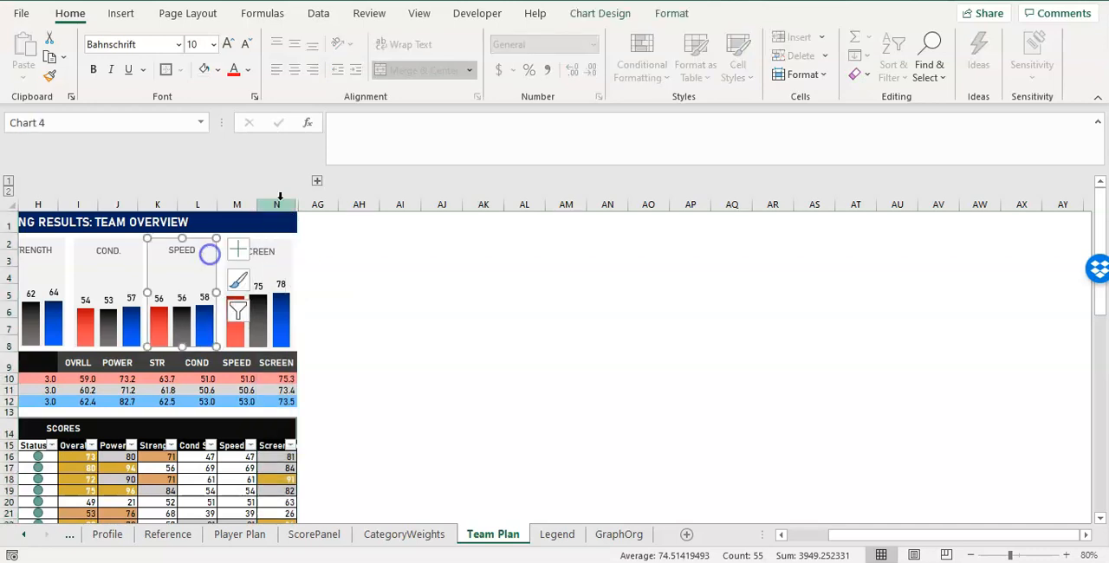
Expand the grouped columns and centre the position averages horizontally and vertically in I10:AF12.
left_click(317, 181)
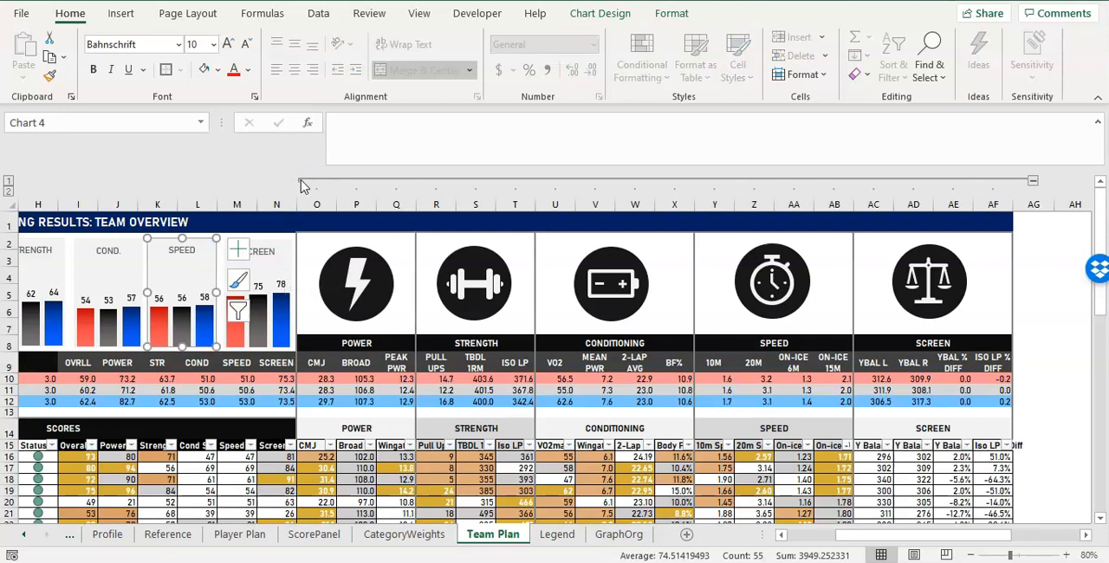
left_click_drag(181, 382, 272, 386)
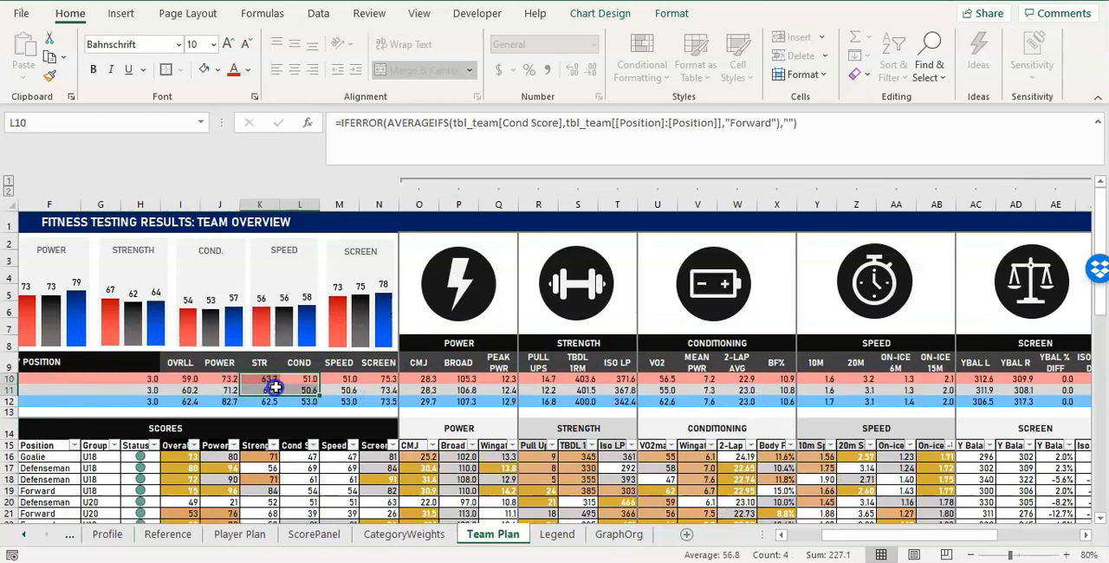
left_click(498, 379)
left_click(498, 401)
left_click_drag(183, 382, 987, 407)
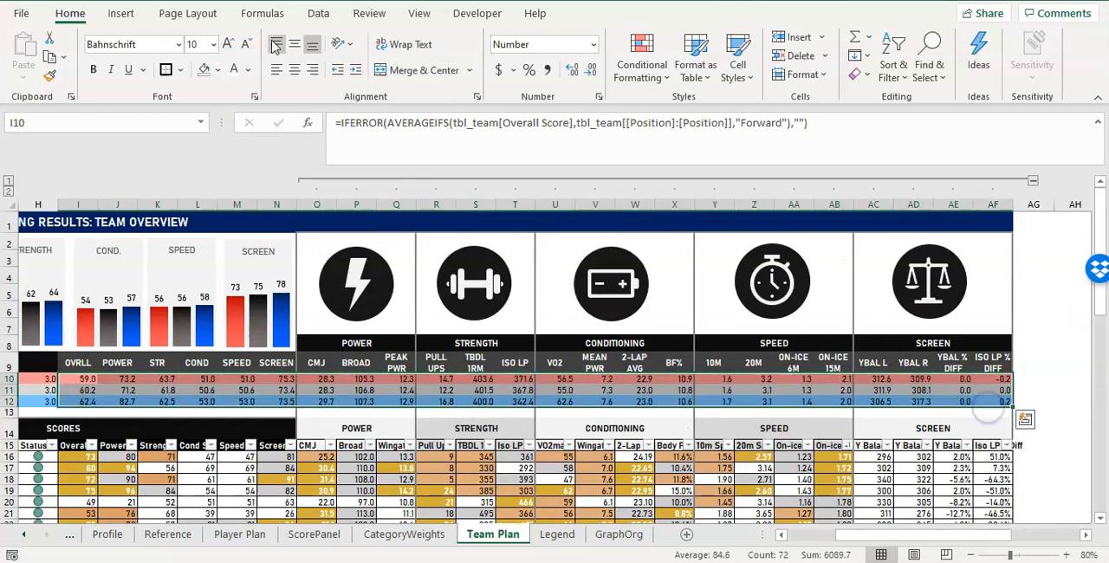
left_click(294, 70)
left_click(712, 390)
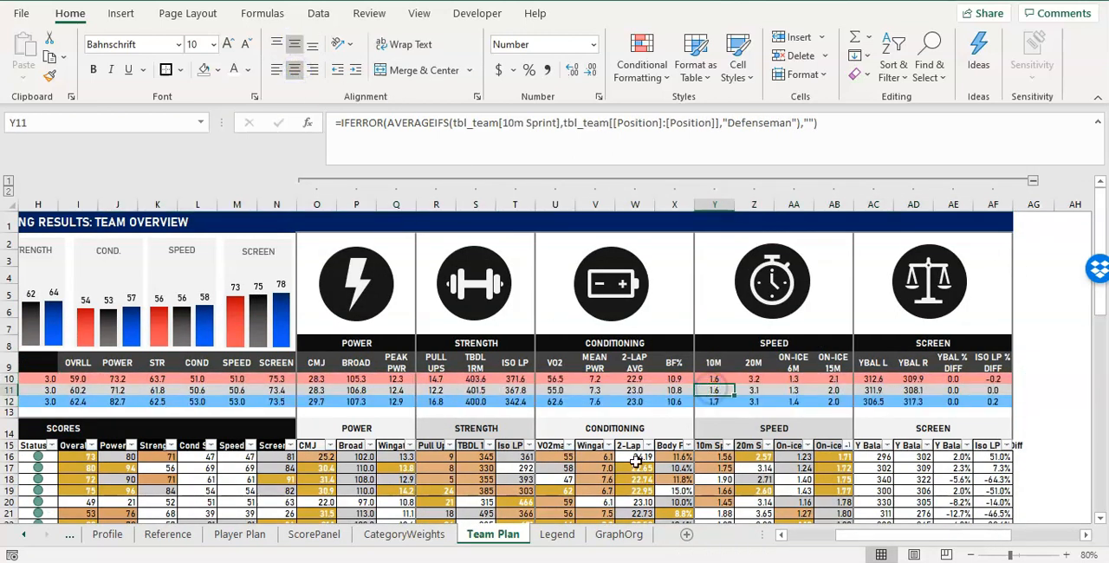
Show two decimal places for the 2-LAP AVG averages in W10:W12 and the SPEED averages in Y10:AB12.
left_click_drag(672, 379, 635, 402)
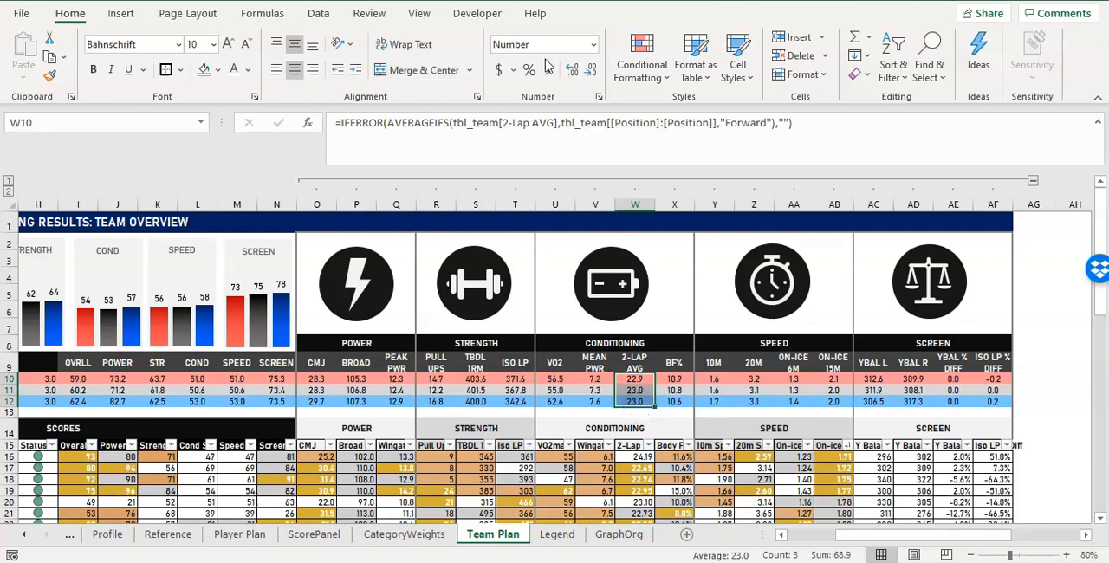
left_click(572, 69)
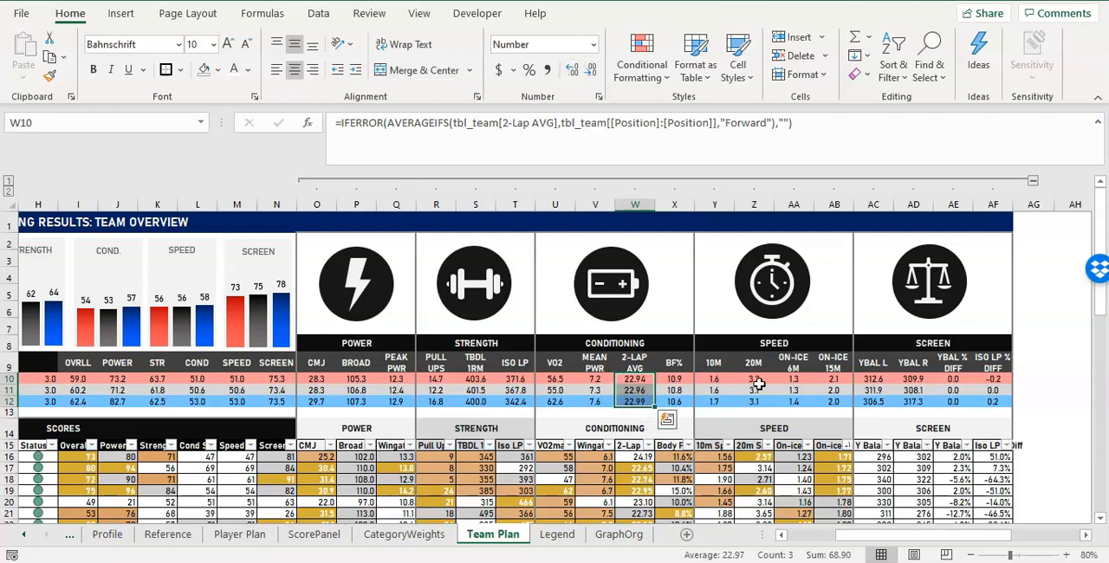
left_click_drag(717, 379, 834, 400)
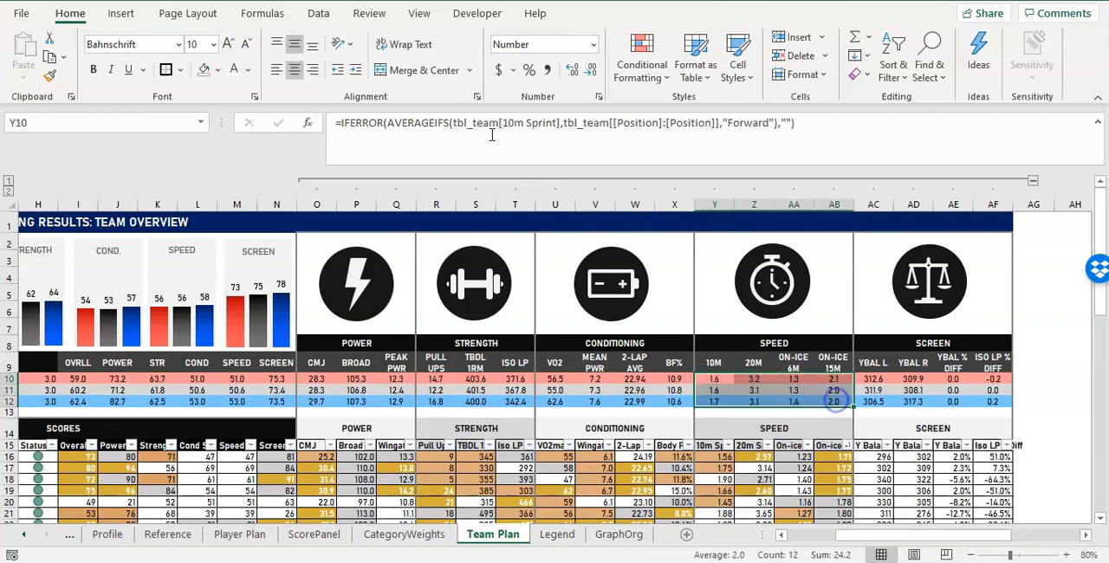
left_click(571, 69)
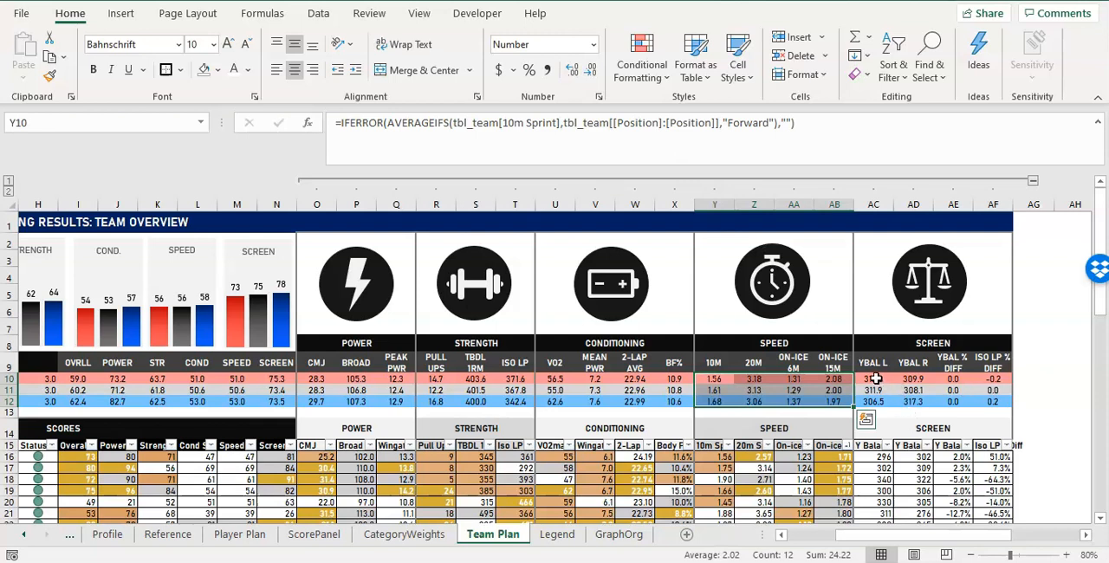
Format the YBAL % DIFF and ISO LP % DIFF averages in AE10:AF12 as Percentage with one decimal place.
left_click_drag(951, 378, 994, 398)
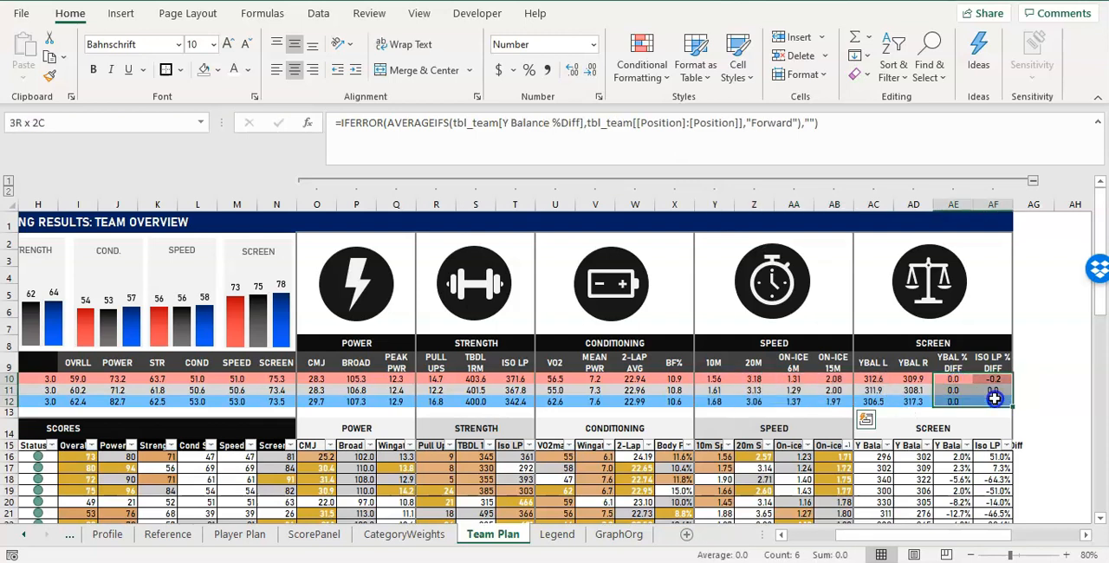
left_click(546, 47)
type("Percentage")
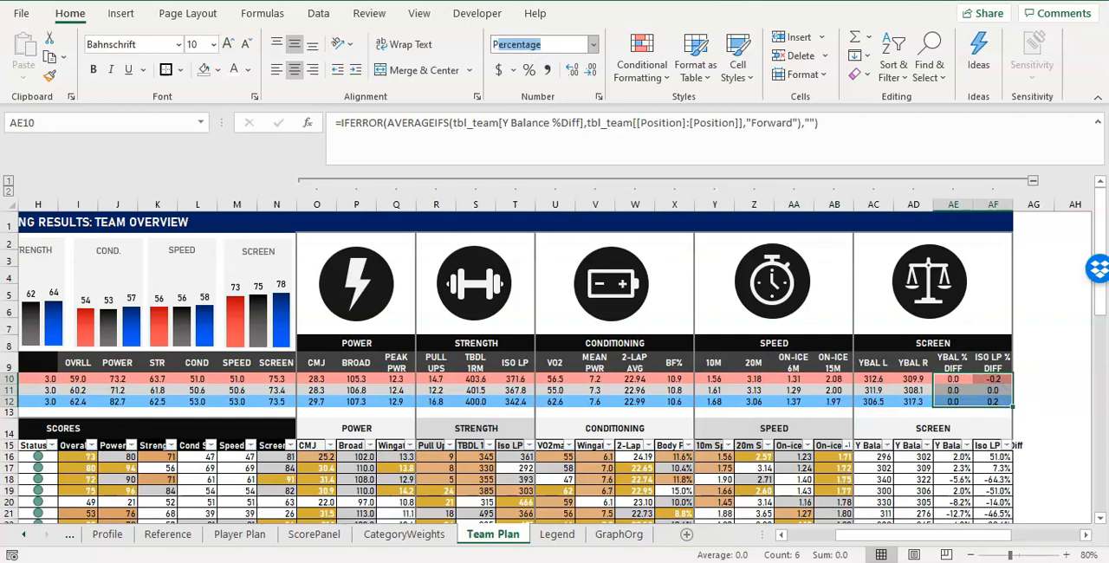
key("Return")
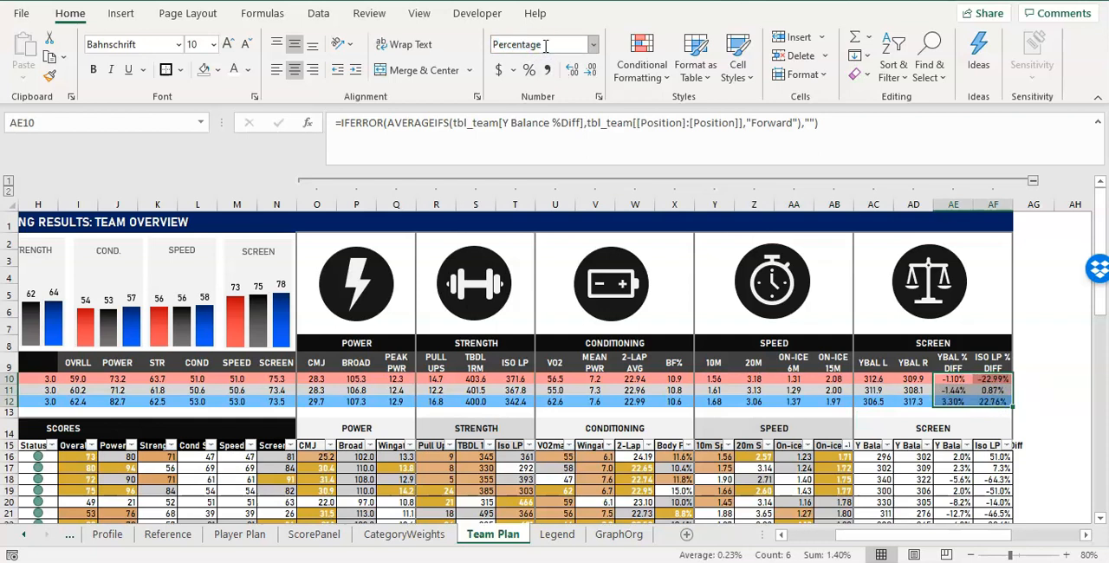
left_click(592, 71)
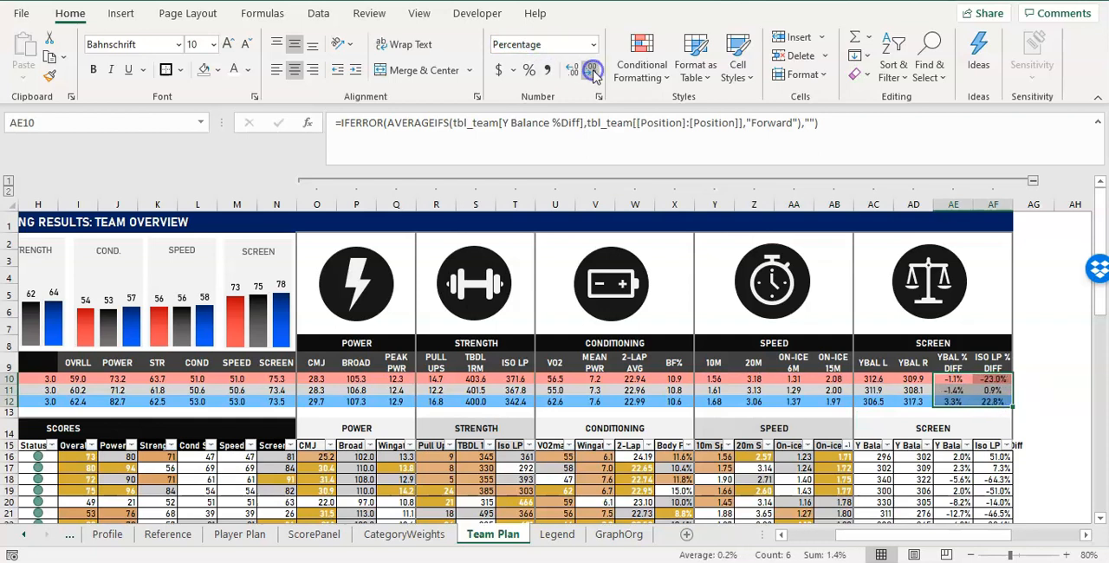
Examine the YBAL % DIFF and ISO LP % DIFF averages and the formulas behind the Forwards row.
left_click(993, 378)
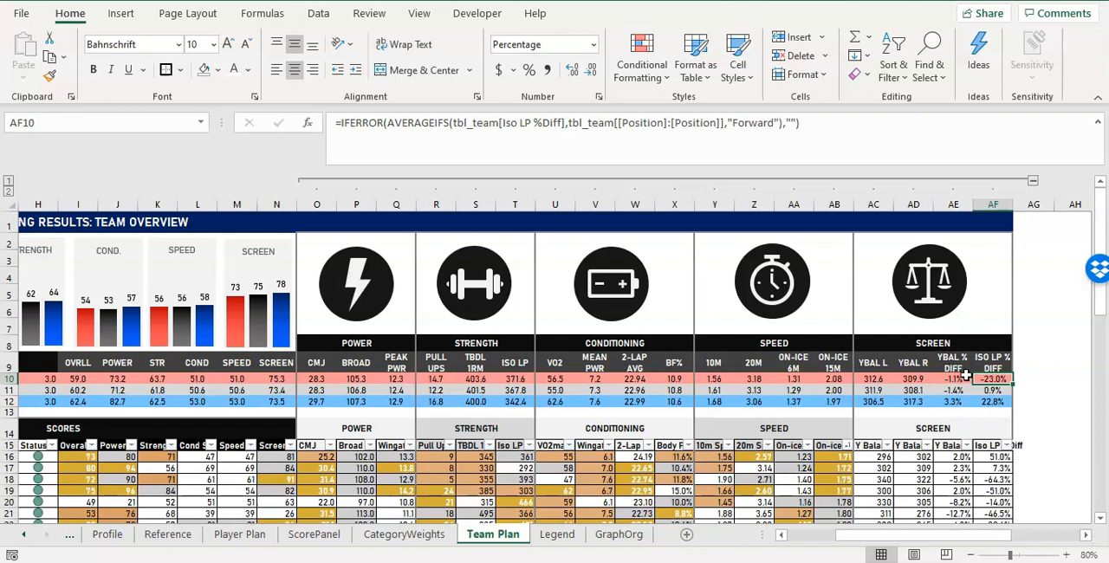
left_click(954, 371)
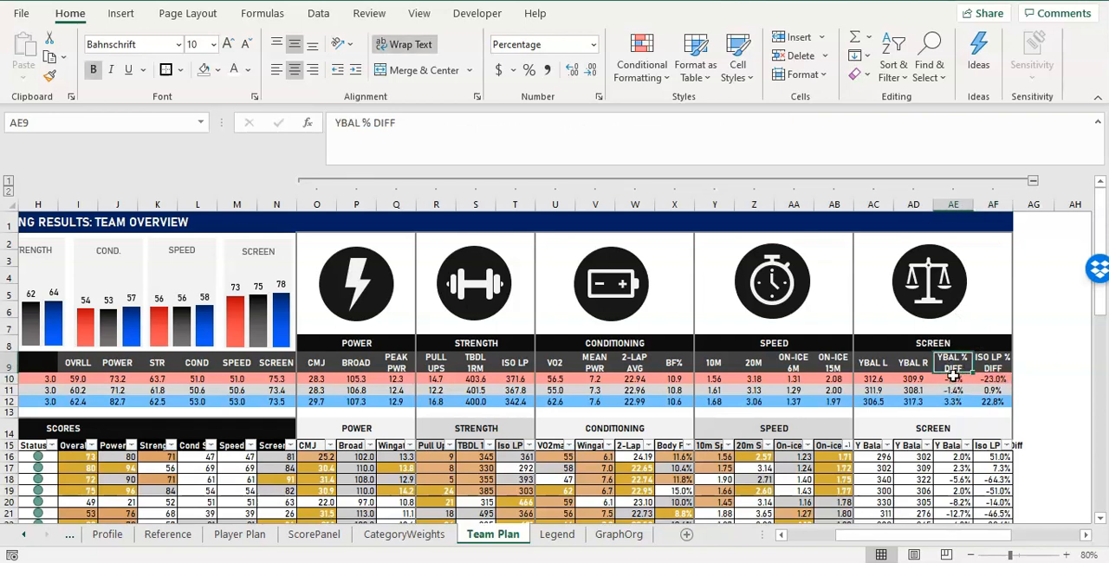
left_click(957, 379)
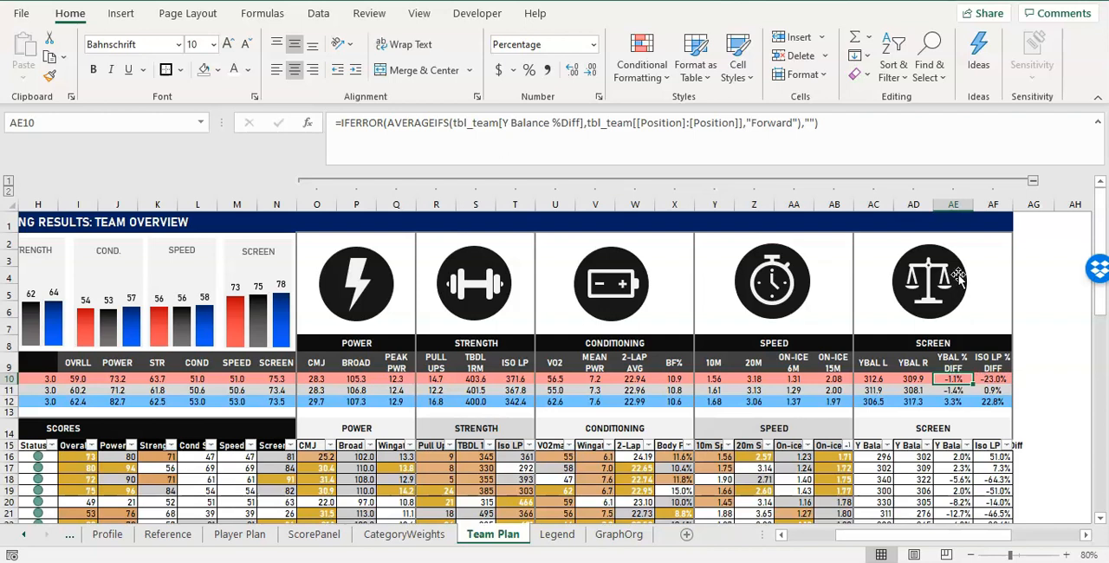
left_click(993, 377)
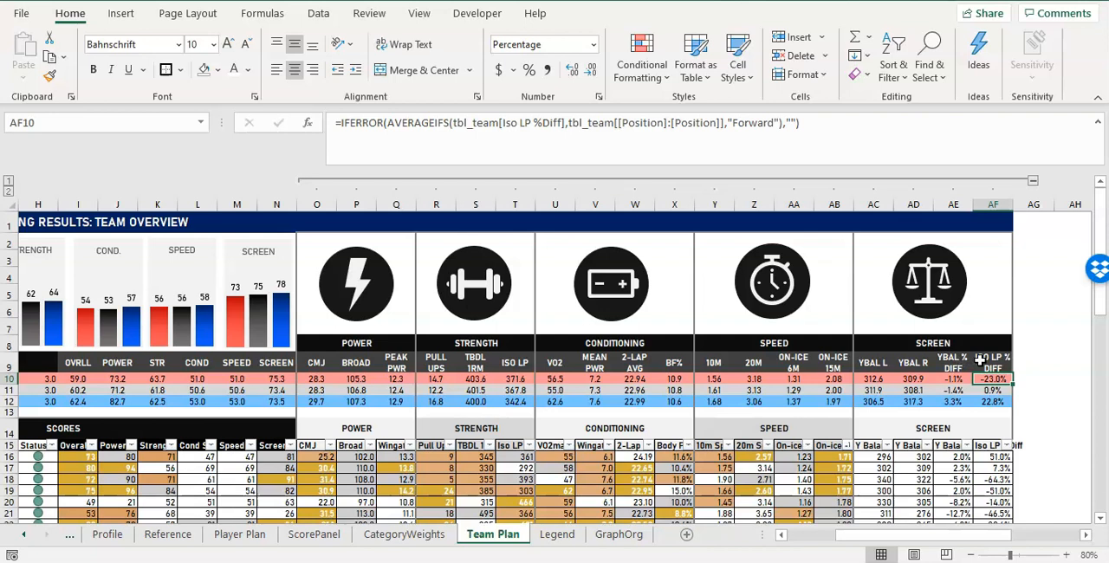
left_click_drag(954, 380, 994, 389)
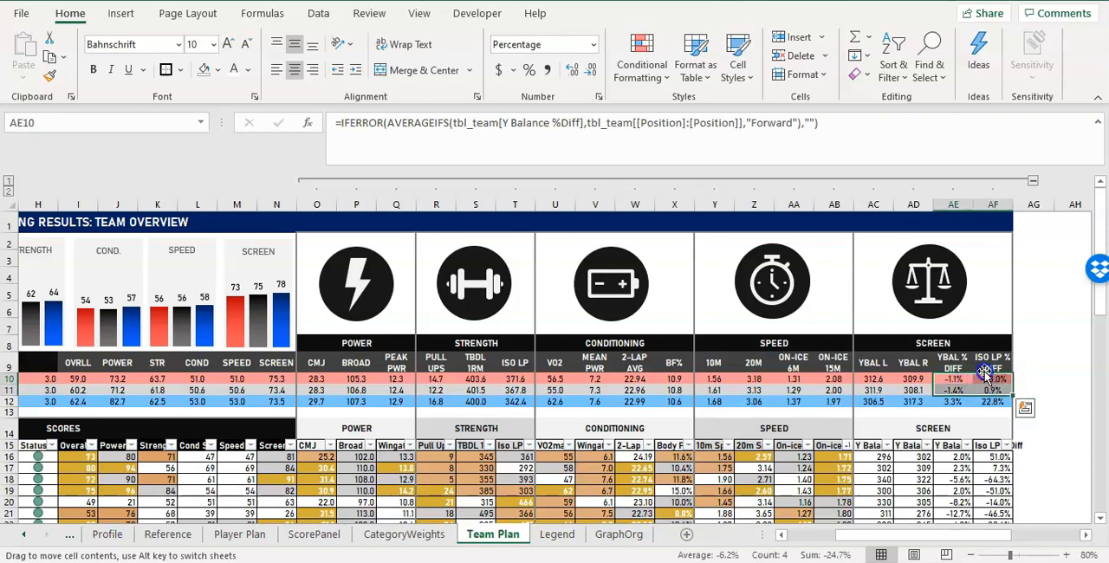
Check which custom number format the player table's Body Fat column uses in X16.
left_click(987, 378)
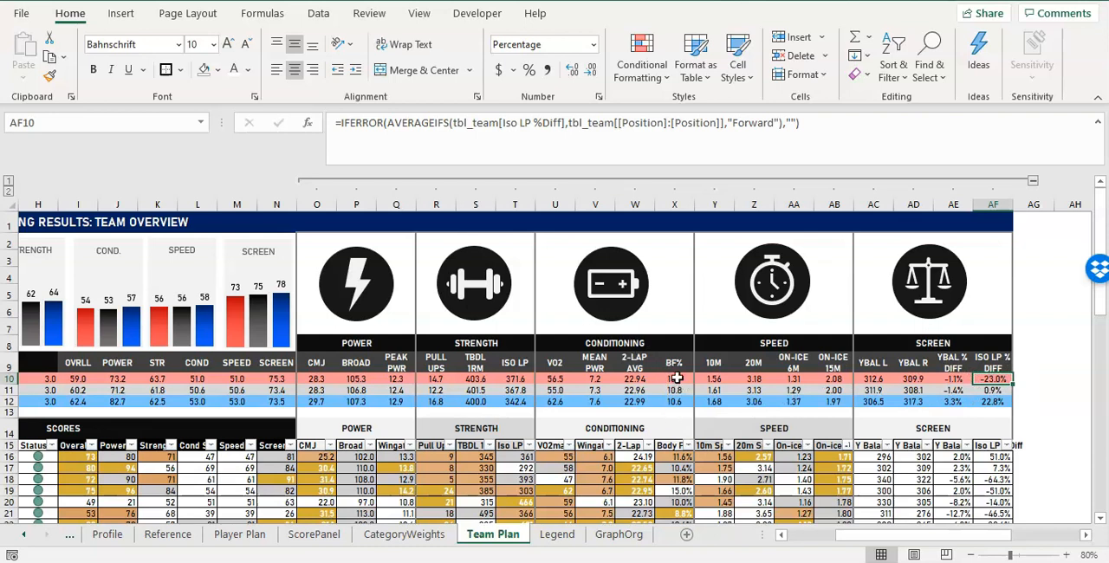
left_click(678, 457)
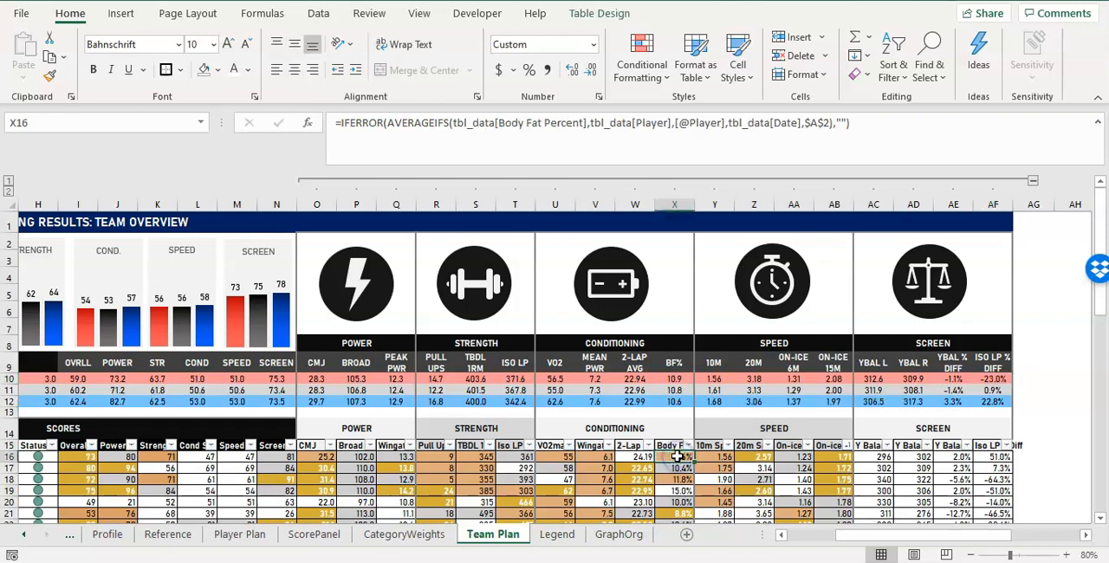
left_click(593, 44)
left_click(574, 419)
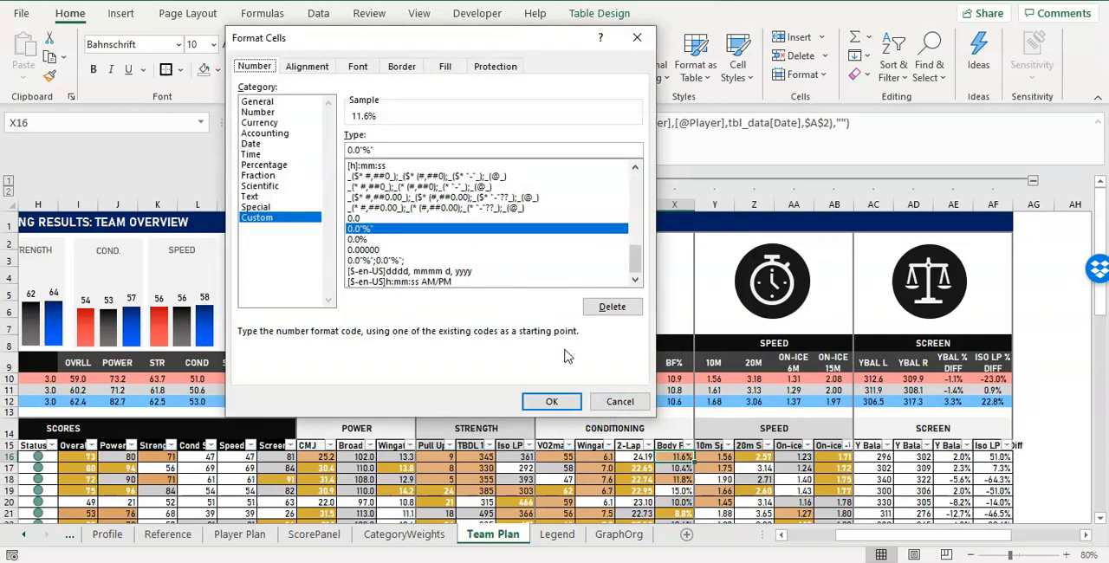
left_click(631, 402)
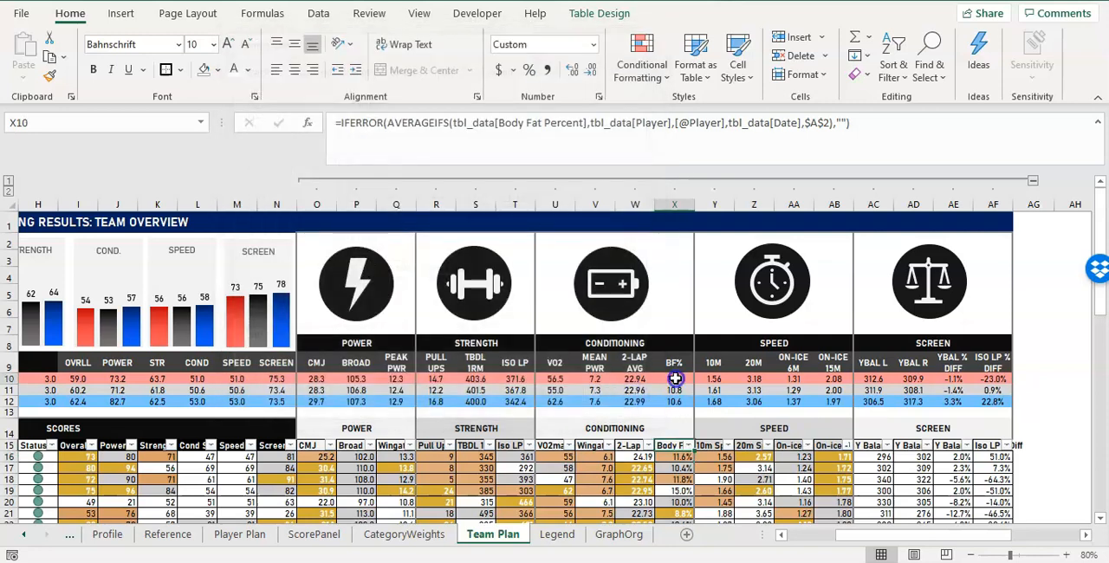
Apply the custom number format 0.0"%" to the BF% position averages in X10:X12.
left_click_drag(674, 379, 680, 402)
left_click(593, 44)
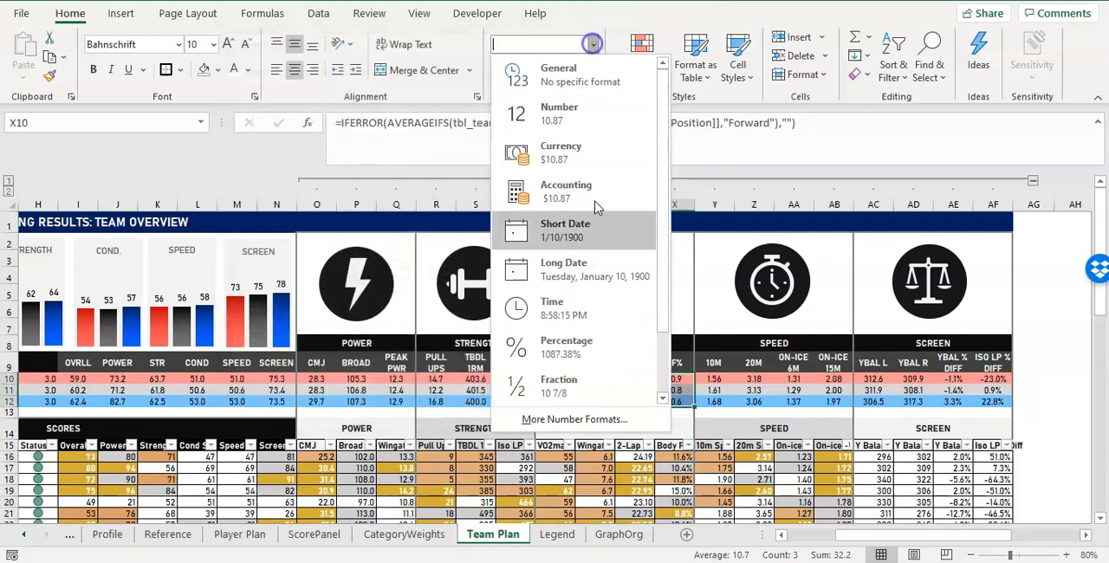
left_click(576, 420)
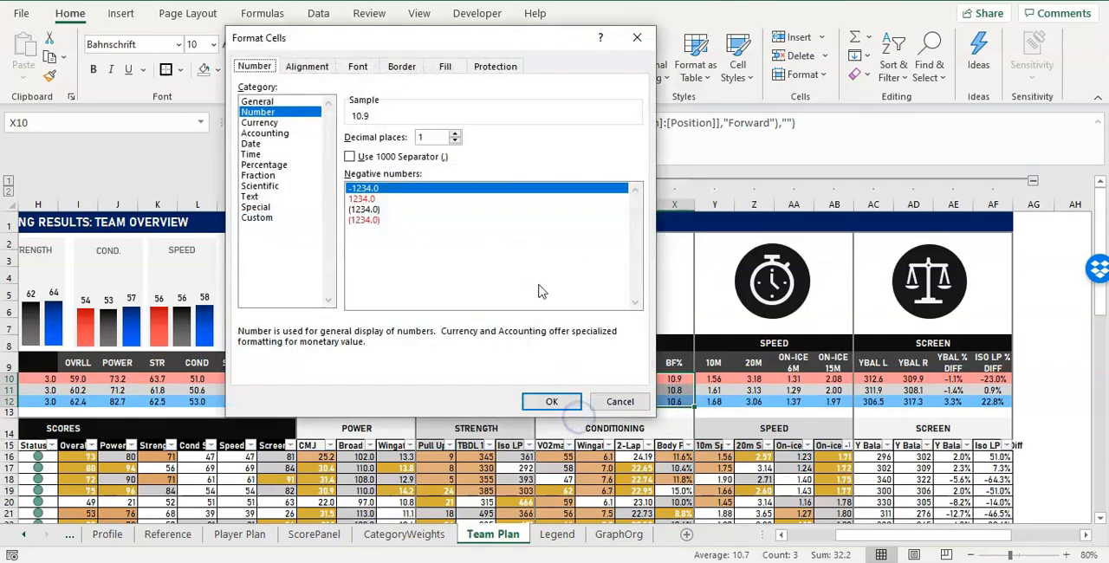
left_click(259, 218)
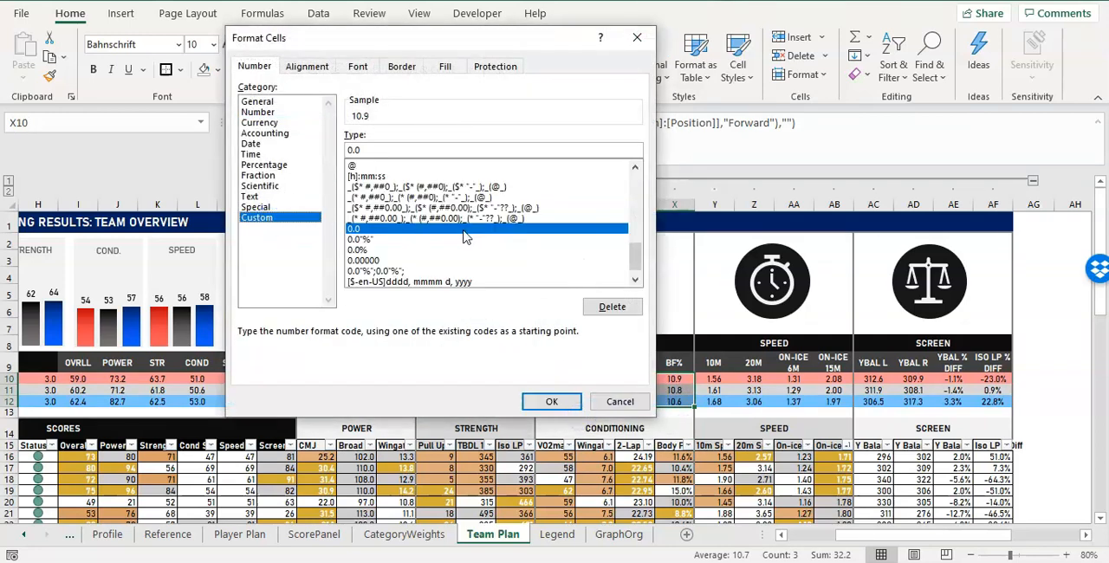
left_click(408, 240)
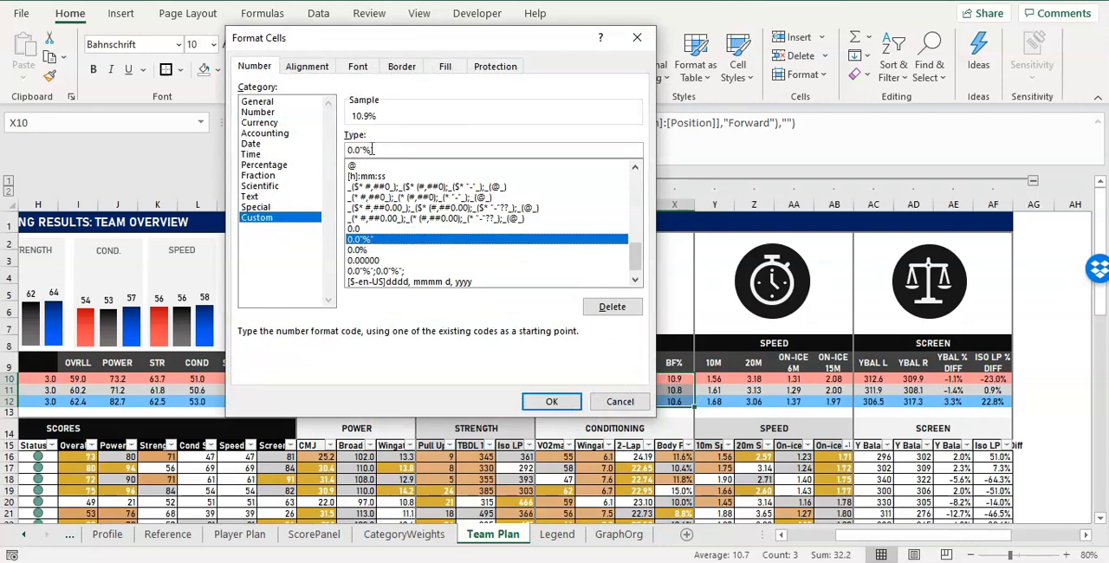
left_click(551, 401)
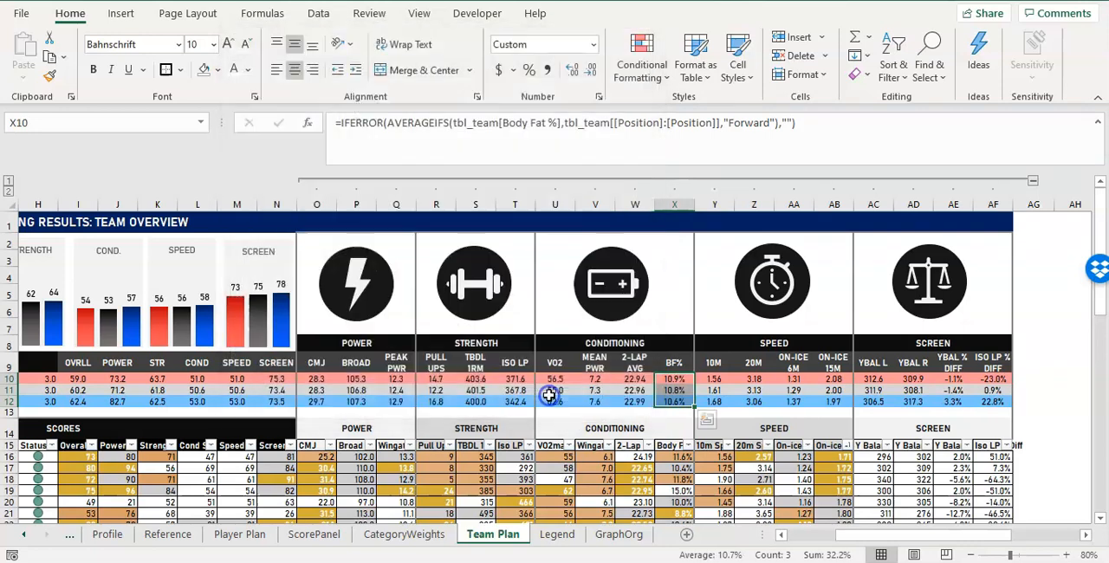
left_click(660, 391)
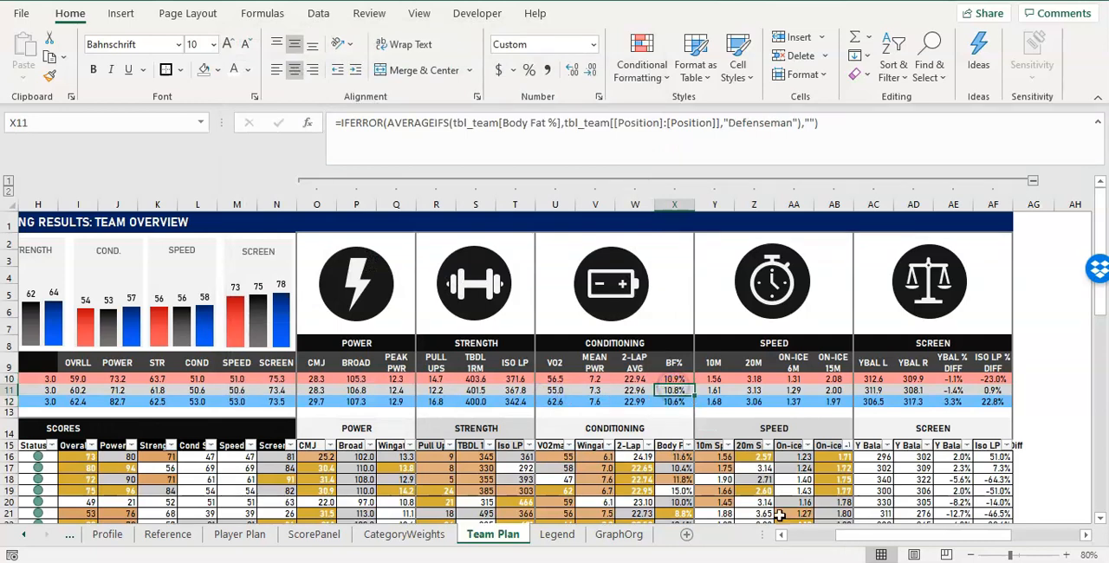
Collapse the grouped test result columns O:AF and look over the compact dashboard and player table.
left_click_drag(873, 535, 784, 529)
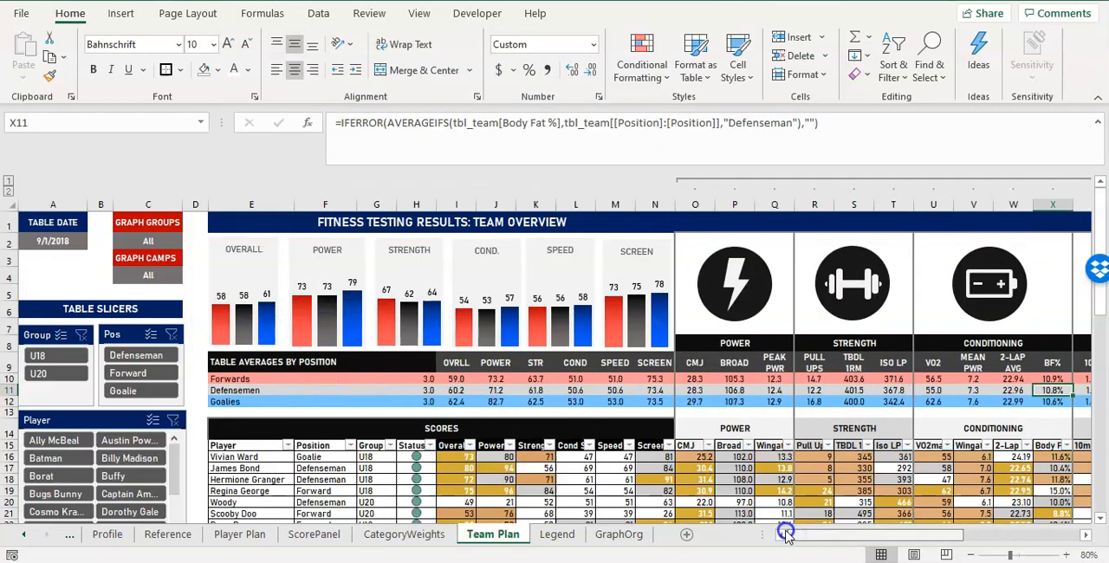
left_click(680, 183)
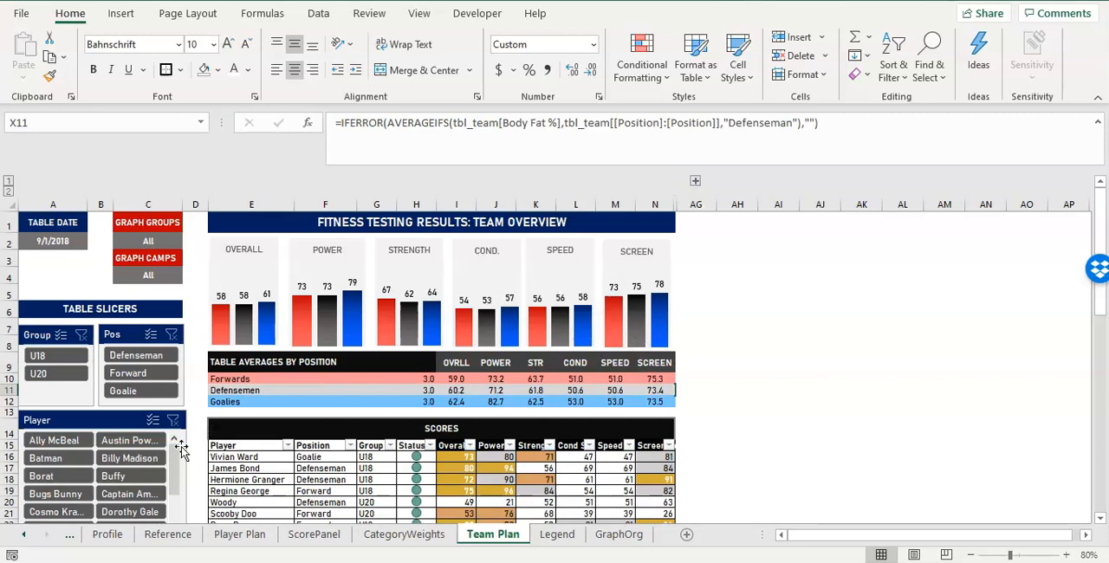
scroll(439, 445, "down", 5)
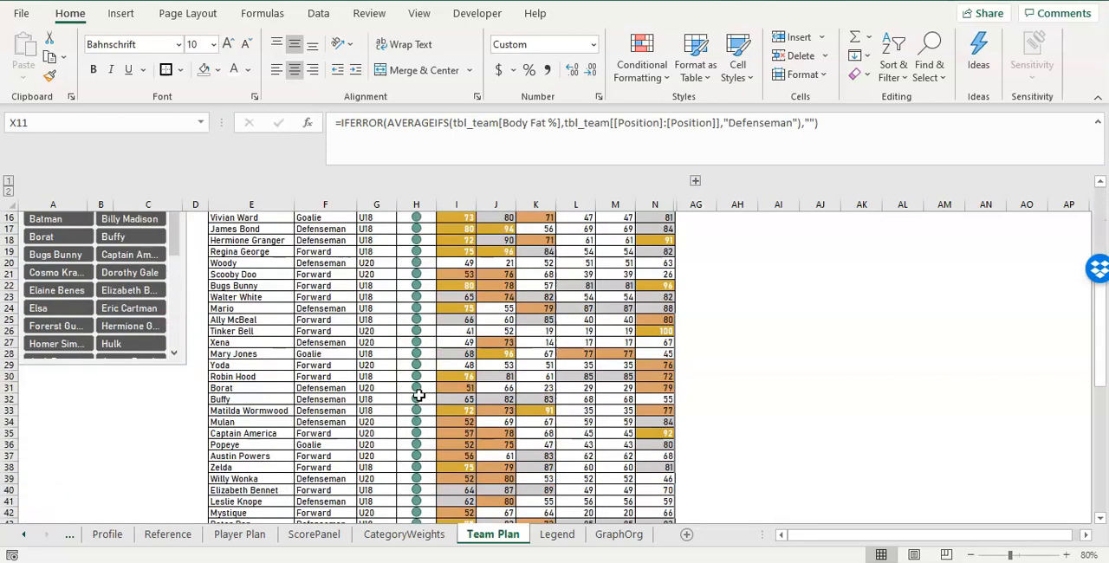
scroll(417, 395, "up", 1)
scroll(555, 357, "up", 4)
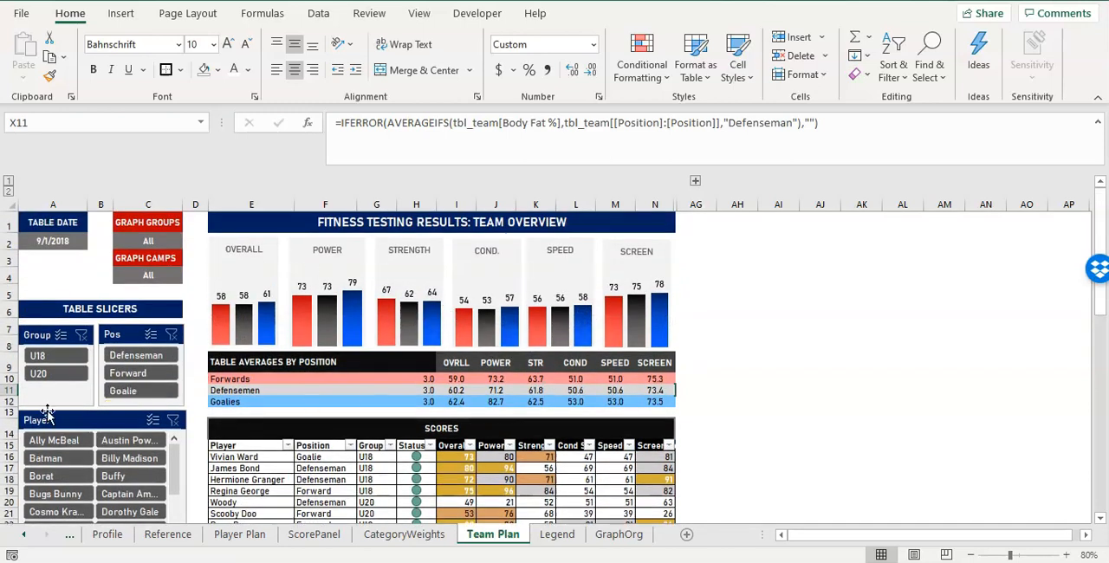
Group rows 1 to 13, which hold the dashboard header, charts and position averages.
left_click(10, 411)
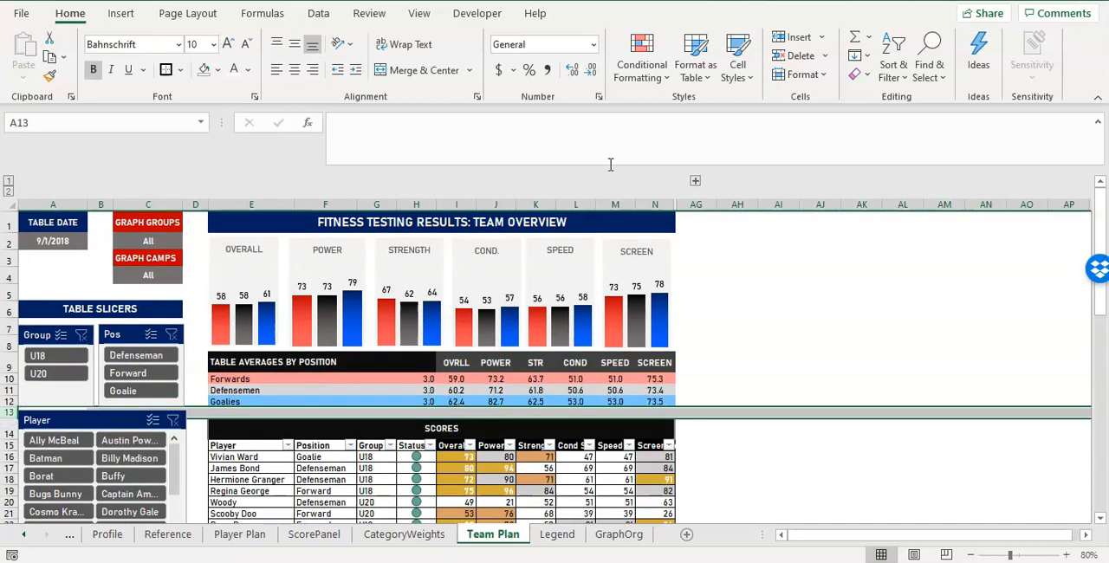
left_click(10, 224, "shift")
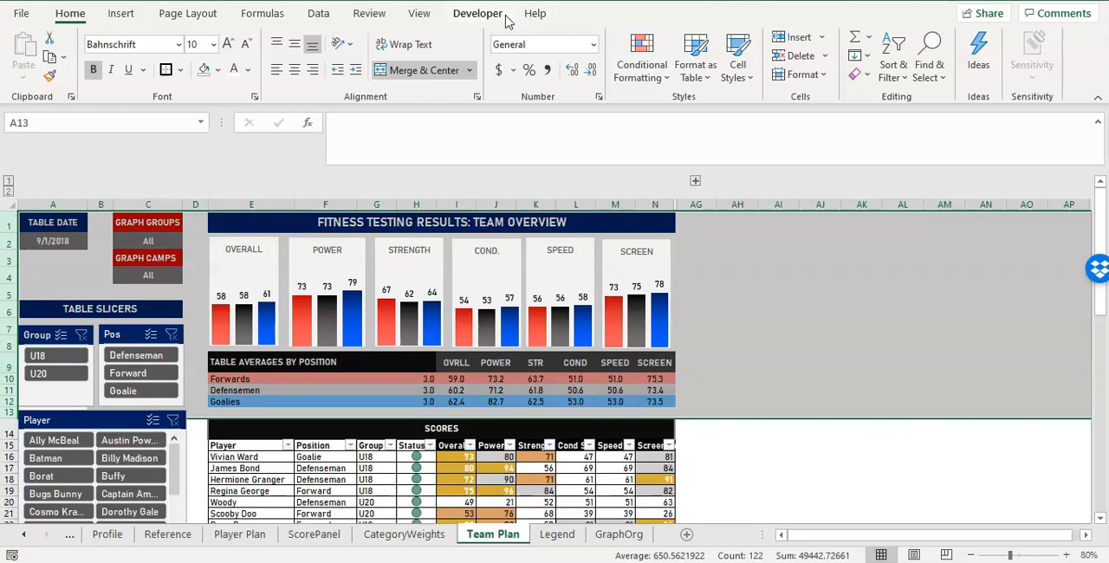
left_click(318, 13)
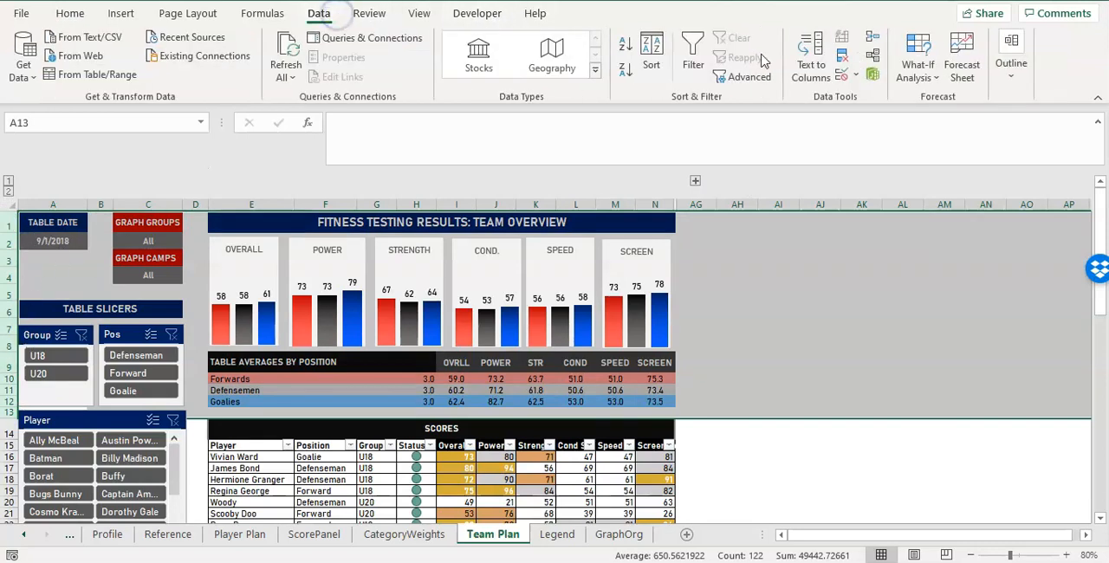
left_click(1011, 85)
left_click(924, 154)
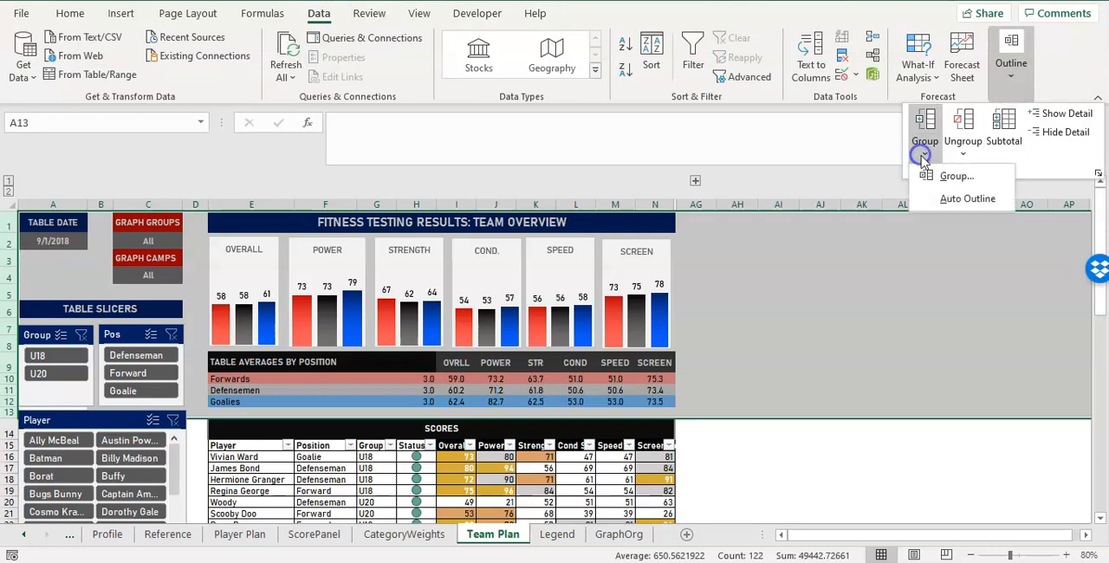
left_click(937, 172)
left_click(903, 350)
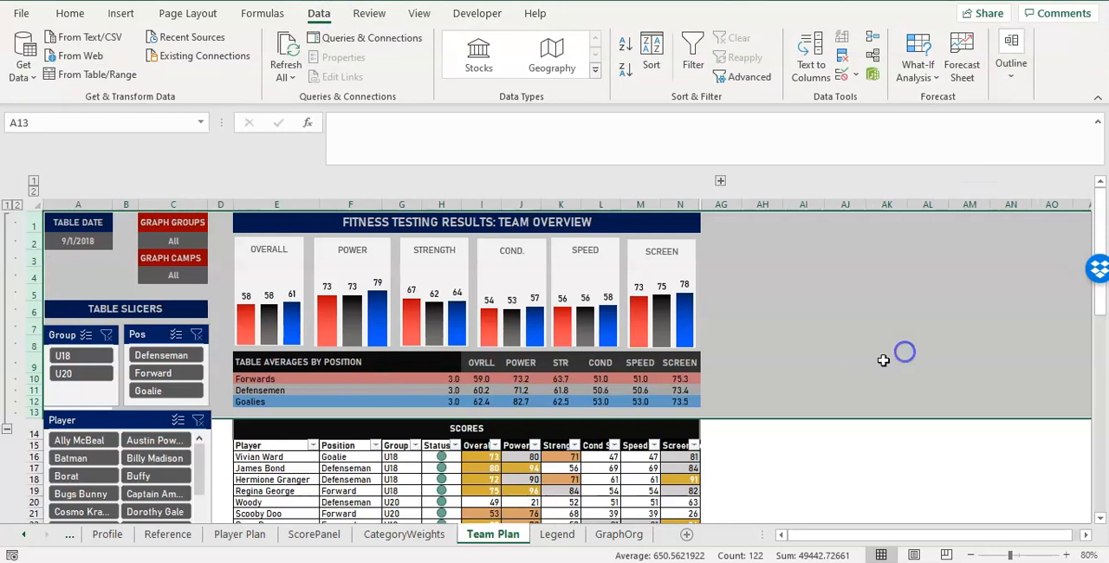
Collapse and expand the grouped rows 1 to 13 to check how the charts and slicers behave.
left_click(8, 206)
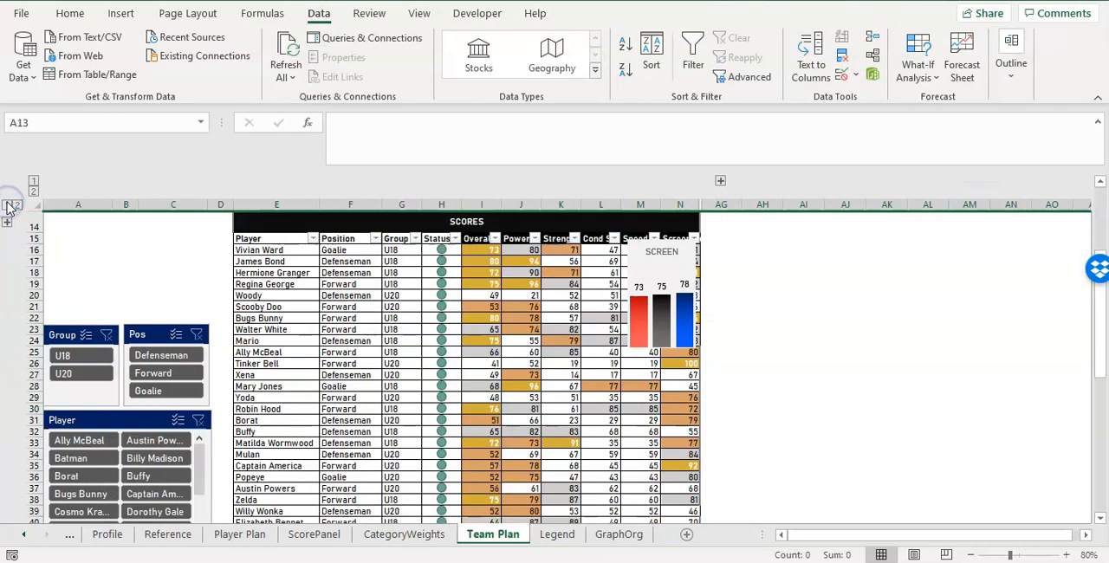
left_click(16, 207)
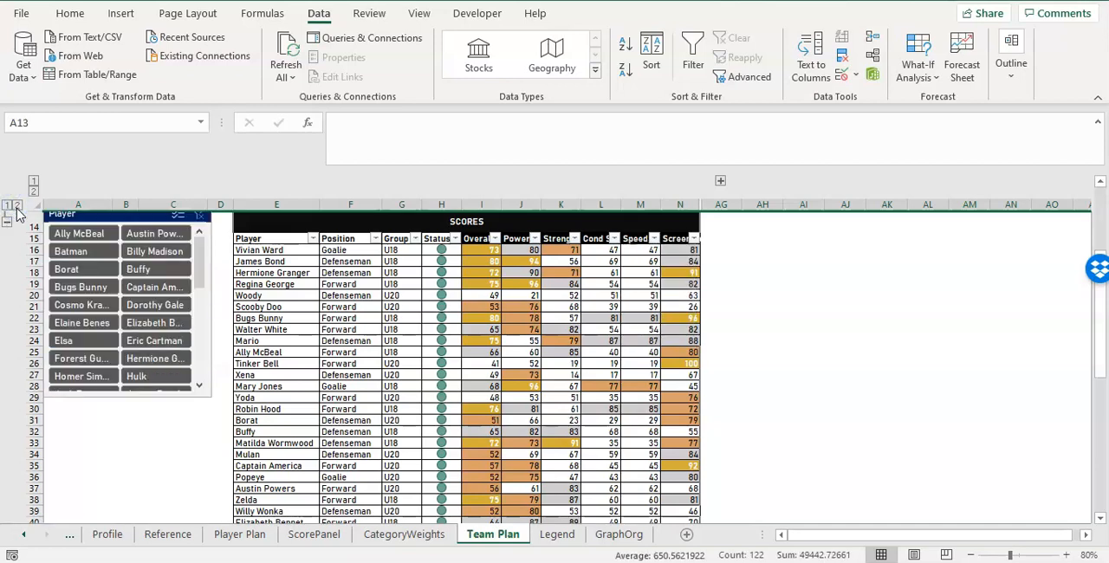
left_click(9, 207)
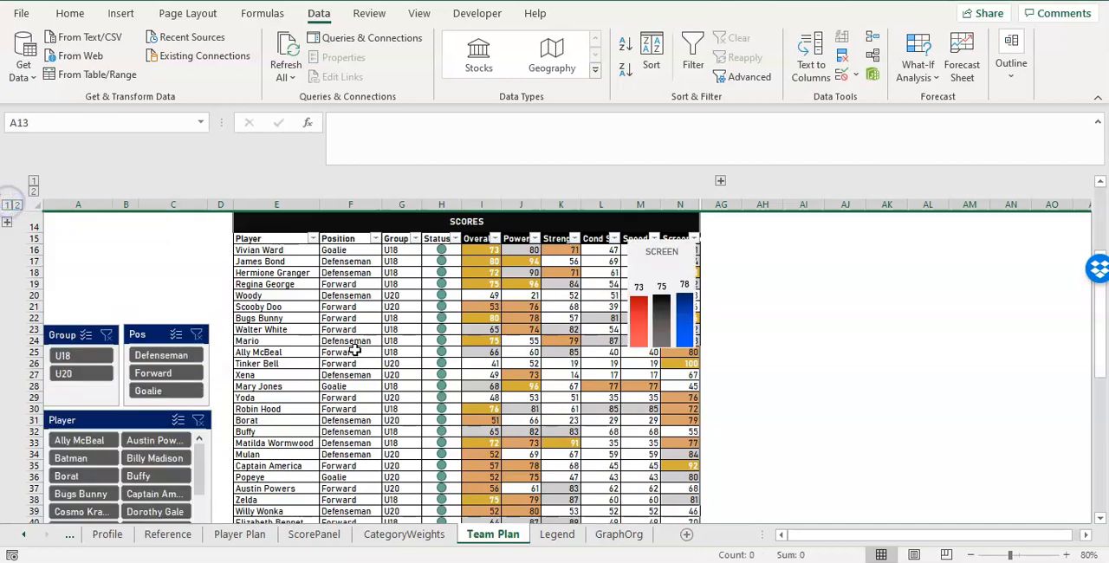
left_click(16, 206)
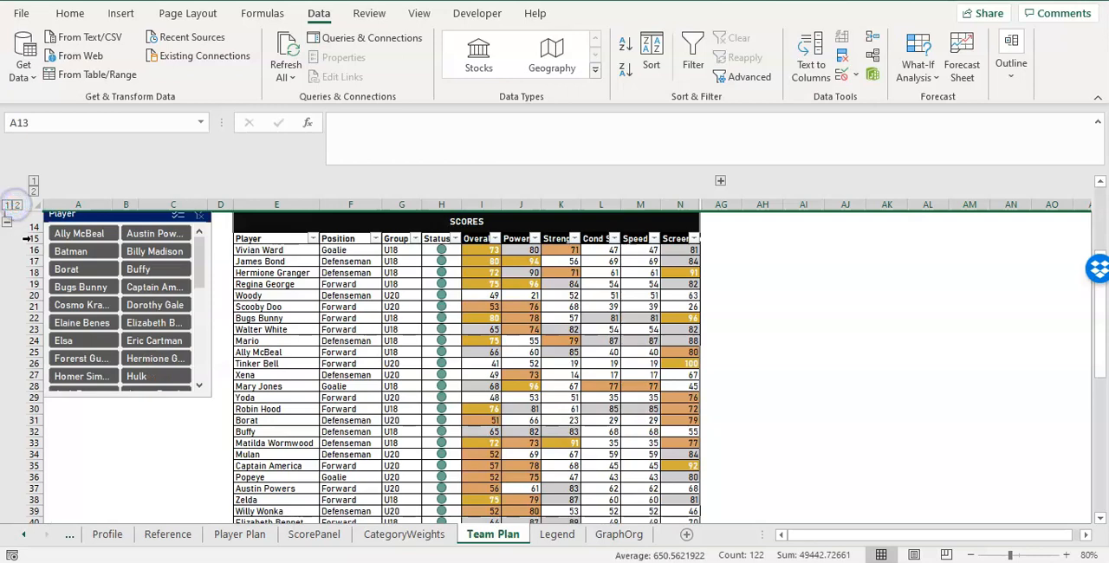
left_click(849, 310)
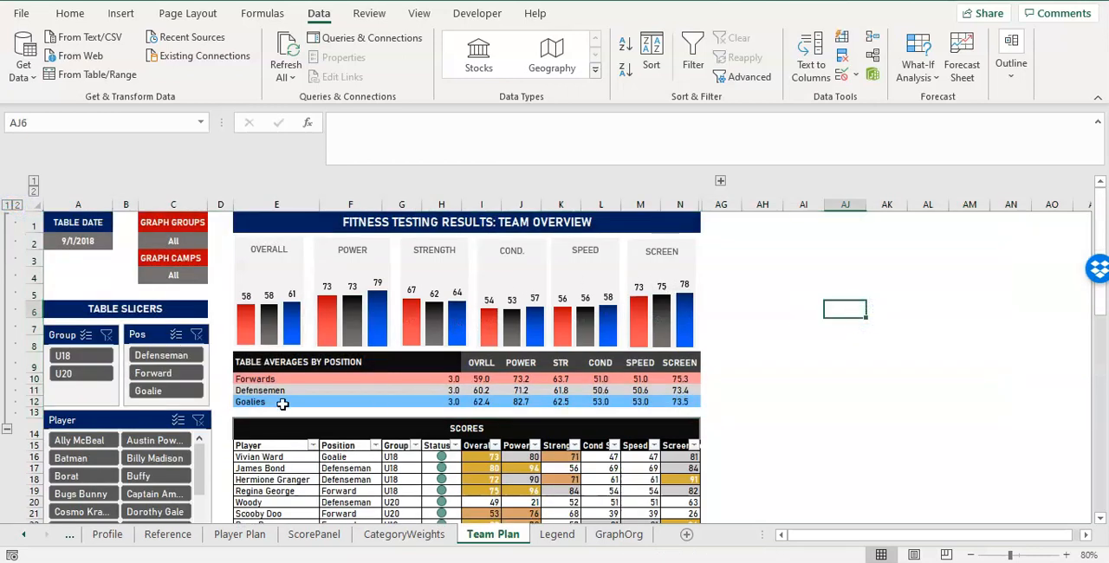
Inspect the six score charts, testing the SCREEN chart with rows 1 to 13 collapsed and expanded.
left_click(681, 287)
left_click(596, 258)
left_click(542, 261)
left_click(460, 265)
left_click(366, 275)
left_click(276, 276)
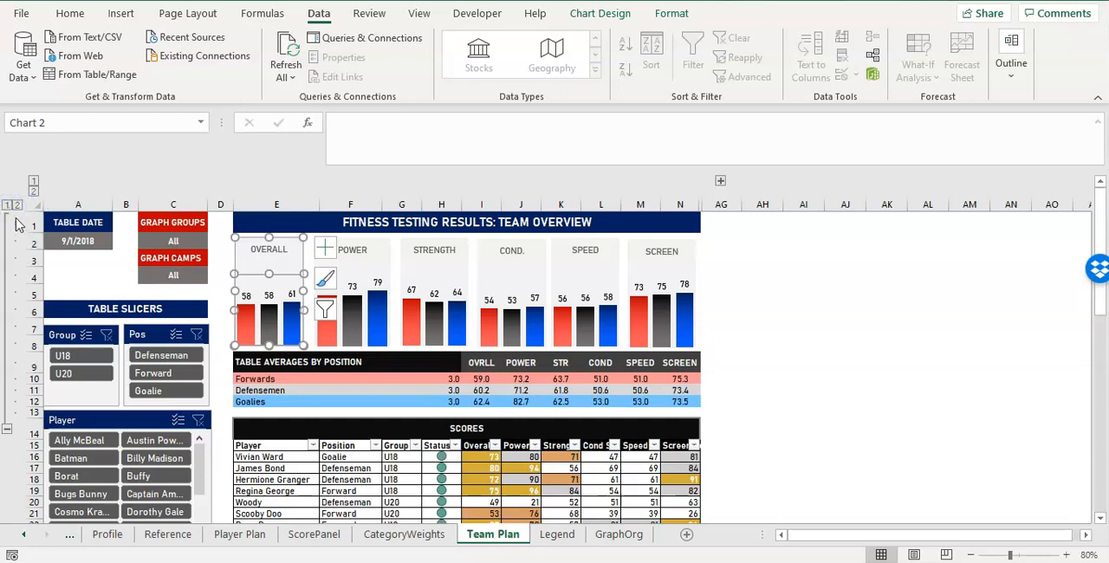
left_click(7, 206)
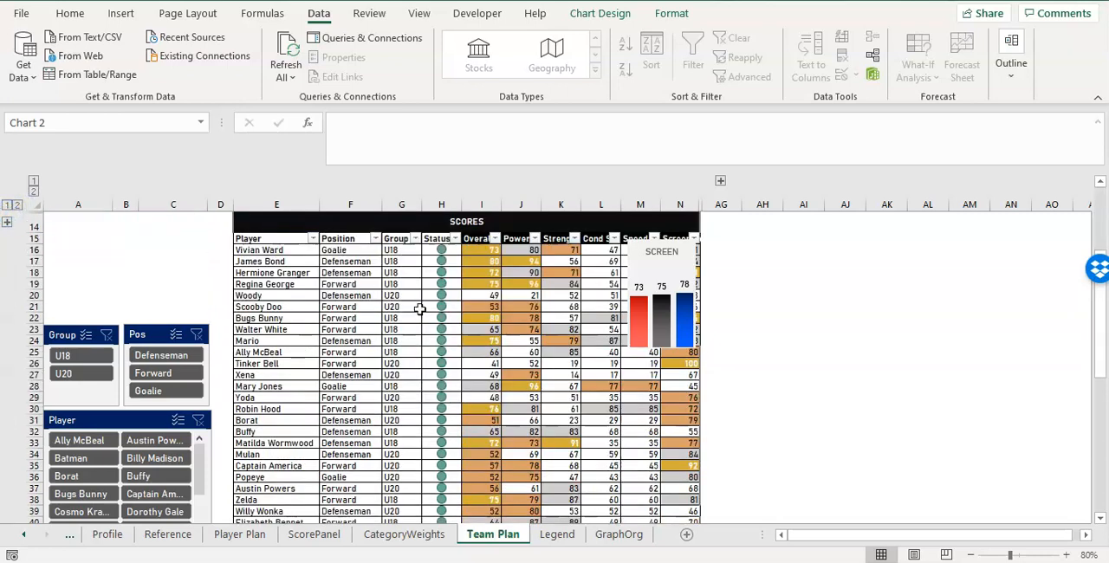
left_click(679, 270)
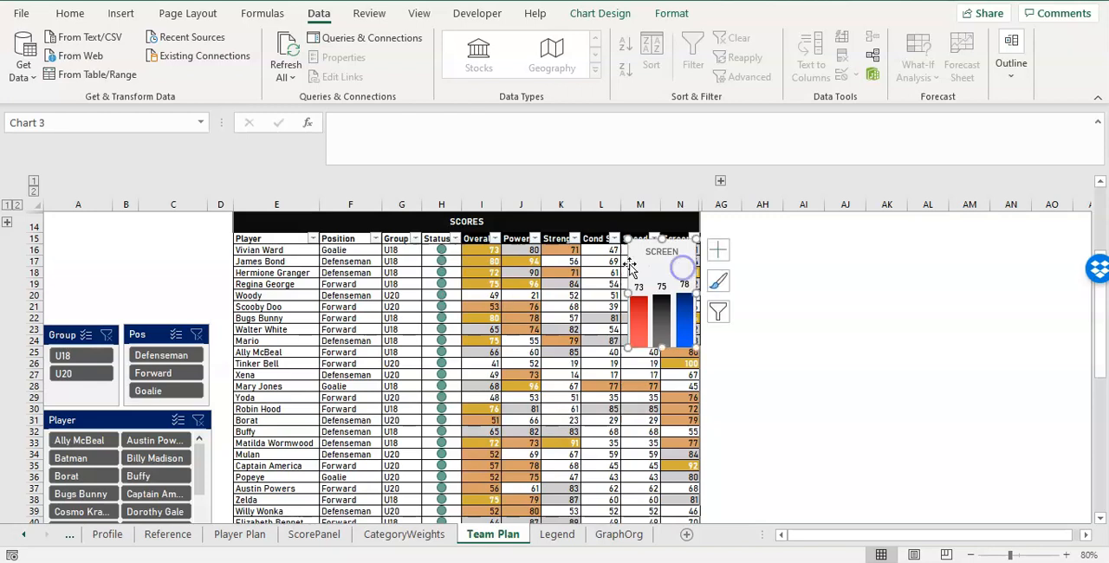
left_click(7, 223)
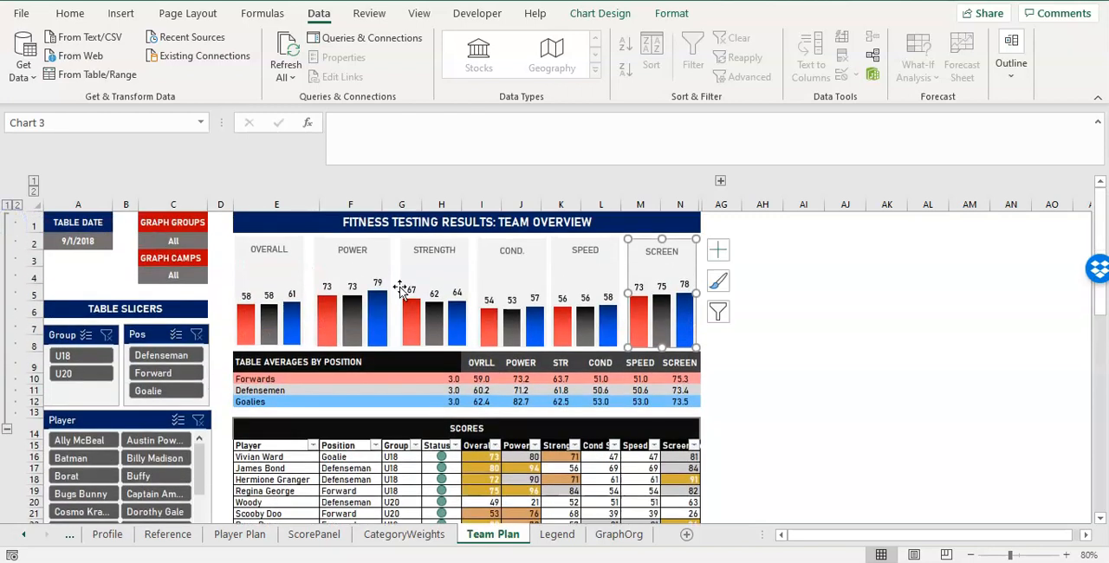
Set the SCREEN chart's properties to Move and size with cells.
right_click(700, 242)
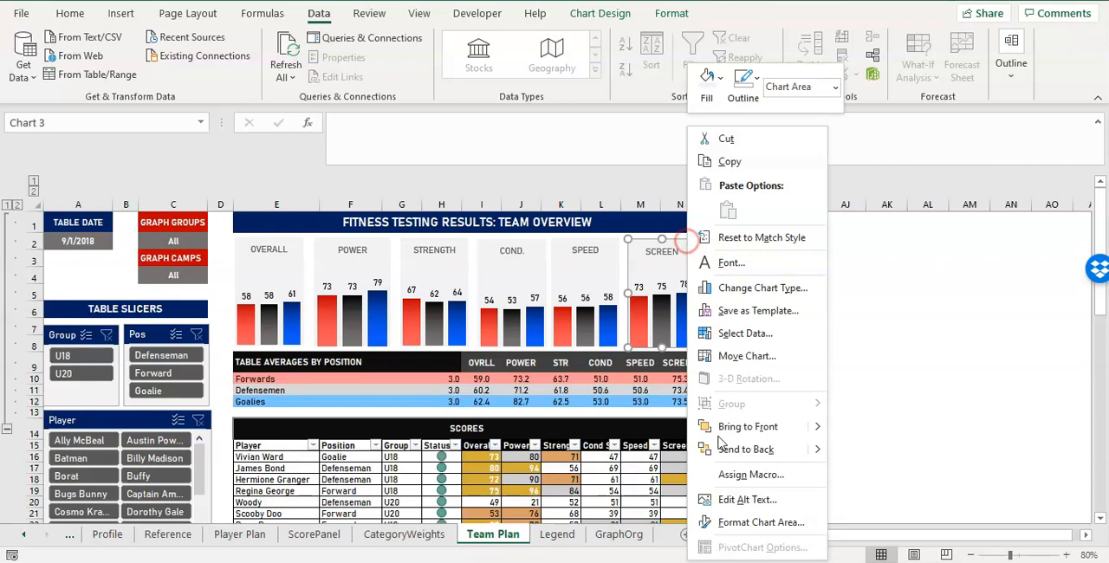
left_click(747, 515)
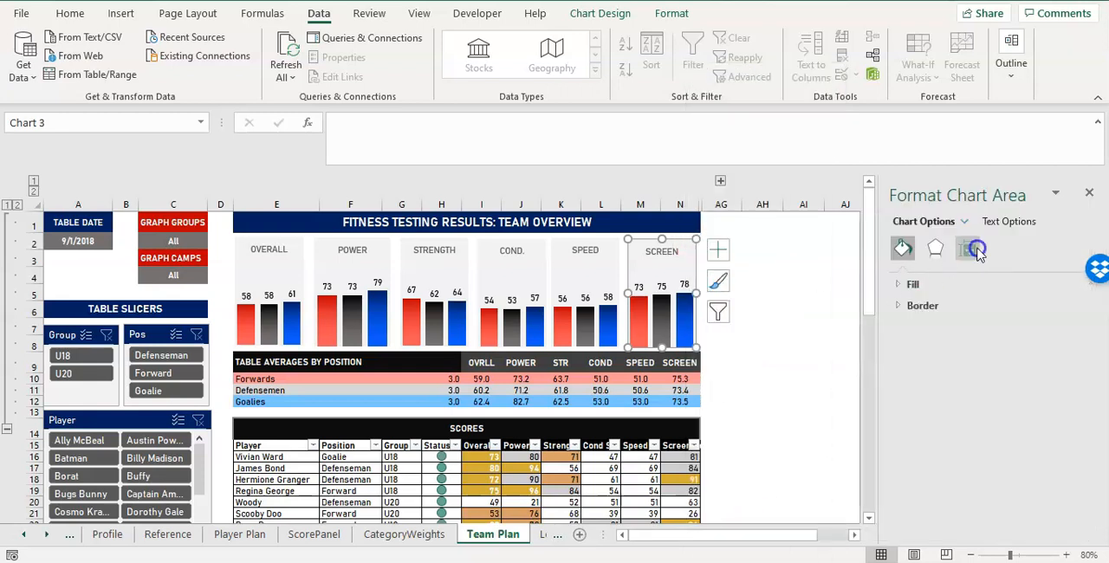
left_click(967, 249)
left_click(934, 485)
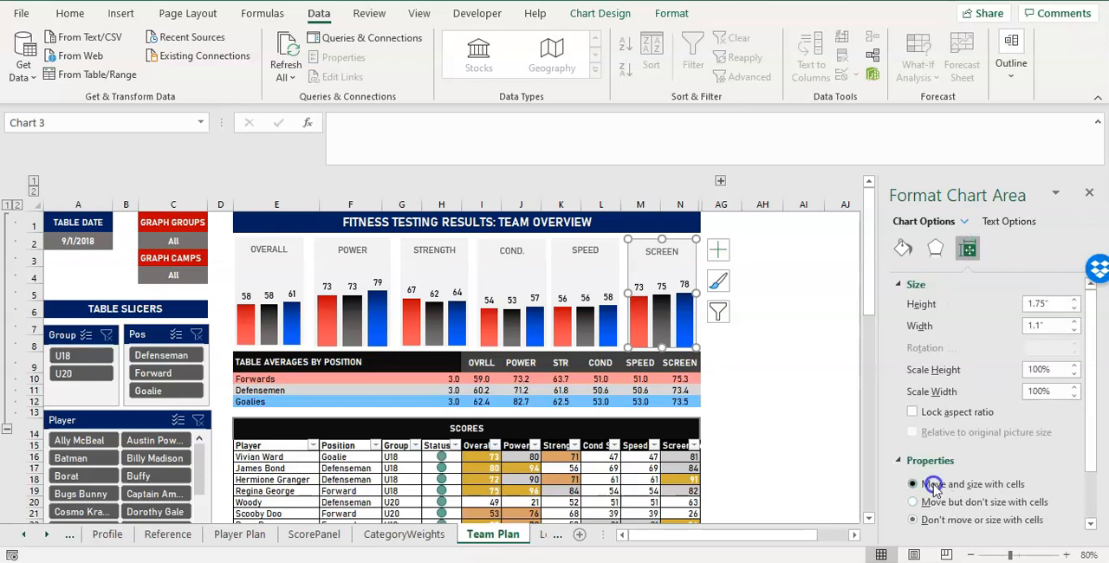
left_click(1089, 192)
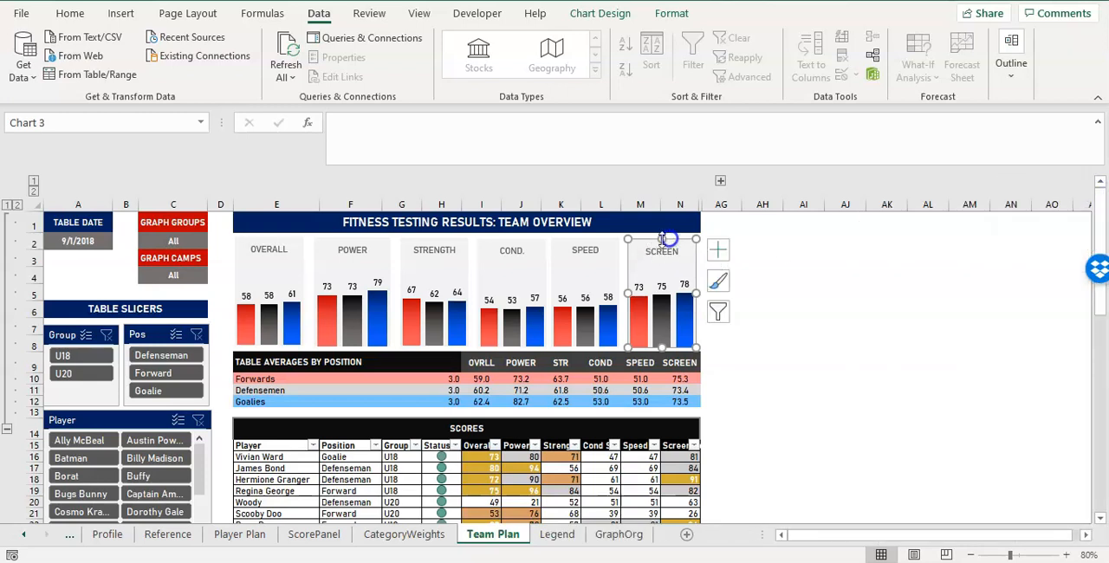
Check the SPEED chart's size and positioning properties, and collapse rows 1 to 13 to retest the charts.
left_click(617, 261)
right_click(618, 272)
left_click(684, 517)
left_click(967, 251)
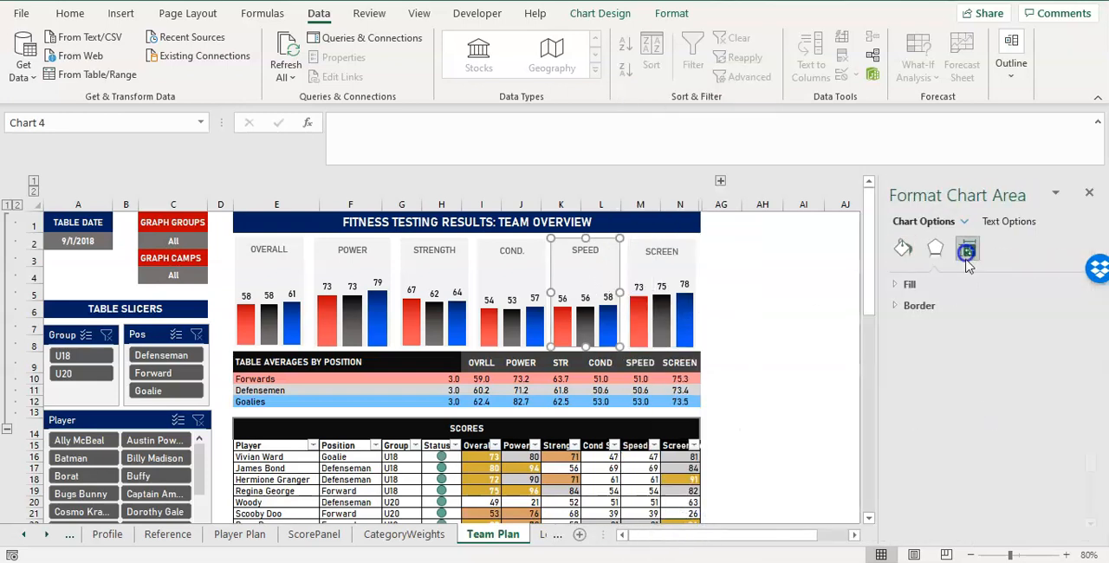
scroll(952, 456, "down", 1)
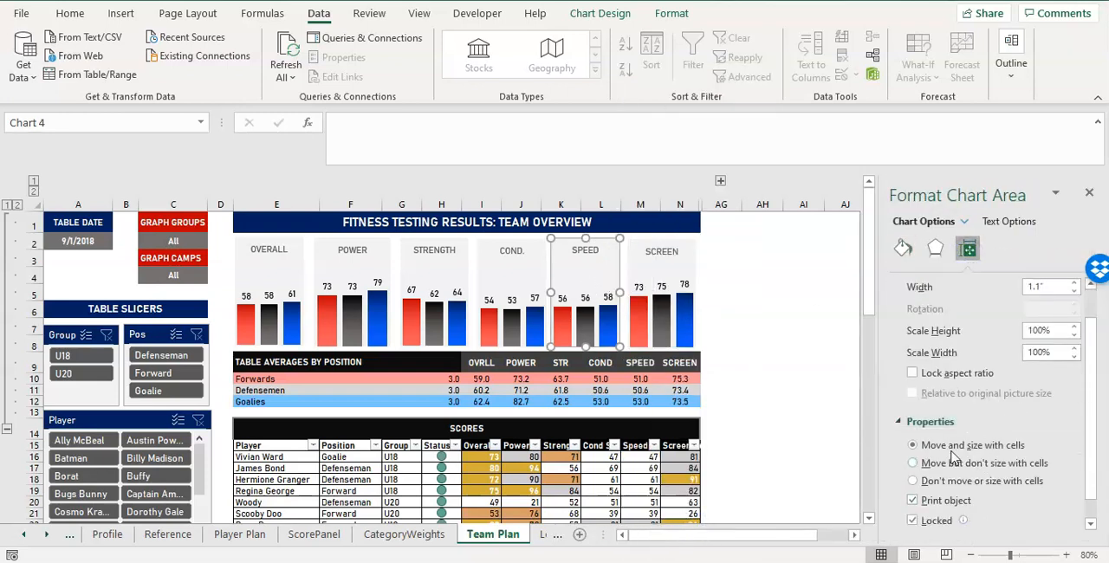
left_click(1088, 193)
left_click(7, 205)
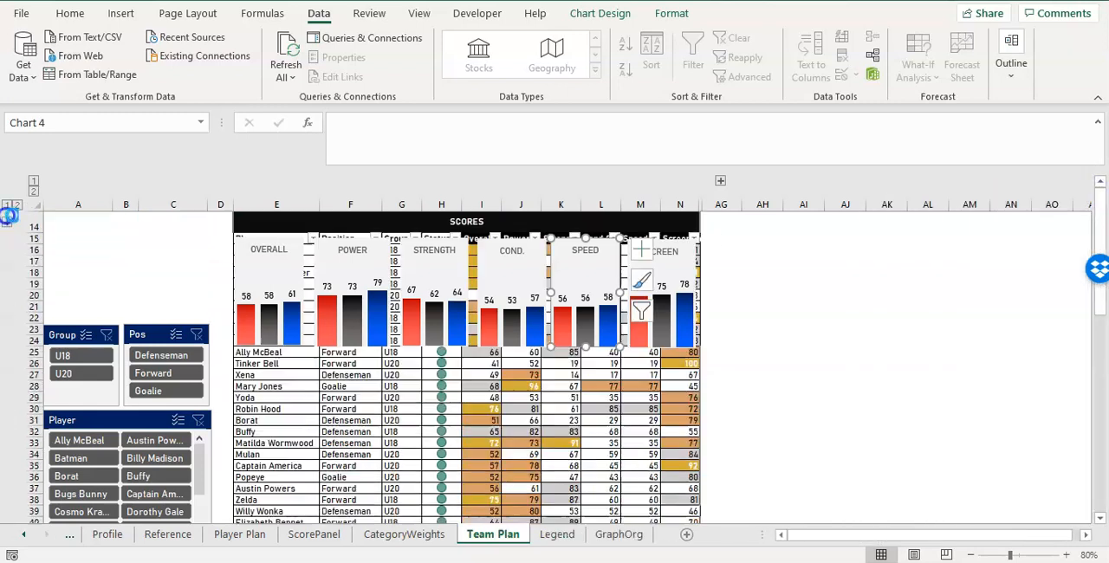
Check the player table with the header rows collapsed, and try the Pos and Group slicers higher up, level with the table header.
left_click(760, 341)
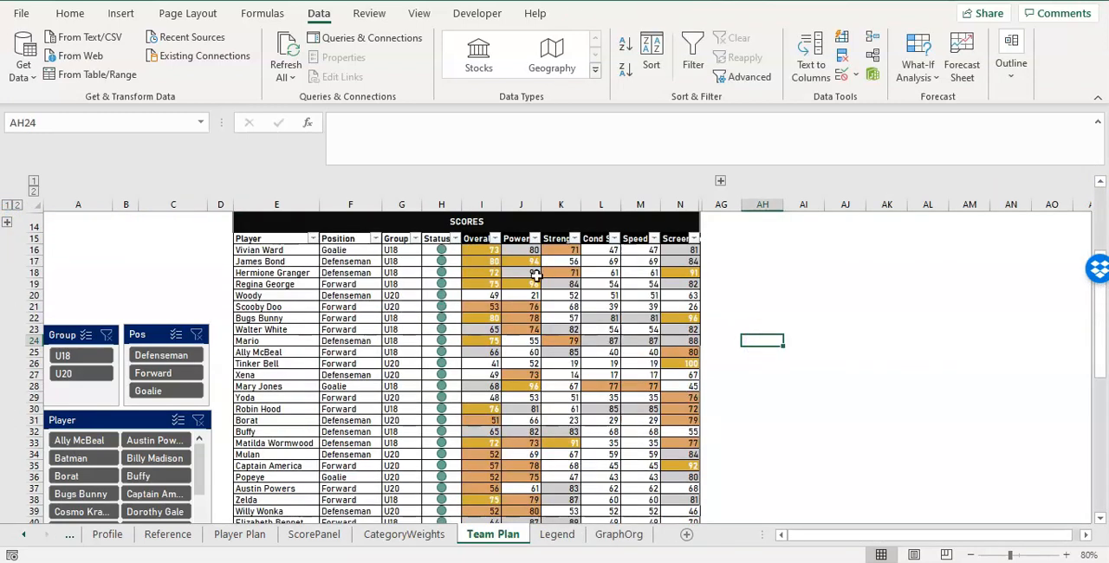
scroll(141, 466, "down", 3)
scroll(141, 466, "up", 3)
left_click_drag(152, 329, 171, 222)
left_click_drag(67, 337, 79, 230)
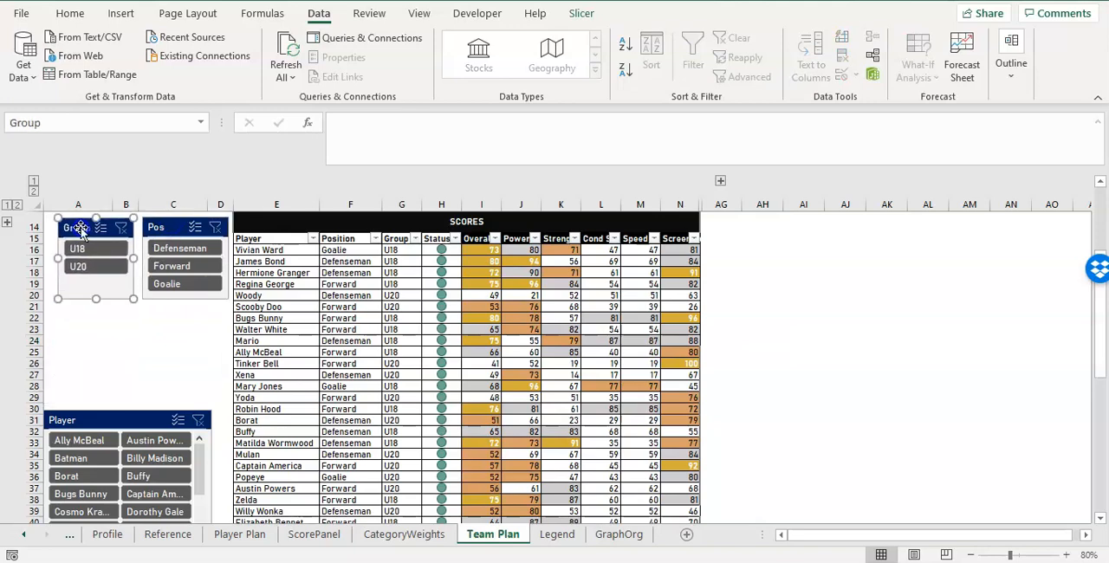
Expand the grouped rows 1 to 13 and place the Group and Pos slicers side by side under the TABLE SLICERS heading.
left_click(6, 223)
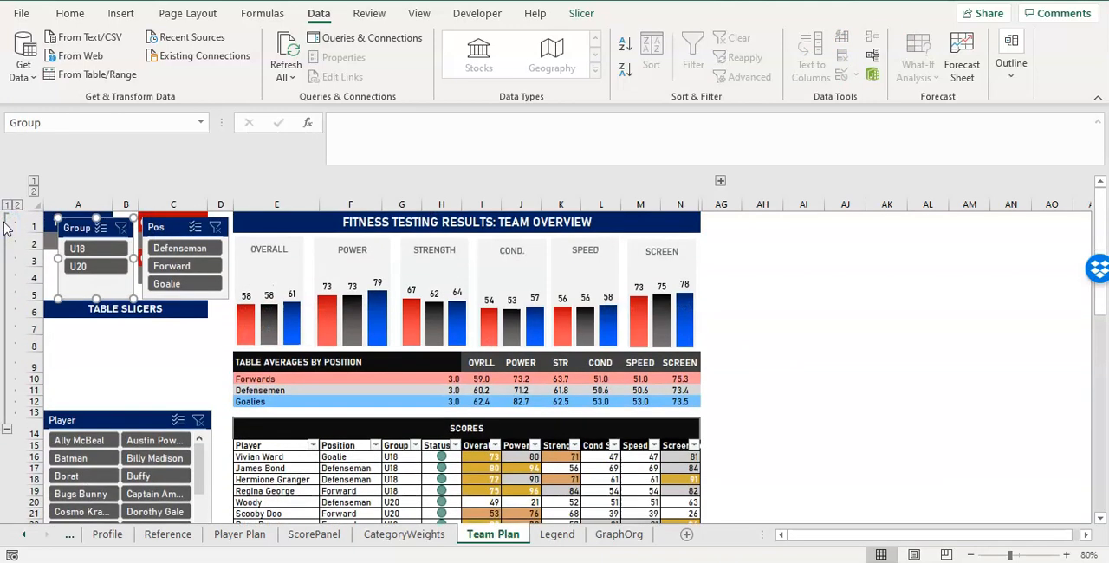
left_click_drag(82, 232, 77, 300)
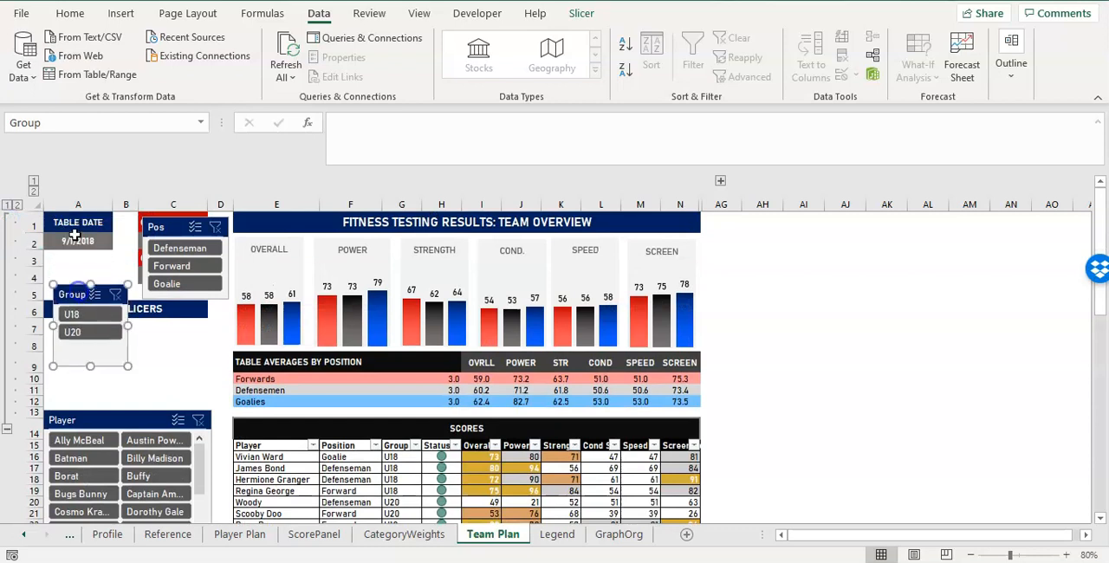
left_click_drag(166, 227, 144, 332)
left_click(76, 293)
left_click_drag(76, 293, 70, 333)
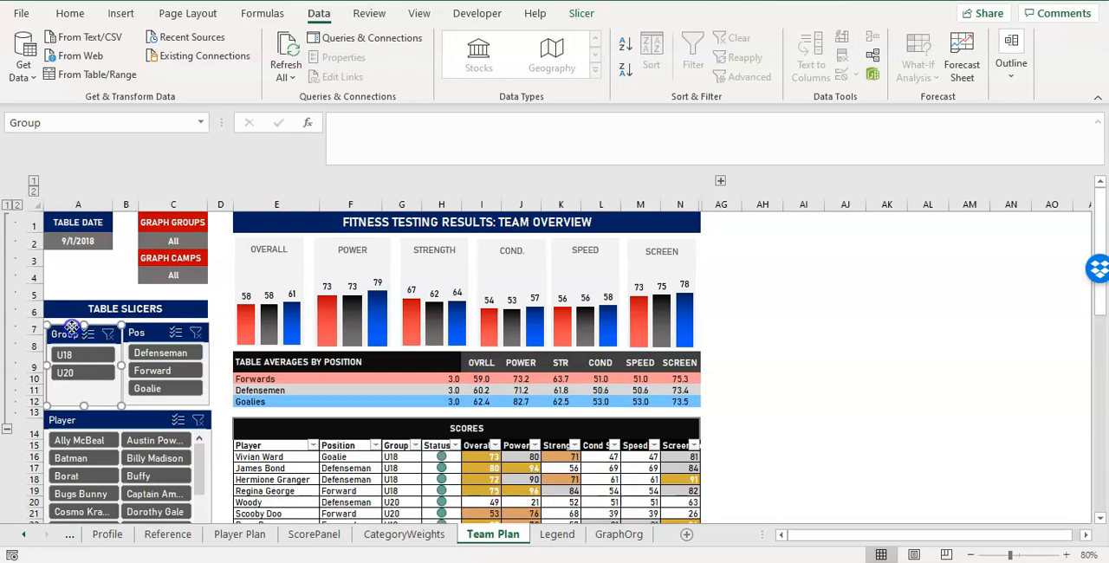
left_click(145, 293)
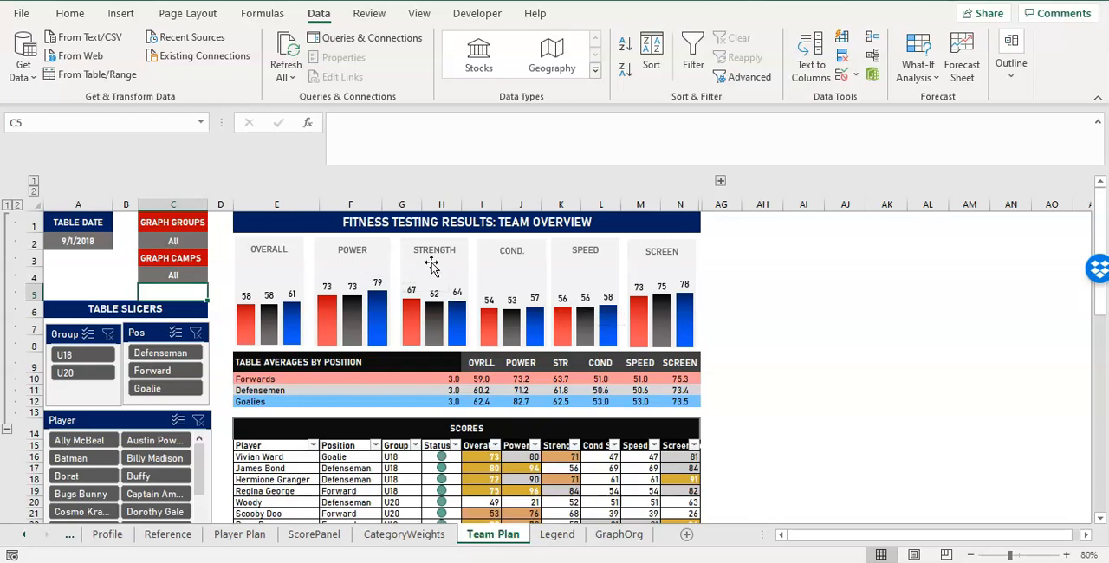
Expand the grouped detail columns and review the Y Balance and Iso Leg Press percent-difference cells in the SCREEN section.
left_click(720, 180)
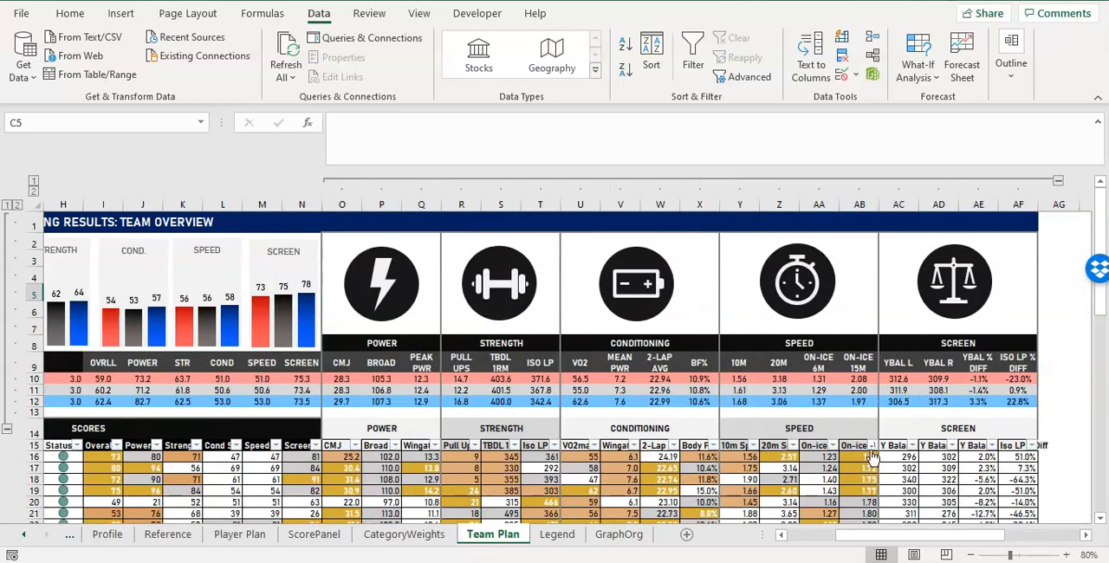
left_click(1011, 454)
scroll(1011, 459, "down", 3)
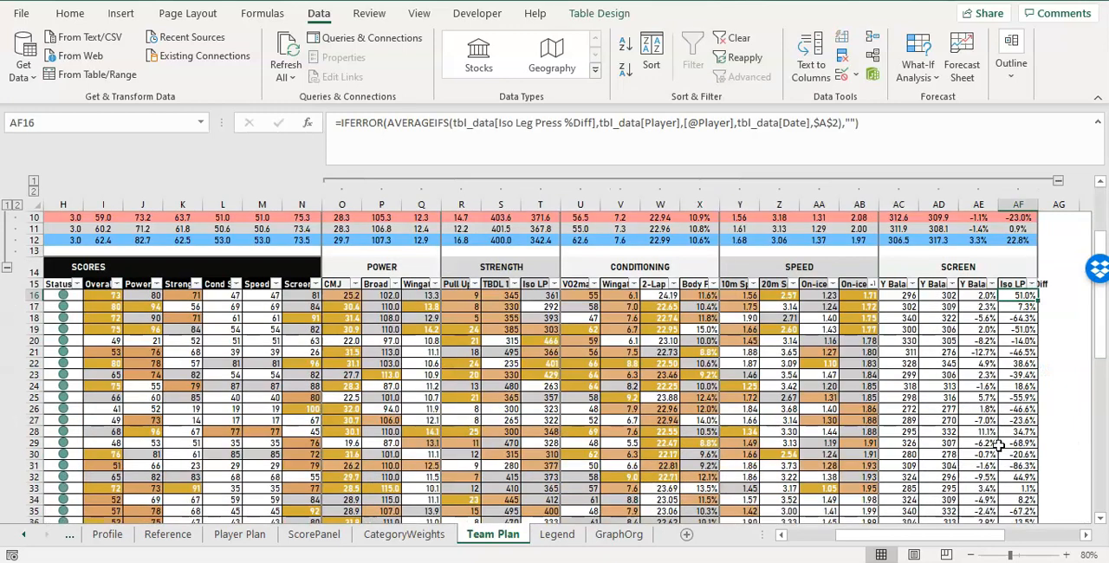
left_click(977, 295)
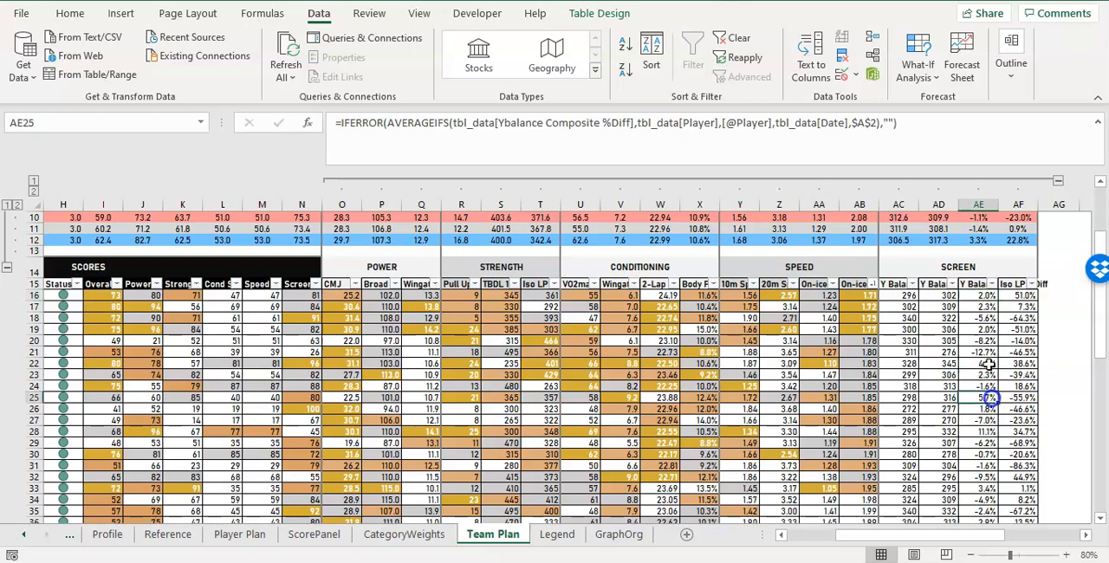
key("Right")
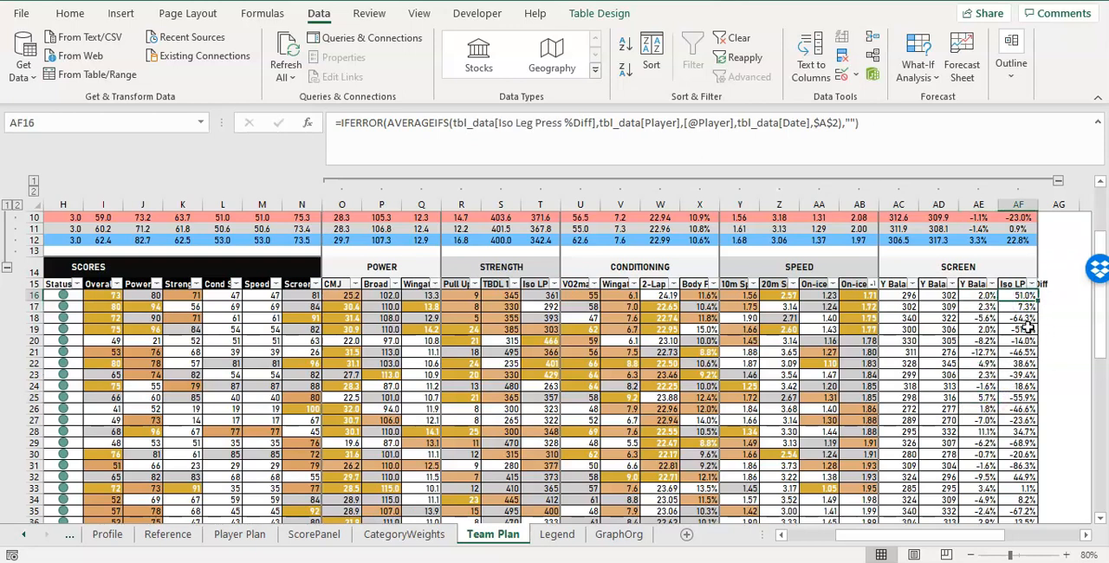
key("Down")
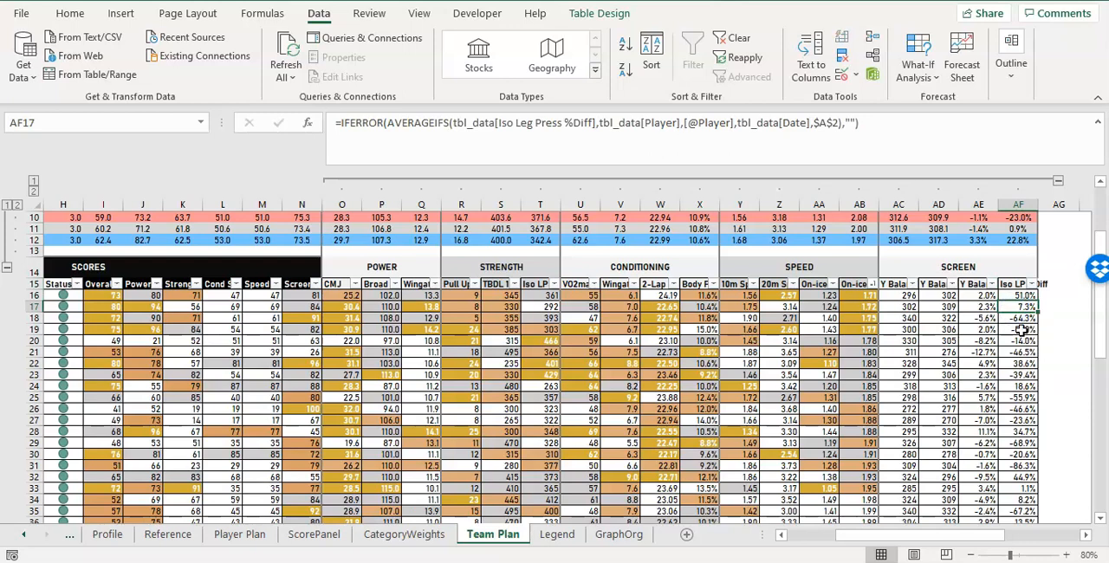
left_click(991, 296)
left_click(1017, 306)
Set up a conditional formatting rule on the Y Balance %Diff cells AE16:AE65 for cell values greater than 0.1.
left_click_drag(981, 295, 985, 490)
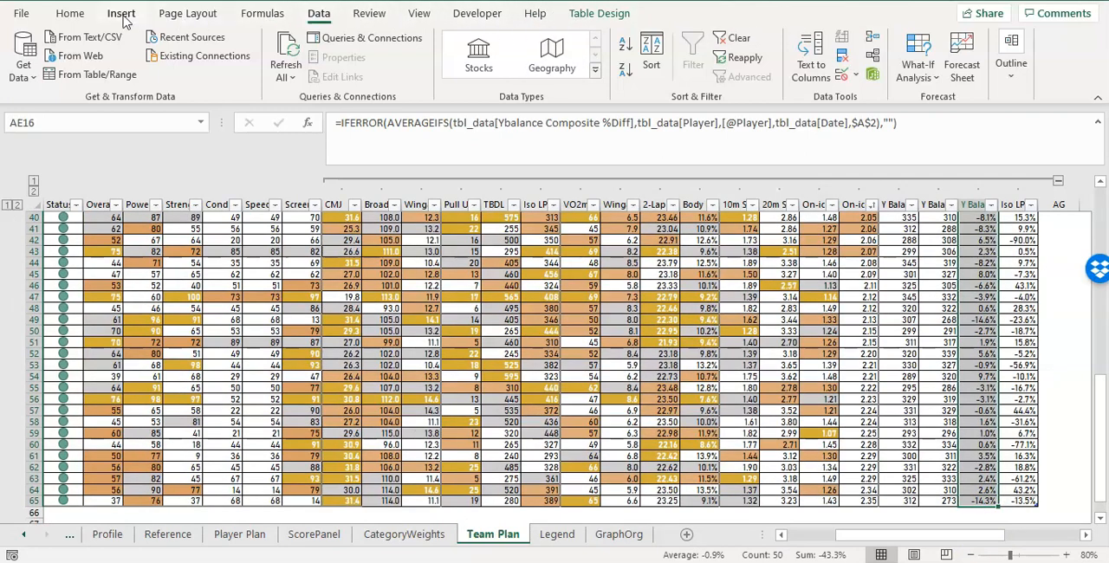
left_click(69, 13)
left_click(647, 79)
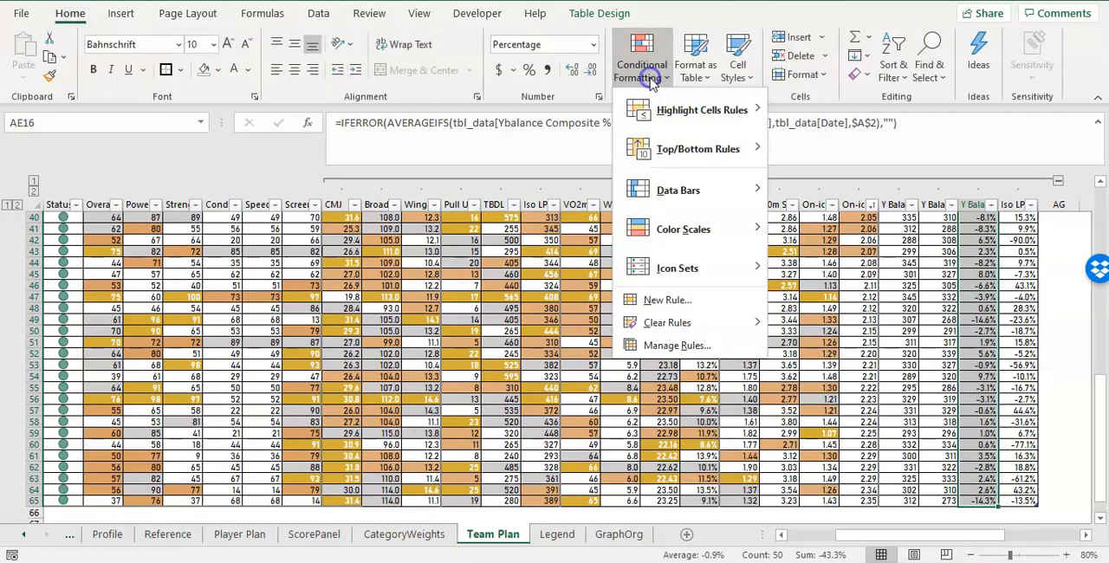
left_click(667, 300)
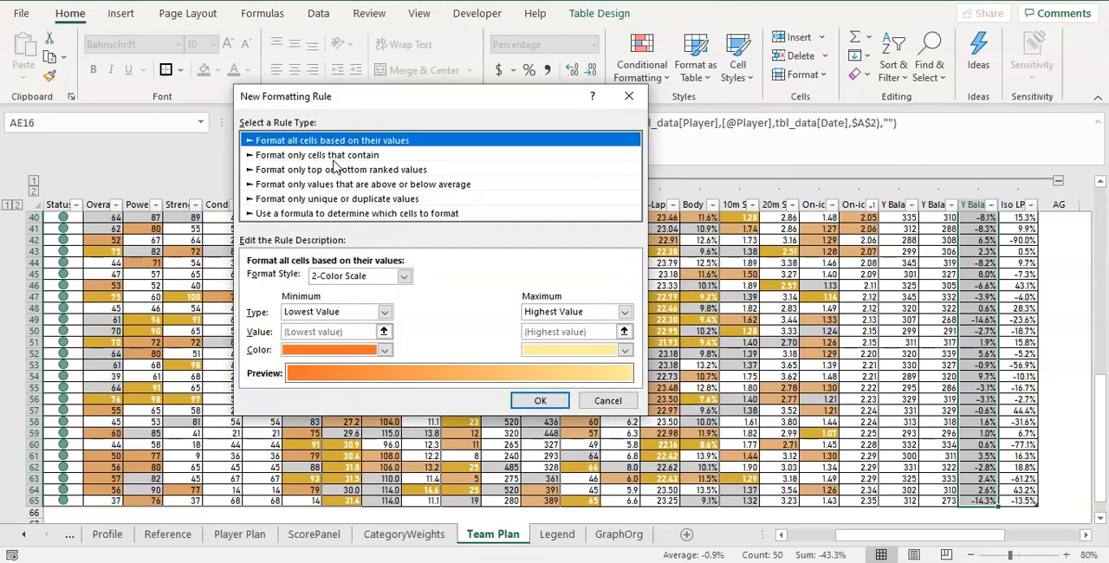
left_click(334, 156)
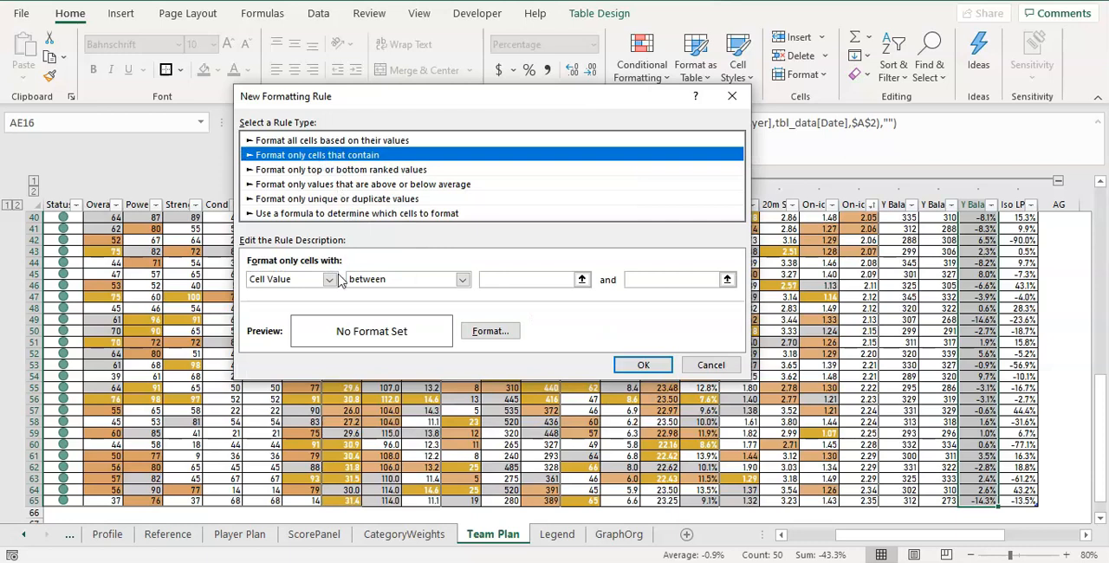
left_click(462, 279)
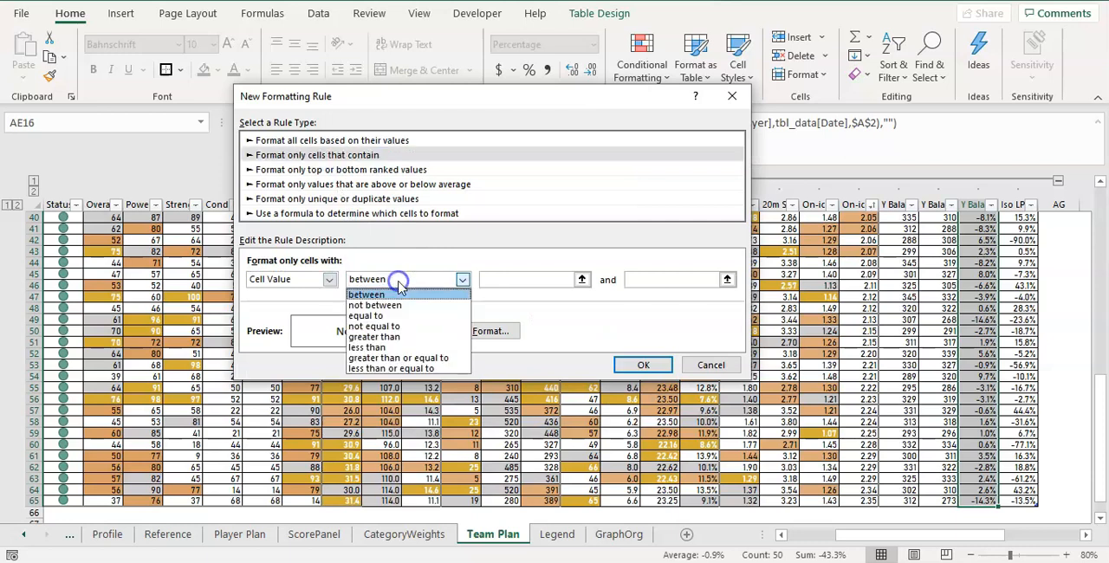
left_click(407, 337)
left_click(514, 278)
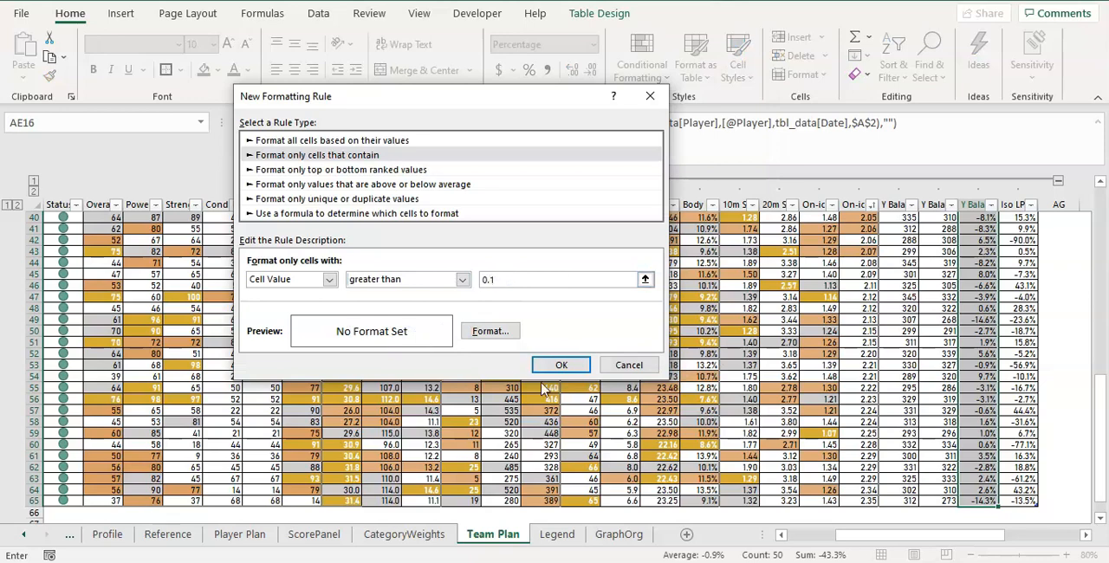
Give the greater-than rule a dark red fill with white font and apply it to the Y Balance %Diff column.
left_click(492, 331)
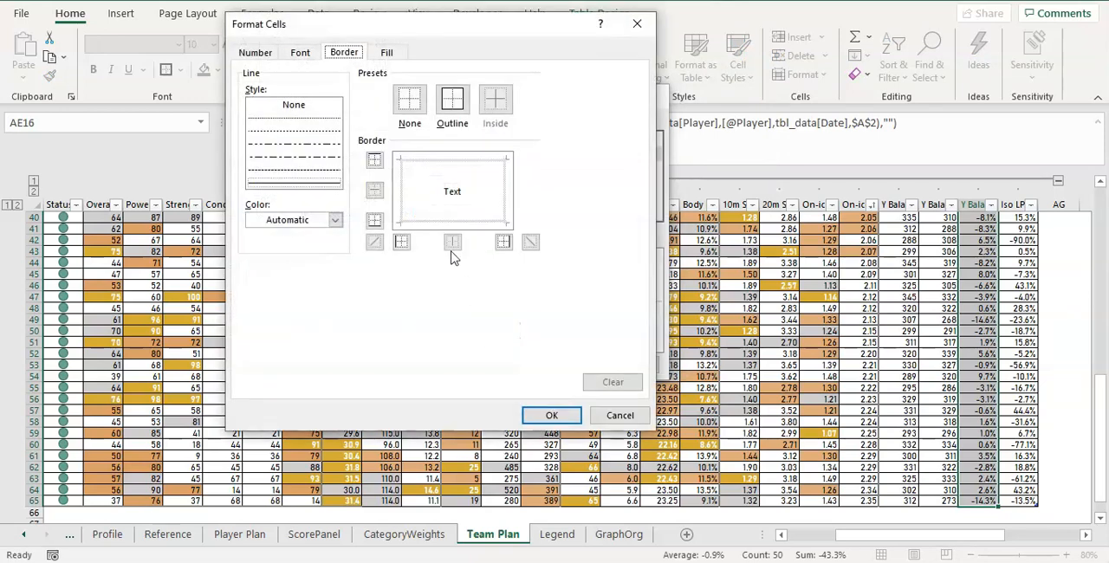
left_click(260, 53)
left_click(299, 52)
left_click(391, 49)
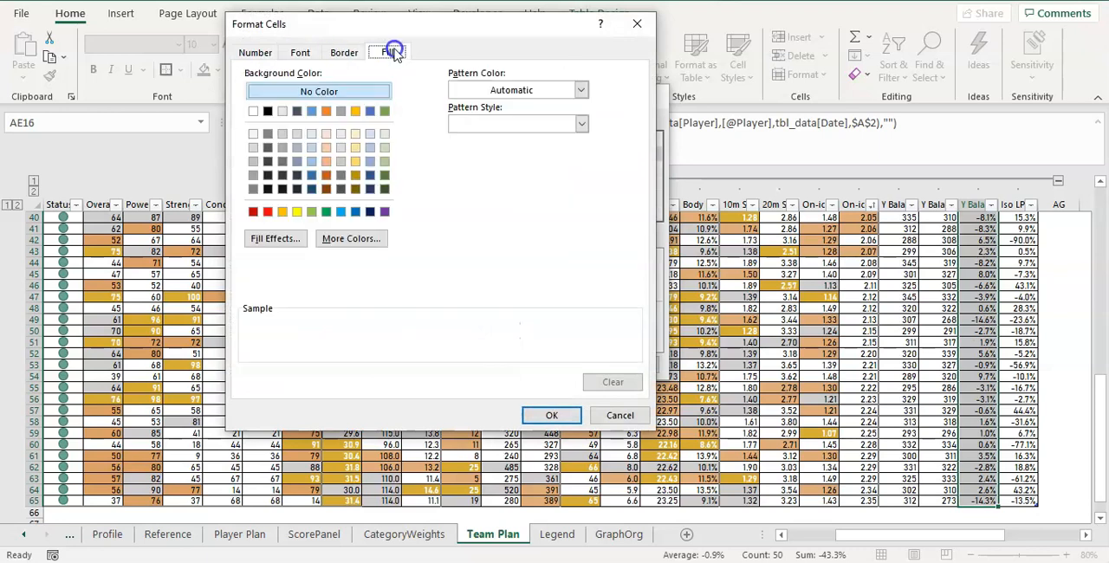
left_click(253, 212)
left_click(300, 52)
left_click(520, 188)
left_click(471, 250)
left_click(557, 416)
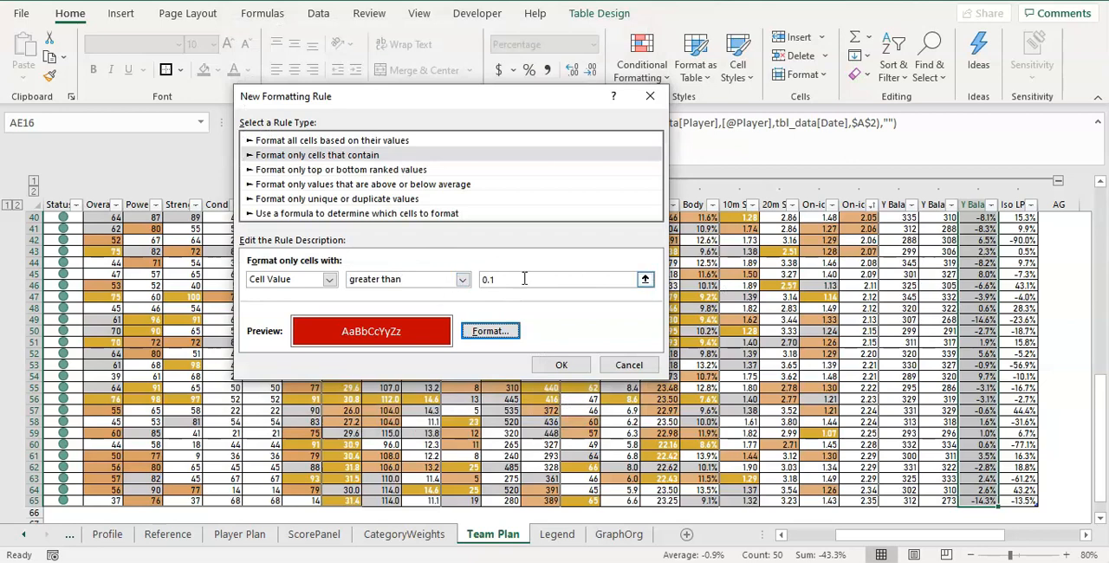
left_click(580, 372)
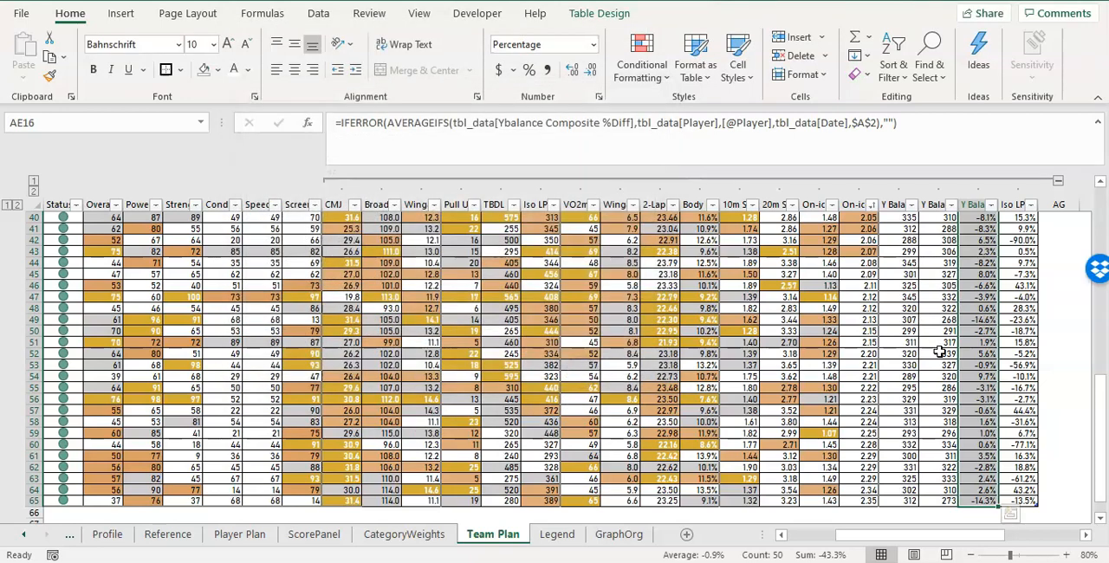
Set up a second conditional formatting rule on the same Y Balance %Diff cells for cell values less than -0.1.
scroll(986, 347, "up", 5)
scroll(986, 347, "up", 5)
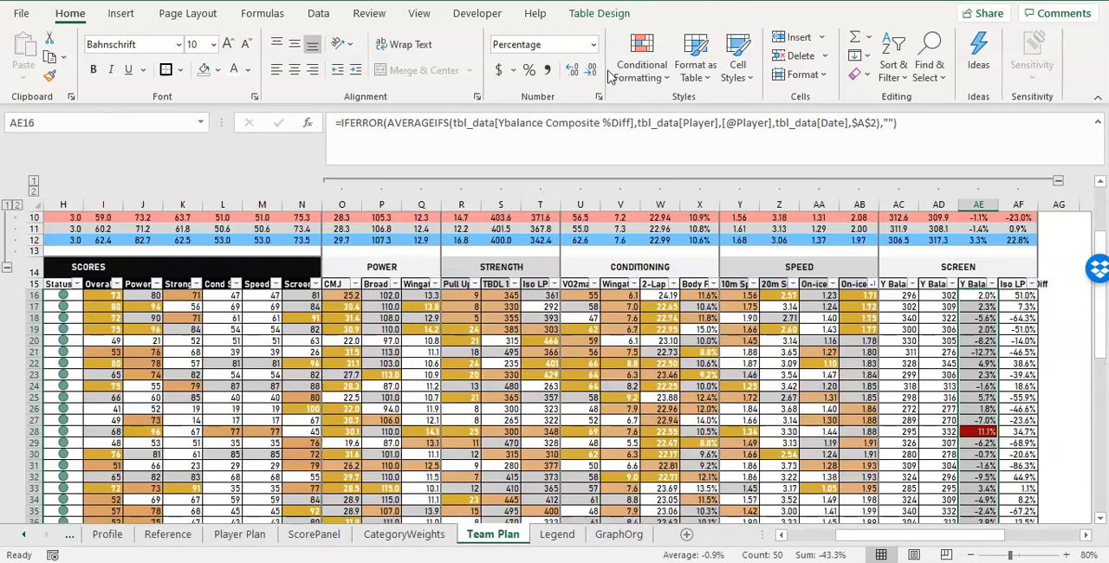
left_click(642, 69)
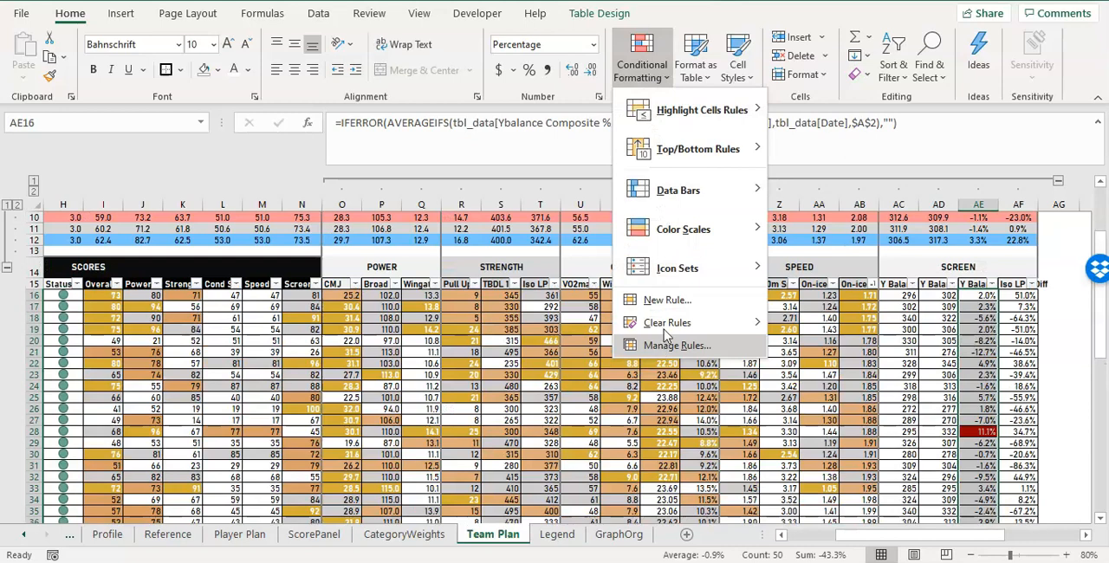
left_click(662, 302)
left_click(368, 138)
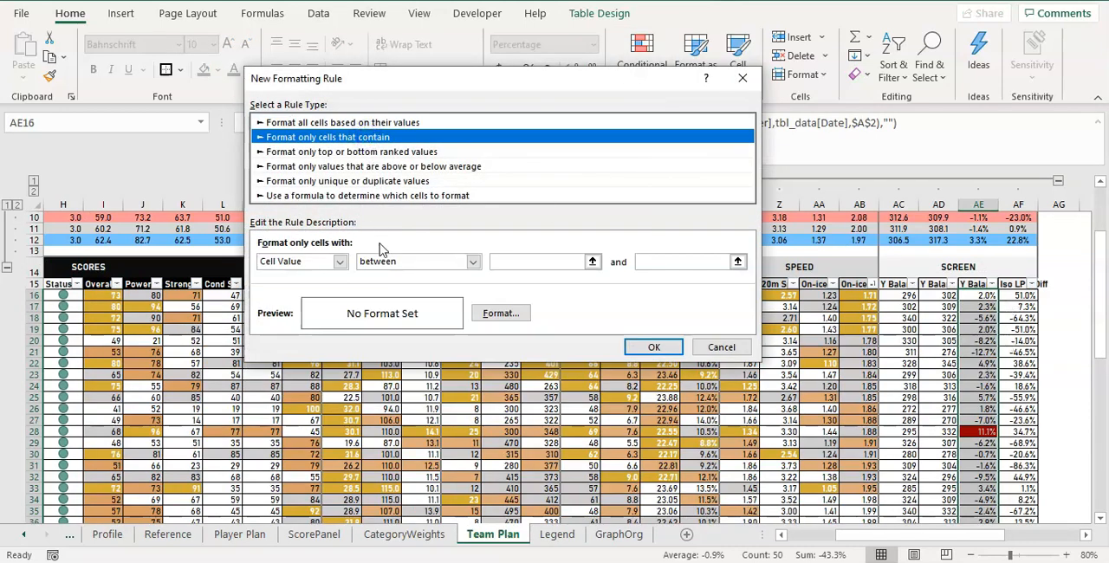
left_click(411, 261)
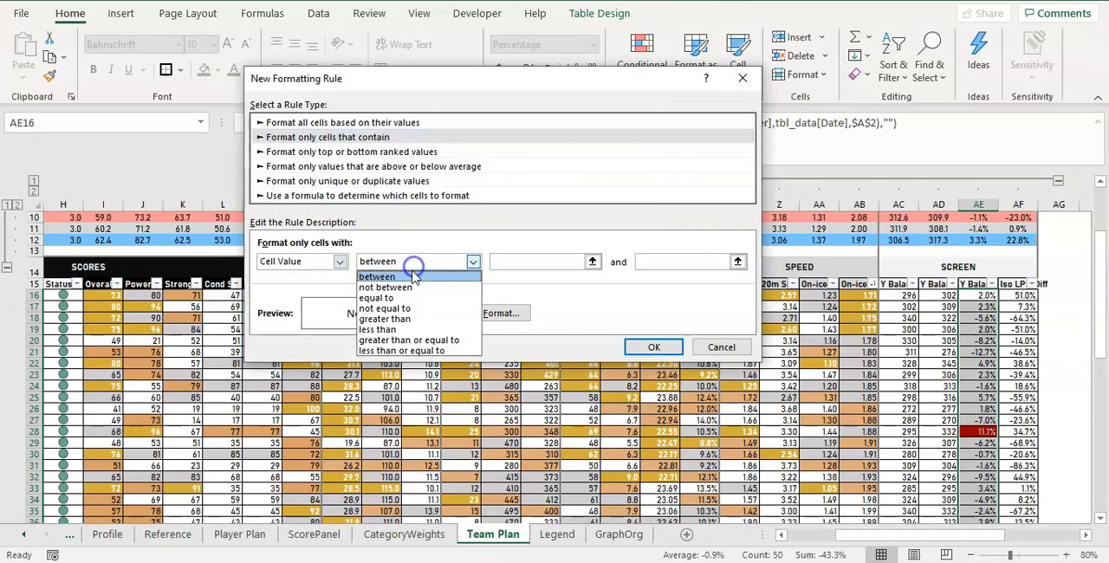
left_click(401, 332)
left_click(523, 261)
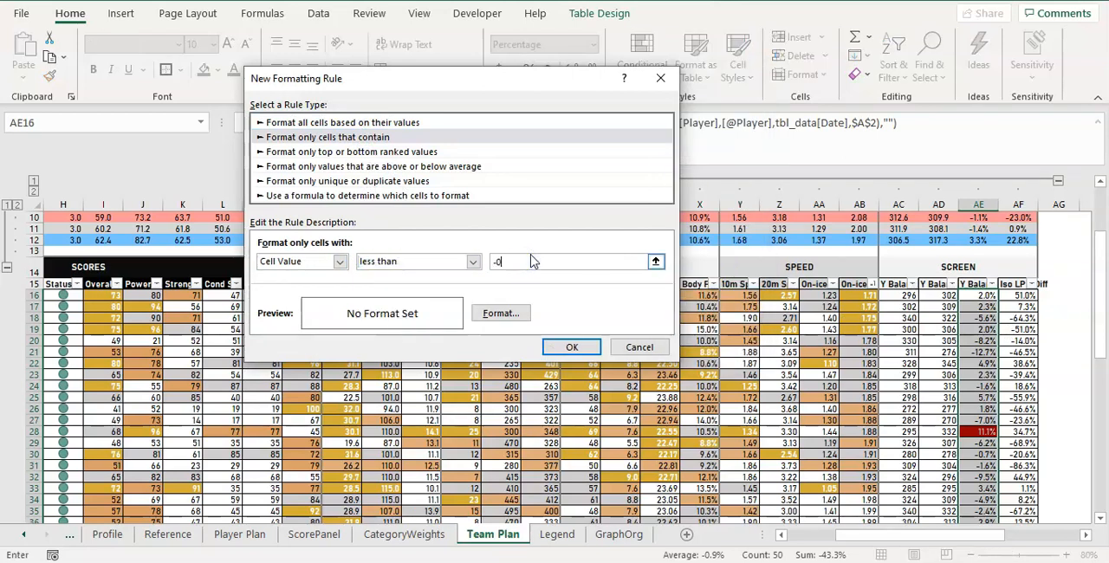
Give the less-than rule a dark red fill with white font and apply it to the Y Balance %Diff cells.
left_click(505, 313)
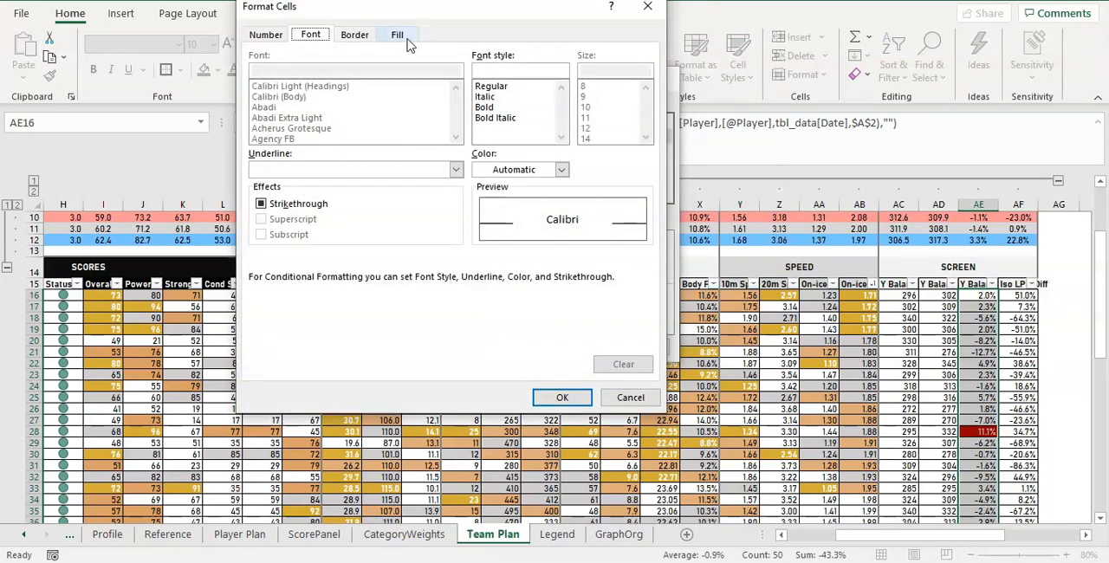
left_click(406, 39)
left_click(264, 194)
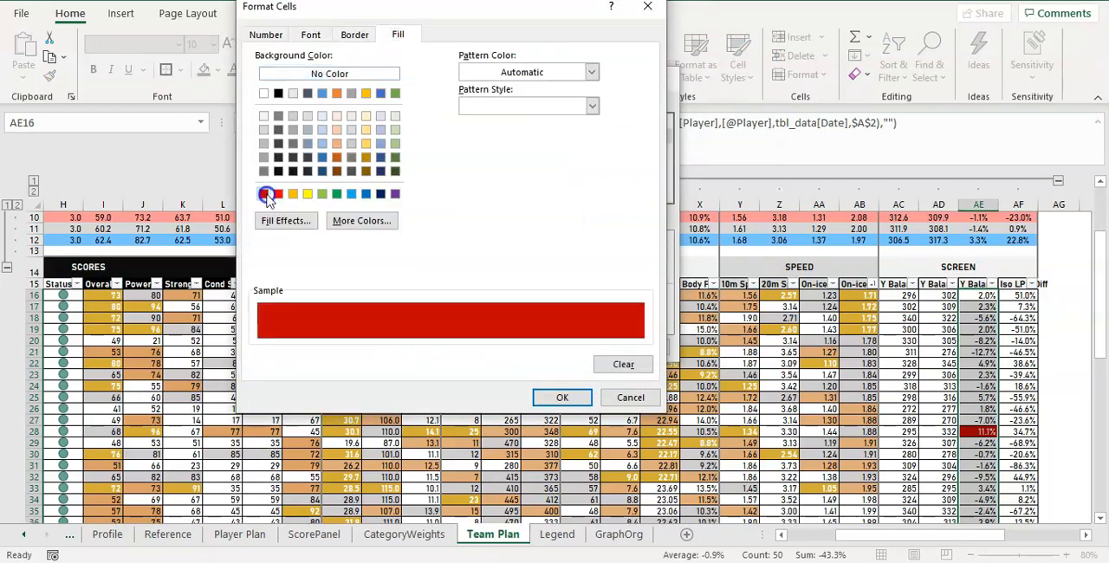
left_click(305, 34)
left_click(514, 169)
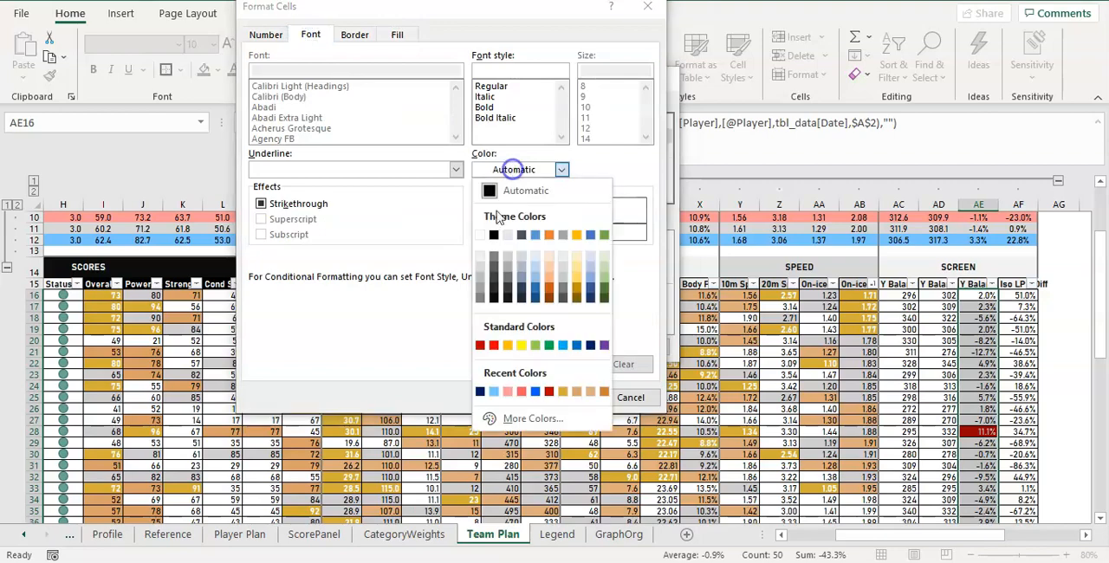
left_click(479, 235)
left_click(565, 396)
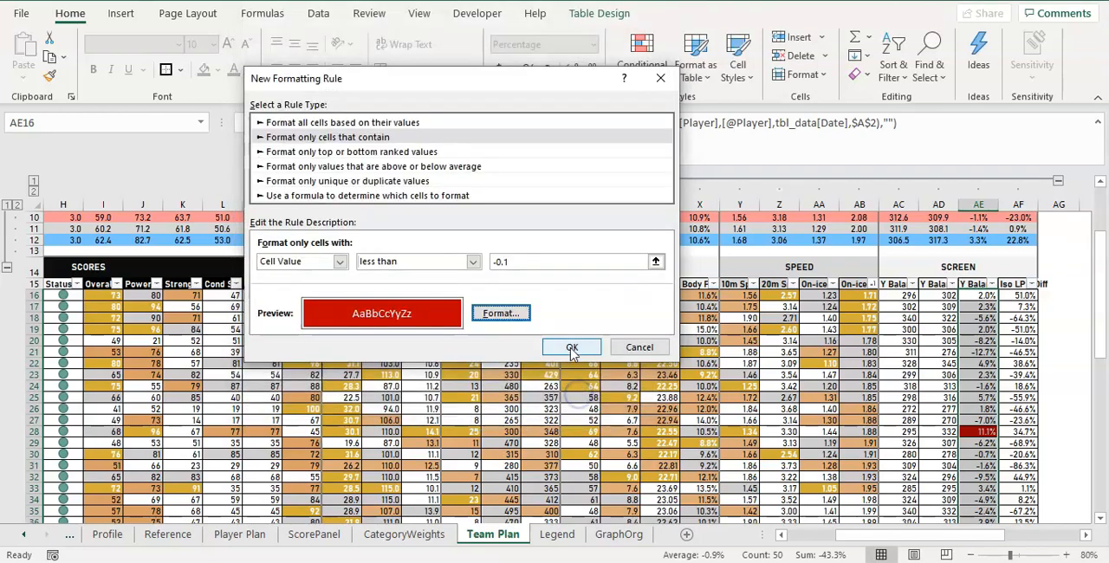
left_click(572, 348)
Check the Y Balance %Diff highlighting down the table, and examine the Iso Leg Press %Diff column starting at AF16.
scroll(987, 364, "down", 4)
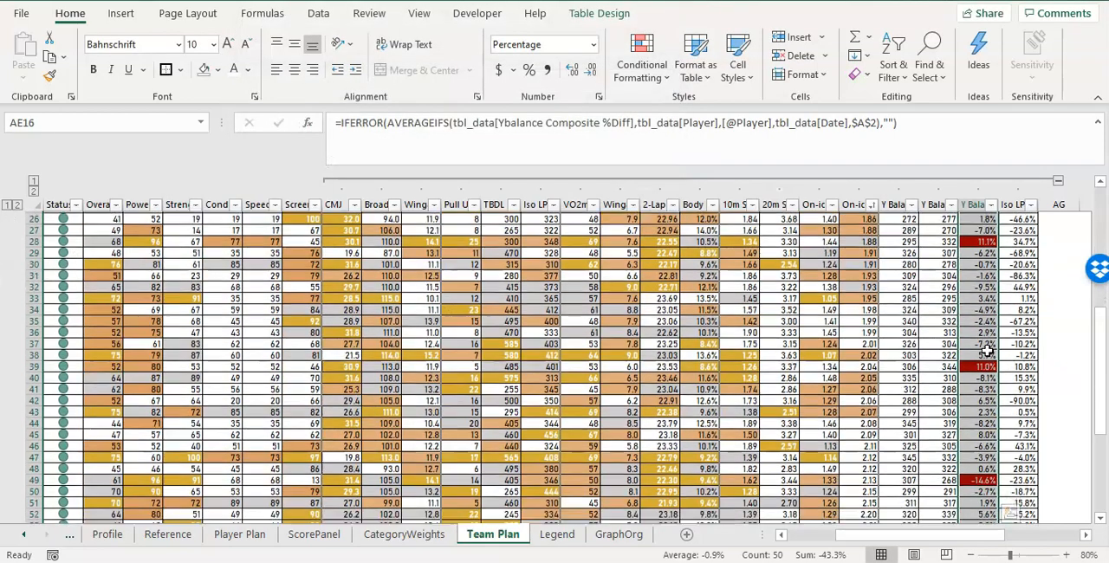
scroll(988, 351, "down", 6)
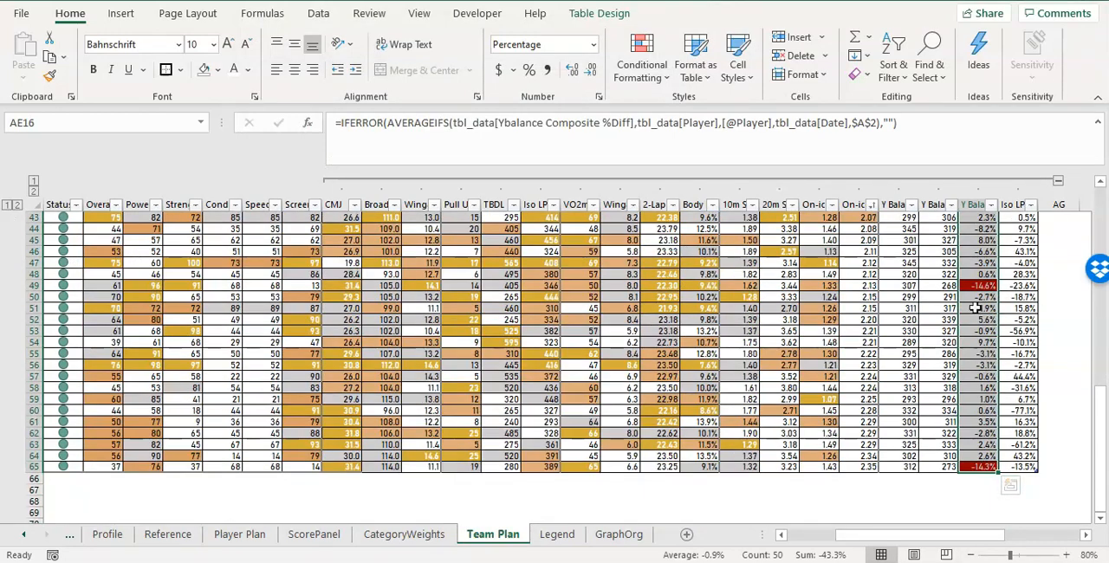
scroll(978, 326, "up", 12)
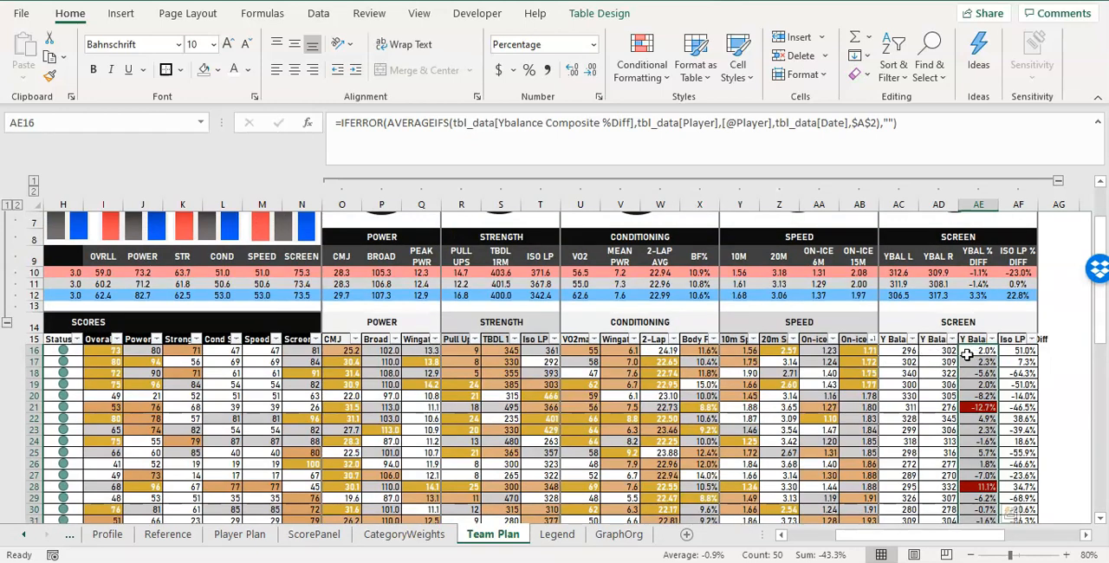
left_click(1022, 351)
scroll(1029, 413, "down", 4)
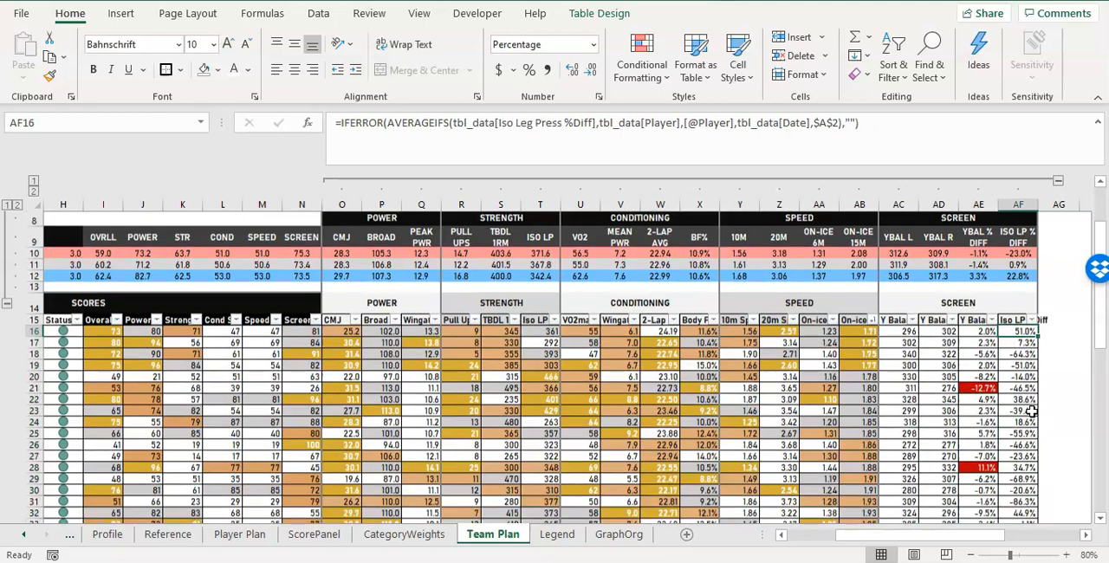
scroll(1029, 407, "up", 5)
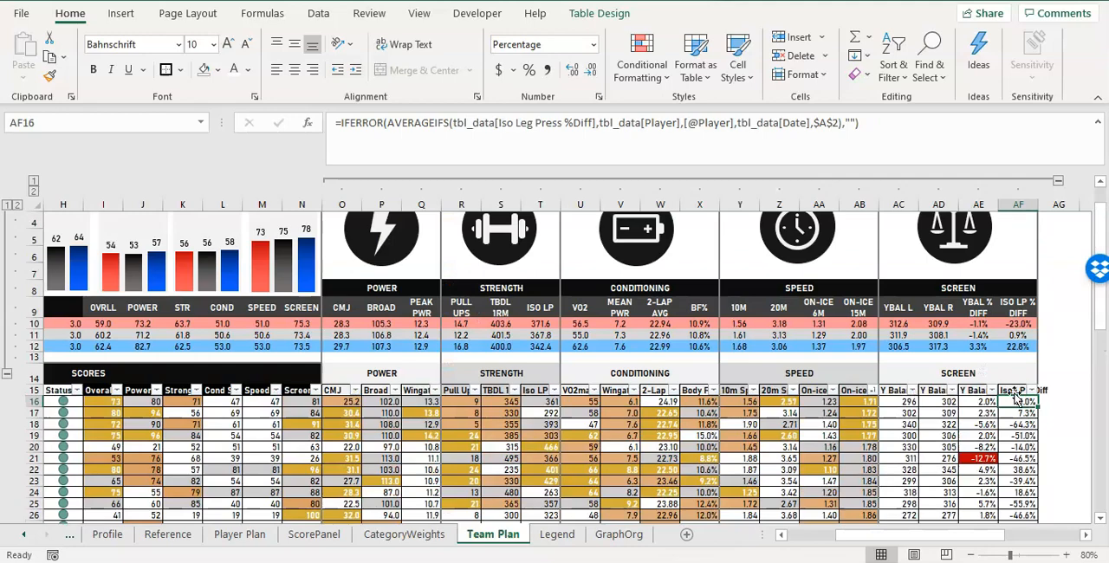
Set up a conditional formatting rule on the Iso LP %Diff cells from AF16 to AF65 for cell values greater than 0.5.
left_click_drag(1015, 401, 1028, 496)
key("alt+h")
key("l")
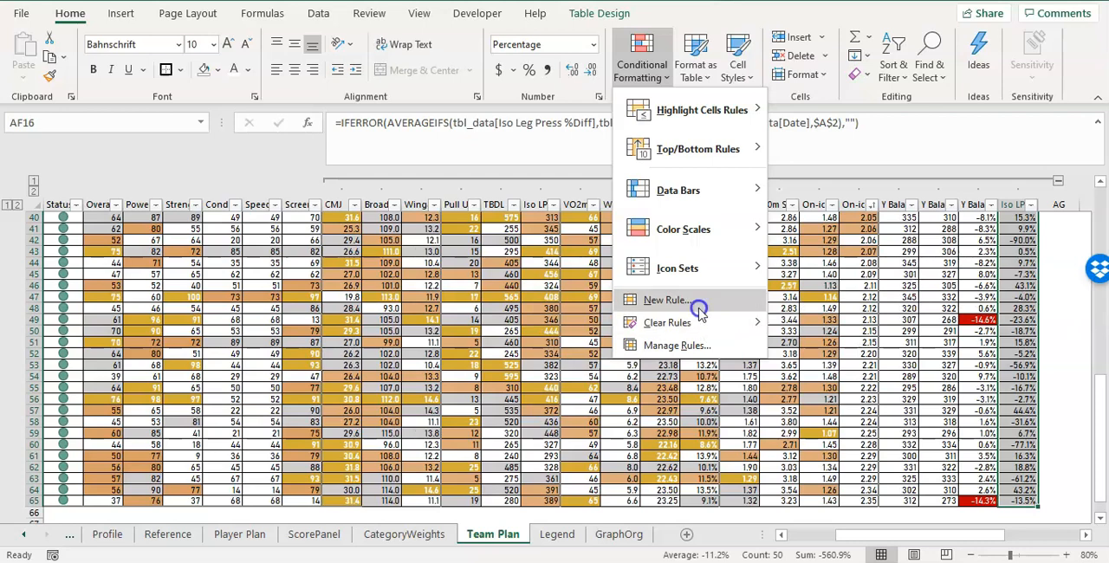
left_click(381, 119)
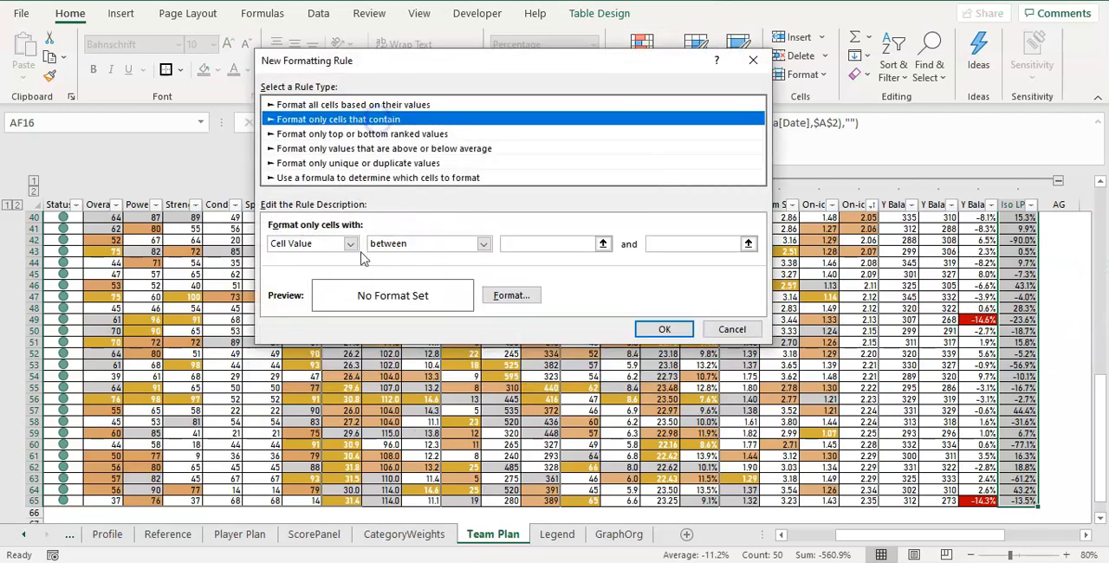
left_click(417, 246)
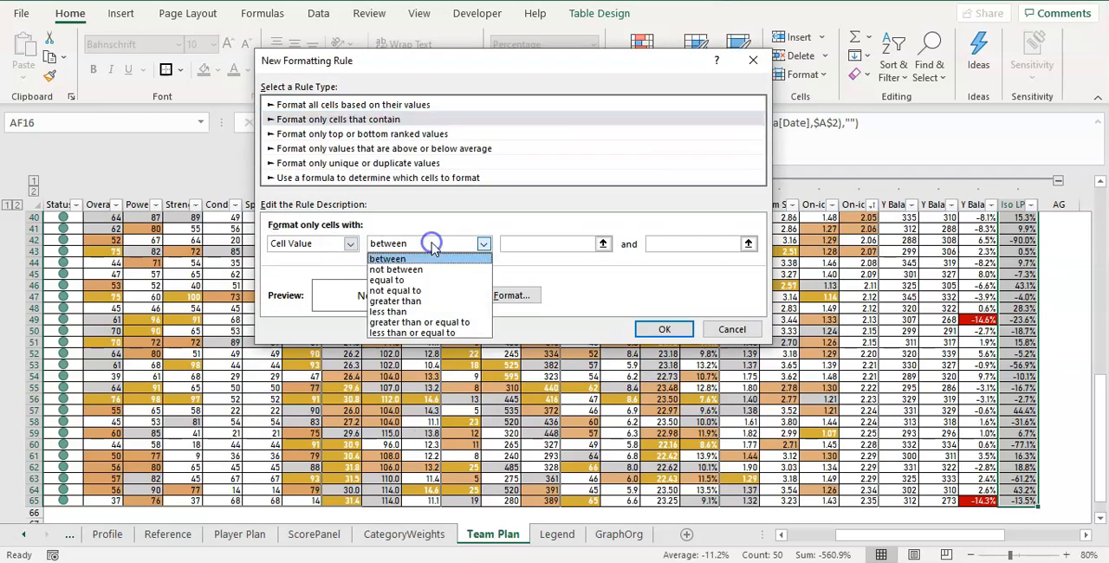
left_click(425, 301)
left_click(567, 242)
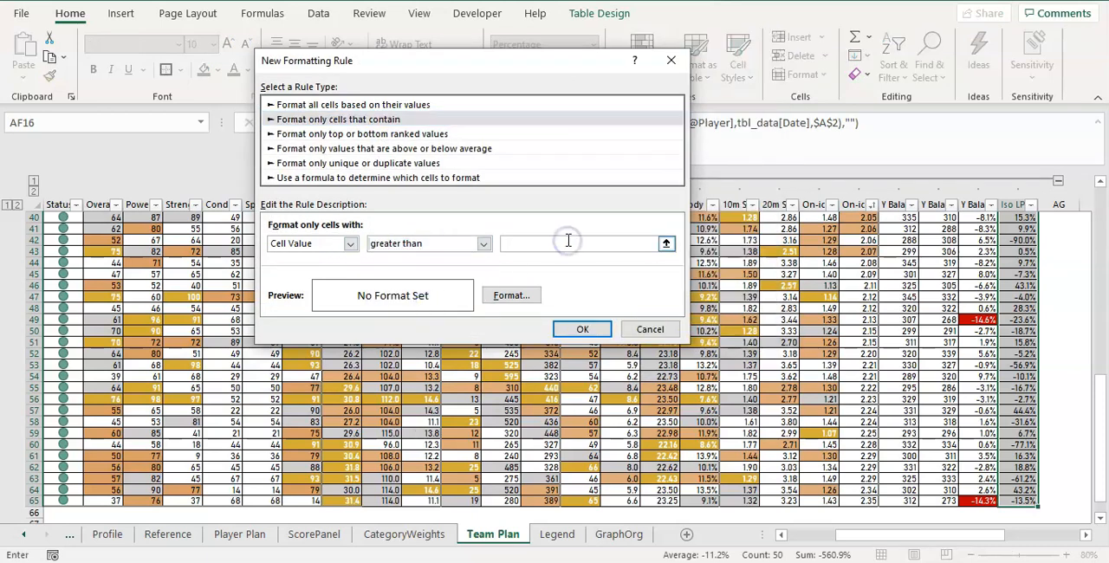
Give the greater-than rule a white font with dark red fill and apply it to the Iso LP %Diff column.
left_click(509, 295)
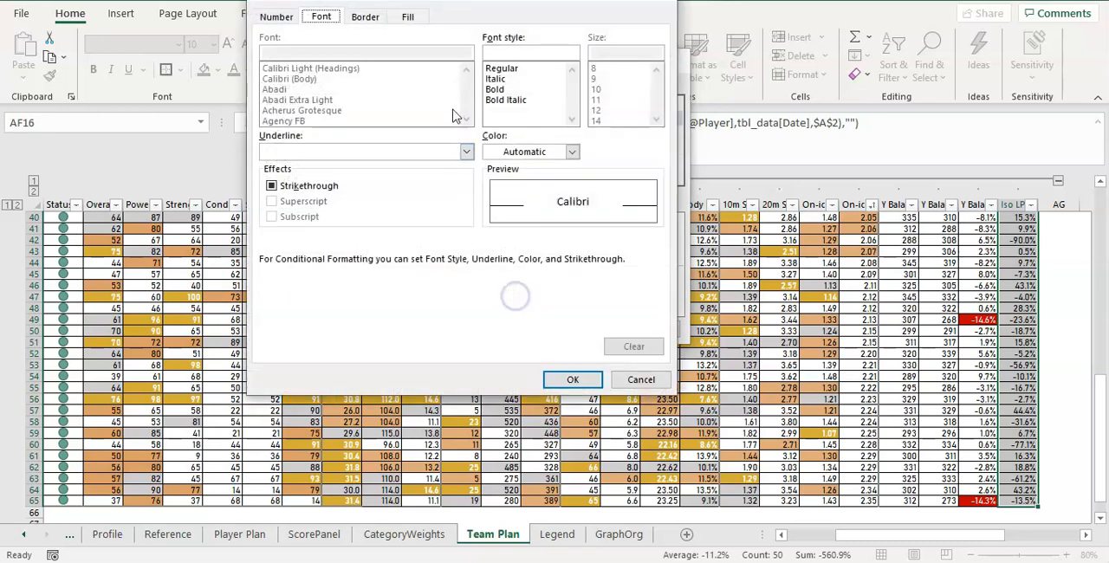
left_click(541, 151)
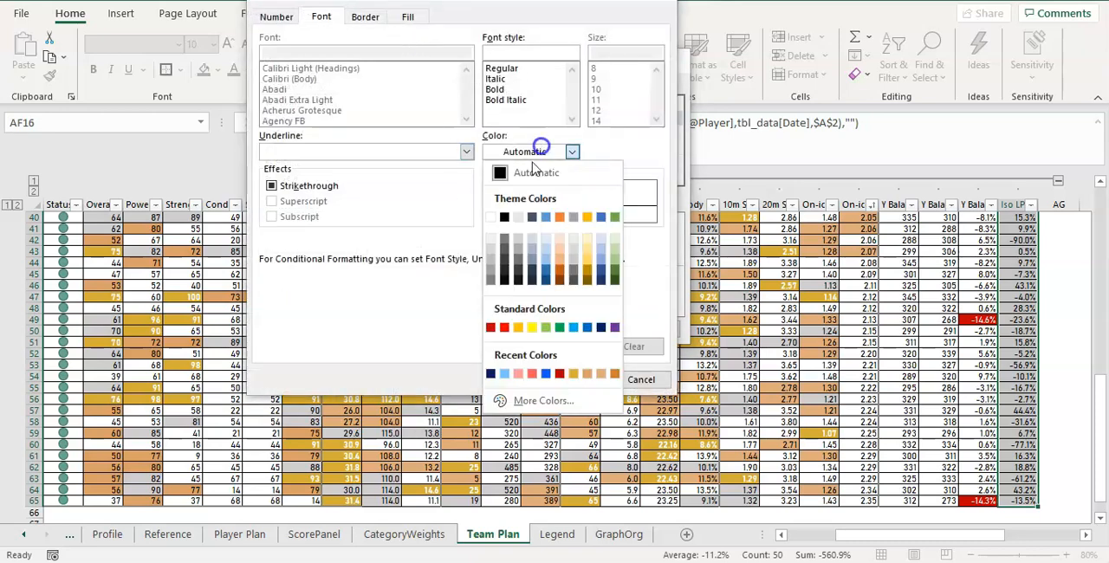
left_click(493, 219)
left_click(408, 17)
left_click(274, 176)
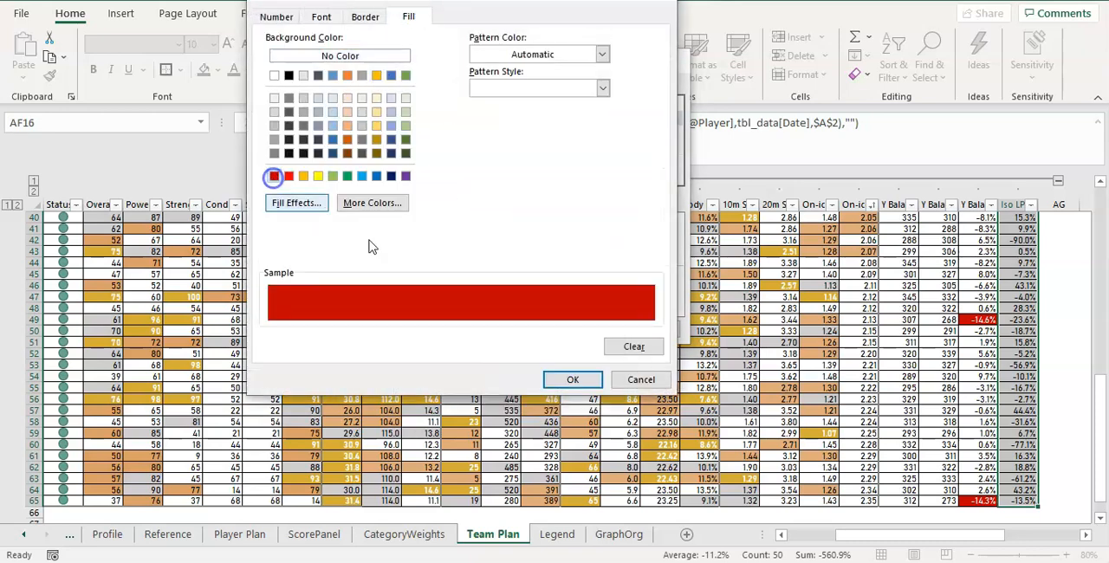
left_click(570, 381)
left_click(580, 329)
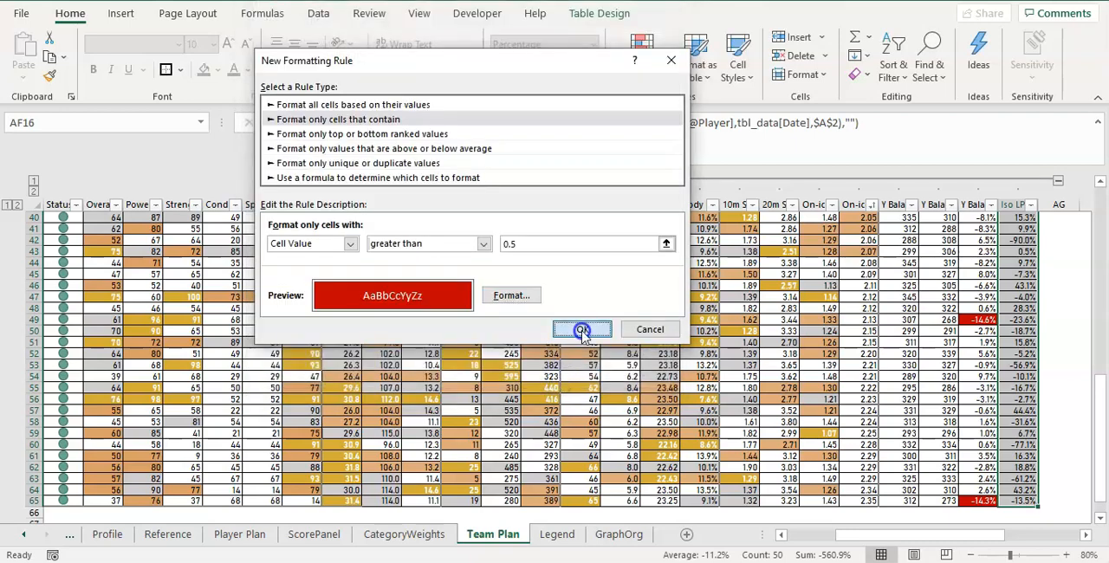
Set up a second conditional formatting rule on the same Iso LP %Diff cells for cell values less than -0.5.
left_click(641, 61)
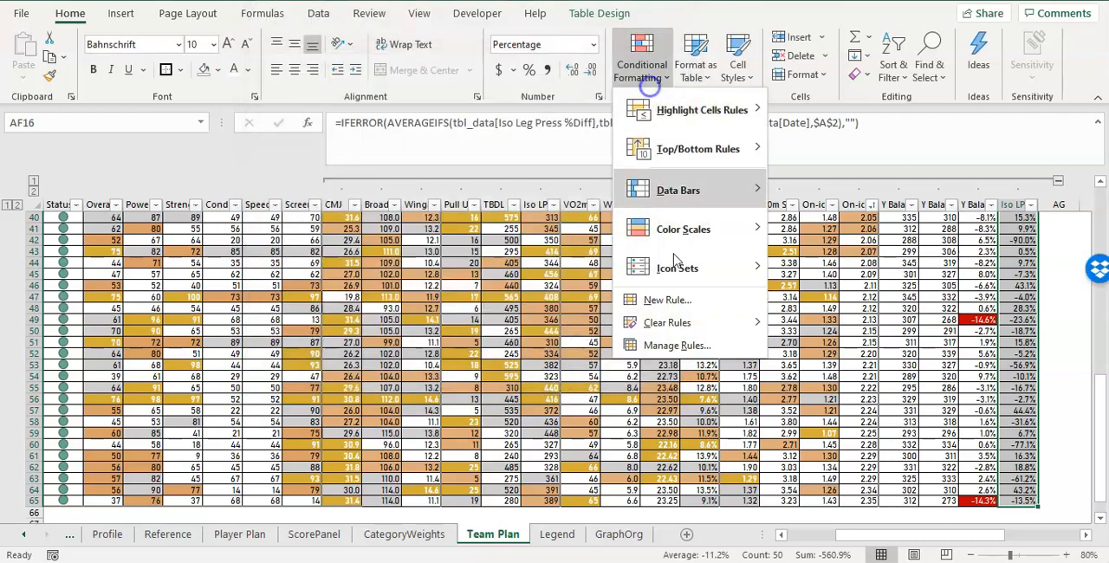
left_click(678, 301)
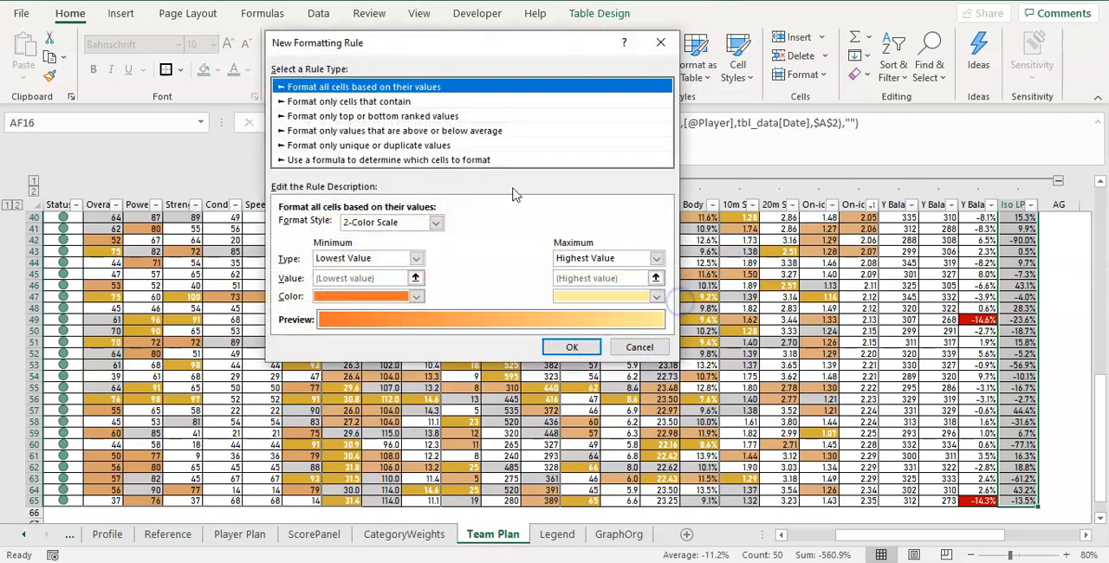
left_click(404, 102)
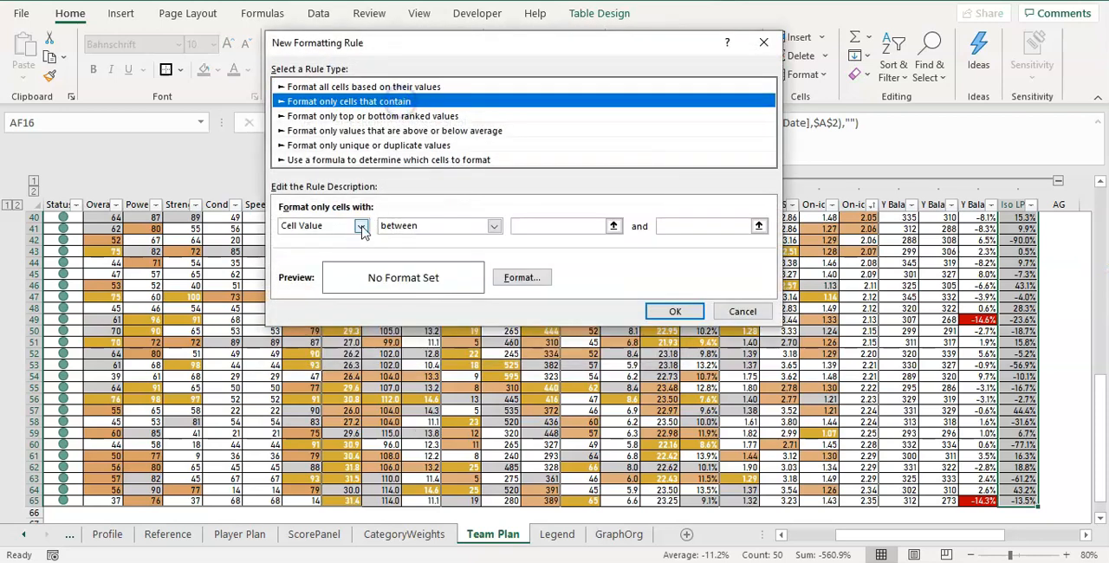
left_click(433, 226)
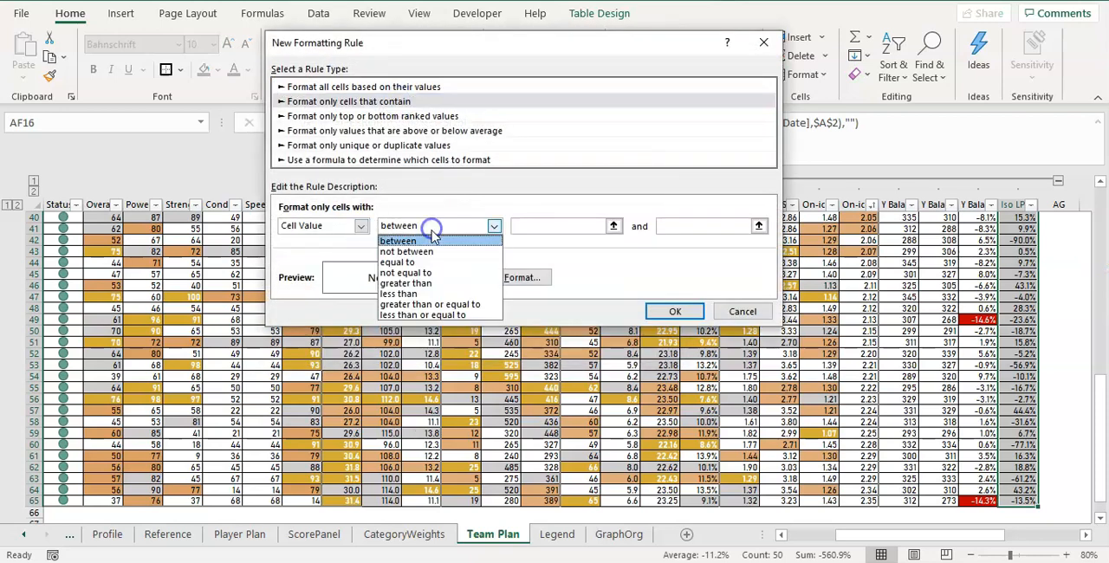
left_click(424, 293)
left_click(557, 224)
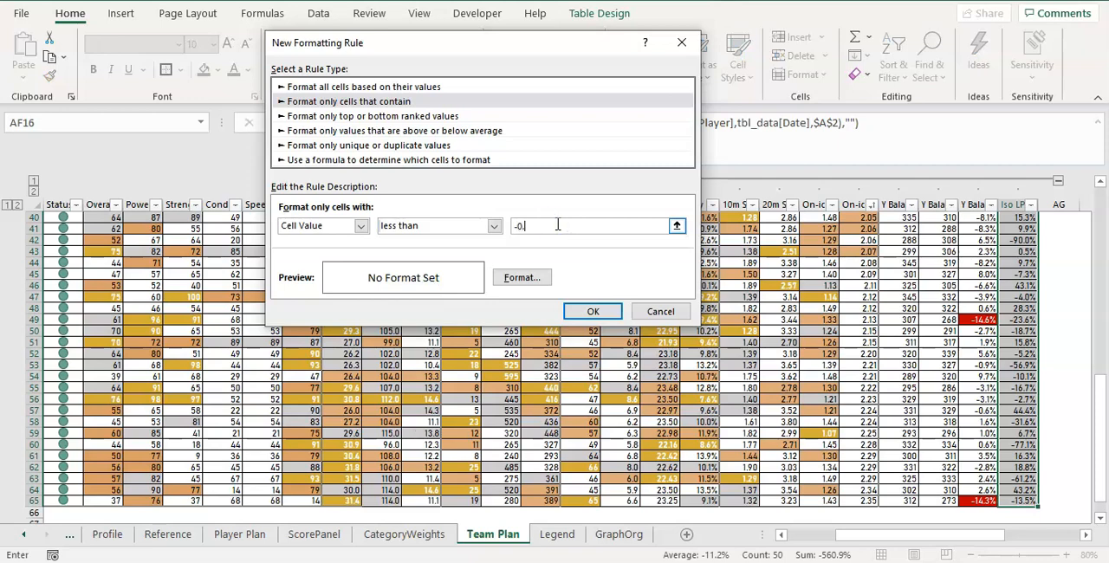
Give the less-than rule a dark red fill with white font and apply it to the Iso LP %Diff cells.
left_click(522, 277)
left_click(284, 174)
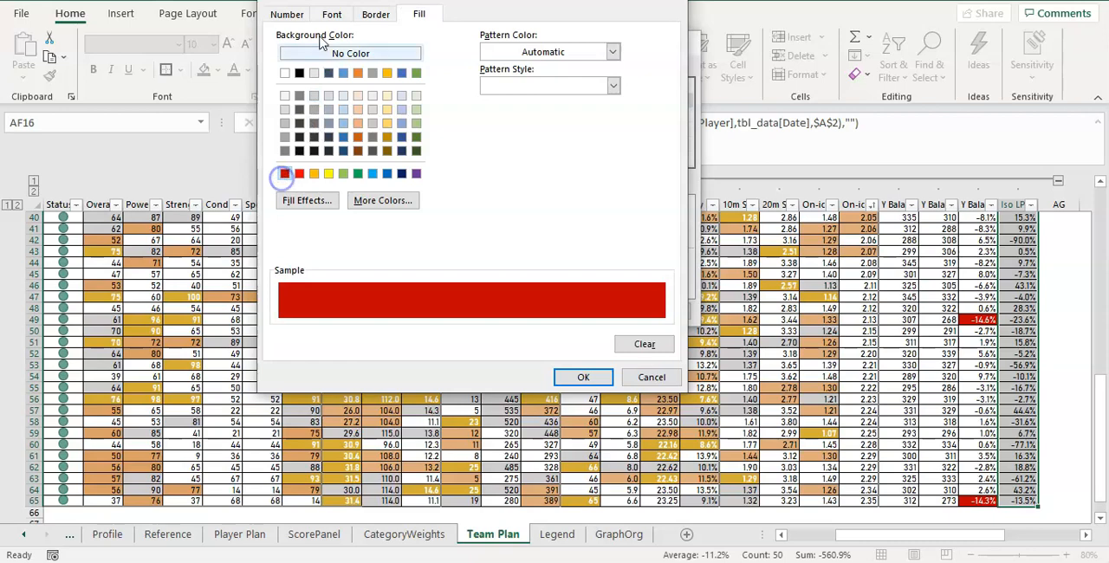
left_click(332, 14)
left_click(524, 149)
left_click(501, 214)
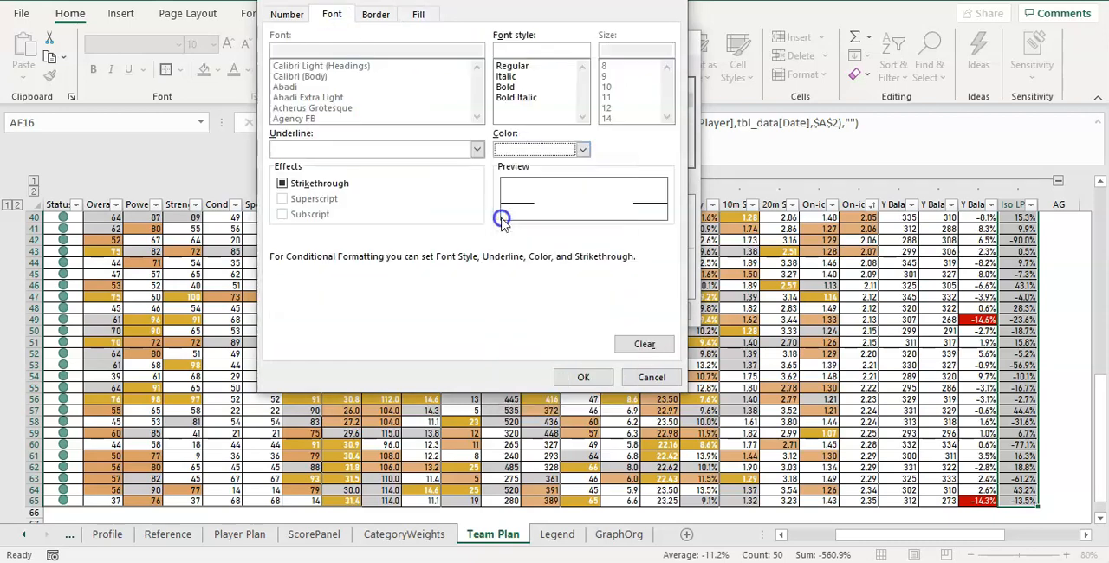
left_click(581, 376)
left_click(595, 311)
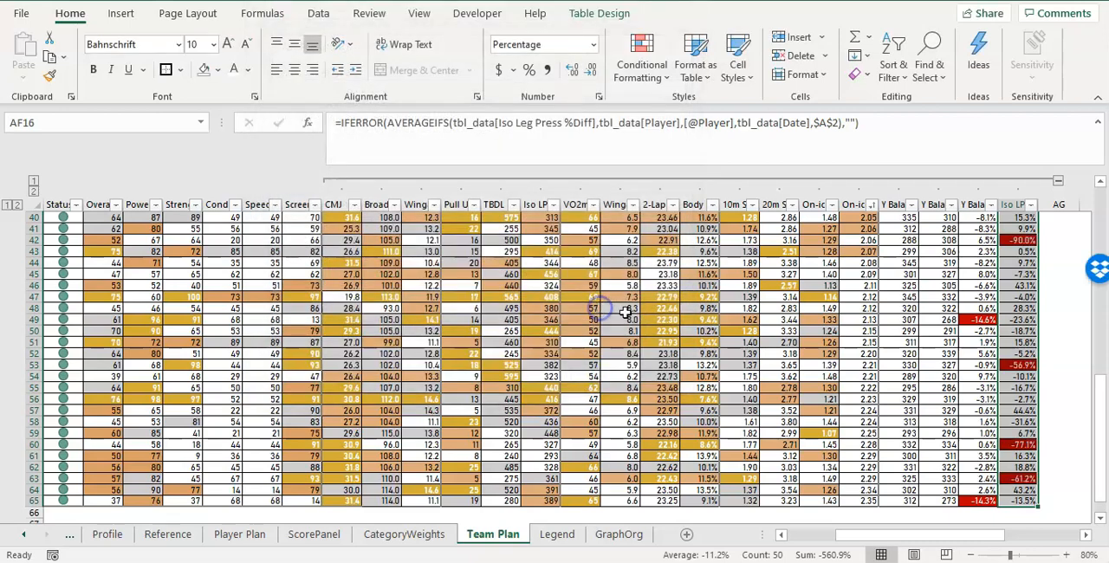
scroll(1018, 359, "up", 10)
scroll(1018, 360, "up", 3)
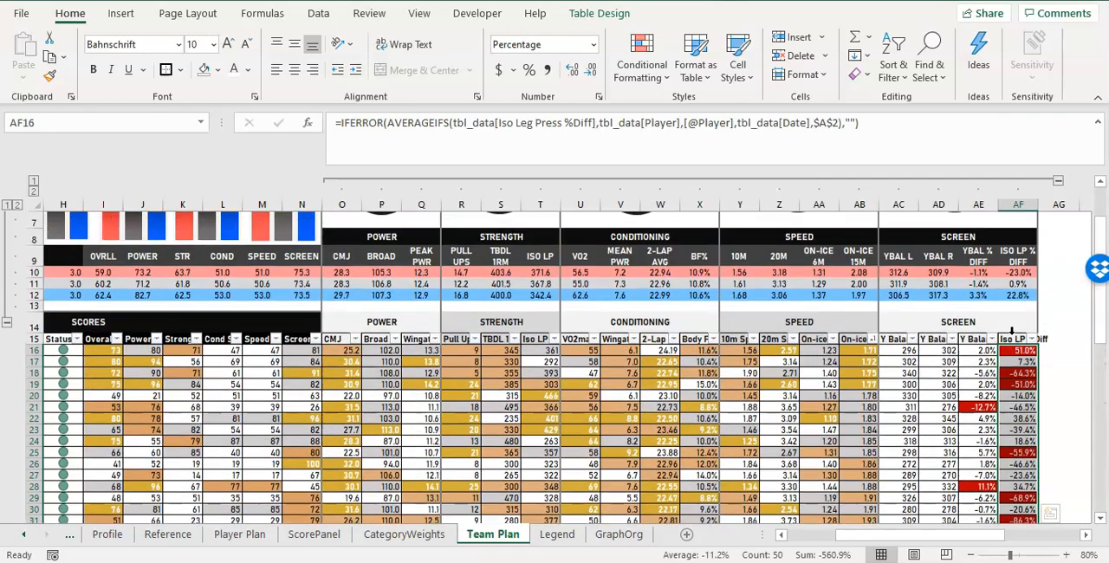
Set the height of table header row 15 to 20 and turn on text wrapping for the row.
left_click(1007, 340)
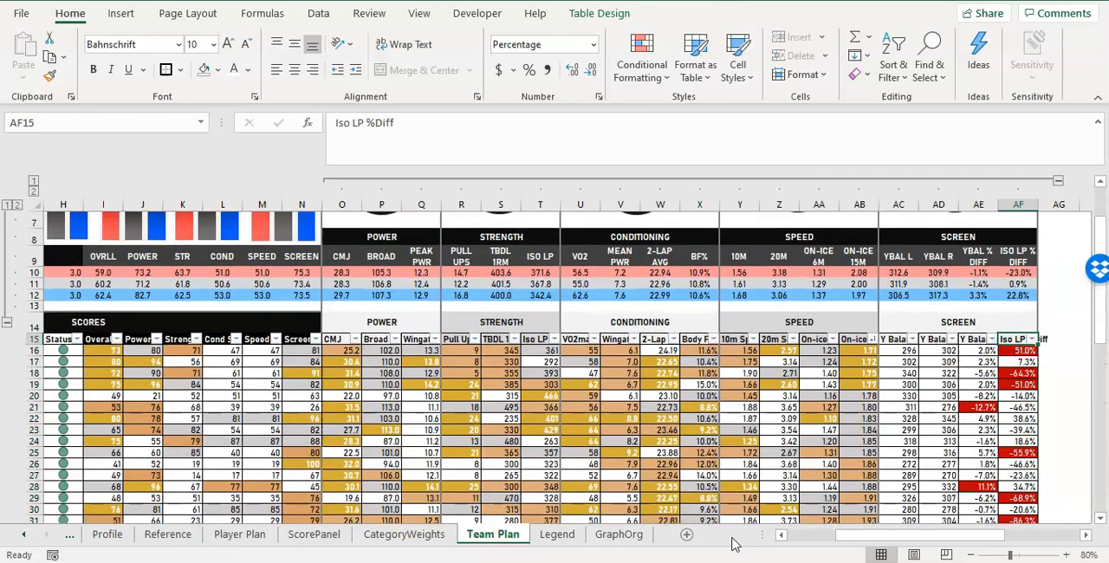
left_click_drag(871, 536, 719, 538)
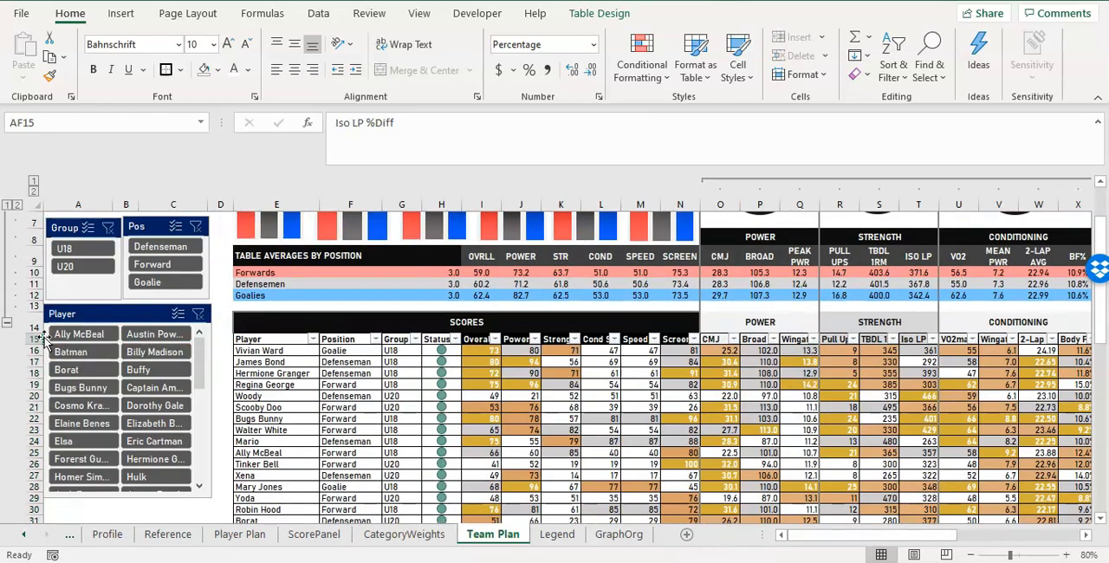
left_click_drag(35, 333, 35, 329)
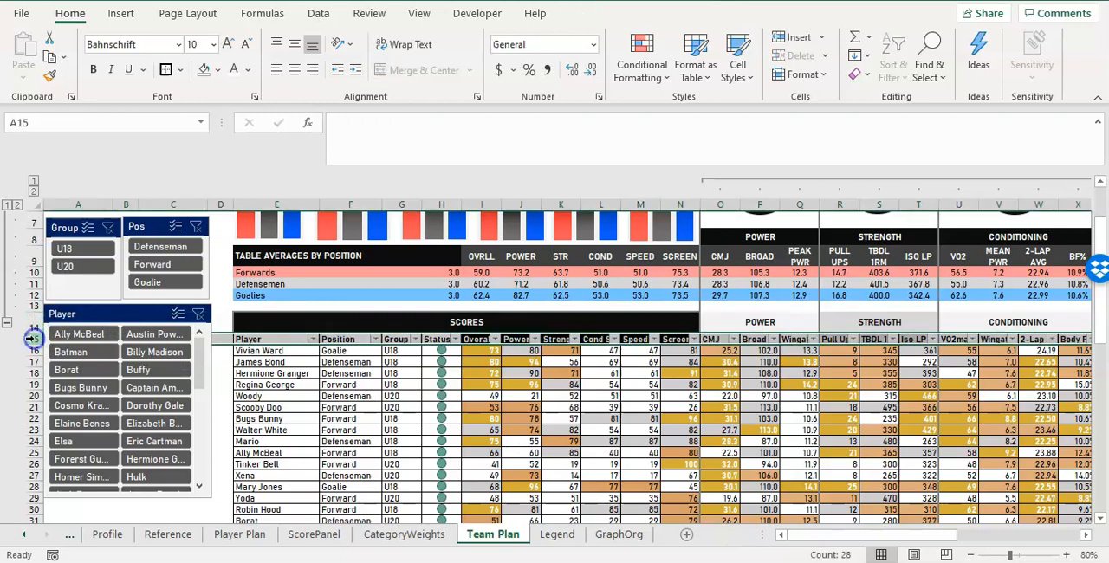
right_click(42, 338)
left_click(95, 279)
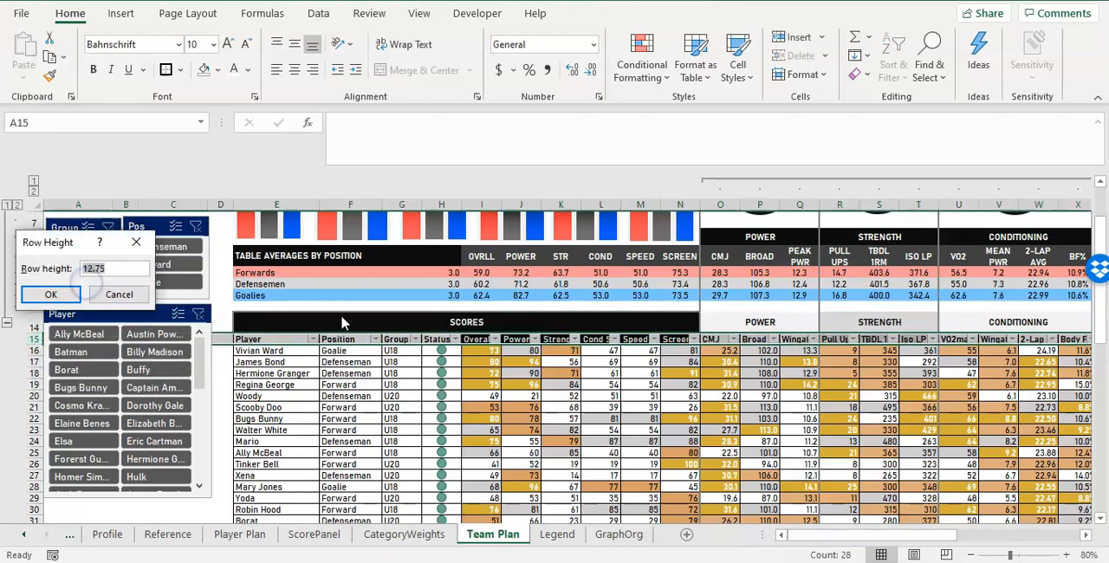
type("20")
key("Return")
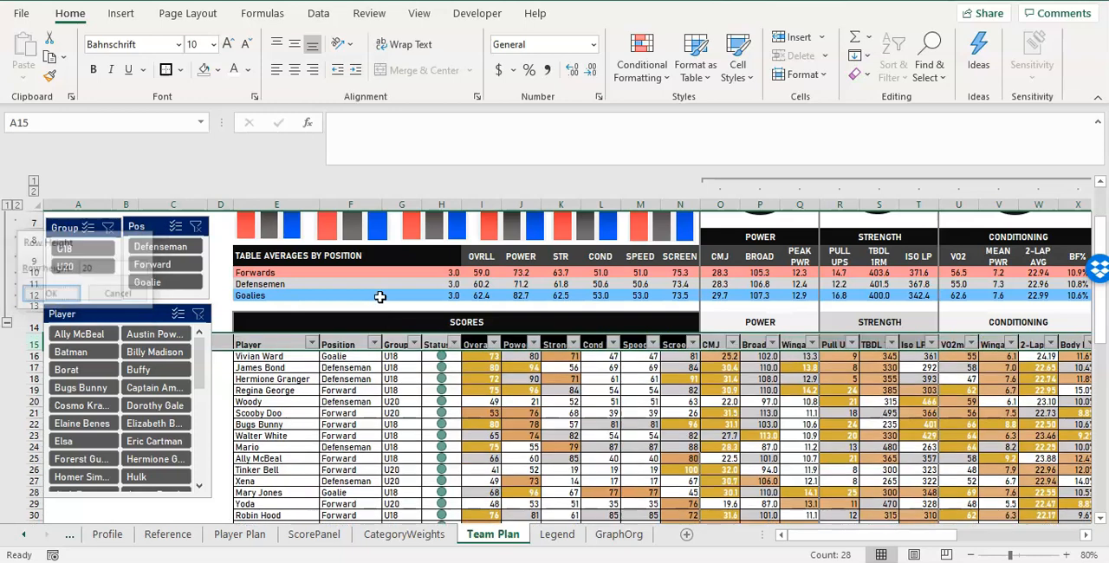
left_click(396, 47)
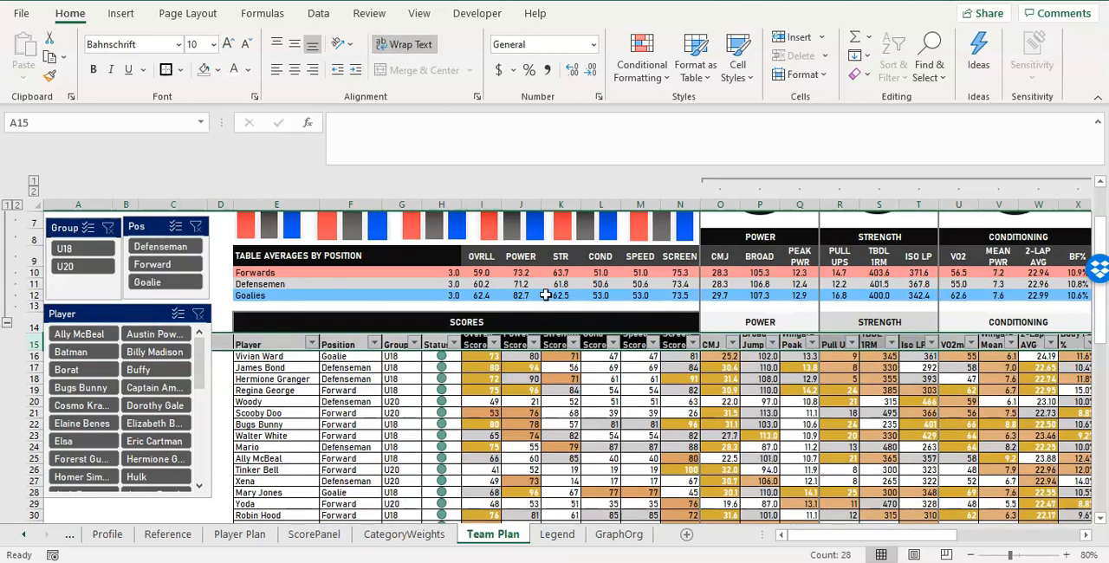
Set the height of header row 15 to 25.
right_click(32, 344)
left_click(97, 284)
type("2")
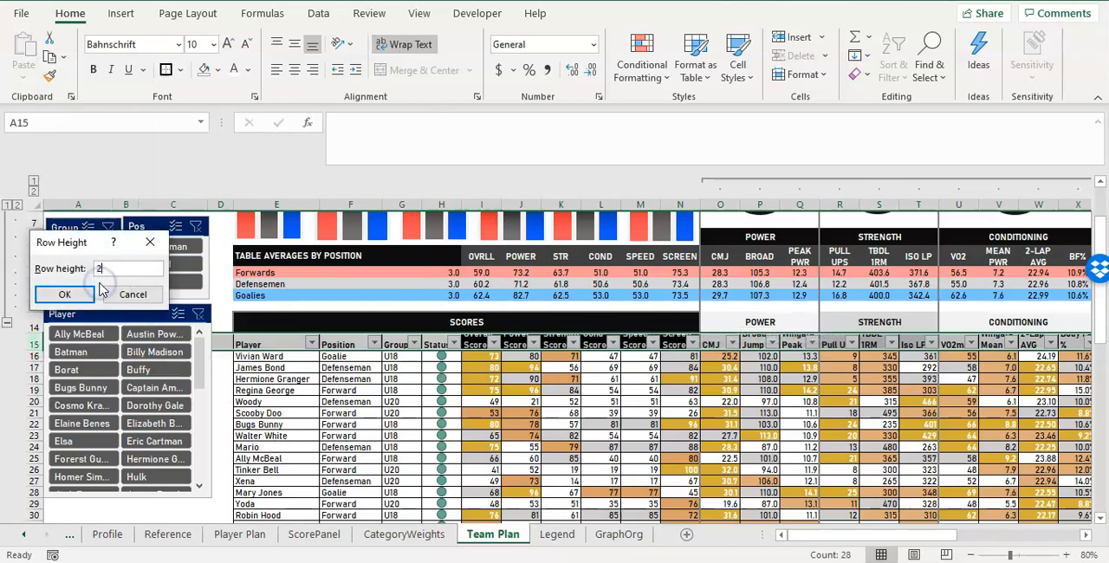
type("5")
key("Return")
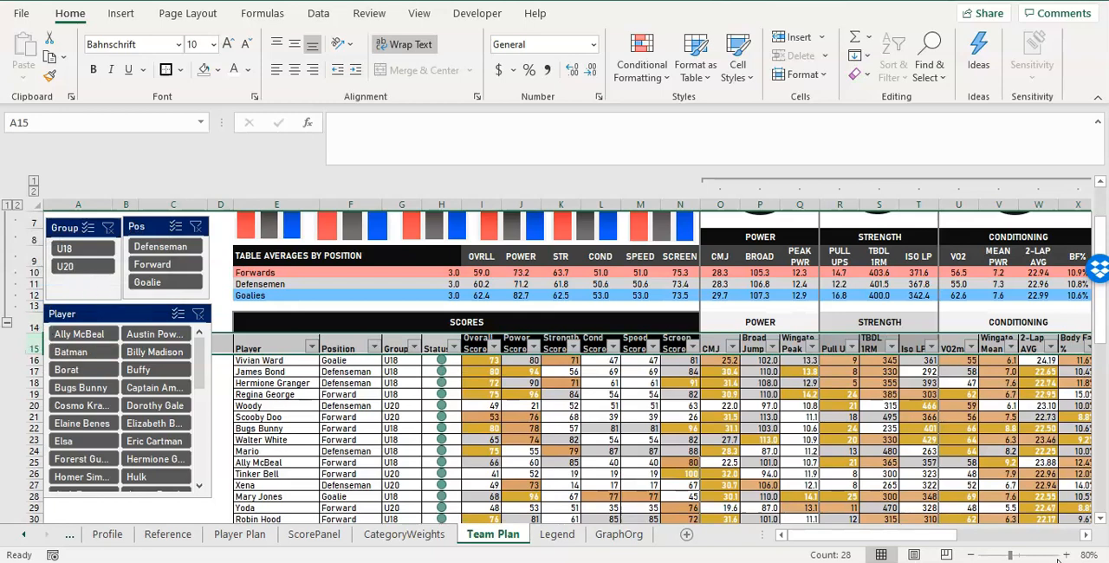
Increase the height of header row 15 further to make more room for the wrapped titles.
right_click(31, 344)
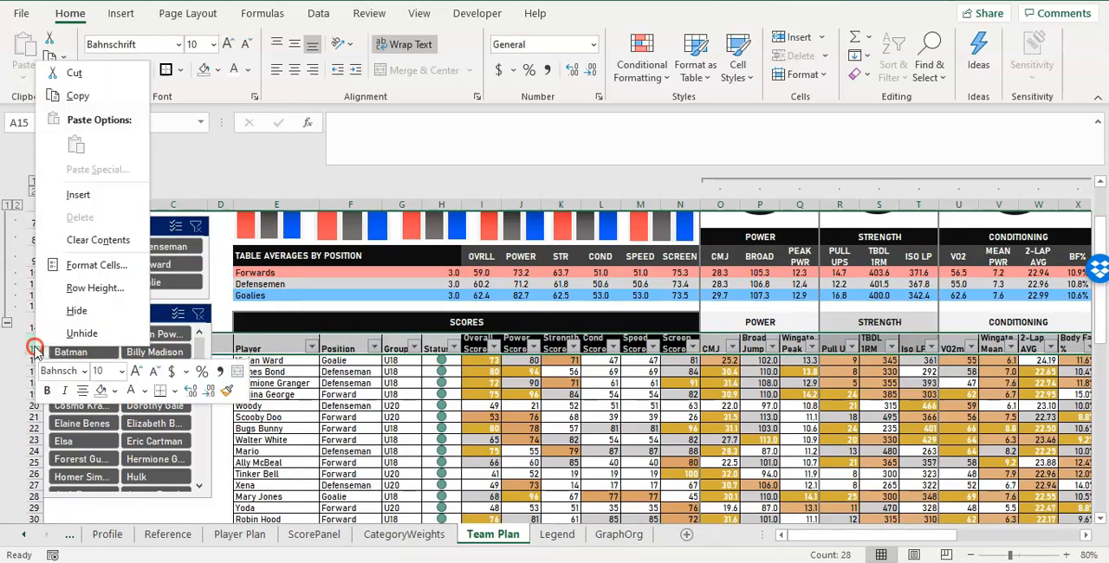
left_click(102, 292)
type("3")
key("Return")
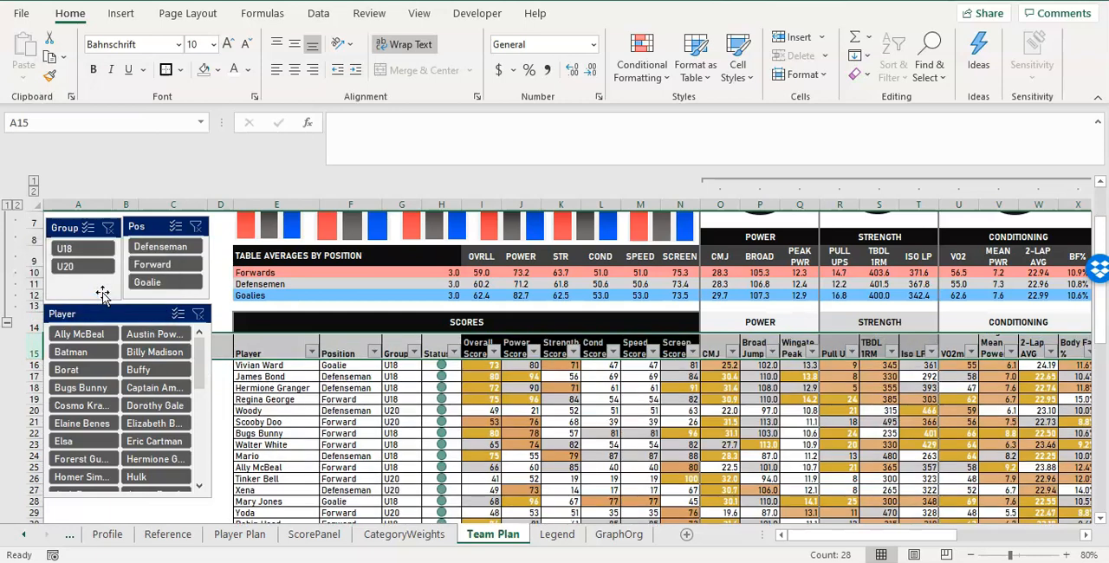
Middle-align the table headers vertically across row 15, from Player in E15 to Iso LP %Diff in AF15.
left_click_drag(259, 352, 1044, 349)
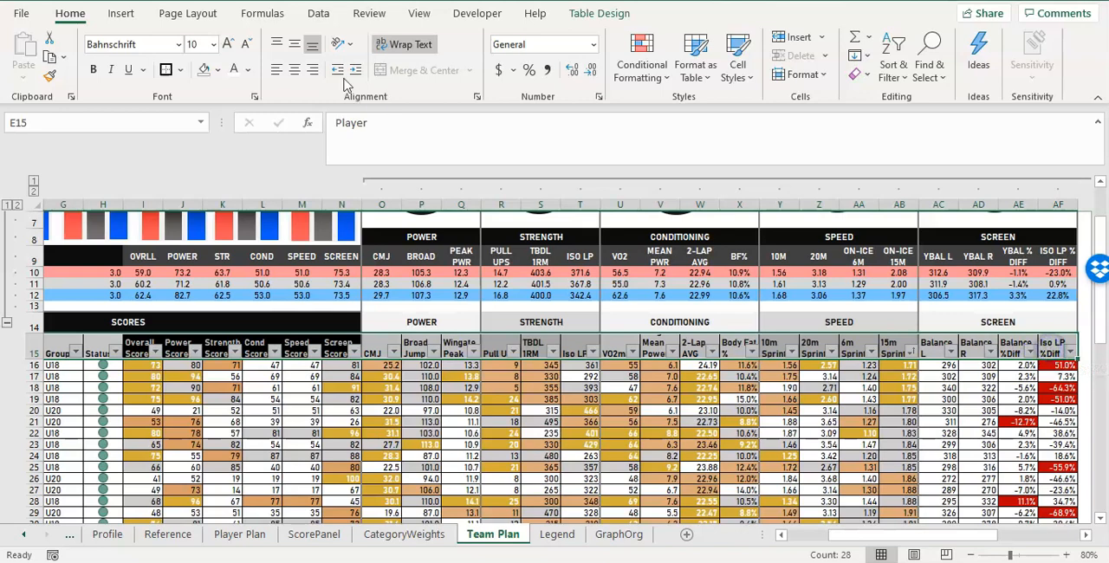
left_click(295, 46)
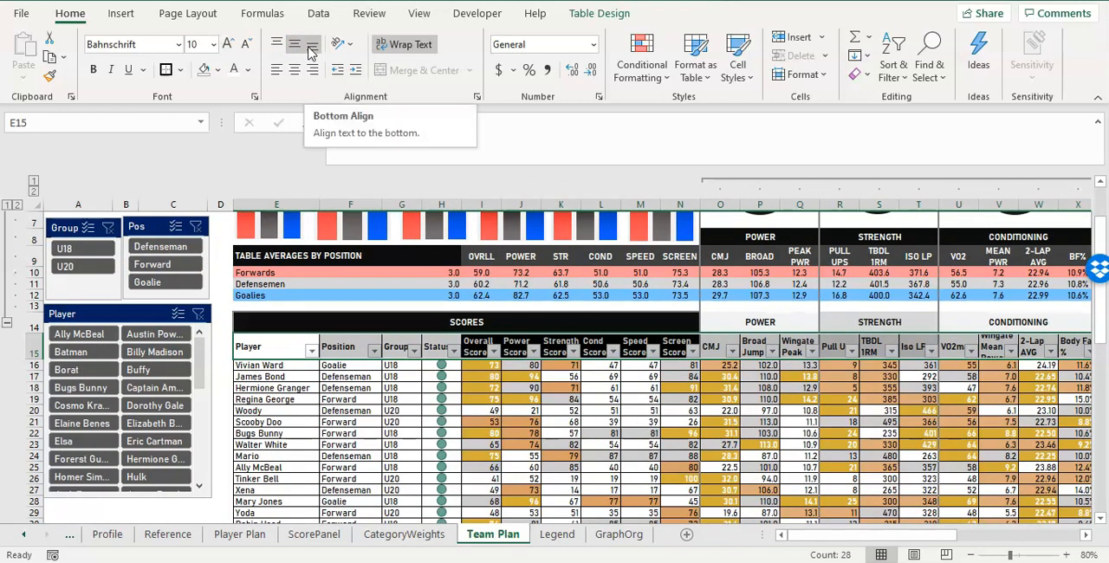
left_click(789, 336)
left_click(793, 346)
left_click_drag(836, 534, 866, 534)
left_click(602, 346)
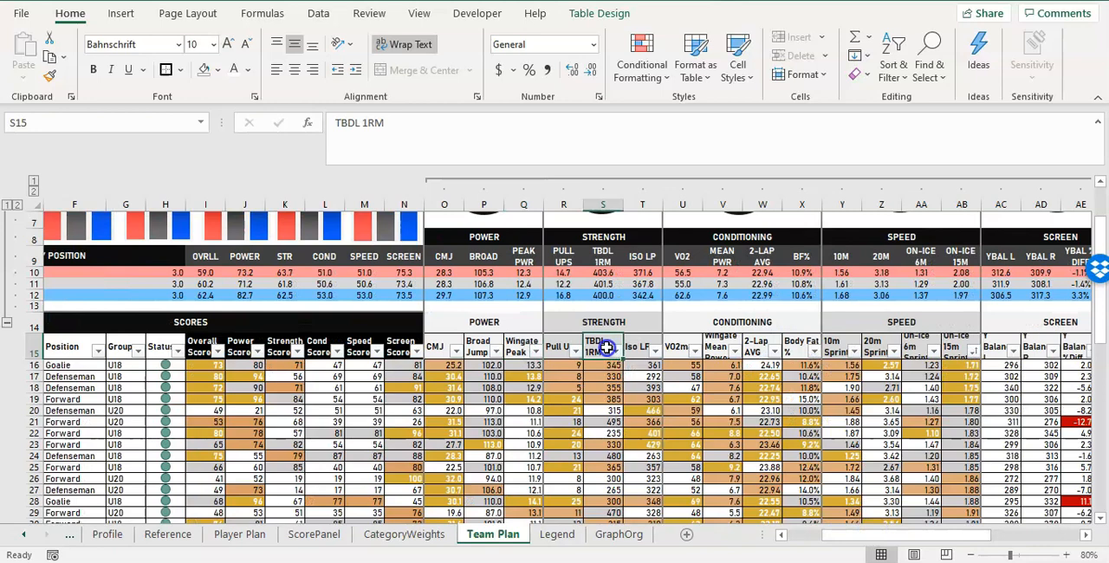
left_click_drag(1040, 349, 255, 340)
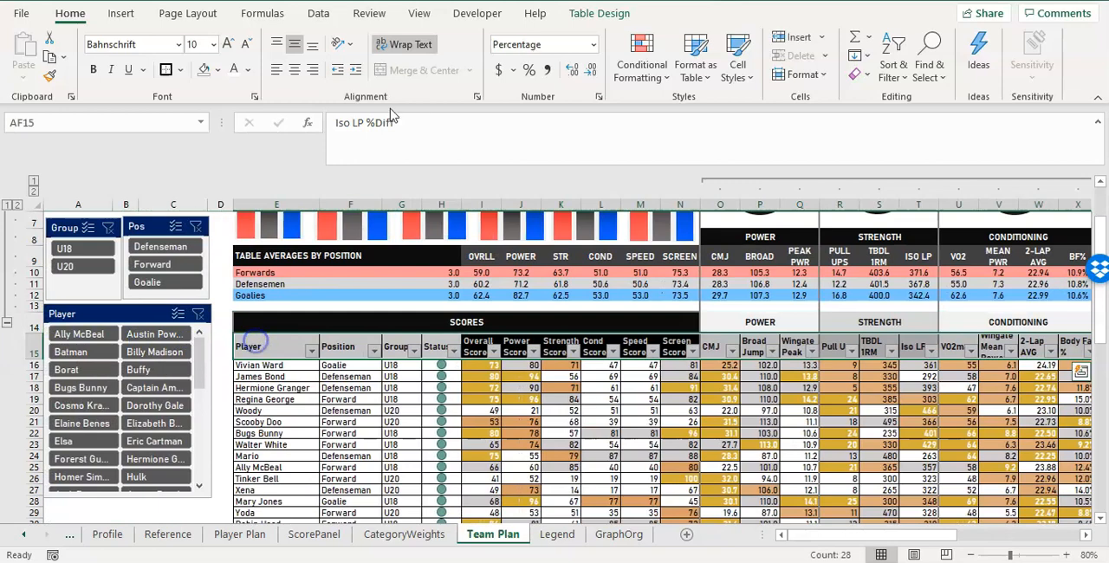
left_click(306, 46)
left_click(287, 45)
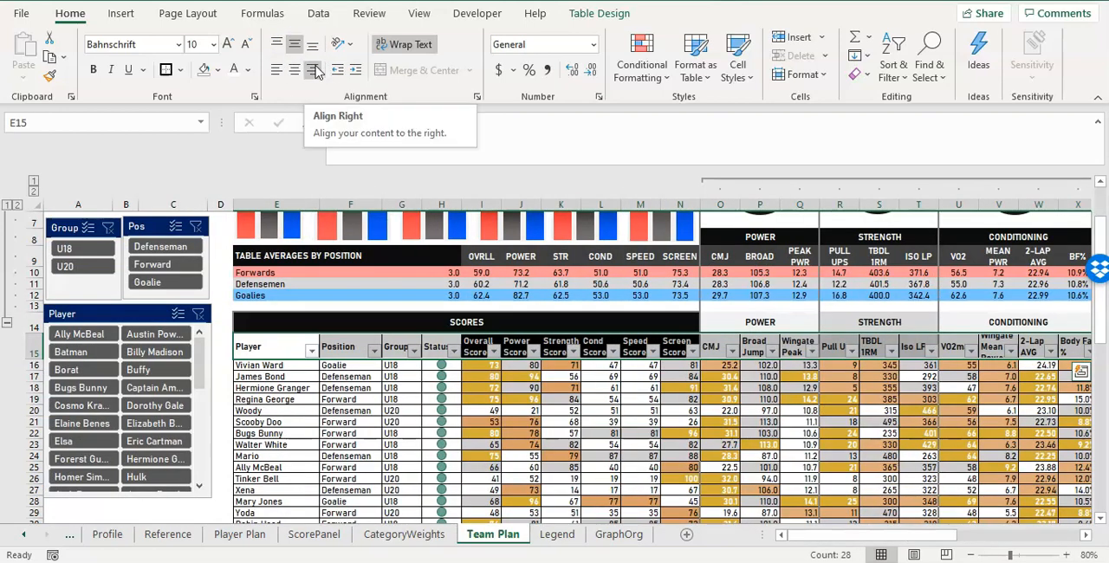
Center the headers horizontally from Overall Score in I15 to Iso LP %Diff in AF15.
left_click_drag(478, 346, 1021, 348)
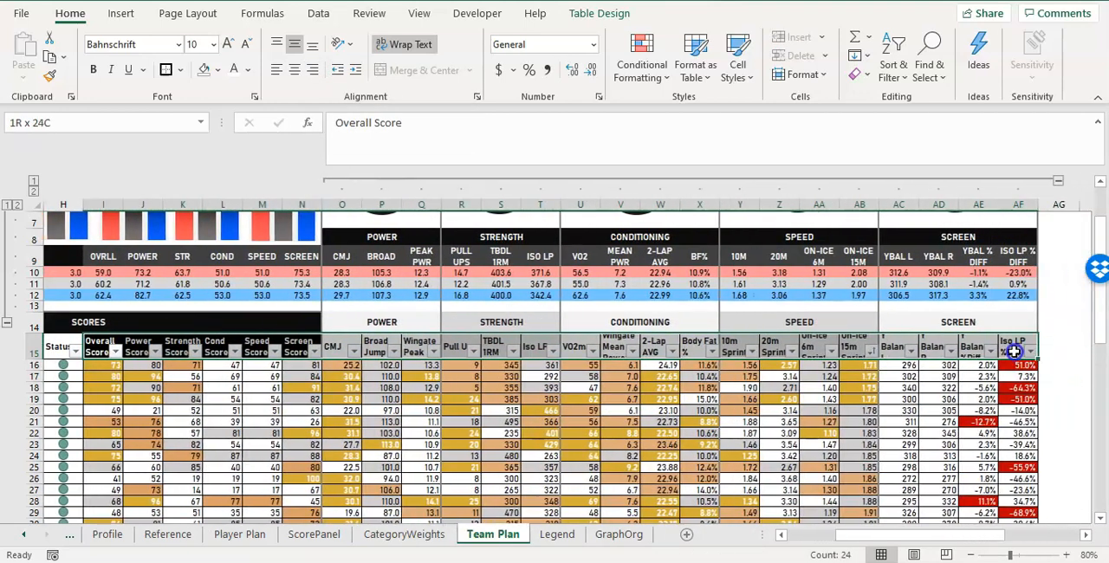
left_click(294, 69)
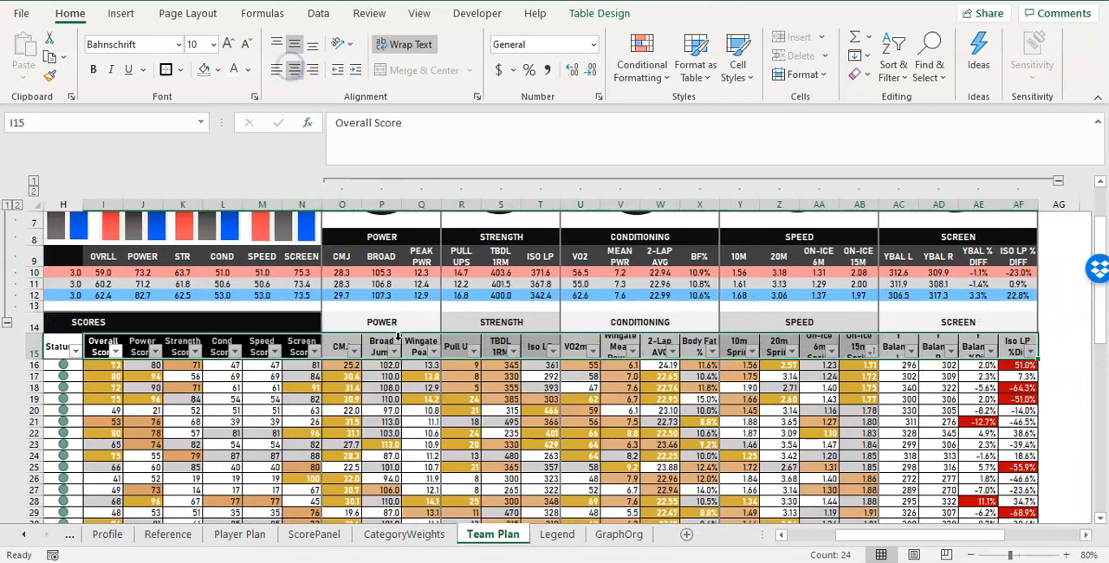
left_click_drag(854, 532, 782, 530)
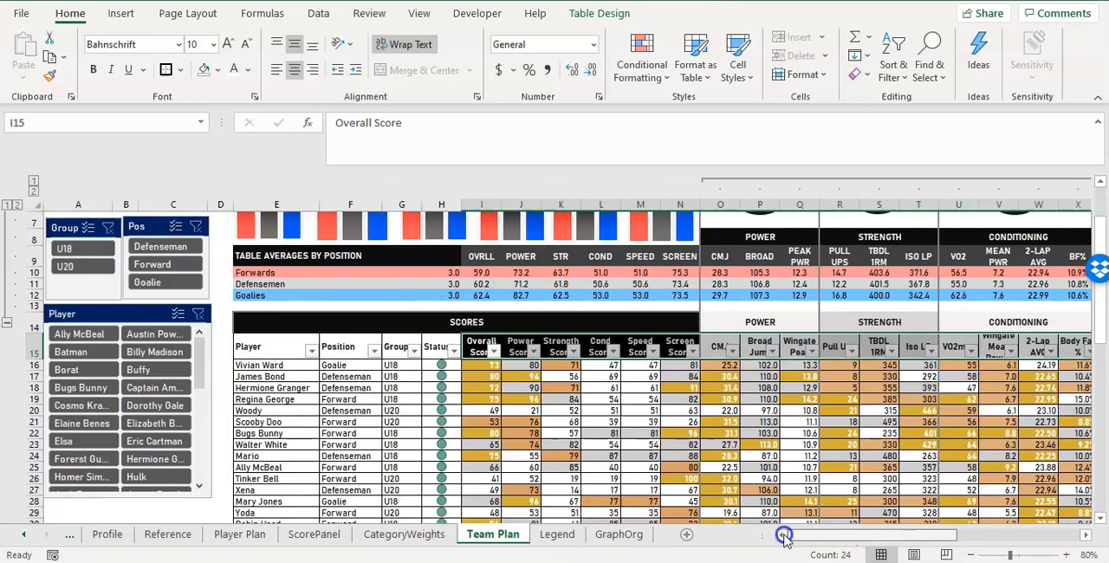
left_click(465, 374)
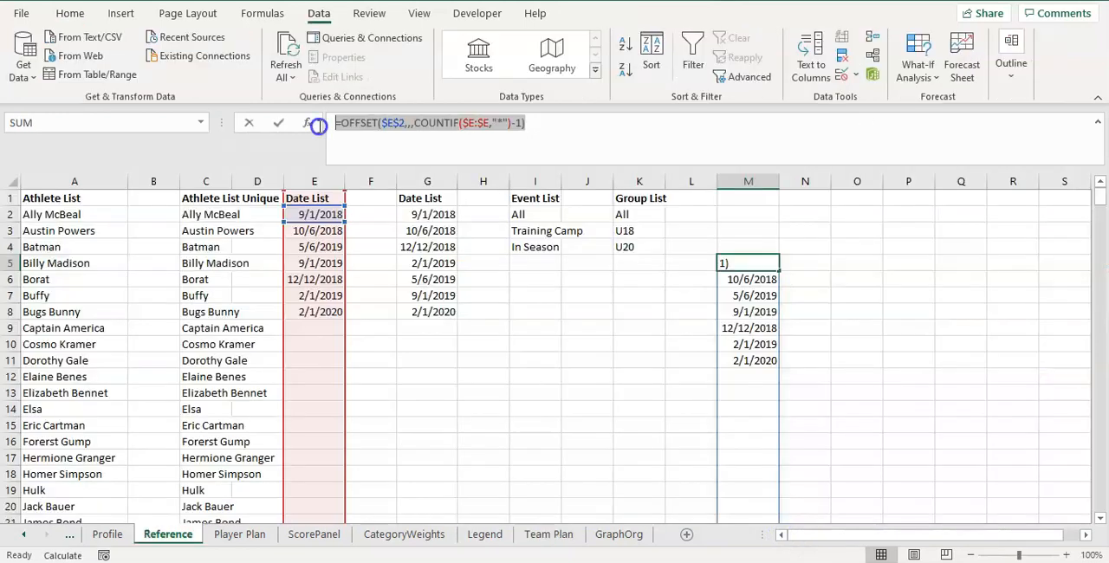
left_click(387, 122)
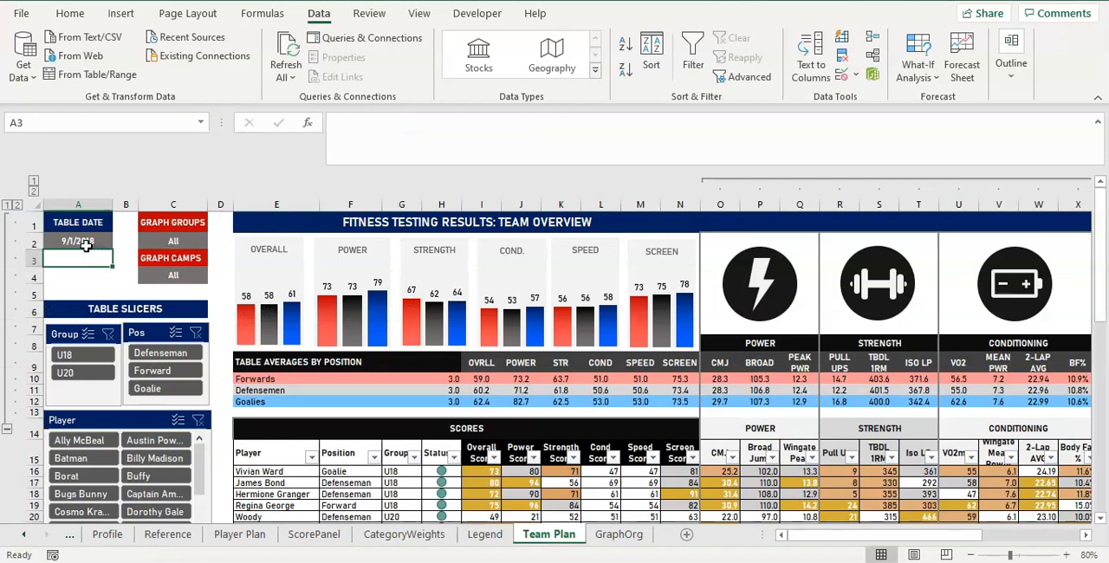
Examine the Table Date cell A2 on Team Plan and the formulas behind both Date List columns, E and G, on the Reference sheet.
left_click(88, 240)
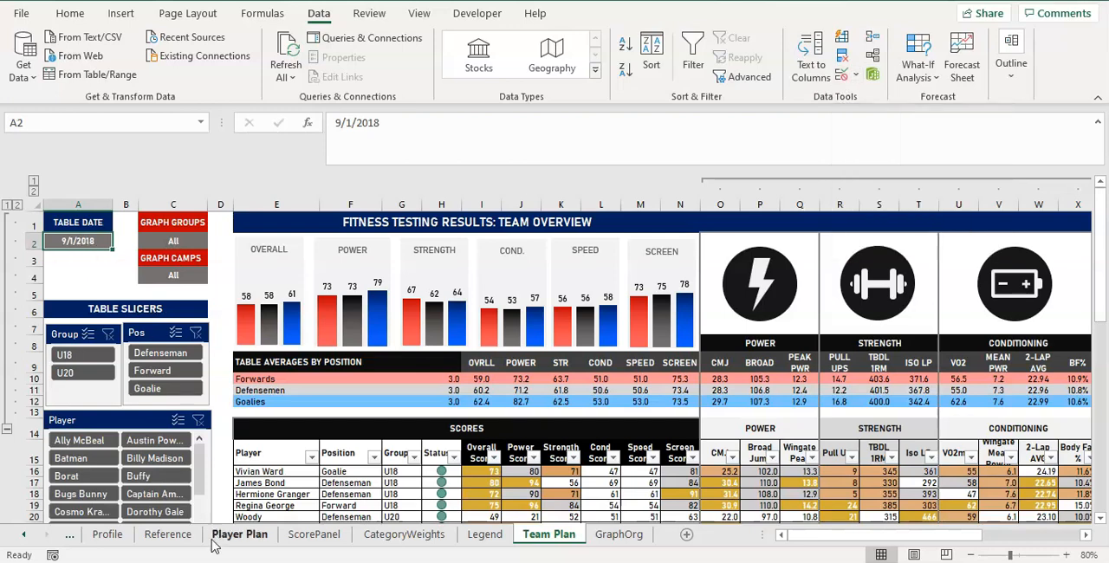
left_click(168, 534)
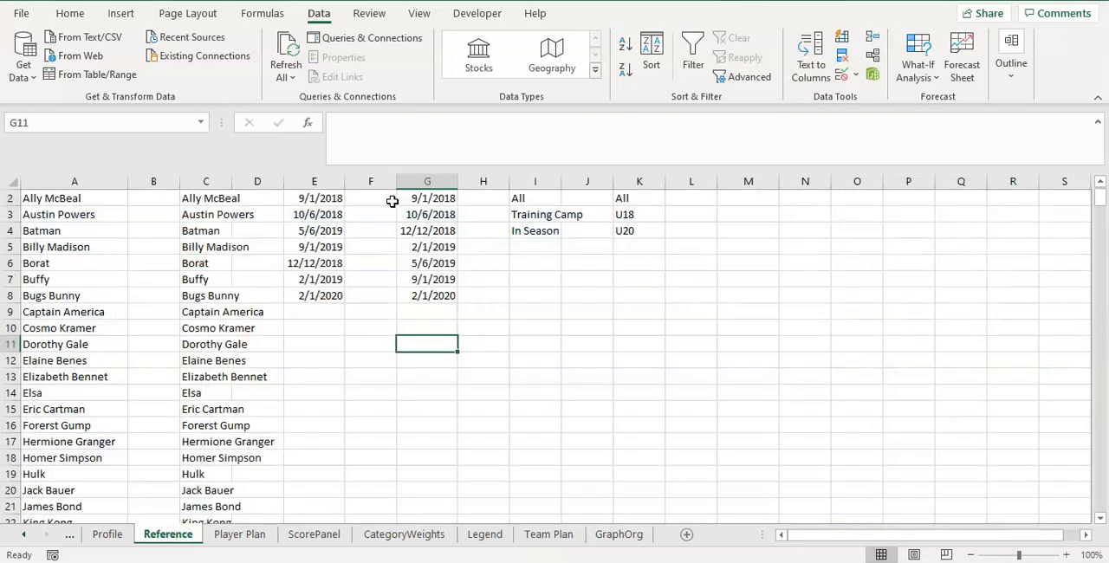
scroll(333, 228, "up", 1)
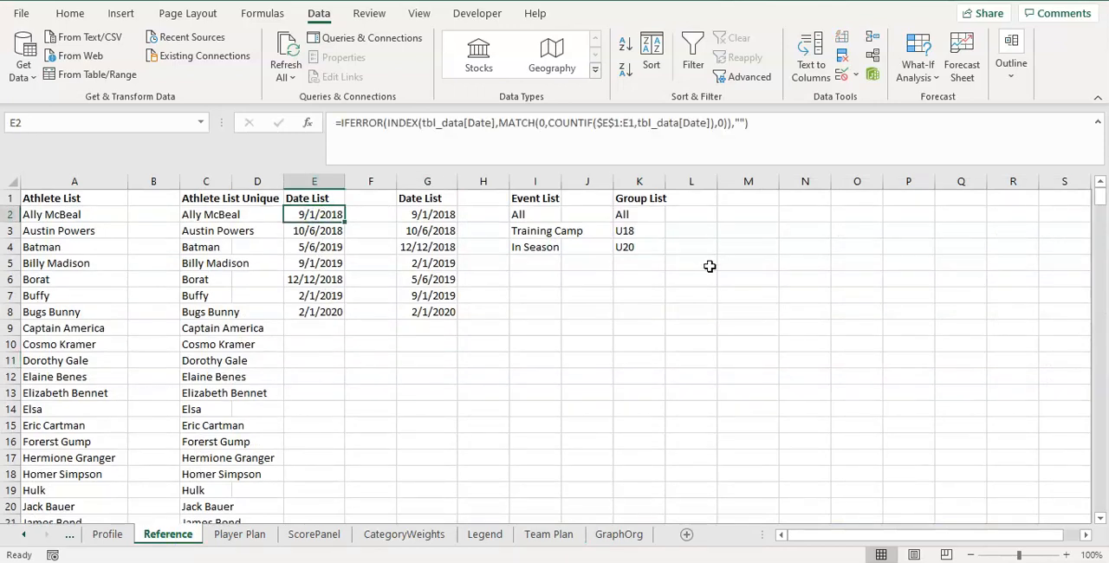
left_click(740, 279)
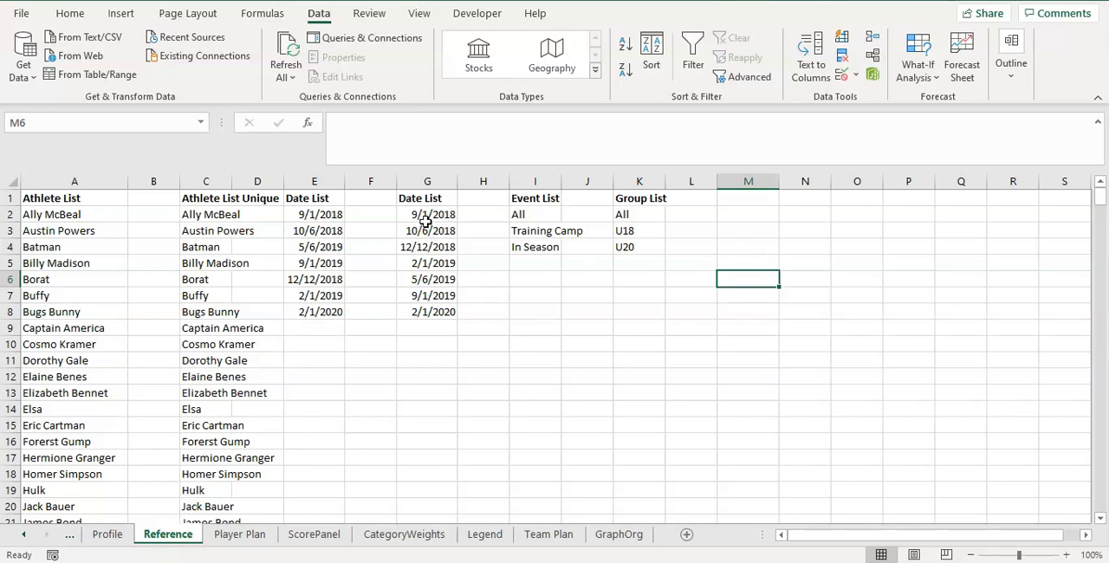
left_click(319, 216)
left_click(317, 329)
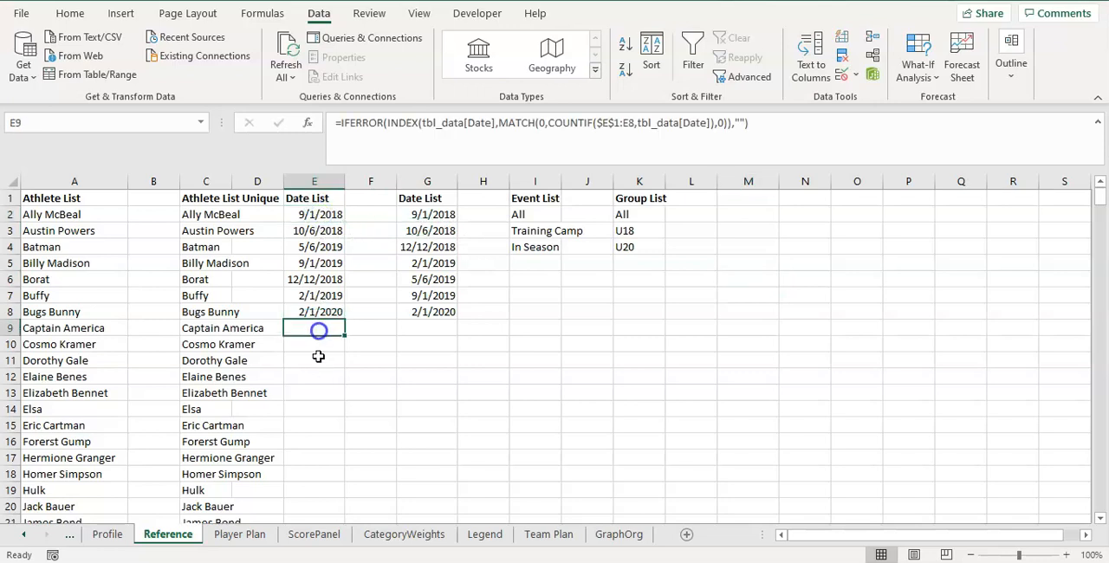
left_click(320, 409)
left_click(314, 473)
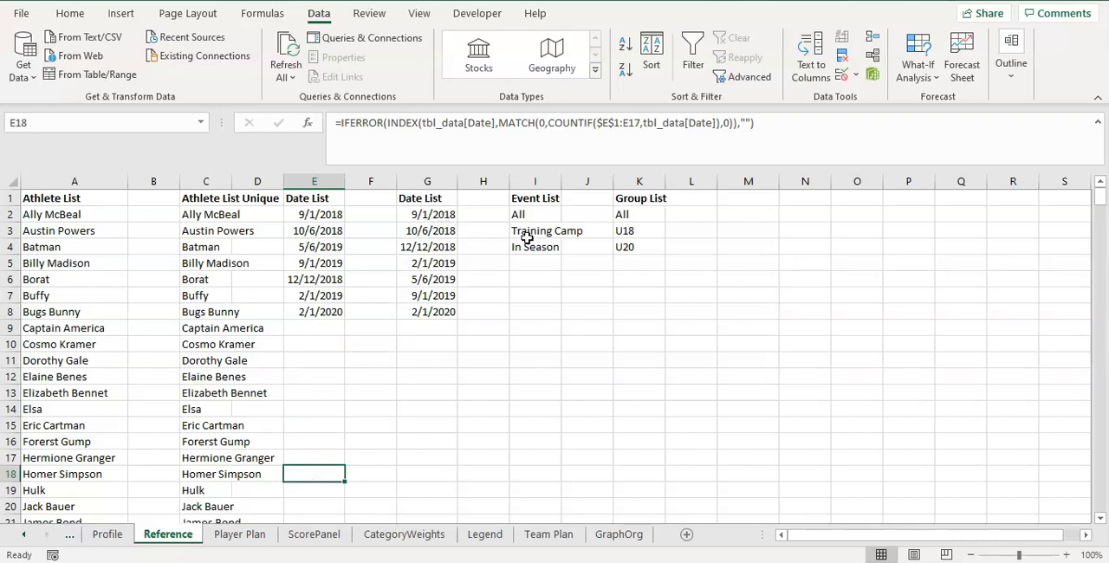
left_click(723, 335)
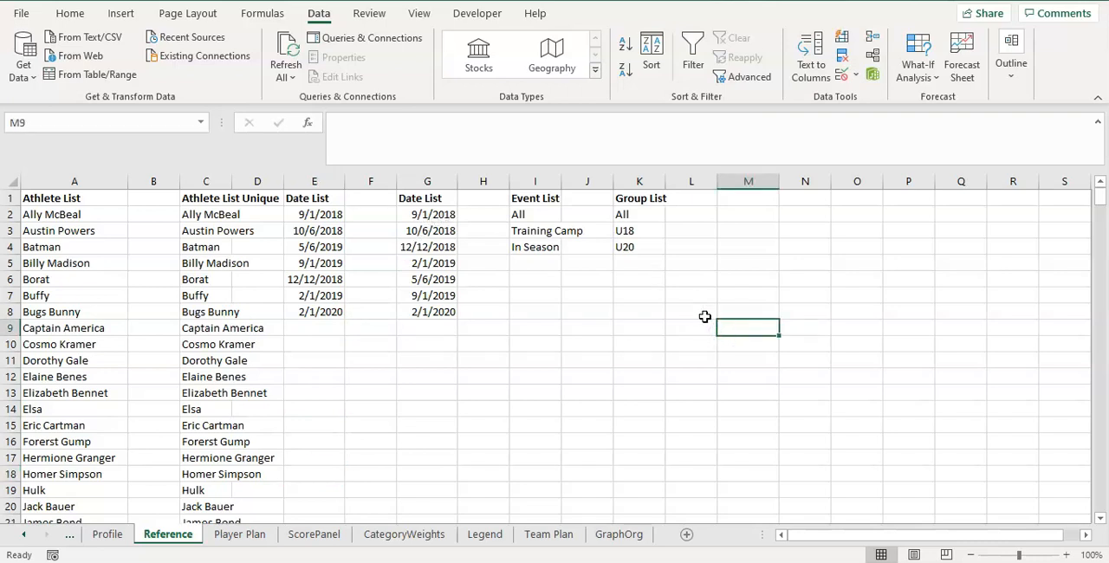
left_click(440, 217)
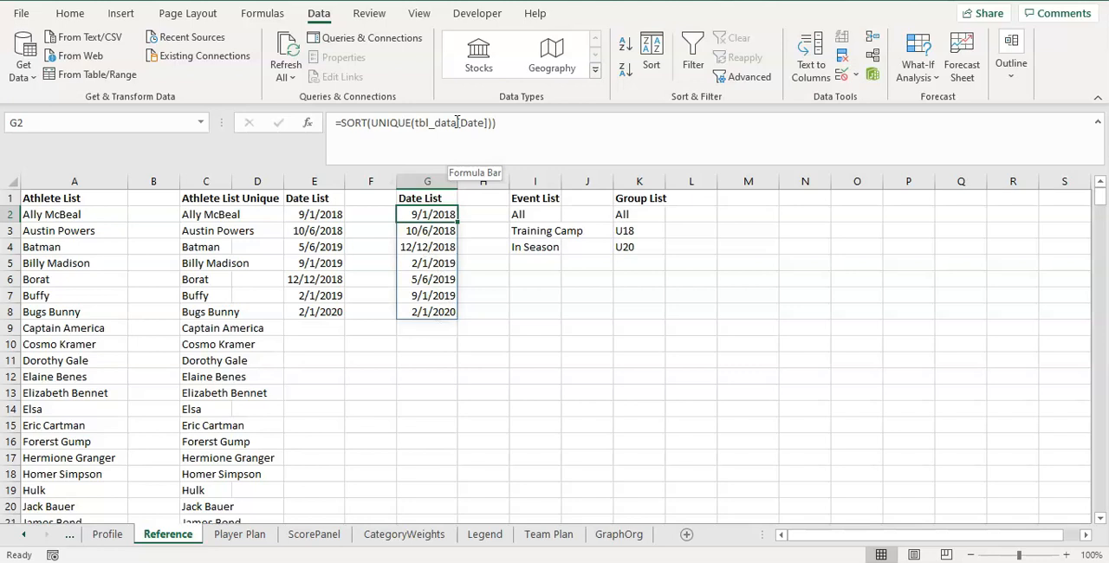
left_click(332, 215)
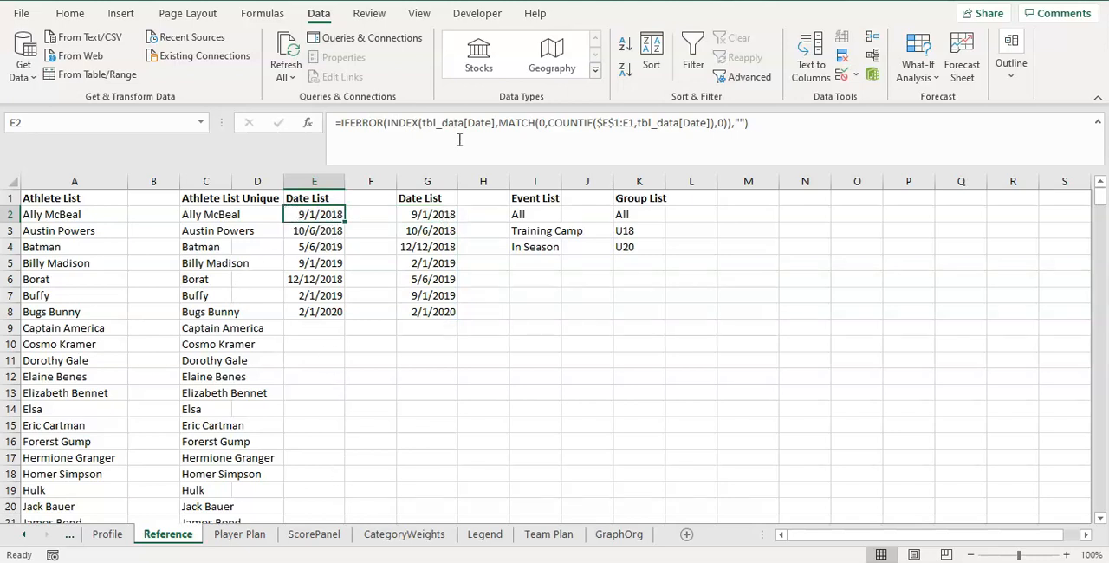
Start an OFFSET formula in M7 of the Reference sheet with the absolute reference $E$2, leaving the rows and cols arguments empty.
left_click(737, 298)
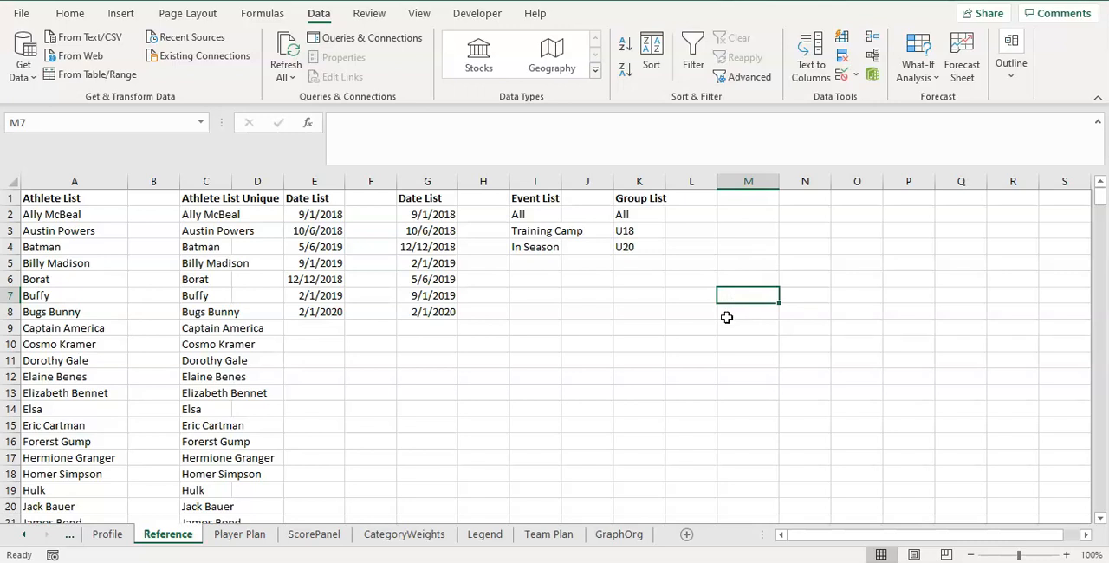
type("=")
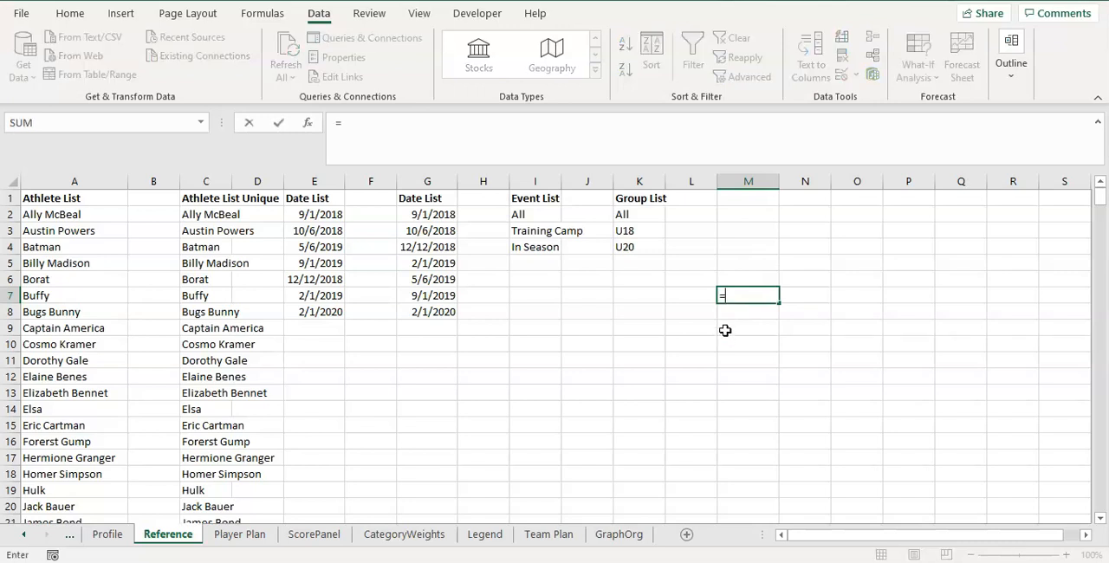
type("OFFSE")
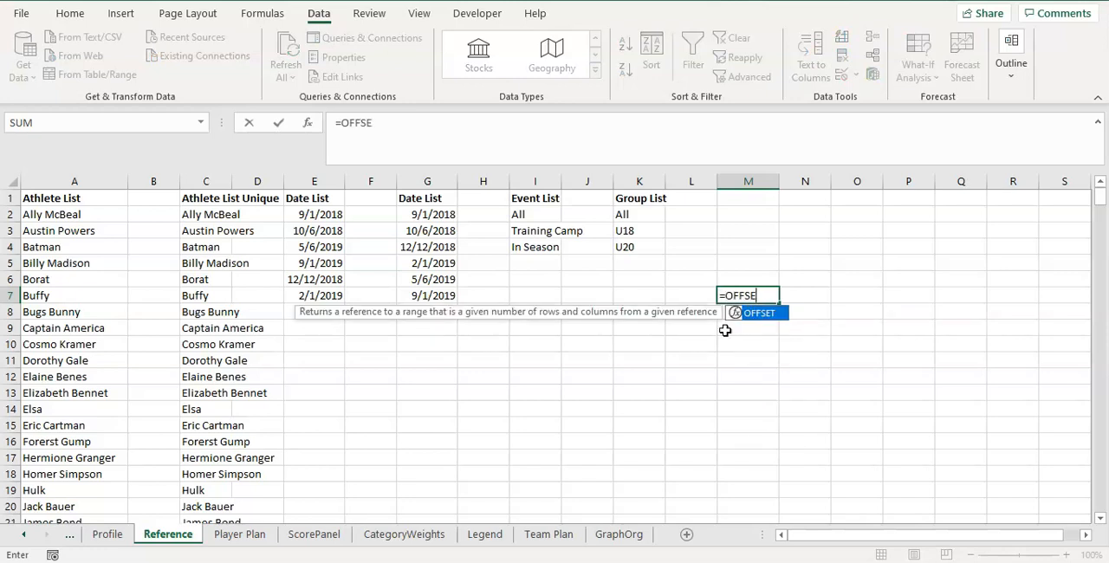
type("T(")
left_click(318, 214)
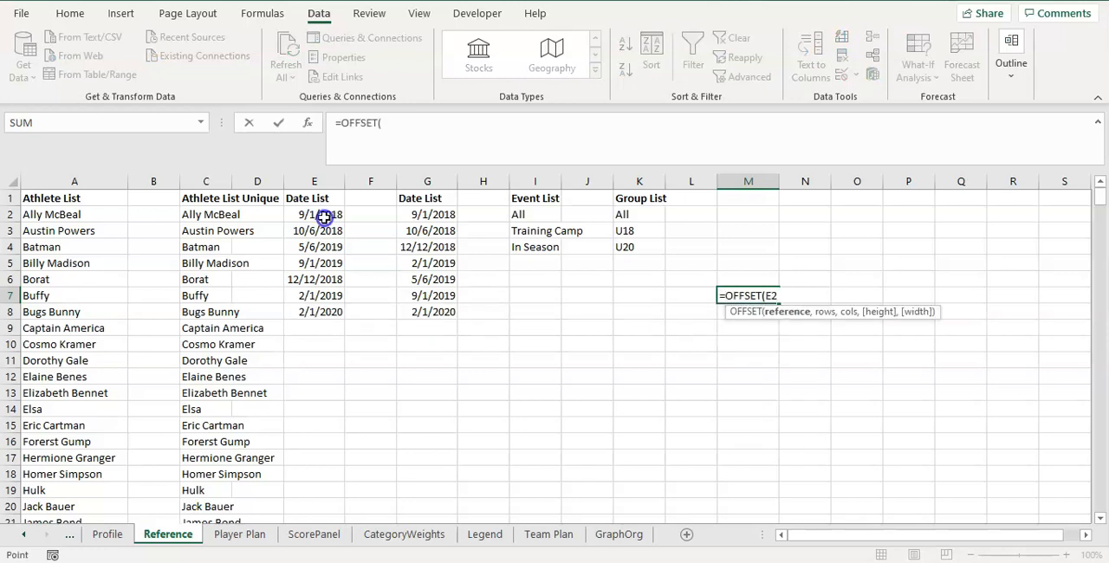
left_click(381, 125)
type("$")
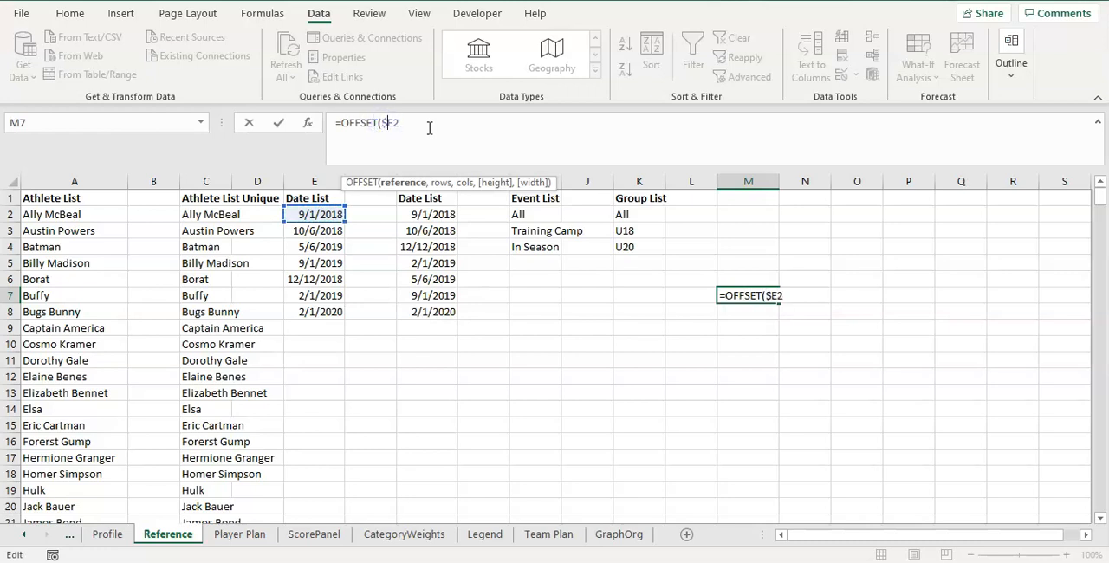
key("Right")
type("$2,")
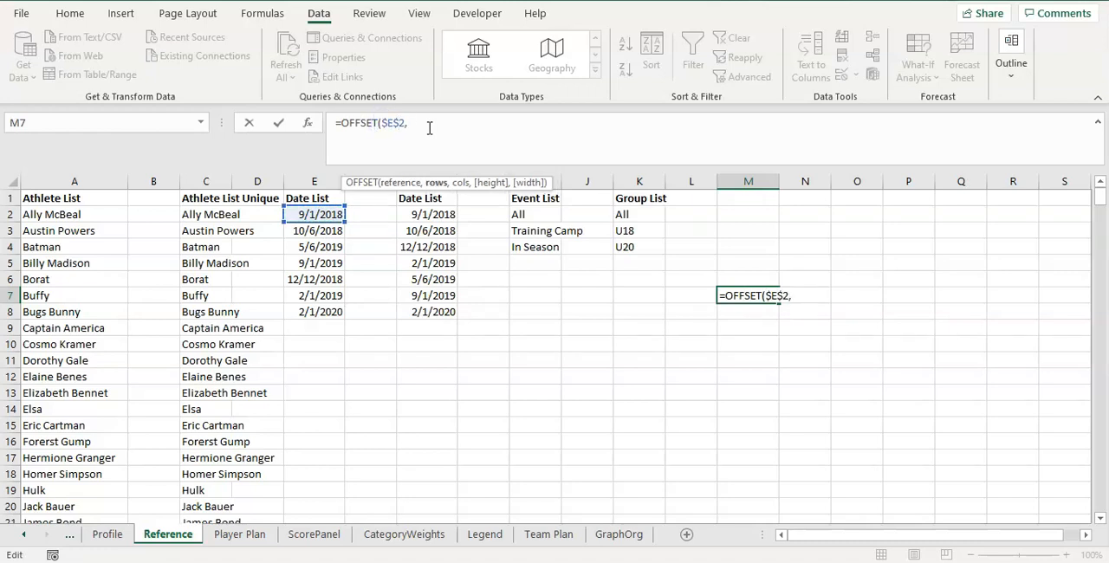
type(",,")
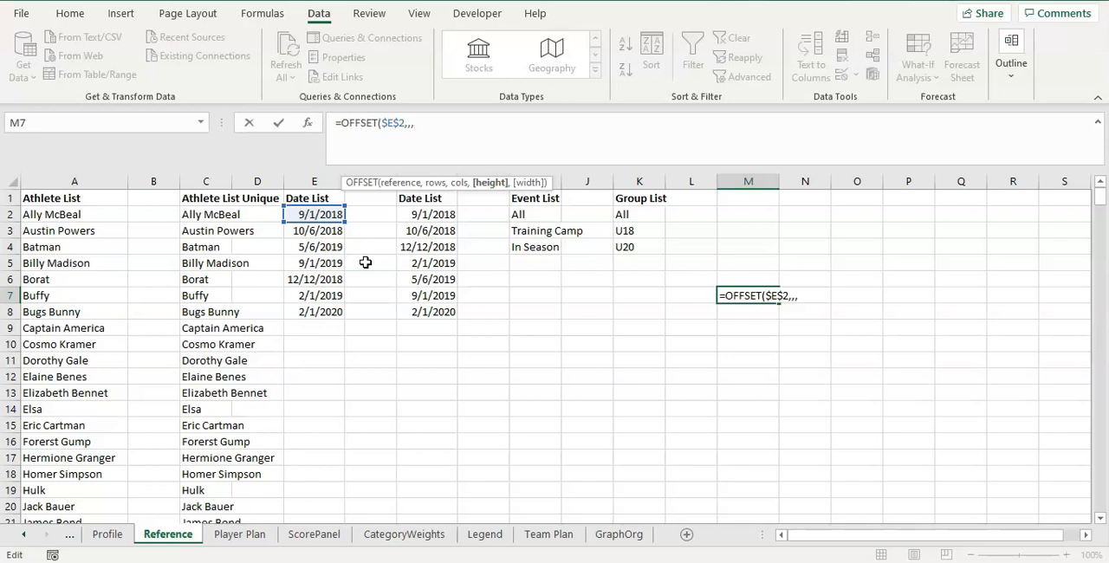
Complete the OFFSET formula in M7 with COUNTIF($E:$E,">0") as its height argument.
type("COUNTIF(")
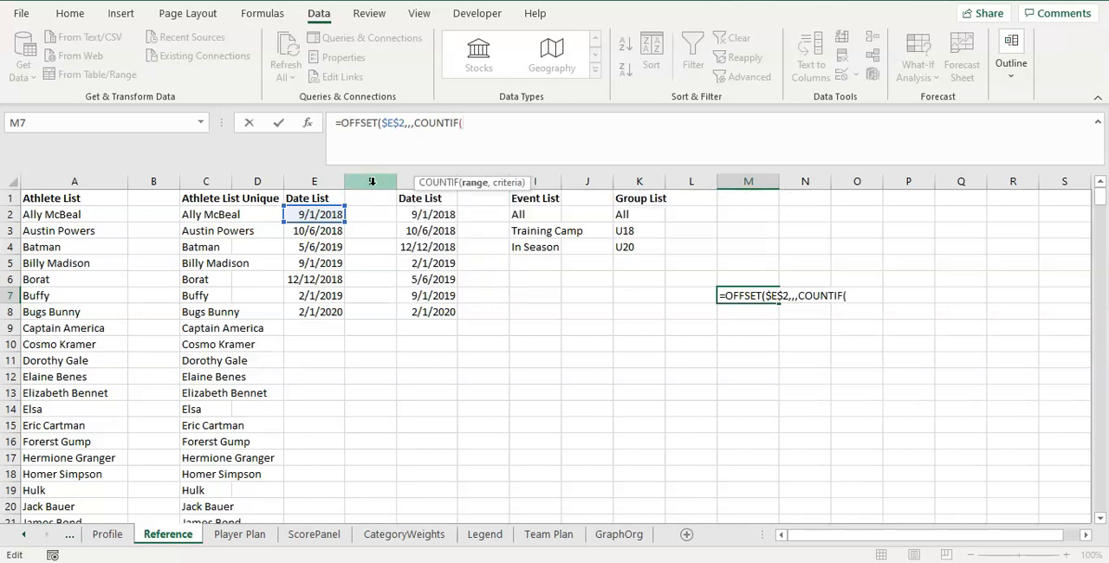
left_click(337, 181)
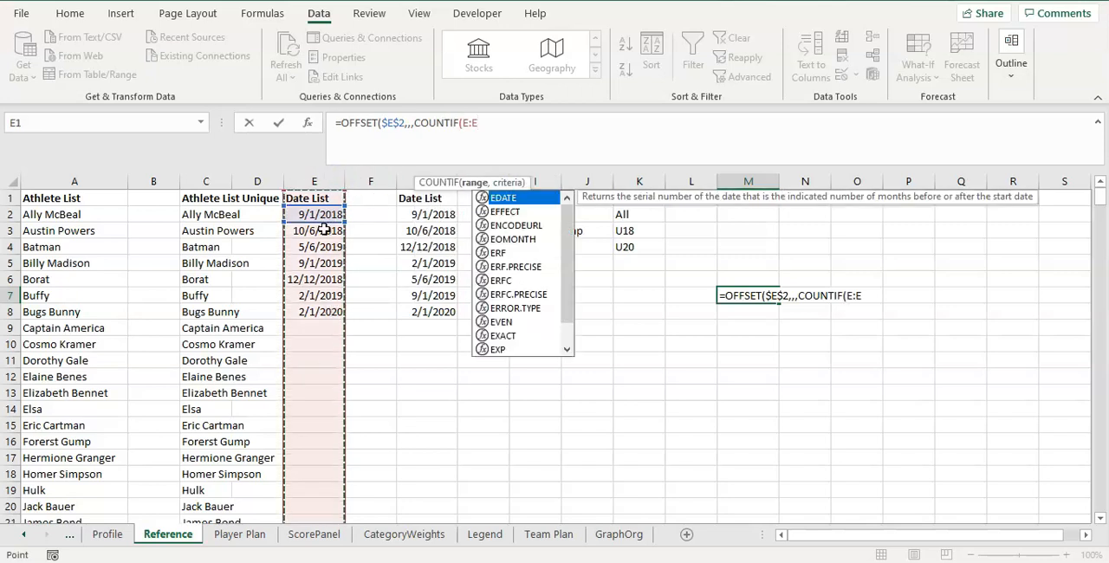
left_click(465, 123)
type("$E:$E")
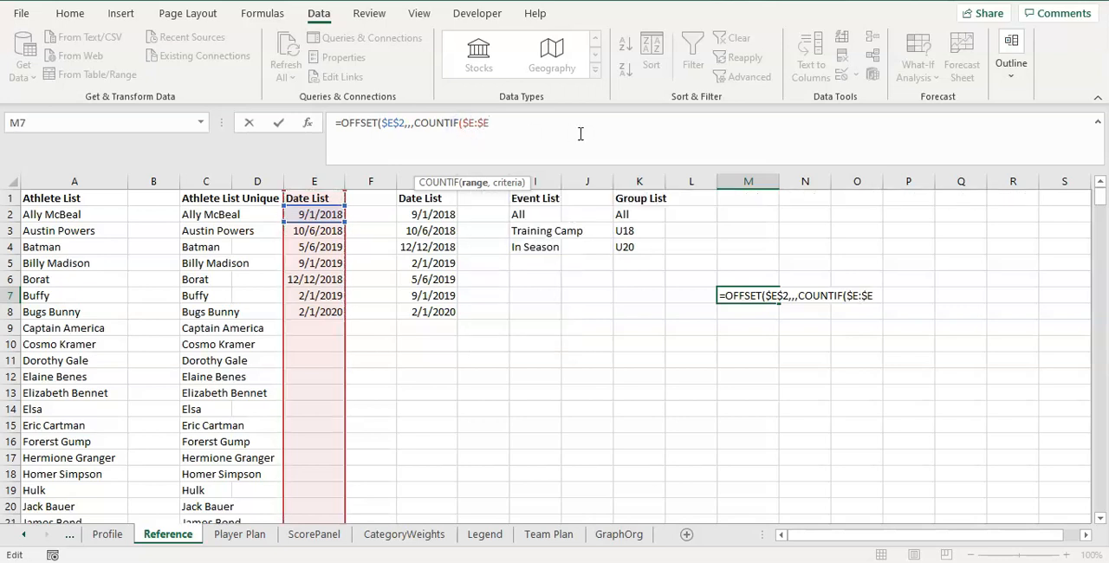
type(",\">0")
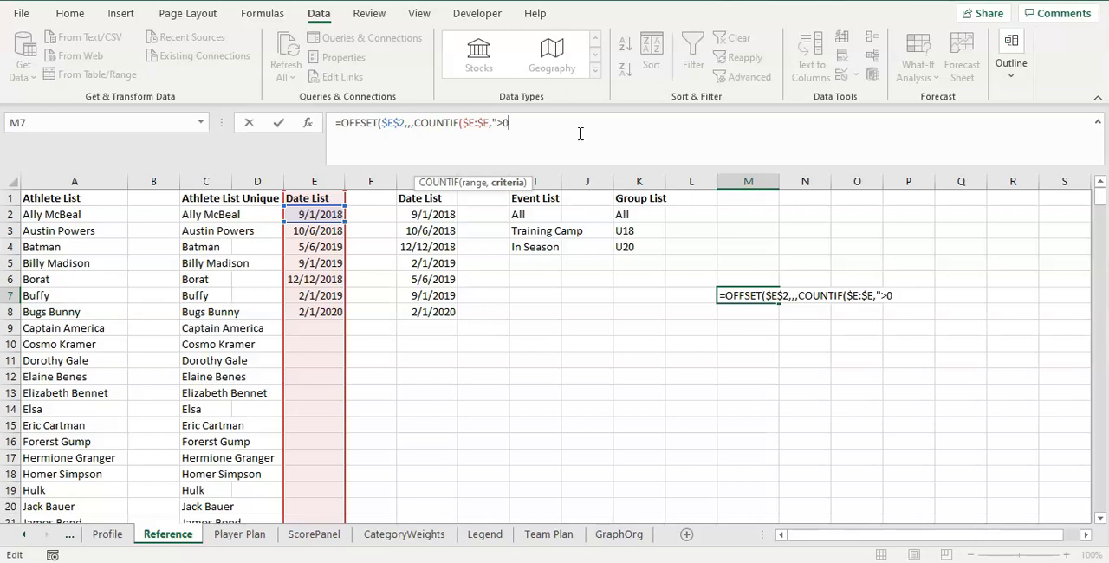
type("\")")
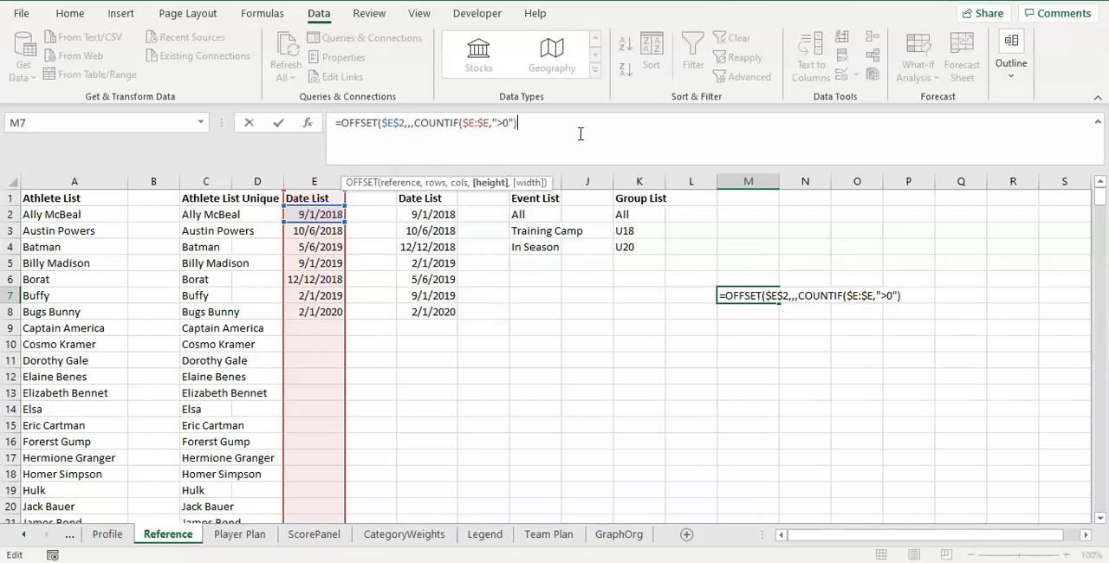
type(")")
key("Return")
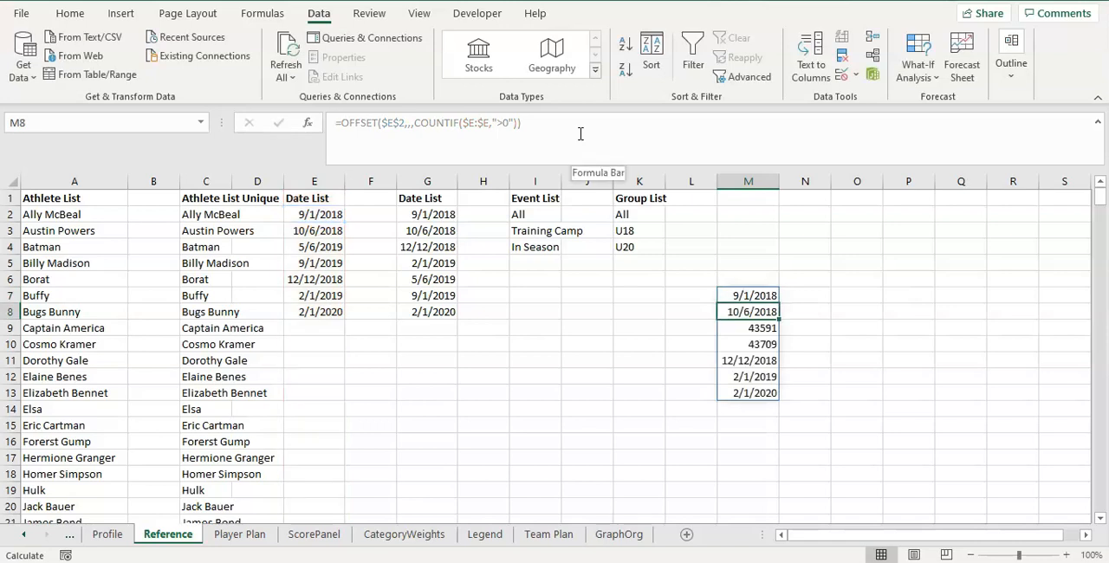
Examine the spilled dates from M7 down to M13 and the formula behind them.
key("Up")
left_click(751, 311)
left_click(755, 333)
left_click(758, 343)
left_click(761, 360)
left_click(762, 377)
left_click(763, 393)
left_click(750, 295)
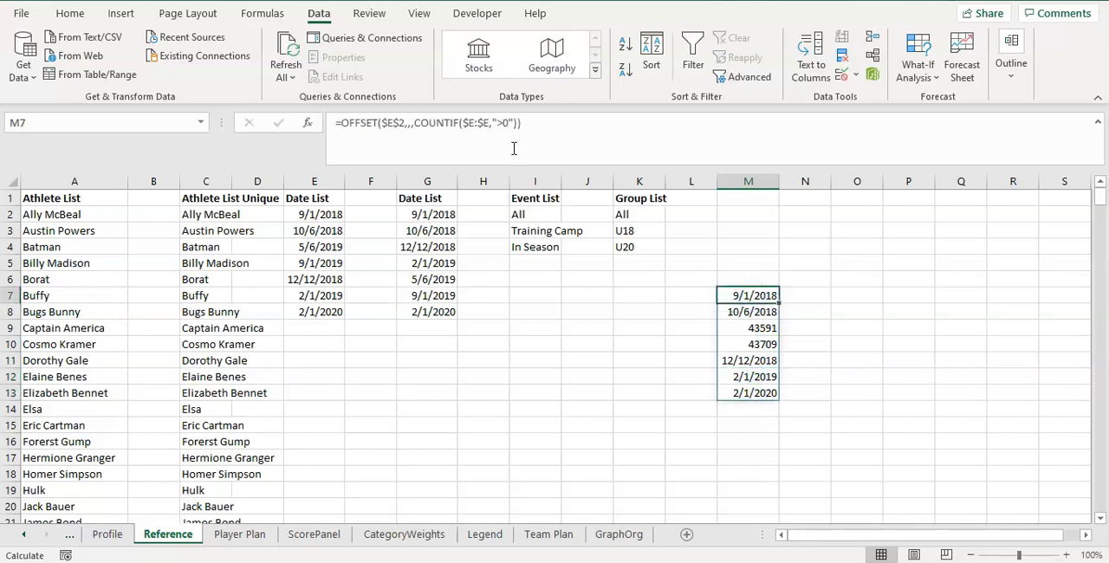
Copy the full text of the OFFSET formula in M7, leaving the cell unchanged.
left_click(527, 123)
left_click_drag(527, 123, 302, 121)
key("ctrl+c")
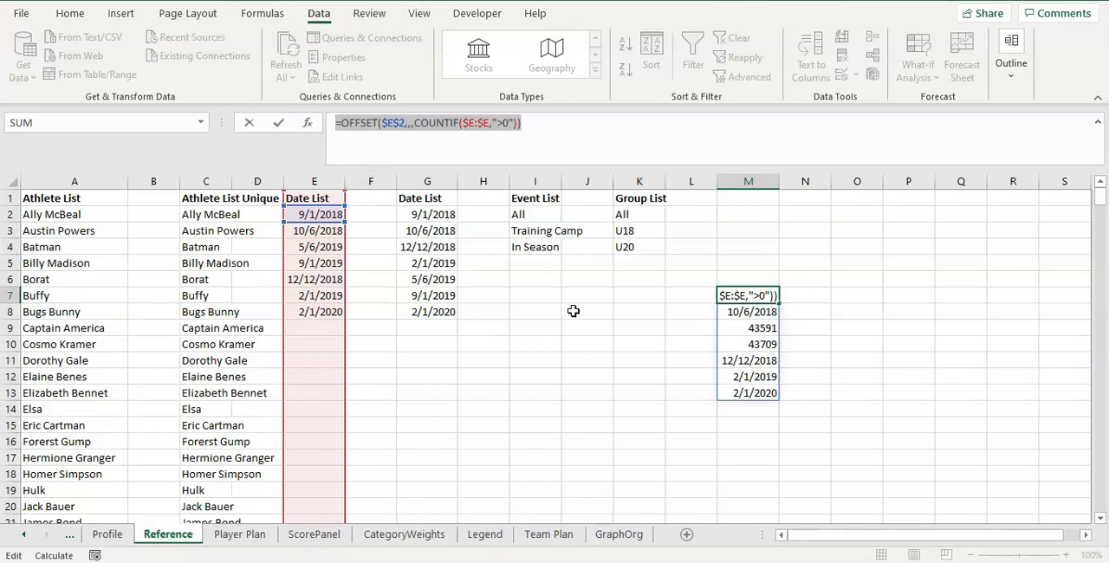
key("Escape")
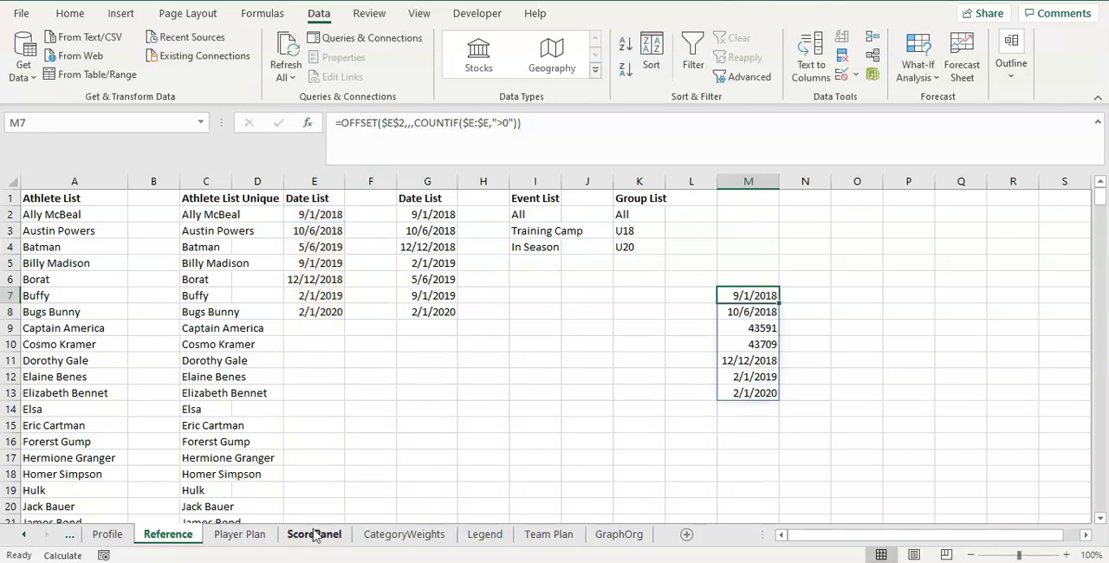
Try to add list validation to the Table Date cell A2 on the Team Plan sheet with source =OFFSET($E$2,,,COUNTIF($E:$E,">0")).
left_click(561, 534)
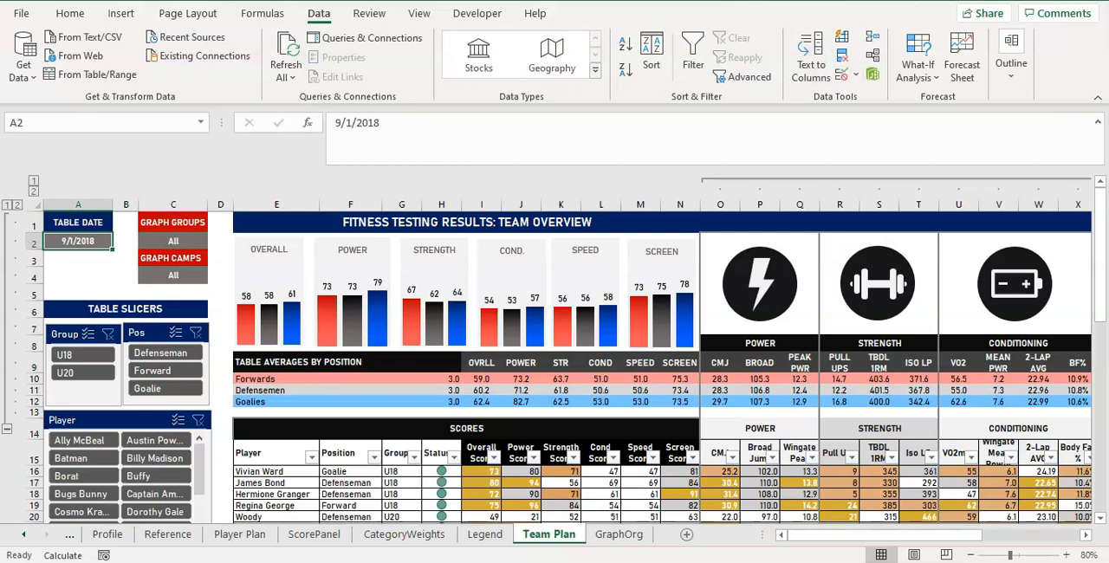
left_click(839, 74)
left_click(792, 150)
left_click(767, 198)
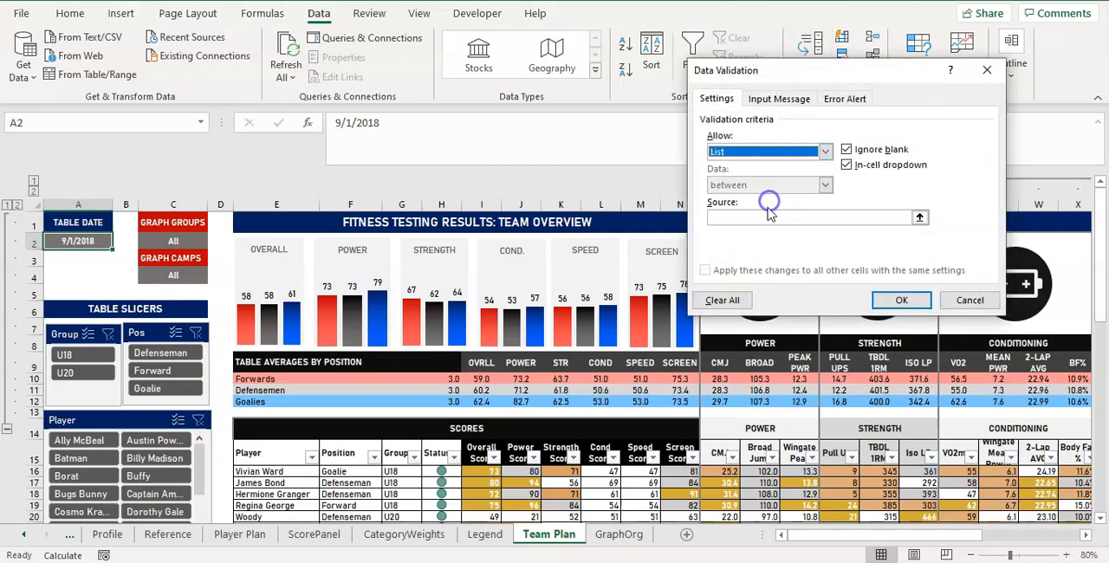
left_click(771, 217)
key("ctrl+v")
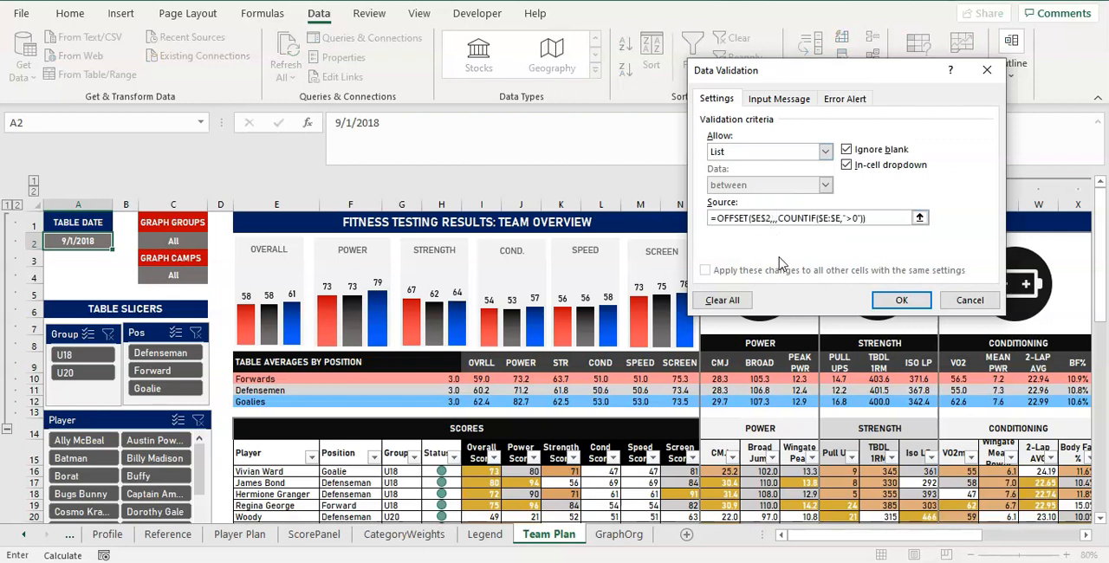
left_click(885, 303)
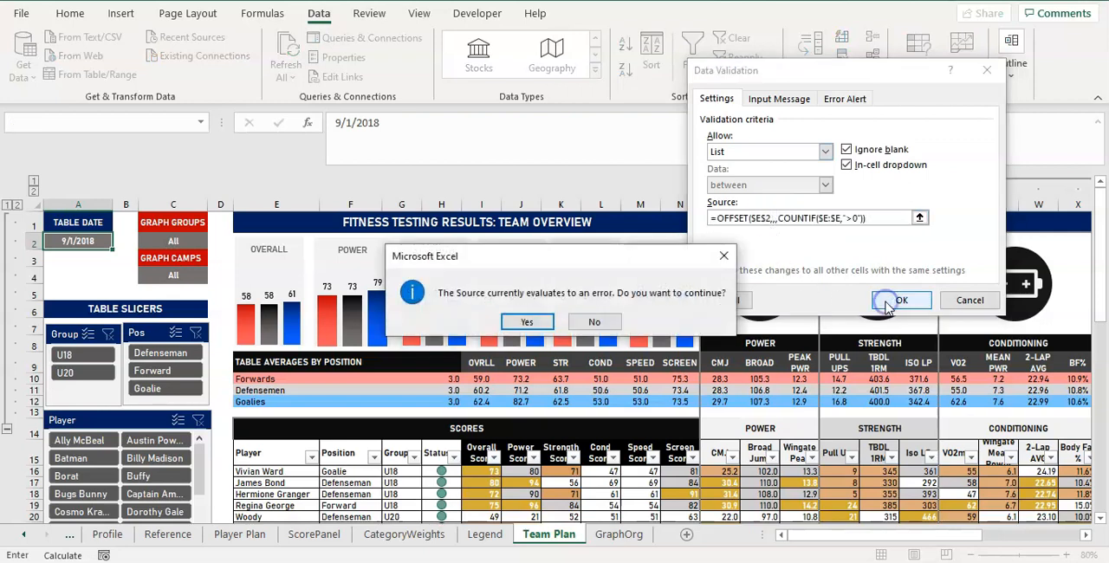
left_click(723, 256)
left_click(887, 217)
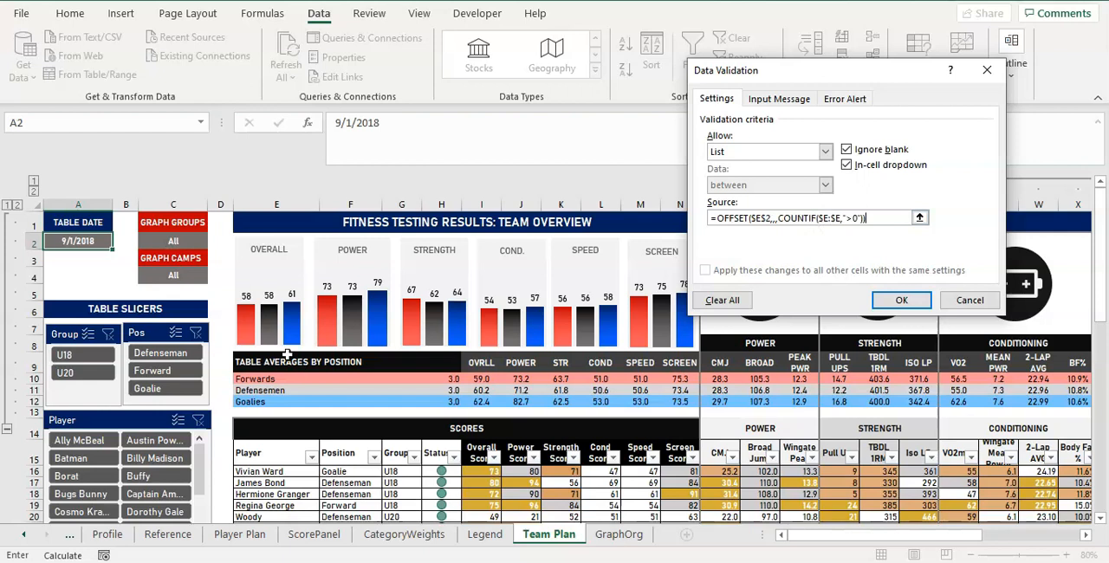
left_click(969, 300)
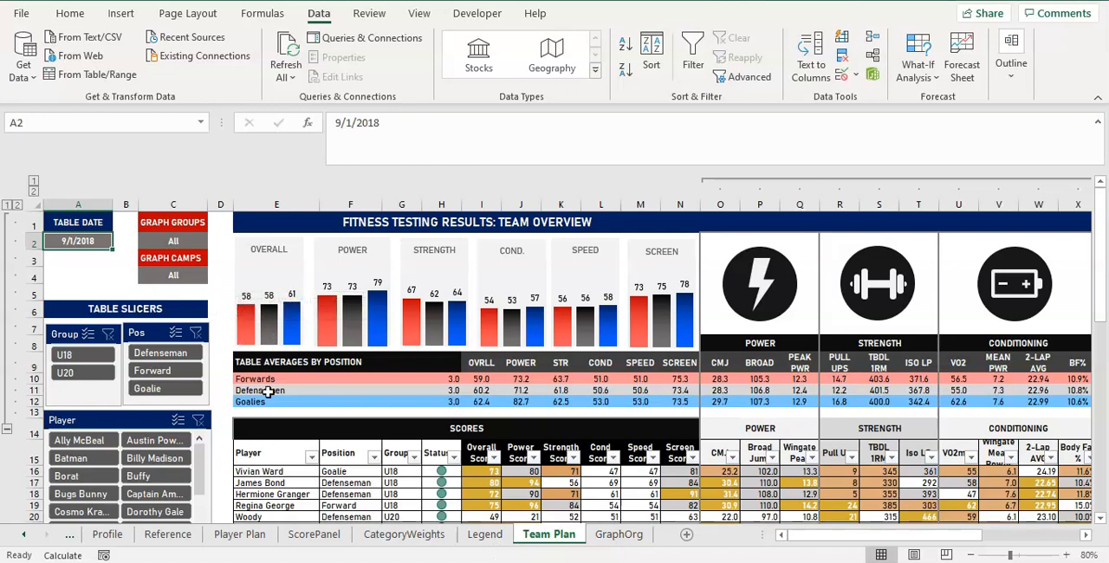
Prefix both $E$2 and $E:$E with Reference! in the formula in M7 on the Reference sheet.
left_click(278, 205)
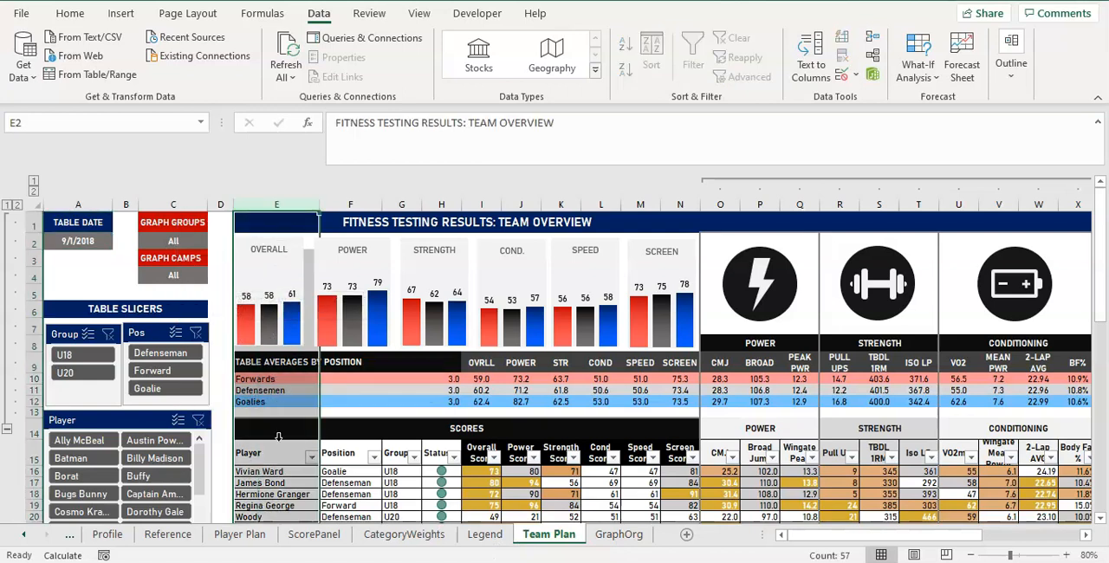
left_click(172, 537)
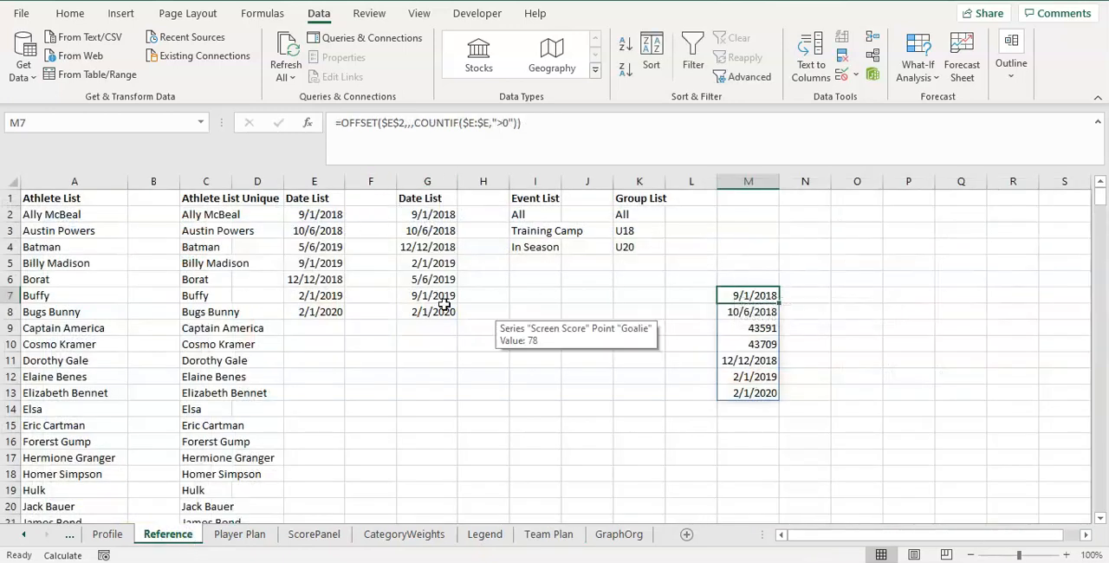
left_click(384, 125)
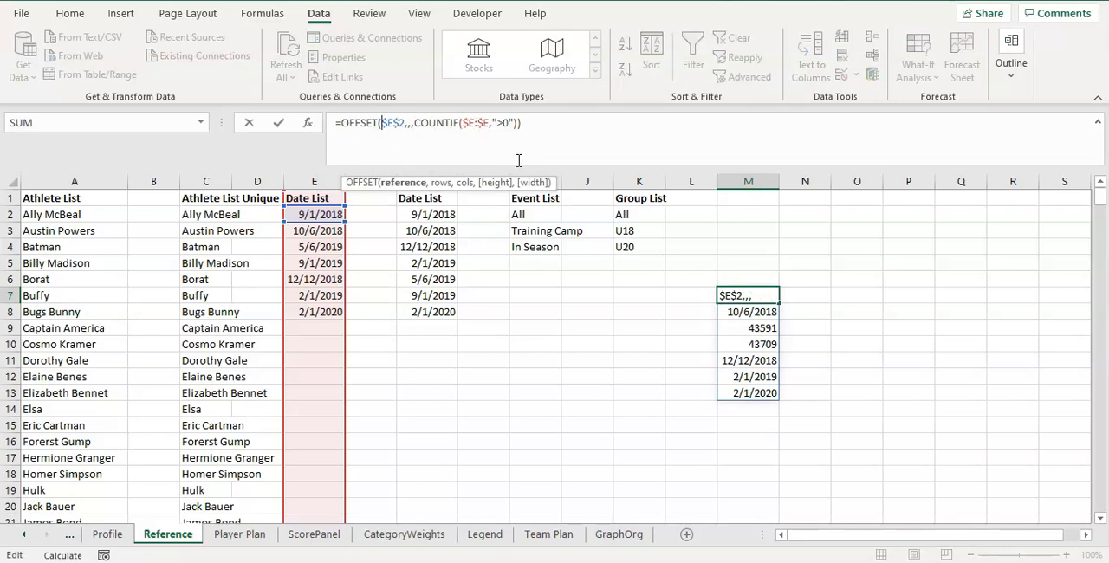
type("Reference!")
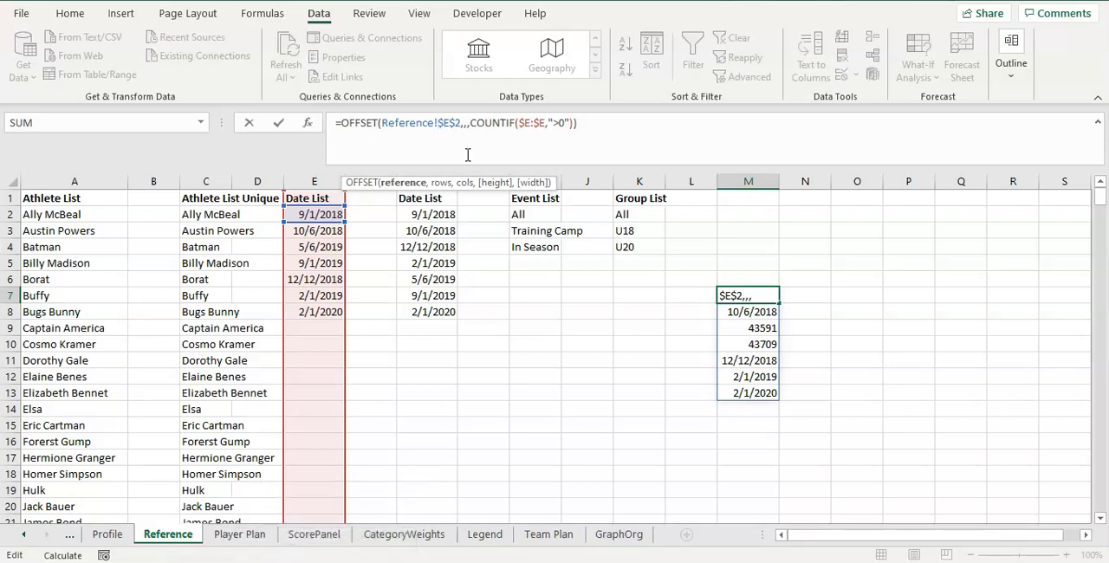
left_click(518, 122)
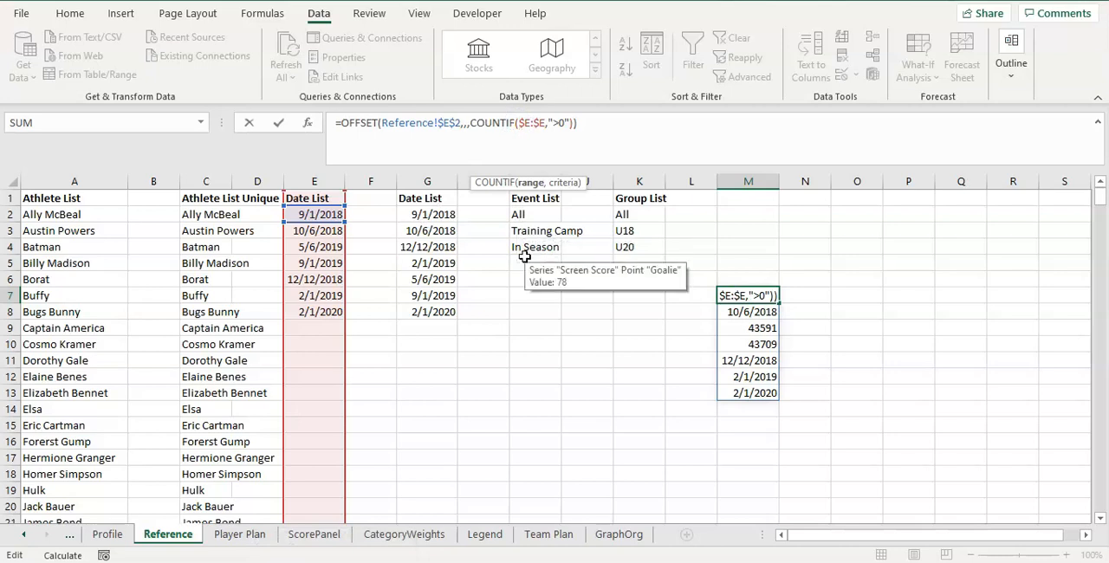
type("Refere ")
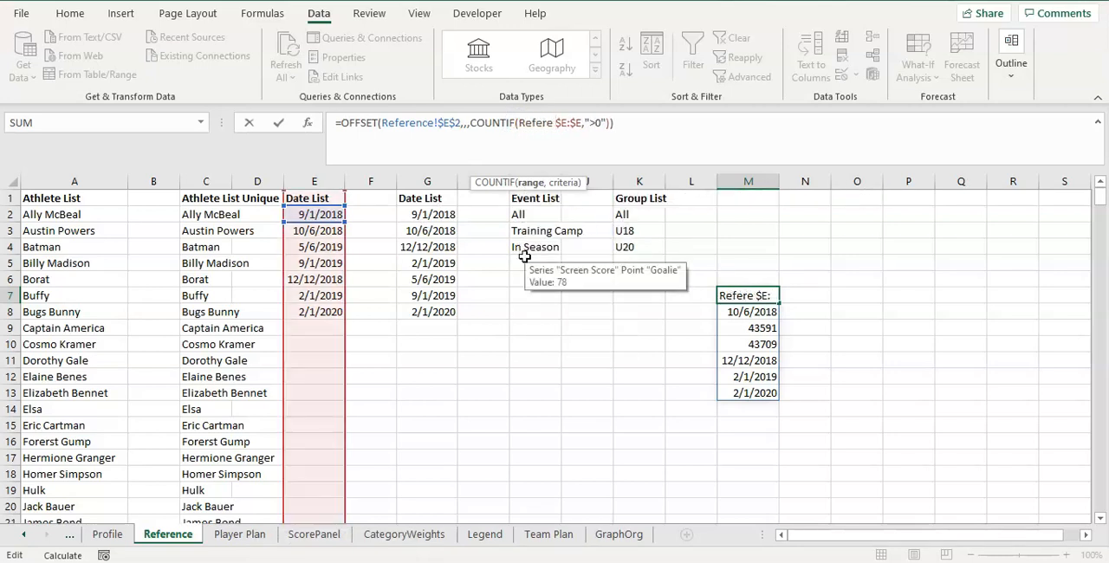
type("nce!")
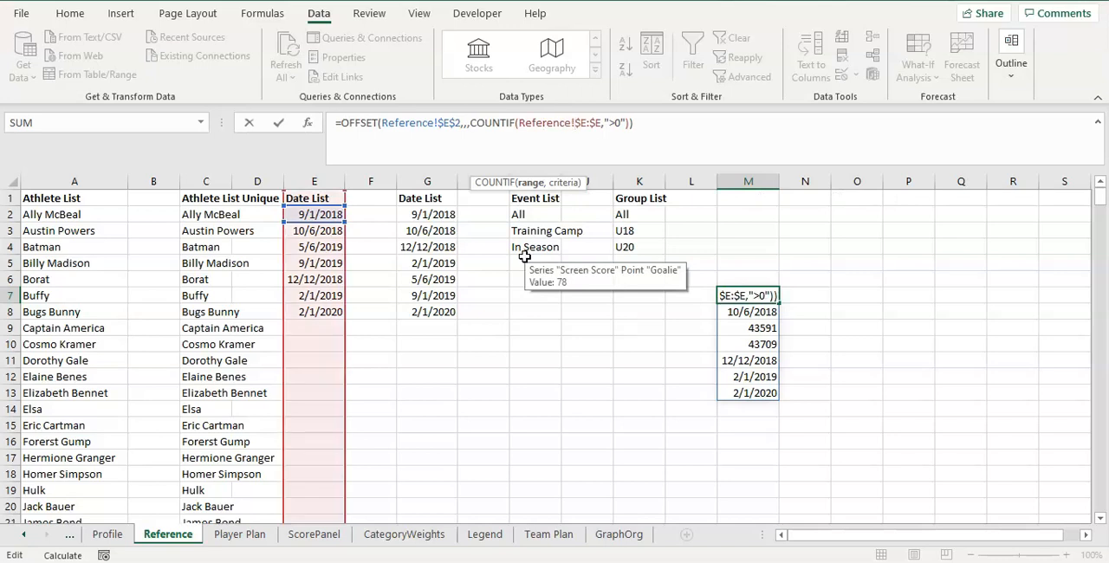
left_click(630, 127)
type("-1")
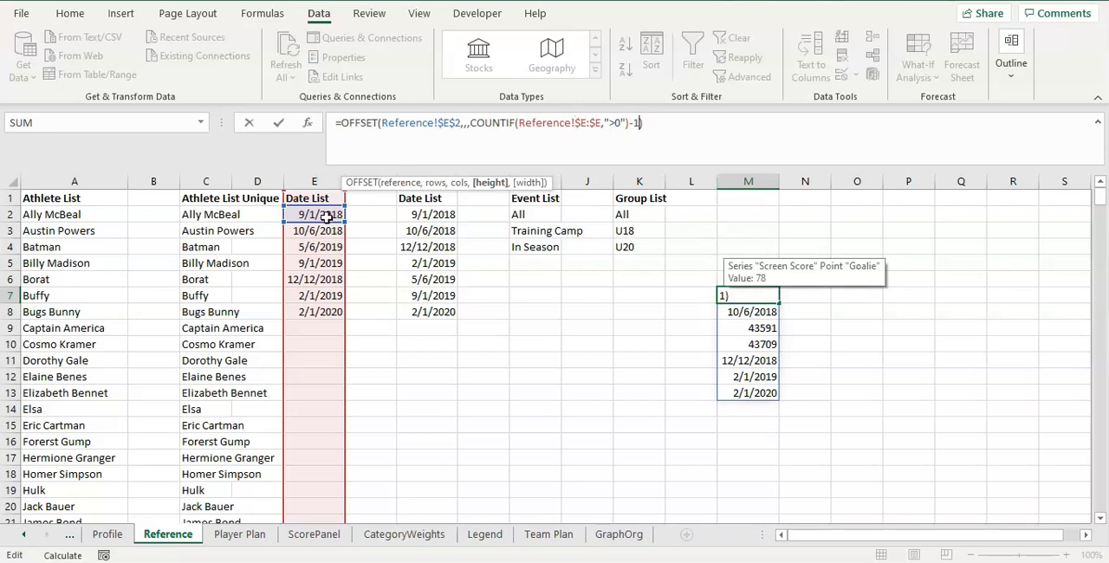
key("BackSpace")
key("BackSpace")
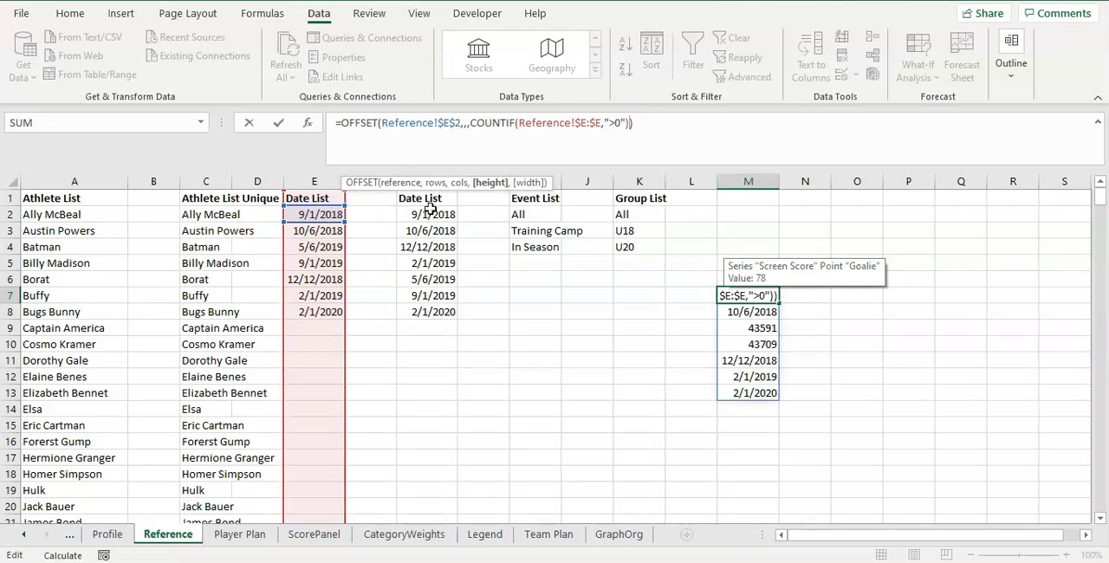
key("Return")
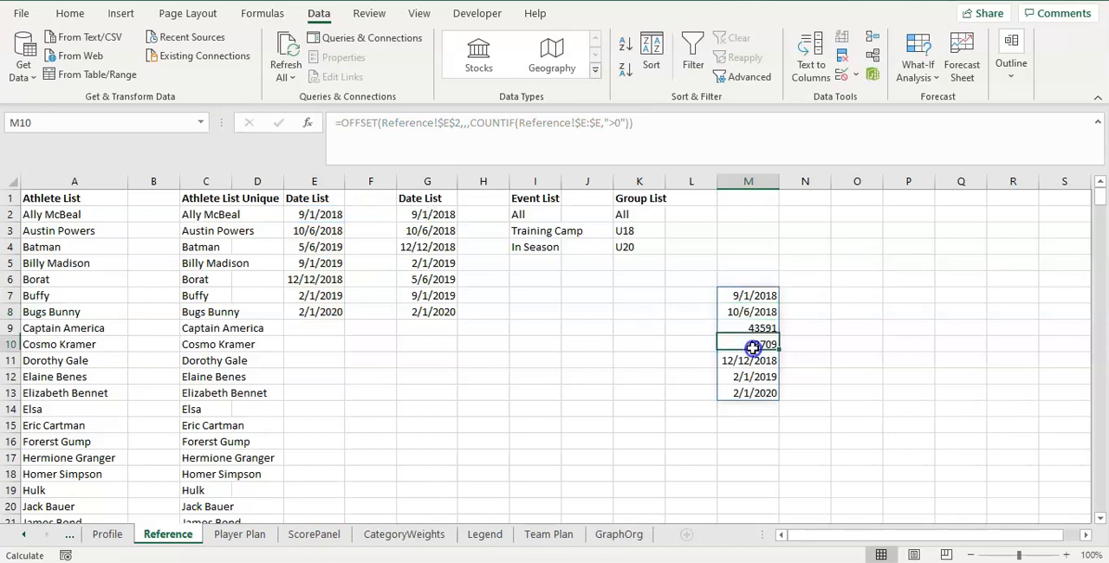
Copy the full text of the sheet-qualified OFFSET formula from M7 without altering the cell.
left_click(738, 298)
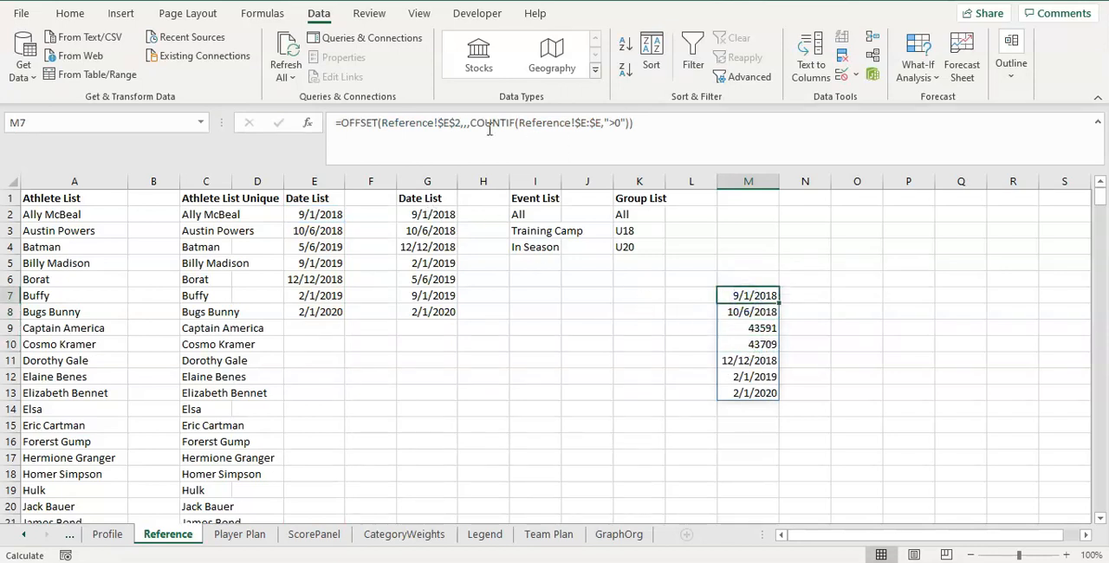
left_click(410, 123)
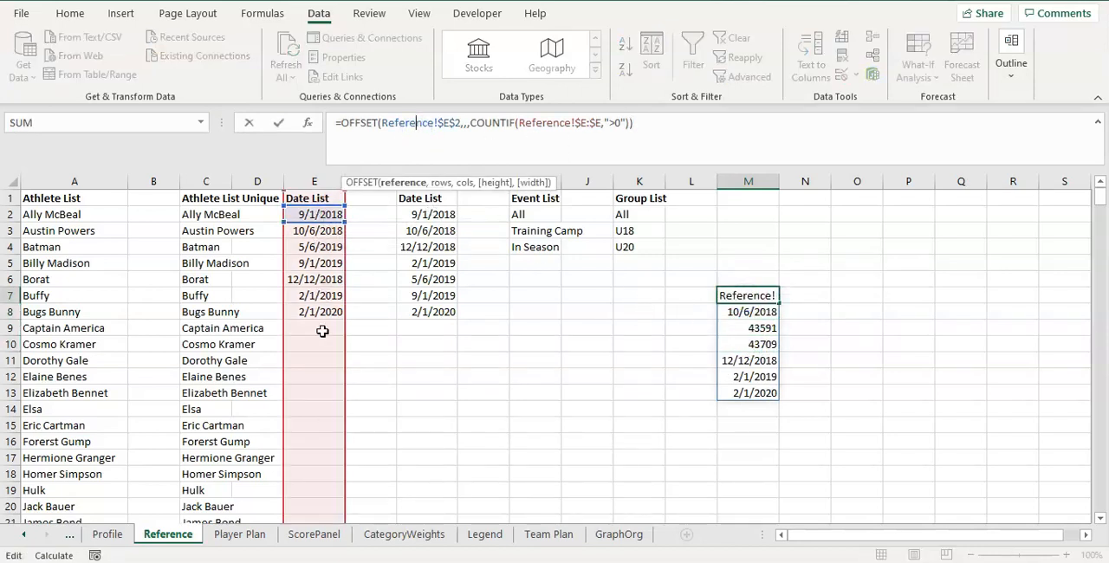
left_click_drag(674, 123, 314, 122)
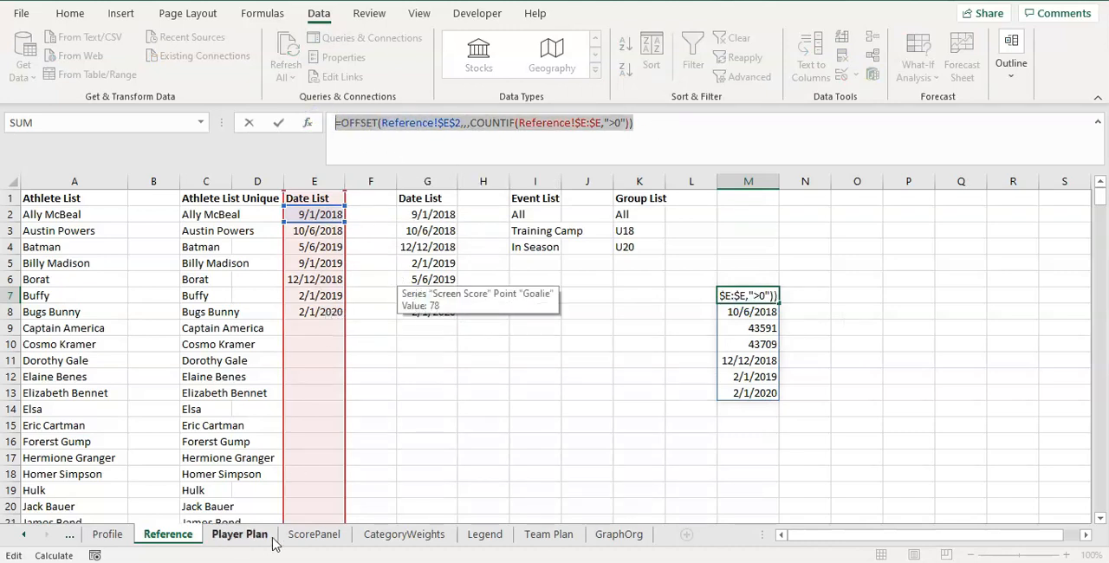
key("Escape")
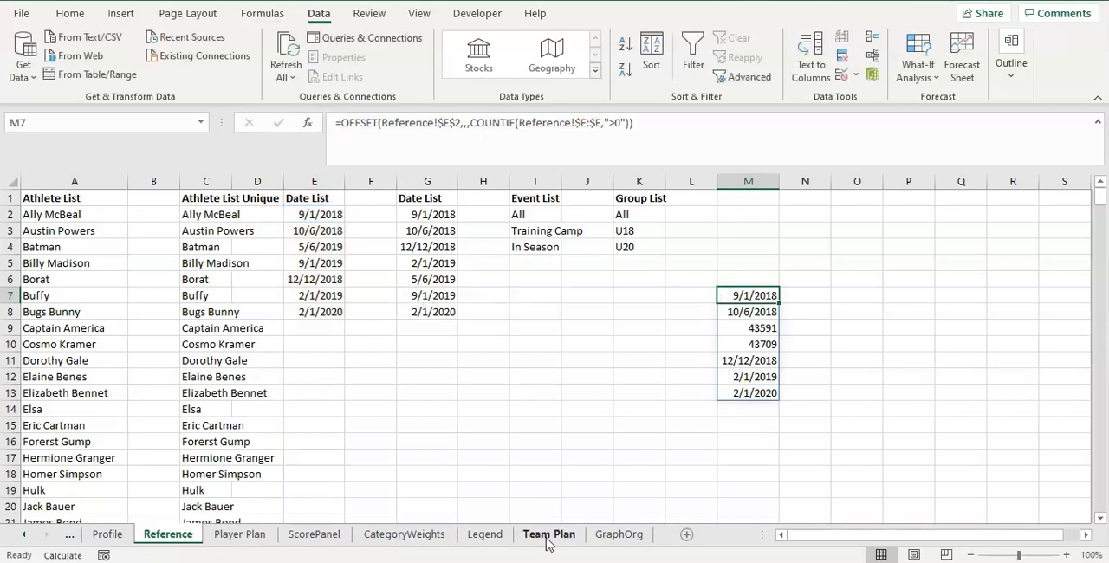
Restrict Table Date cell A2 on Team Plan to a list sourced from =OFFSET(Reference!$E$2,,,COUNTIF(Reference!$E:$E,">0")), and open its list of dates.
left_click(548, 534)
left_click(94, 241)
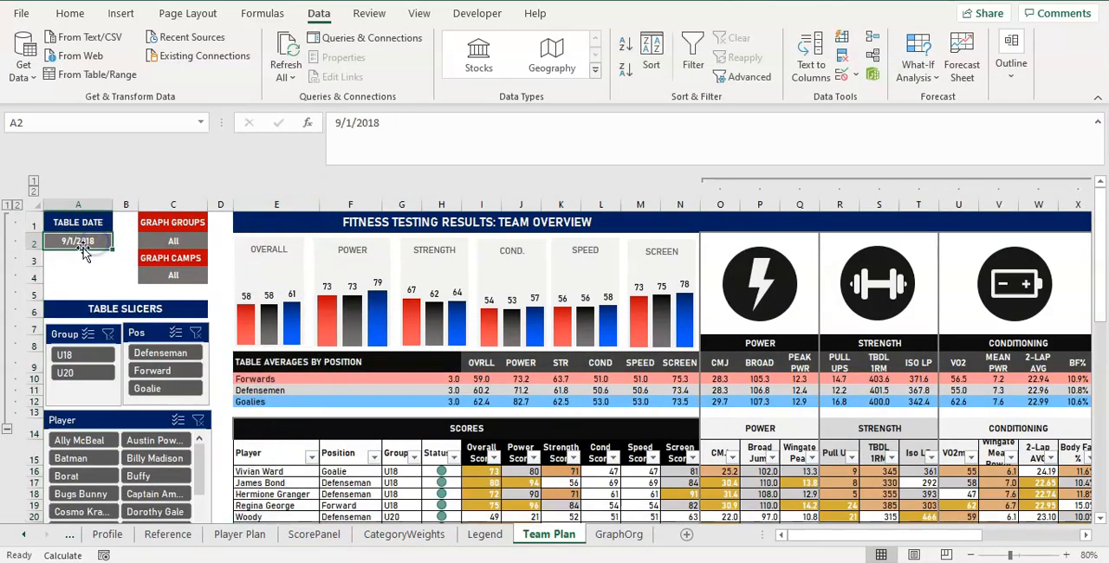
left_click(839, 75)
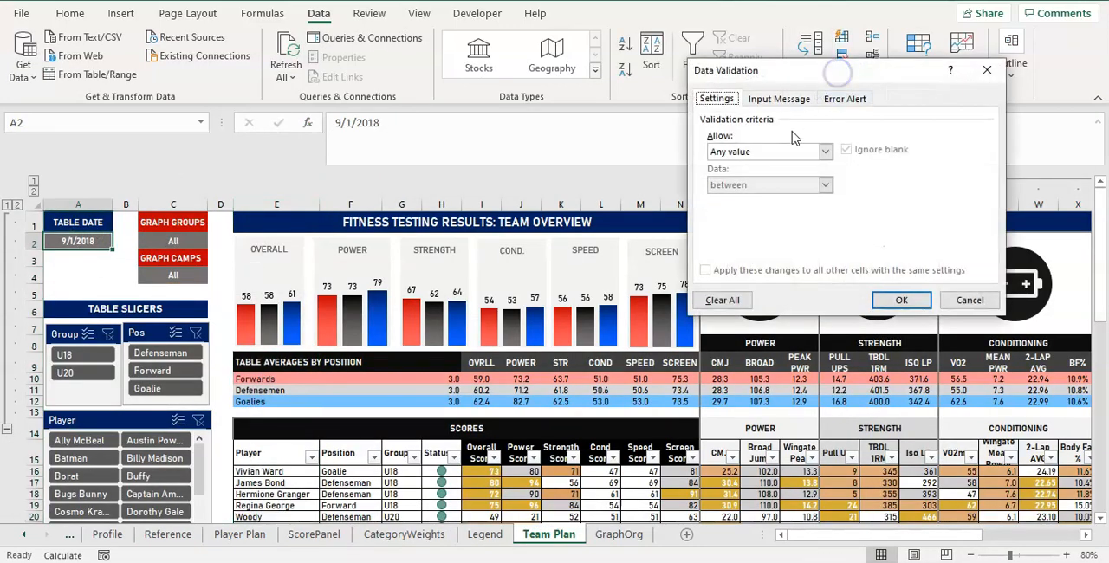
left_click(767, 153)
left_click(759, 201)
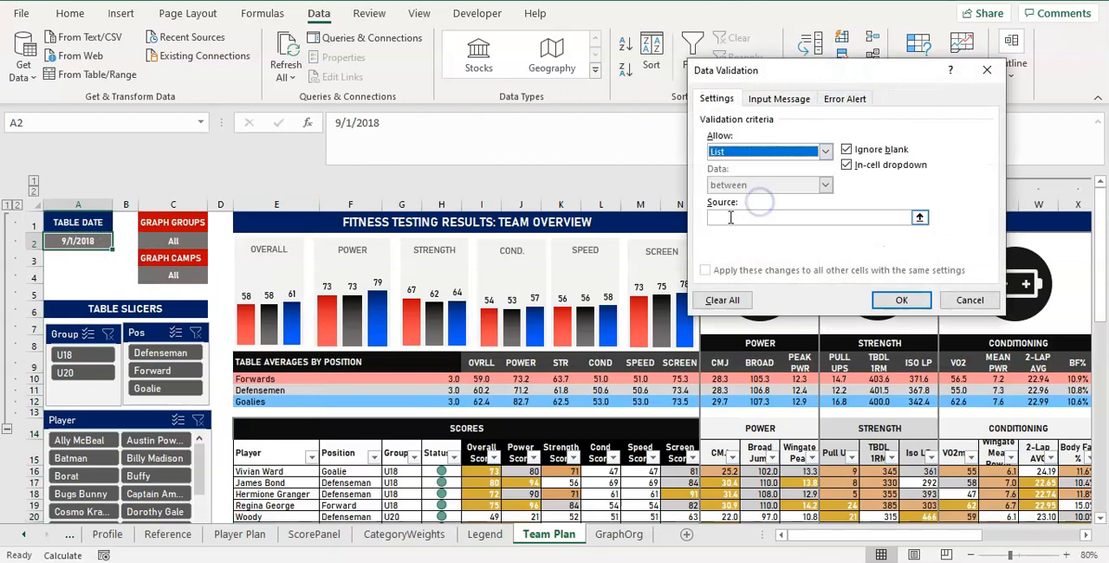
left_click(733, 218)
key("ctrl+v")
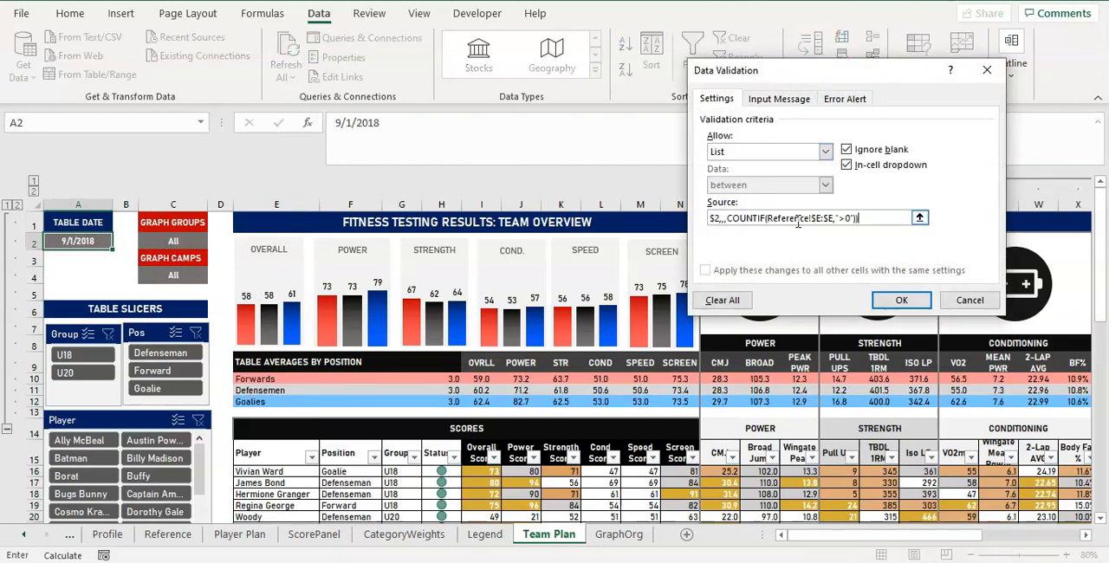
left_click_drag(881, 223, 685, 221)
left_click(743, 221)
left_click(881, 294)
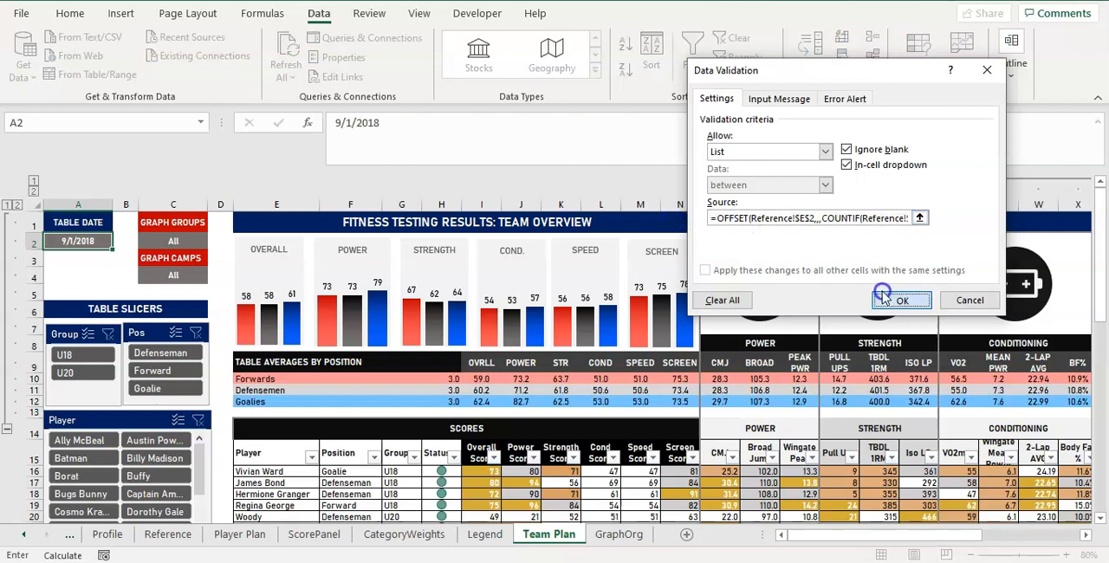
left_click(117, 242)
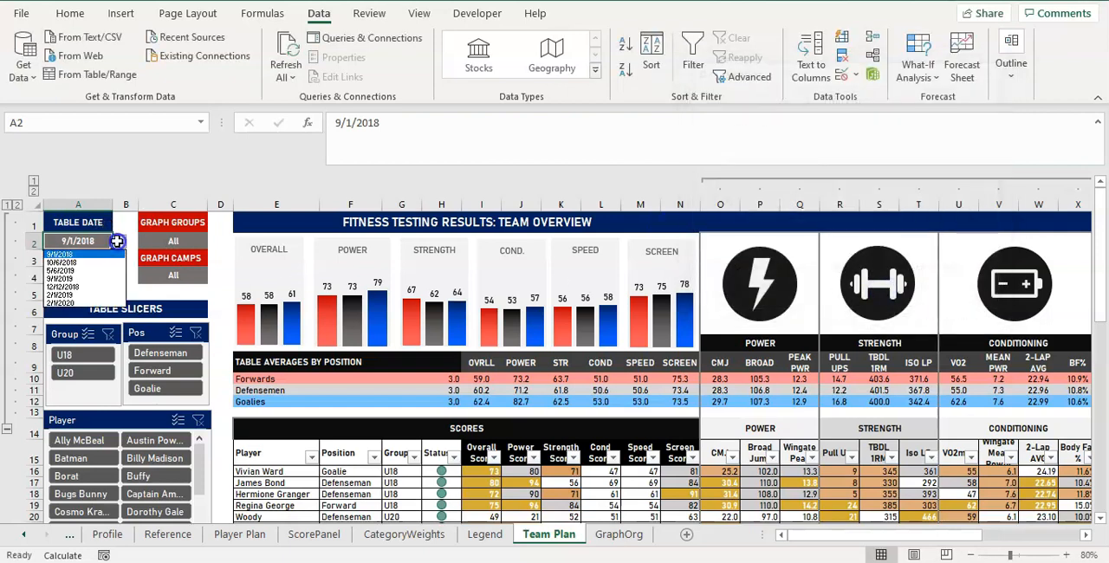
Test the Table Date drop-down by choosing 10/6/2018, 9/1/2019 and finally 9/1/2018.
left_click(77, 262)
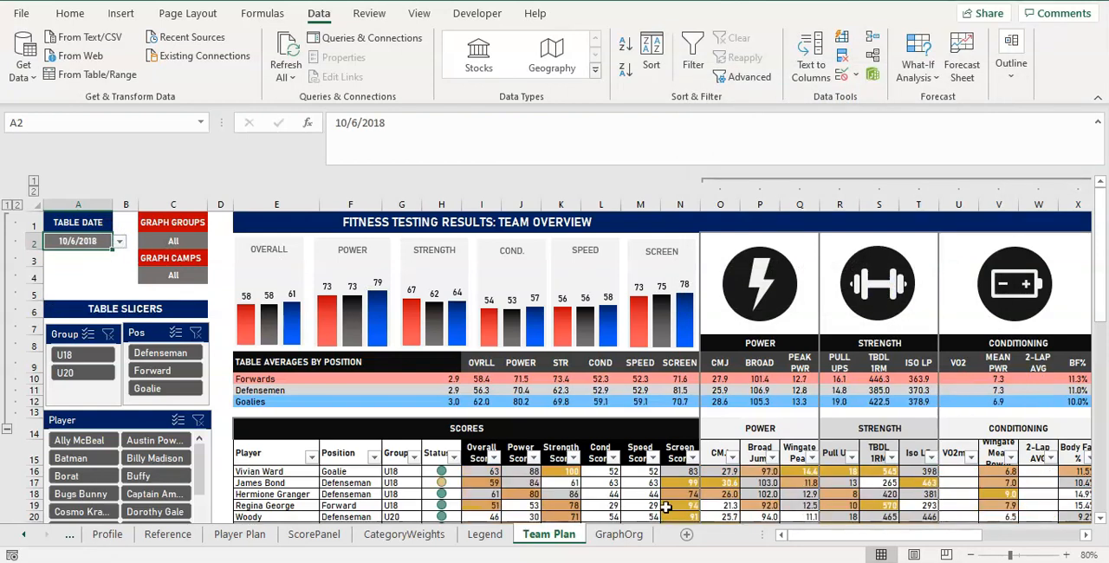
left_click(119, 242)
left_click(95, 280)
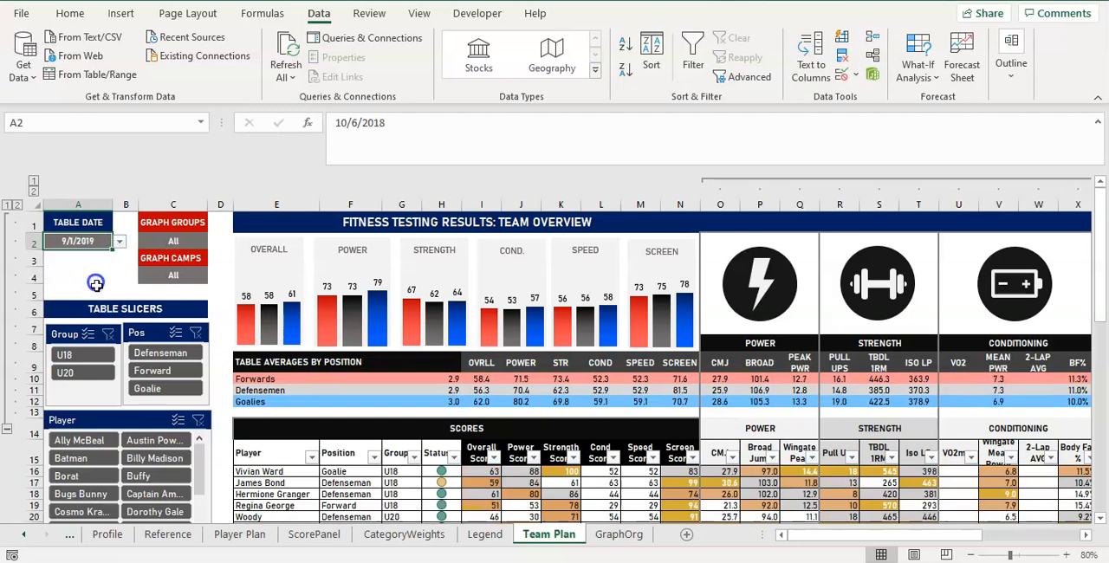
left_click(120, 242)
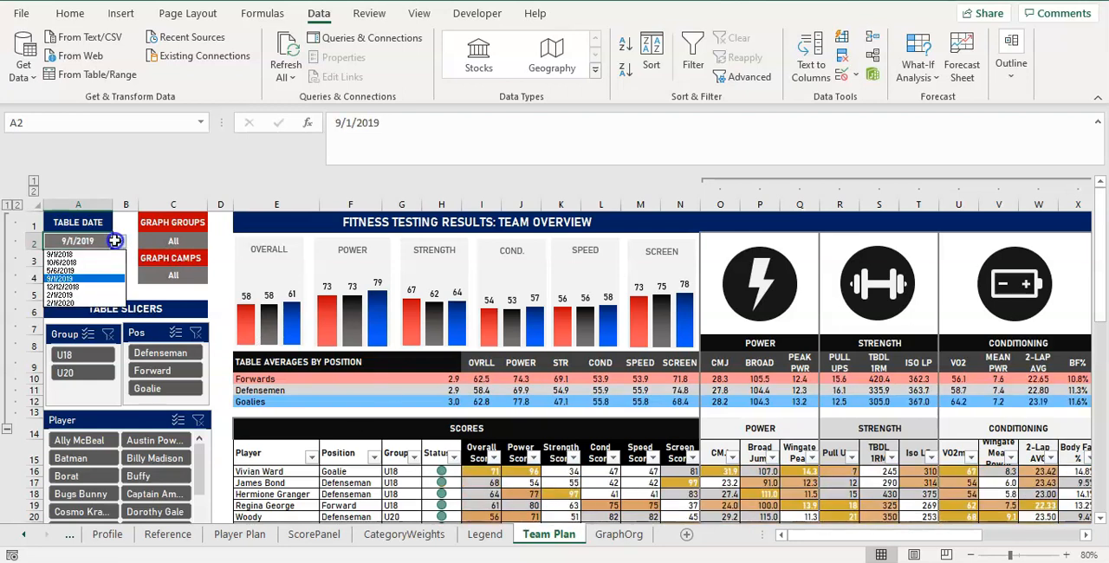
left_click(93, 253)
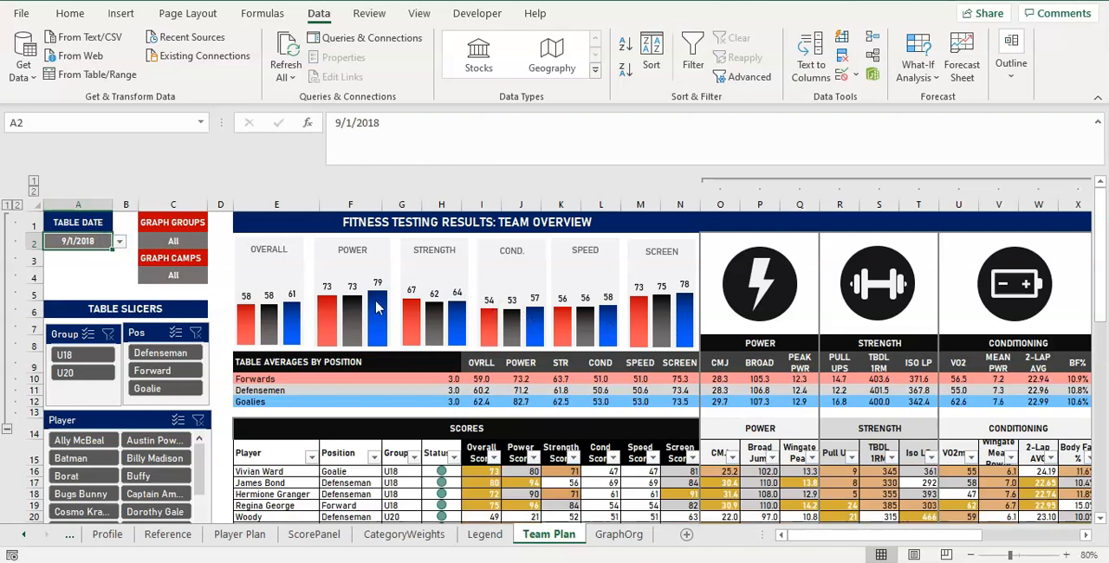
left_click(178, 243)
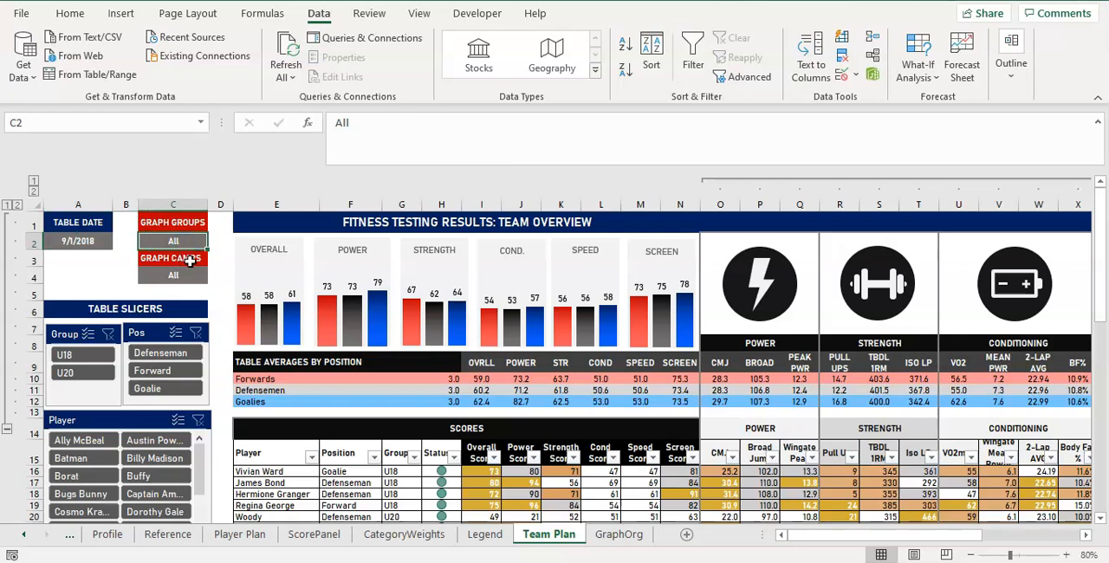
left_click(83, 245)
left_click(147, 243)
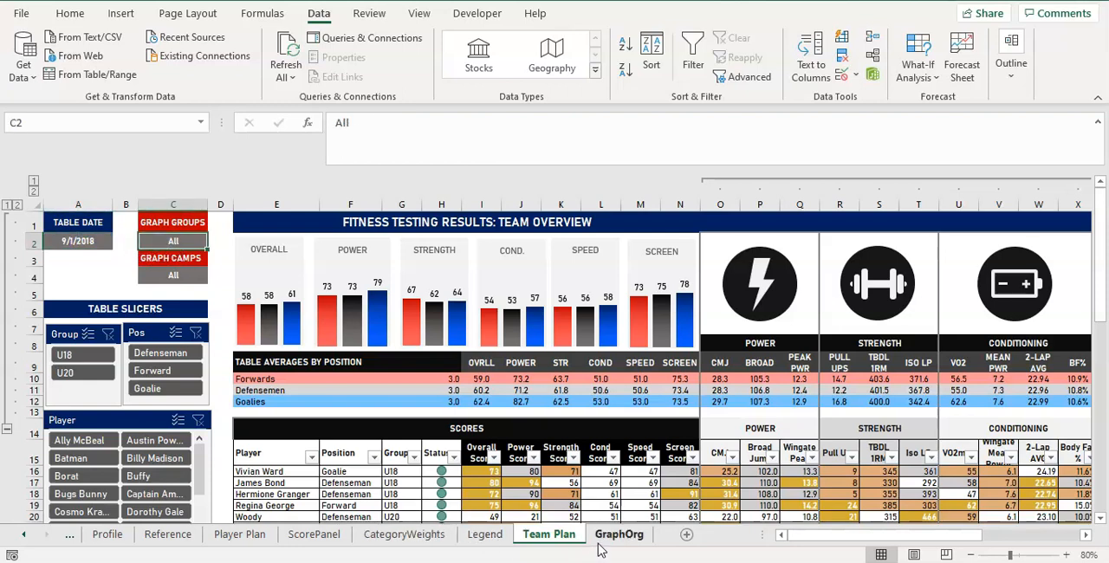
Copy the text of the OFFSET formula in M7 on the Reference sheet and paste it into O7.
left_click(184, 533)
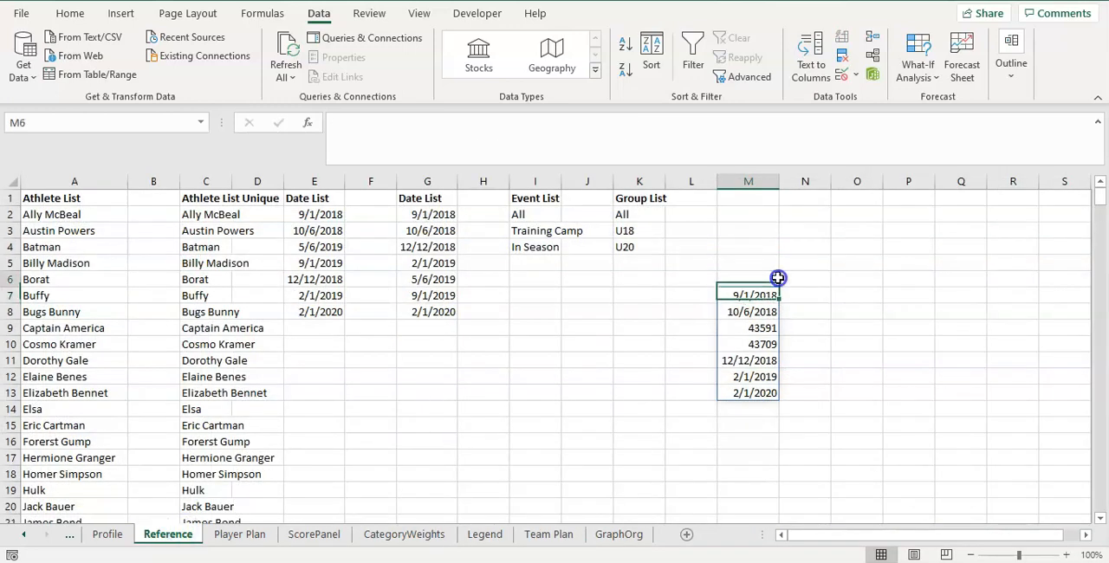
left_click_drag(622, 123, 232, 119)
key("ctrl+c")
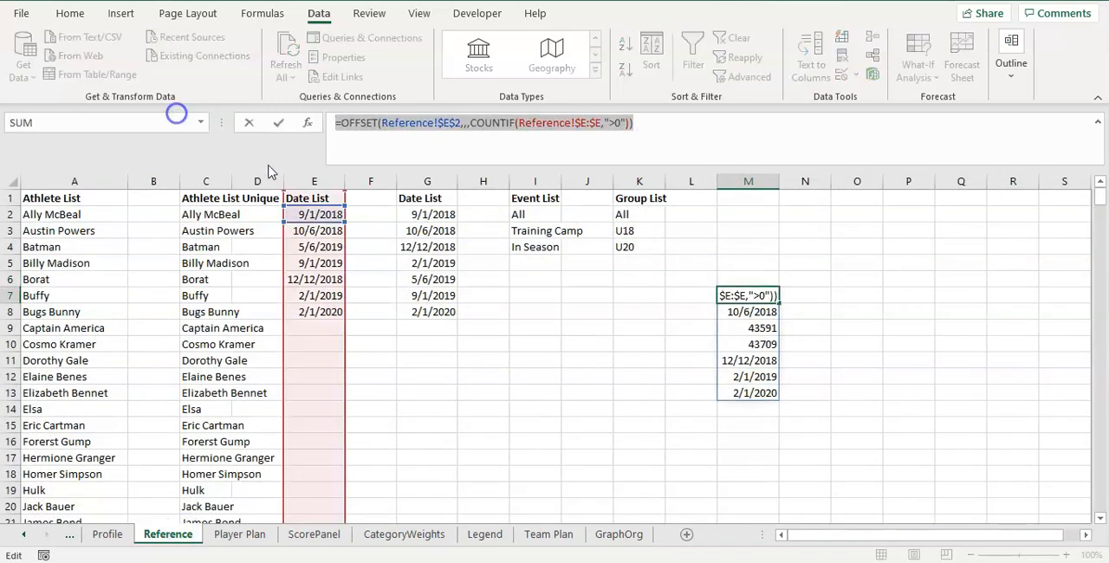
key("Escape")
left_click(770, 244)
left_click(853, 276)
left_click(851, 295)
key("ctrl+v")
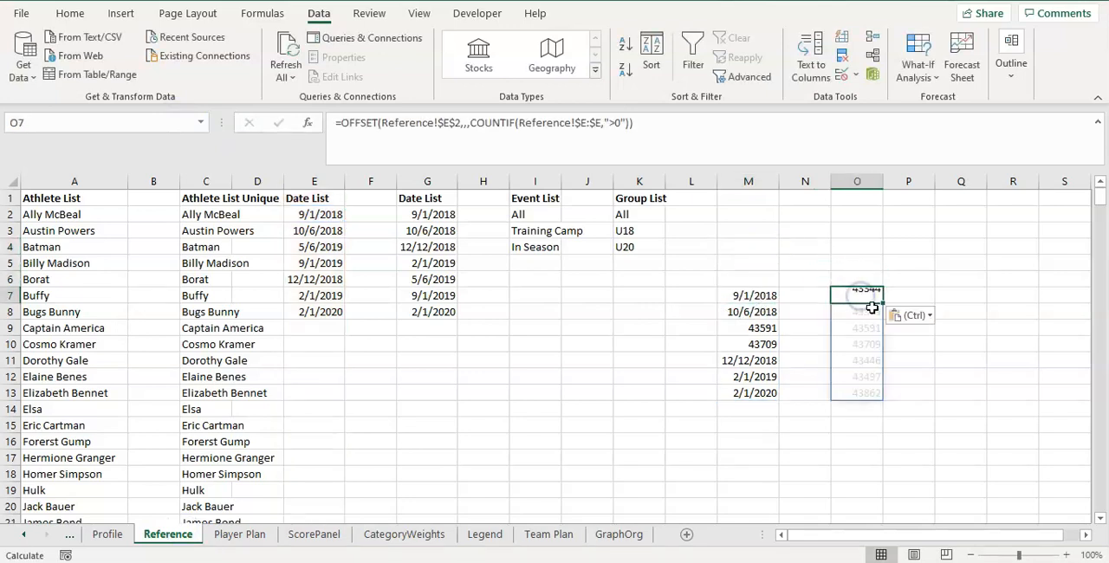
Repoint the O7 formula to the Event List column, using Reference!$I$2 as the start and Reference!$I:$I as the COUNTIF range.
left_click(440, 124)
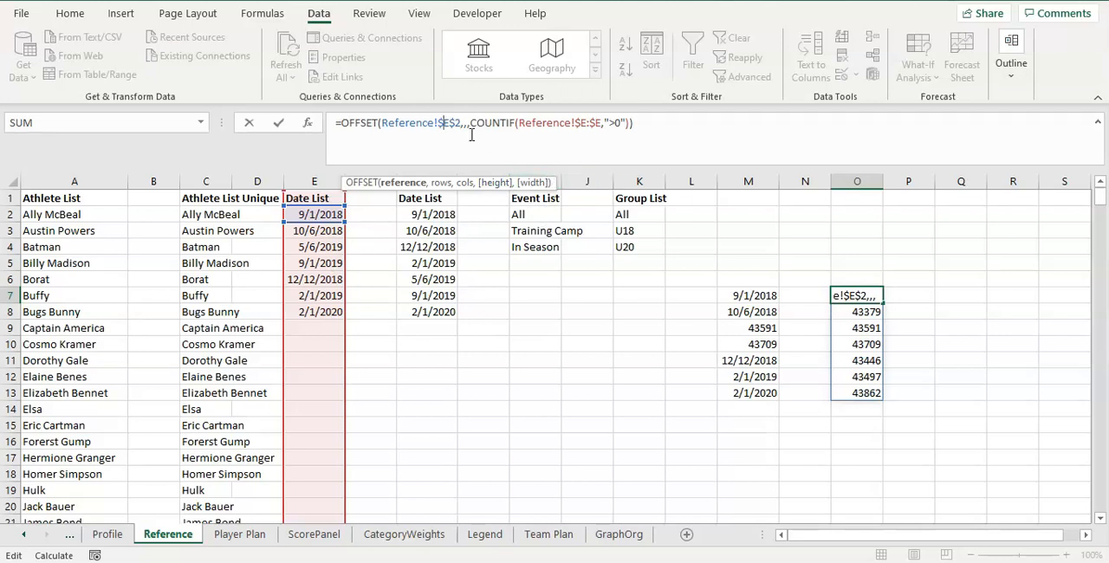
type("I")
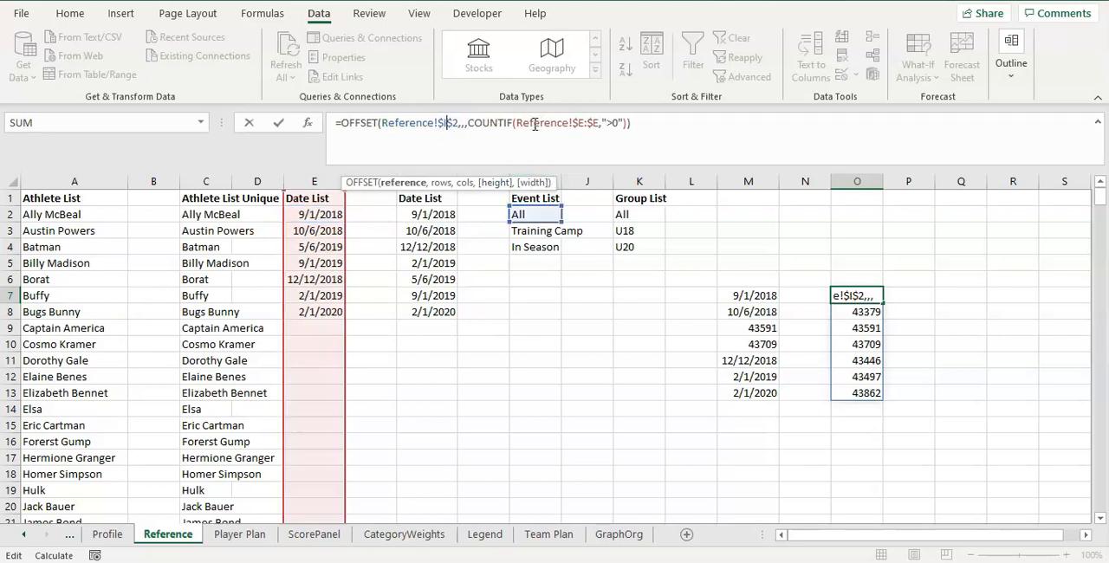
double_click(578, 123)
type("I")
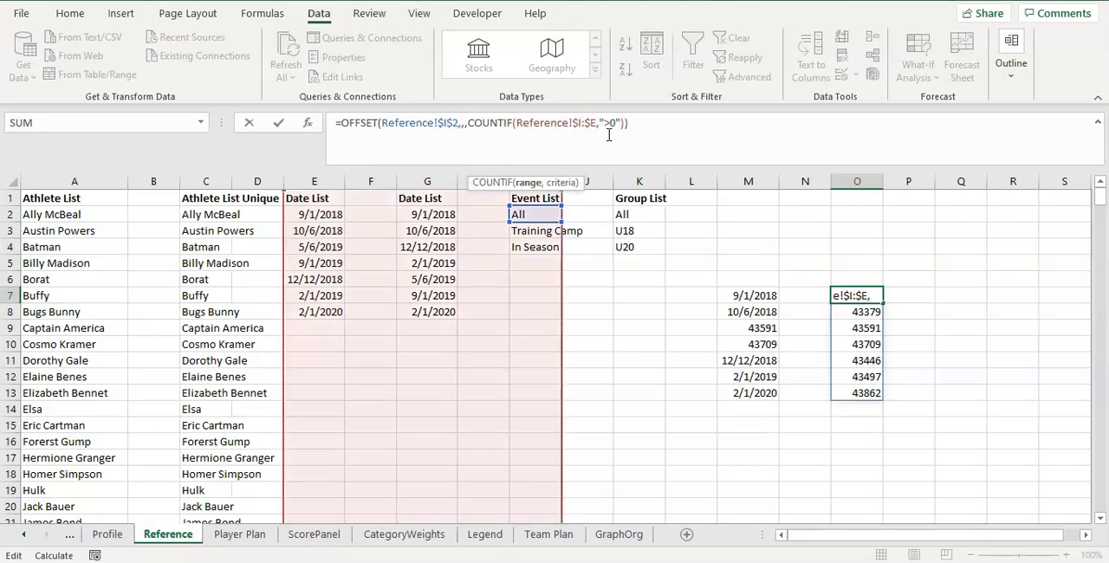
double_click(594, 123)
type("I")
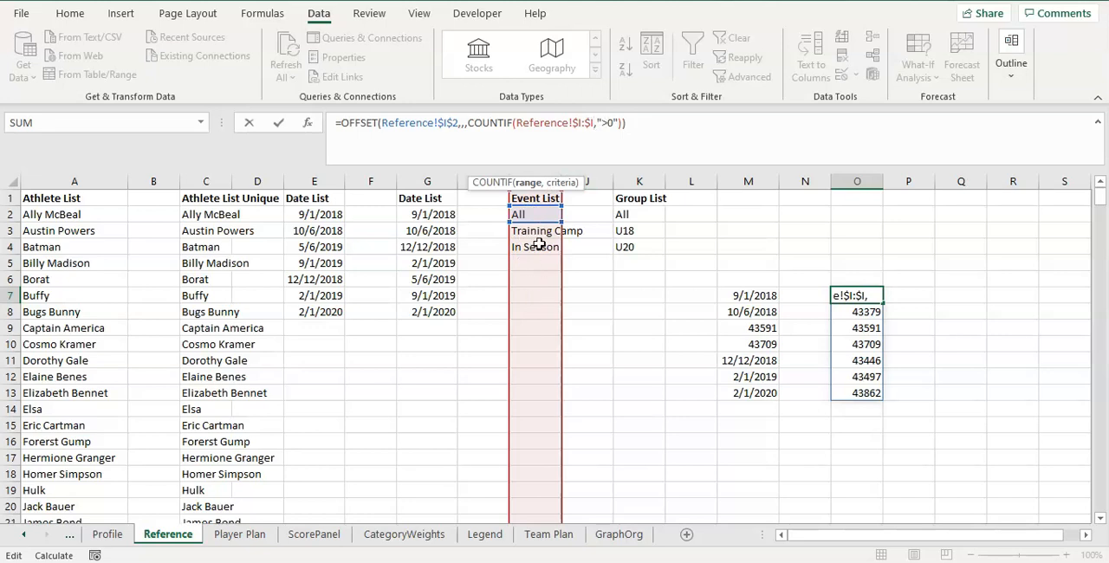
Change the COUNTIF criterion in O7 to "?*" and subtract 1 from the count to exclude the header.
left_click(609, 123)
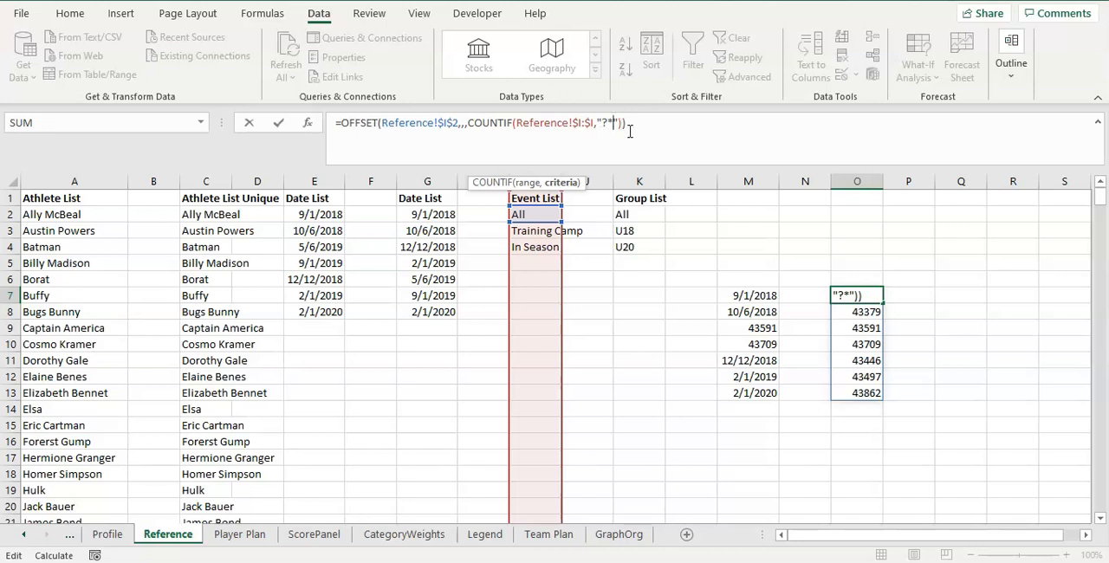
key("ctrl+Return")
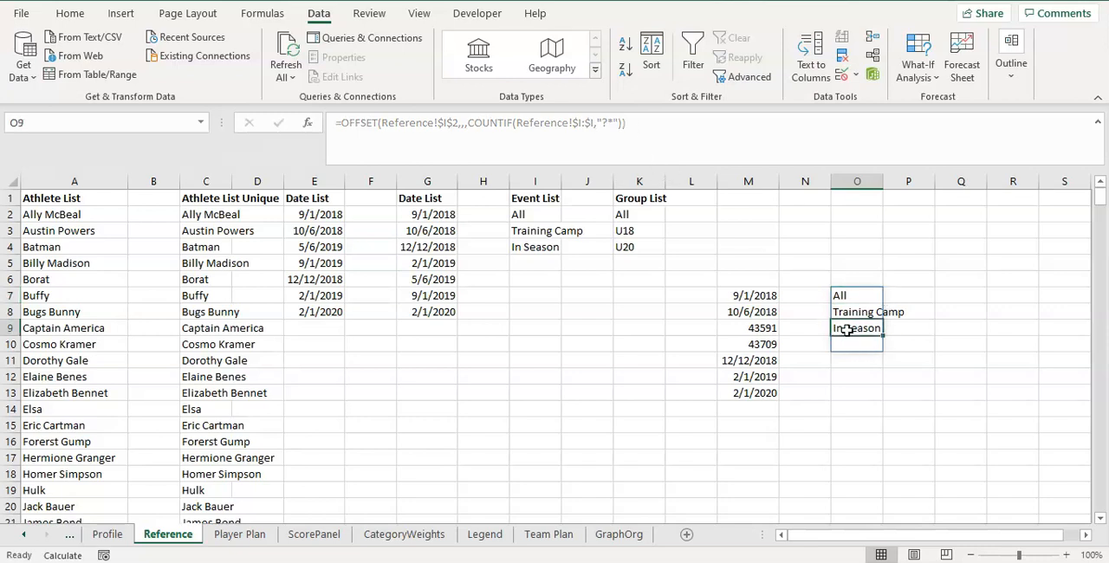
left_click(638, 127)
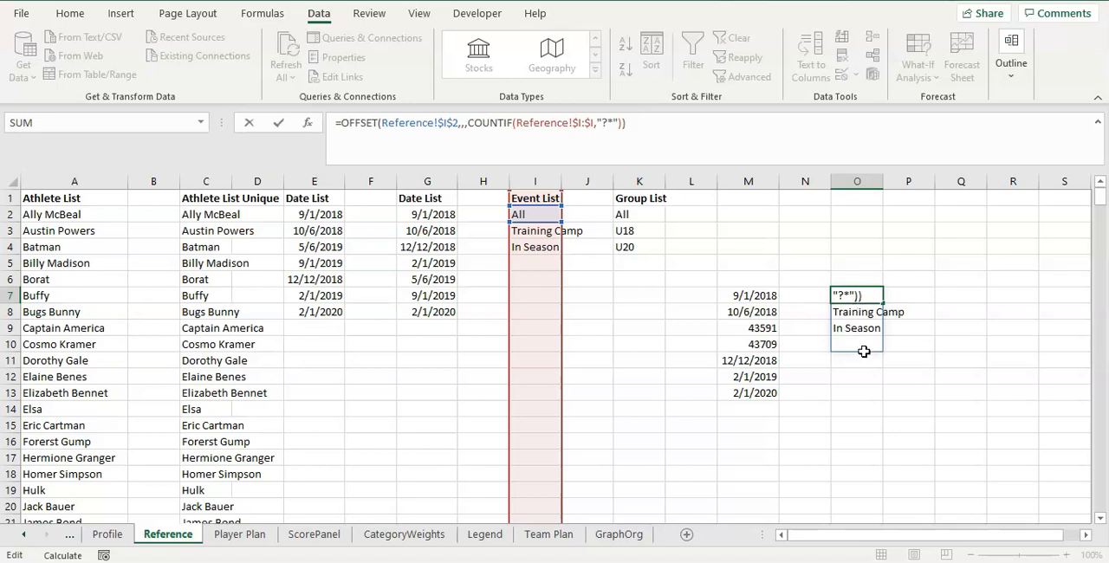
left_click(626, 127)
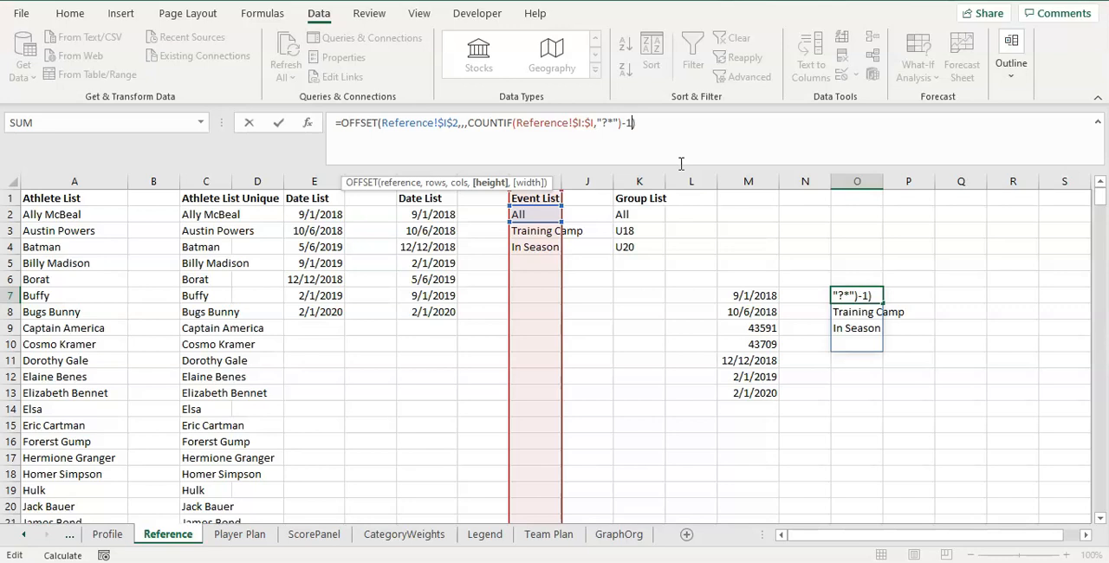
key("Return")
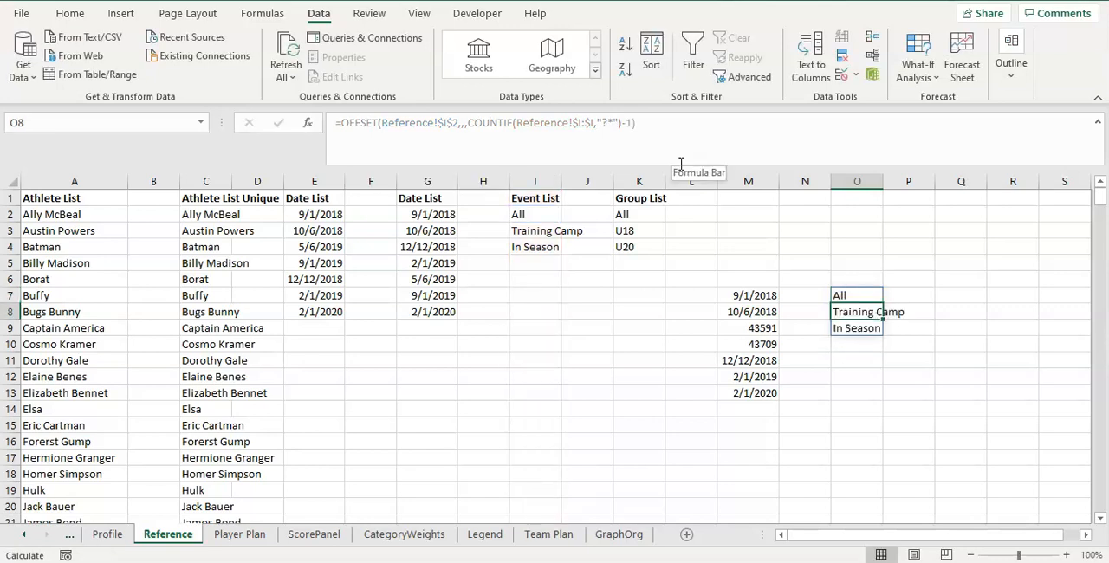
Copy the full text of the Event List OFFSET formula from O7 without altering the cell.
left_click(883, 263)
left_click(858, 296)
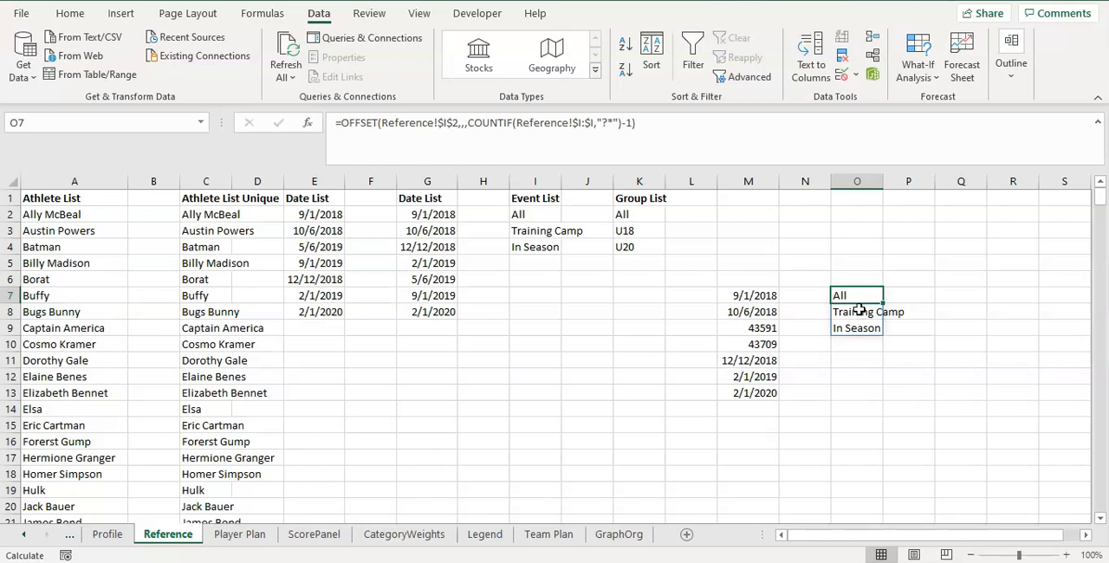
left_click_drag(638, 129, 275, 125)
key("ctrl+c")
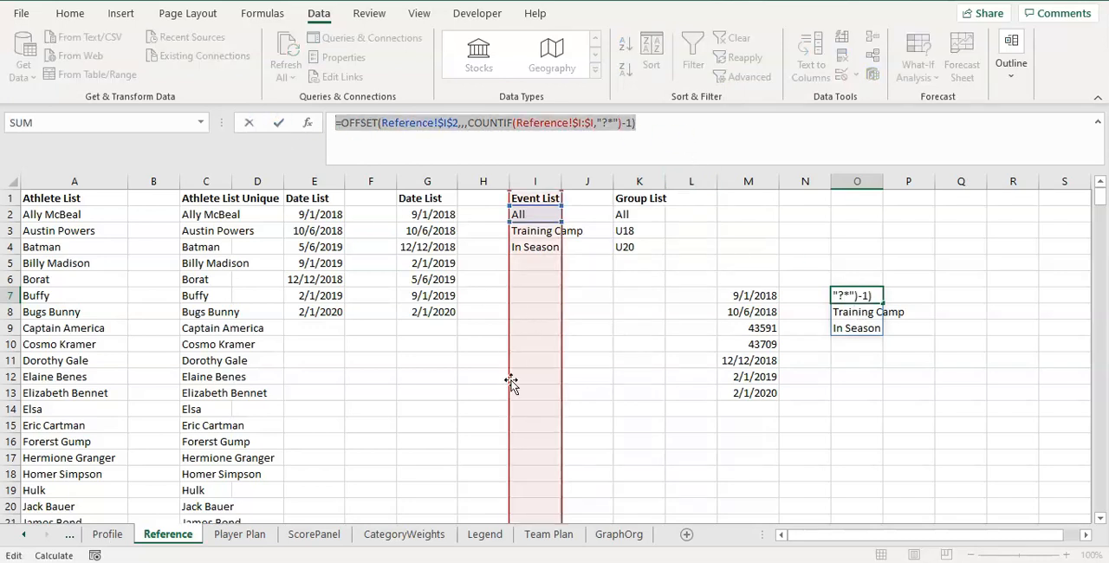
key("Escape")
Restrict Graph Camps cell C4 on Team Plan to a list sourced from =OFFSET(Reference!$I$2,,,COUNTIF(Reference!$I:$I,"?*")-1).
left_click(547, 535)
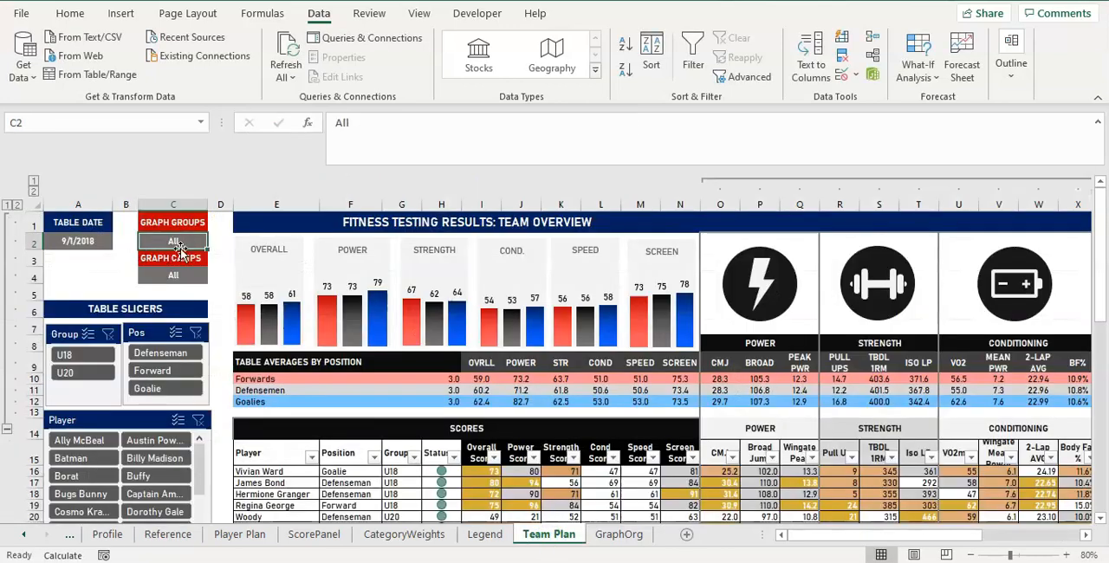
left_click(174, 275)
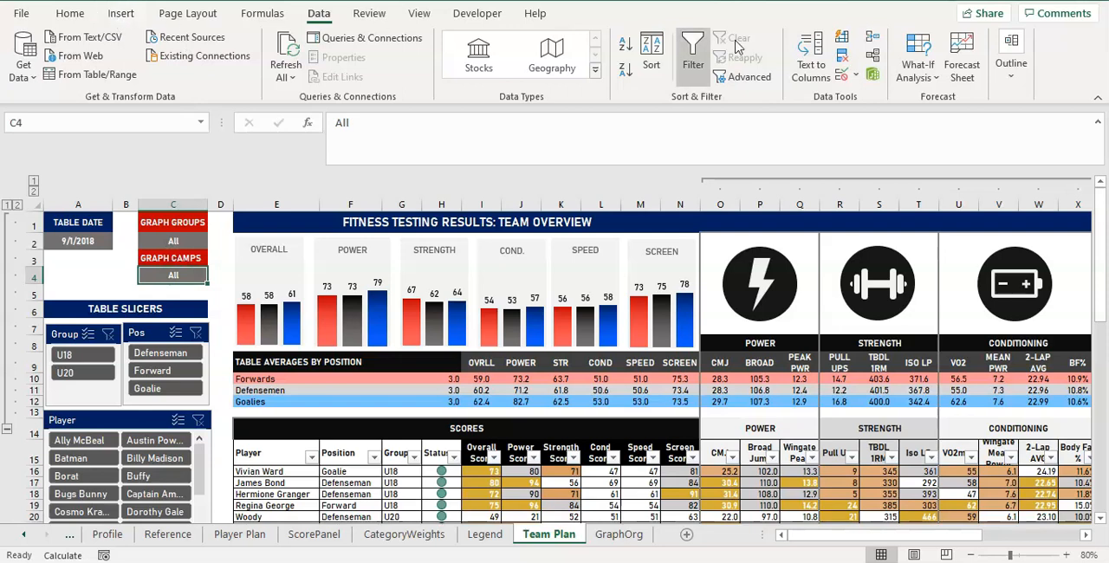
left_click(841, 74)
left_click(784, 152)
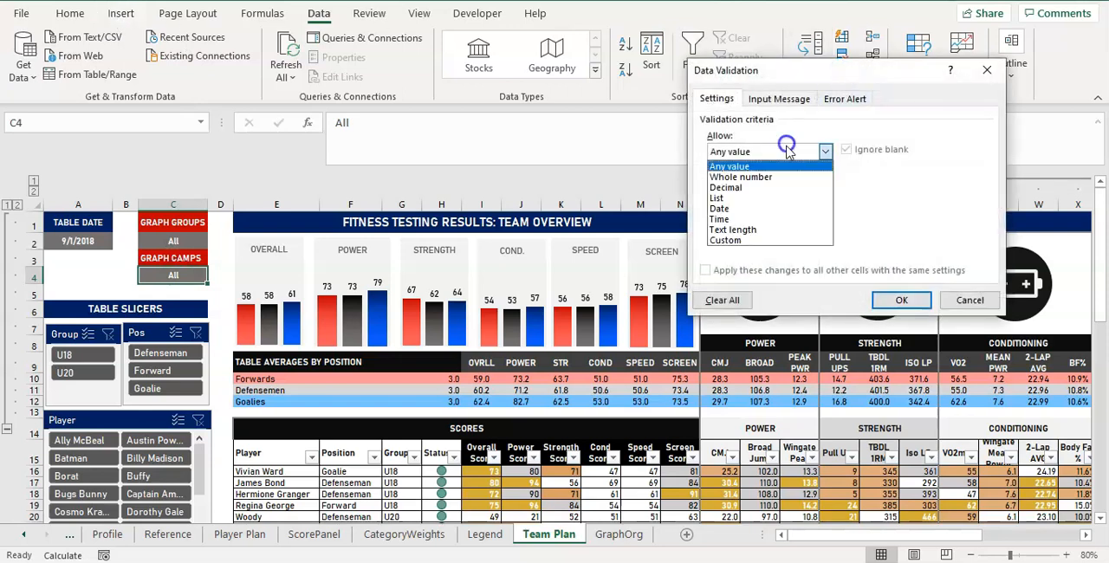
left_click(750, 196)
left_click(747, 217)
key("ctrl+v")
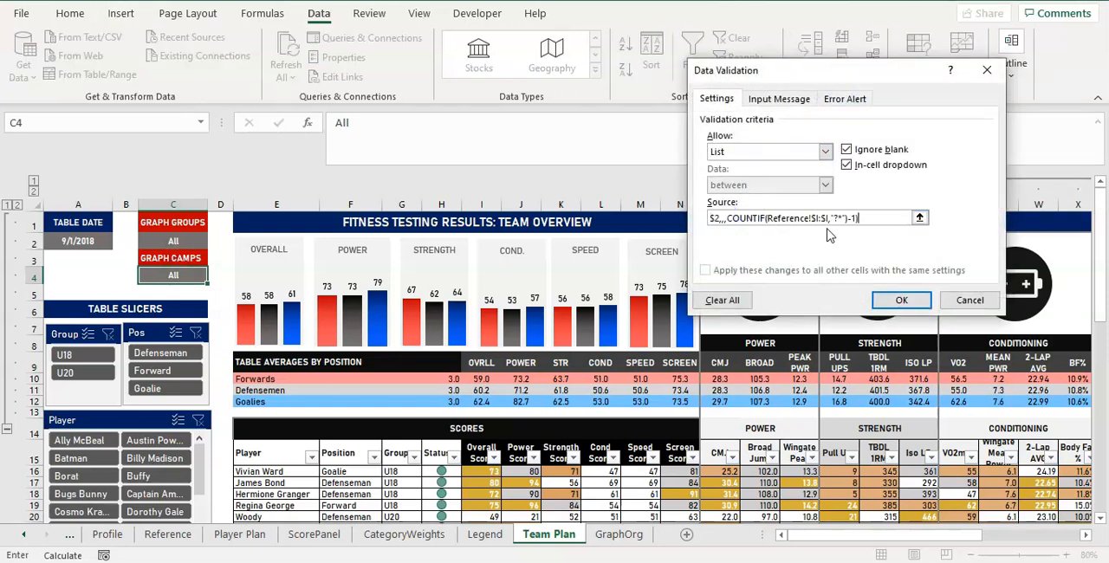
left_click(900, 300)
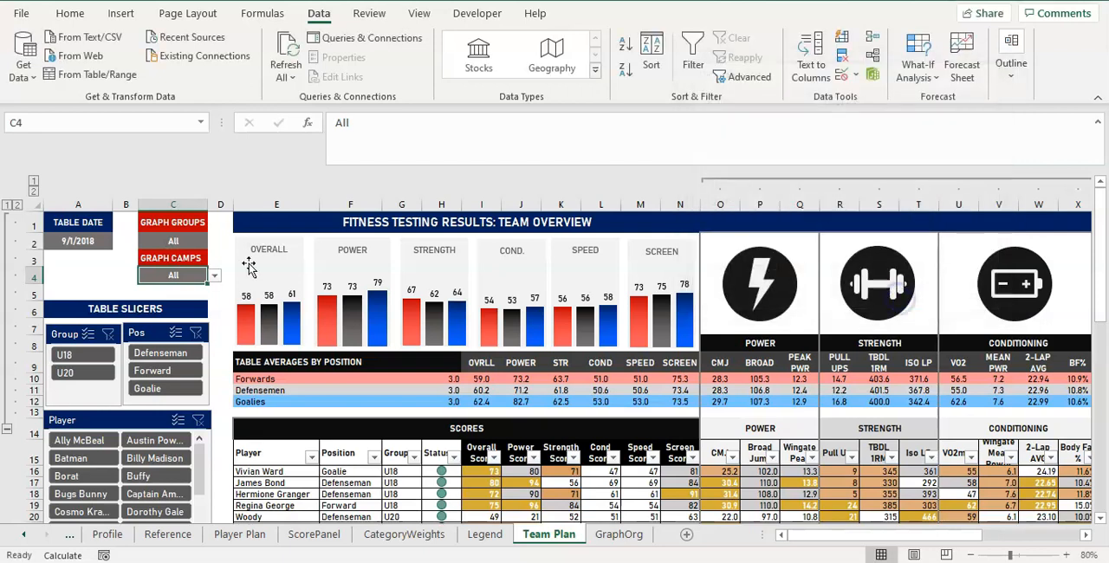
Test the Graph Camps drop-down by choosing Training Camp, In Season and finally All.
left_click(215, 274)
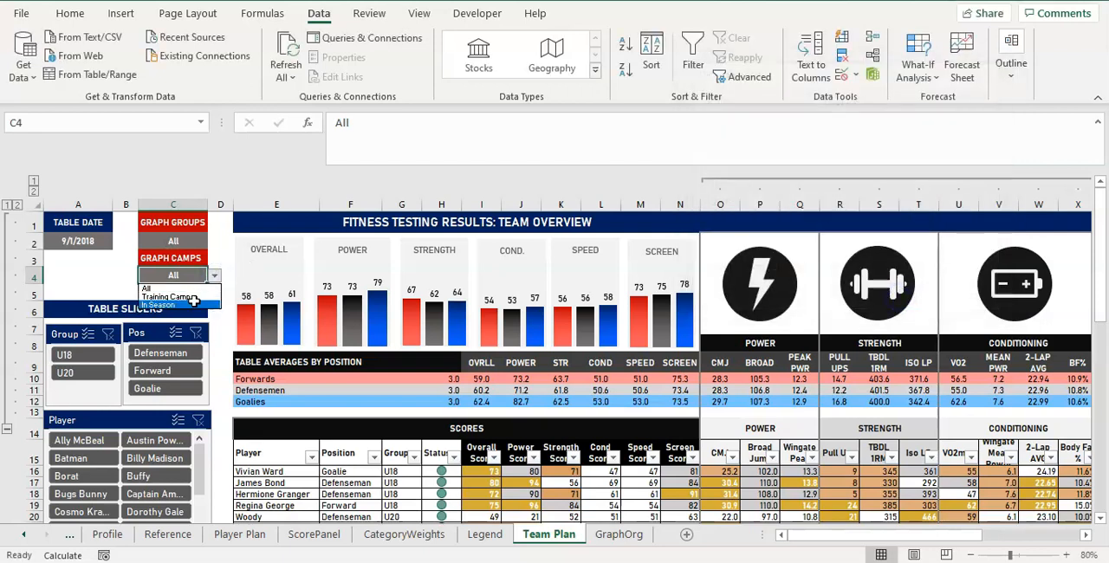
left_click(192, 297)
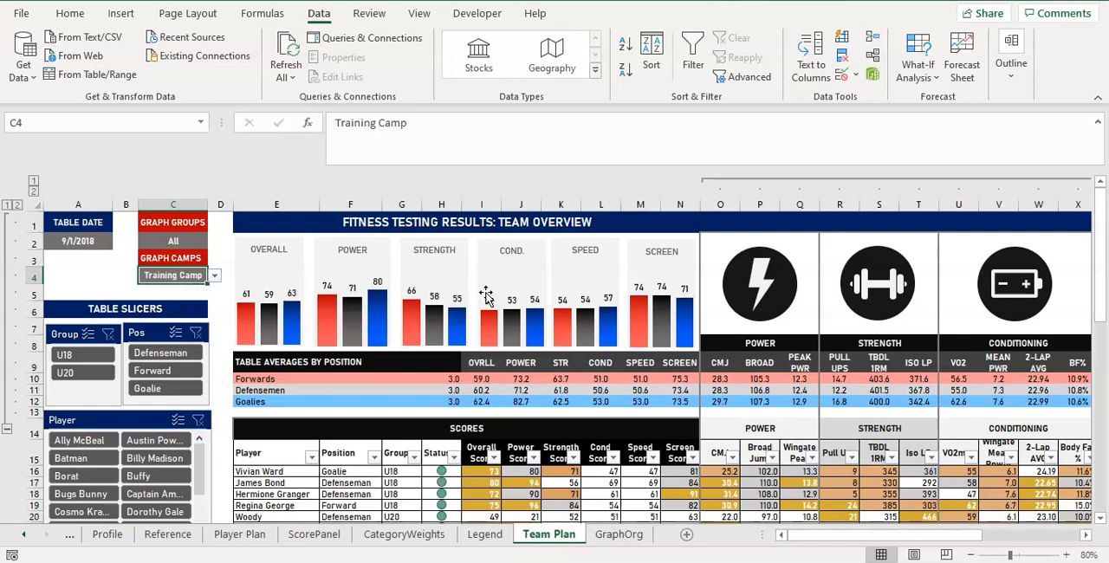
left_click(215, 275)
left_click(192, 305)
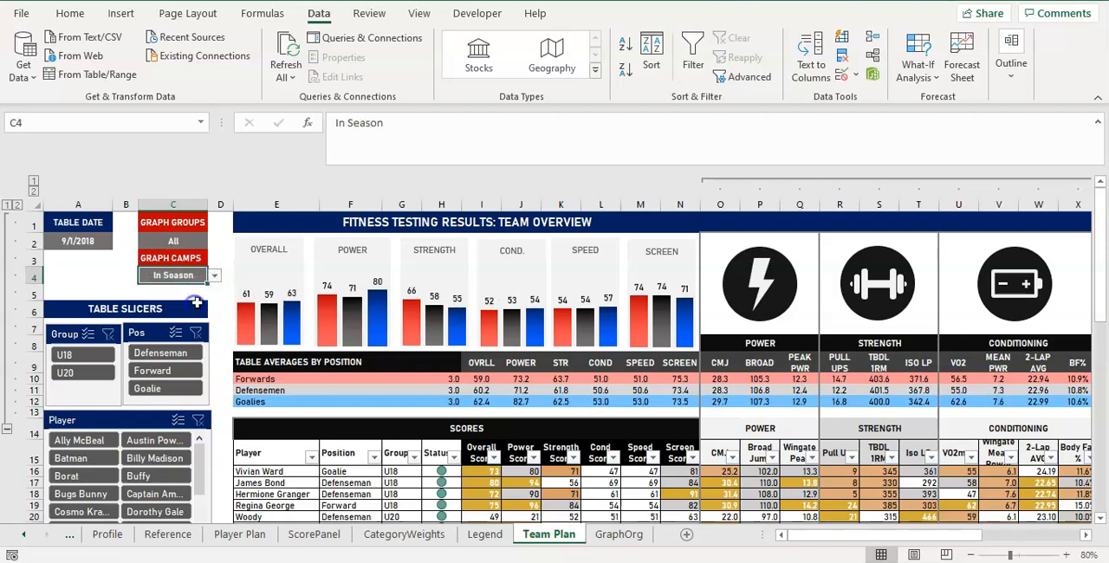
left_click(213, 275)
left_click(180, 286)
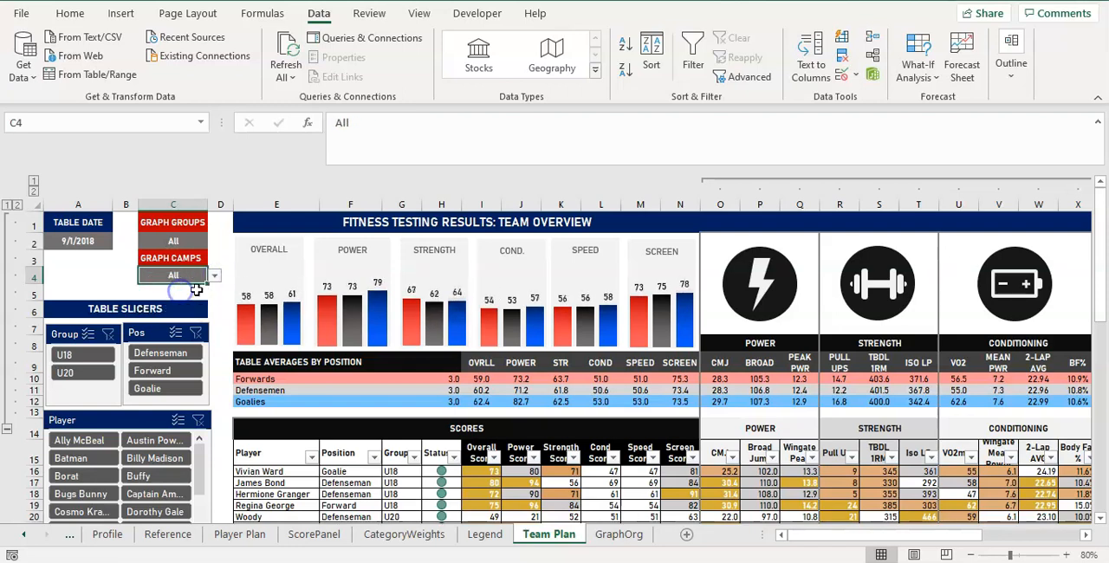
left_click(183, 226)
left_click(183, 239)
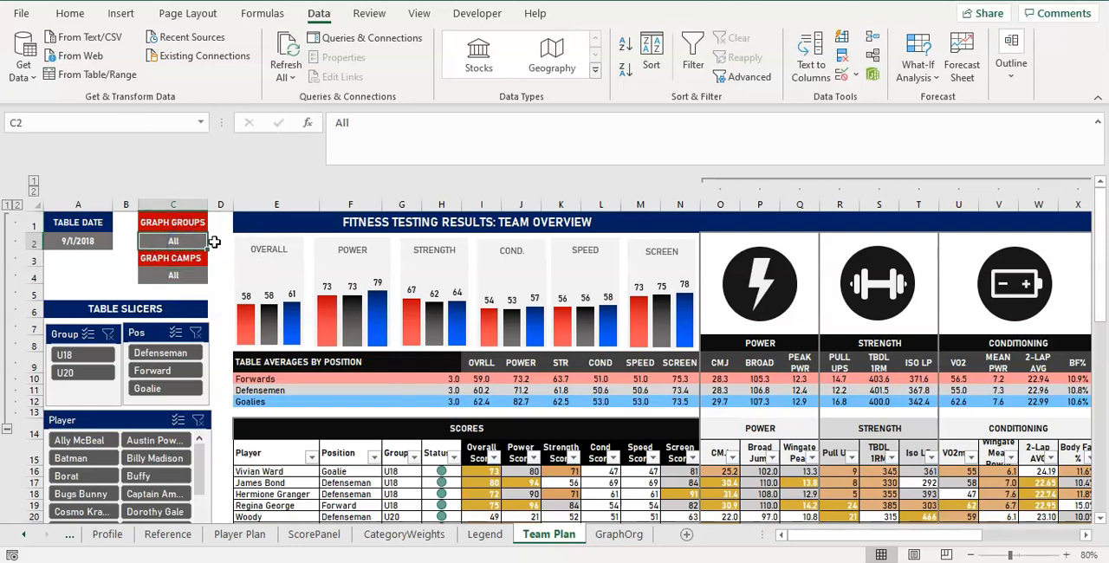
left_click(183, 275)
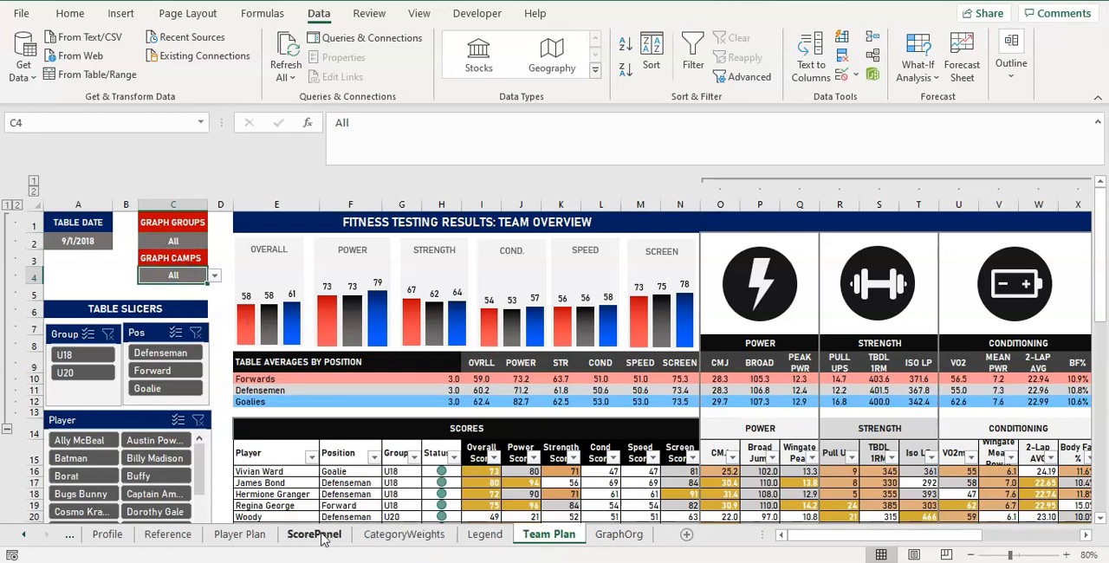
Copy cell O7 with the Event List formula on the Reference sheet and paste it into Q7.
left_click(168, 534)
key("ctrl+c")
left_click(924, 312)
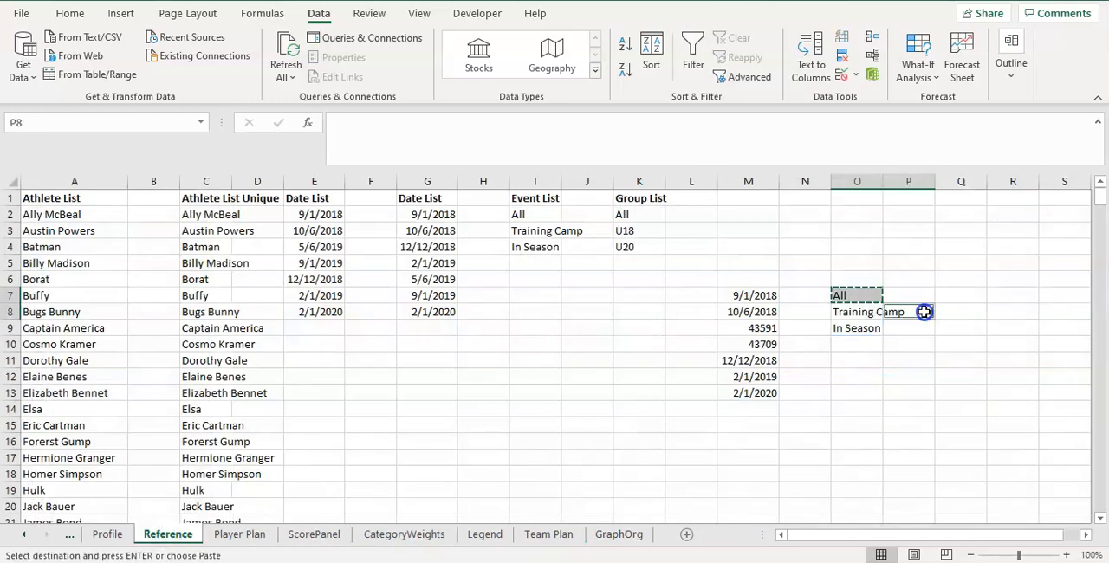
left_click(948, 298)
key("ctrl+v")
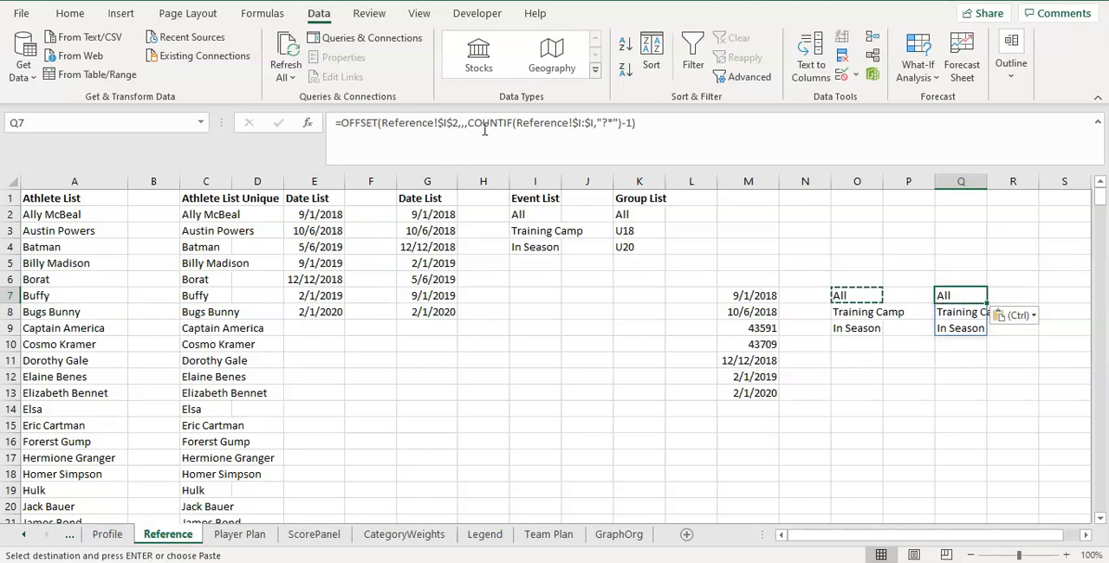
Edit the formula in Q7 to reference the Group List column: =OFFSET(Reference!$K$2,,,COUNTIF(Reference!$K:$K,"?*")-1).
left_click(446, 124)
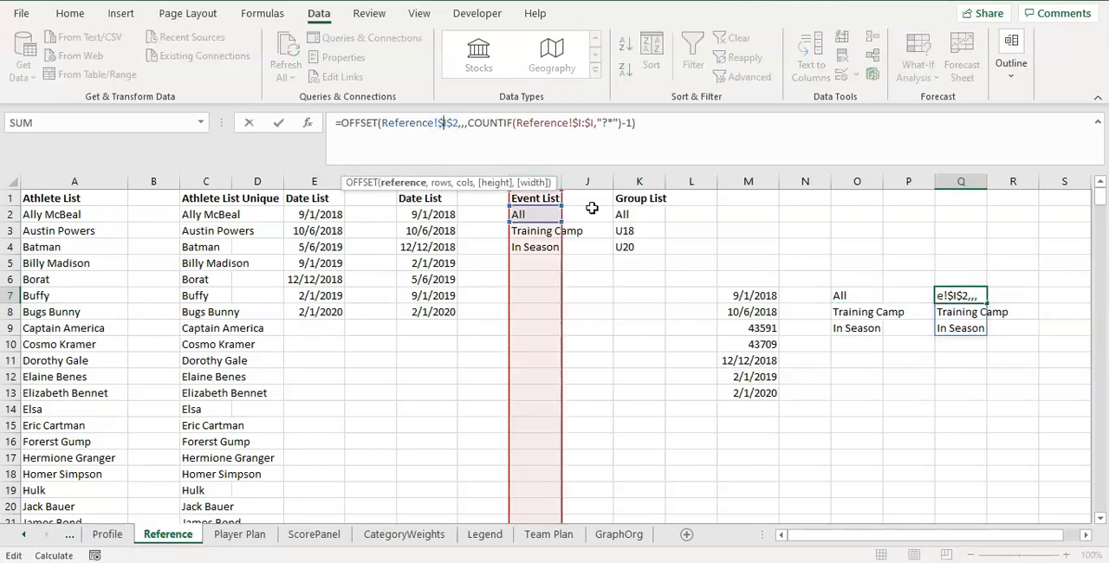
key("BackSpace")
type("K")
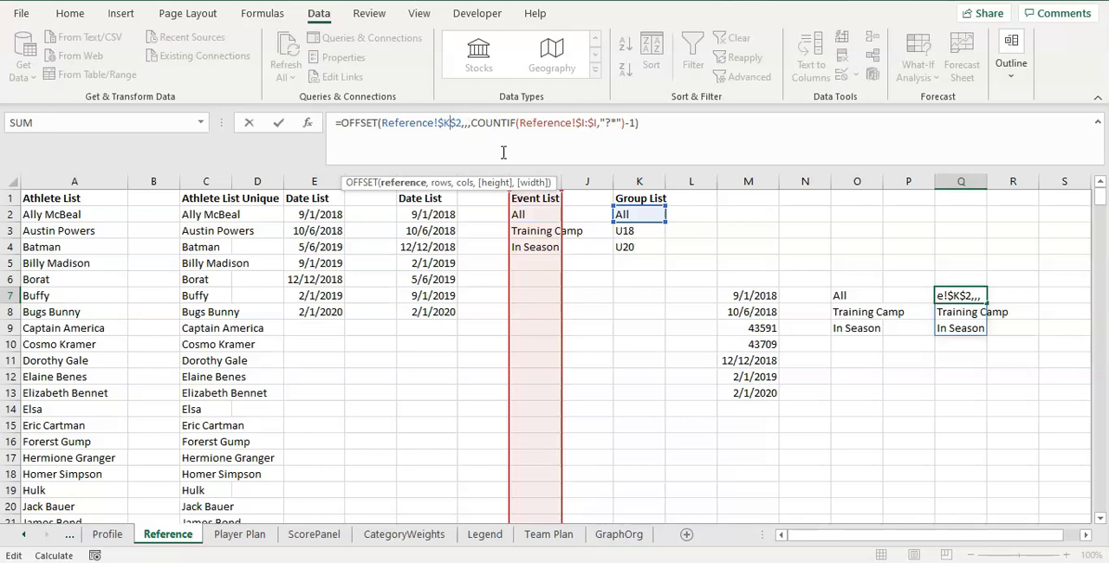
left_click(586, 122)
key("BackSpace")
type("K")
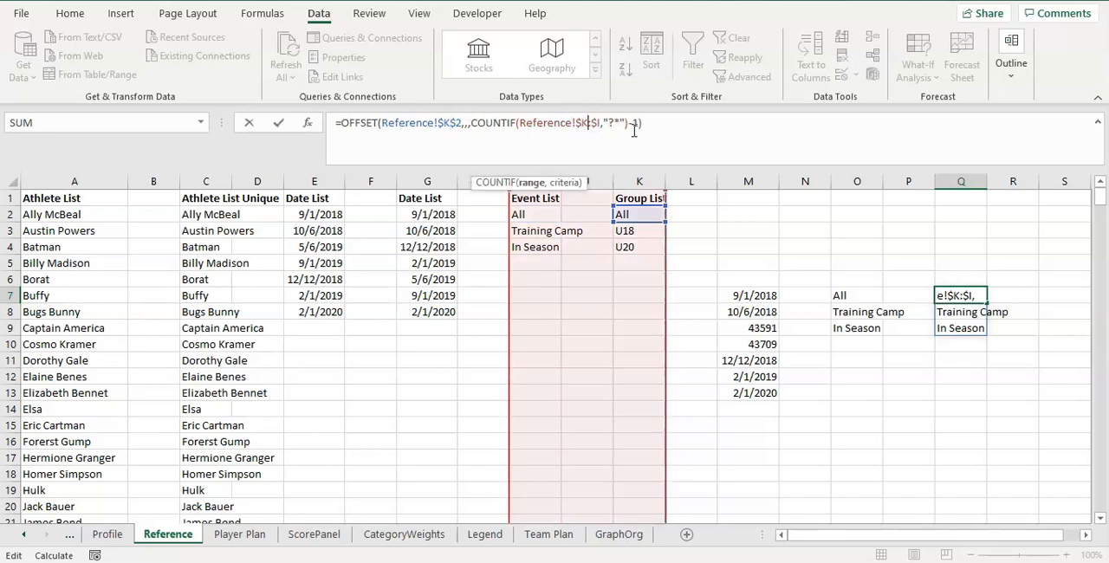
key("BackSpace")
type("K")
key("Return")
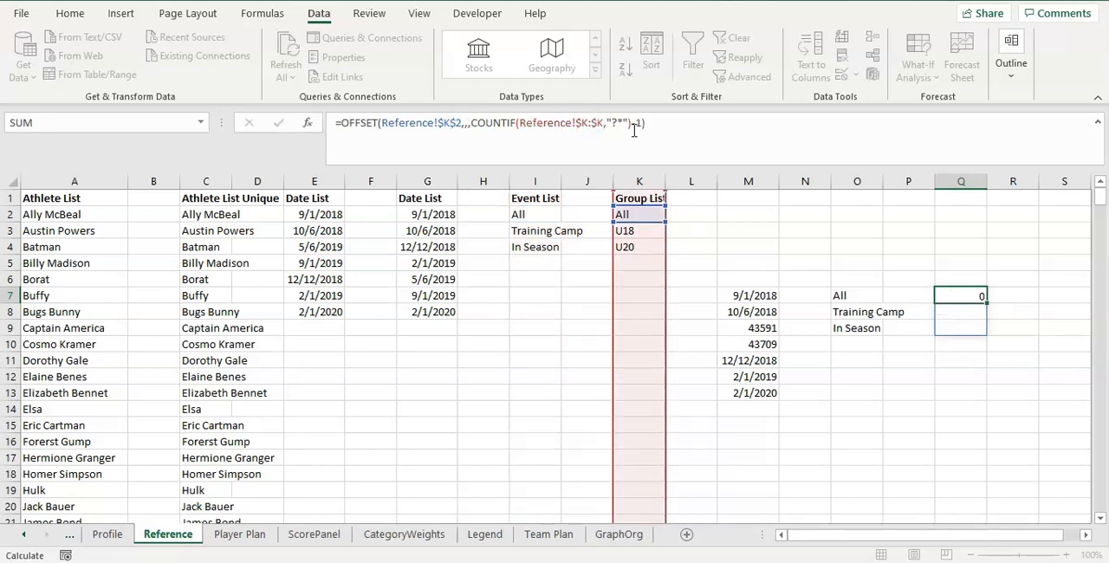
Copy the full text of the Group List OFFSET formula from Q7 without altering the cell.
left_click(948, 295)
left_click_drag(644, 123, 242, 139)
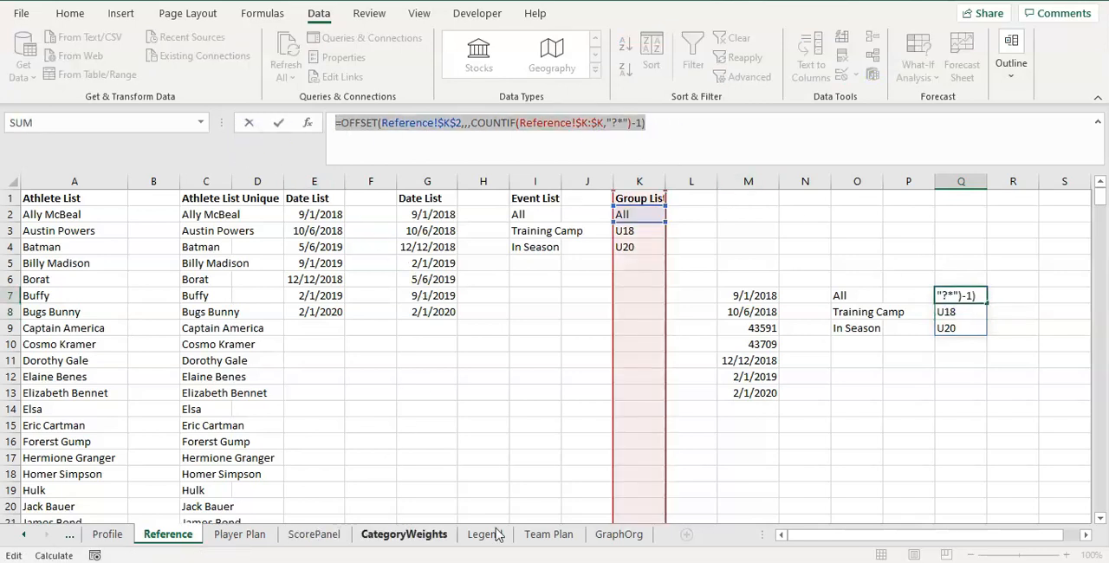
key("Escape")
Restrict Graph Groups cell C2 on Team Plan to a list sourced from =OFFSET(Reference!$K$2,,,COUNTIF(Reference!$K:$K,"?*")-1).
left_click(530, 534)
left_click(174, 243)
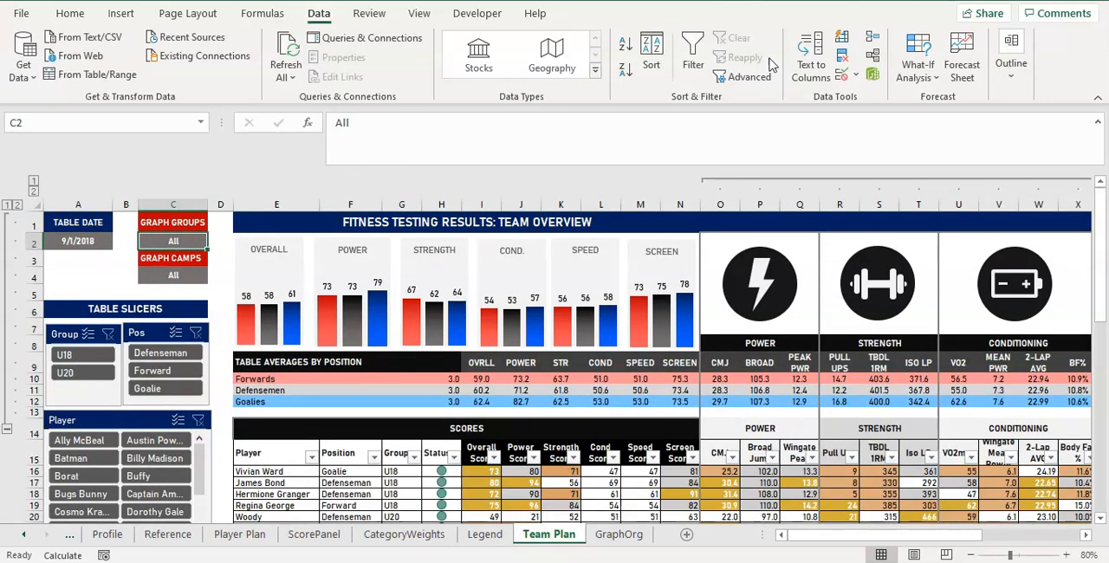
left_click(840, 74)
left_click(762, 151)
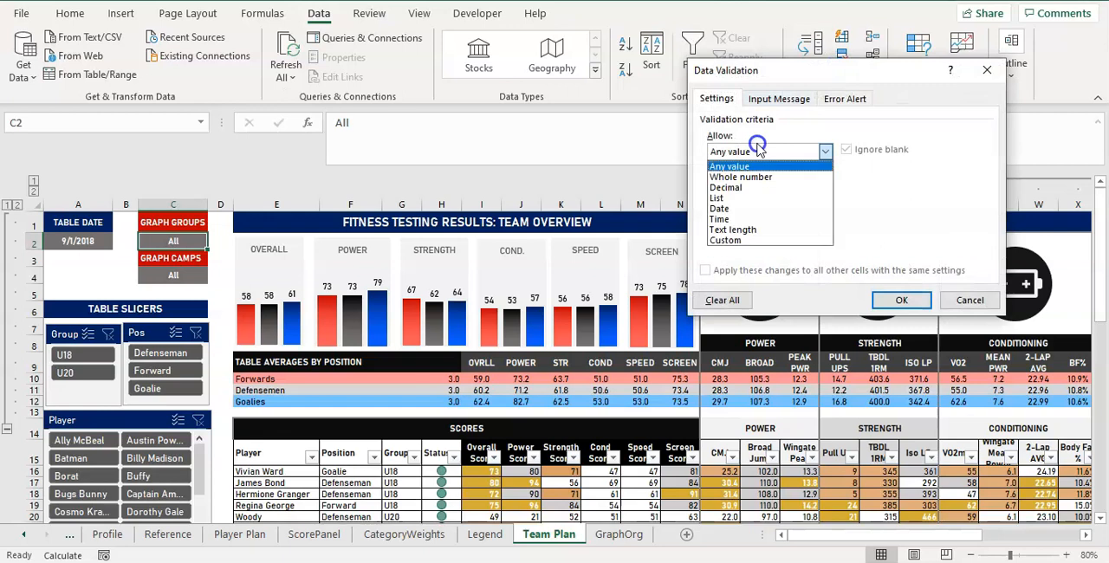
left_click(743, 199)
left_click(737, 218)
key("ctrl+v")
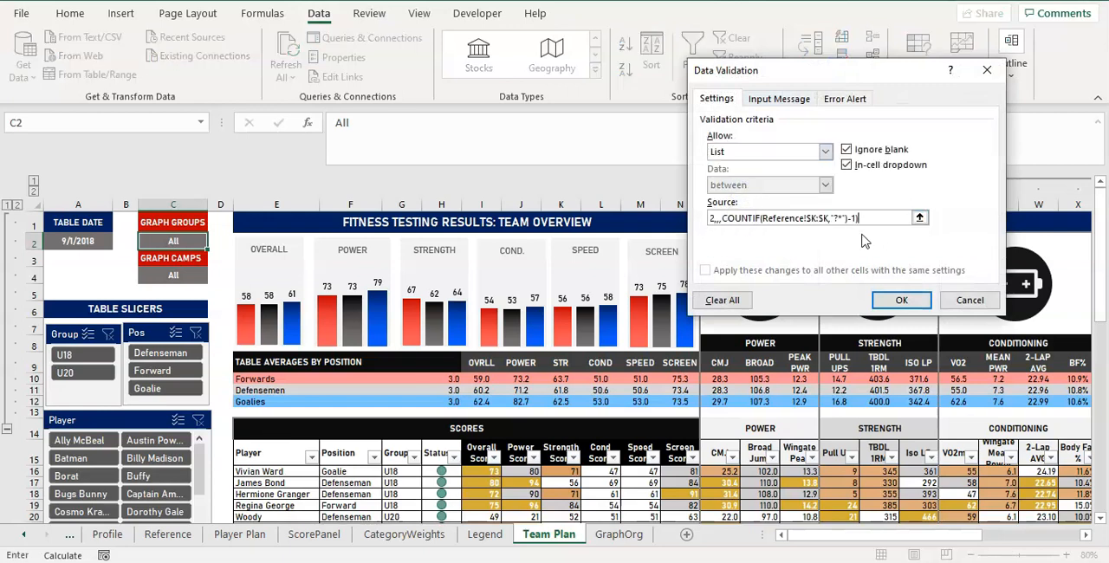
left_click(909, 301)
Test the Graph Groups drop-down by choosing U18, U20 and finally All.
left_click(214, 241)
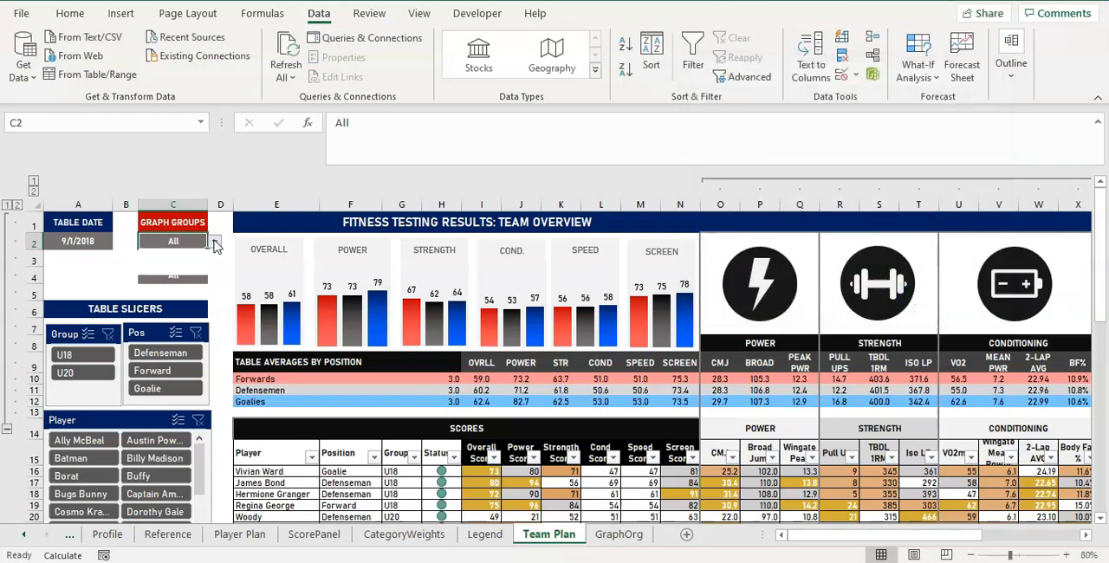
left_click(186, 262)
left_click(213, 243)
left_click(187, 270)
left_click(214, 241)
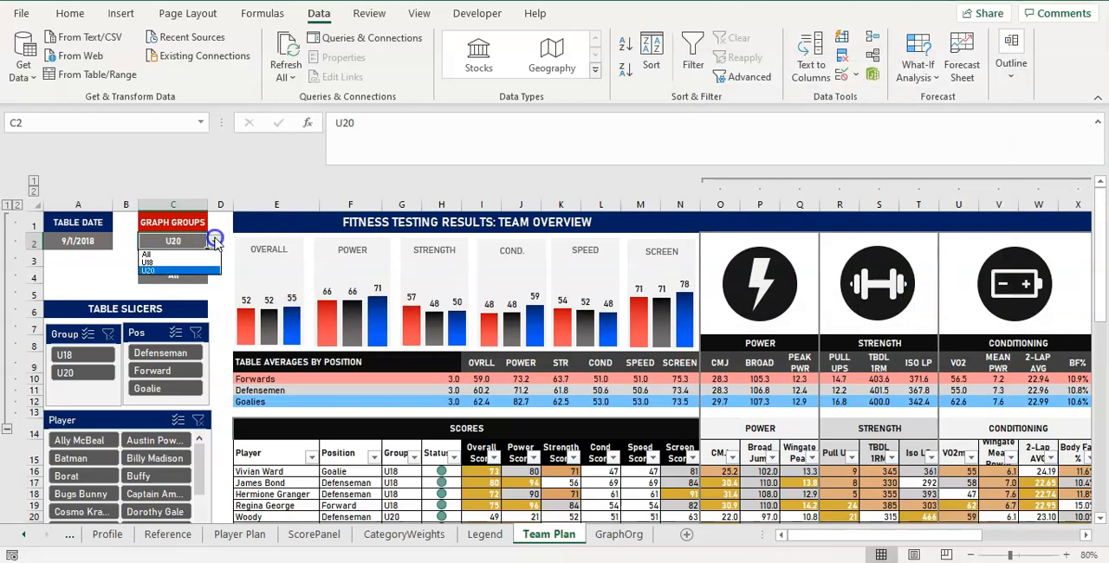
left_click(197, 254)
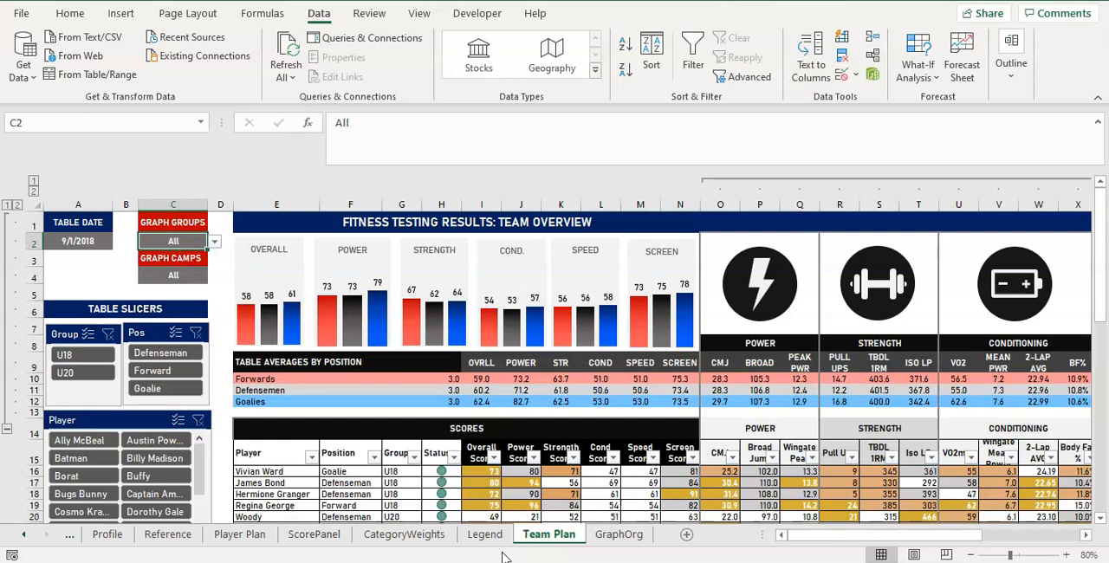
Inspect the array formula in K5 below the Group List entries on the Reference sheet.
left_click(168, 535)
left_click(651, 264)
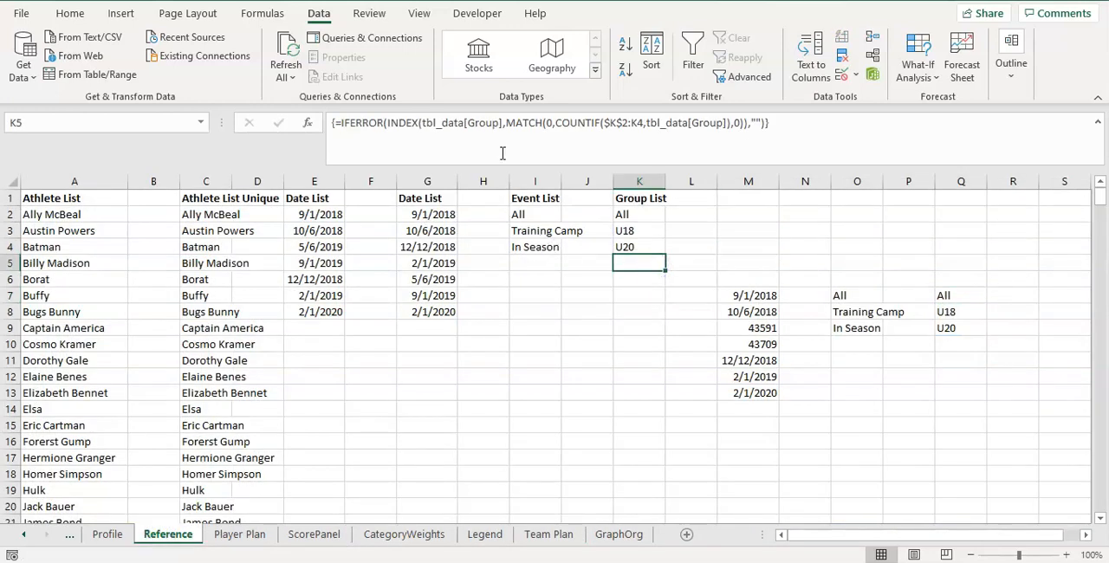
left_click(491, 124)
key("Escape")
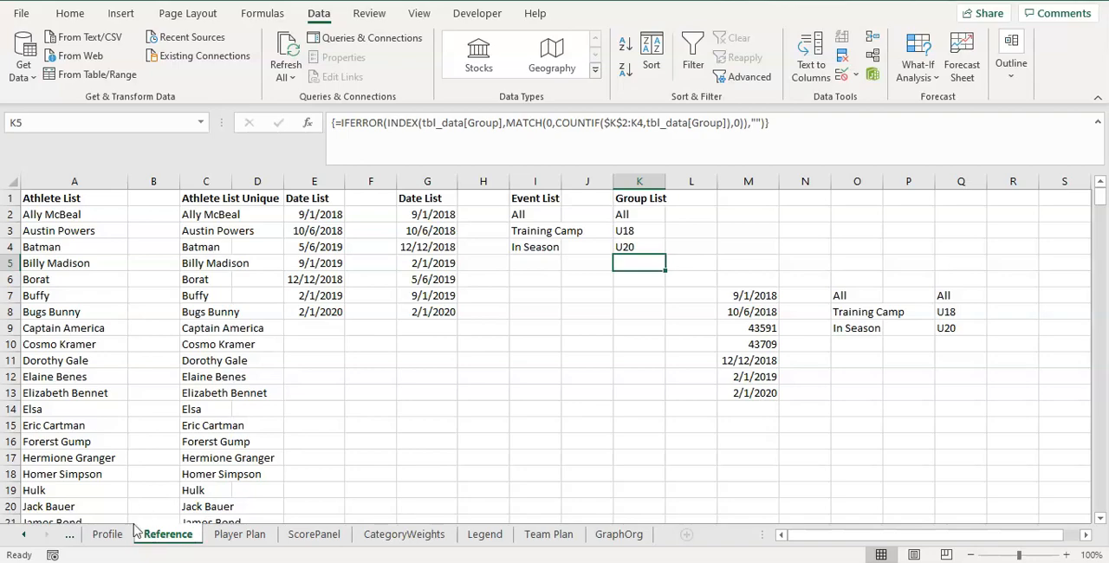
Add a new record at the end of the Data sheet by entering the last listed player's name in A302.
left_click(24, 534)
left_click(108, 537)
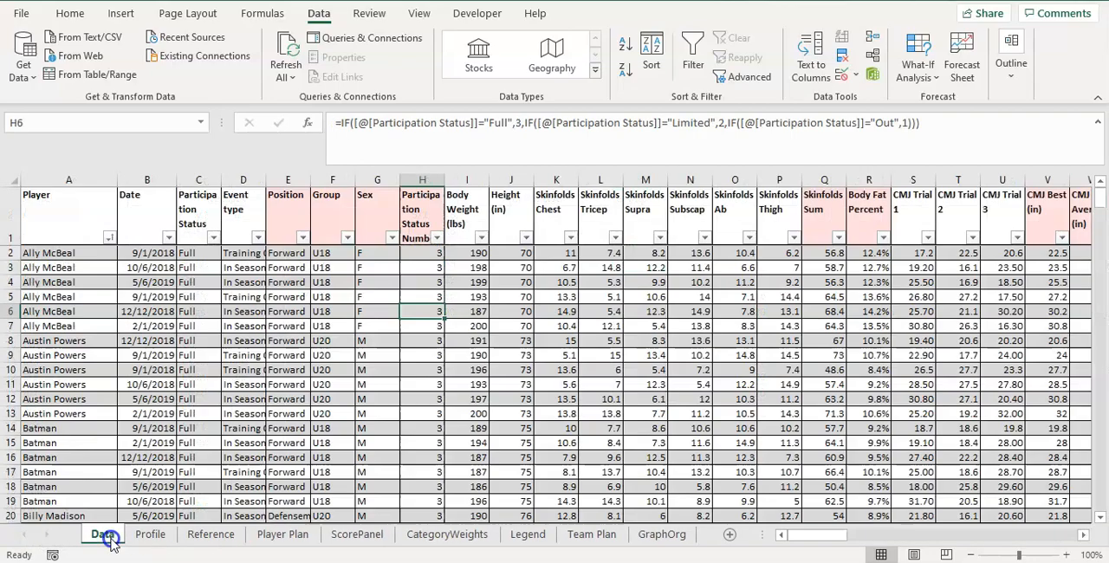
scroll(235, 401, "down", 1)
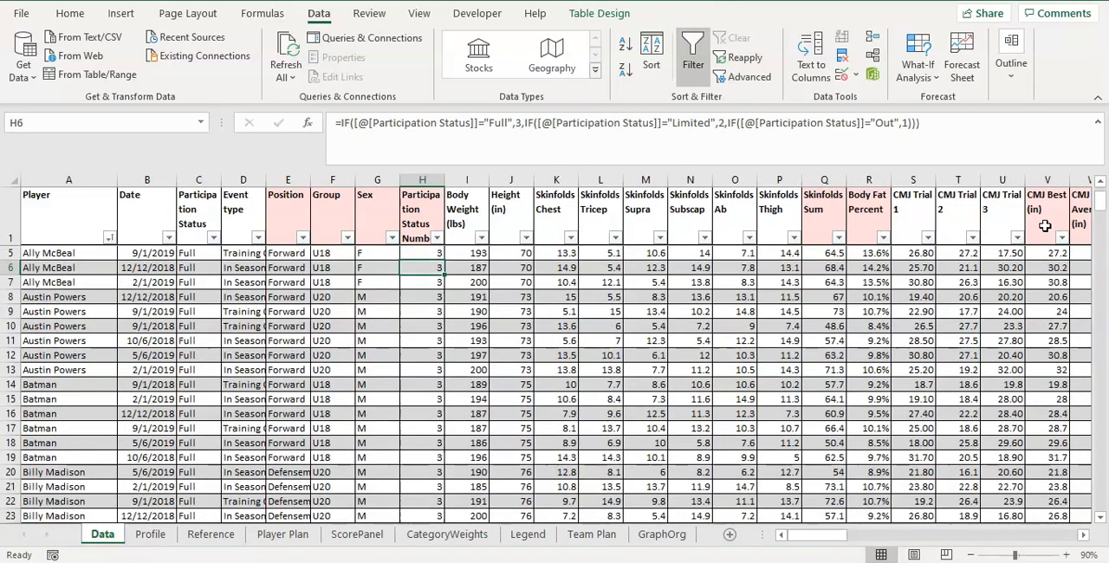
left_click_drag(1096, 216, 1084, 538)
left_click(59, 486)
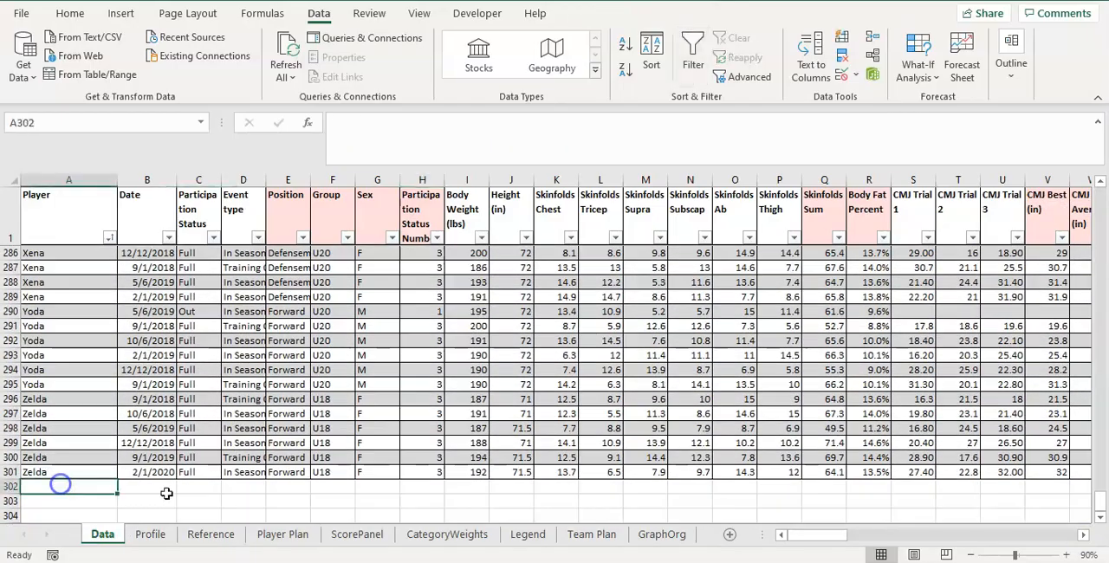
type("Zelda")
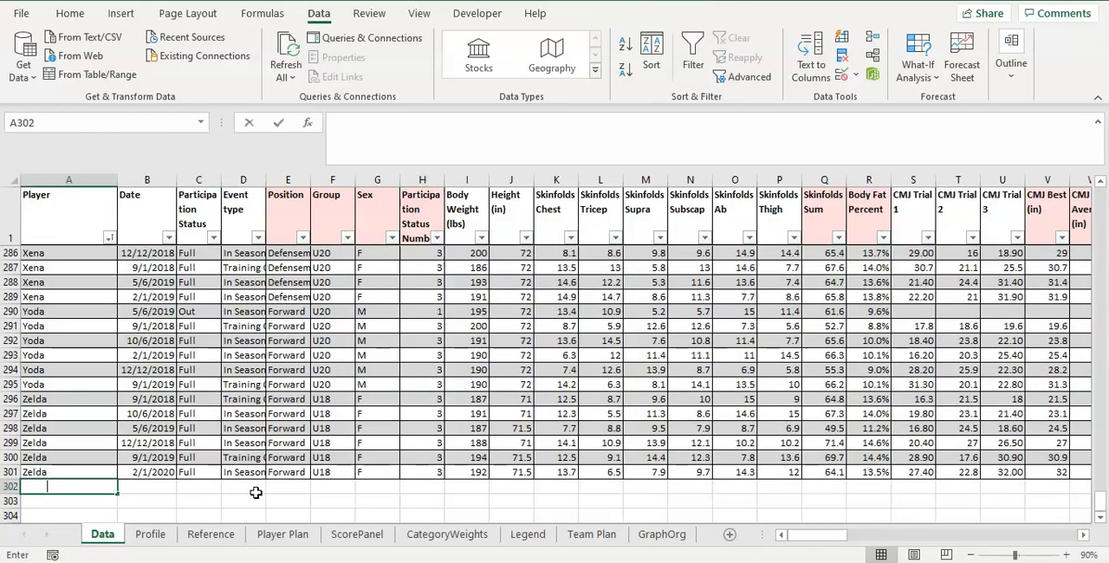
key("Up")
type("===")
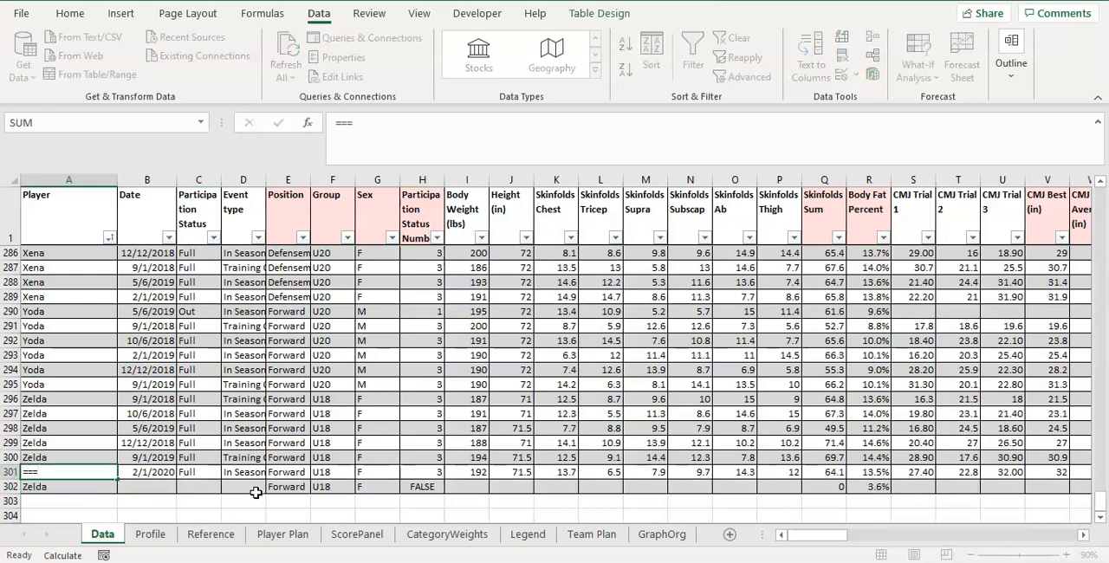
key("Escape")
key("Down")
key("Down")
type("Zelda")
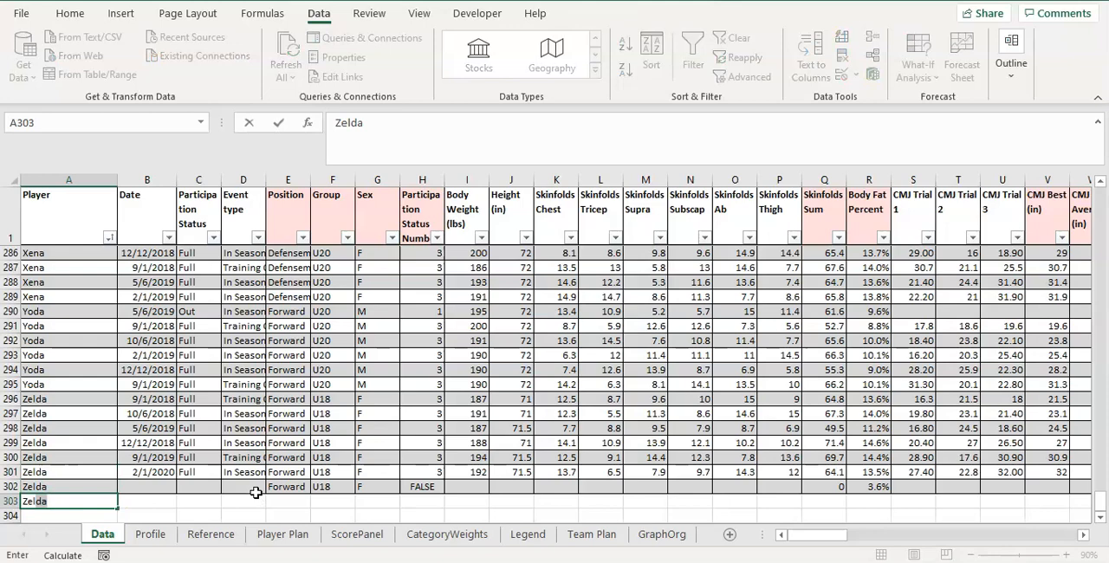
key("Tab")
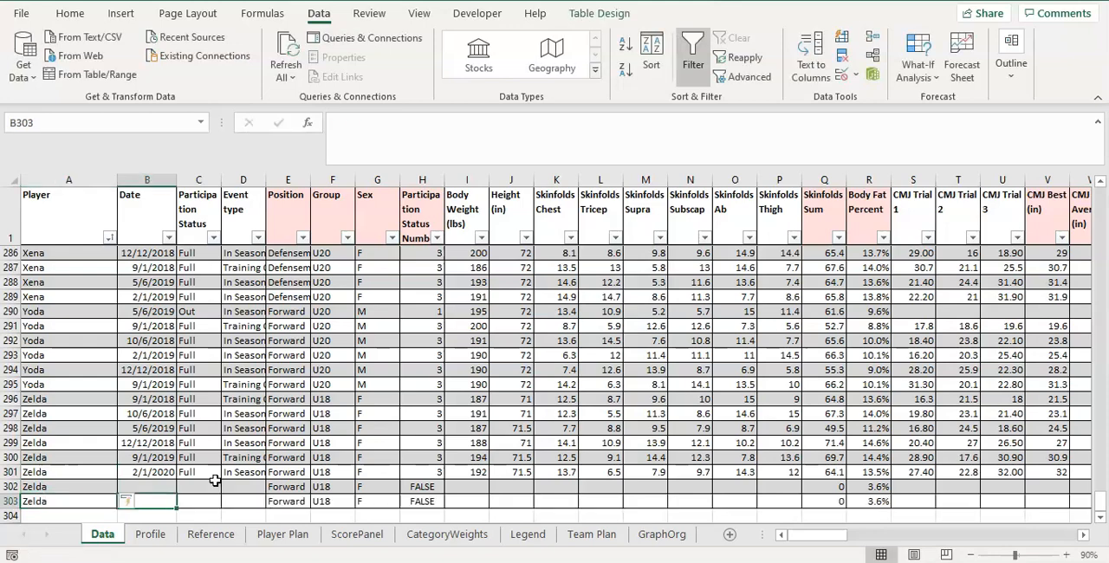
left_click(16, 501)
right_click(16, 501)
left_click(72, 379)
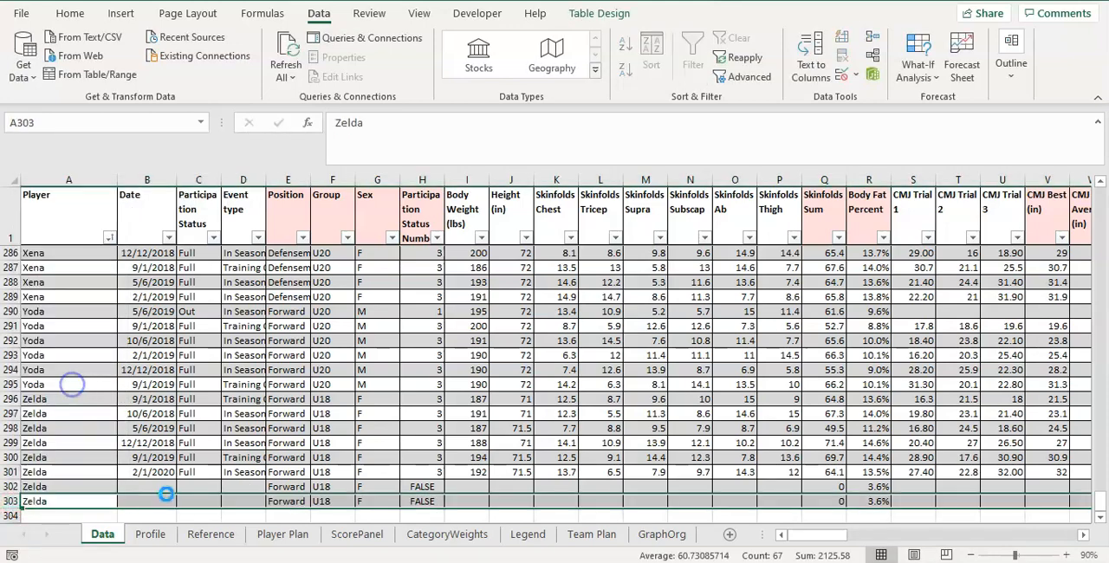
Set the new record's date to 5/1/2020 and its event type to Super Camp in row 302.
left_click(161, 486)
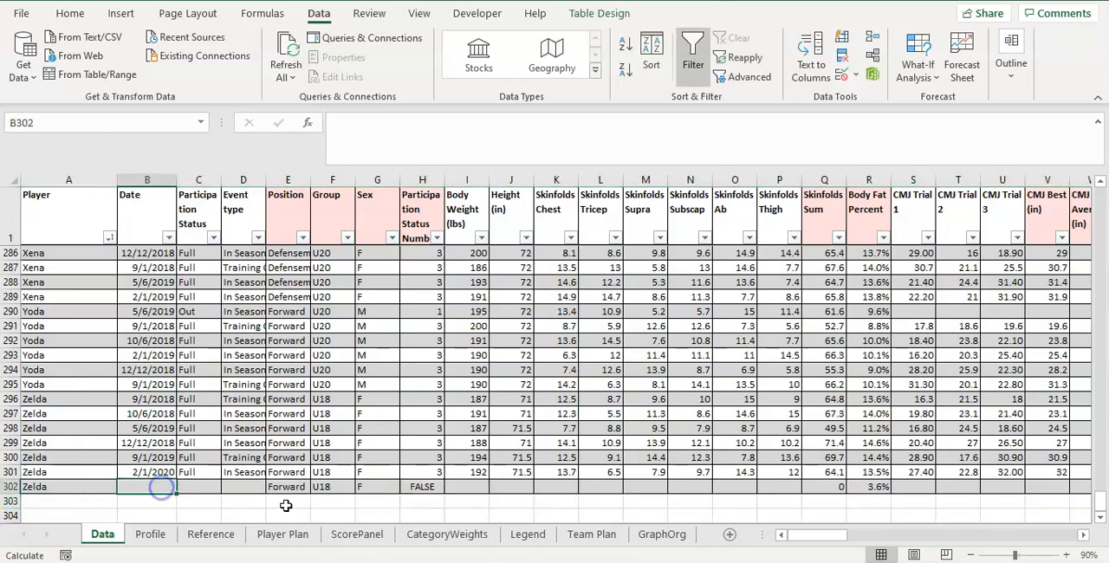
type("5/")
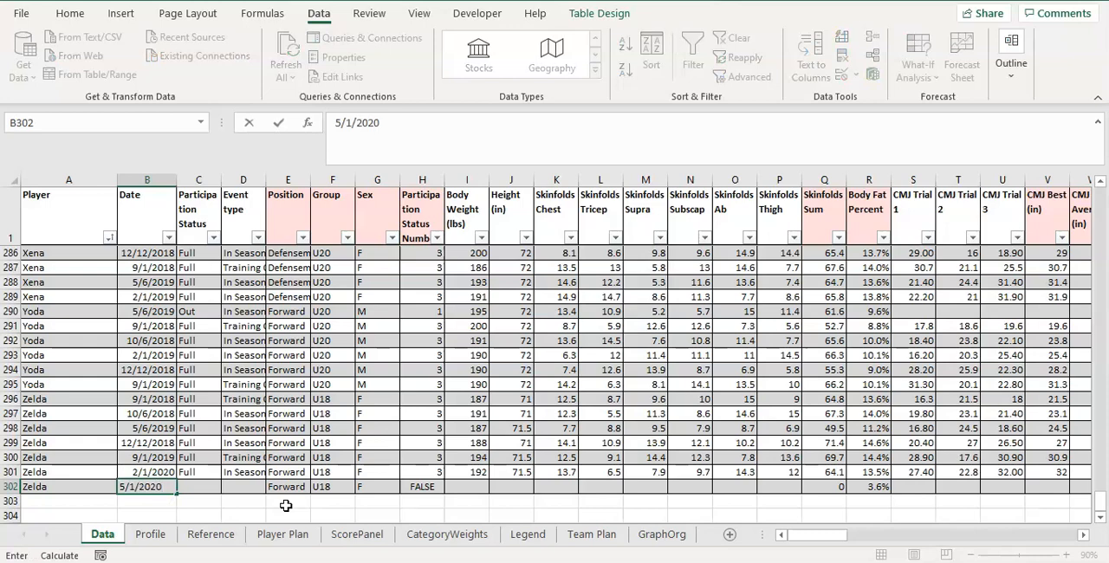
type("1/2020")
key("Tab")
key("Tab")
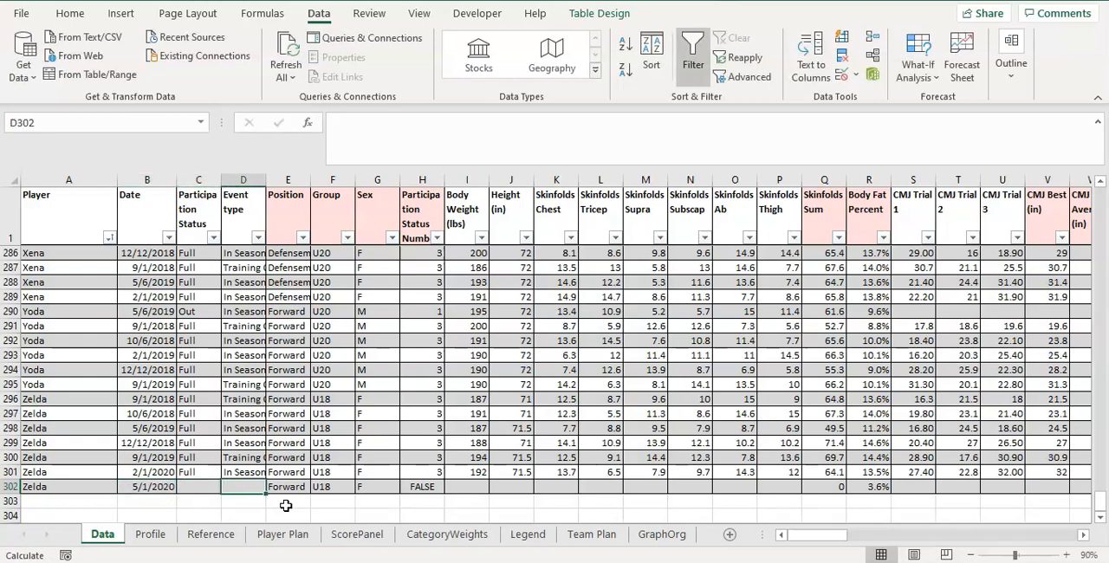
type("Super Camp")
key("Tab")
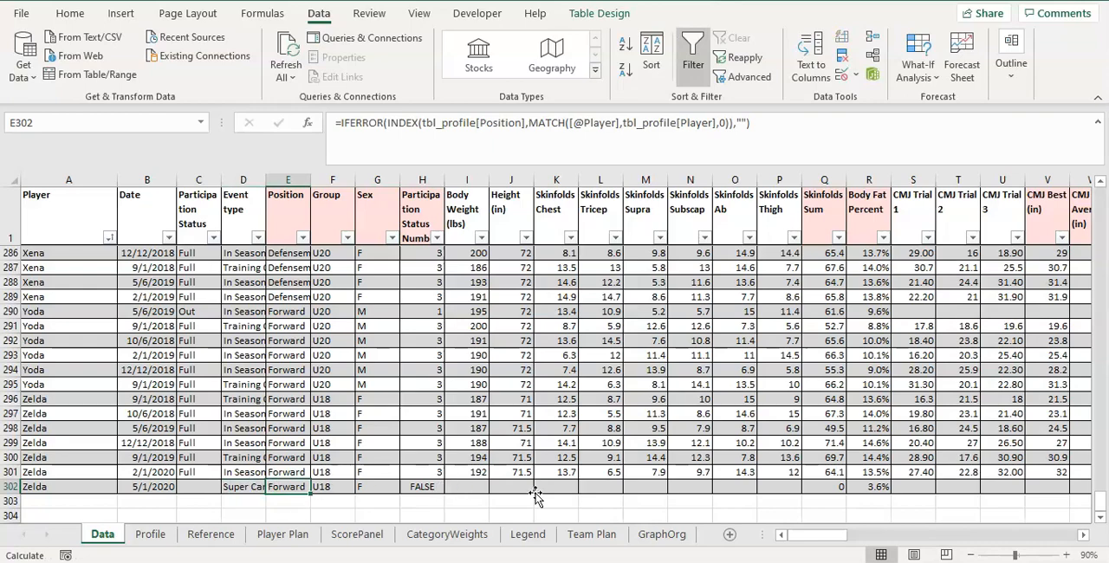
left_click_drag(817, 536, 656, 535)
left_click(319, 487)
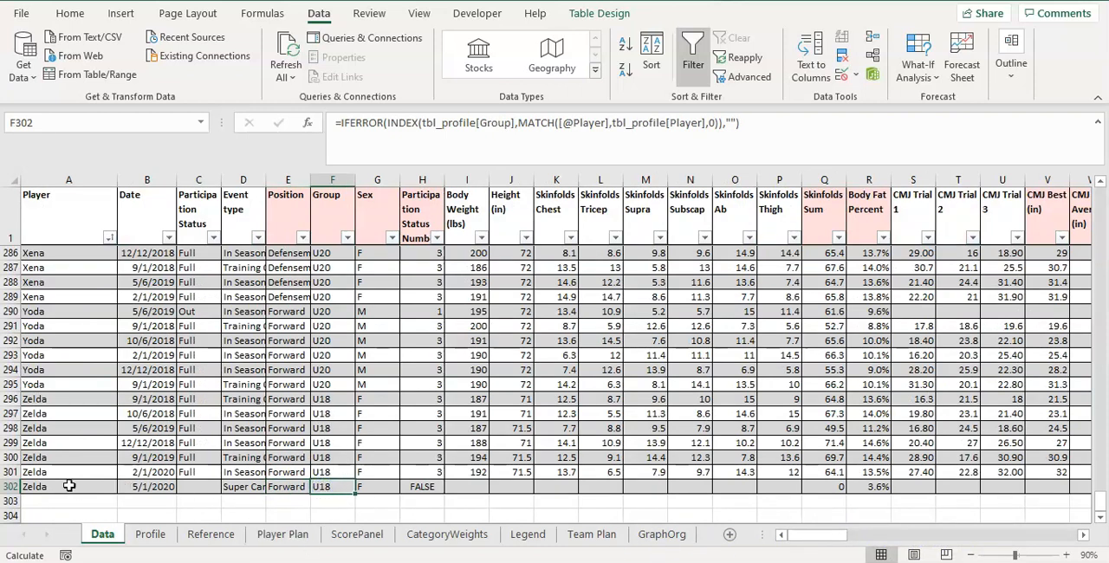
left_click_drag(70, 486, 153, 486)
left_click(154, 486)
left_click(246, 485)
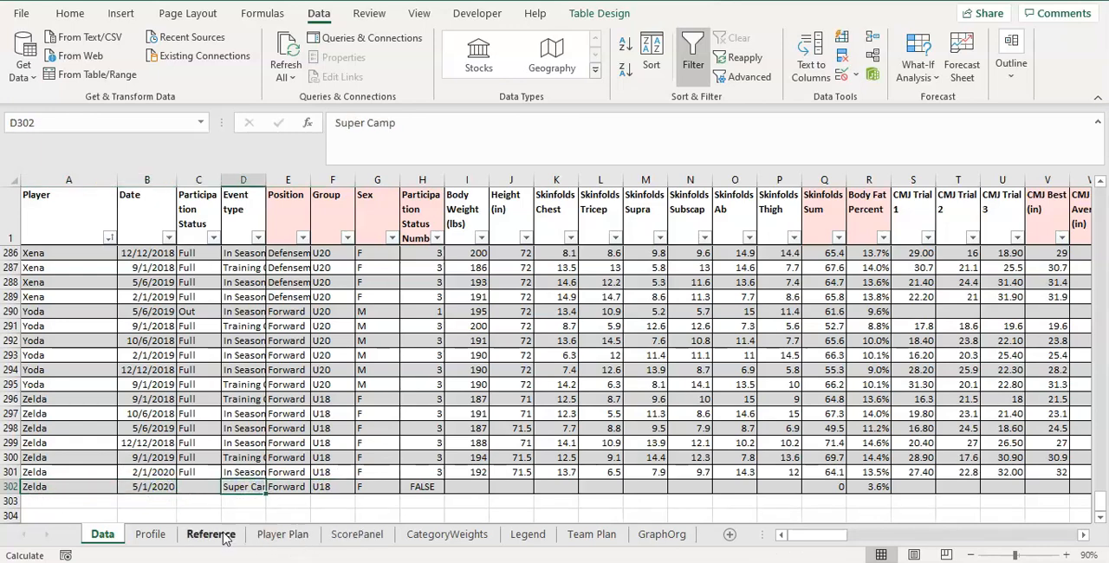
Add a row at the end of the Profile sheet's table by entering a new player's name in A52.
left_click(150, 535)
scroll(148, 448, "down", 14)
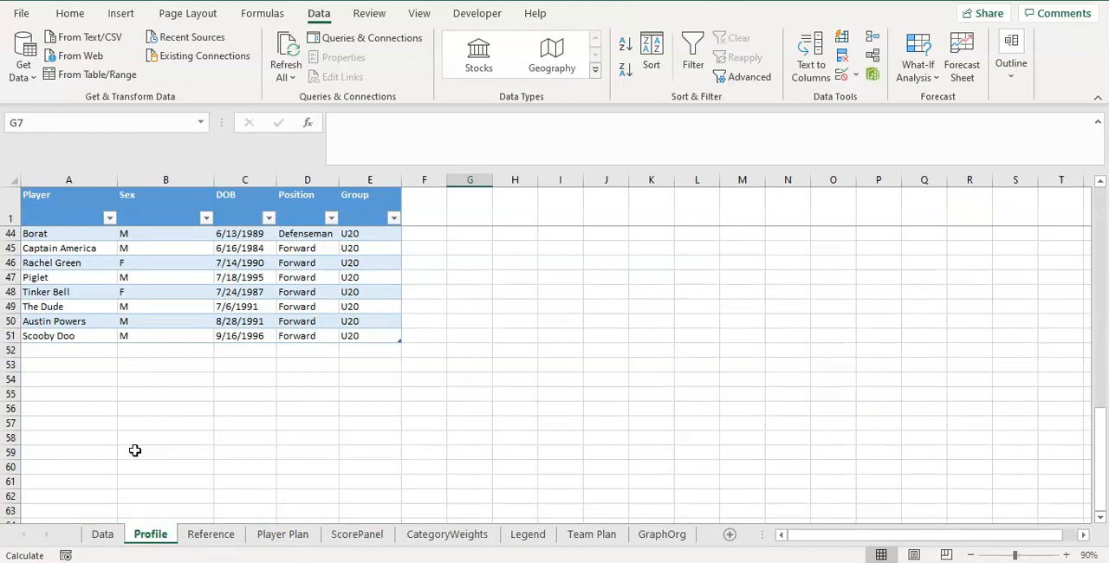
left_click(77, 360)
left_click(82, 349)
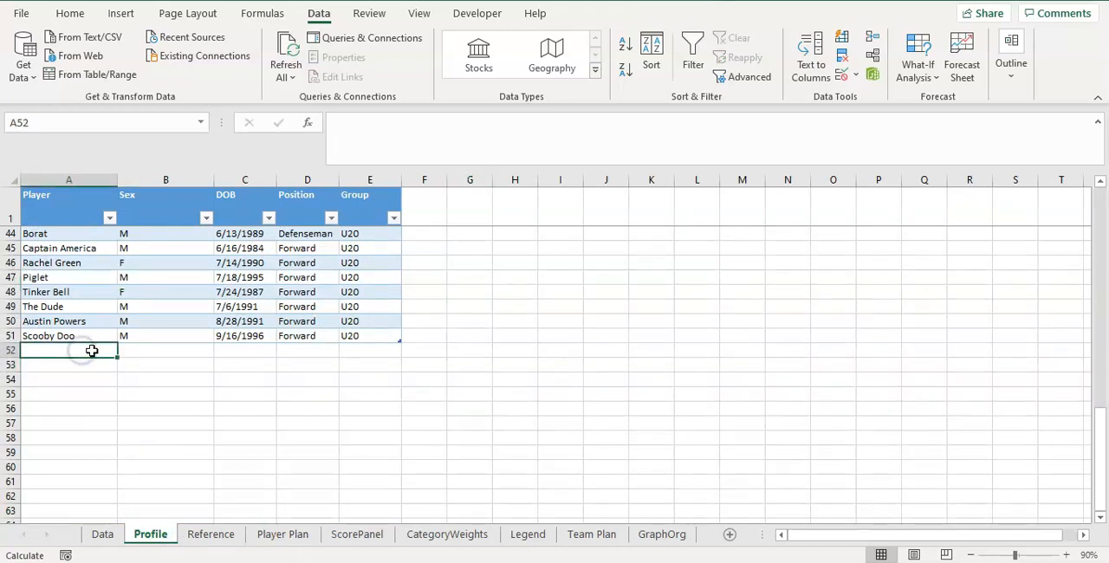
type("007")
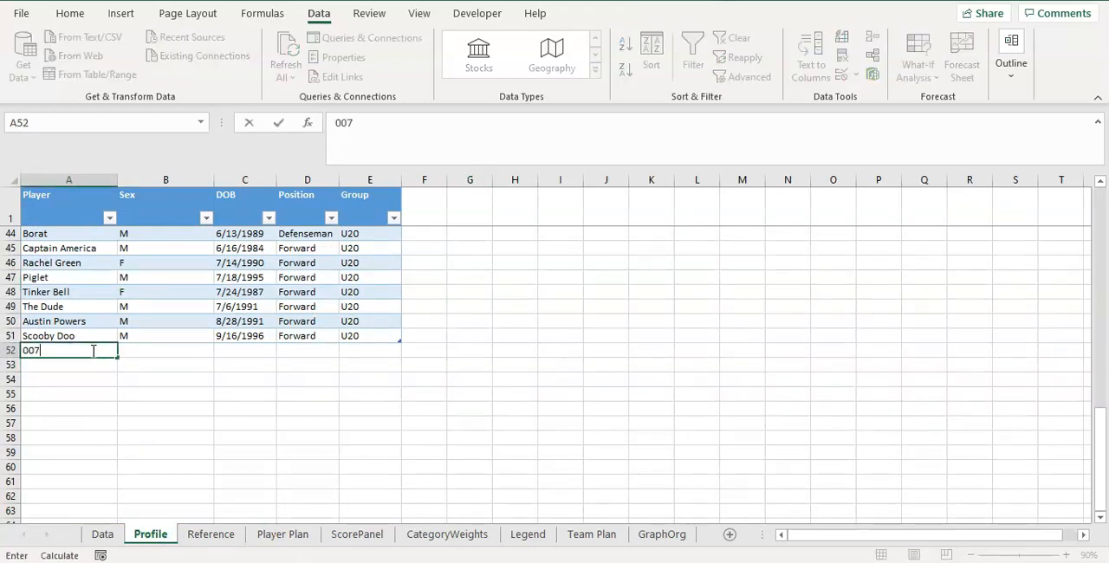
key("Tab")
left_click(92, 349)
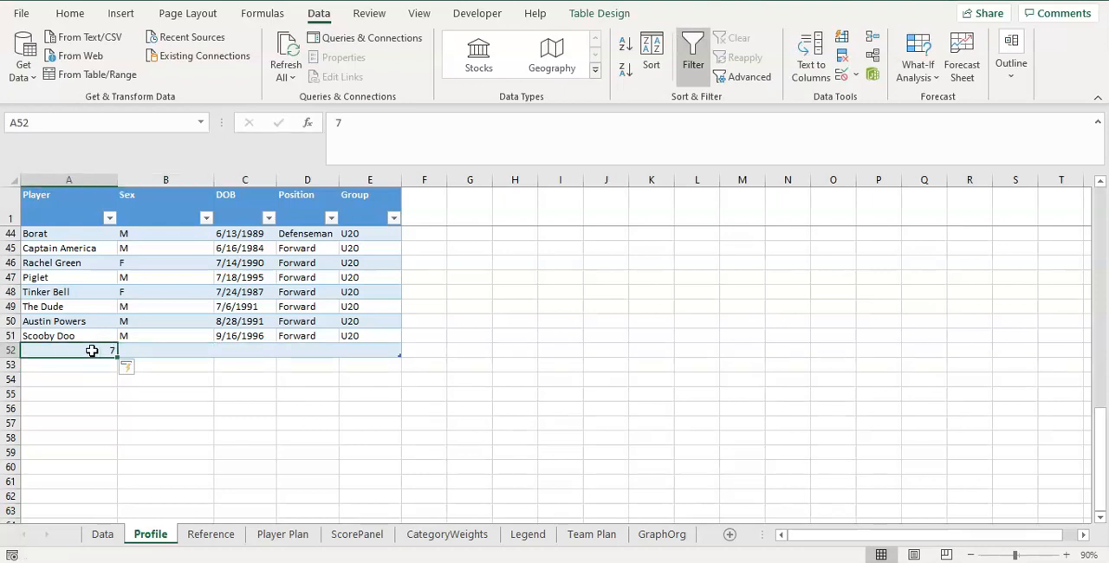
type("Jo")
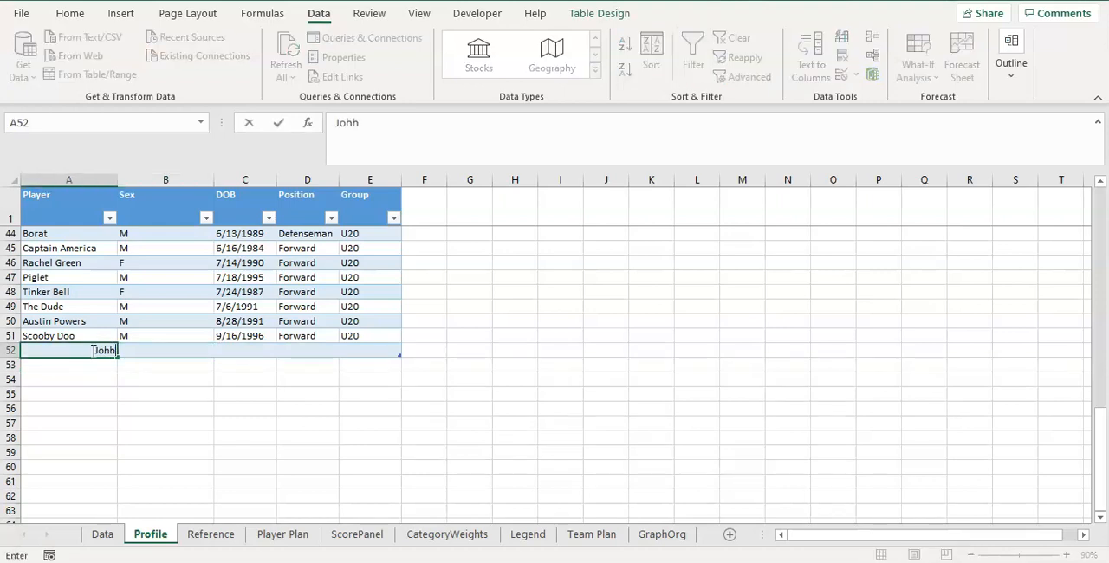
type("hnny Boy")
key("Tab")
Set the new player's sex to M and group to U50 in row 52.
type("M")
key("Tab")
key("Tab")
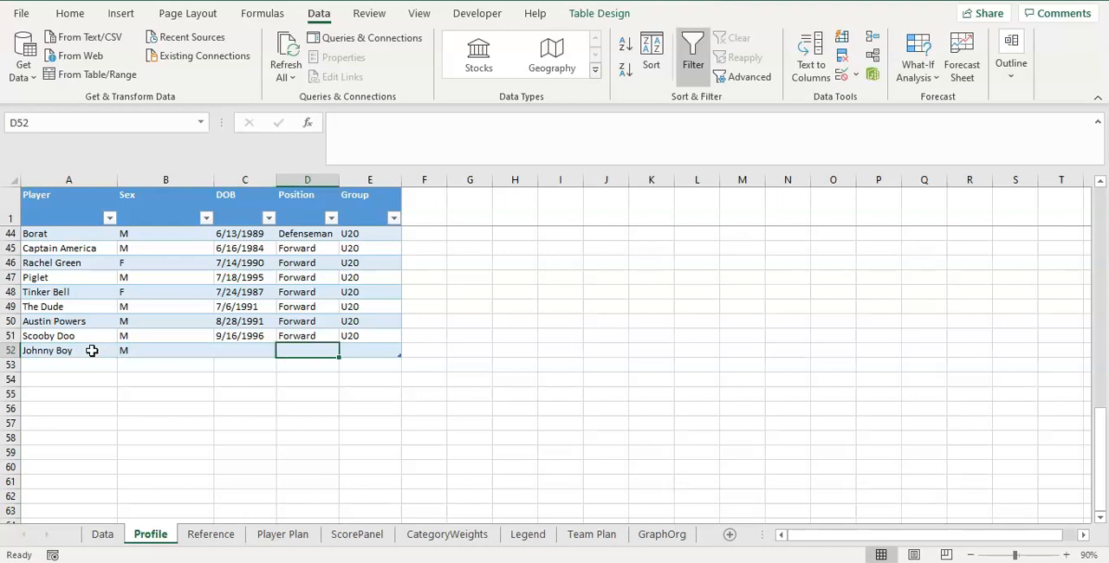
key("Tab")
type("U")
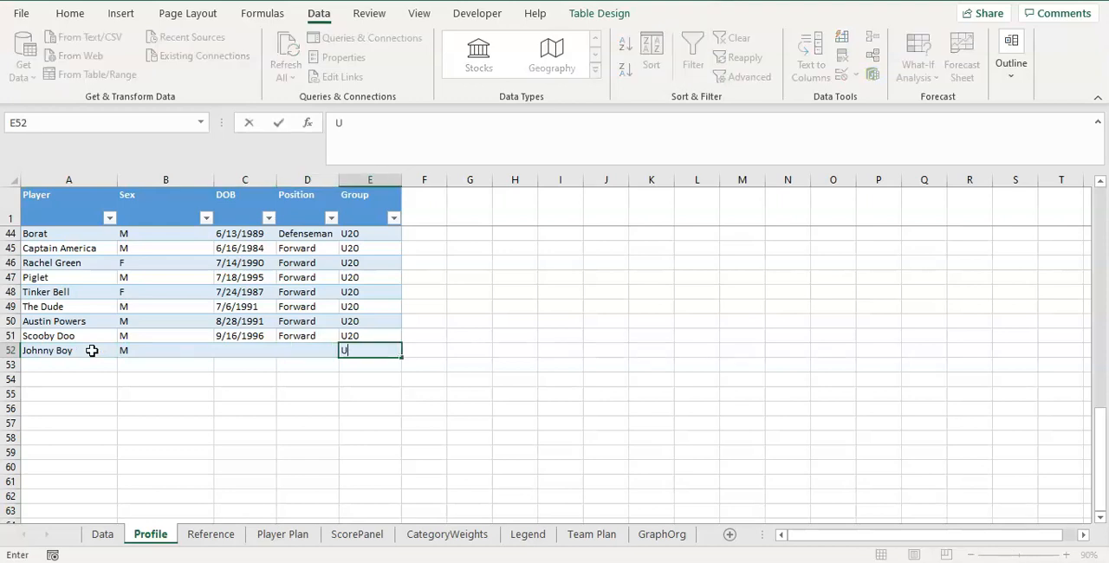
key("Return")
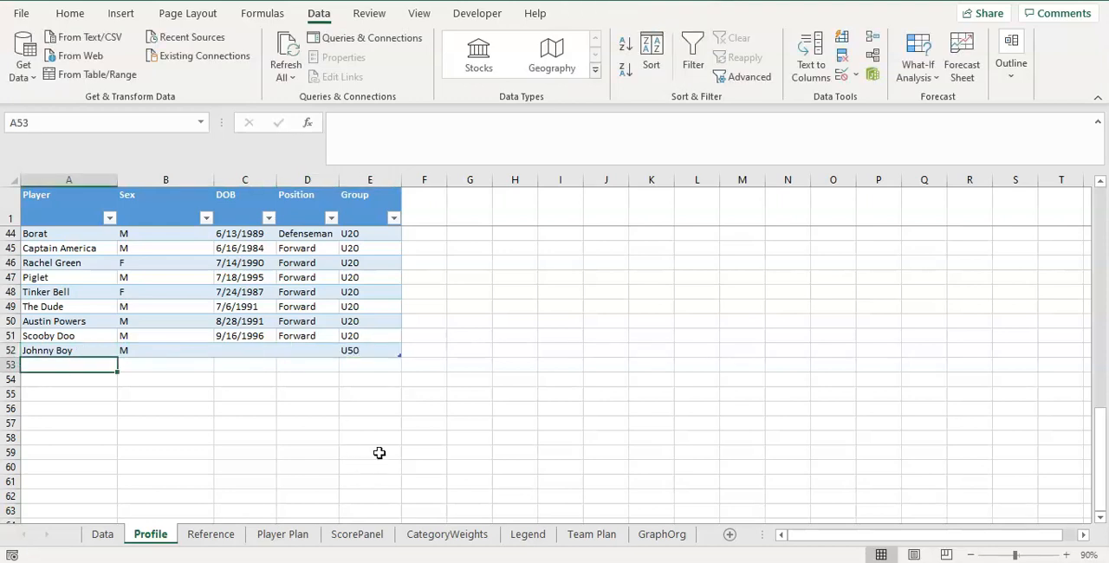
Add another record at the end of the Data sheet by entering the new player's name in A303.
left_click(102, 535)
scroll(75, 474, "down", 1)
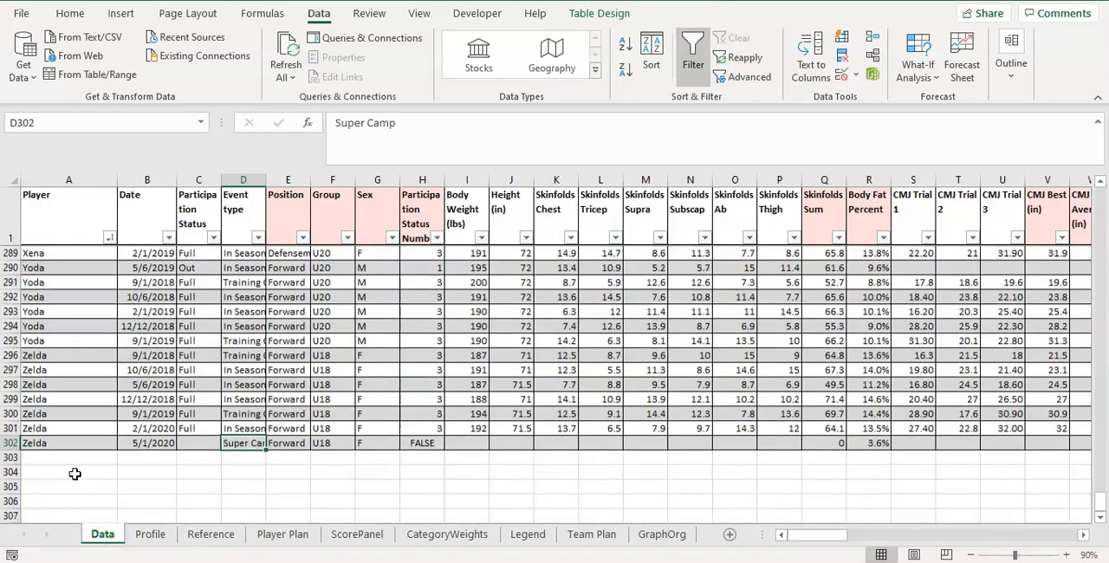
left_click(77, 459)
type("Johnny Boy")
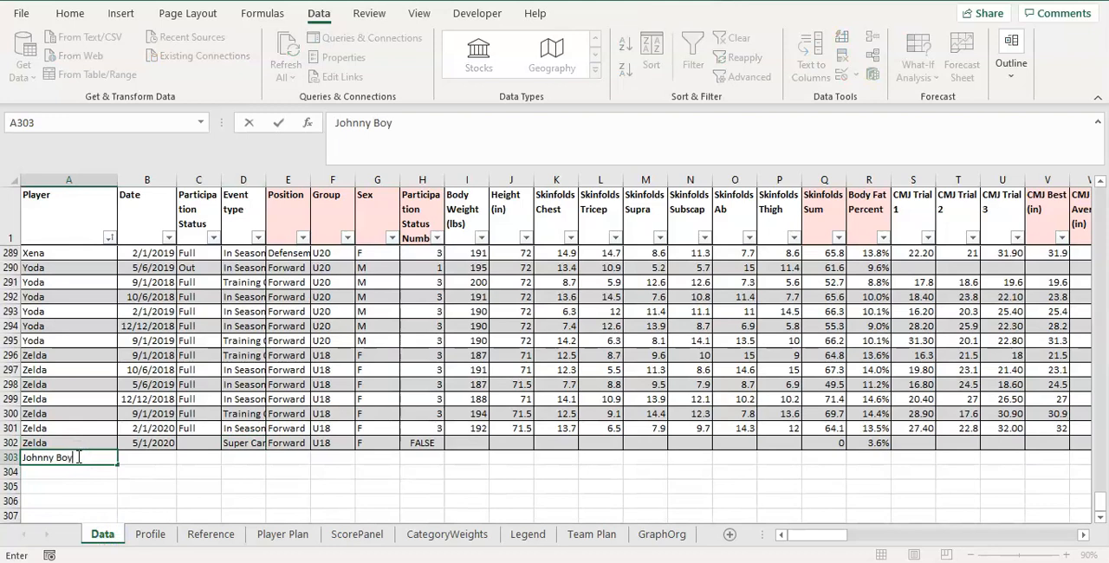
key("Tab")
left_click(312, 457)
Set the event type of the record in row 303 to Super Camp.
left_click(232, 457)
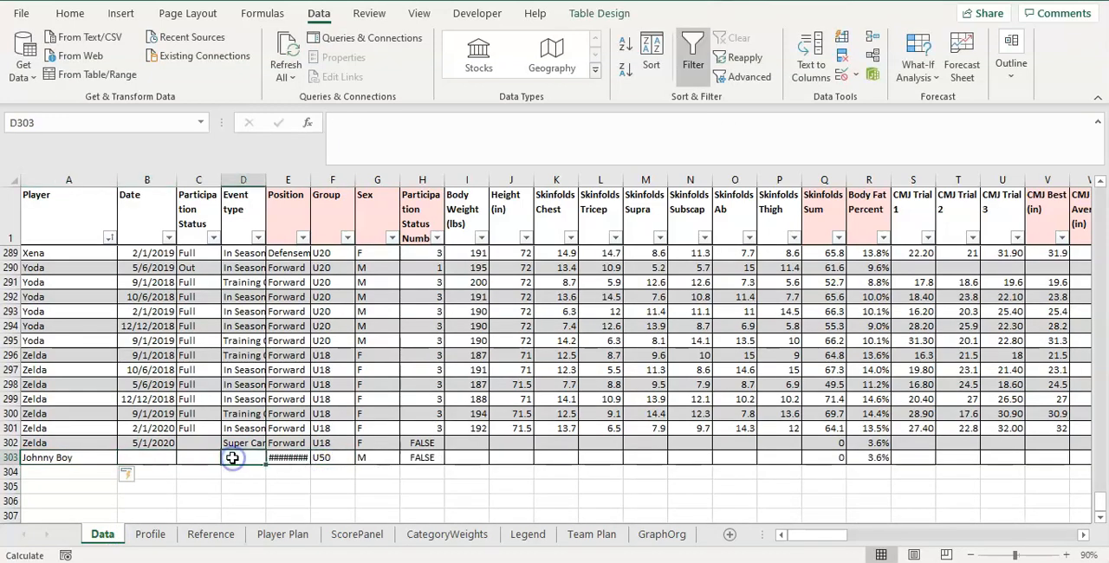
type("Super")
key("Return")
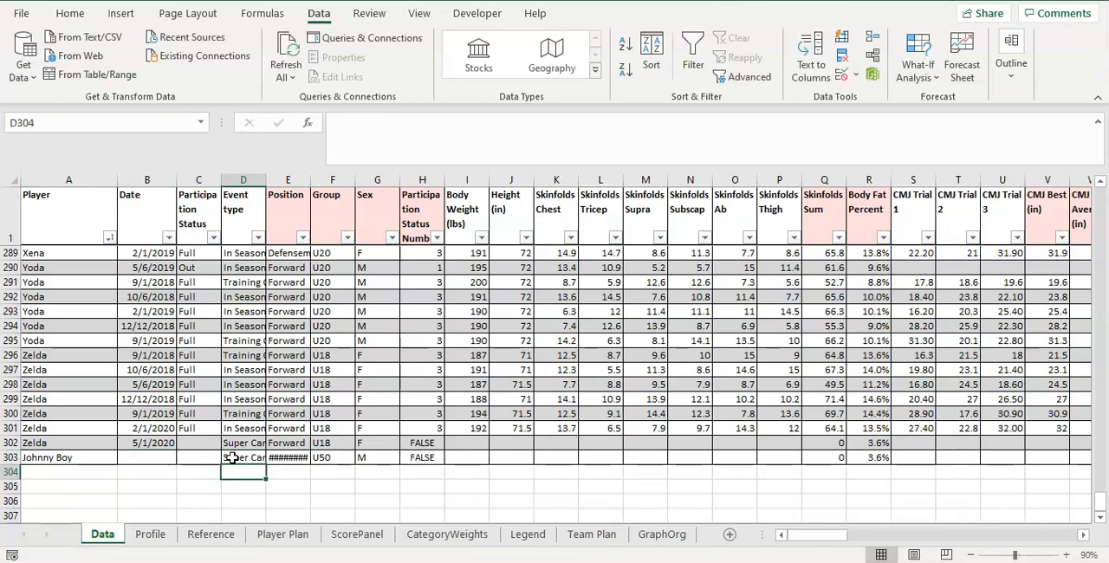
Check the new records in rows 302 and 303 and the date, event and group lists on the Reference sheet.
left_click(277, 456)
left_click(238, 454)
left_click(250, 441)
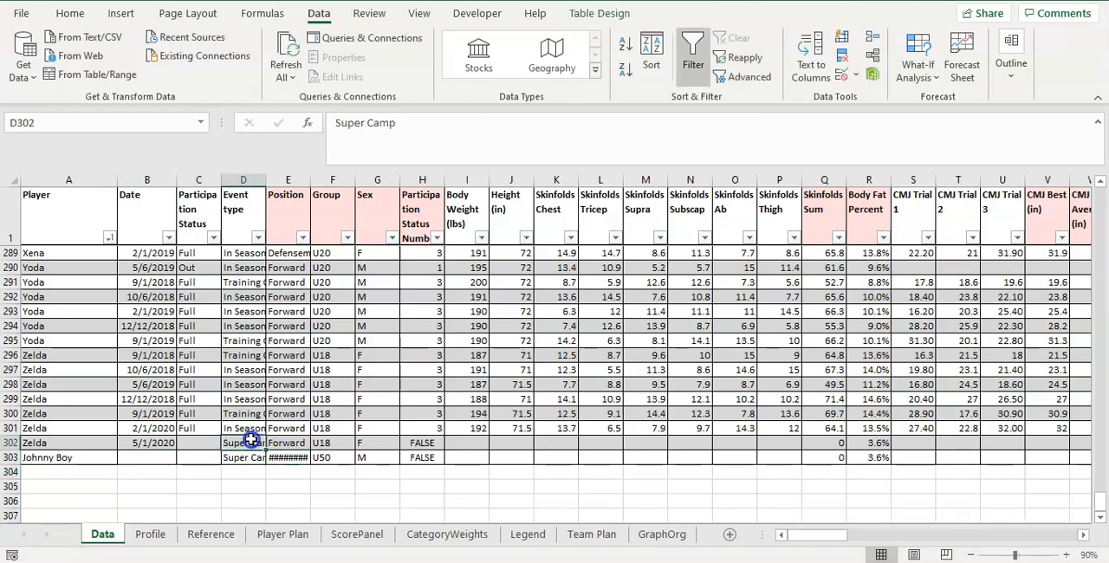
left_click(322, 459)
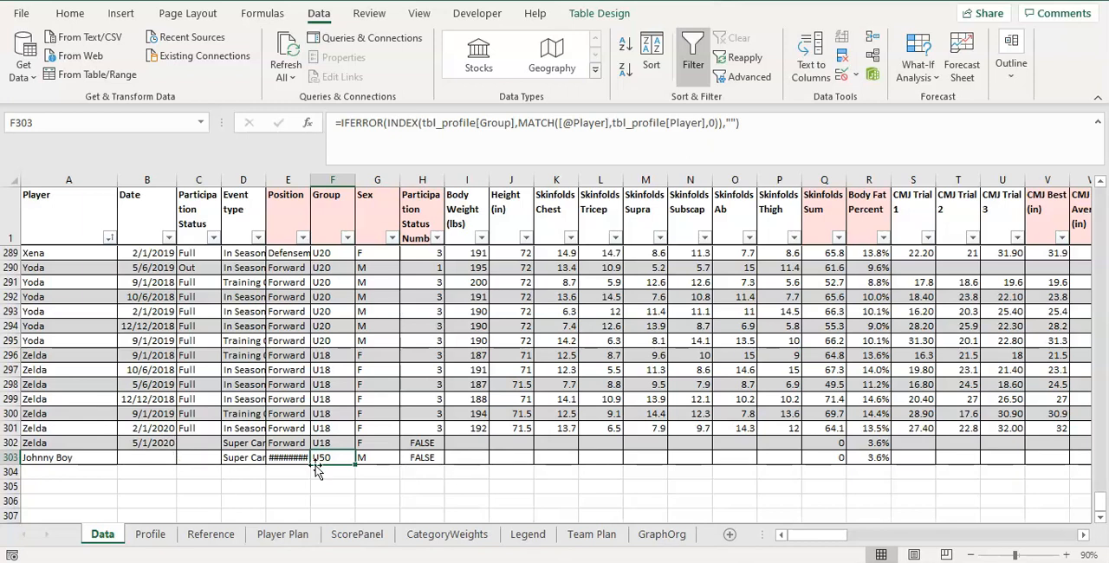
left_click(164, 444)
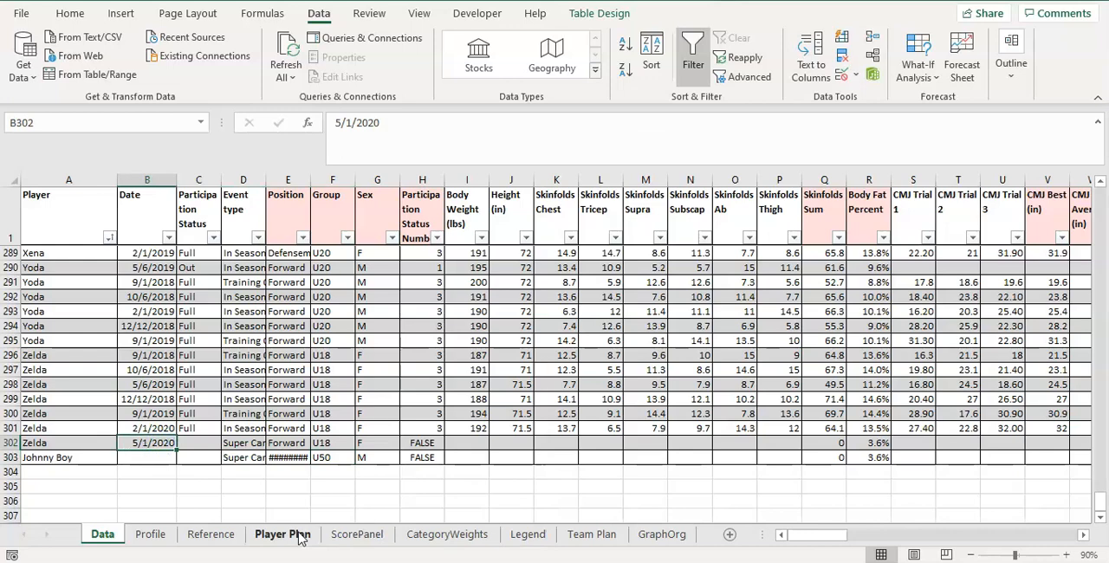
left_click(216, 536)
left_click(317, 328)
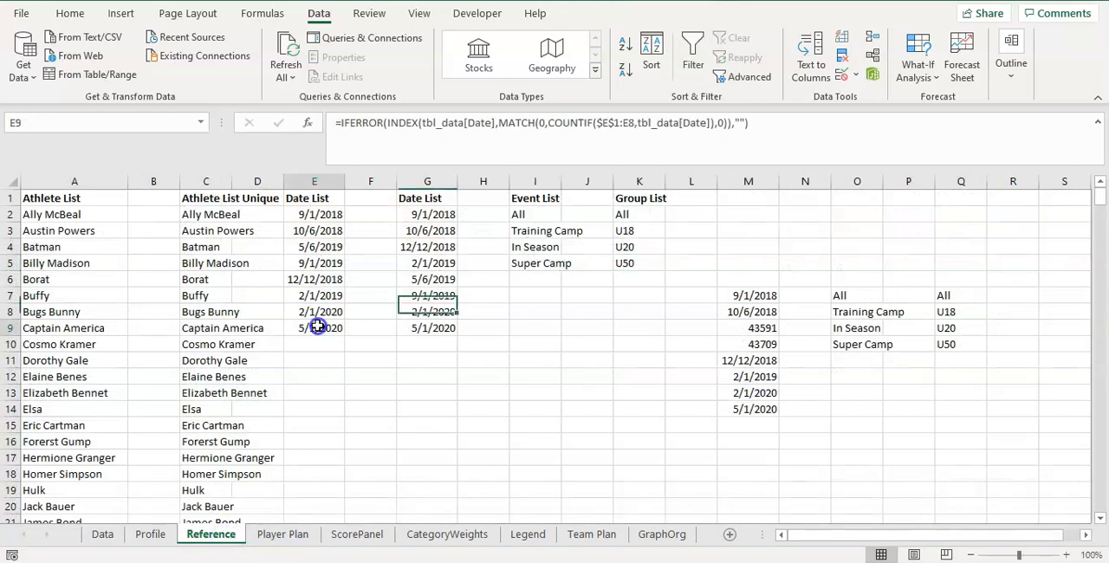
left_click_drag(319, 215, 318, 329)
left_click(544, 262)
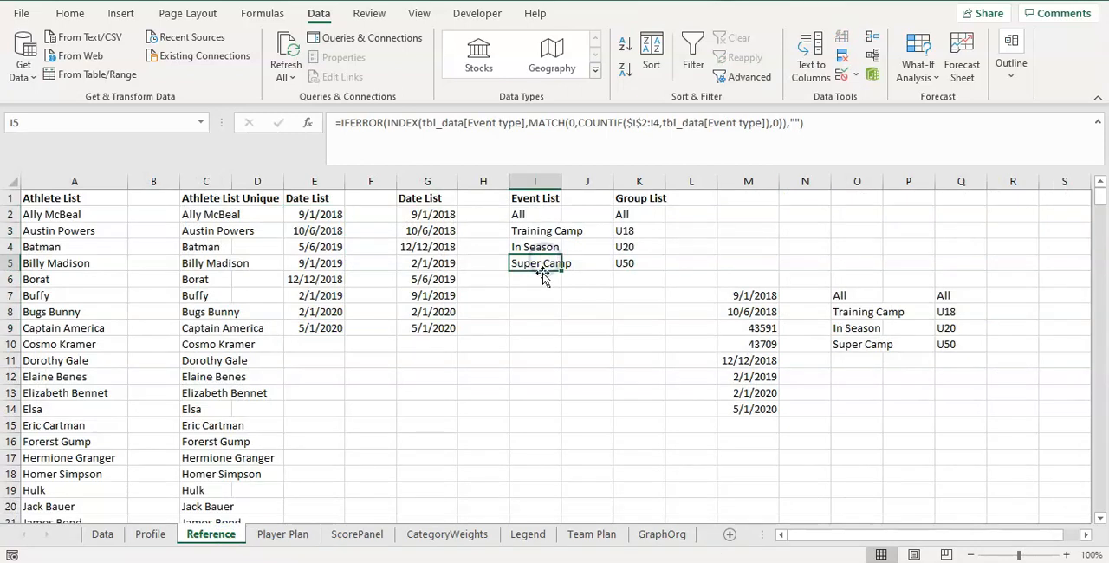
left_click_drag(625, 215, 636, 258)
left_click(635, 265)
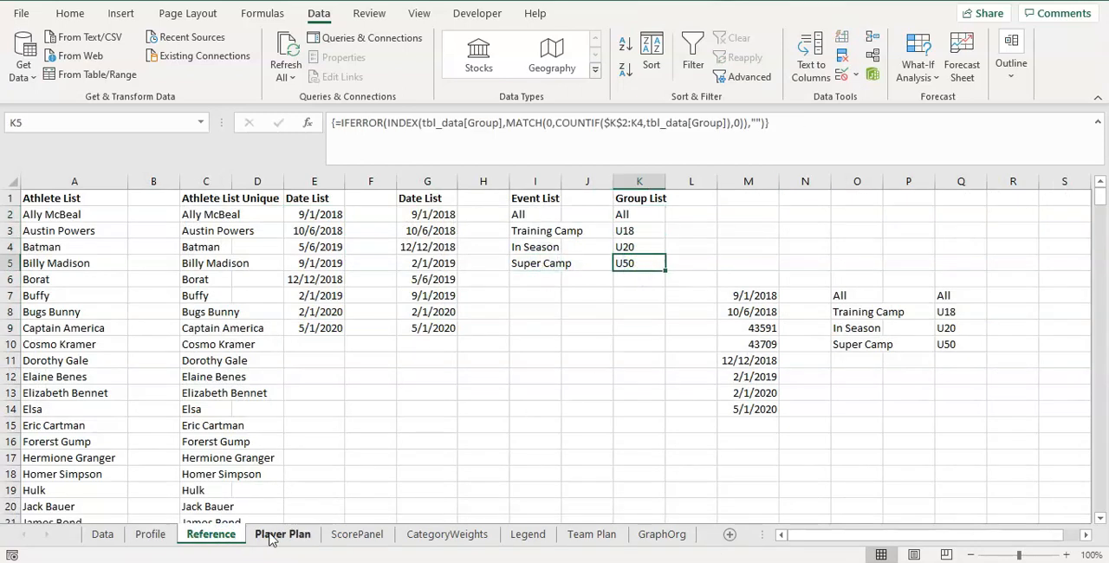
Test the Graph Groups drop-down on the Team Plan sheet by choosing U50 and returning it to All.
left_click(582, 537)
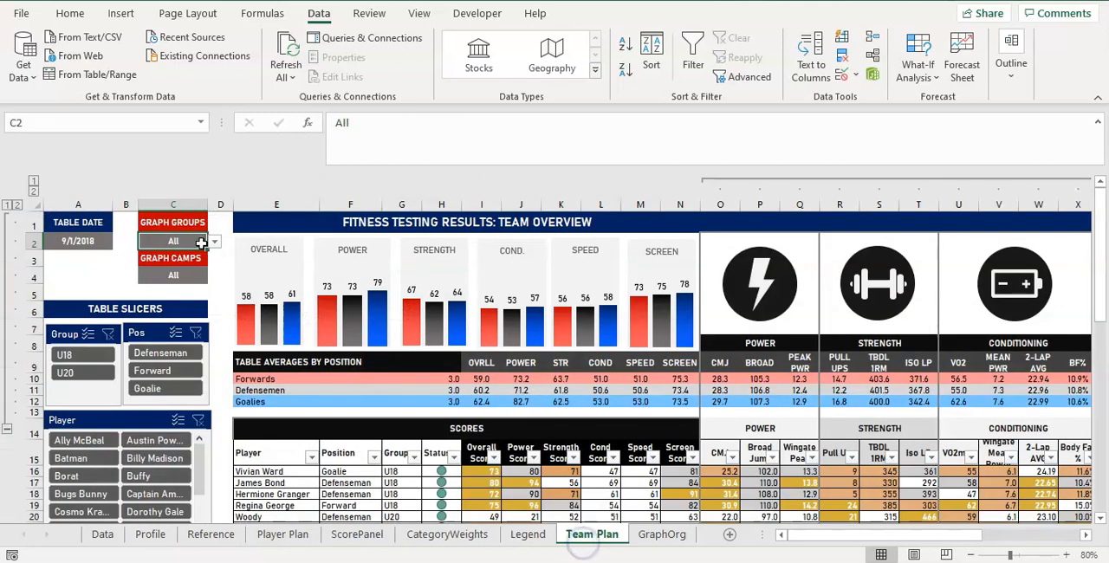
left_click(213, 242)
left_click(186, 283)
left_click(212, 244)
left_click(190, 283)
left_click(213, 243)
left_click(189, 280)
left_click(213, 242)
left_click(187, 280)
left_click(213, 243)
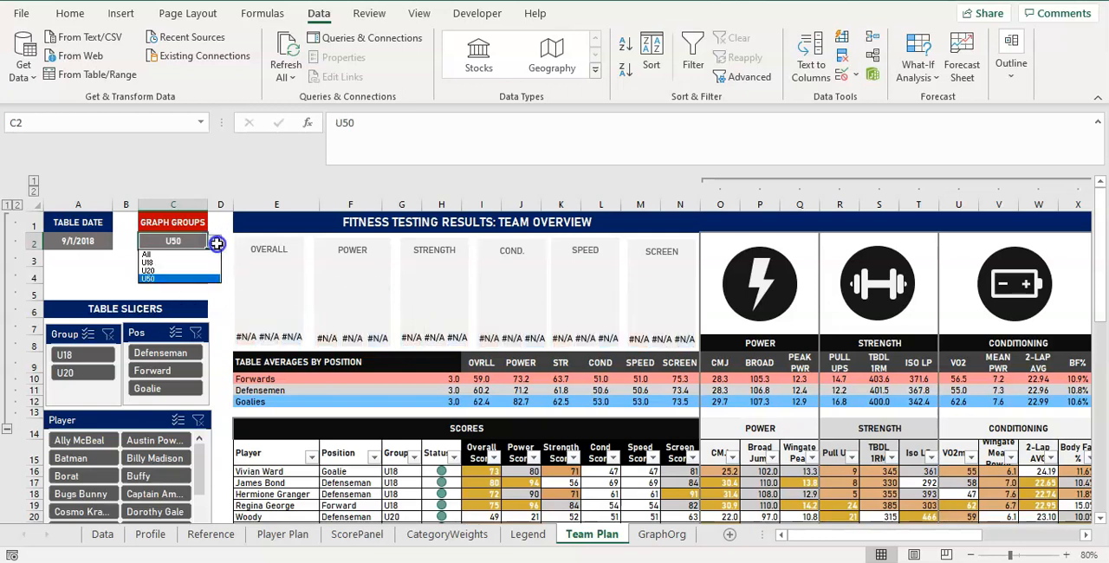
left_click(186, 256)
Test the Graph Camps drop-down in C4 by choosing Super Camp and returning it to All.
left_click(194, 279)
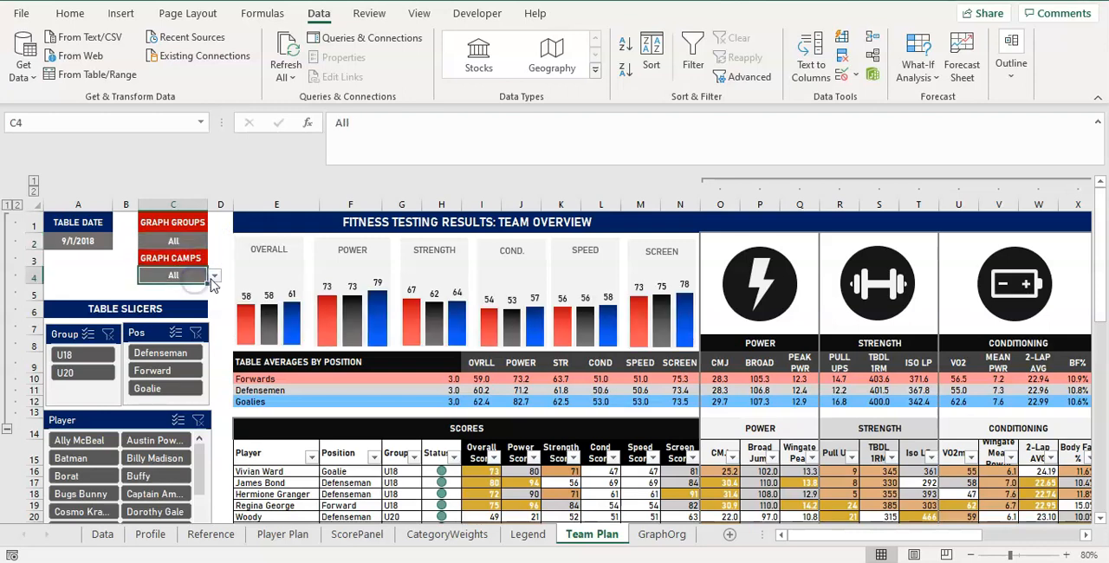
left_click(214, 275)
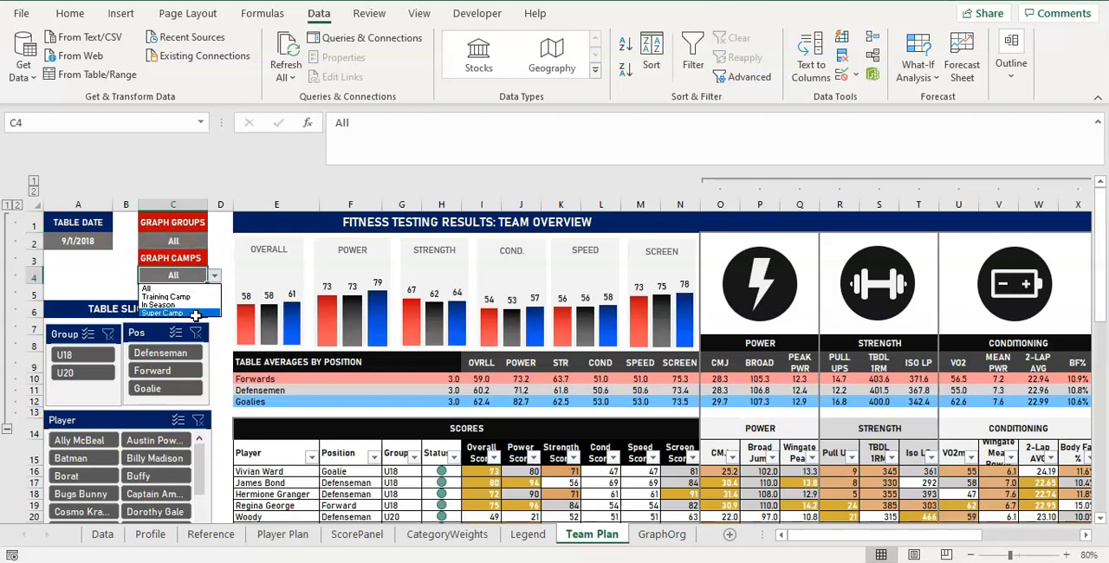
left_click(196, 314)
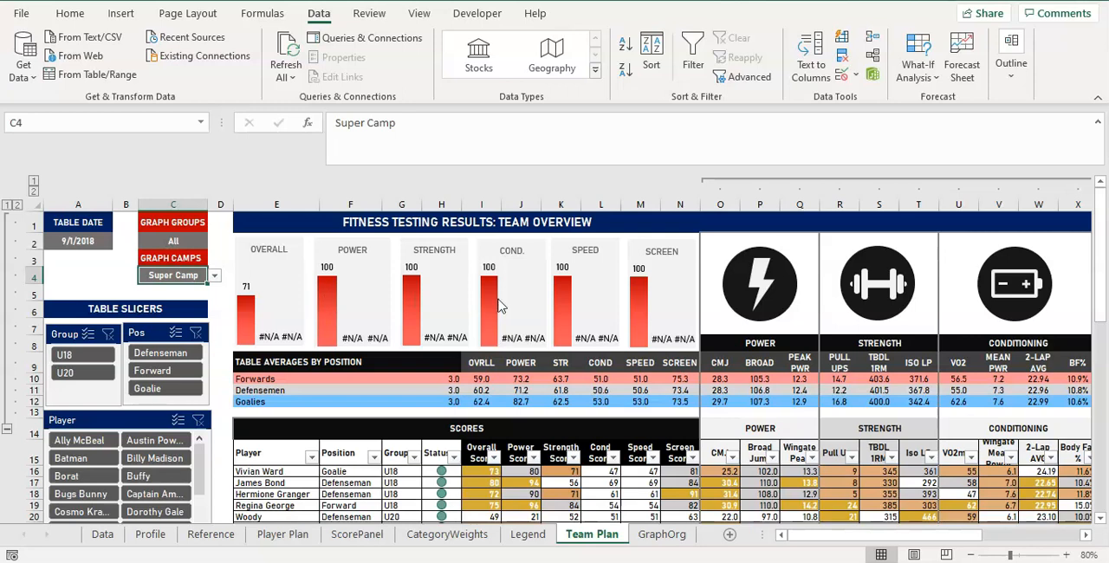
left_click(214, 275)
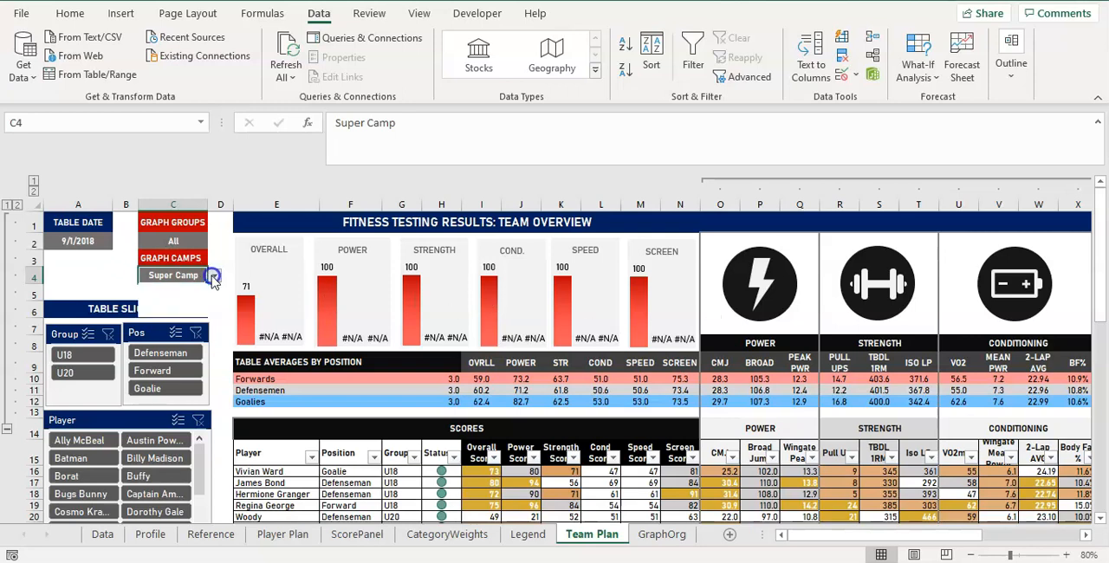
left_click(200, 289)
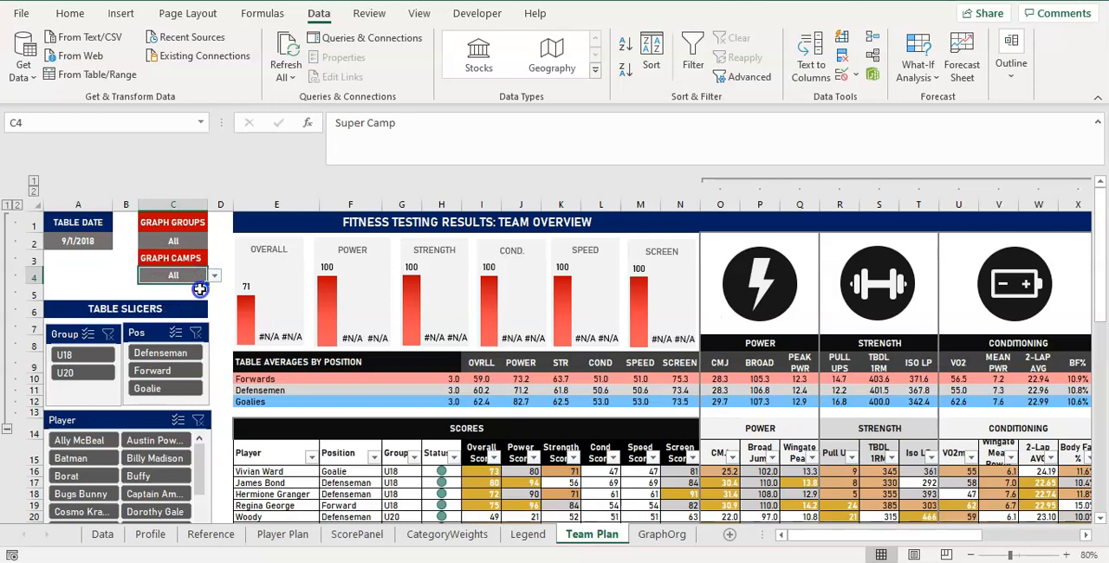
Test the Table Date drop-down in A2 by choosing 5/1/2020 and returning it to 9/1/2018.
left_click(95, 242)
left_click(118, 241)
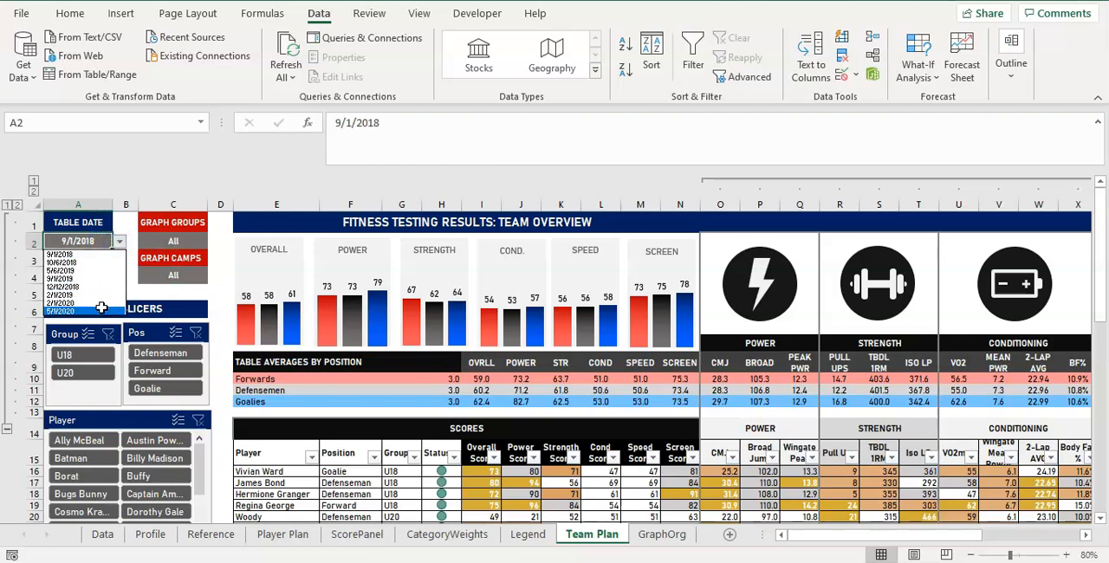
left_click(101, 308)
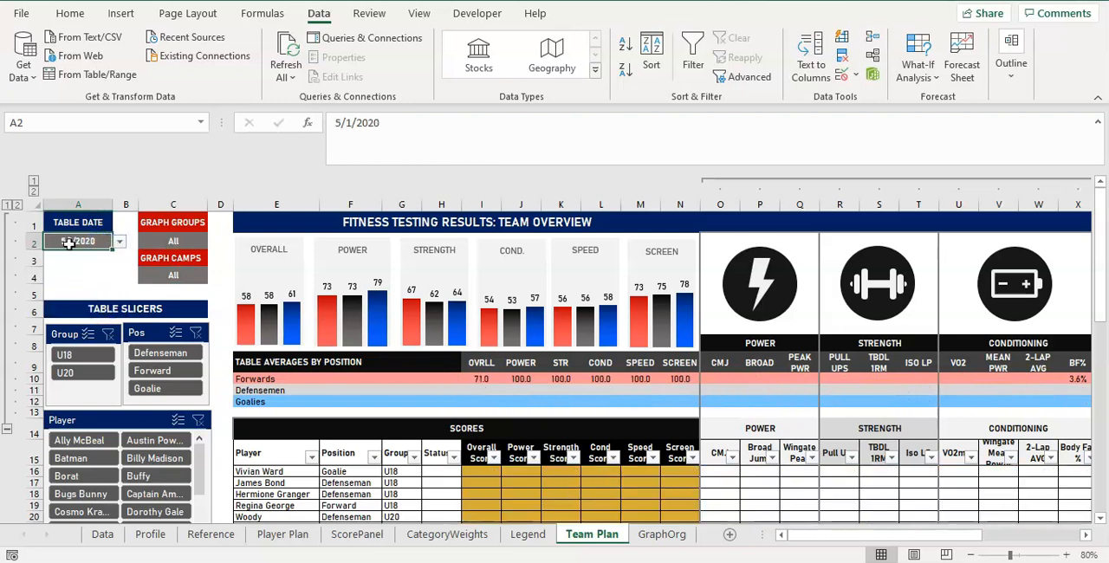
left_click(117, 248)
left_click(102, 242)
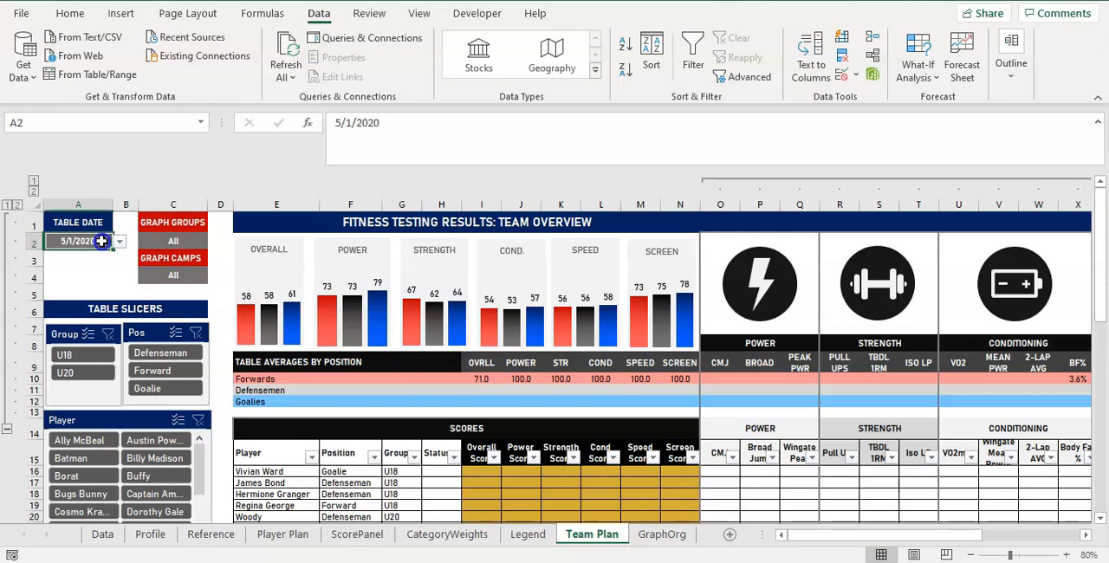
left_click(120, 241)
left_click(101, 252)
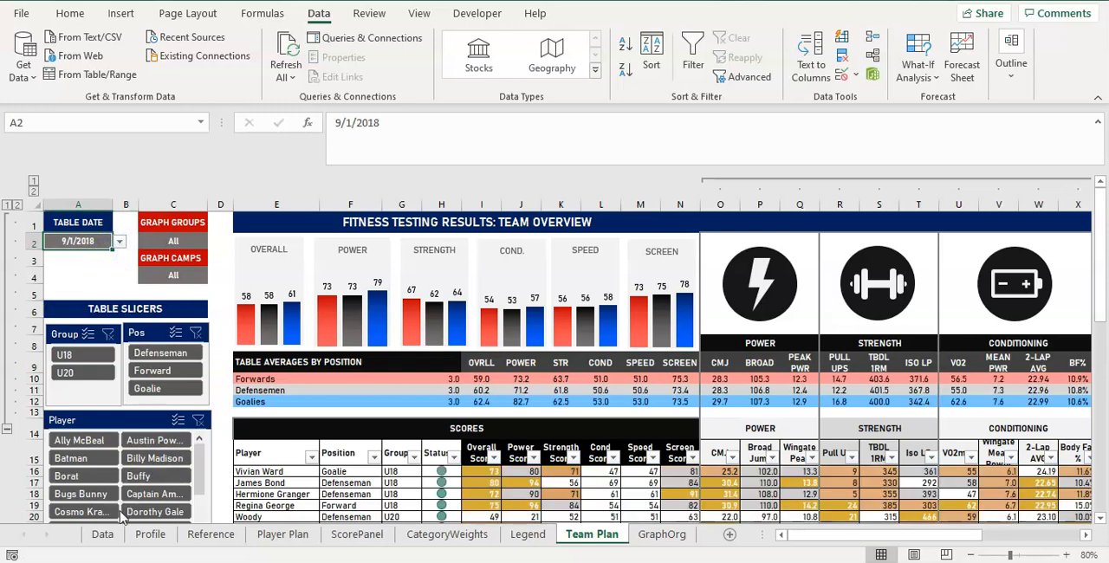
Delete the test records in rows 302 and 303 of the Data sheet.
left_click(102, 533)
left_click(9, 457)
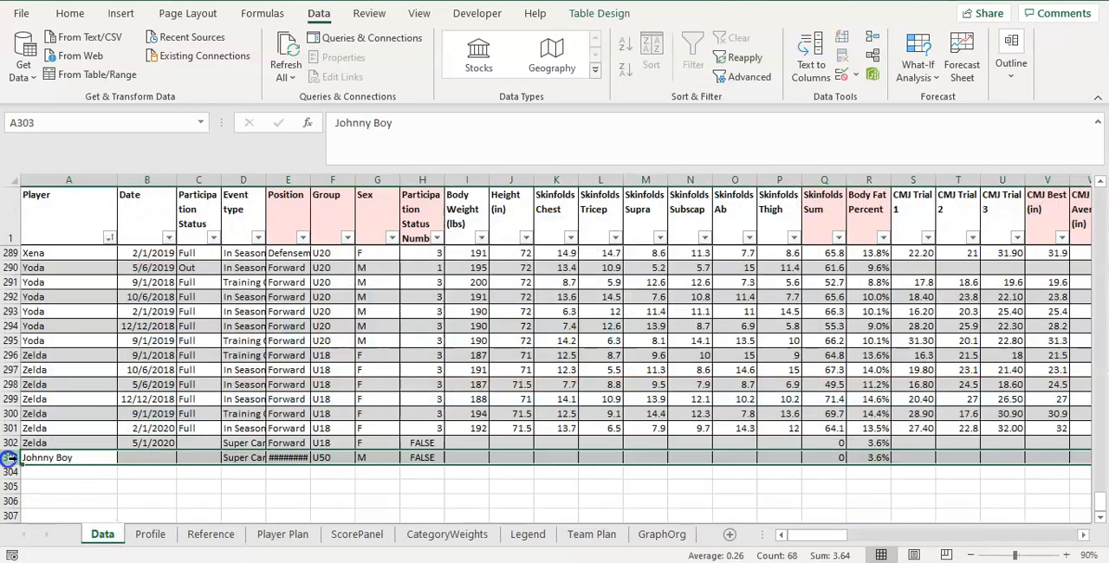
left_click_drag(9, 457, 8, 443)
right_click(9, 443)
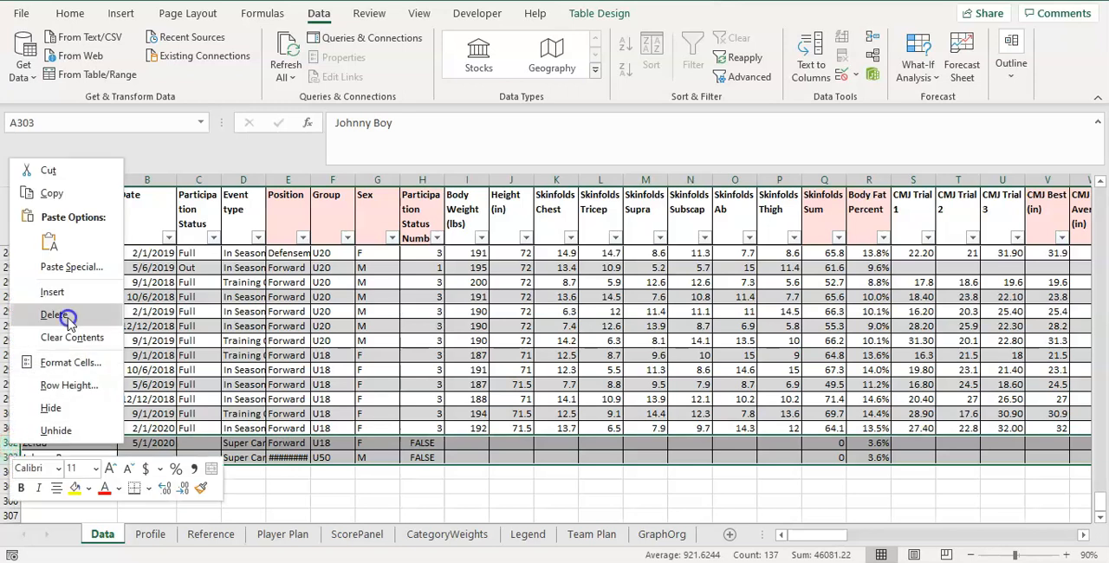
left_click(59, 316)
left_click(253, 501)
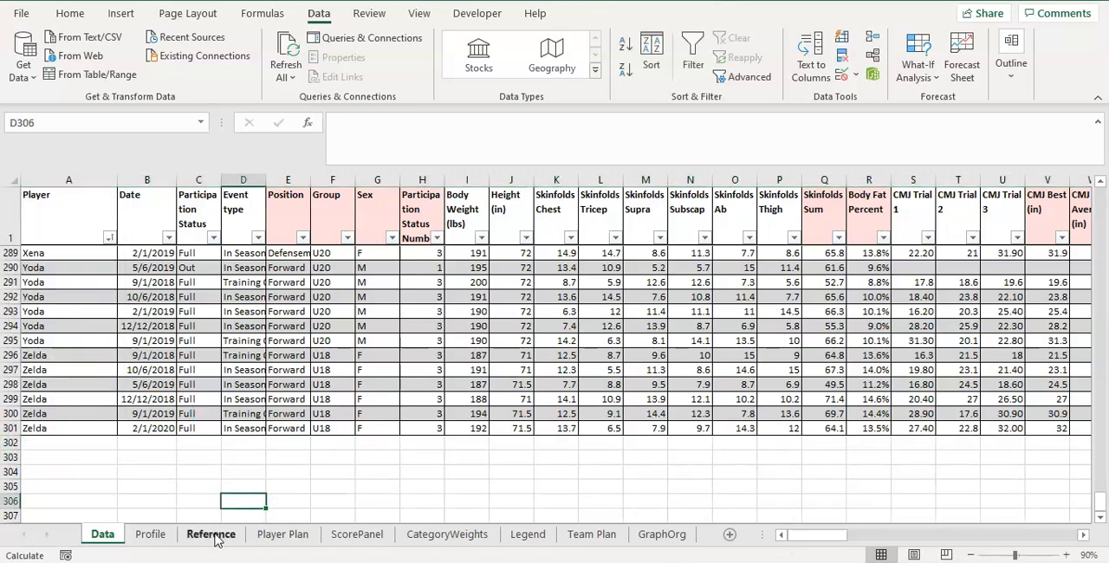
Delete the test player's row 52 from the Profile sheet.
left_click(283, 534)
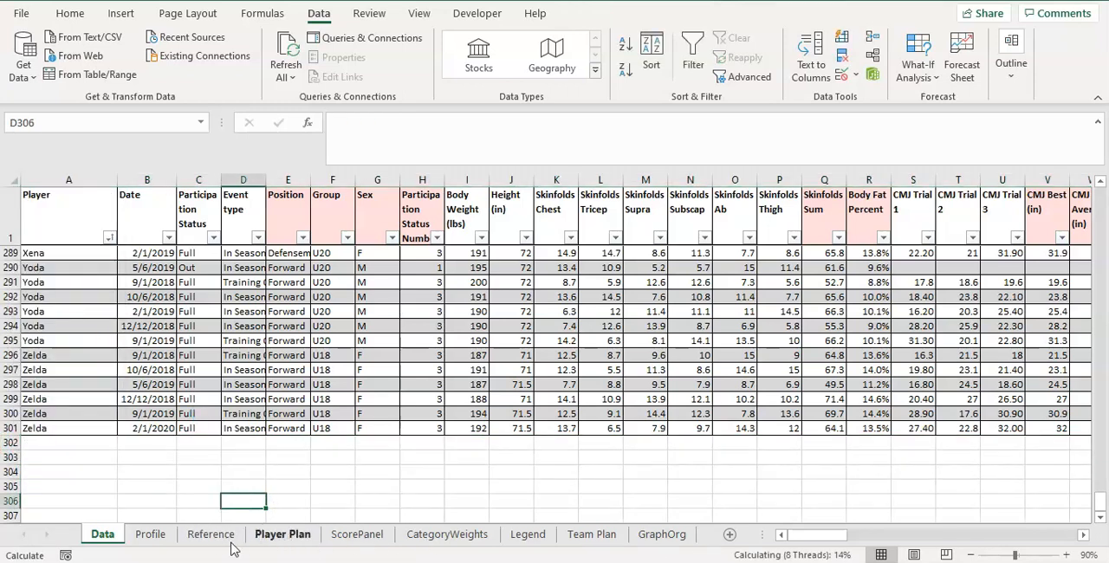
left_click(150, 534)
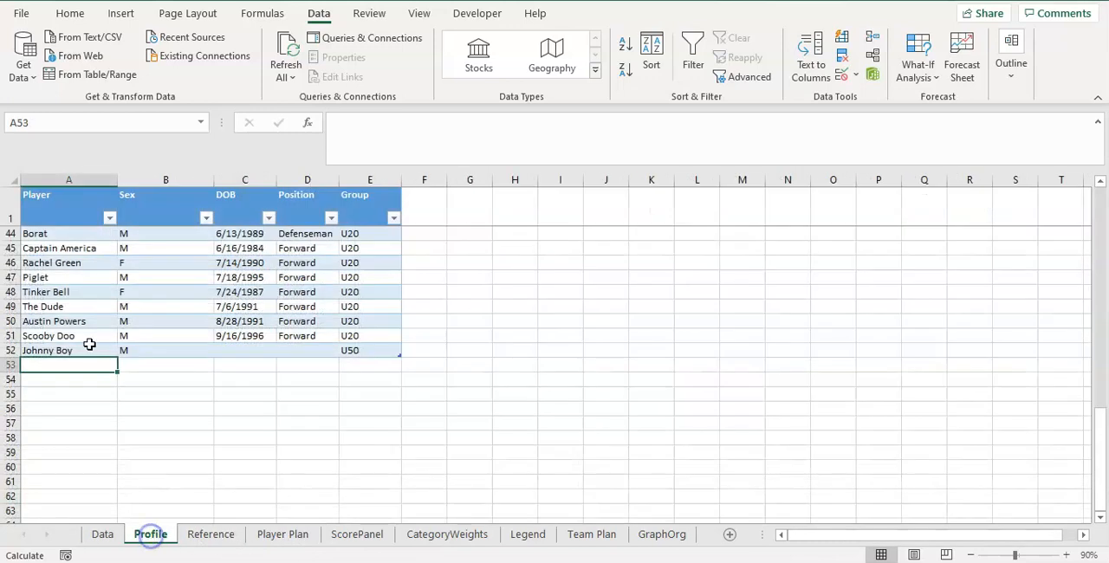
left_click(6, 351)
right_click(6, 351)
left_click(52, 220)
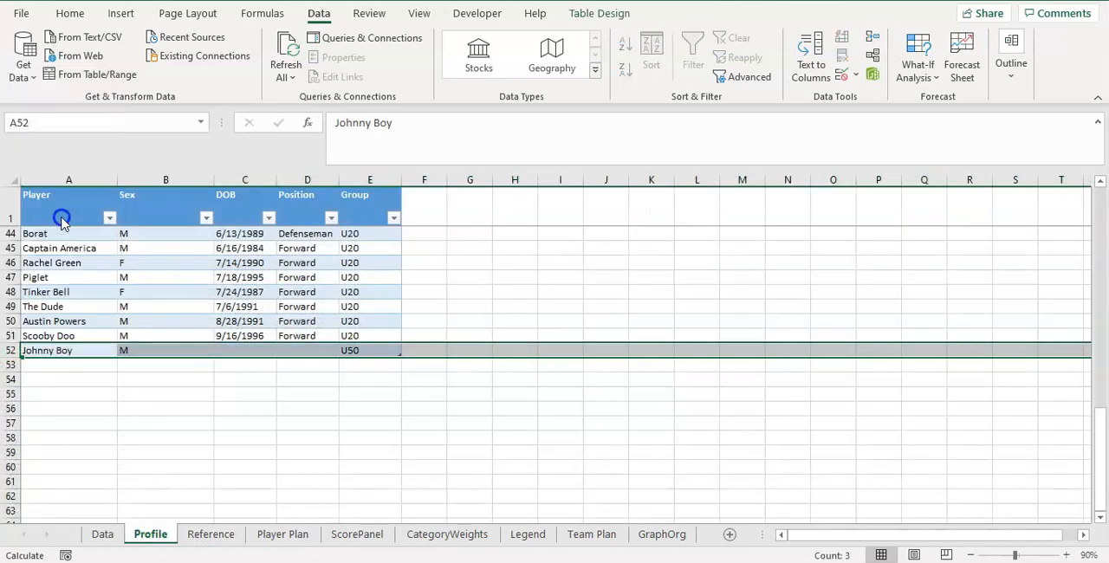
left_click(234, 260)
scroll(407, 417, "up", 5)
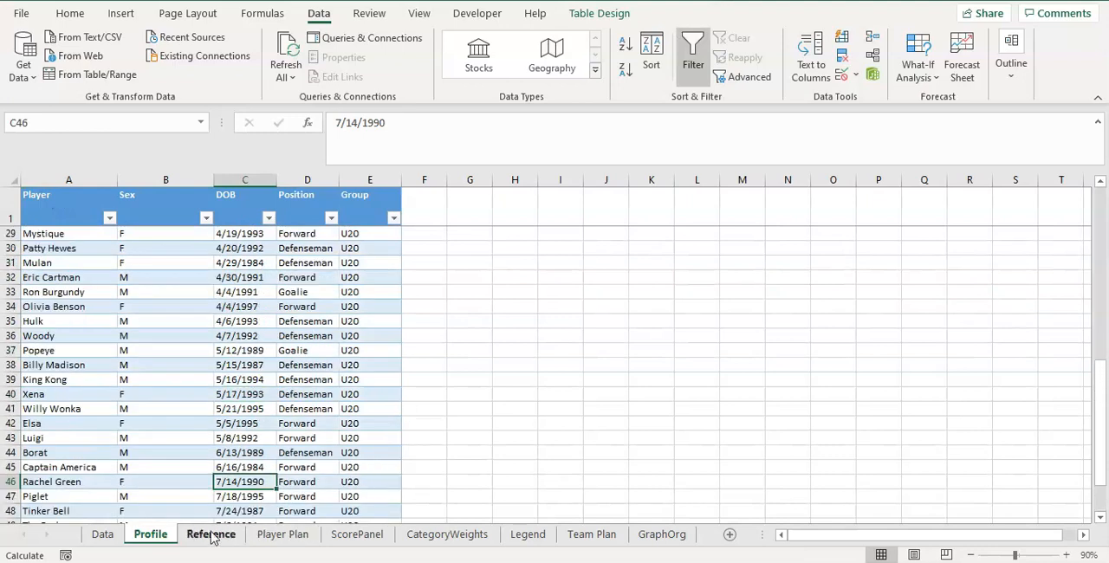
Check the options offered by the Table Date, Graph Groups and Graph Camps drop-downs on the Team Plan sheet.
left_click(580, 537)
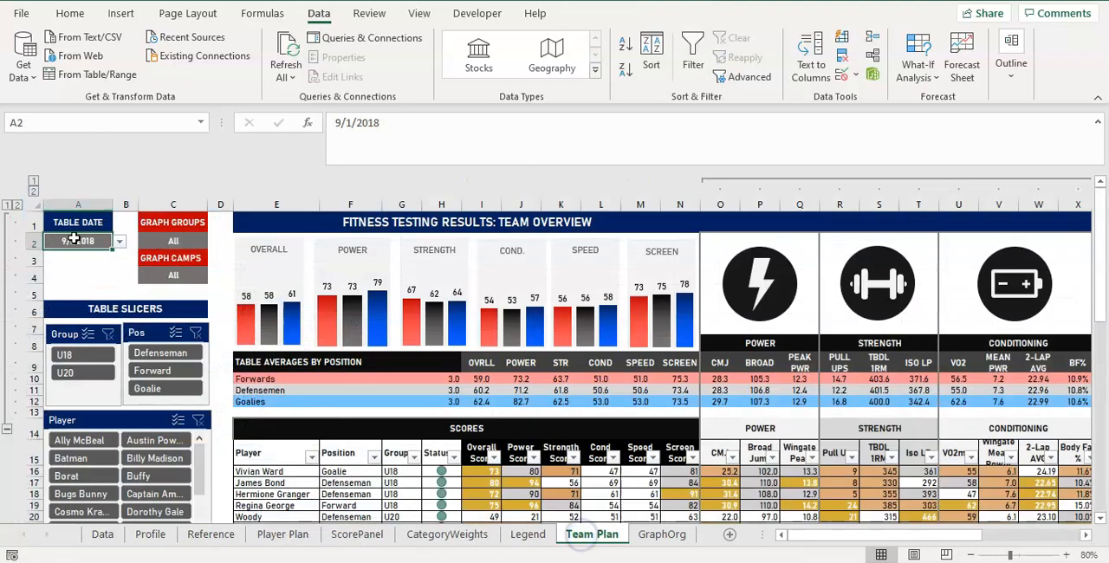
left_click(118, 241)
left_click(190, 241)
left_click(214, 242)
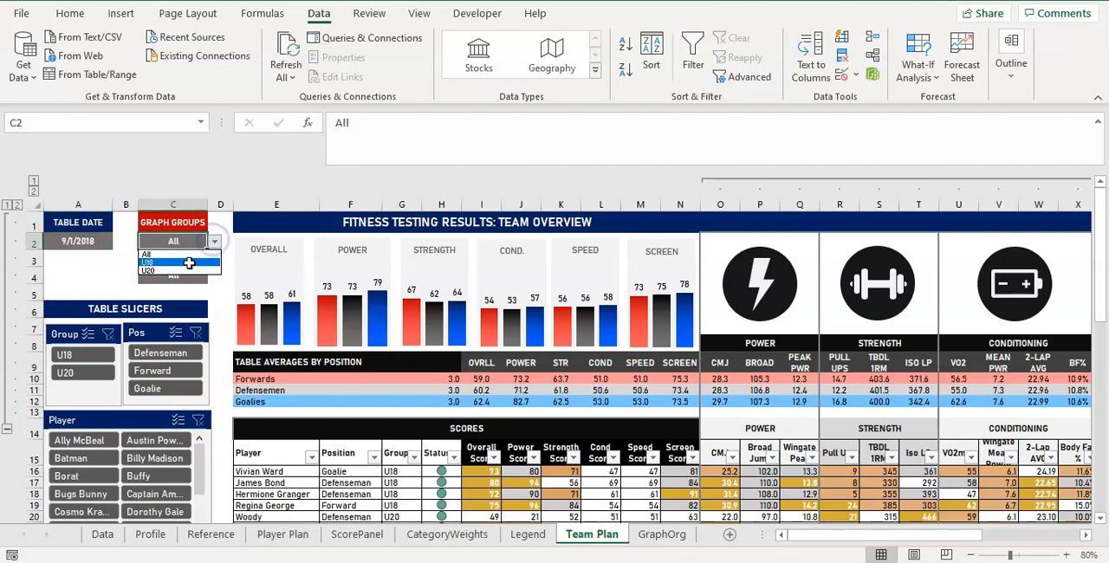
left_click(178, 291)
left_click(185, 274)
left_click(213, 275)
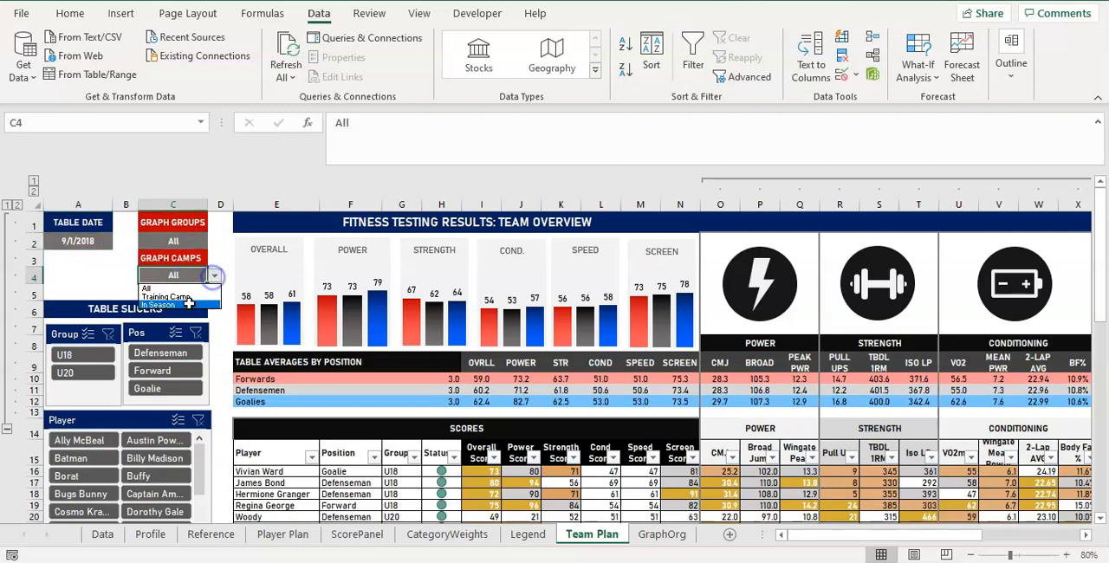
left_click(118, 280)
left_click(126, 294)
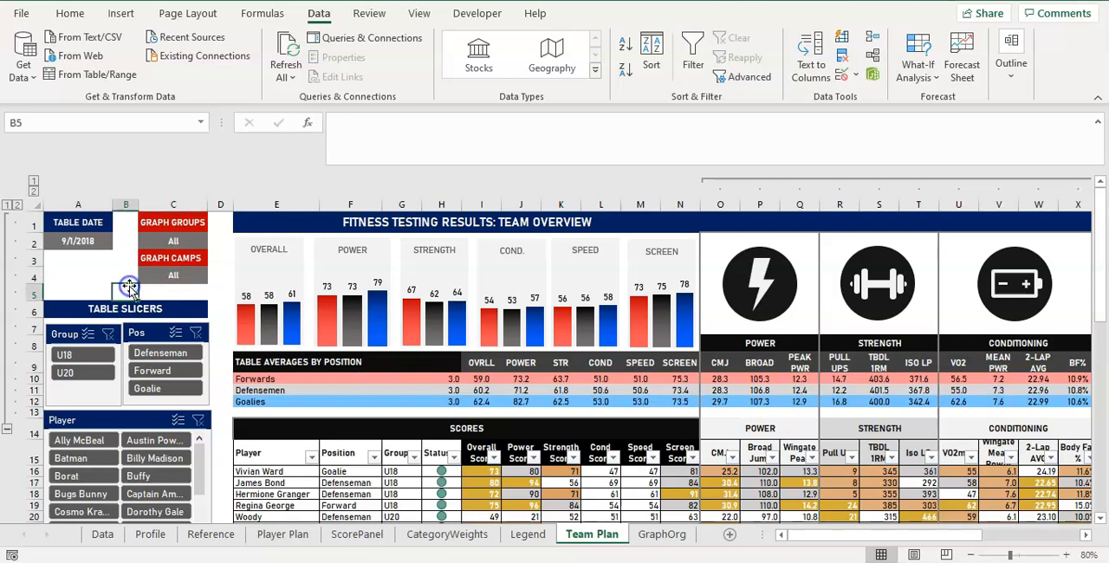
Collapse the grouped columns O to AF on Team Plan and shrink the formula bar to a single line.
left_click(702, 179)
left_click(635, 161)
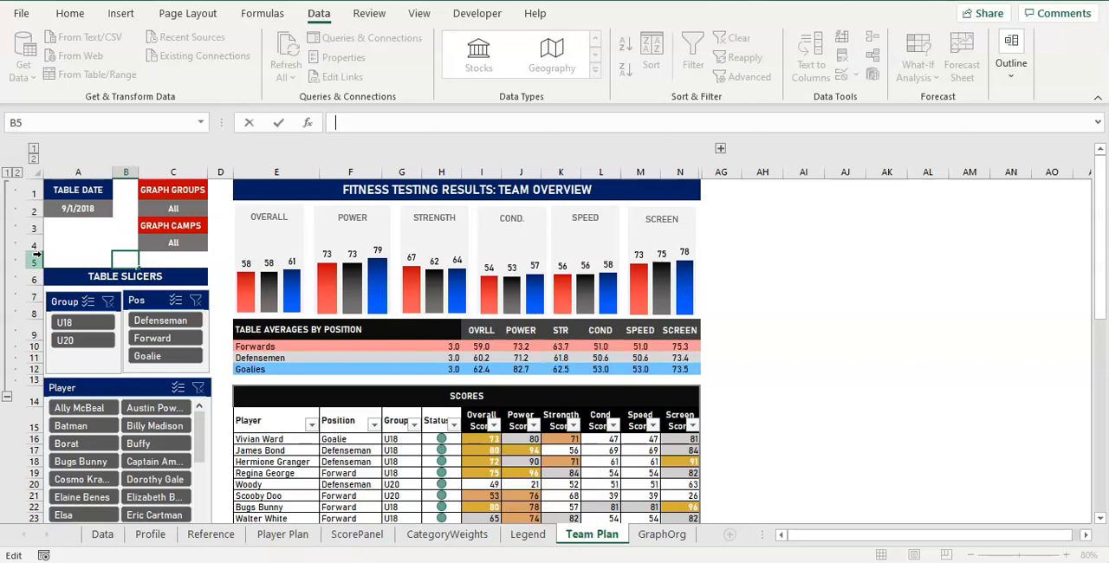
left_click_drag(741, 217, 780, 248)
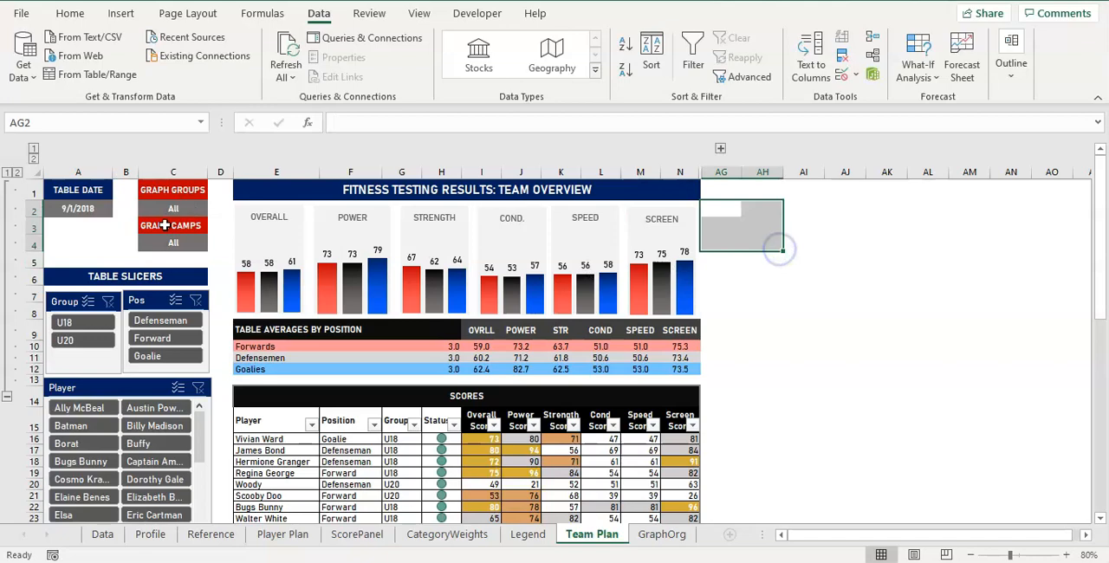
left_click(81, 231)
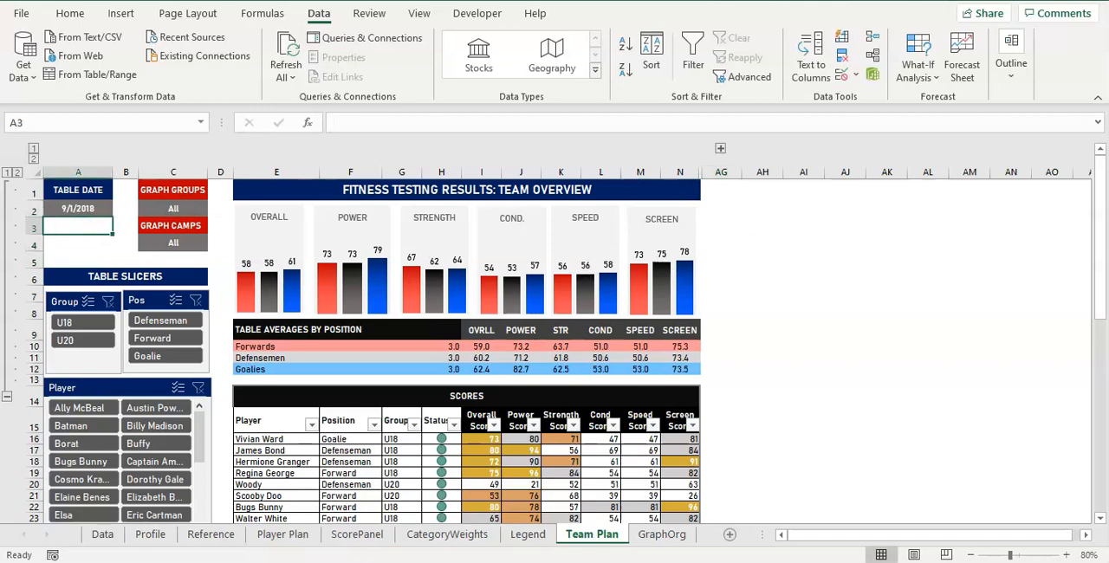